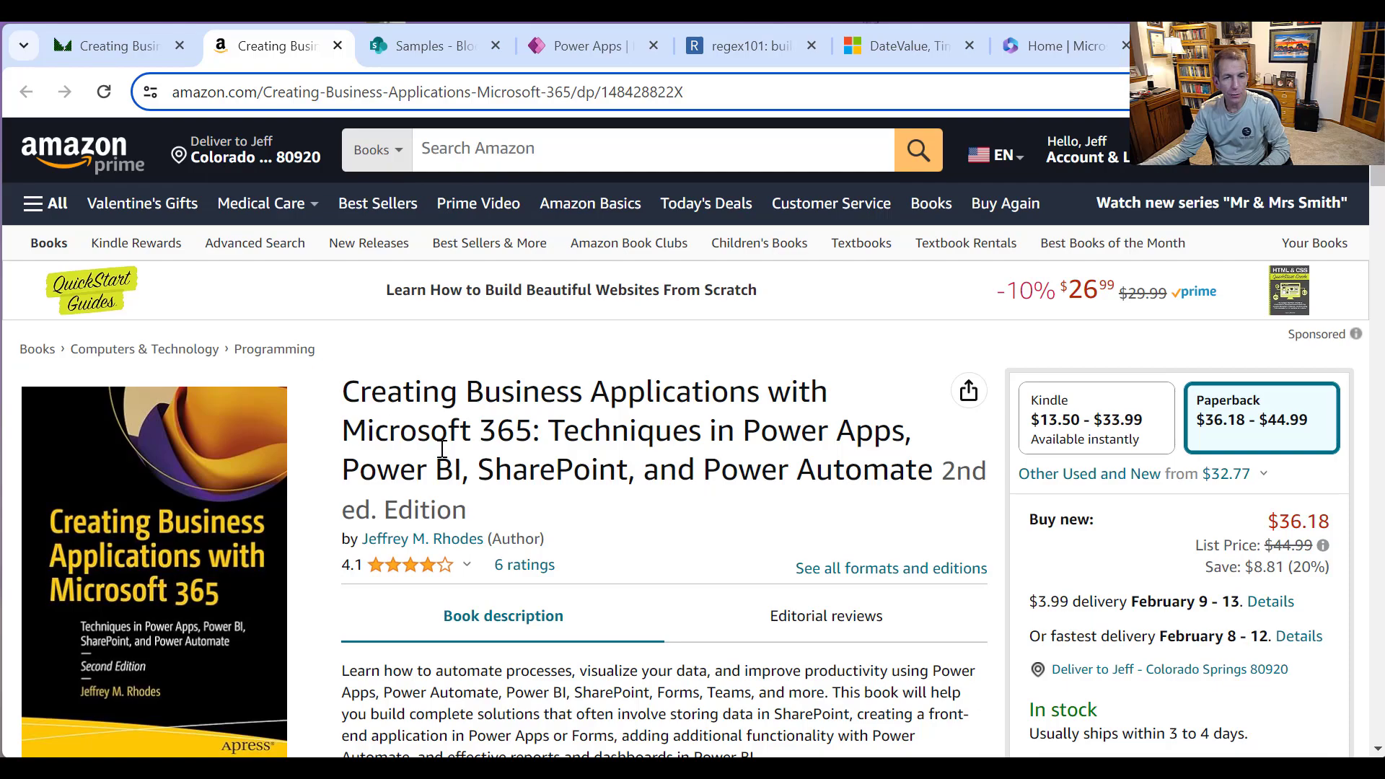
{"action": "scroll", "coordinate": [585, 465], "scroll_direction": "down", "scroll_amount": 20}
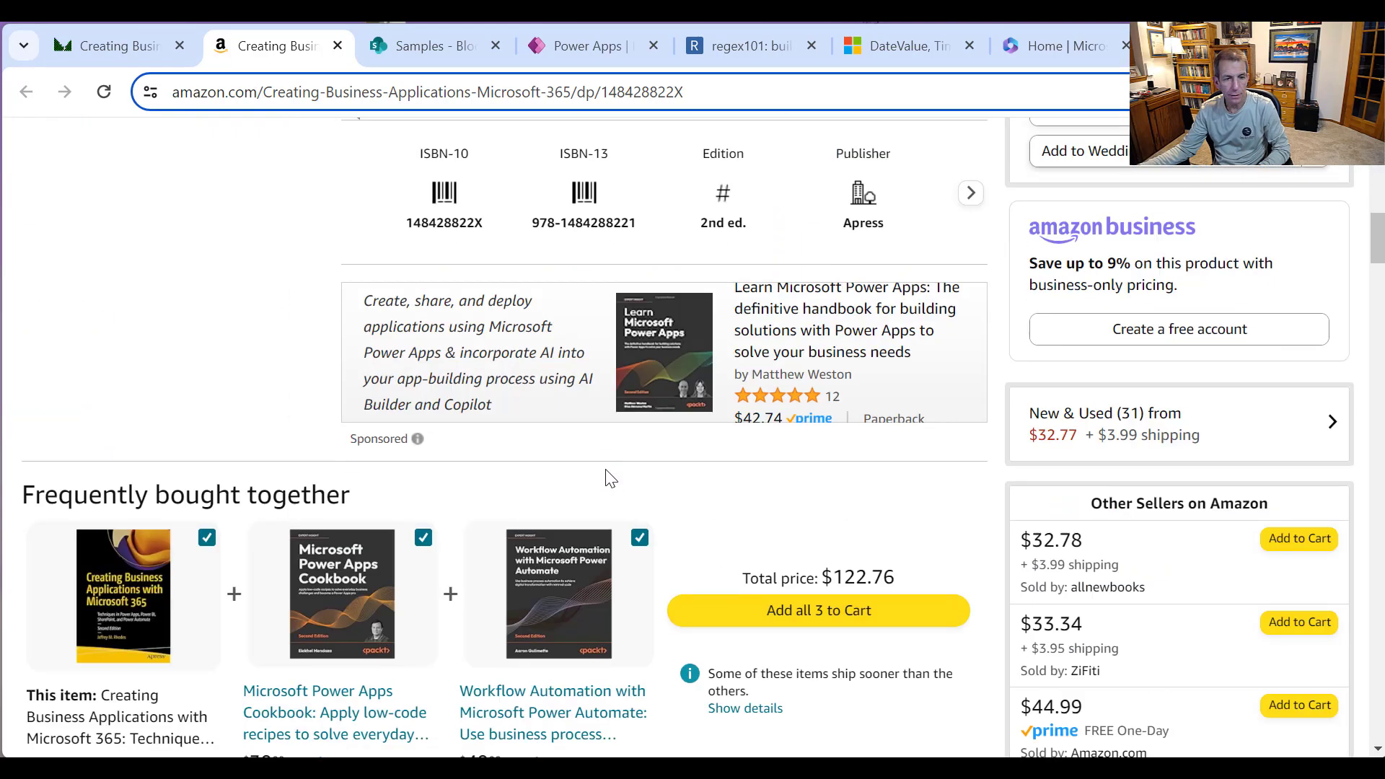
{"action": "scroll", "coordinate": [620, 478], "scroll_direction": "down", "scroll_amount": 9}
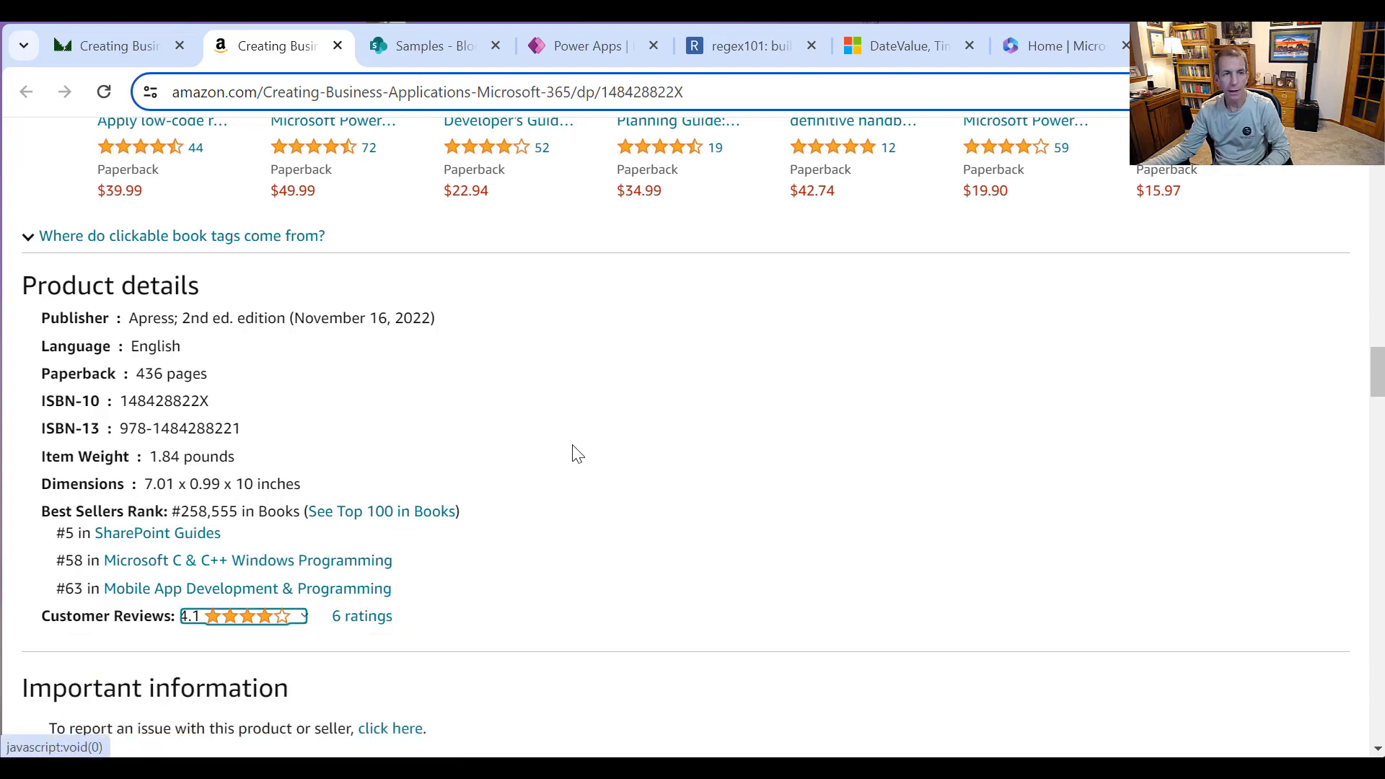
Step: Switch to the BloodPressure list in SharePoint and review its columns and their types in the list settings
{"action": "left_click", "coordinate": [425, 52]}
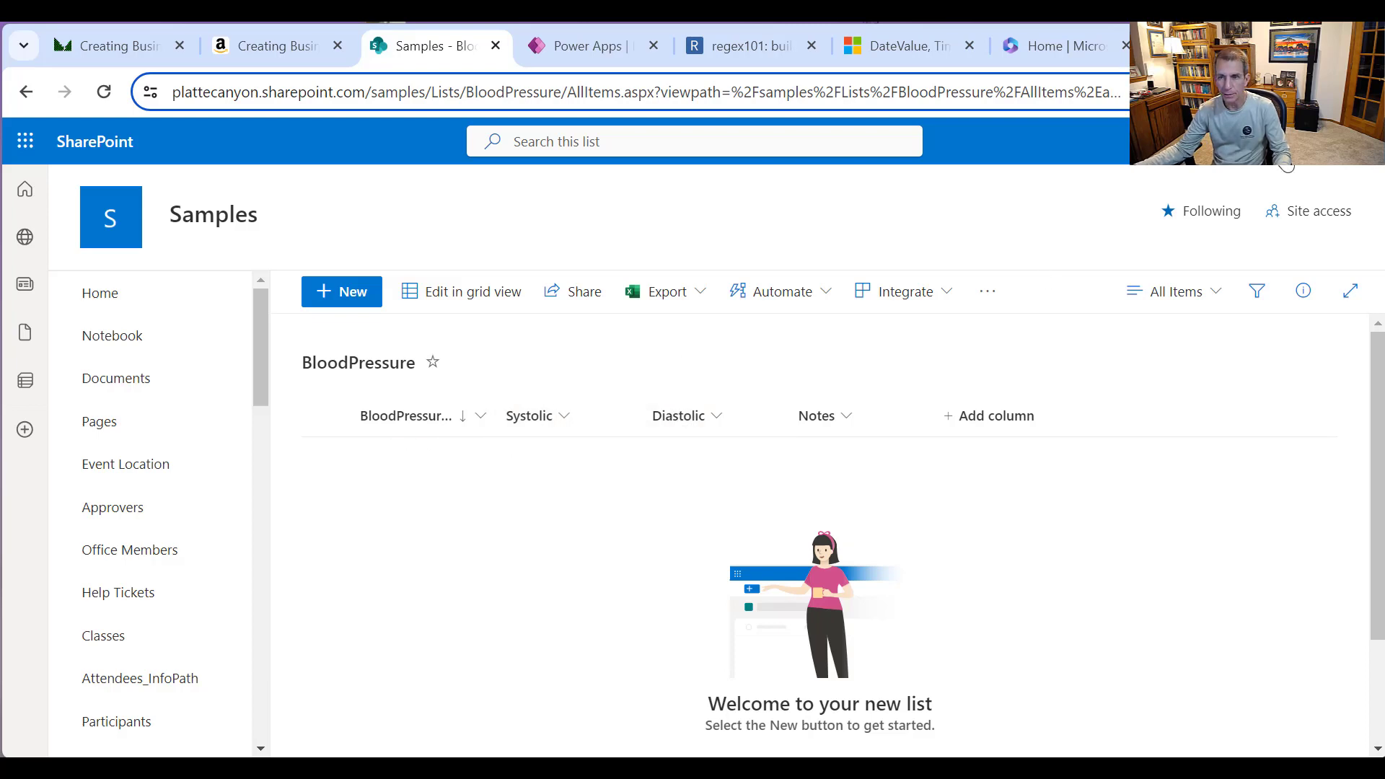
{"action": "left_click", "coordinate": [1276, 144]}
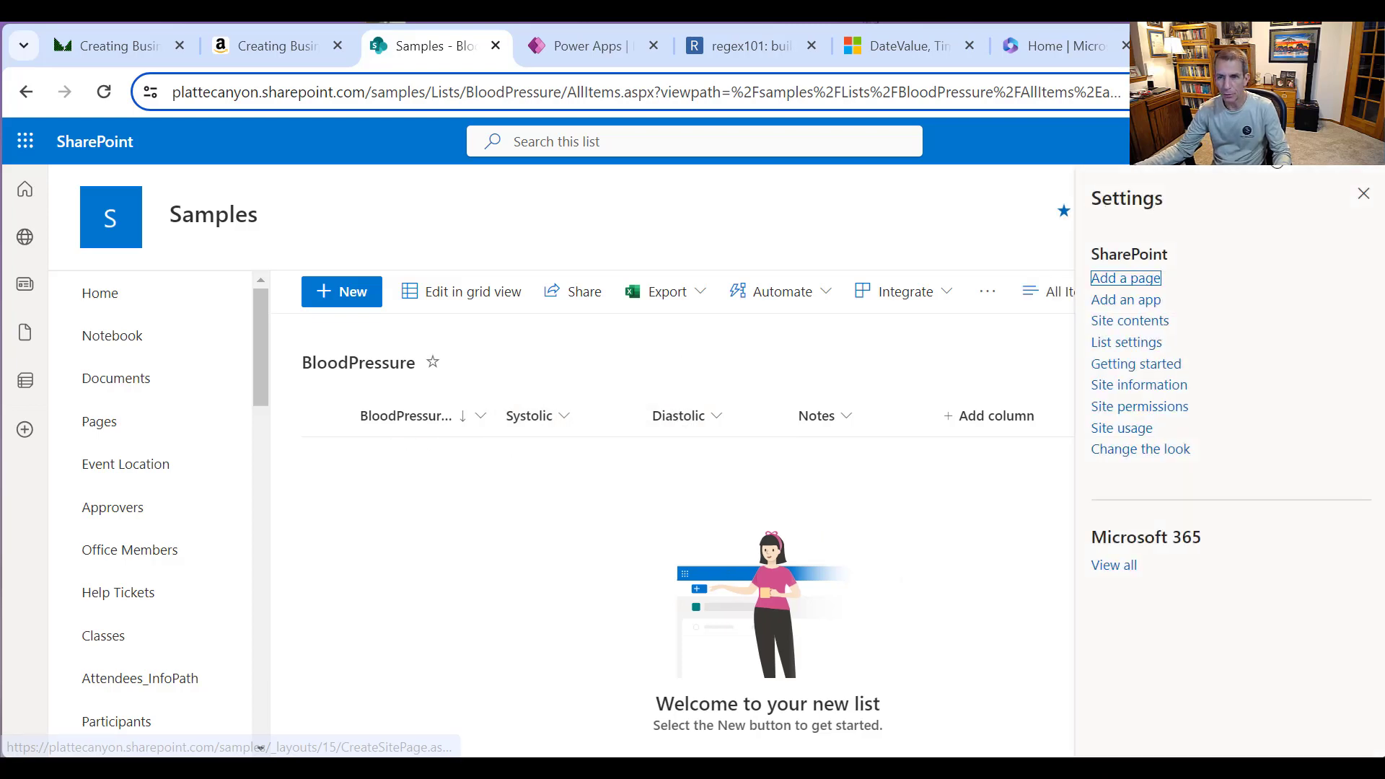
{"action": "left_click", "coordinate": [1132, 344]}
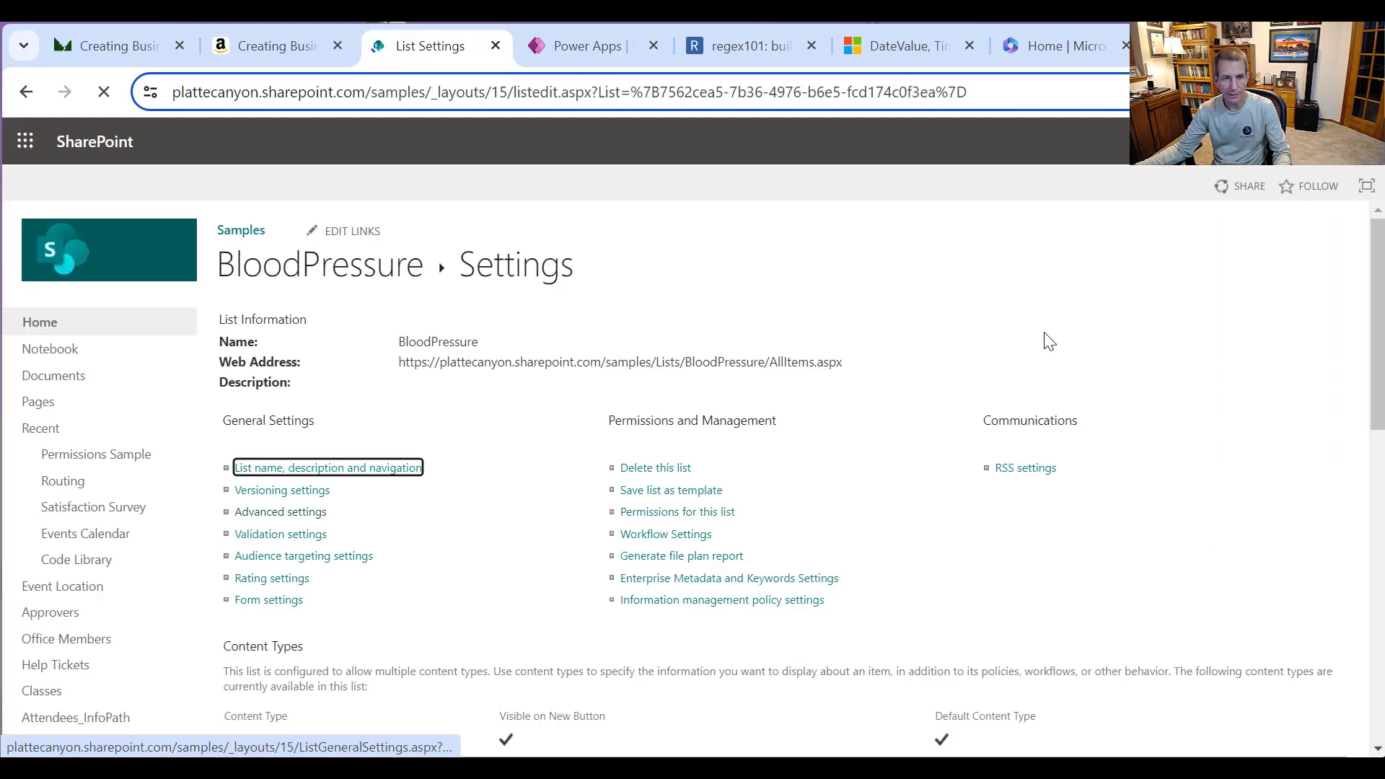
{"action": "scroll", "coordinate": [470, 393], "scroll_direction": "down", "scroll_amount": 6}
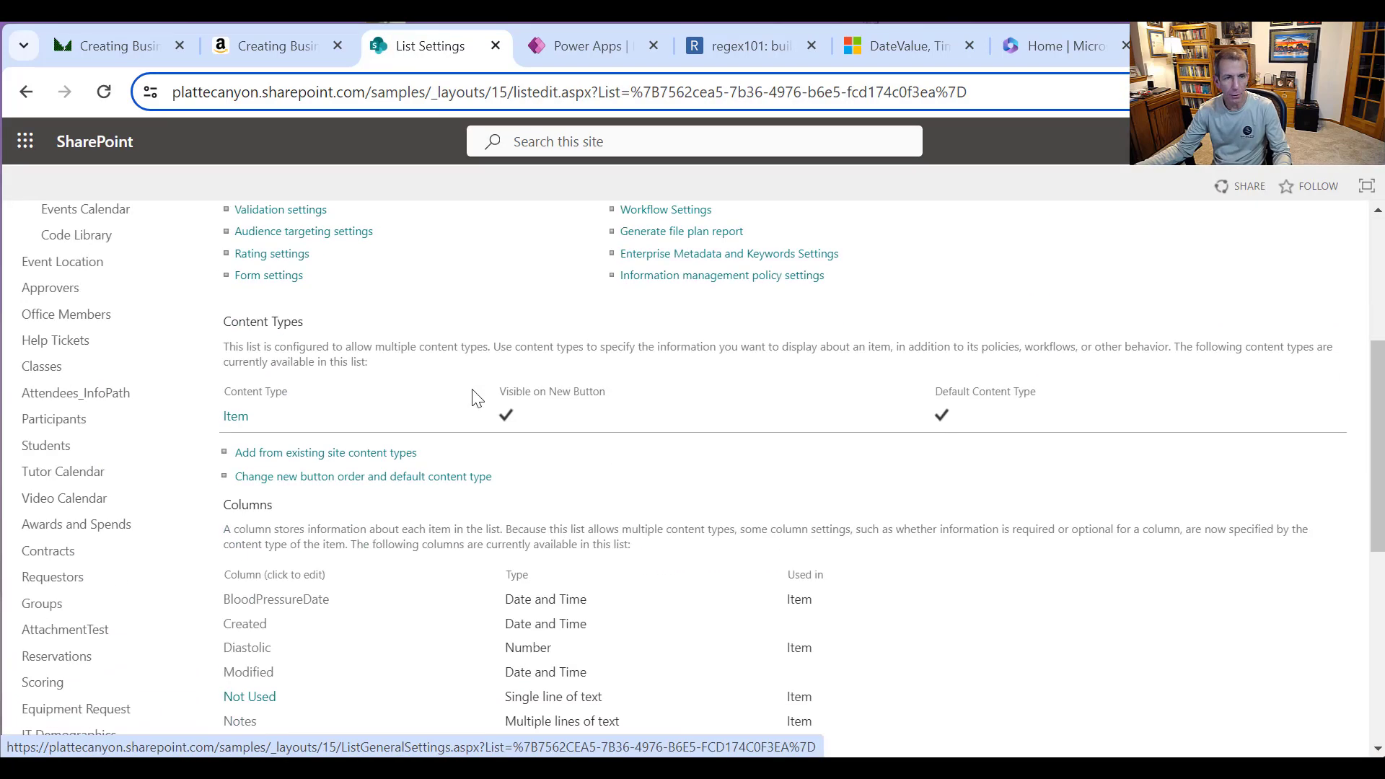
{"action": "scroll", "coordinate": [476, 398], "scroll_direction": "up", "scroll_amount": 5}
{"action": "scroll", "coordinate": [478, 397], "scroll_direction": "down", "scroll_amount": 3}
{"action": "scroll", "coordinate": [484, 404], "scroll_direction": "down", "scroll_amount": 3}
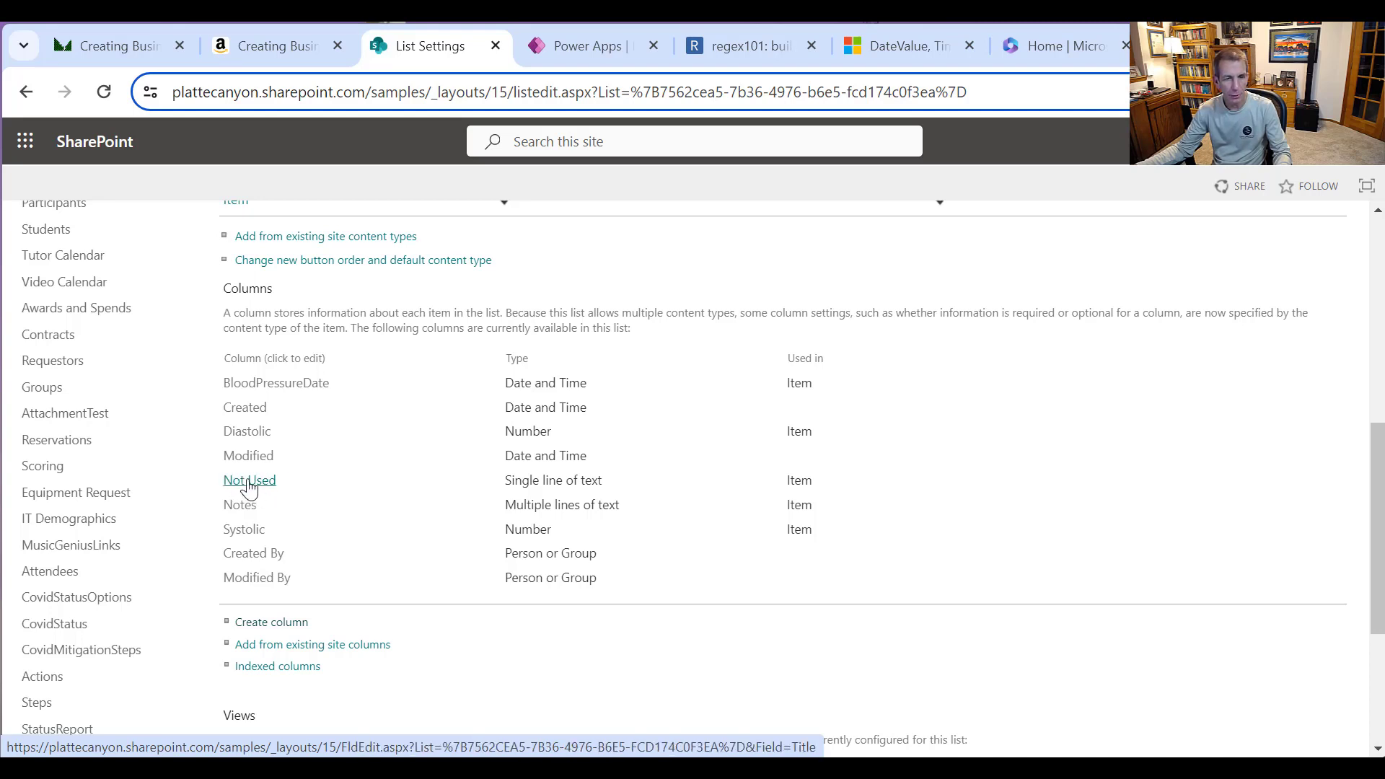
{"action": "left_click_drag", "start_coordinate": [509, 481], "coordinate": [595, 478]}
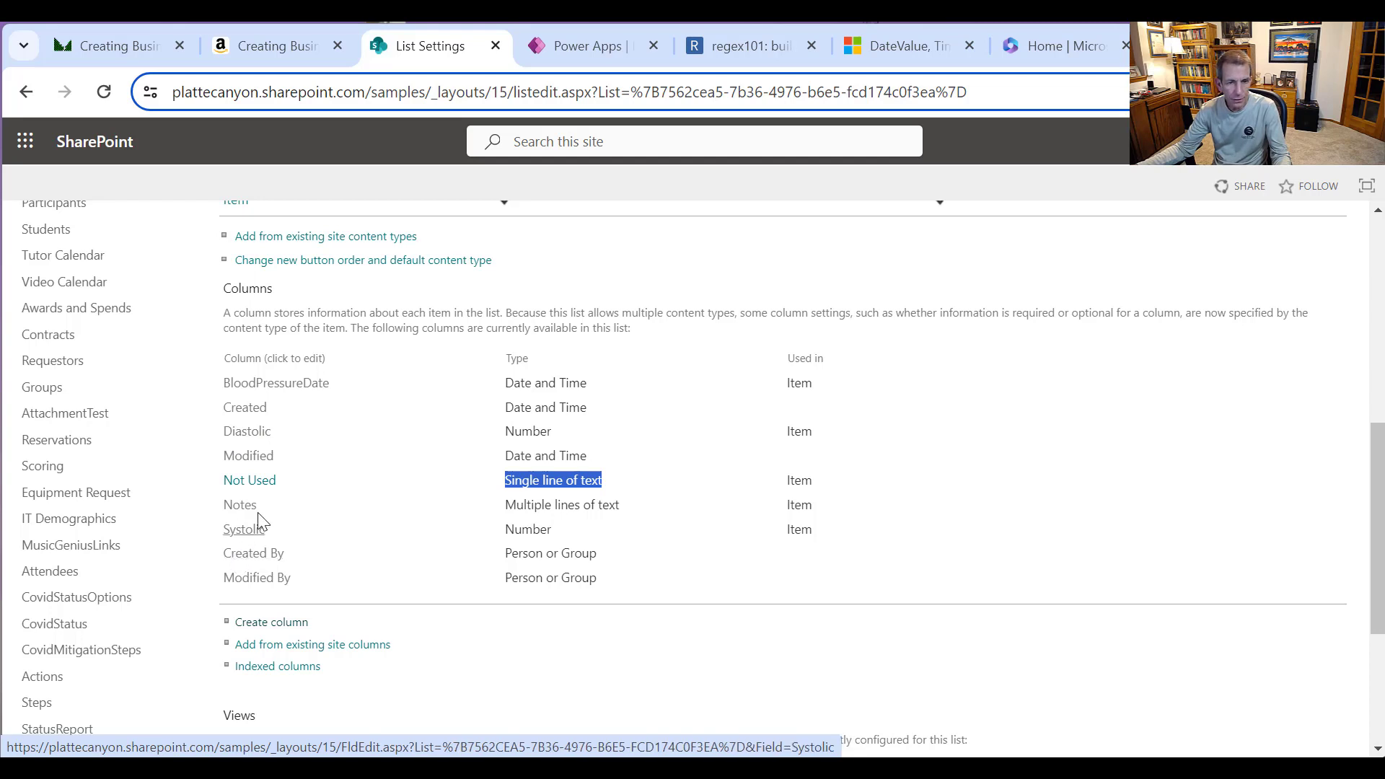
Step: Examine the Notes column's text options and the list's advanced setting for managing content types, returning to the list settings
{"action": "left_click", "coordinate": [232, 506]}
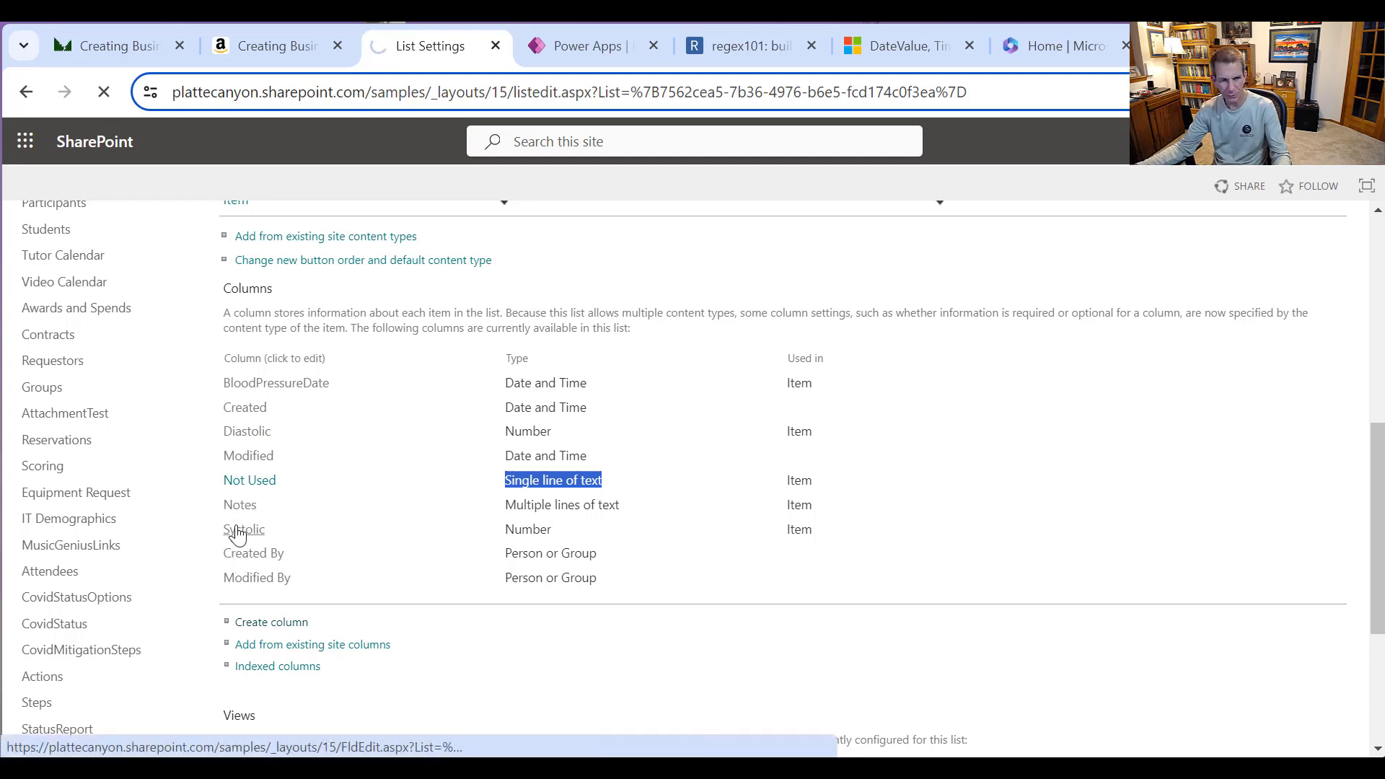
{"action": "scroll", "coordinate": [848, 507], "scroll_direction": "down", "scroll_amount": 6}
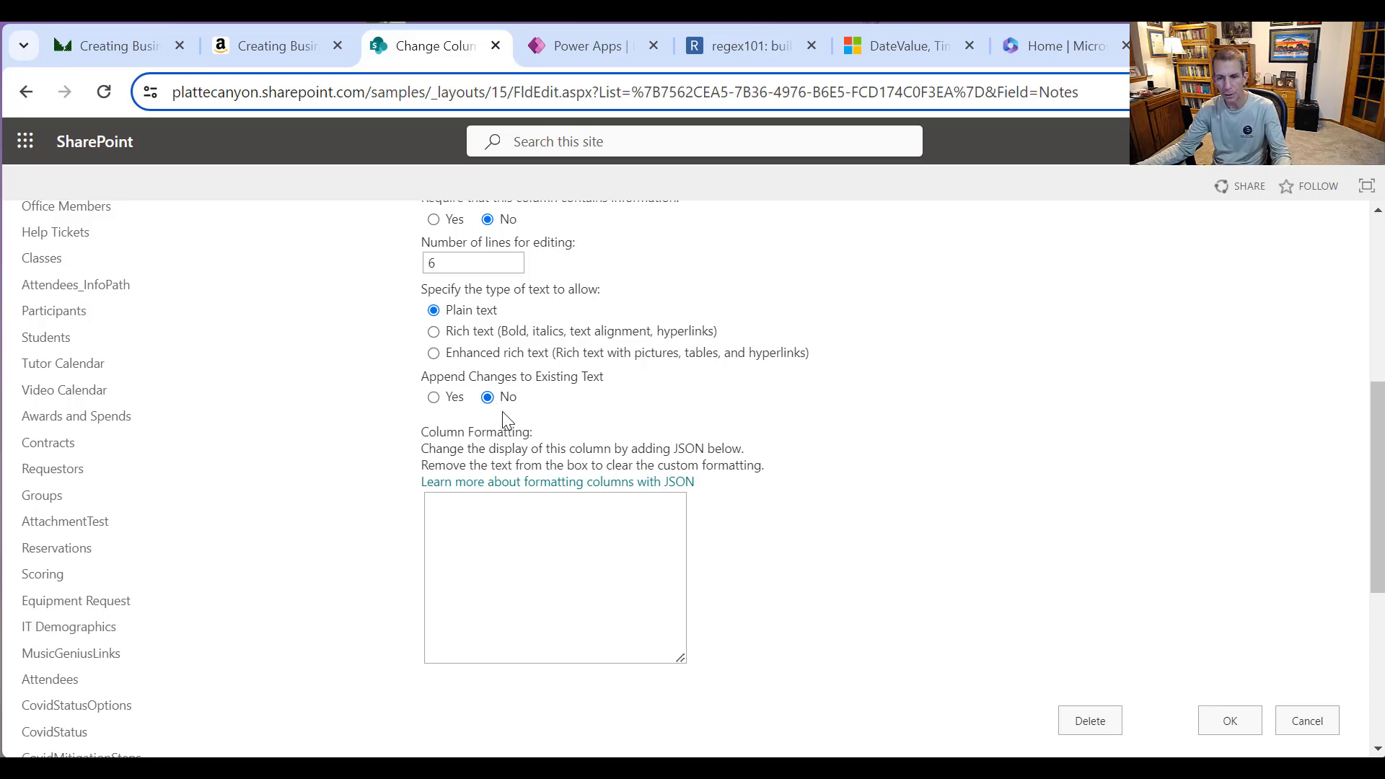
{"action": "scroll", "coordinate": [502, 420], "scroll_direction": "up", "scroll_amount": 6}
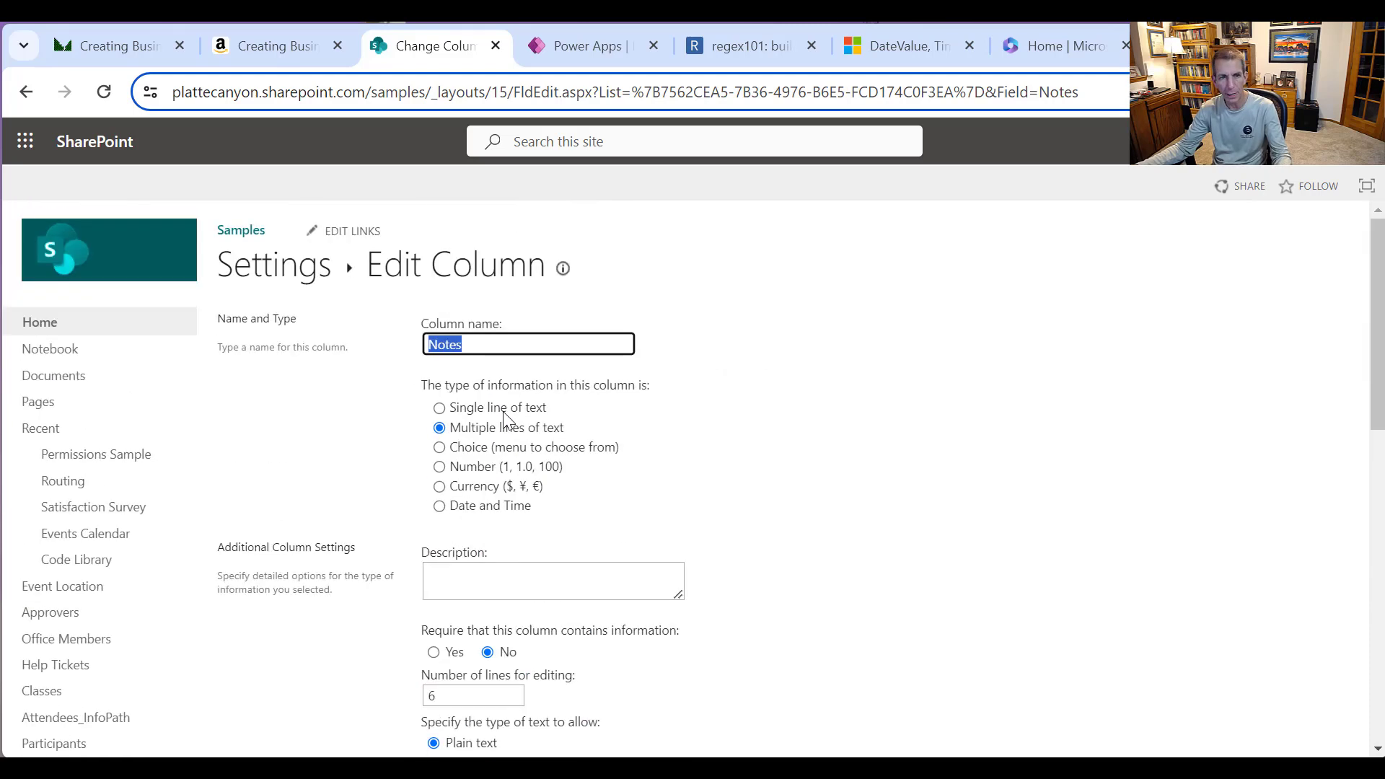
{"action": "left_click", "coordinate": [278, 279]}
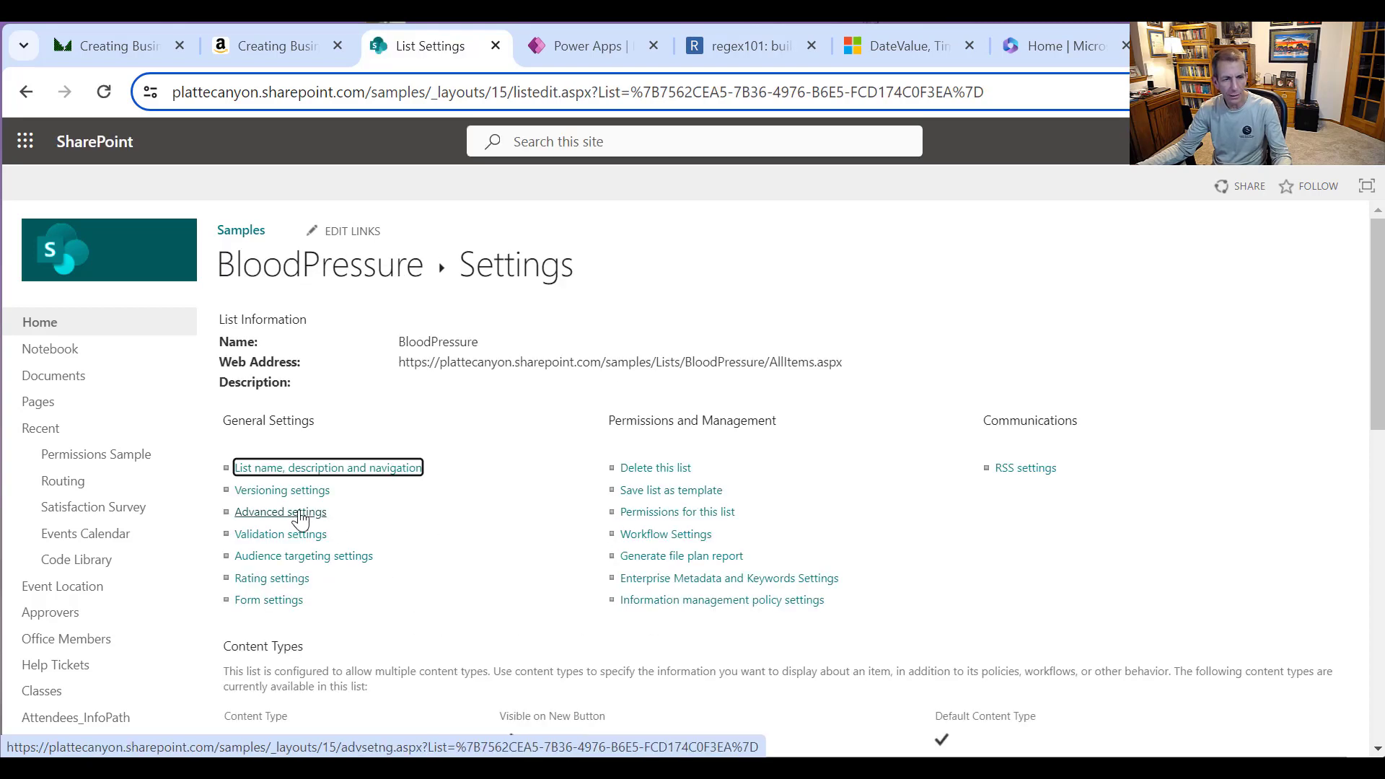
{"action": "left_click", "coordinate": [298, 519]}
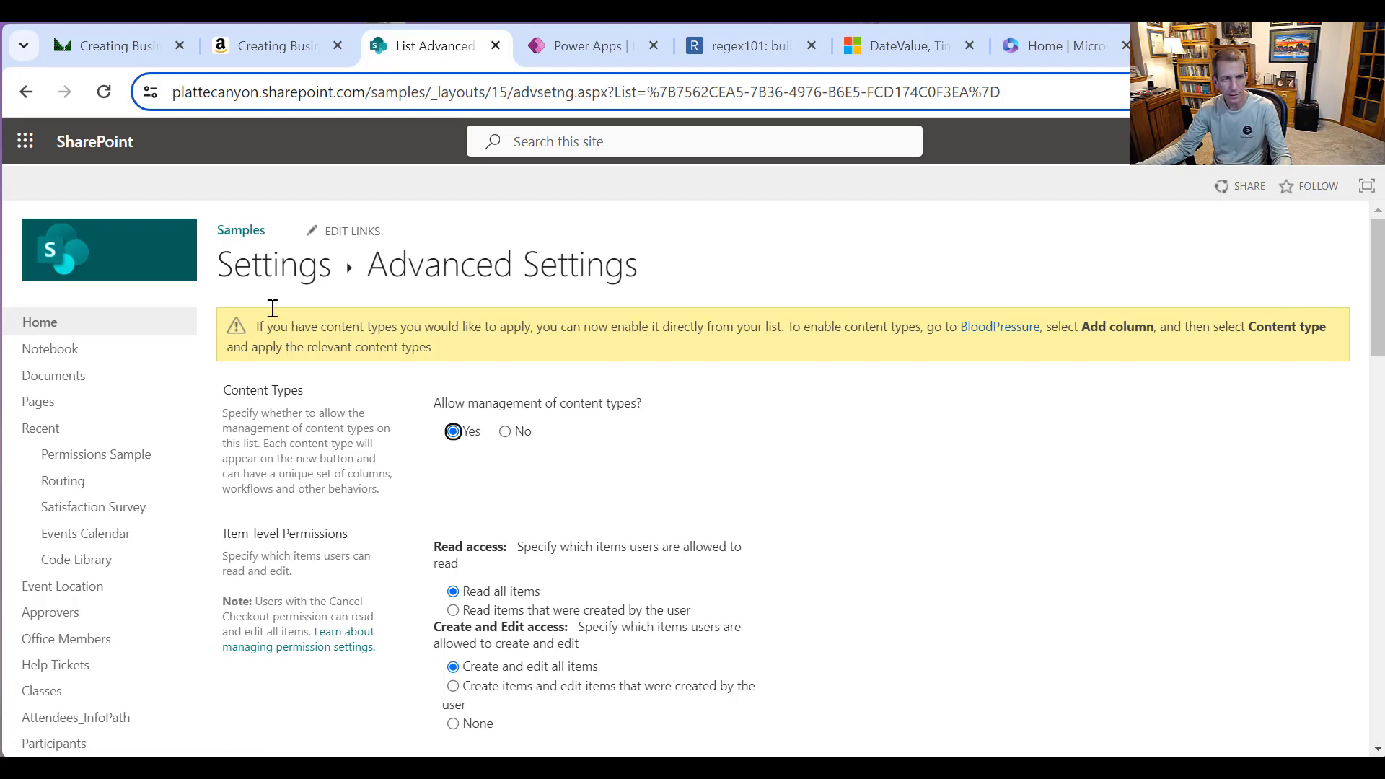
{"action": "left_click", "coordinate": [271, 272]}
Step: Inspect the Item content type and check how its Not Used column is set to appear in forms, leaving it unedited
{"action": "scroll", "coordinate": [269, 577], "scroll_direction": "down", "scroll_amount": 3}
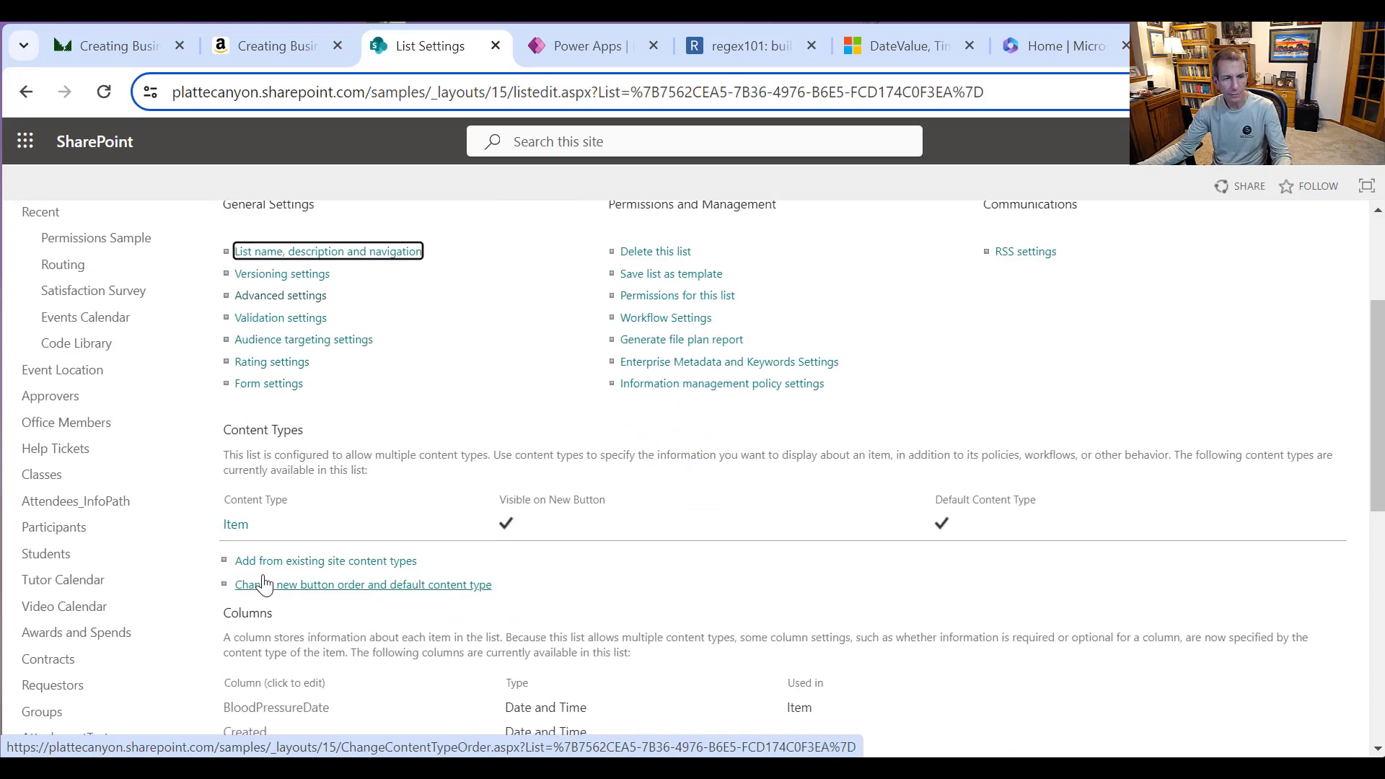
{"action": "left_click", "coordinate": [238, 526]}
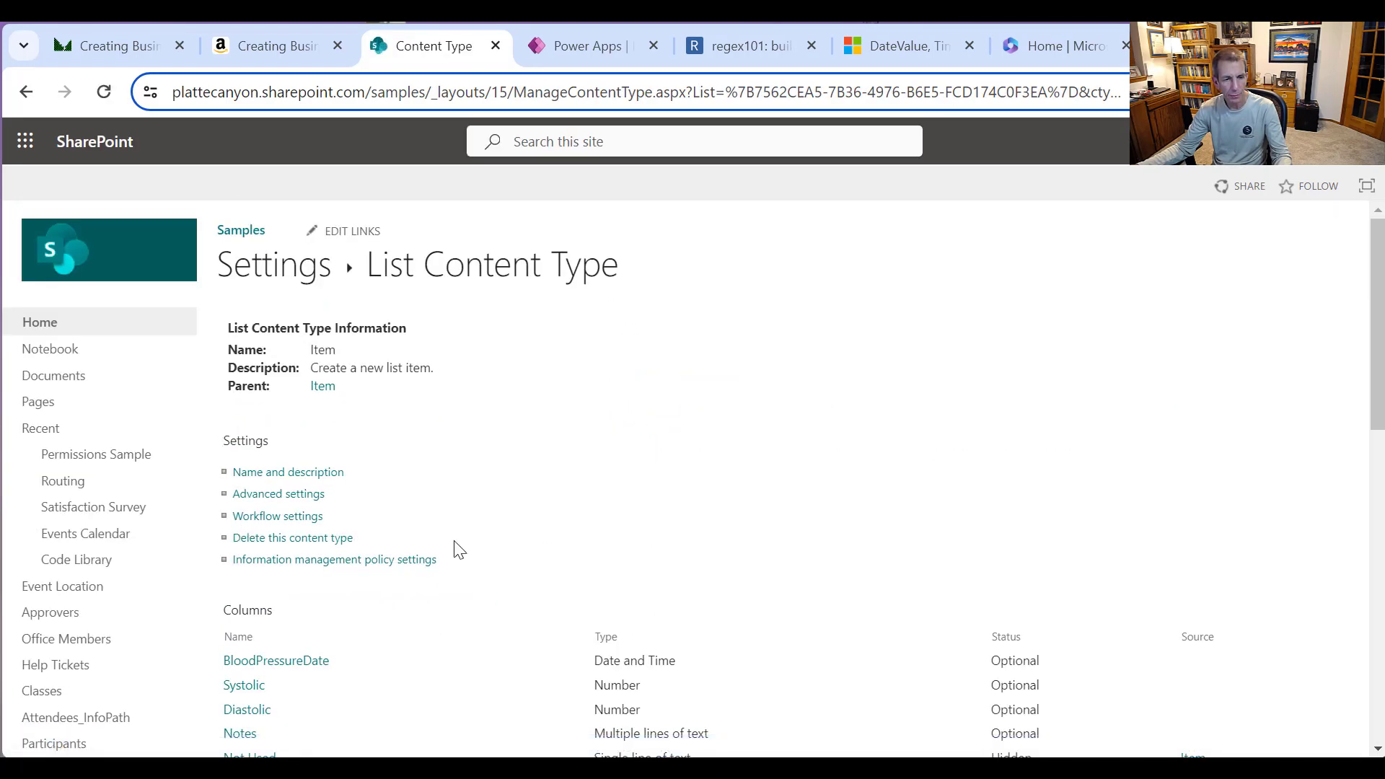
{"action": "scroll", "coordinate": [459, 550], "scroll_direction": "down", "scroll_amount": 2}
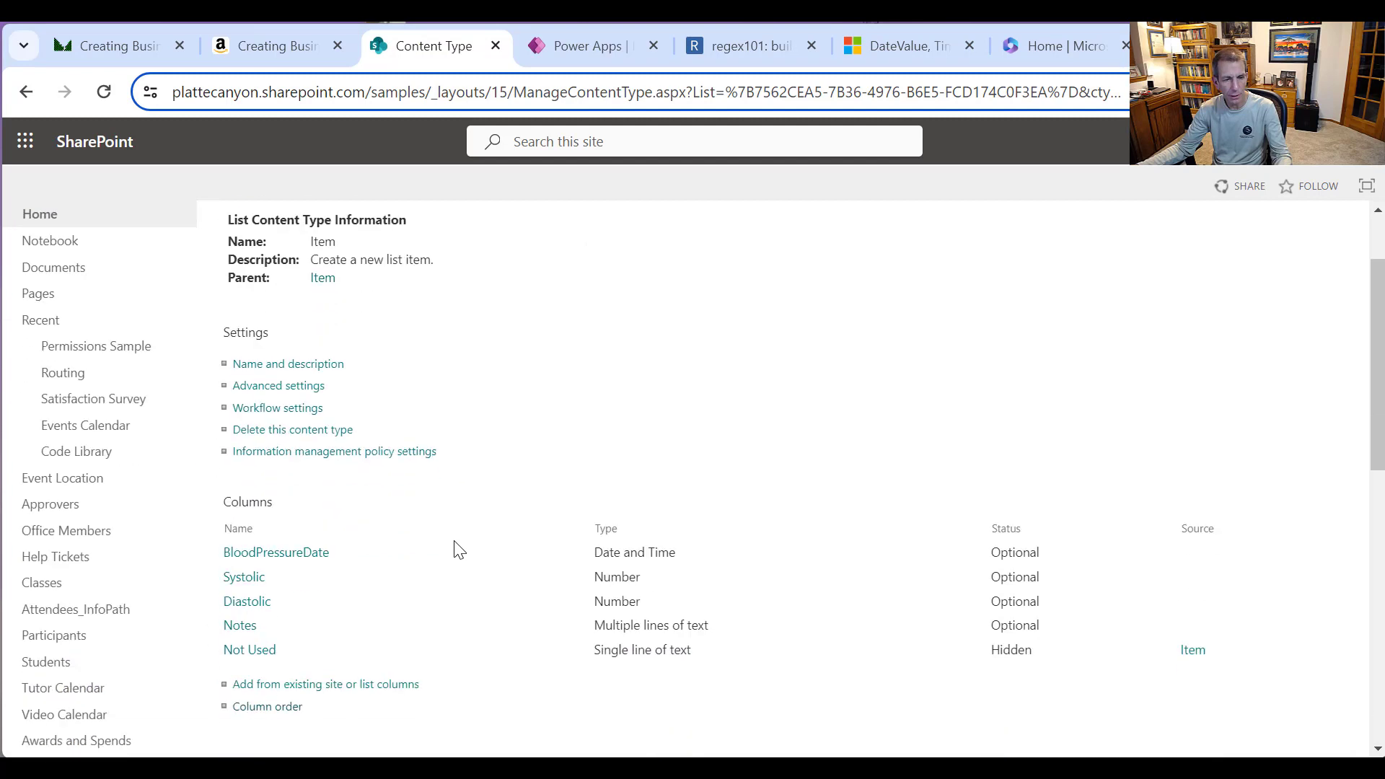
{"action": "left_click", "coordinate": [258, 653]}
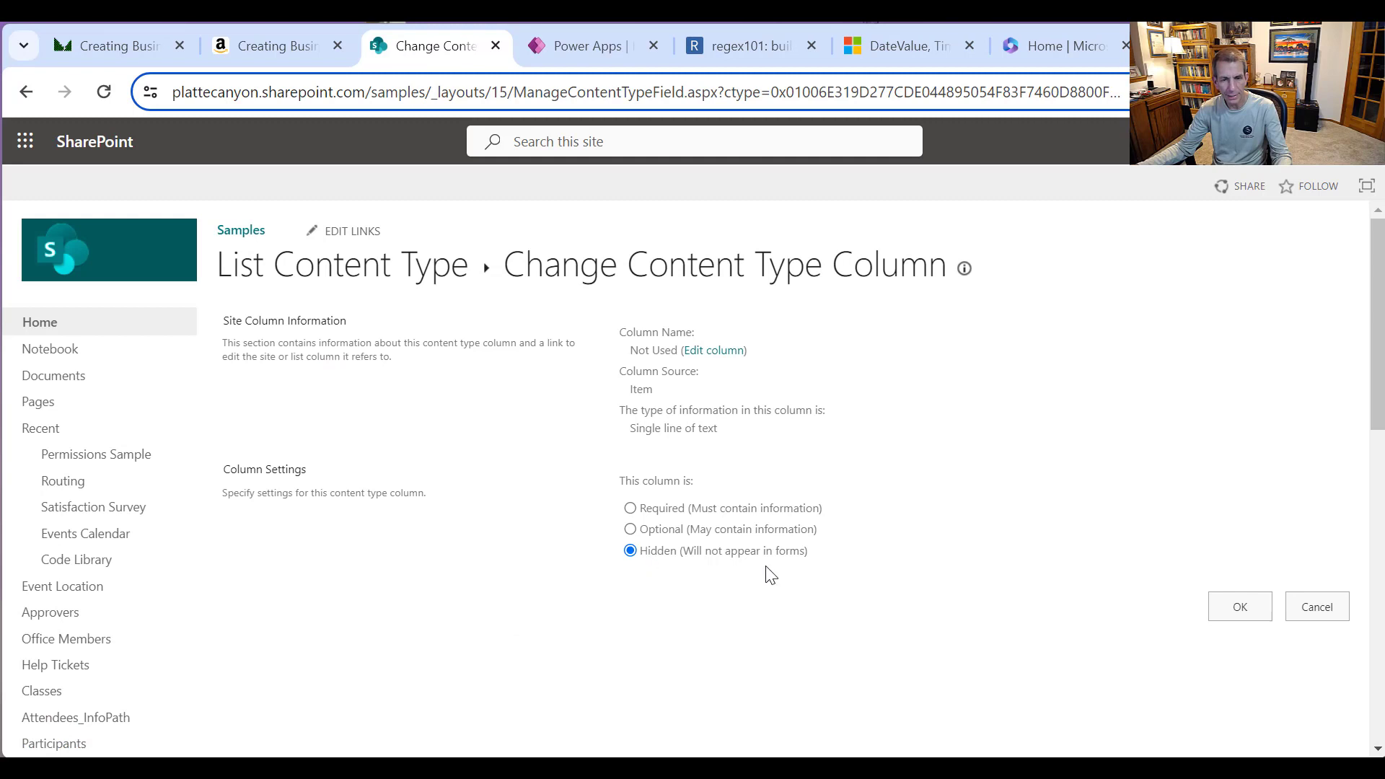
{"action": "left_click", "coordinate": [1314, 606]}
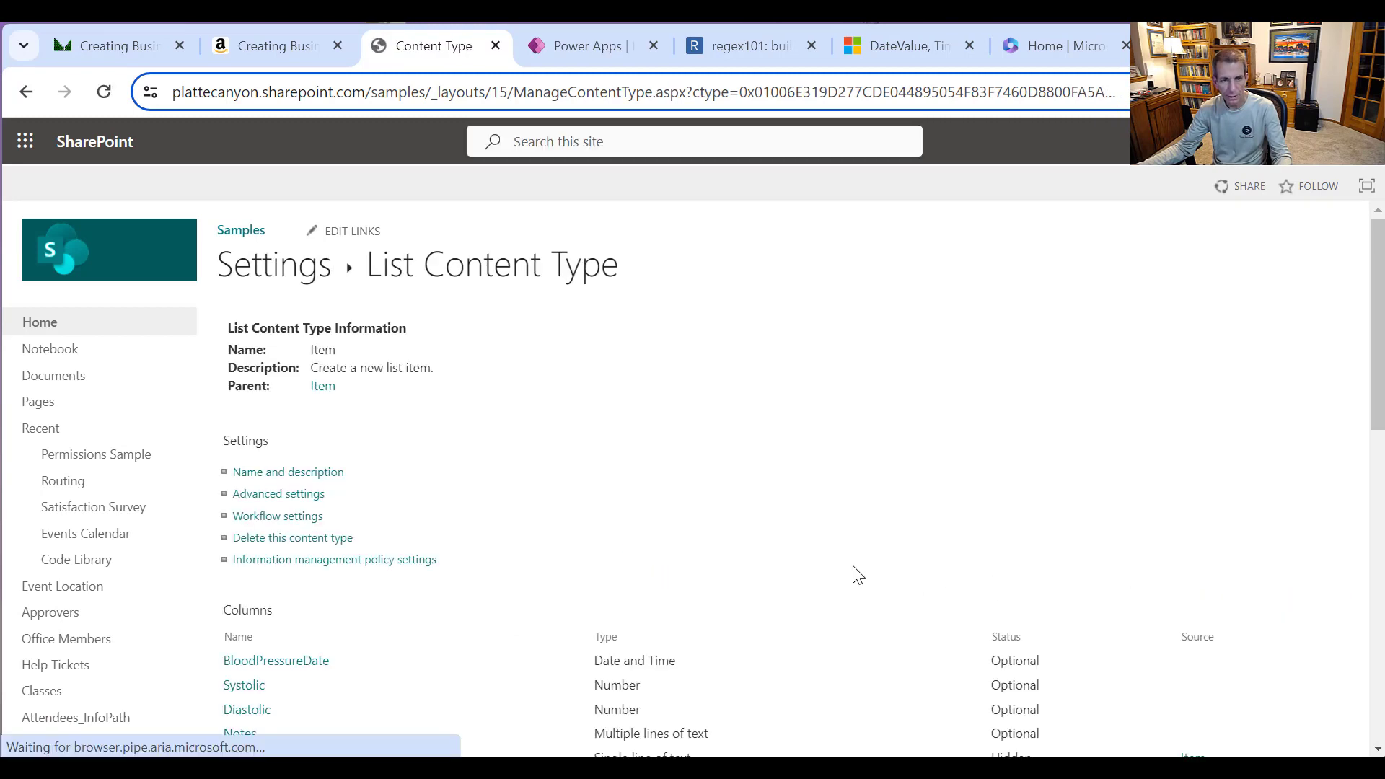
Step: Check the column order of the Item content type without altering it and return to the BloodPressure list's items
{"action": "scroll", "coordinate": [430, 590], "scroll_direction": "down", "scroll_amount": 3}
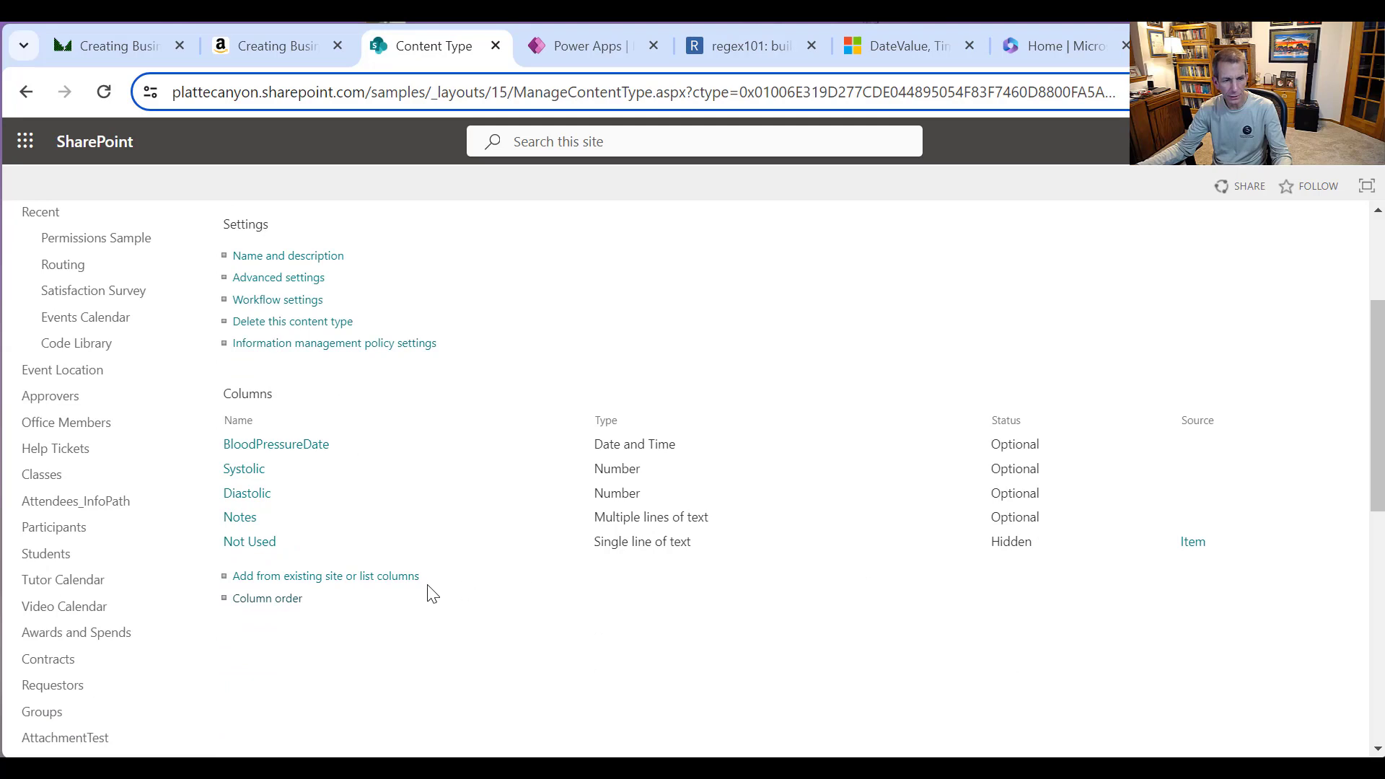
{"action": "left_click", "coordinate": [278, 602]}
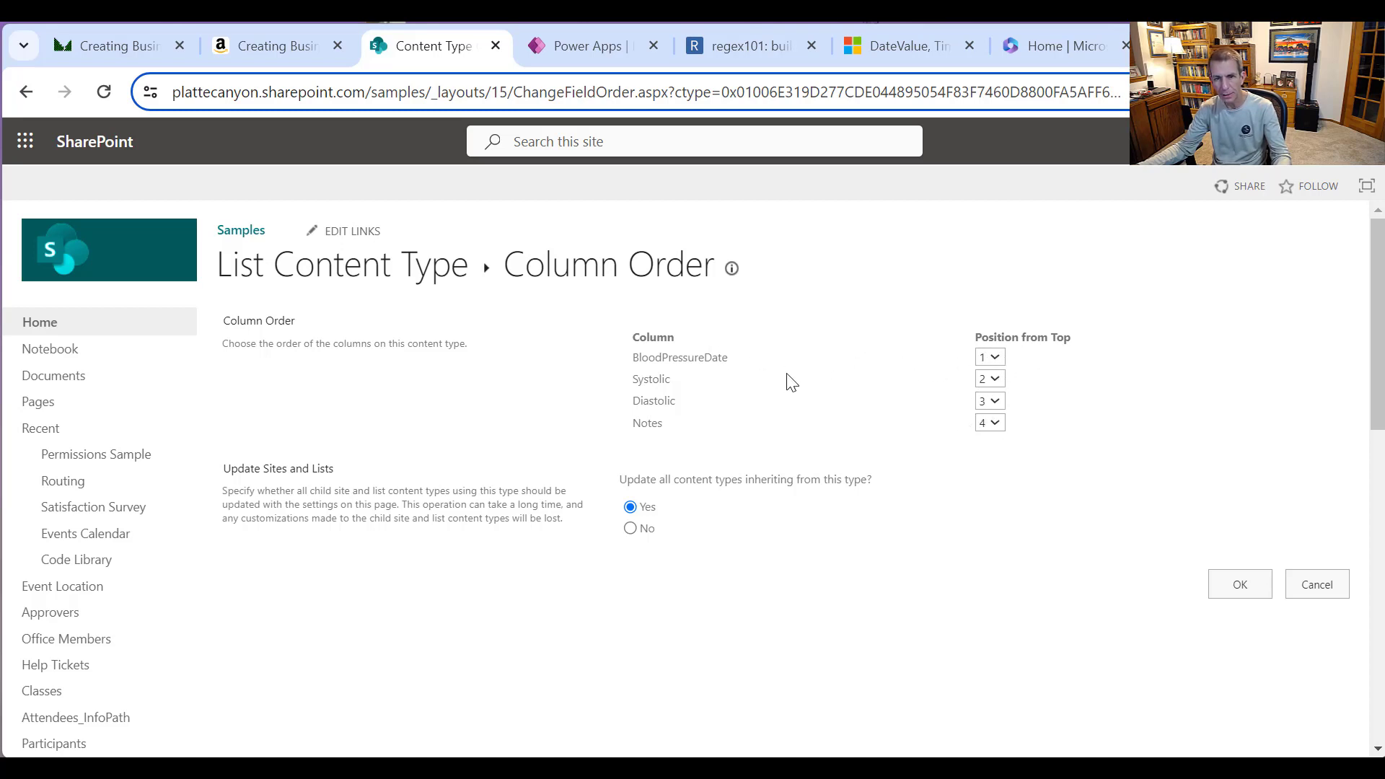
{"action": "left_click", "coordinate": [1334, 584]}
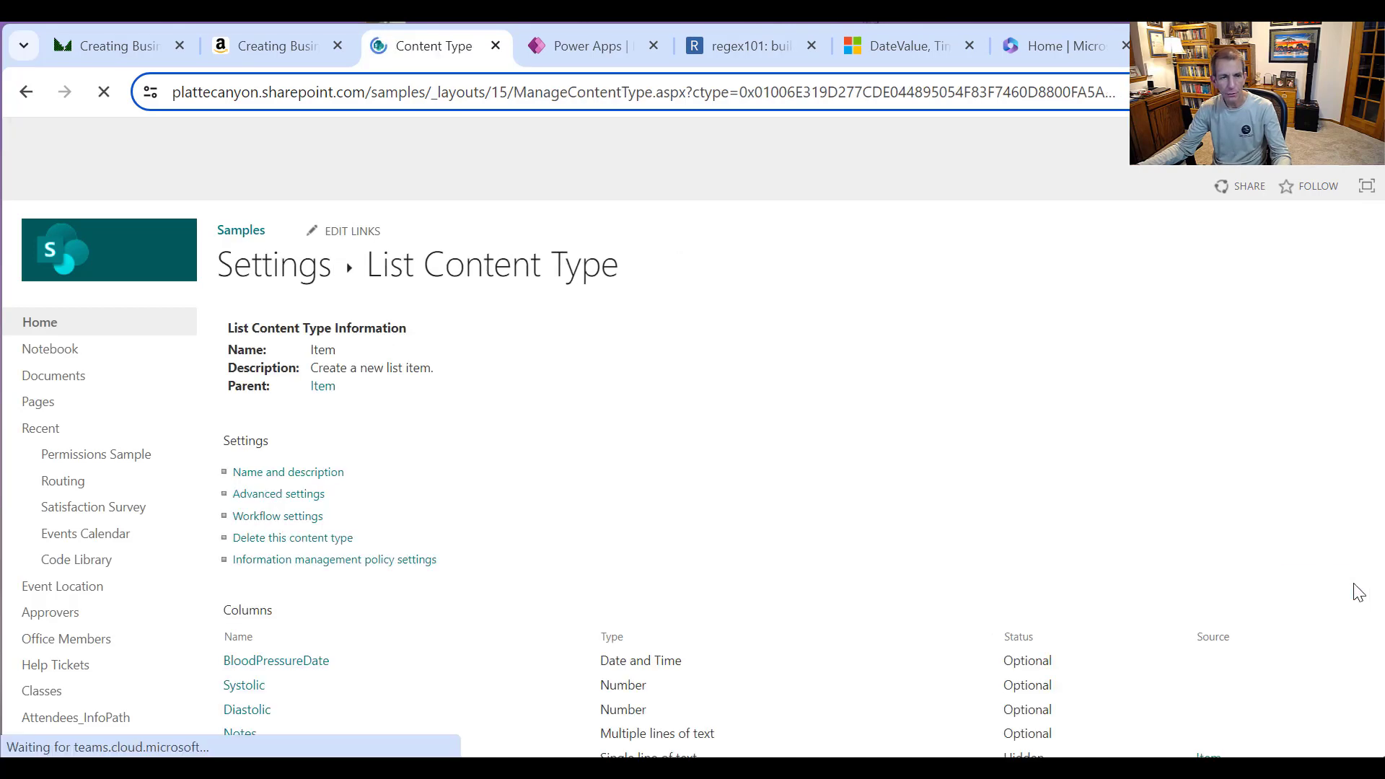
{"action": "left_click", "coordinate": [296, 278]}
{"action": "left_click", "coordinate": [294, 278]}
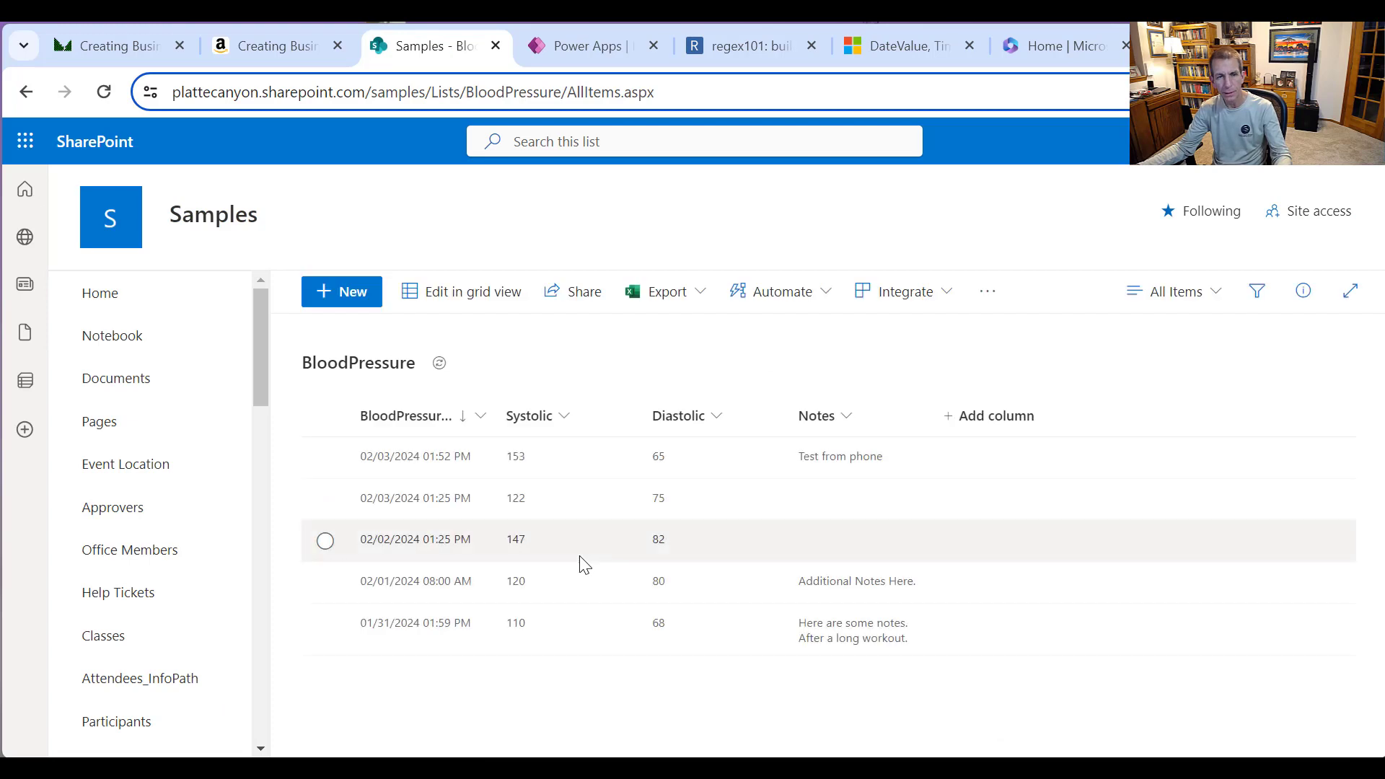
Step: Switch to Power Apps and create a blank canvas app in Phone format named Video_SetBloodPressure, skipping the welcome screen
{"action": "left_click", "coordinate": [577, 46]}
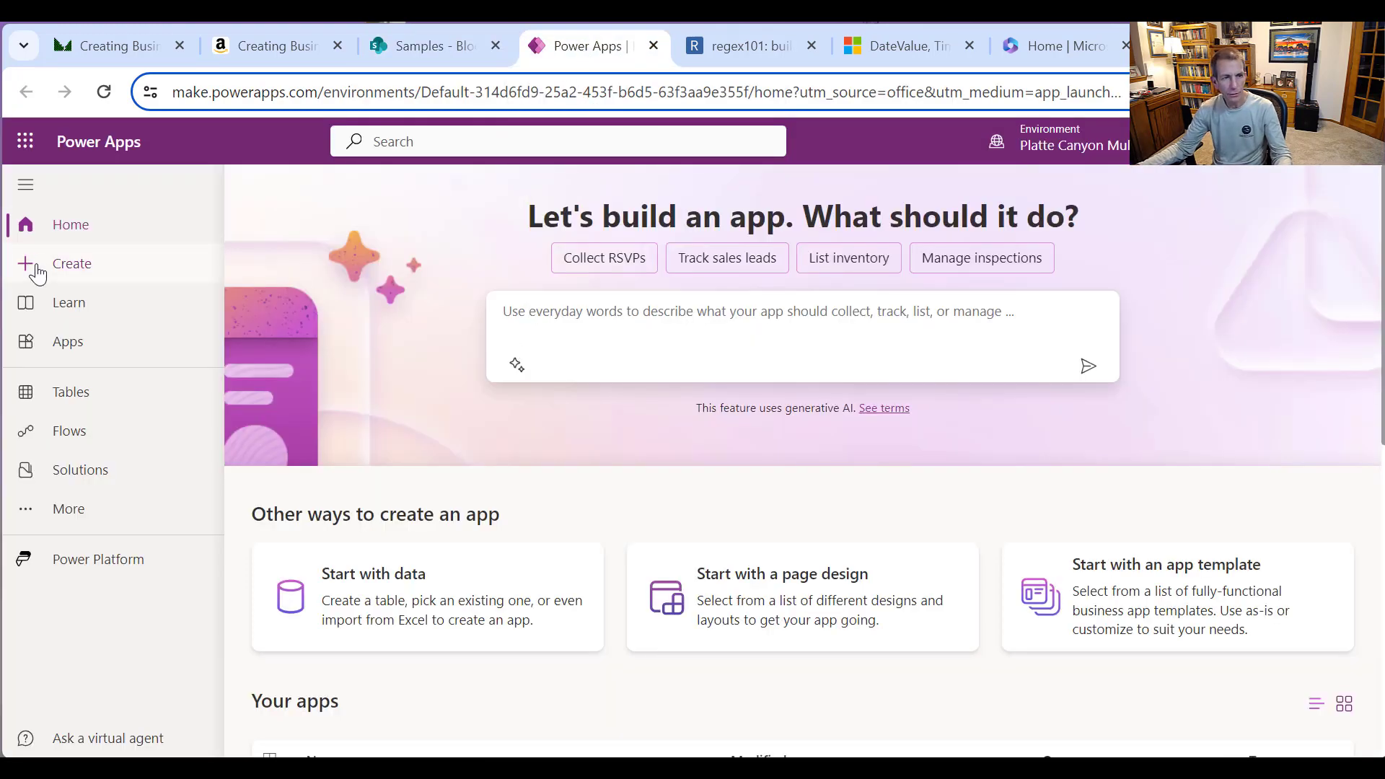
{"action": "left_click", "coordinate": [64, 278]}
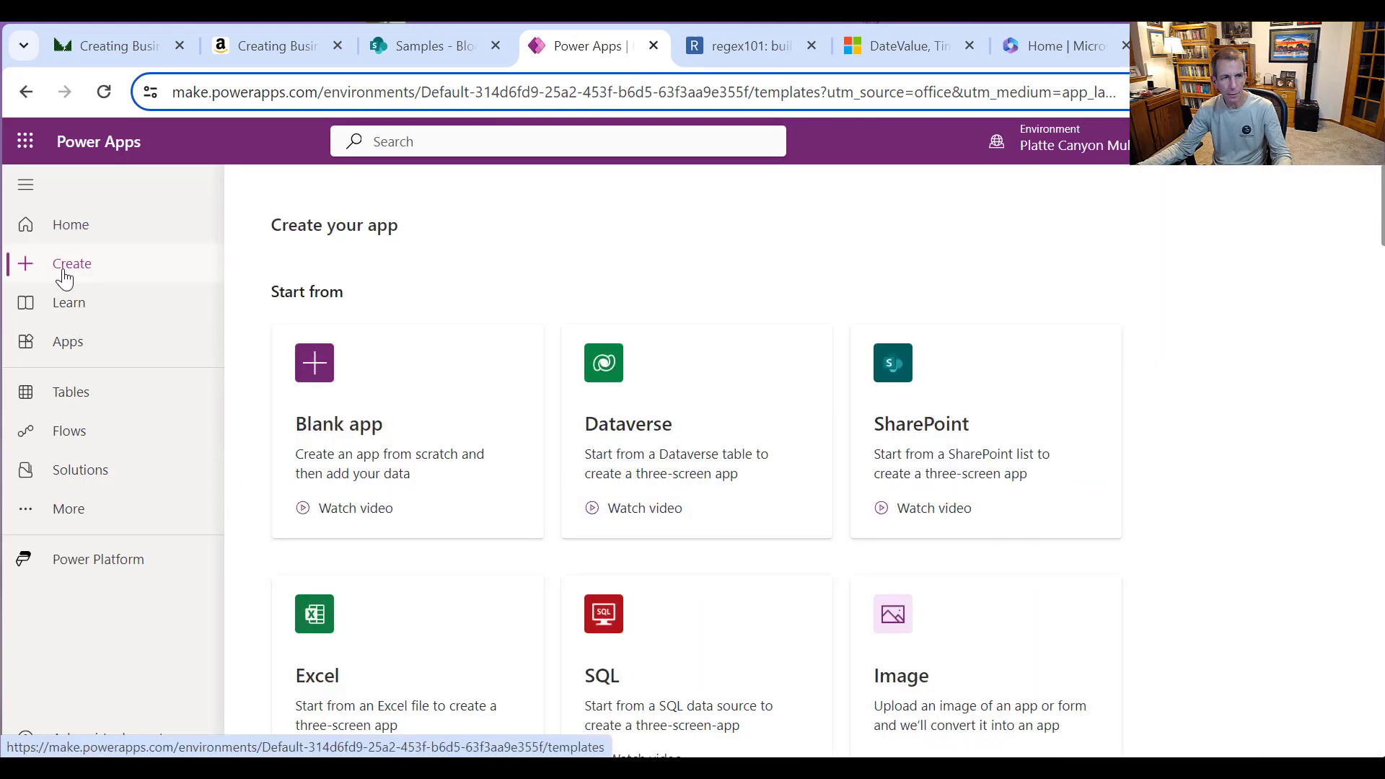
{"action": "left_click", "coordinate": [357, 437]}
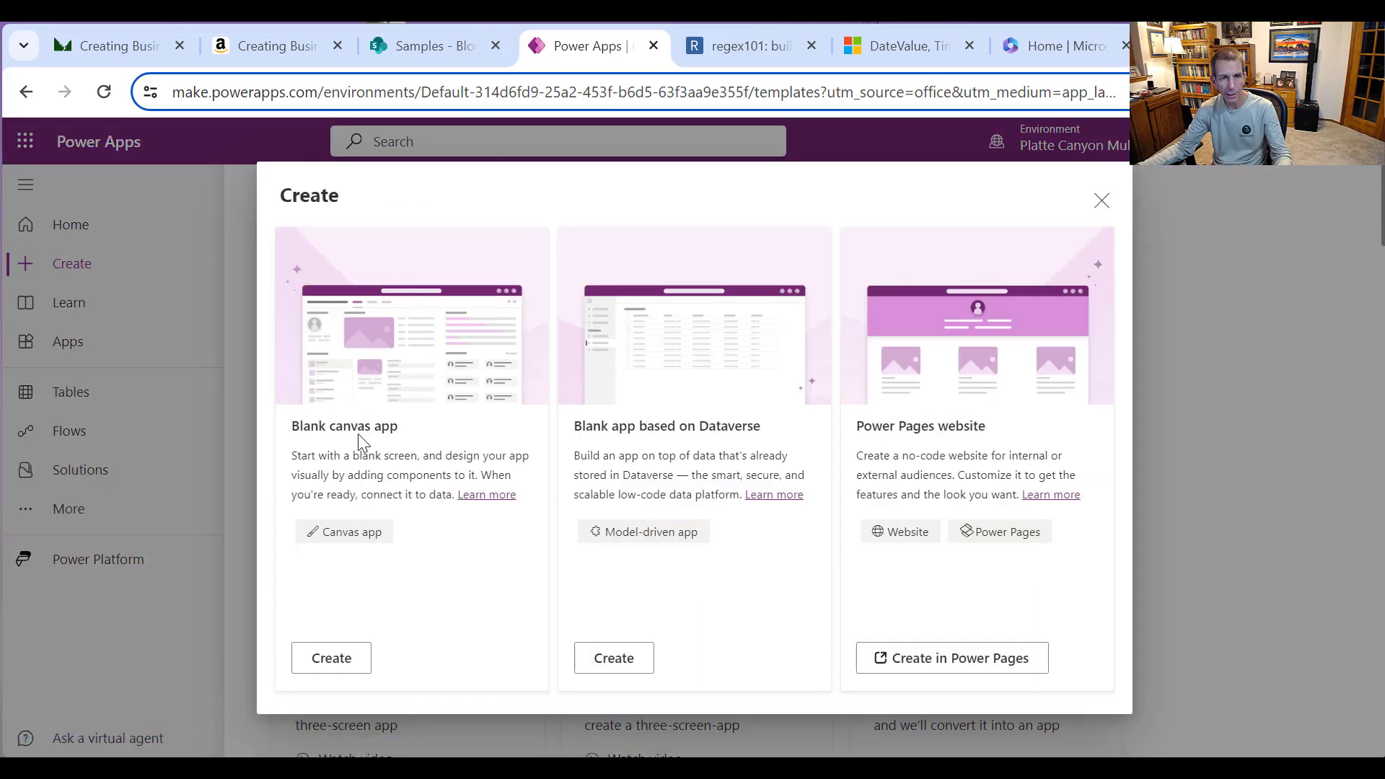
{"action": "left_click", "coordinate": [345, 671]}
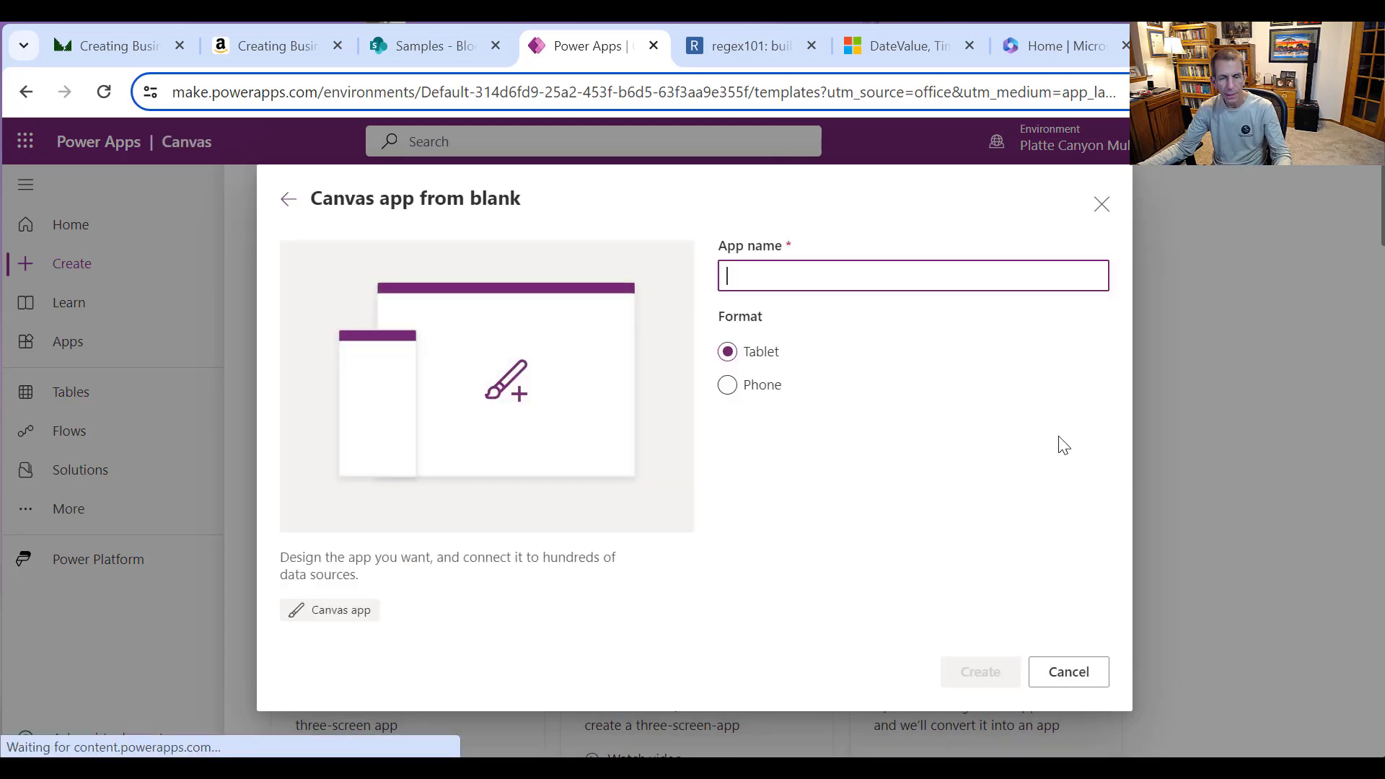
{"action": "left_click", "coordinate": [764, 388]}
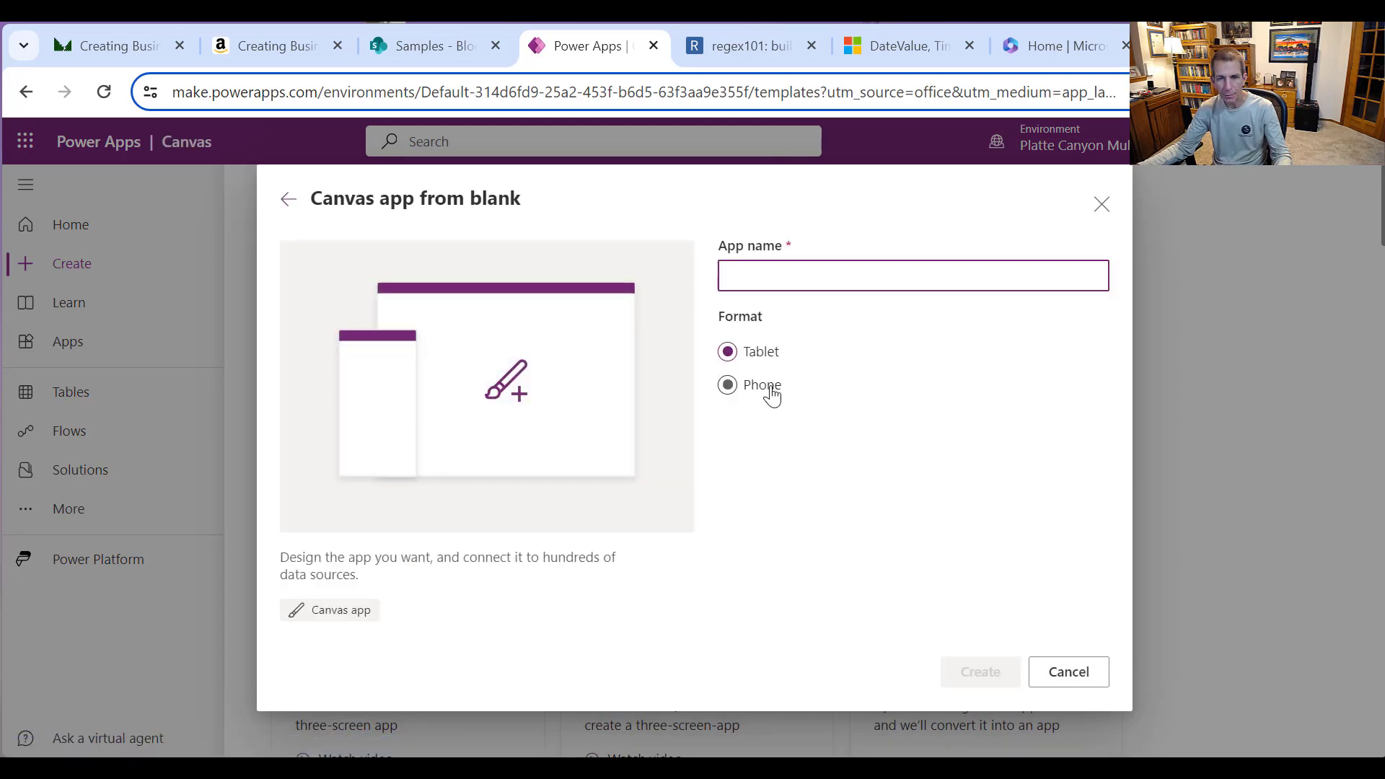
{"action": "left_click", "coordinate": [825, 268]}
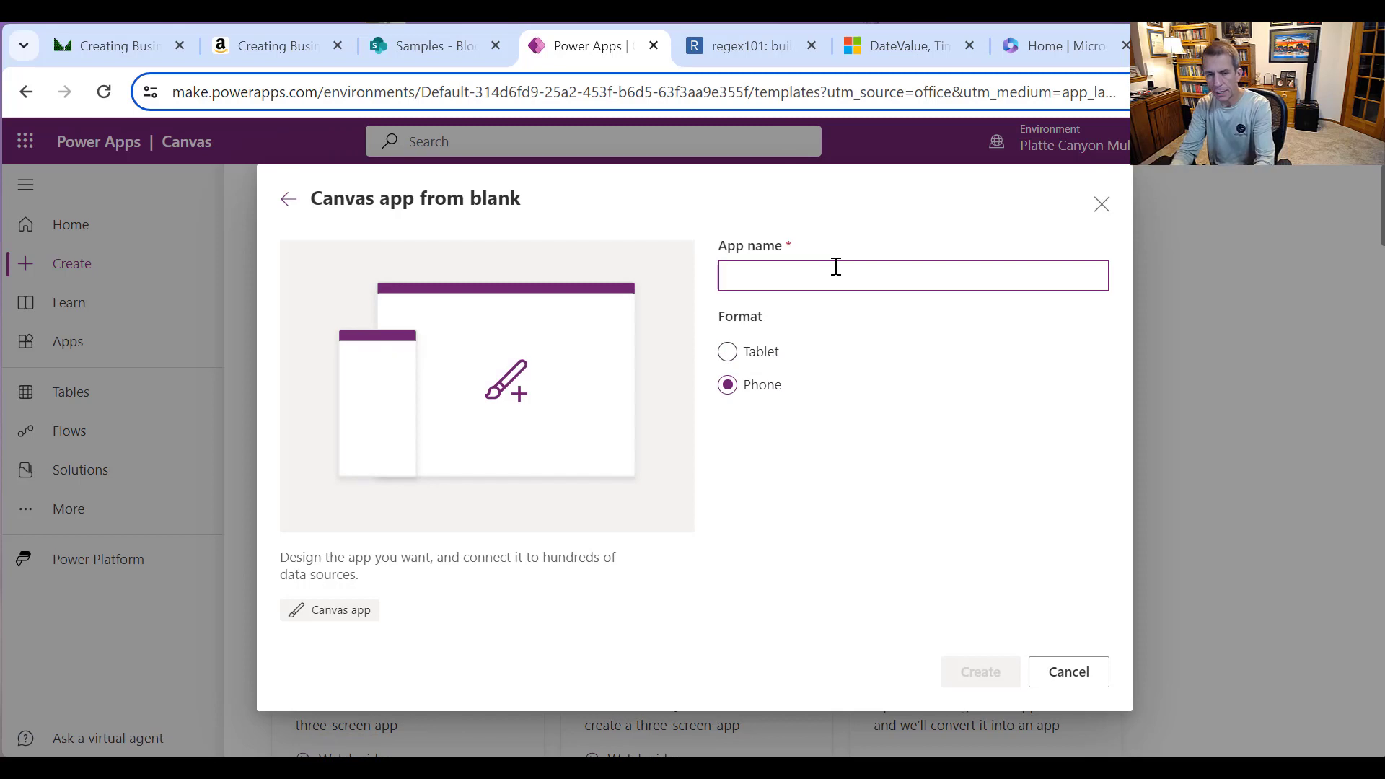
{"action": "type", "text": "Video_SetBloodPressure"}
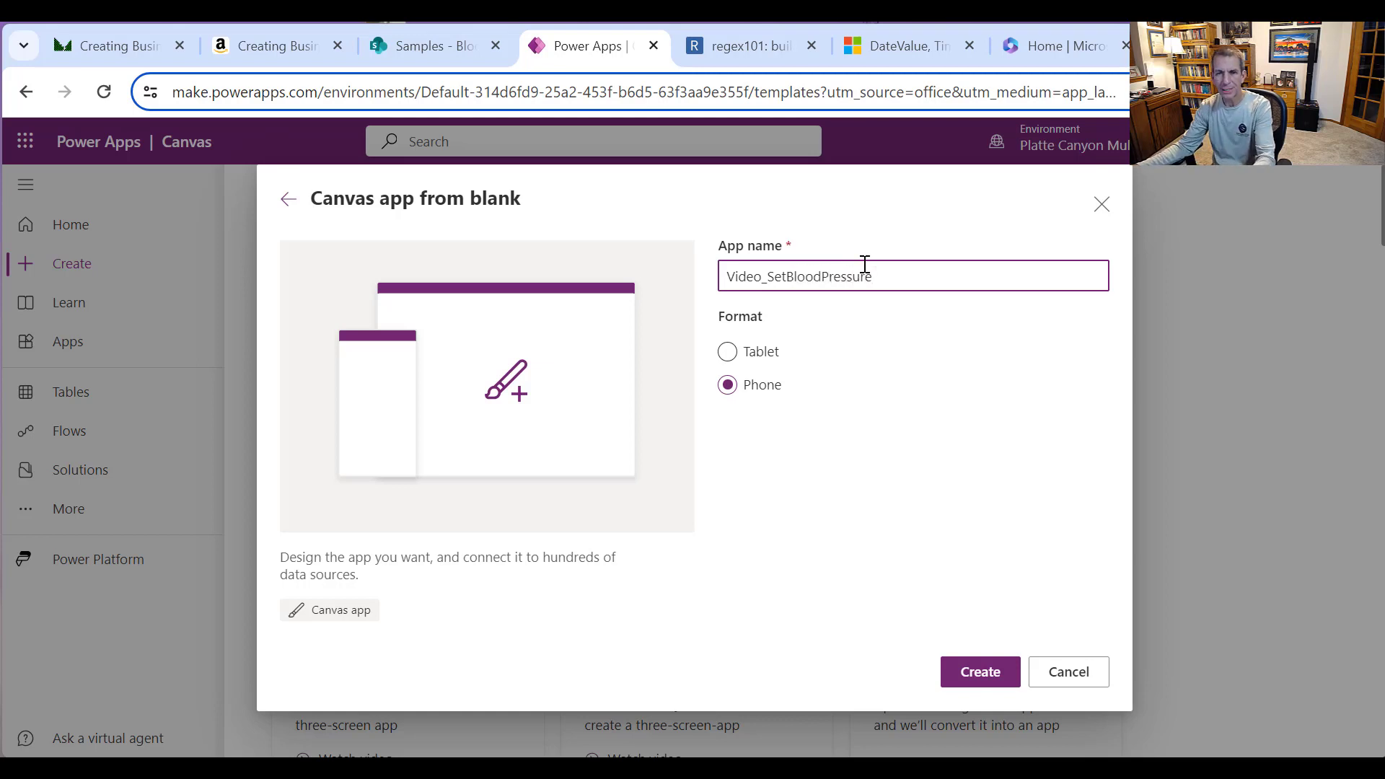
{"action": "left_click", "coordinate": [971, 684]}
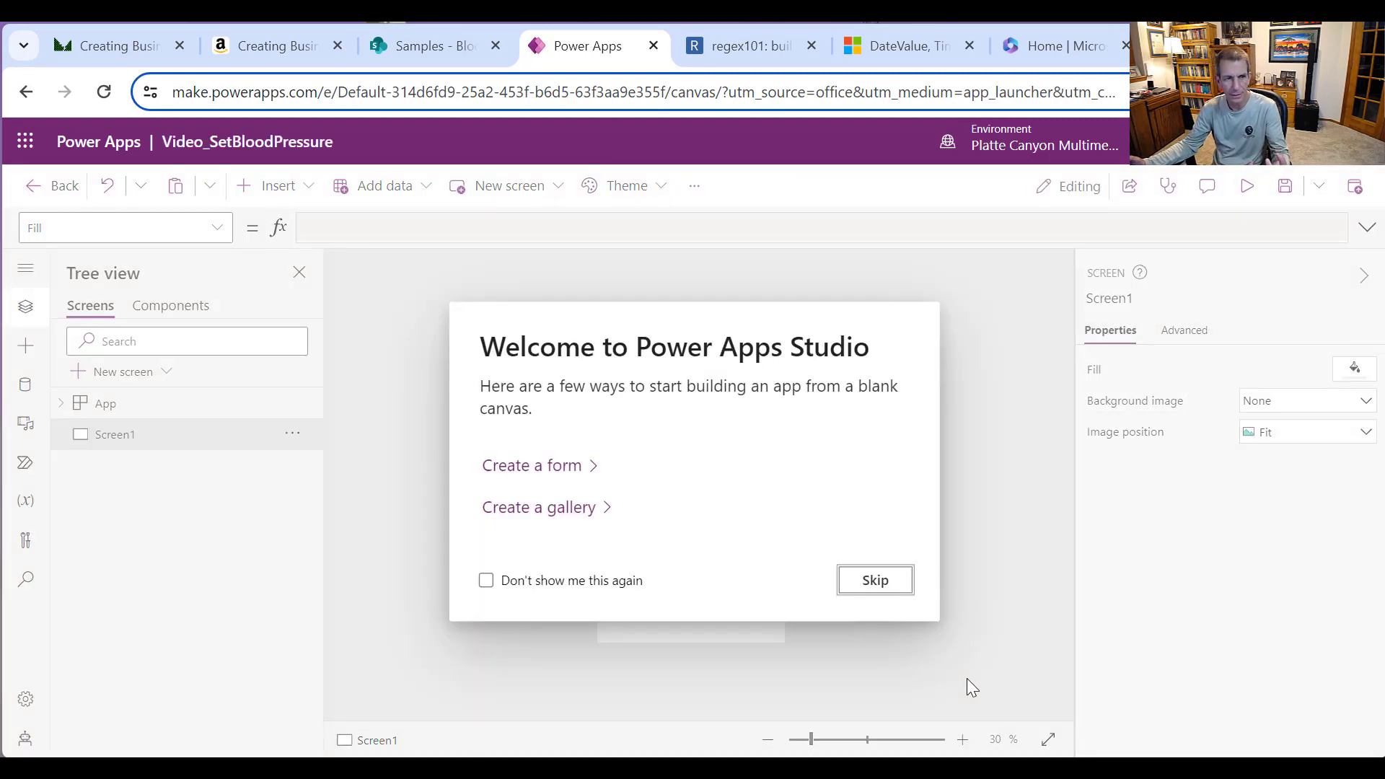
{"action": "left_click", "coordinate": [865, 588]}
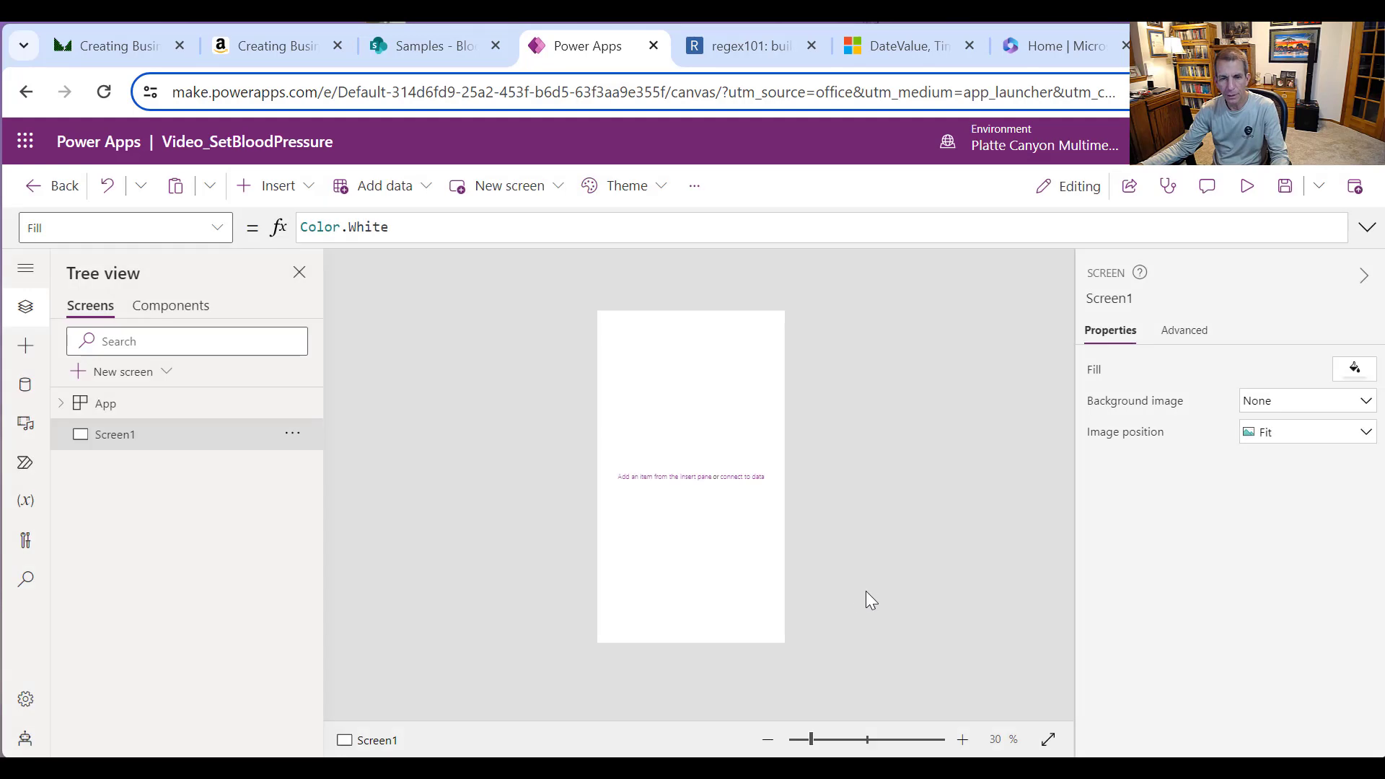
Step: Search the data sources for SharePoint and start adding data through the first existing SharePoint connection
{"action": "left_click", "coordinate": [963, 740]}
{"action": "left_click", "coordinate": [963, 740]}
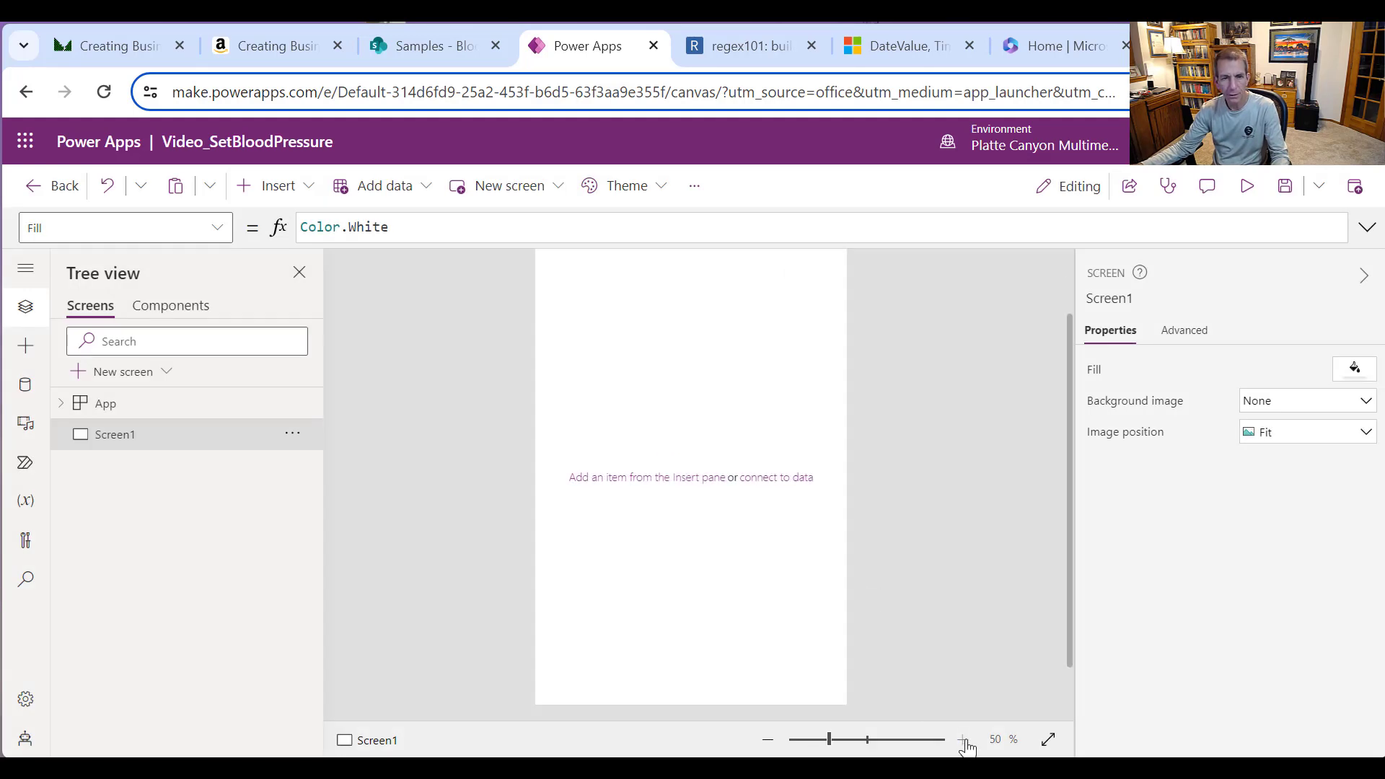
{"action": "left_click", "coordinate": [25, 386]}
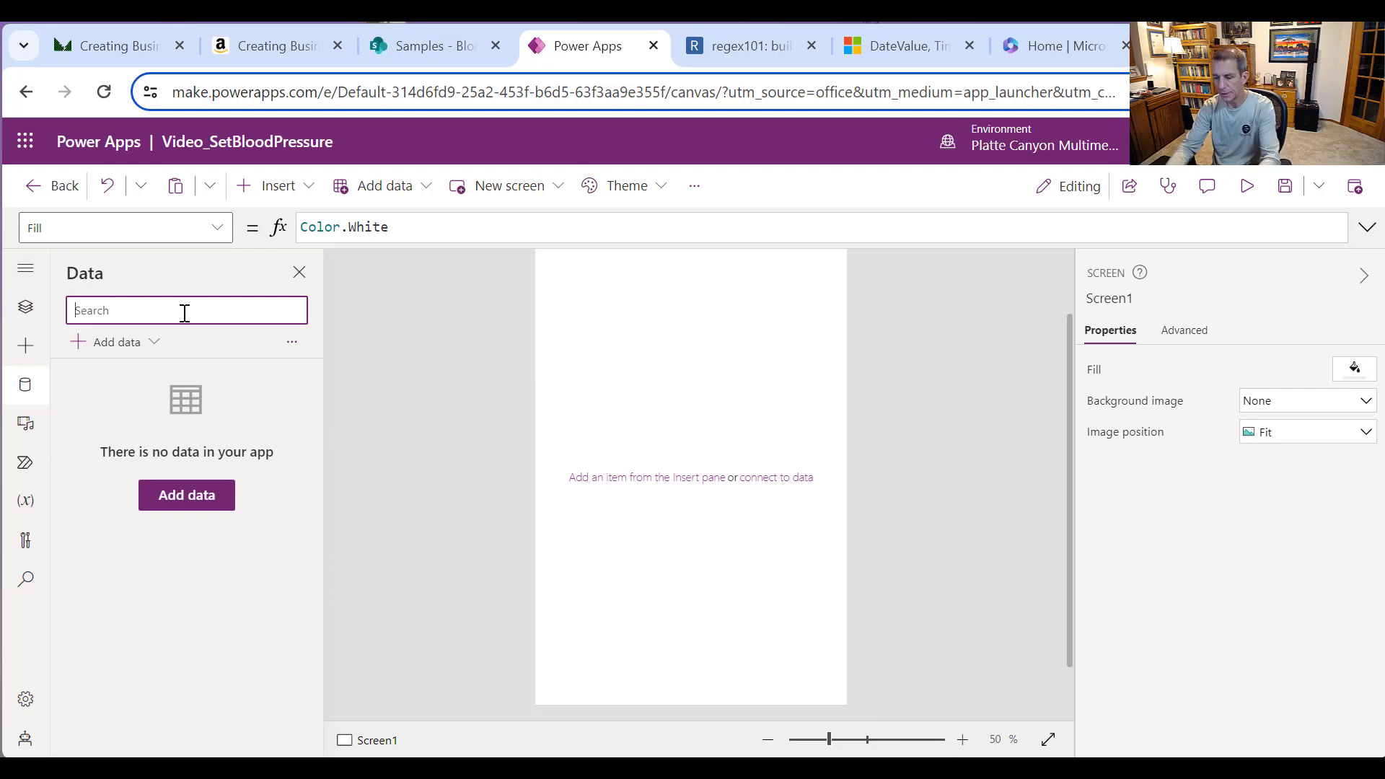
{"action": "type", "text": "Sh"}
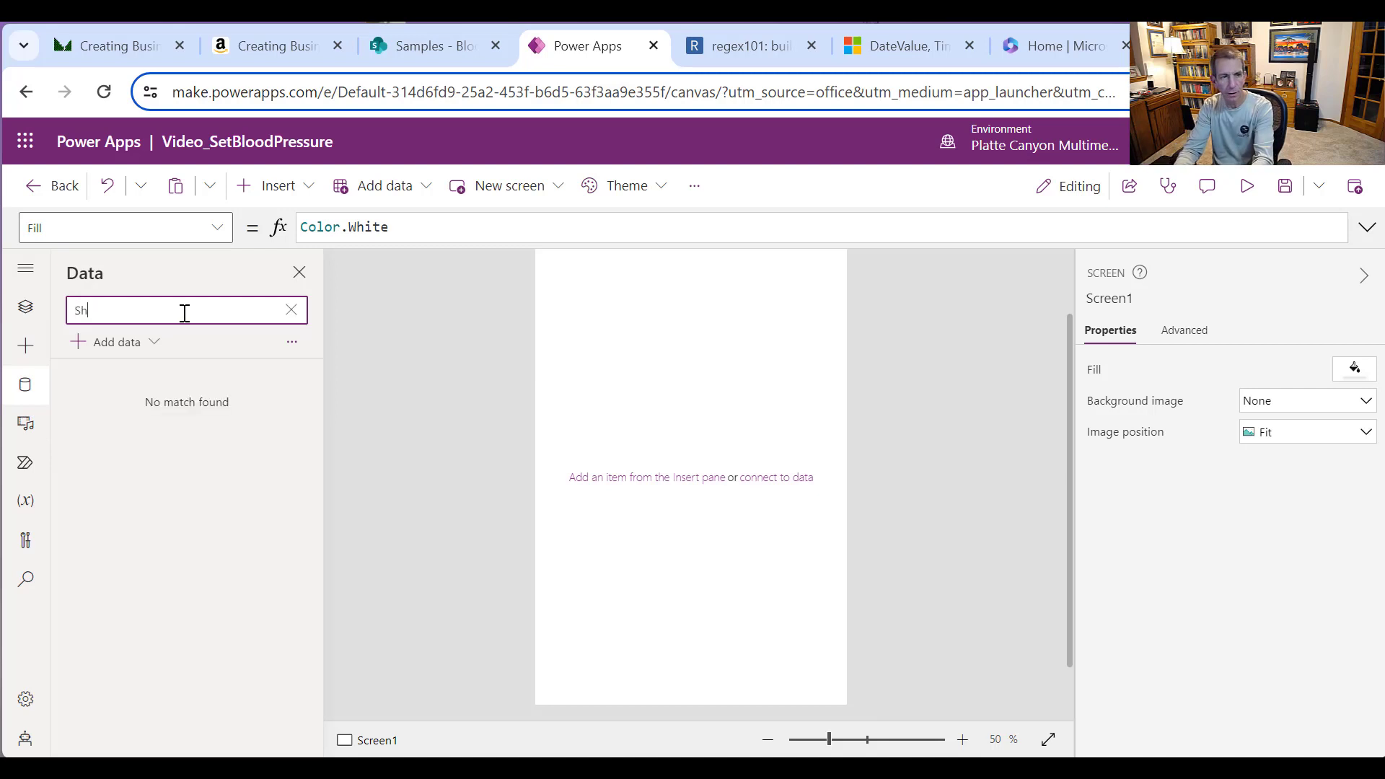
{"action": "key", "text": "BackSpace"}
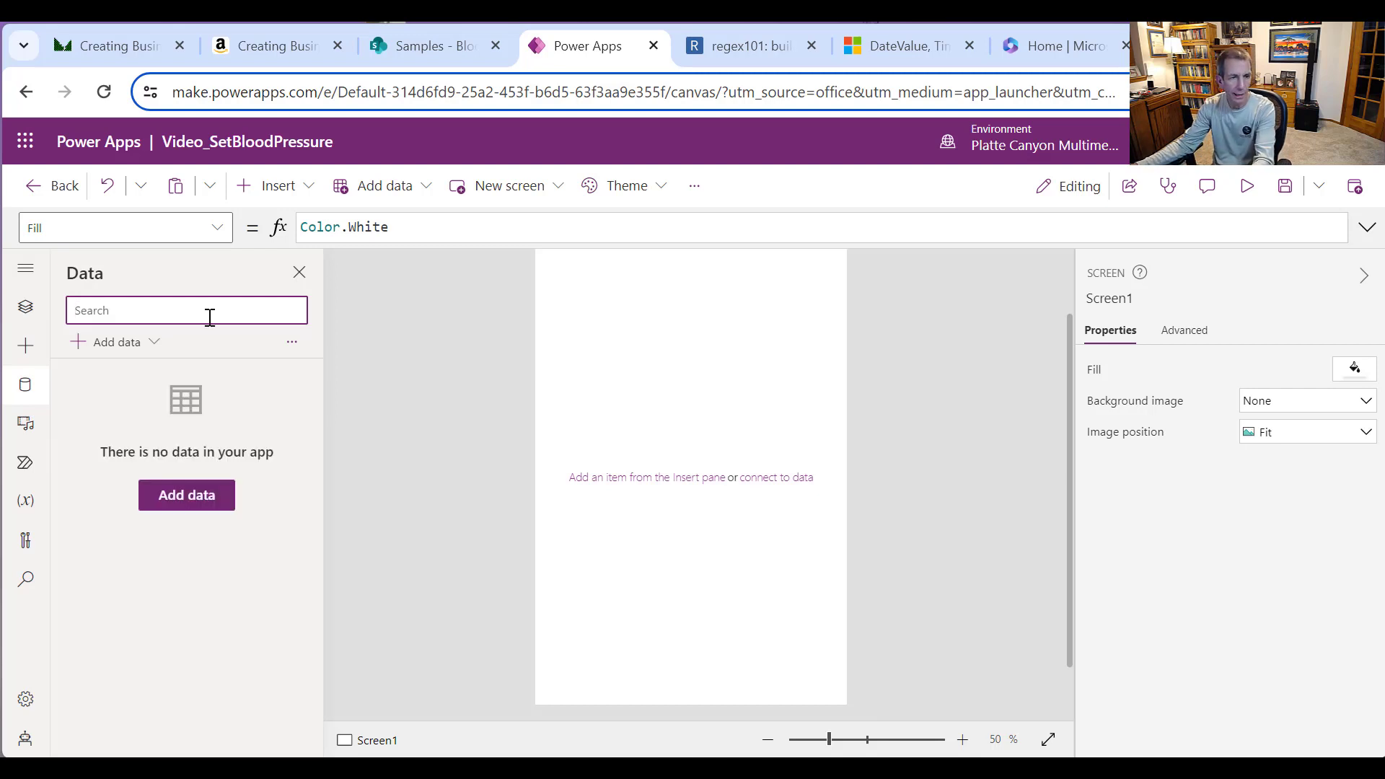
{"action": "left_click", "coordinate": [150, 344]}
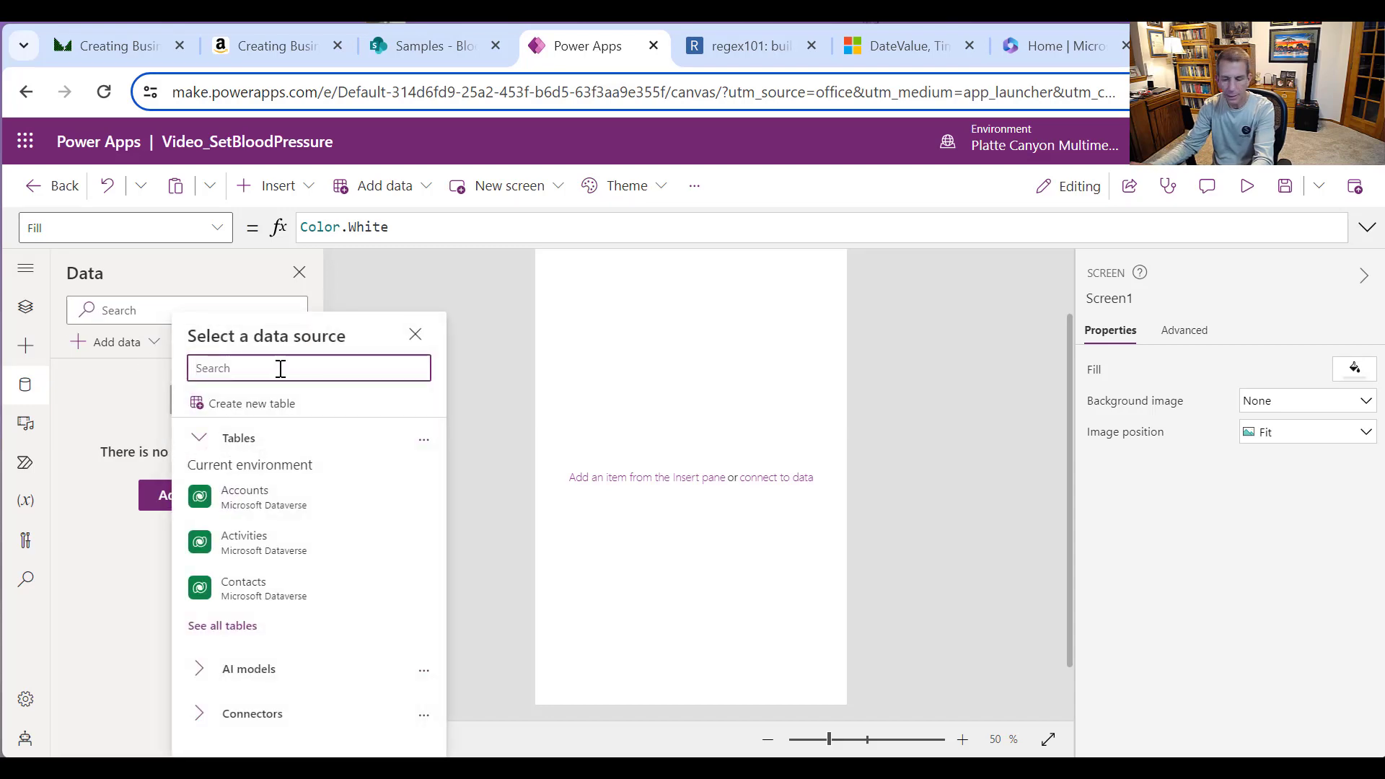
{"action": "type", "text": "SharePoint"}
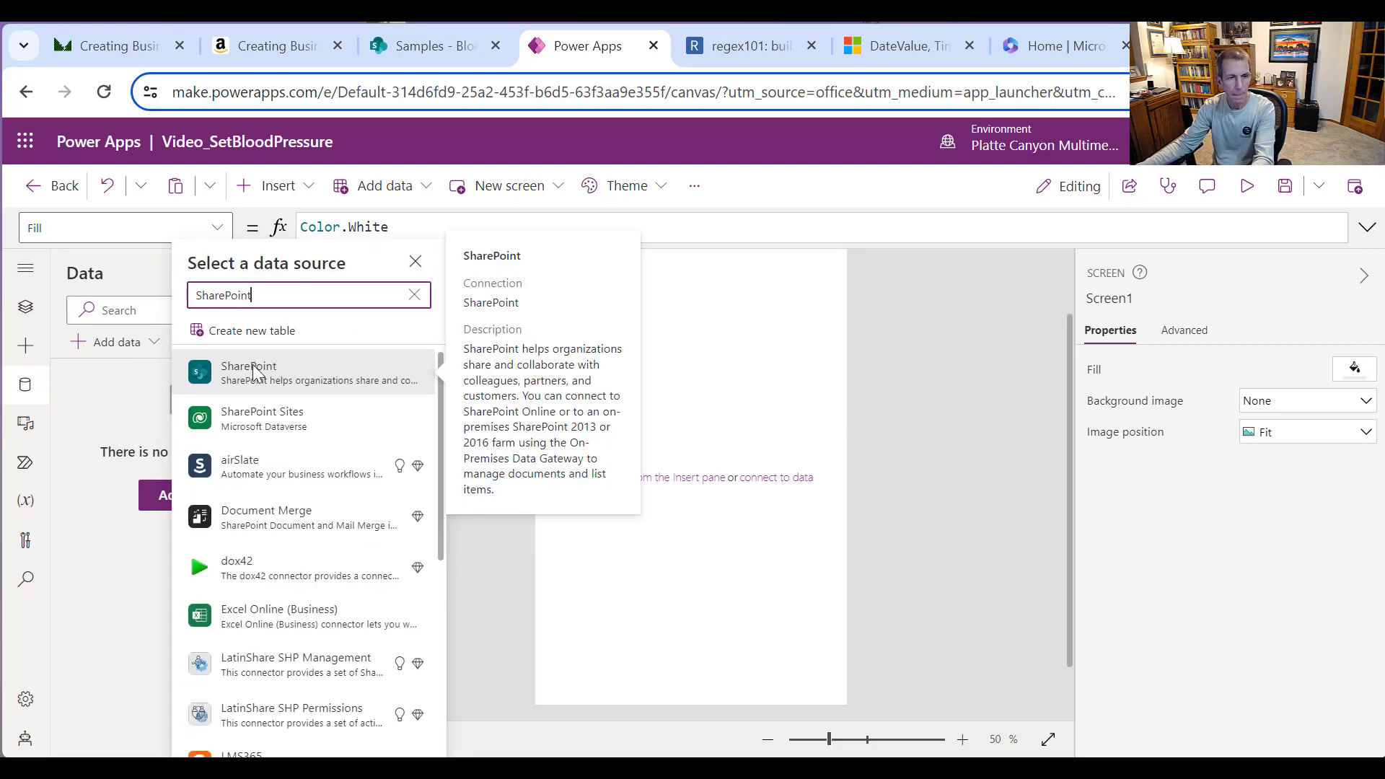
{"action": "left_click", "coordinate": [280, 369]}
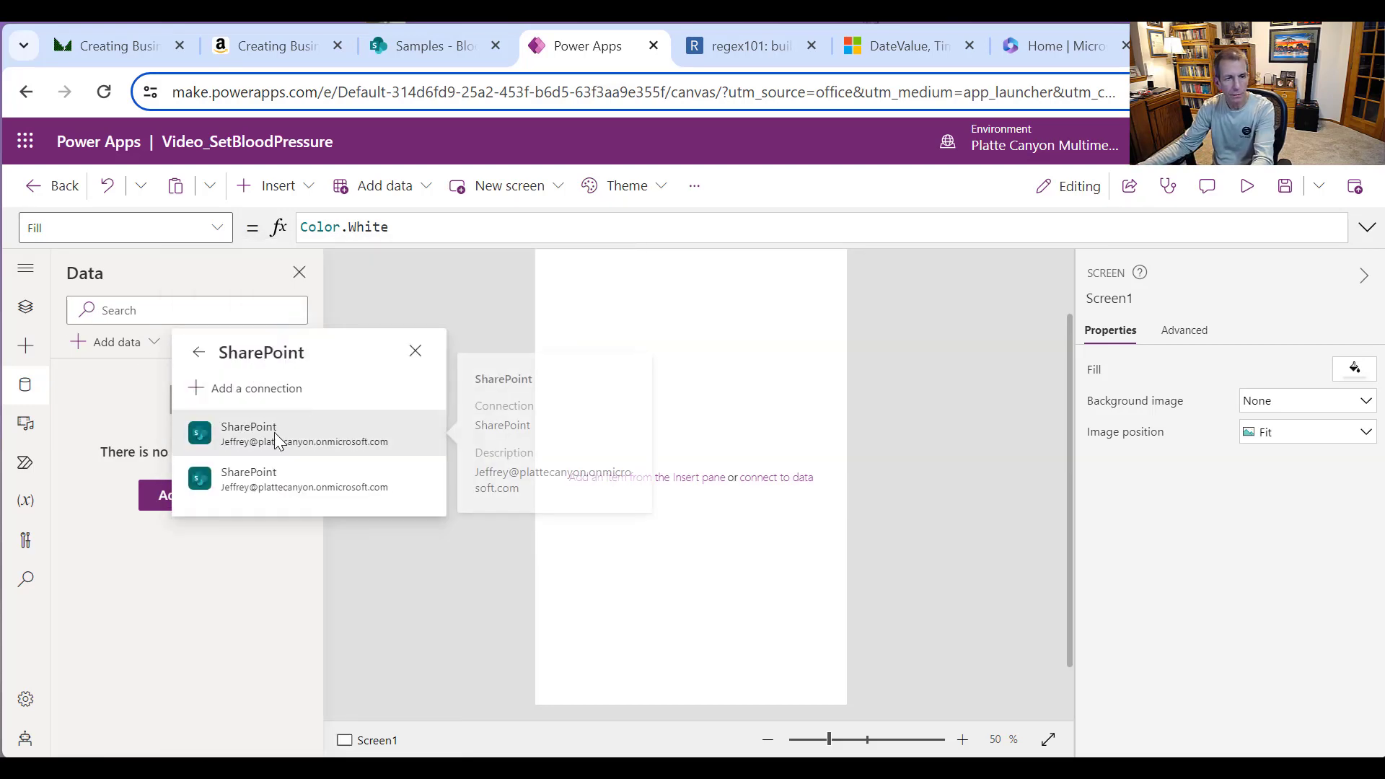
{"action": "left_click", "coordinate": [279, 436]}
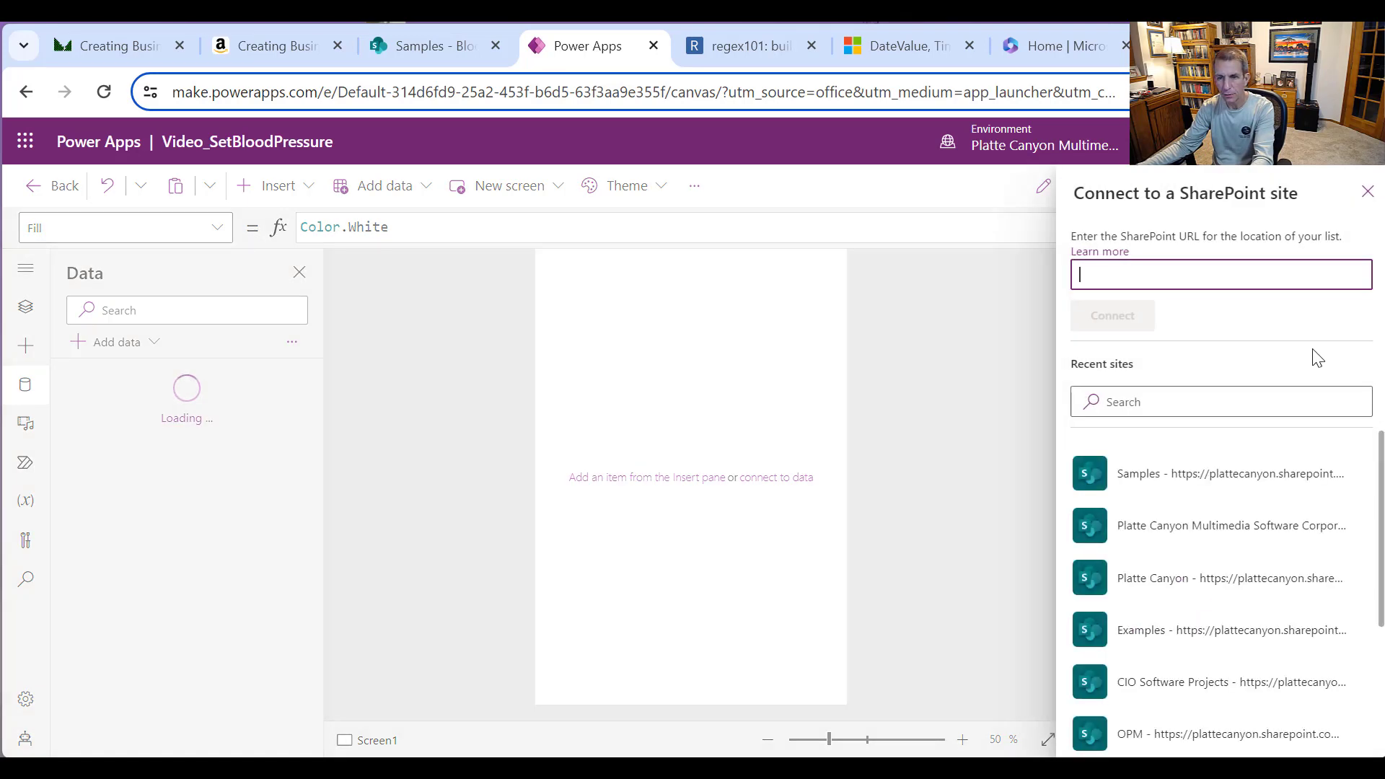
Step: Choose the Samples site and connect its BloodPressure list to the app
{"action": "left_click", "coordinate": [1190, 478]}
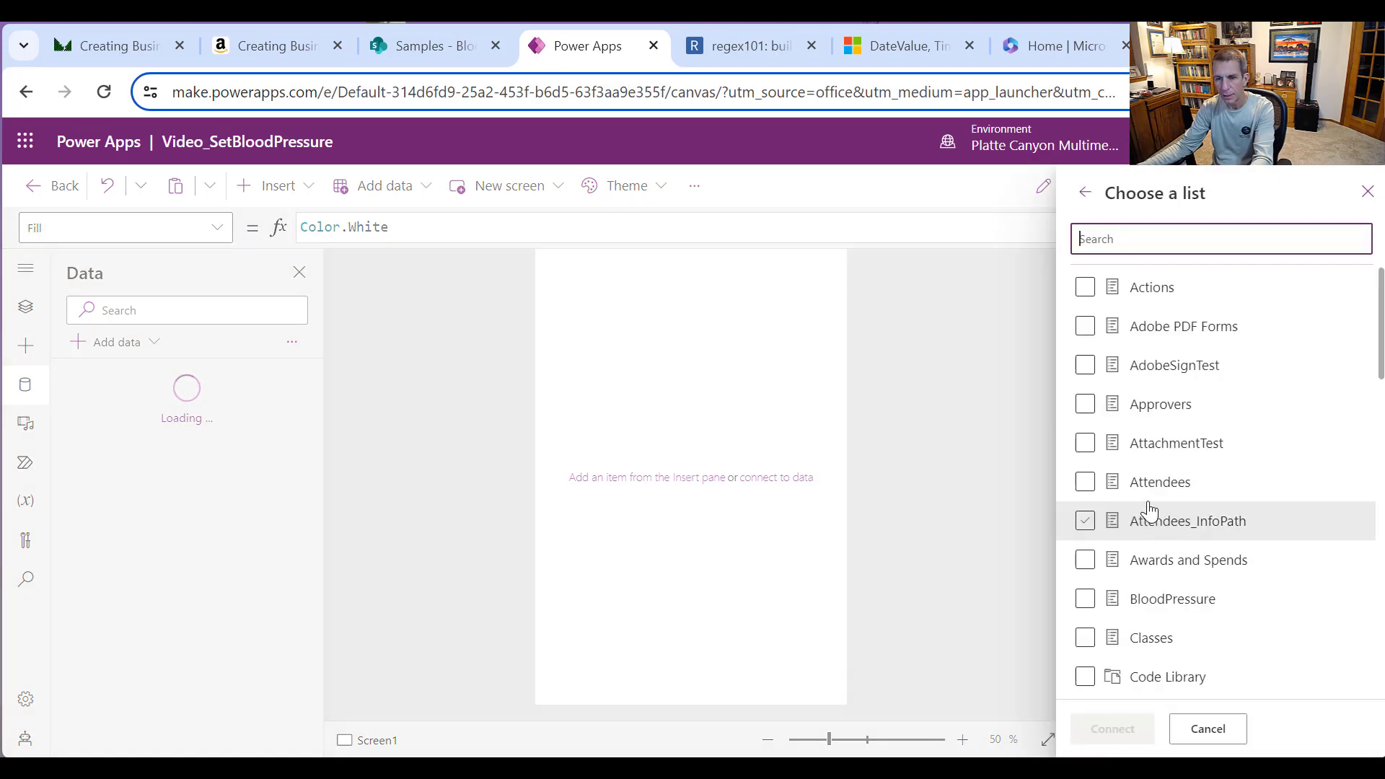
{"action": "scroll", "coordinate": [1147, 511], "scroll_direction": "down", "scroll_amount": 2}
{"action": "left_click", "coordinate": [1086, 495]}
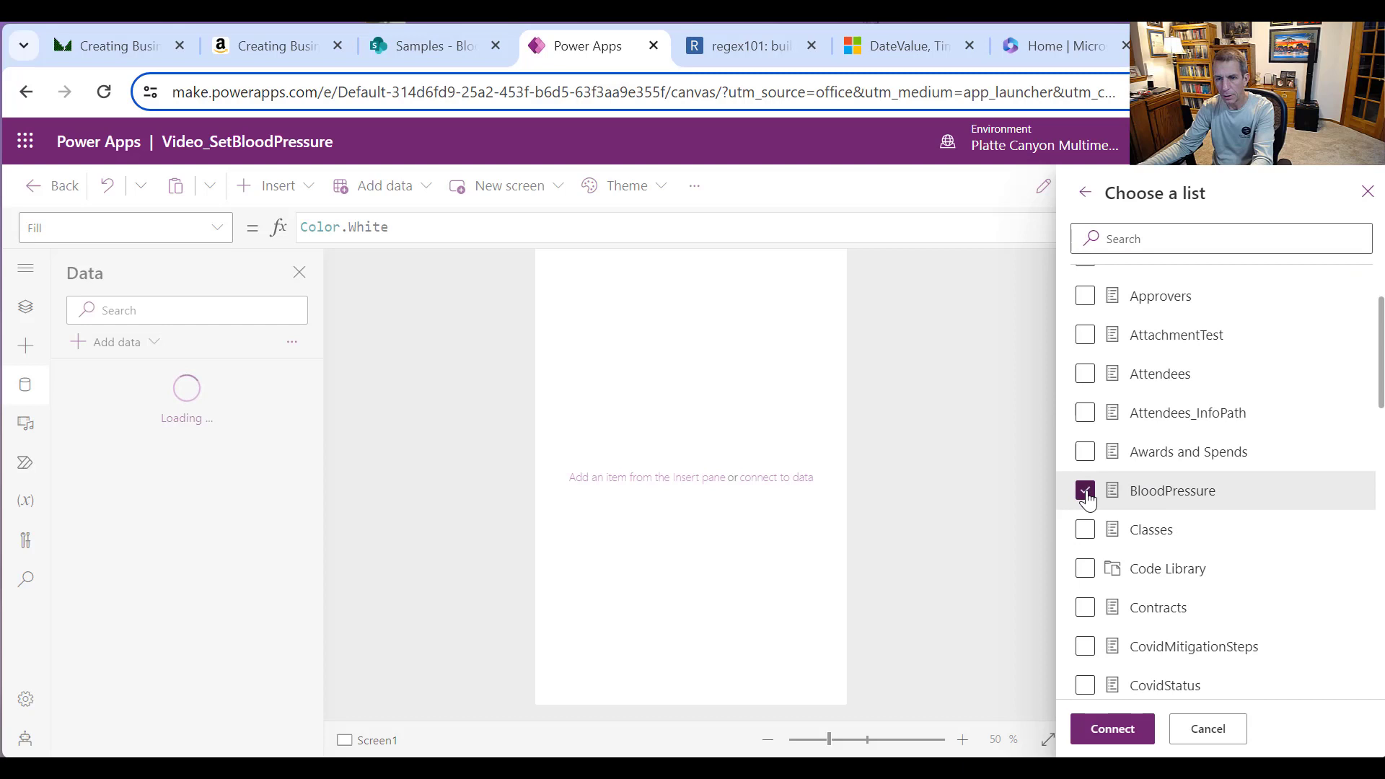
{"action": "left_click", "coordinate": [1135, 733]}
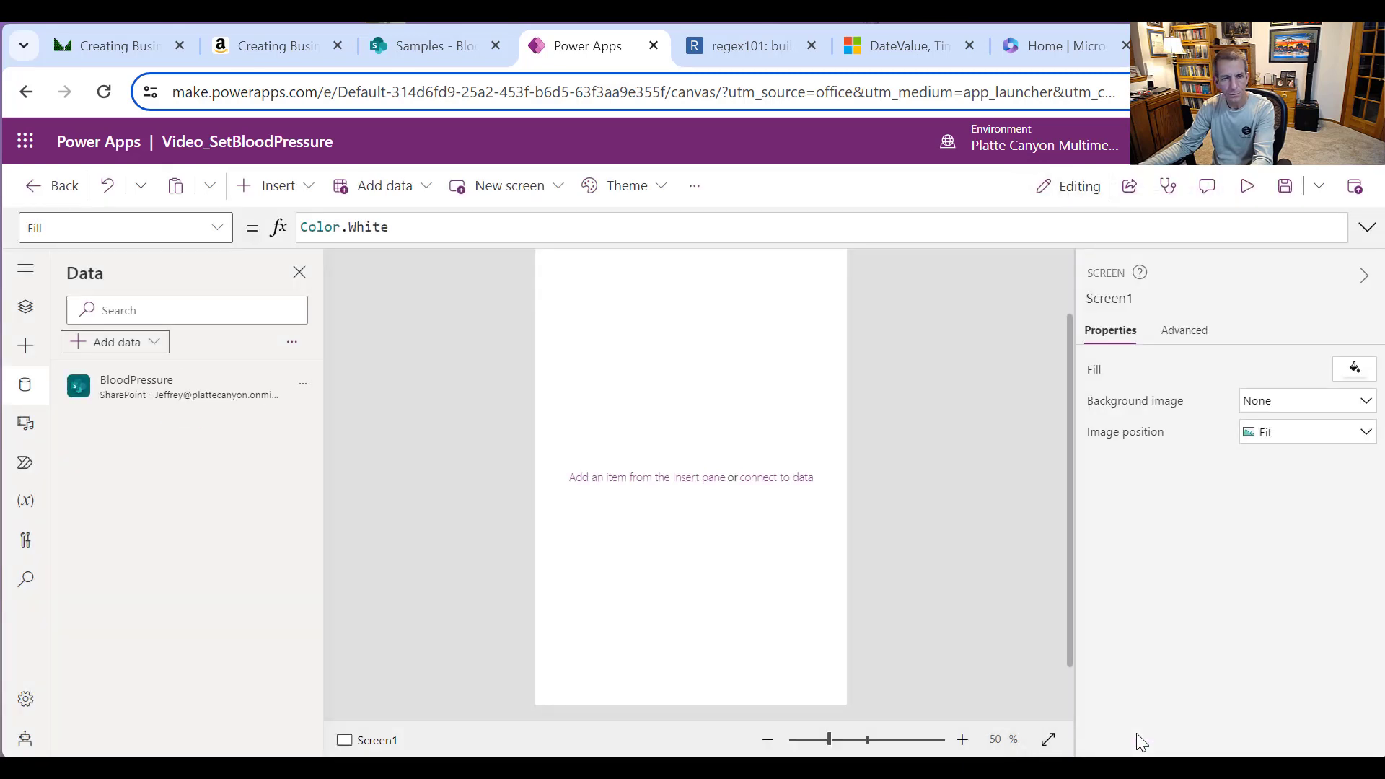
Step: Insert a text label on Screen1 and place it in the screen's upper-left corner, at about X 0, Y 3
{"action": "left_click", "coordinate": [25, 306]}
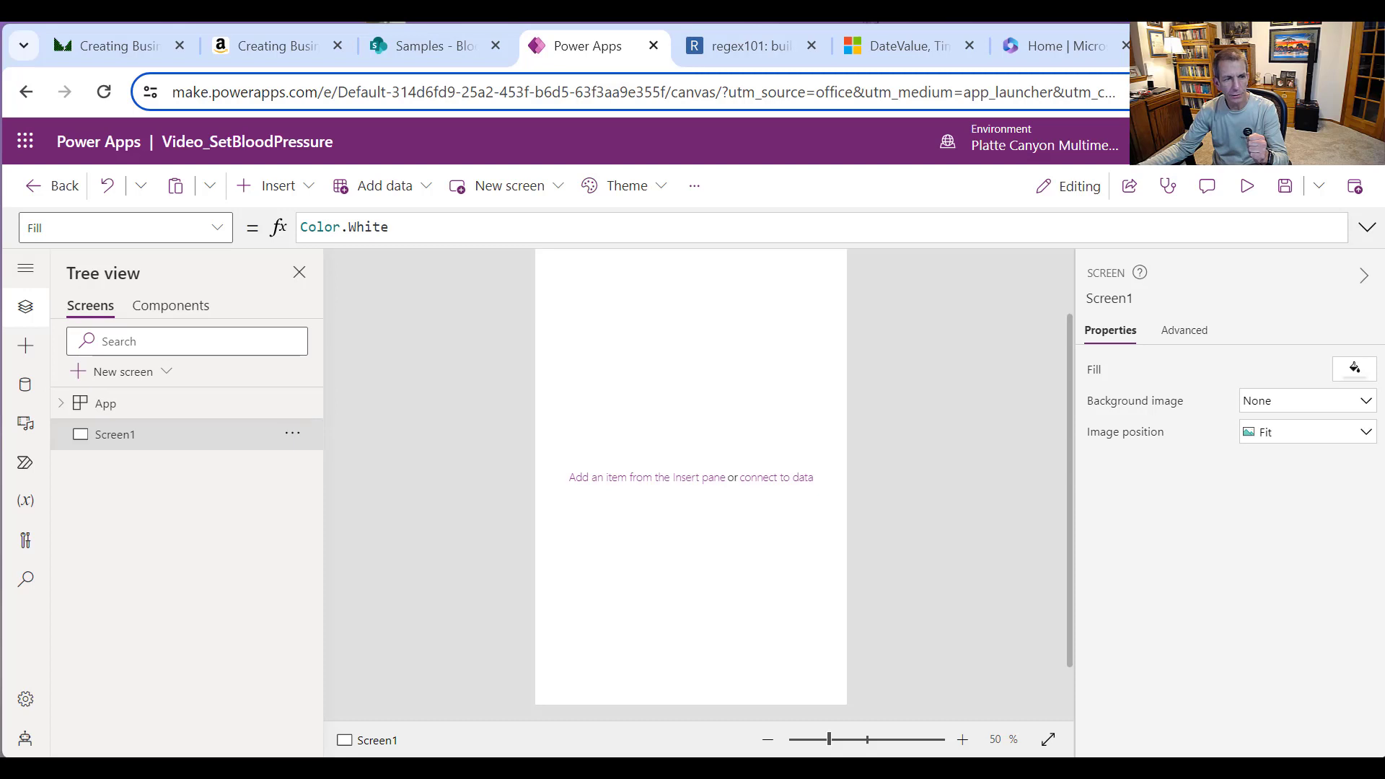
{"action": "left_click", "coordinate": [310, 190]}
{"action": "left_click", "coordinate": [371, 269]}
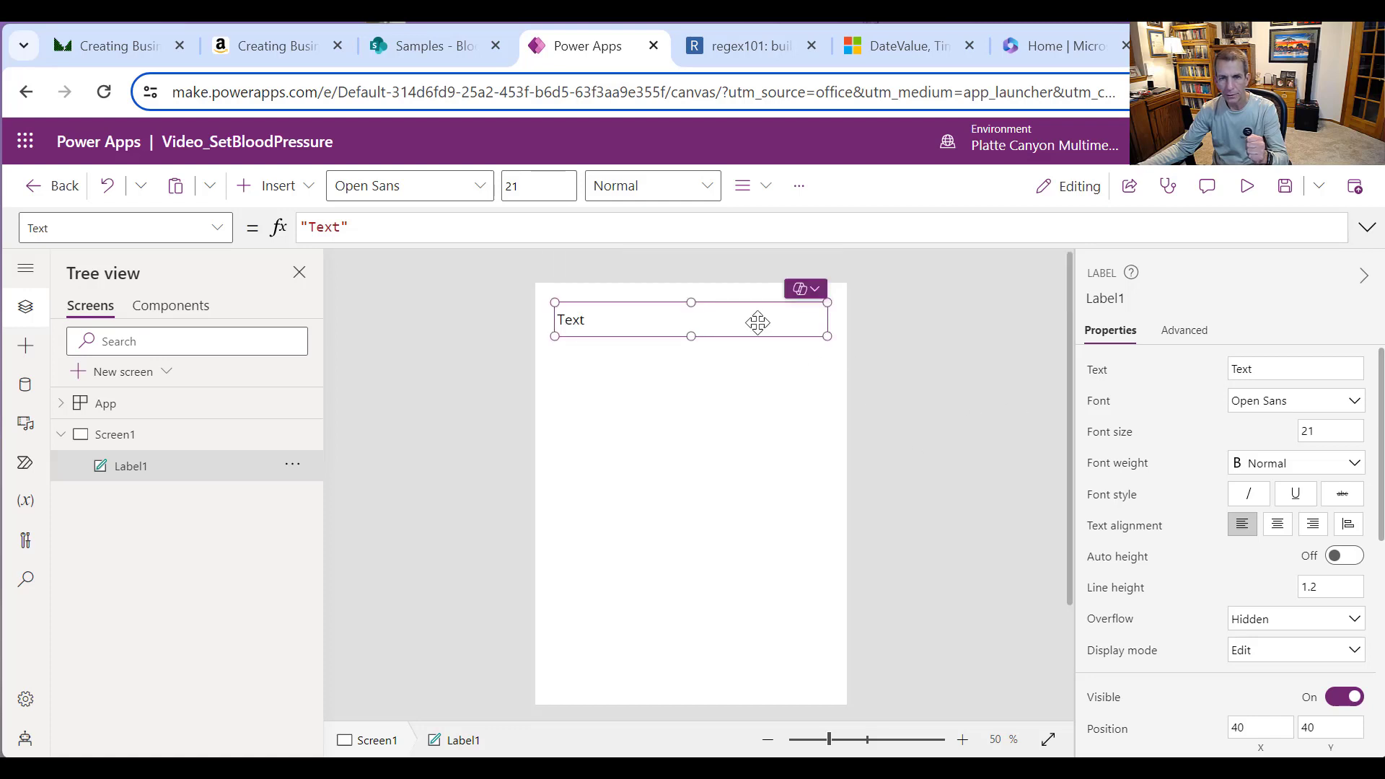
{"action": "left_click_drag", "start_coordinate": [690, 321], "coordinate": [670, 302]}
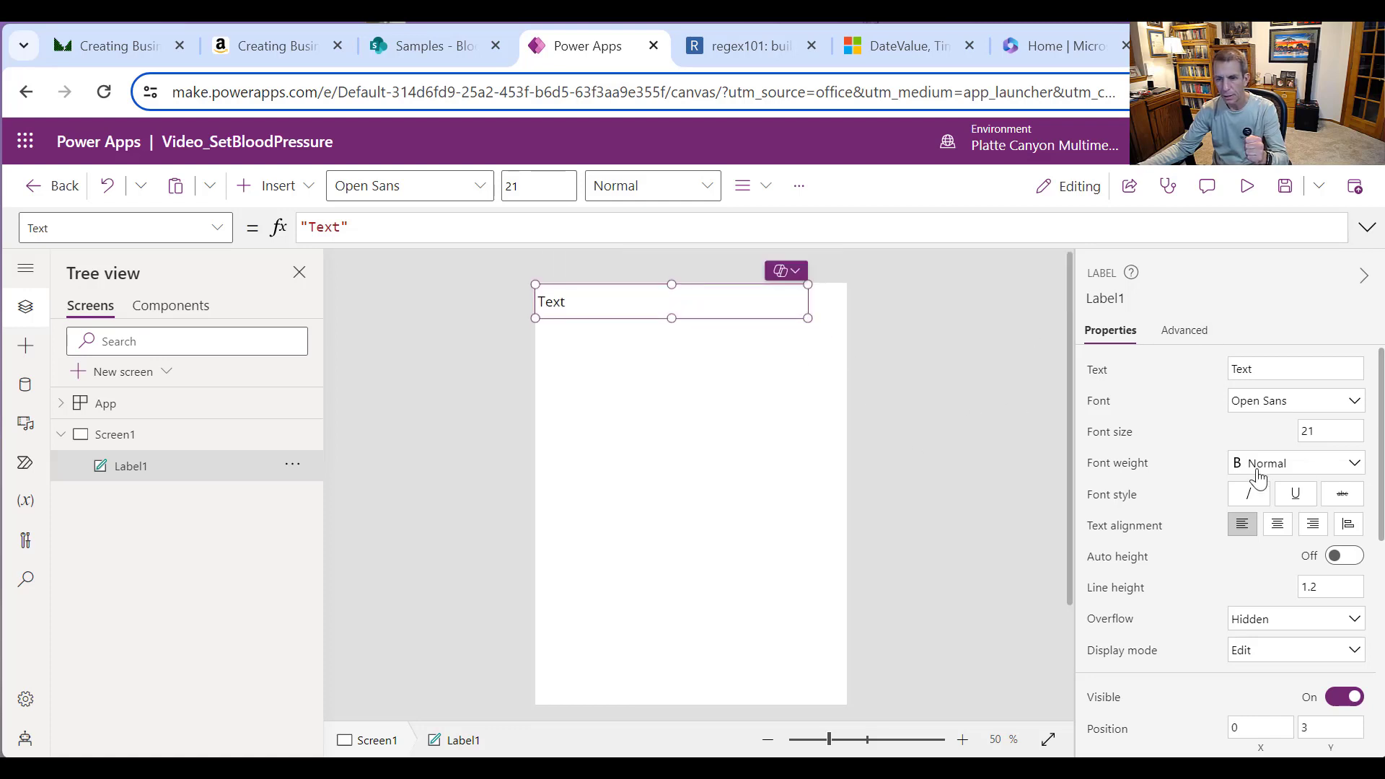
Step: Set the label's width to 640 and center its text
{"action": "scroll", "coordinate": [1302, 576], "scroll_direction": "down", "scroll_amount": 2}
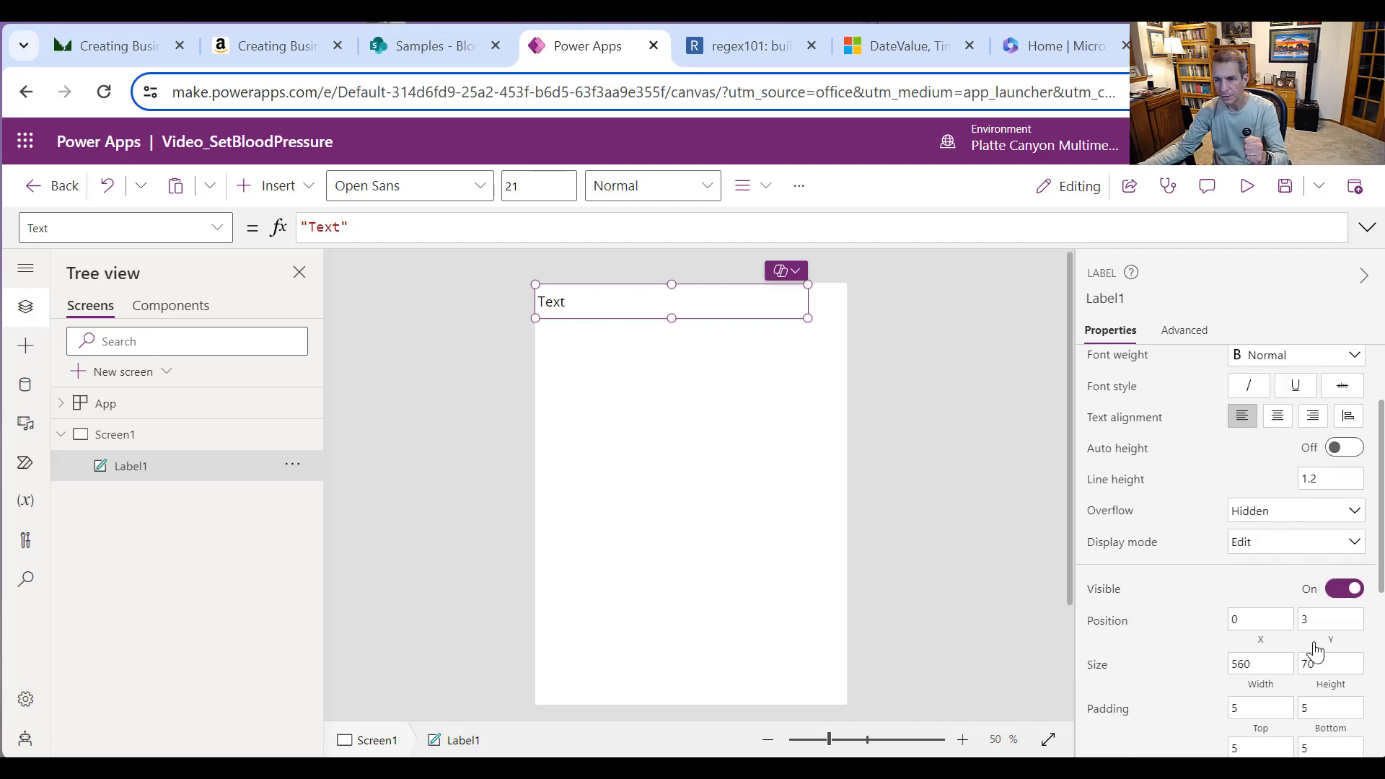
{"action": "left_click", "coordinate": [1279, 660]}
{"action": "key", "text": "ctrl+a"}
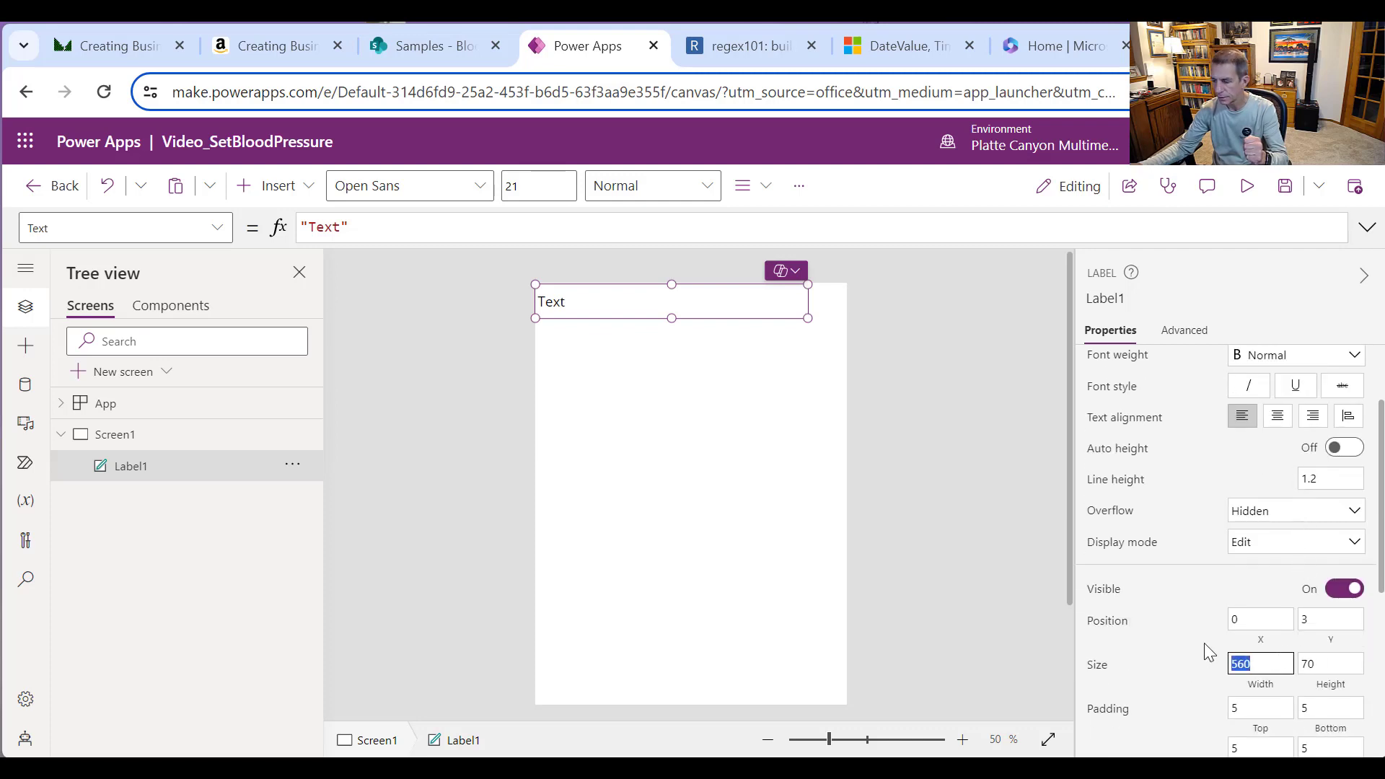
{"action": "type", "text": "64"}
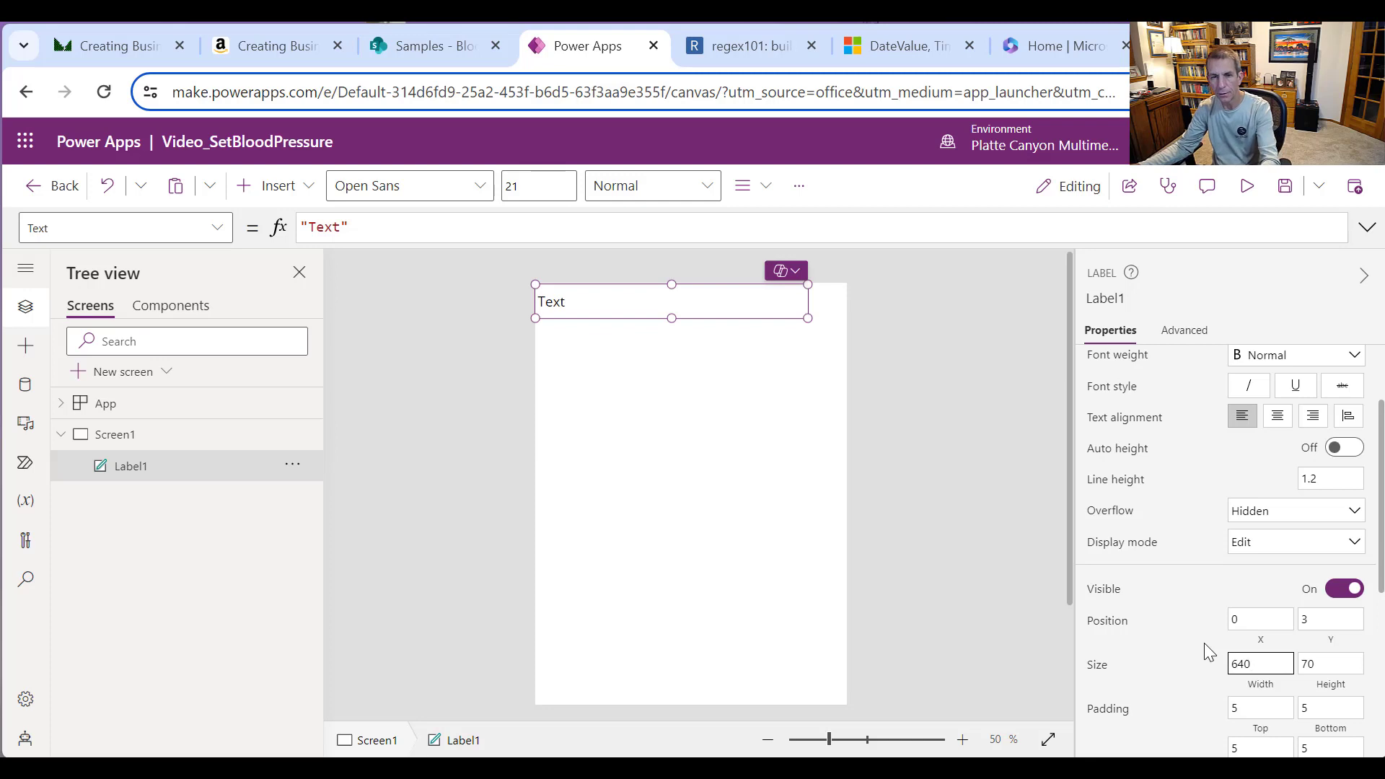
{"action": "type", "text": "0"}
{"action": "key", "text": "Tab"}
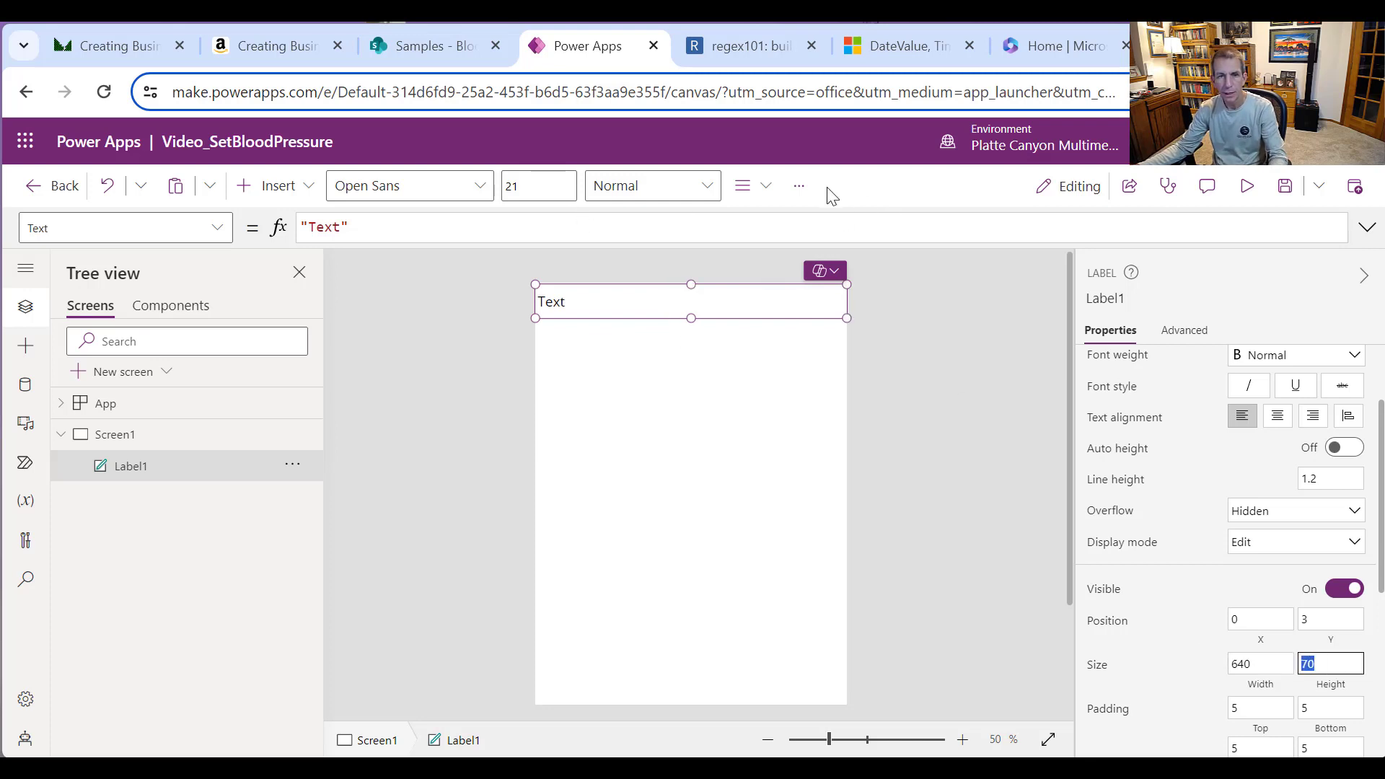
{"action": "left_click", "coordinate": [766, 186]}
{"action": "left_click", "coordinate": [797, 272]}
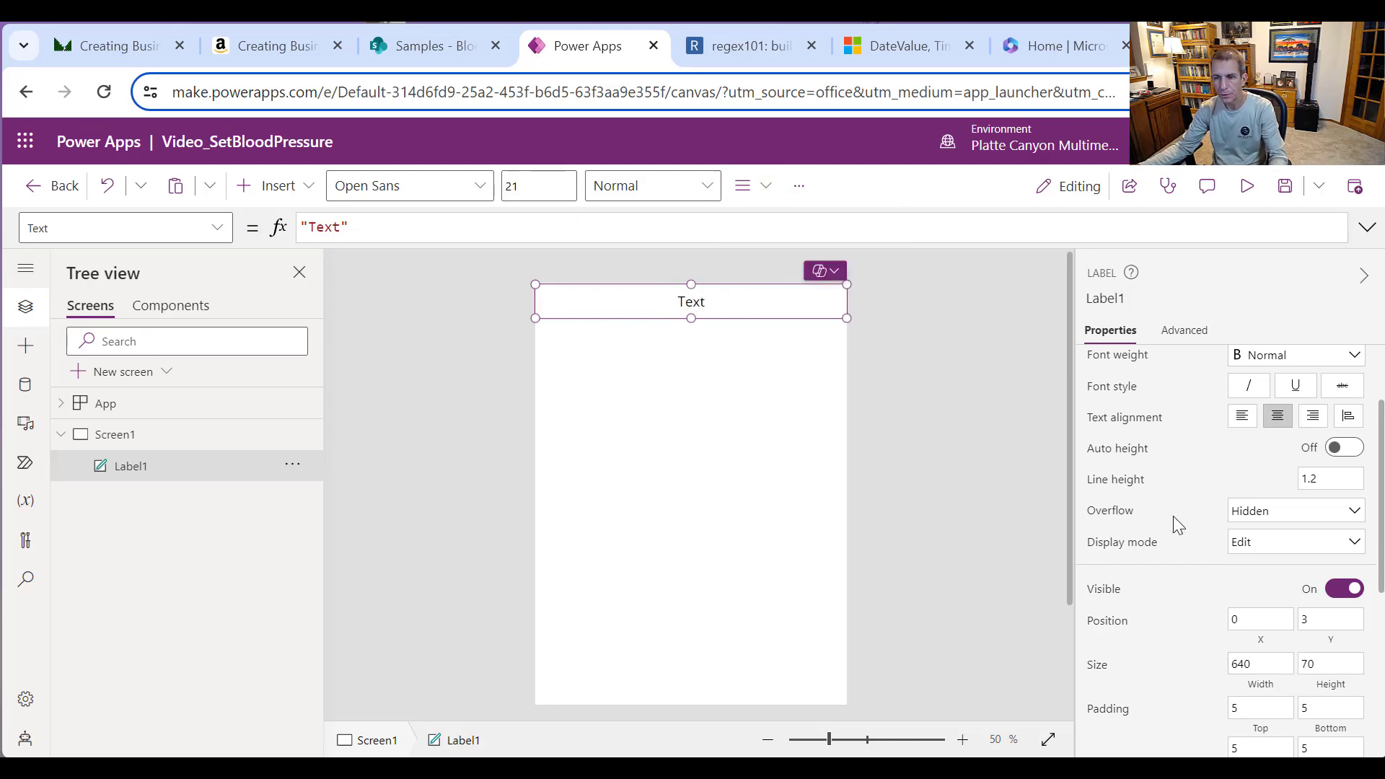
Step: Give the label a dark blue theme fill color and white text
{"action": "scroll", "coordinate": [1273, 585], "scroll_direction": "down", "scroll_amount": 5}
{"action": "left_click", "coordinate": [1354, 495]}
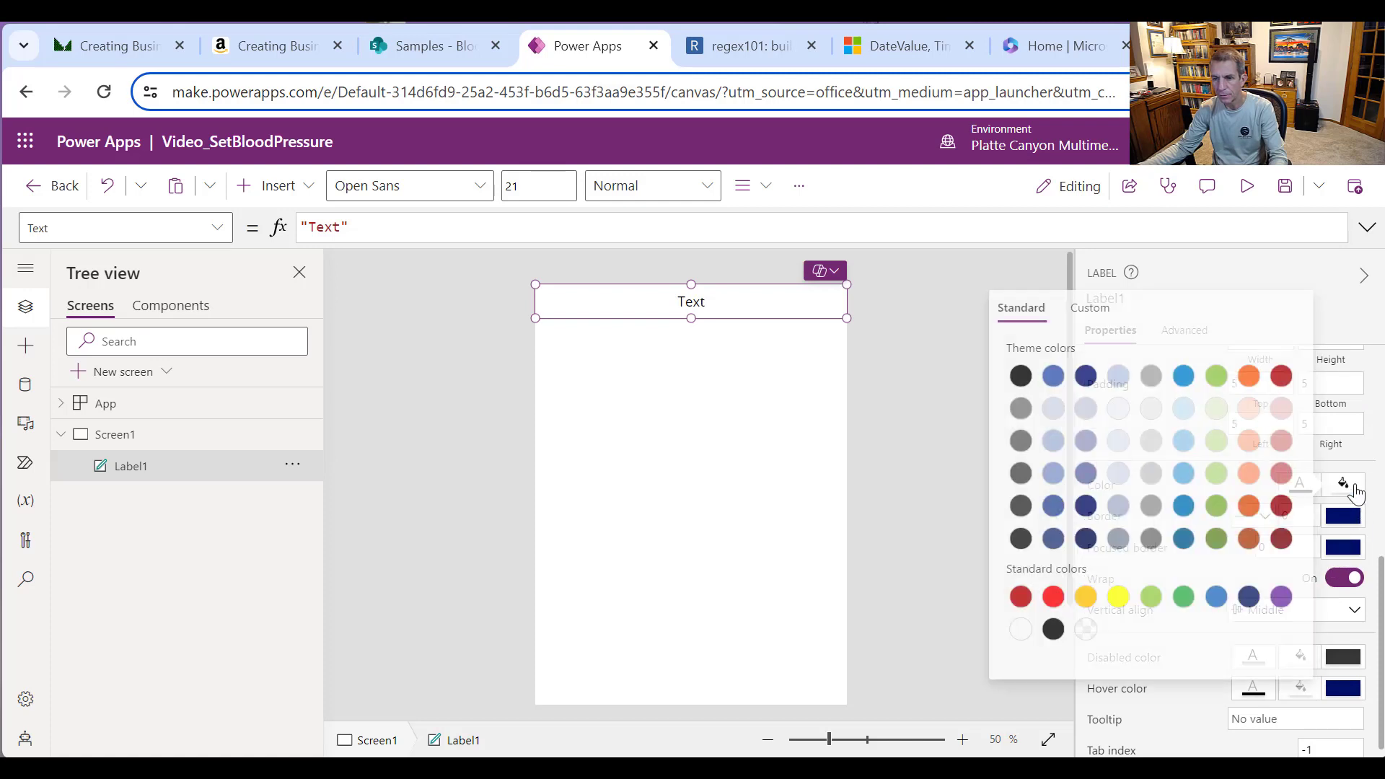
{"action": "left_click", "coordinate": [1053, 509]}
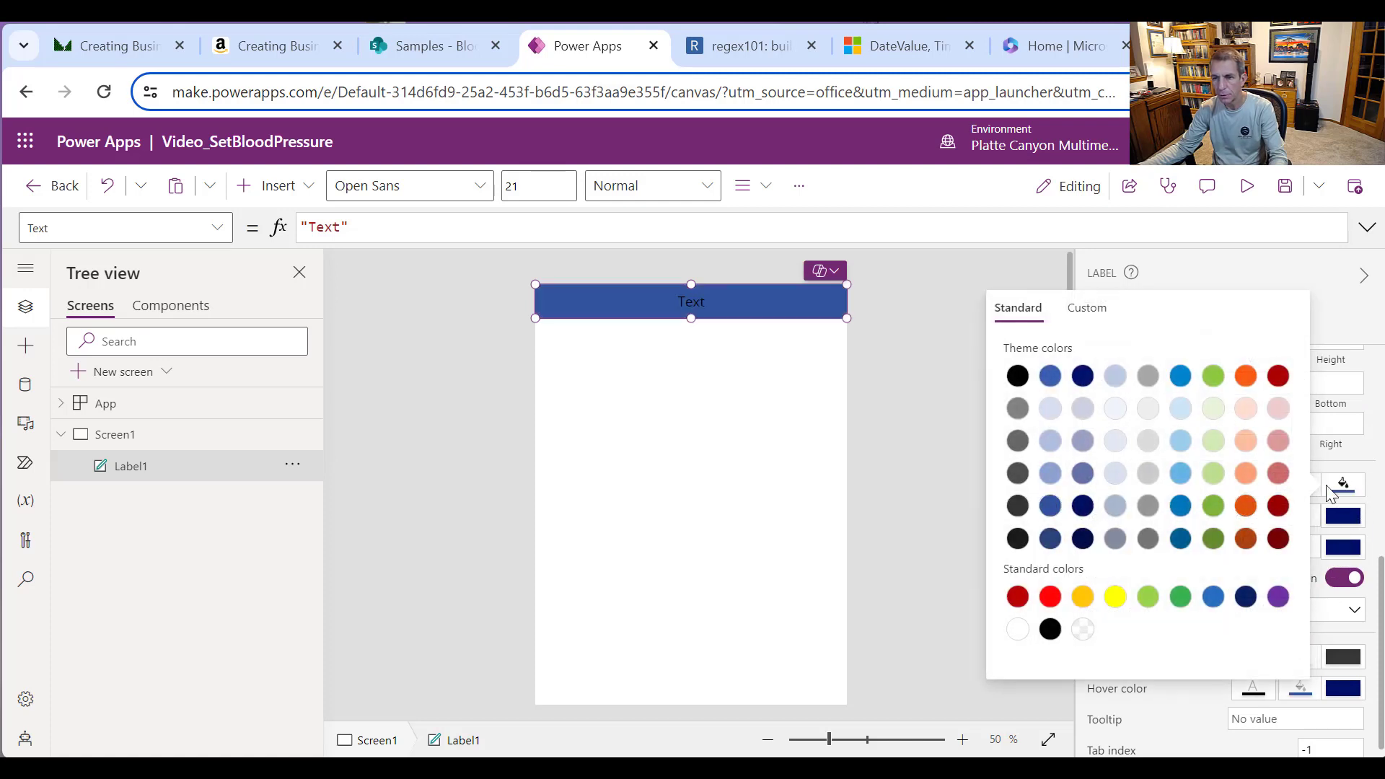
{"action": "left_click", "coordinate": [1375, 462]}
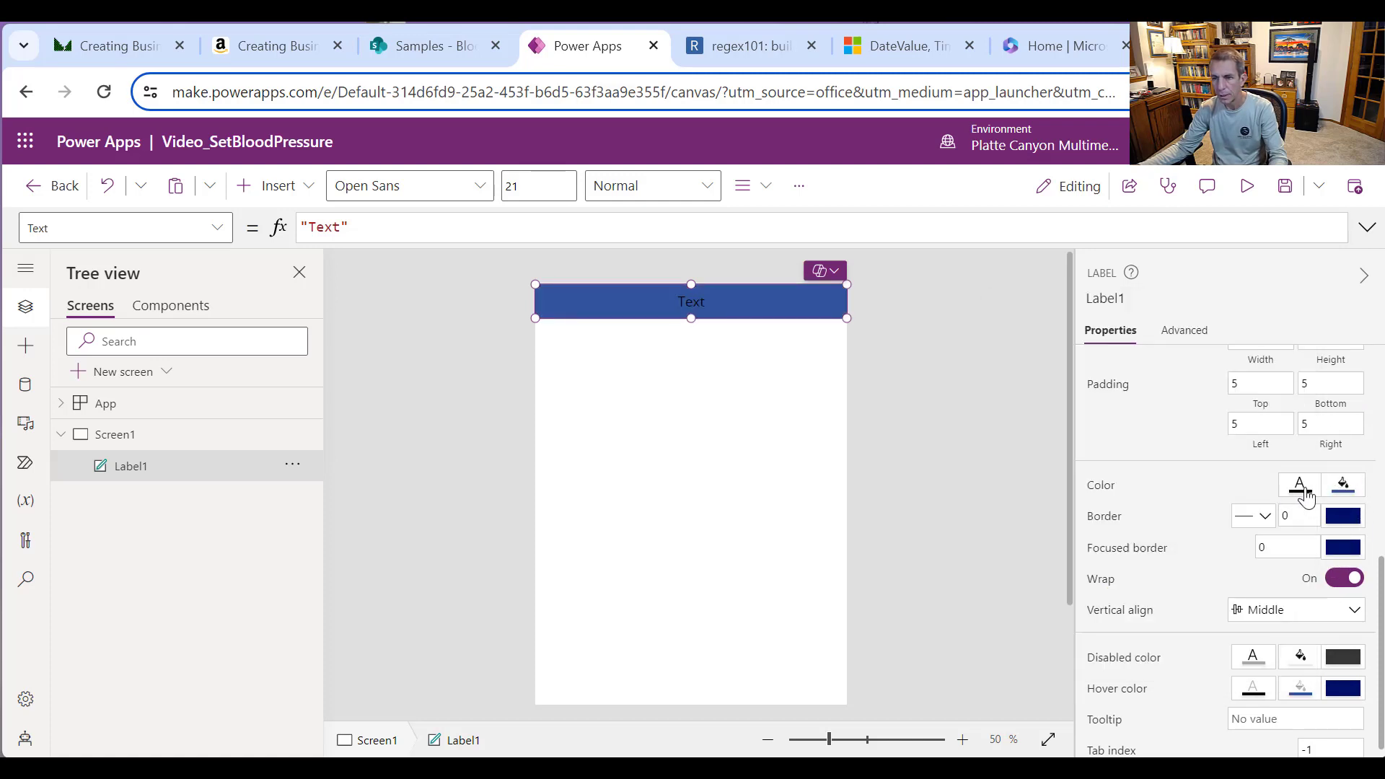
{"action": "left_click", "coordinate": [1300, 485]}
{"action": "left_click", "coordinate": [975, 629]}
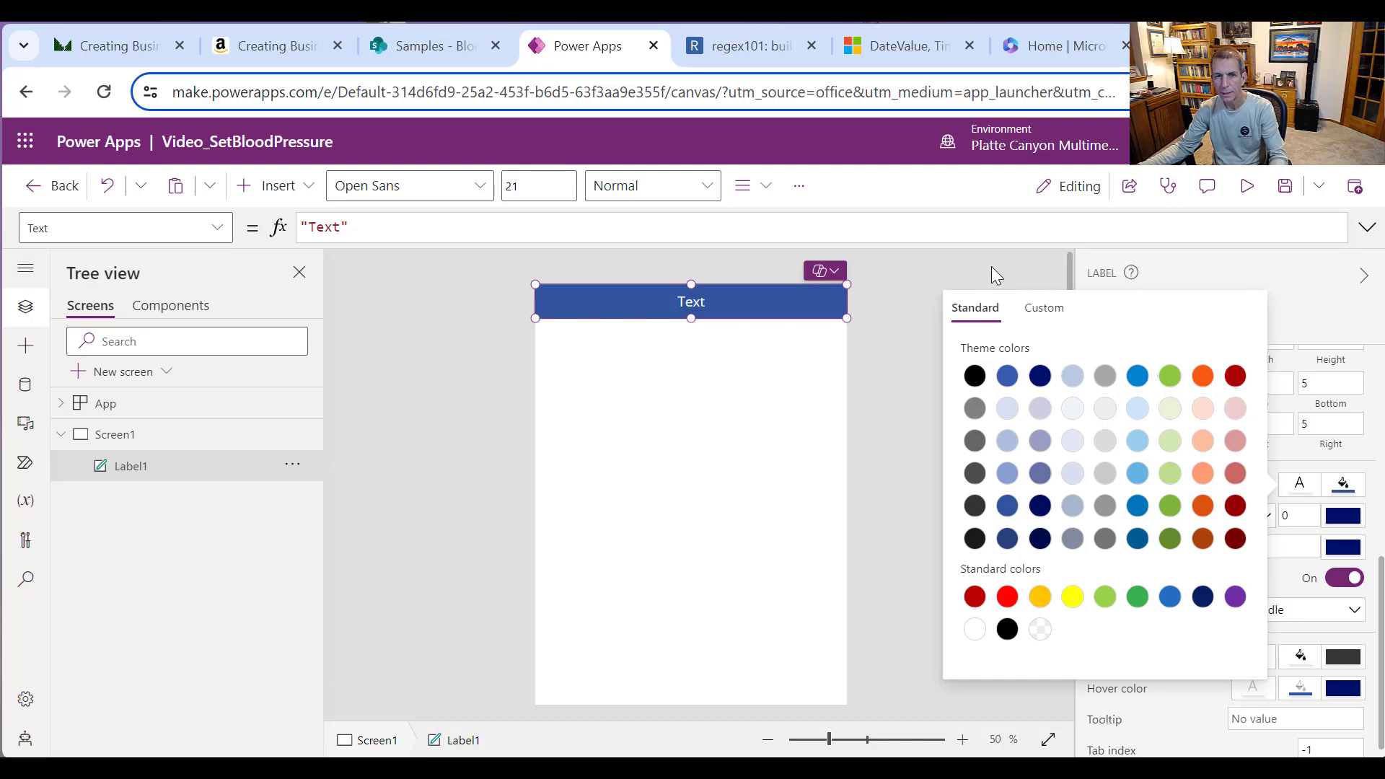
{"action": "left_click", "coordinate": [991, 268]}
Step: Set the header label's Text property to the formula User().FullName
{"action": "left_click", "coordinate": [709, 307]}
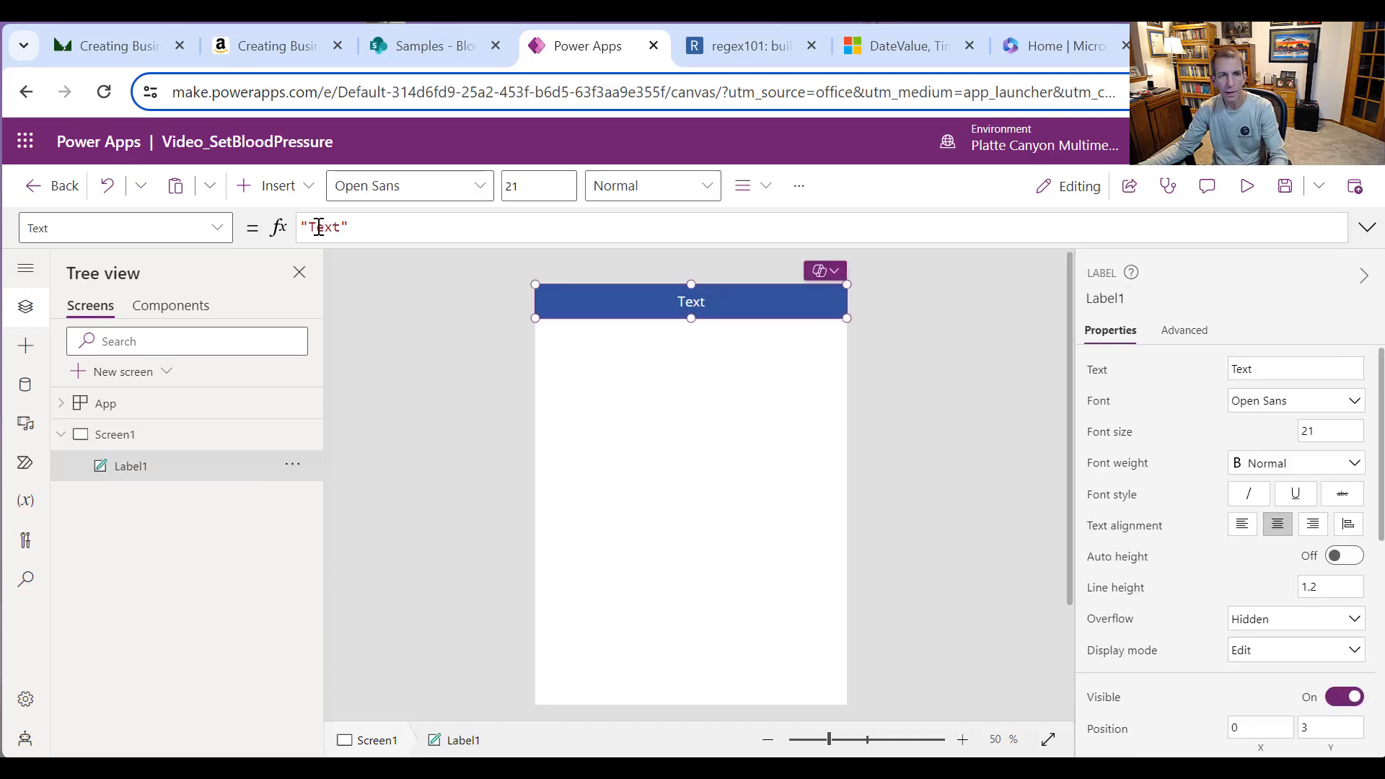
{"action": "left_click_drag", "start_coordinate": [421, 228], "coordinate": [310, 225]}
{"action": "type", "text": "U"}
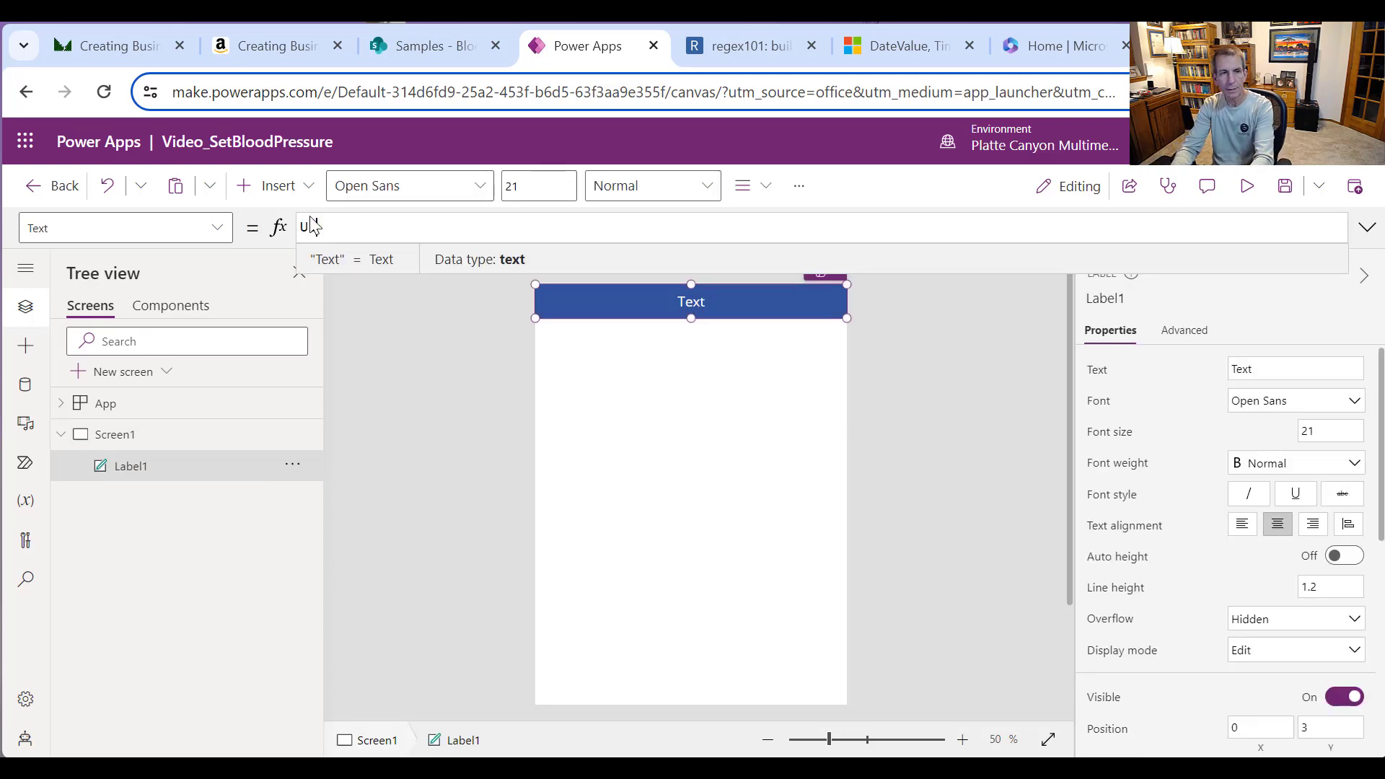
{"action": "type", "text": "ser()."}
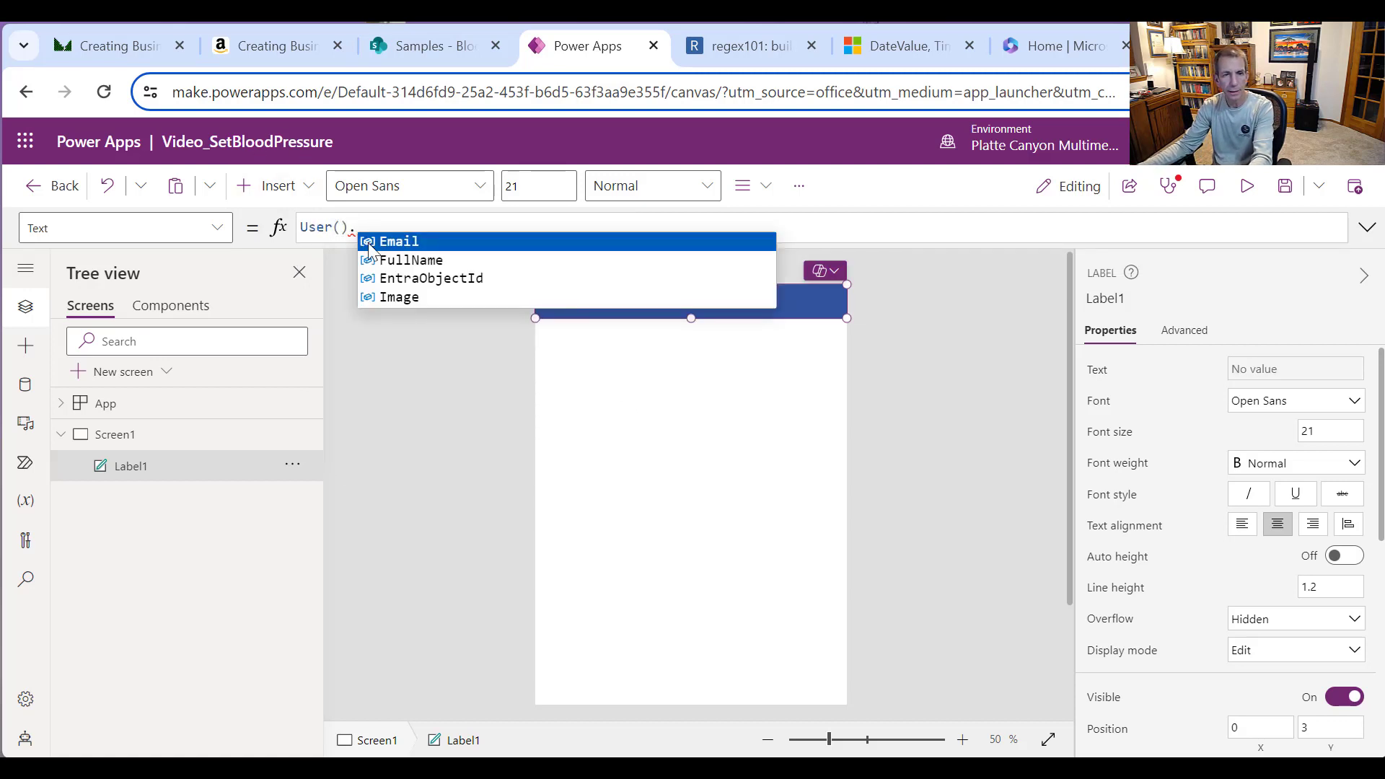
{"action": "left_click", "coordinate": [399, 260]}
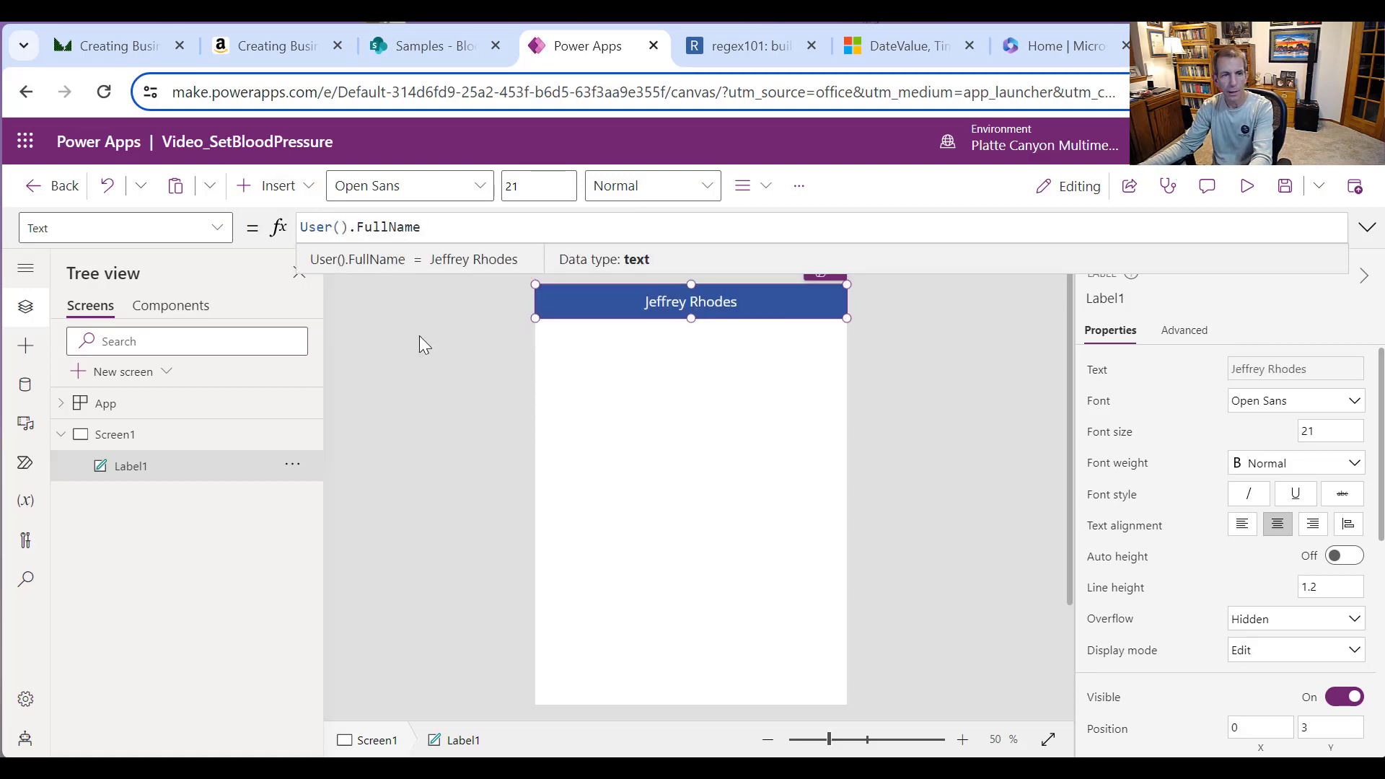
Step: Insert an image control and fit it into the header's right end, about 60 wide by 70 high at X 580, Y 3
{"action": "left_click", "coordinate": [300, 189]}
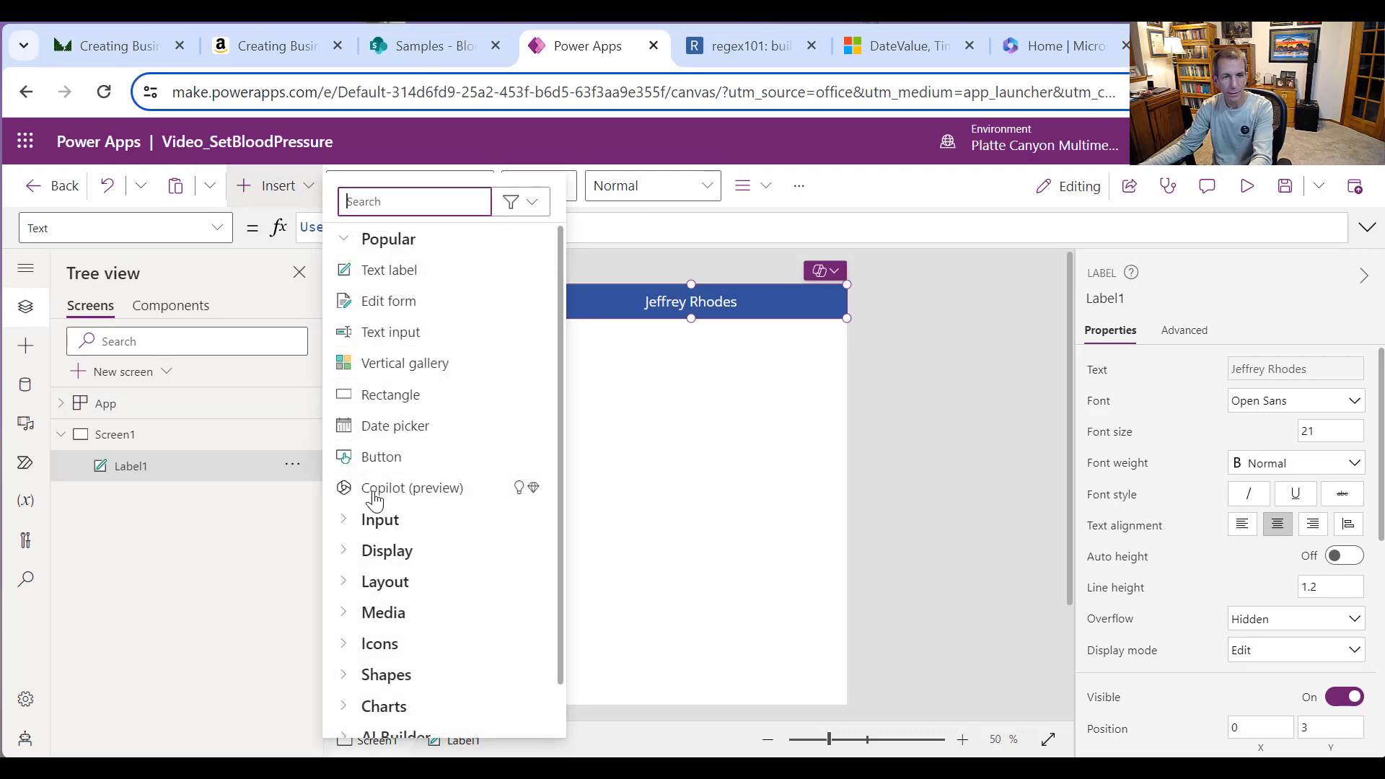
{"action": "left_click", "coordinate": [344, 620]}
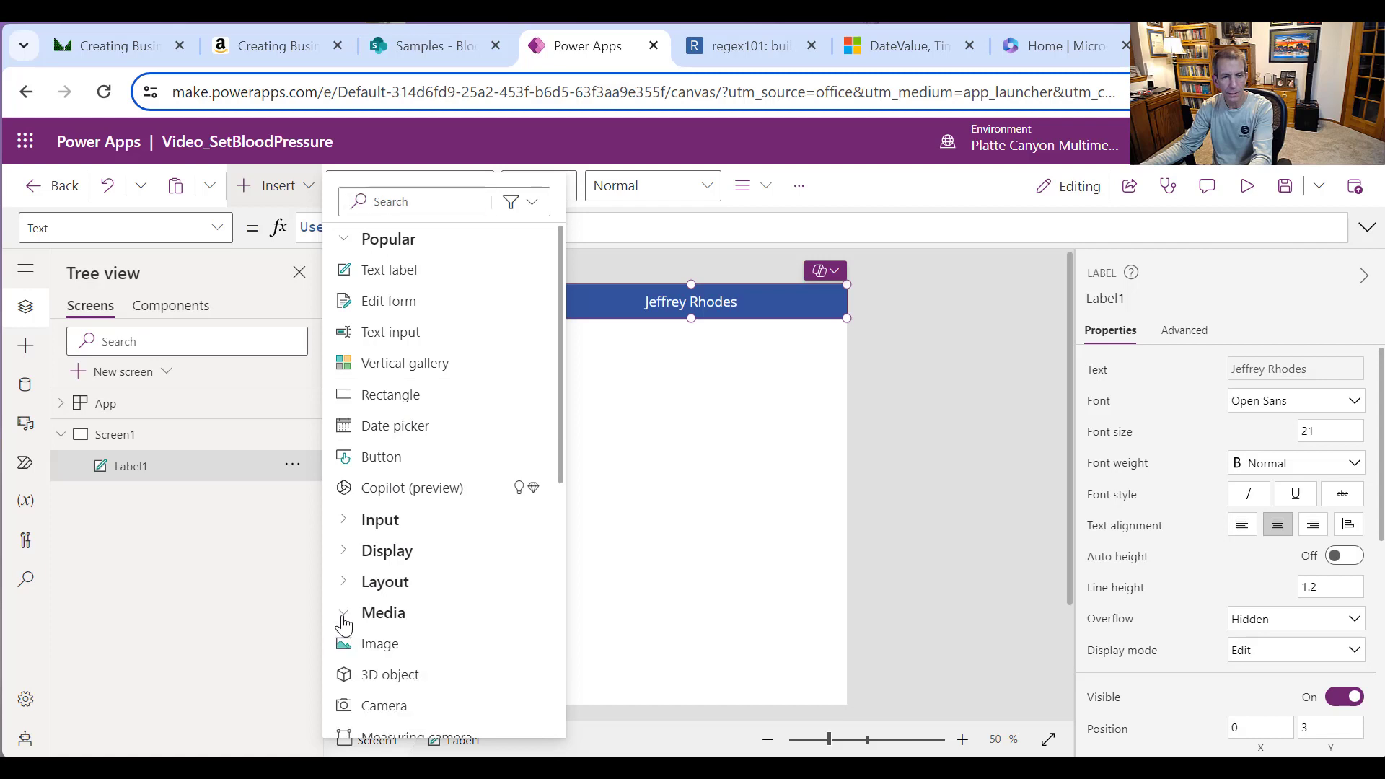
{"action": "left_click", "coordinate": [377, 645]}
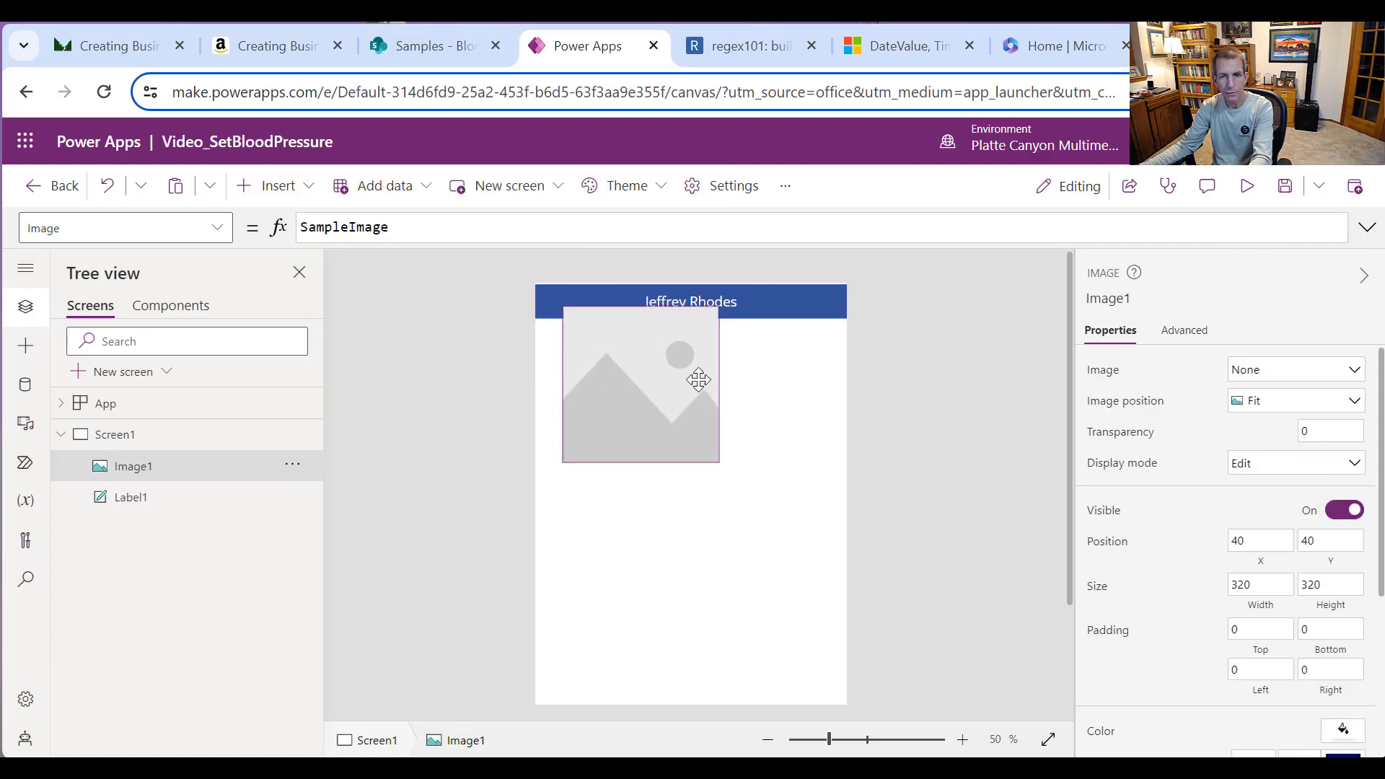
{"action": "left_click_drag", "start_coordinate": [698, 380], "coordinate": [765, 349]}
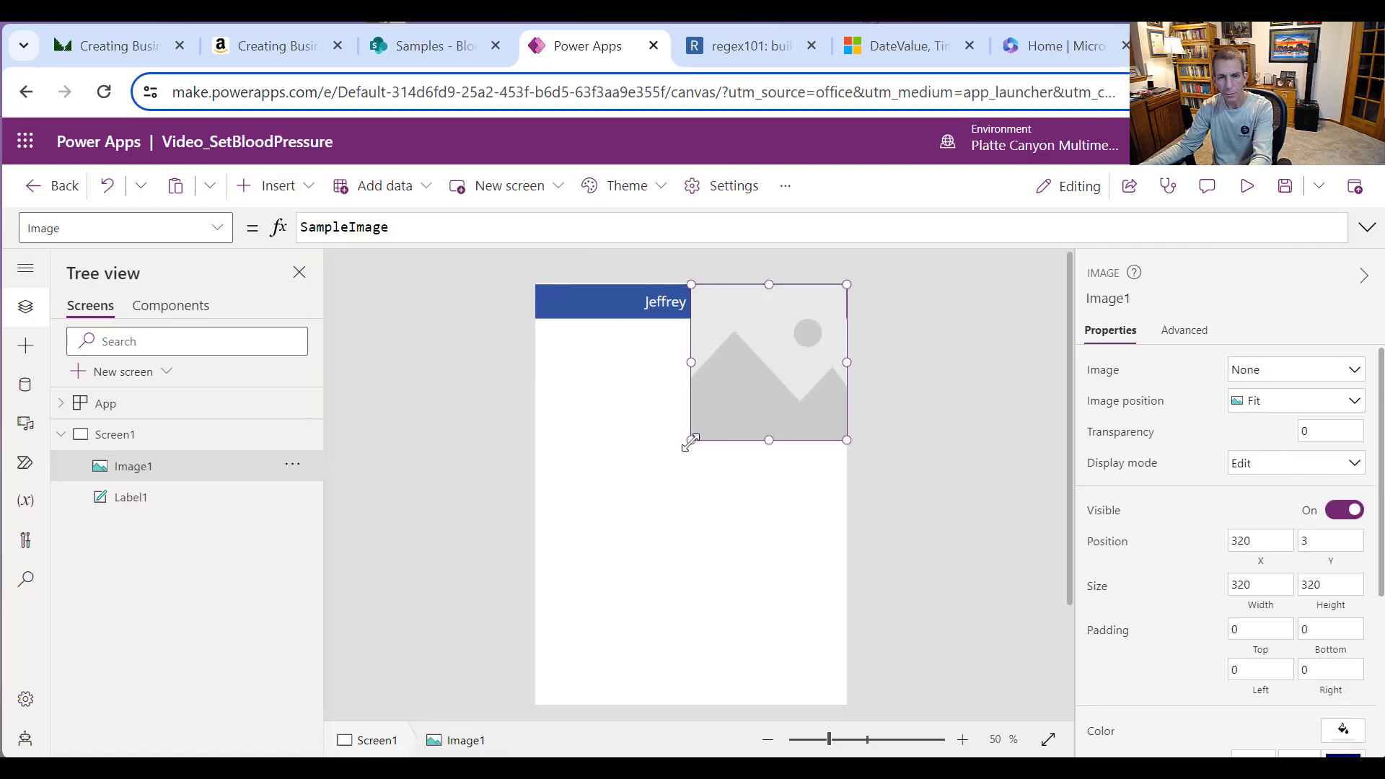
{"action": "left_click_drag", "start_coordinate": [691, 441], "coordinate": [817, 318]}
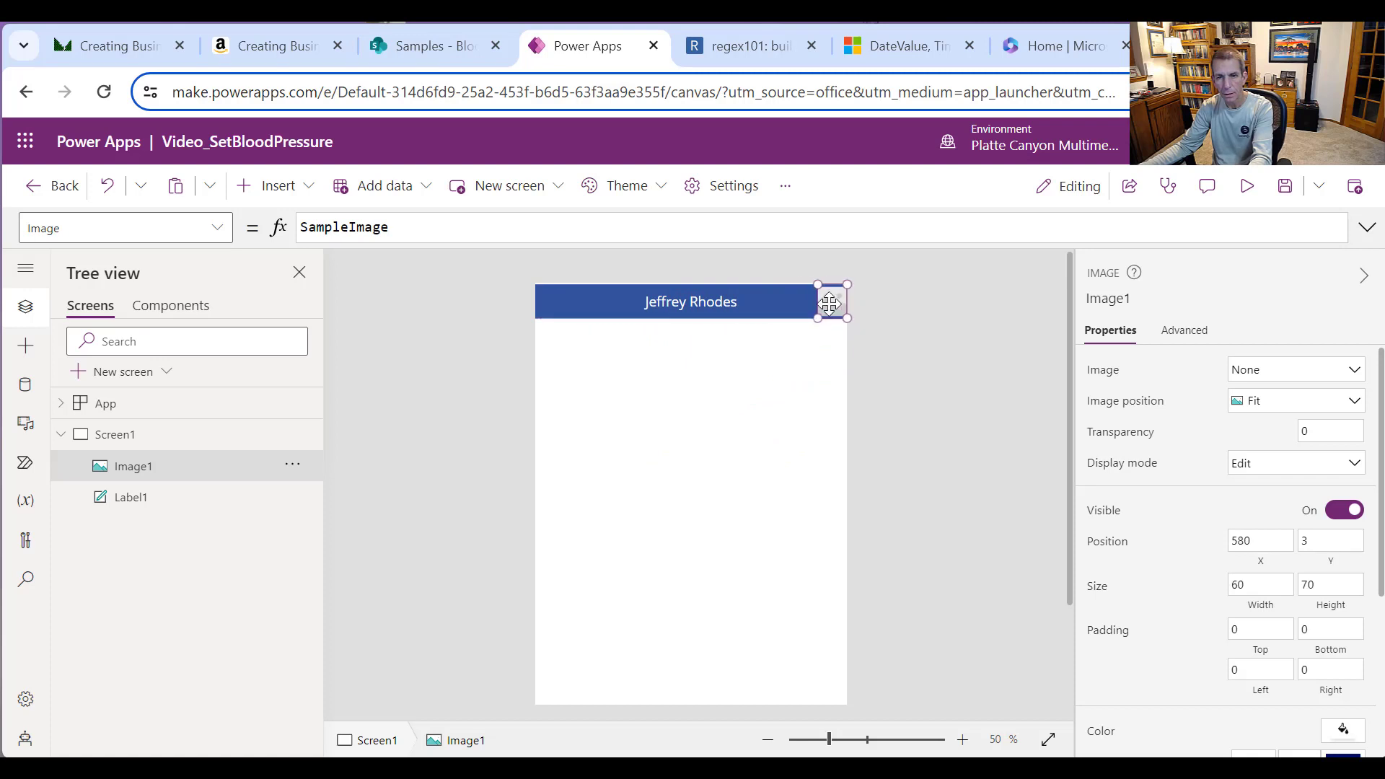
Step: Set the header image control's Image property to the formula User().Image
{"action": "double_click", "coordinate": [339, 228]}
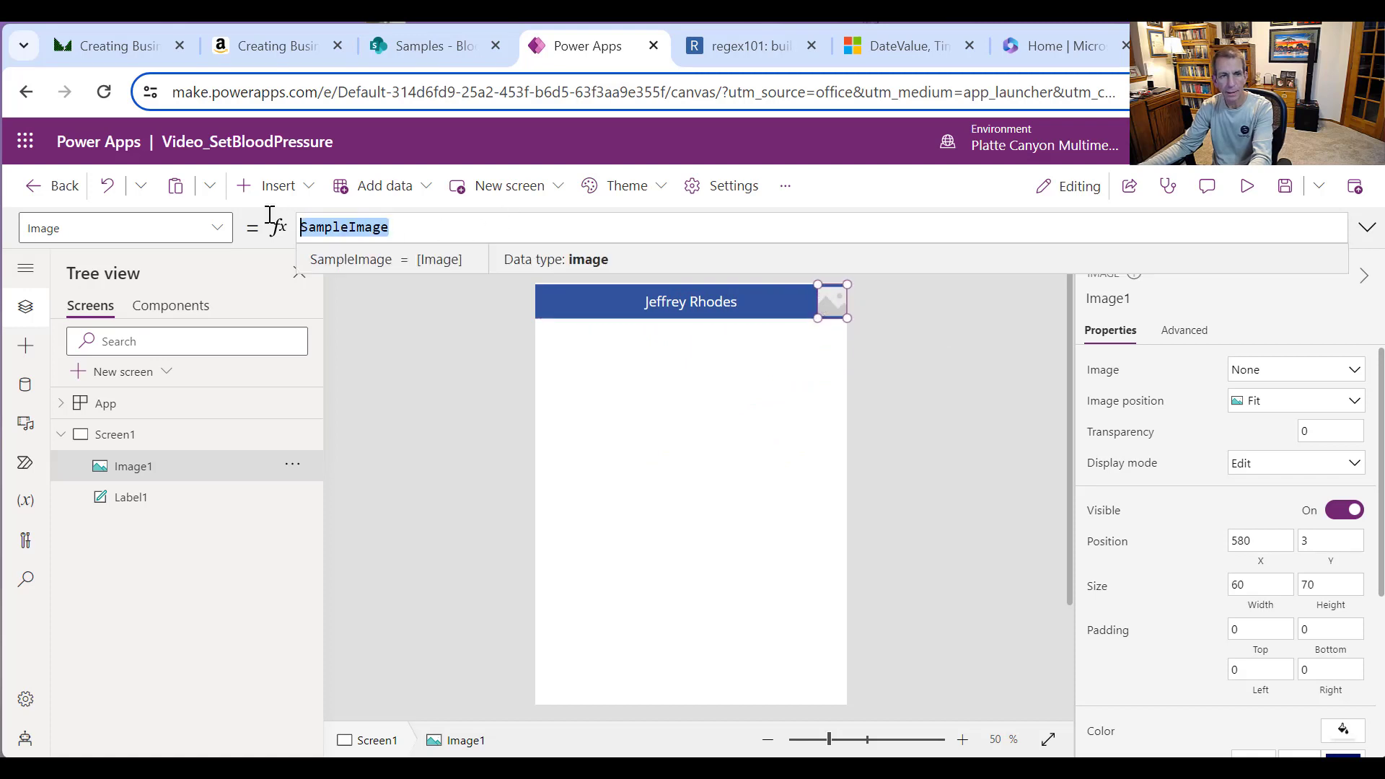
{"action": "type", "text": "User()."}
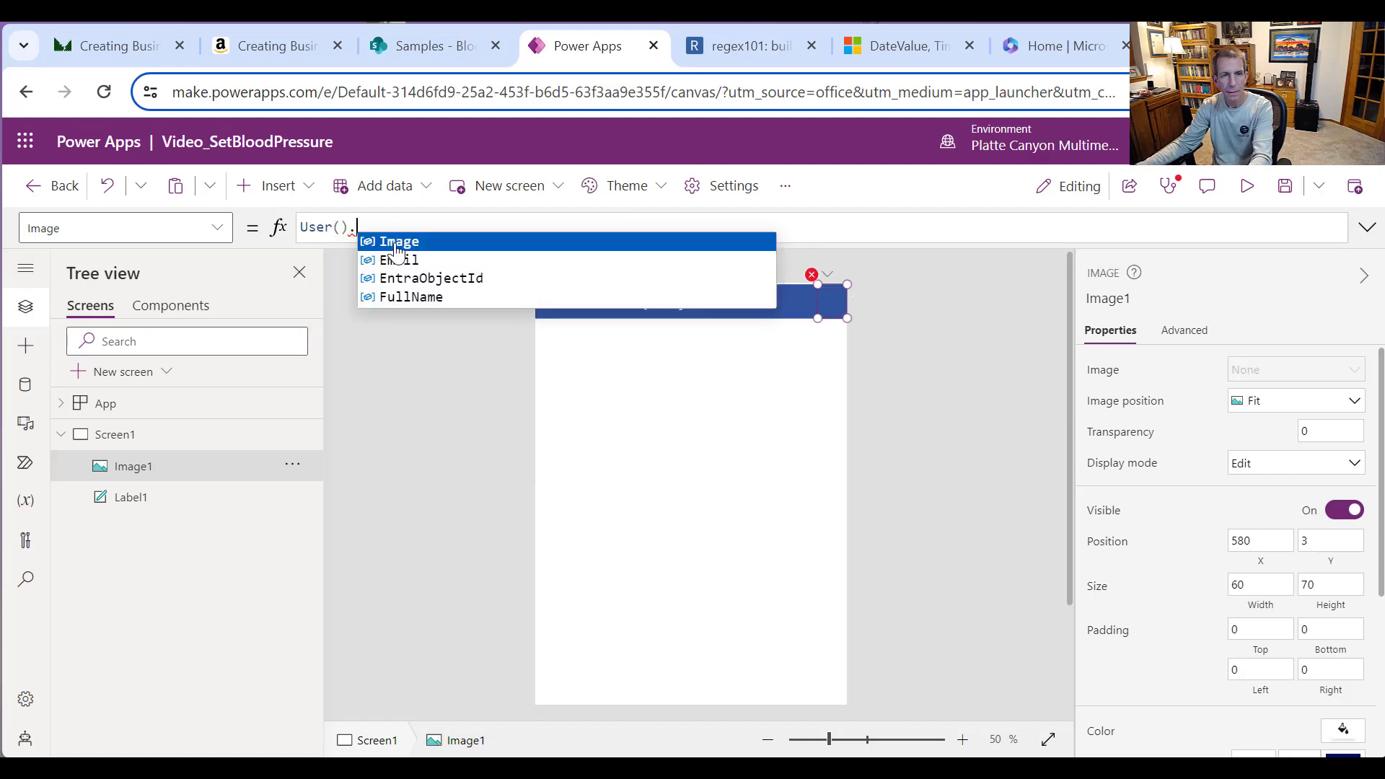
{"action": "left_click", "coordinate": [398, 243]}
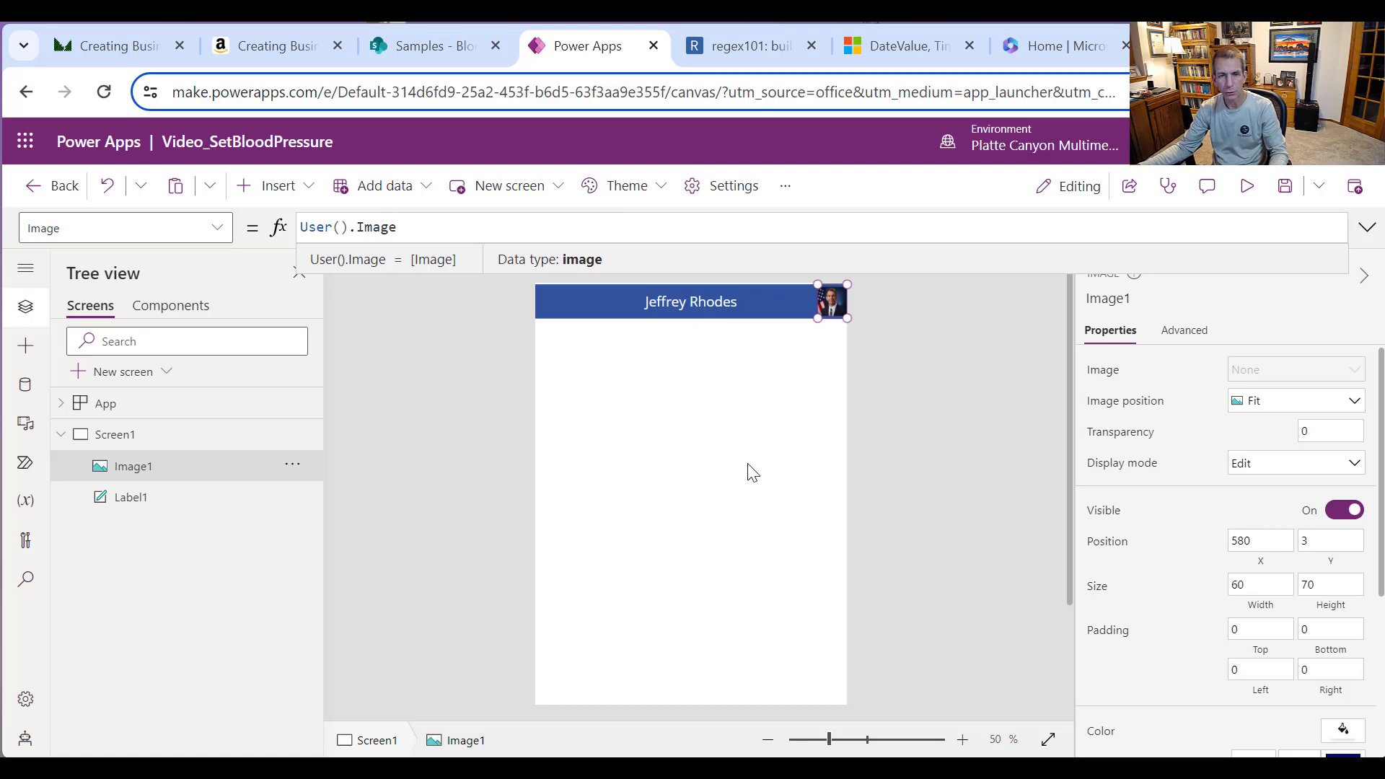
Step: Insert a text label just below the header at about X 20, Y 116 and set its width to 100
{"action": "left_click", "coordinate": [718, 455]}
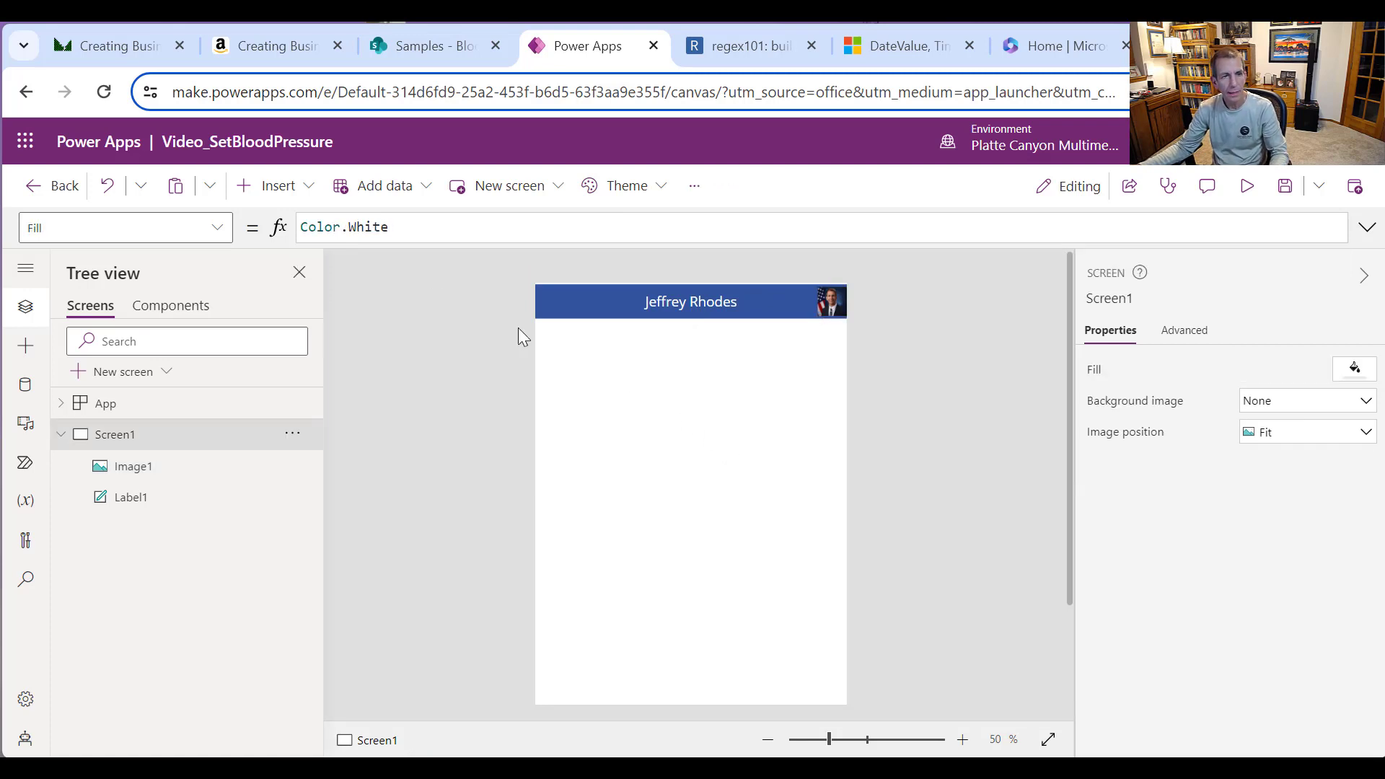
{"action": "left_click", "coordinate": [300, 191]}
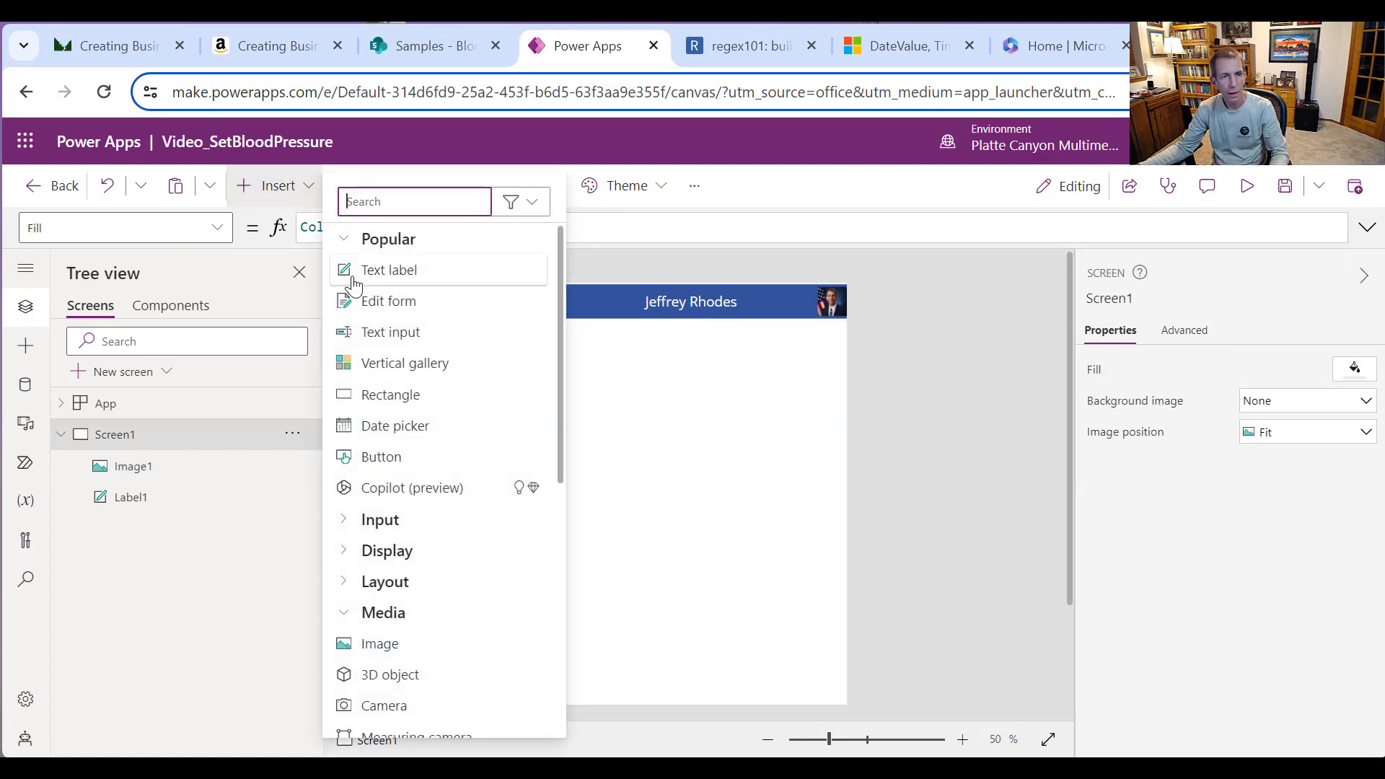
{"action": "left_click", "coordinate": [403, 274]}
{"action": "left_click_drag", "start_coordinate": [606, 361], "coordinate": [581, 368]}
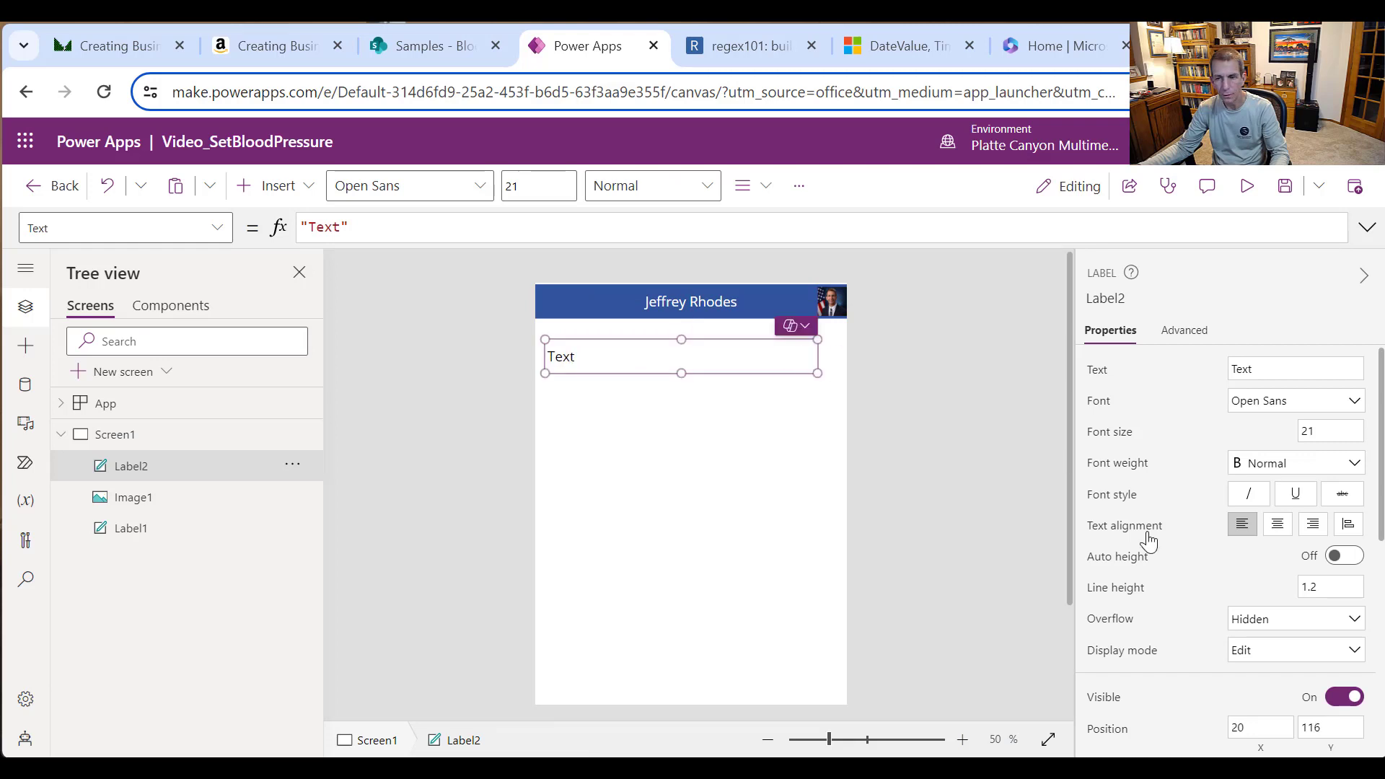
{"action": "scroll", "coordinate": [1307, 631], "scroll_direction": "down", "scroll_amount": 3}
{"action": "double_click", "coordinate": [1271, 554]}
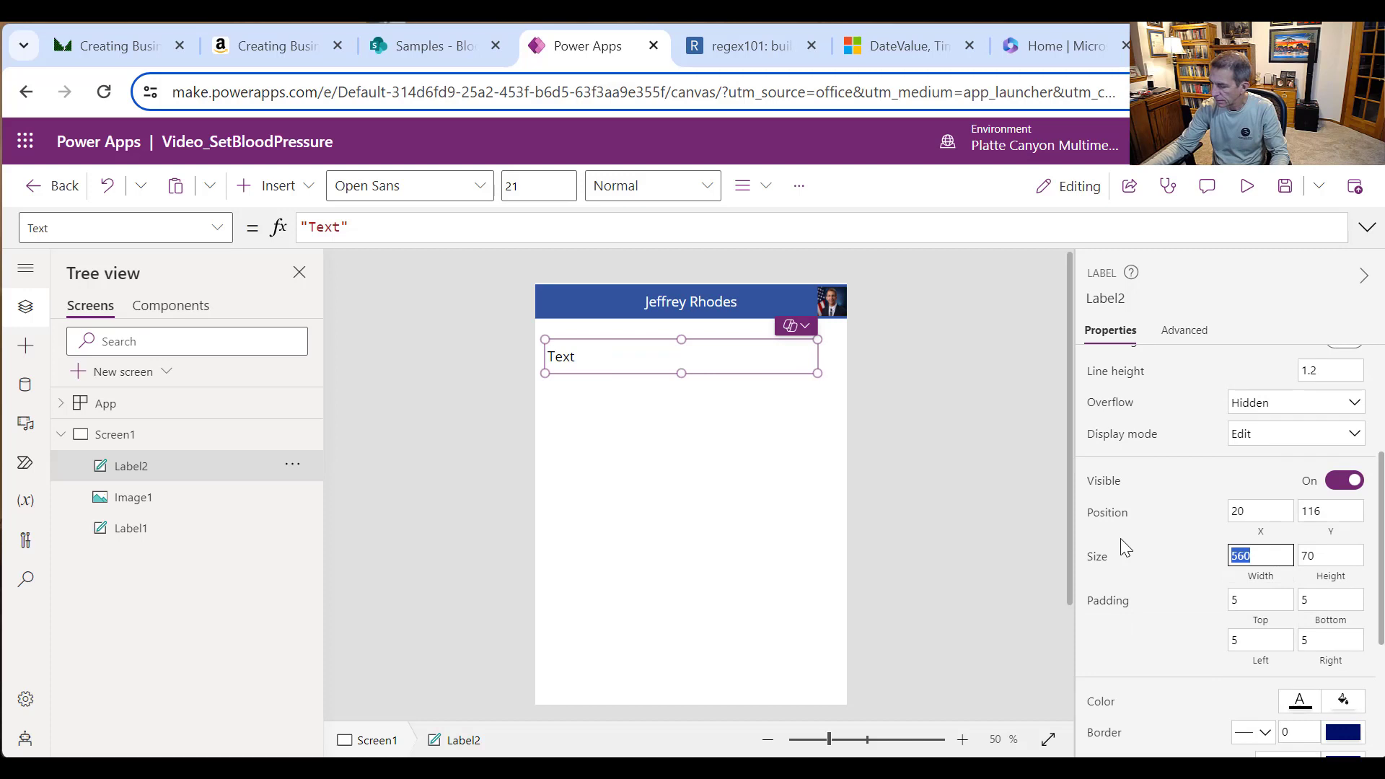
{"action": "type", "text": "100"}
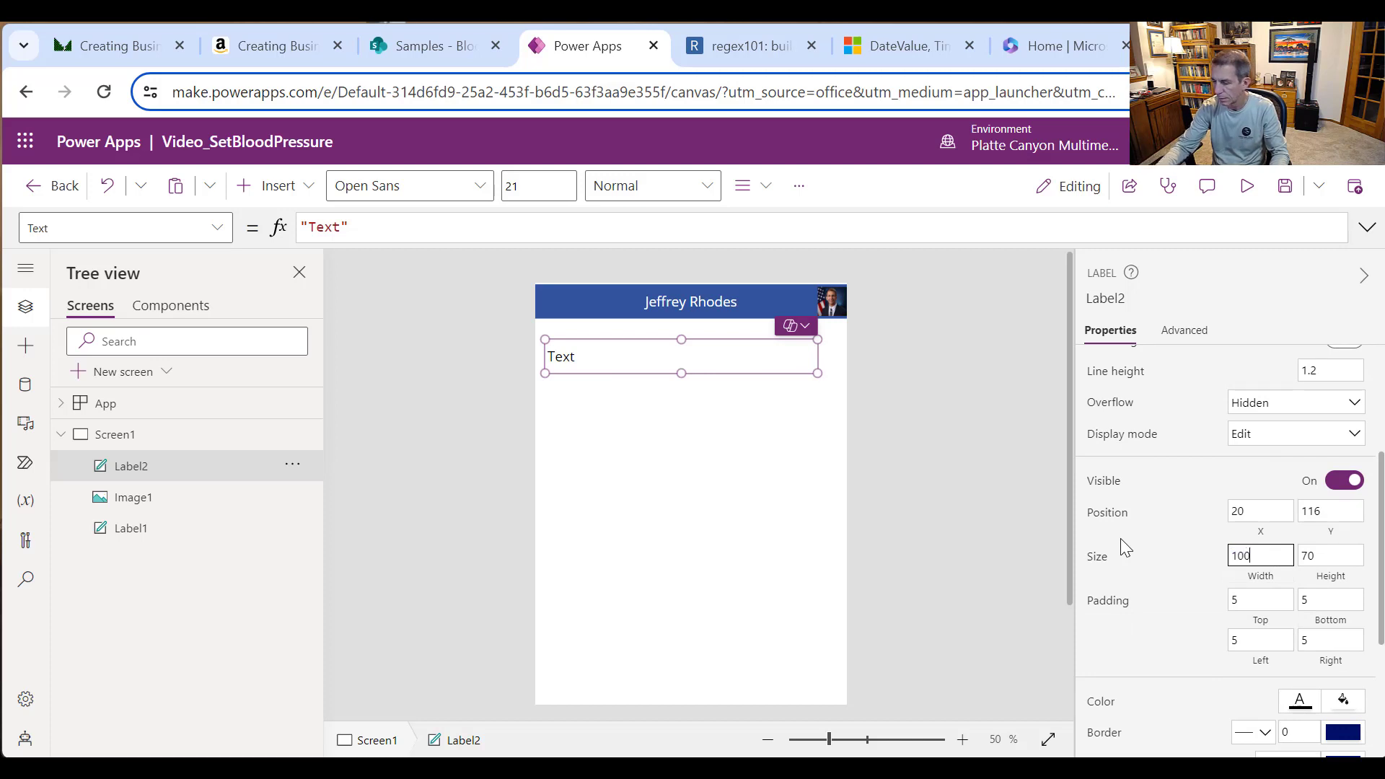
{"action": "key", "text": "Return"}
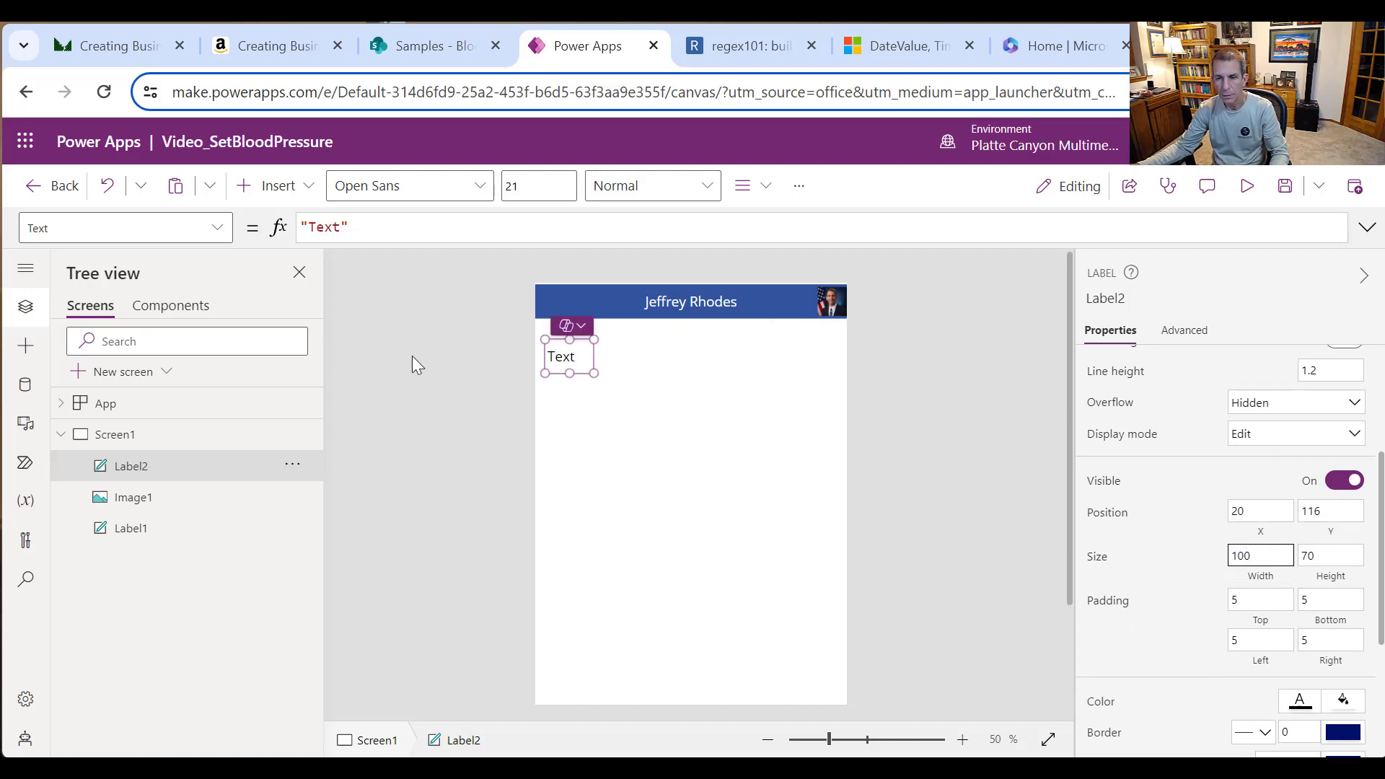
Step: Set the new label's Text property to "Systolic*:"
{"action": "double_click", "coordinate": [333, 224]}
{"action": "type", "text": "Syst"}
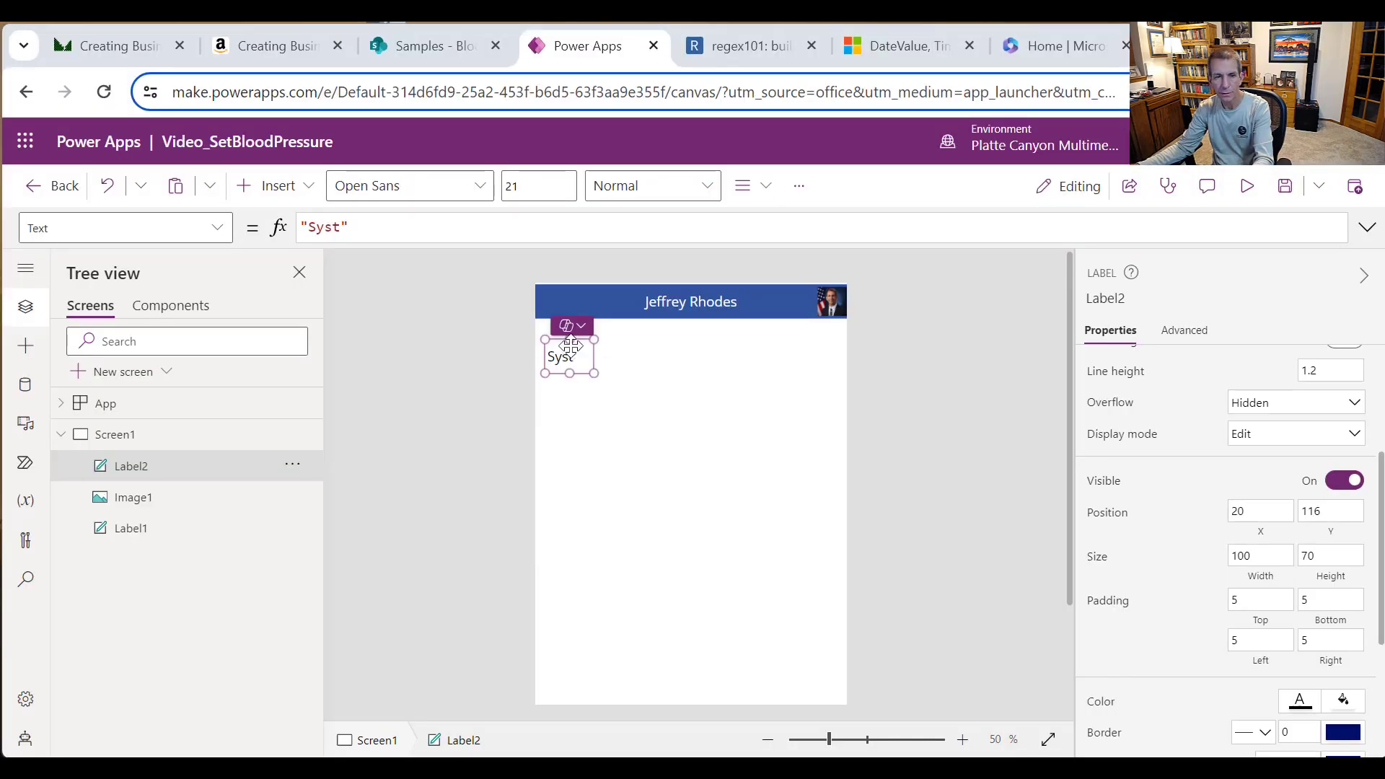
{"action": "left_click", "coordinate": [341, 225]}
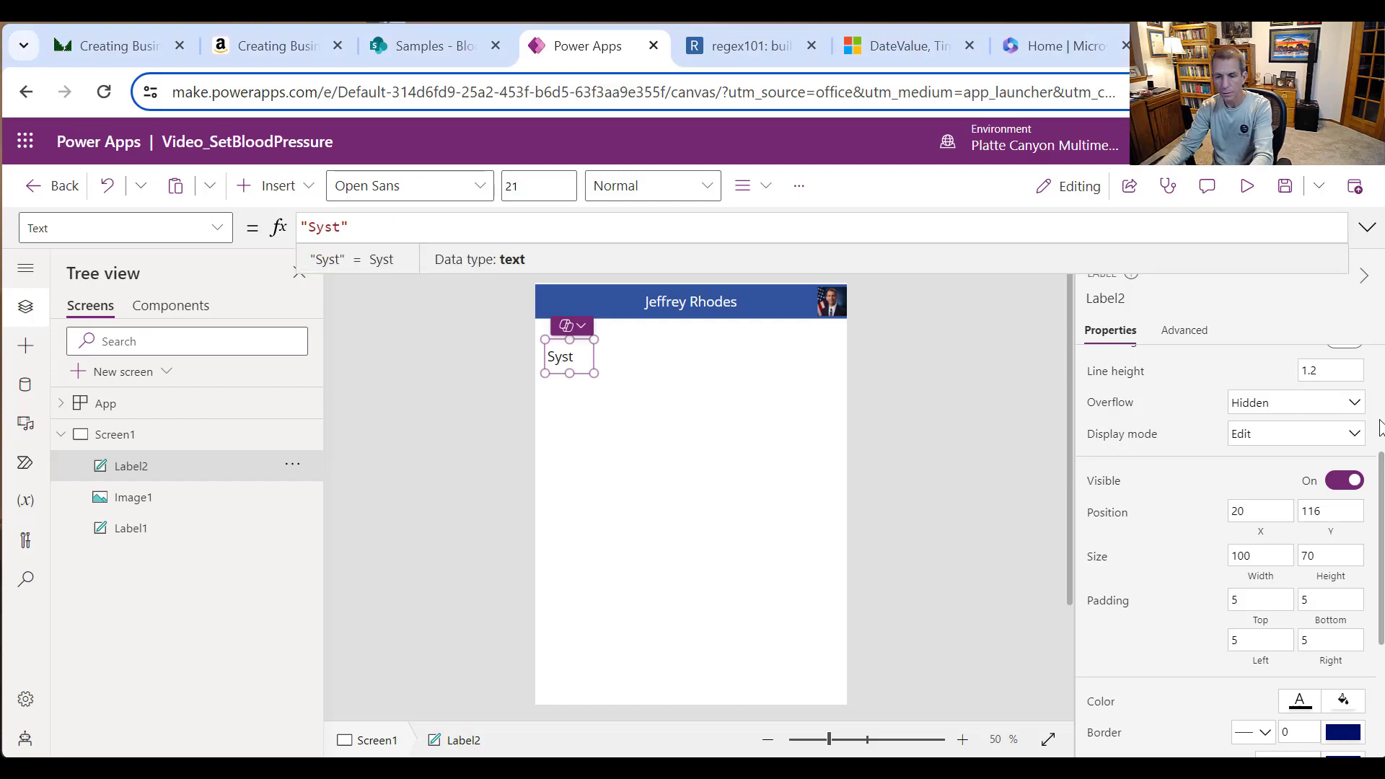
{"action": "type", "text": "olic*l"}
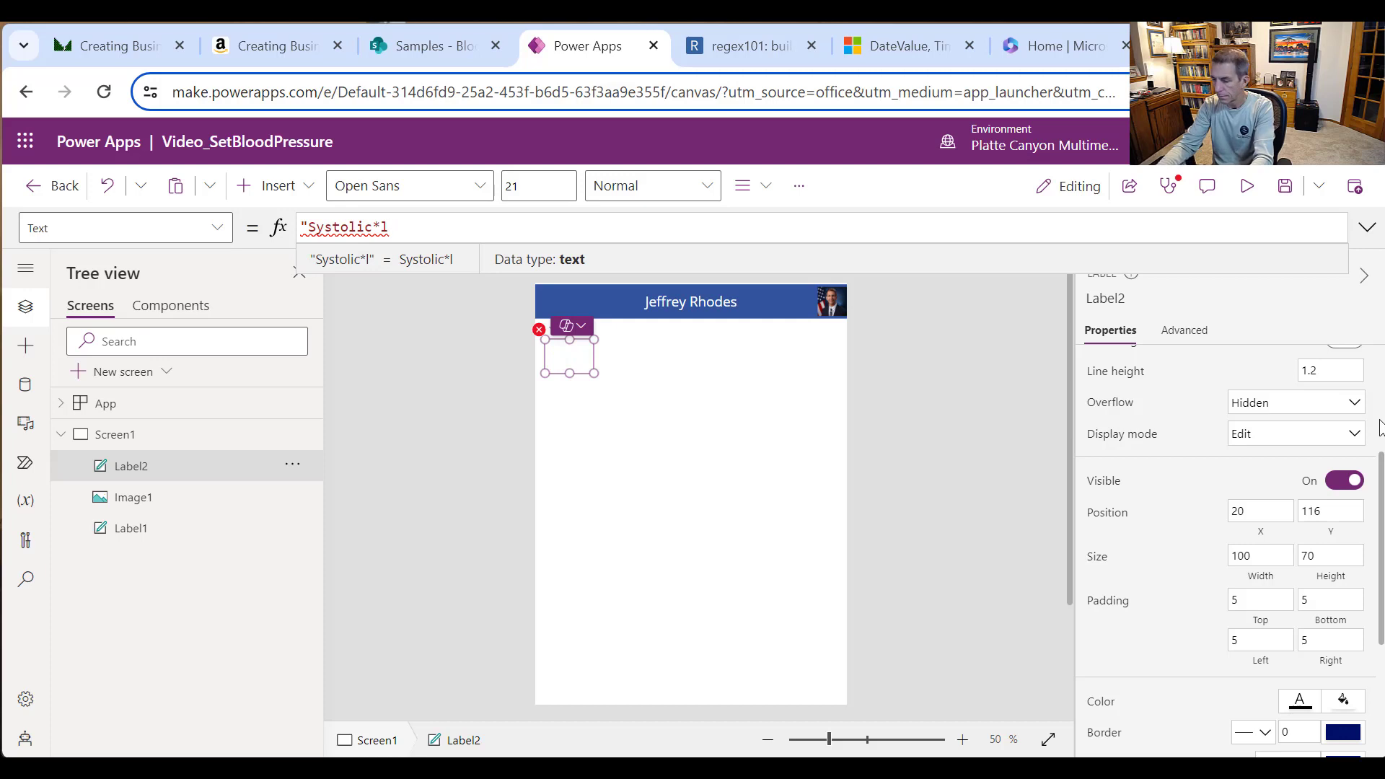
{"action": "key", "text": "BackSpace"}
{"action": "type", "text": ":"}
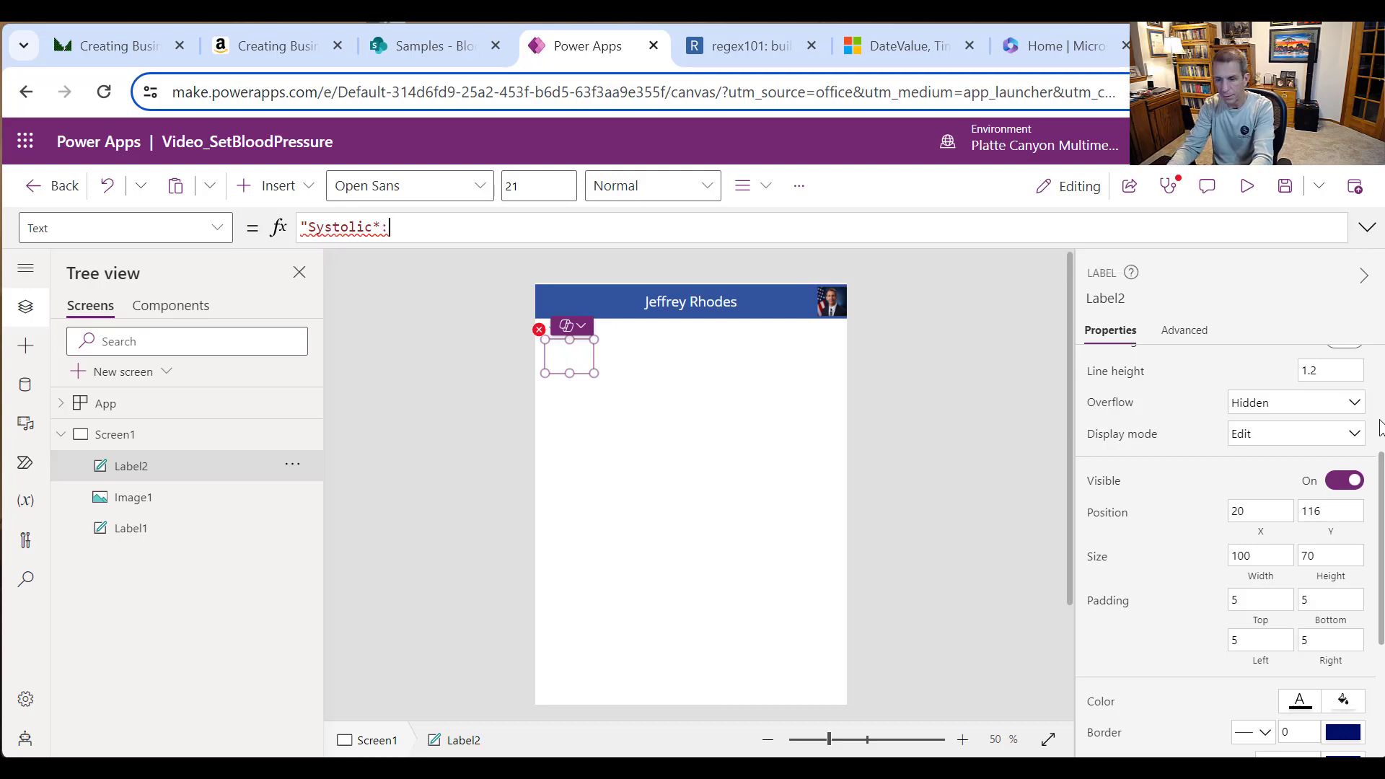
{"action": "type", "text": "\""}
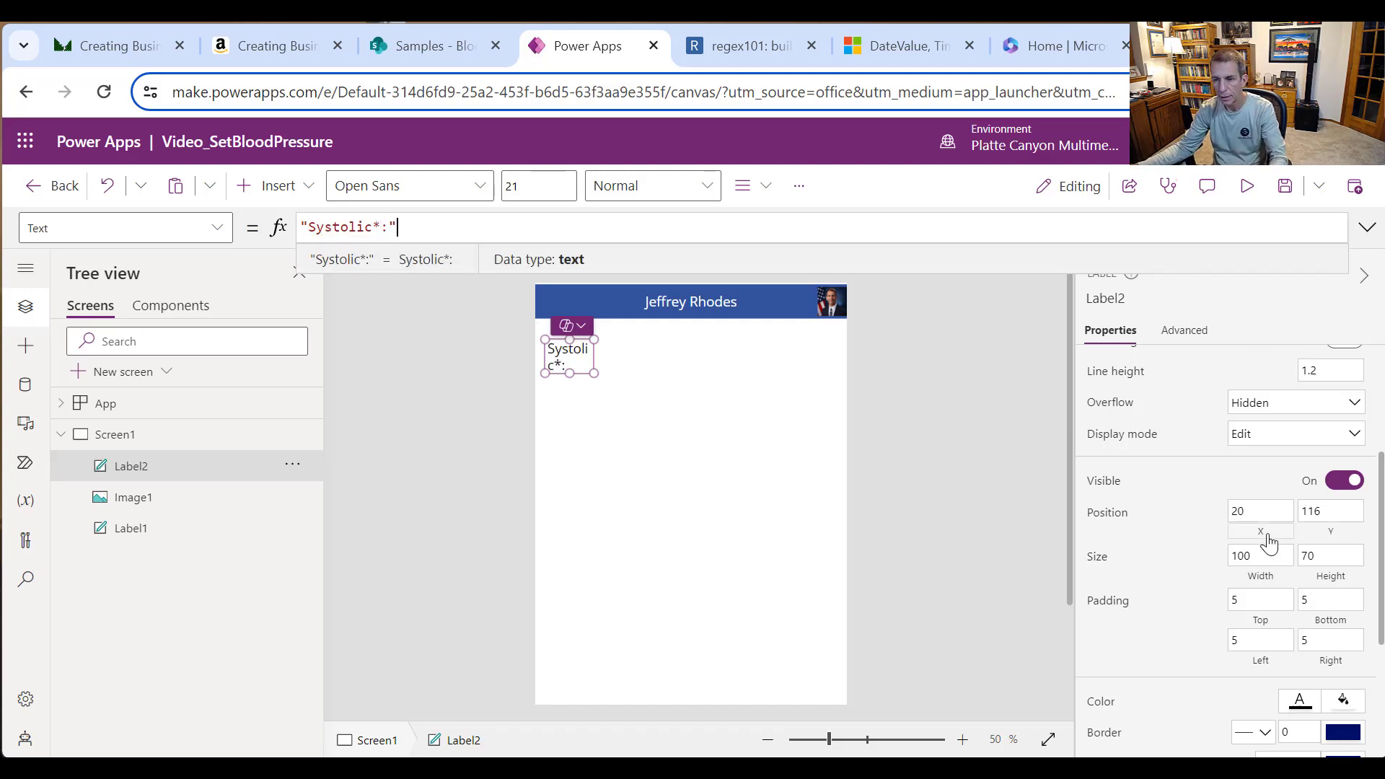
Step: Widen the Systolic label to 150
{"action": "left_click", "coordinate": [1263, 555]}
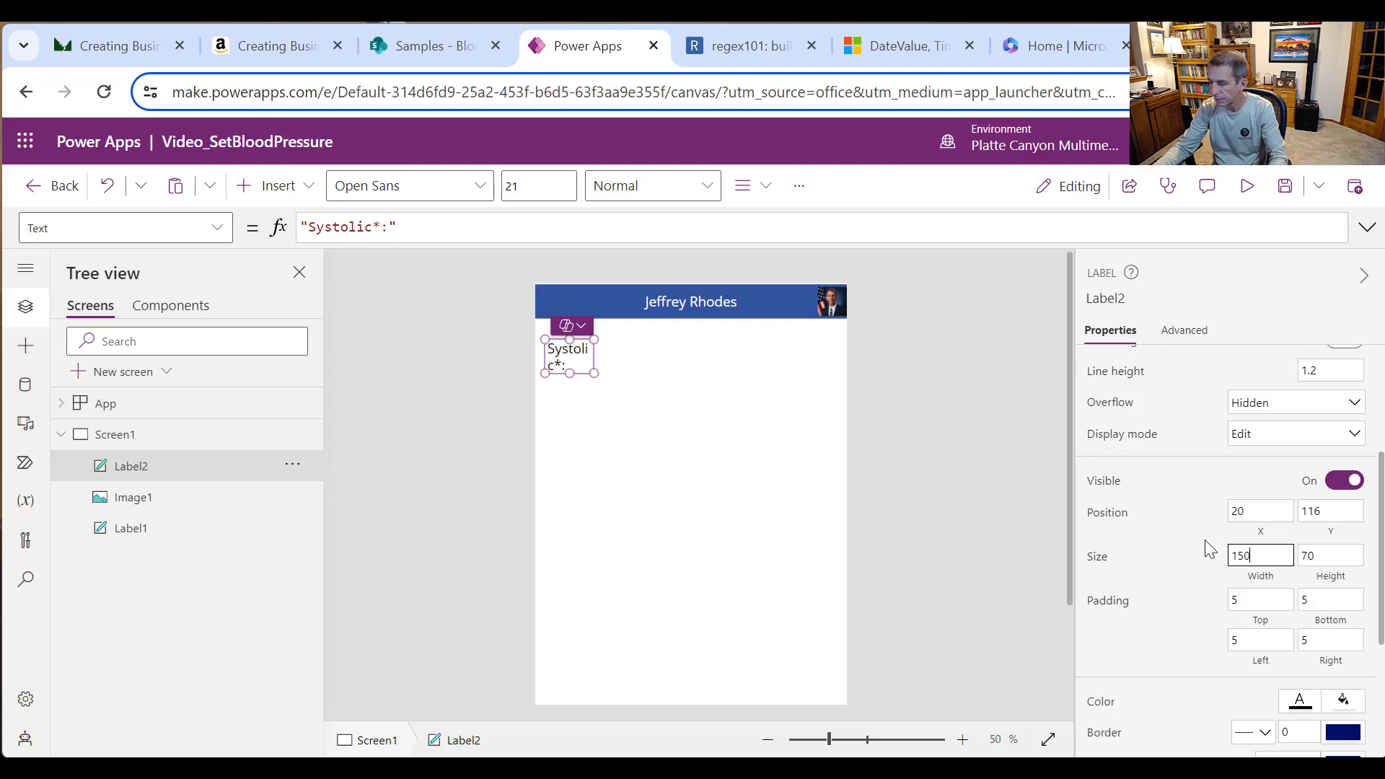
{"action": "key", "text": "Return"}
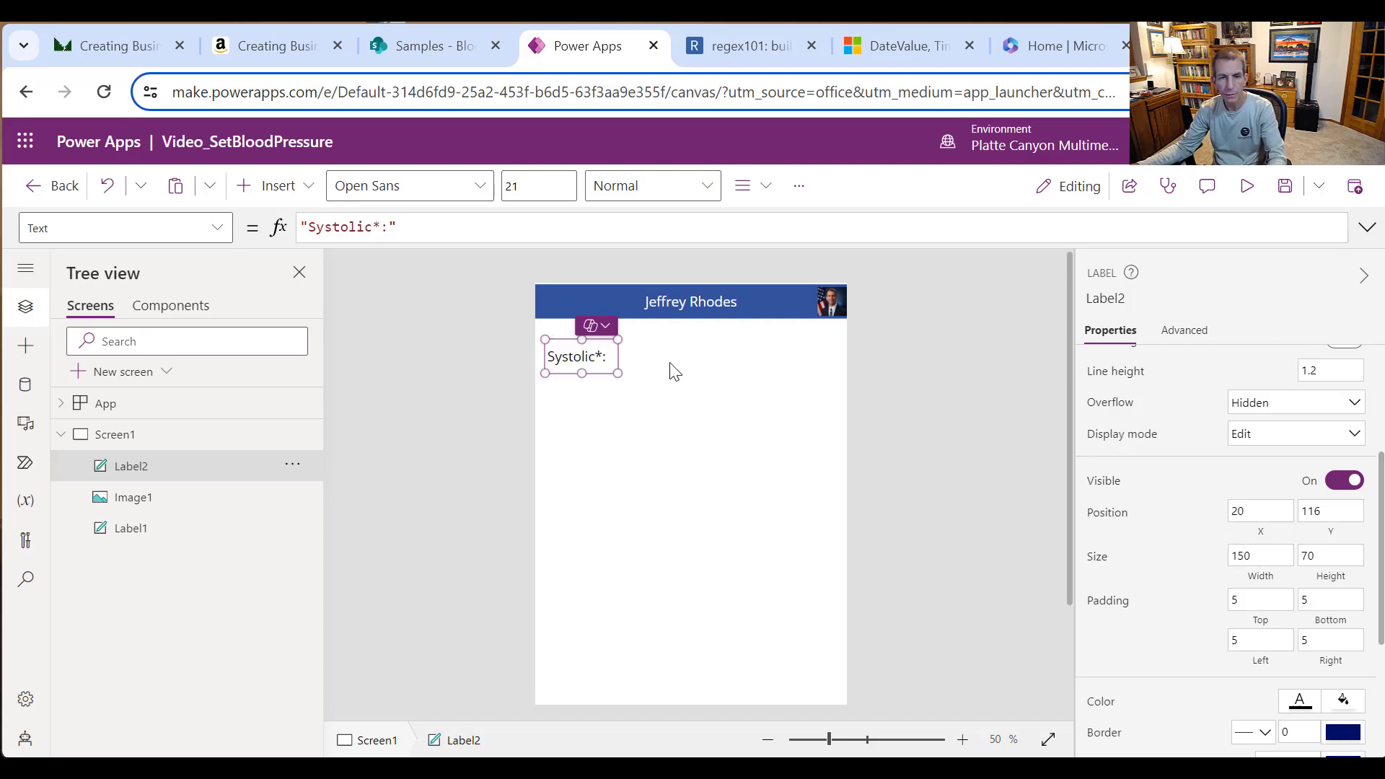
{"action": "left_click", "coordinate": [673, 371]}
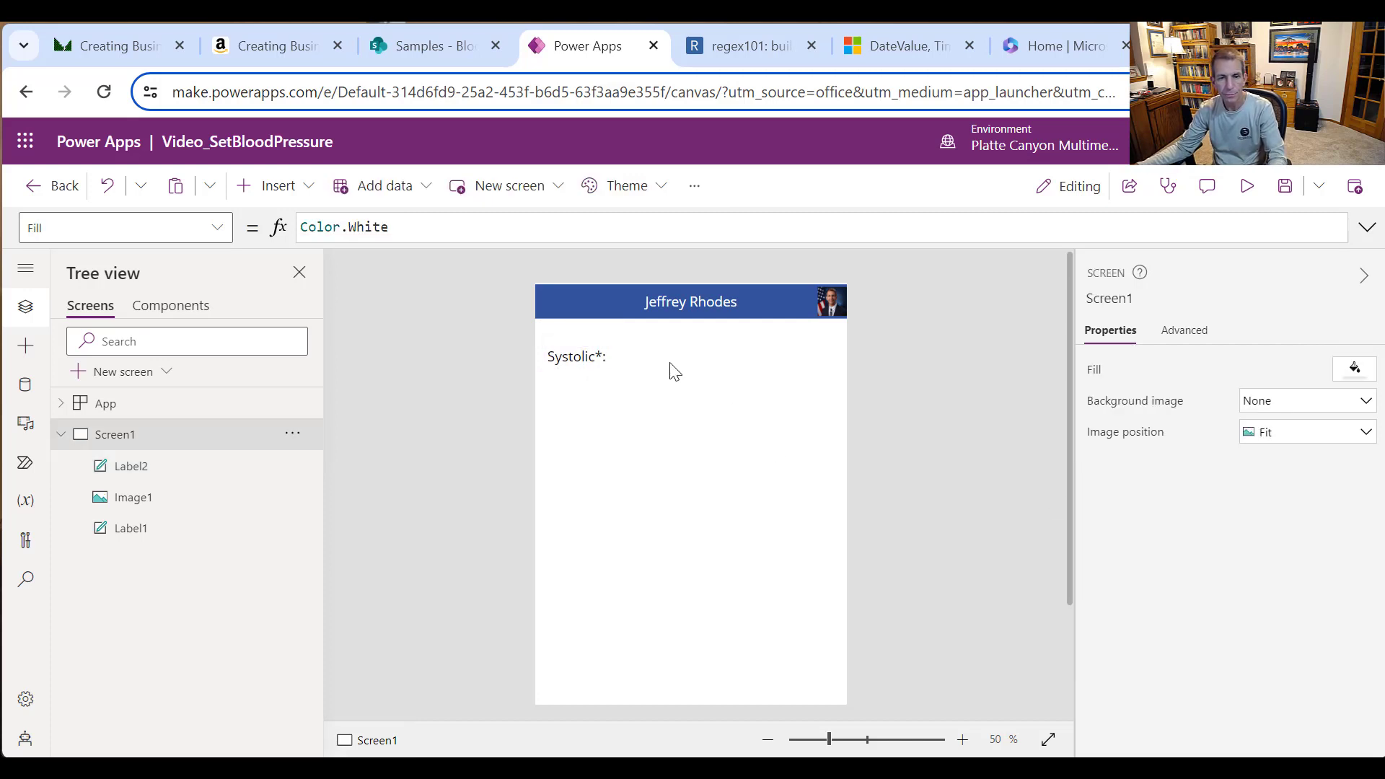
Step: Set the Systolic label's font size to 14 and its width to 120
{"action": "left_click", "coordinate": [566, 361]}
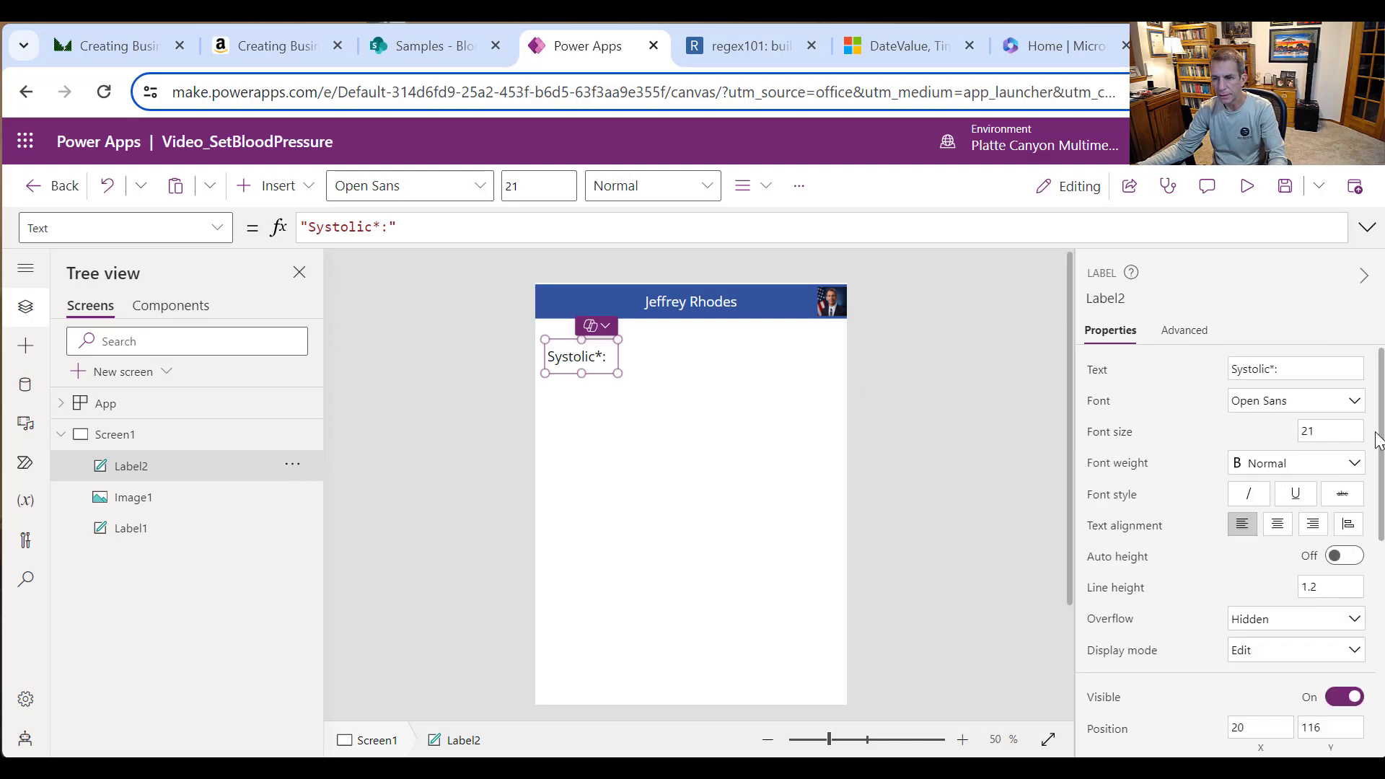
{"action": "double_click", "coordinate": [1329, 430]}
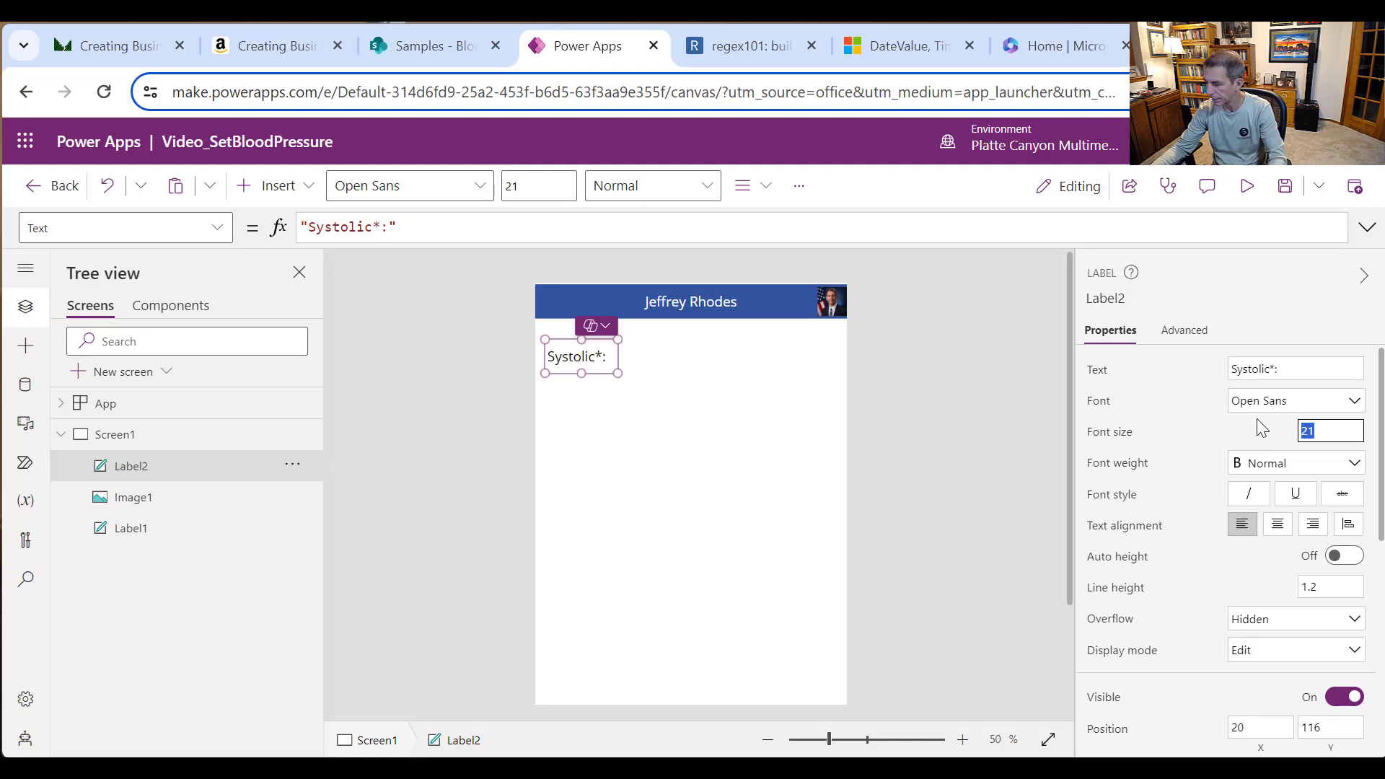
{"action": "type", "text": "14"}
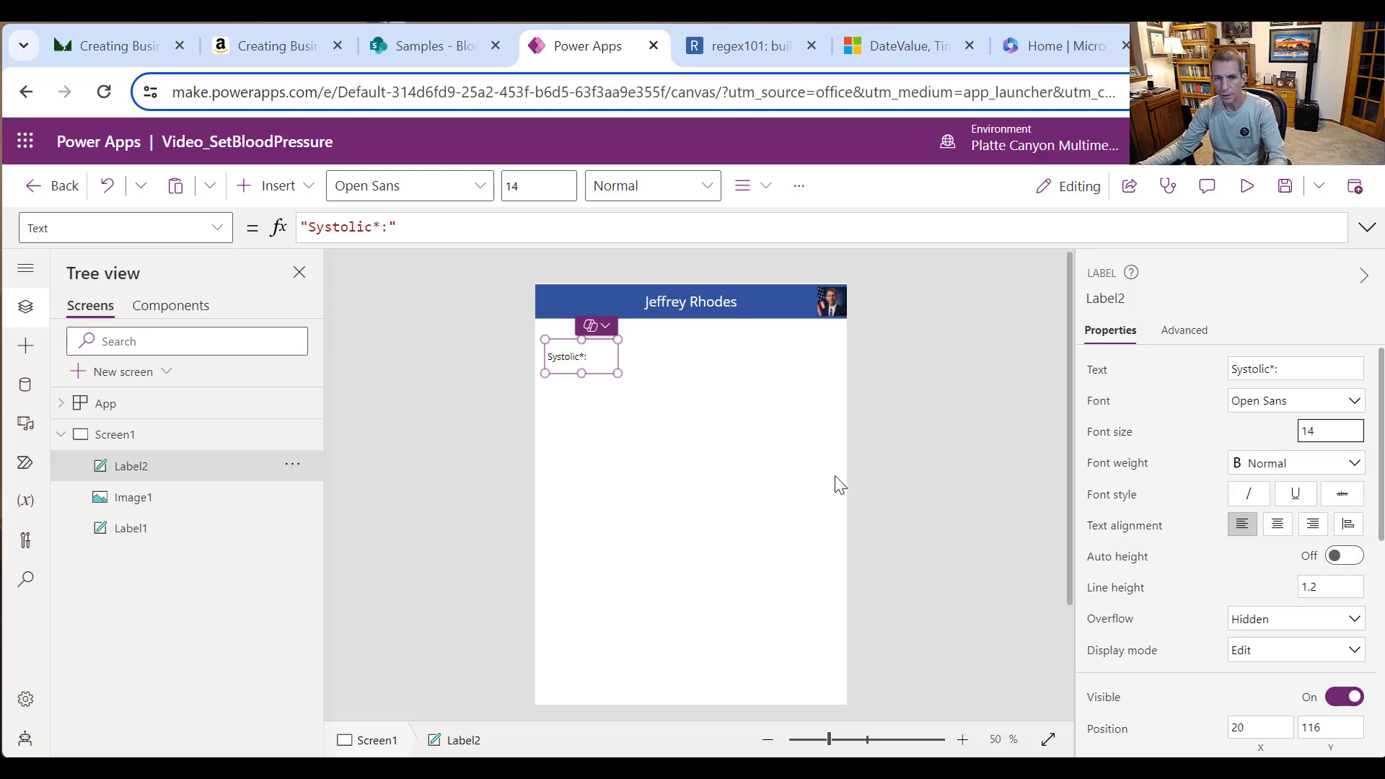
{"action": "scroll", "coordinate": [1215, 637], "scroll_direction": "down", "scroll_amount": 3}
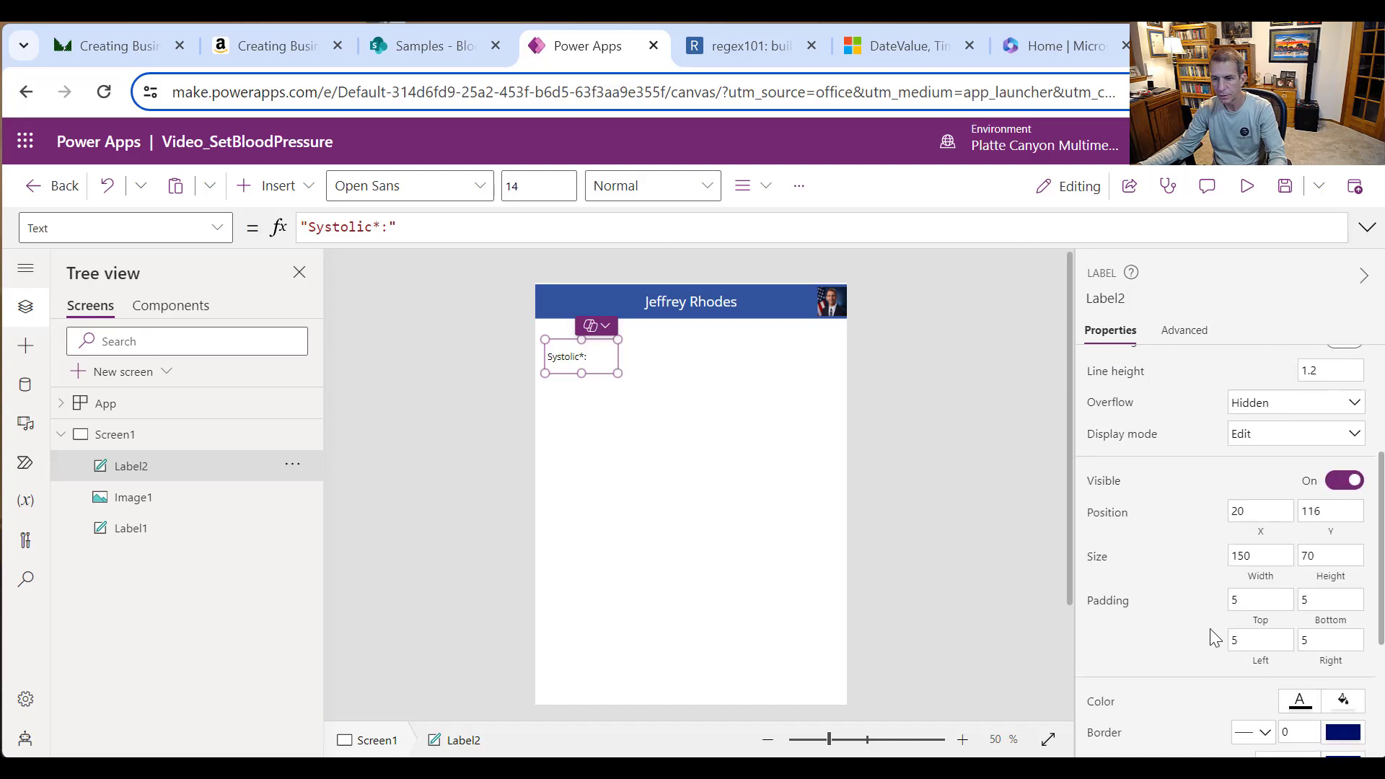
{"action": "left_click", "coordinate": [1269, 555]}
{"action": "left_click_drag", "start_coordinate": [1269, 555], "coordinate": [1219, 557]}
{"action": "type", "text": "120"}
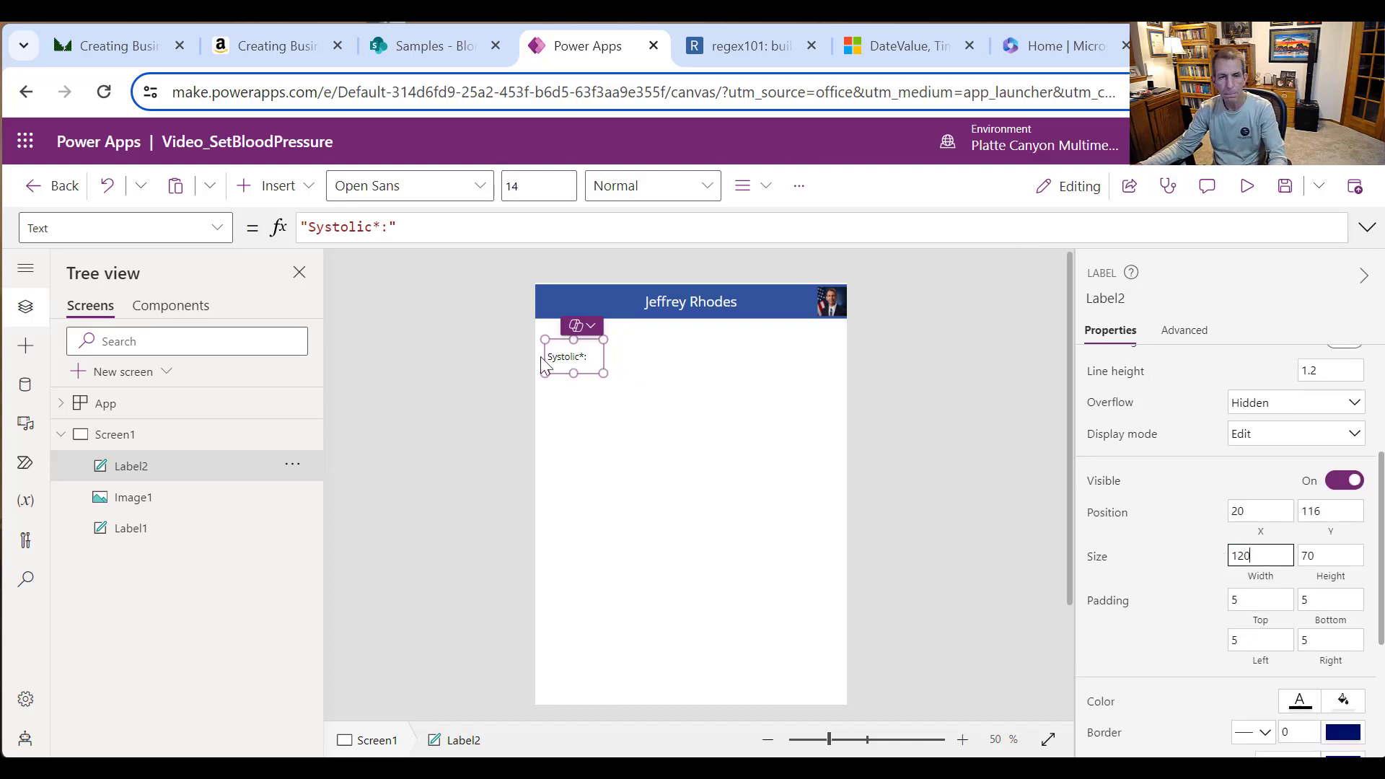
{"action": "left_click", "coordinate": [634, 368]}
{"action": "left_click", "coordinate": [637, 373]}
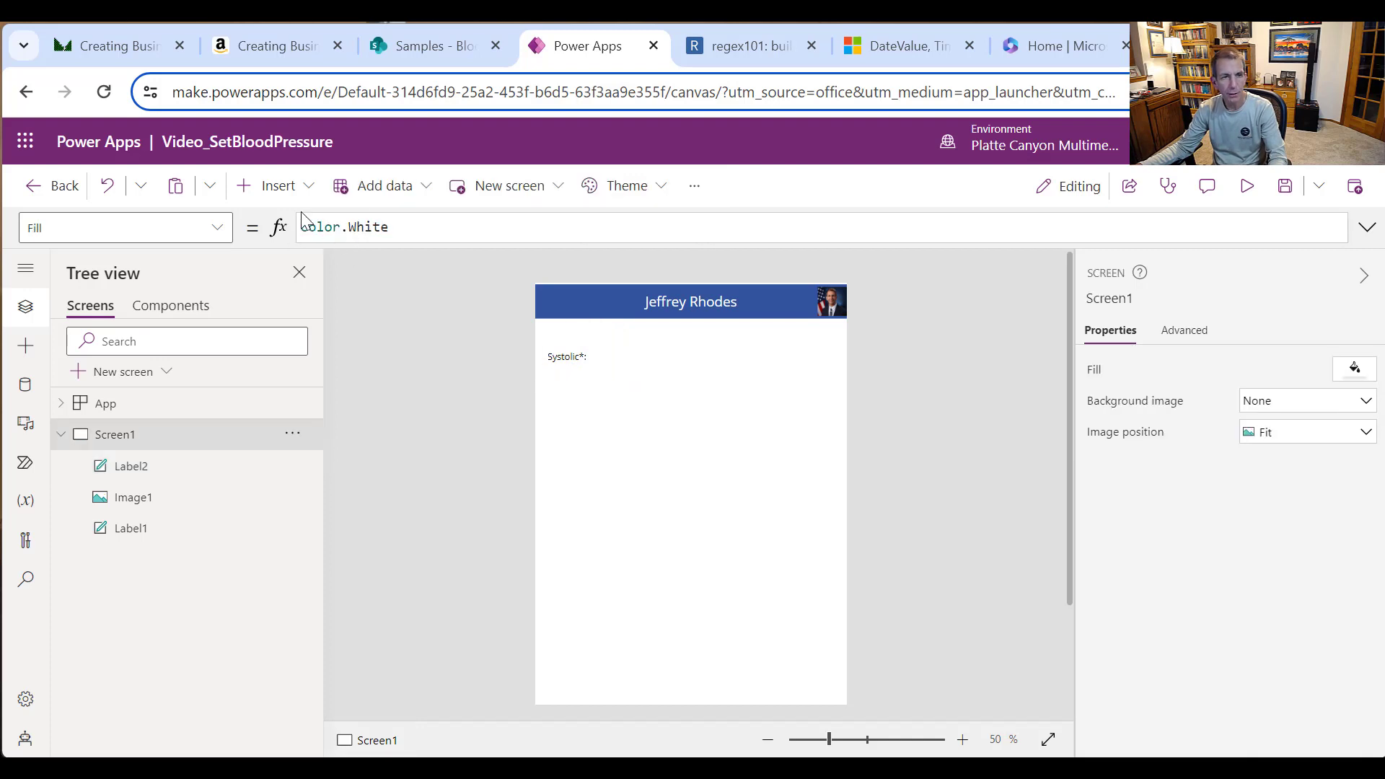
Step: Insert a text input beside the Systolic label, about 448 wide at X 192, Y 116, reaching the screen's edge
{"action": "left_click", "coordinate": [307, 189]}
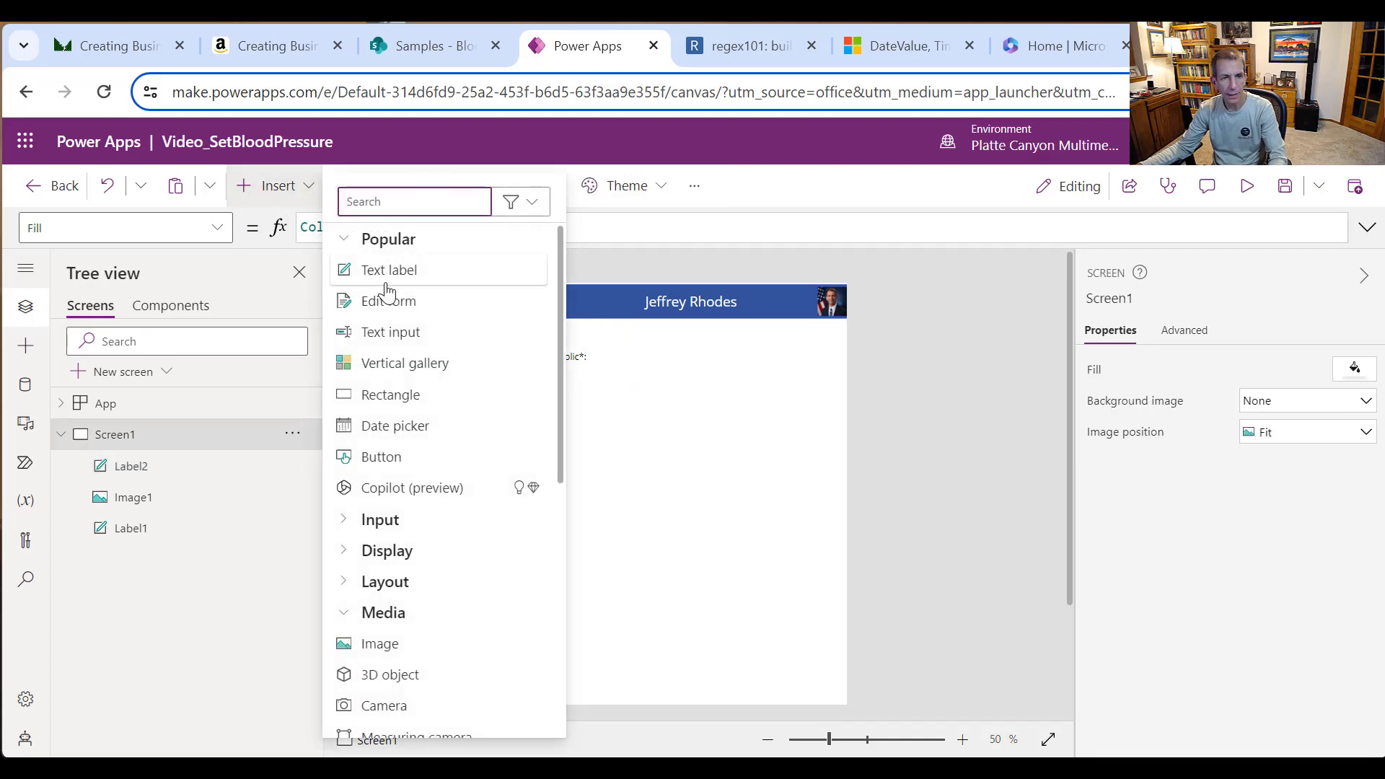
{"action": "left_click", "coordinate": [392, 332]}
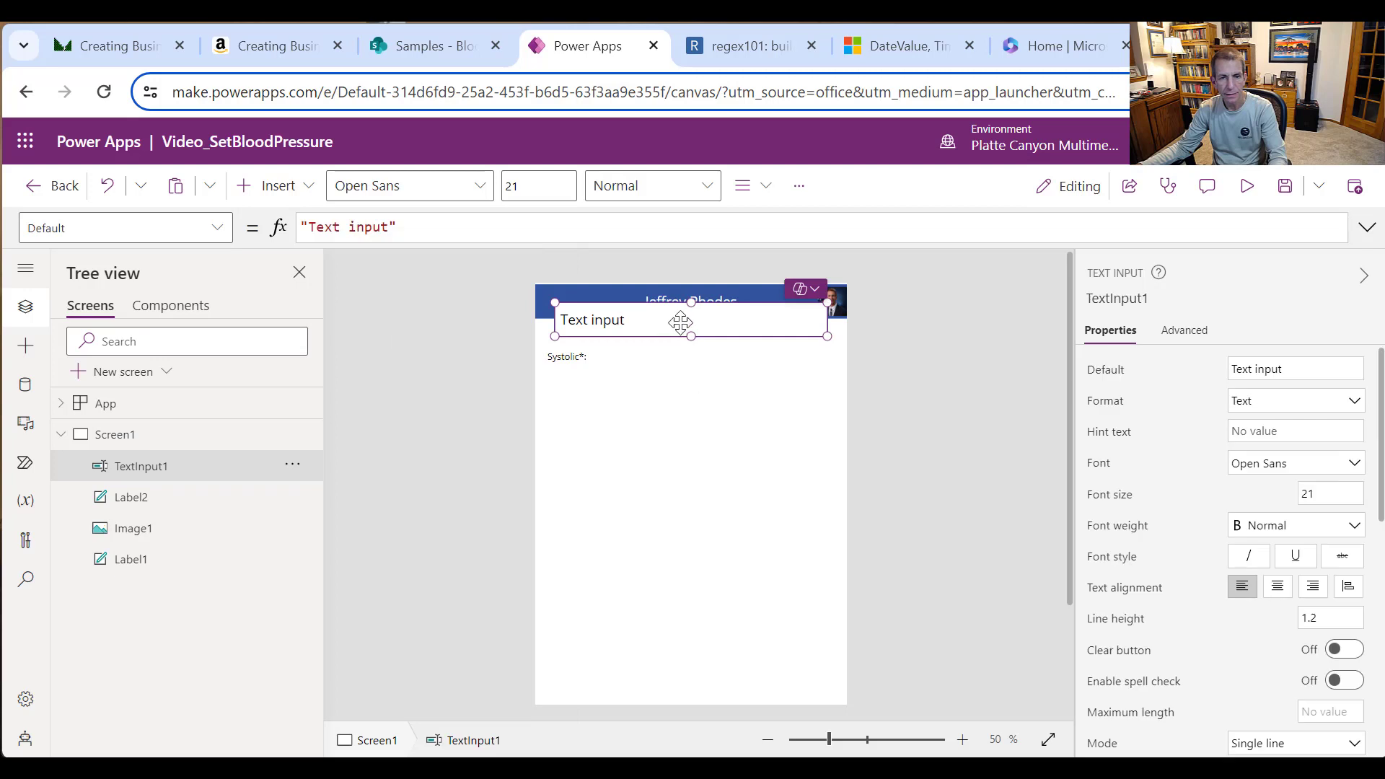
{"action": "left_click_drag", "start_coordinate": [681, 323], "coordinate": [736, 355]}
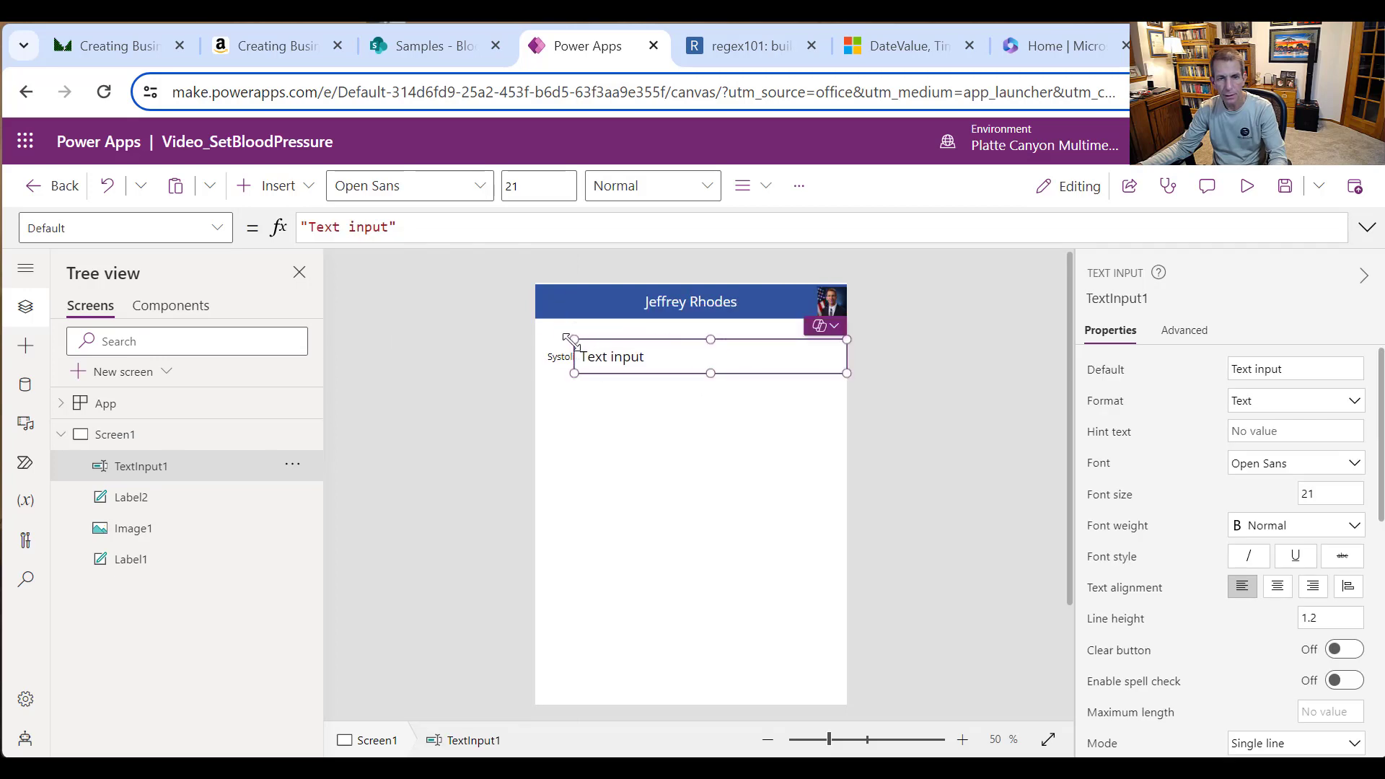
{"action": "left_click_drag", "start_coordinate": [575, 339], "coordinate": [629, 339]}
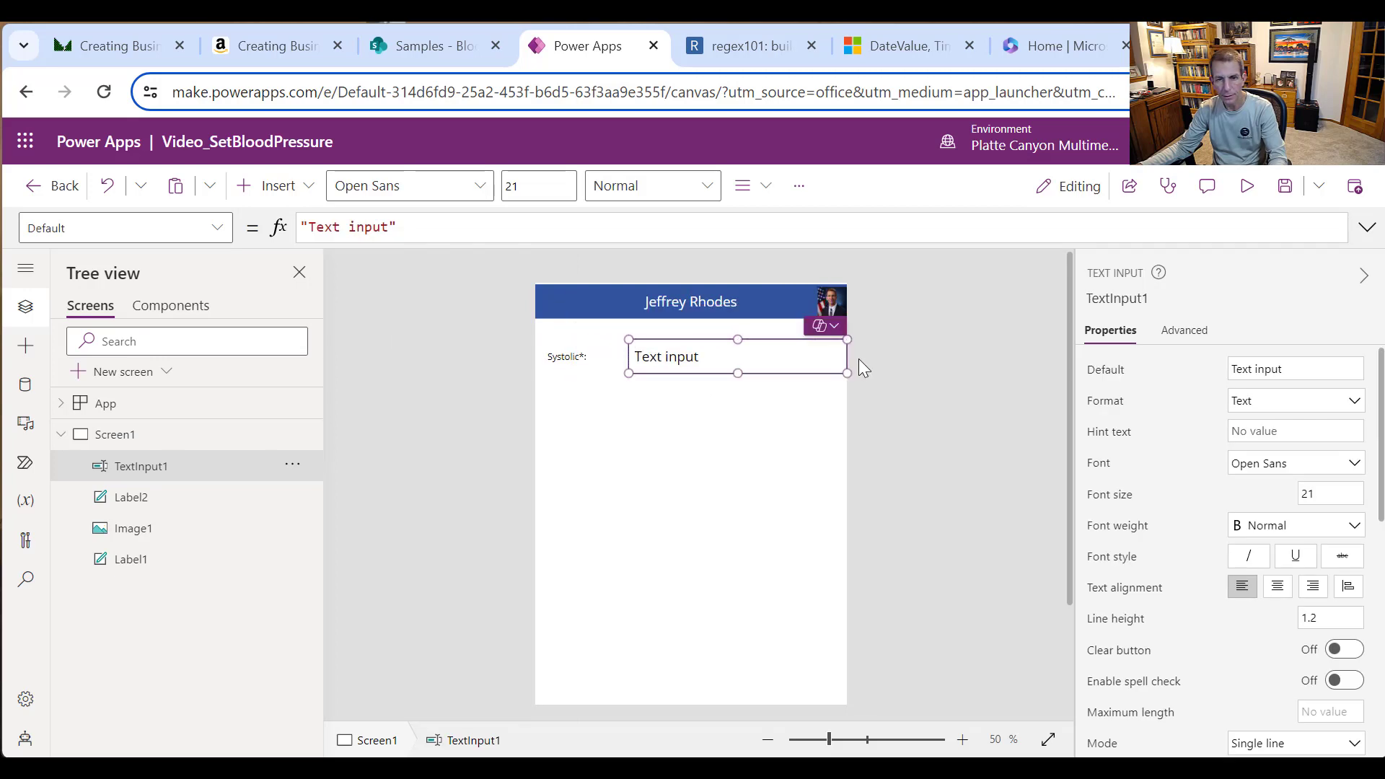
Step: Set the text input's width to 70
{"action": "scroll", "coordinate": [1298, 658], "scroll_direction": "down", "scroll_amount": 3}
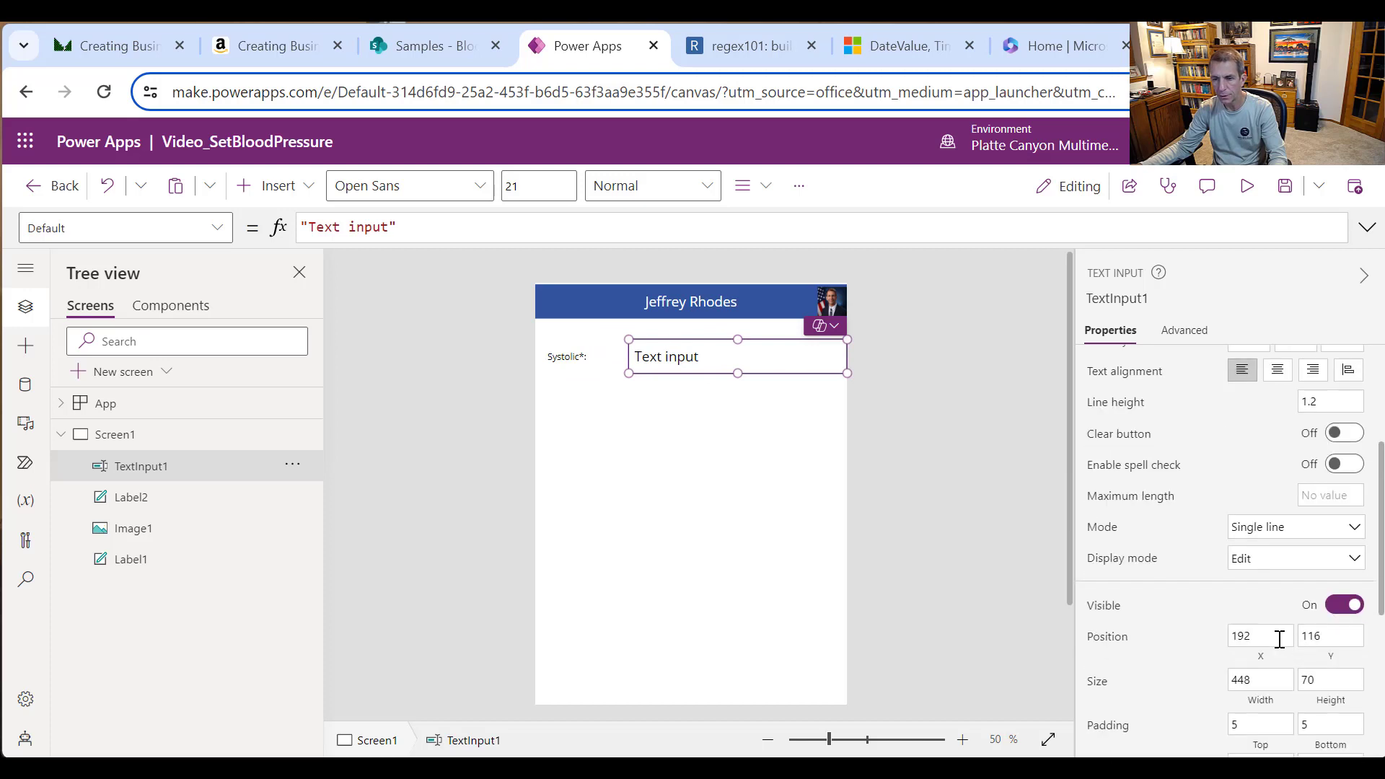
{"action": "left_click", "coordinate": [1278, 637]}
{"action": "double_click", "coordinate": [1268, 673]}
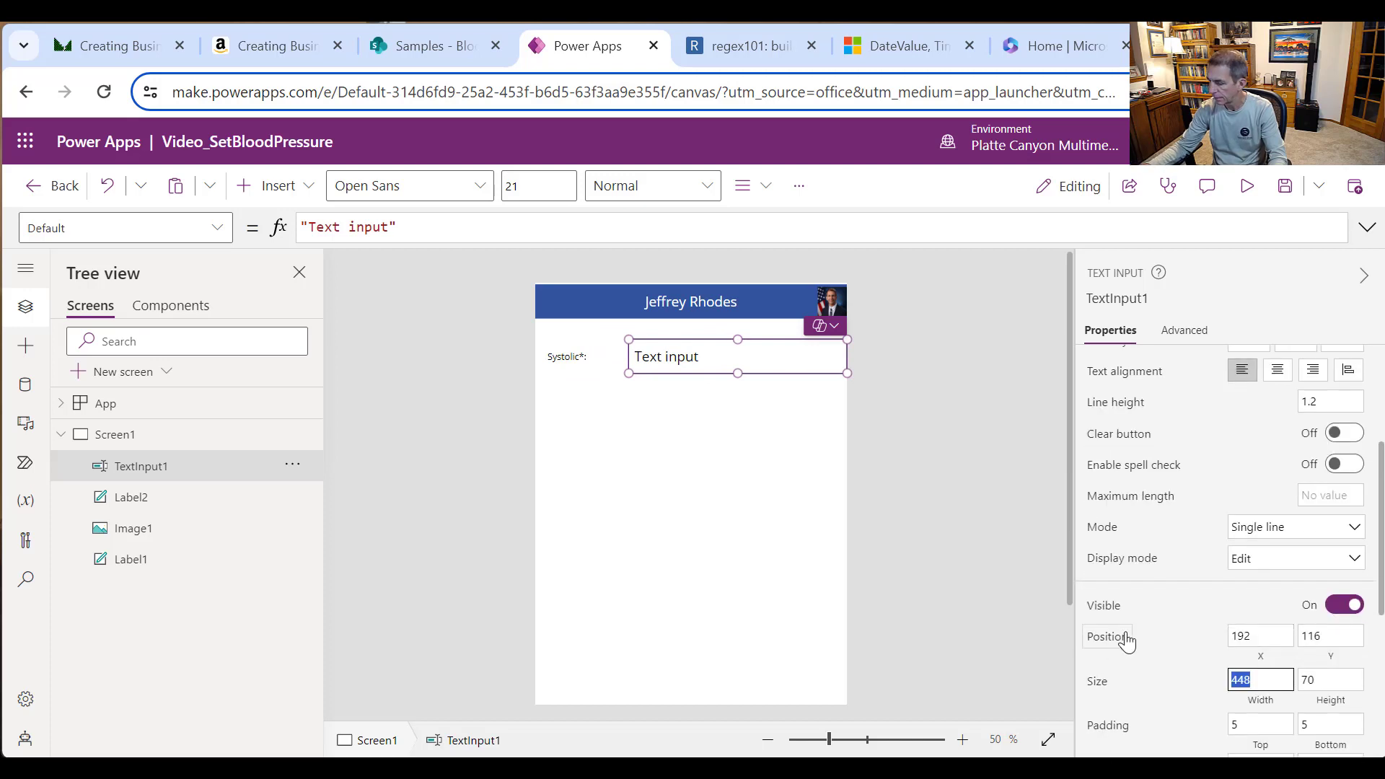
{"action": "type", "text": "50"}
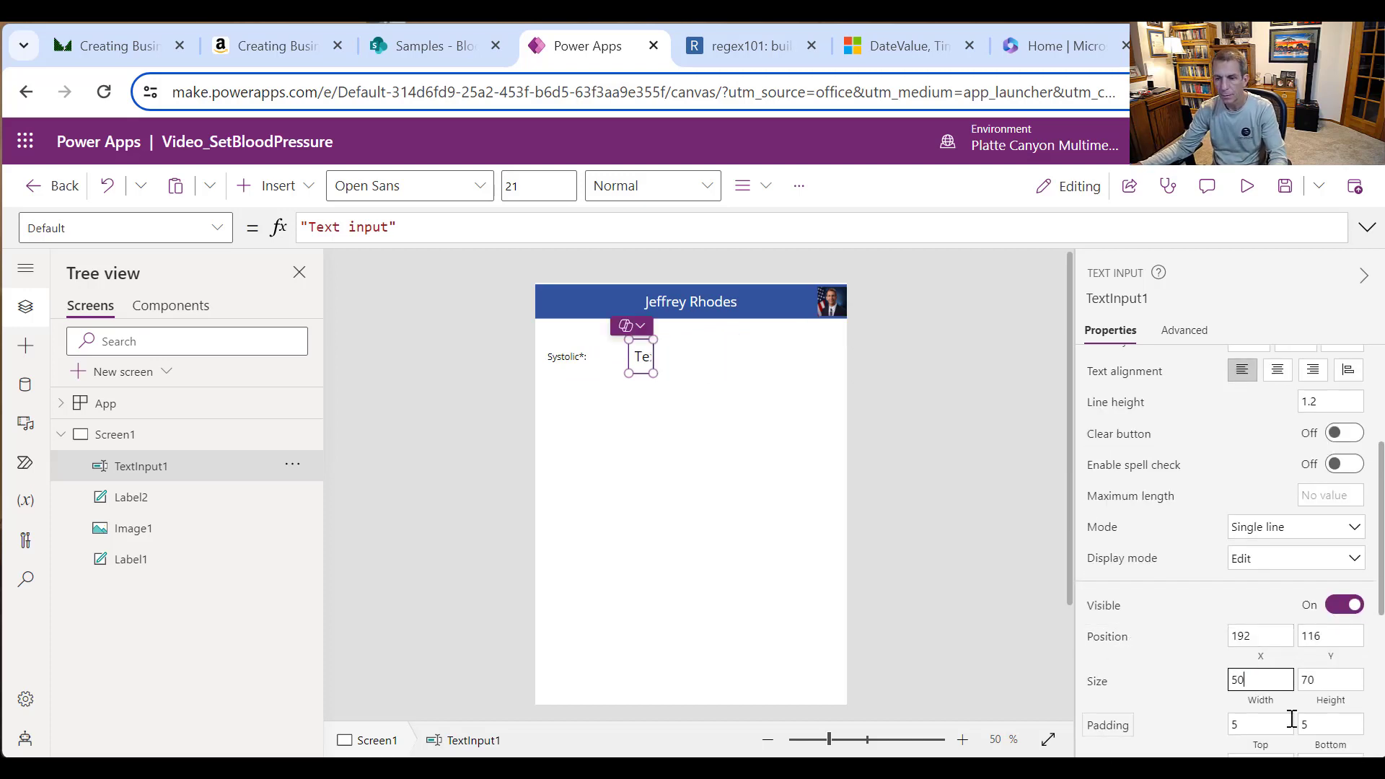
{"action": "left_click_drag", "start_coordinate": [1264, 678], "coordinate": [1151, 687]}
{"action": "type", "text": "70"}
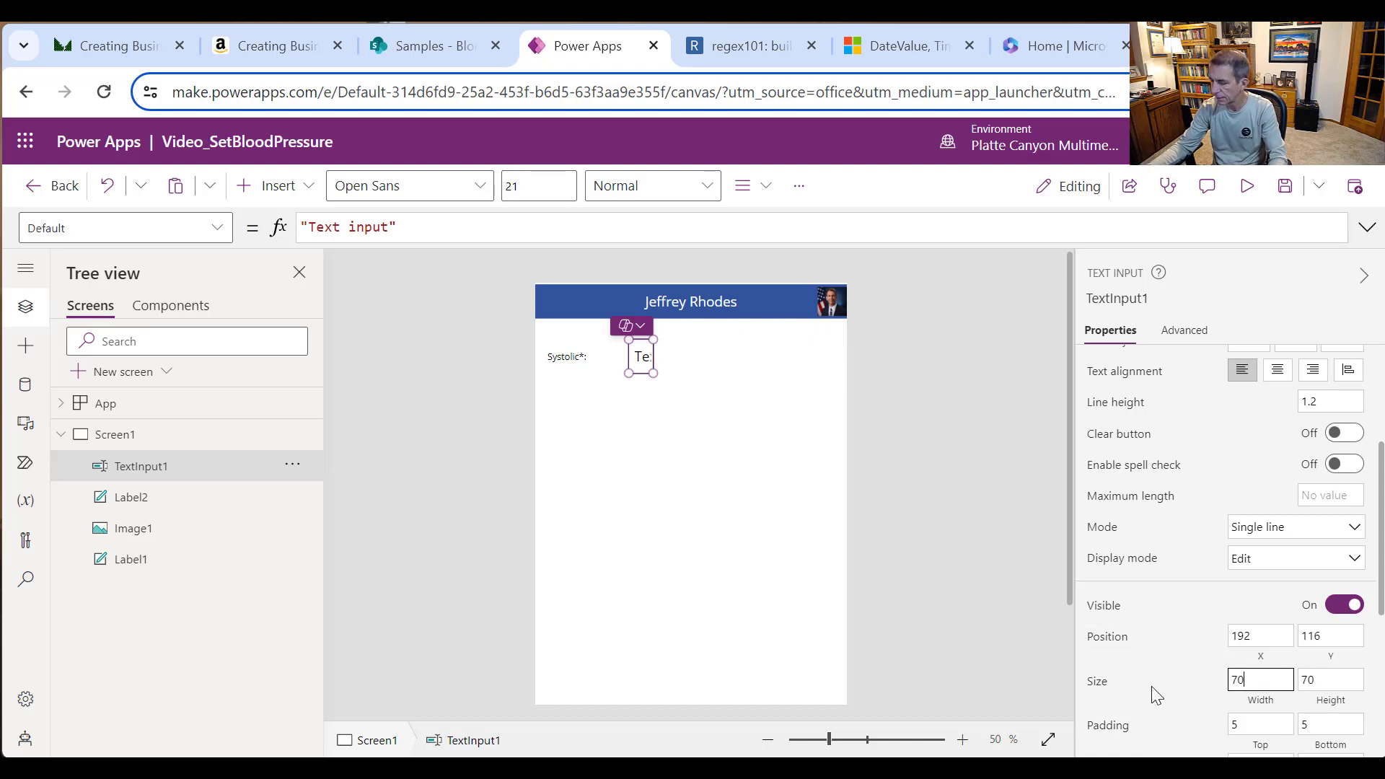
Step: Set the text input's font size to 14 and its Default property to 120
{"action": "scroll", "coordinate": [1365, 439], "scroll_direction": "up", "scroll_amount": 3}
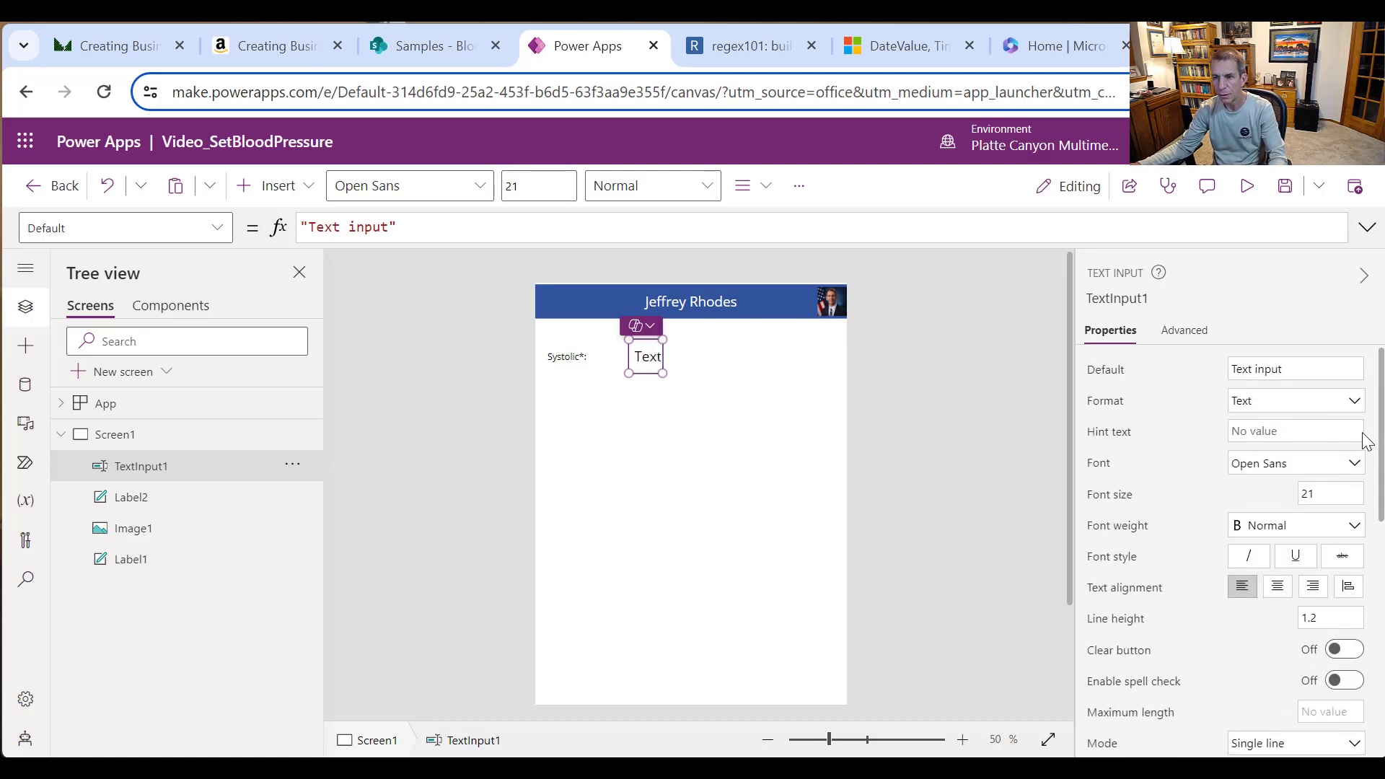
{"action": "left_click", "coordinate": [1330, 490]}
{"action": "type", "text": "14"}
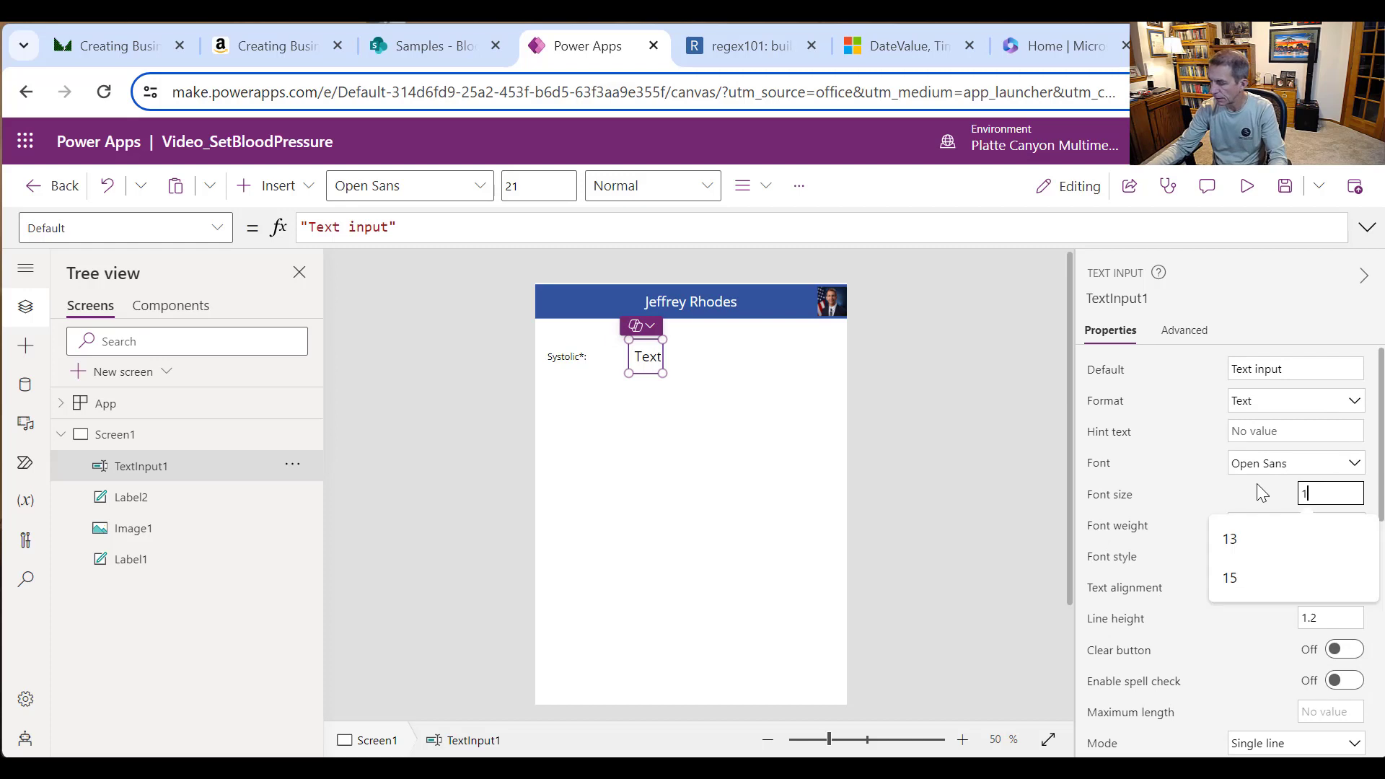
{"action": "key", "text": "Return"}
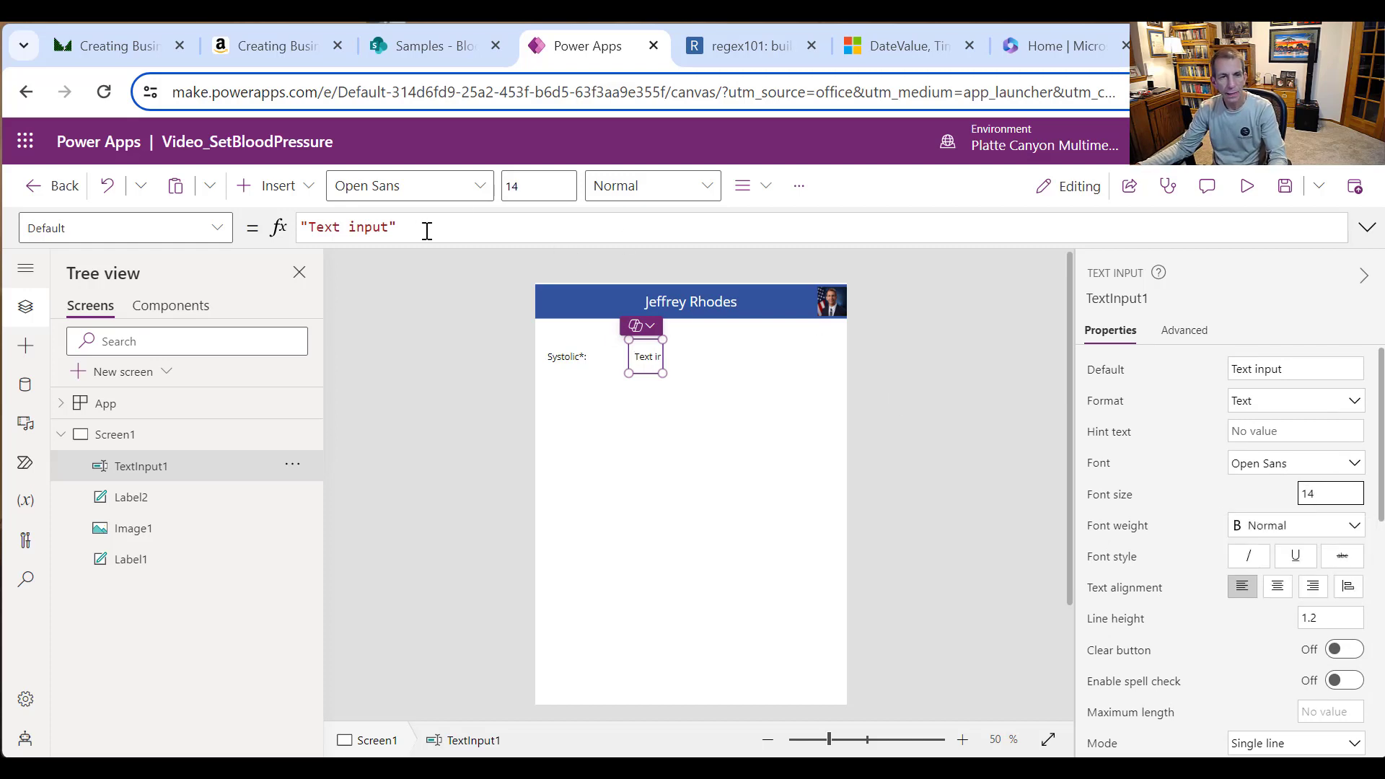
{"action": "left_click_drag", "start_coordinate": [425, 229], "coordinate": [302, 228]}
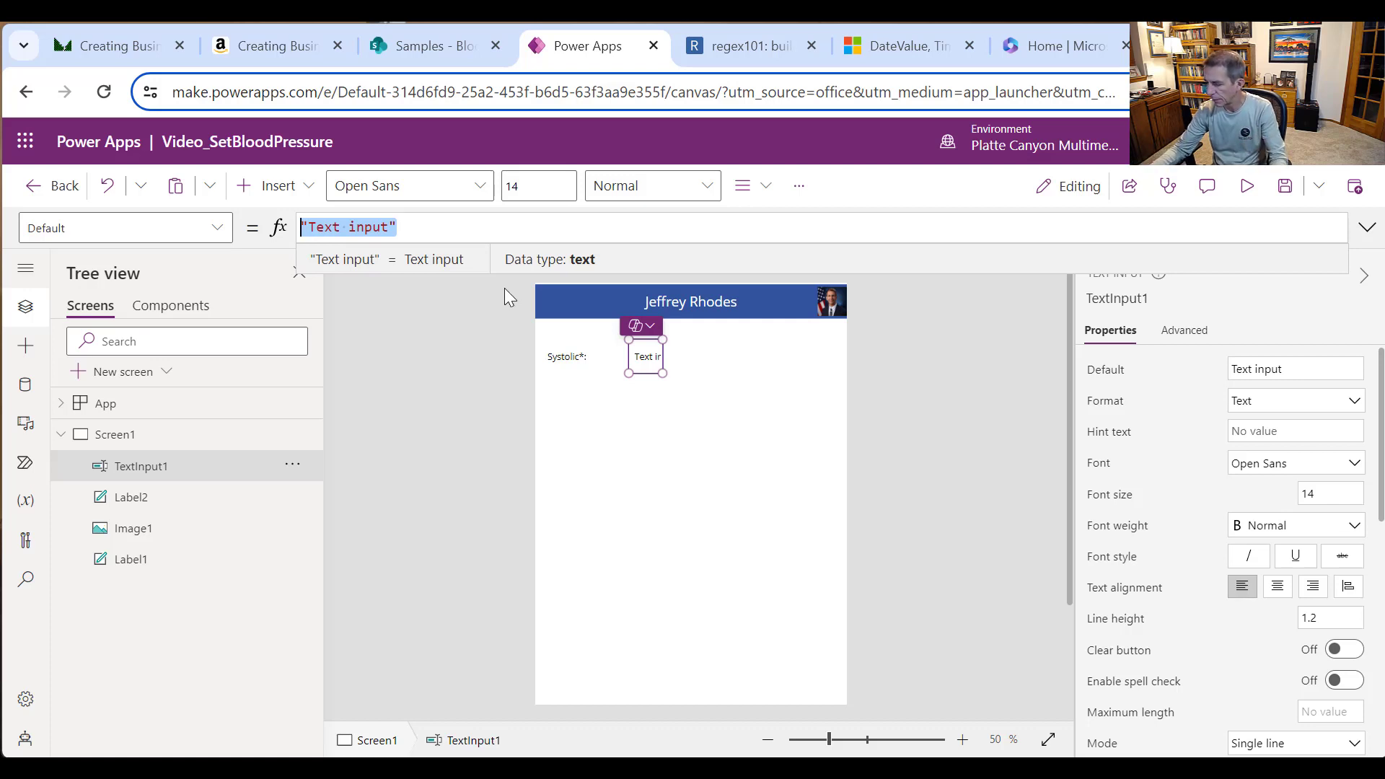
{"action": "type", "text": "120"}
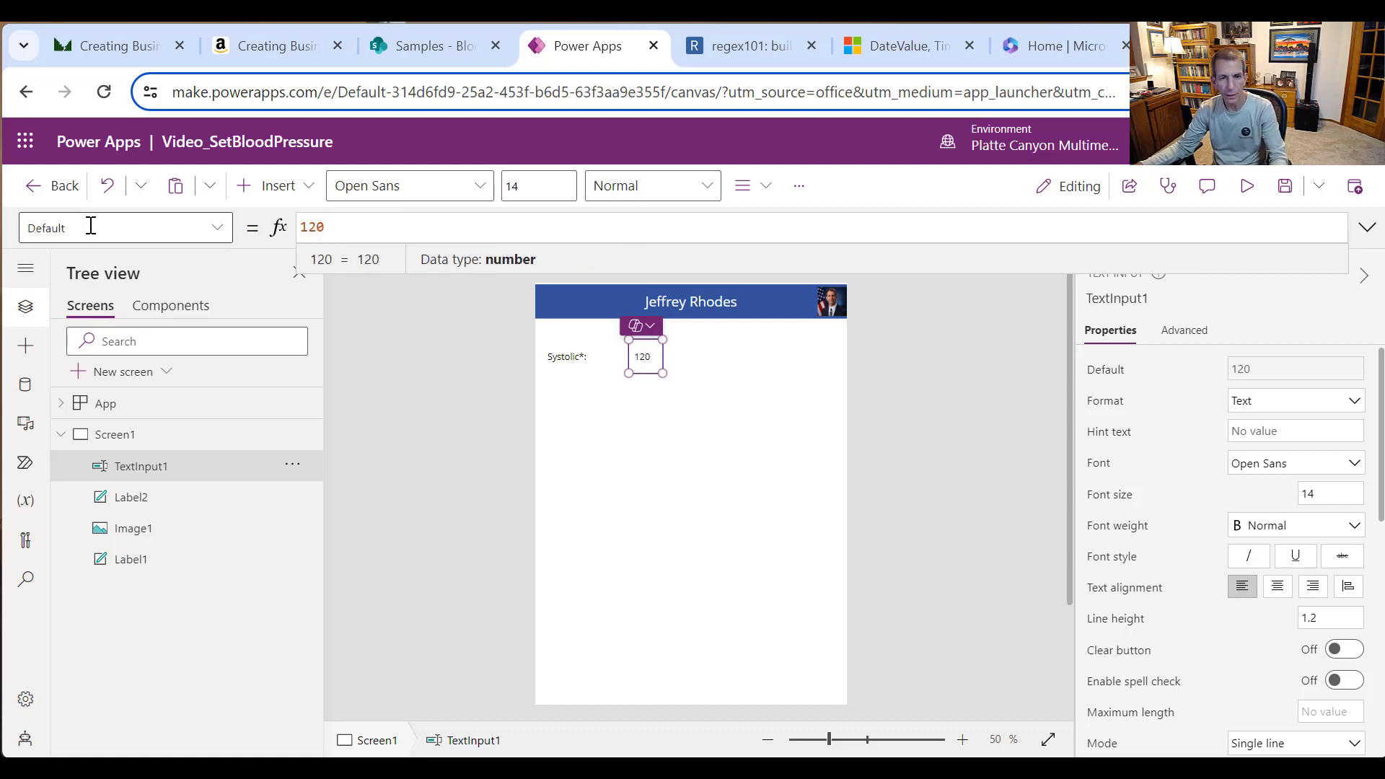
Step: Rename the text input beside the Systolic label as SystolicBox
{"action": "left_click", "coordinate": [292, 465]}
{"action": "left_click", "coordinate": [382, 575]}
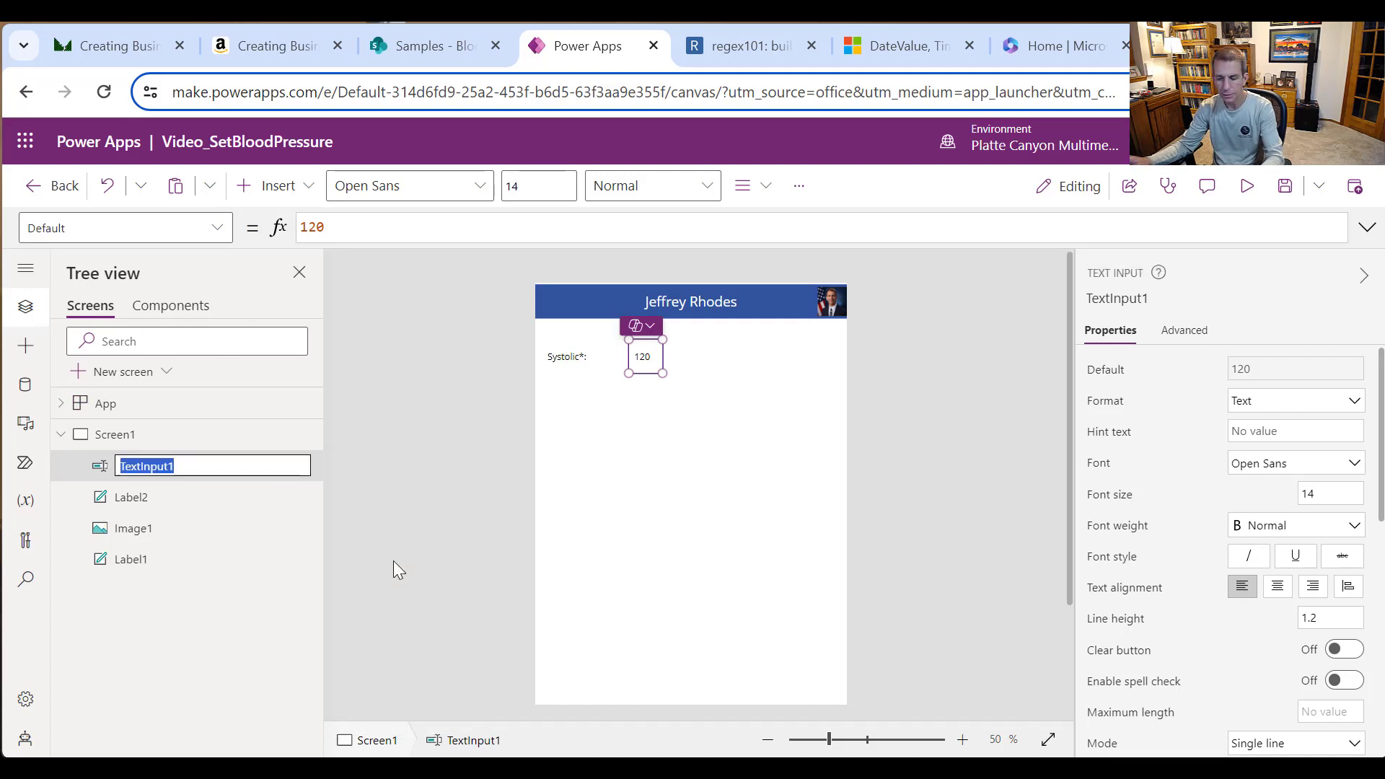
{"action": "type", "text": "Systoli"}
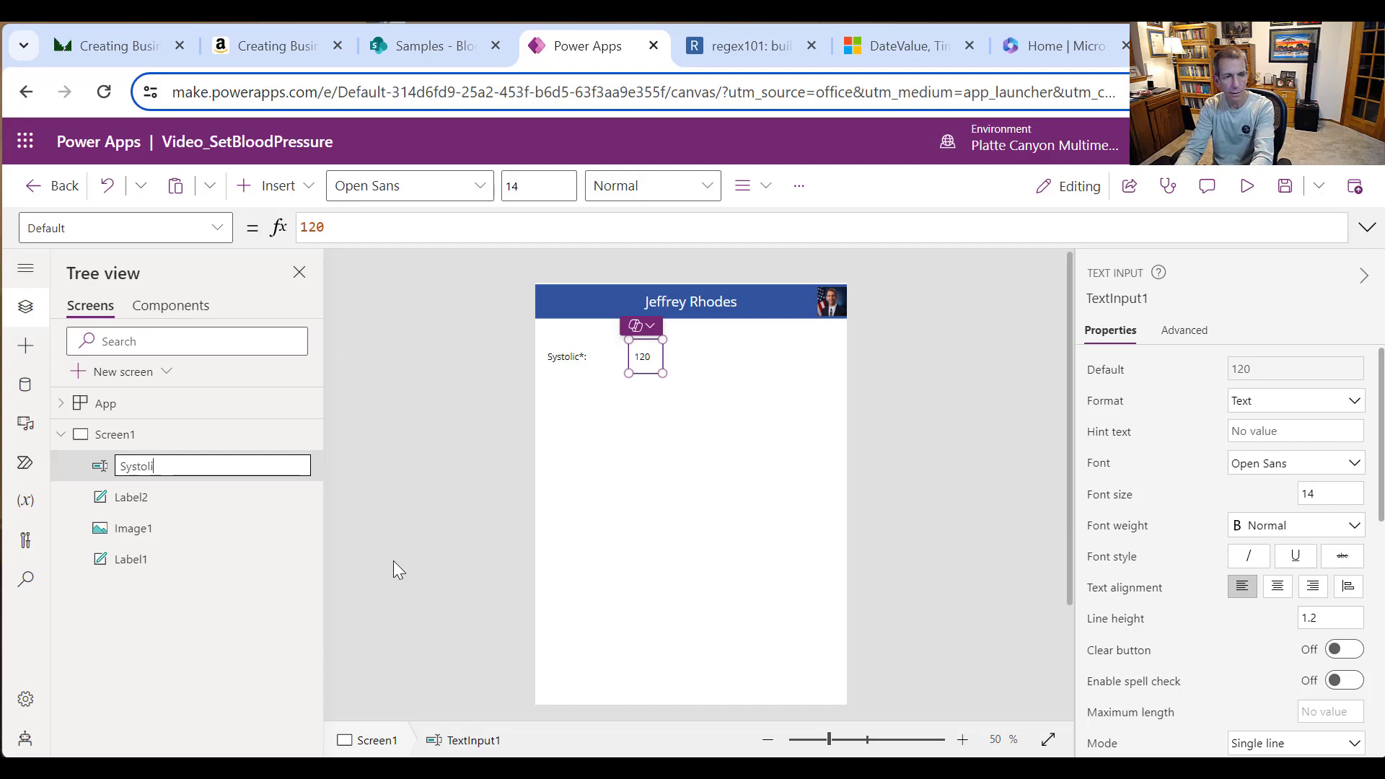
{"action": "type", "text": "cBox"}
{"action": "key", "text": "Return"}
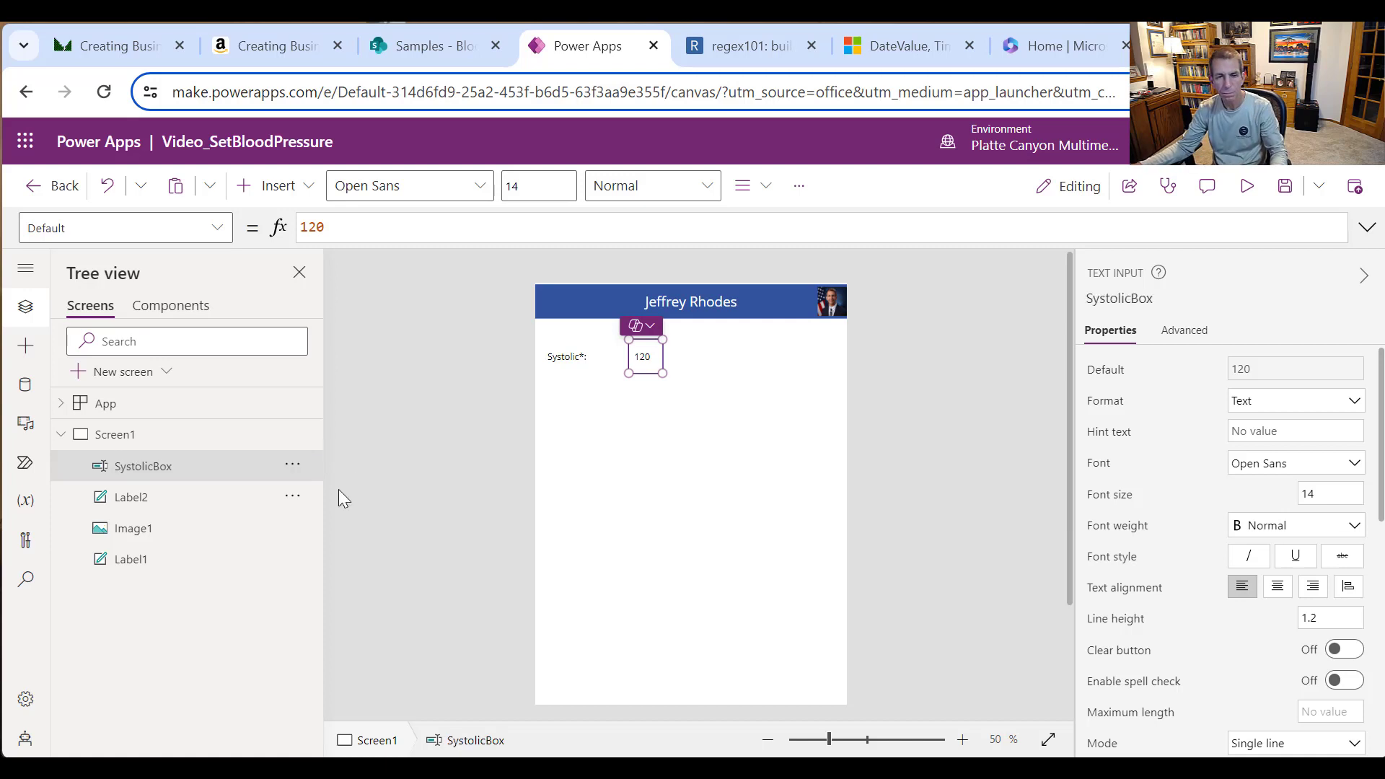
Step: Duplicate the Systolic label and its input box together and place the copies directly below the originals, at about Y 210
{"action": "left_click", "coordinate": [590, 329]}
{"action": "left_click", "coordinate": [574, 356]}
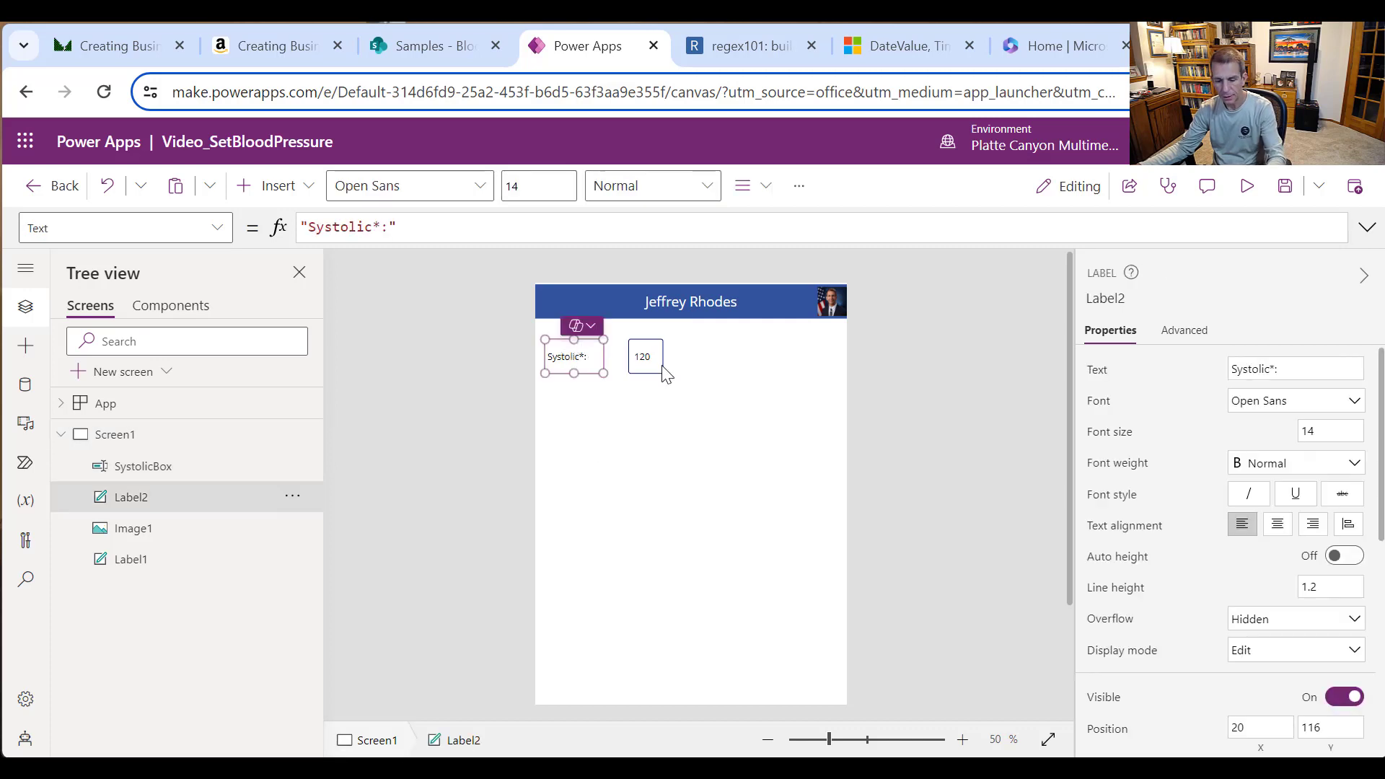
{"action": "left_click", "coordinate": [649, 370], "text": "shift"}
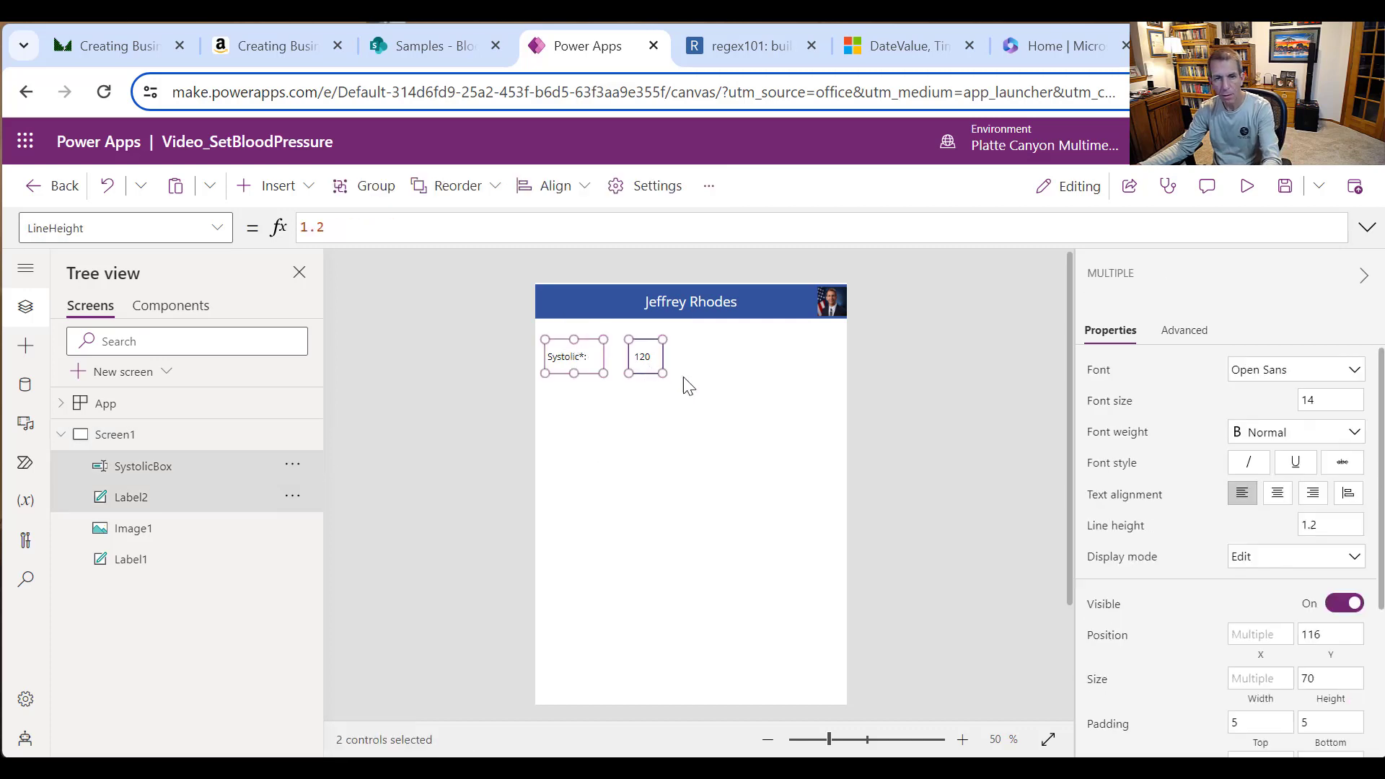
{"action": "key", "text": "ctrl+c"}
{"action": "key", "text": "ctrl+v"}
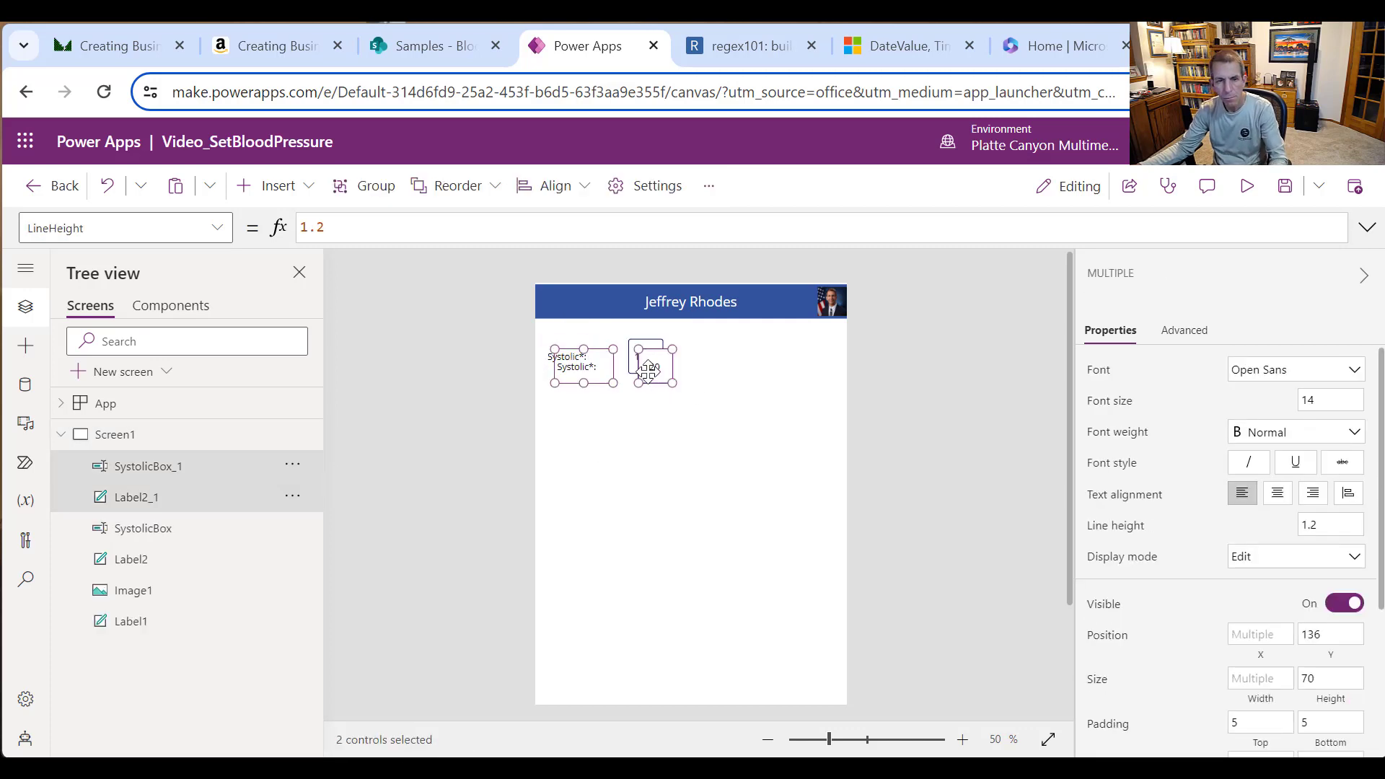
{"action": "left_click_drag", "start_coordinate": [653, 375], "coordinate": [638, 408]}
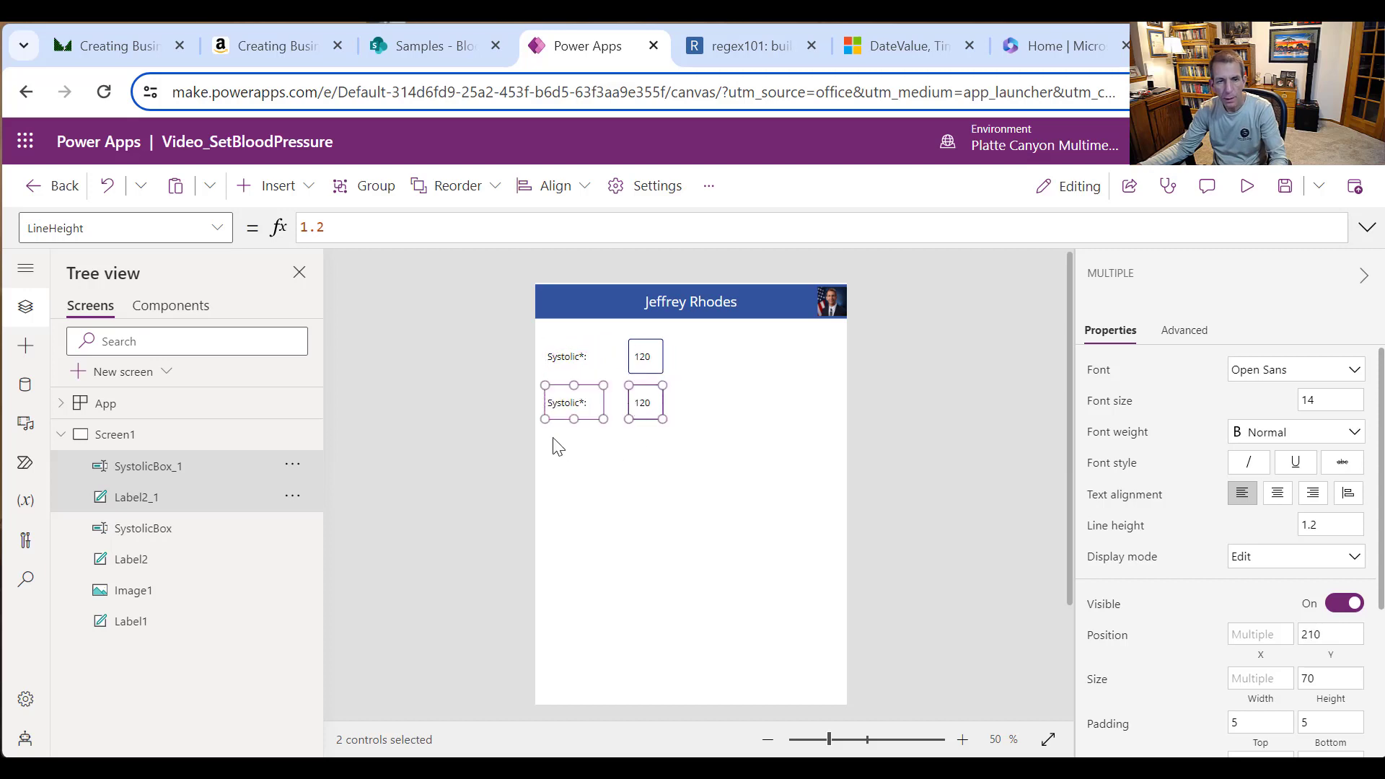
Step: Change the text of the duplicated label in the second row to "Diastolic*:"
{"action": "left_click", "coordinate": [584, 427]}
{"action": "left_click", "coordinate": [566, 402]}
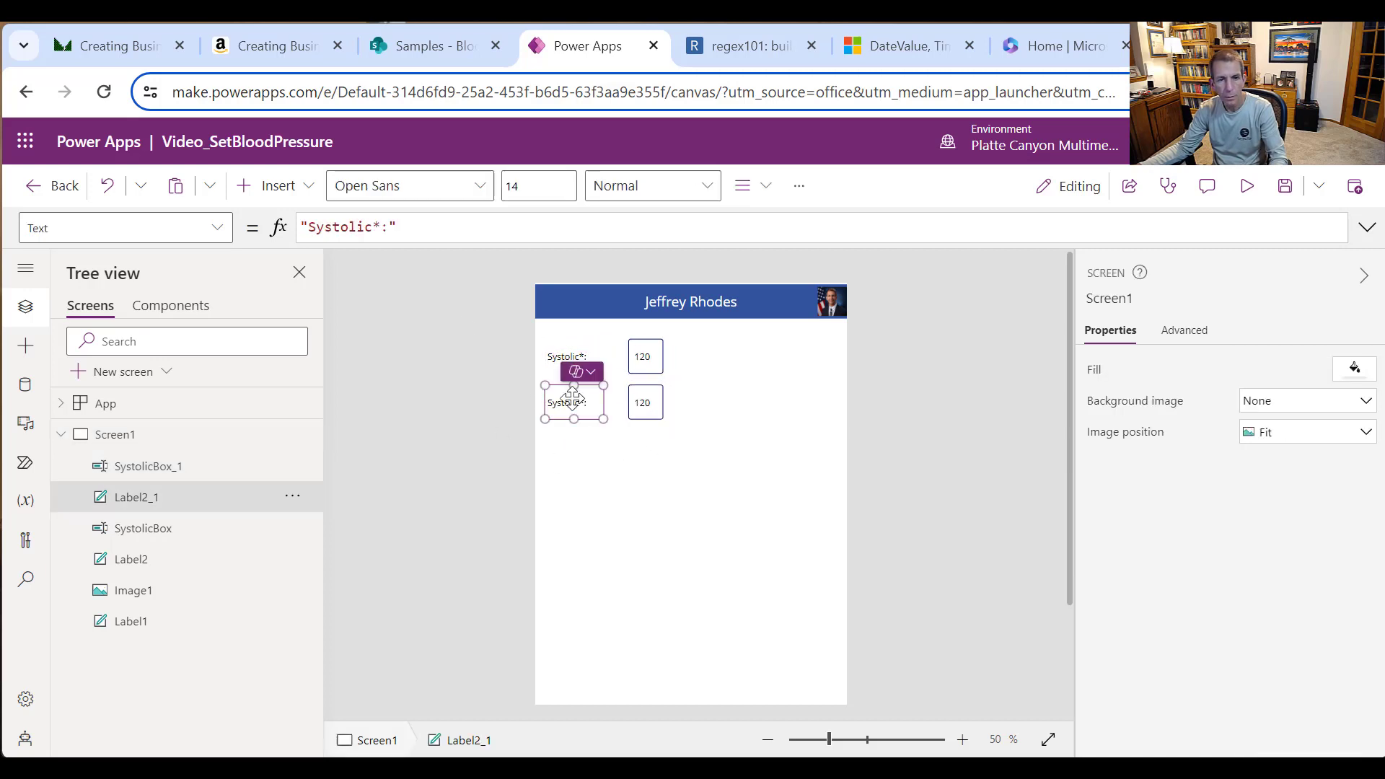
{"action": "left_click", "coordinate": [567, 403]}
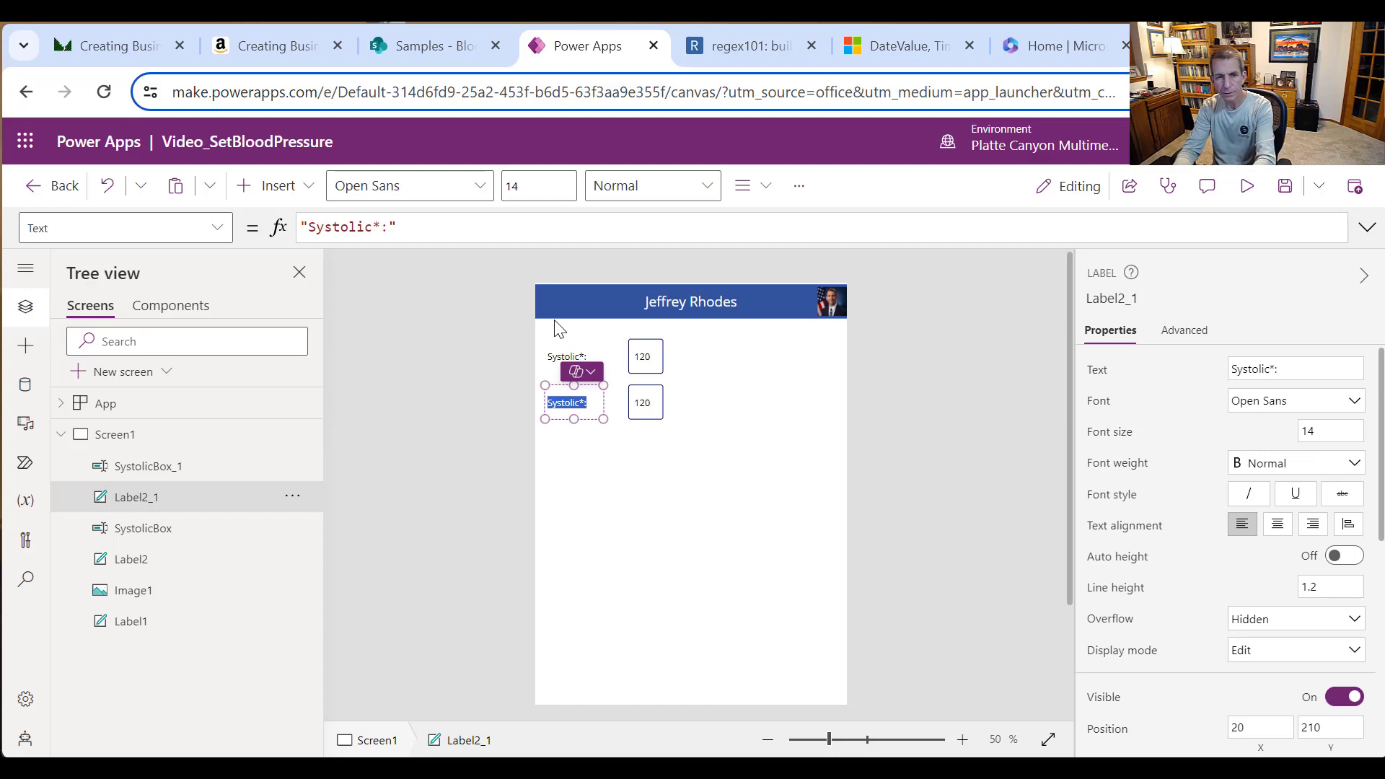
{"action": "type", "text": "Diasto"}
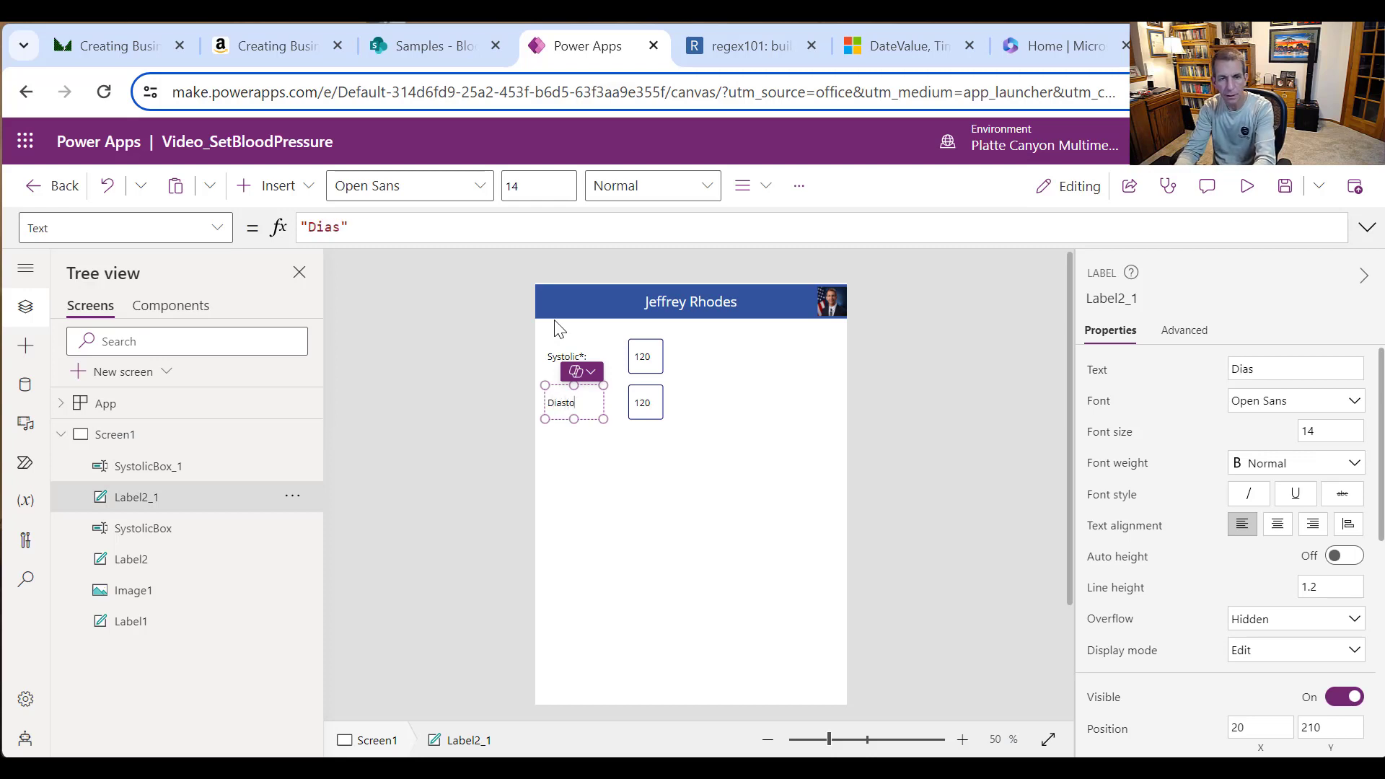
{"action": "type", "text": "lic*:"}
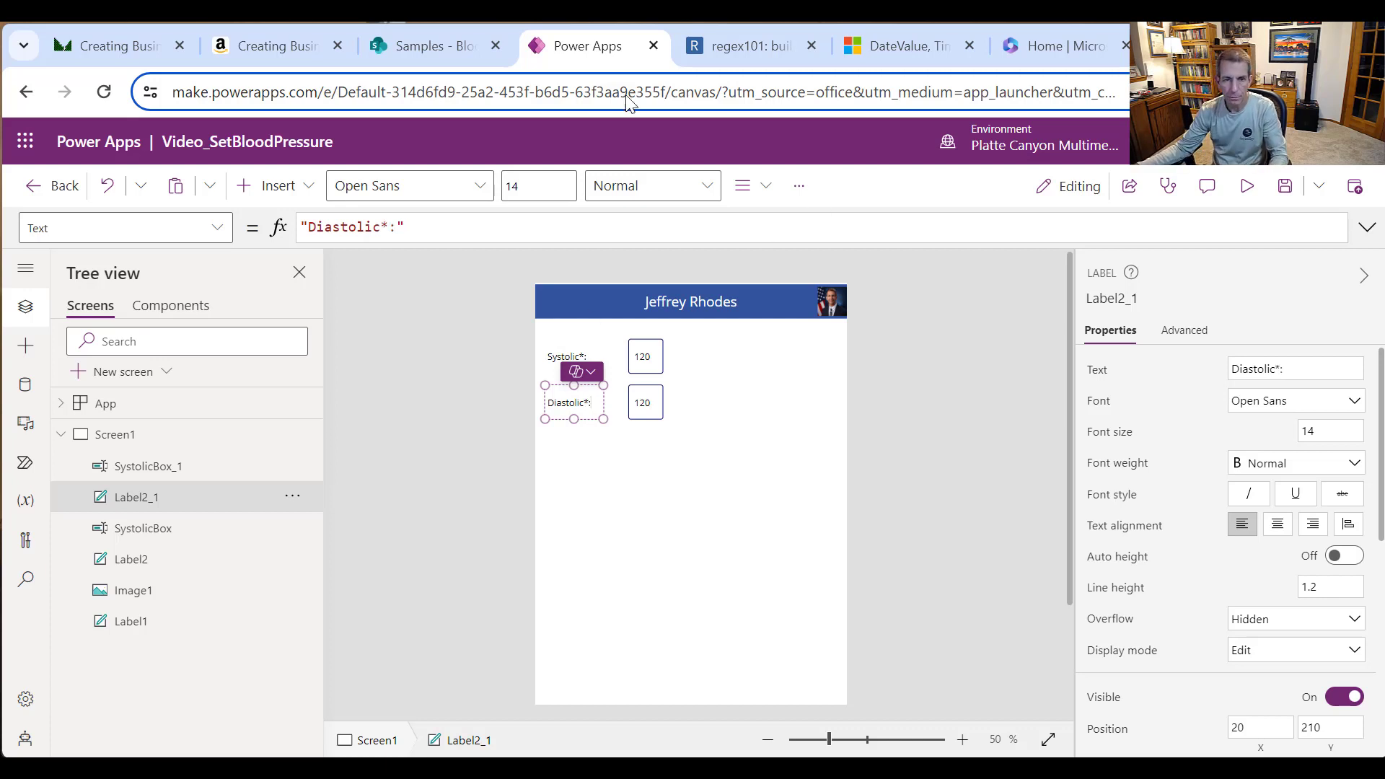
Step: Rename the input box beside the Diastolic label as DiastolicBox
{"action": "left_click", "coordinate": [650, 404]}
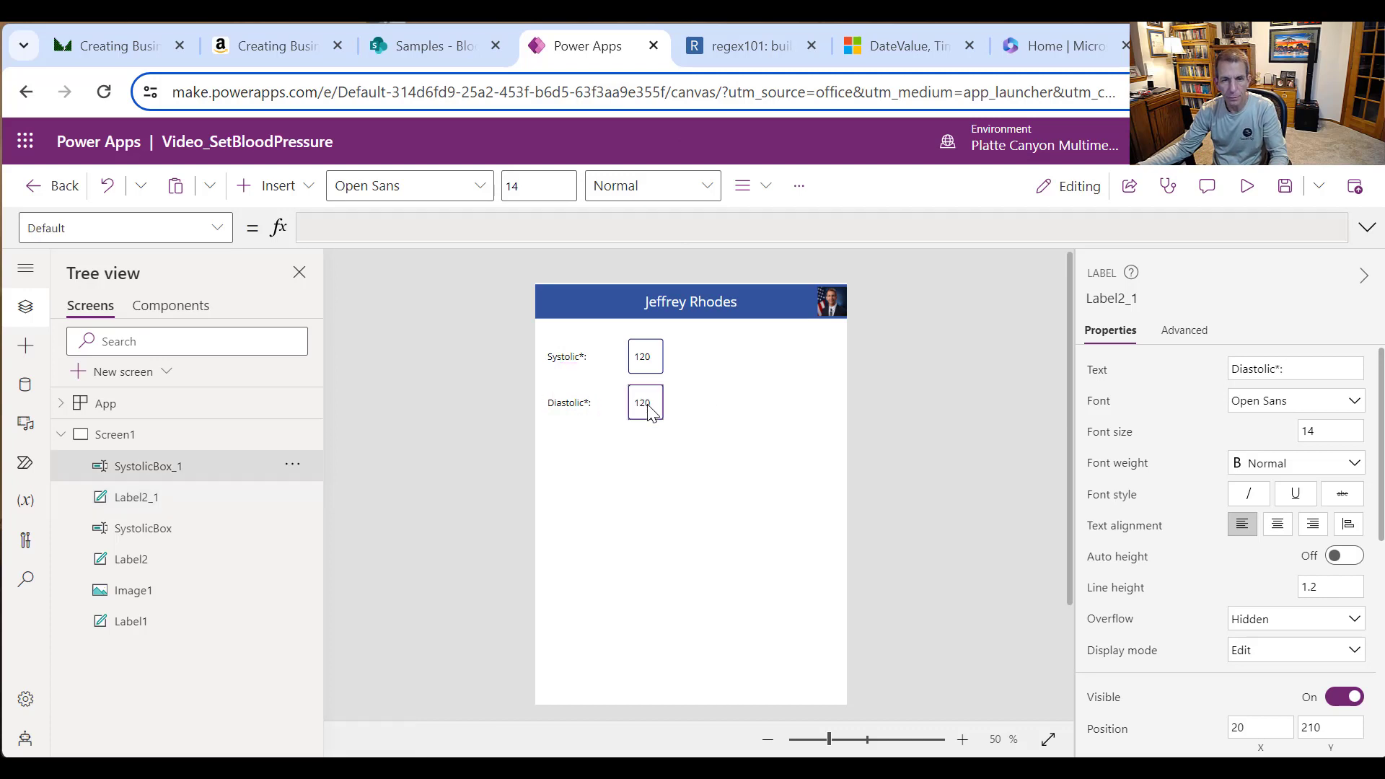
{"action": "left_click", "coordinate": [290, 468]}
{"action": "left_click", "coordinate": [376, 591]}
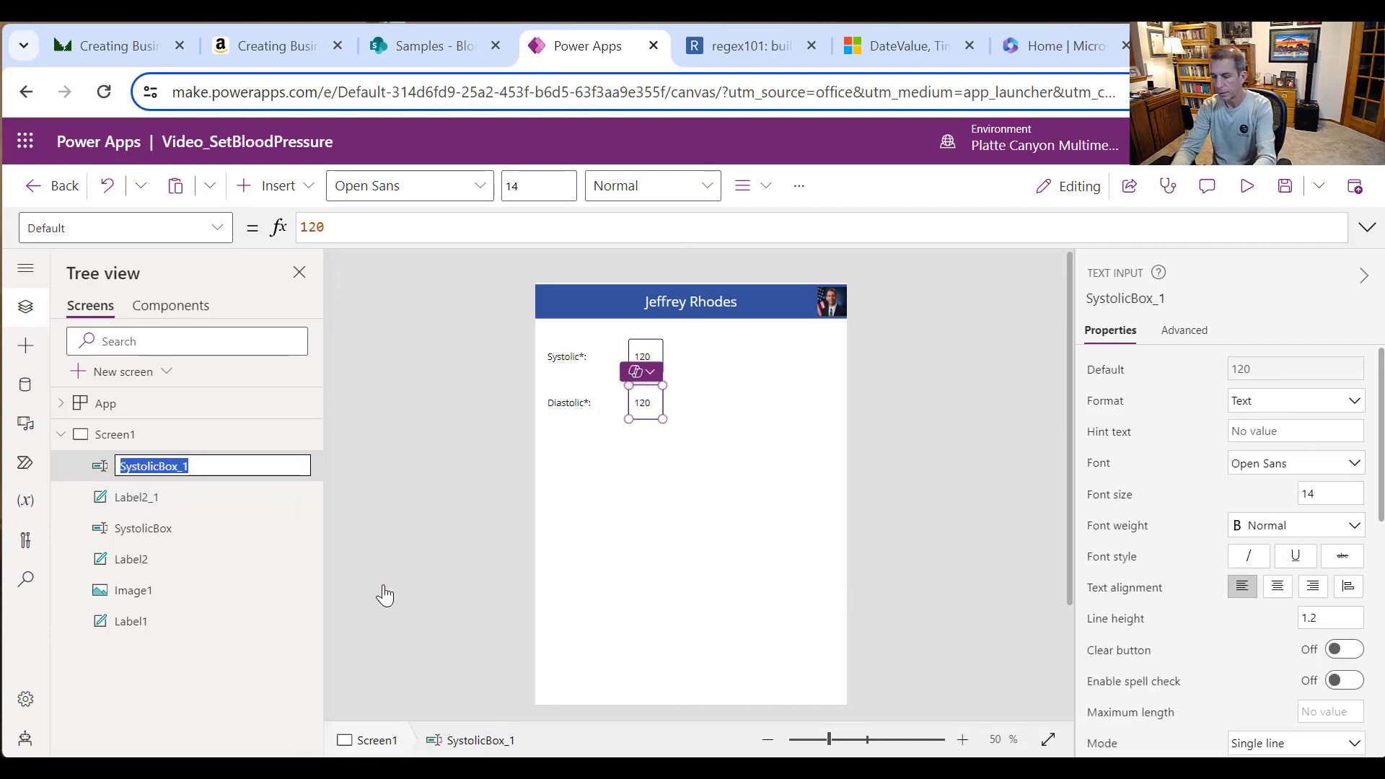
{"action": "type", "text": "Dia"}
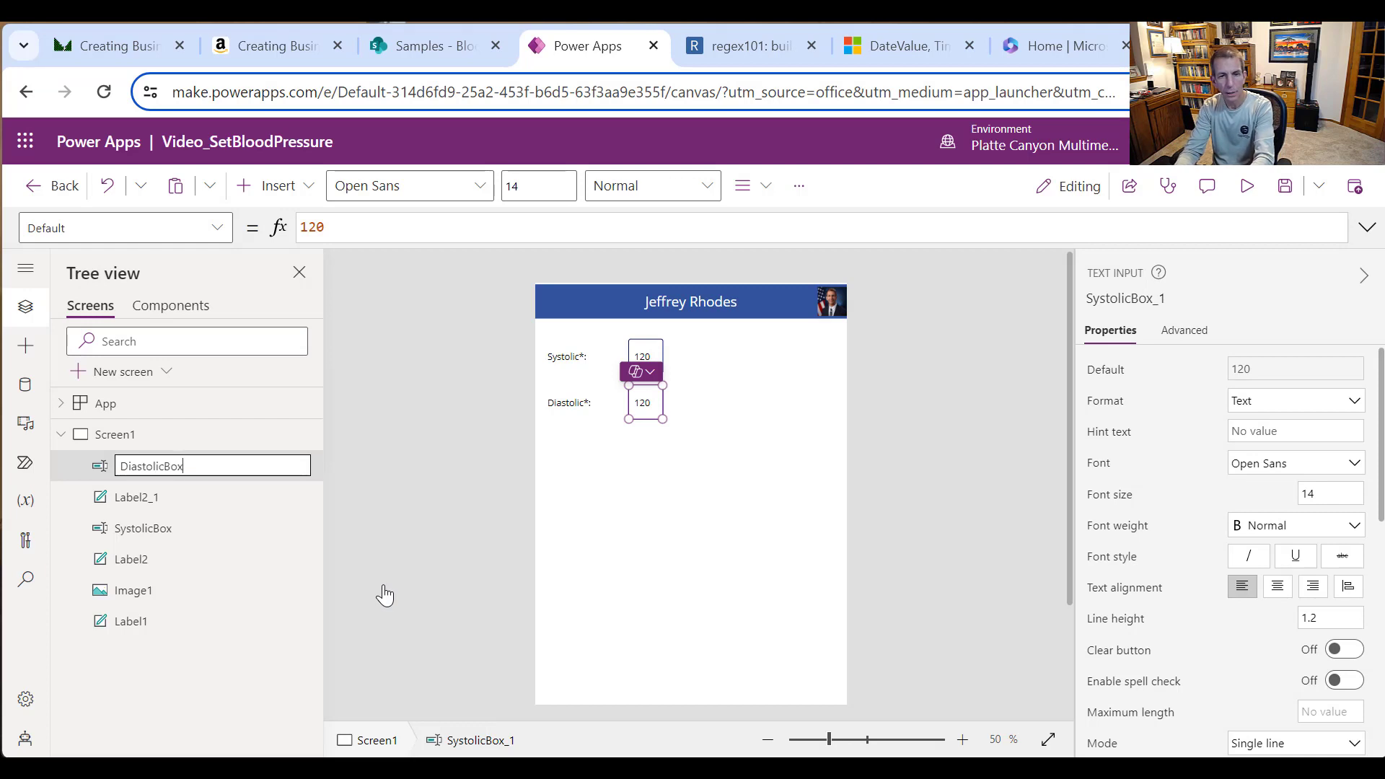
{"action": "type", "text": "stolicBox"}
{"action": "key", "text": "Return"}
Step: Set the Default property of DiastolicBox to 80
{"action": "double_click", "coordinate": [302, 227]}
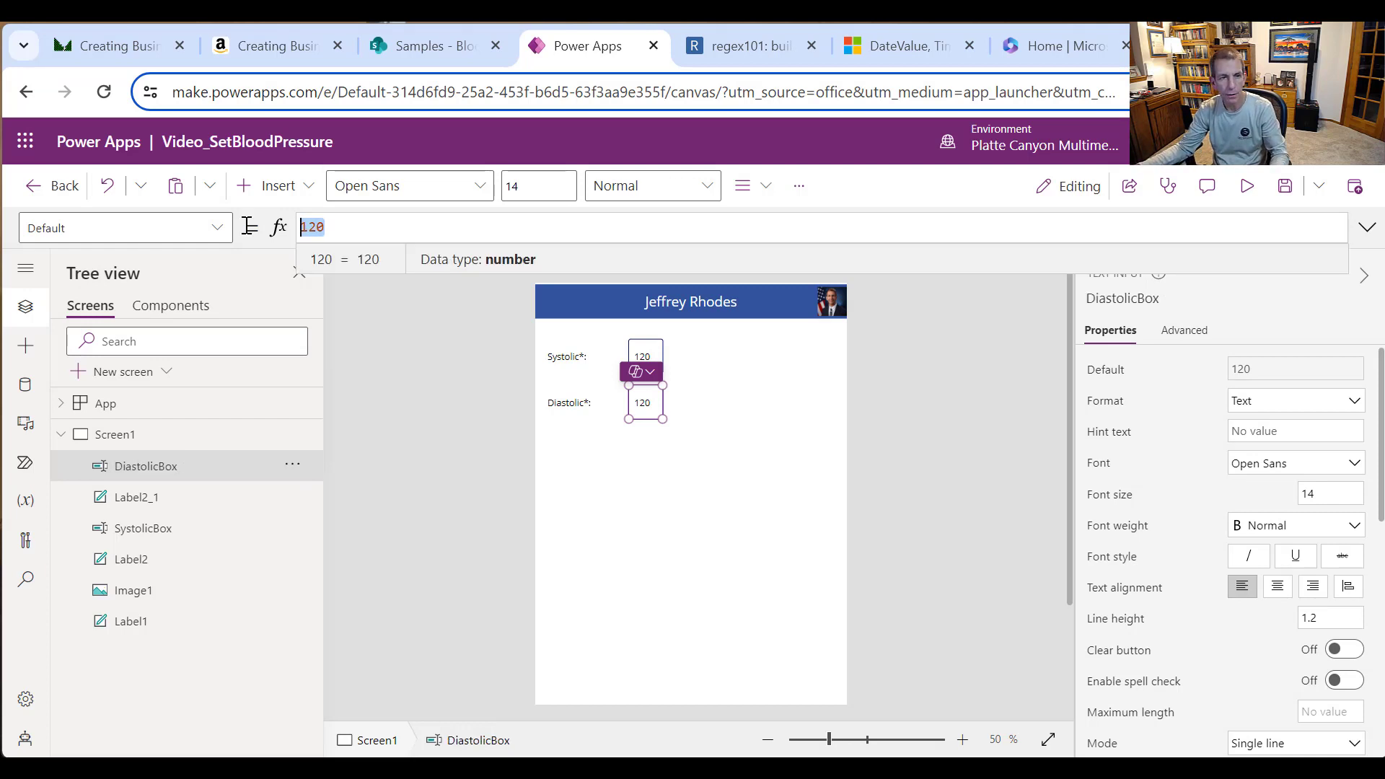
{"action": "type", "text": "80"}
{"action": "key", "text": "Return"}
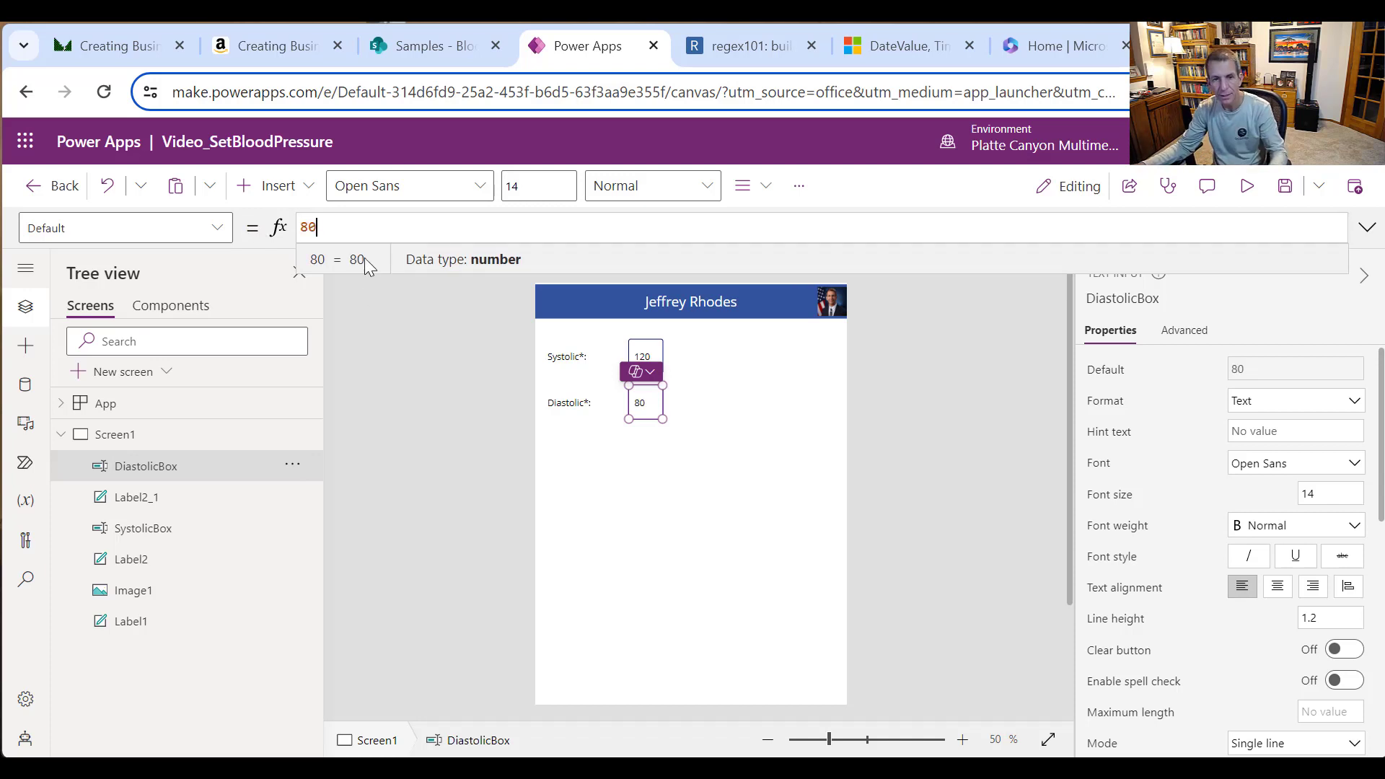
{"action": "left_click", "coordinate": [649, 468]}
Step: Set the format of both SystolicBox and DiastolicBox to Number
{"action": "left_click", "coordinate": [644, 357]}
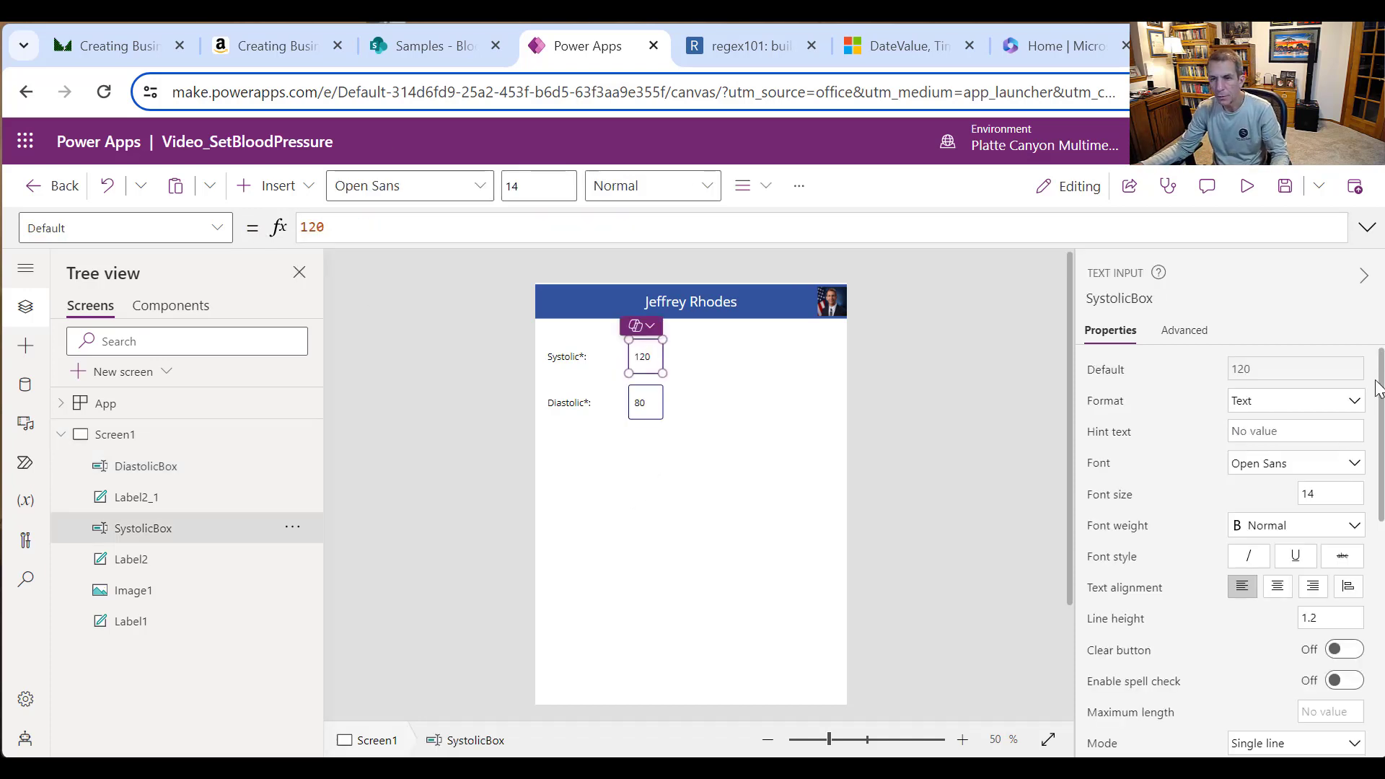
{"action": "left_click", "coordinate": [1353, 401]}
{"action": "left_click", "coordinate": [1308, 431]}
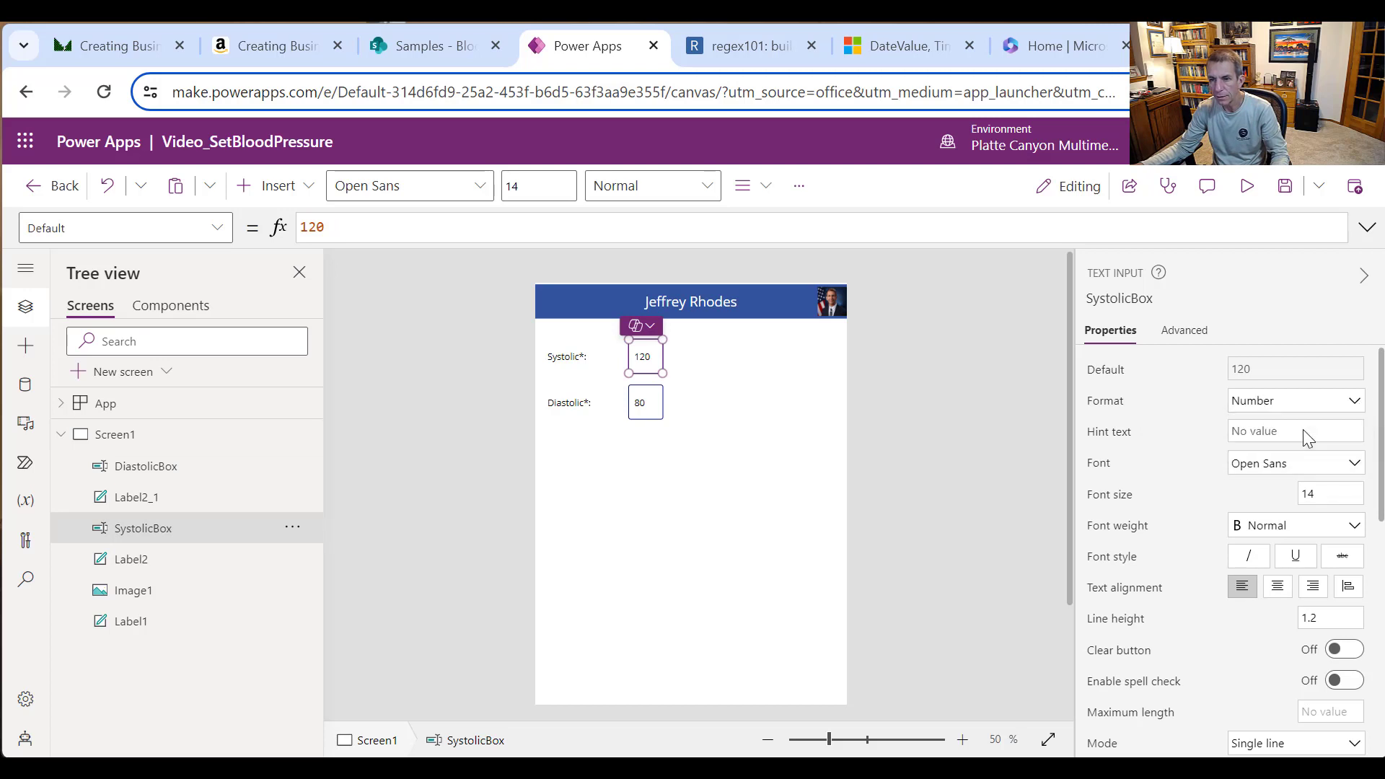
{"action": "left_click", "coordinate": [654, 405]}
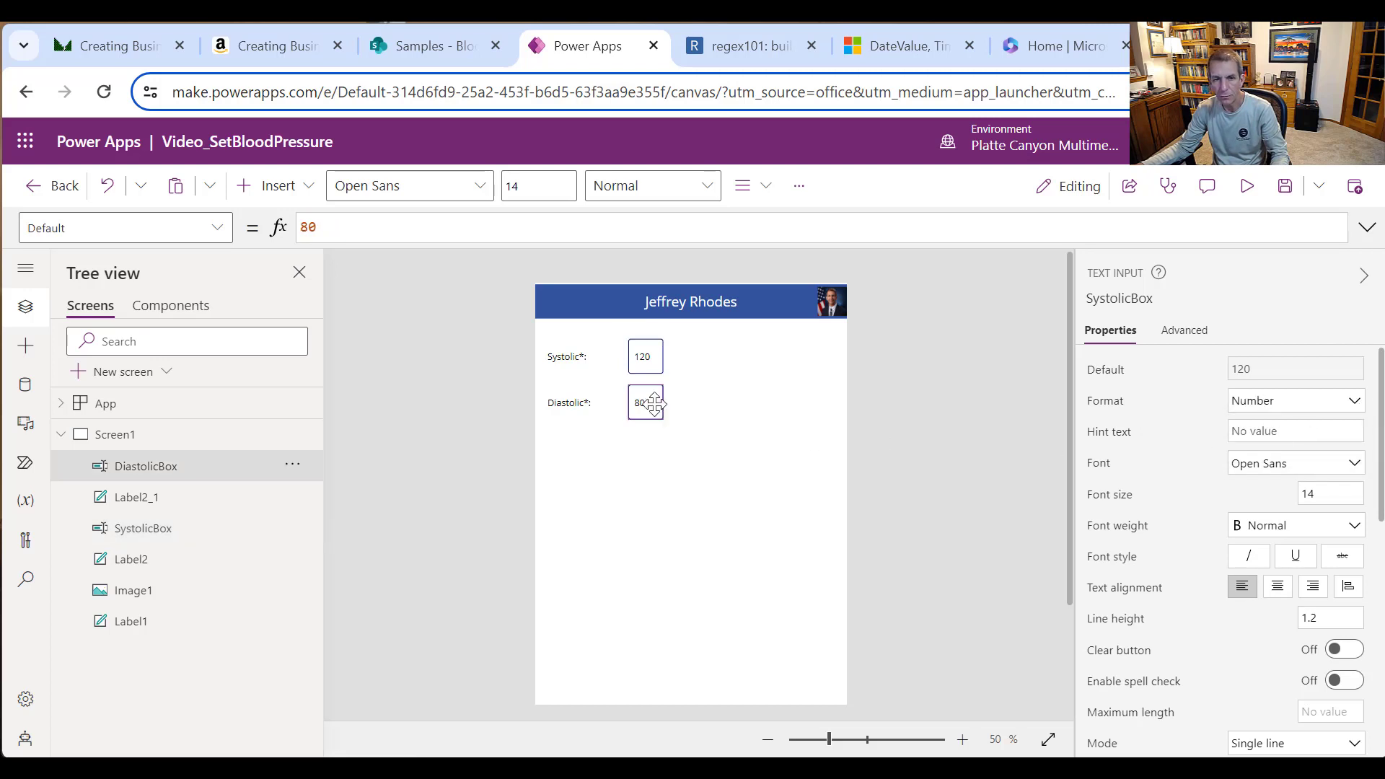
{"action": "left_click", "coordinate": [1356, 401]}
{"action": "left_click", "coordinate": [1334, 425]}
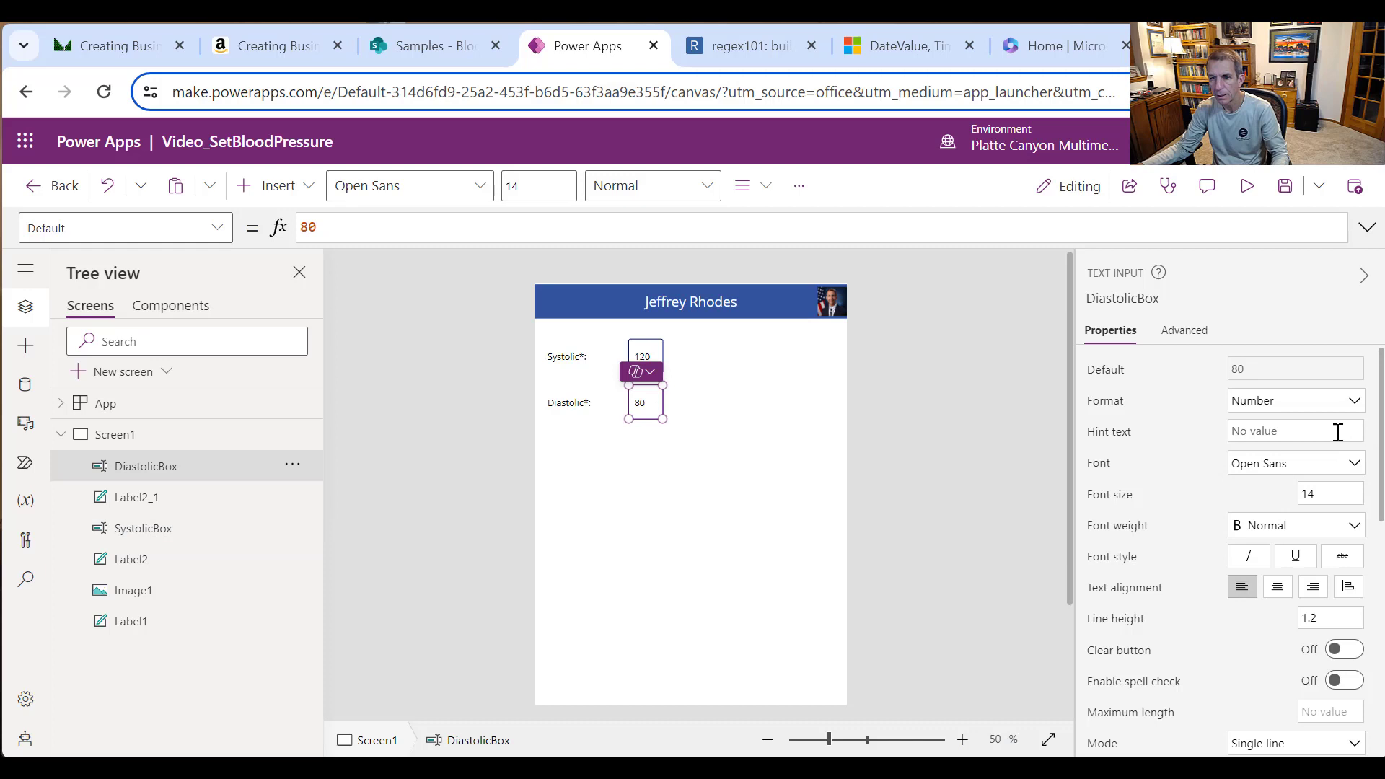
{"action": "left_click", "coordinate": [657, 535]}
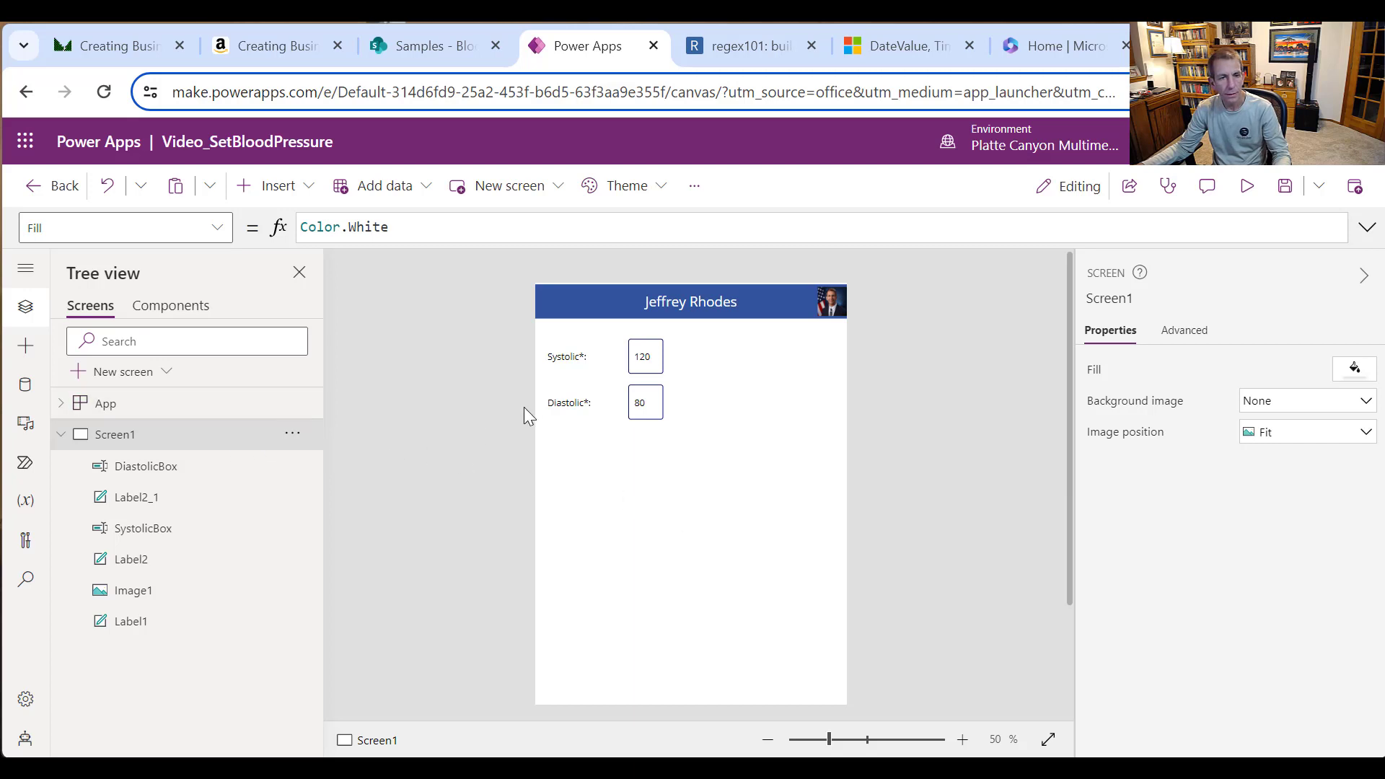
Step: Duplicate the Diastolic label and place the copy below it, at about X 20, Y 328
{"action": "left_click", "coordinate": [573, 405]}
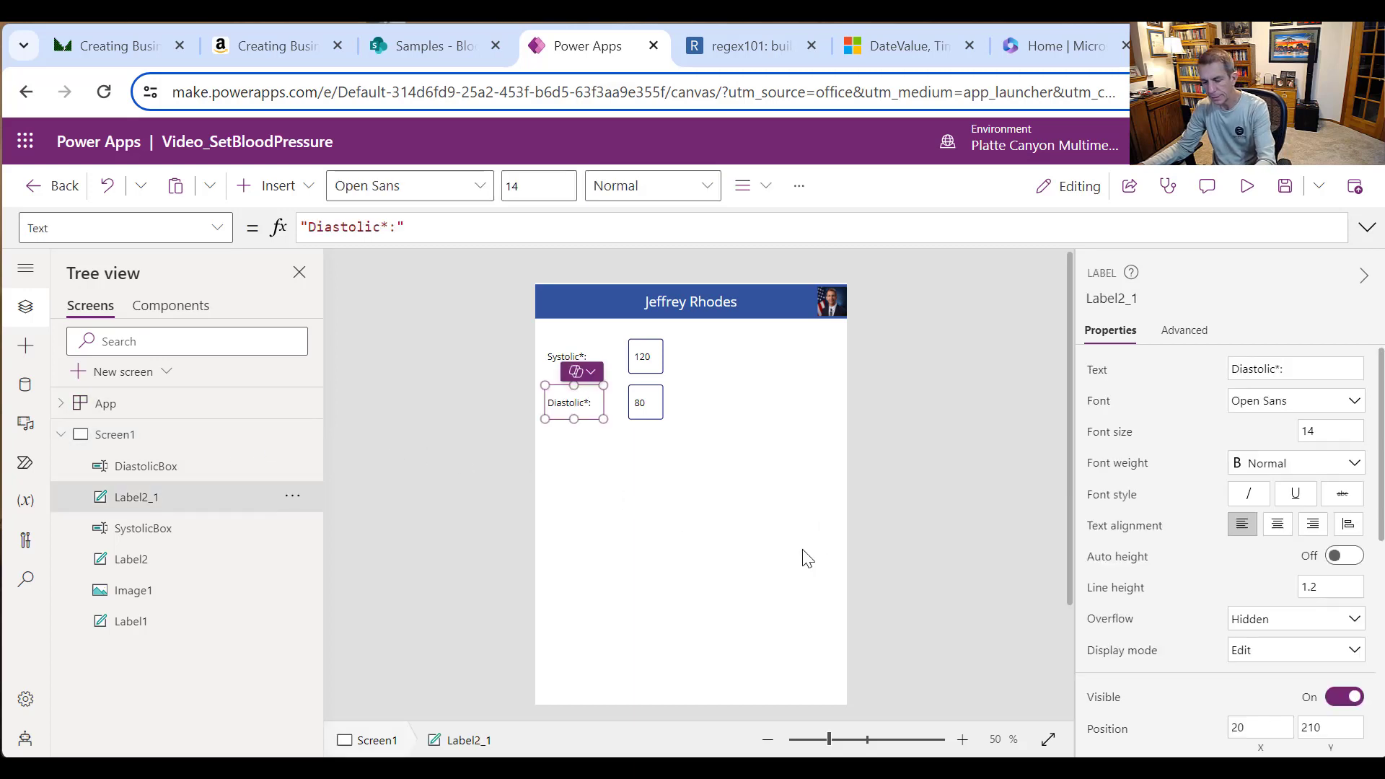
{"action": "key", "text": "ctrl+c"}
{"action": "key", "text": "ctrl+v"}
{"action": "left_click_drag", "start_coordinate": [577, 408], "coordinate": [575, 464]}
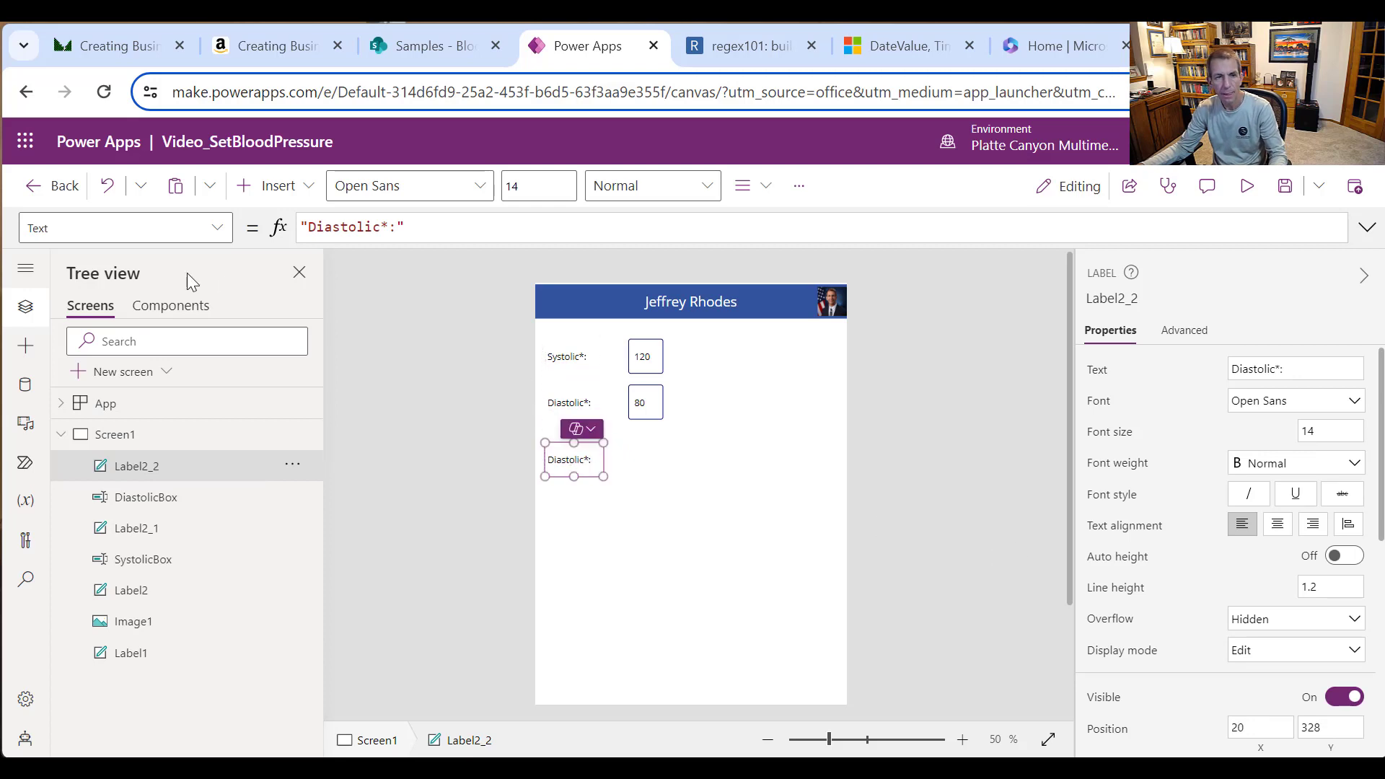
Step: Change the text of the new third-row label to "Blood Pressure Date*:"
{"action": "double_click", "coordinate": [338, 226]}
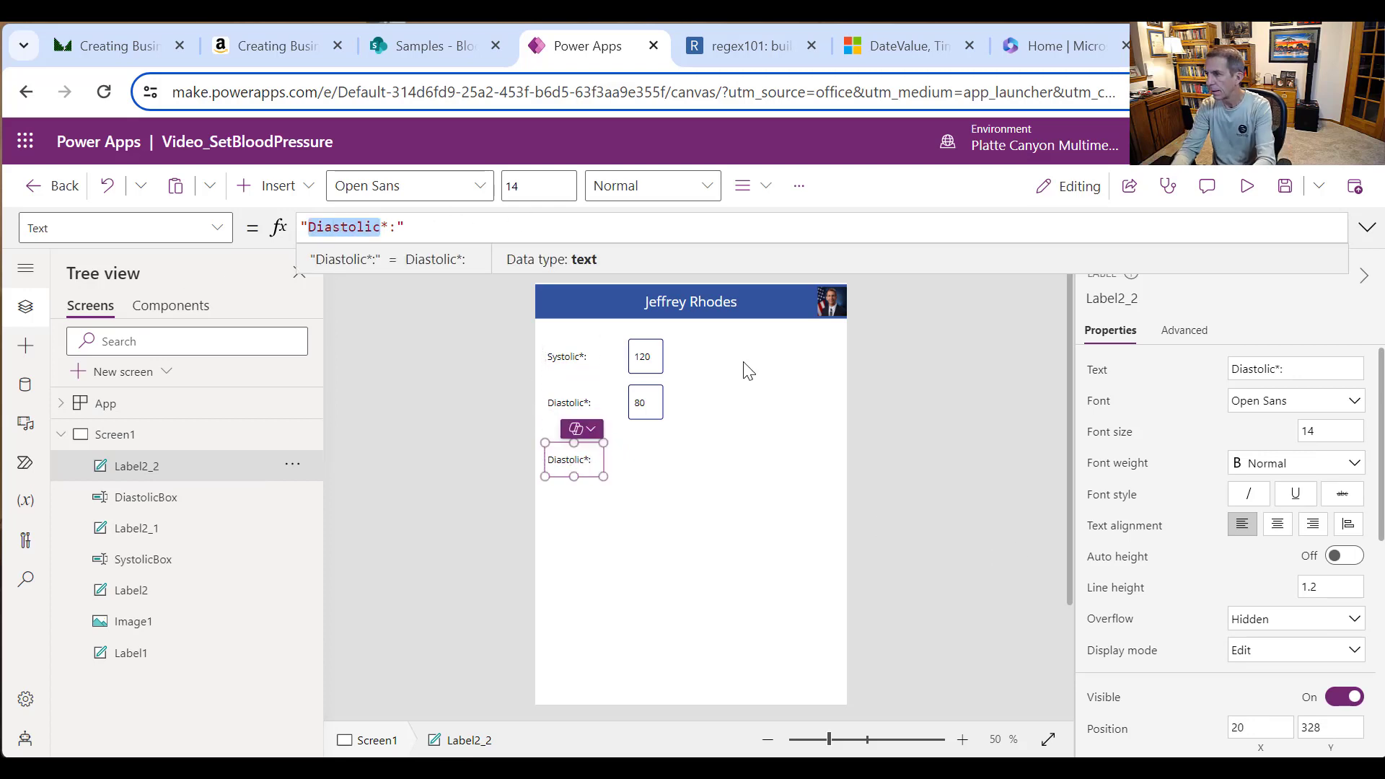
{"action": "type", "text": "Blook"}
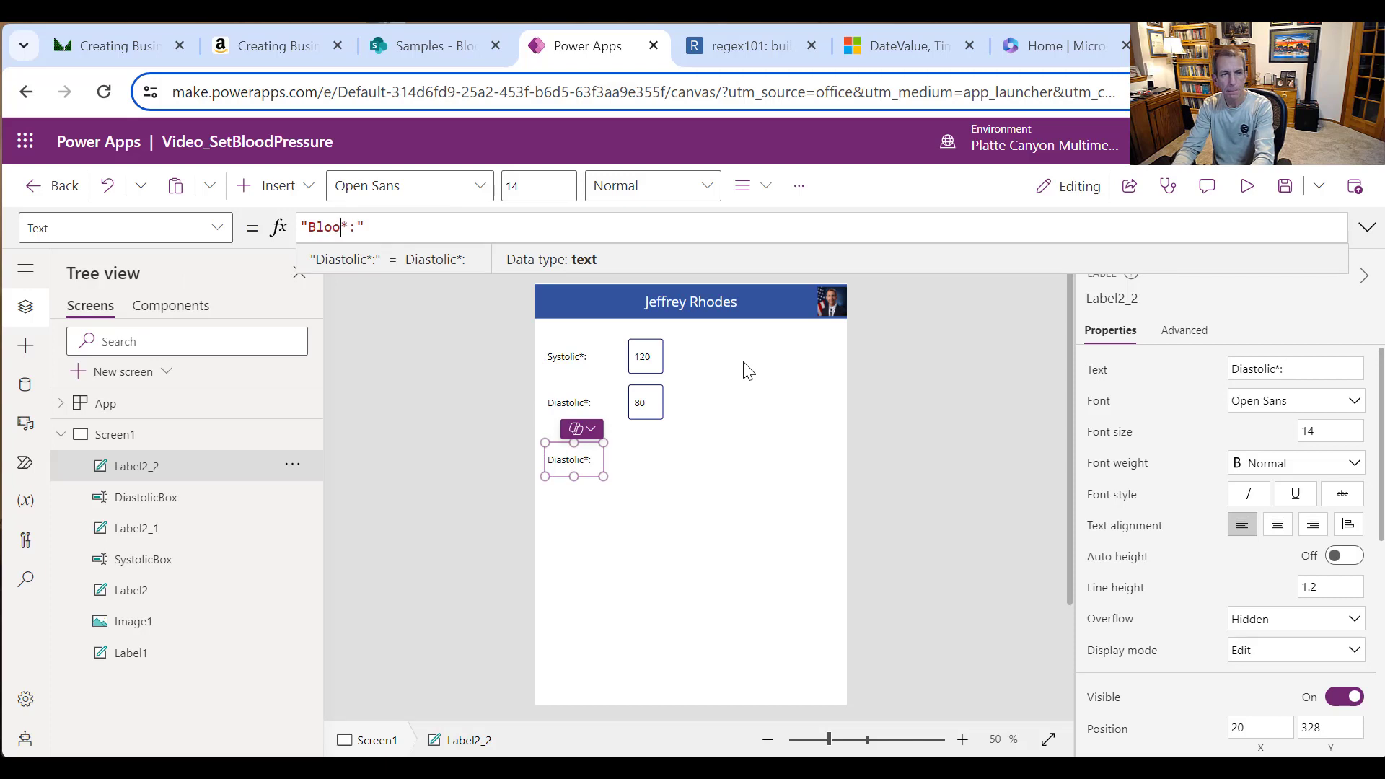
{"action": "key", "text": "BackSpace"}
{"action": "type", "text": "d Pressure"}
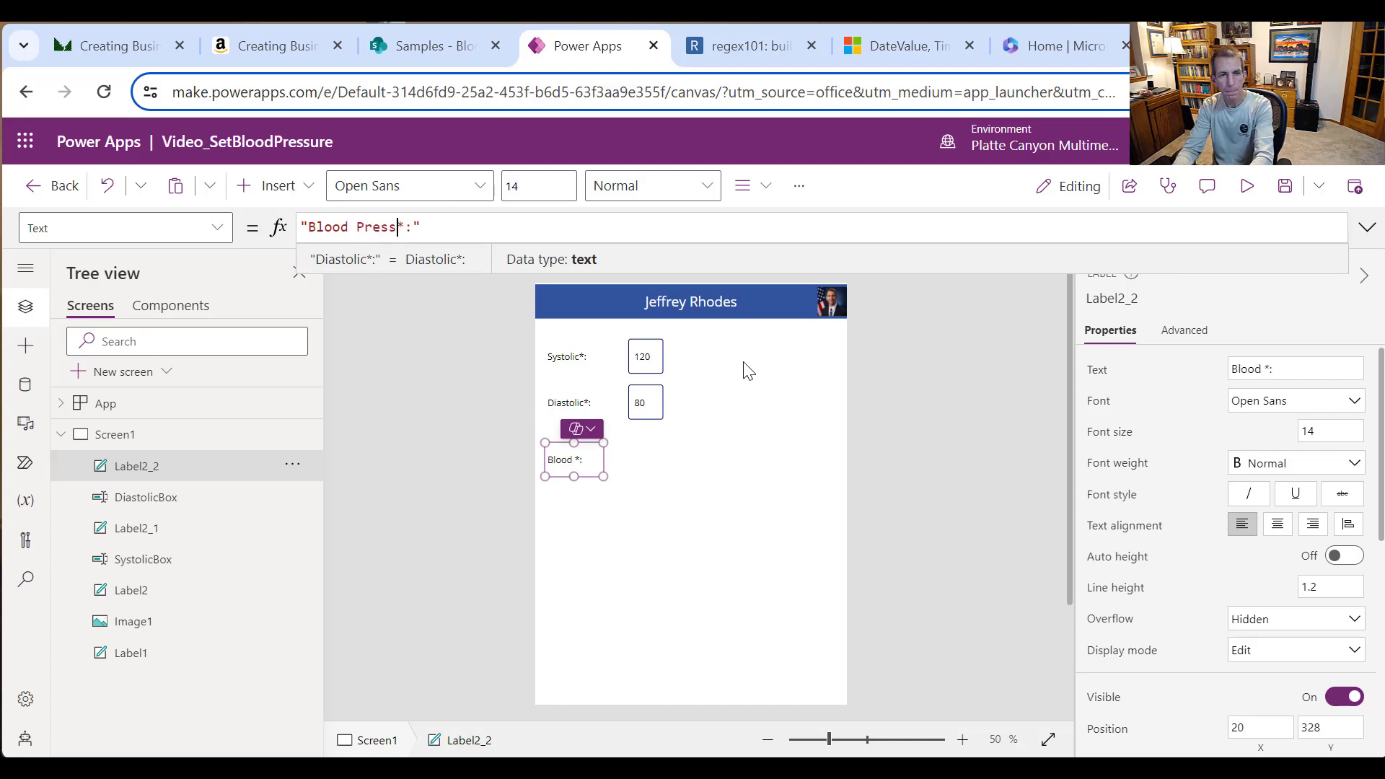
{"action": "type", "text": " Date"}
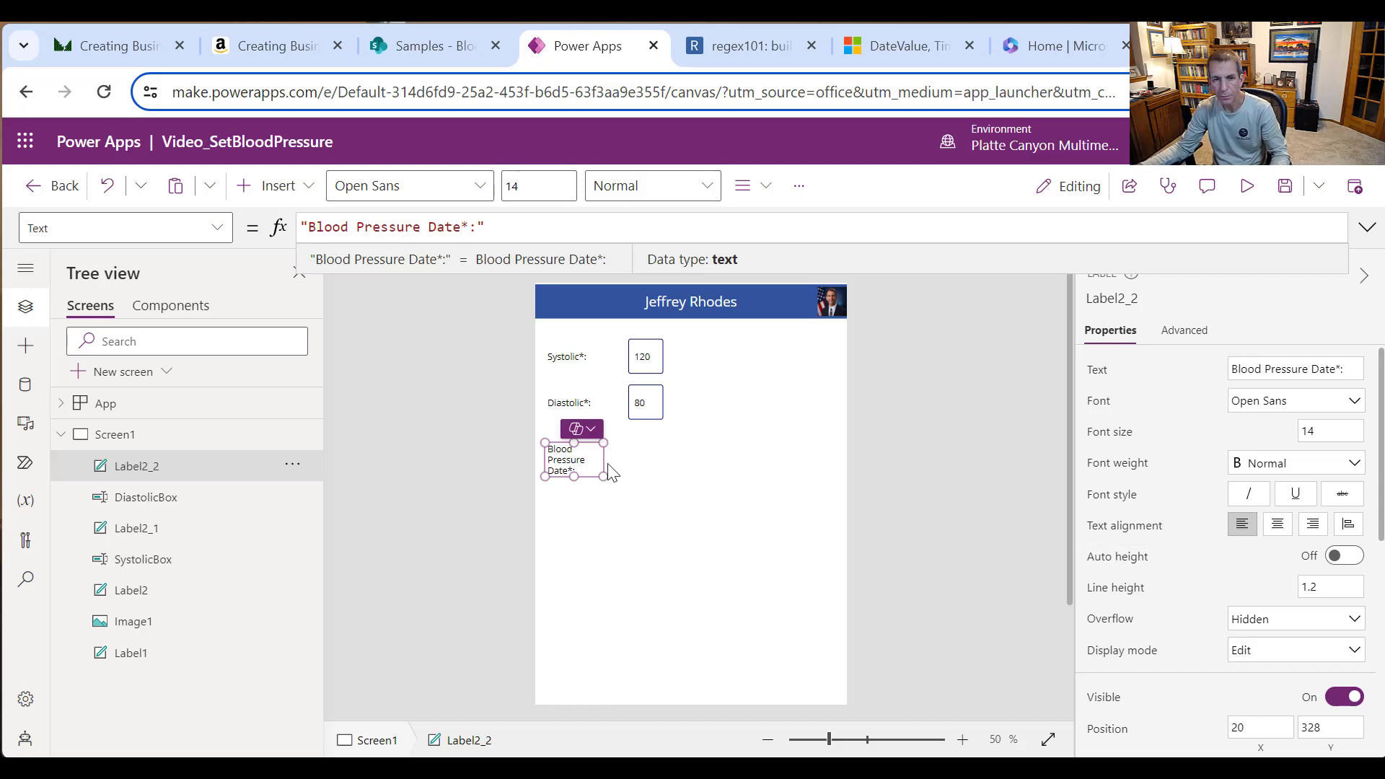
Step: Widen the Blood Pressure Date label, trying a width of 200 and settling on 240
{"action": "scroll", "coordinate": [1291, 595], "scroll_direction": "down", "scroll_amount": 5}
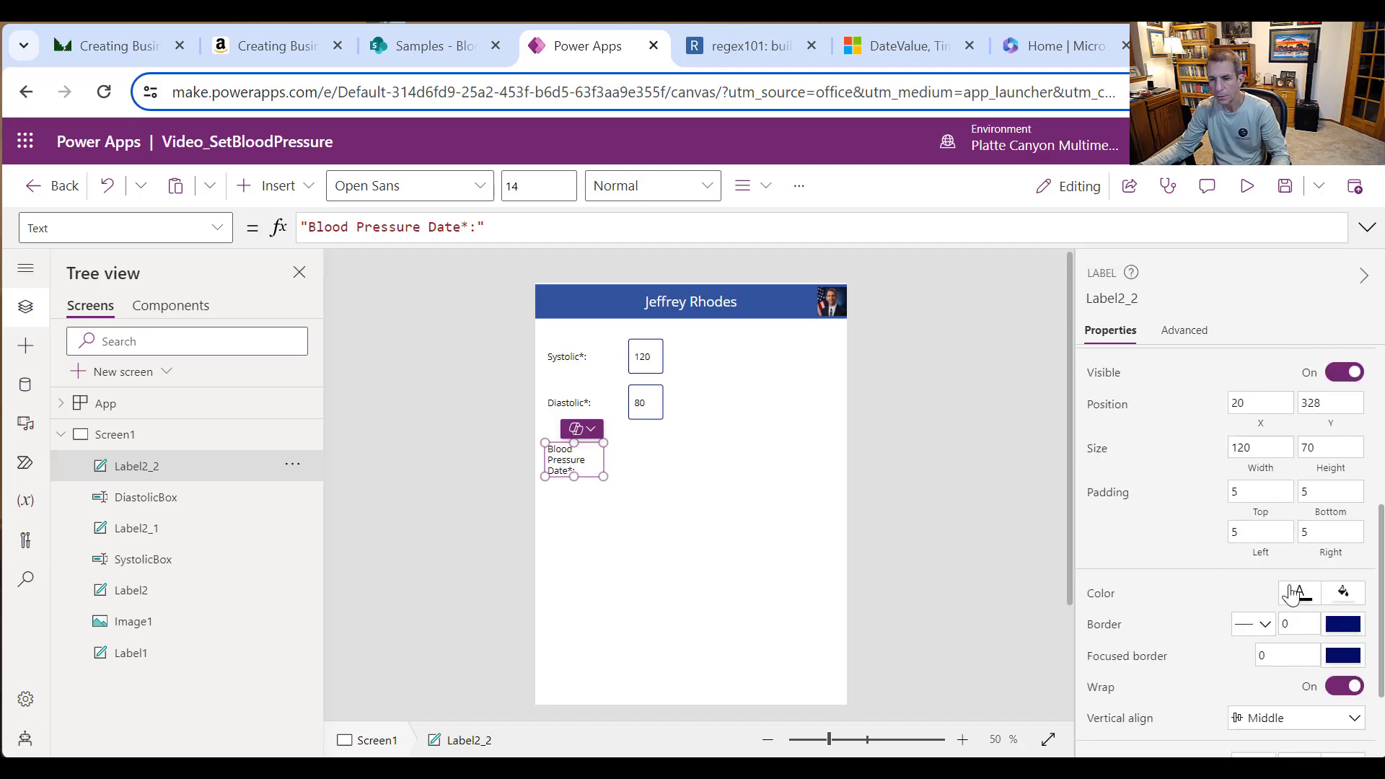
{"action": "scroll", "coordinate": [1277, 628], "scroll_direction": "down", "scroll_amount": 3}
{"action": "scroll", "coordinate": [1283, 631], "scroll_direction": "up", "scroll_amount": 8}
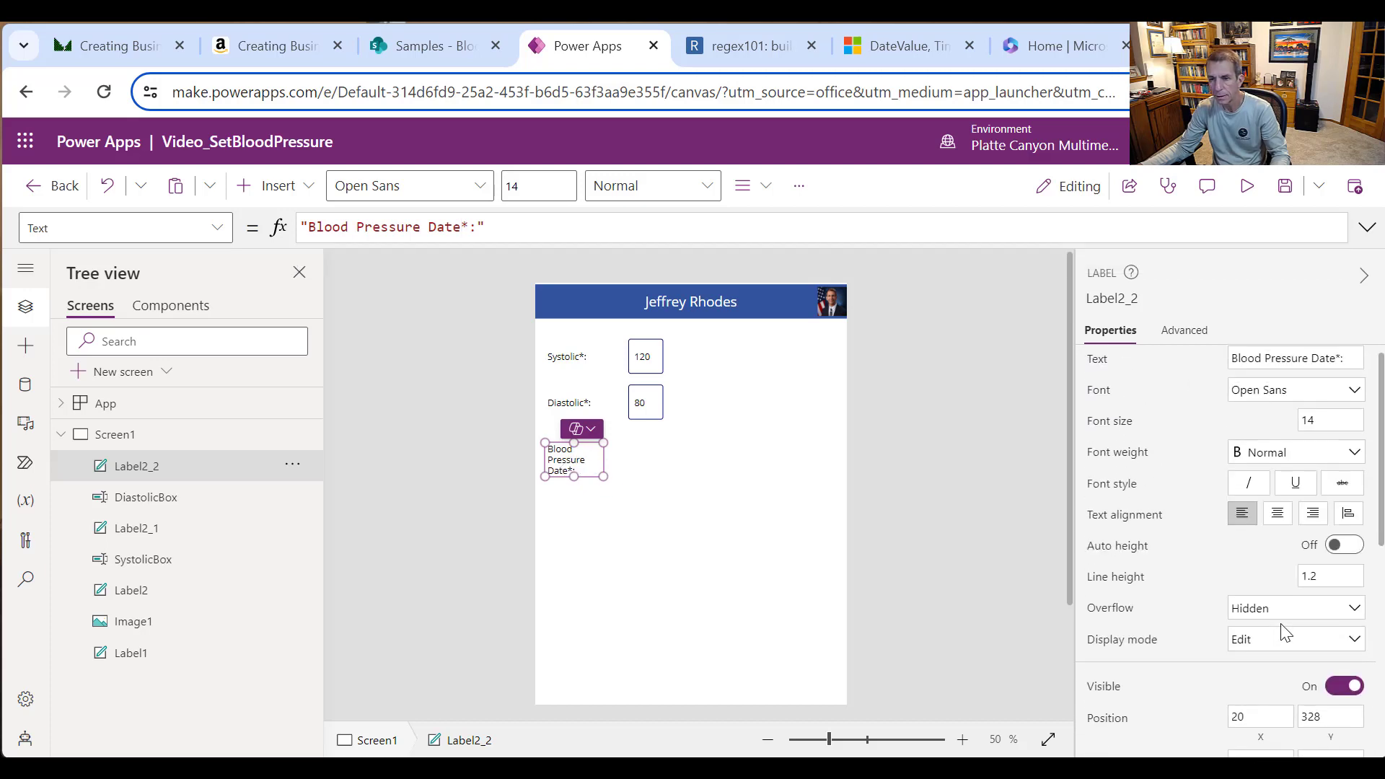
{"action": "scroll", "coordinate": [1286, 632], "scroll_direction": "down", "scroll_amount": 3}
{"action": "double_click", "coordinate": [1273, 653]}
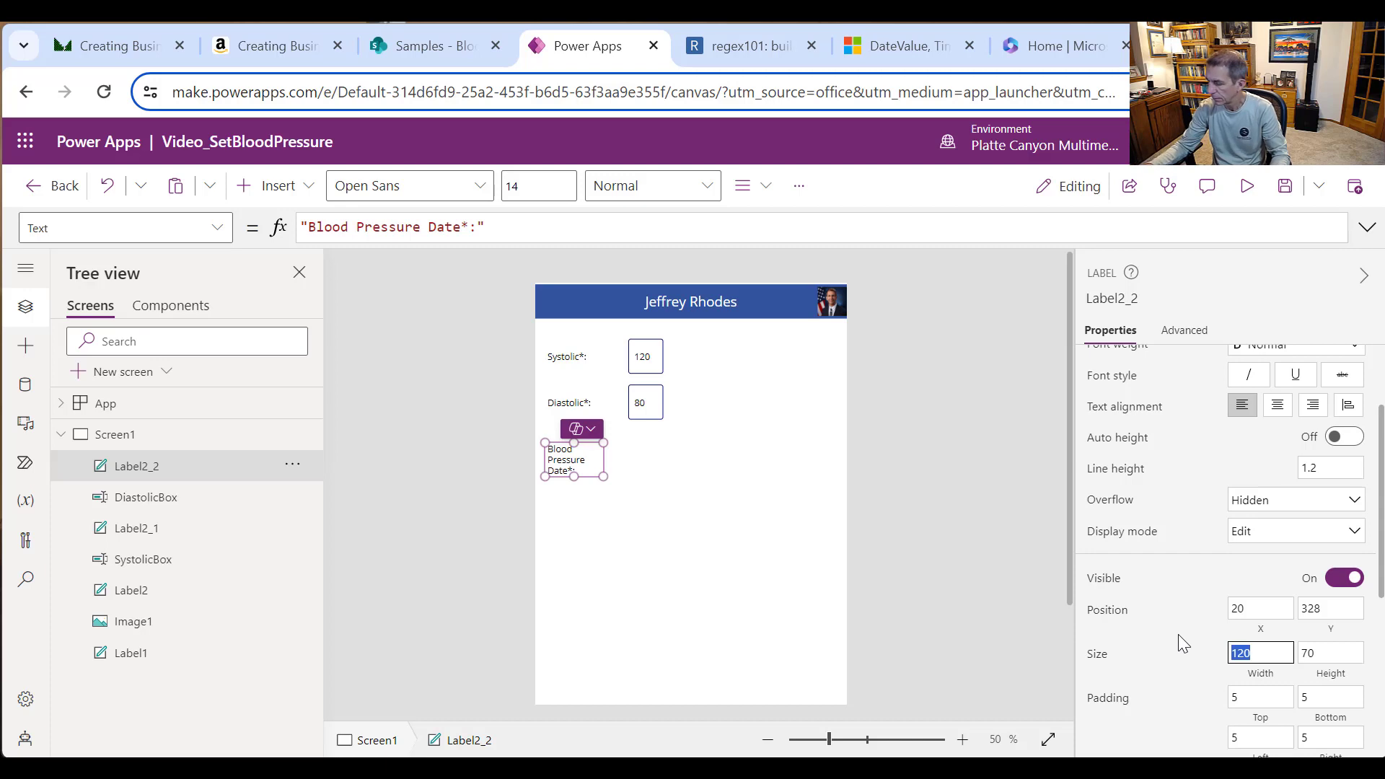
{"action": "type", "text": "200"}
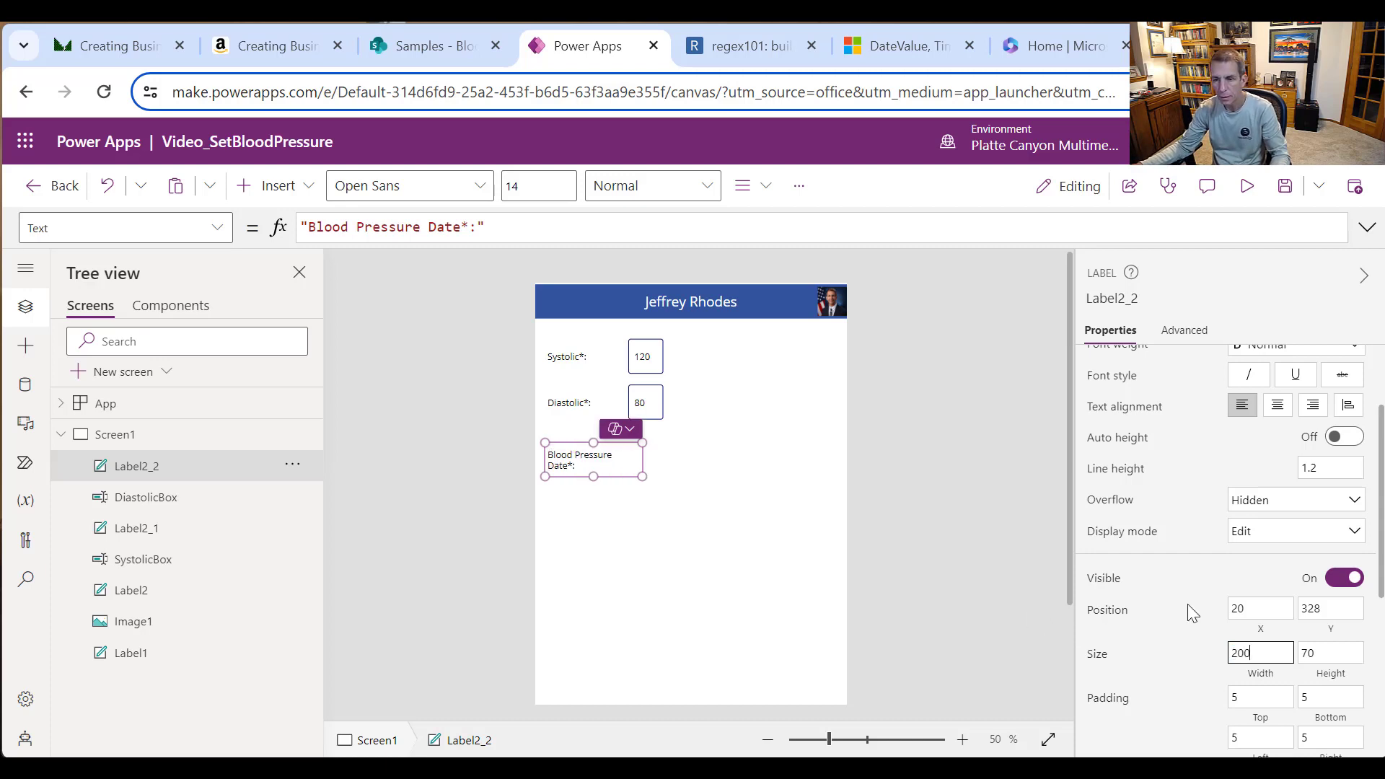
{"action": "double_click", "coordinate": [1271, 649]}
{"action": "type", "text": "24"}
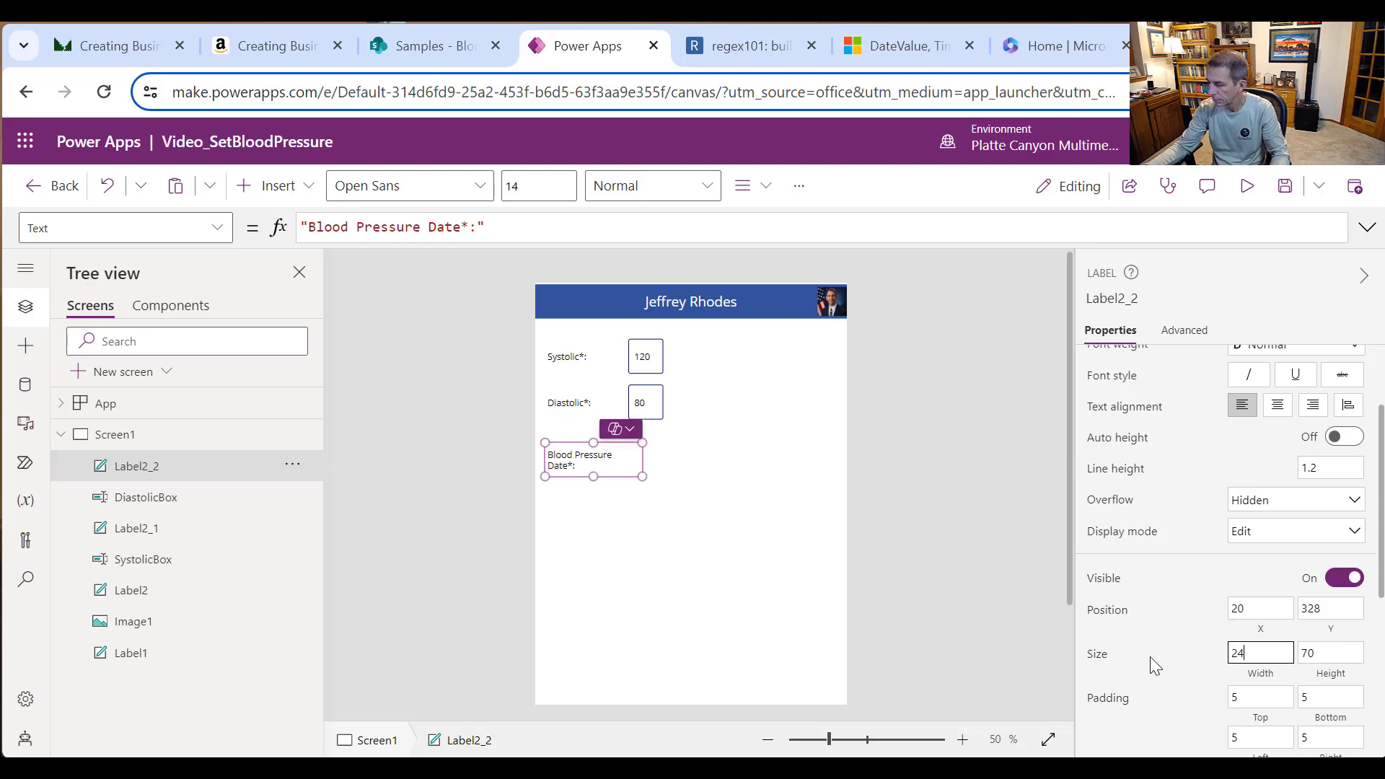
{"action": "type", "text": "0"}
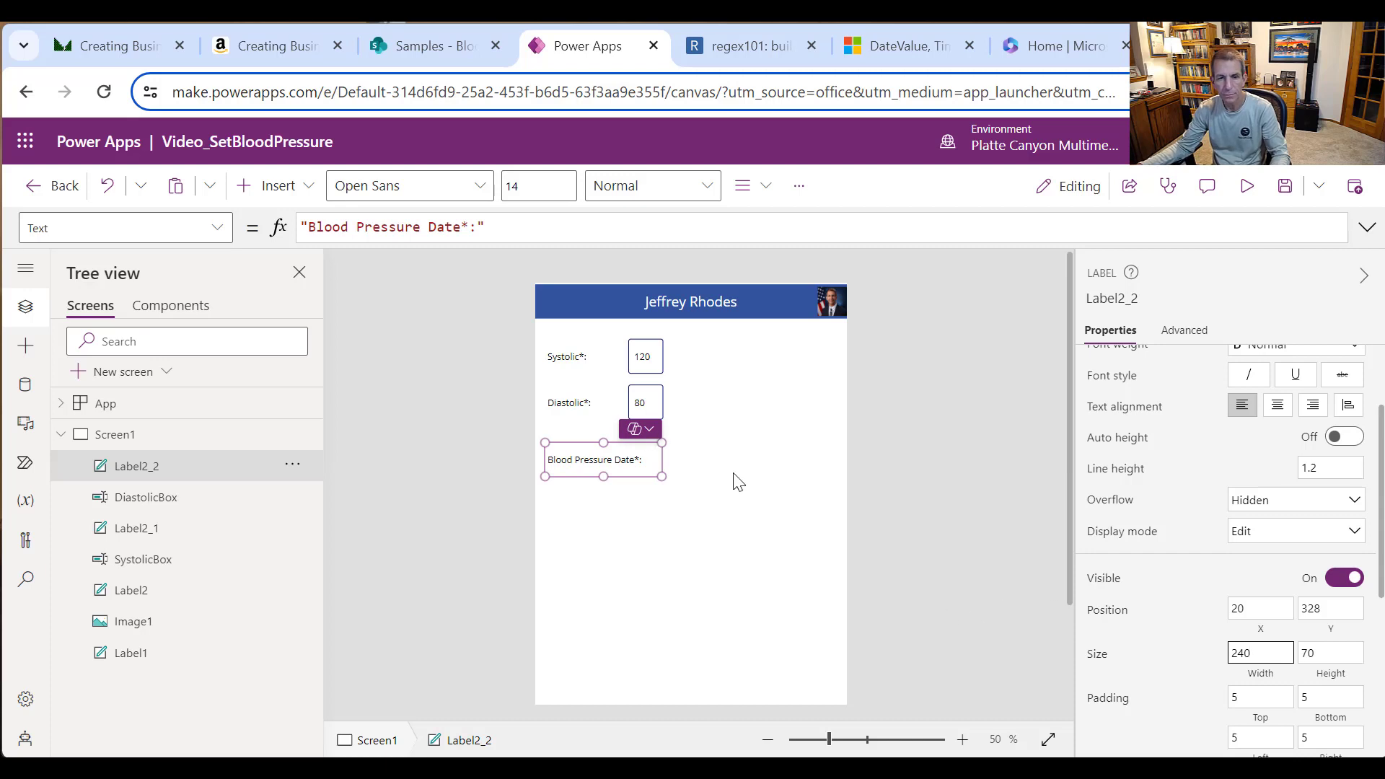
{"action": "left_click", "coordinate": [737, 482]}
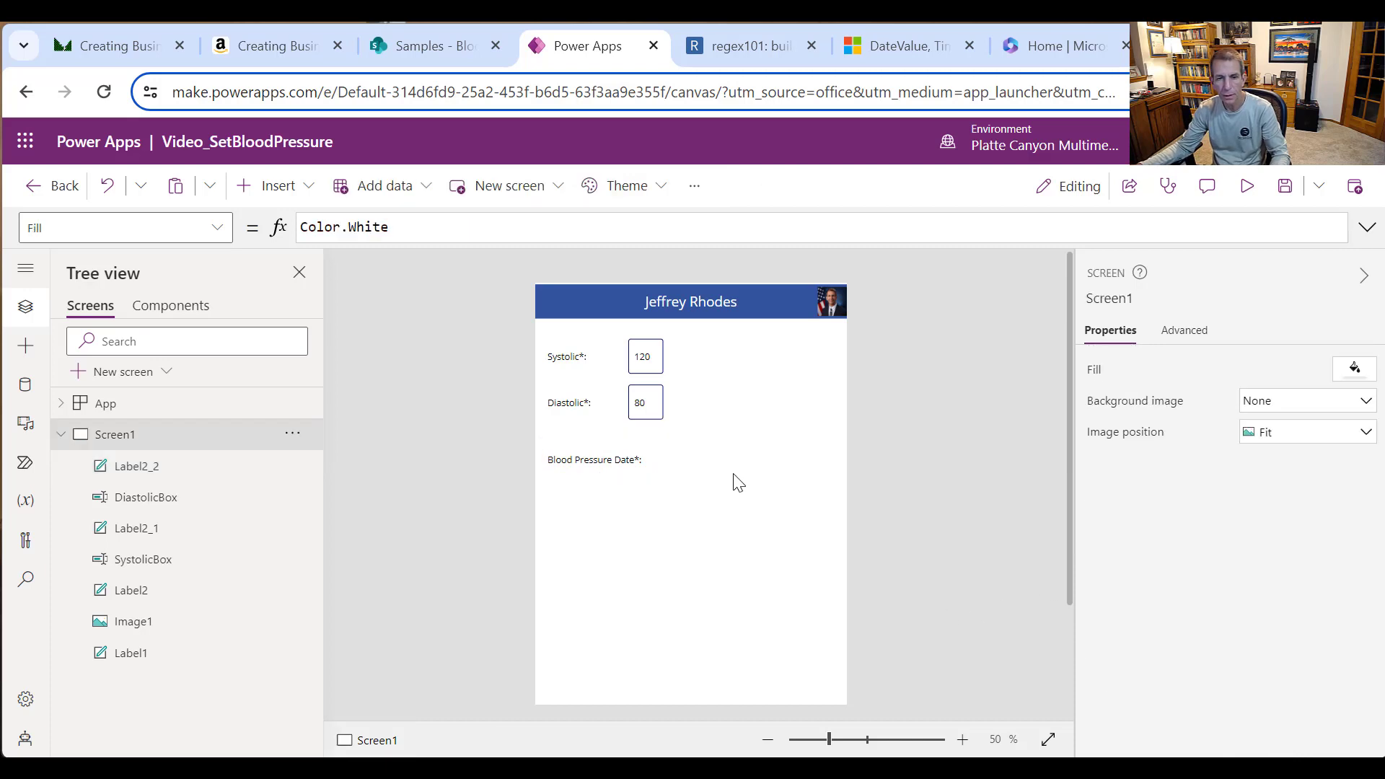
Step: Insert a date picker beside the Blood Pressure Date label at about X 245, Y 328, and narrow it to about 363 wide
{"action": "left_click", "coordinate": [298, 189]}
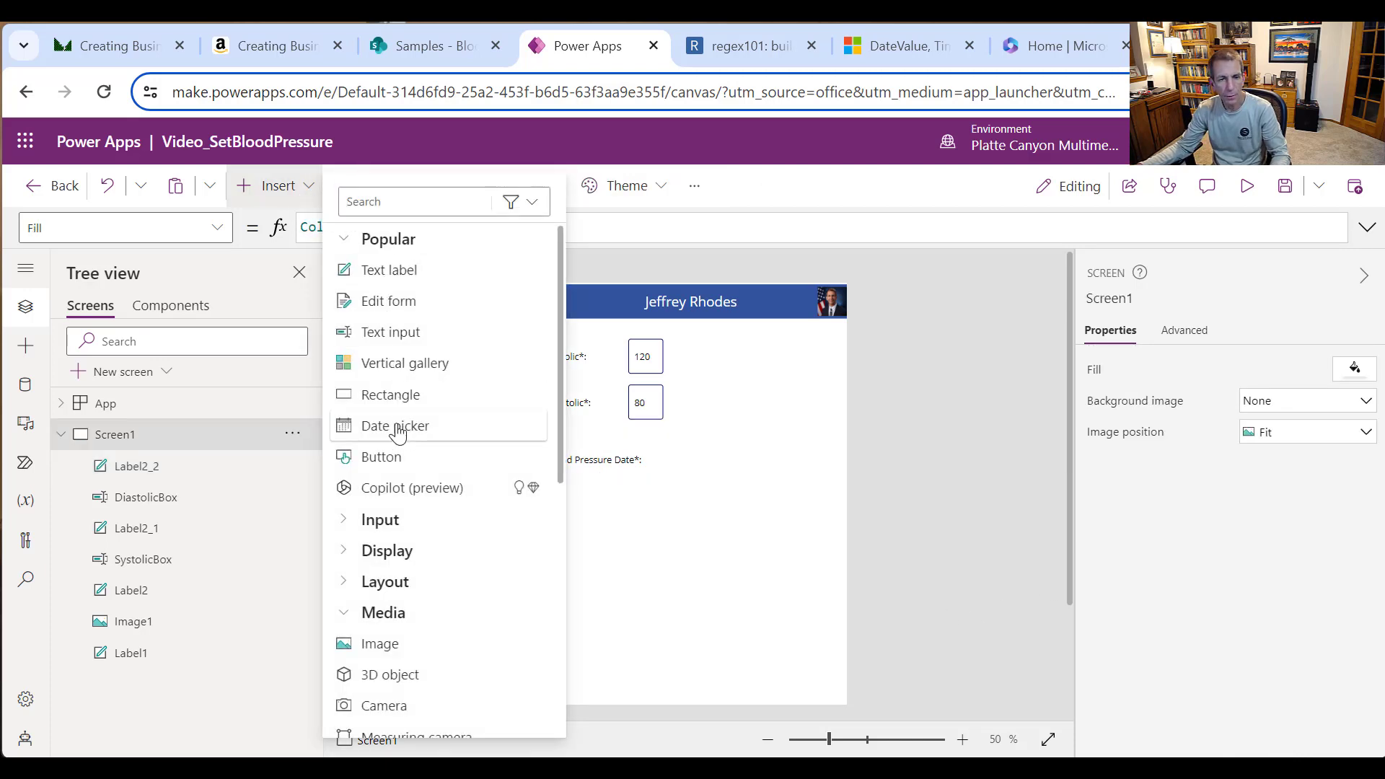
{"action": "left_click", "coordinate": [395, 426]}
{"action": "left_click_drag", "start_coordinate": [703, 314], "coordinate": [745, 454]}
{"action": "left_click_drag", "start_coordinate": [570, 451], "coordinate": [652, 441]}
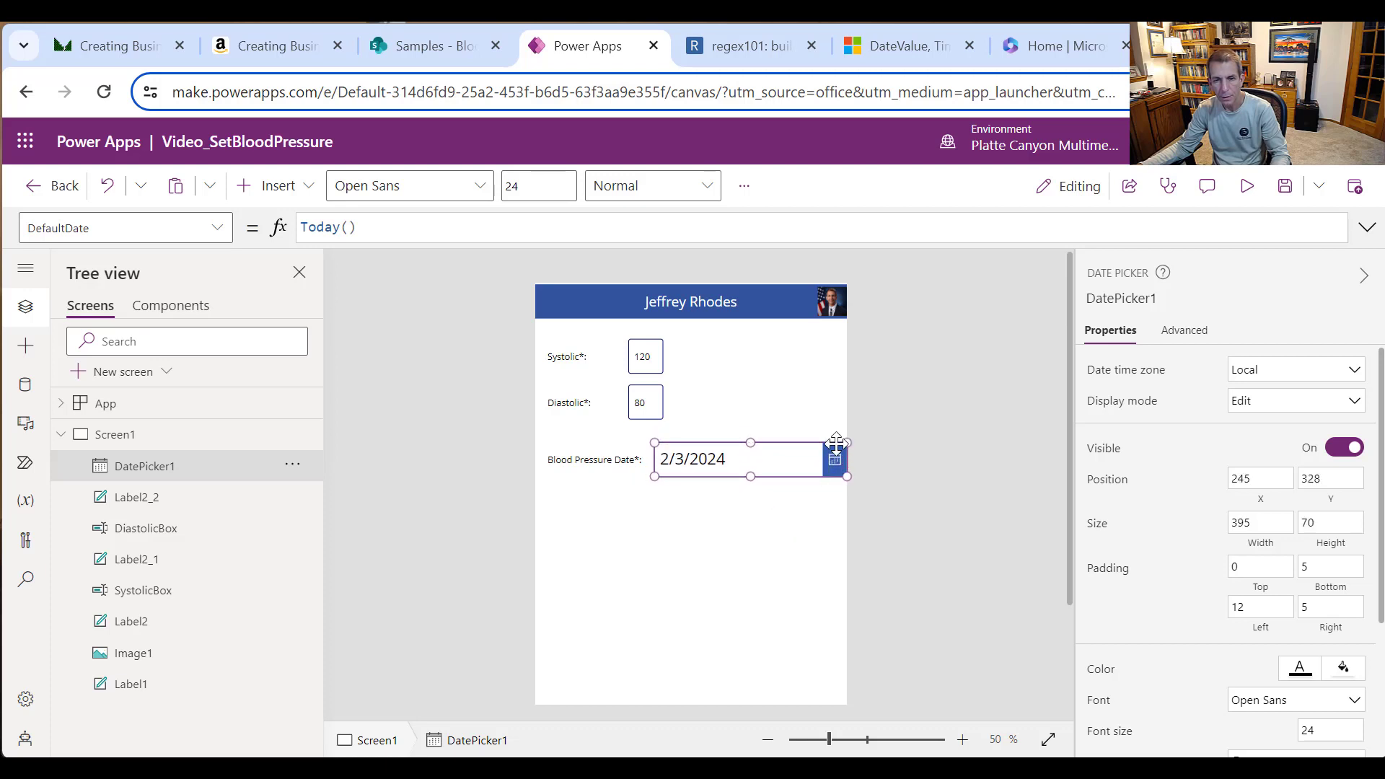
{"action": "left_click_drag", "start_coordinate": [845, 444], "coordinate": [830, 443]}
{"action": "left_click", "coordinate": [745, 508]}
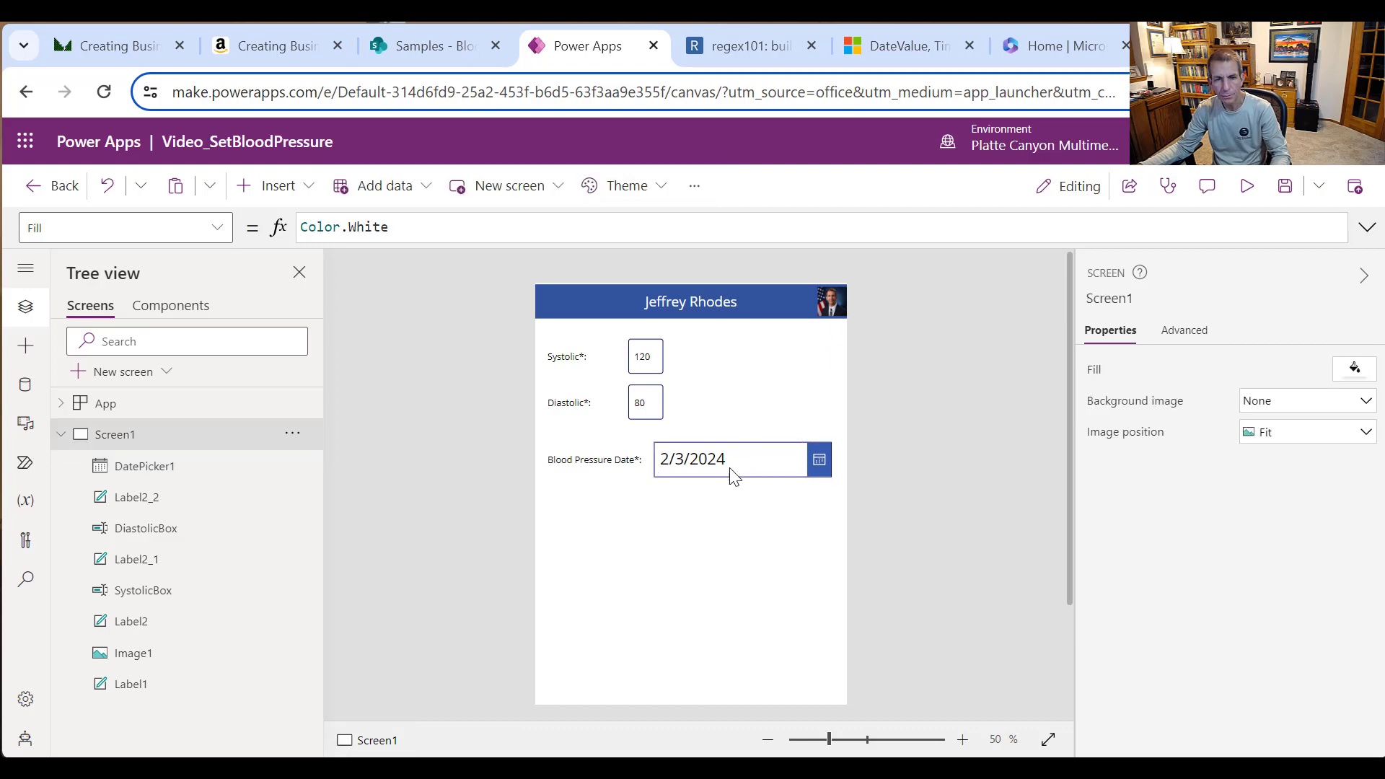
Step: Reduce the date picker's font size, trying 14 and settling on 18
{"action": "left_click", "coordinate": [734, 475]}
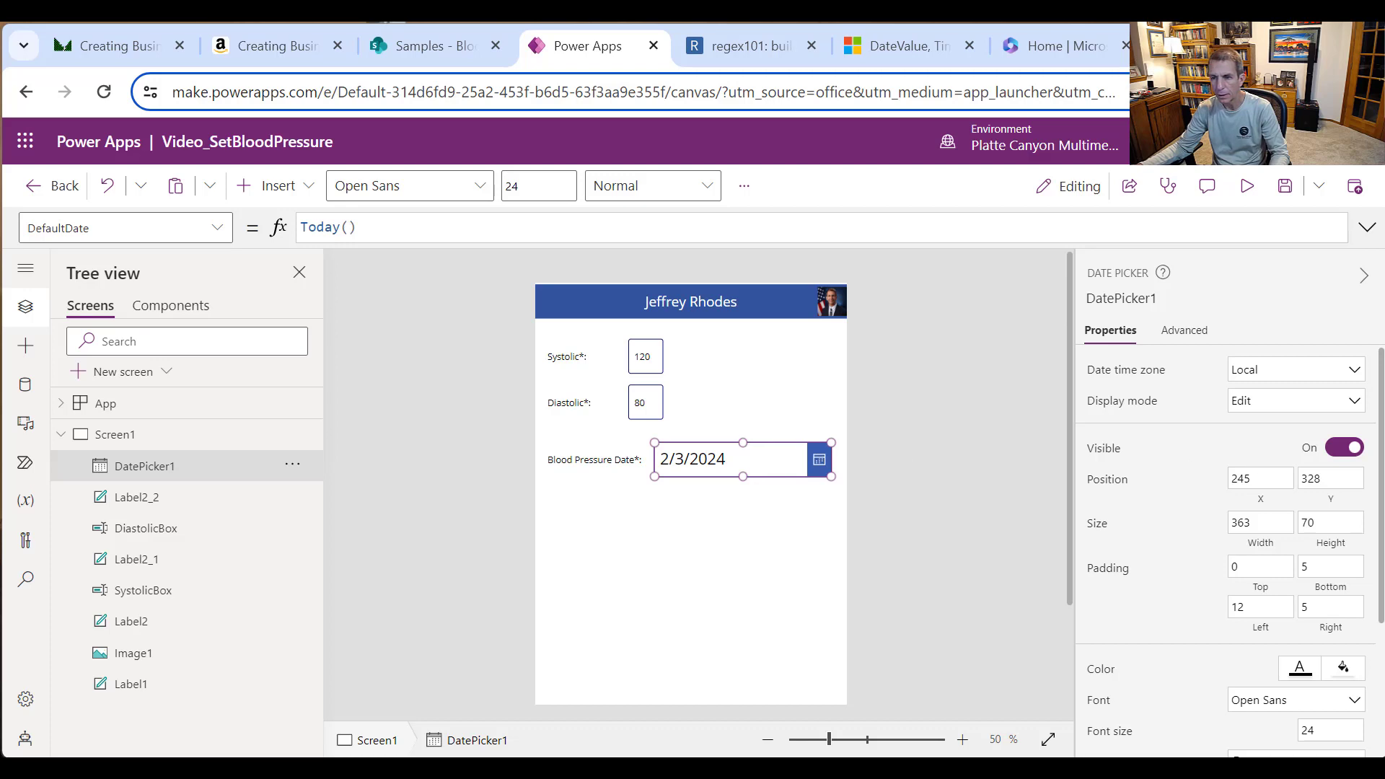
{"action": "scroll", "coordinate": [1341, 513], "scroll_direction": "down", "scroll_amount": 3}
{"action": "scroll", "coordinate": [1245, 516], "scroll_direction": "up", "scroll_amount": 3}
{"action": "scroll", "coordinate": [1347, 522], "scroll_direction": "down", "scroll_amount": 3}
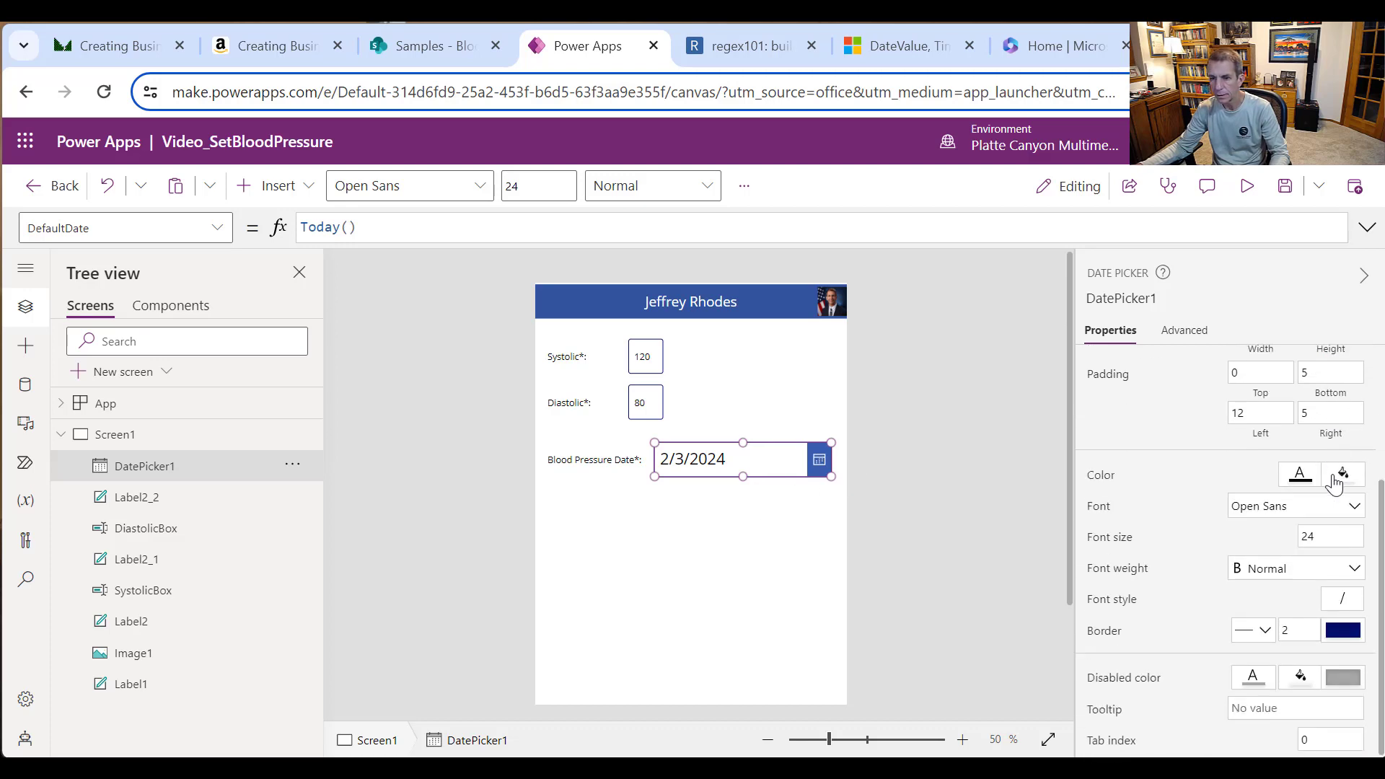
{"action": "left_click", "coordinate": [1345, 539]}
{"action": "type", "text": "14"}
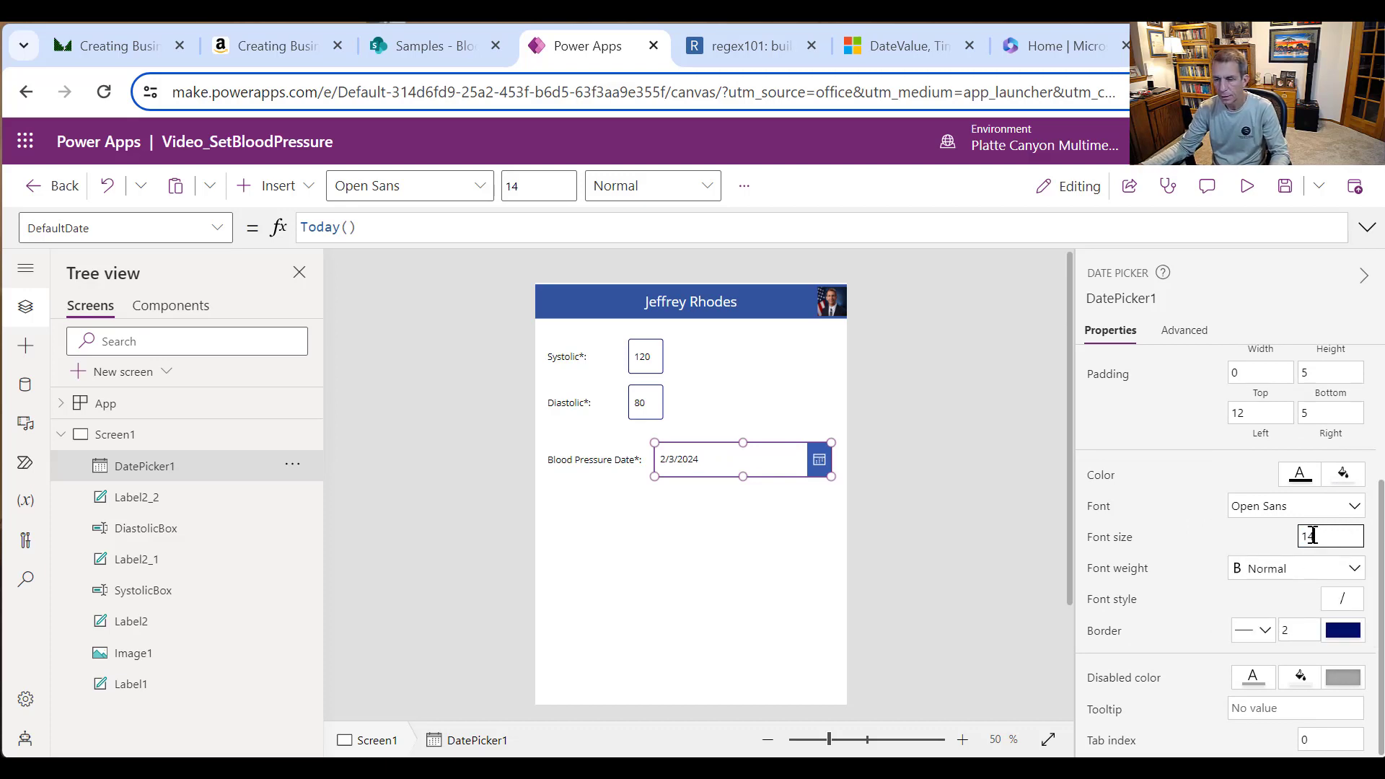
{"action": "type", "text": "18"}
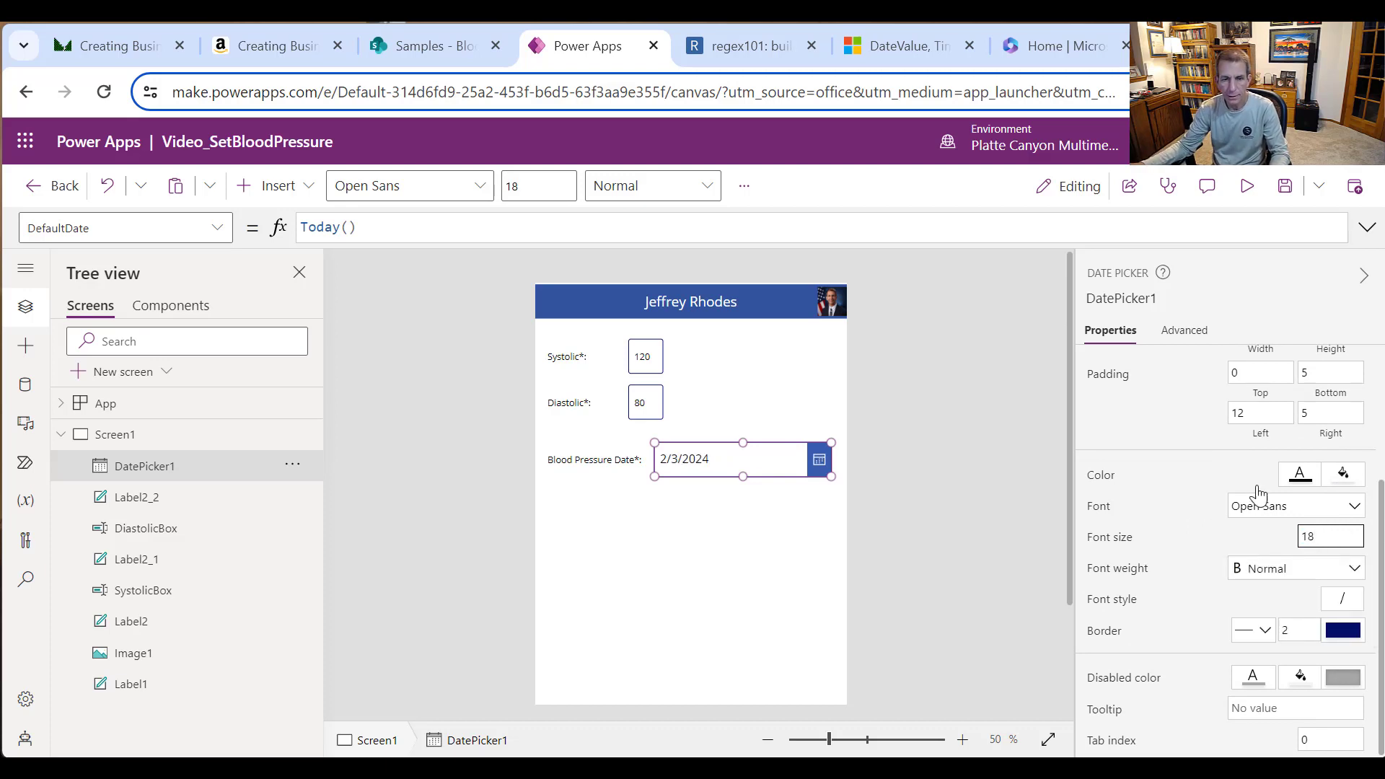
{"action": "left_click", "coordinate": [654, 524]}
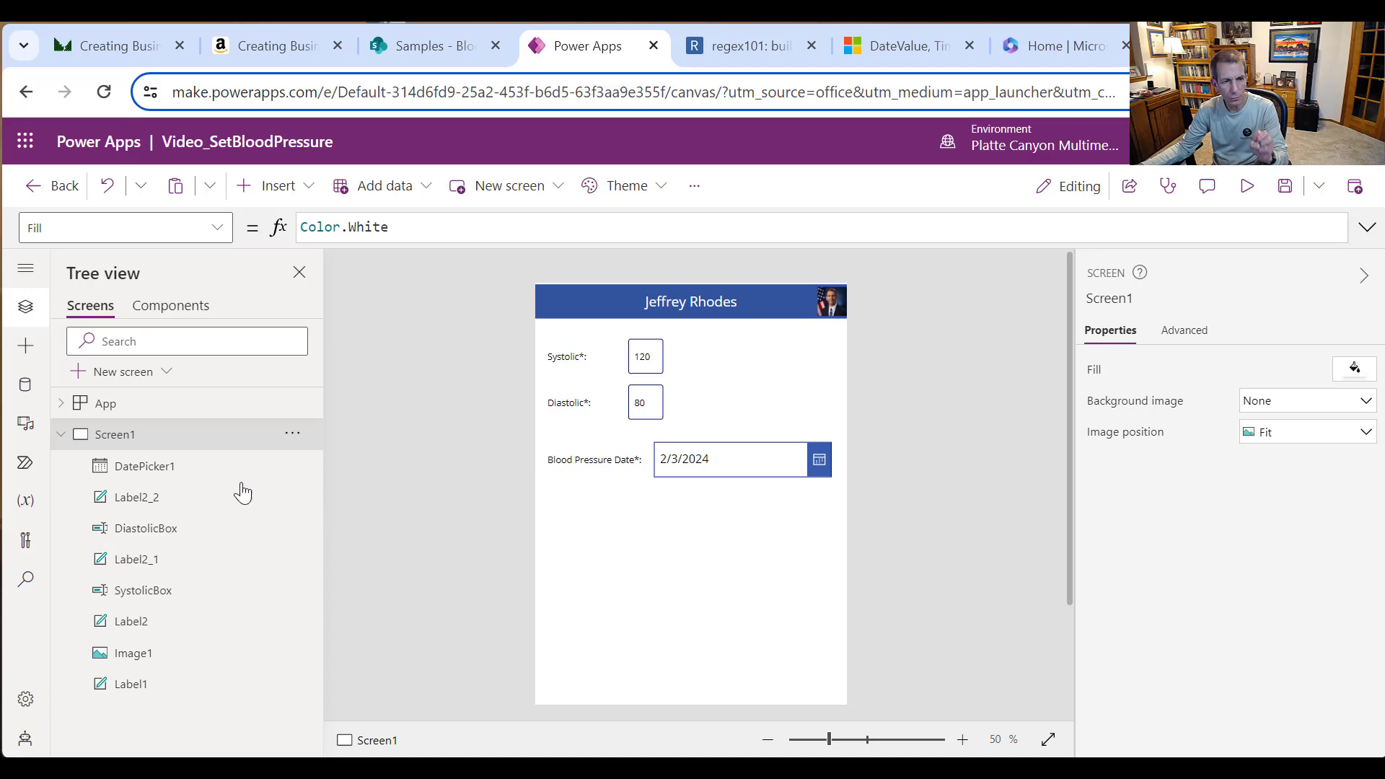
Step: Rename the date picker to BloodPressureDate
{"action": "left_click", "coordinate": [292, 465]}
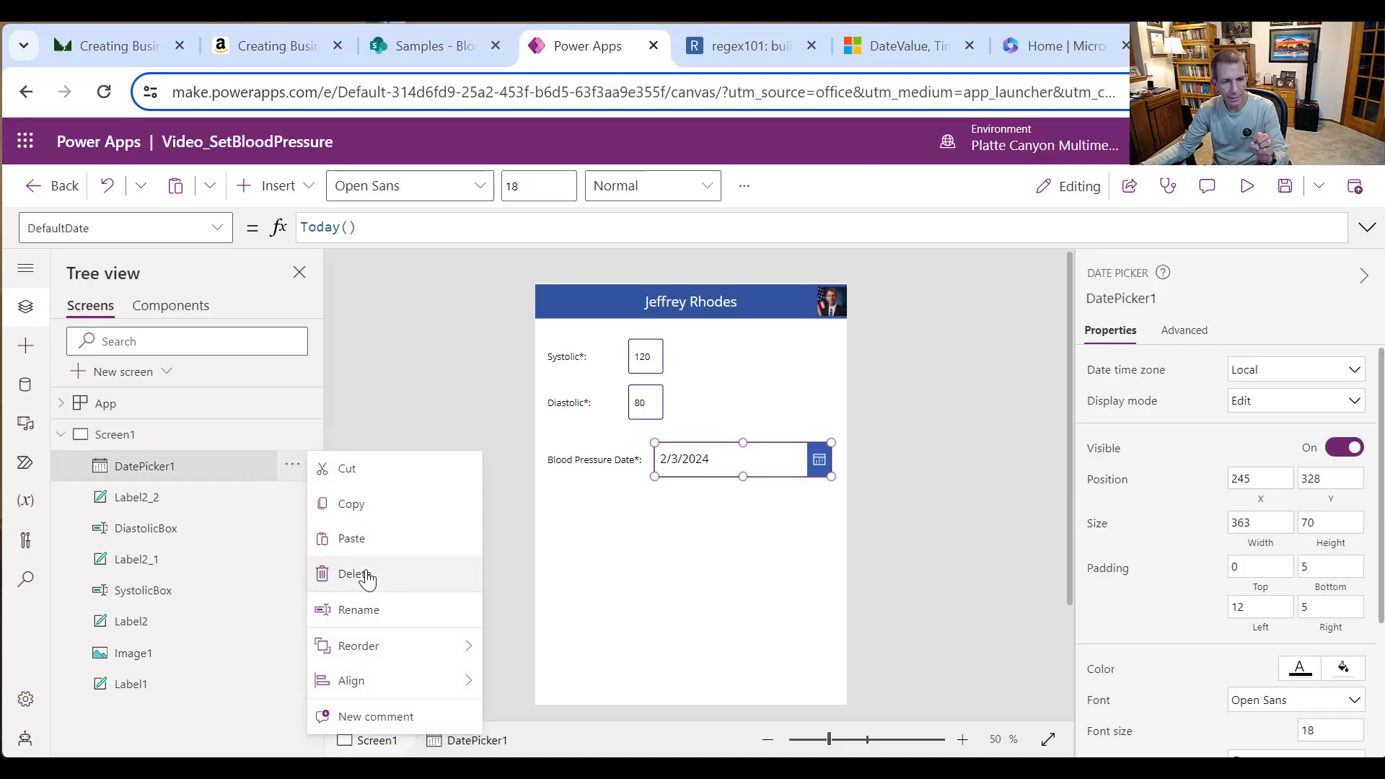
{"action": "left_click", "coordinate": [374, 610]}
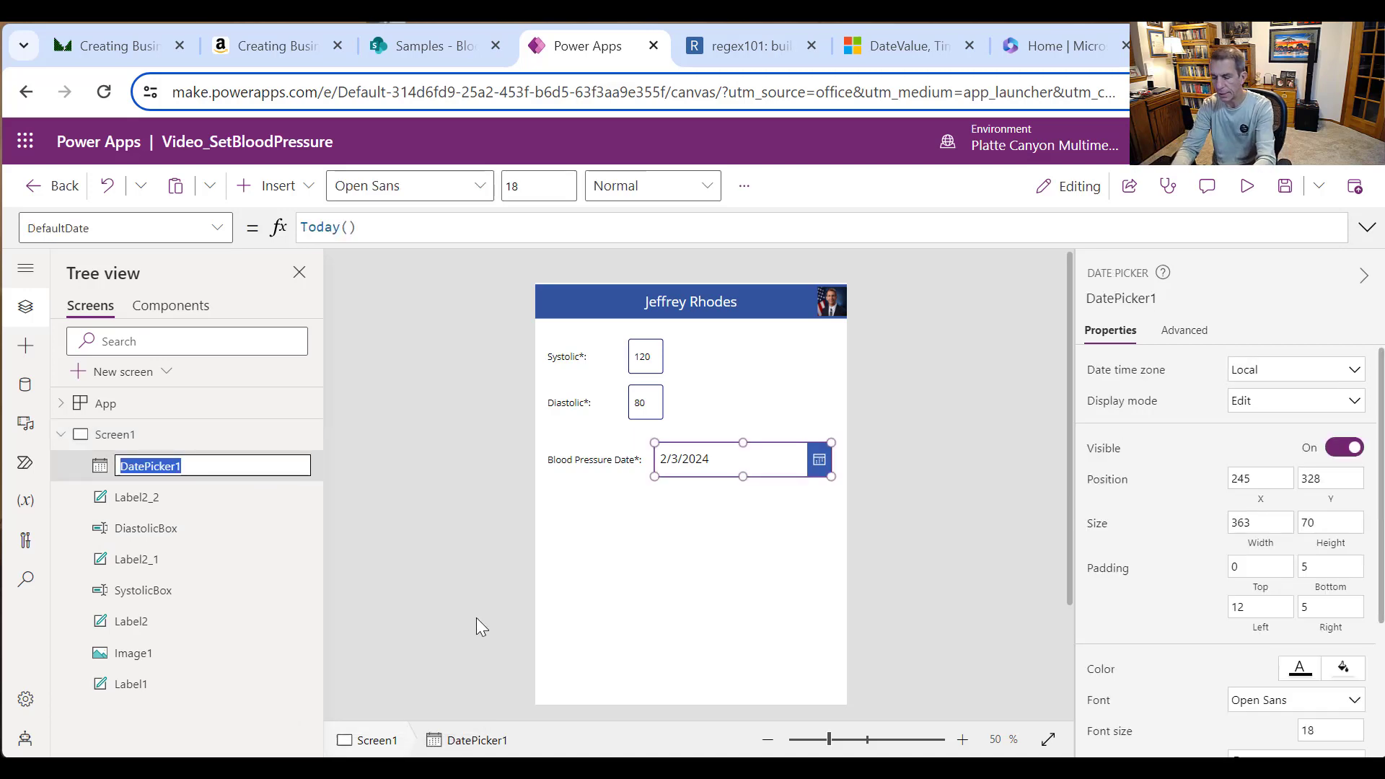
{"action": "type", "text": "Book"}
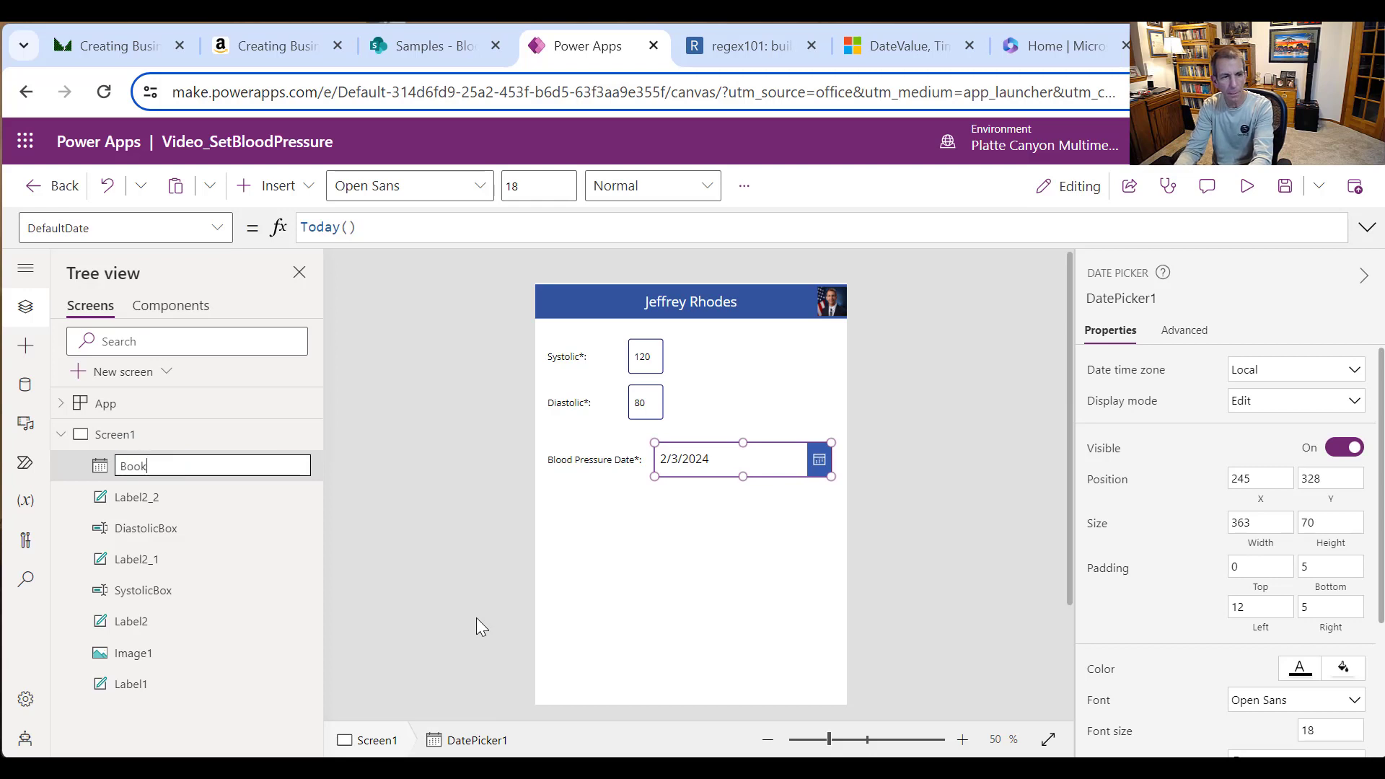
{"action": "type", "text": "dPressureDate"}
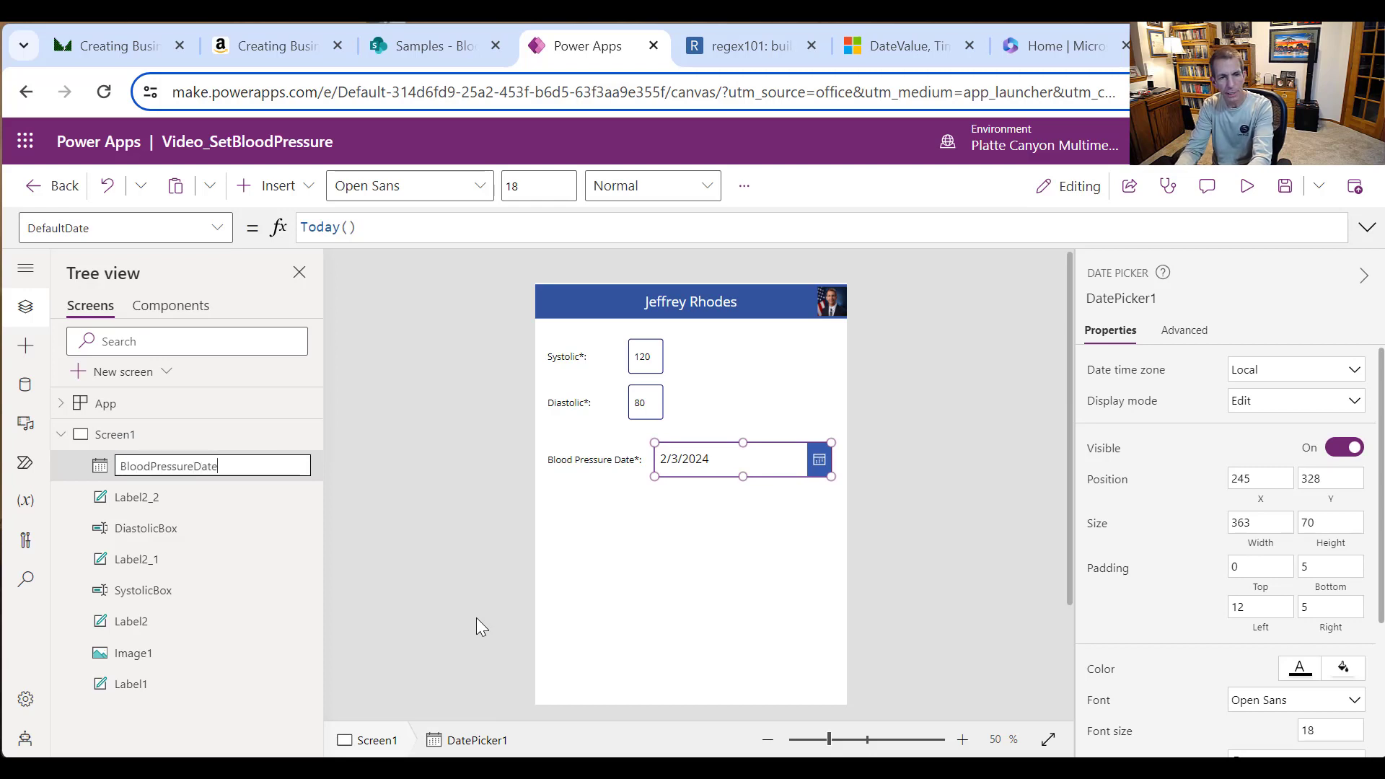
{"action": "key", "text": "Return"}
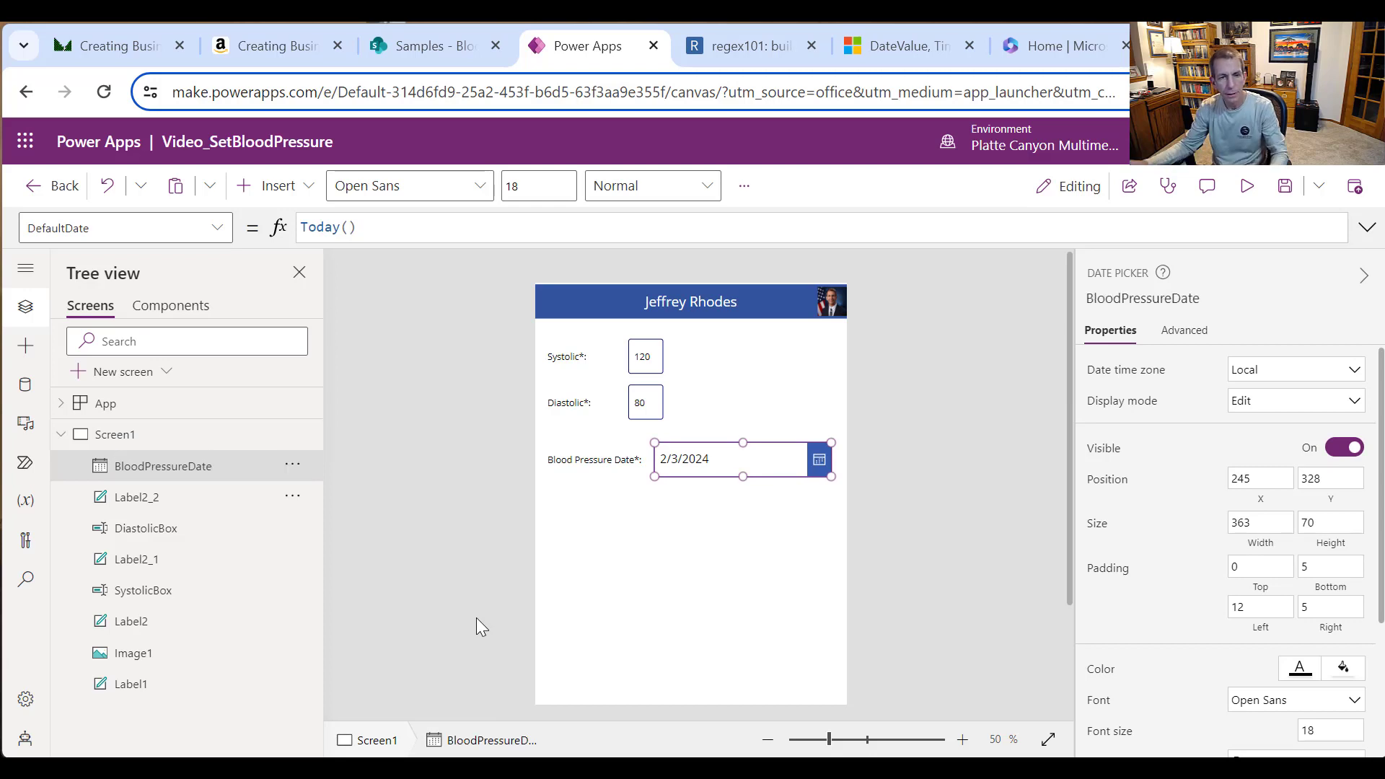
{"action": "left_click", "coordinate": [604, 513]}
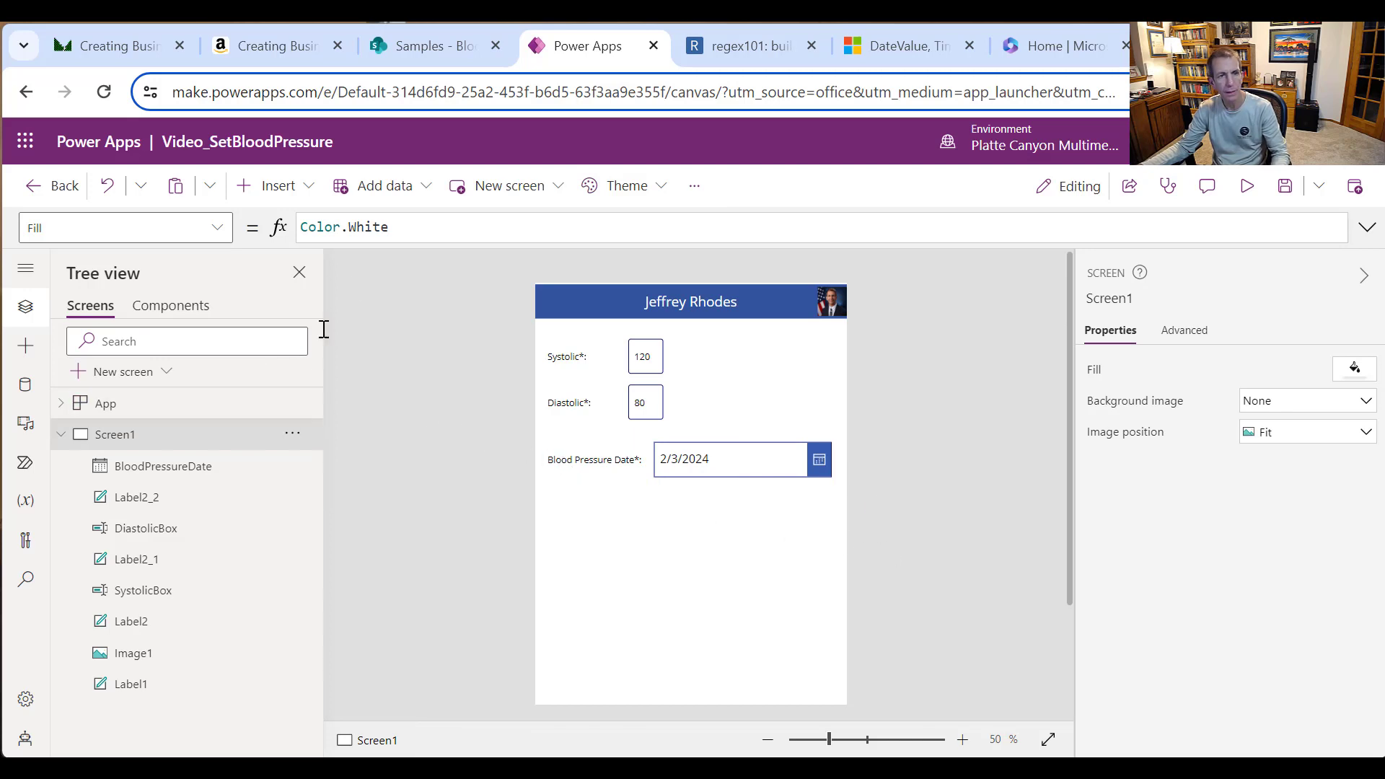
Step: Insert a text input directly below the date picker and set its font size to 14
{"action": "left_click", "coordinate": [314, 197]}
{"action": "left_click", "coordinate": [397, 329]}
{"action": "left_click_drag", "start_coordinate": [626, 330], "coordinate": [668, 512]}
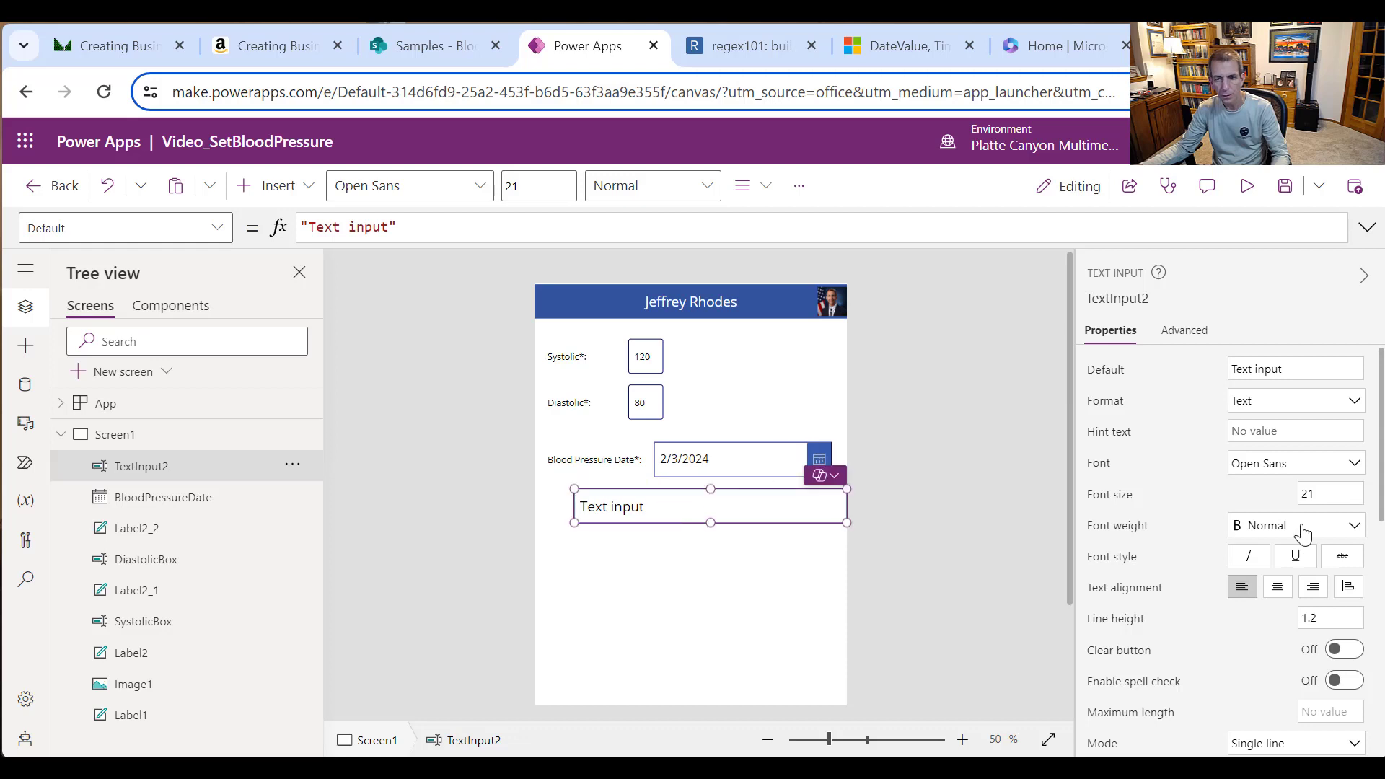
{"action": "left_click", "coordinate": [1332, 494]}
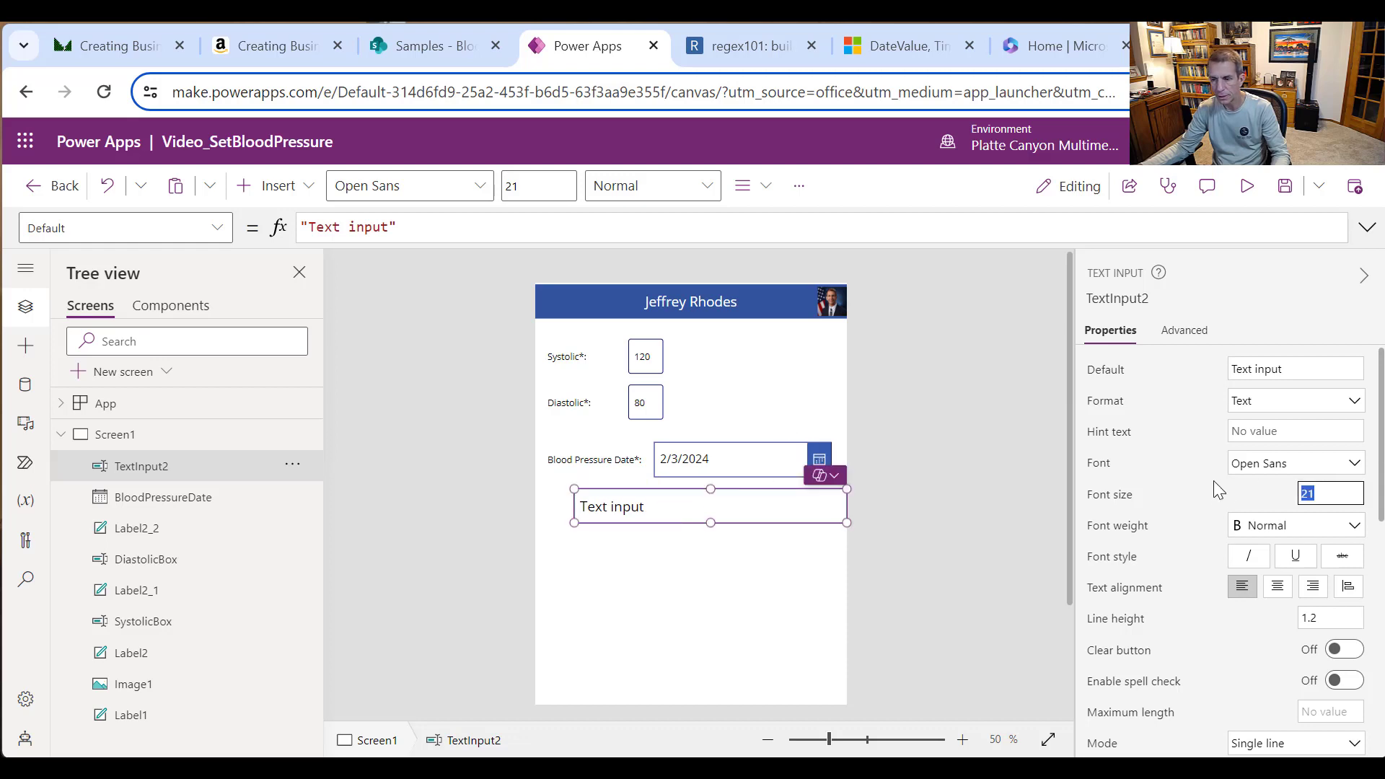
{"action": "type", "text": "14"}
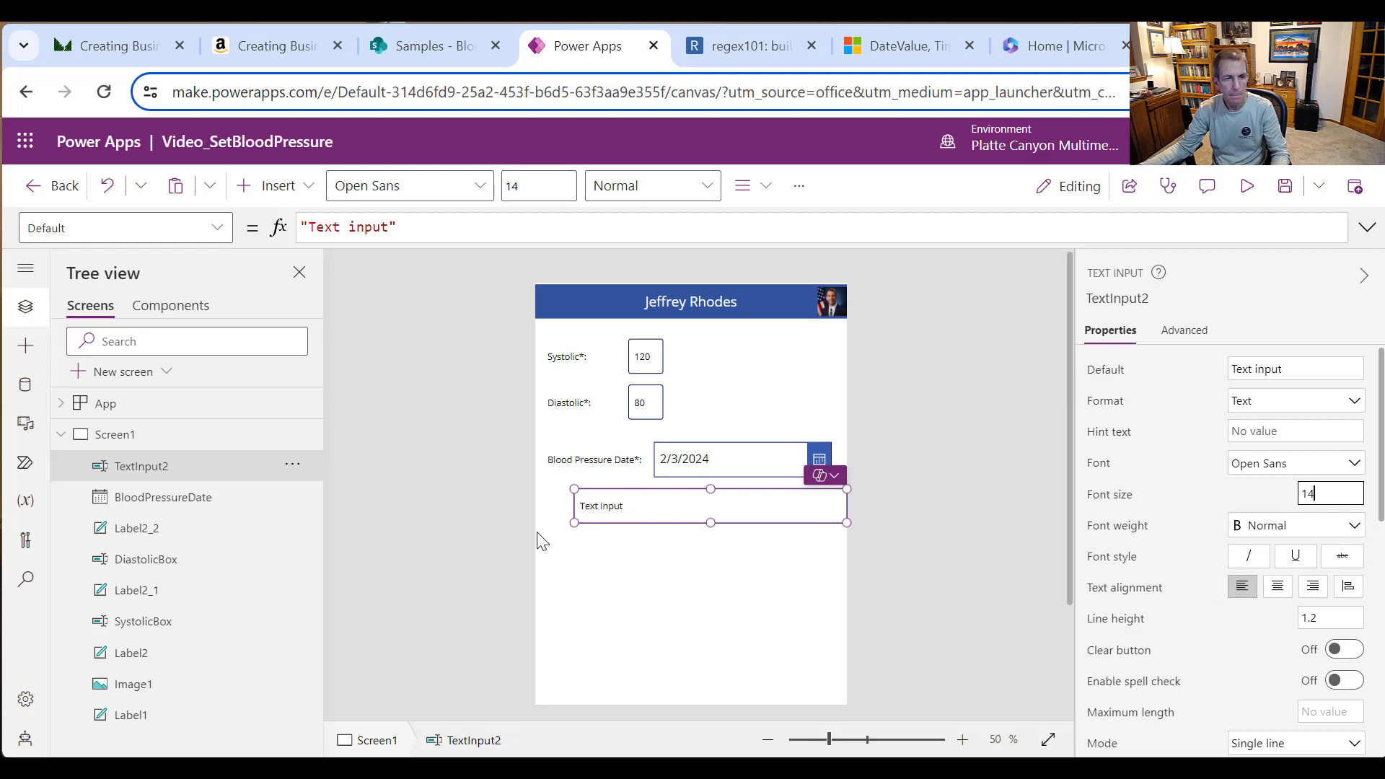
Step: Rename the new text input below the date picker to BloodPressureTime
{"action": "left_click", "coordinate": [292, 463]}
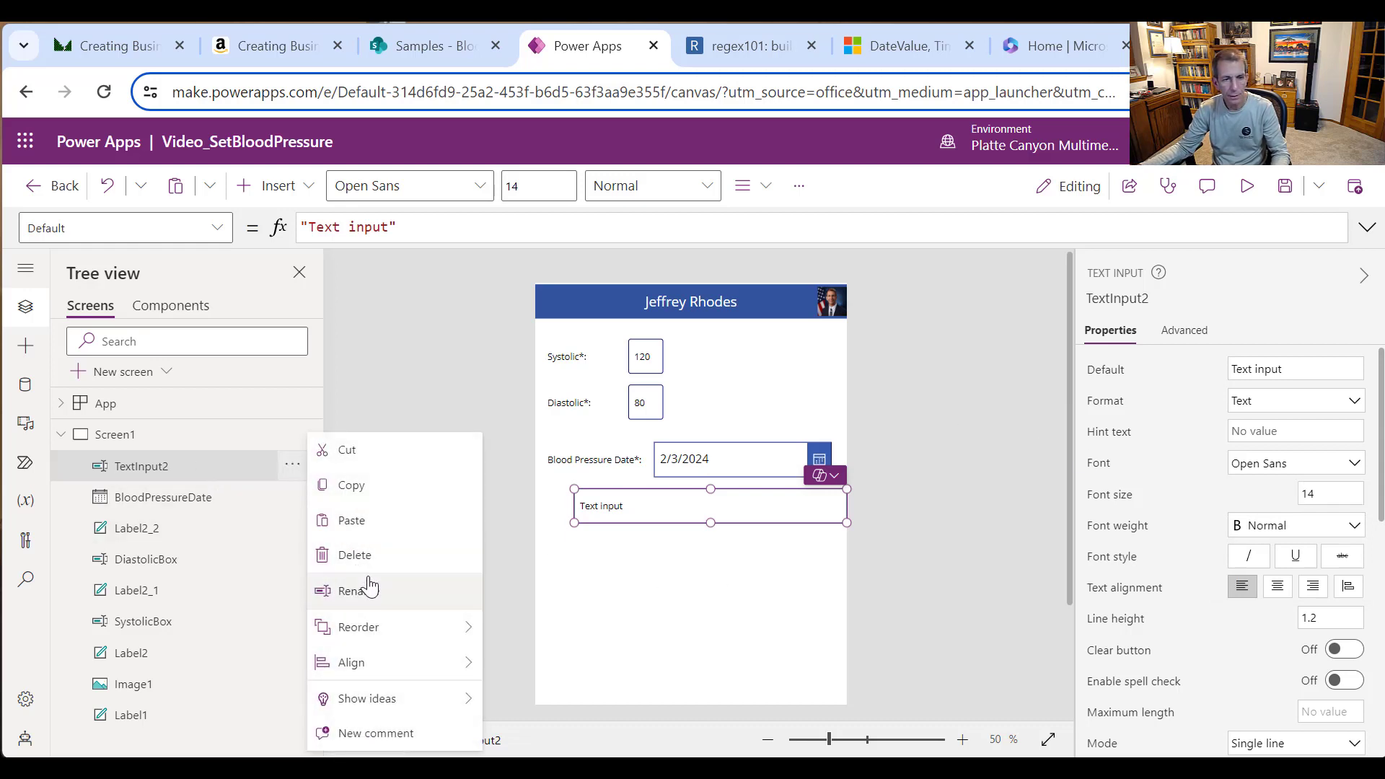
{"action": "left_click", "coordinate": [369, 587]}
{"action": "type", "text": "B"}
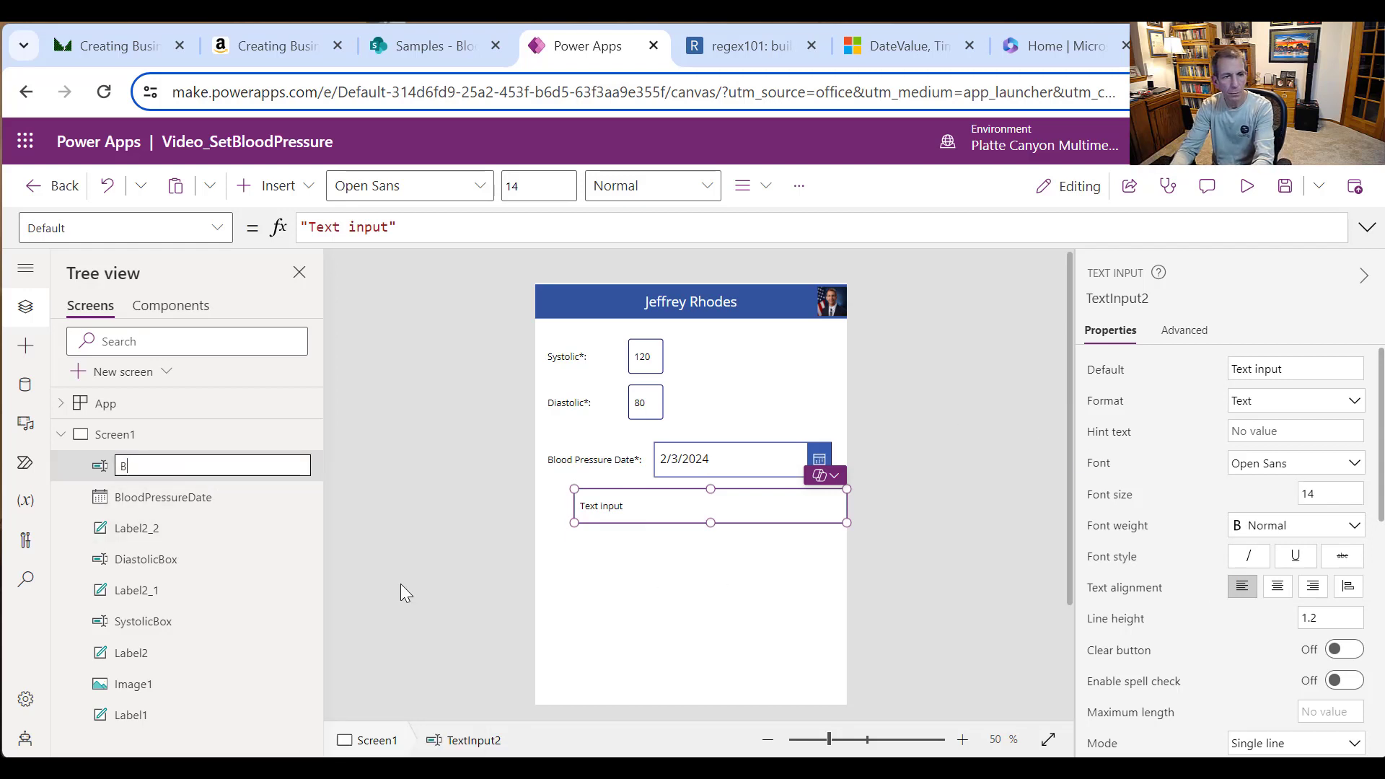
{"action": "type", "text": "loodP"}
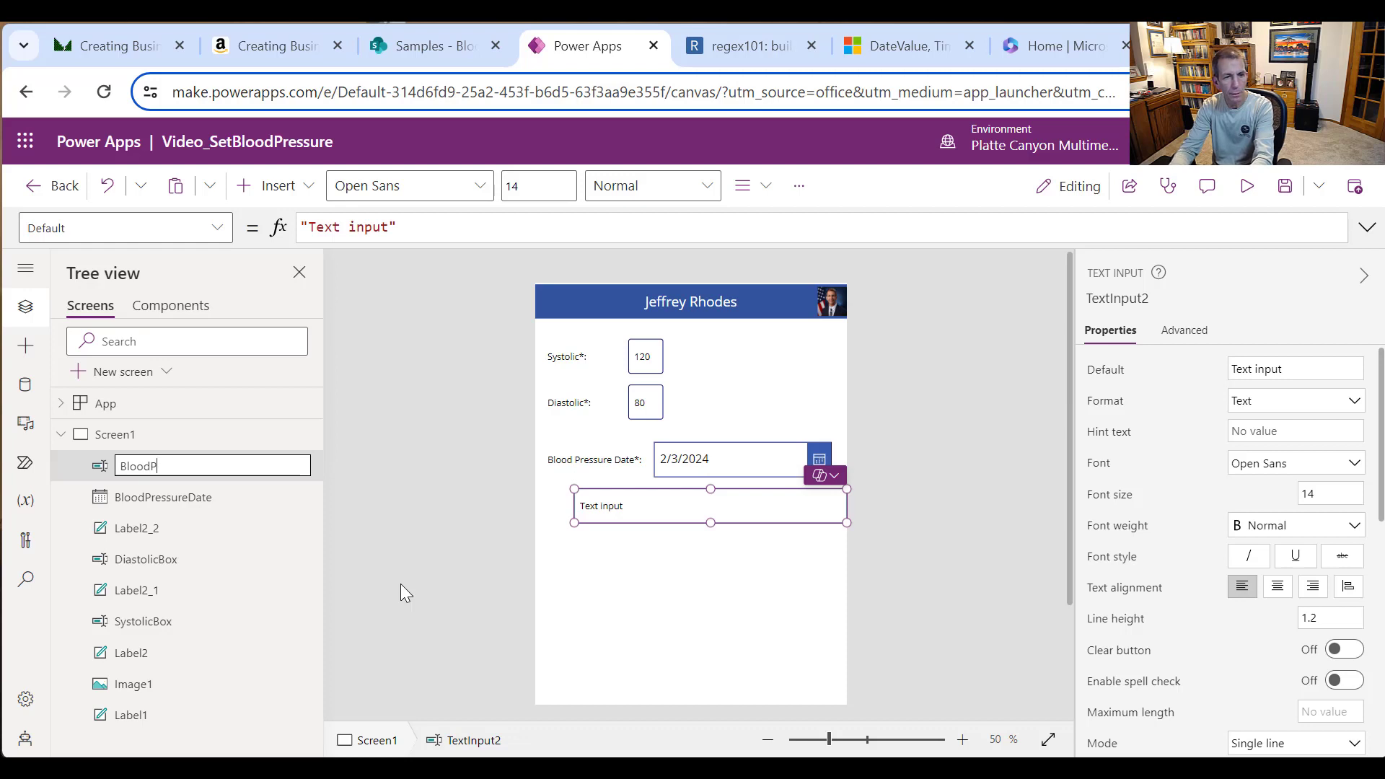
{"action": "type", "text": "ressureTime"}
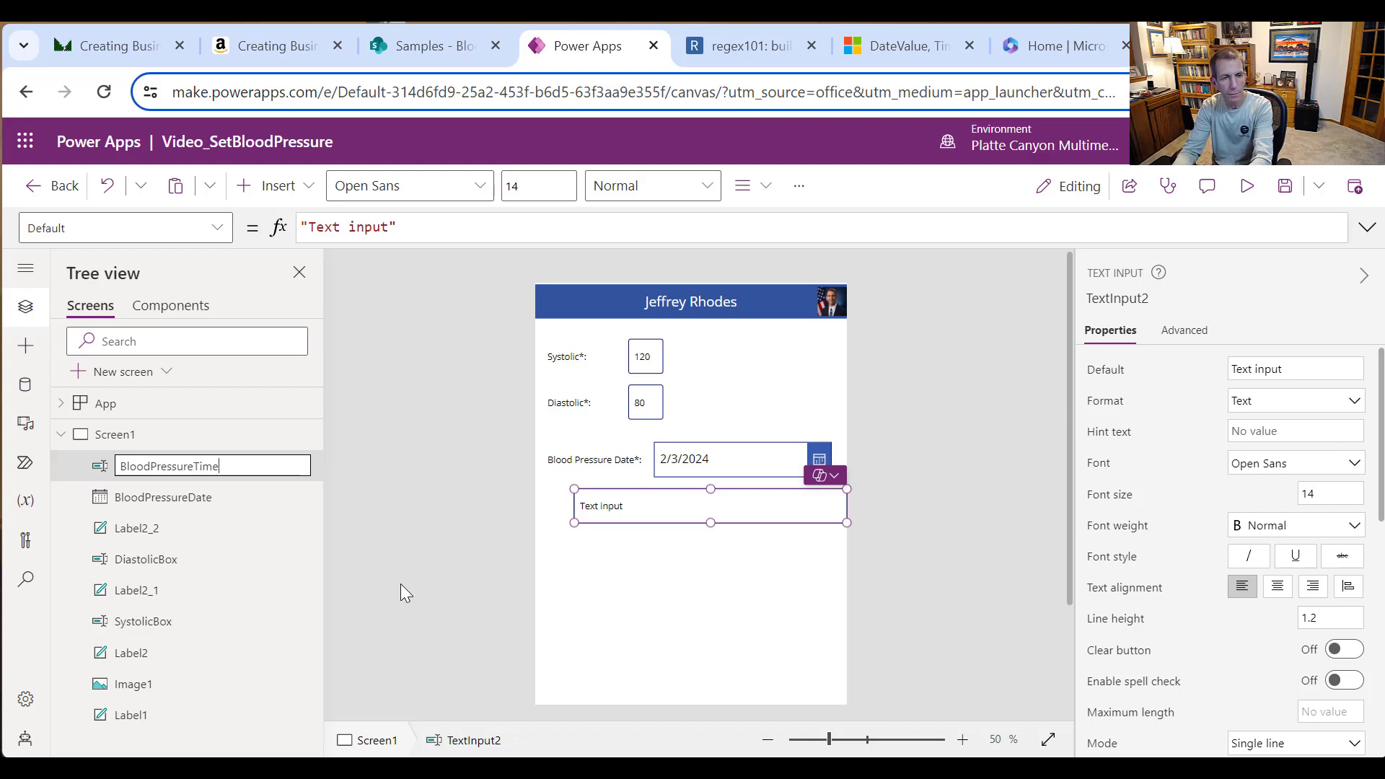
{"action": "key", "text": "Return"}
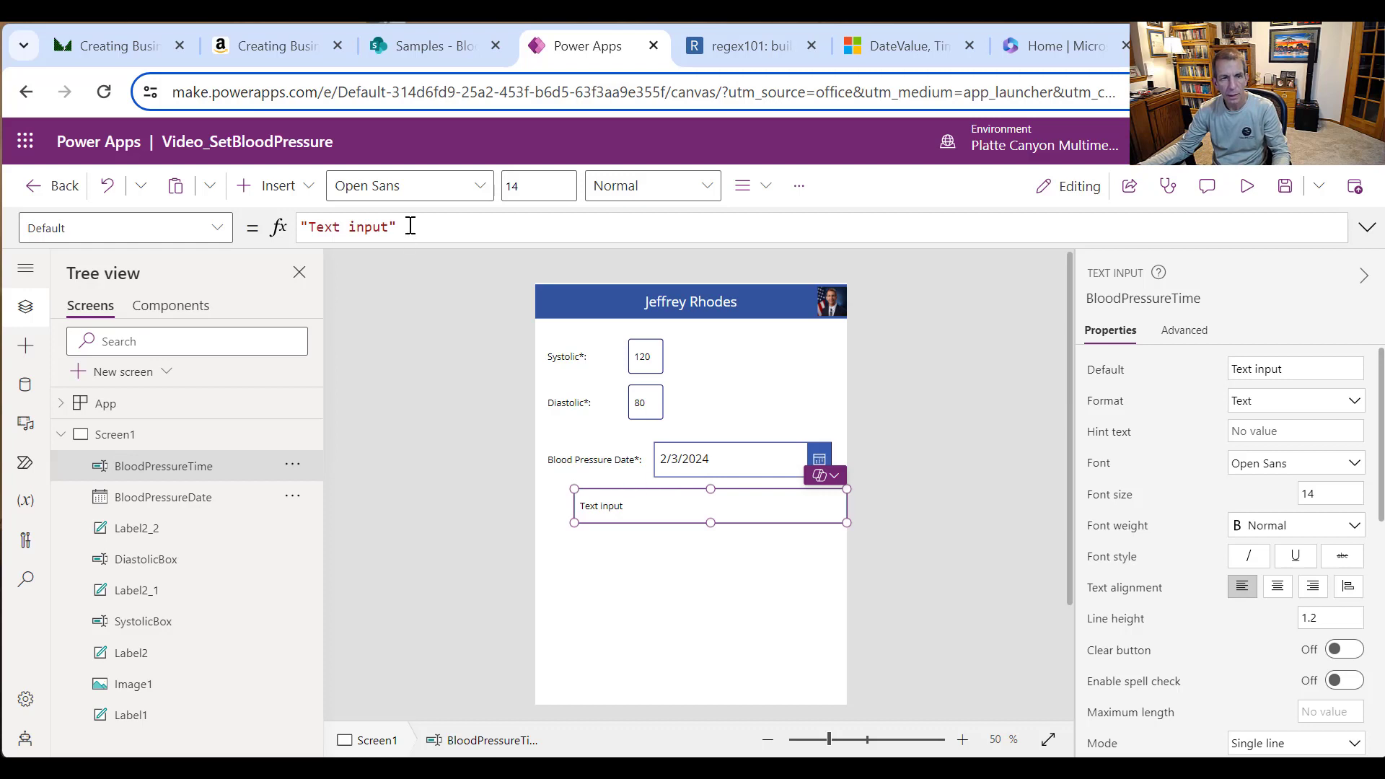
Step: Set the Default property of BloodPressureTime to the formula Text(Now(), DateTimeFormat.ShortTime)
{"action": "left_click_drag", "start_coordinate": [410, 226], "coordinate": [300, 229]}
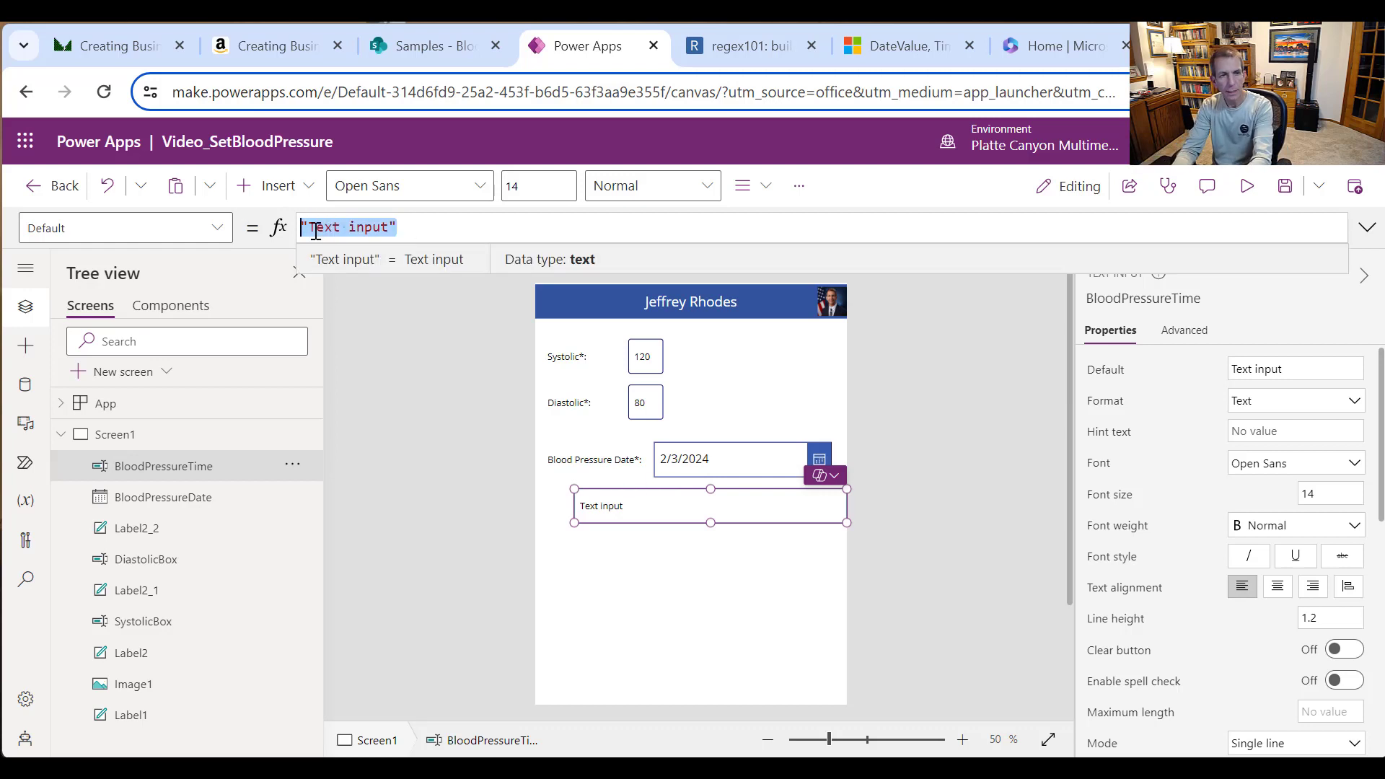
{"action": "type", "text": "Text"}
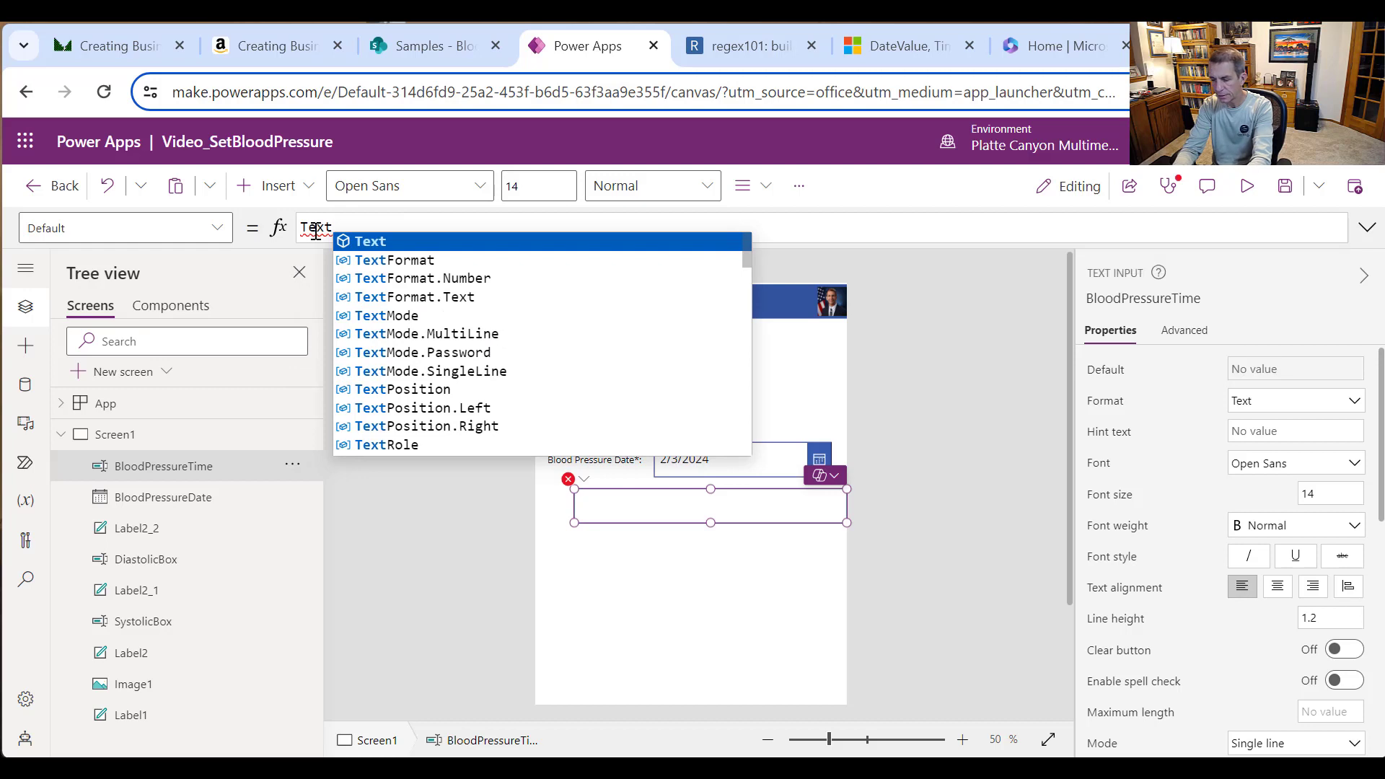
{"action": "type", "text": "("}
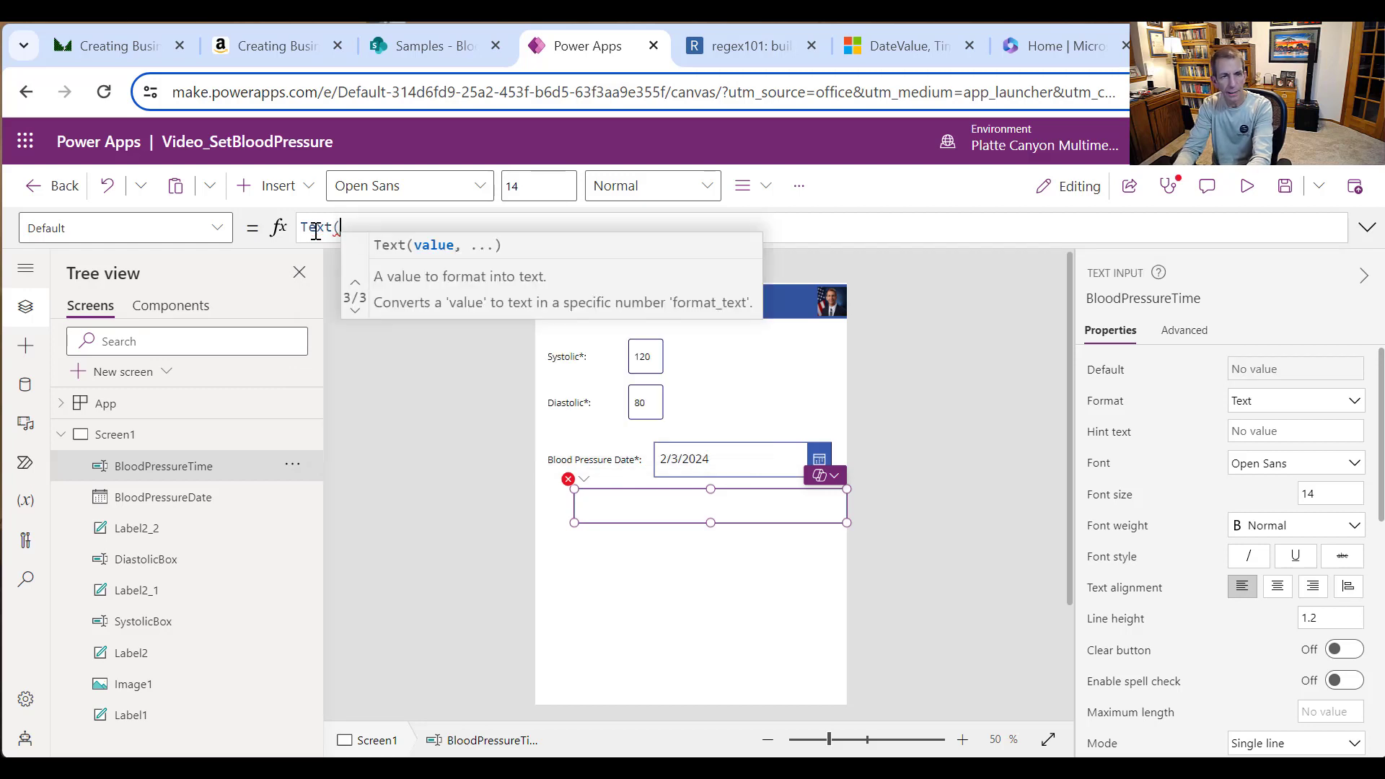
{"action": "type", "text": "Now"}
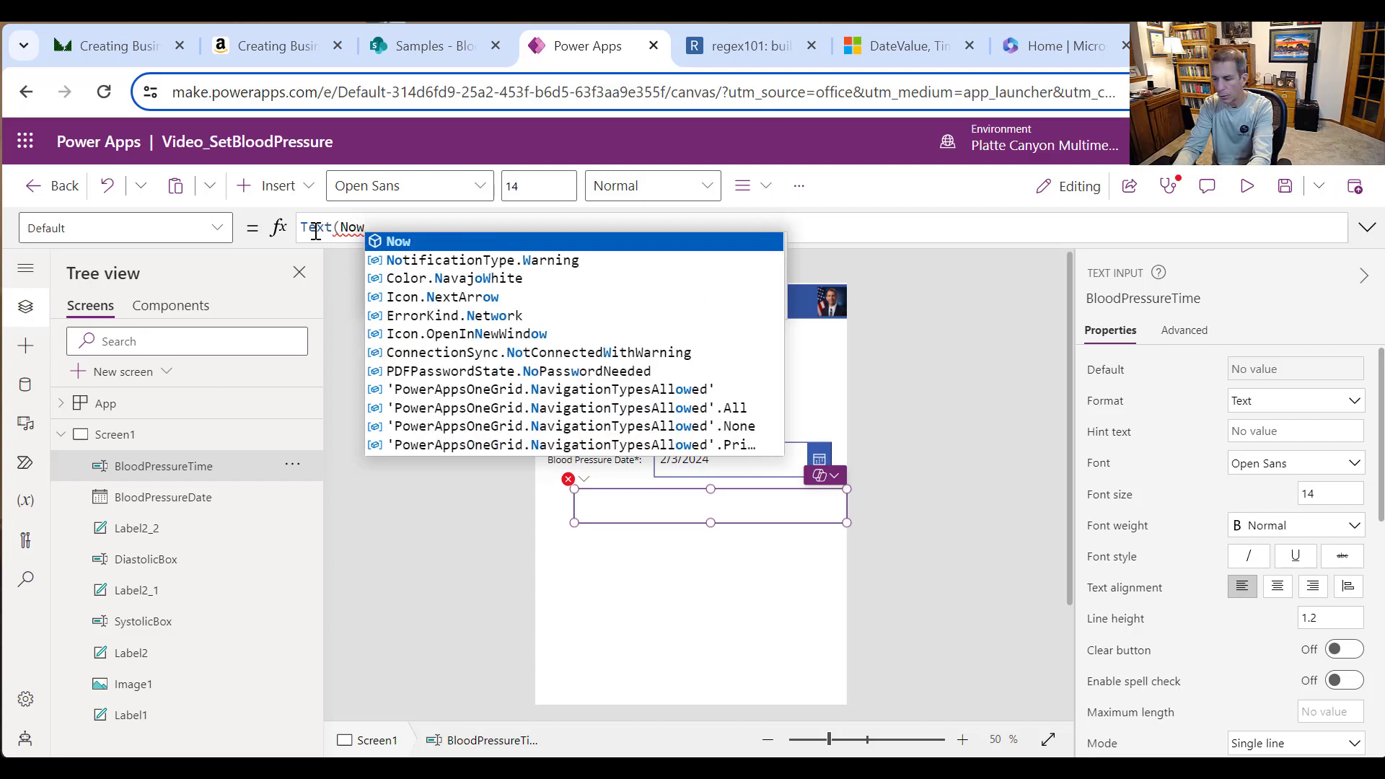
{"action": "type", "text": "()"}
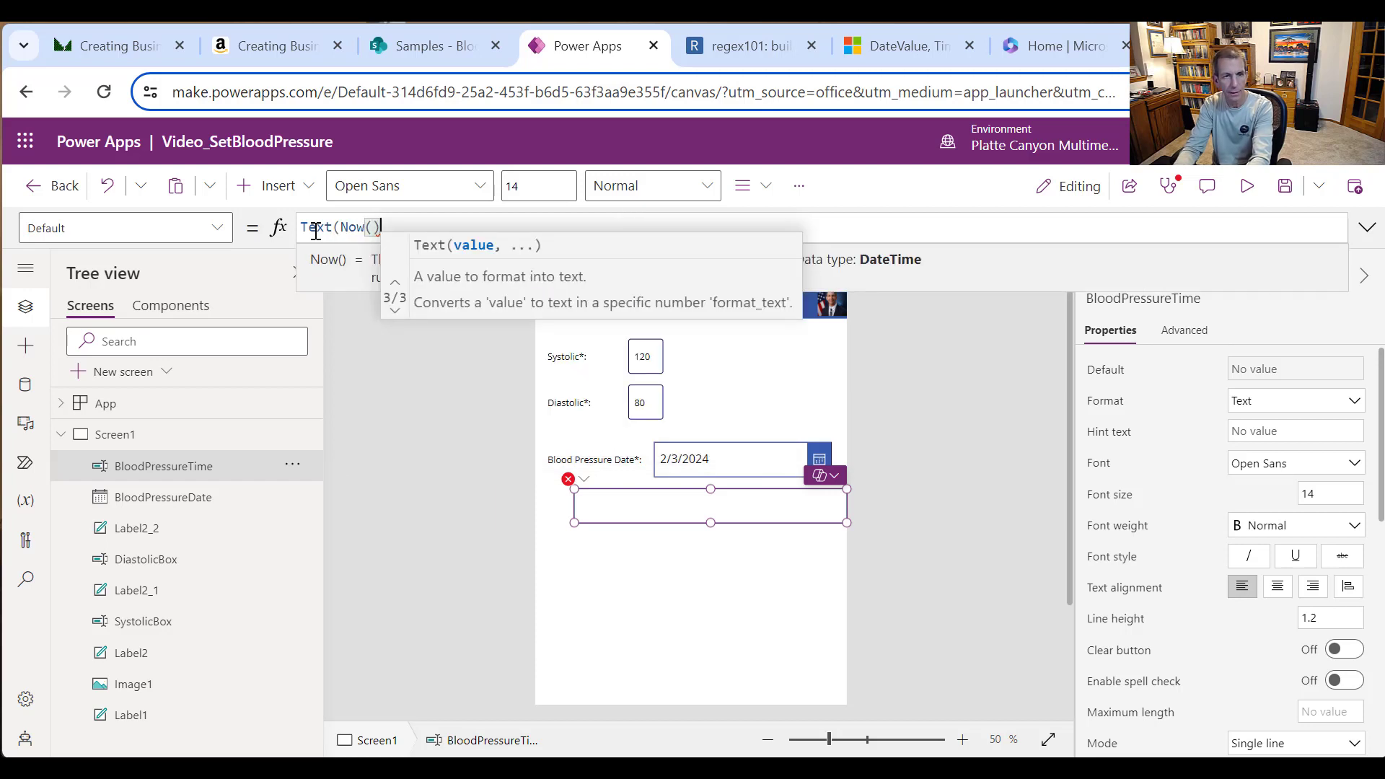
{"action": "type", "text": ", Date"}
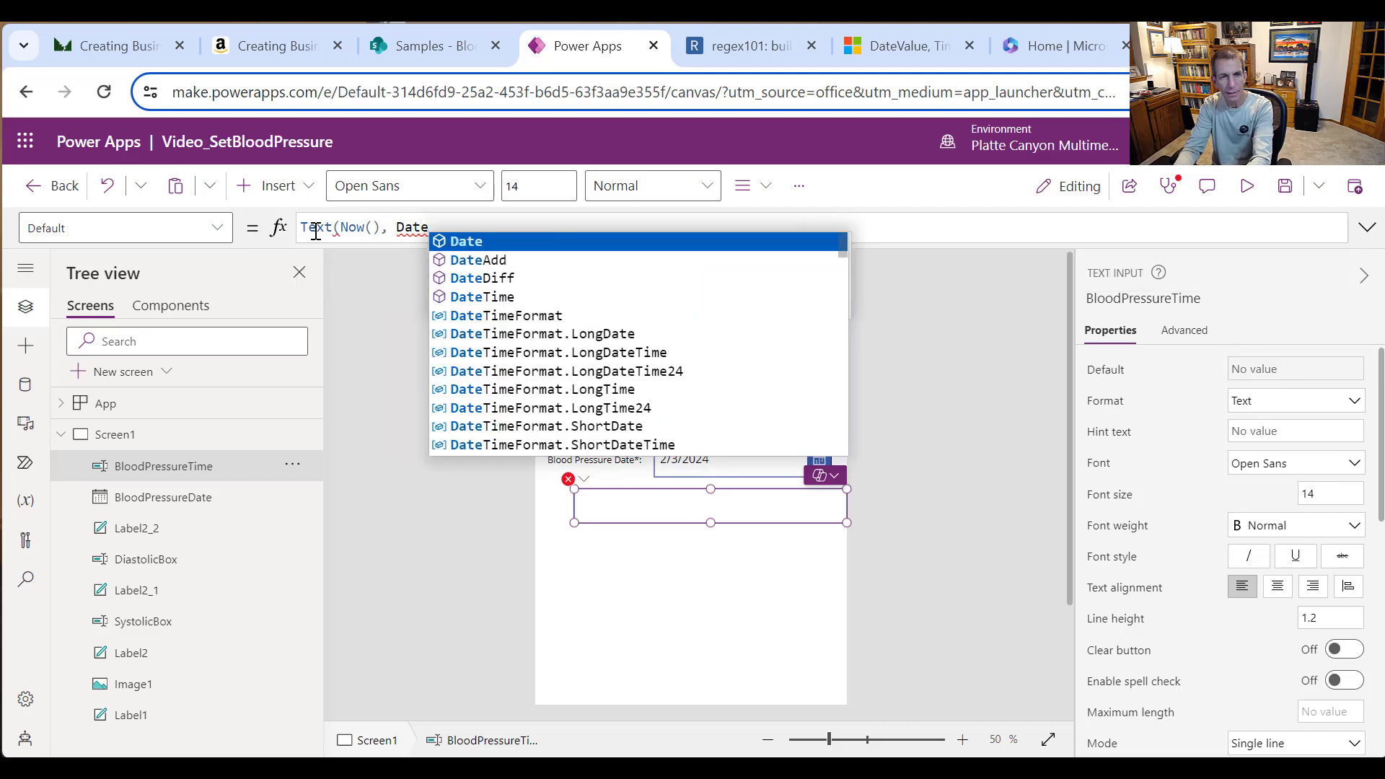
{"action": "type", "text": "TimeFo"}
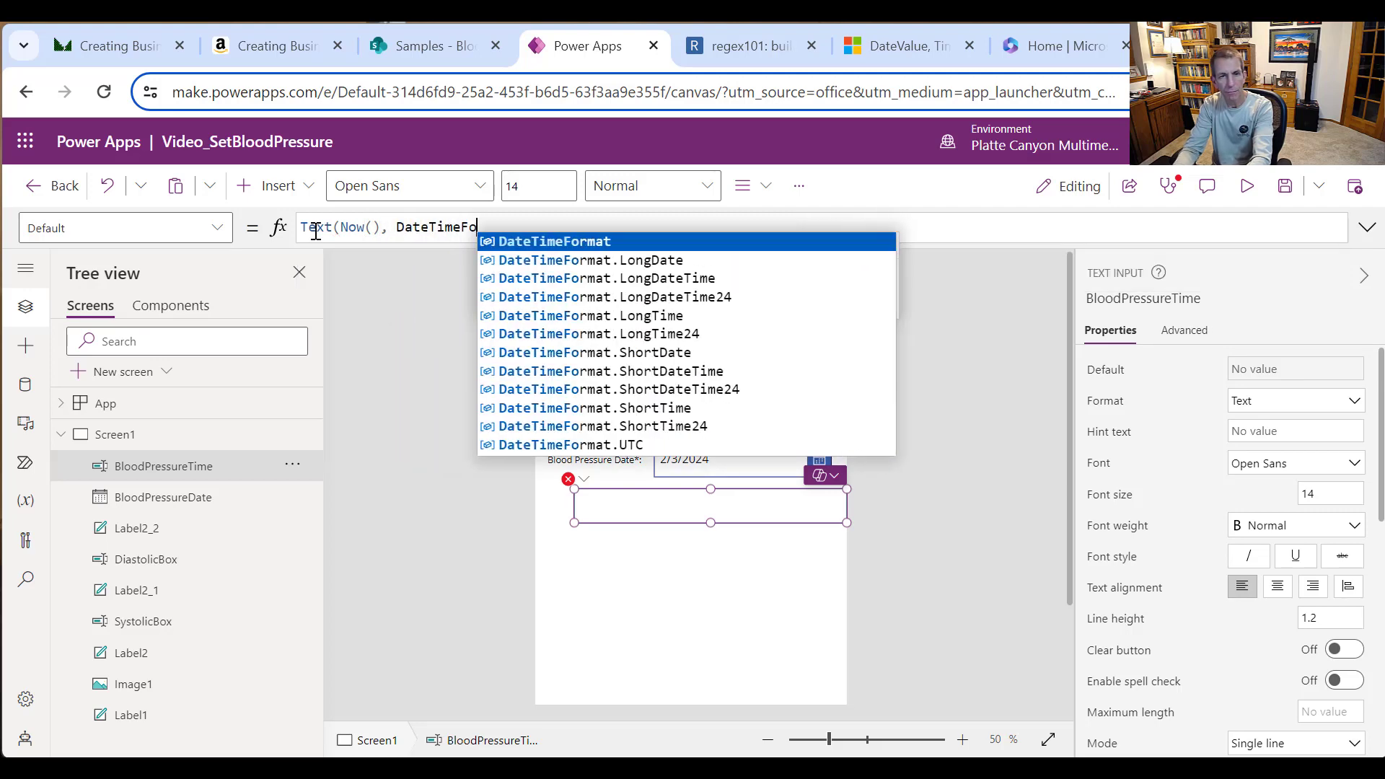
{"action": "type", "text": "rmat."}
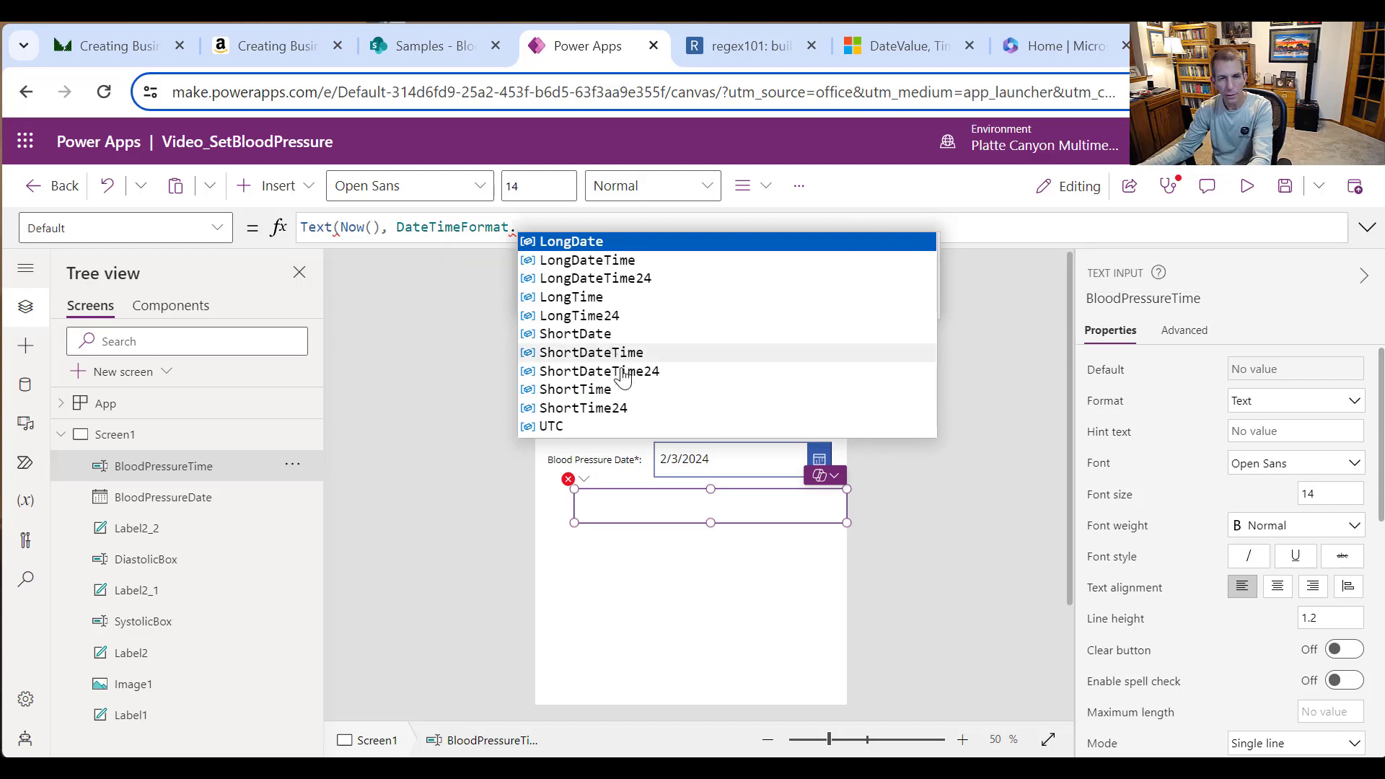
{"action": "left_click", "coordinate": [605, 394]}
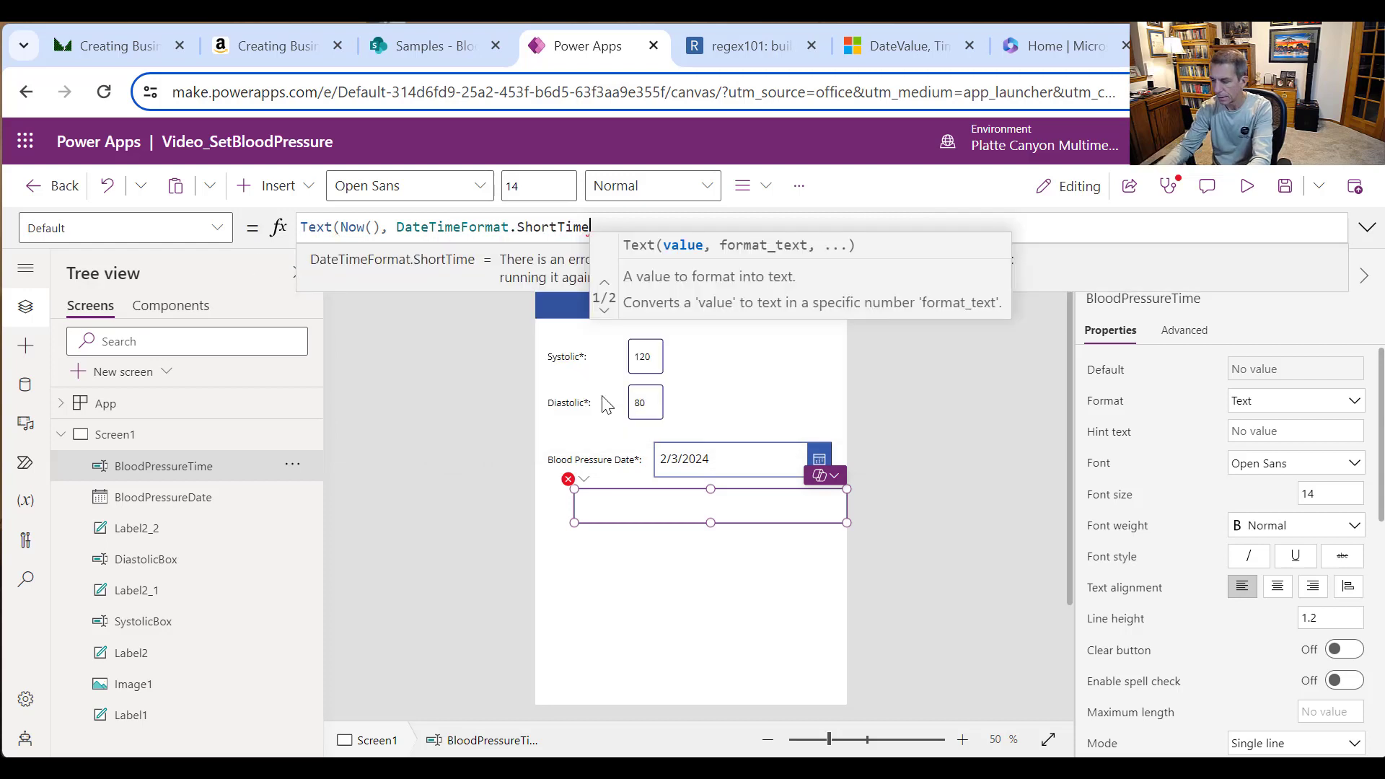
{"action": "type", "text": ")"}
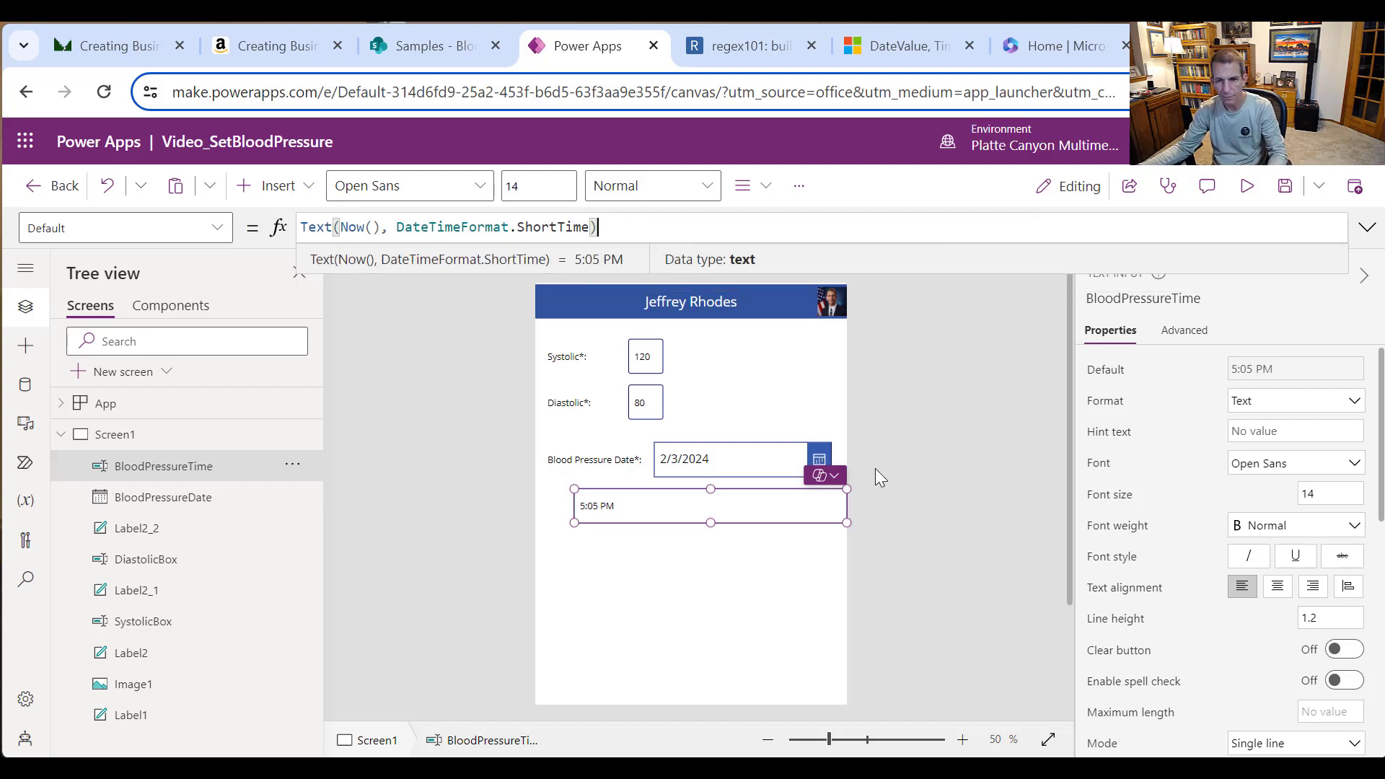
Step: Set the width of the BloodPressureDate picker to 365
{"action": "left_click", "coordinate": [754, 467]}
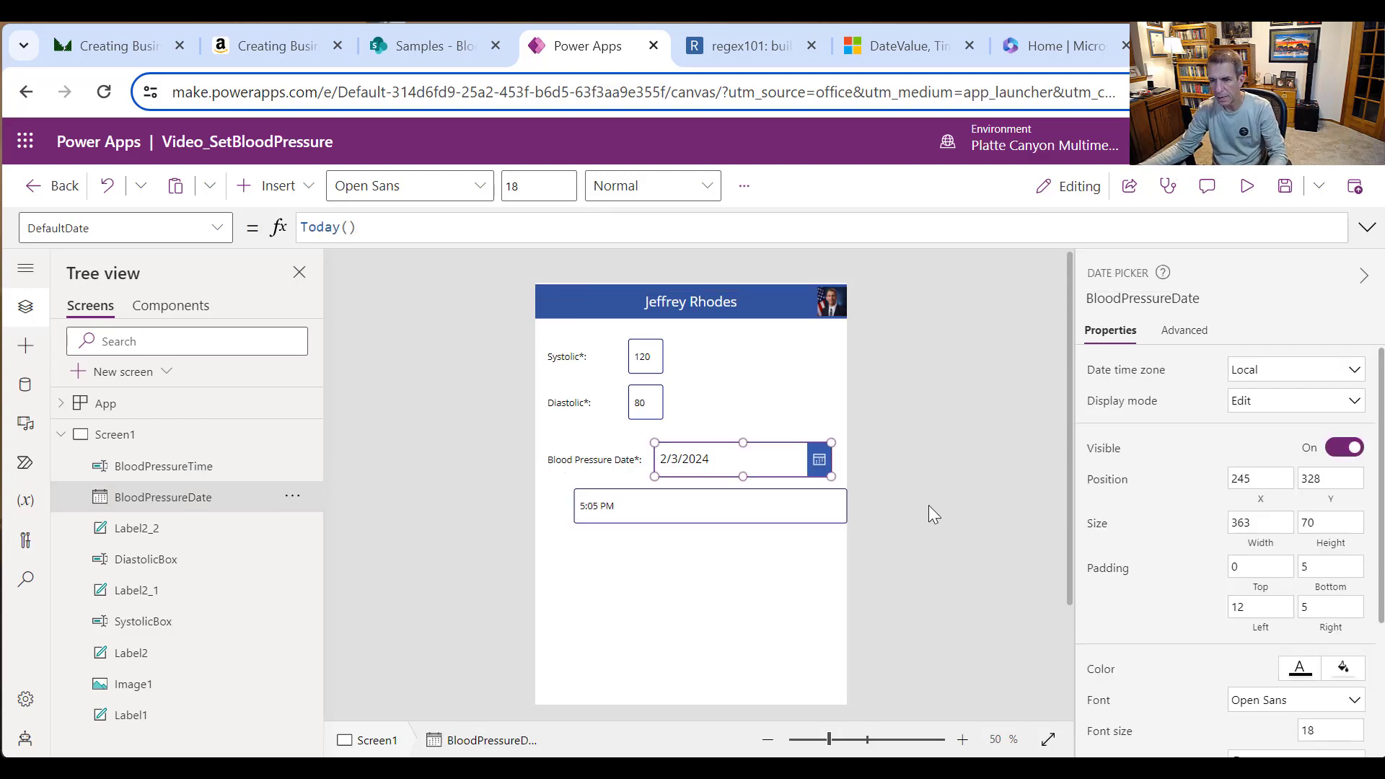
{"action": "left_click", "coordinate": [1271, 522]}
{"action": "type", "text": "365"}
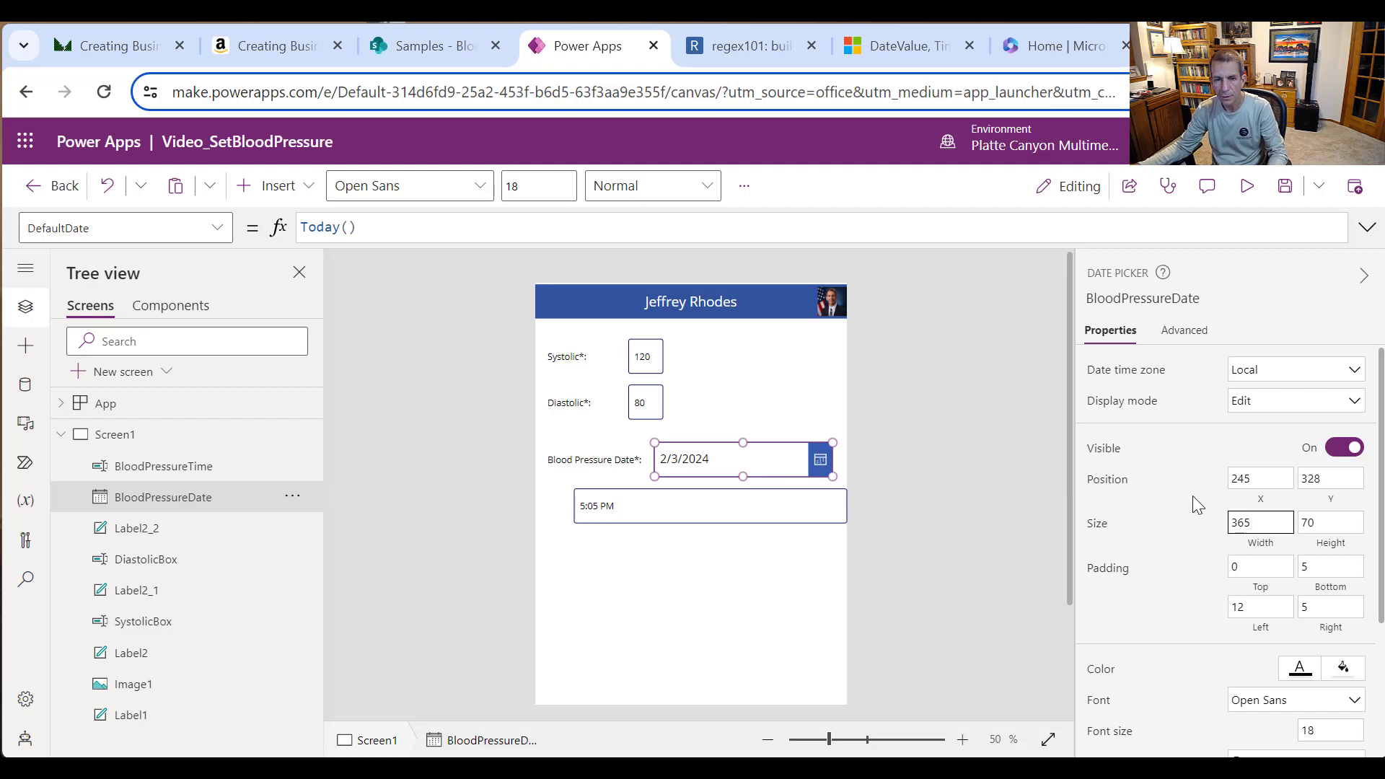
{"action": "left_click", "coordinate": [712, 515]}
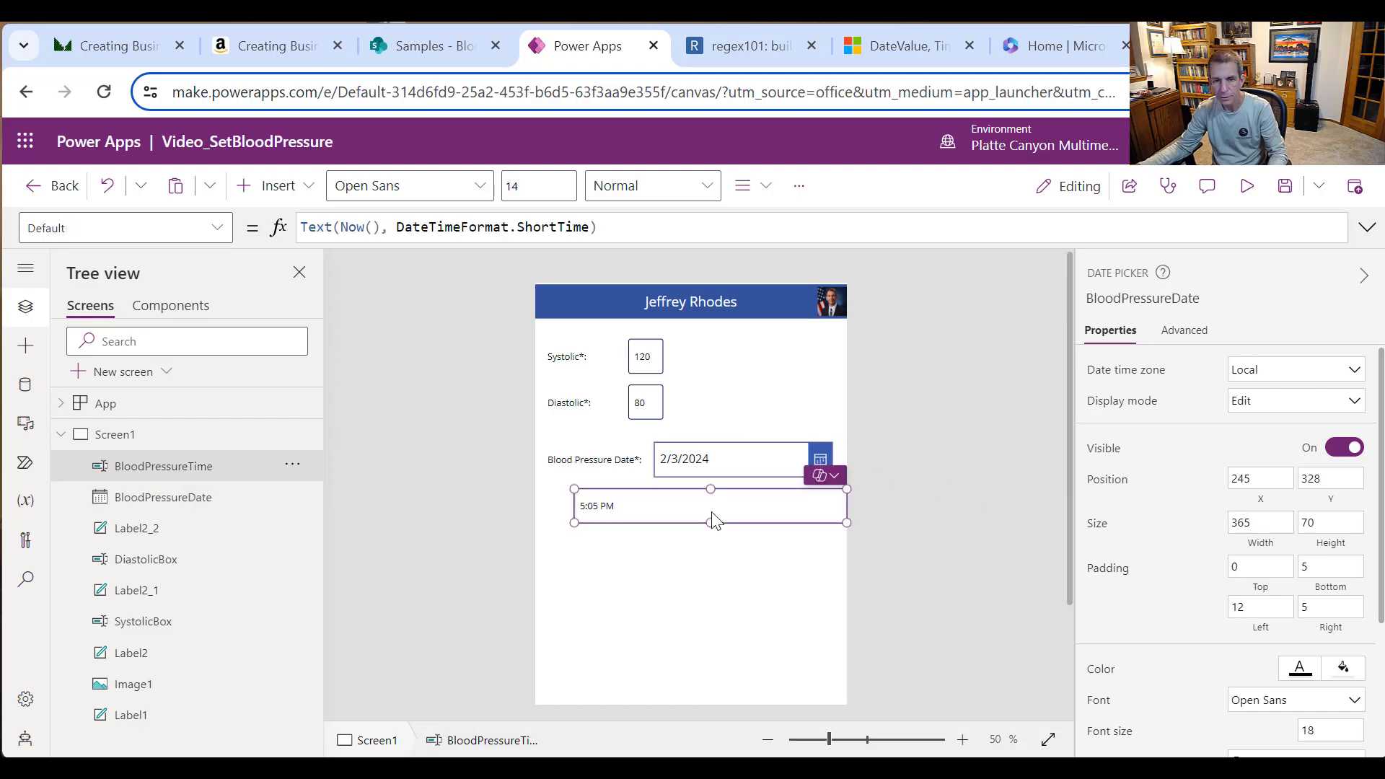
Step: Set the X position of the BloodPressureTime input to 245 and its width to 365
{"action": "scroll", "coordinate": [1320, 616], "scroll_direction": "down", "scroll_amount": 3}
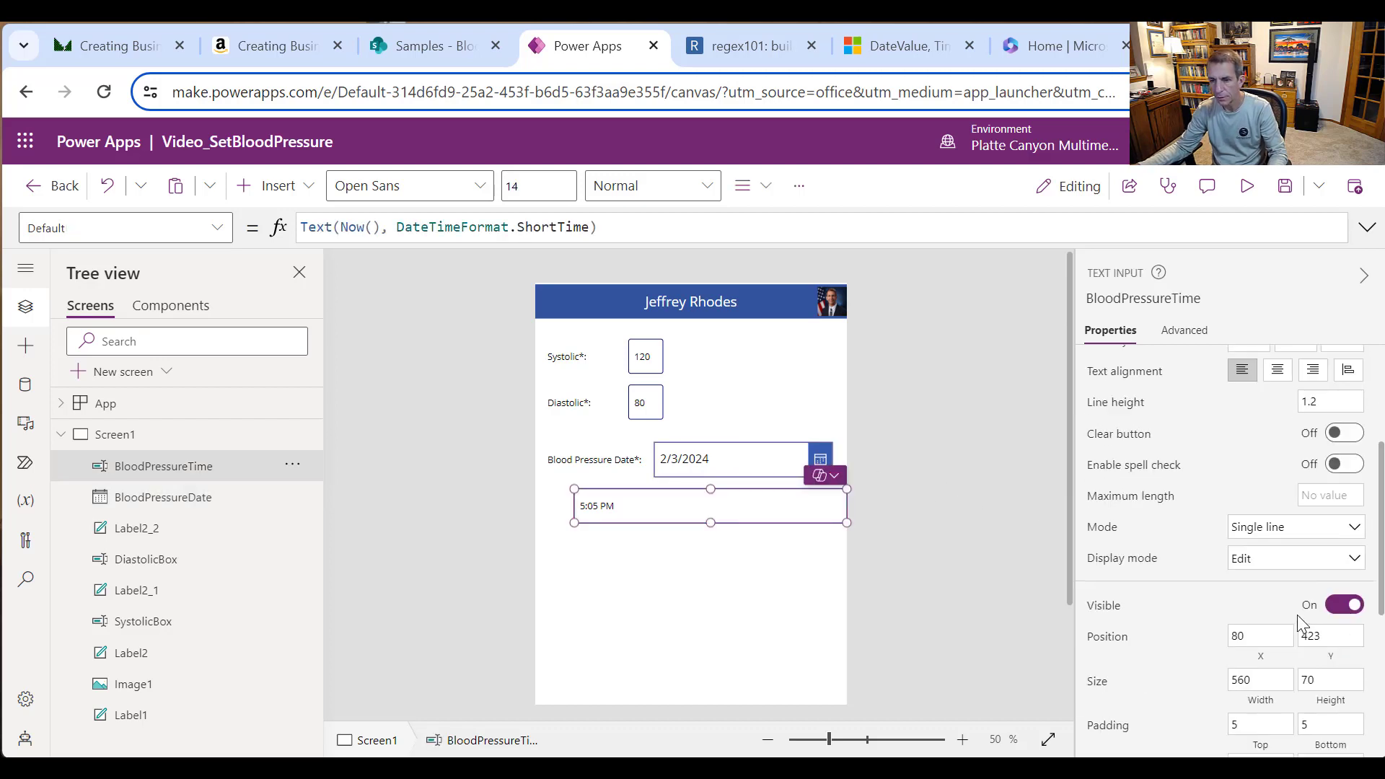
{"action": "left_click", "coordinate": [1258, 640]}
{"action": "type", "text": "245"}
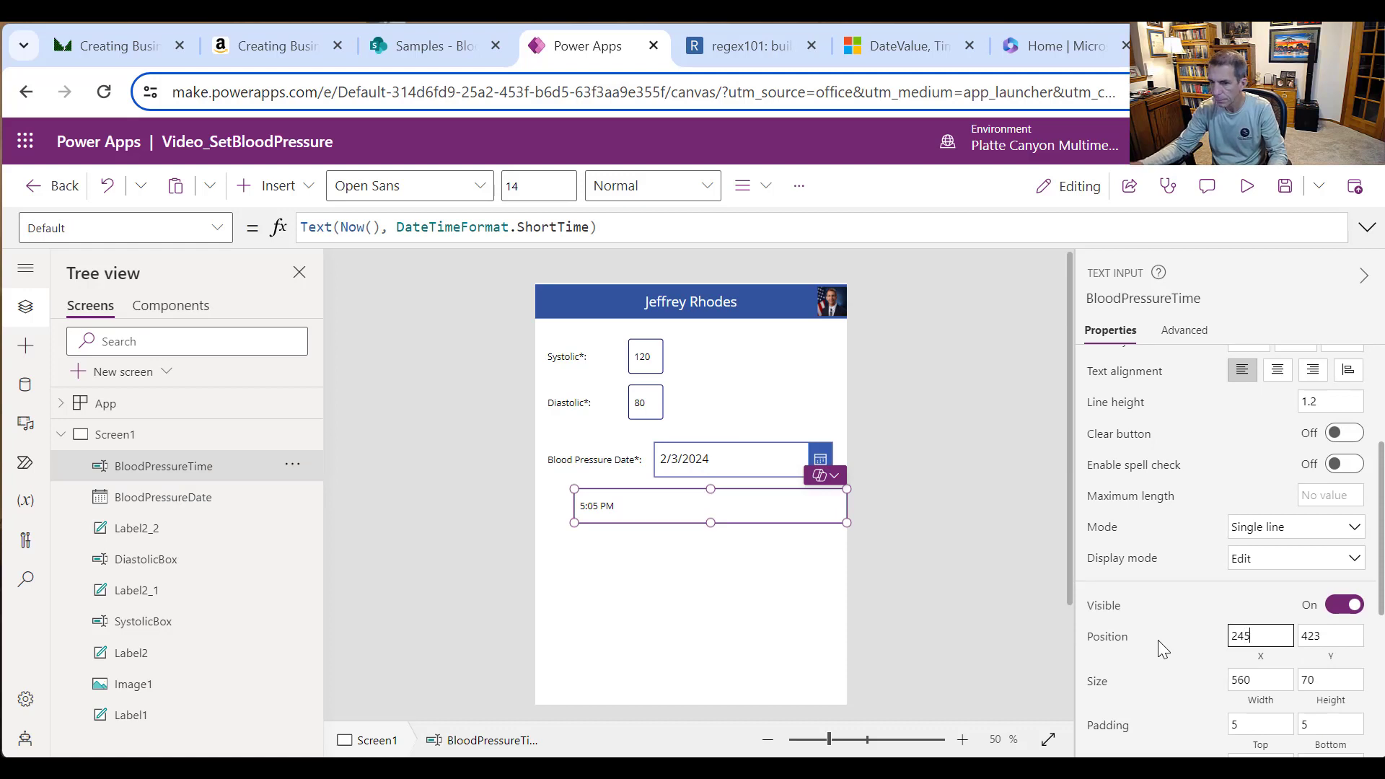
{"action": "left_click", "coordinate": [1253, 687]}
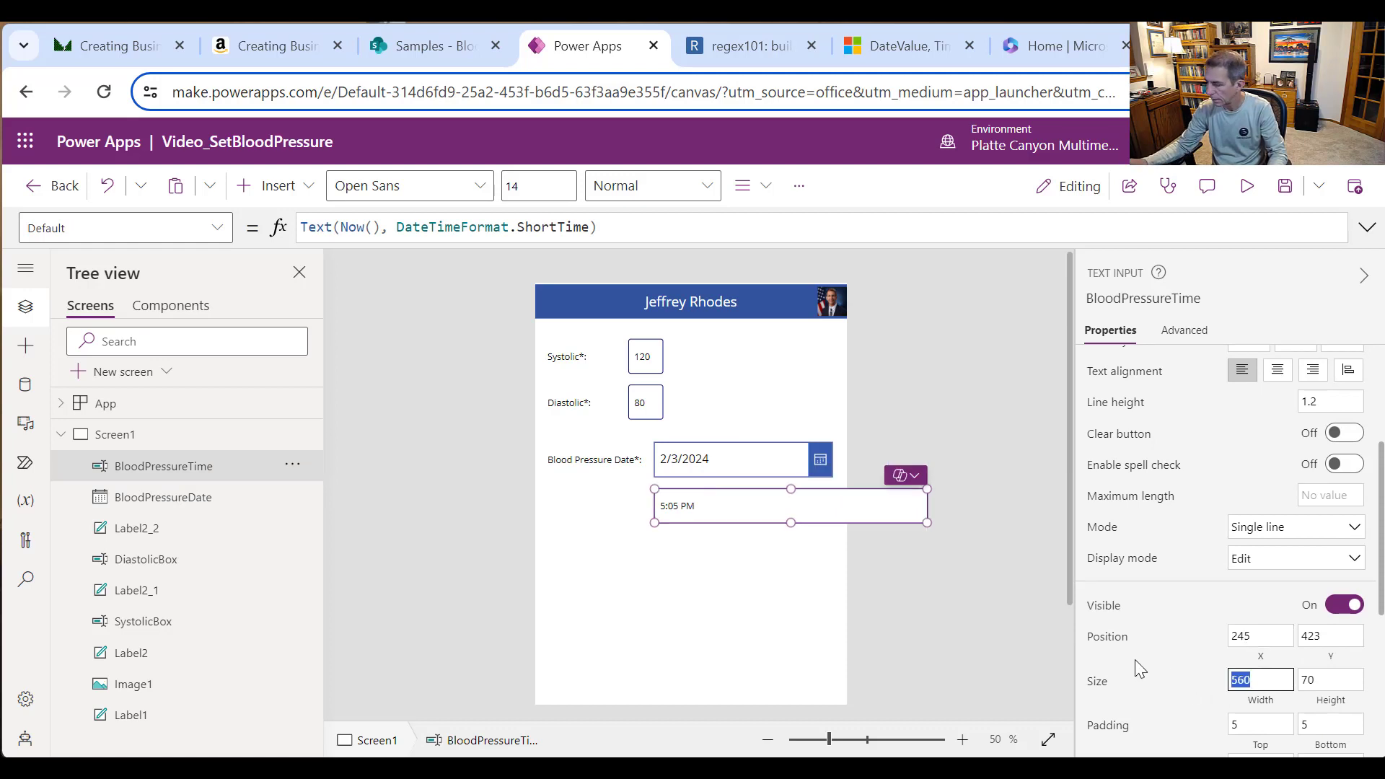
{"action": "type", "text": "365"}
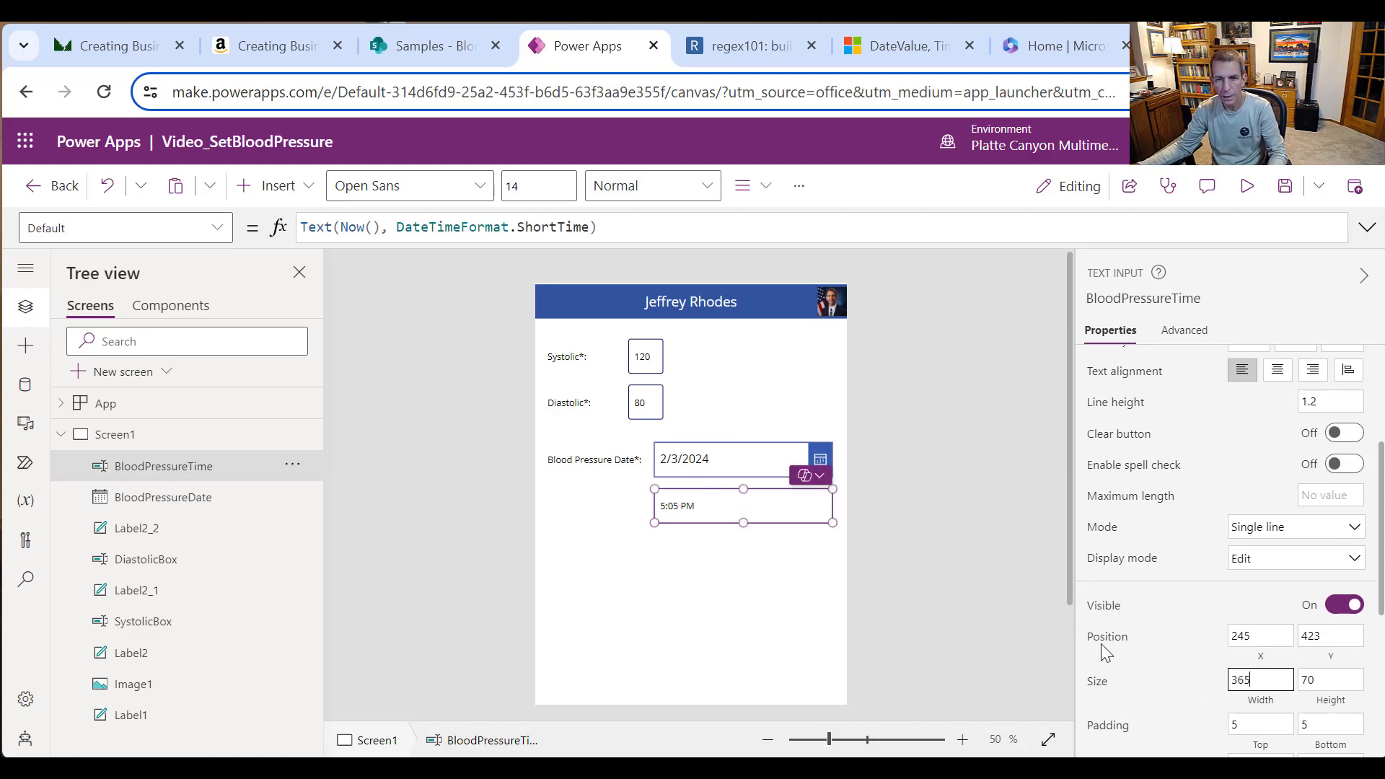
Step: Duplicate the "Blood Pressure Date*:" label and place the copy beside the BloodPressureTime input
{"action": "left_click", "coordinate": [570, 509]}
{"action": "left_click", "coordinate": [602, 465]}
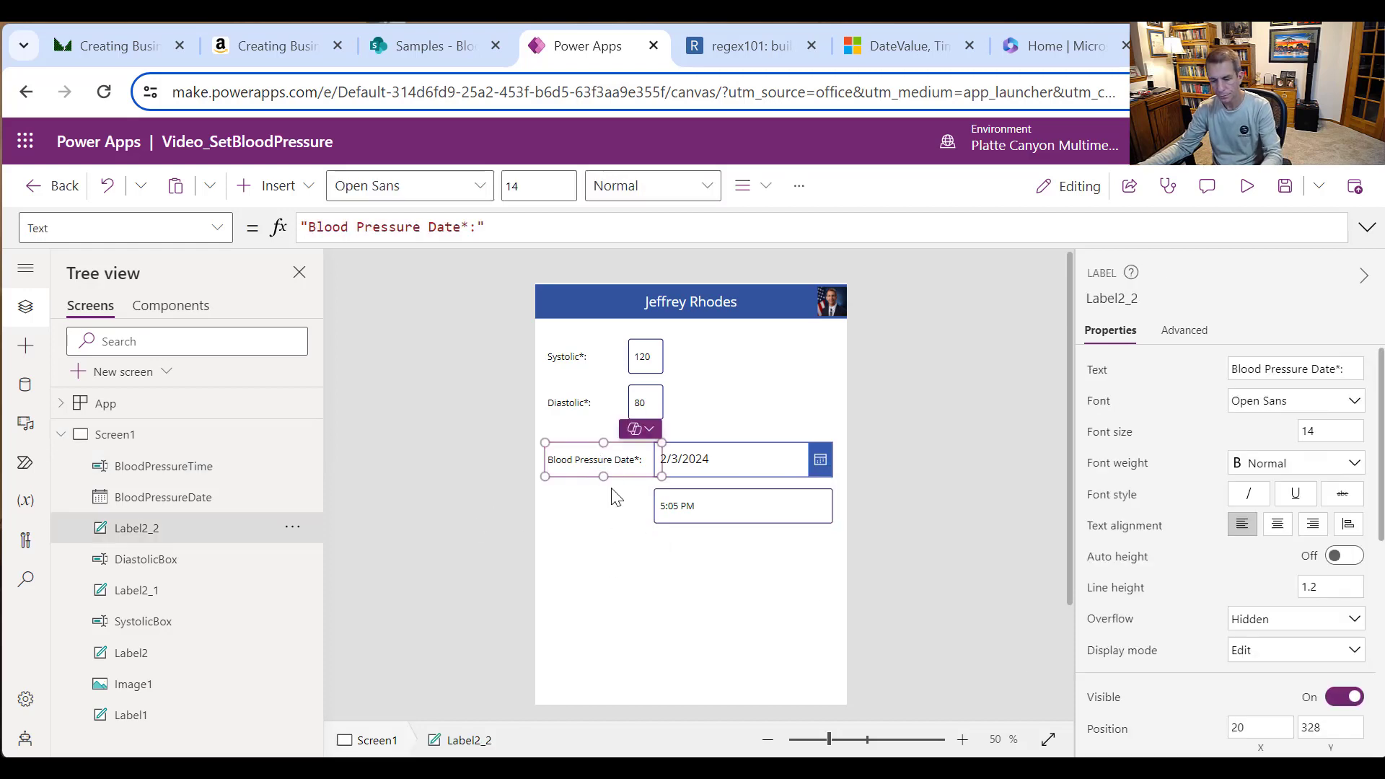
{"action": "key", "text": "ctrl+c"}
{"action": "key", "text": "ctrl+v"}
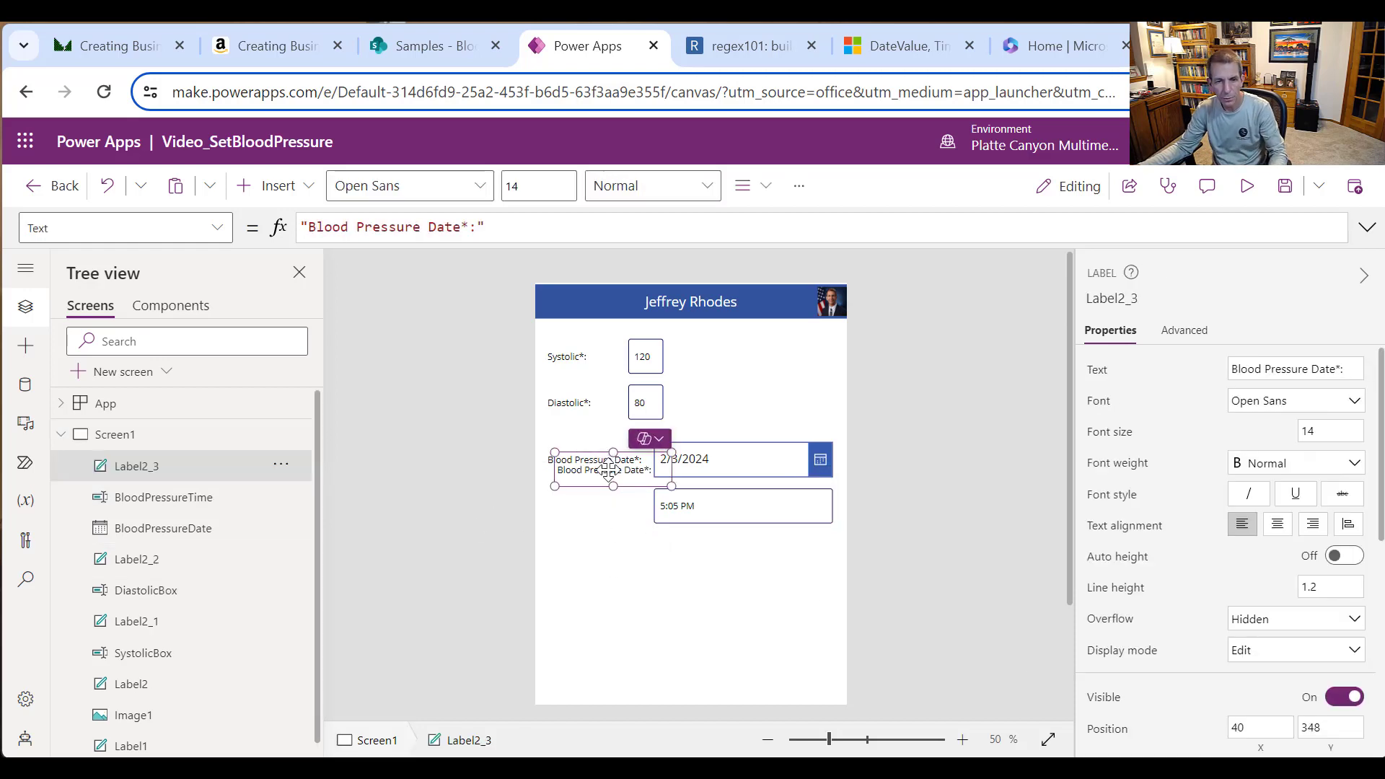
{"action": "left_click_drag", "start_coordinate": [609, 468], "coordinate": [594, 503]}
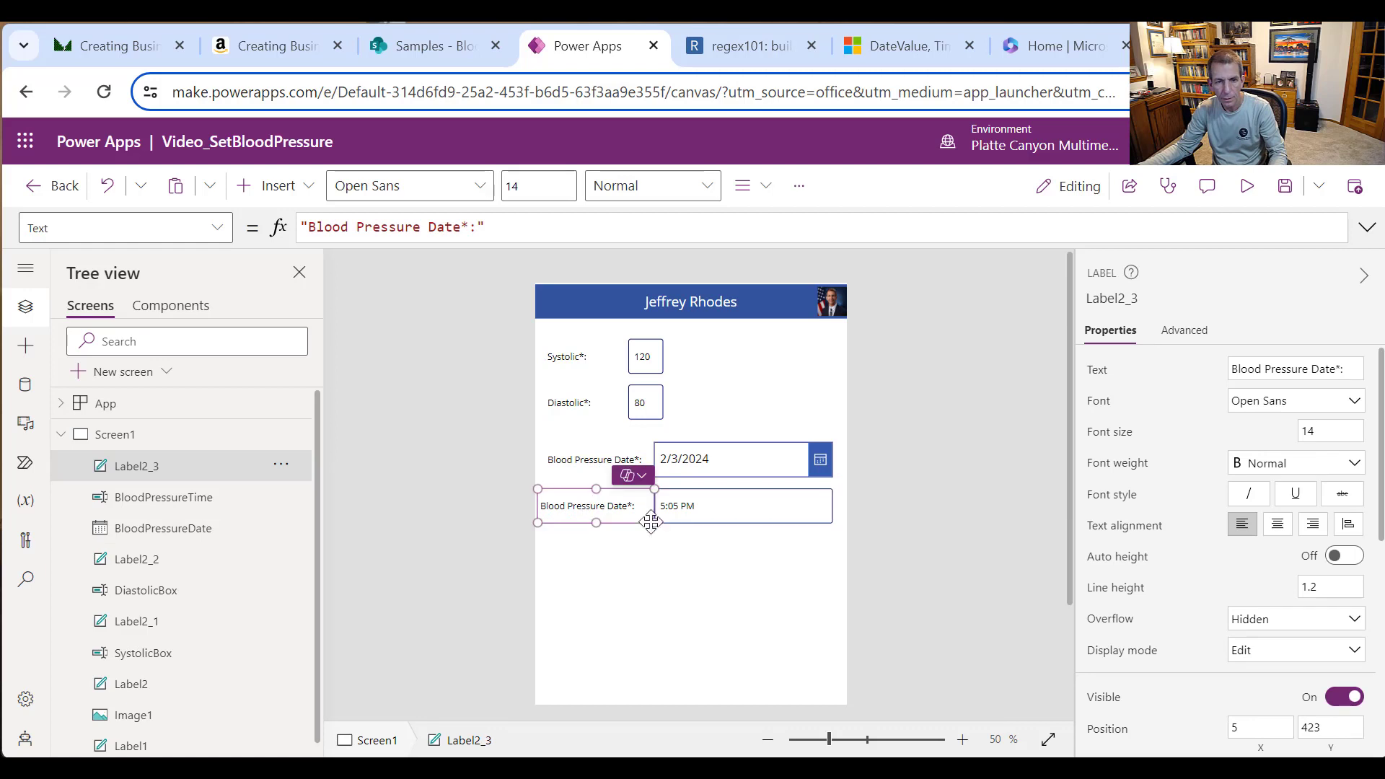
Step: Change the copied label's text to "Blood Pressure Time*:" and align it with the left edge of the labels above
{"action": "double_click", "coordinate": [443, 227]}
{"action": "type", "text": "Tim"}
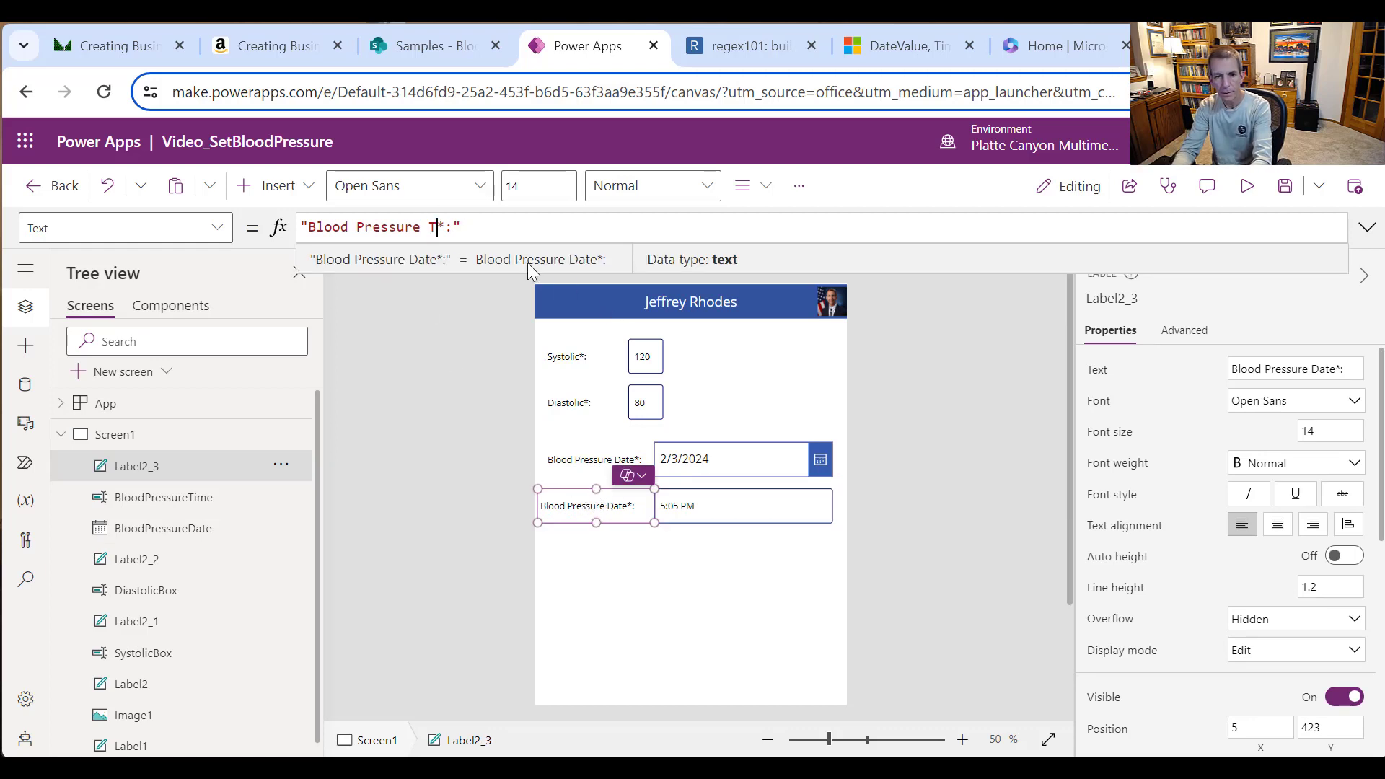
{"action": "type", "text": "e"}
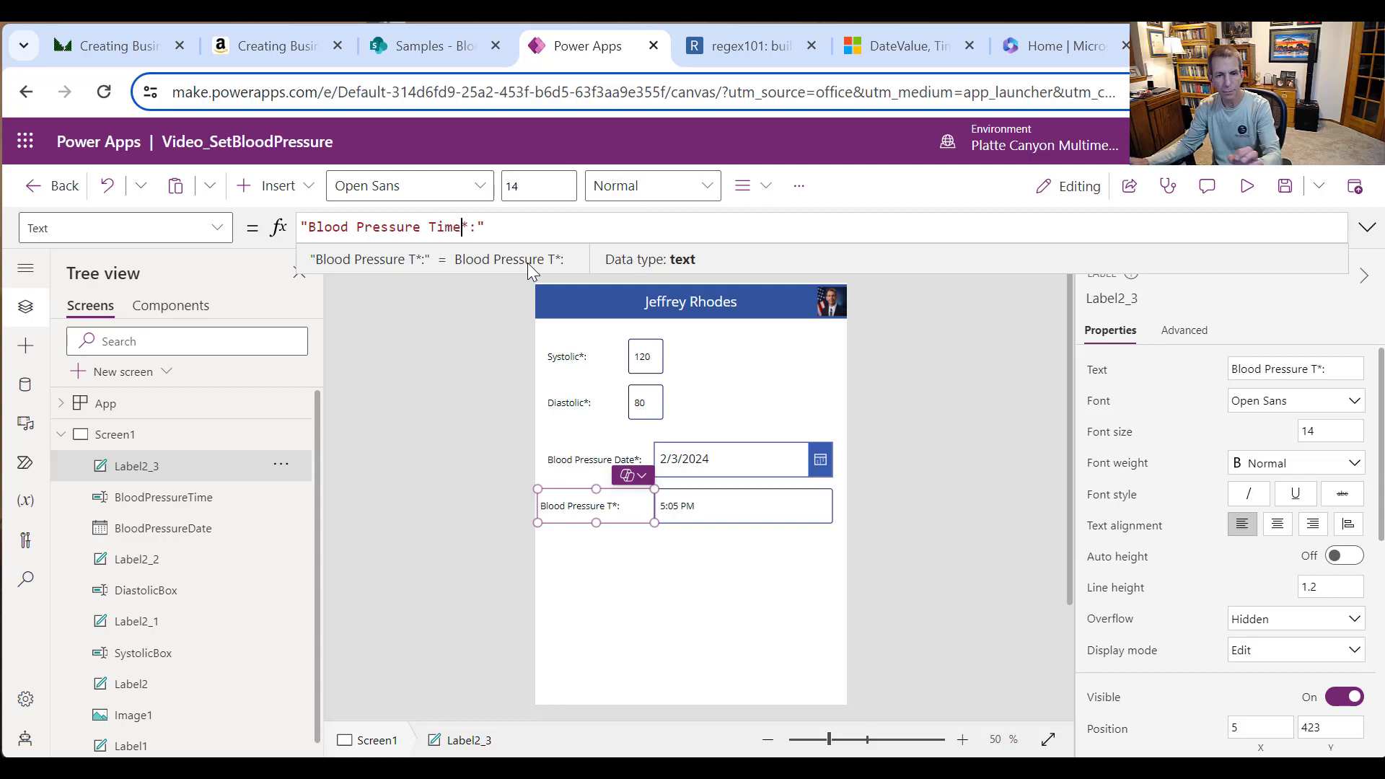
{"action": "left_click", "coordinate": [717, 563]}
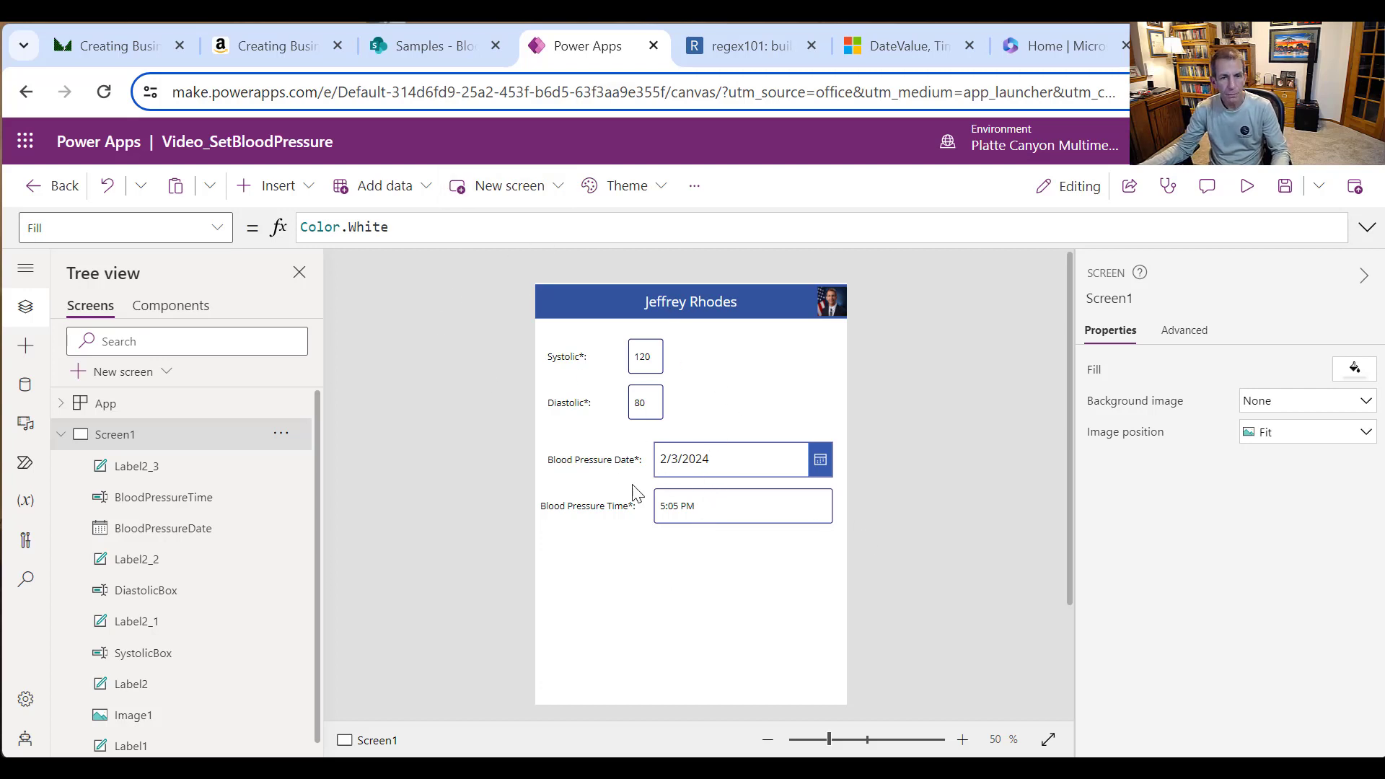
{"action": "left_click", "coordinate": [609, 502]}
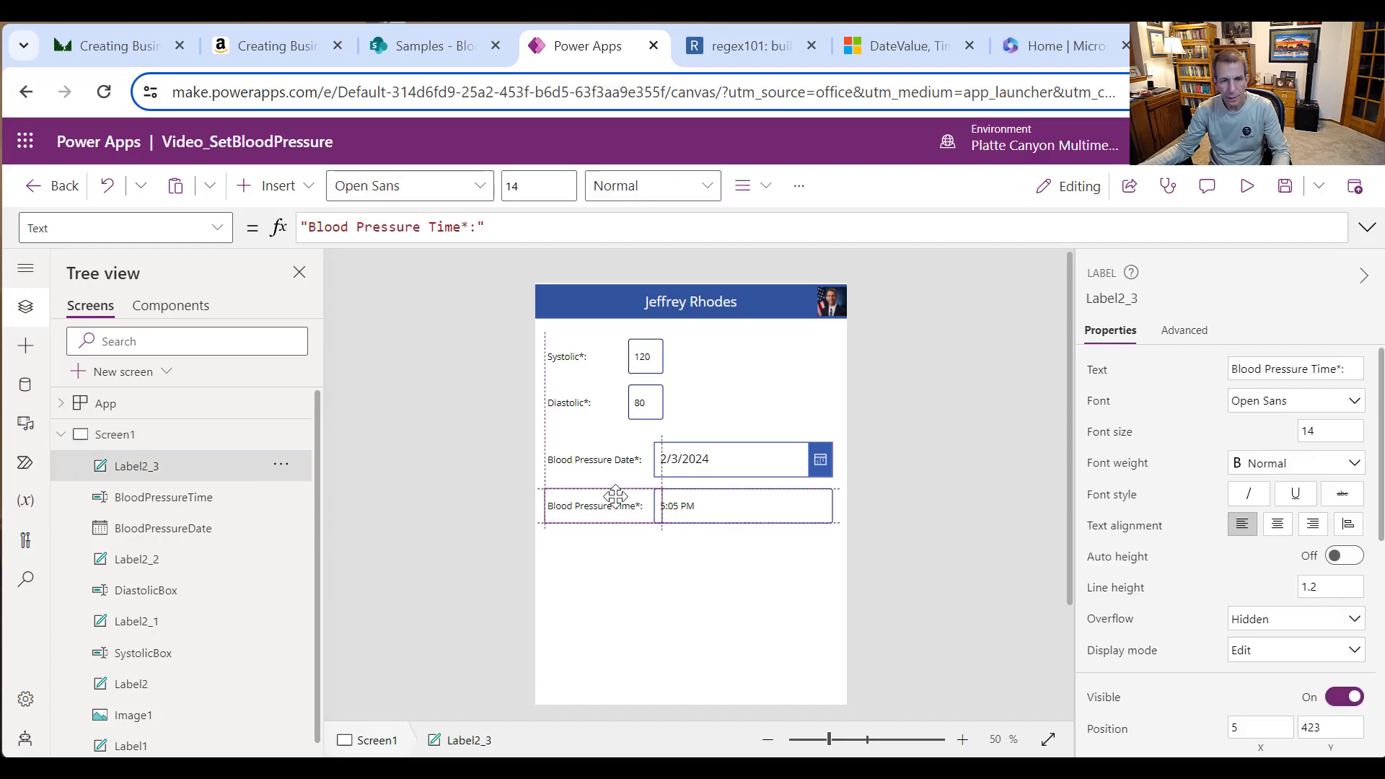
{"action": "left_click", "coordinate": [615, 570]}
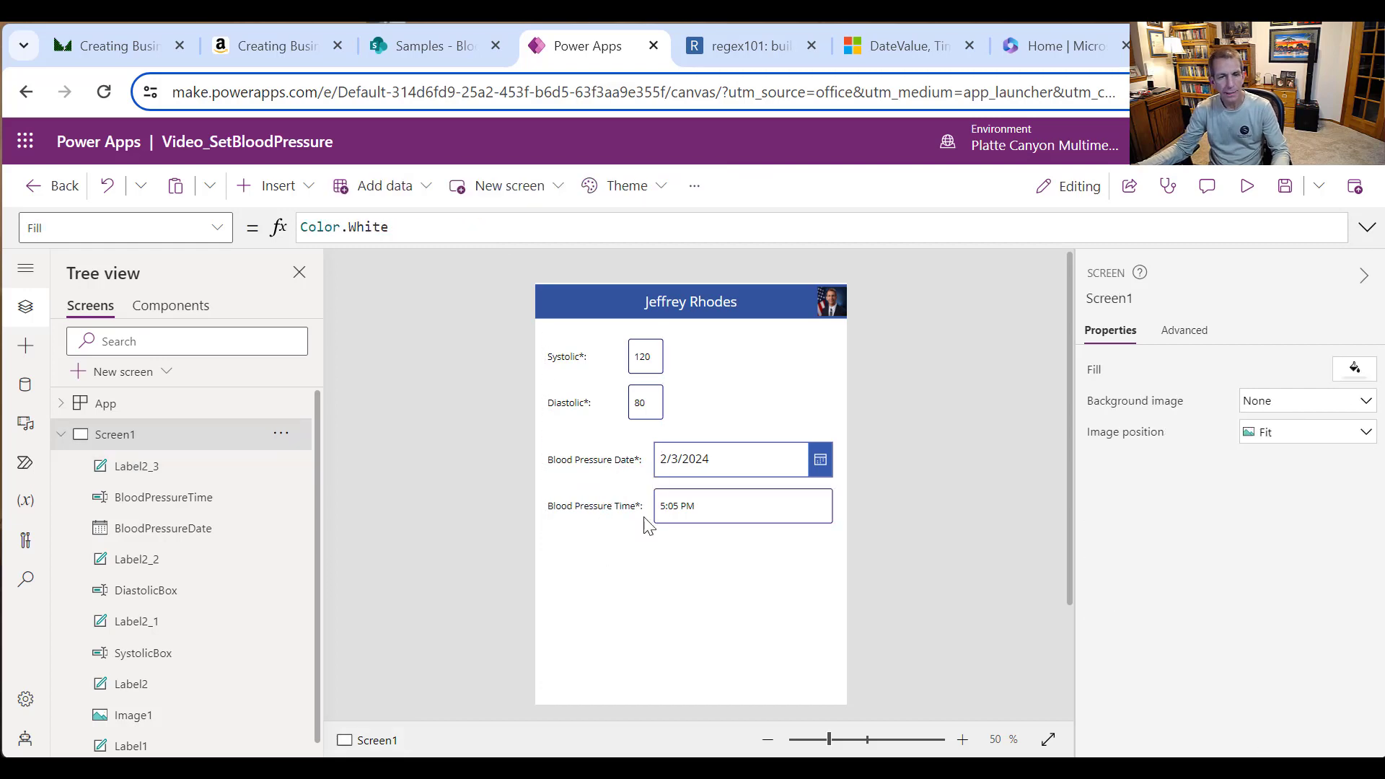
Step: Duplicate the "Blood Pressure Time*:" label, place the copy directly below it and change its text to "Notes:"
{"action": "left_click", "coordinate": [602, 515]}
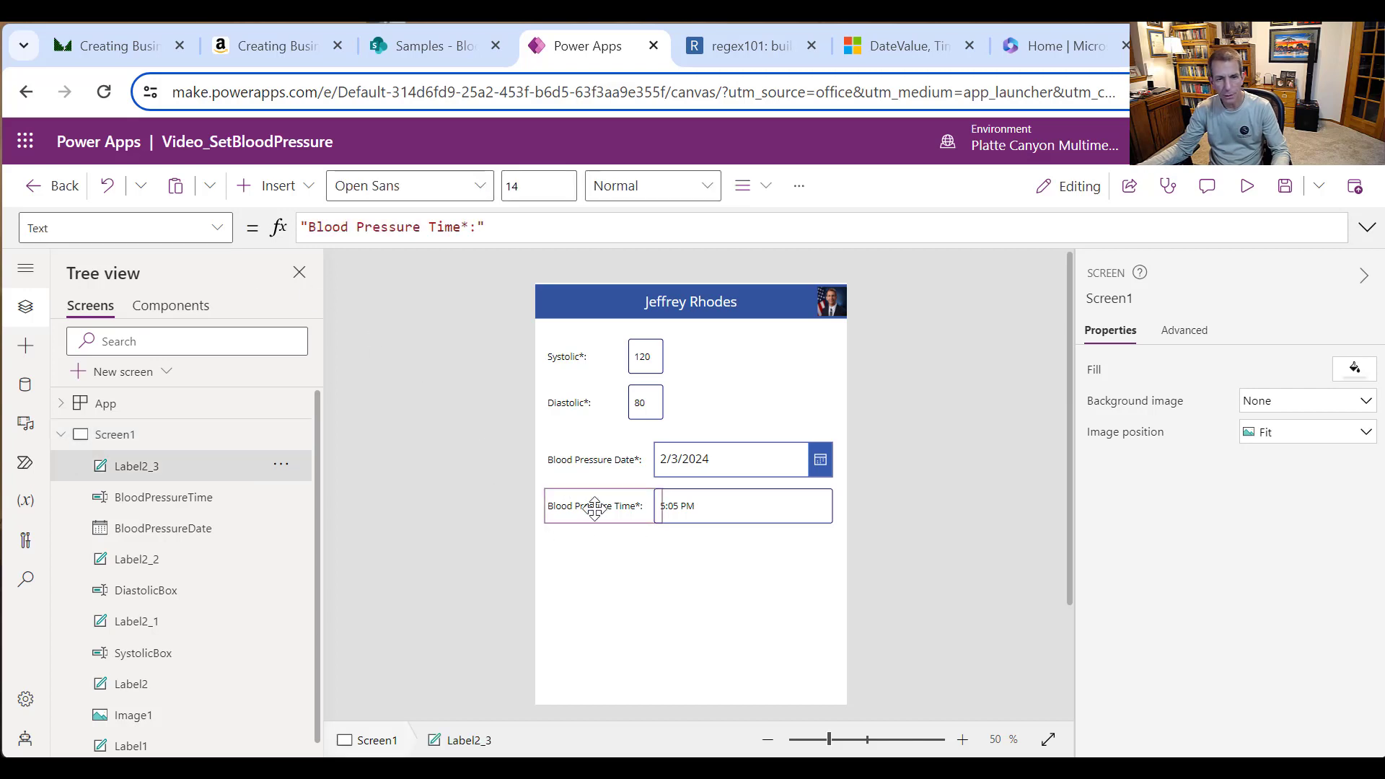
{"action": "key", "text": "ctrl+c"}
{"action": "key", "text": "ctrl+v"}
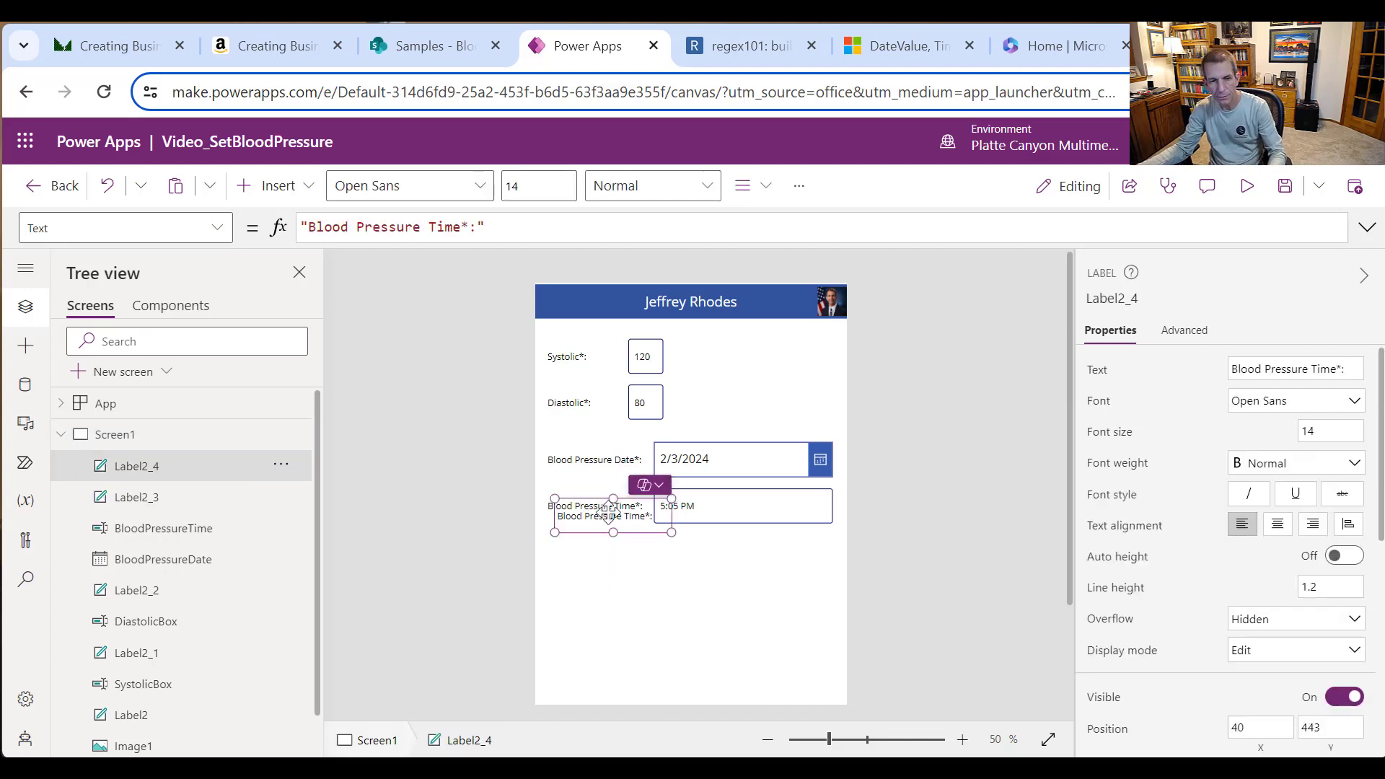
{"action": "left_click_drag", "start_coordinate": [606, 514], "coordinate": [603, 555]}
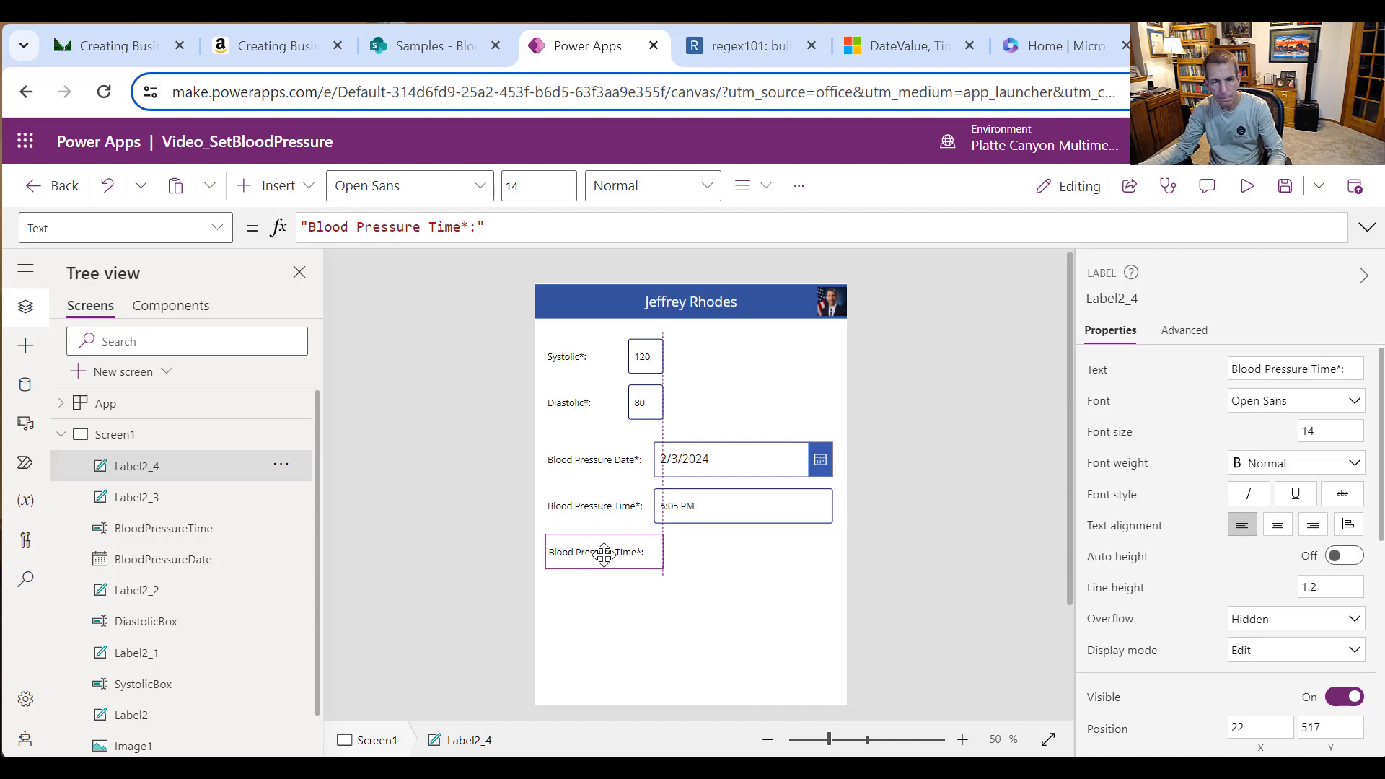
{"action": "double_click", "coordinate": [603, 552]}
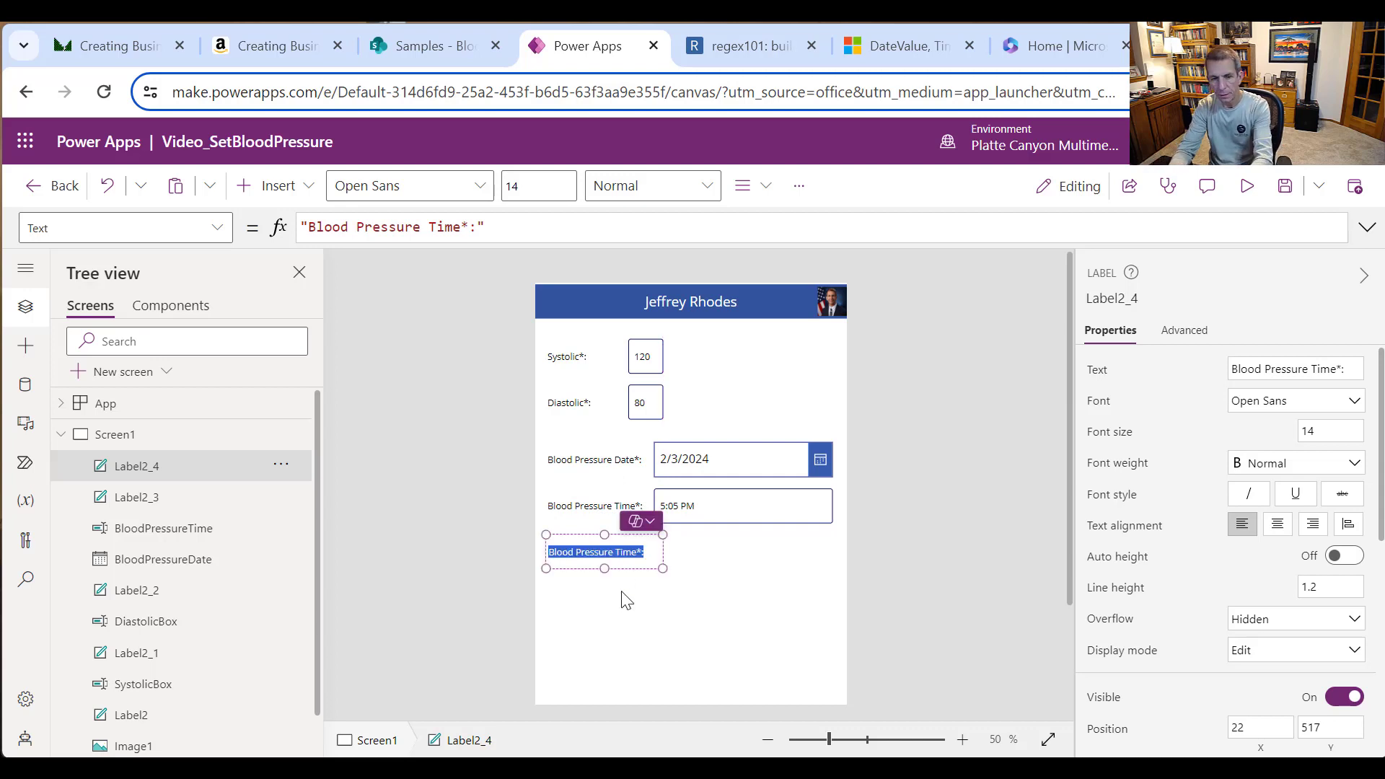
{"action": "type", "text": "Notes:"}
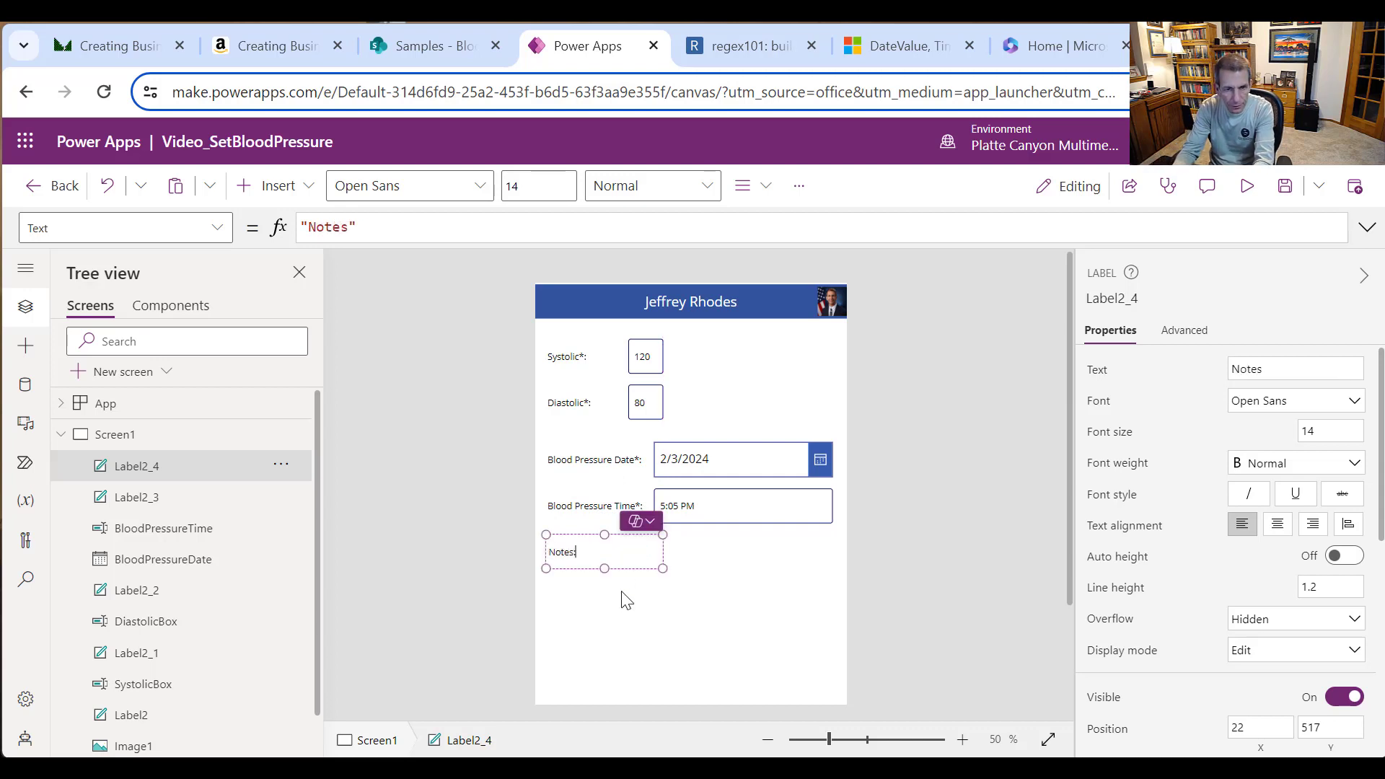
{"action": "left_click", "coordinate": [664, 537]}
Step: Set the width of the "Notes:" label to 220
{"action": "scroll", "coordinate": [1202, 642], "scroll_direction": "down", "scroll_amount": 3}
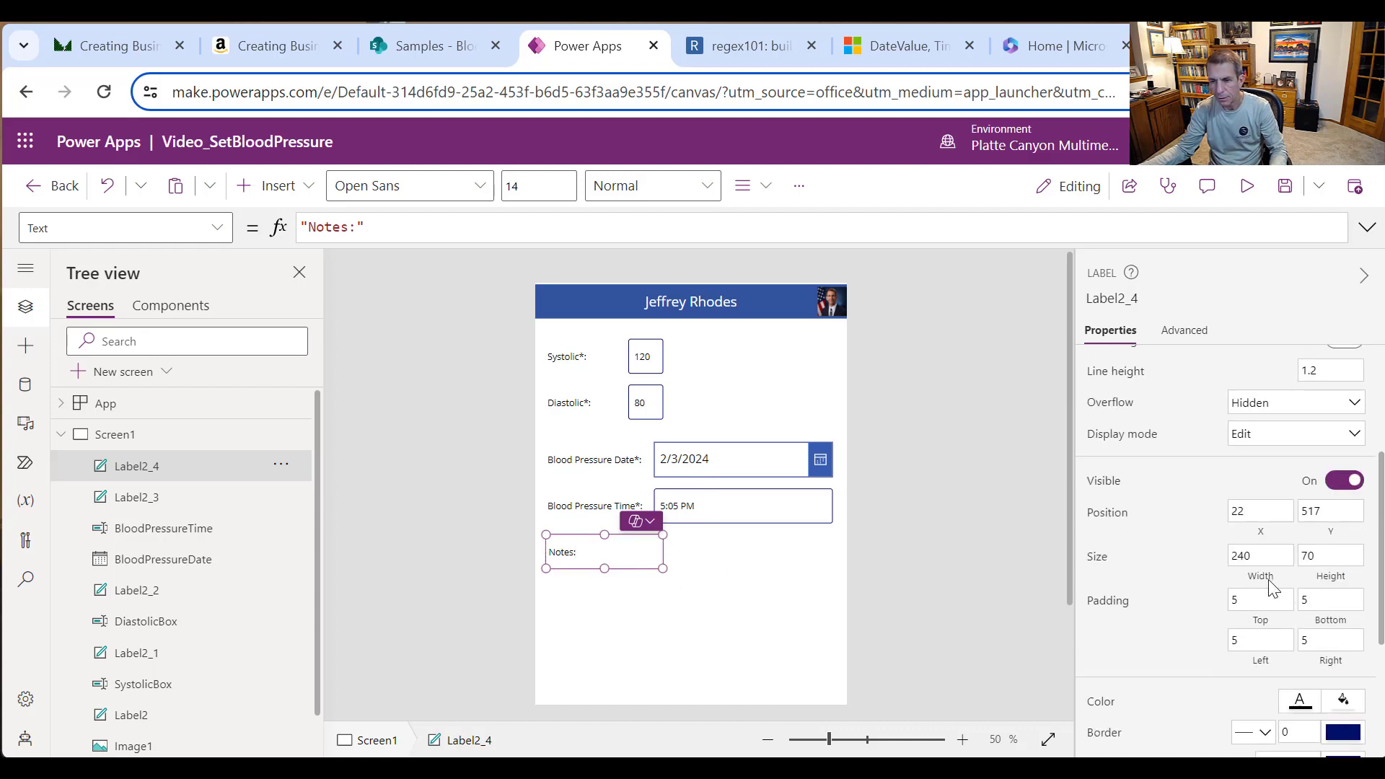
{"action": "double_click", "coordinate": [1255, 555]}
{"action": "type", "text": "220"}
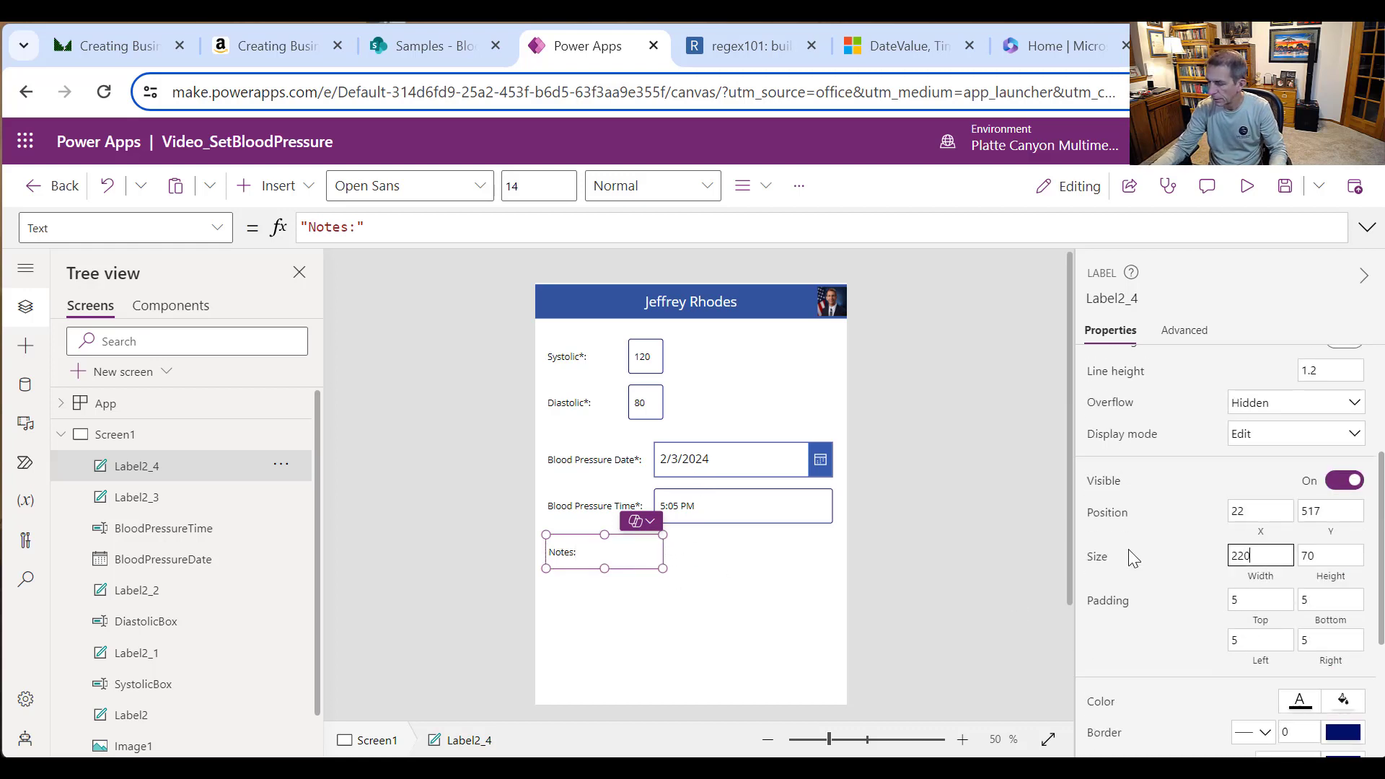
{"action": "left_click", "coordinate": [724, 569]}
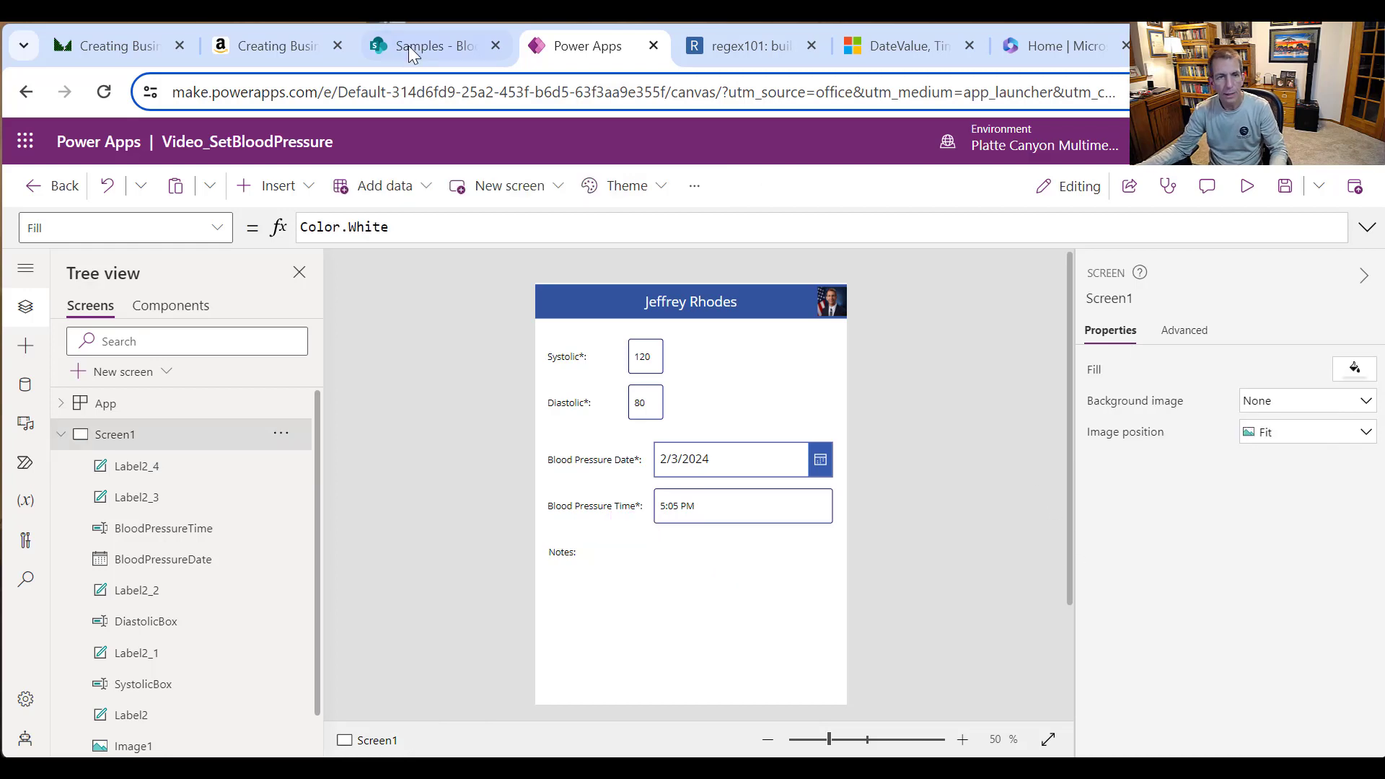
Step: Duplicate the BloodPressureTime input, place the copy beside the "Notes:" label and enlarge its height to about 264
{"action": "left_click", "coordinate": [751, 523]}
{"action": "key", "text": "ctrl+c"}
{"action": "key", "text": "ctrl+v"}
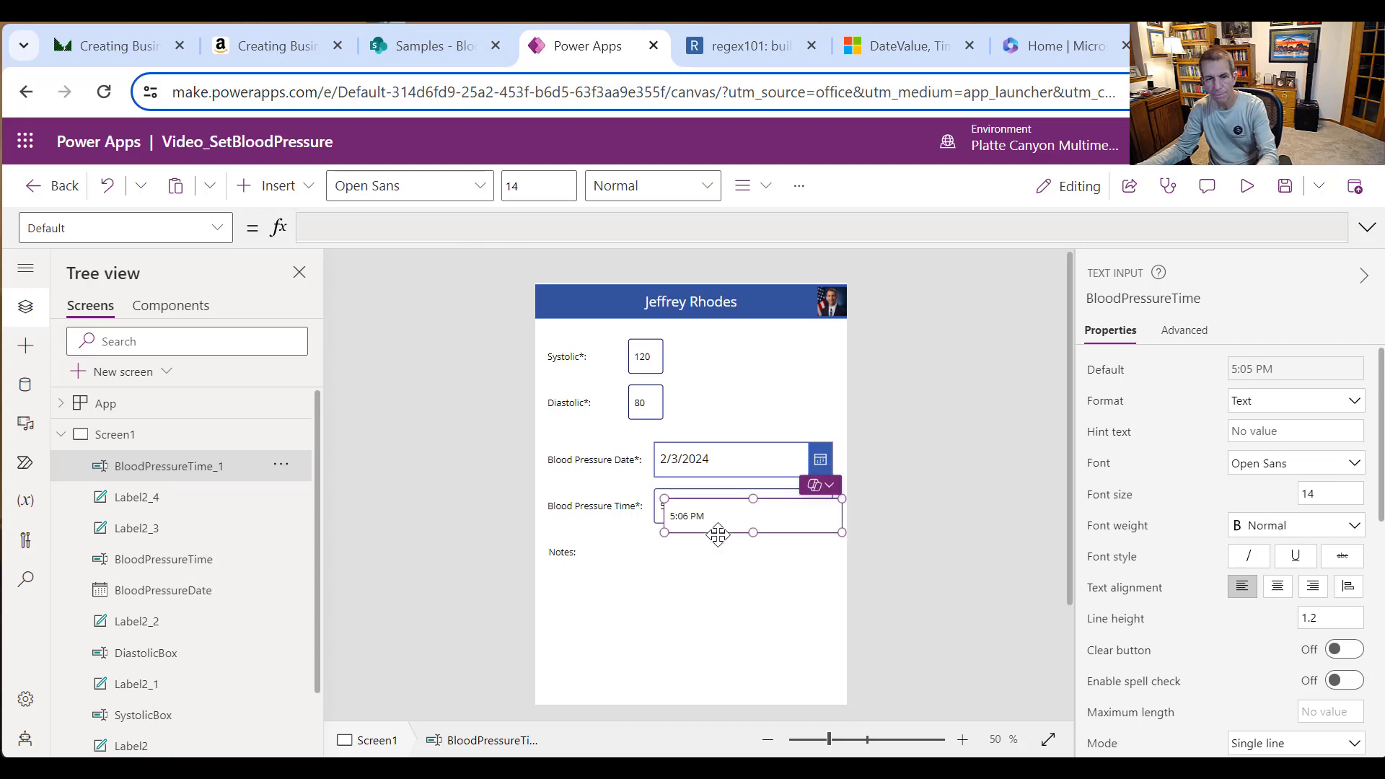
{"action": "left_click_drag", "start_coordinate": [733, 528], "coordinate": [736, 639]}
{"action": "scroll", "coordinate": [820, 605], "scroll_direction": "down", "scroll_amount": 2}
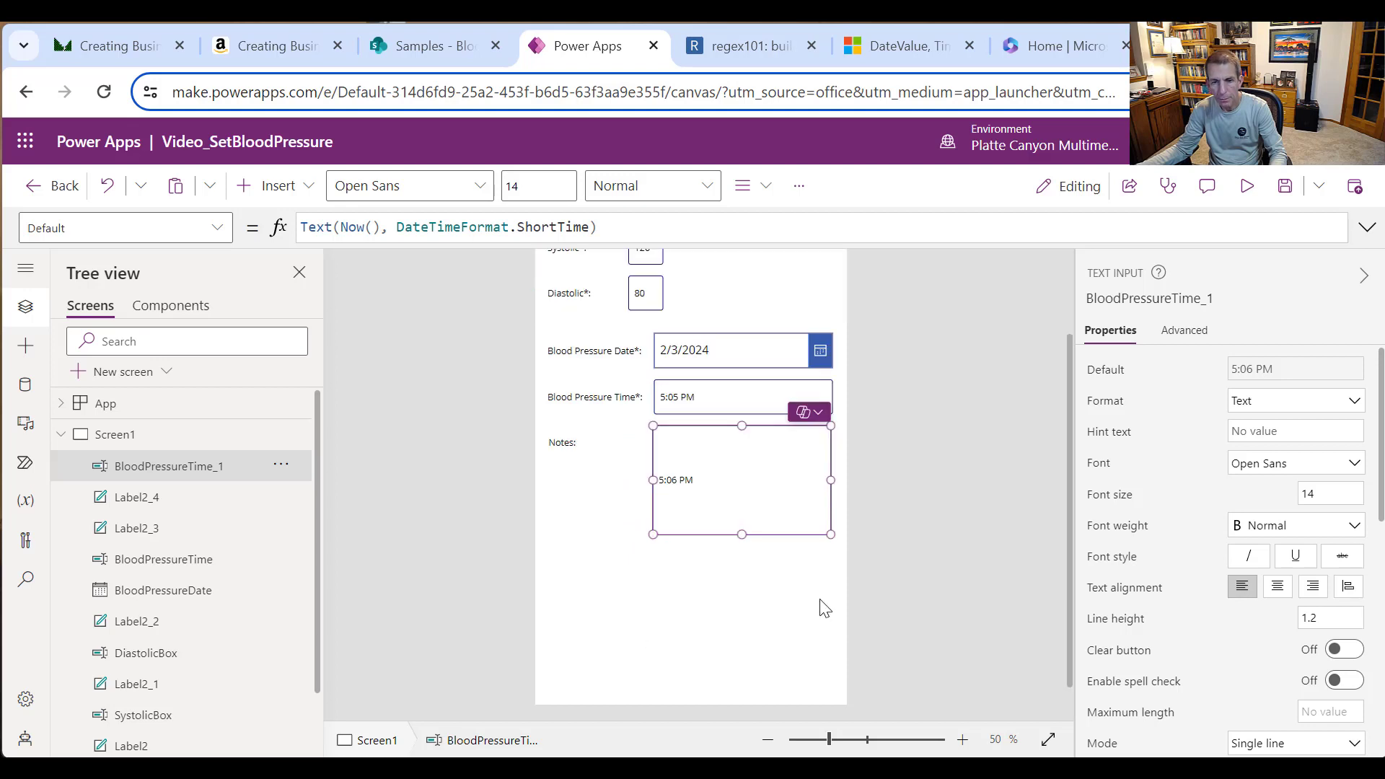
{"action": "left_click_drag", "start_coordinate": [741, 494], "coordinate": [741, 513]}
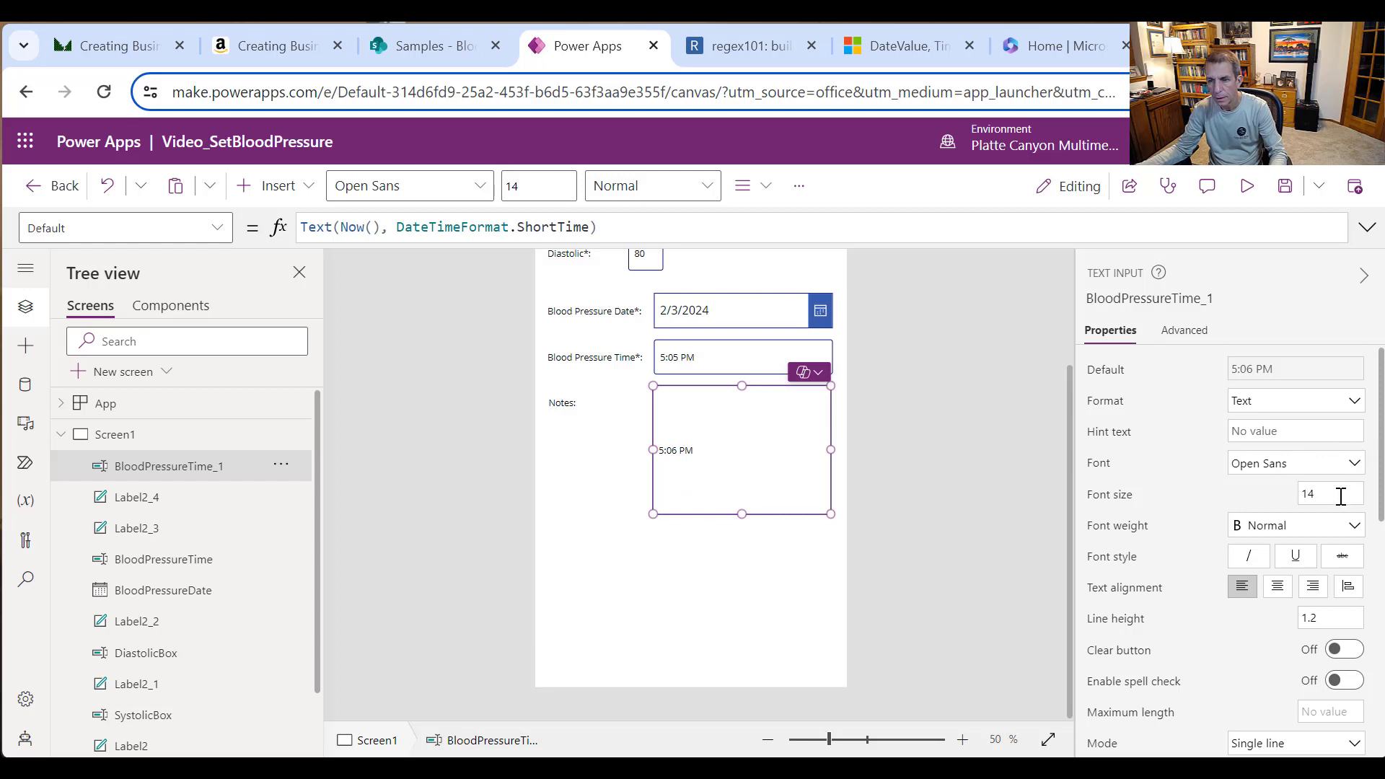
Step: Set the mode of the text input beside the "Notes:" label to Multiline
{"action": "scroll", "coordinate": [1340, 496], "scroll_direction": "down", "scroll_amount": 5}
{"action": "left_click", "coordinate": [1345, 421]}
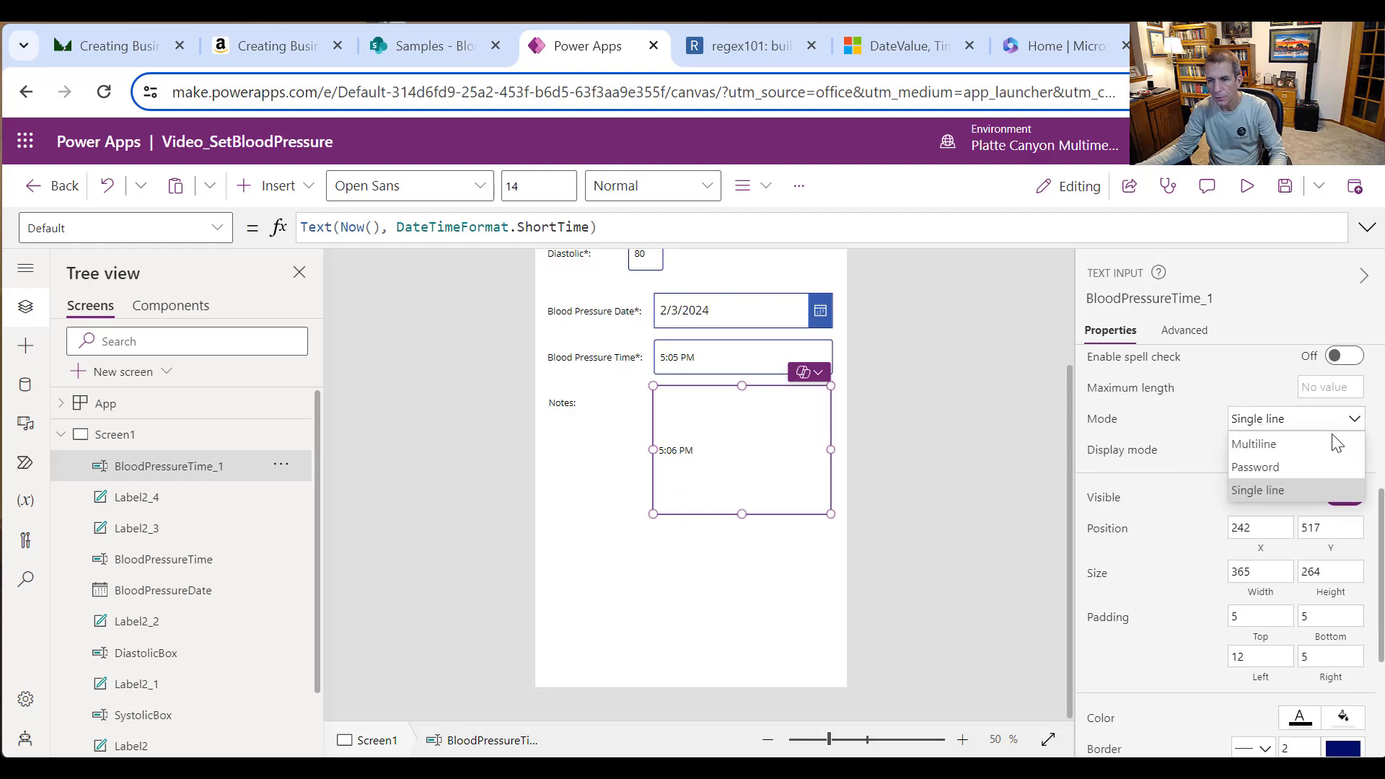
{"action": "left_click", "coordinate": [1317, 444]}
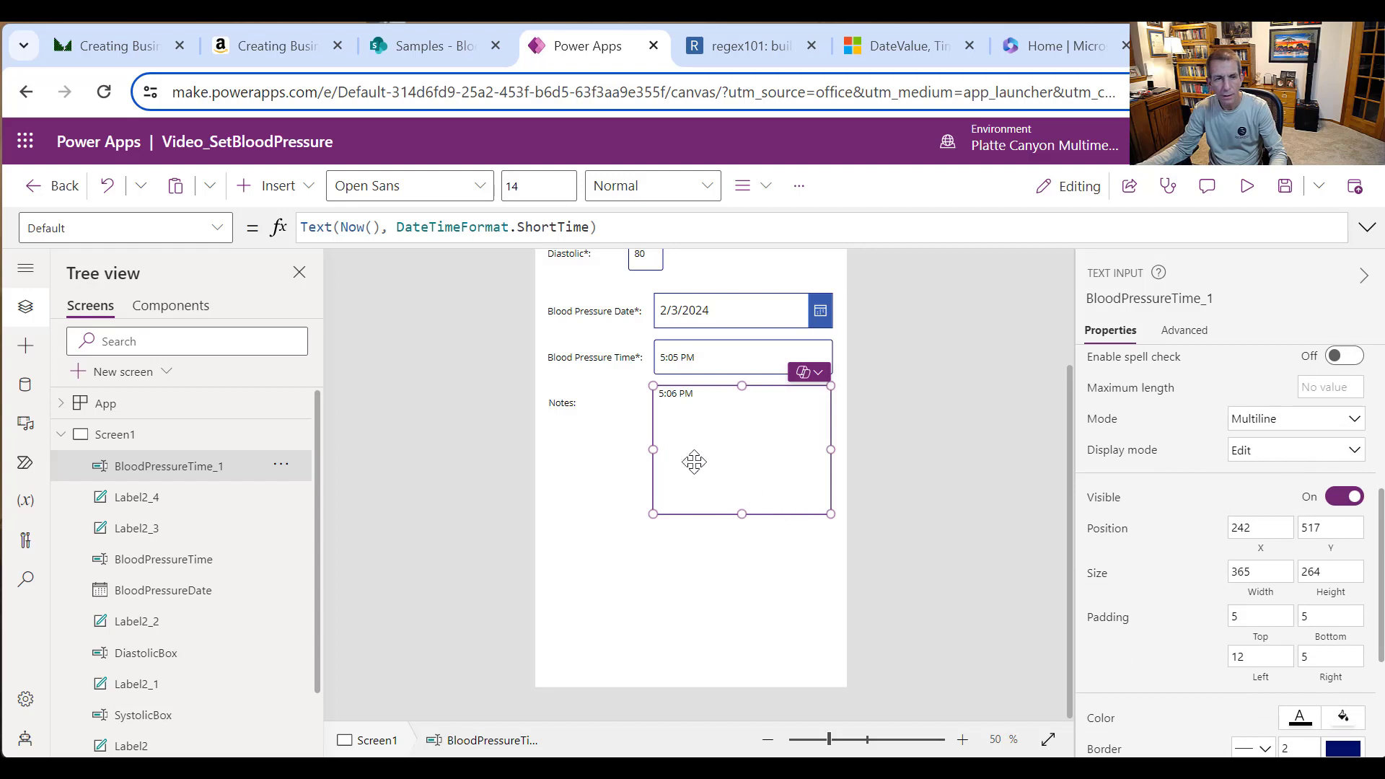
Step: Replace the notes input's Default formula with an empty string ""
{"action": "left_click_drag", "start_coordinate": [600, 228], "coordinate": [198, 215]}
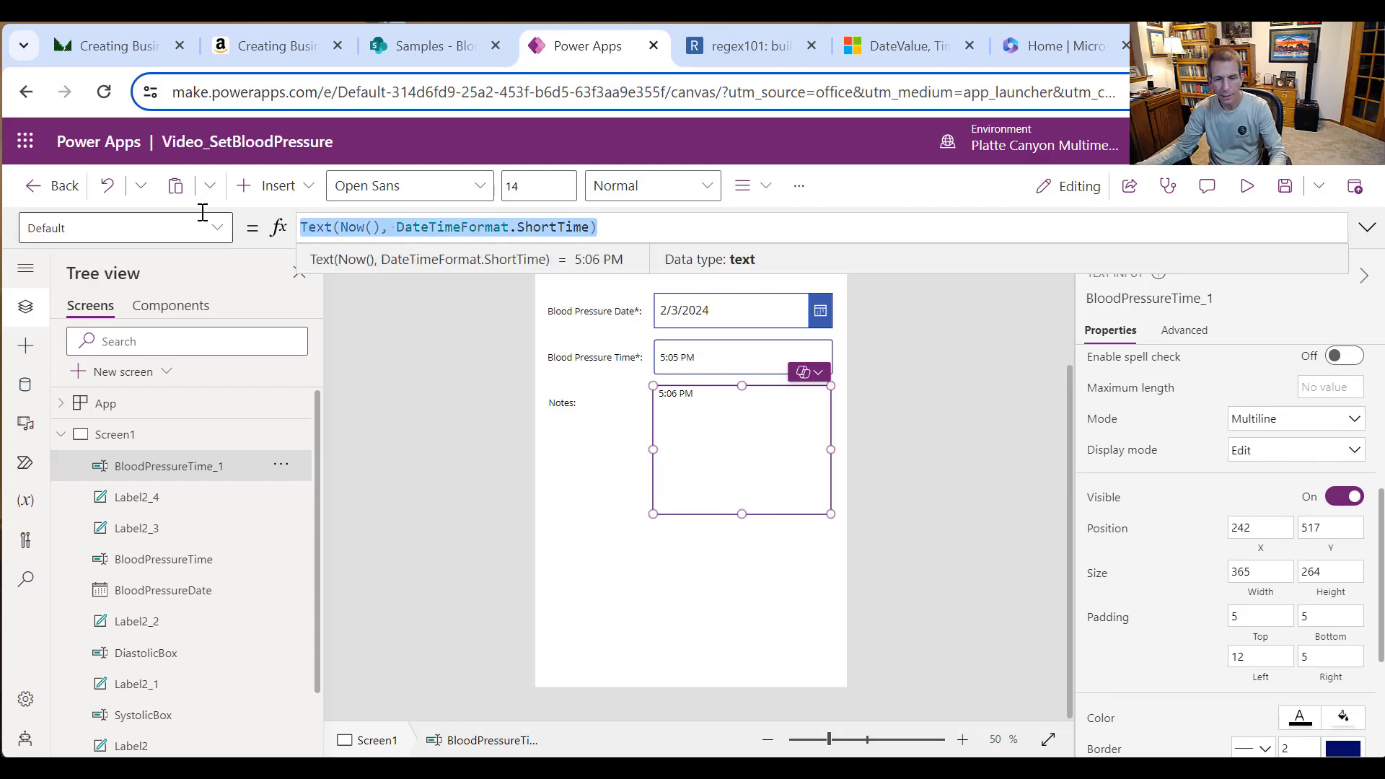
{"action": "type", "text": "\"\""}
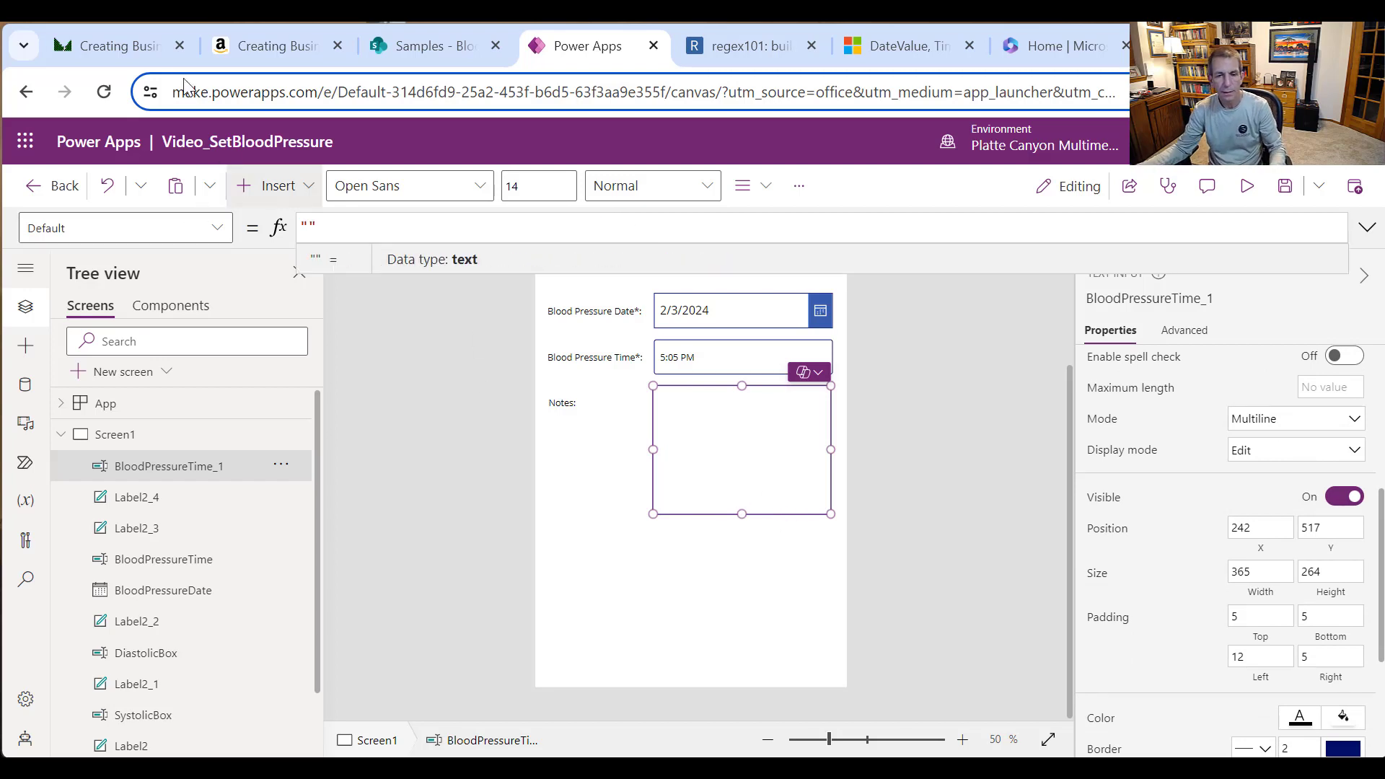
{"action": "left_click", "coordinate": [655, 552]}
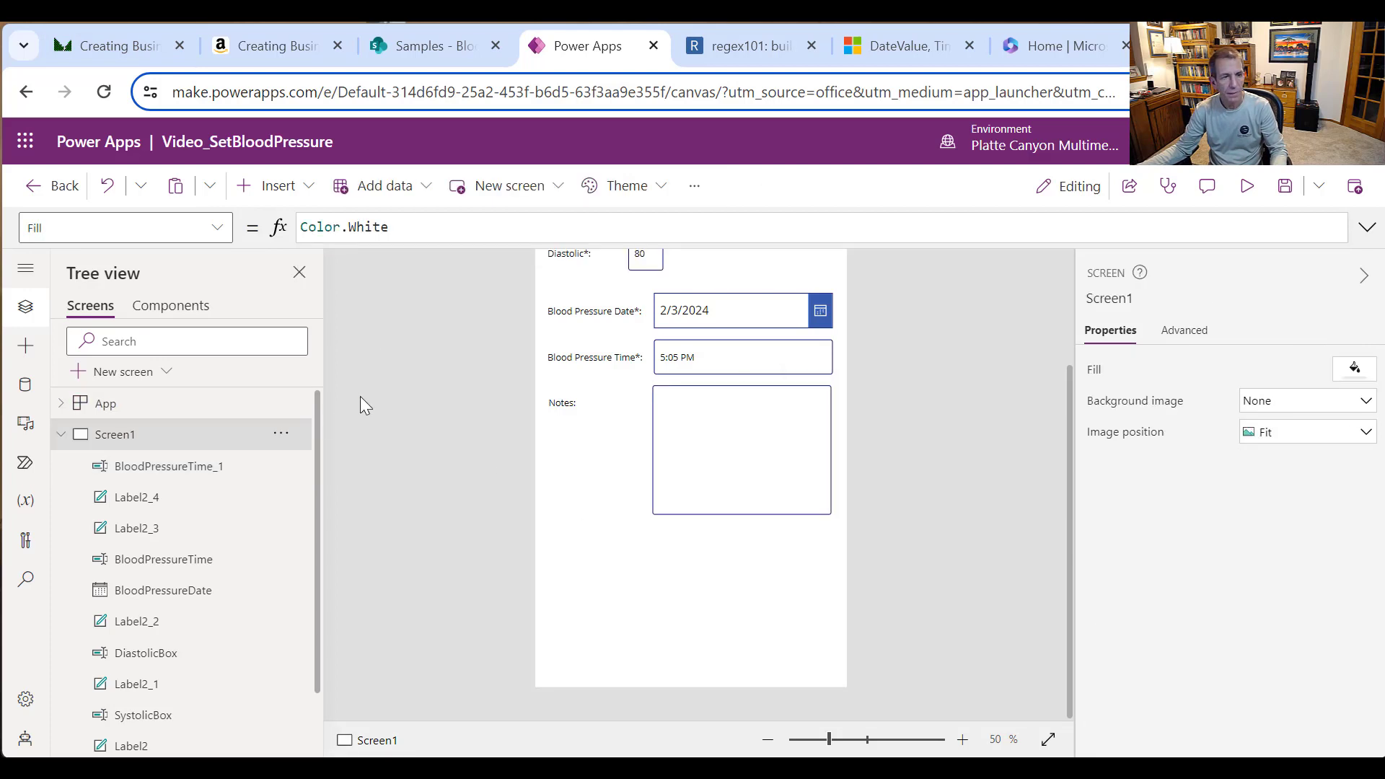
Step: Insert a text label and place it directly below the notes input, at about X 47, Y 802
{"action": "left_click", "coordinate": [308, 194]}
{"action": "left_click", "coordinate": [389, 271]}
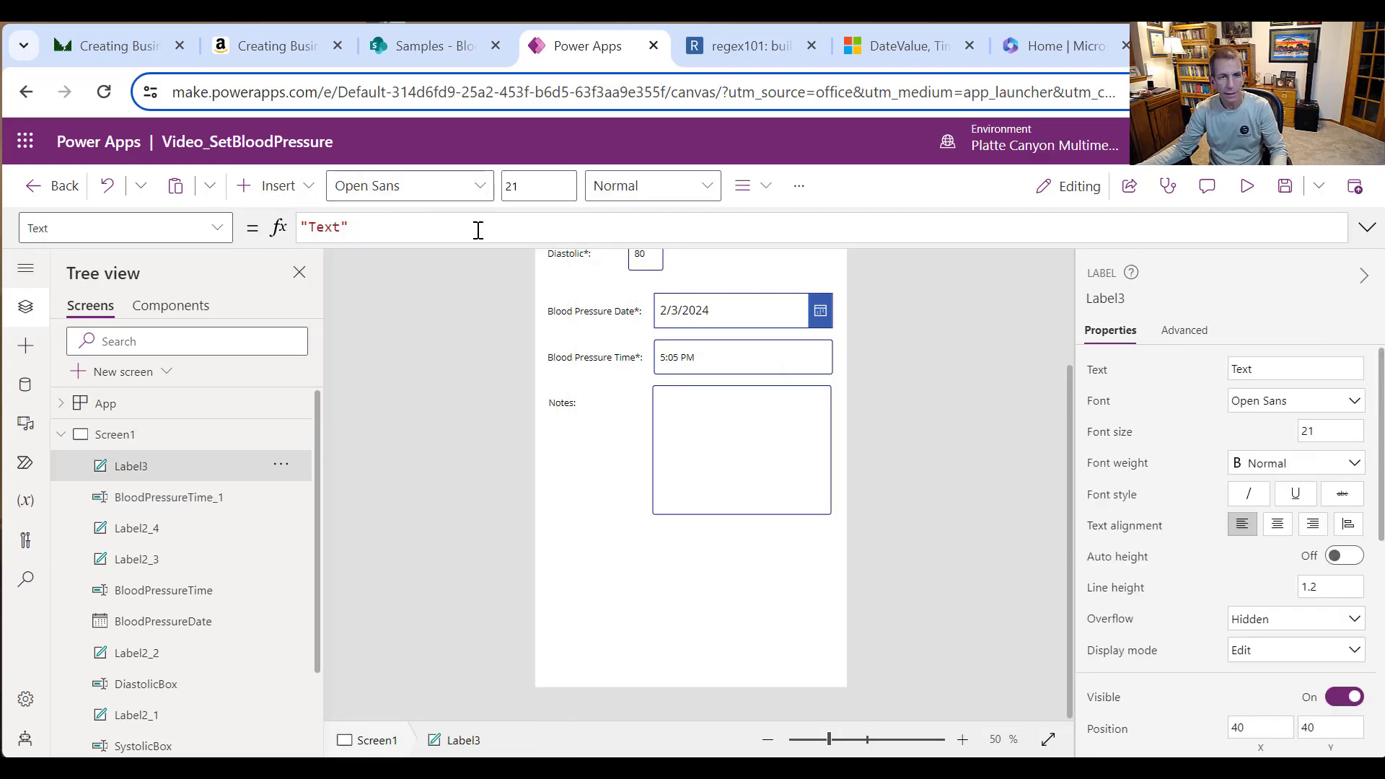
{"action": "scroll", "coordinate": [832, 358], "scroll_direction": "up", "scroll_amount": 2}
{"action": "left_click_drag", "start_coordinate": [724, 328], "coordinate": [728, 699]}
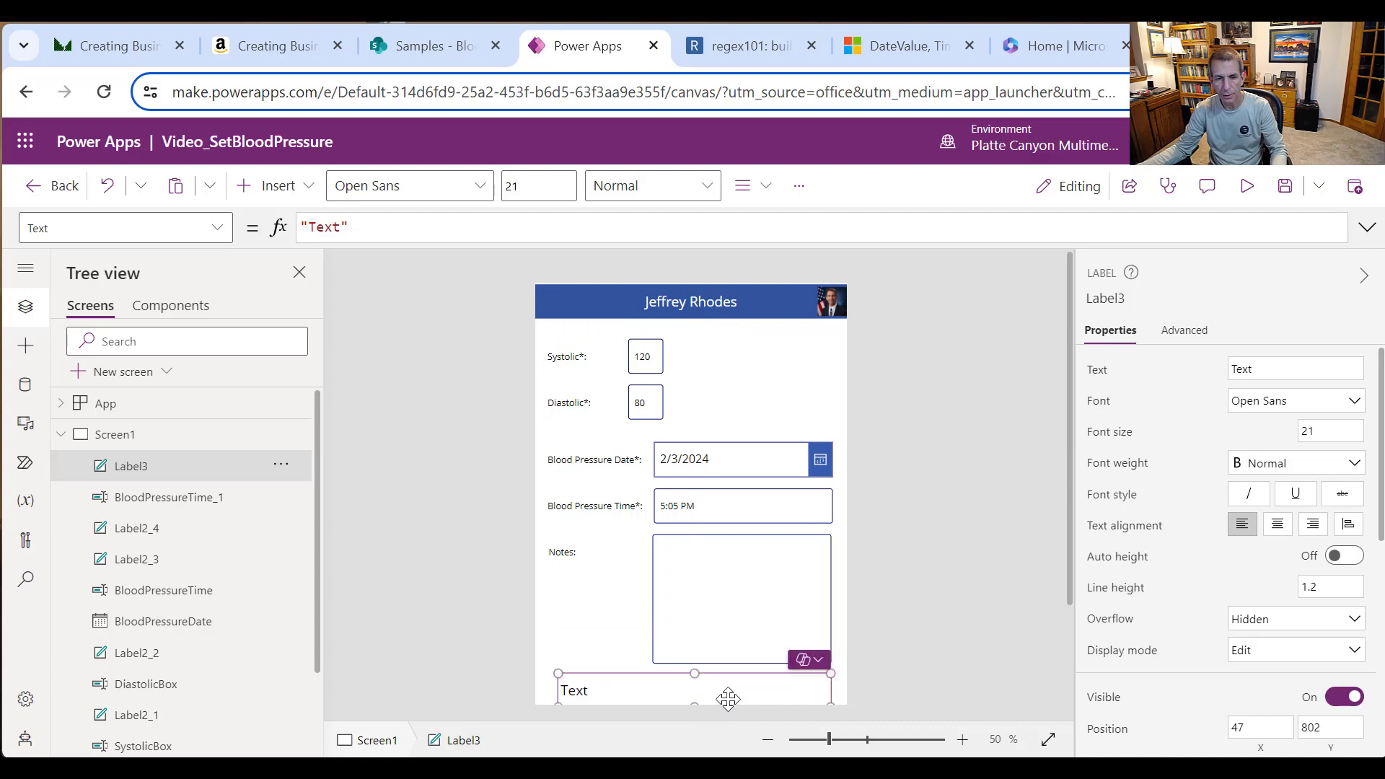
{"action": "scroll", "coordinate": [930, 601], "scroll_direction": "down", "scroll_amount": 2}
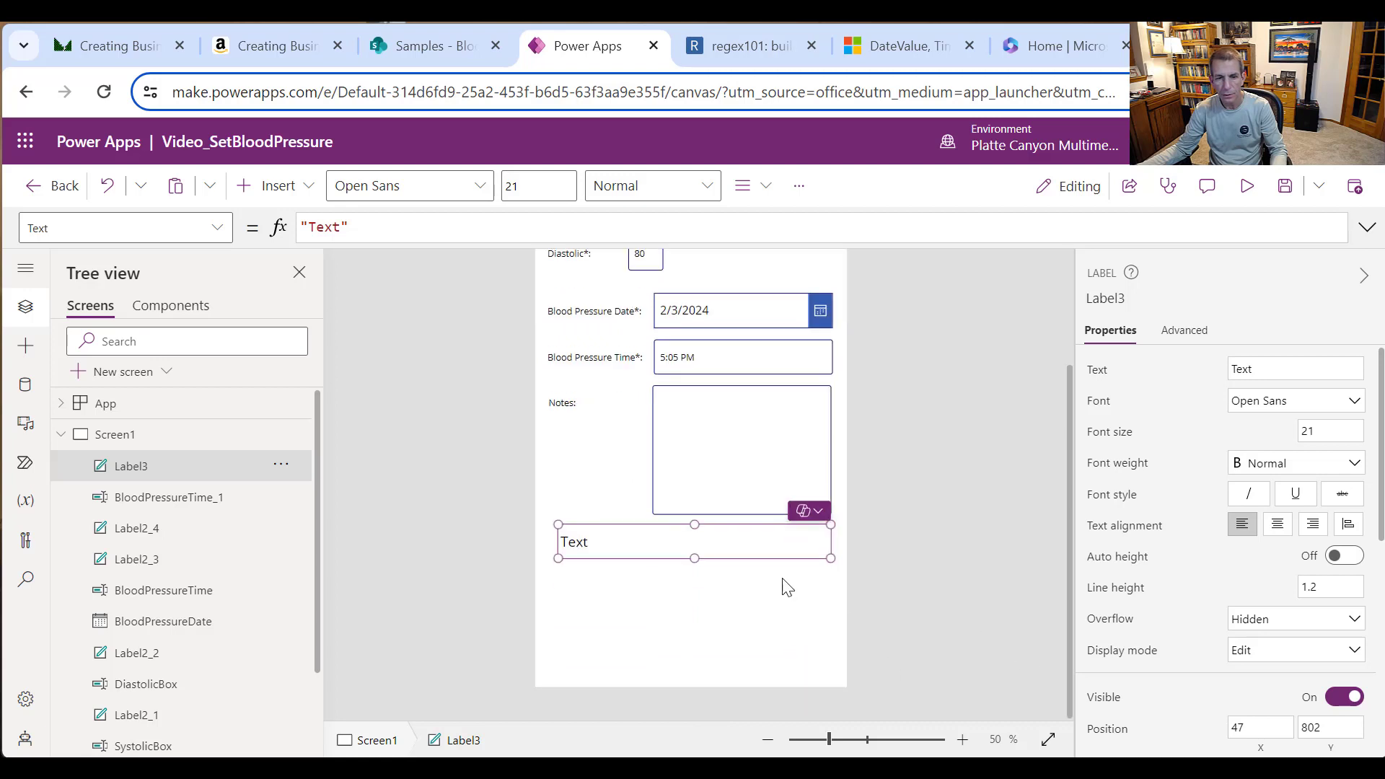
Step: Set the label's text to "Please enter Systolic and Diastolic blood pressure as well as the blood pressure date and time in XX:XX AM or XX:XX PM format."
{"action": "double_click", "coordinate": [330, 229]}
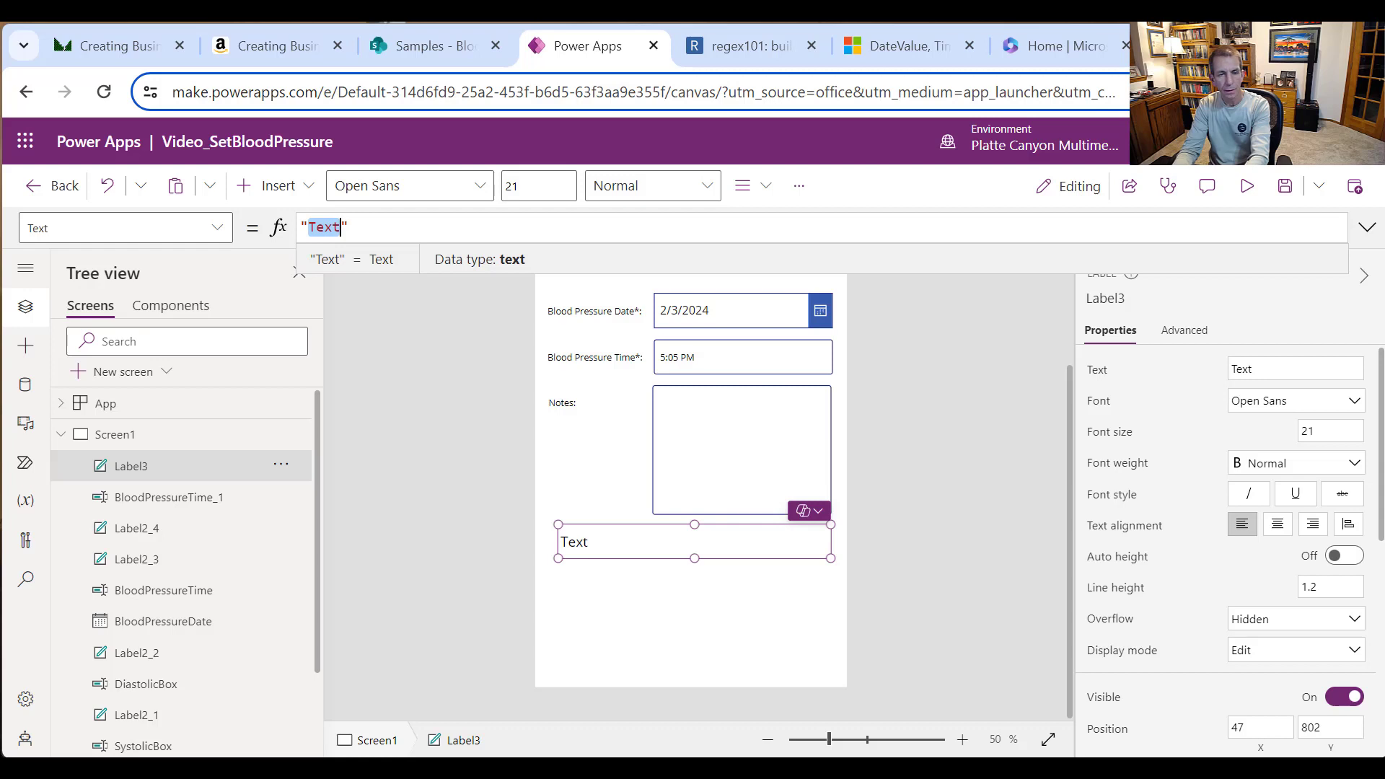
{"action": "type", "text": "Please enter "}
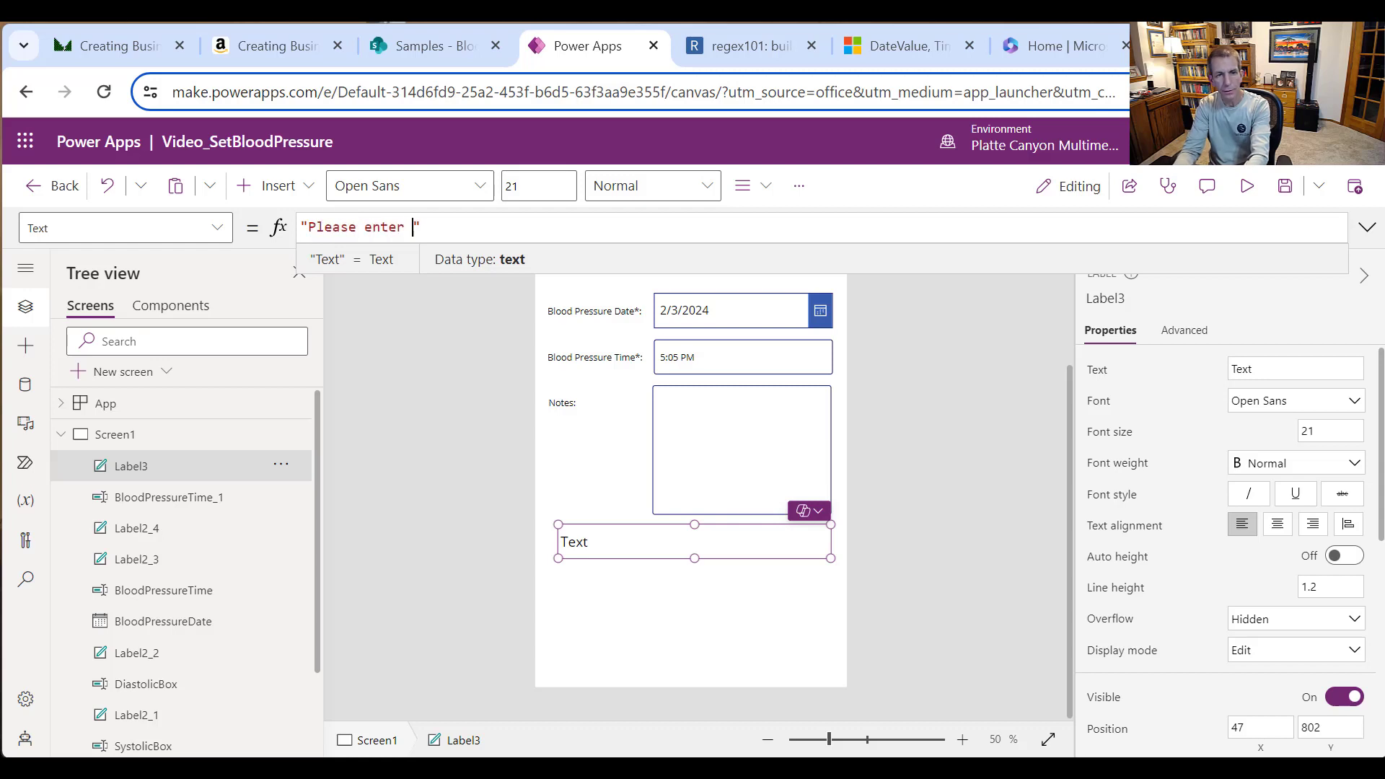
{"action": "type", "text": "Systolic"}
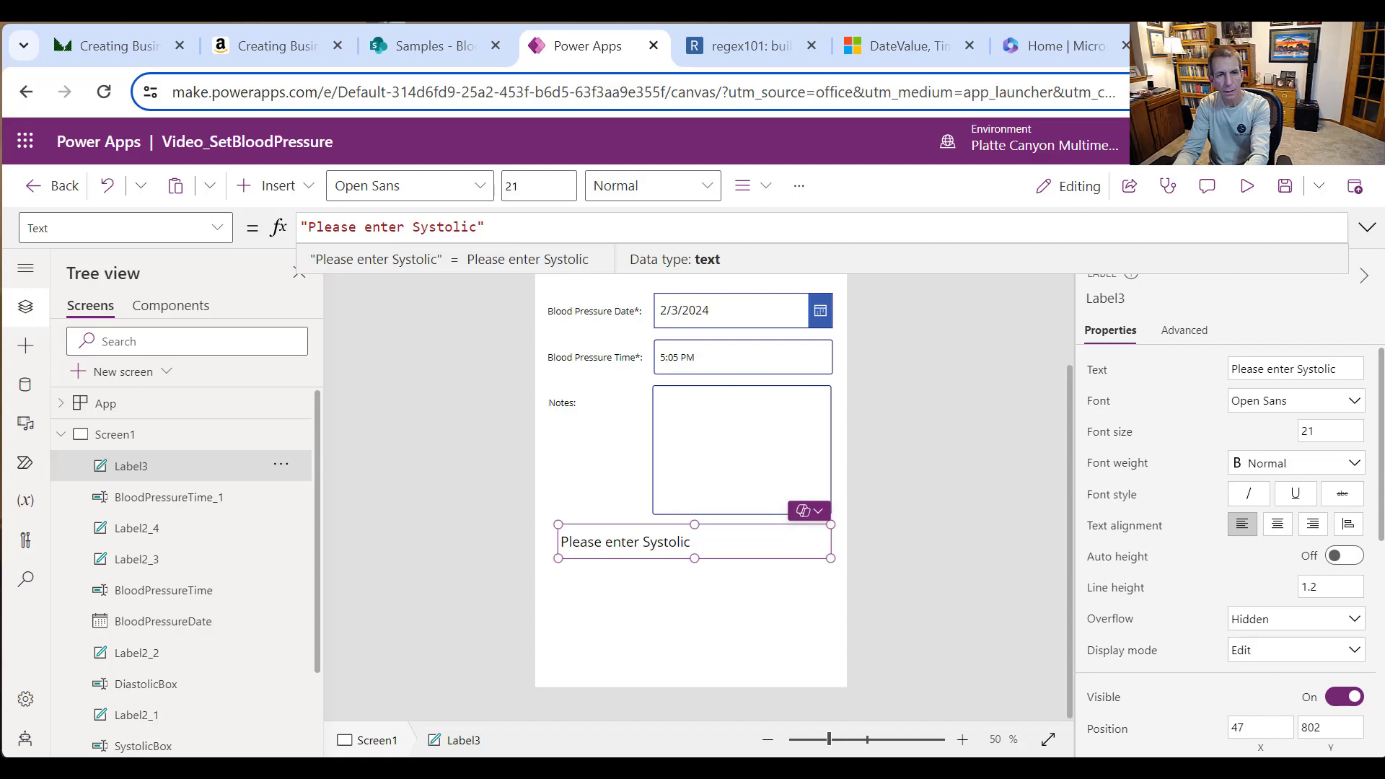
{"action": "type", "text": "i"}
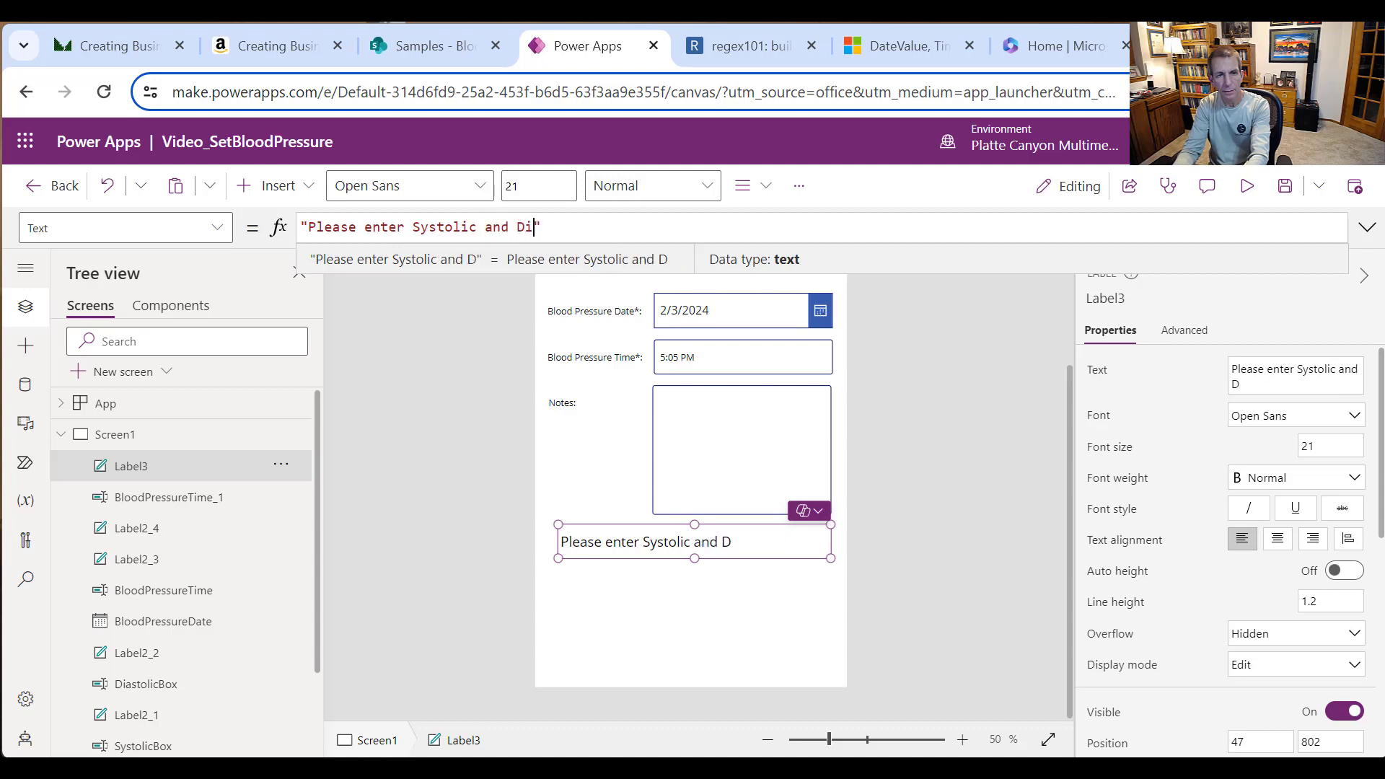
{"action": "type", "text": "asto"}
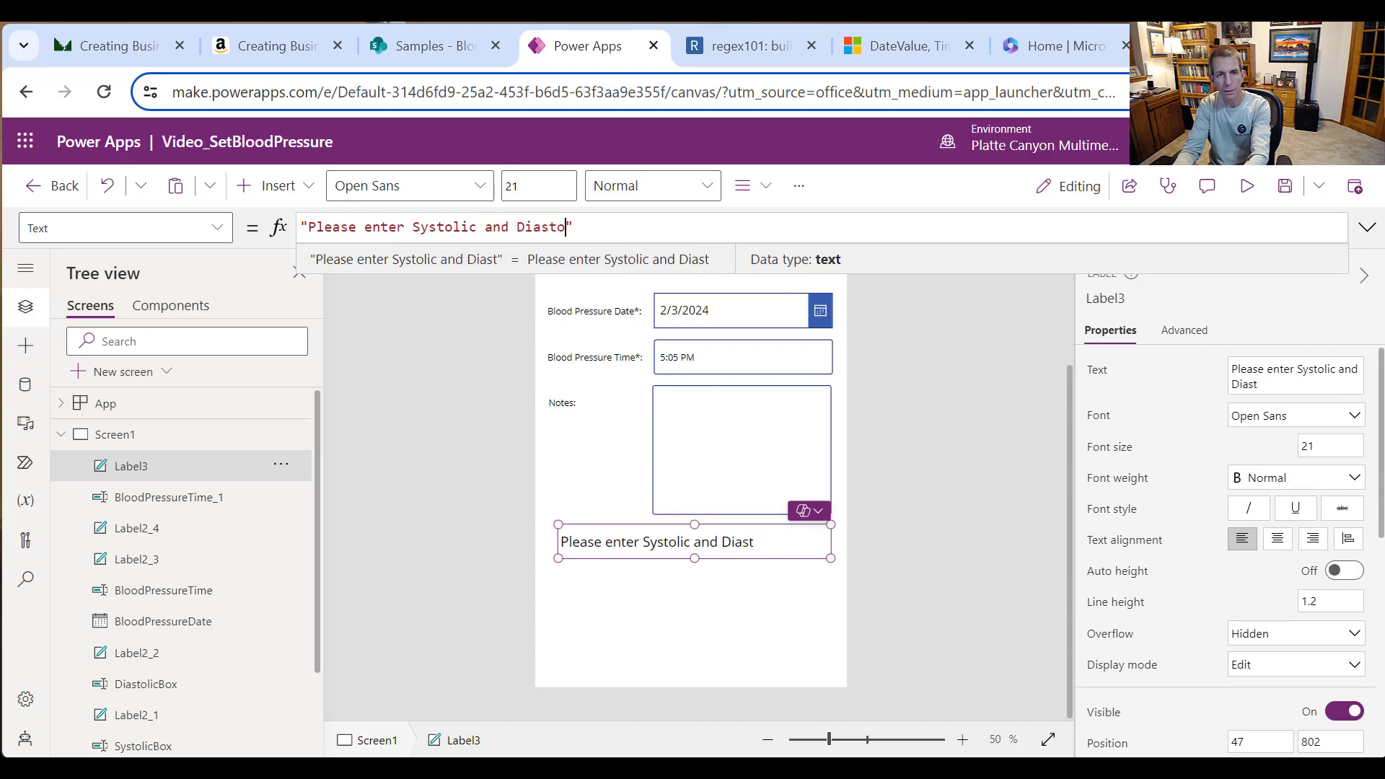
{"action": "type", "text": "lic bloo"}
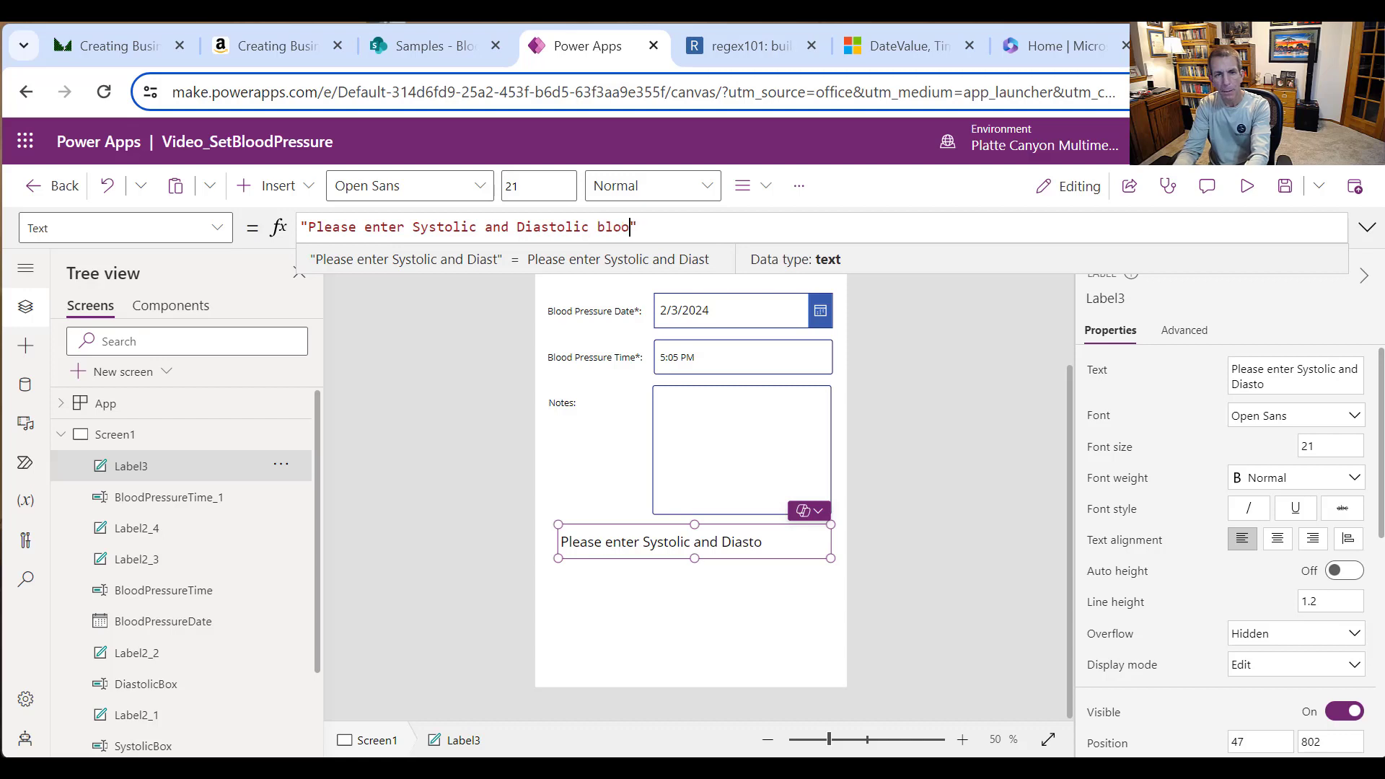
{"action": "type", "text": "d pressure as well as the"}
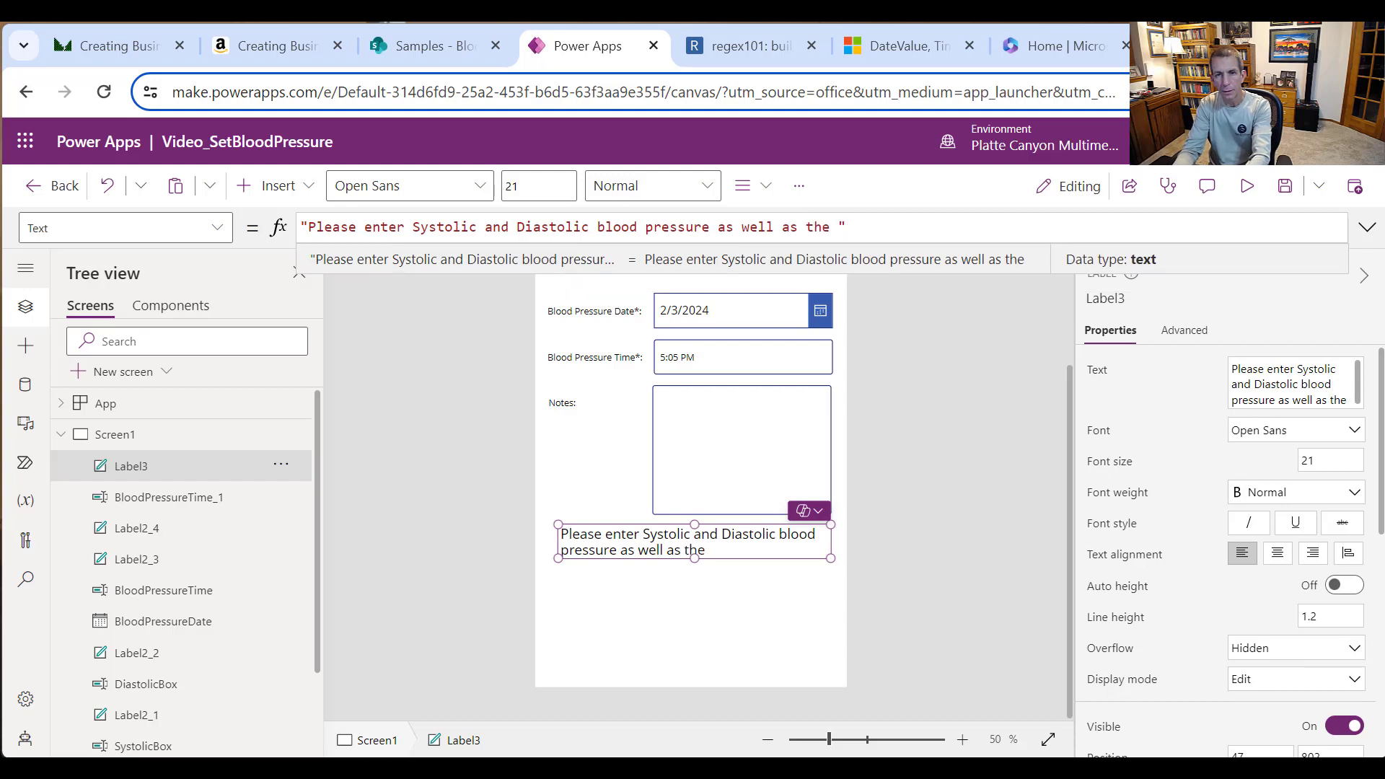
{"action": "type", "text": "Bl"}
{"action": "key", "text": "BackSpace"}
{"action": "key", "text": "BackSpace"}
{"action": "key", "text": "BackSpace"}
{"action": "type", "text": "blood pressu"}
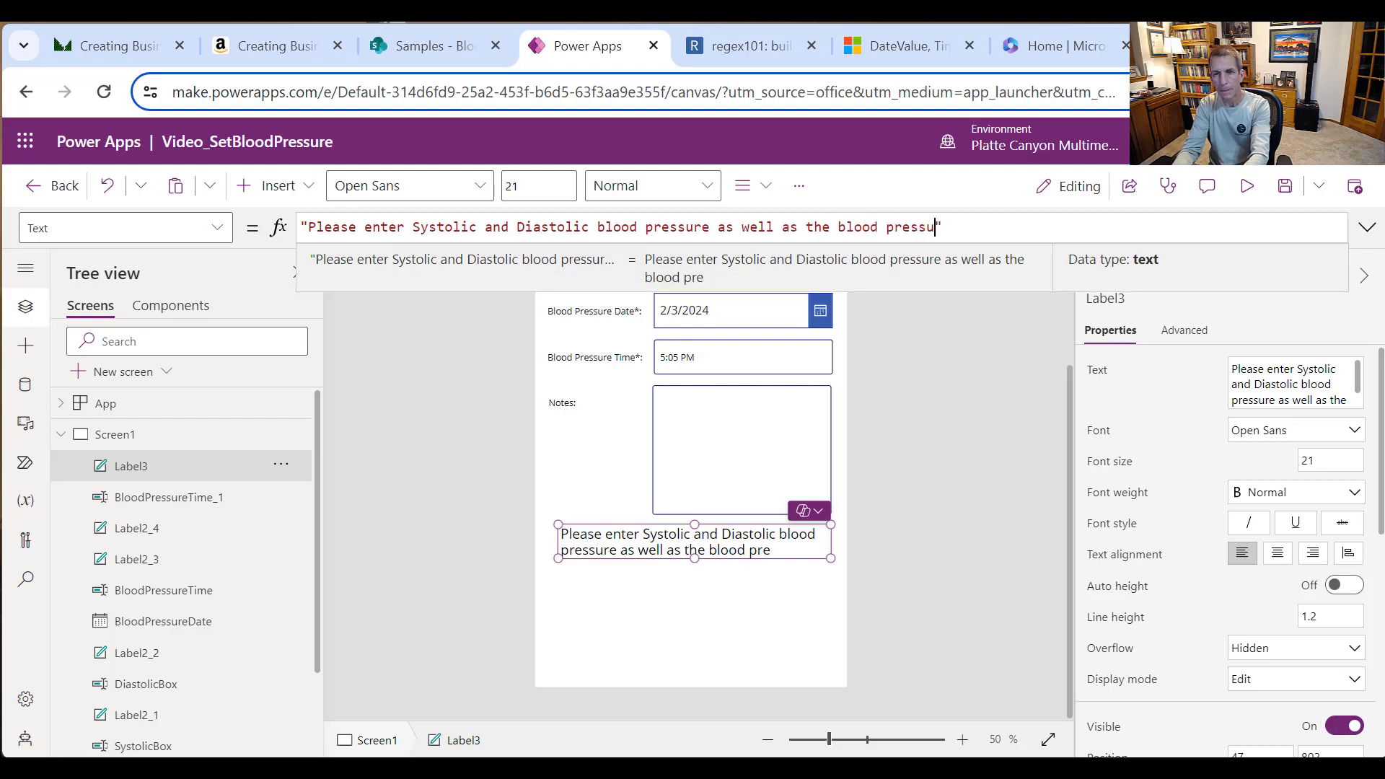
{"action": "type", "text": "re date and"}
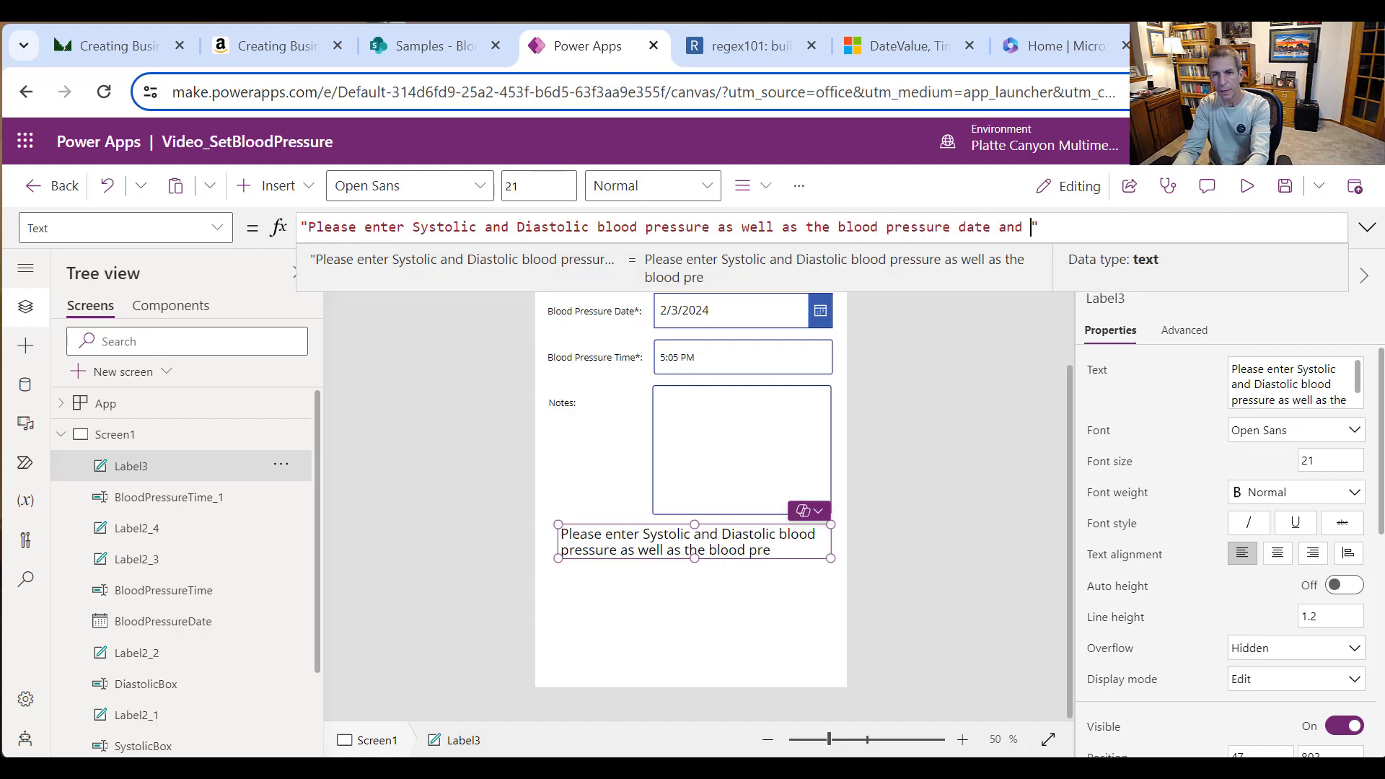
{"action": "type", "text": " time in XX:"}
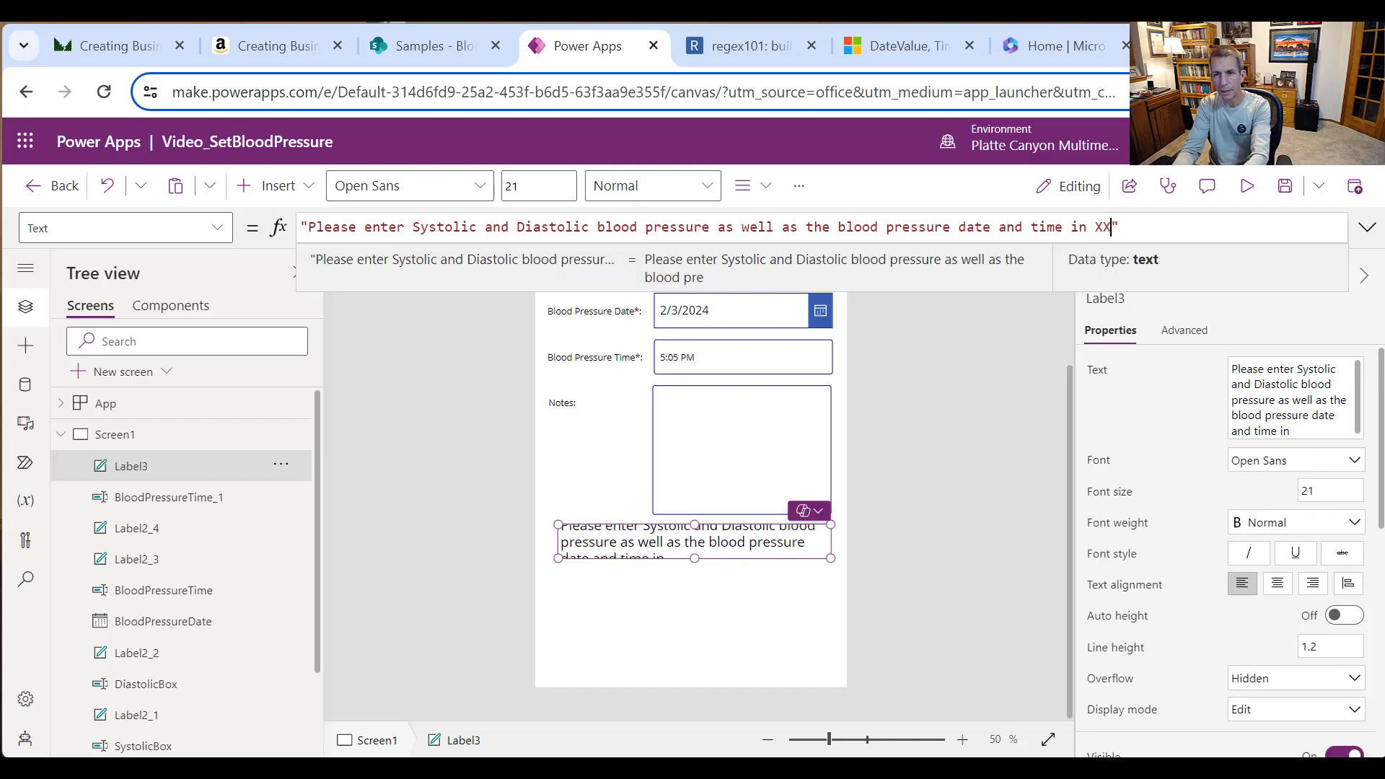
{"action": "type", "text": "XX A"}
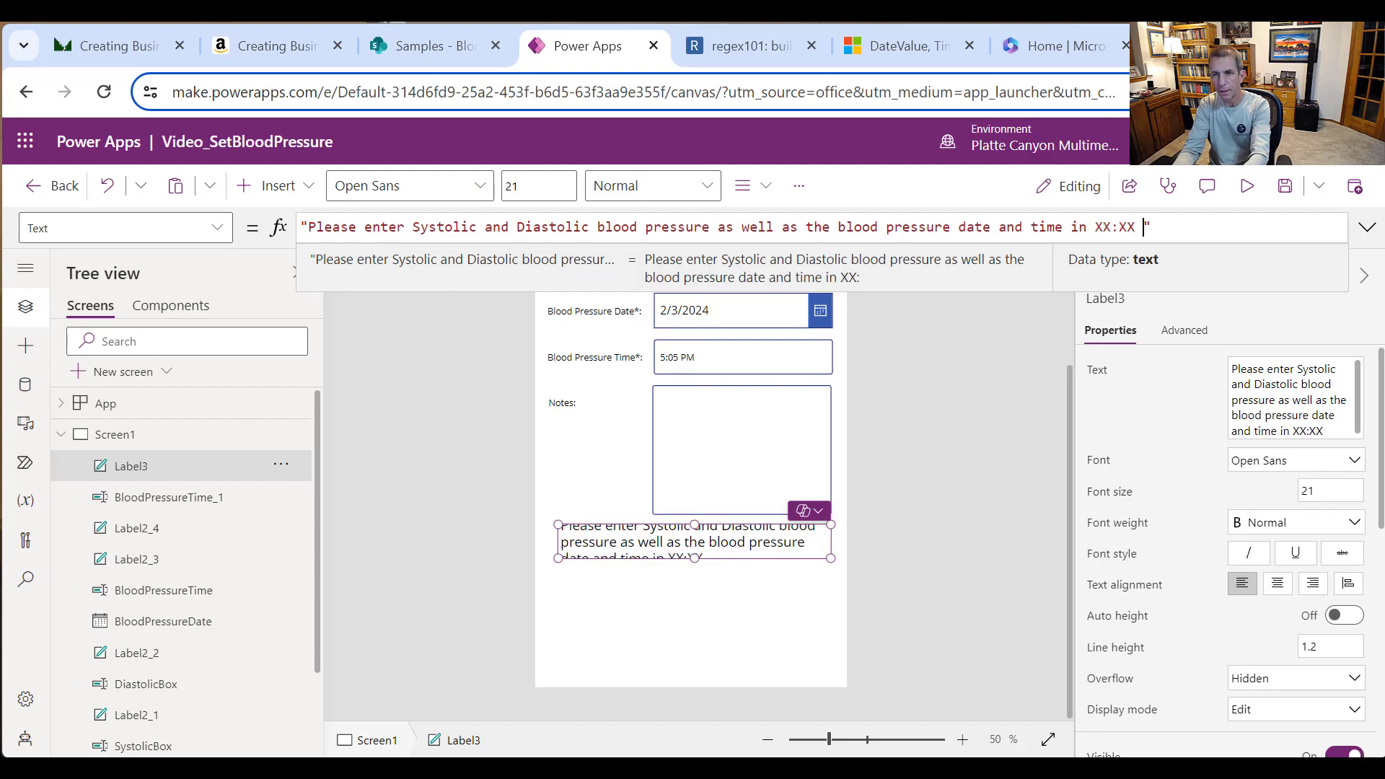
{"action": "type", "text": "M or XX:XX"}
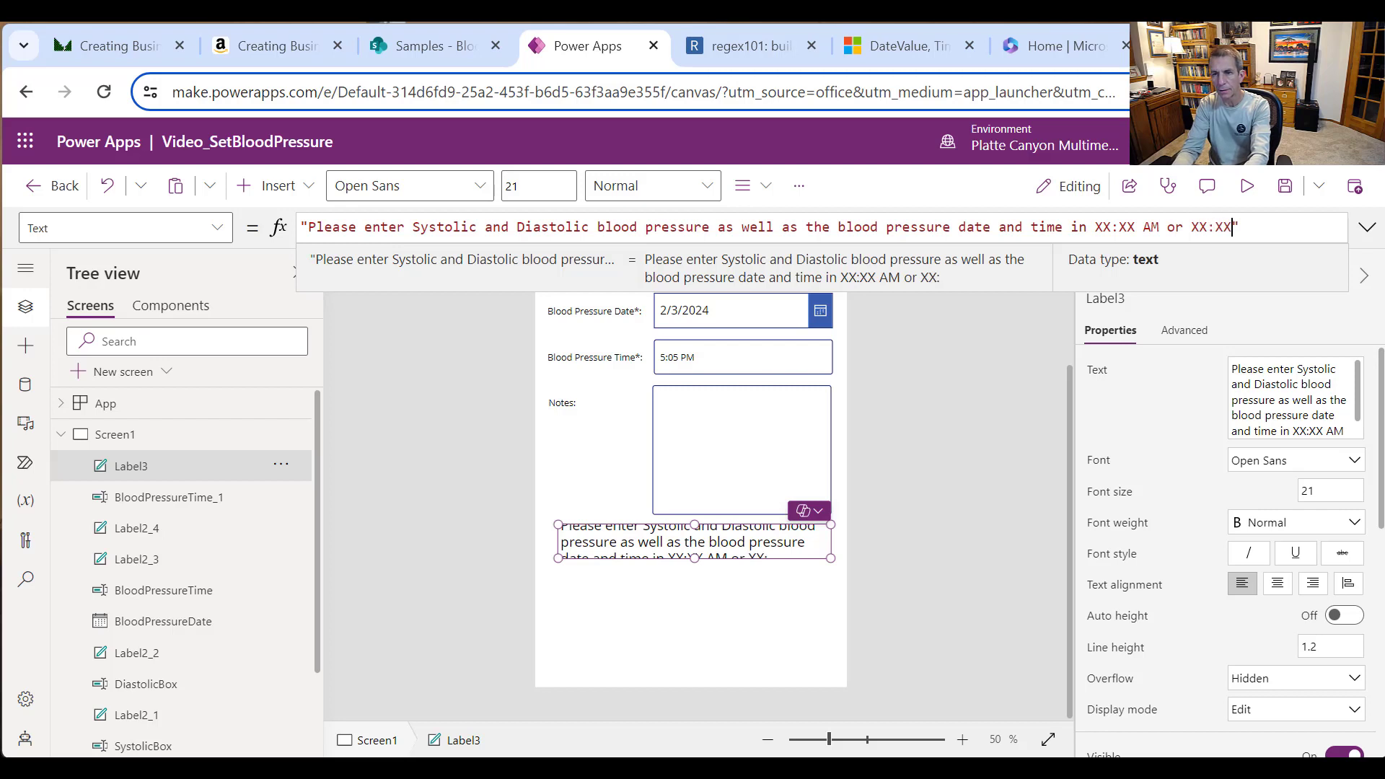
{"action": "type", "text": " PM format."}
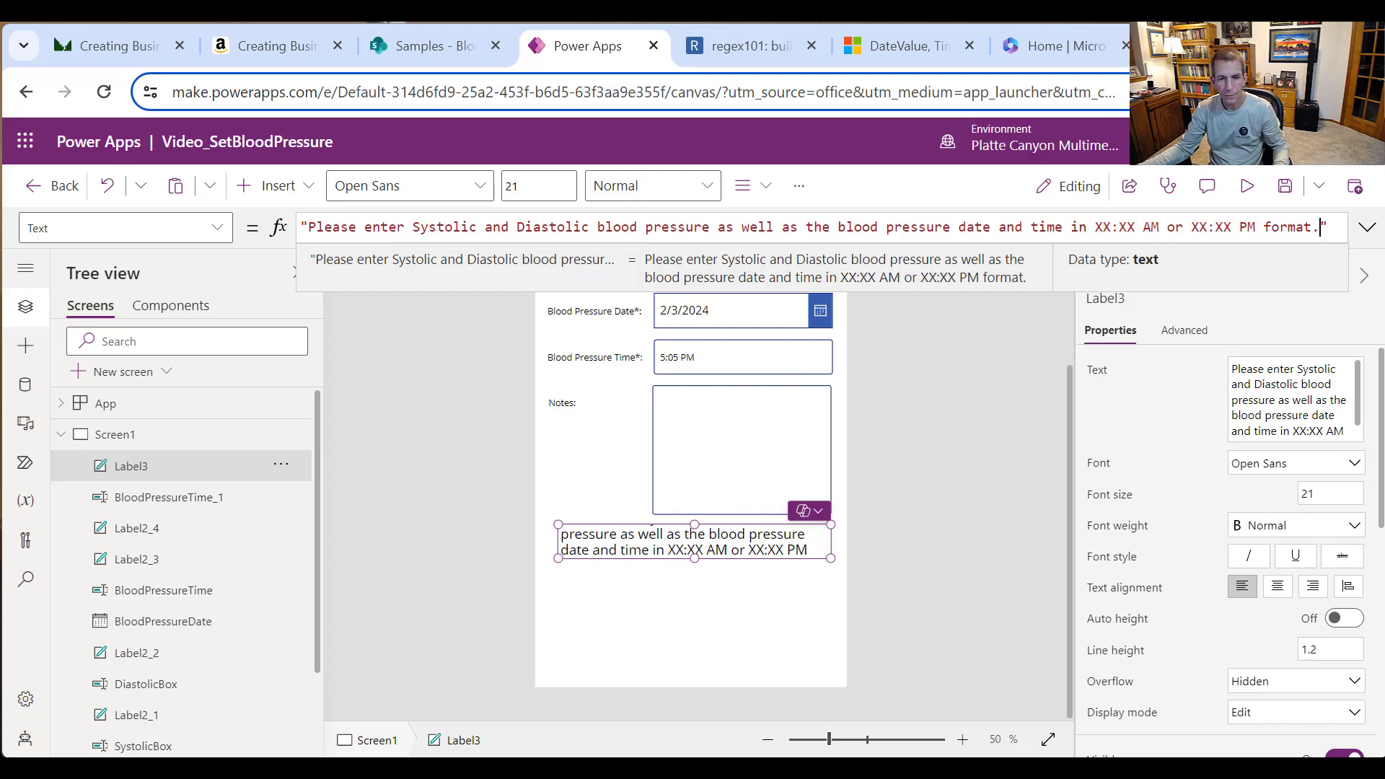
Step: Enlarge the message label's height to about 152 and set its text color to dark red
{"action": "left_click_drag", "start_coordinate": [694, 557], "coordinate": [695, 598]}
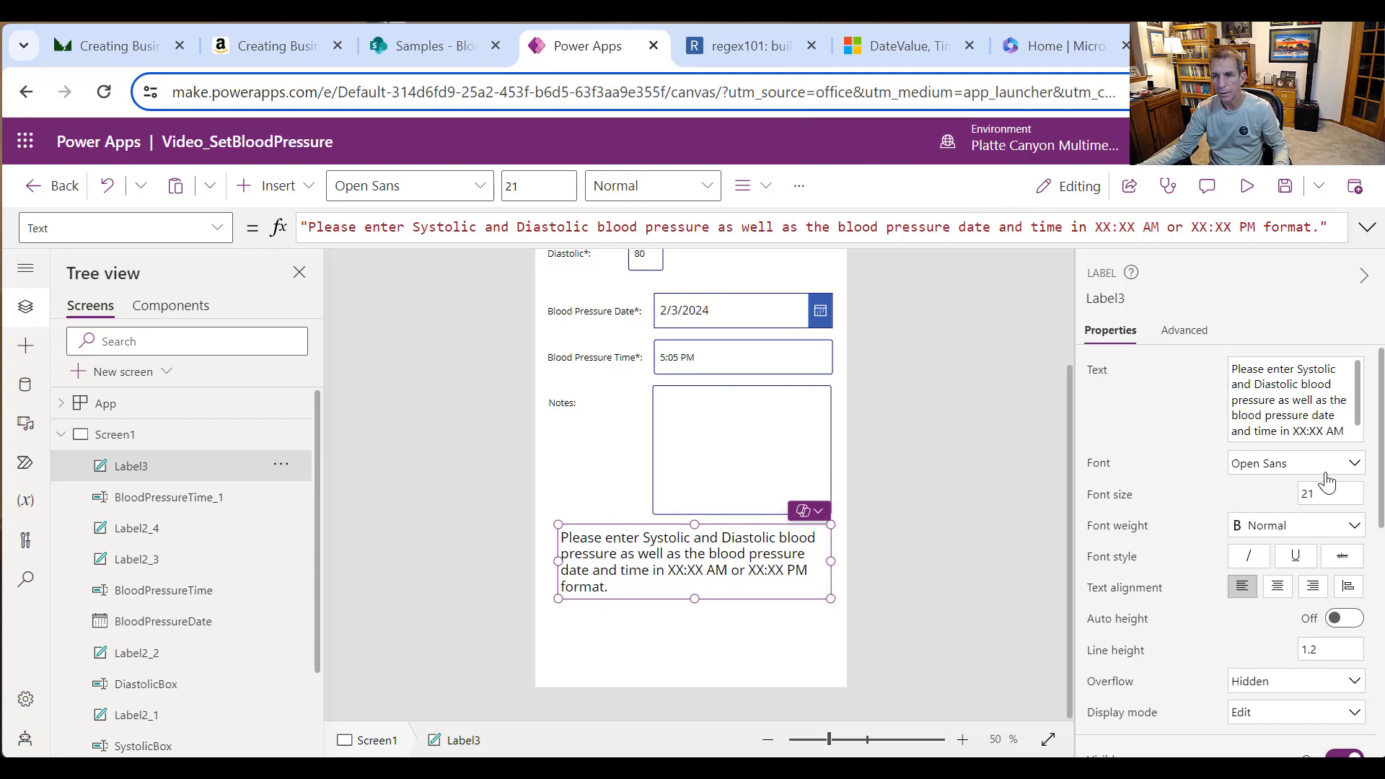
{"action": "scroll", "coordinate": [1291, 397], "scroll_direction": "down", "scroll_amount": 5}
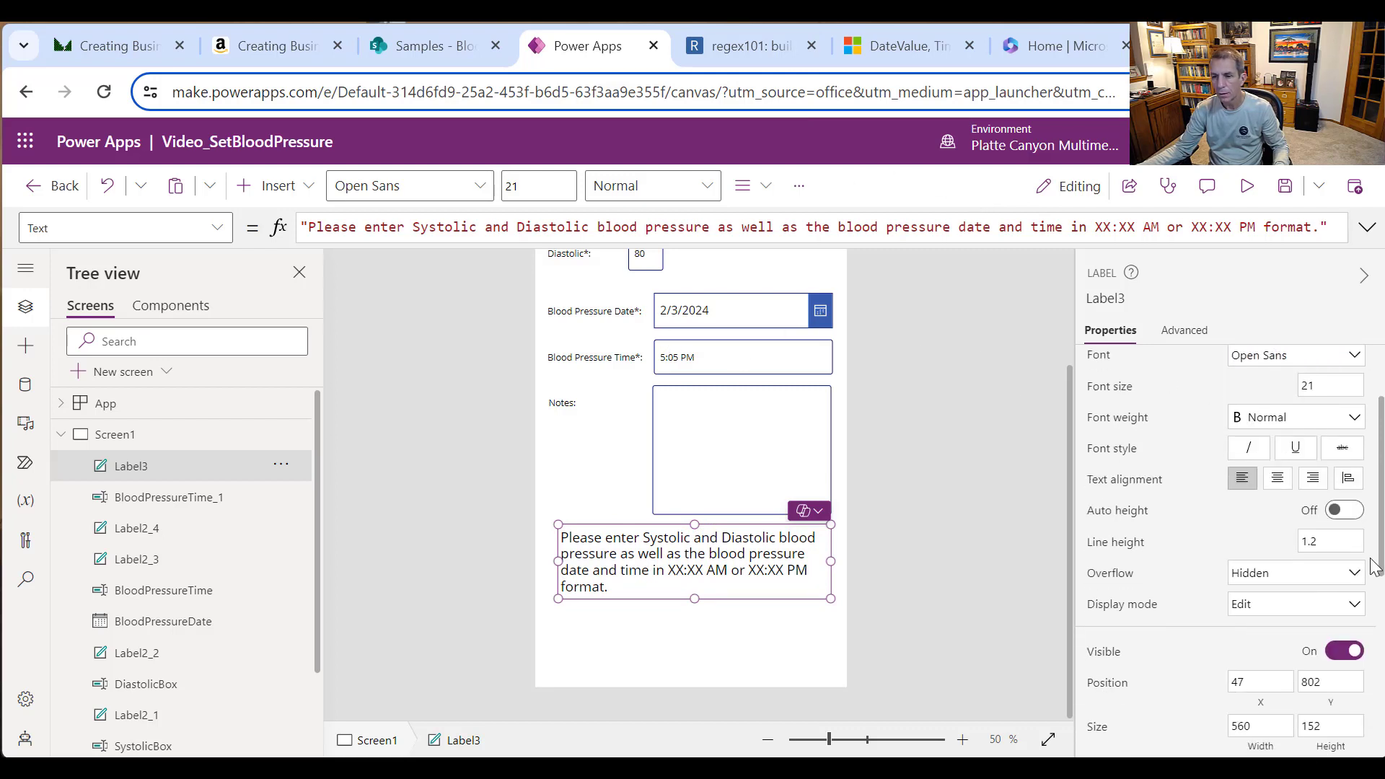
{"action": "left_click", "coordinate": [1301, 656]}
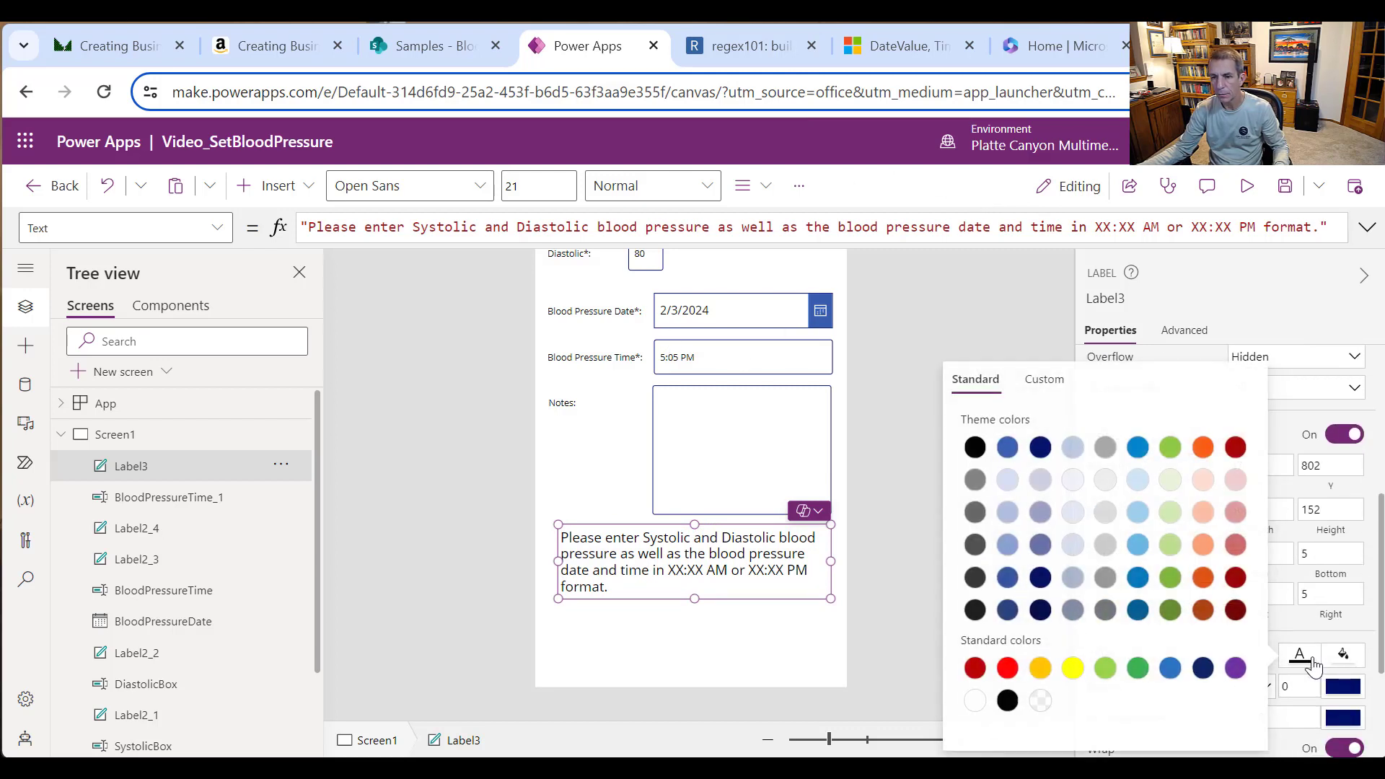
{"action": "left_click", "coordinate": [1231, 584]}
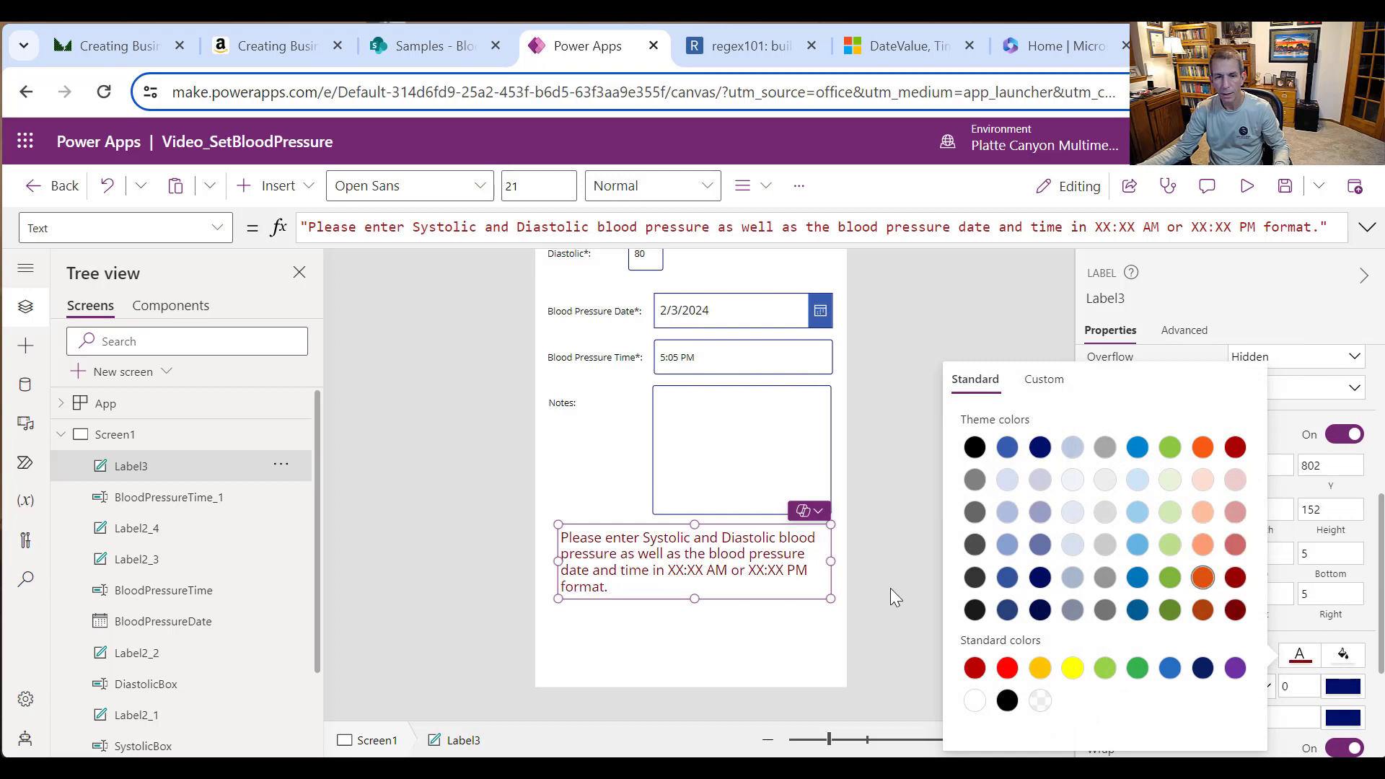
Step: Rename the message label Label3 as ErrorLabel
{"action": "left_click", "coordinate": [281, 466]}
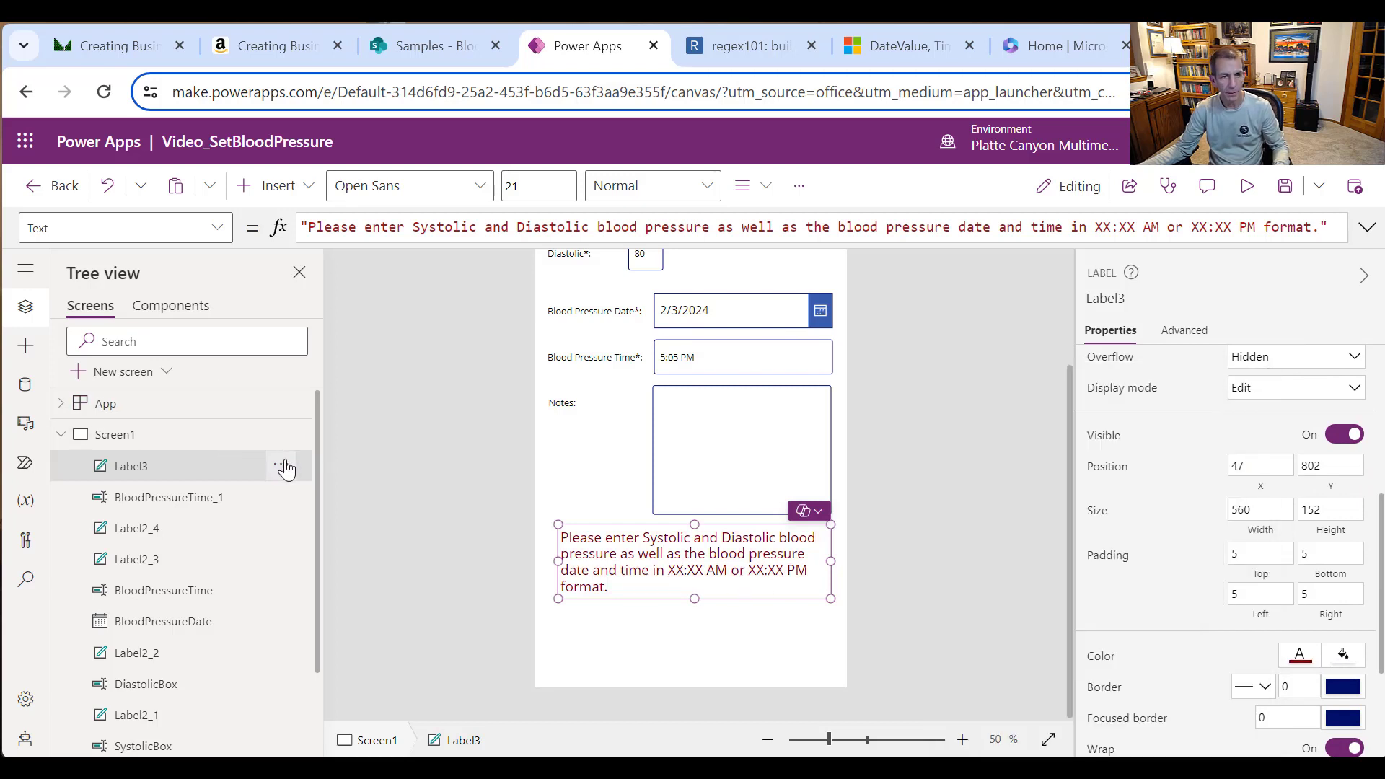
{"action": "left_click", "coordinate": [378, 589]}
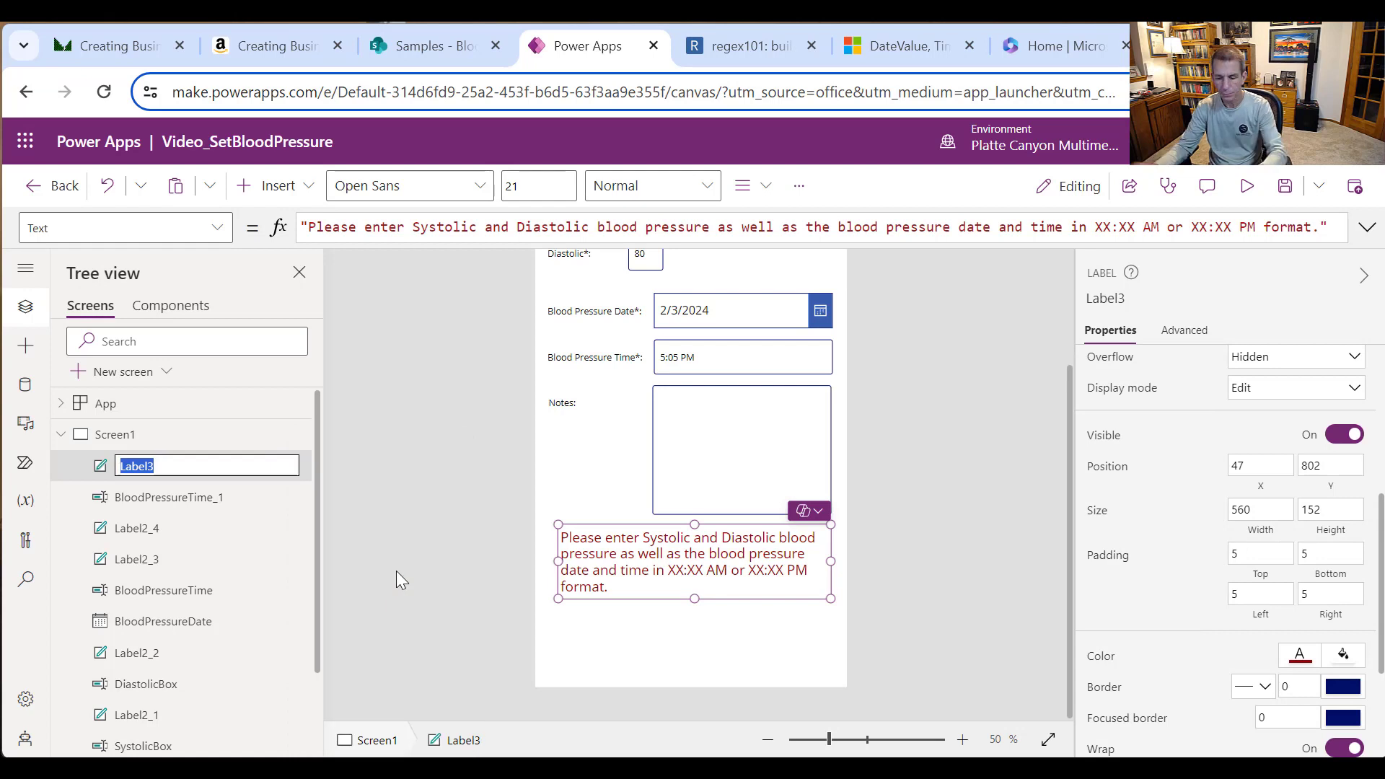
{"action": "type", "text": "ErrorLa"}
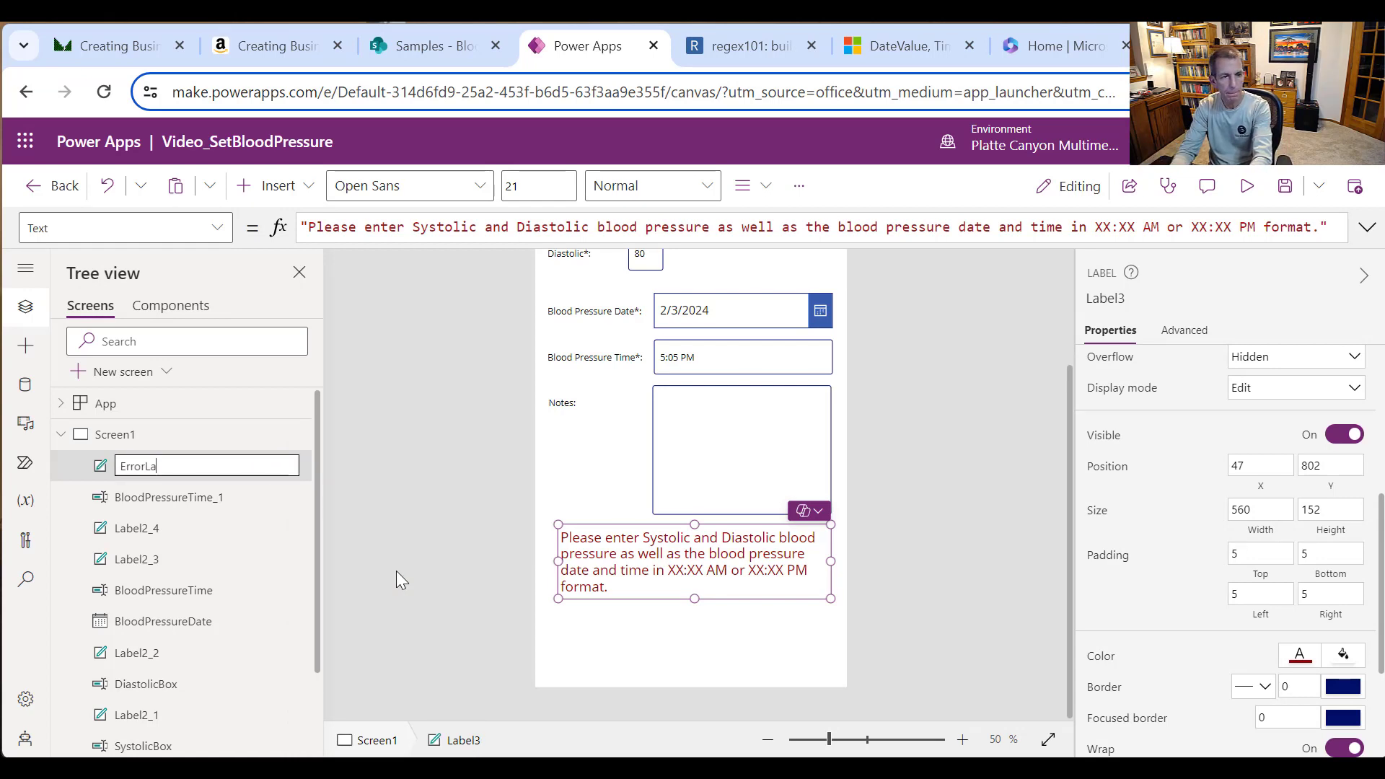
{"action": "type", "text": "bel"}
{"action": "key", "text": "Return"}
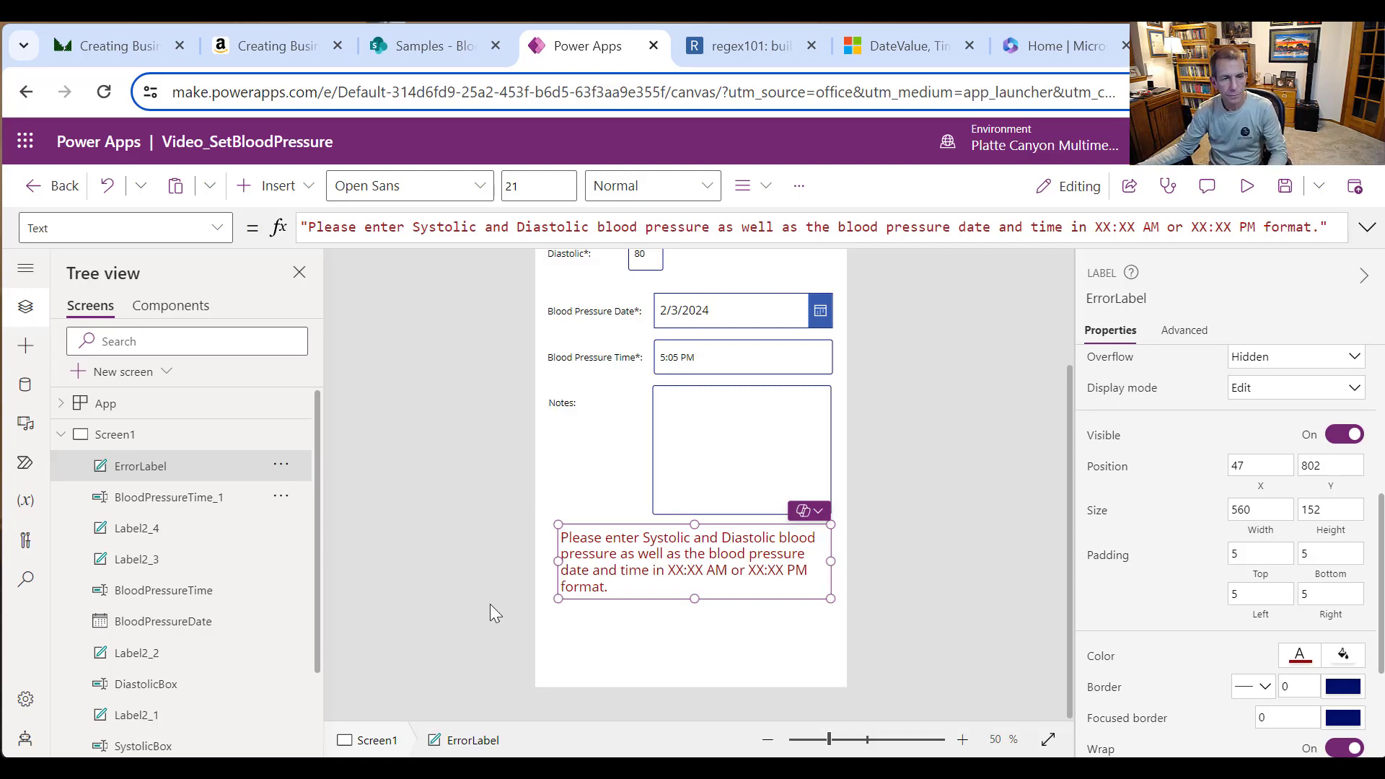
Step: Replace the Visible formula of ErrorLabel with a blank check on the systolic input, IsBlank(SystolicBox.Text)
{"action": "scroll", "coordinate": [808, 602], "scroll_direction": "up", "scroll_amount": 2}
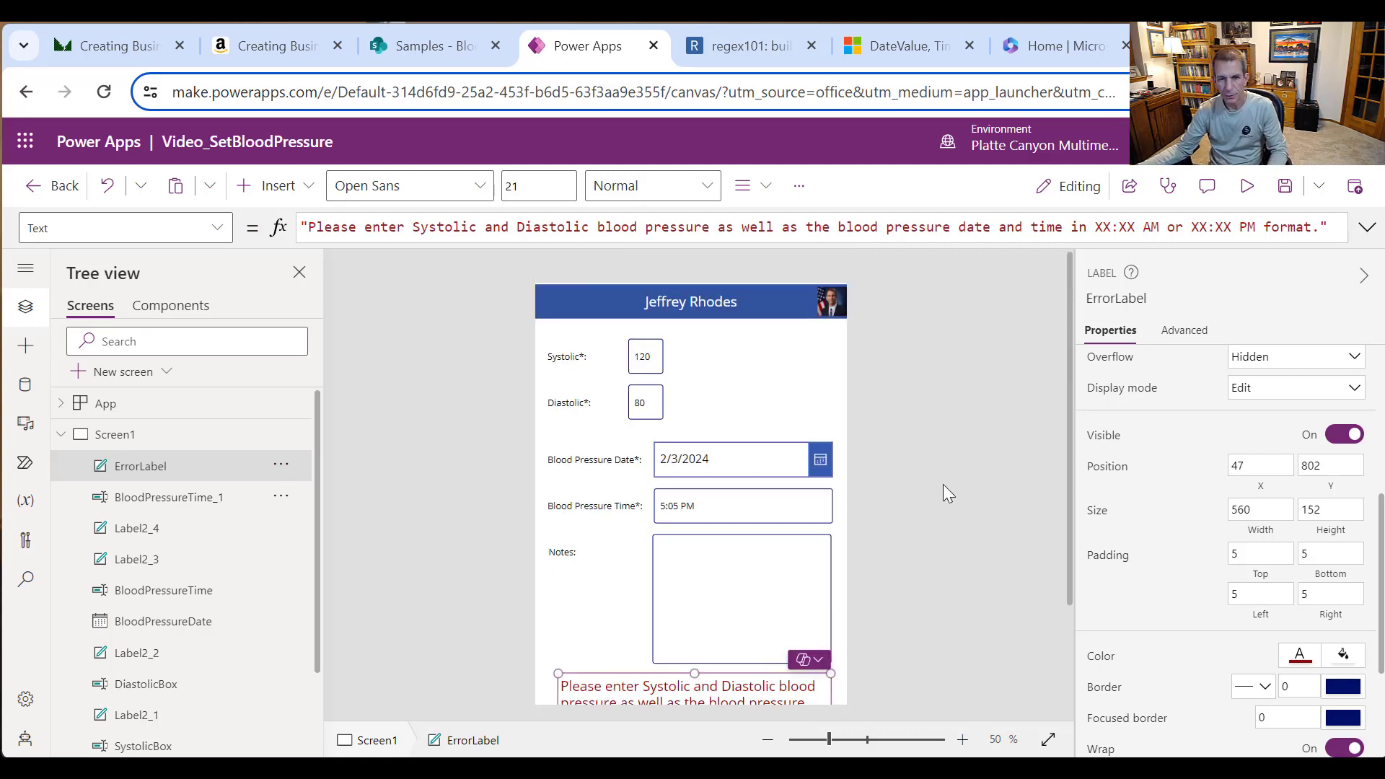
{"action": "scroll", "coordinate": [772, 451], "scroll_direction": "down", "scroll_amount": 1}
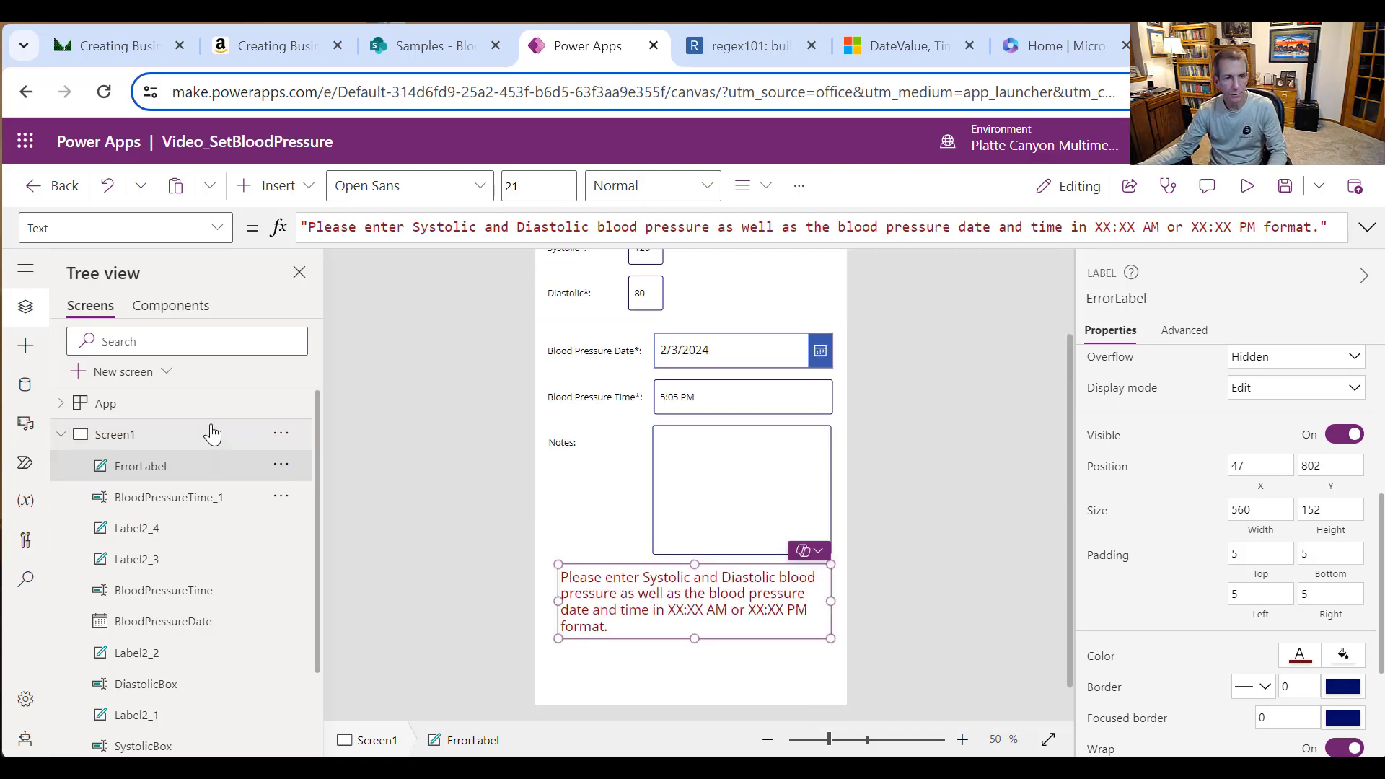
{"action": "left_click", "coordinate": [220, 229]}
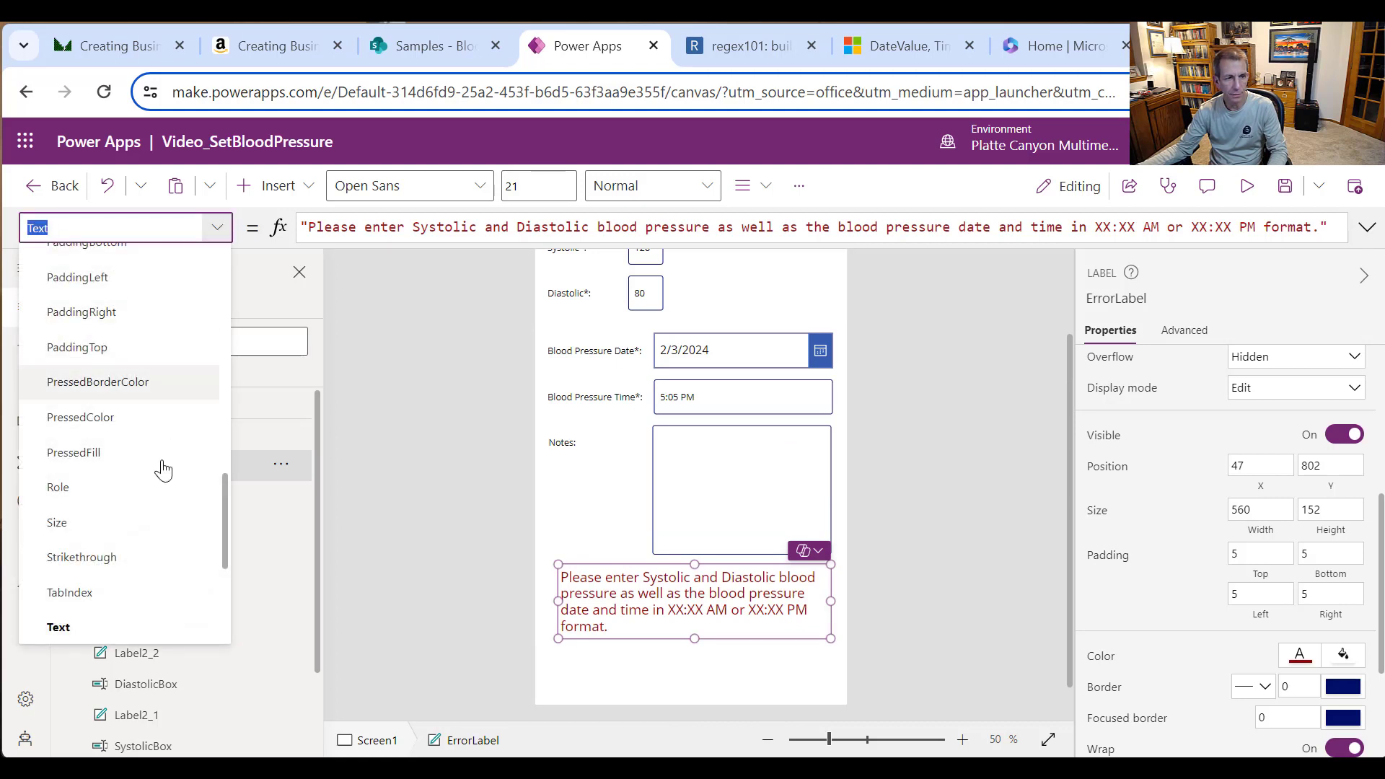
{"action": "scroll", "coordinate": [122, 570], "scroll_direction": "down", "scroll_amount": 3}
{"action": "left_click", "coordinate": [105, 556]}
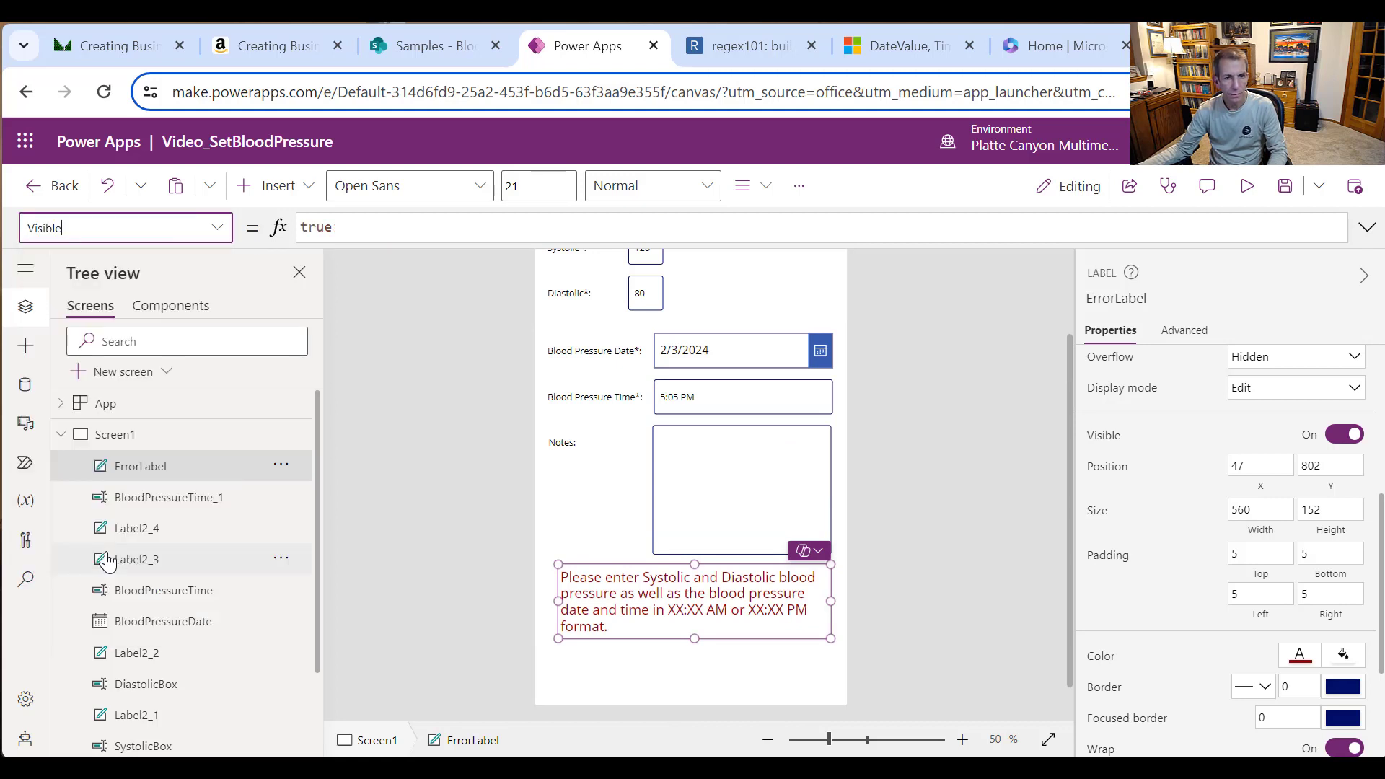
{"action": "left_click", "coordinate": [379, 230]}
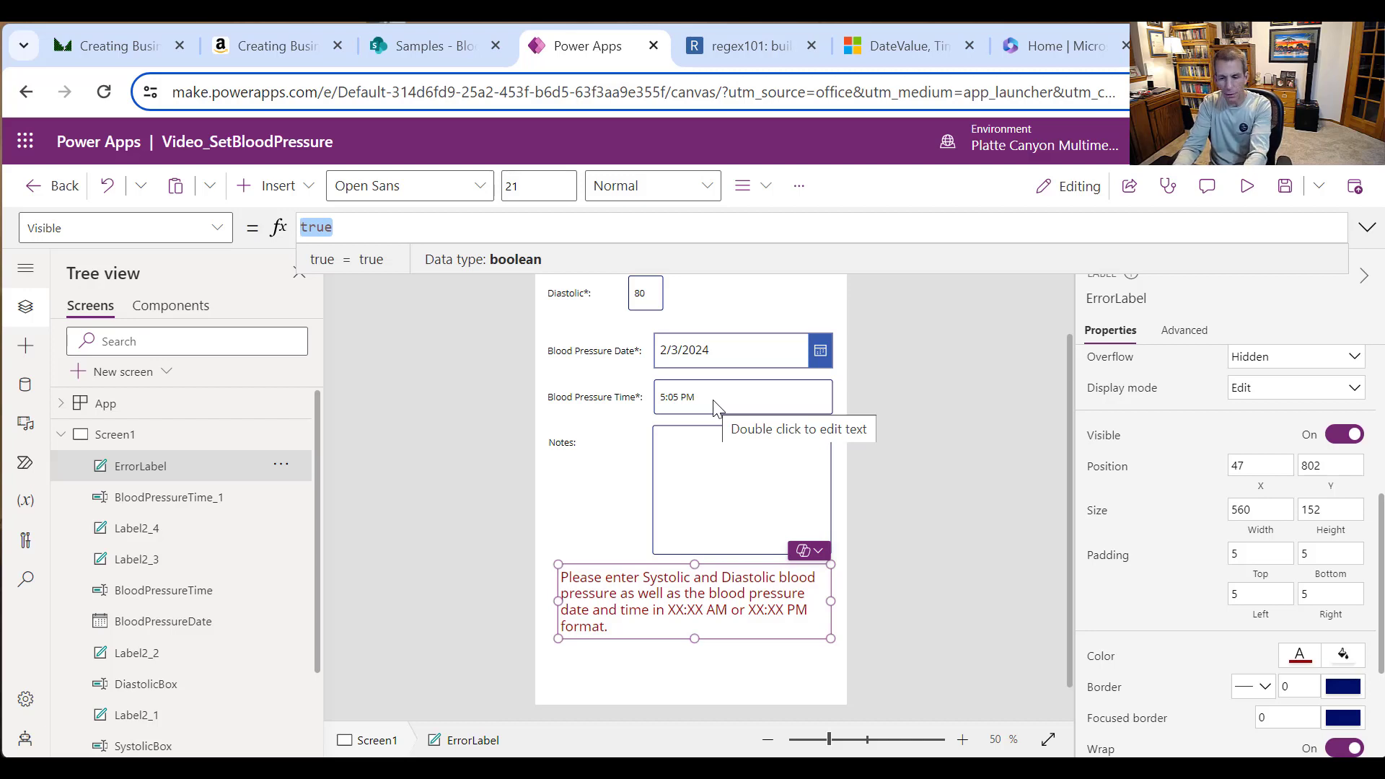
{"action": "type", "text": "I"}
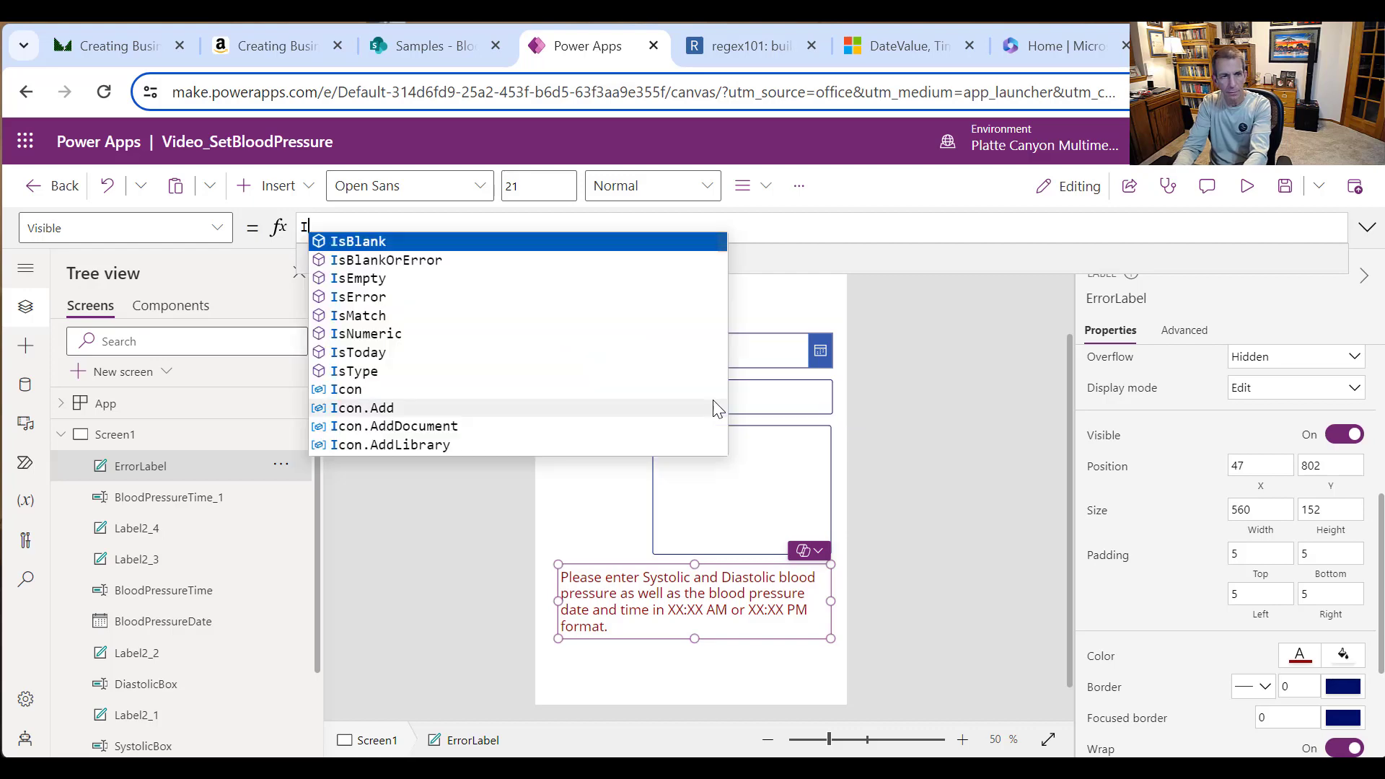
{"action": "type", "text": "sBlan"}
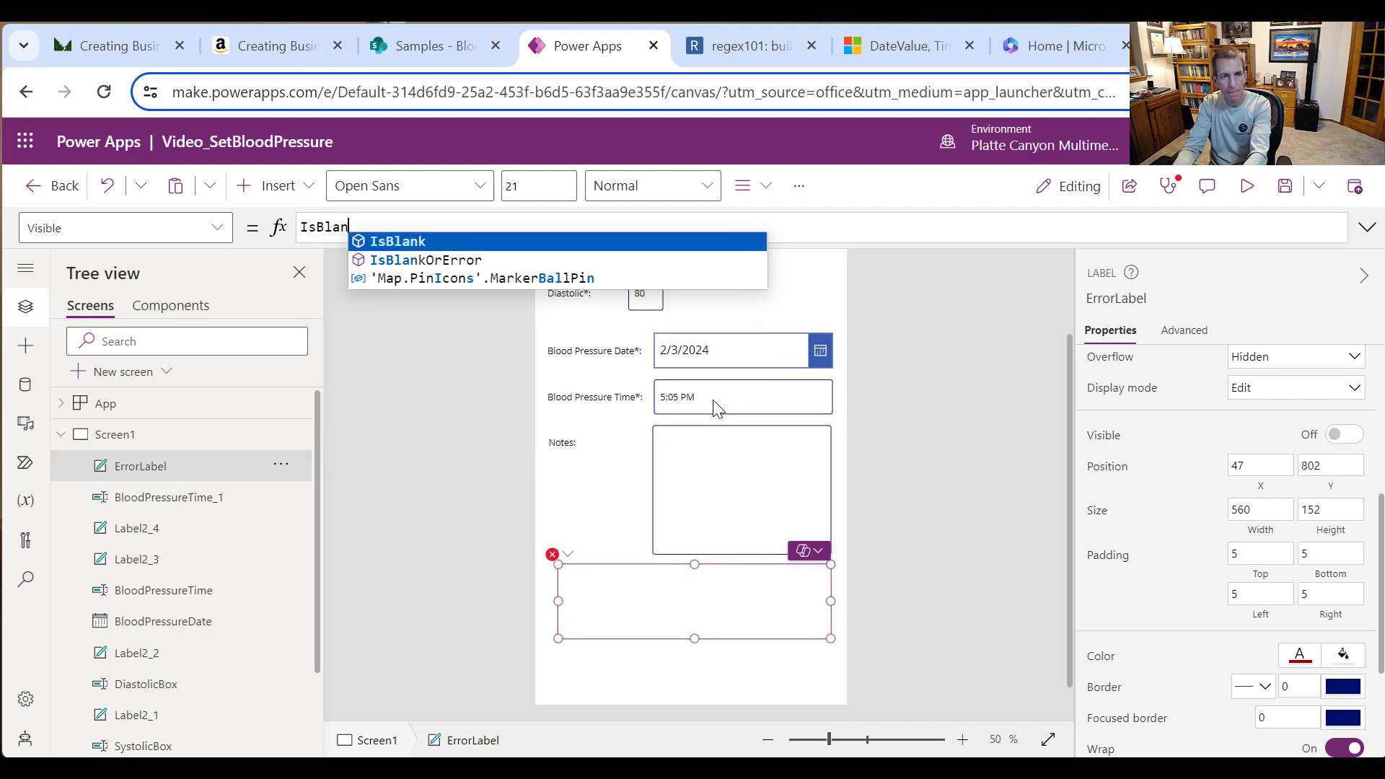
{"action": "type", "text": "dk("}
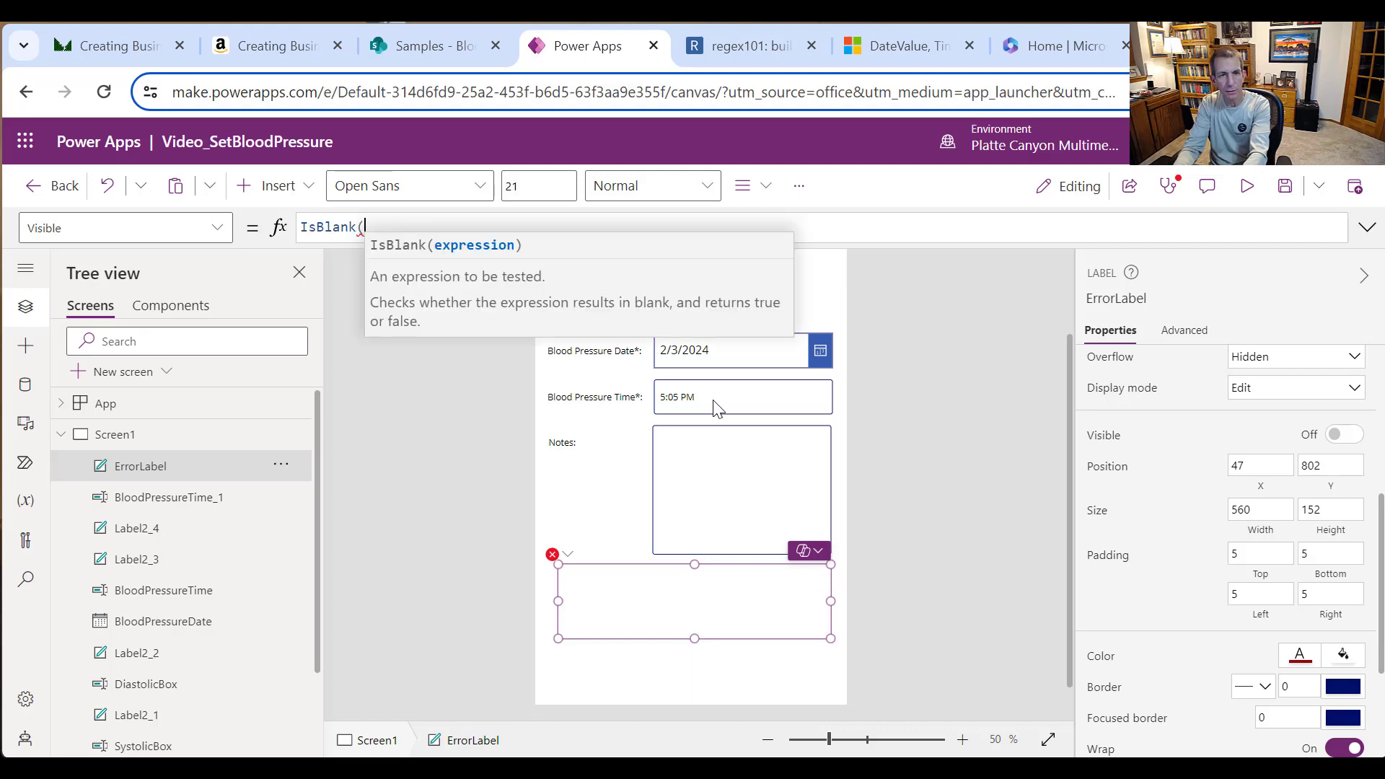
{"action": "type", "text": "SystolicBox."}
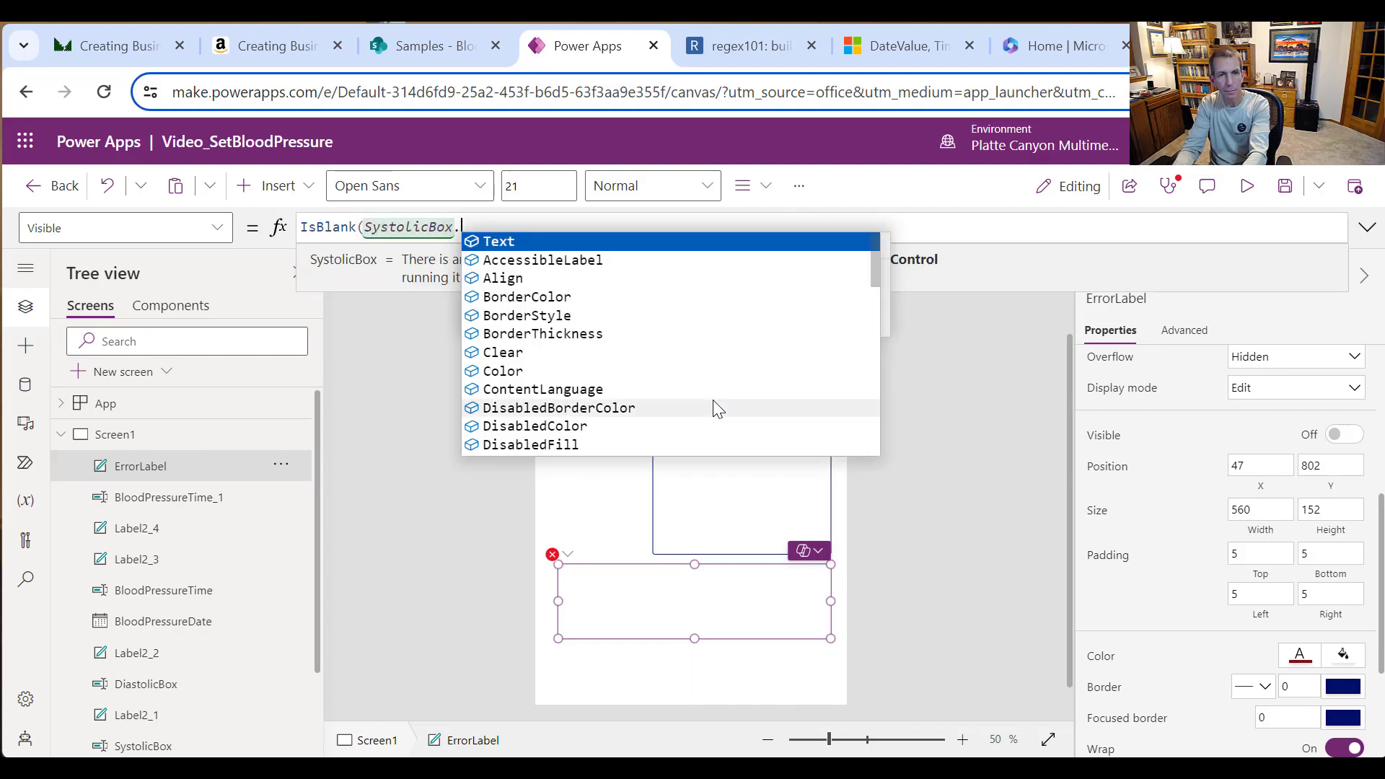
{"action": "type", "text": "Text) "}
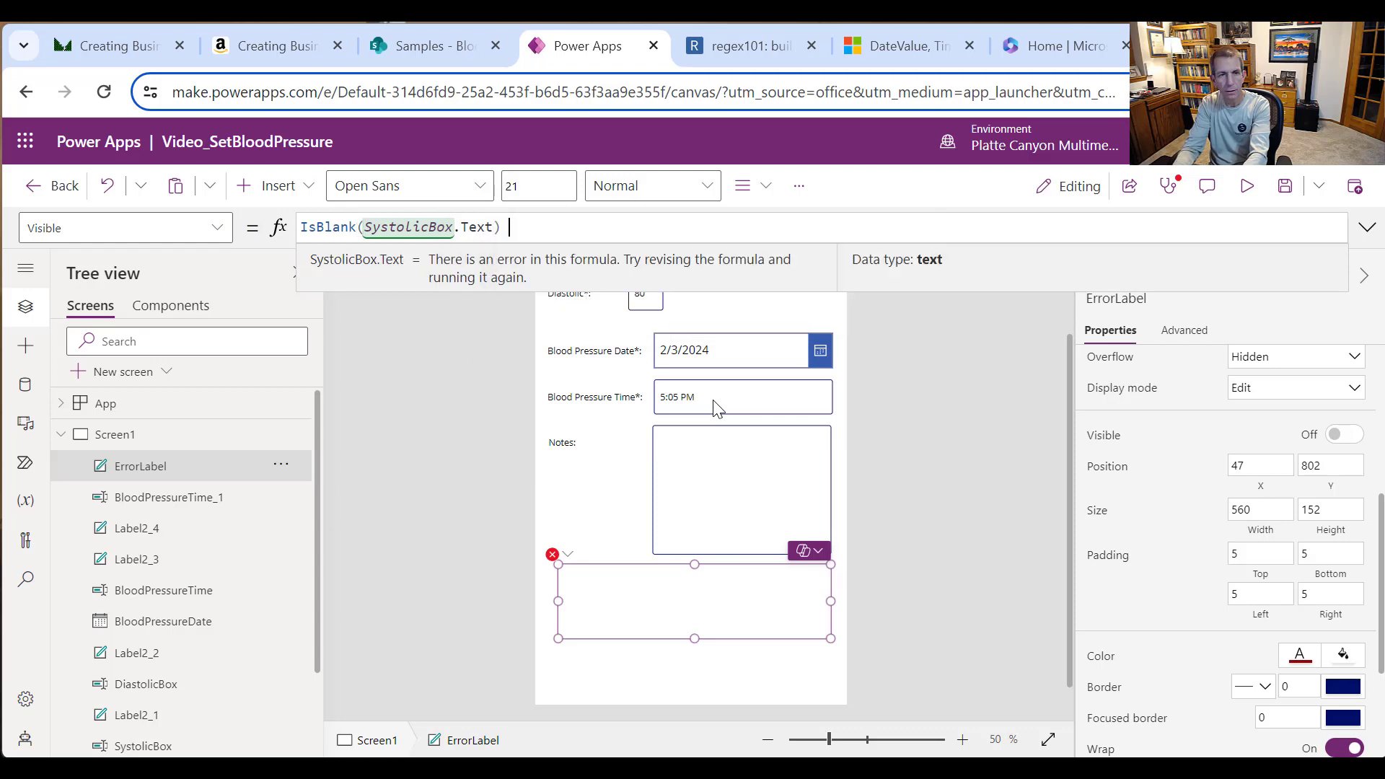
Step: Extend the Visible formula of ErrorLabel with an Or condition checking for a blank diastolic input, IsBlank(DiastolicBox.Text)
{"action": "type", "text": "Or"}
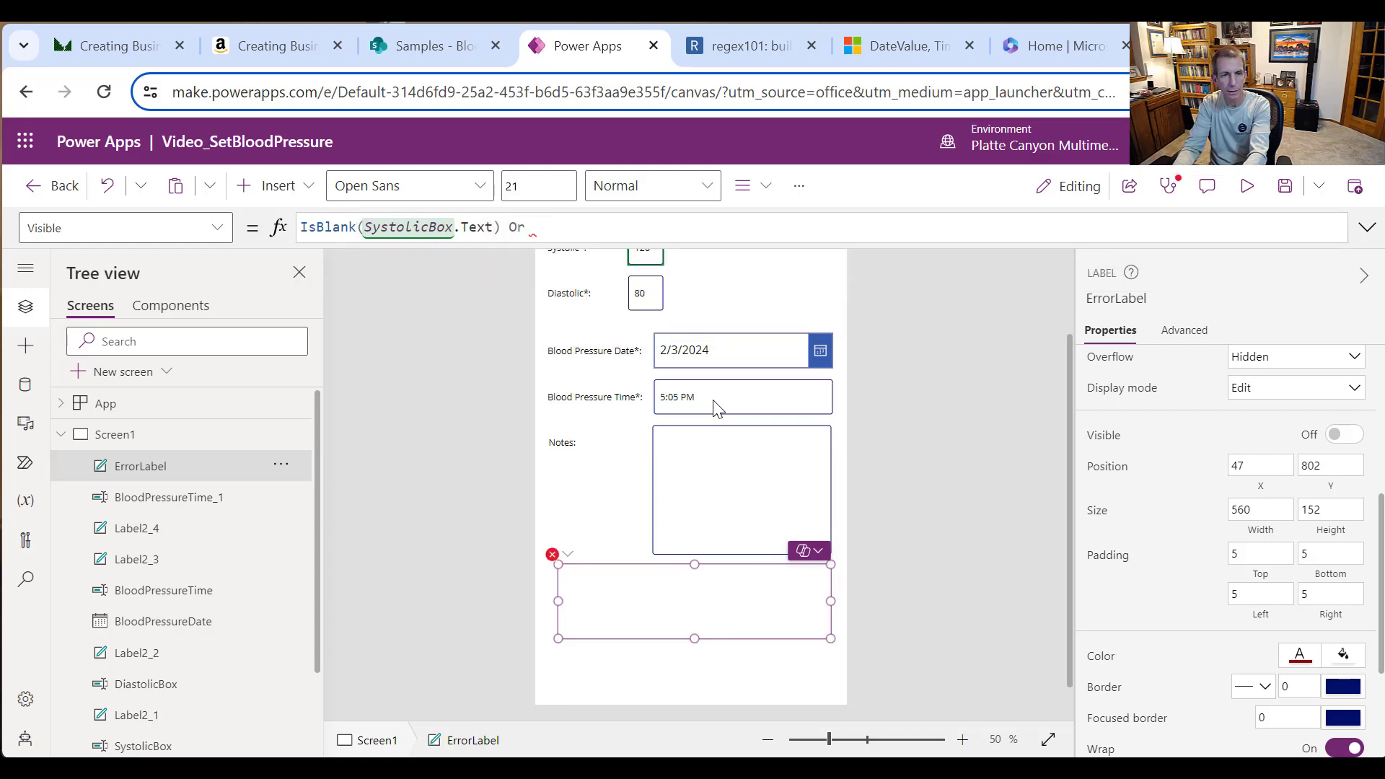
{"action": "key", "text": "BackSpace"}
{"action": "key", "text": "BackSpace"}
{"action": "key", "text": "BackSpace"}
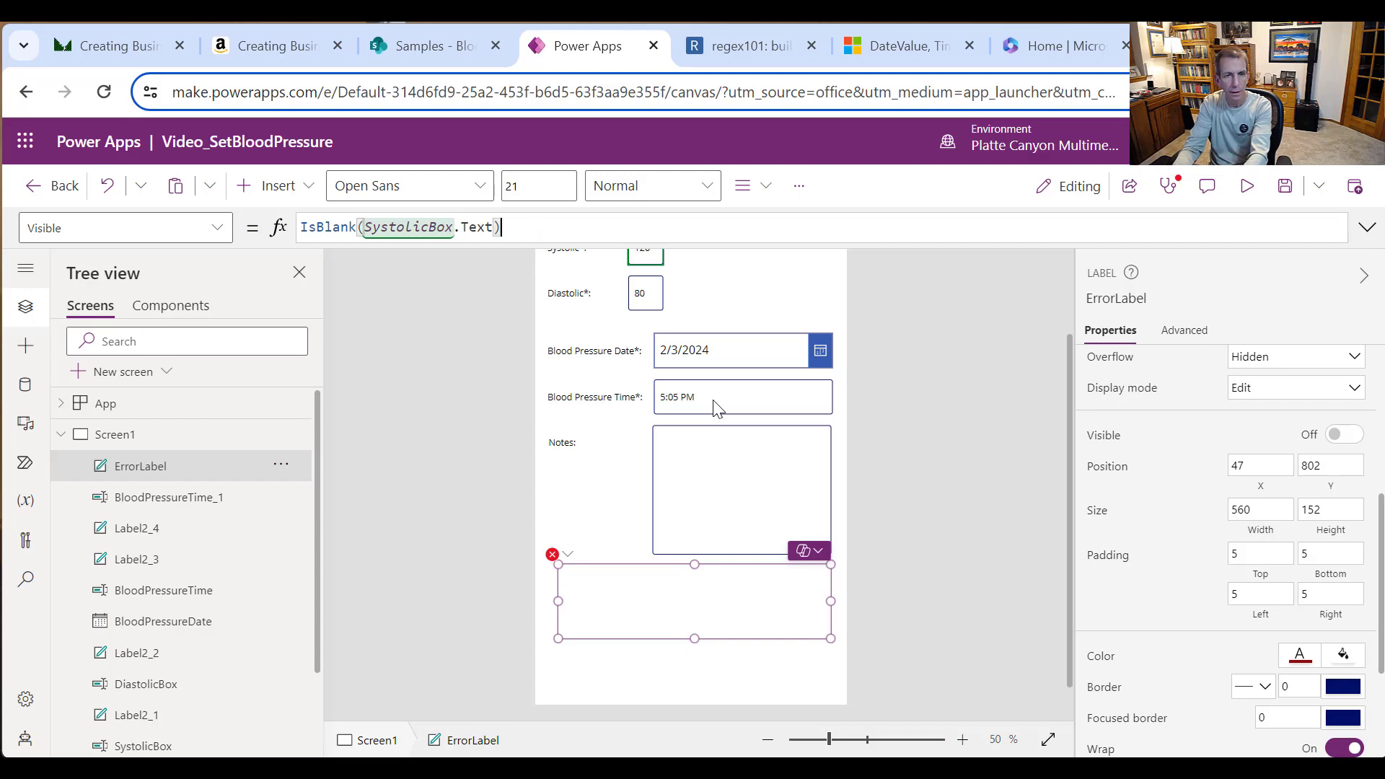
{"action": "type", "text": "Or "}
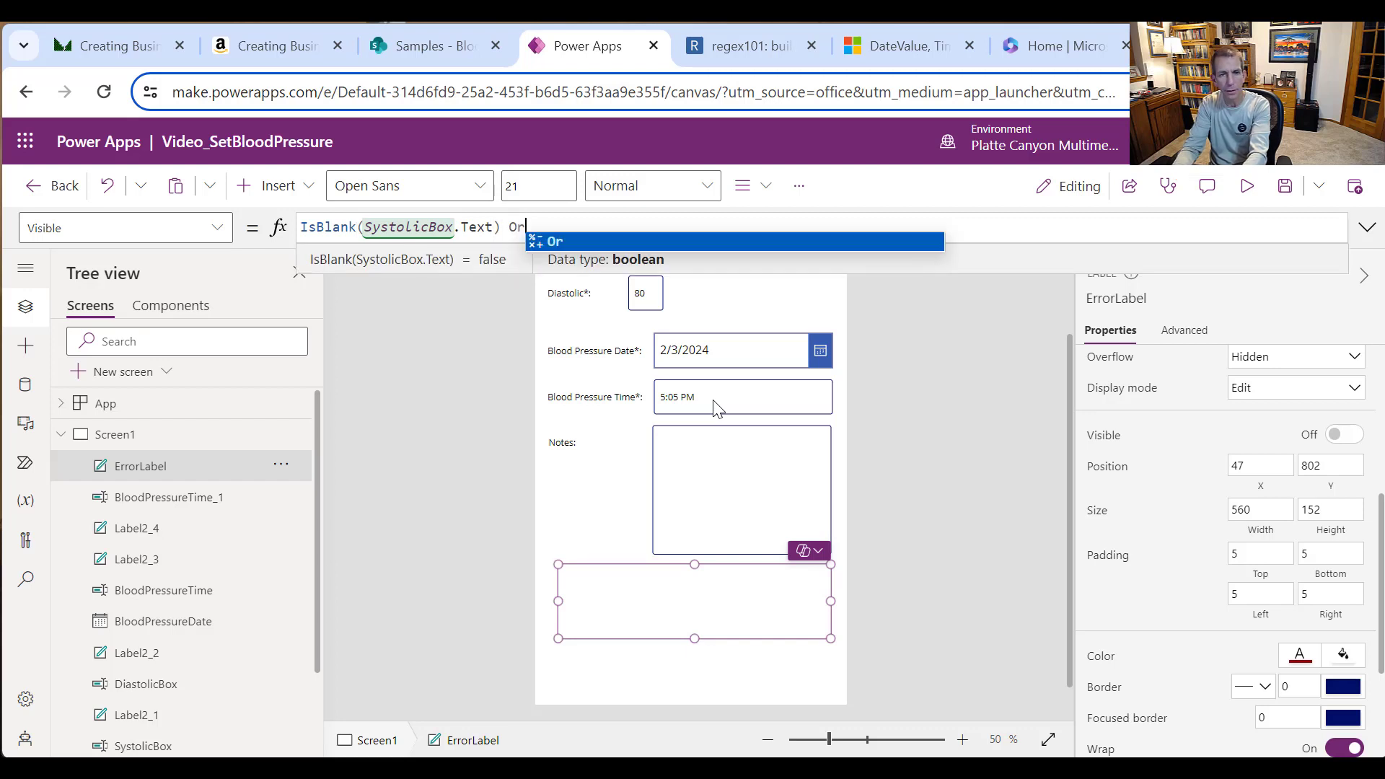
{"action": "type", "text": "IsBlan"}
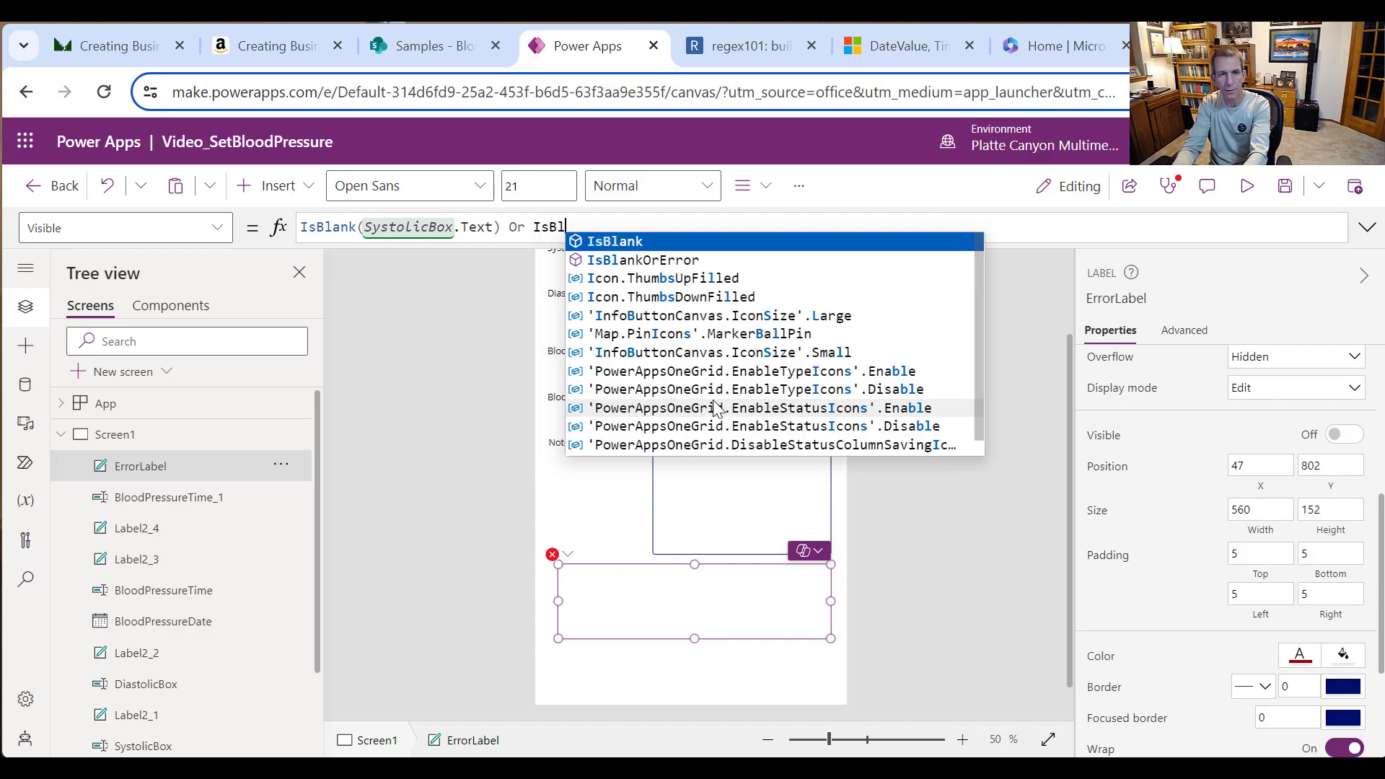
{"action": "type", "text": "k("}
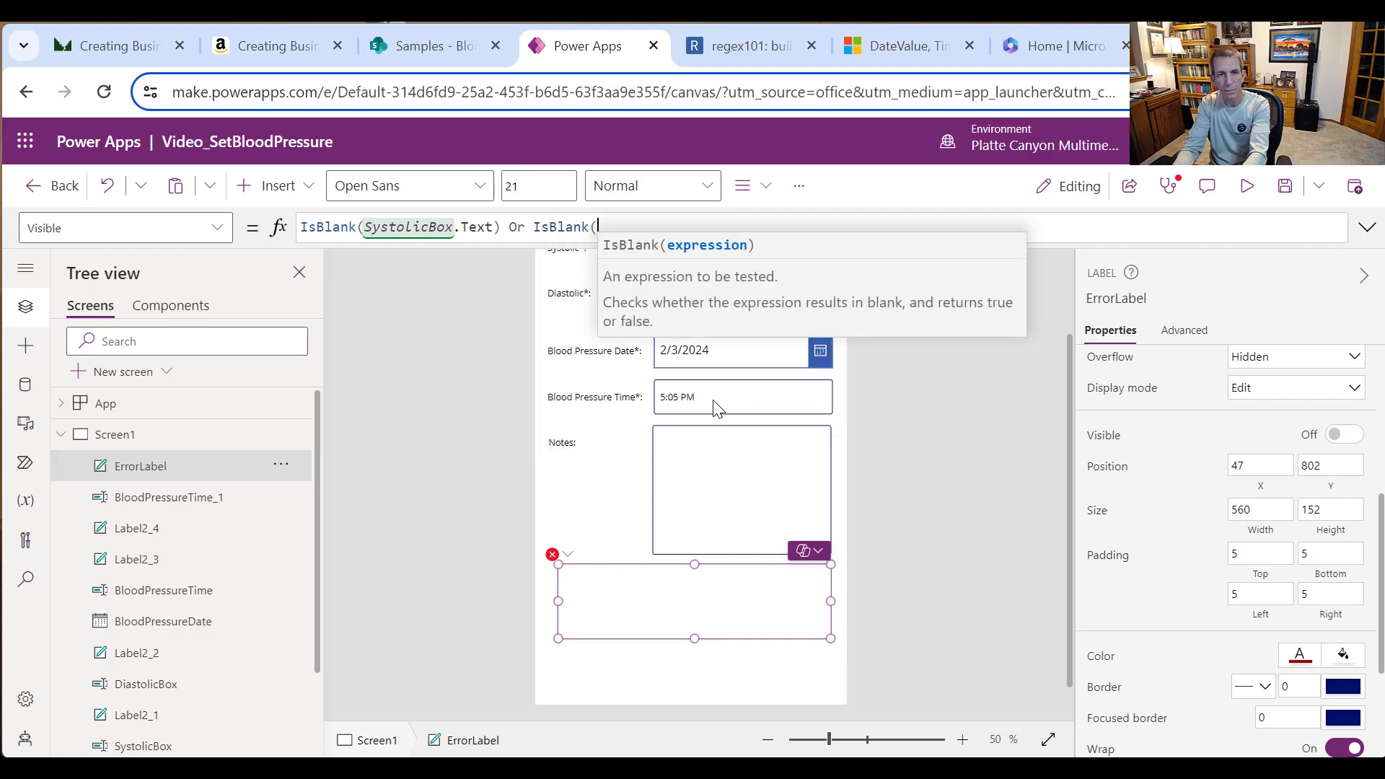
{"action": "type", "text": "DiastolicBox"}
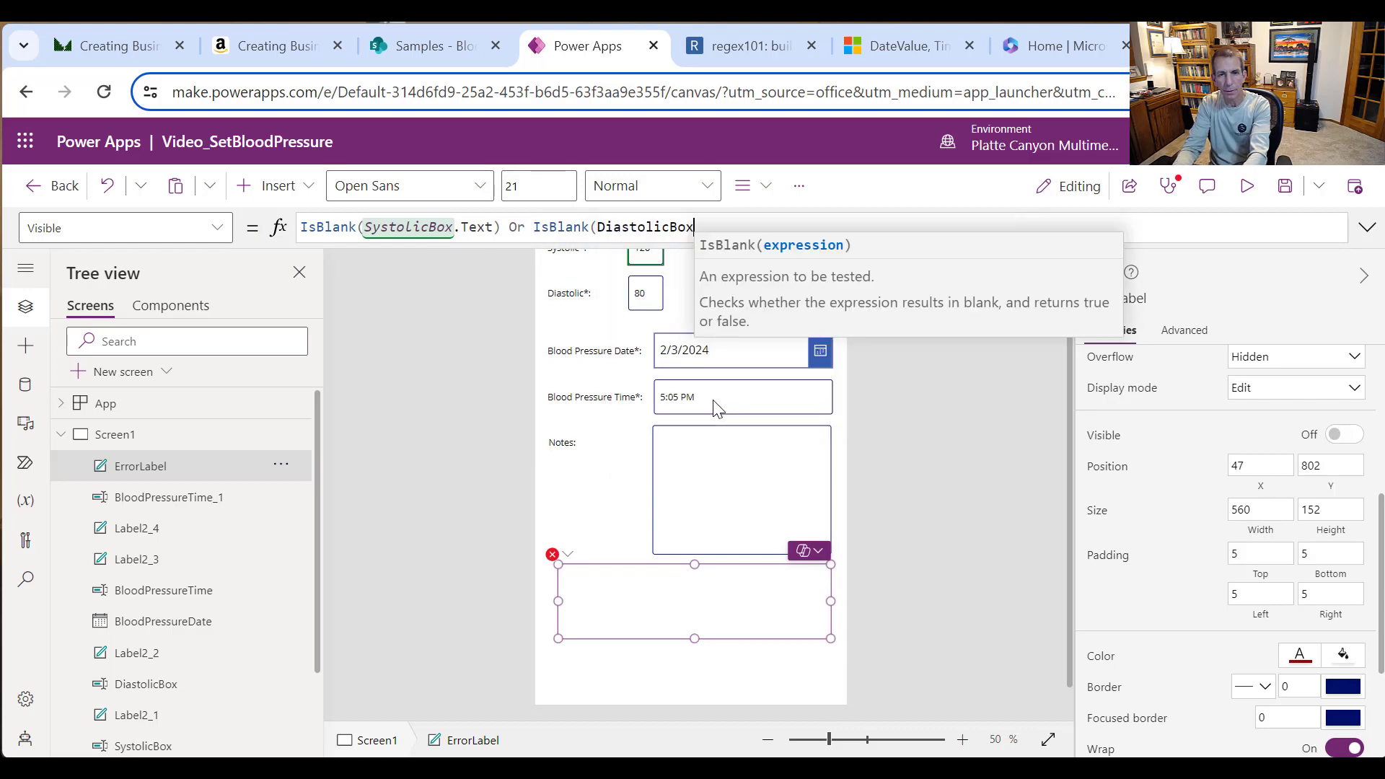
{"action": "type", "text": ".Text) O"}
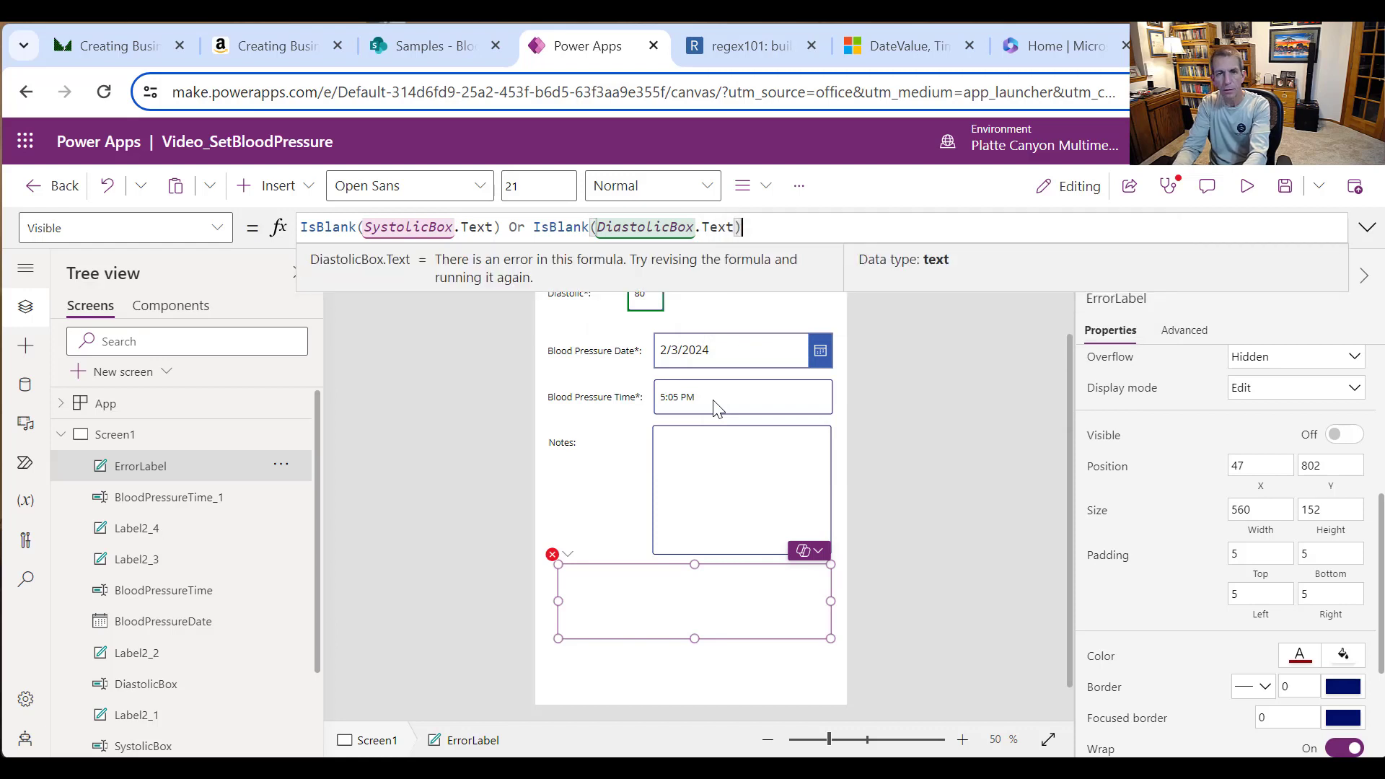
Step: Add an Or condition to ErrorLabel's Visible formula that checks for a blank date, IsBlank(BloodPressureDate.SelectedDate)
{"action": "type", "text": "r IsB"}
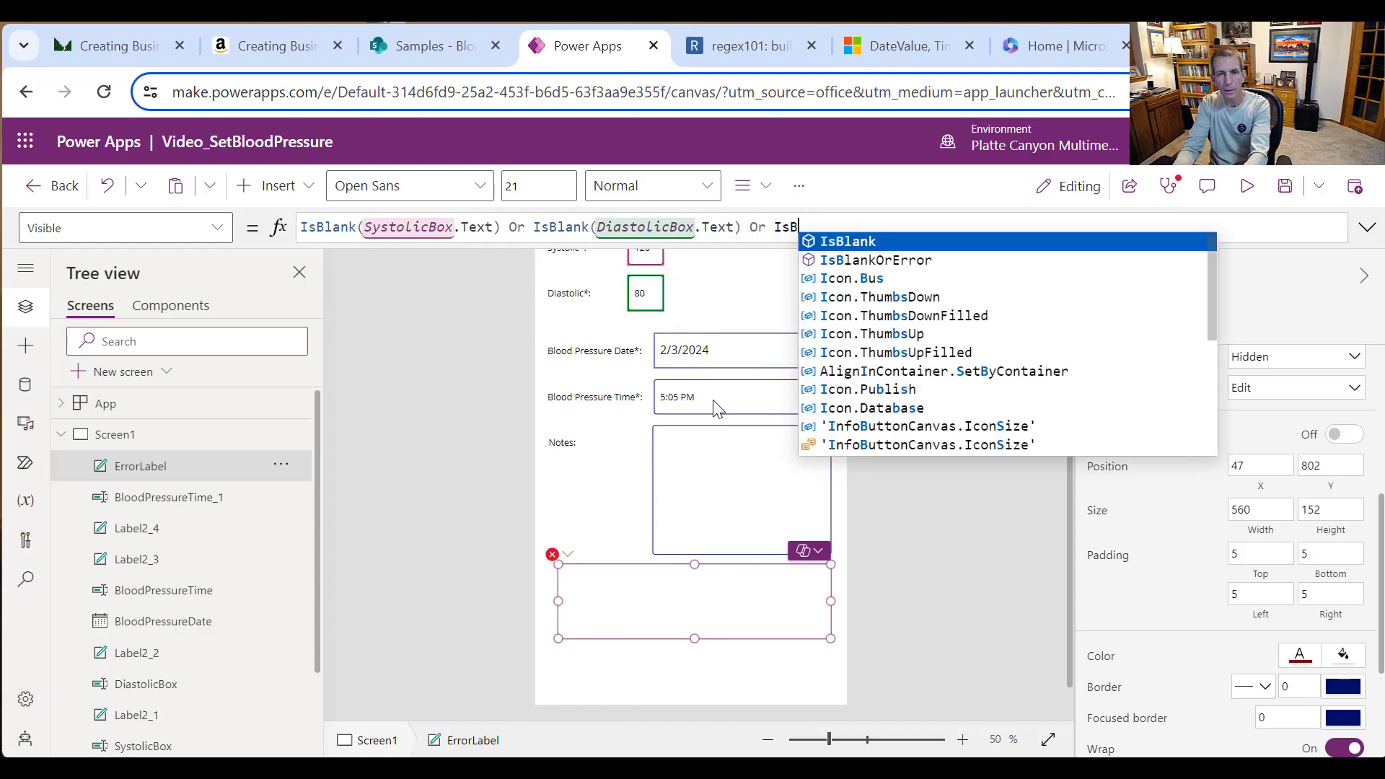
{"action": "key", "text": "Tab"}
{"action": "type", "text": "("}
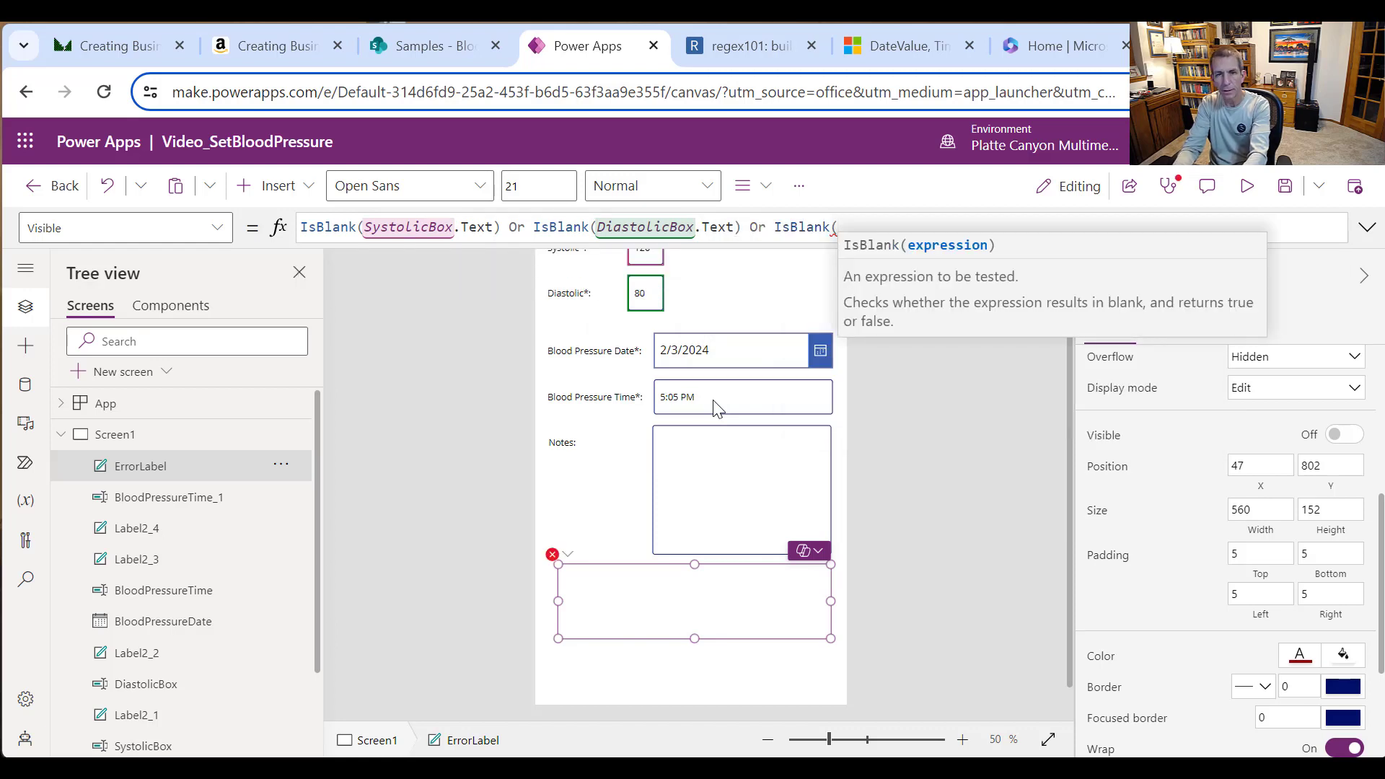
{"action": "type", "text": "Bl"}
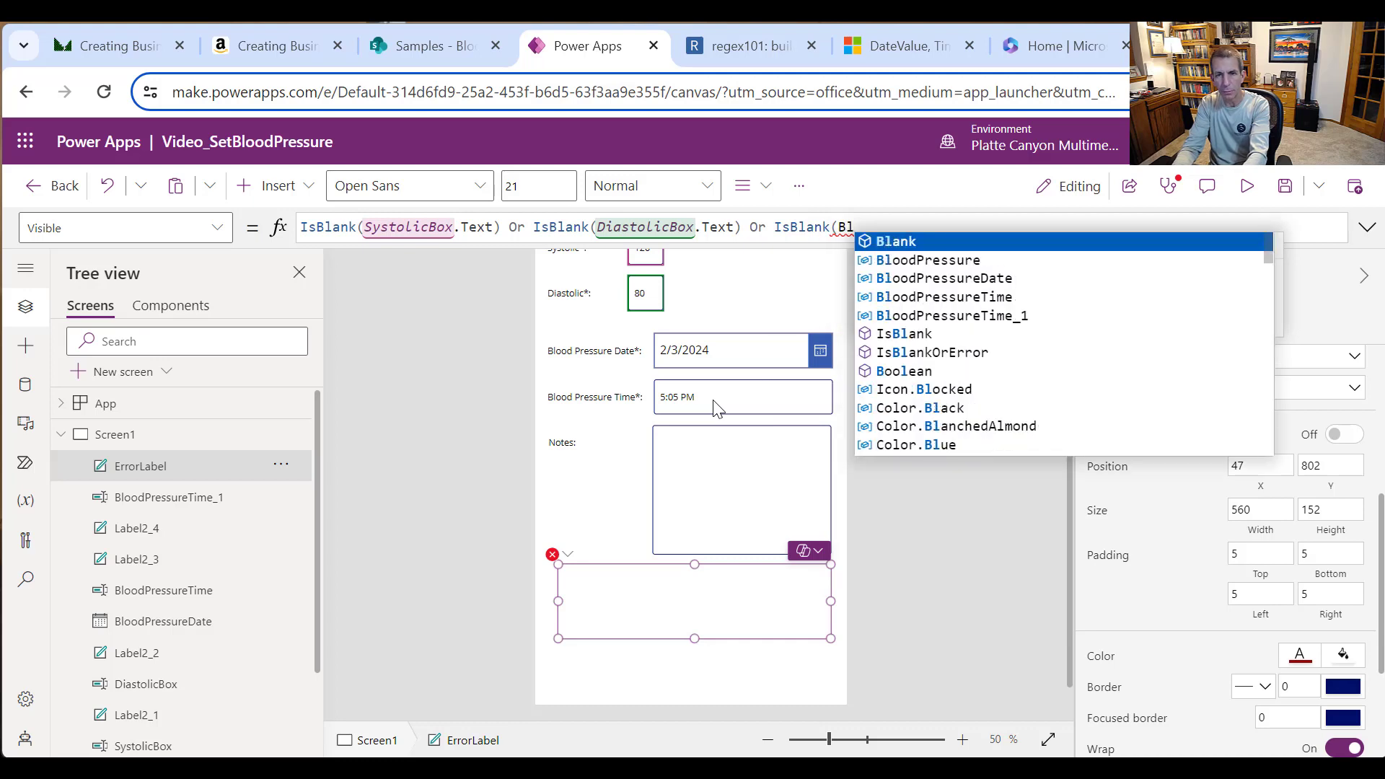
{"action": "type", "text": "o"}
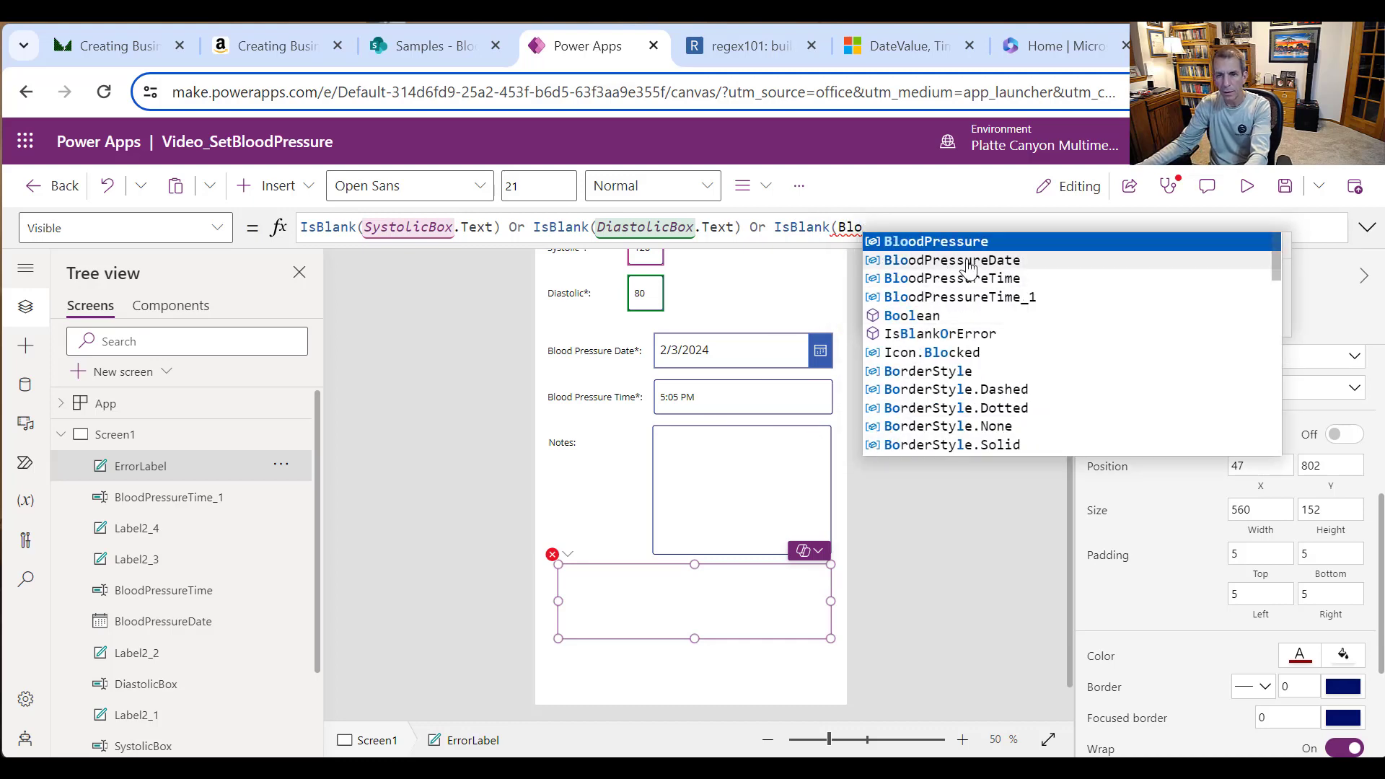
{"action": "left_click", "coordinate": [952, 265]}
{"action": "type", "text": ".Se"}
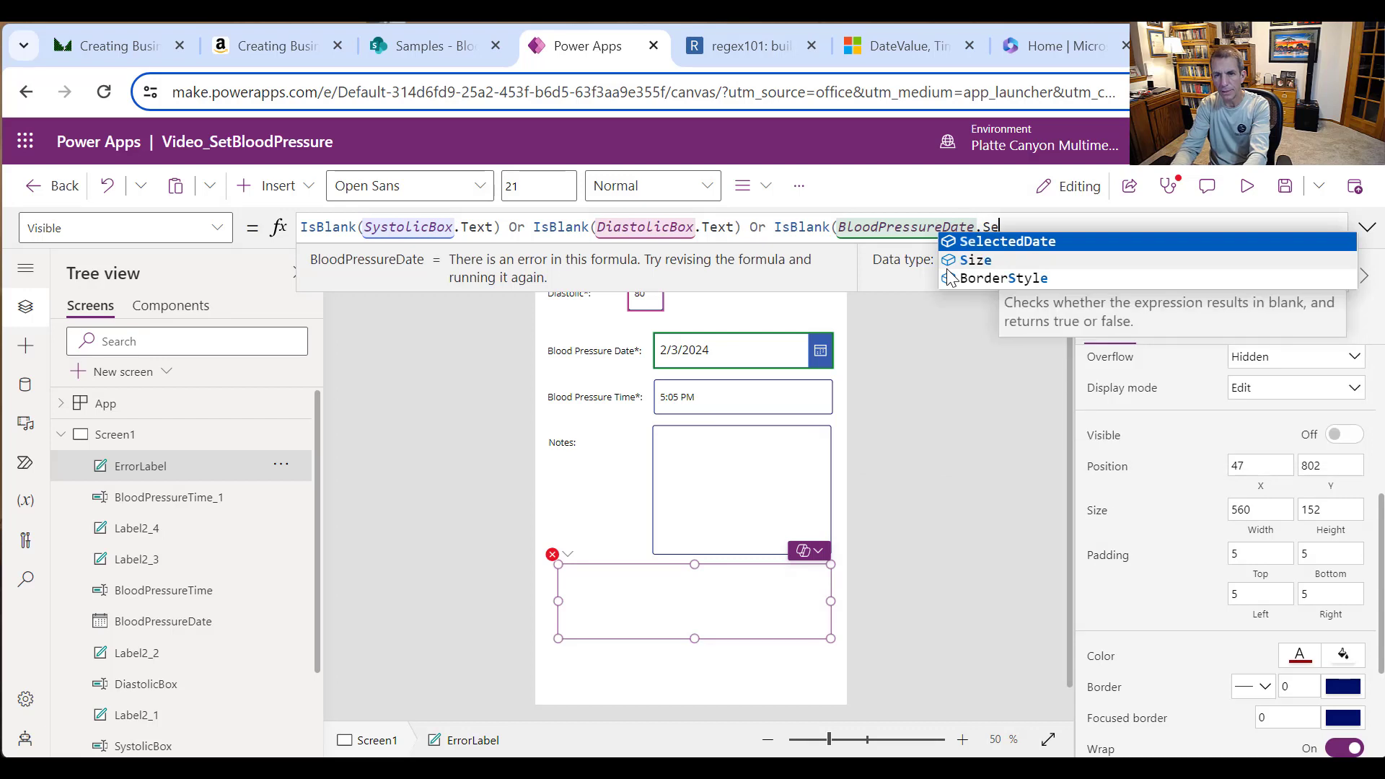
{"action": "key", "text": "Tab"}
{"action": "type", "text": ")"}
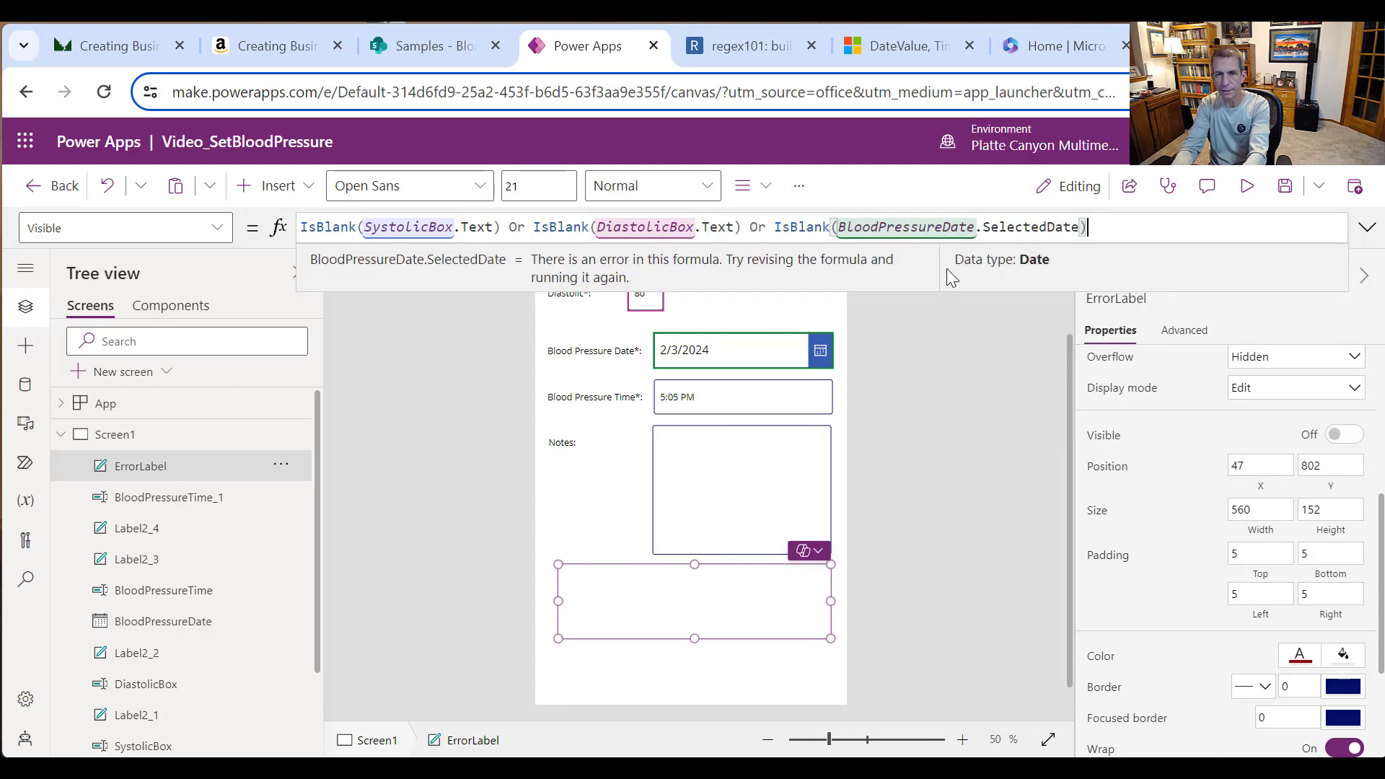
Step: Complete ErrorLabel's Visible formula with Or IsBlank(BloodPressureTime.Text) and enlarge the formula area to show all of it
{"action": "type", "text": " Or I"}
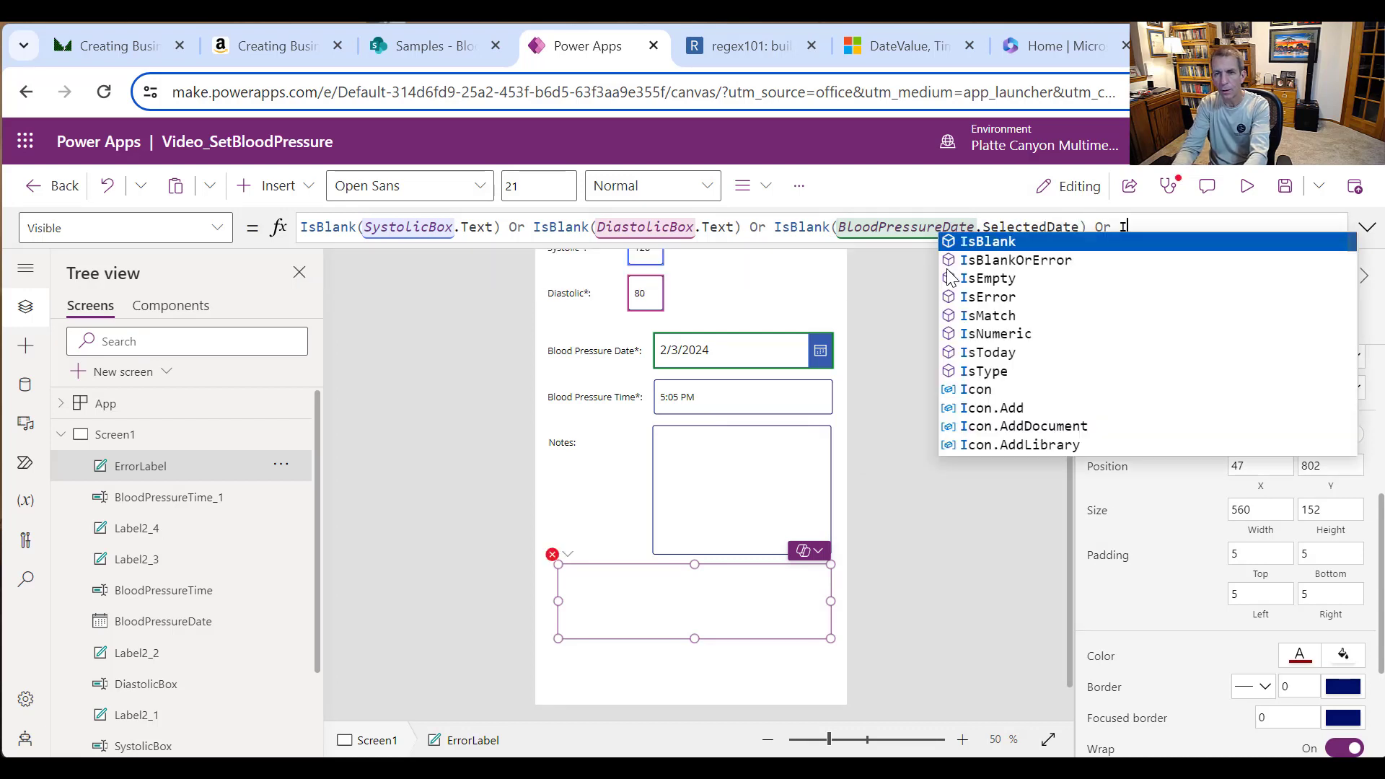
{"action": "type", "text": "sBlank"}
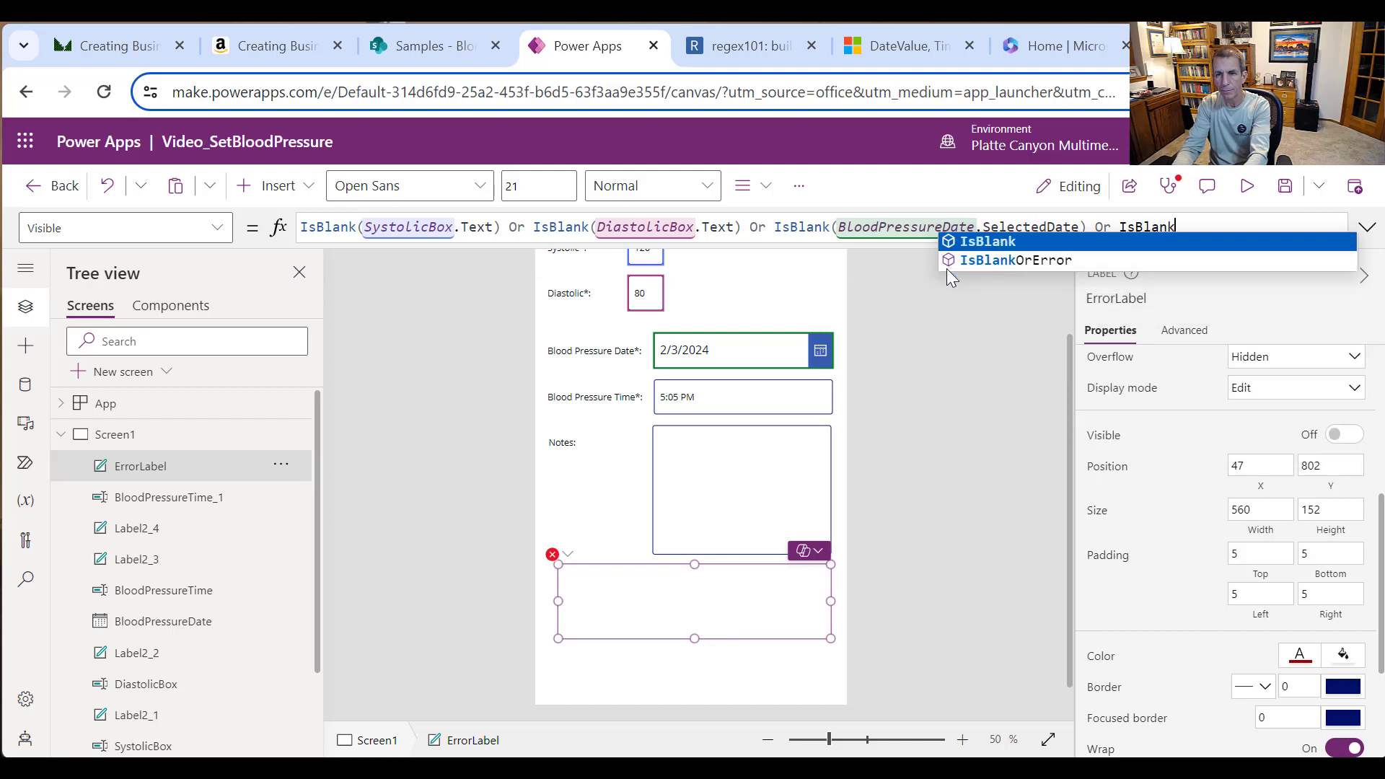
{"action": "type", "text": "("}
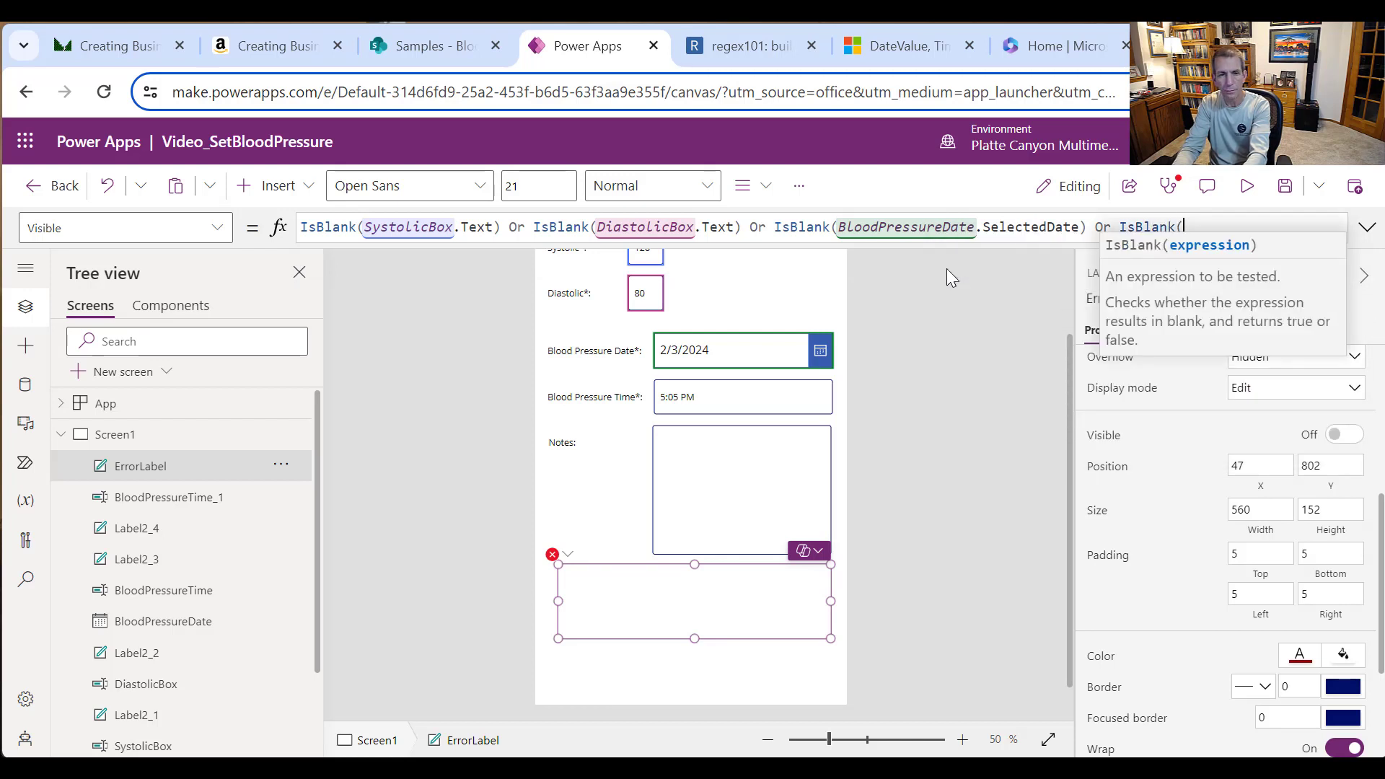
{"action": "type", "text": "Blo"}
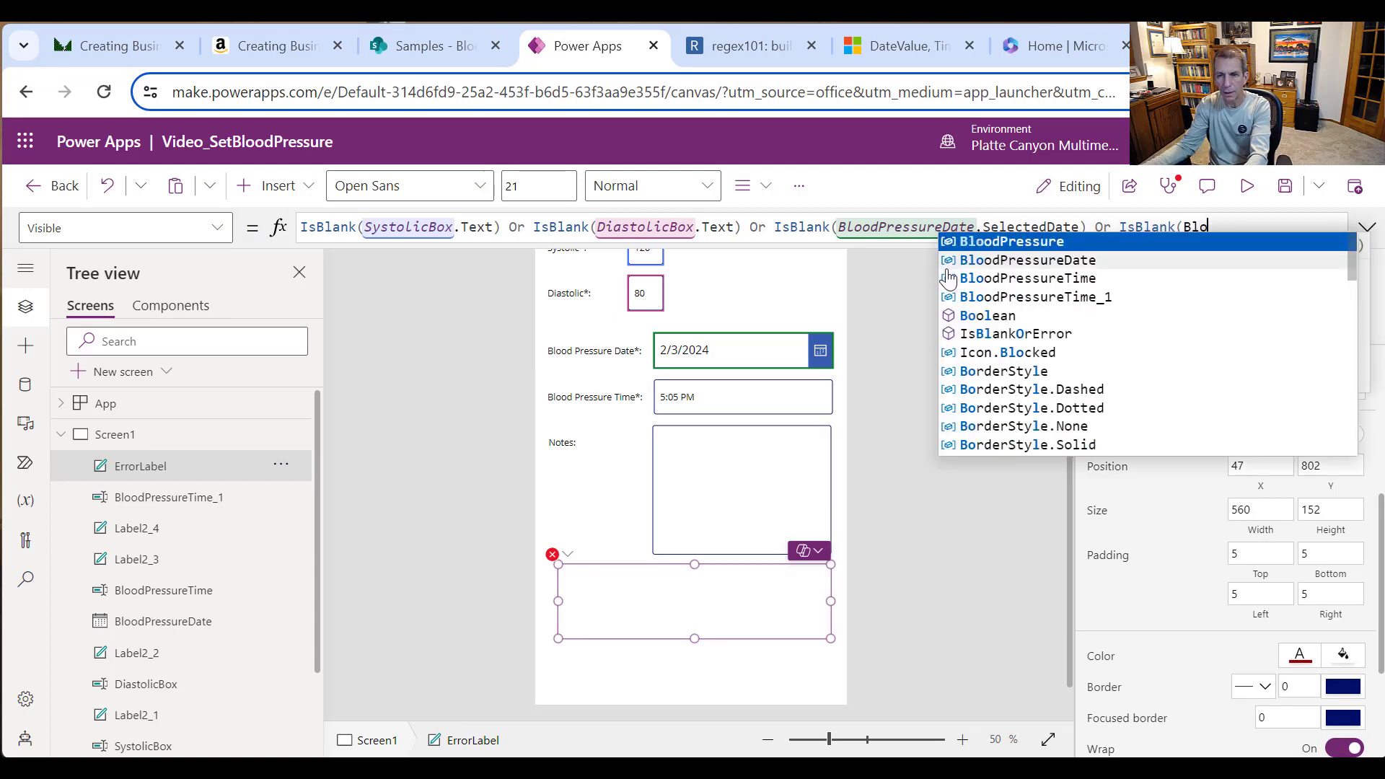
{"action": "left_click", "coordinate": [1094, 281]}
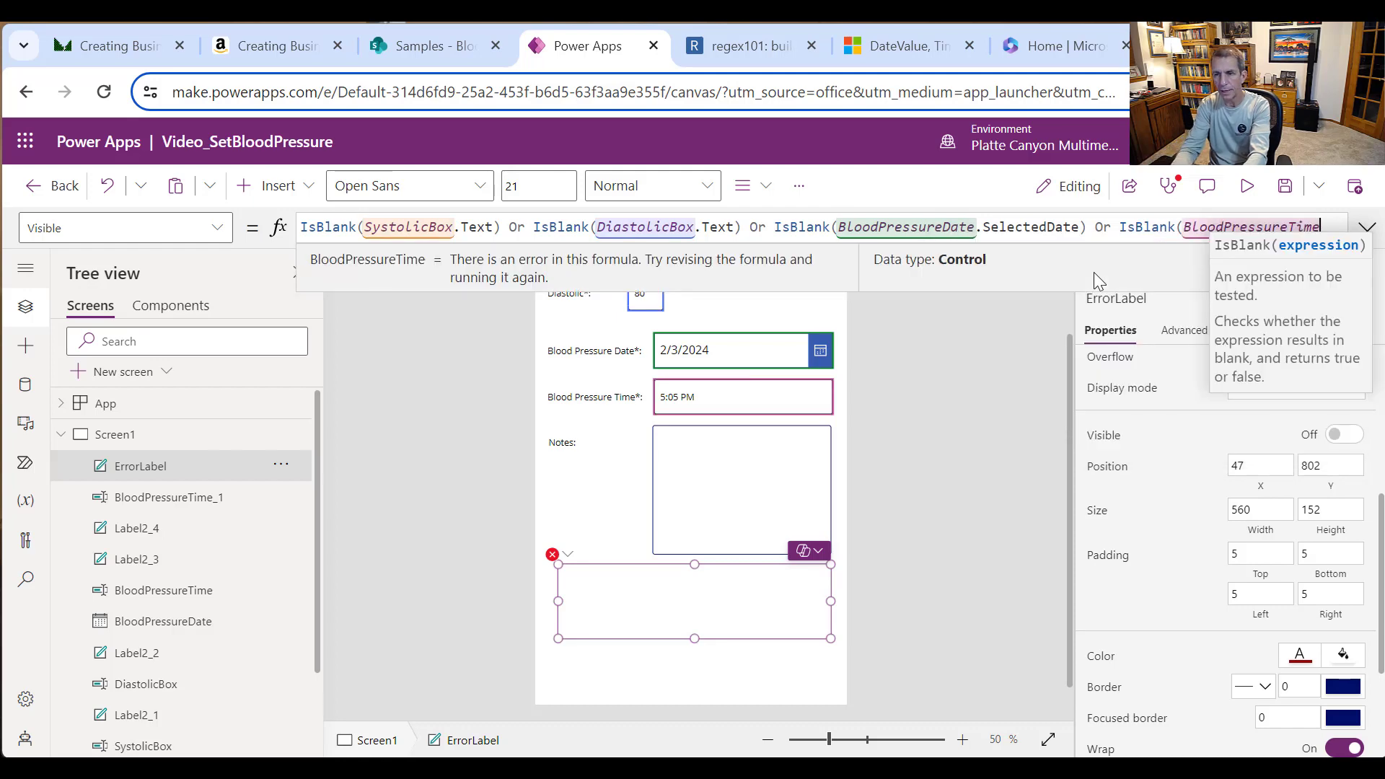
{"action": "type", "text": ".Text"}
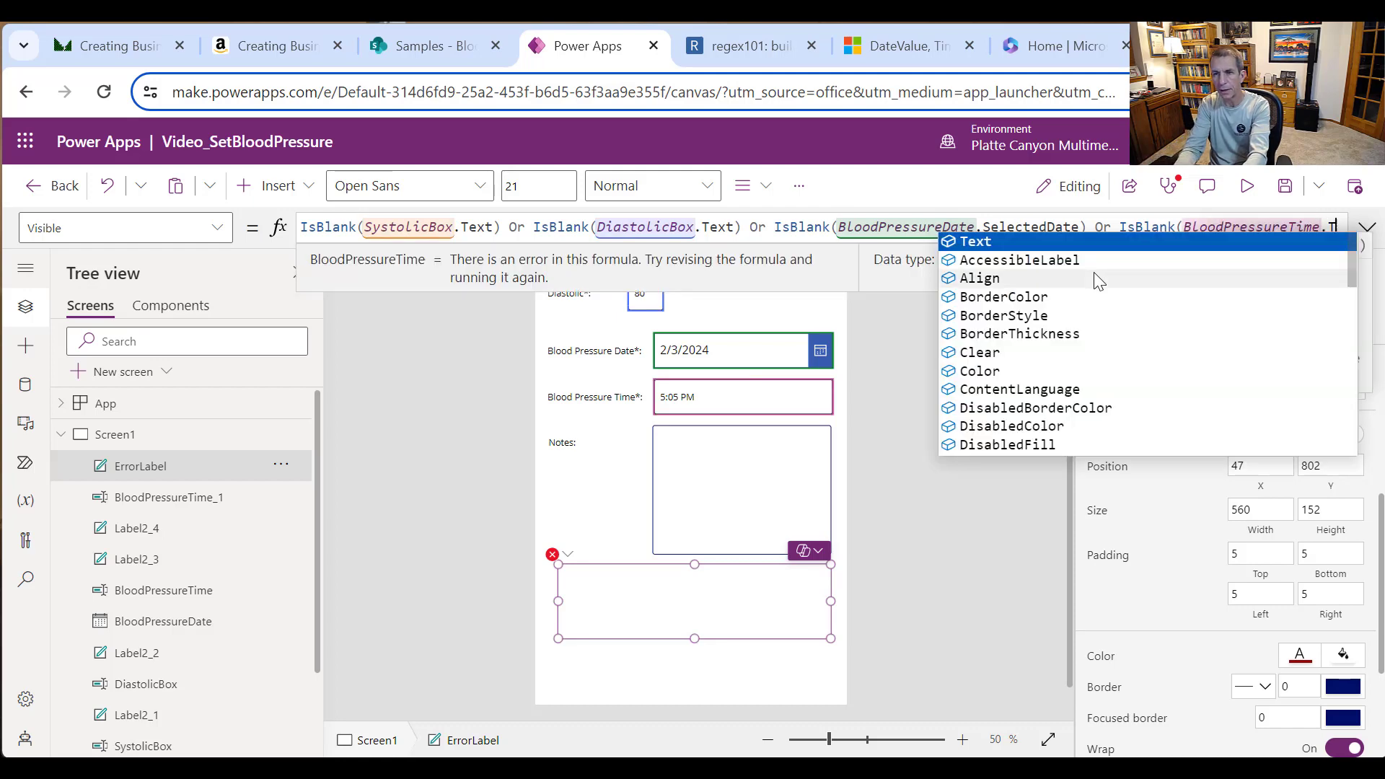
{"action": "type", "text": ")"}
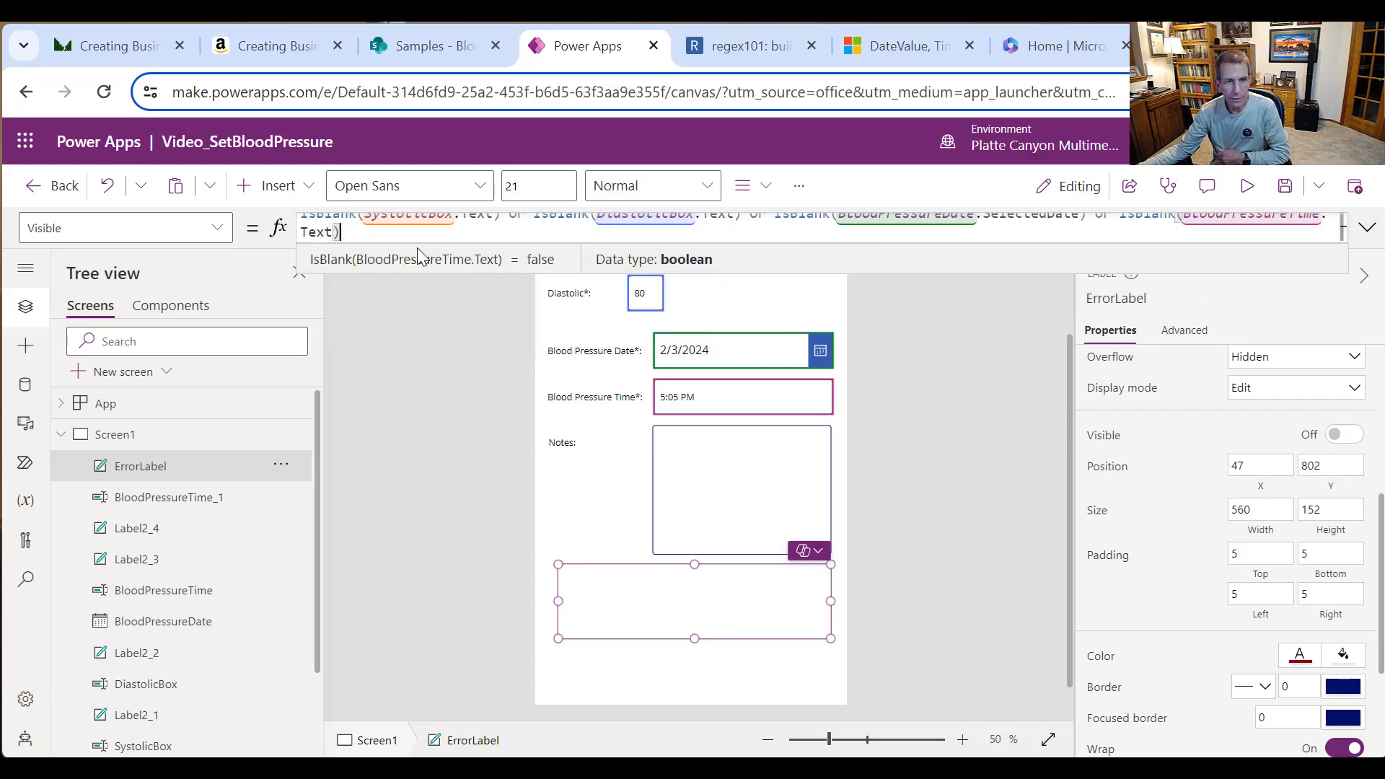
{"action": "left_click_drag", "start_coordinate": [548, 274], "coordinate": [549, 389]}
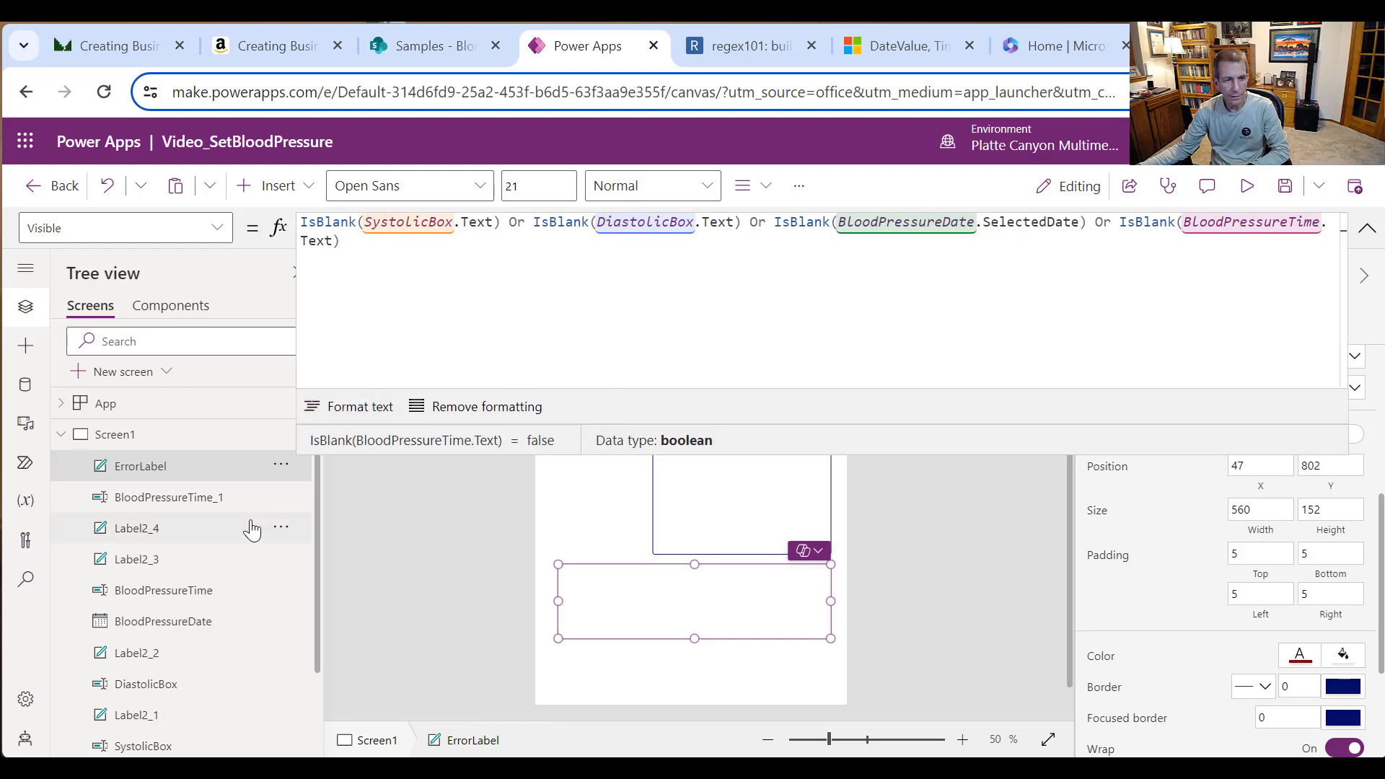
Step: Rename the notes text input BloodPressureTime_1 as NotesBox
{"action": "left_click", "coordinate": [231, 501]}
{"action": "left_click", "coordinate": [281, 497]}
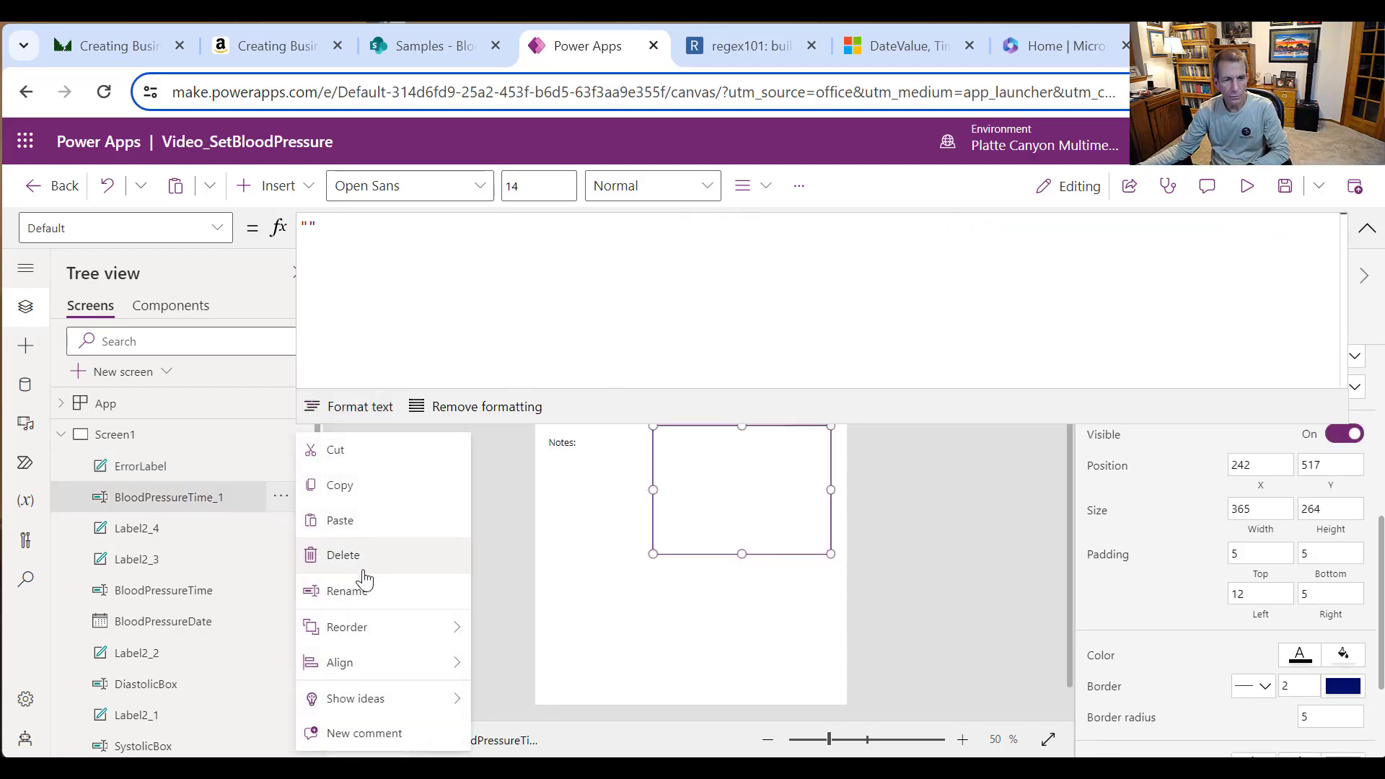
{"action": "left_click", "coordinate": [364, 591]}
{"action": "type", "text": "NotesBox"}
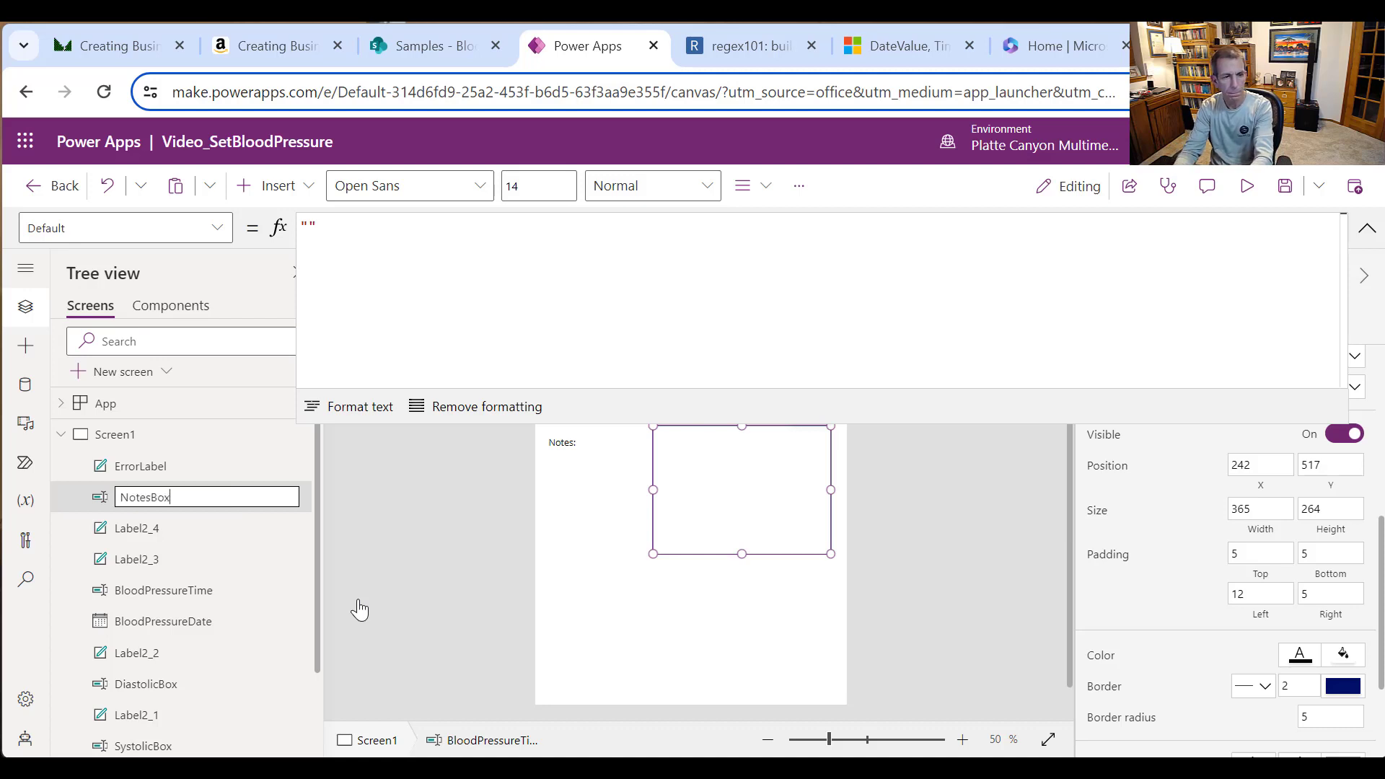
{"action": "key", "text": "Return"}
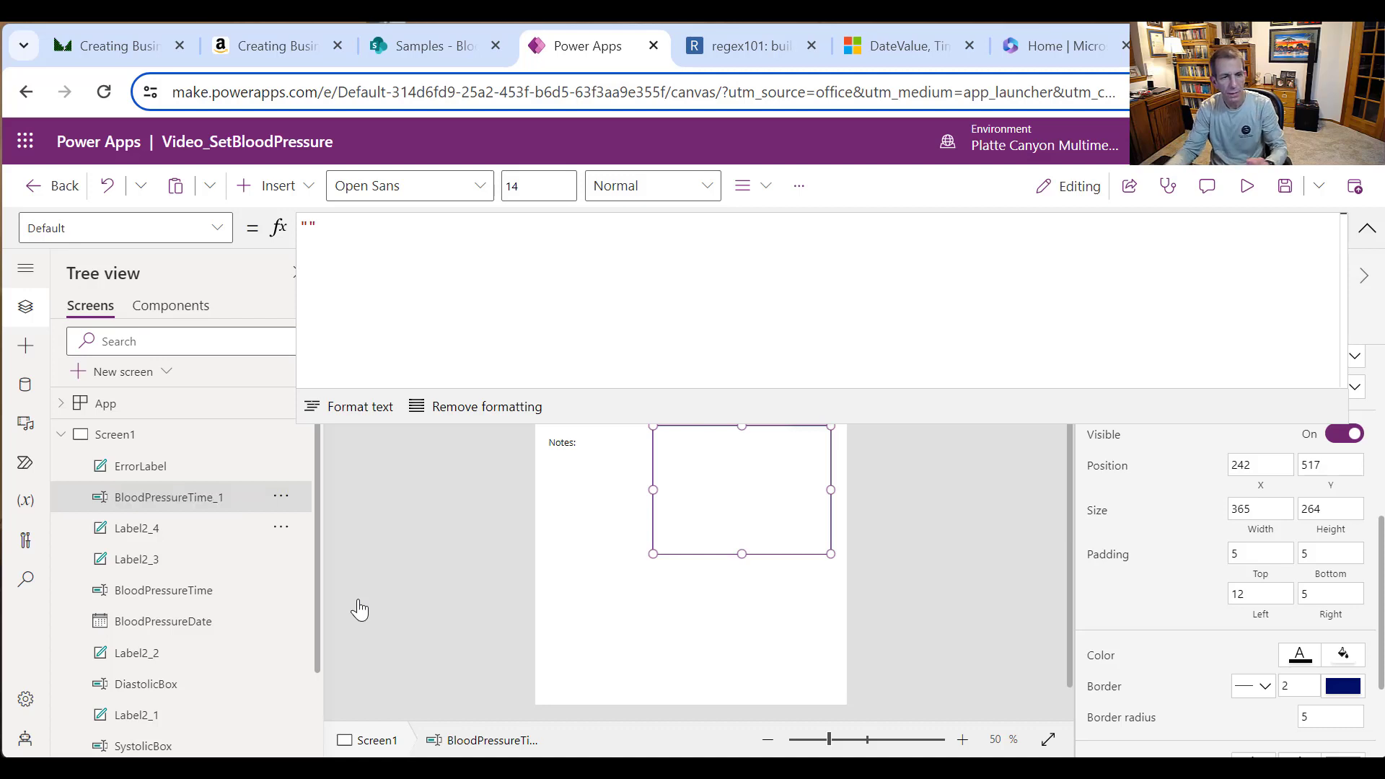
Step: Reselect ErrorLabel and review its Visible formula
{"action": "scroll", "coordinate": [938, 526], "scroll_direction": "up", "scroll_amount": 2}
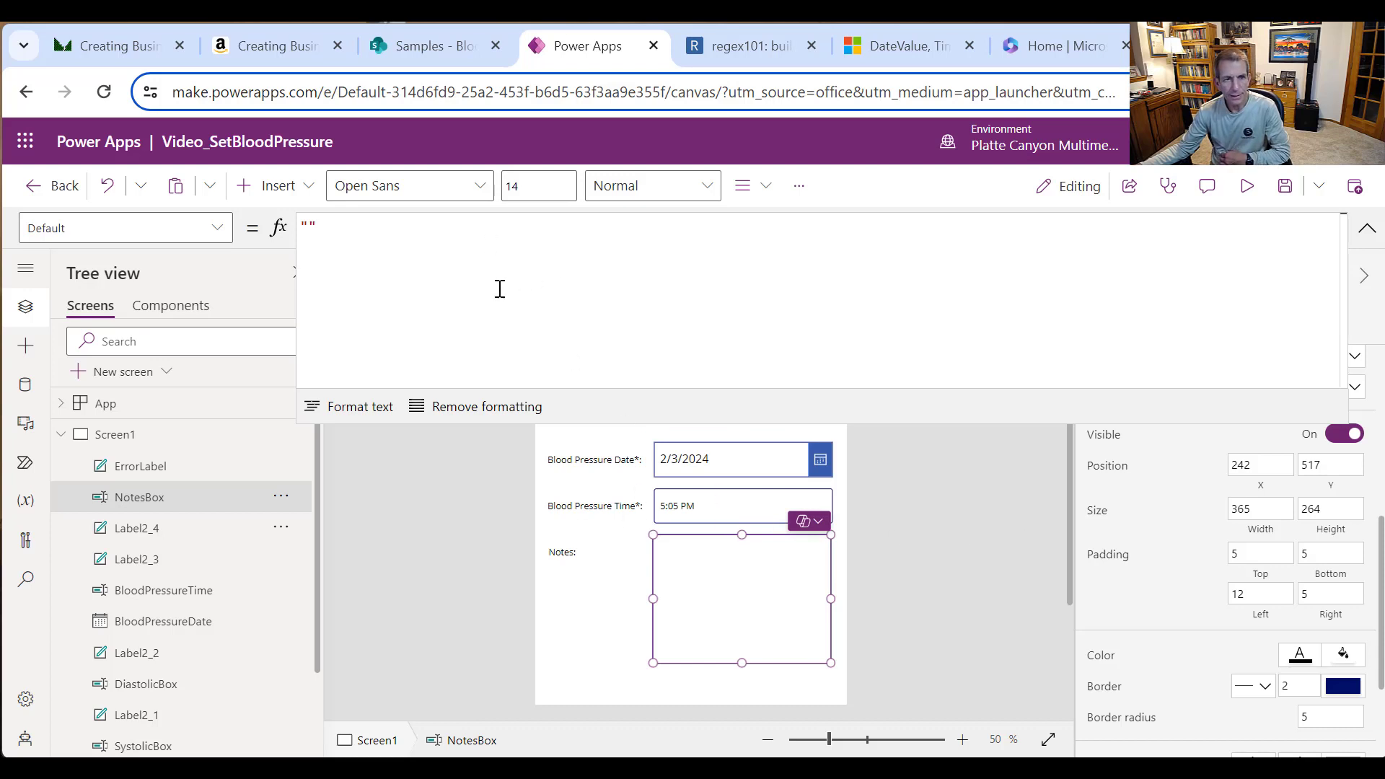
{"action": "scroll", "coordinate": [793, 631], "scroll_direction": "down", "scroll_amount": 2}
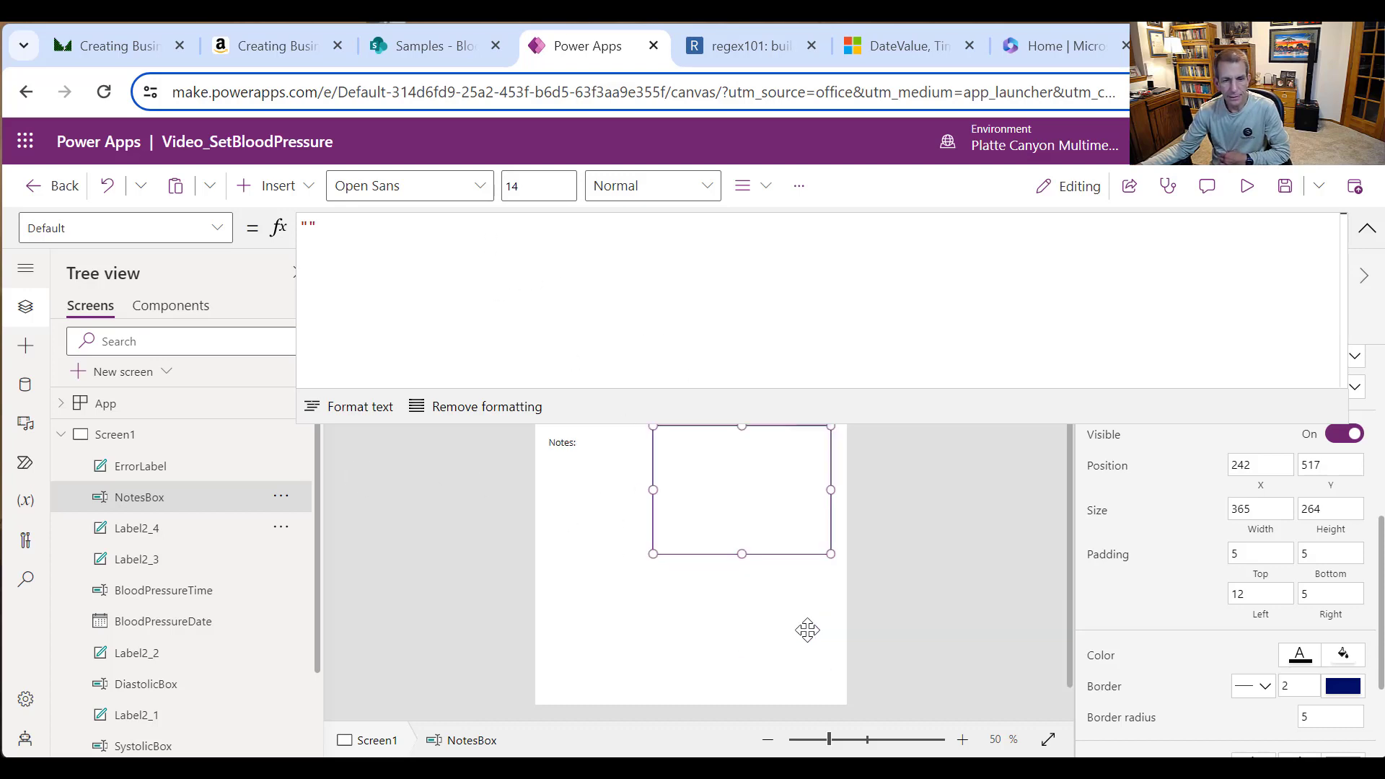
{"action": "left_click", "coordinate": [706, 613]}
{"action": "left_click", "coordinate": [182, 474]}
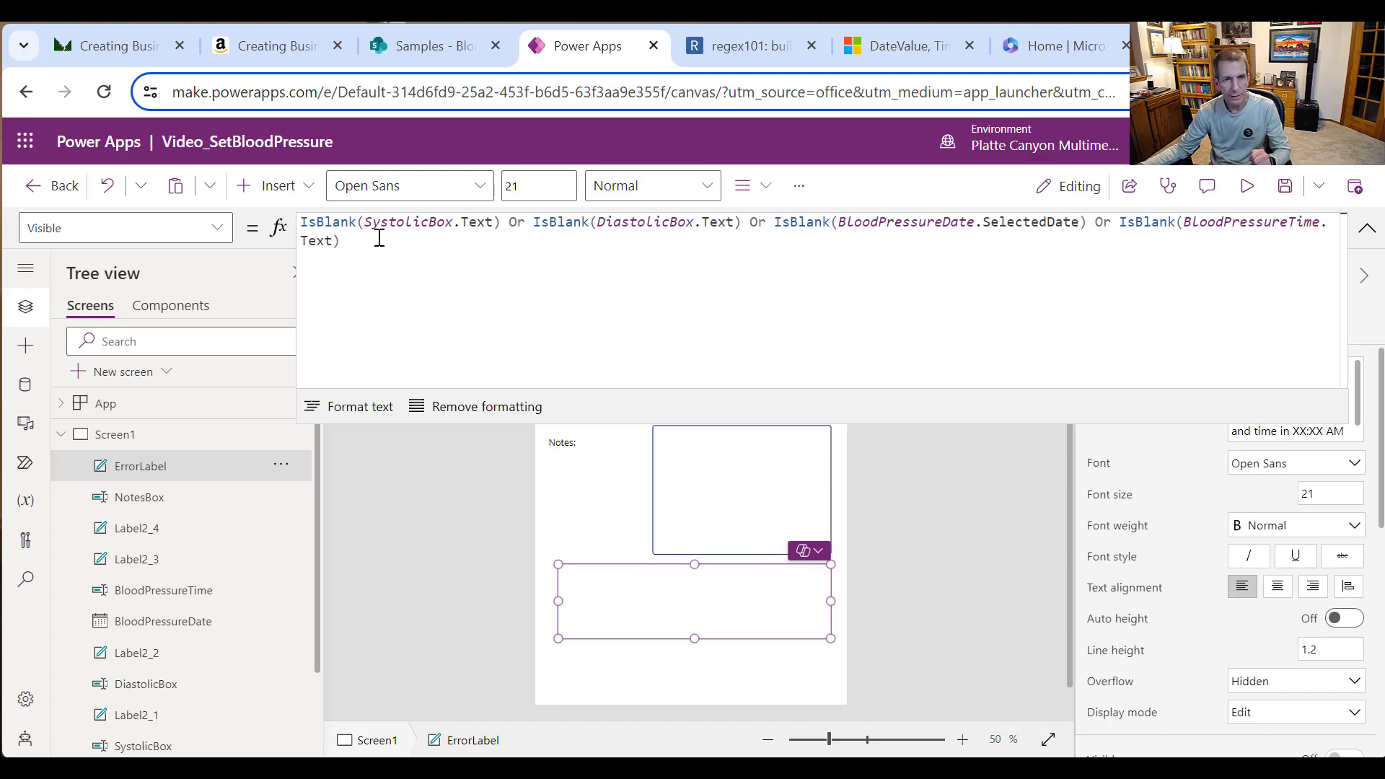
Step: Switch to regex101 and test the time pattern against the lowercase string "01:05 pm"
{"action": "left_click", "coordinate": [716, 46]}
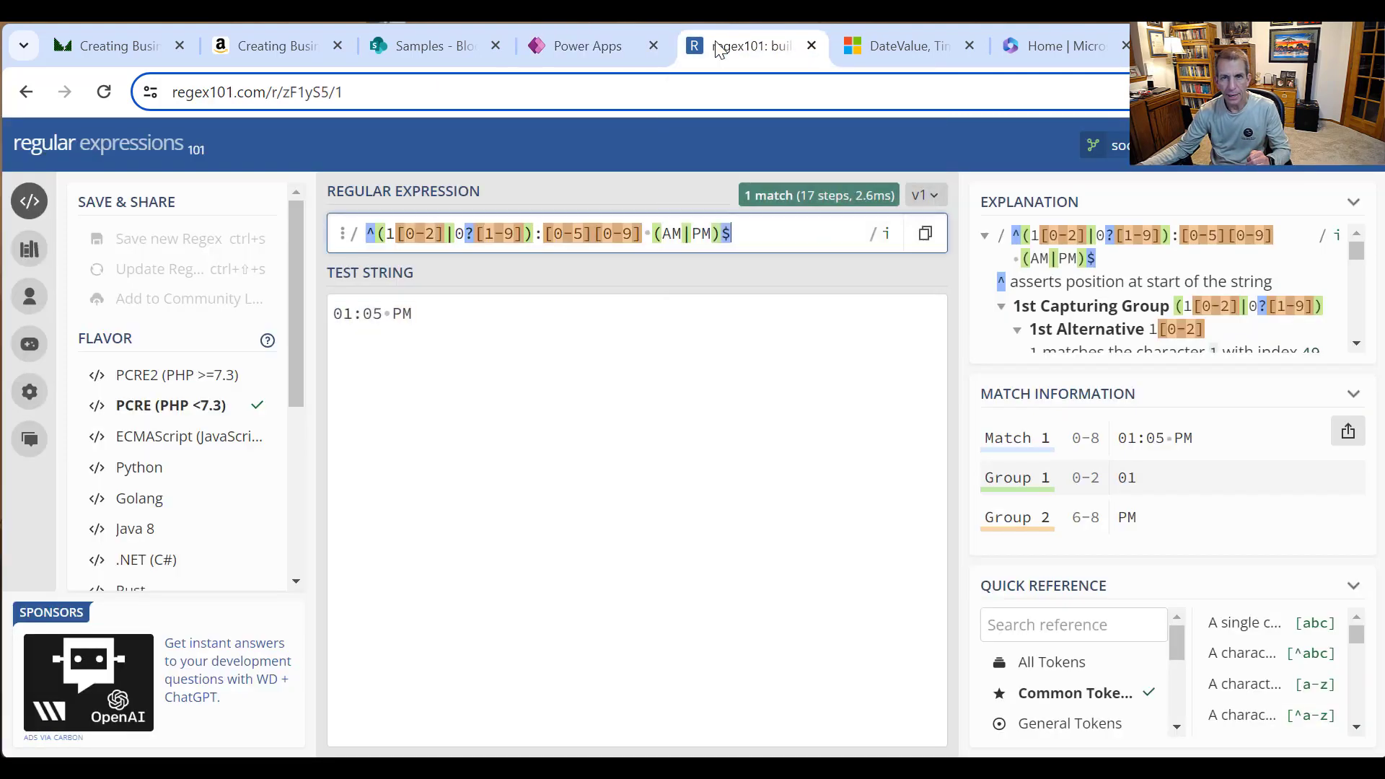
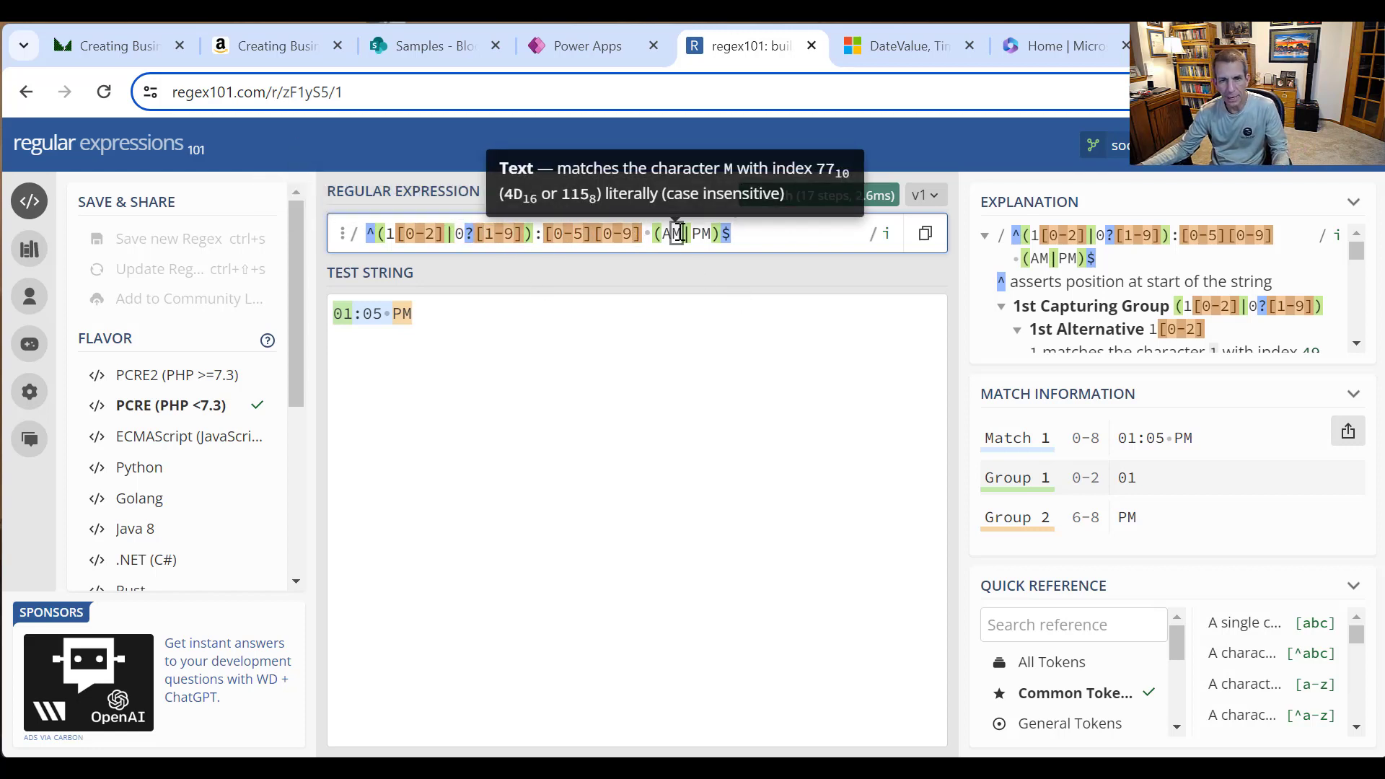
{"action": "left_click", "coordinate": [433, 318]}
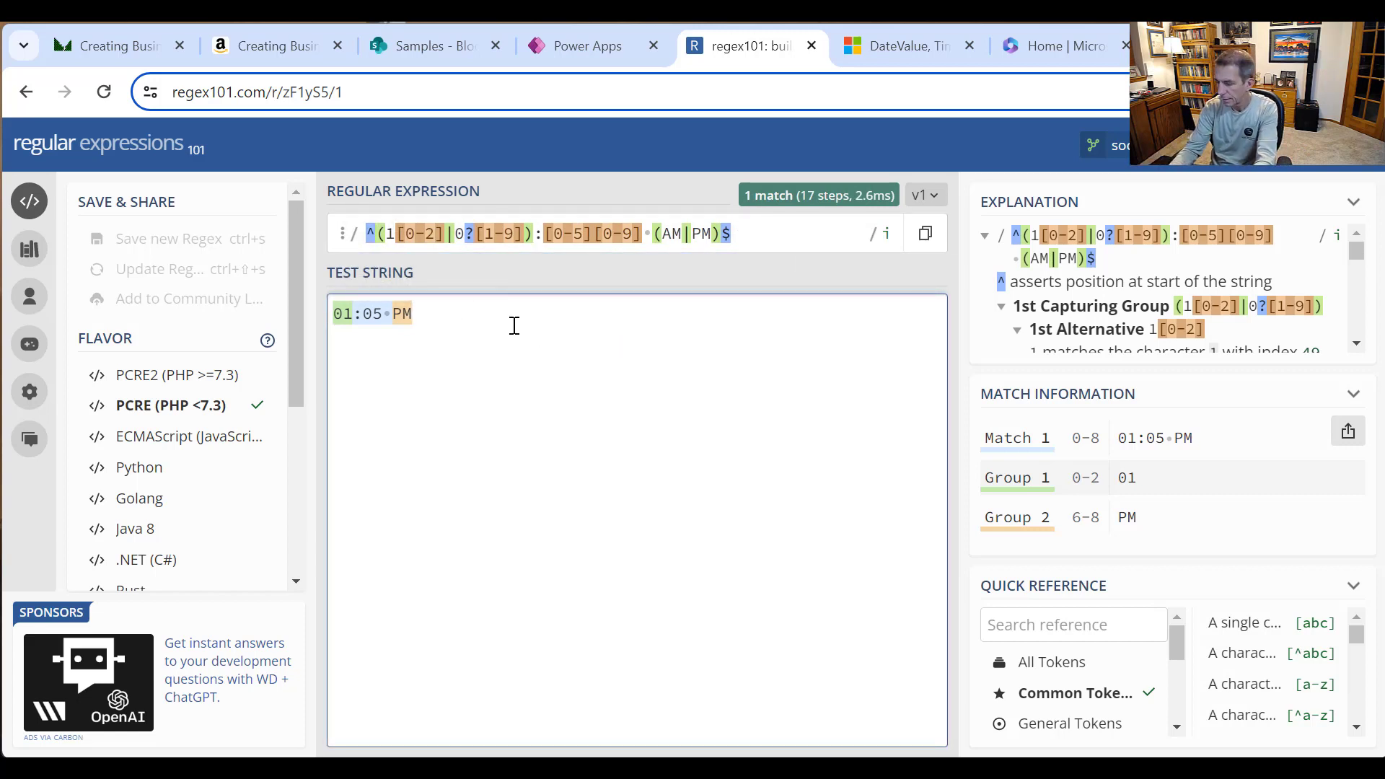
{"action": "key", "text": "BackSpace"}
{"action": "key", "text": "BackSpace"}
{"action": "type", "text": "pm"}
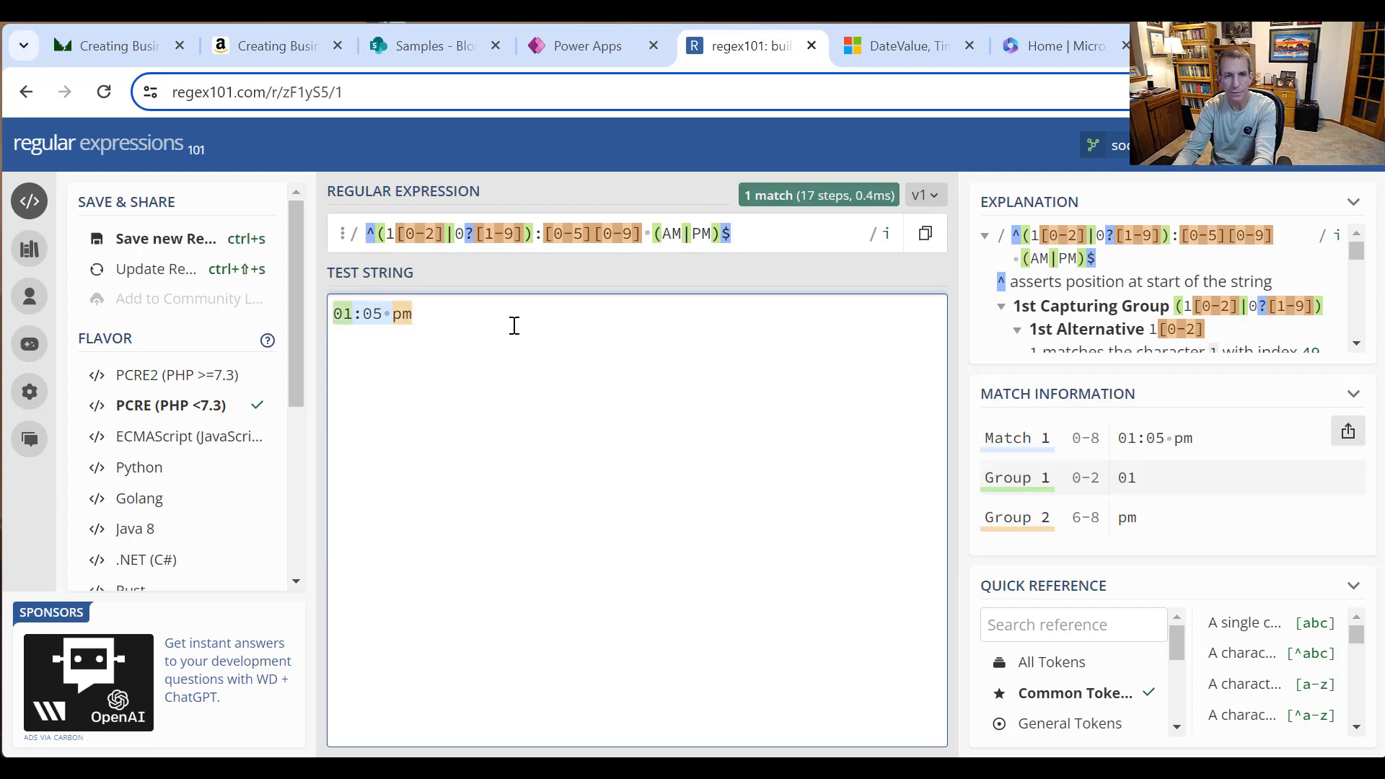
Step: Test the time pattern against a morning time by changing the test string to "01:05 AM"
{"action": "key", "text": "BackSpace"}
{"action": "key", "text": "BackSpace"}
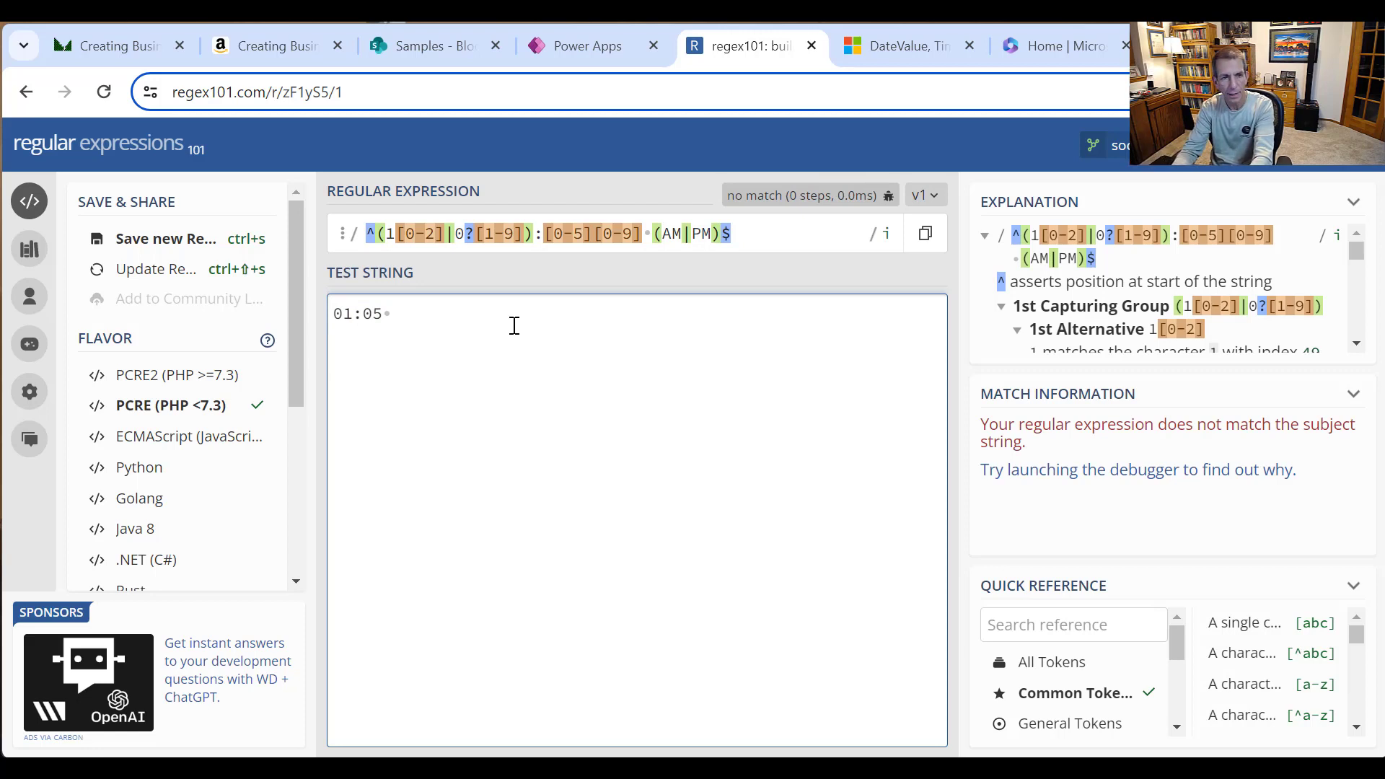
{"action": "type", "text": "SA"}
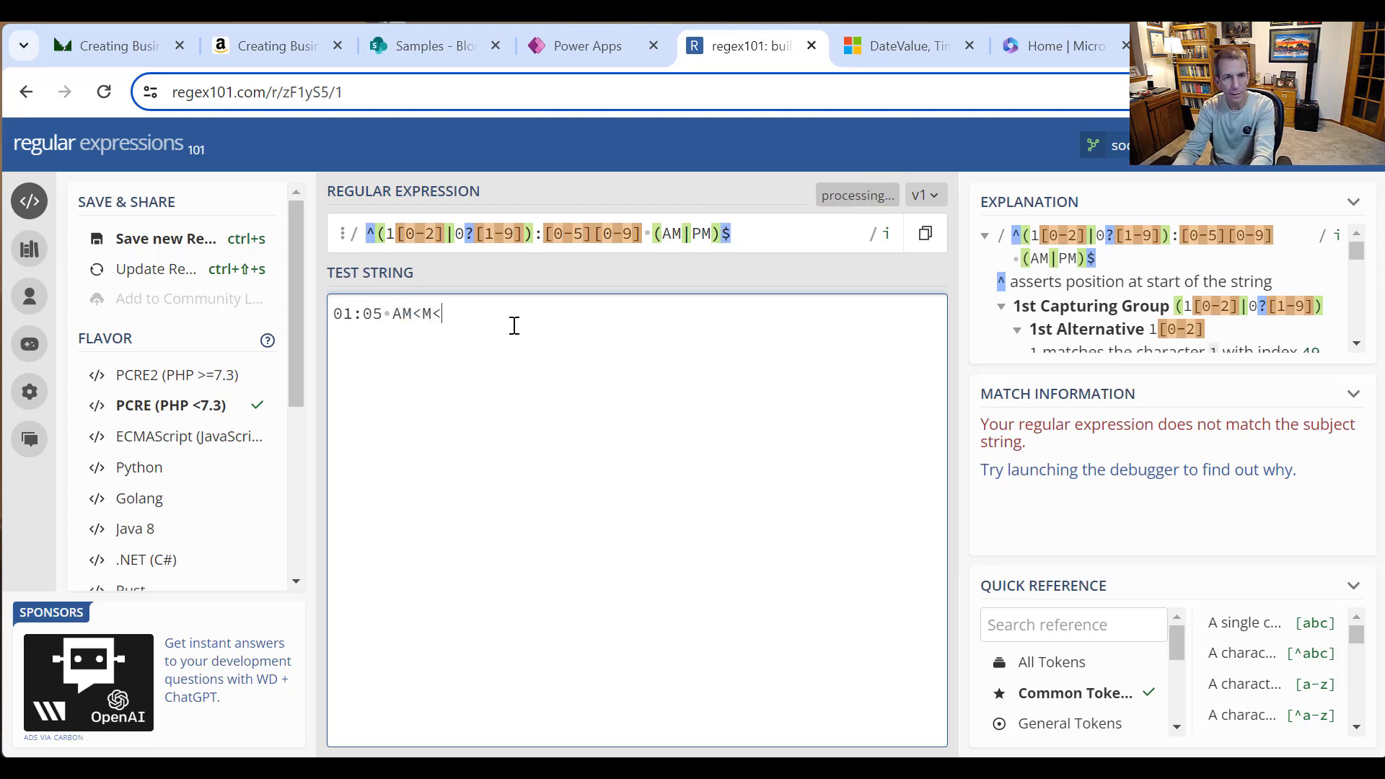
{"action": "key", "text": "BackSpace"}
{"action": "key", "text": "BackSpace"}
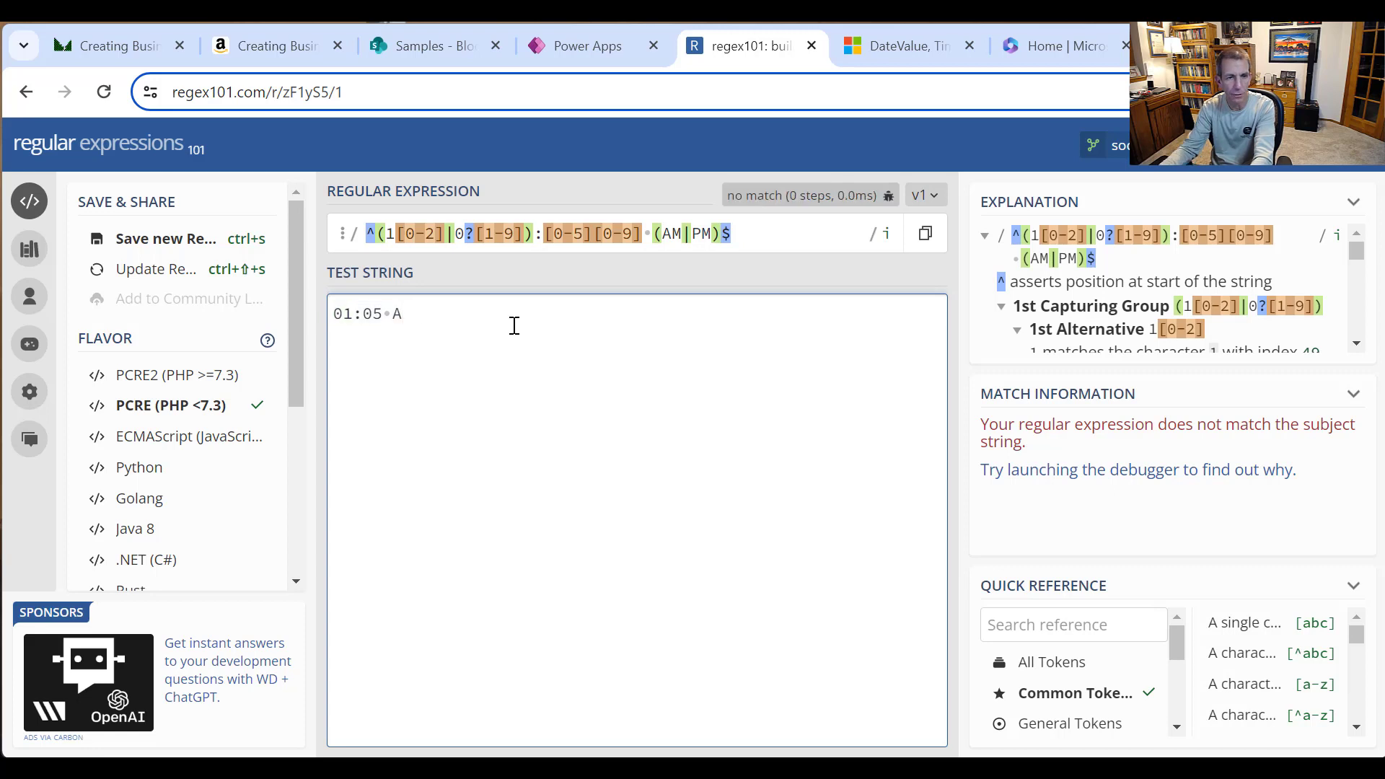
{"action": "type", "text": "M"}
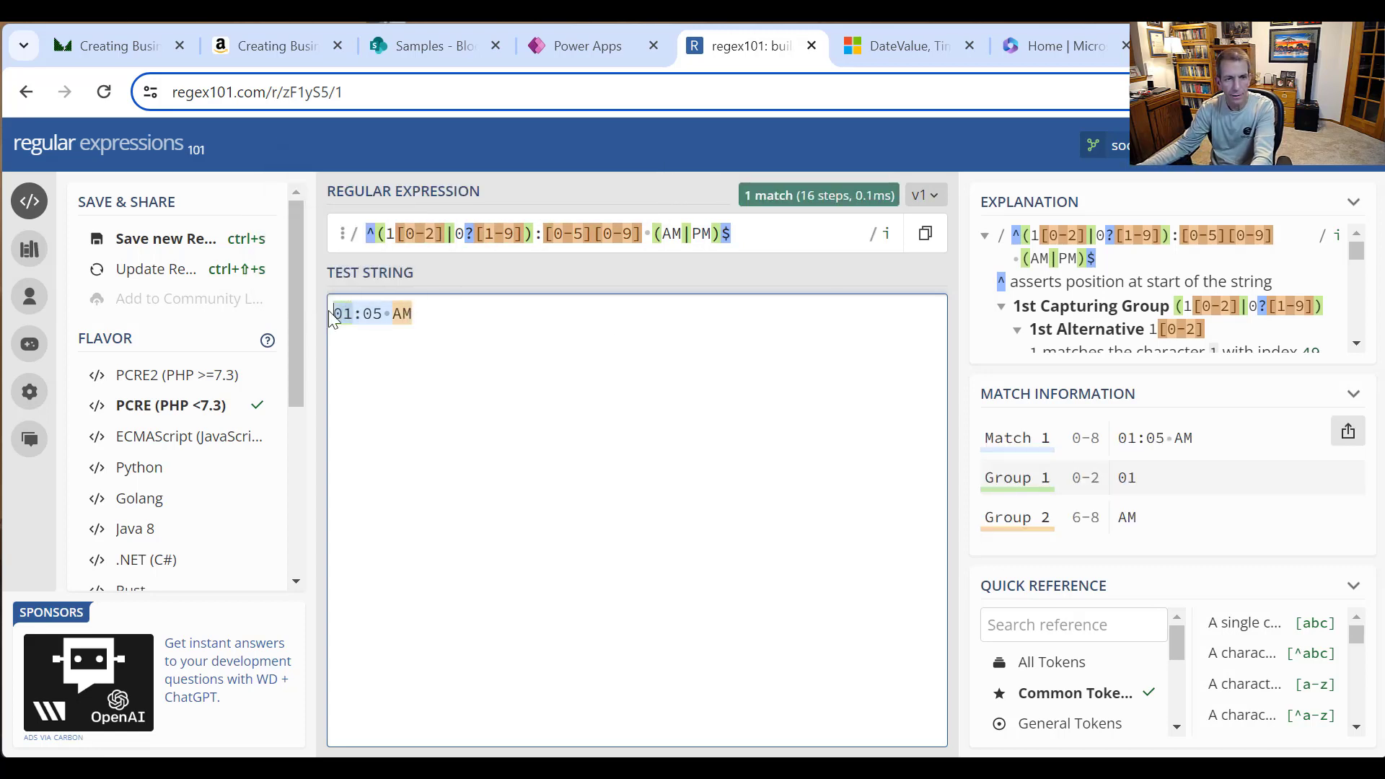
Step: Test the time pattern against the string "13:05 AM" and copy the whole regular expression
{"action": "double_click", "coordinate": [336, 313]}
{"action": "type", "text": "13"}
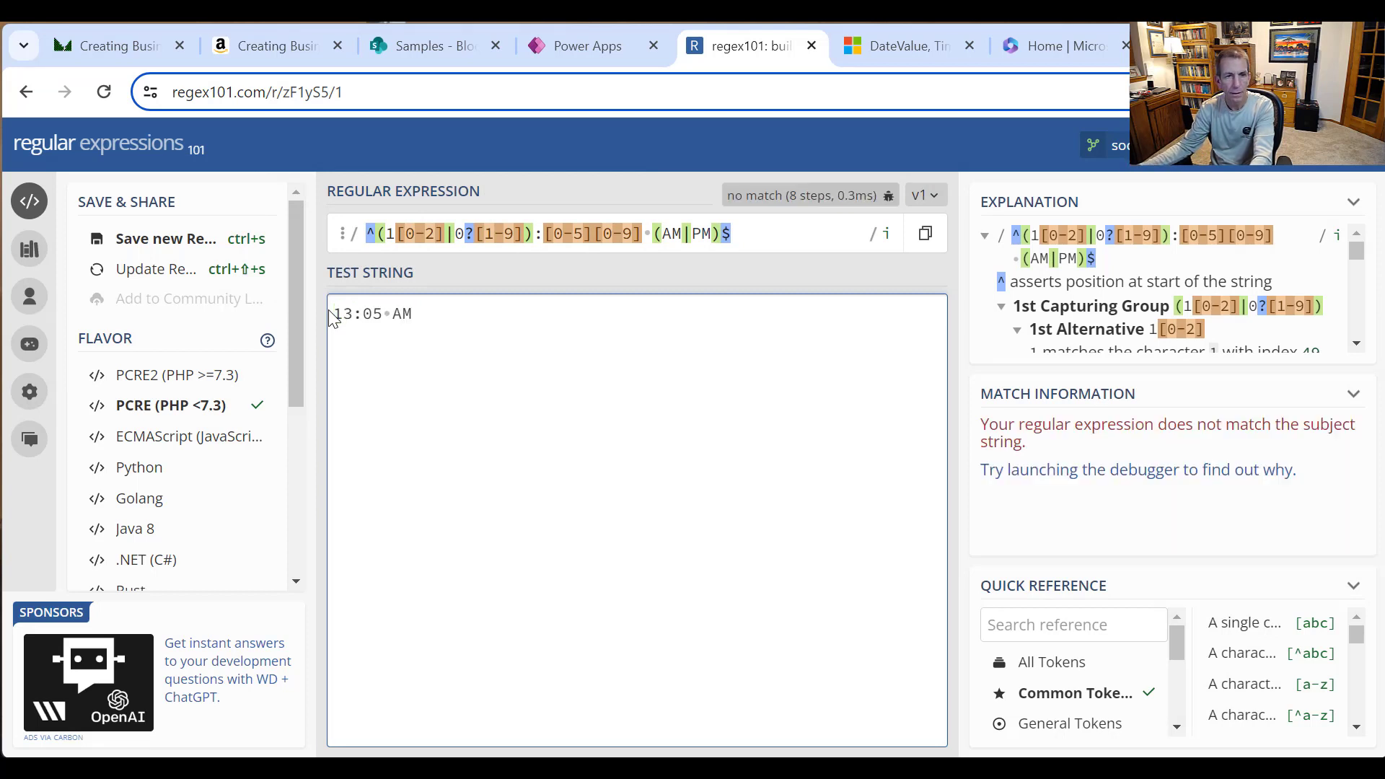
{"action": "left_click_drag", "start_coordinate": [795, 239], "coordinate": [354, 234]}
{"action": "key", "text": "ctrl+c"}
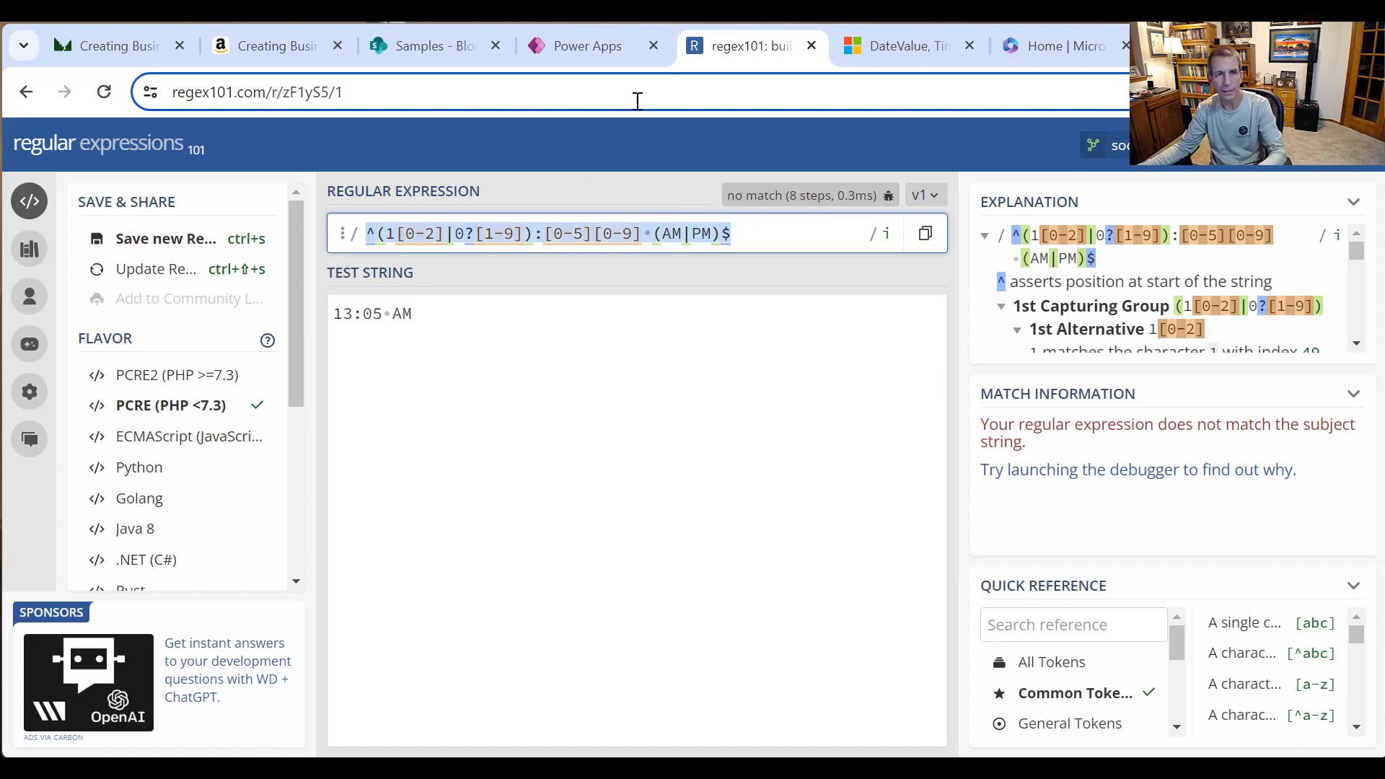
Step: Switch to Power Apps and extend ErrorLabel's Visible formula with "Or Not IsMatch(BloodPressureTime.Text"
{"action": "left_click", "coordinate": [585, 48]}
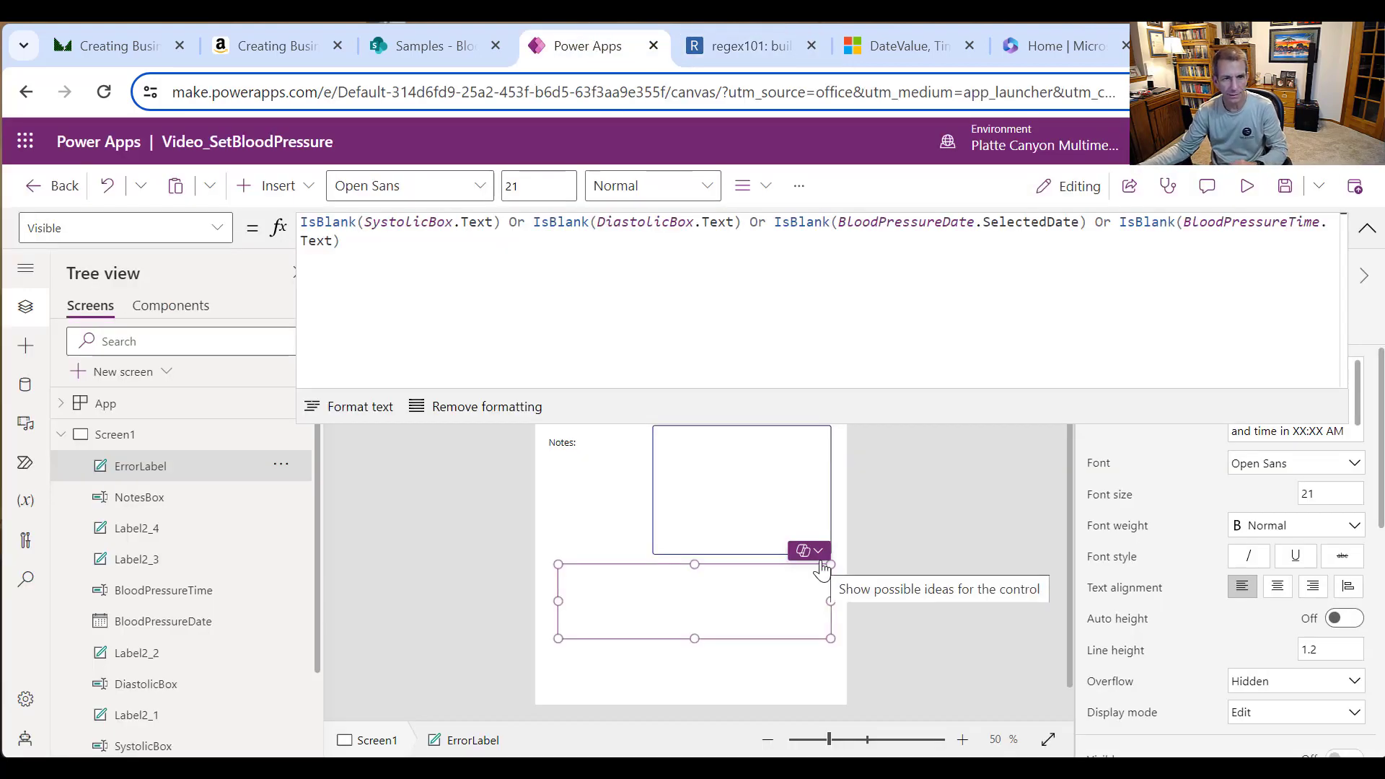
{"action": "left_click", "coordinate": [422, 252]}
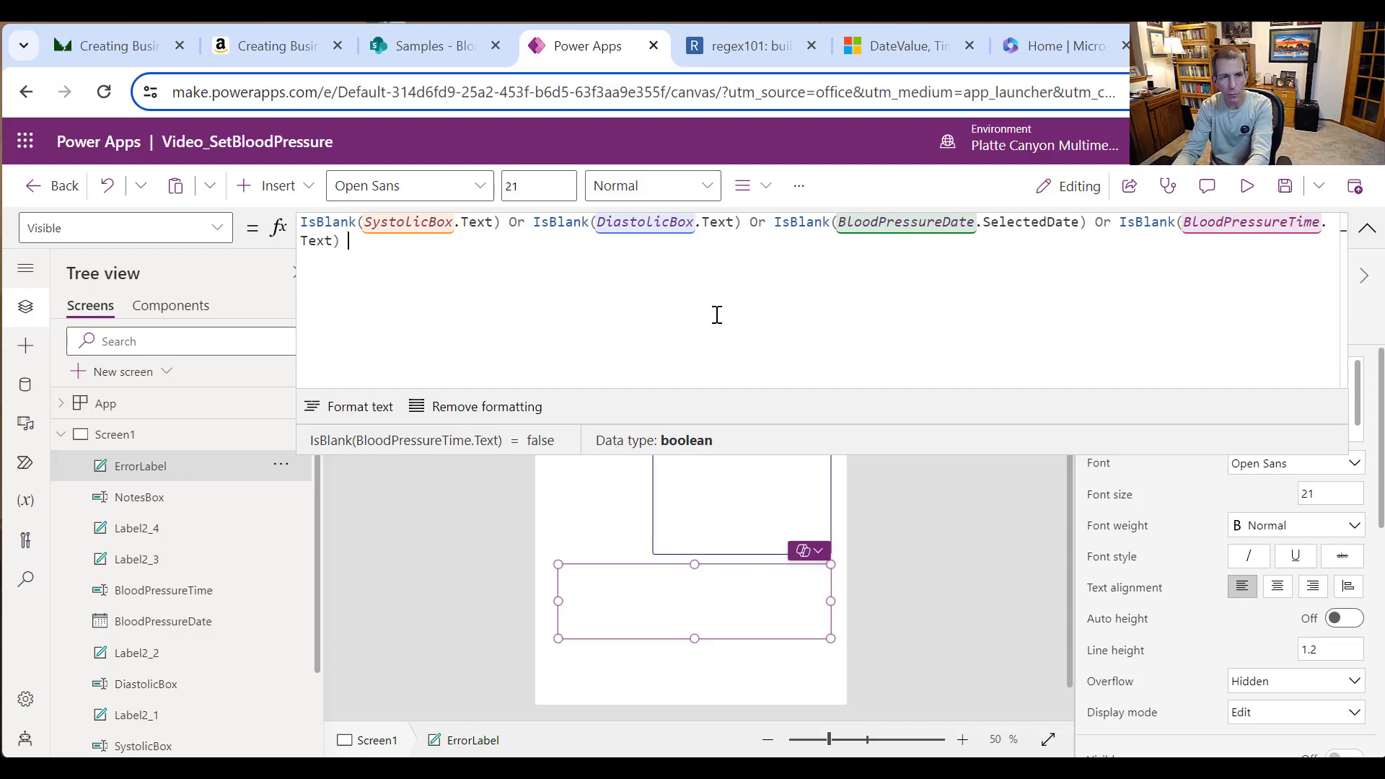
{"action": "type", "text": "Or Not"}
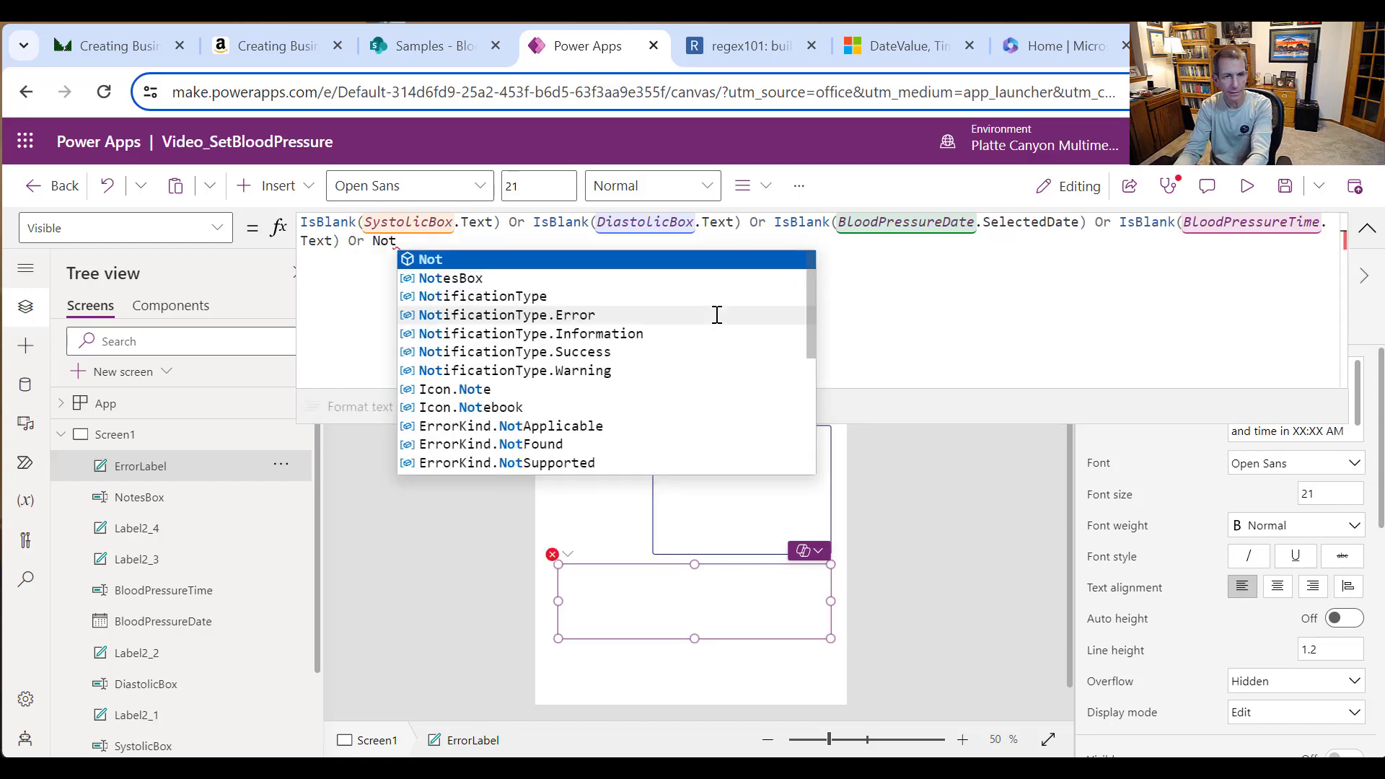
{"action": "type", "text": " IsMatch"}
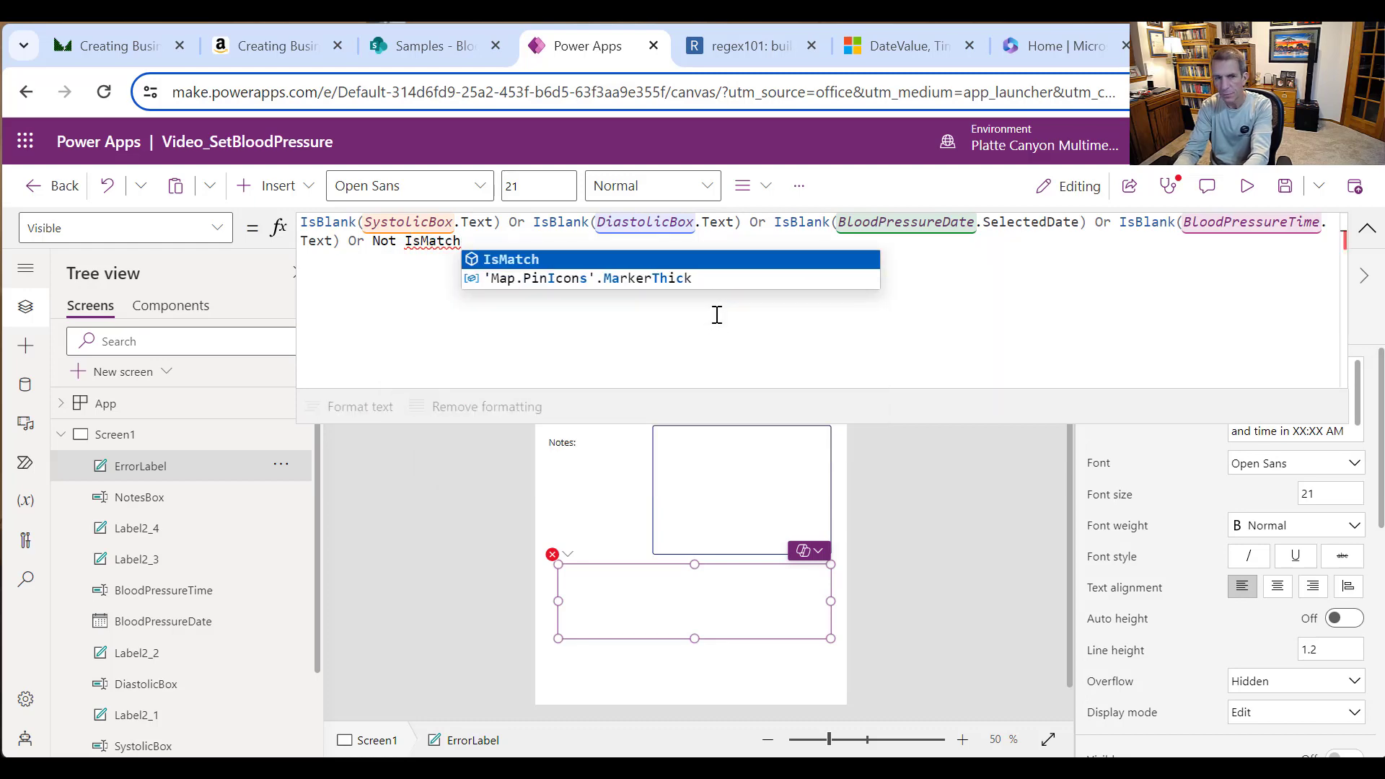
{"action": "type", "text": "("}
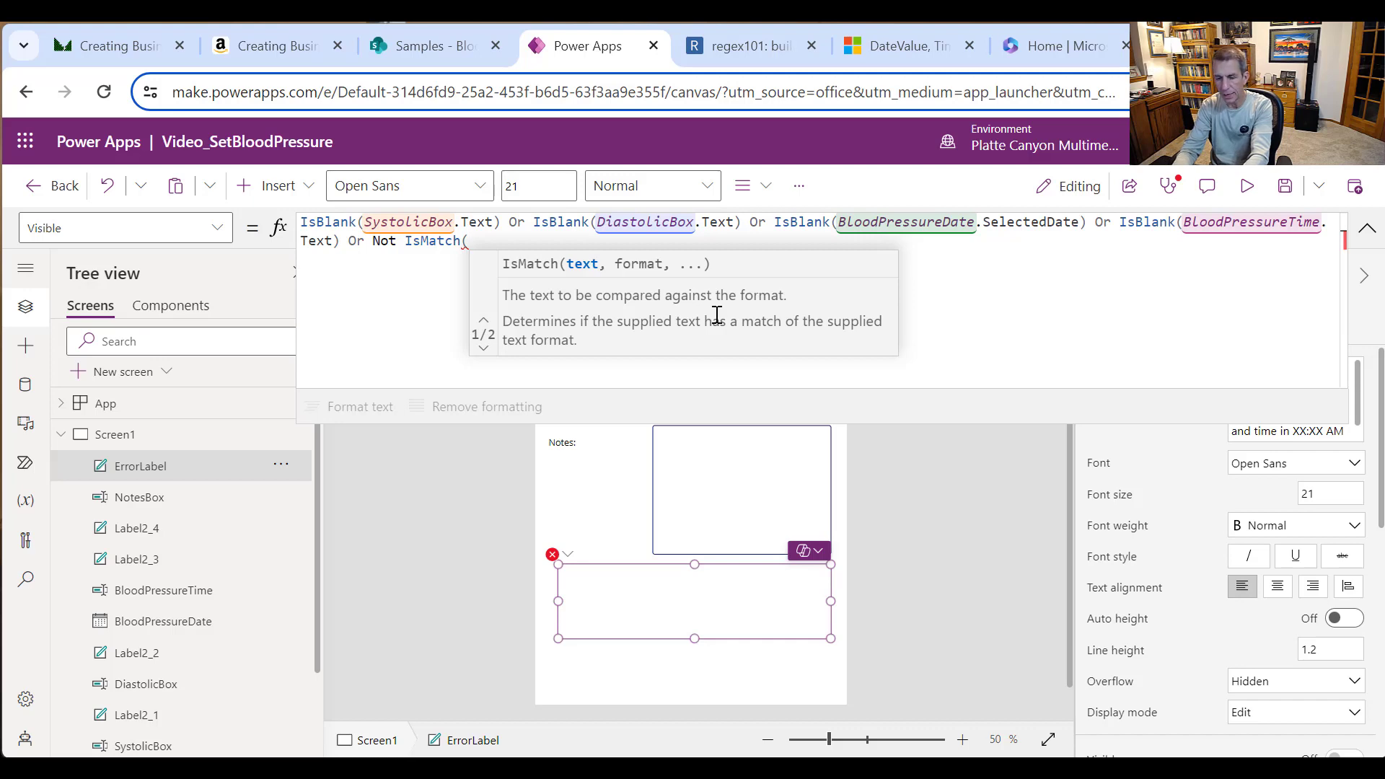
{"action": "type", "text": "Bl"}
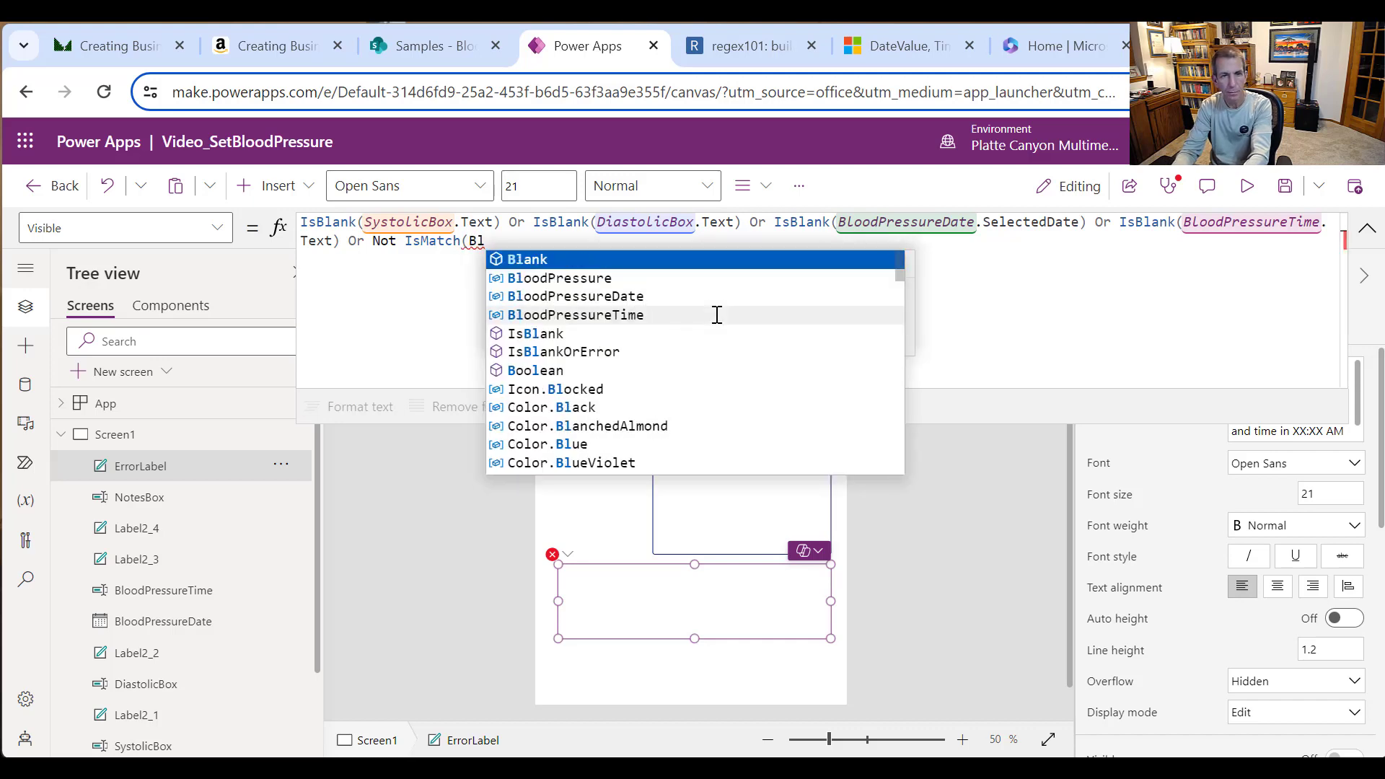
{"action": "type", "text": "oo"}
{"action": "left_click", "coordinate": [698, 298]}
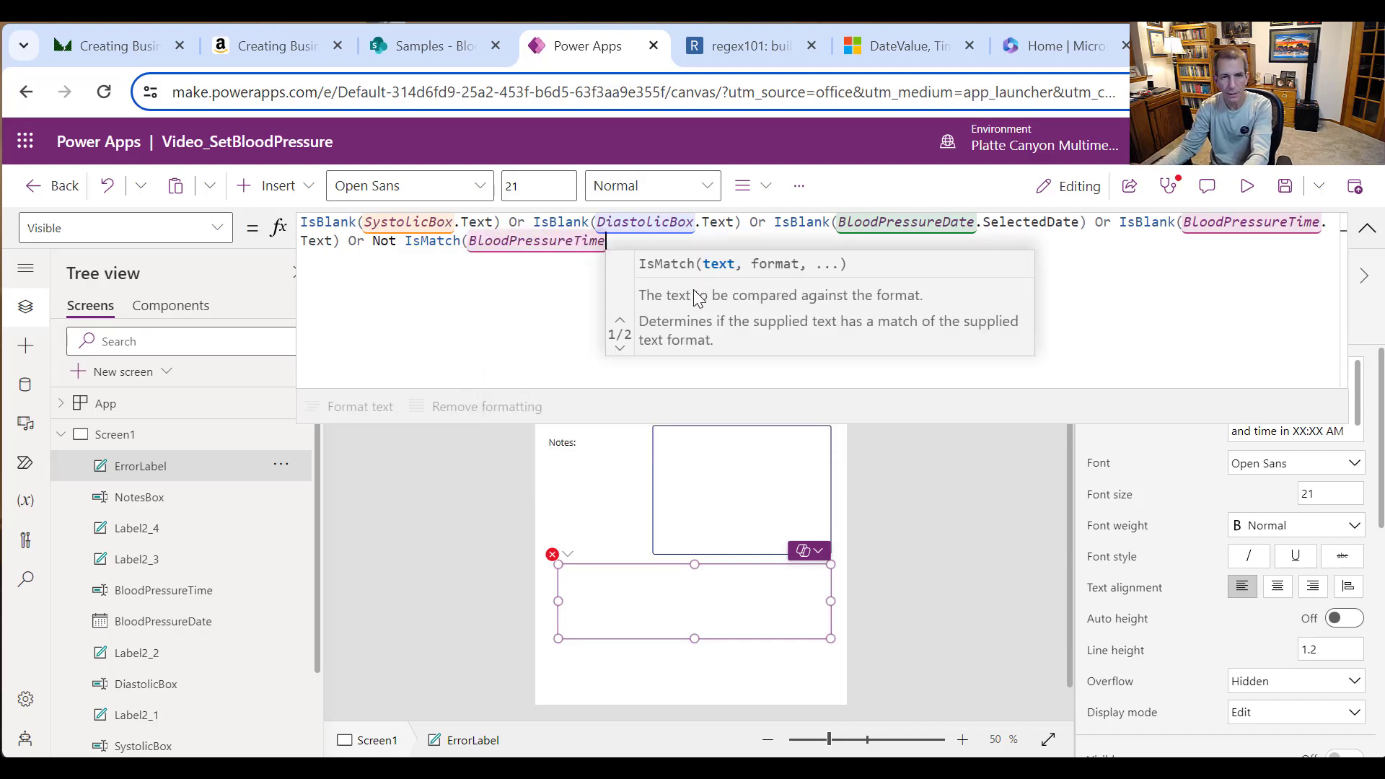
{"action": "type", "text": ".Text"}
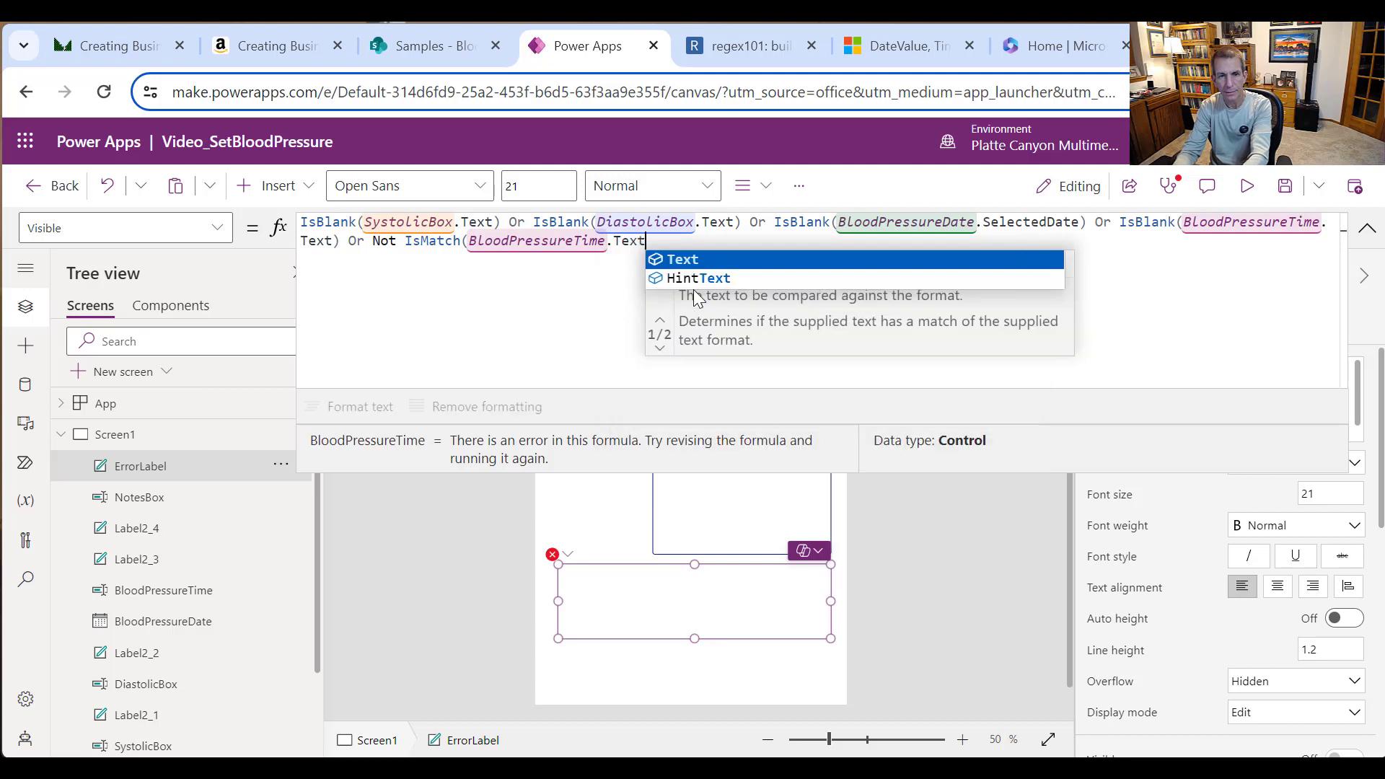
Step: Complete IsMatch with the copied pattern "^(1[0-2]|0?[1-9]):[0-5][0-9] (AM|PM)$" in quotes, format the formula text and shrink the formula area
{"action": "type", "text": ", "}
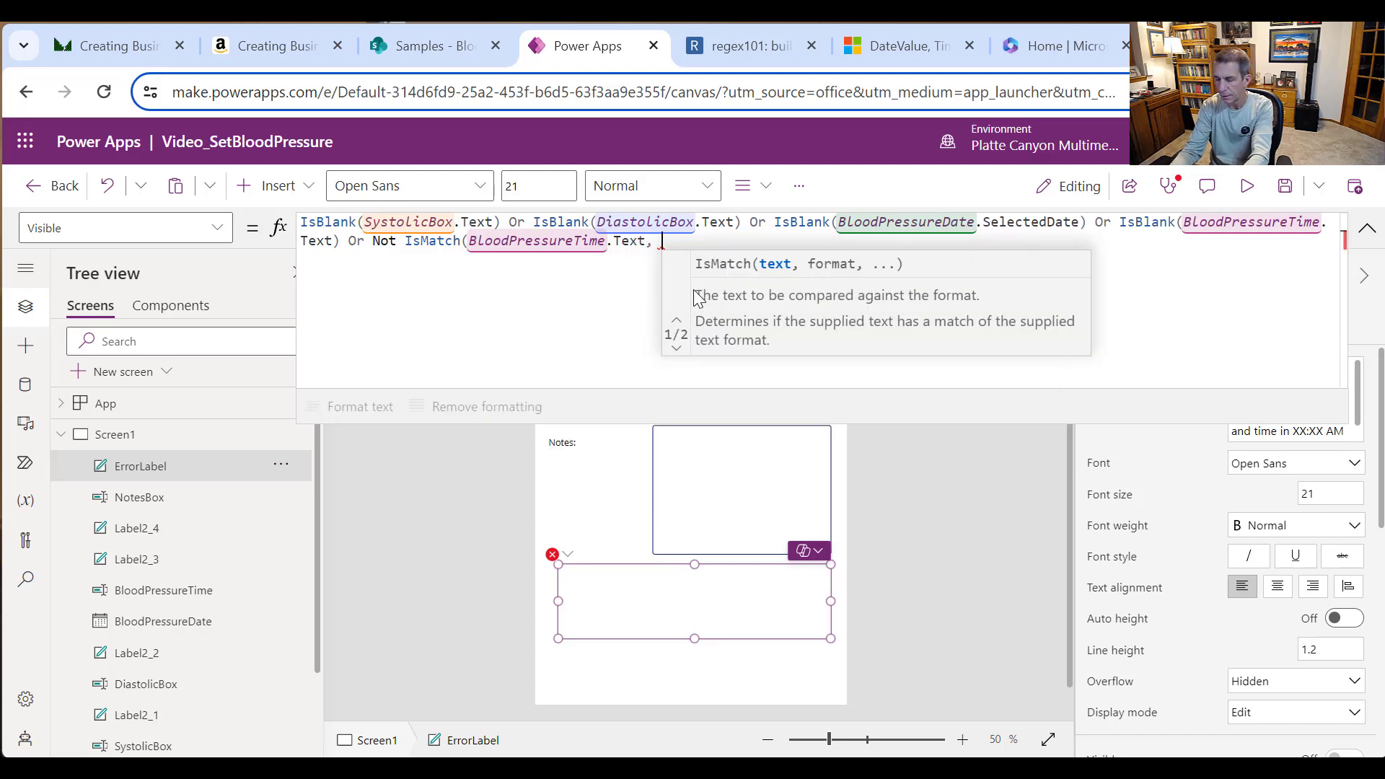
{"action": "type", "text": "\""}
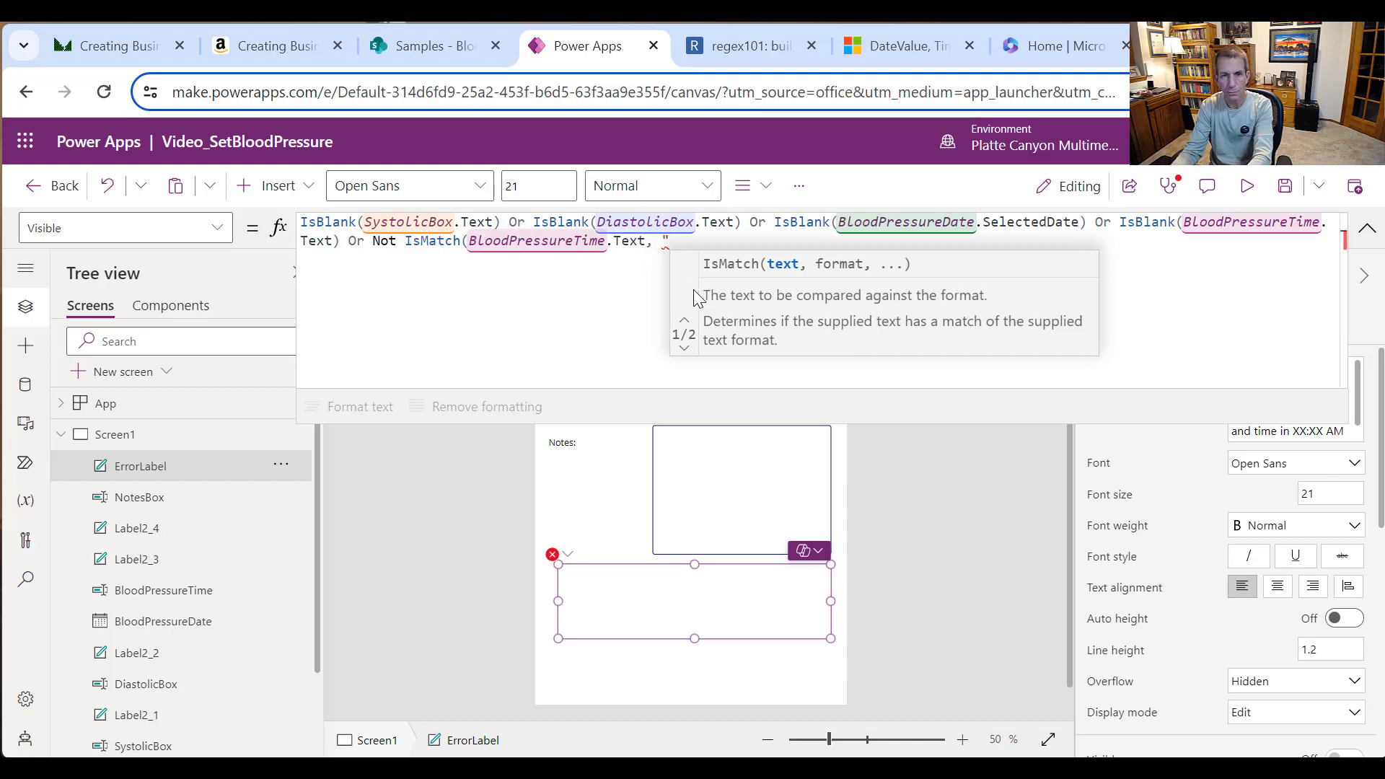
{"action": "key", "text": "ctrl+v"}
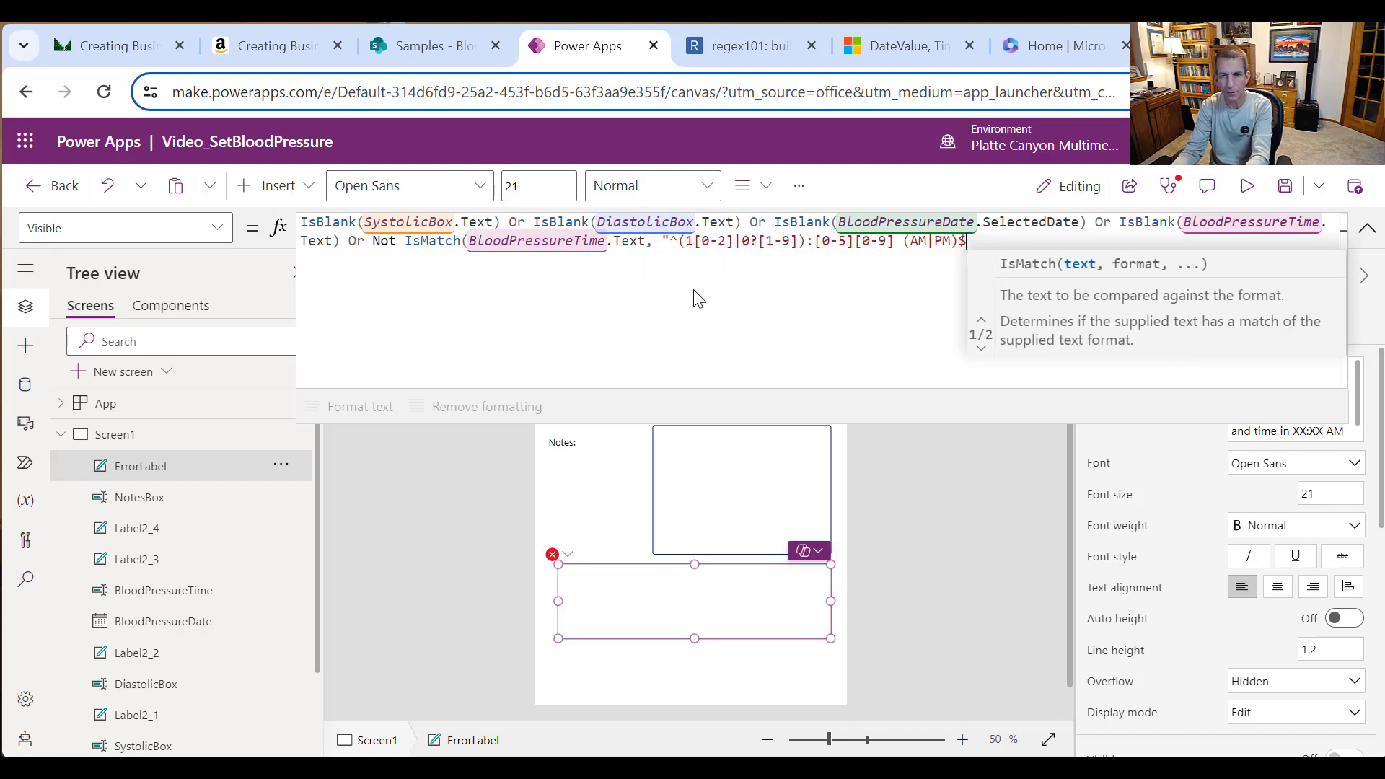
{"action": "type", "text": "\""}
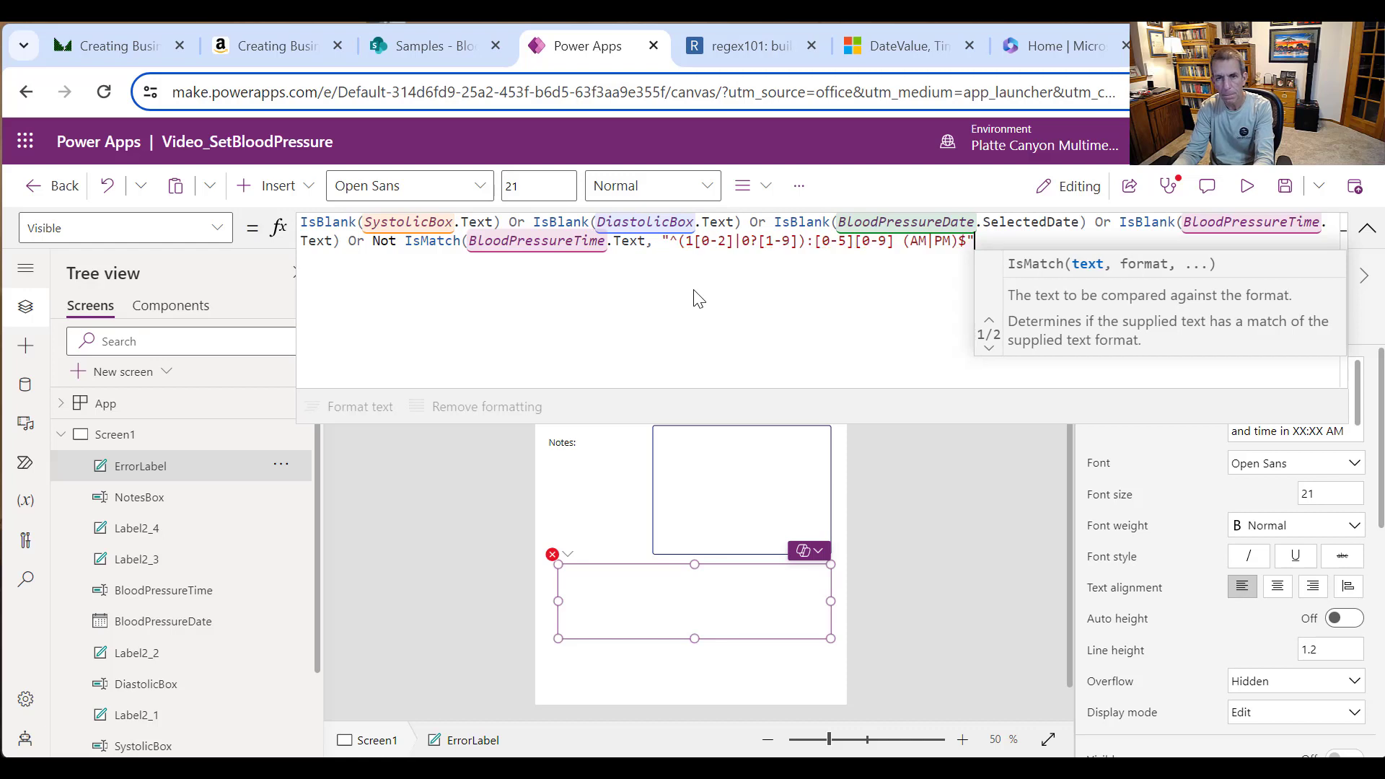
{"action": "type", "text": ")"}
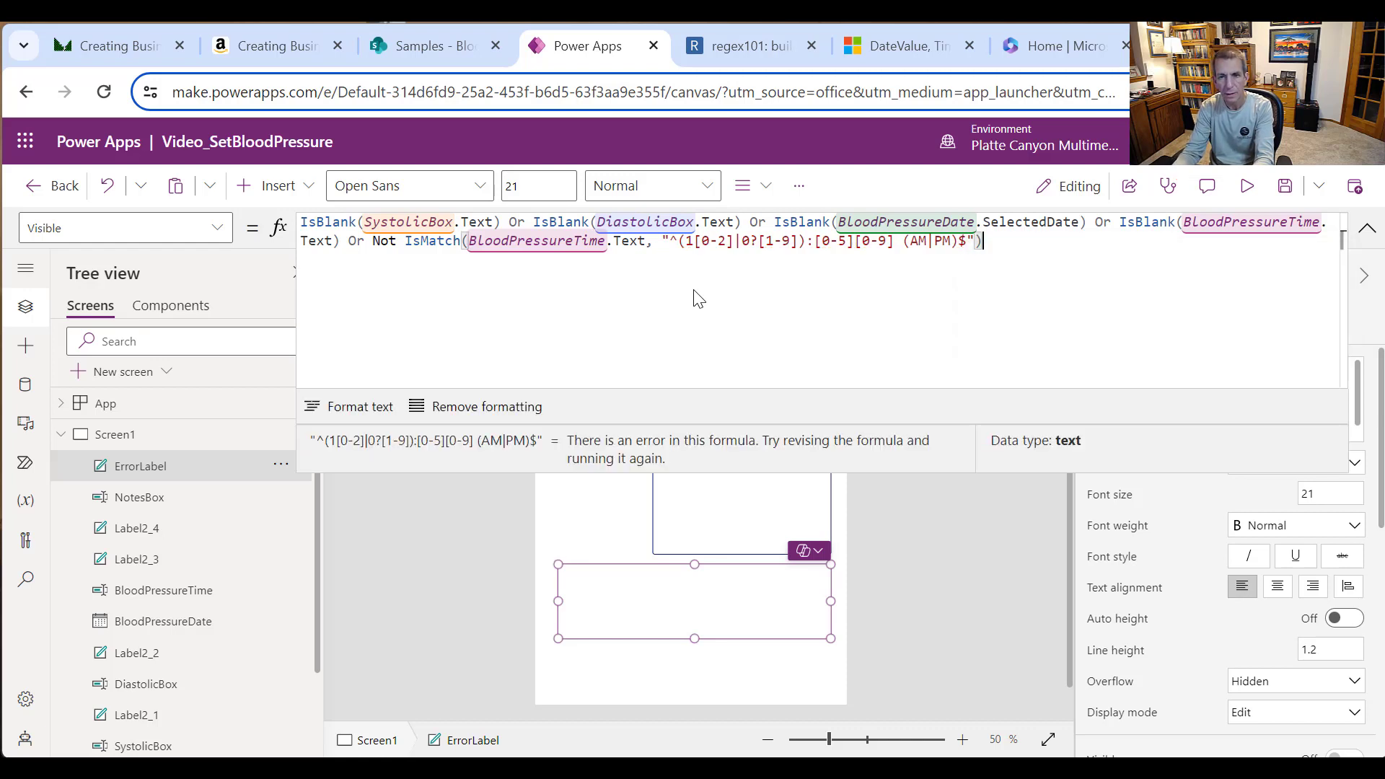
{"action": "left_click", "coordinate": [383, 416]}
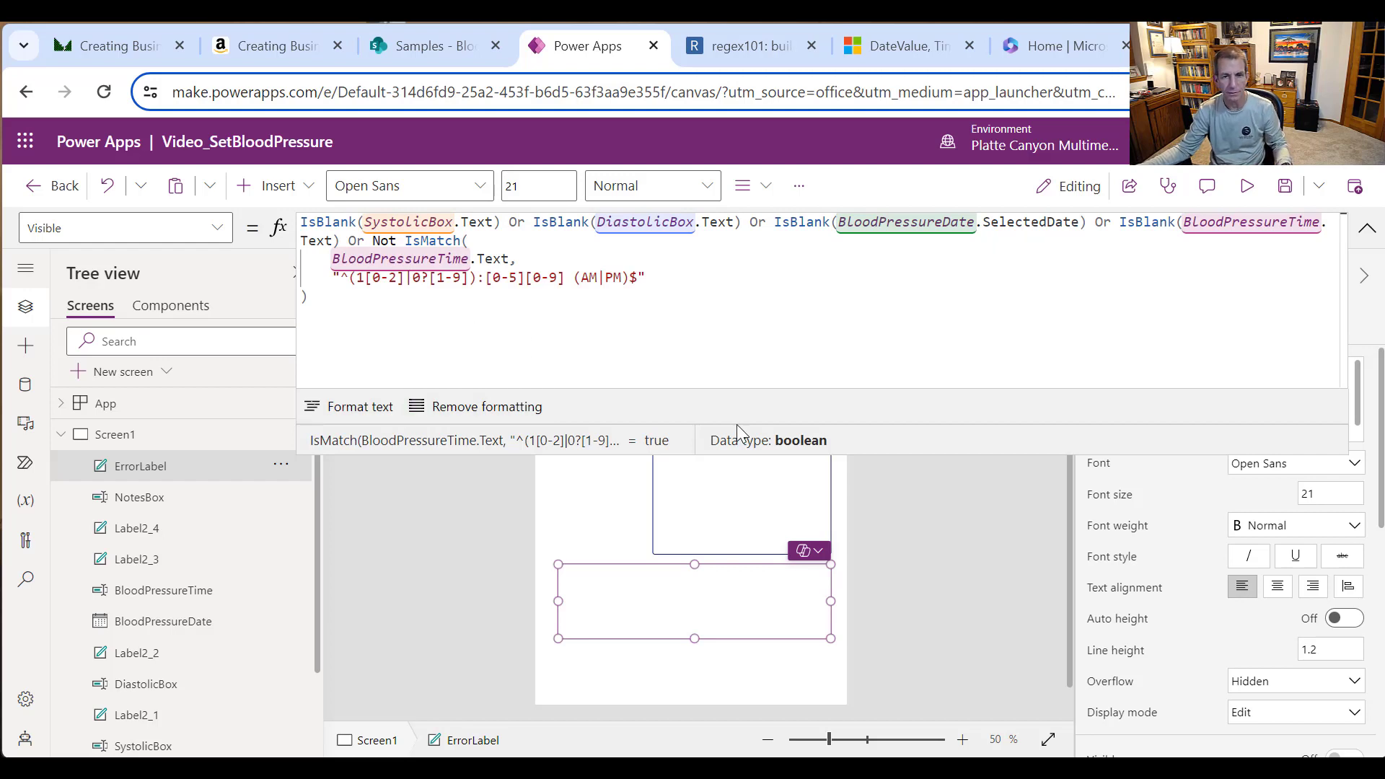
{"action": "left_click_drag", "start_coordinate": [880, 450], "coordinate": [912, 248]}
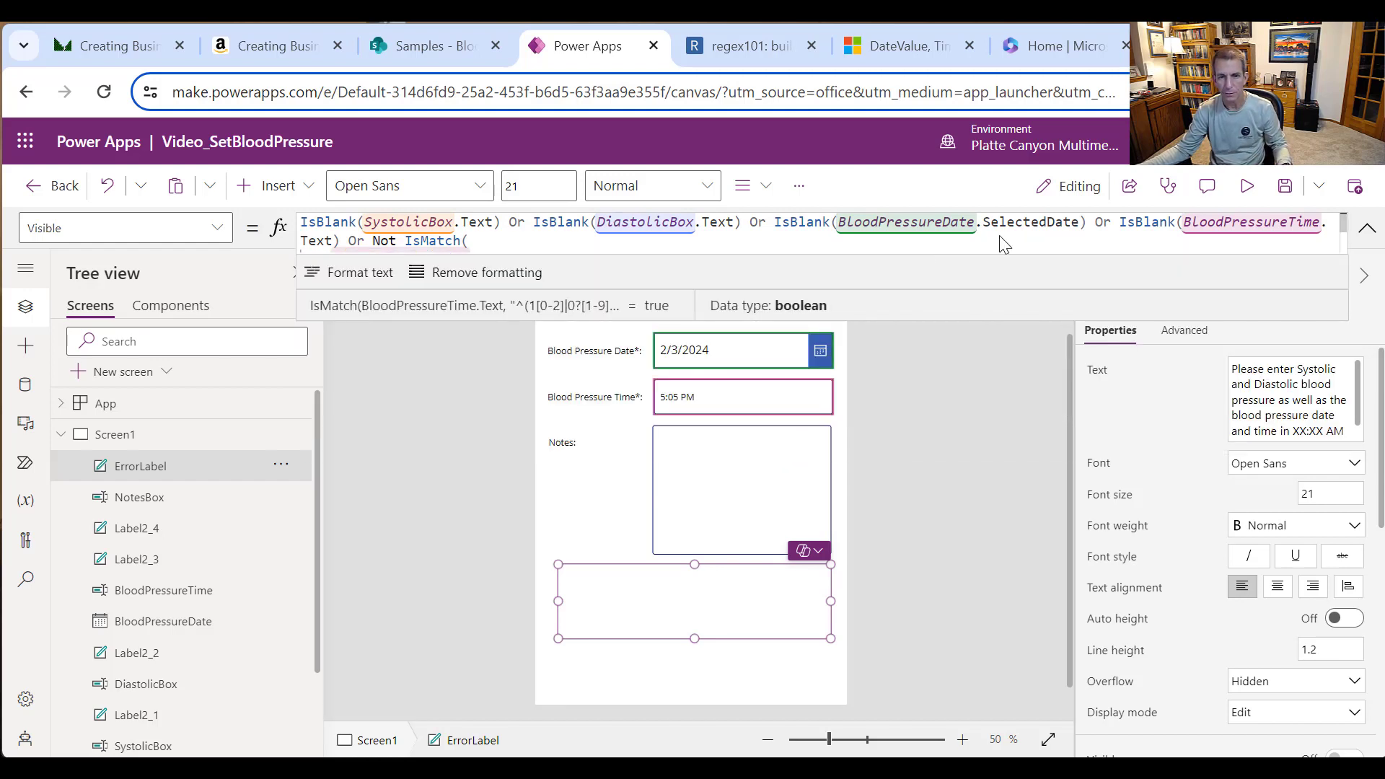
Step: Preview the app and test the time check by removing PM from the blood pressure time, then restoring 5:05 PM
{"action": "left_click", "coordinate": [1240, 184]}
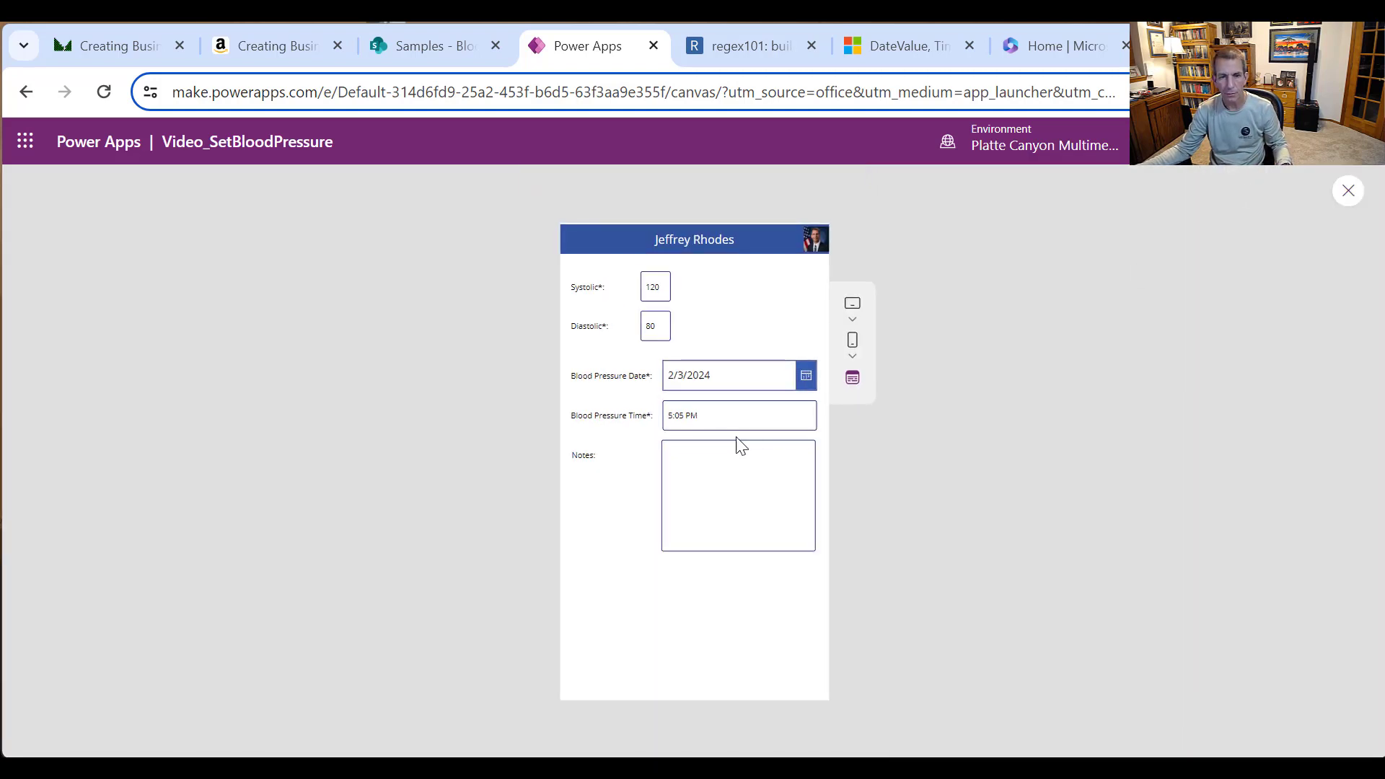
{"action": "left_click", "coordinate": [729, 414]}
{"action": "key", "text": "BackSpace"}
{"action": "key", "text": "BackSpace"}
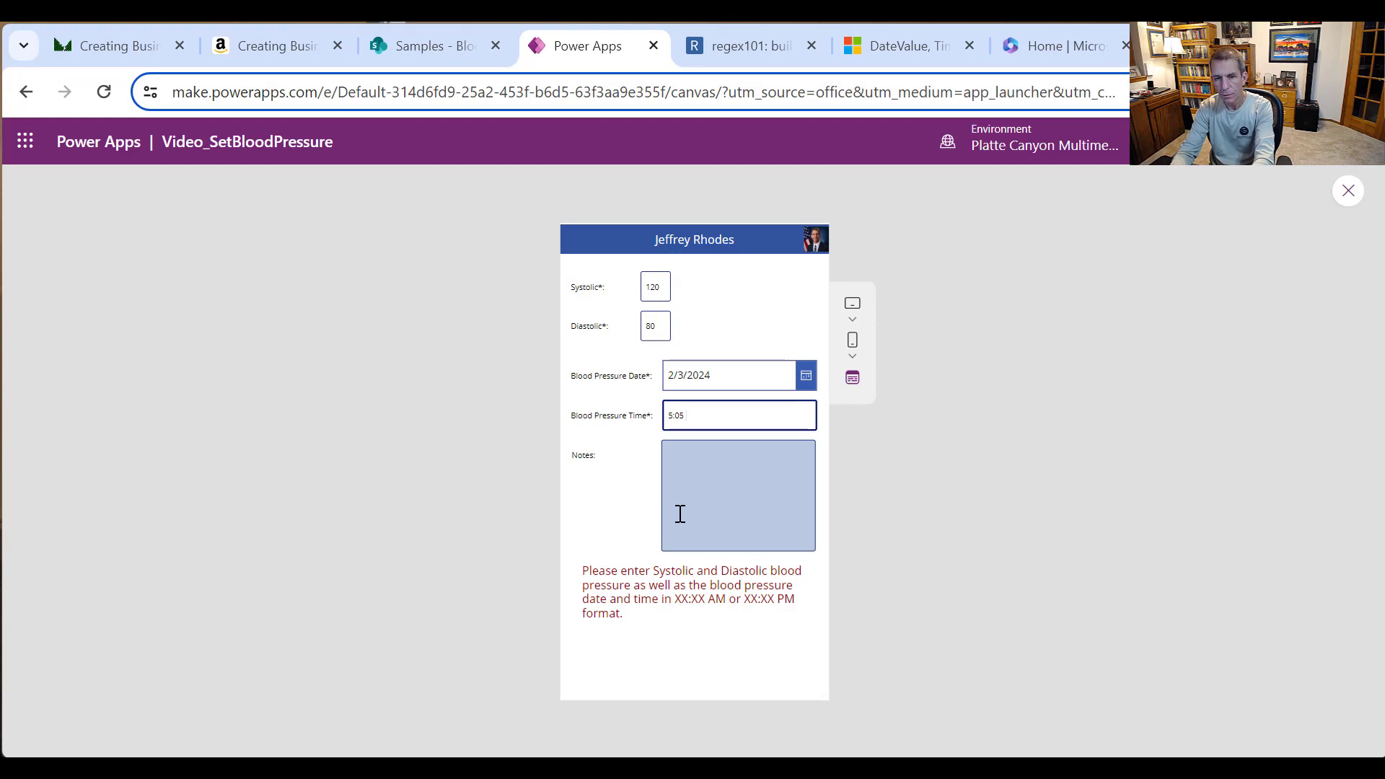
{"action": "type", "text": "PM"}
Step: Test the blank check by clearing Diastolic, re-entering 80 and clearing it again, then close the preview and its tip
{"action": "double_click", "coordinate": [667, 329]}
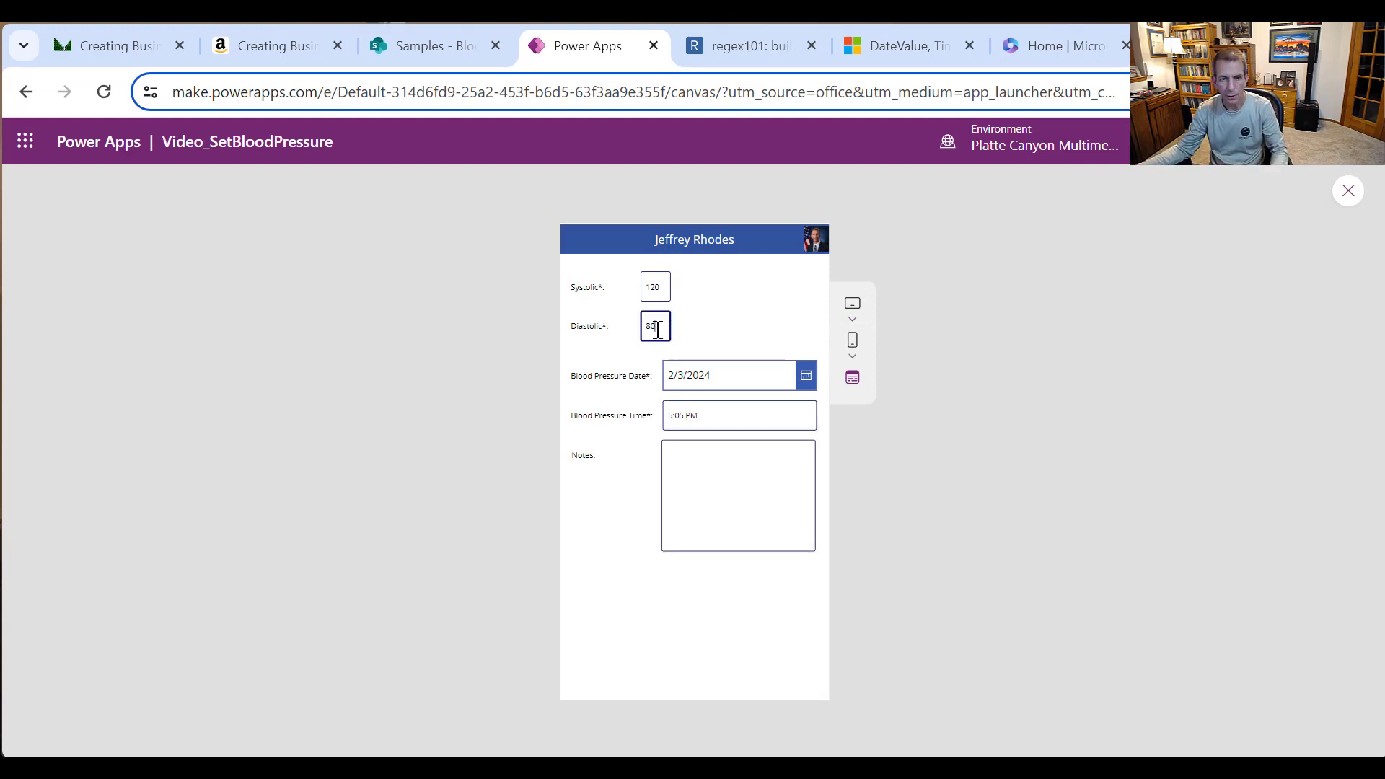
{"action": "key", "text": "BackSpace"}
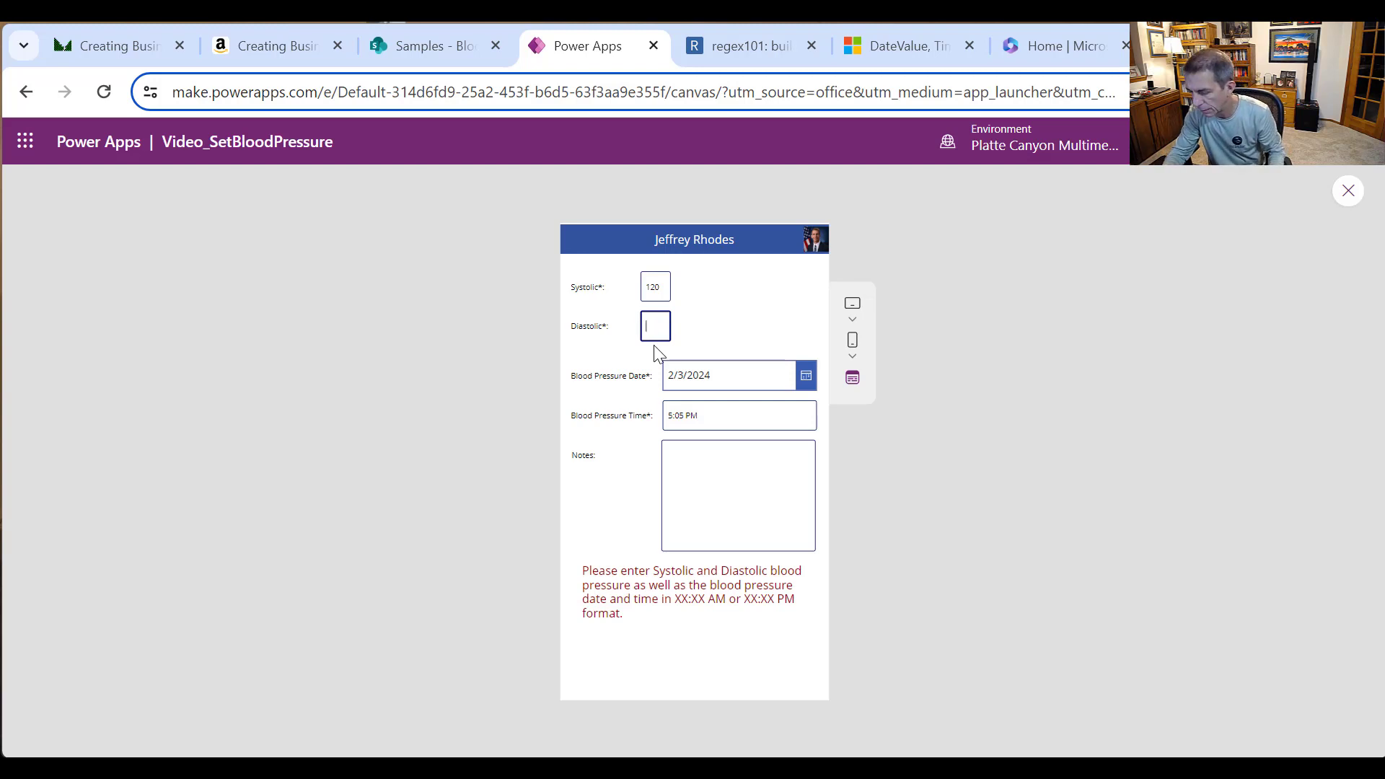
{"action": "type", "text": "80"}
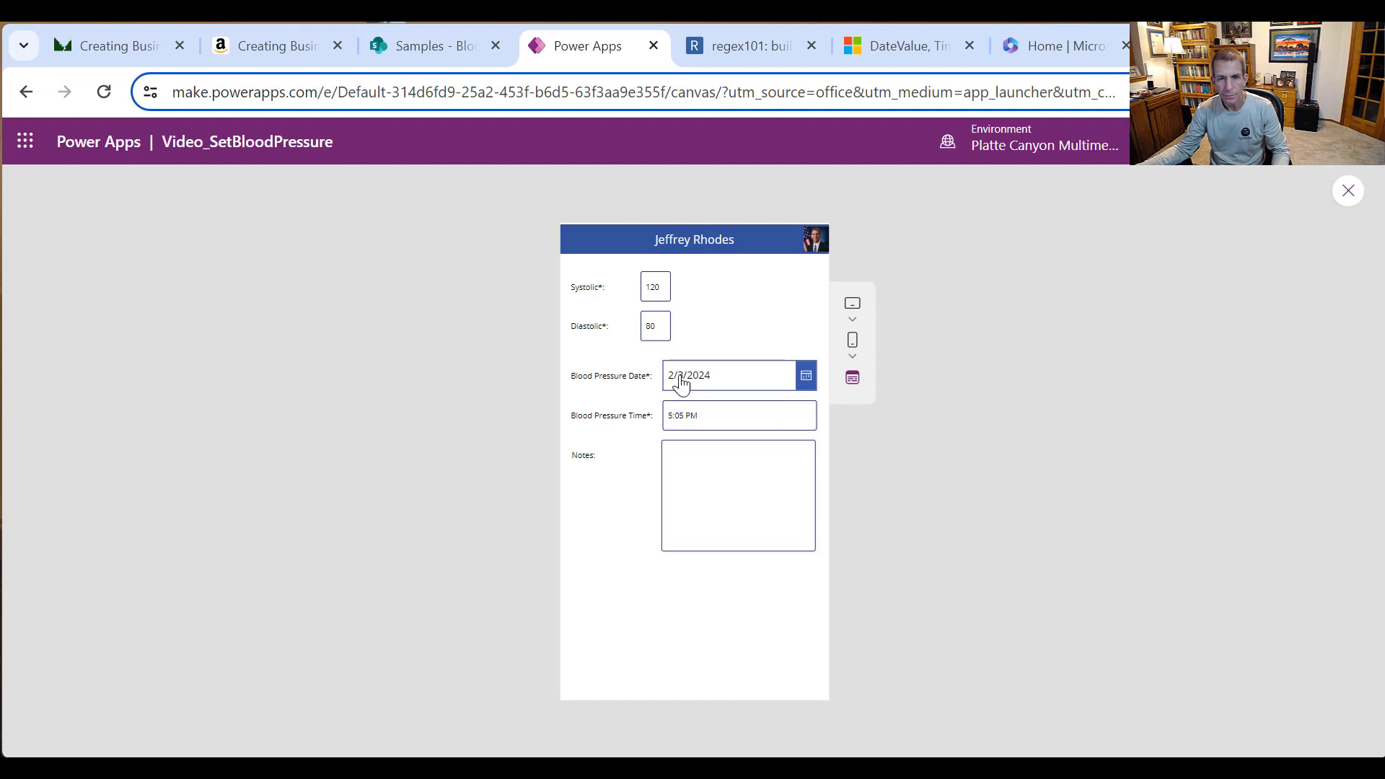
{"action": "double_click", "coordinate": [653, 327]}
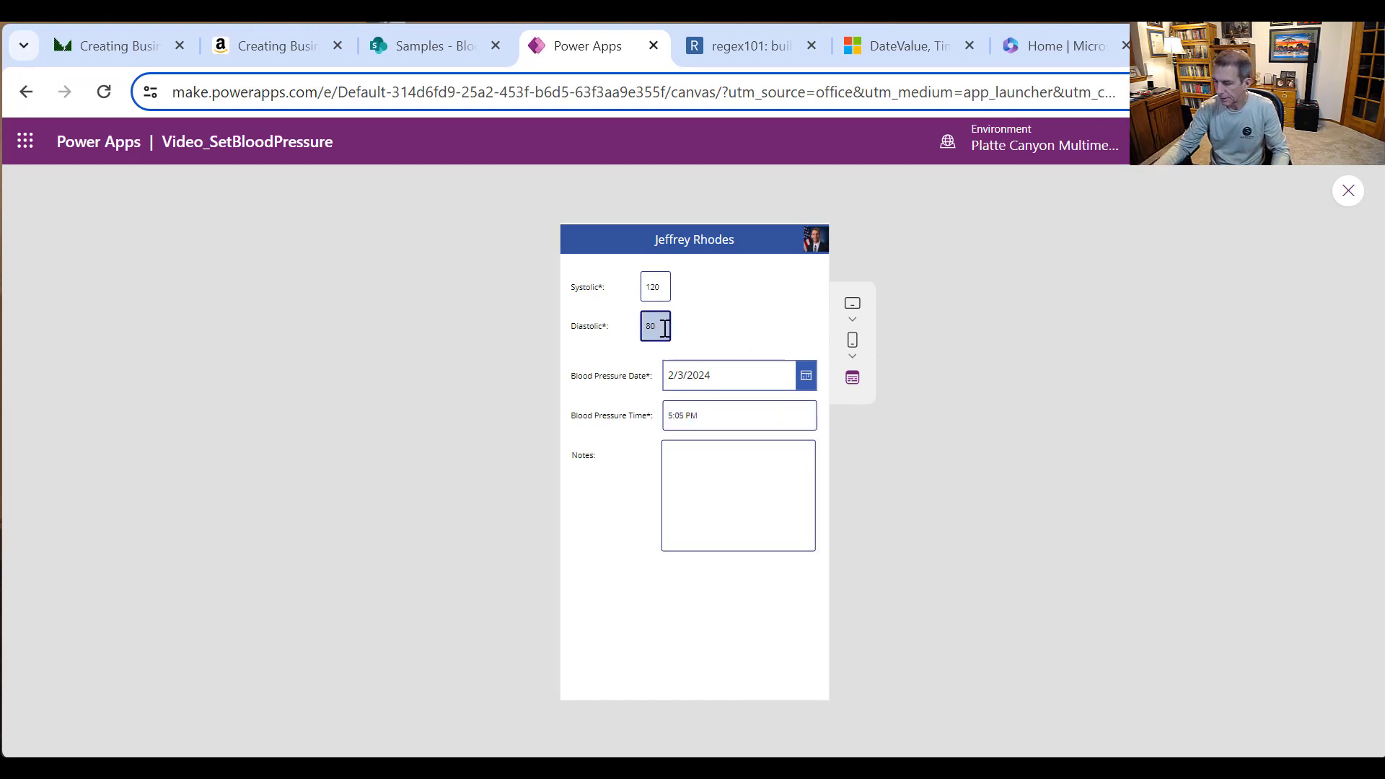
{"action": "key", "text": "BackSpace"}
{"action": "left_click", "coordinate": [795, 682]}
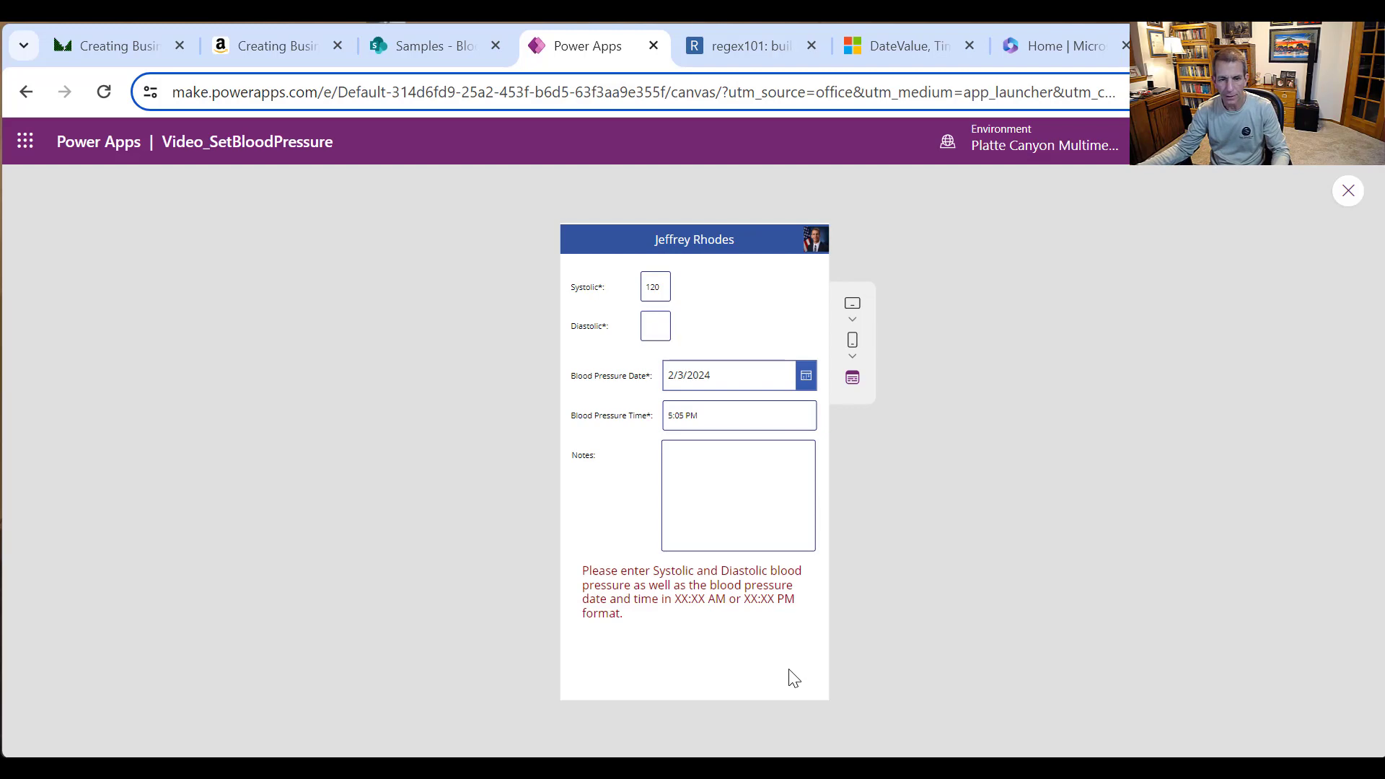
{"action": "left_click", "coordinate": [1345, 194]}
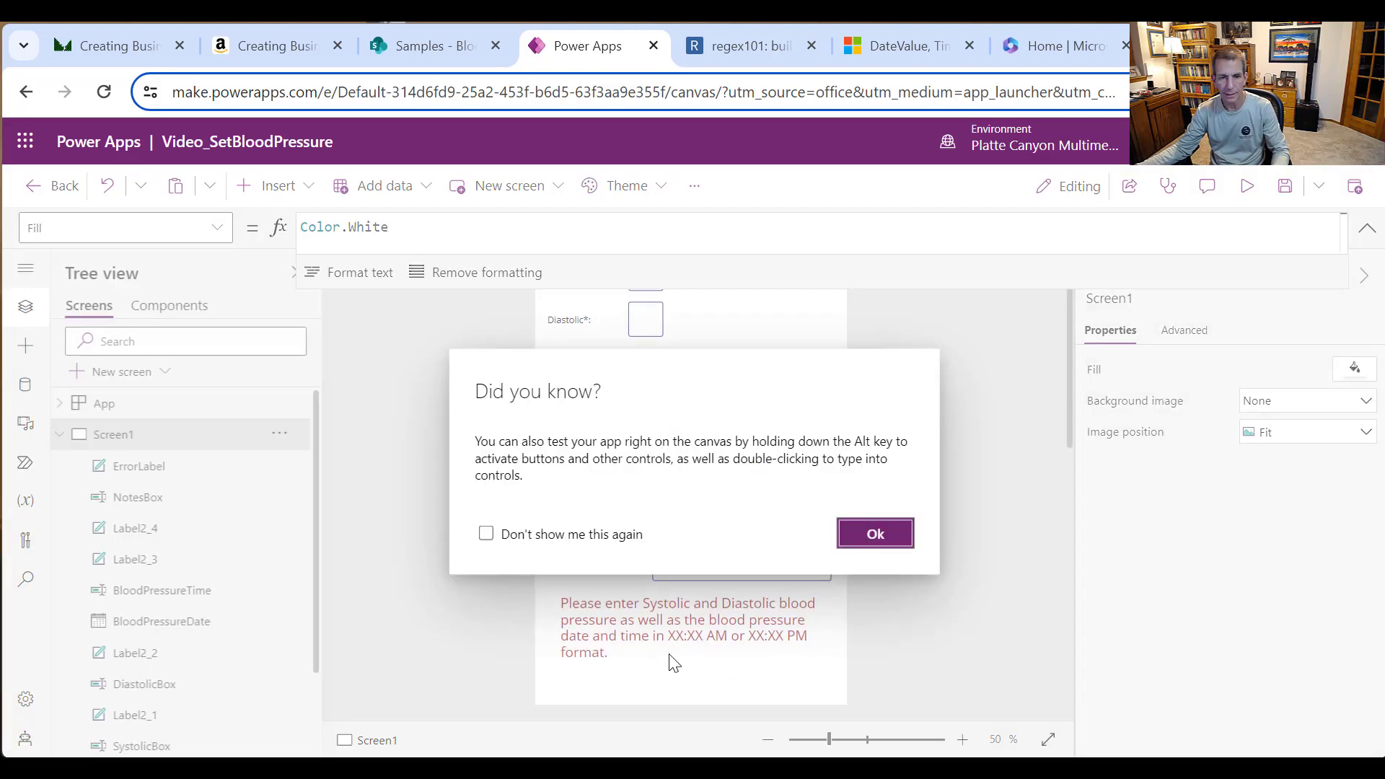
{"action": "left_click", "coordinate": [876, 532]}
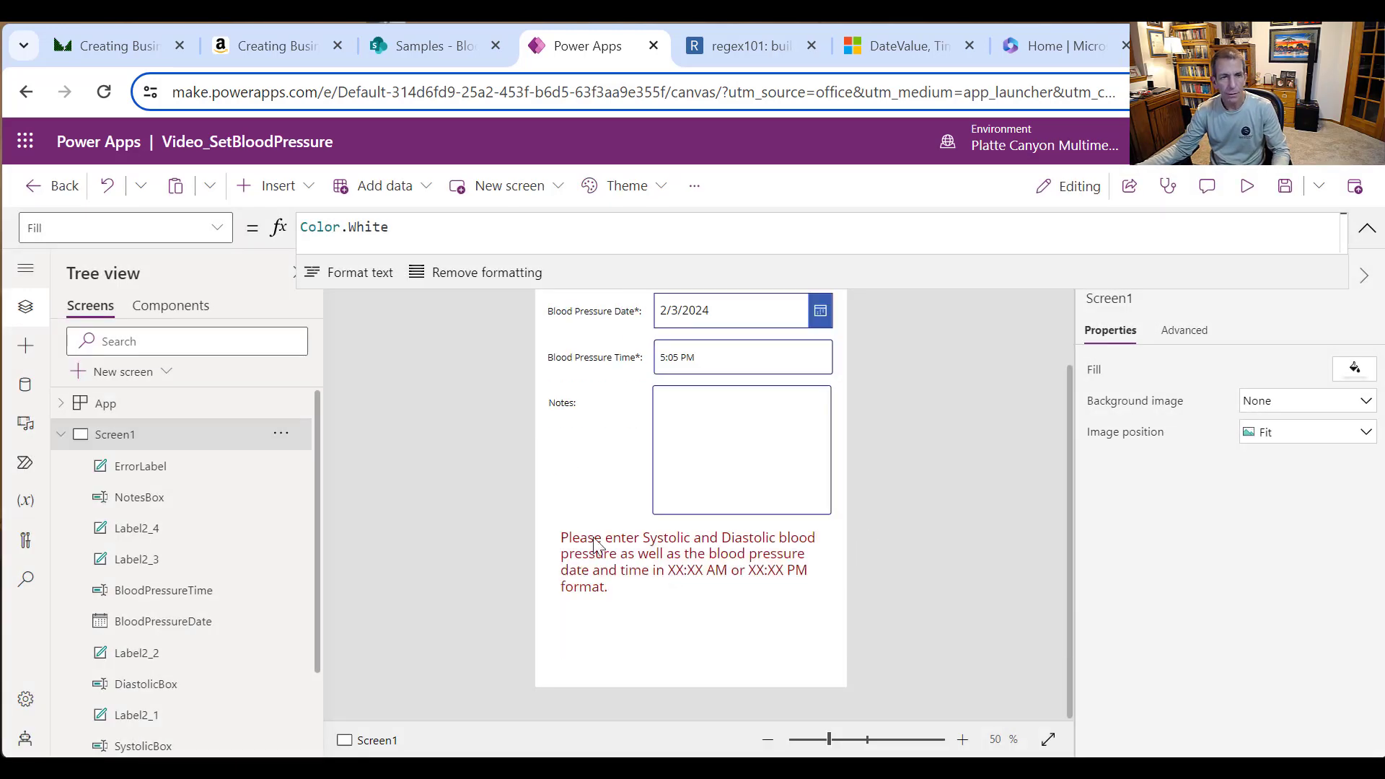
Step: Insert a button on Screen1 and place it below the error message's right end, at about X 330, Y 983
{"action": "left_click", "coordinate": [277, 185]}
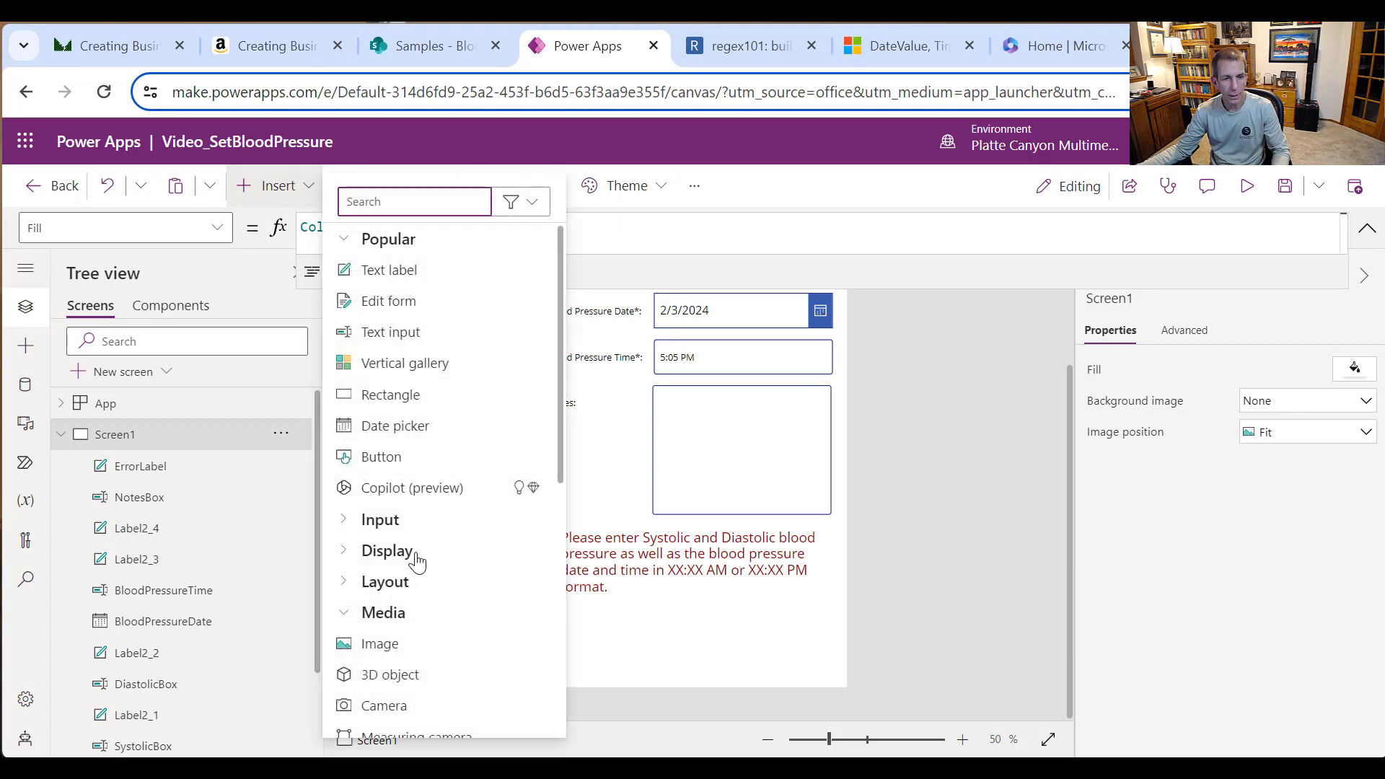
{"action": "scroll", "coordinate": [417, 562], "scroll_direction": "down", "scroll_amount": 5}
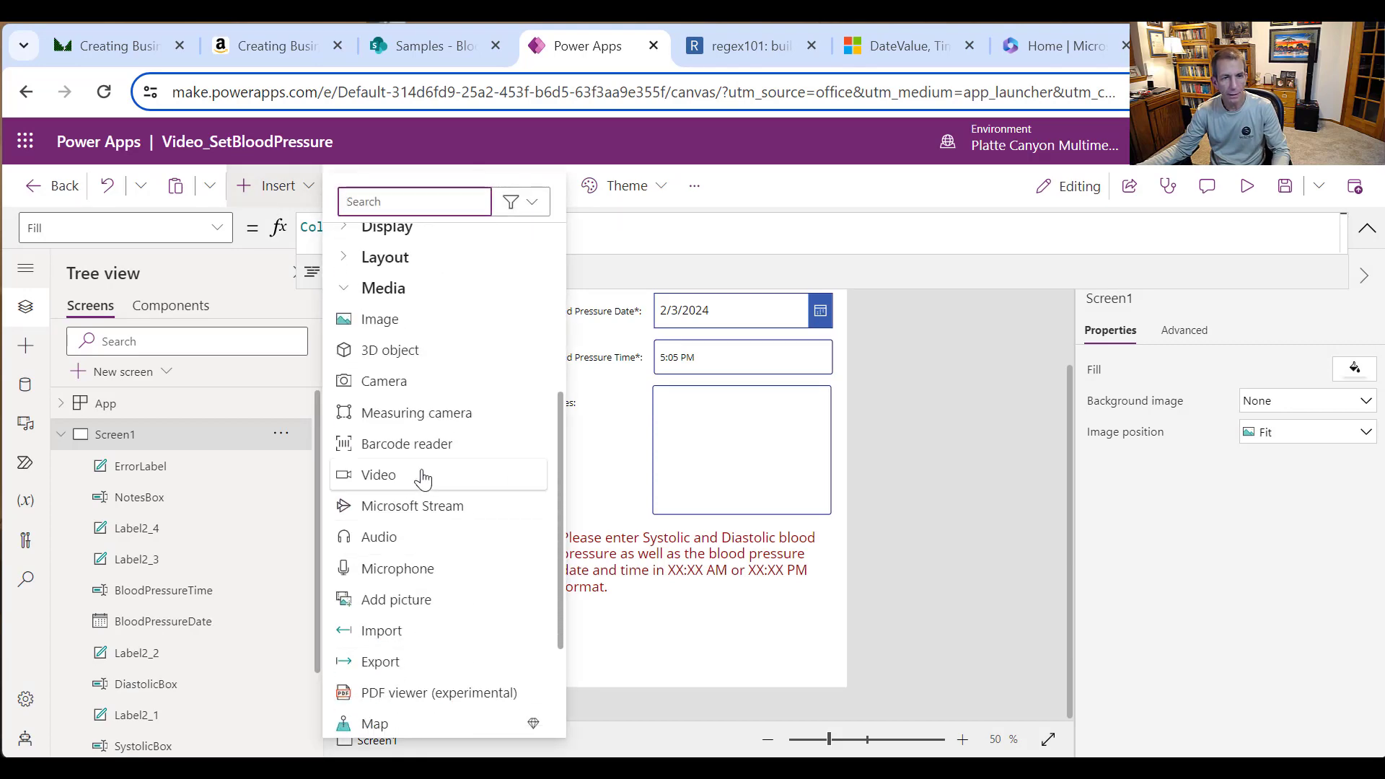
{"action": "scroll", "coordinate": [435, 565], "scroll_direction": "up", "scroll_amount": 1}
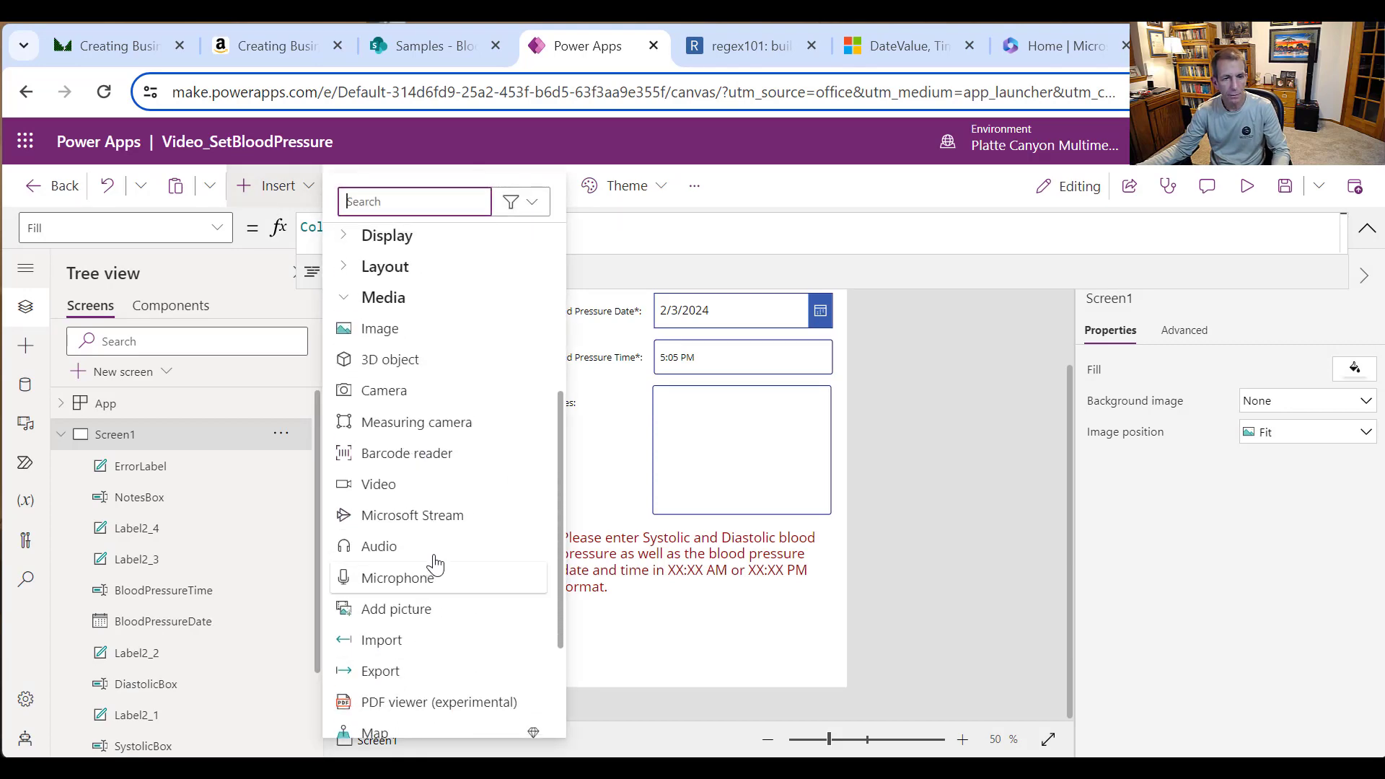
{"action": "scroll", "coordinate": [433, 562], "scroll_direction": "up", "scroll_amount": 5}
{"action": "left_click", "coordinate": [379, 460]}
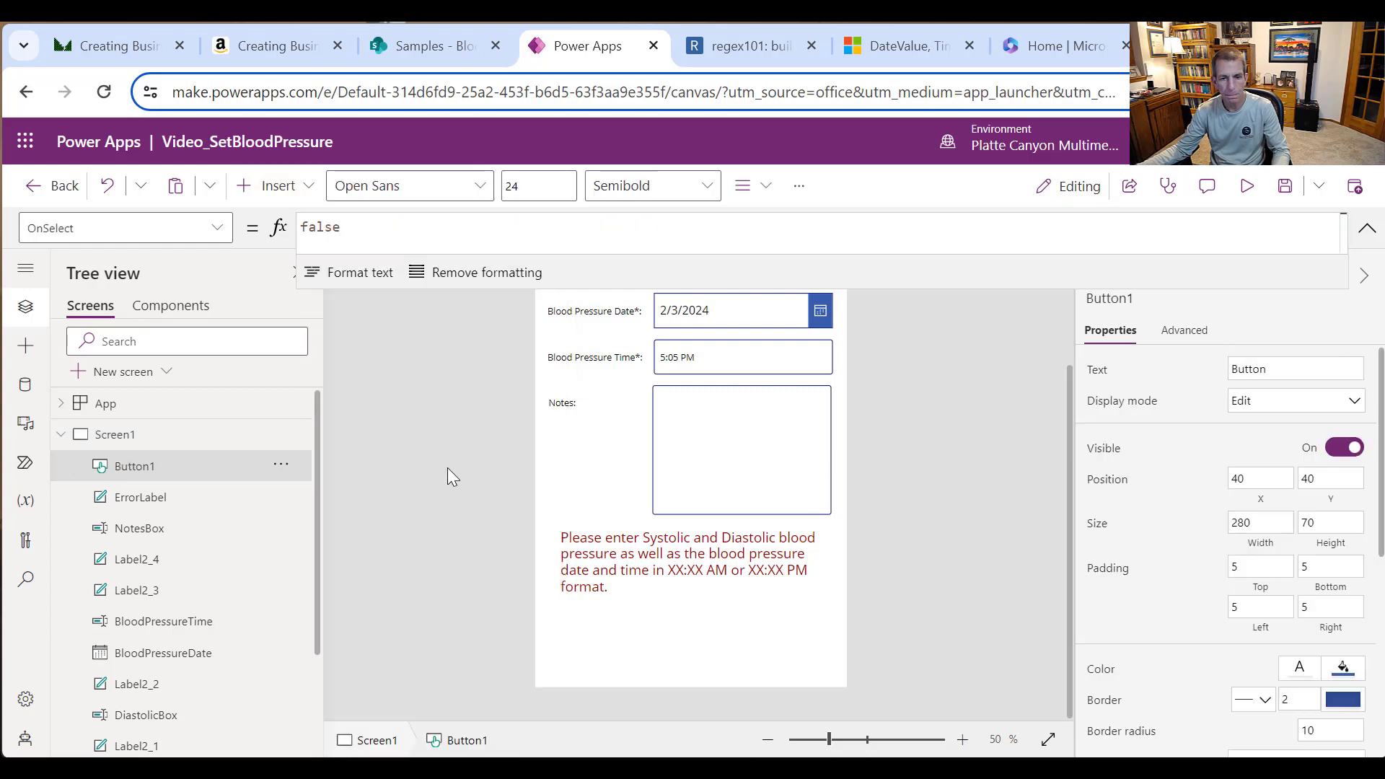
{"action": "scroll", "coordinate": [811, 468], "scroll_direction": "up", "scroll_amount": 2}
{"action": "left_click_drag", "start_coordinate": [631, 320], "coordinate": [719, 677]}
{"action": "scroll", "coordinate": [733, 652], "scroll_direction": "down", "scroll_amount": 2}
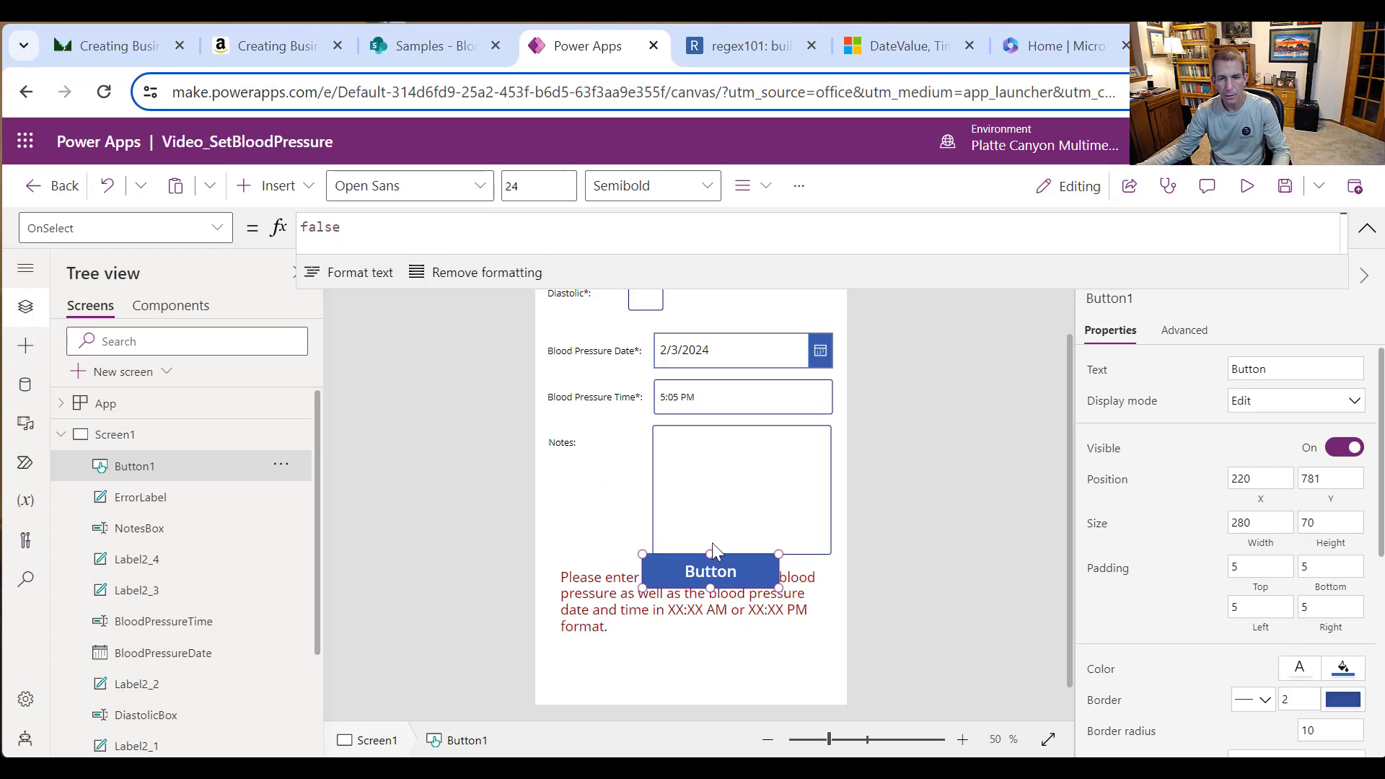
{"action": "left_click_drag", "start_coordinate": [714, 564], "coordinate": [769, 662]}
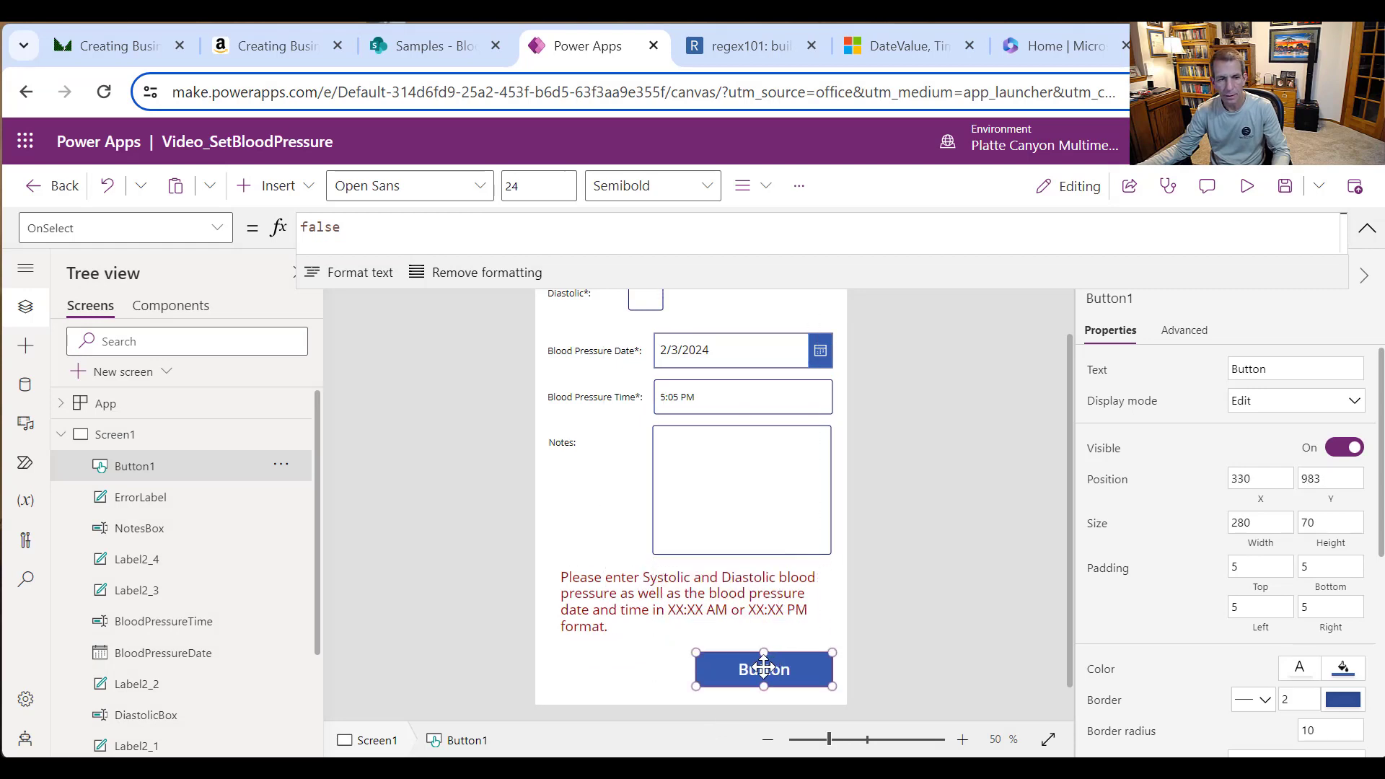
Step: Rename the new button Button1 as SaveBtn
{"action": "left_click", "coordinate": [282, 465]}
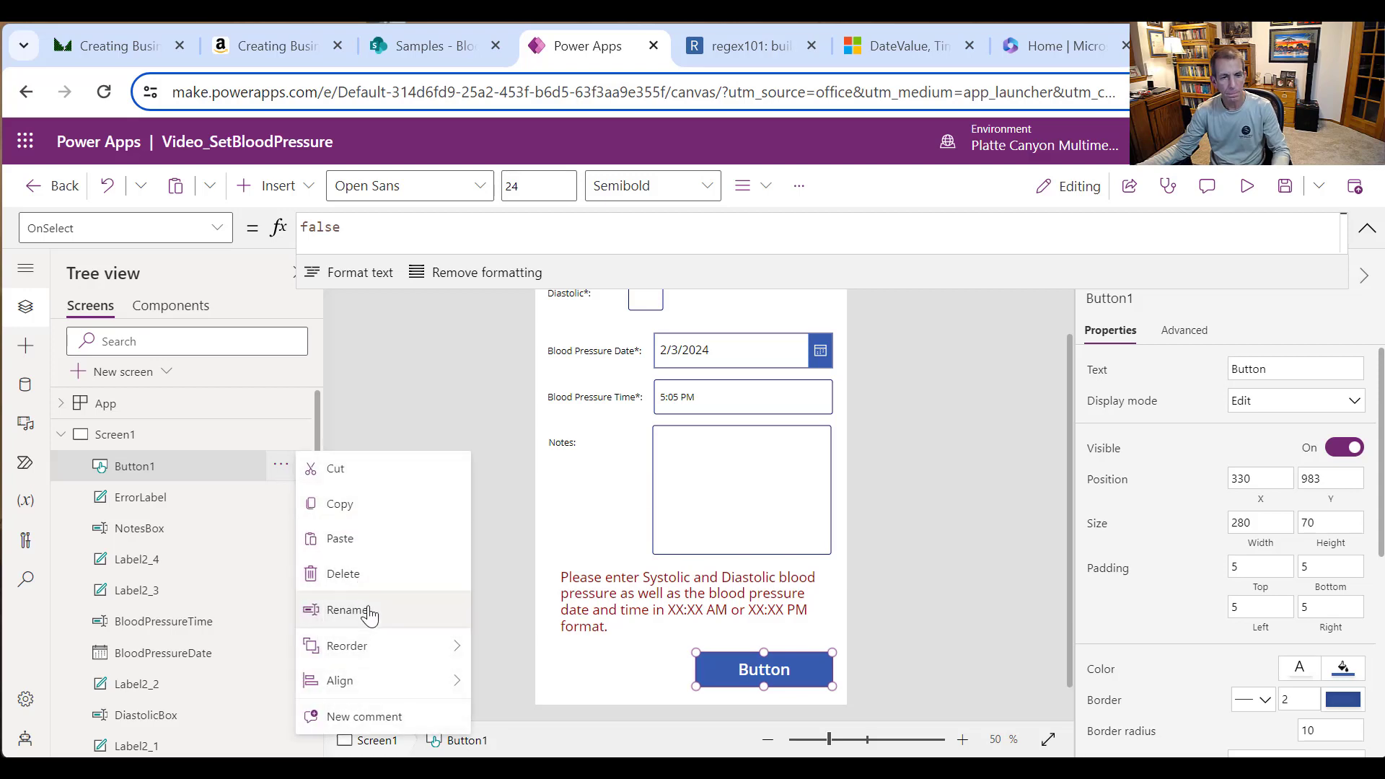
{"action": "left_click", "coordinate": [347, 609]}
{"action": "type", "text": "SaveBtn"}
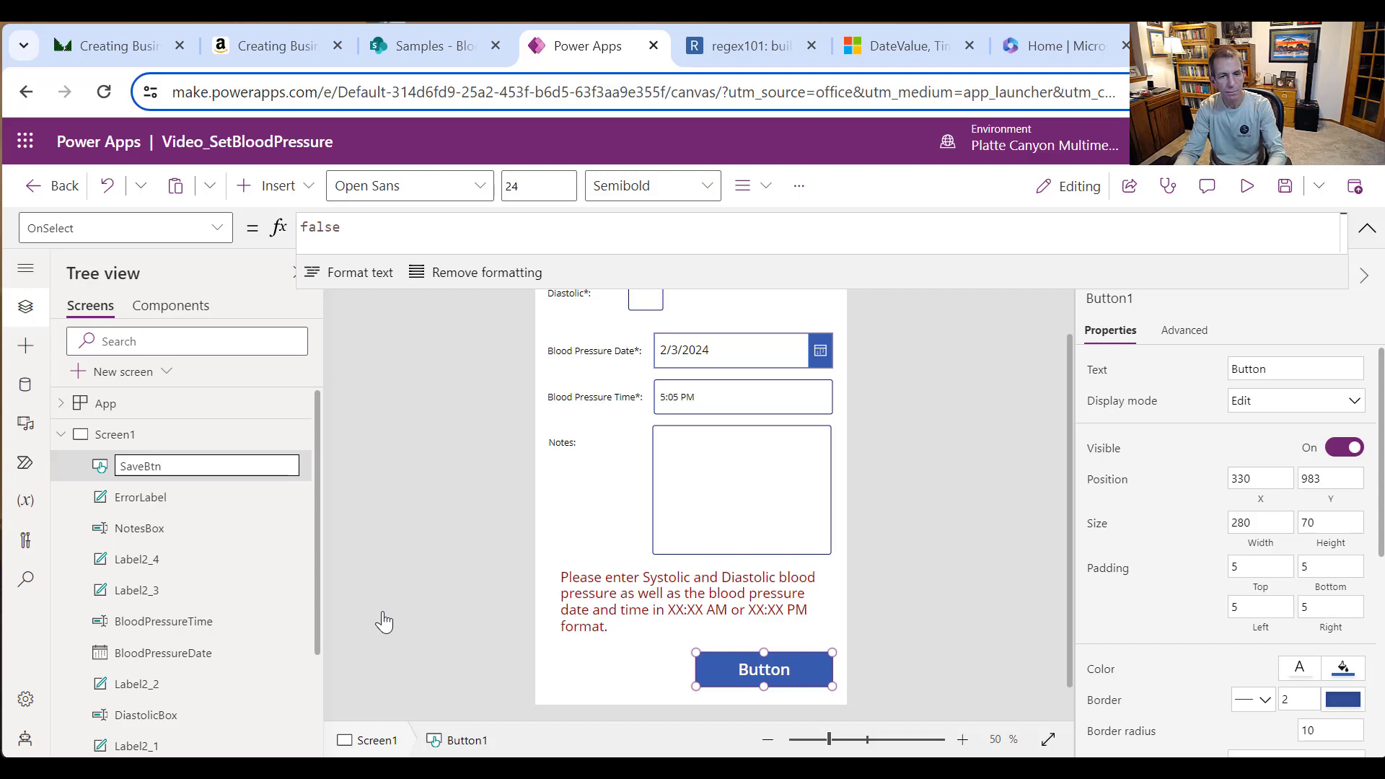
{"action": "key", "text": "Return"}
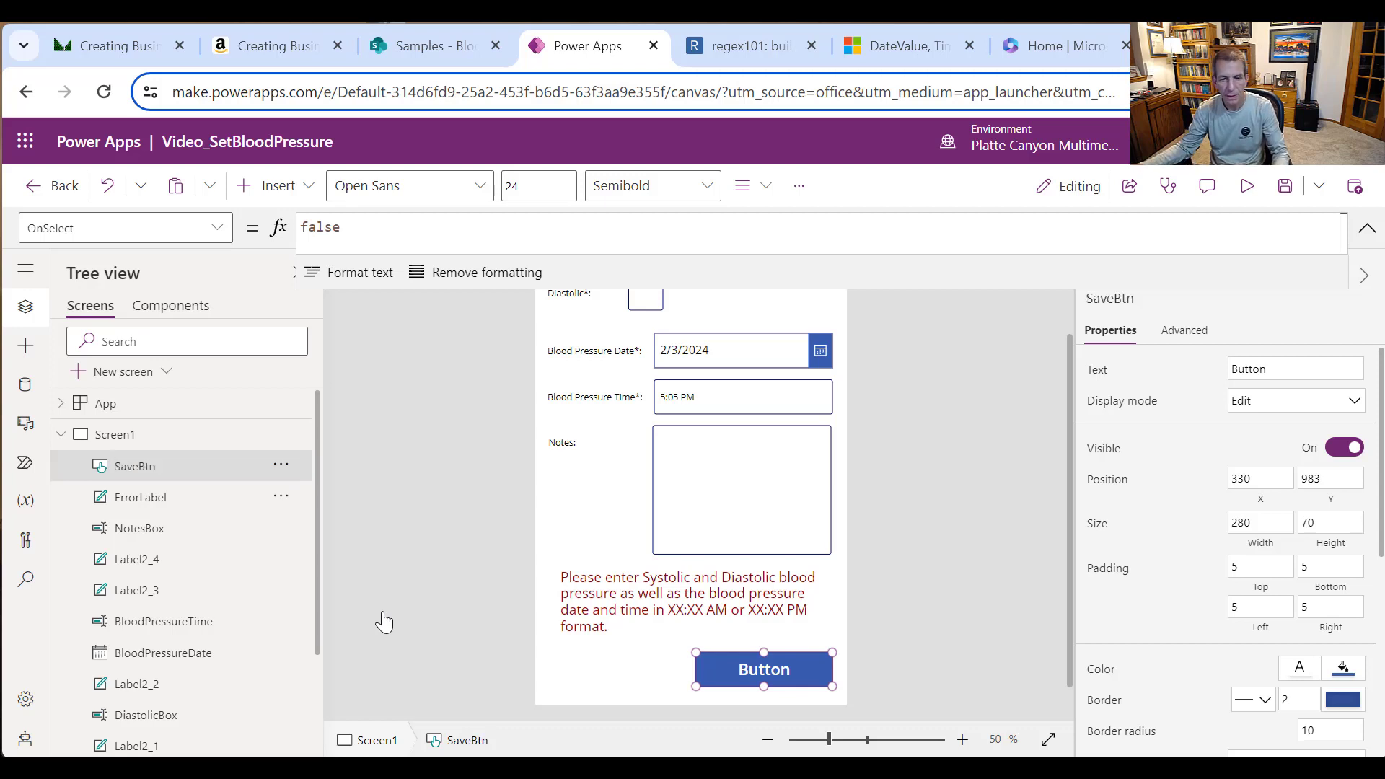
Step: Change the text shown on the SaveBtn button to Save
{"action": "double_click", "coordinate": [790, 669]}
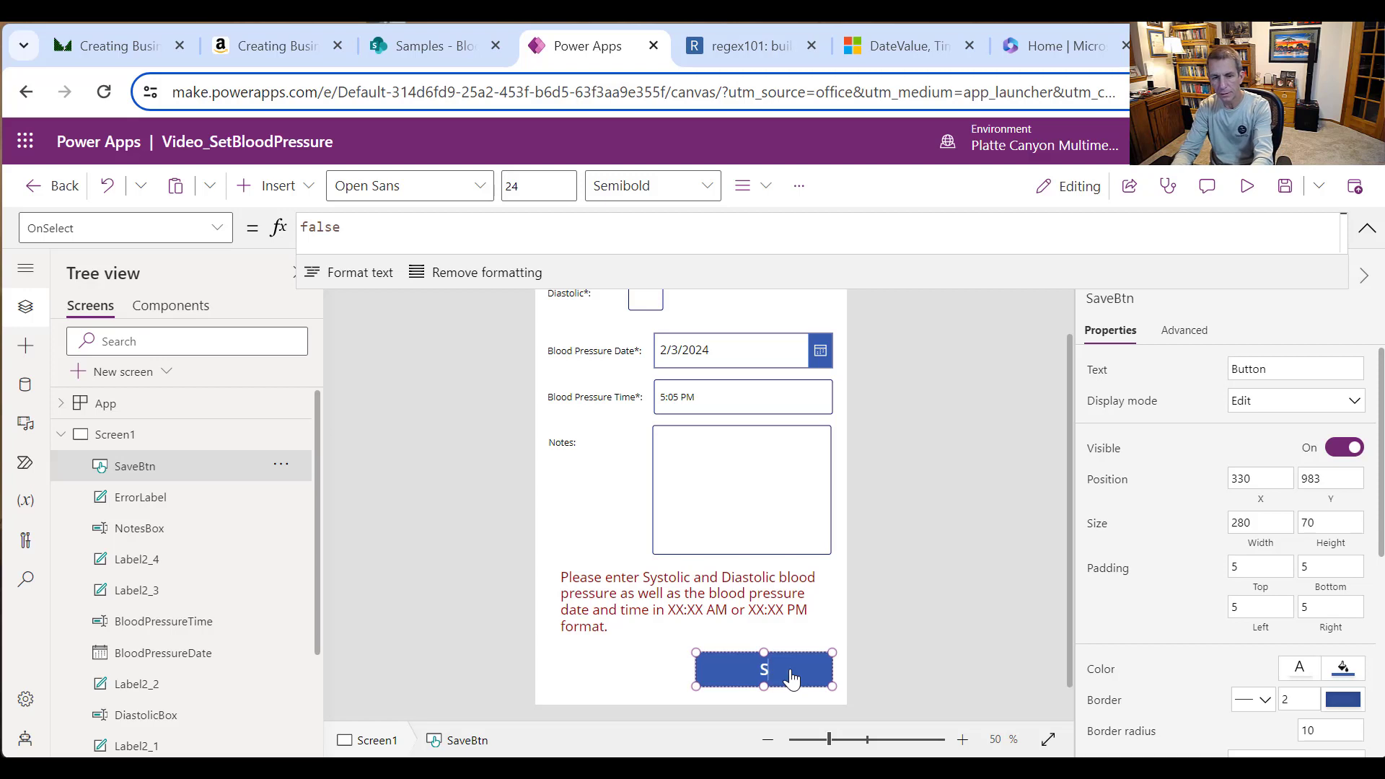
{"action": "type", "text": "Save"}
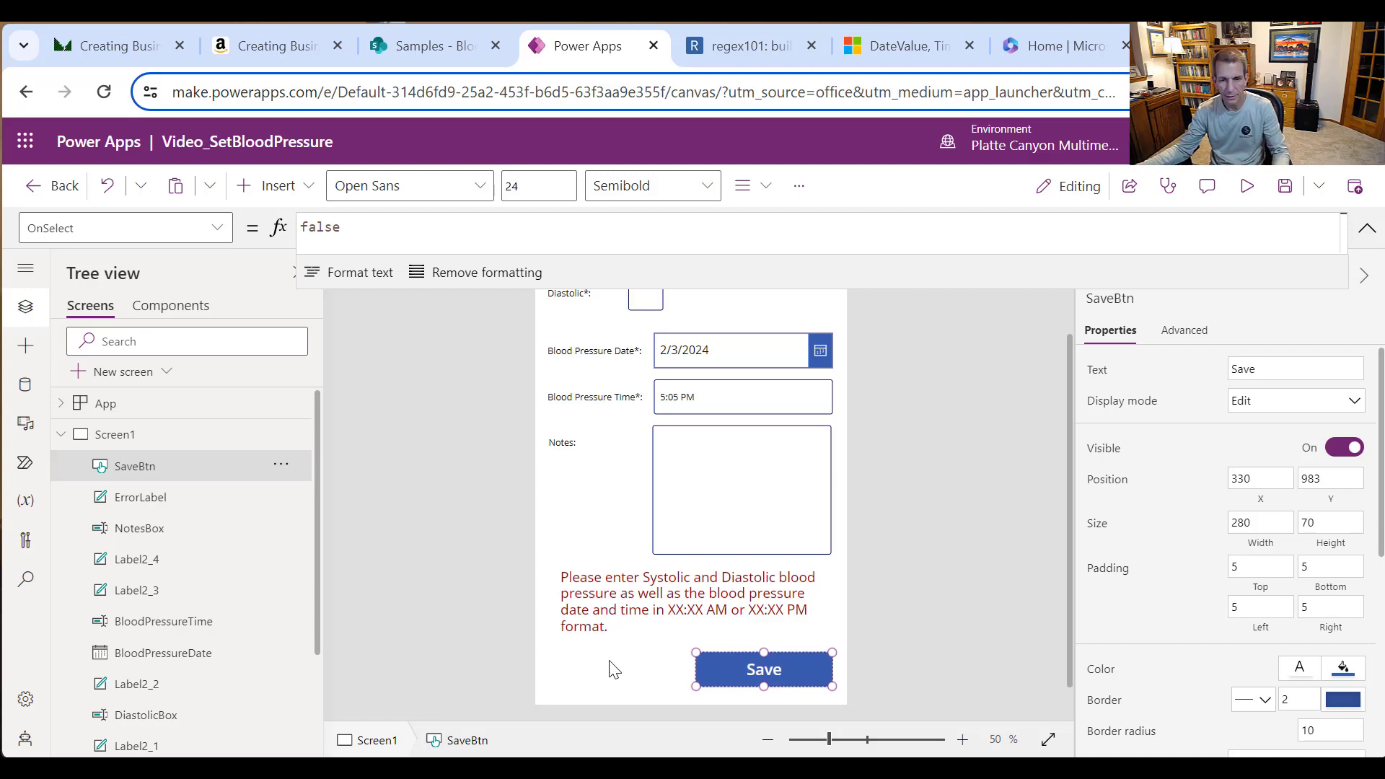
{"action": "left_click", "coordinate": [793, 643]}
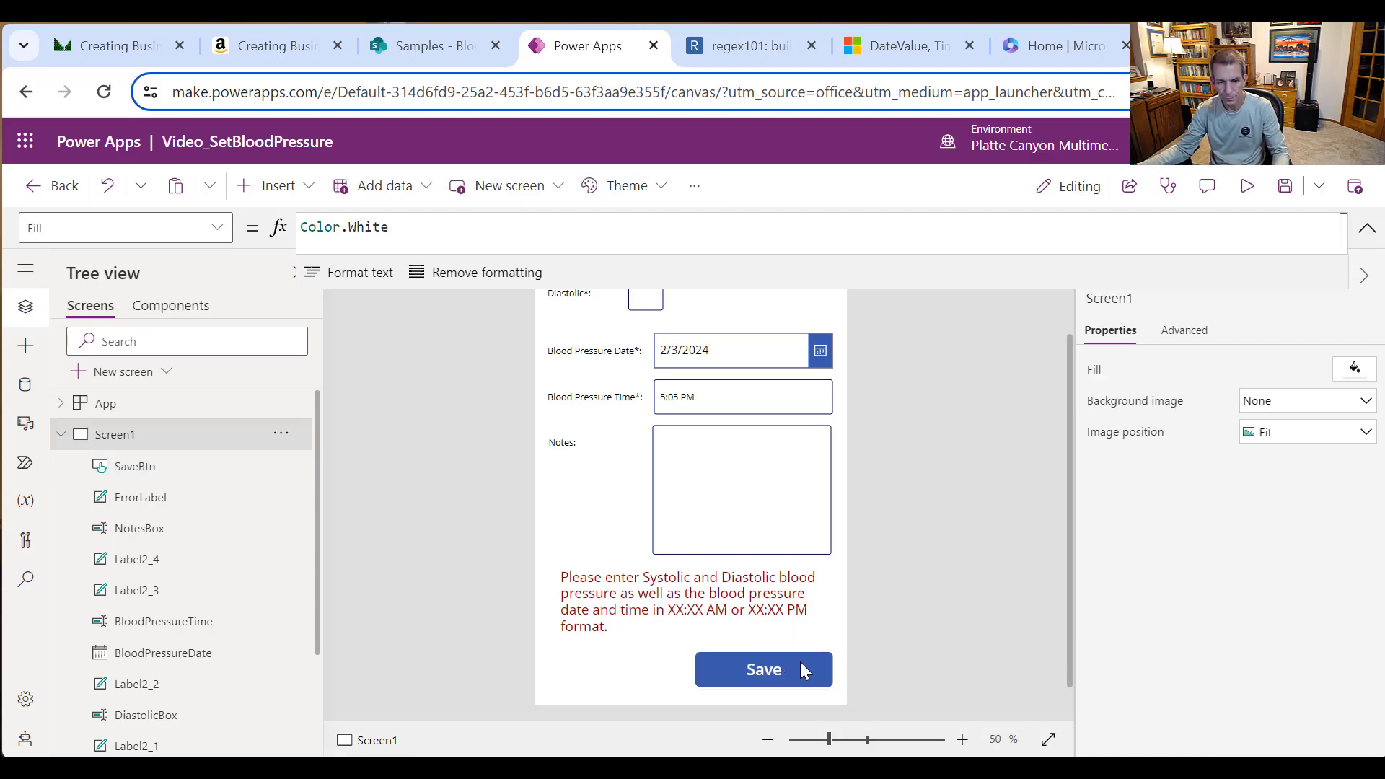
Step: Begin an If function in front of DisplayMode.Edit in the Save button's DisplayMode formula
{"action": "left_click", "coordinate": [799, 661]}
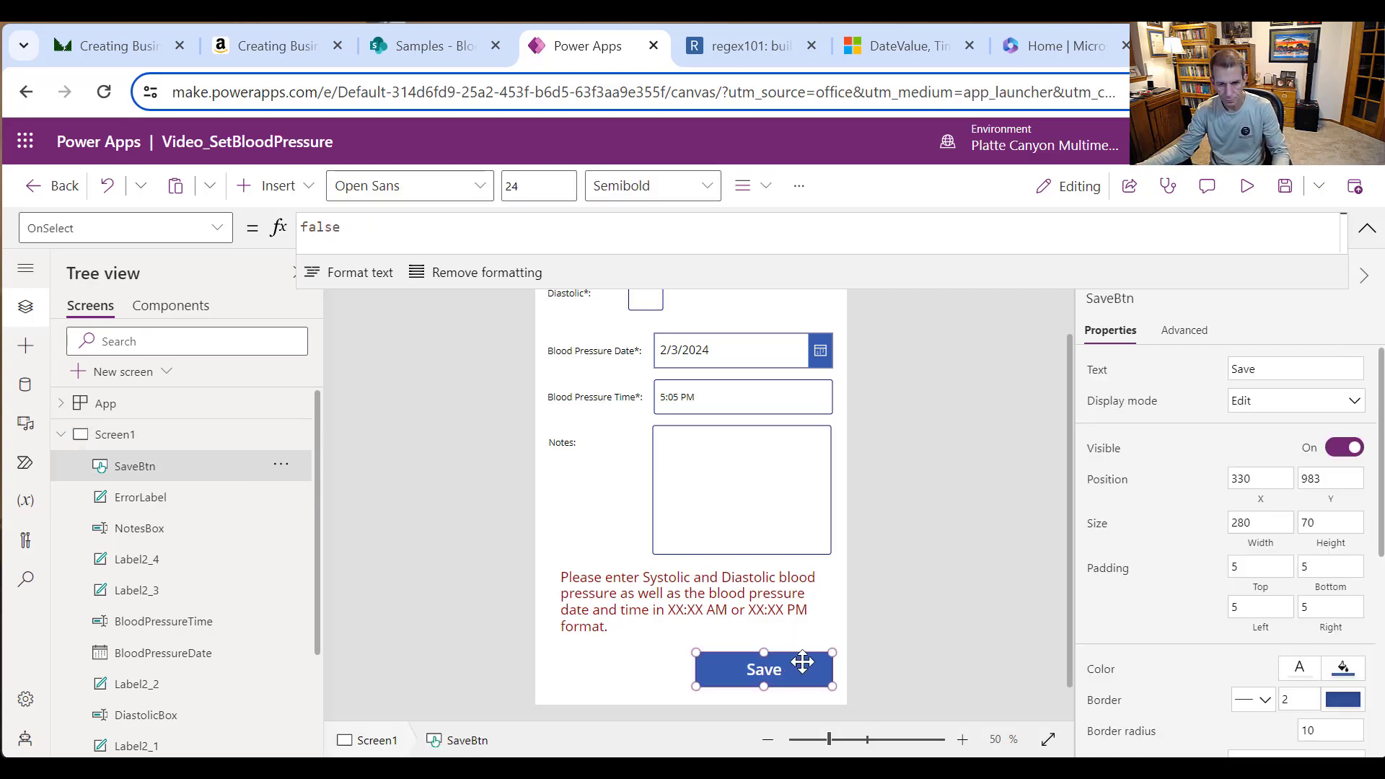
{"action": "left_click", "coordinate": [224, 231]}
{"action": "scroll", "coordinate": [227, 299], "scroll_direction": "up", "scroll_amount": 5}
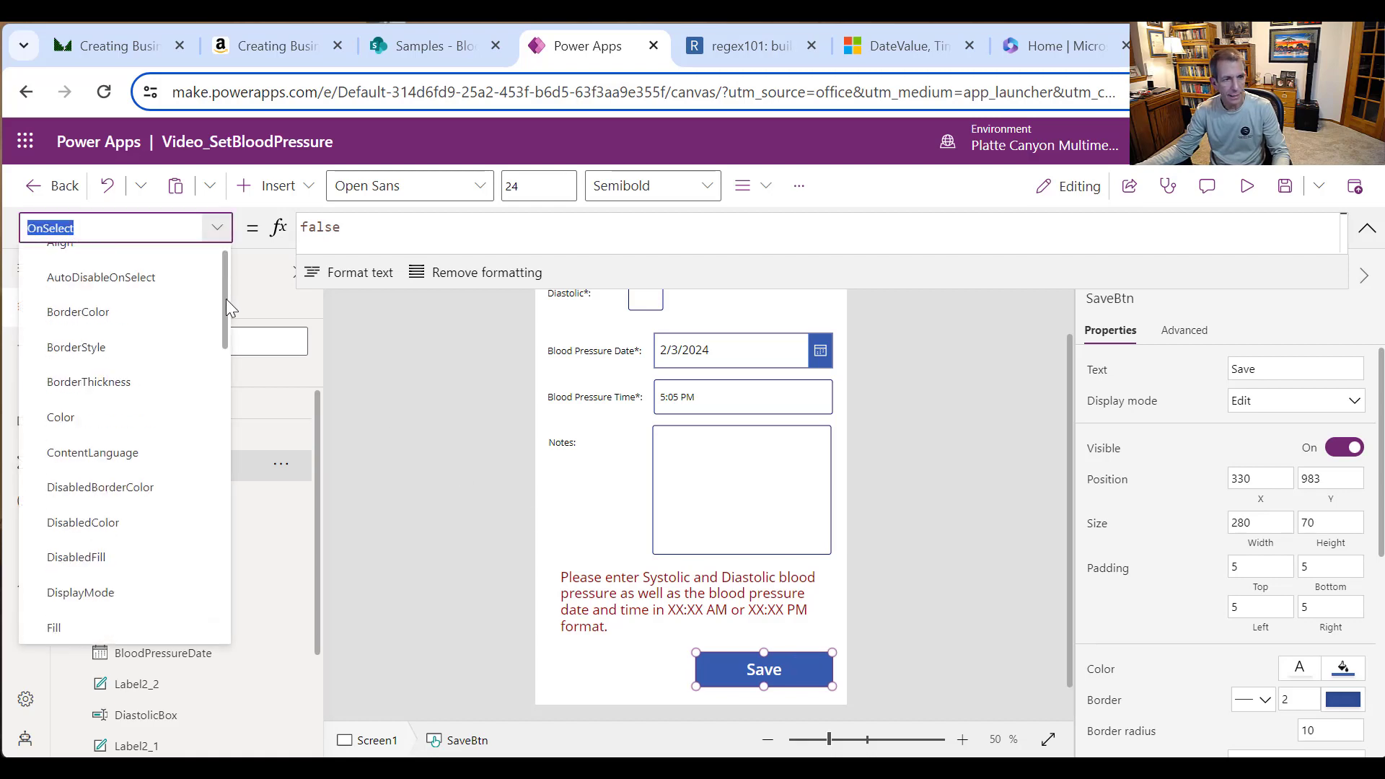
{"action": "scroll", "coordinate": [184, 414], "scroll_direction": "down", "scroll_amount": 3}
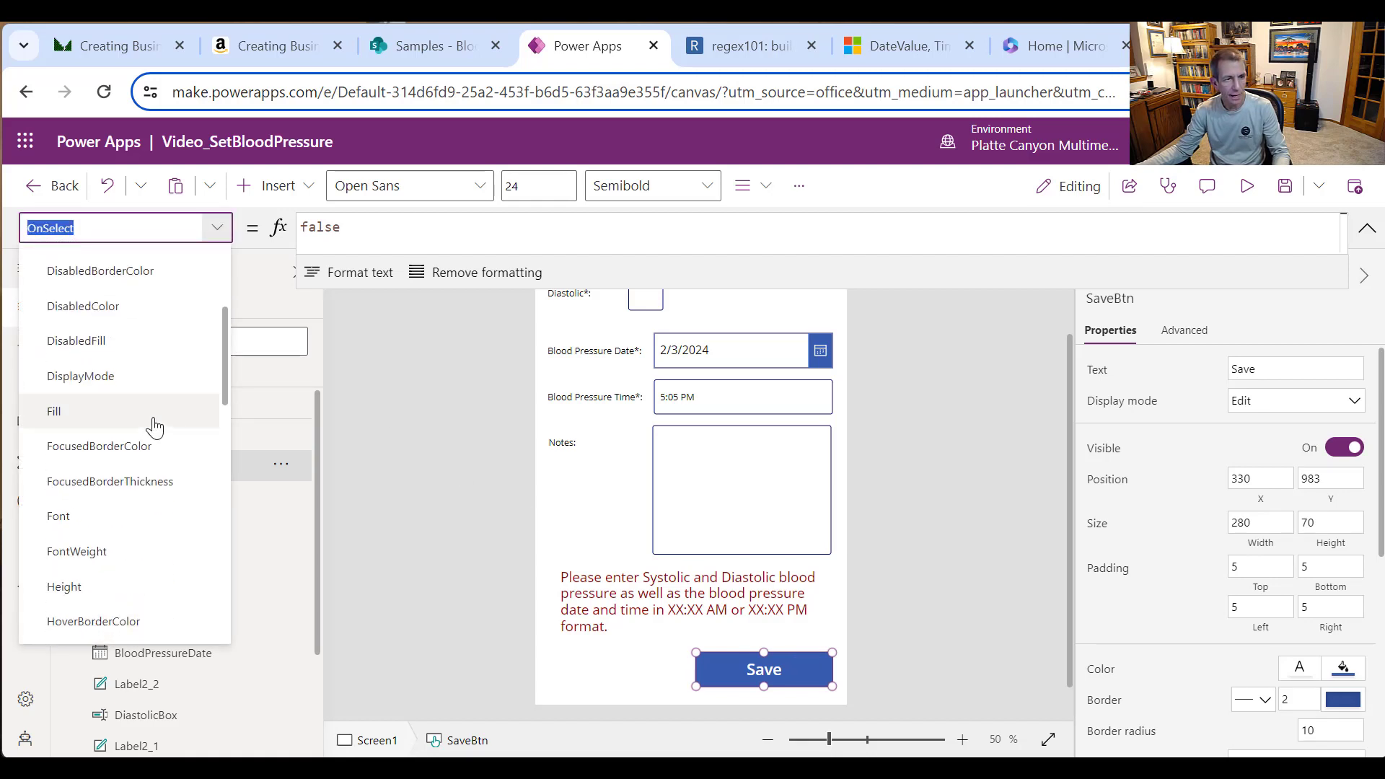
{"action": "left_click", "coordinate": [105, 391]}
{"action": "left_click", "coordinate": [501, 244]}
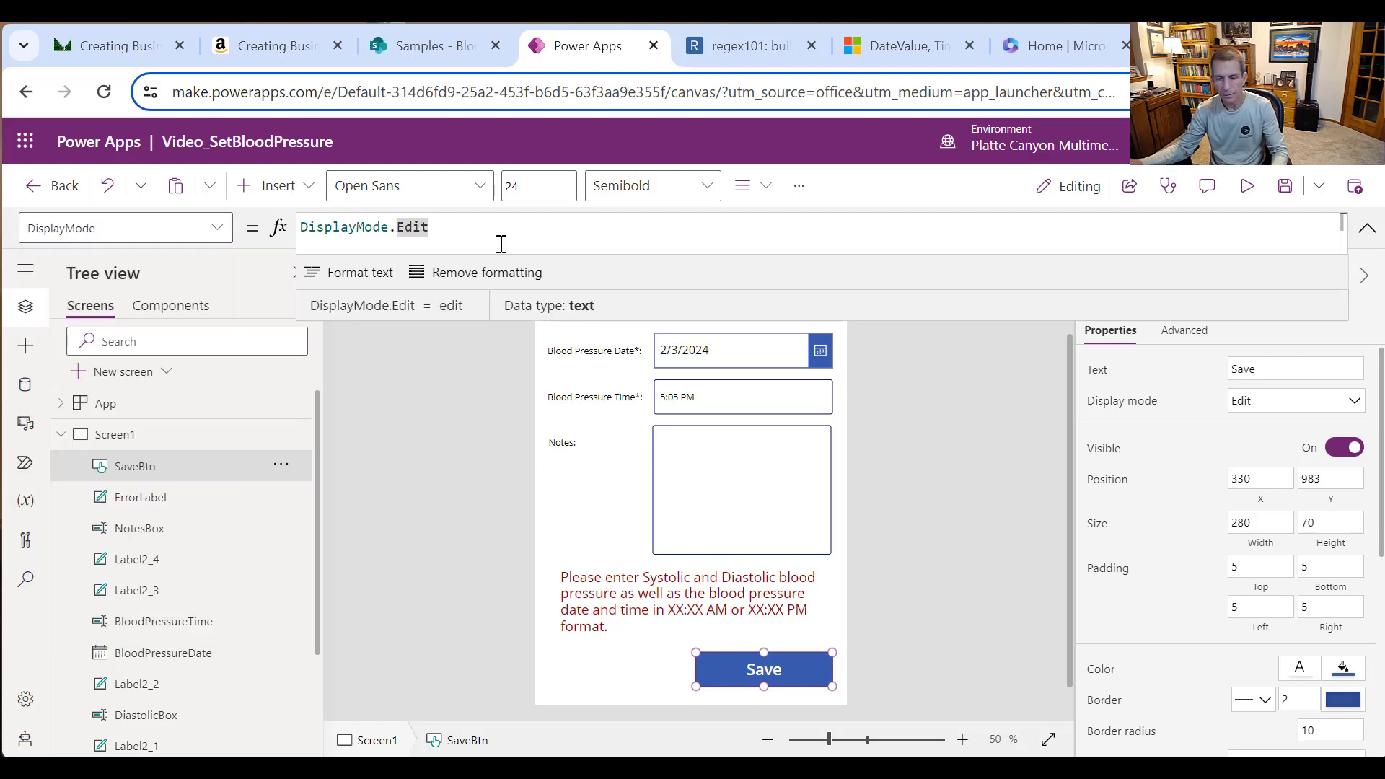
{"action": "key", "text": "Home"}
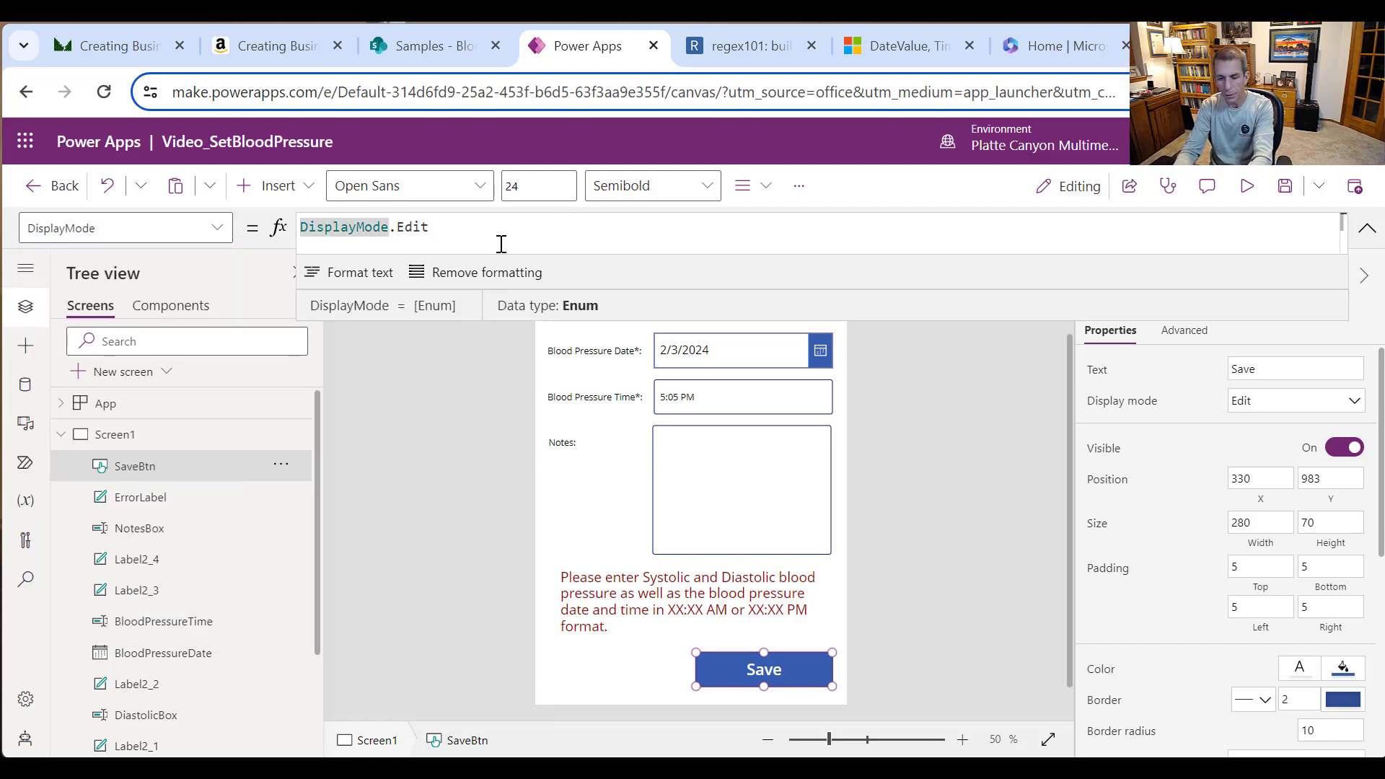
{"action": "type", "text": "Id"}
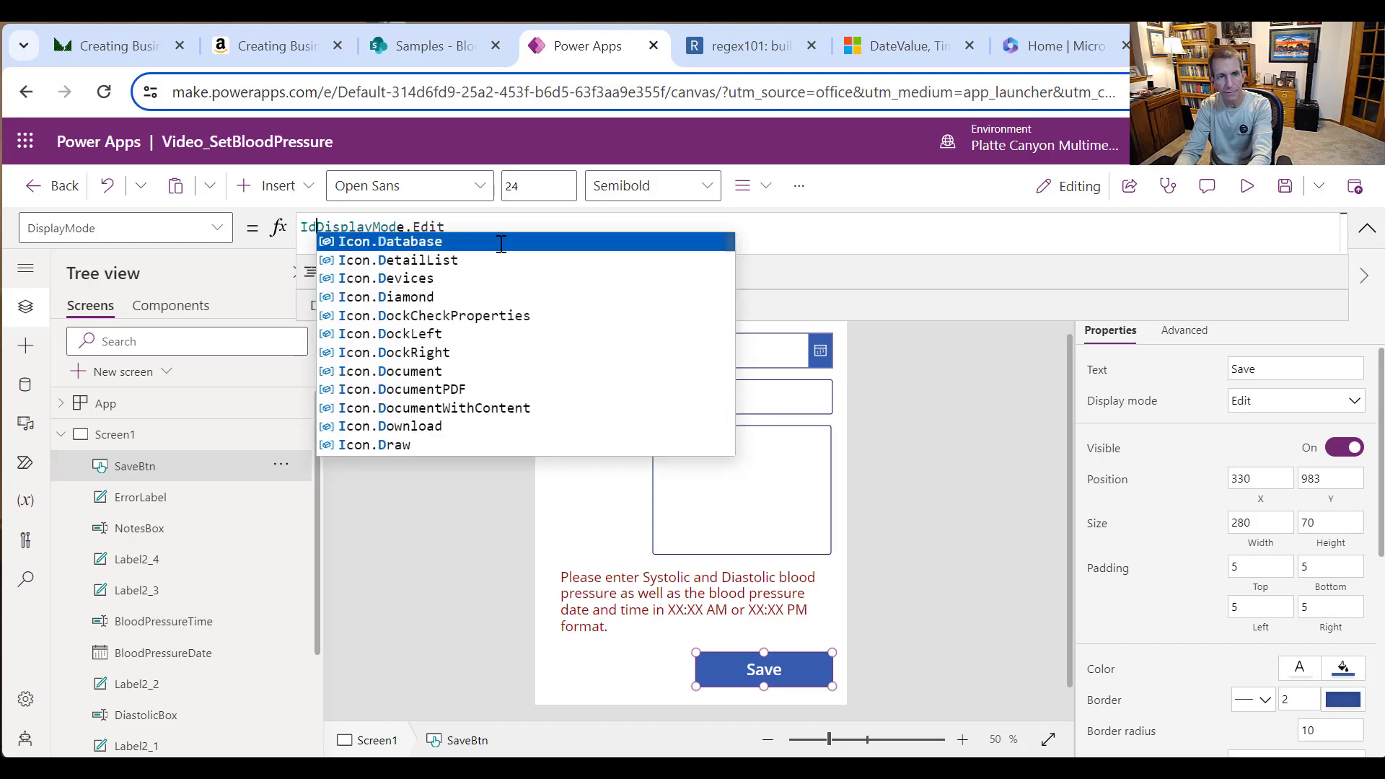
{"action": "key", "text": "BackSpace"}
{"action": "type", "text": "f"}
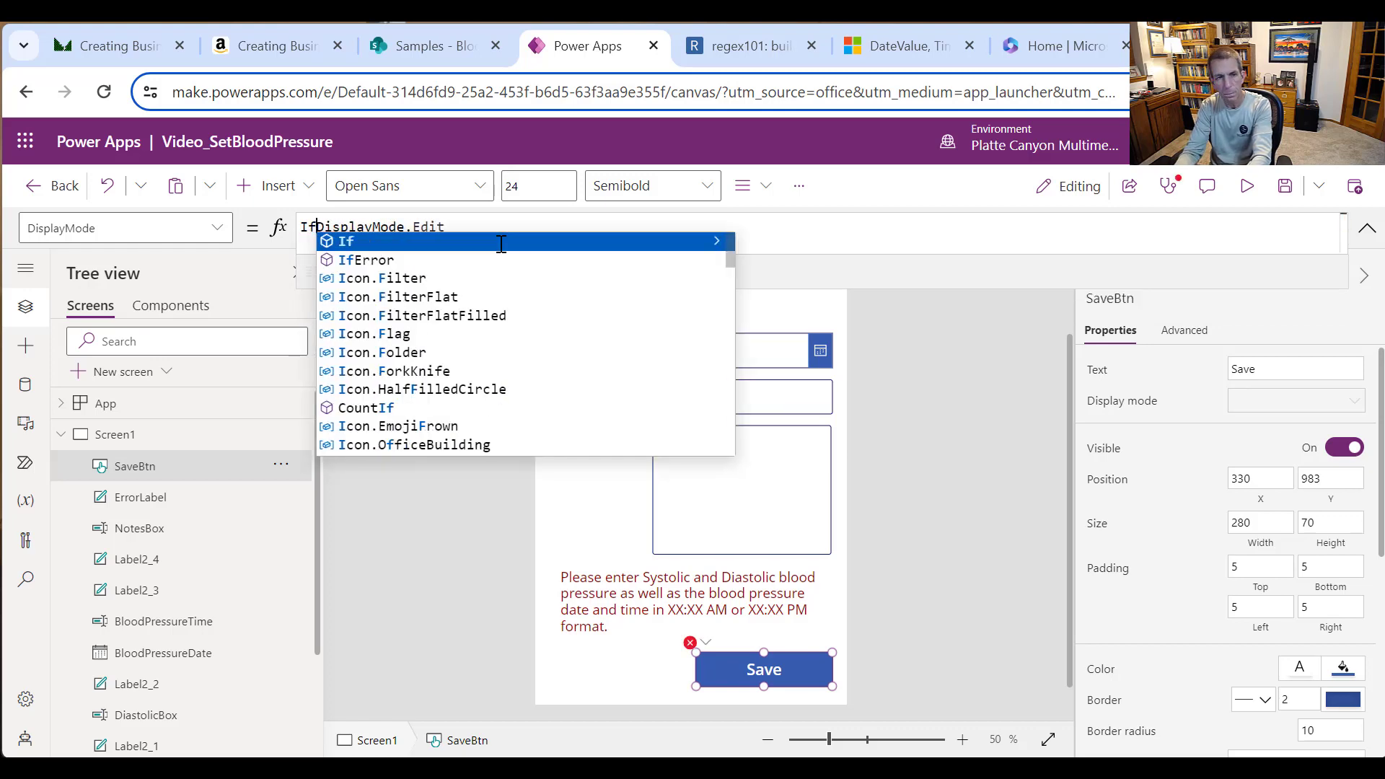
Step: Set the Save button's DisplayMode formula to If(ErrorLabel.Visible, DisplayMode.Disabled, DisplayMode.Edit)
{"action": "type", "text": "*"}
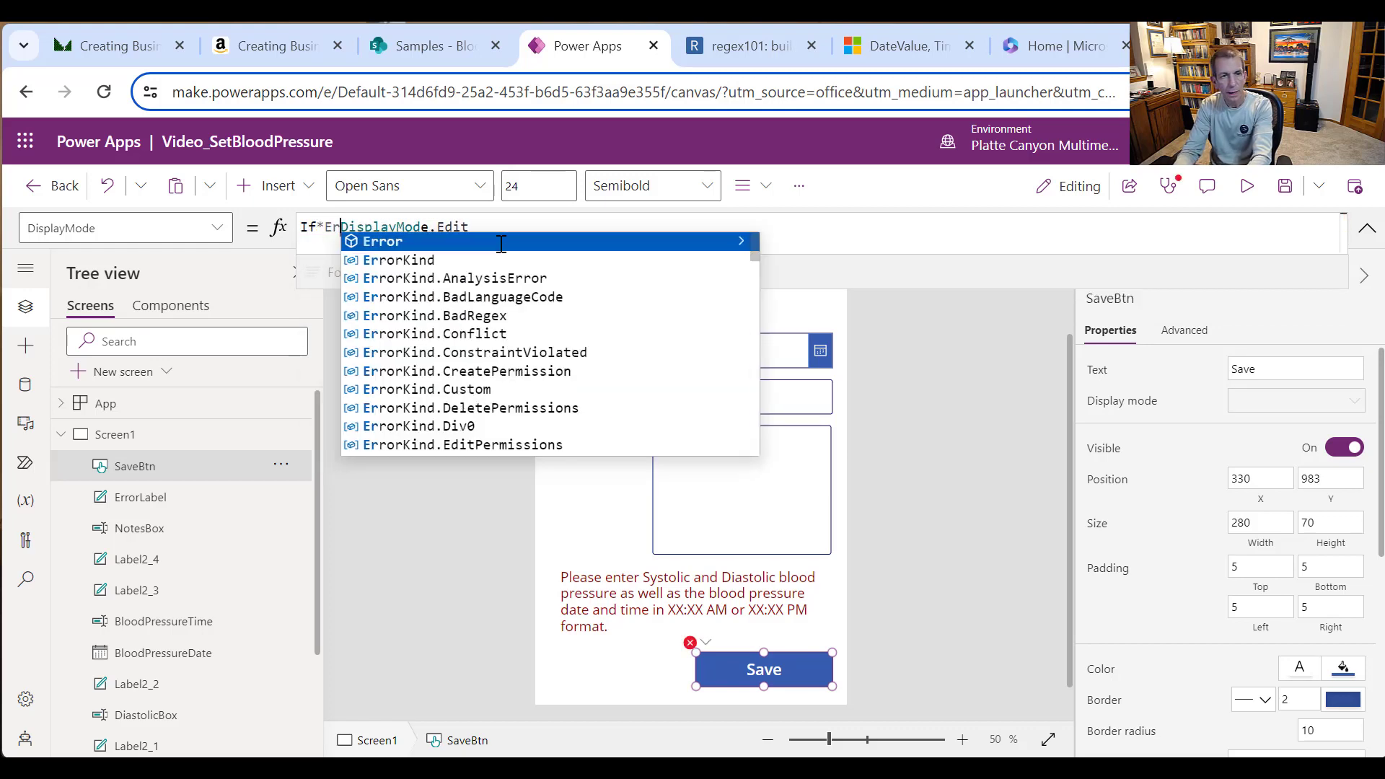
{"action": "key", "text": "BackSpace"}
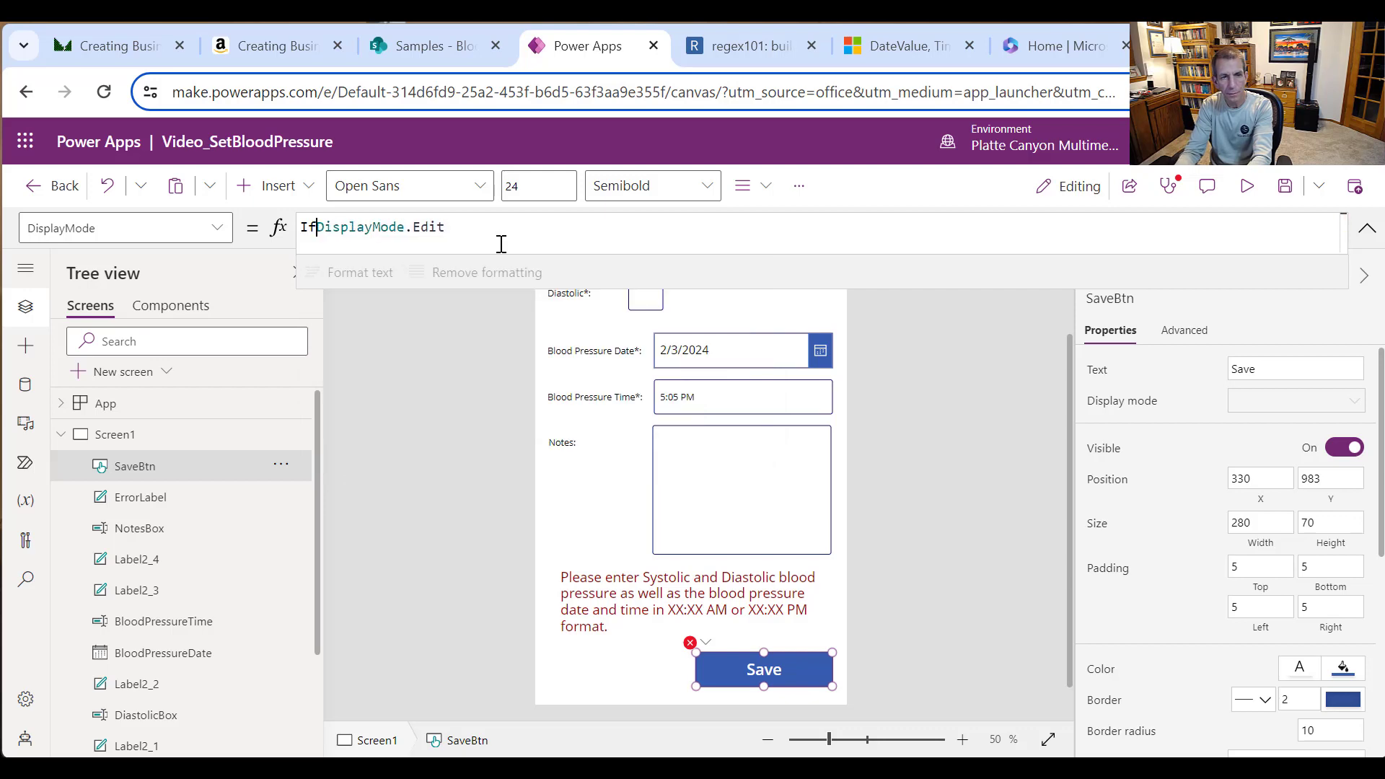
{"action": "type", "text": "(O"}
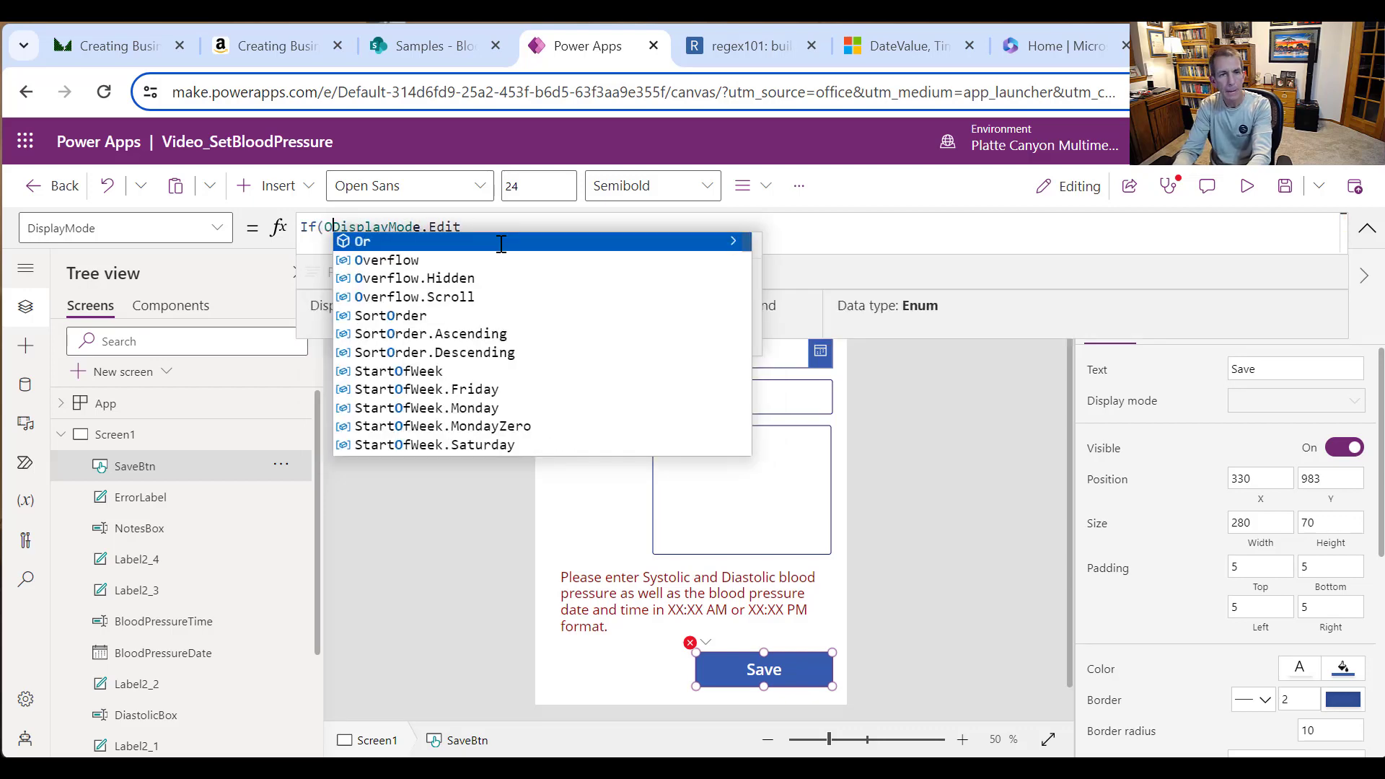
{"action": "key", "text": "BackSpace"}
{"action": "type", "text": "ErrorLa"}
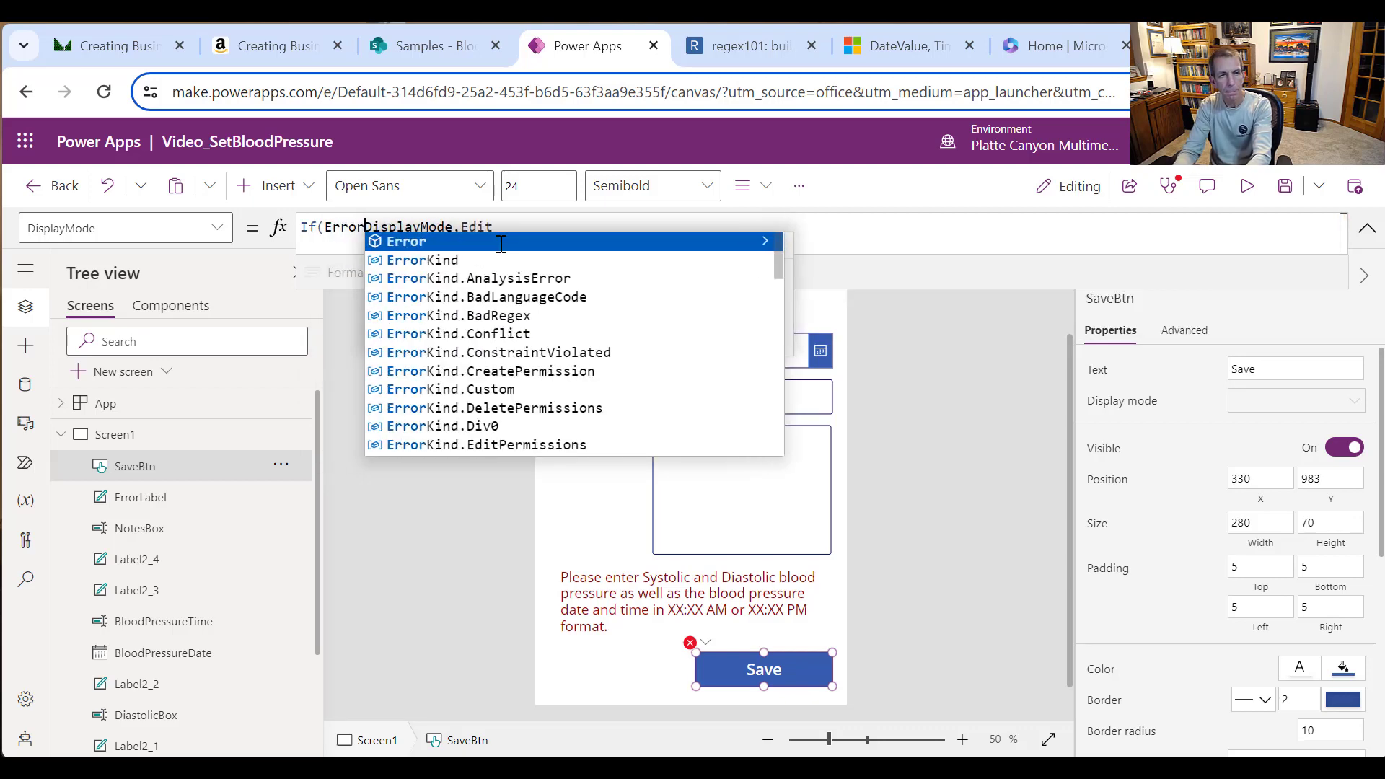
{"action": "type", "text": "bel."}
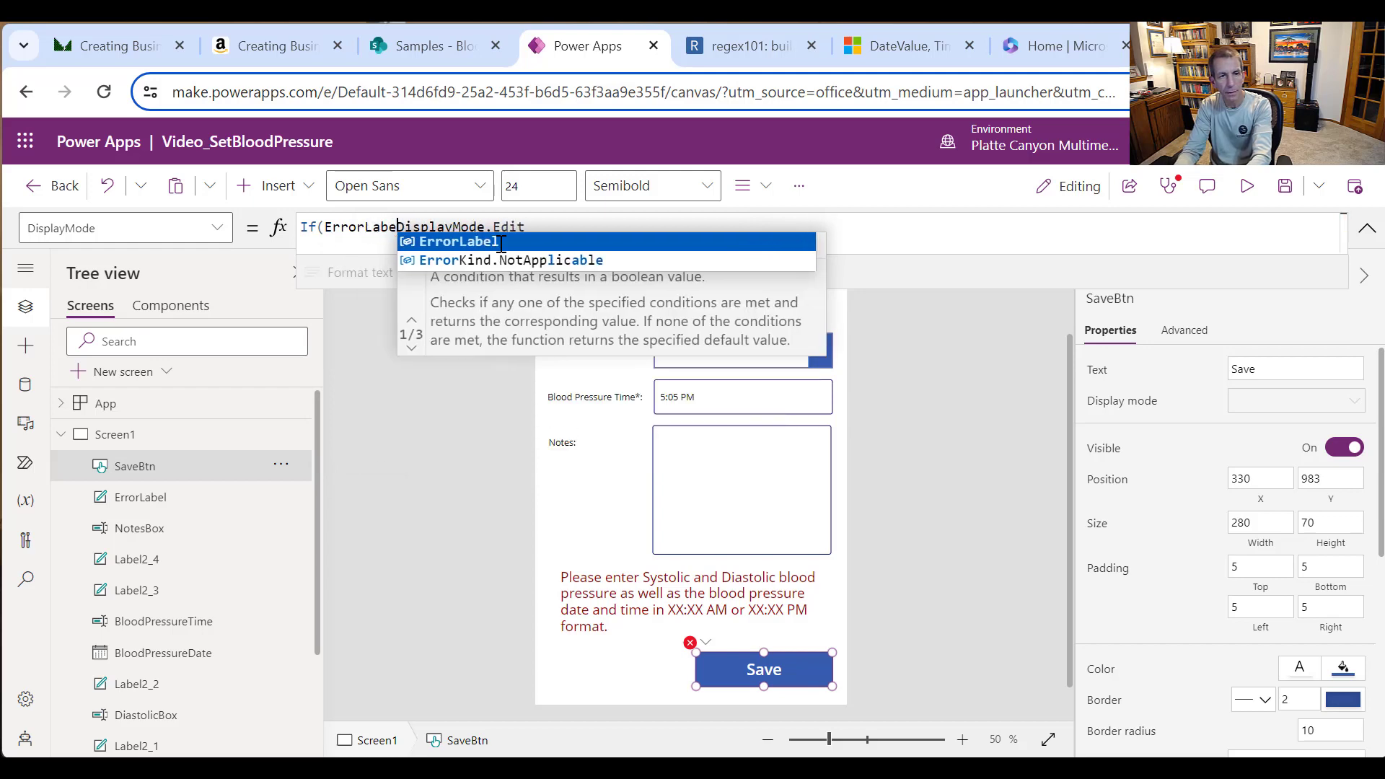
{"action": "type", "text": "Visible"}
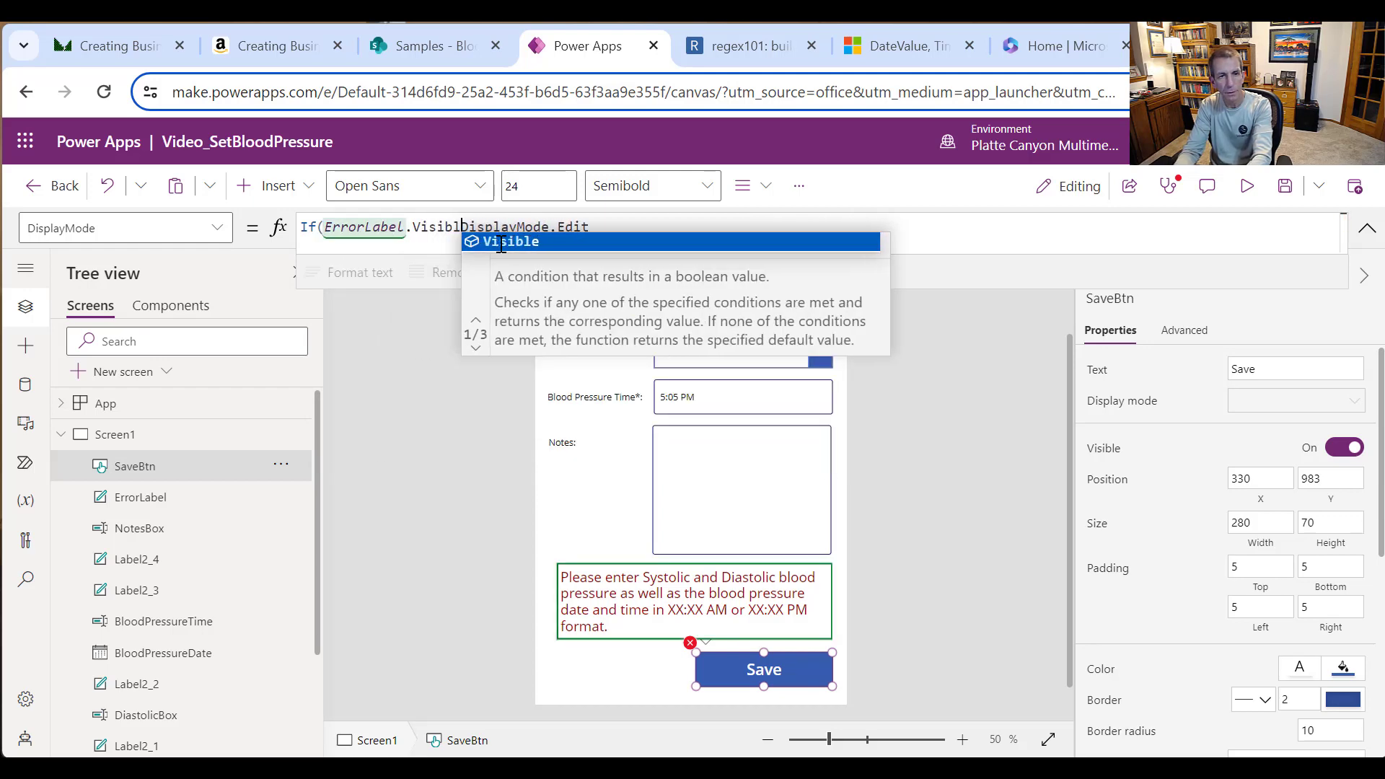
{"action": "type", "text": ", "}
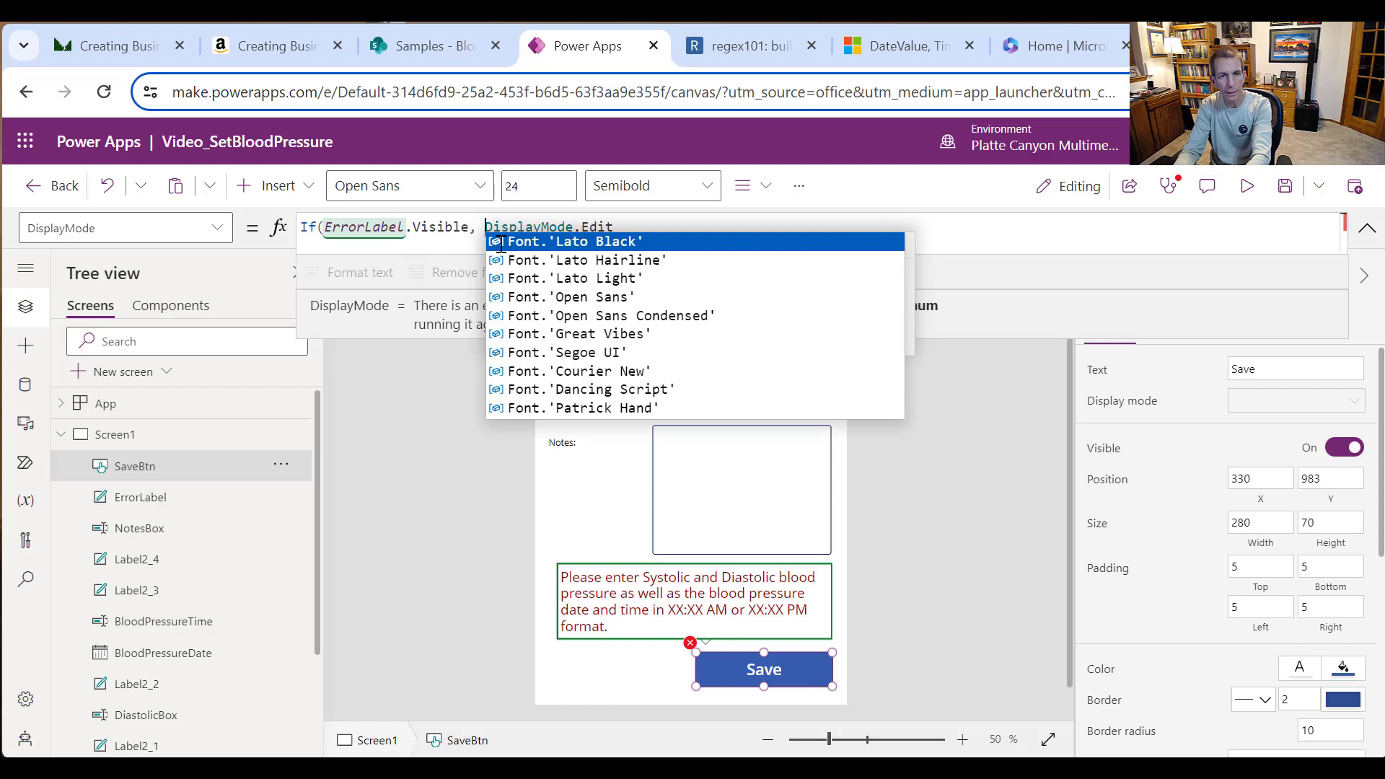
{"action": "type", "text": "Display"}
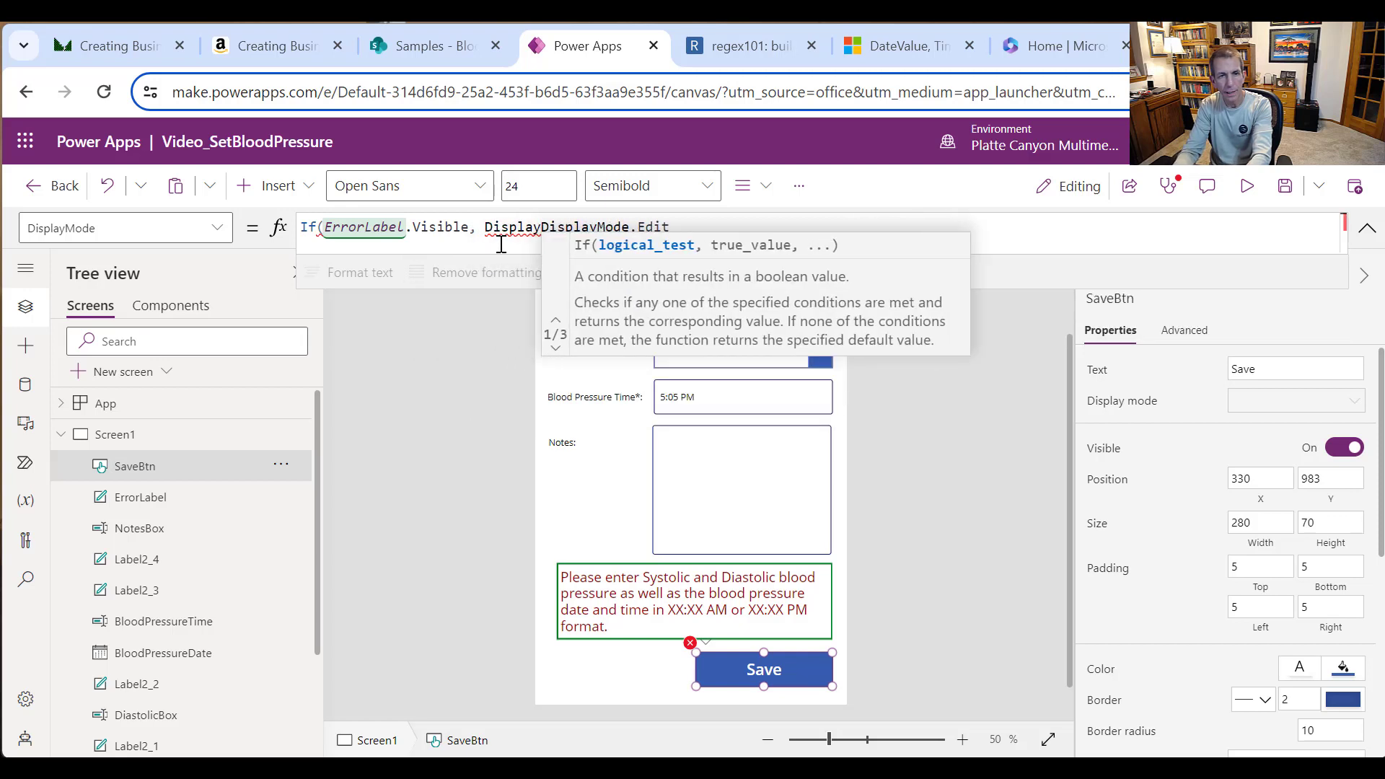
{"action": "type", "text": "Mode."}
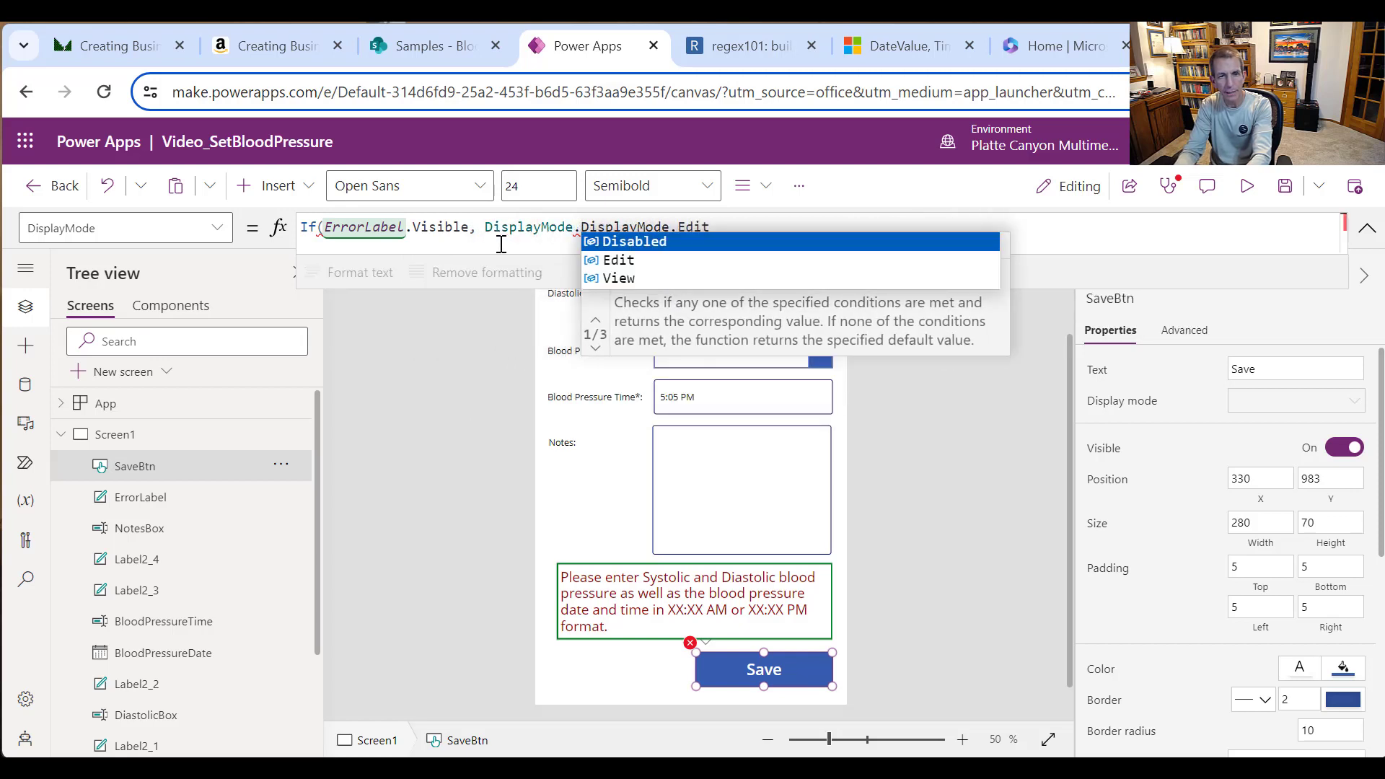
{"action": "type", "text": "Disabled, Dis"}
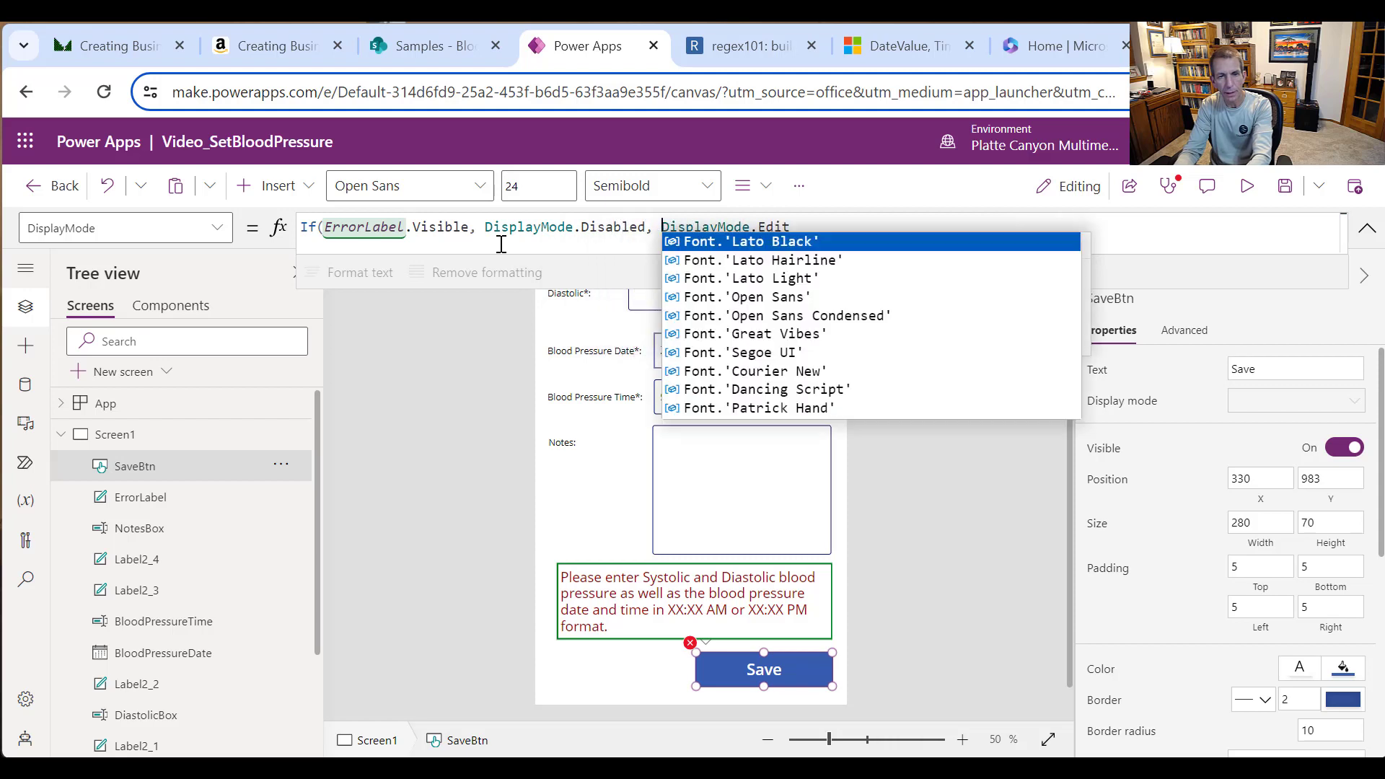
{"action": "key", "text": "End"}
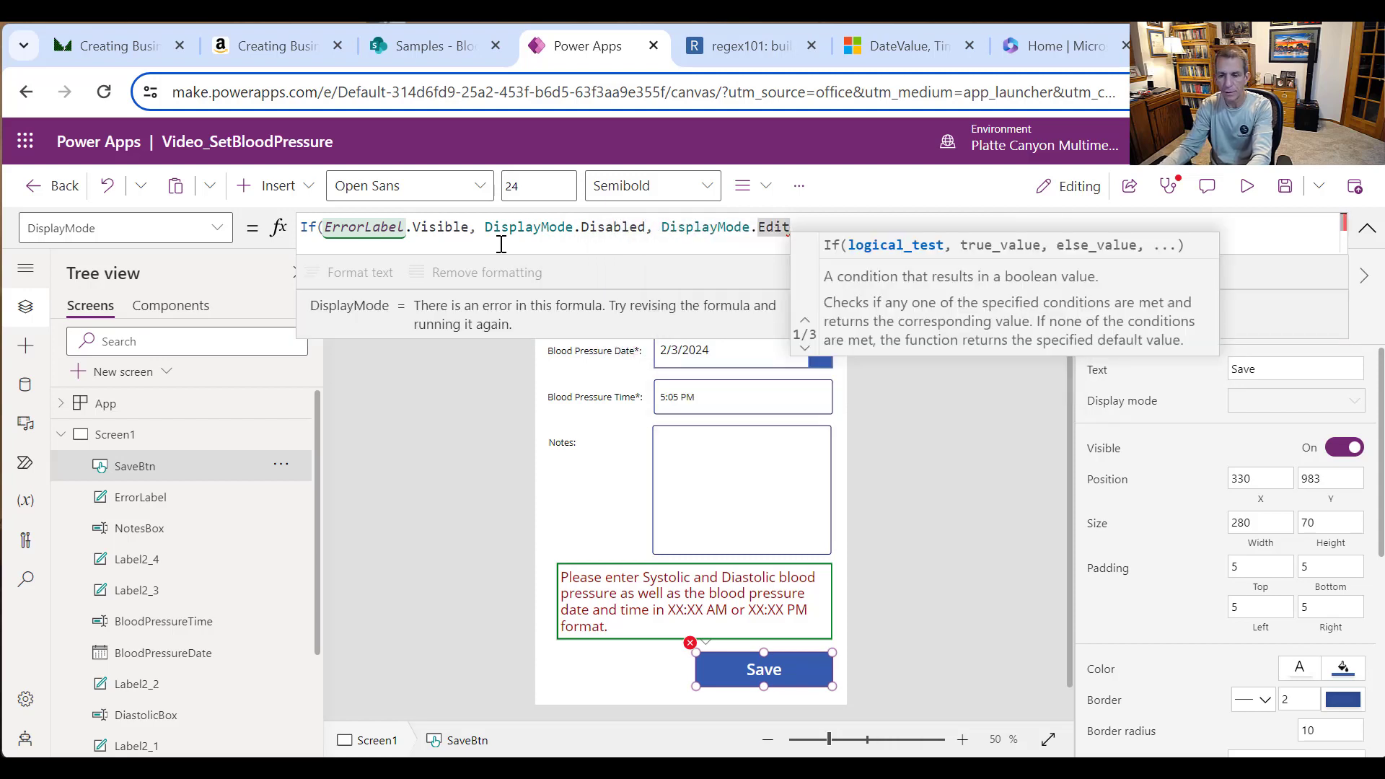
{"action": "type", "text": ")"}
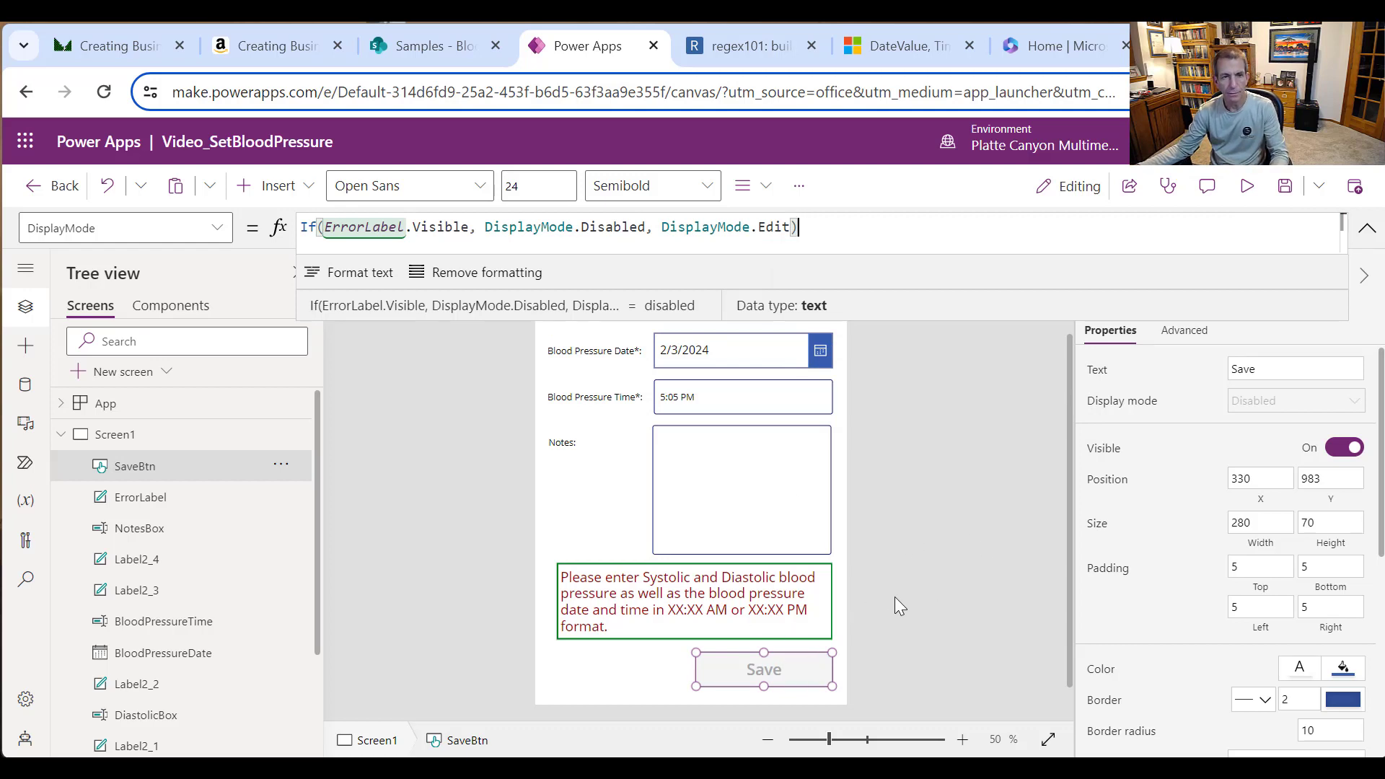
Step: Open the Save button's OnSelect formula and enlarge the formula editor
{"action": "left_click", "coordinate": [214, 228]}
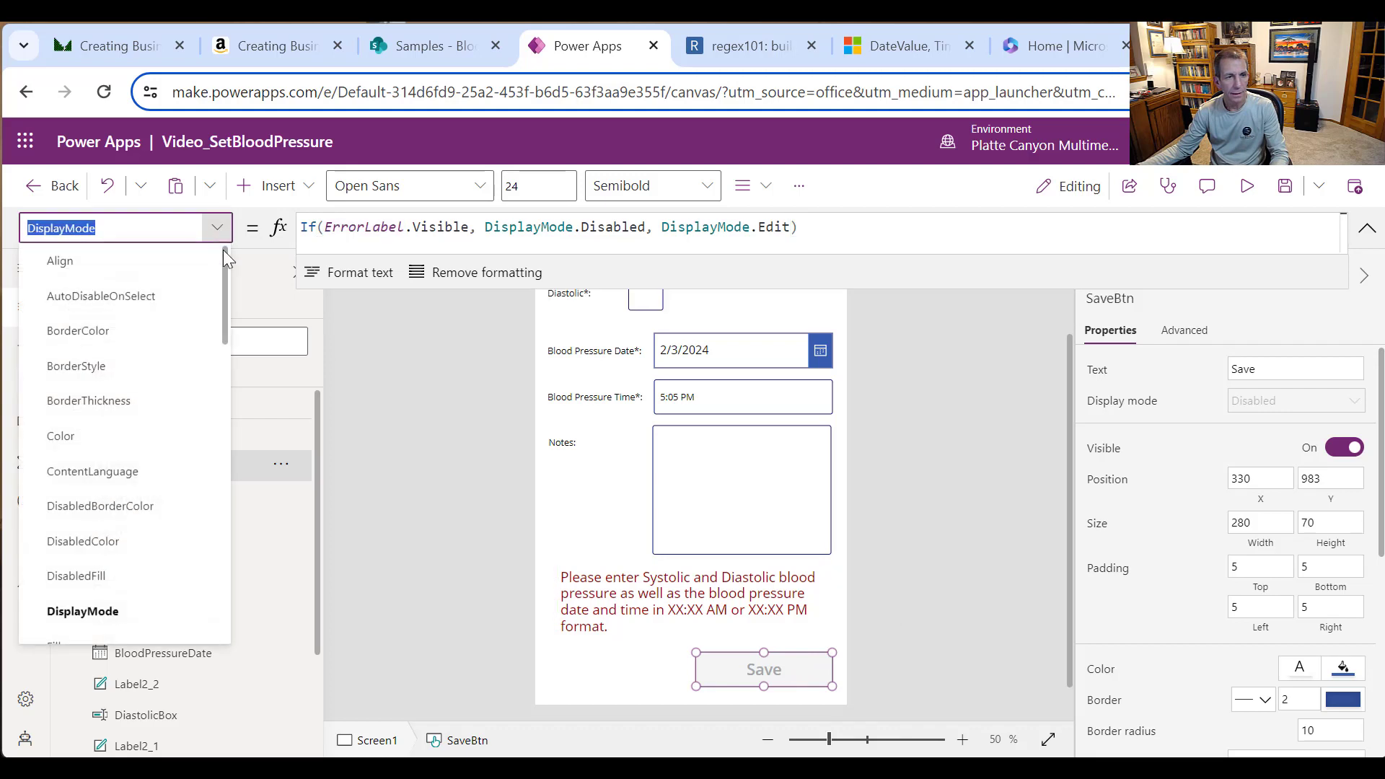
{"action": "scroll", "coordinate": [164, 471], "scroll_direction": "down", "scroll_amount": 5}
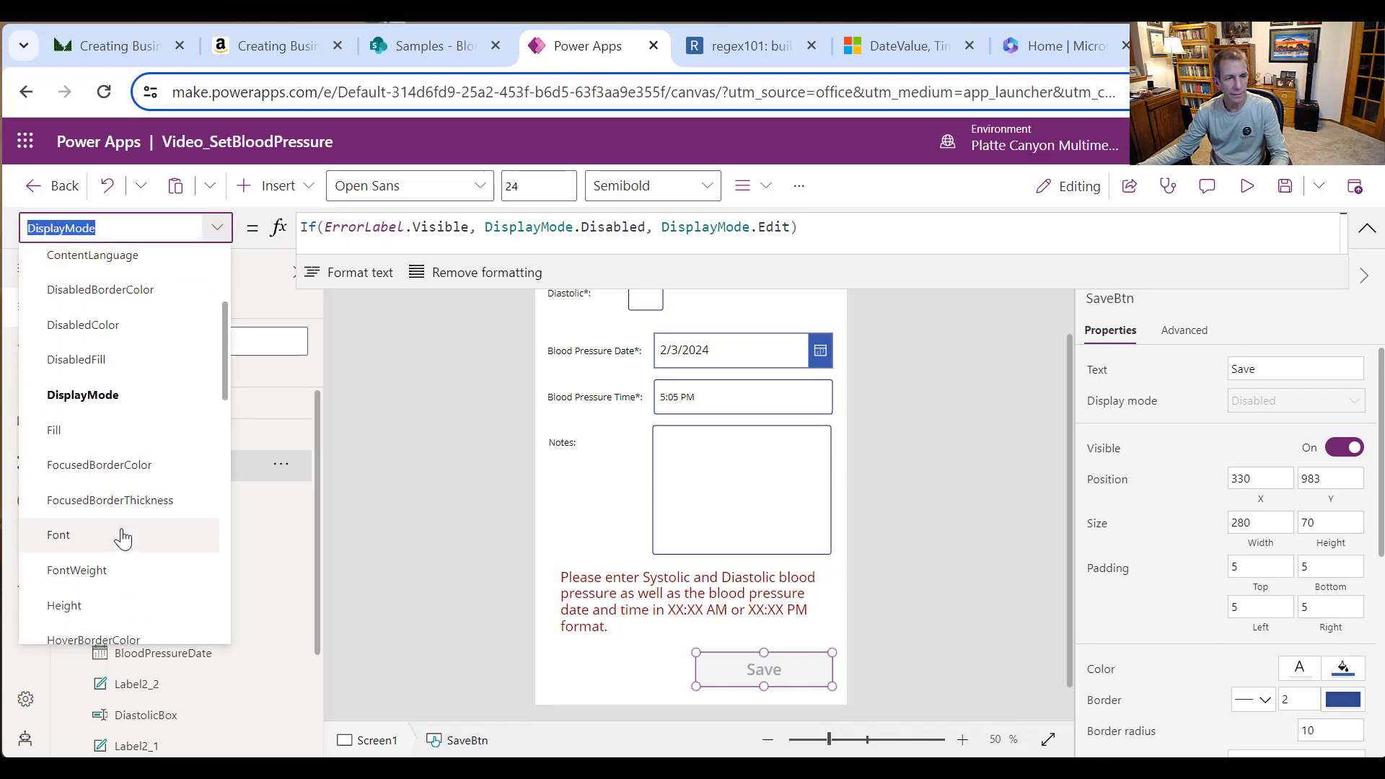
{"action": "scroll", "coordinate": [126, 566], "scroll_direction": "down", "scroll_amount": 6}
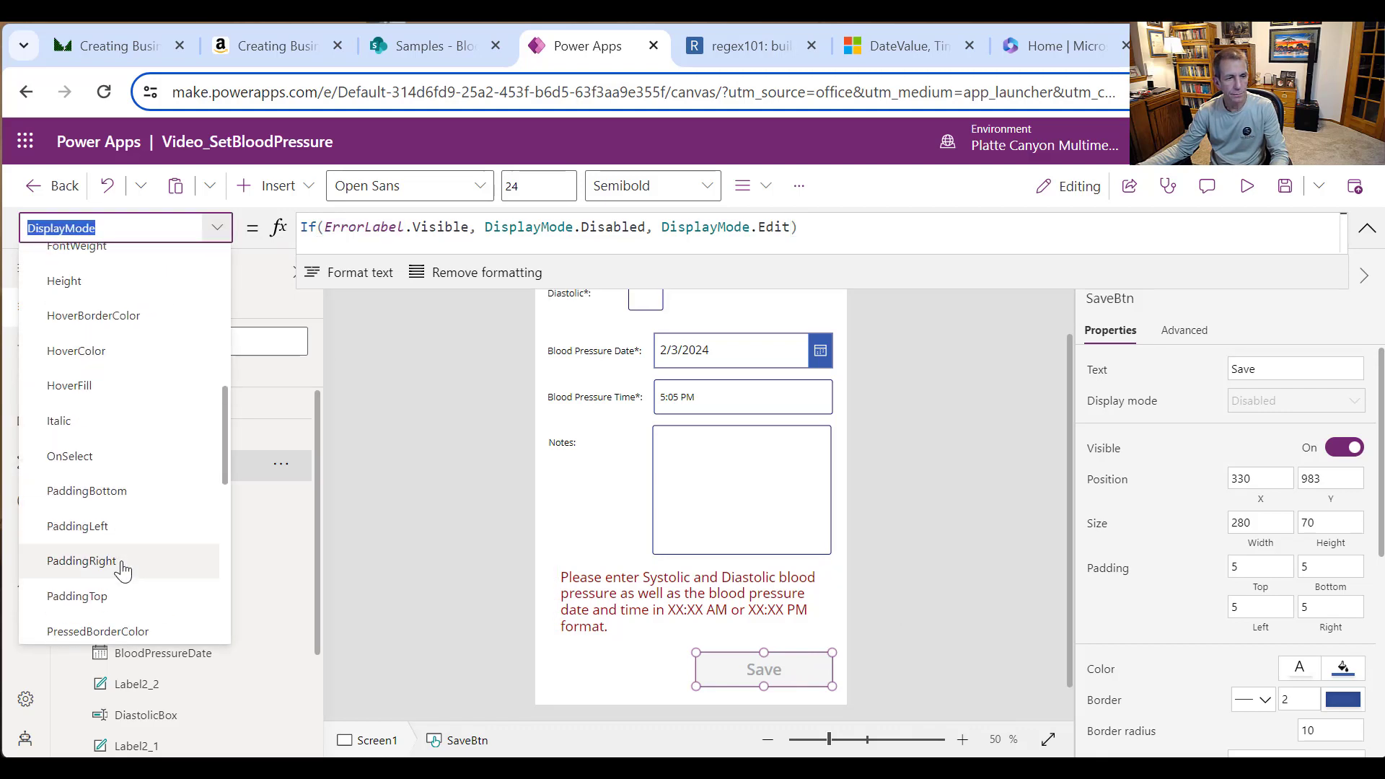
{"action": "scroll", "coordinate": [137, 566], "scroll_direction": "down", "scroll_amount": 2}
{"action": "scroll", "coordinate": [133, 548], "scroll_direction": "up", "scroll_amount": 5}
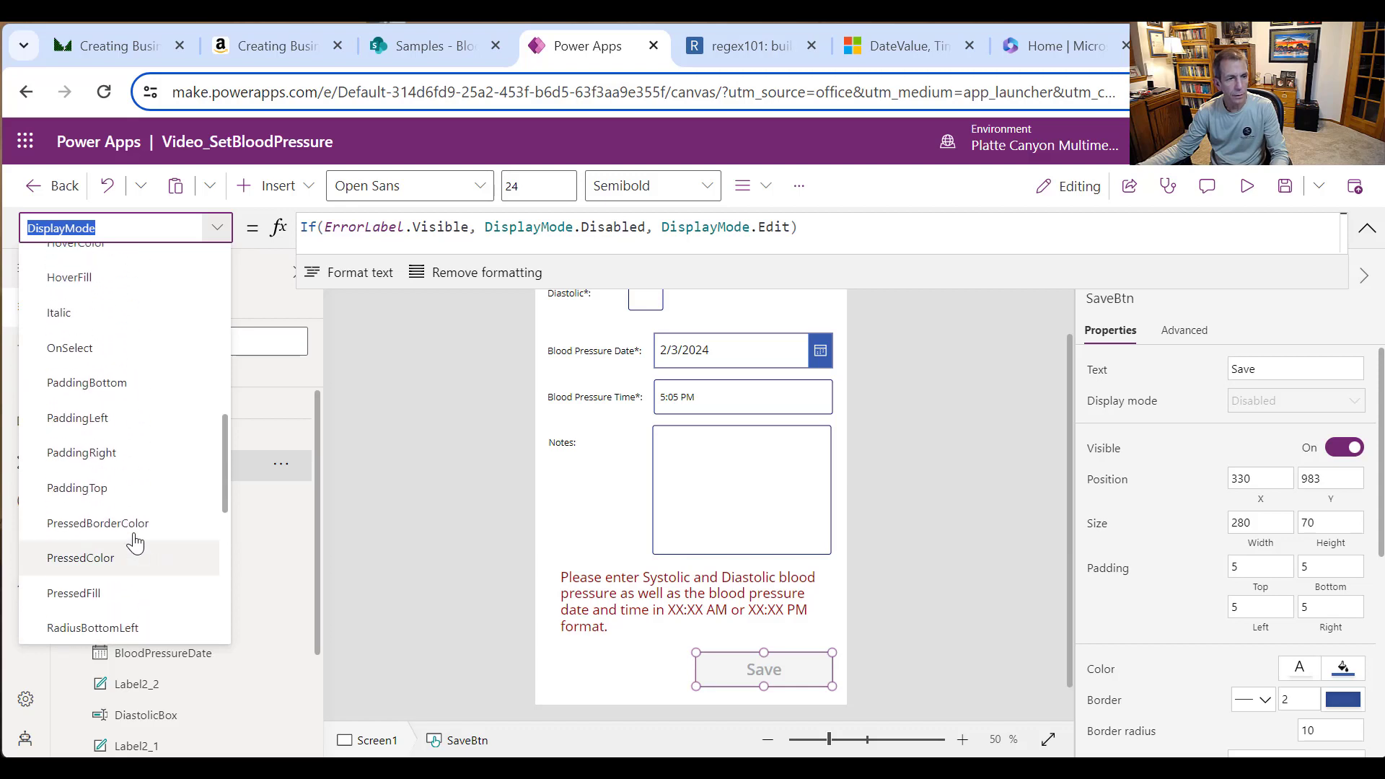
{"action": "left_click", "coordinate": [79, 352]}
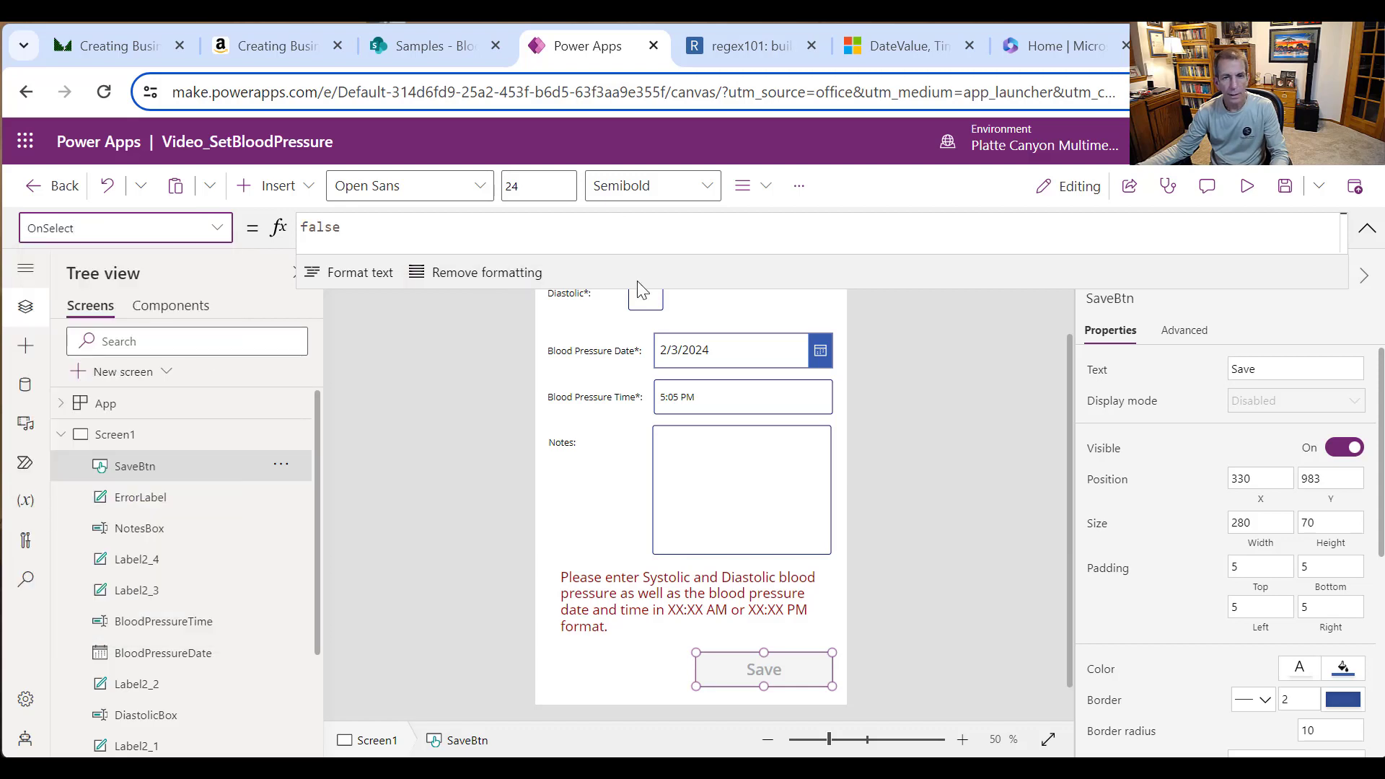
{"action": "left_click_drag", "start_coordinate": [636, 289], "coordinate": [675, 560]}
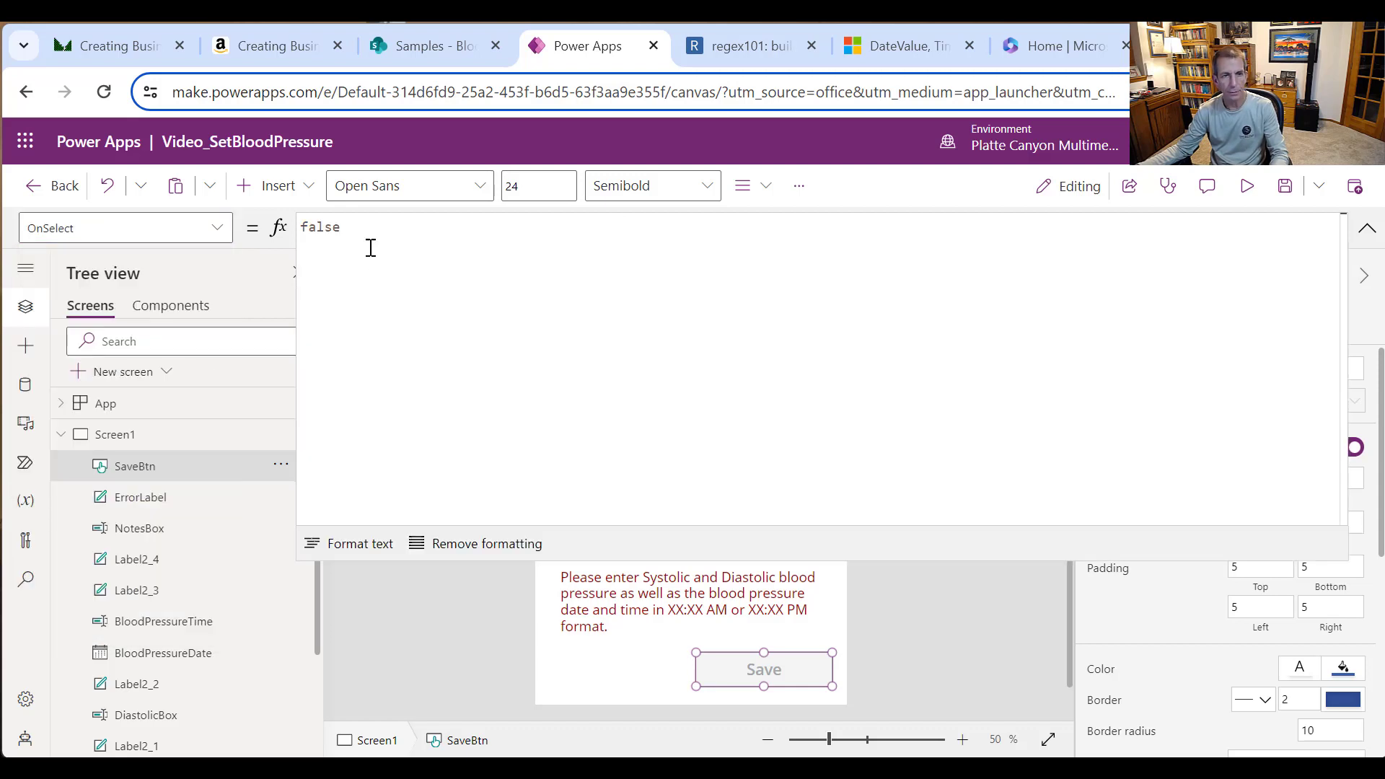
Step: Replace the OnSelect formula with the start of a Patch call on BloodPressure, using Defaults(BloodPressure) as the base record
{"action": "left_click_drag", "start_coordinate": [370, 245], "coordinate": [282, 227]}
{"action": "type", "text": "Patch"}
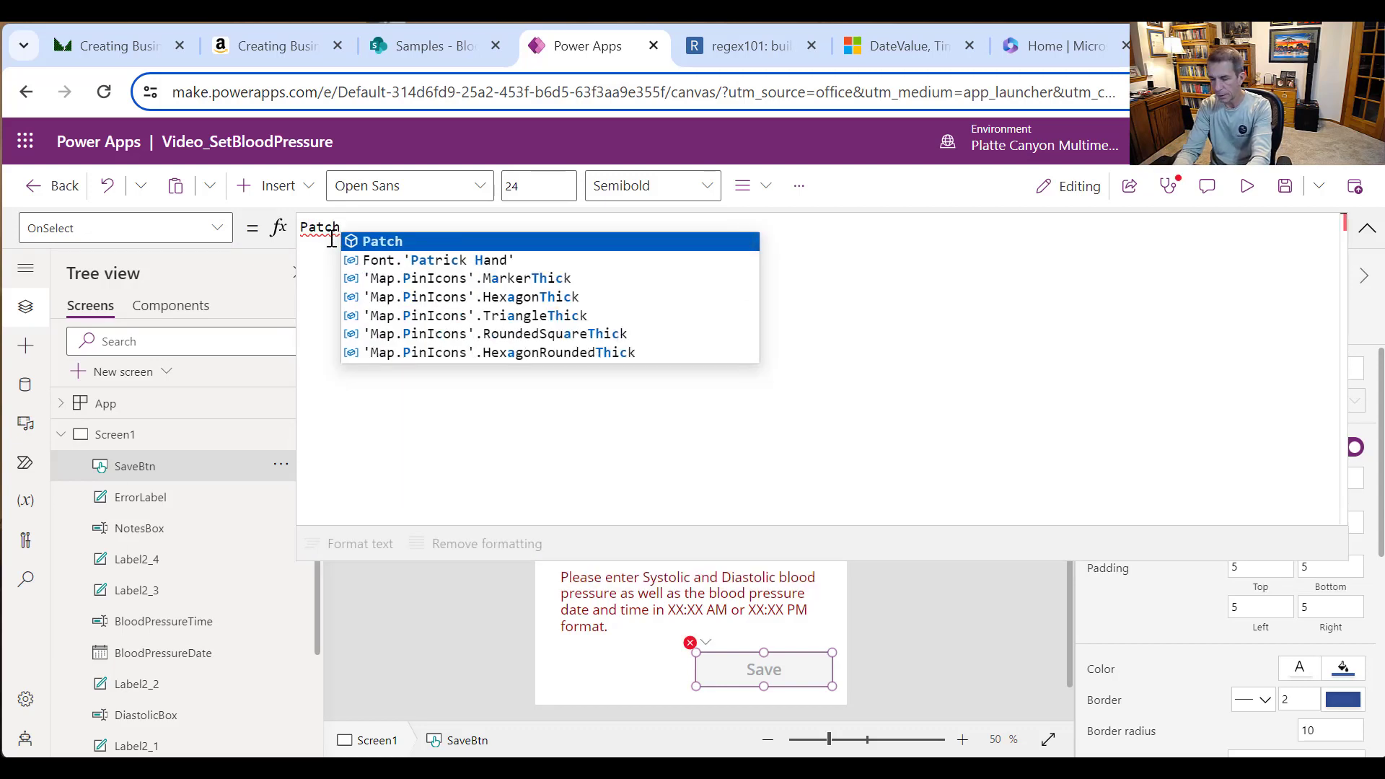
{"action": "type", "text": "("}
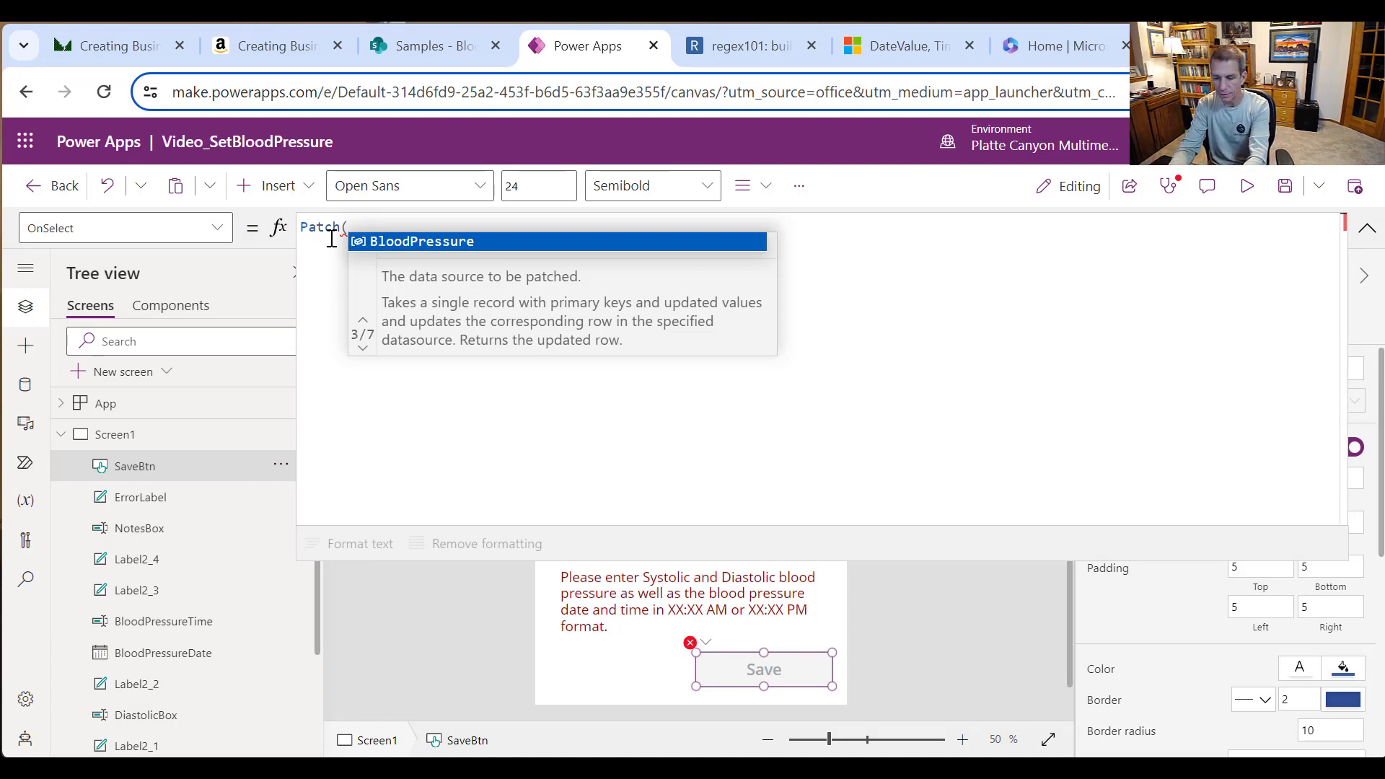
{"action": "left_click", "coordinate": [435, 241]}
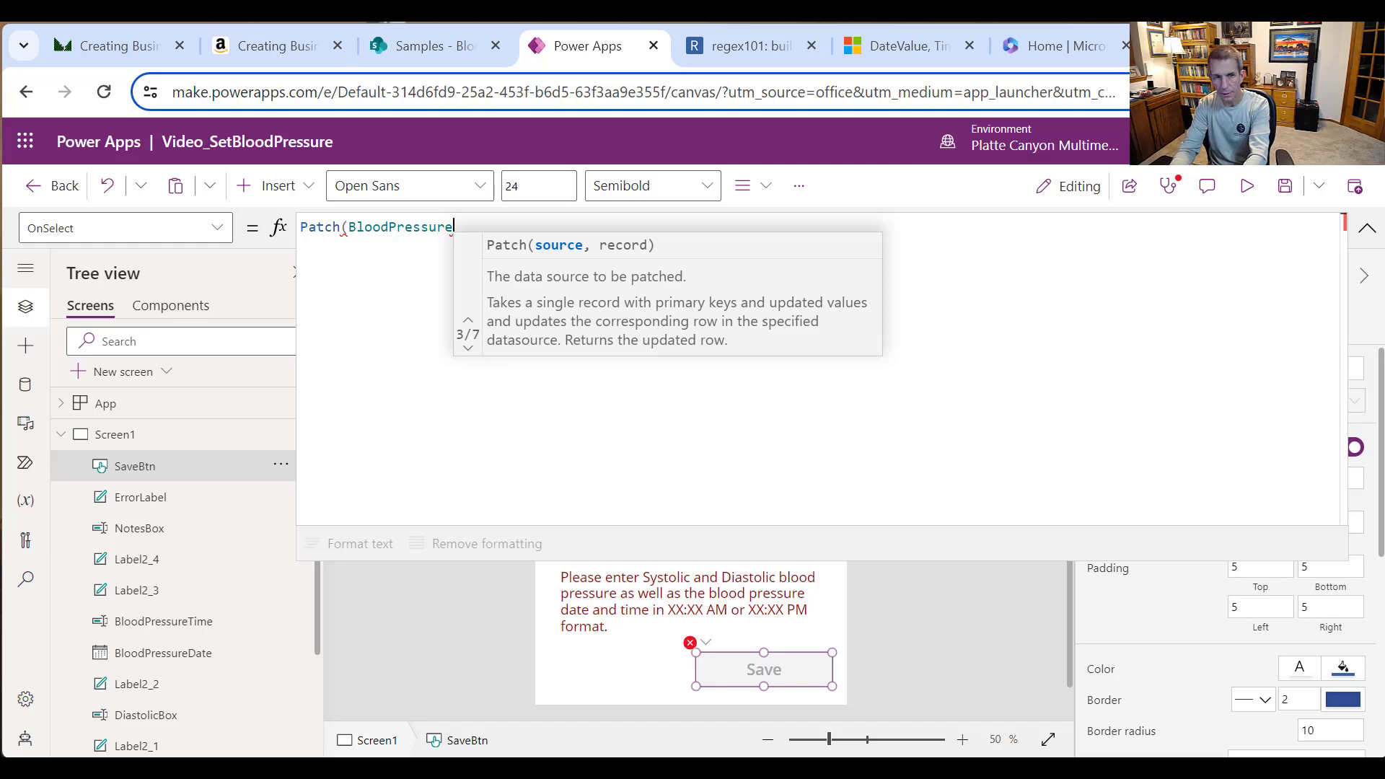
{"action": "type", "text": ", "}
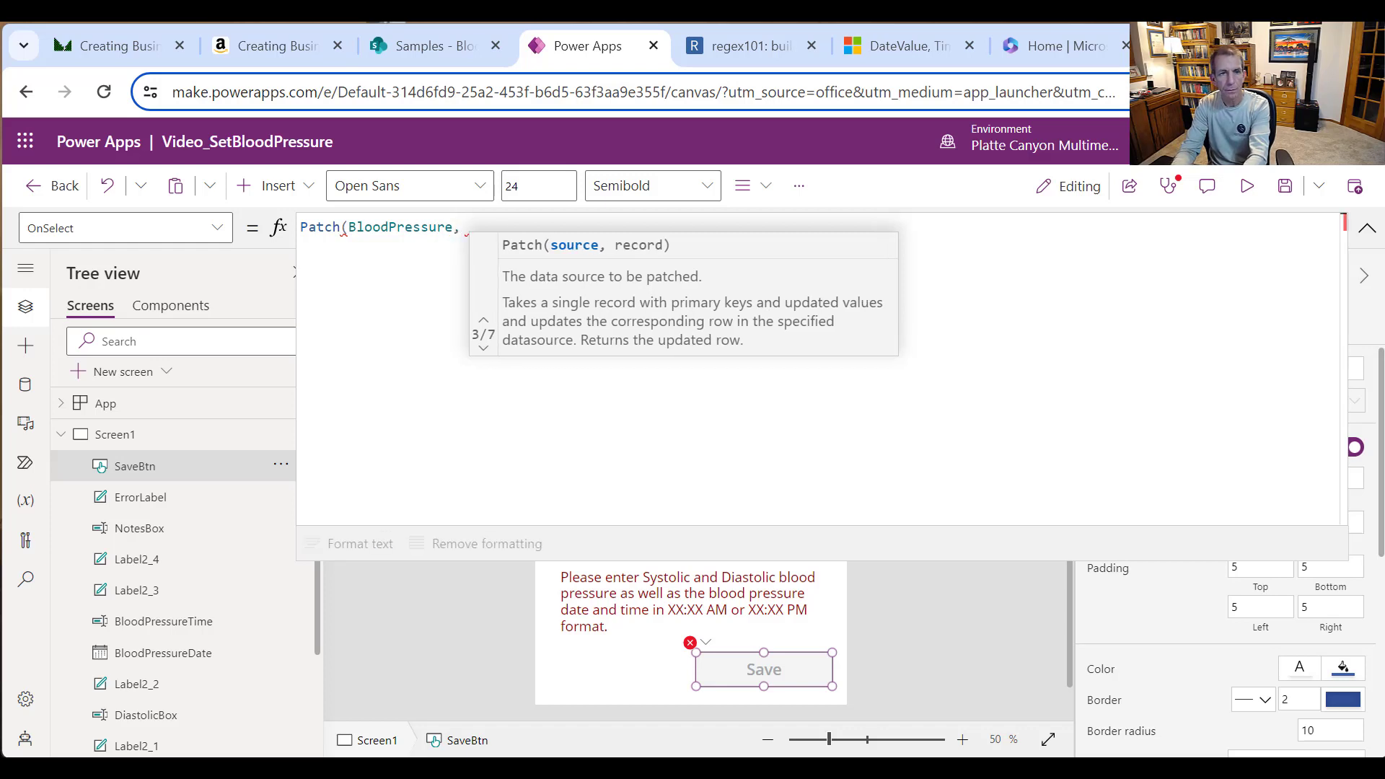
{"action": "type", "text": "Def"}
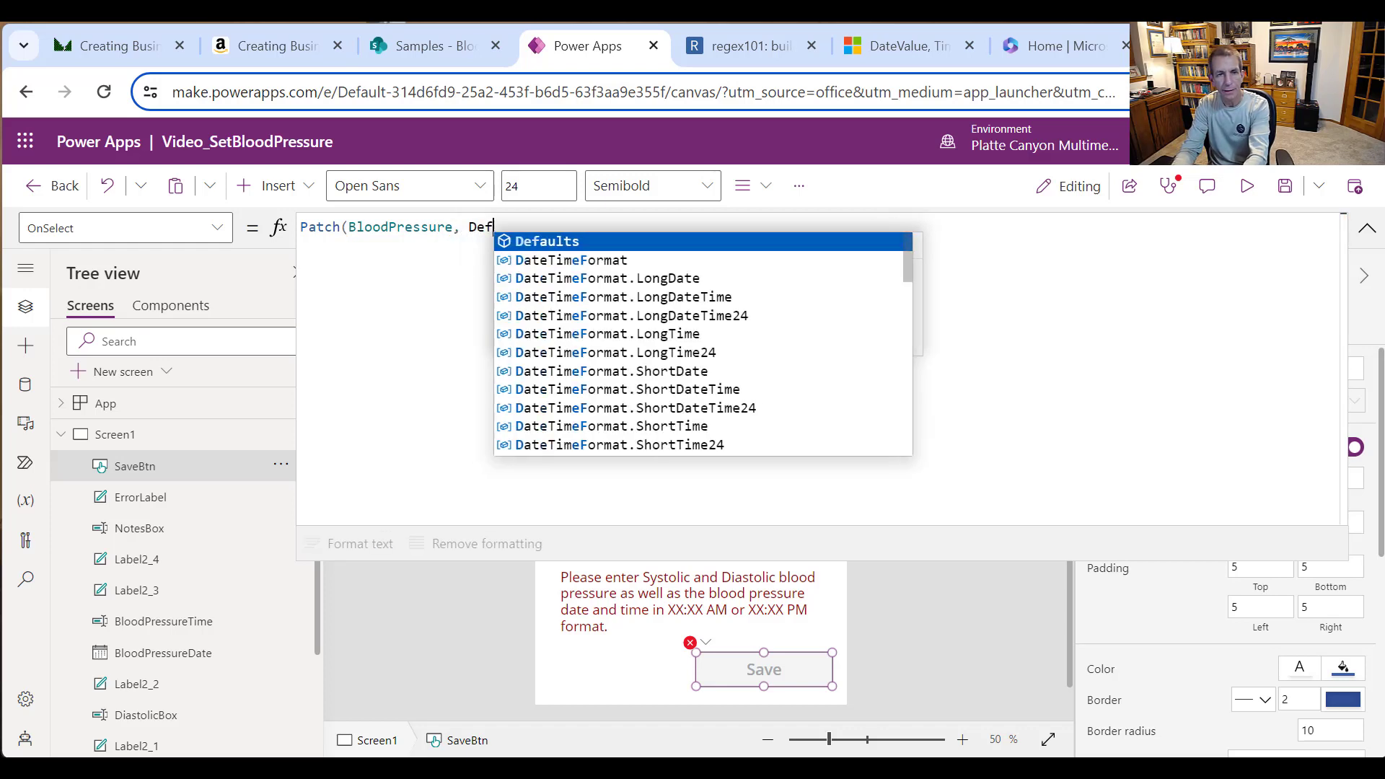
{"action": "type", "text": "aults("}
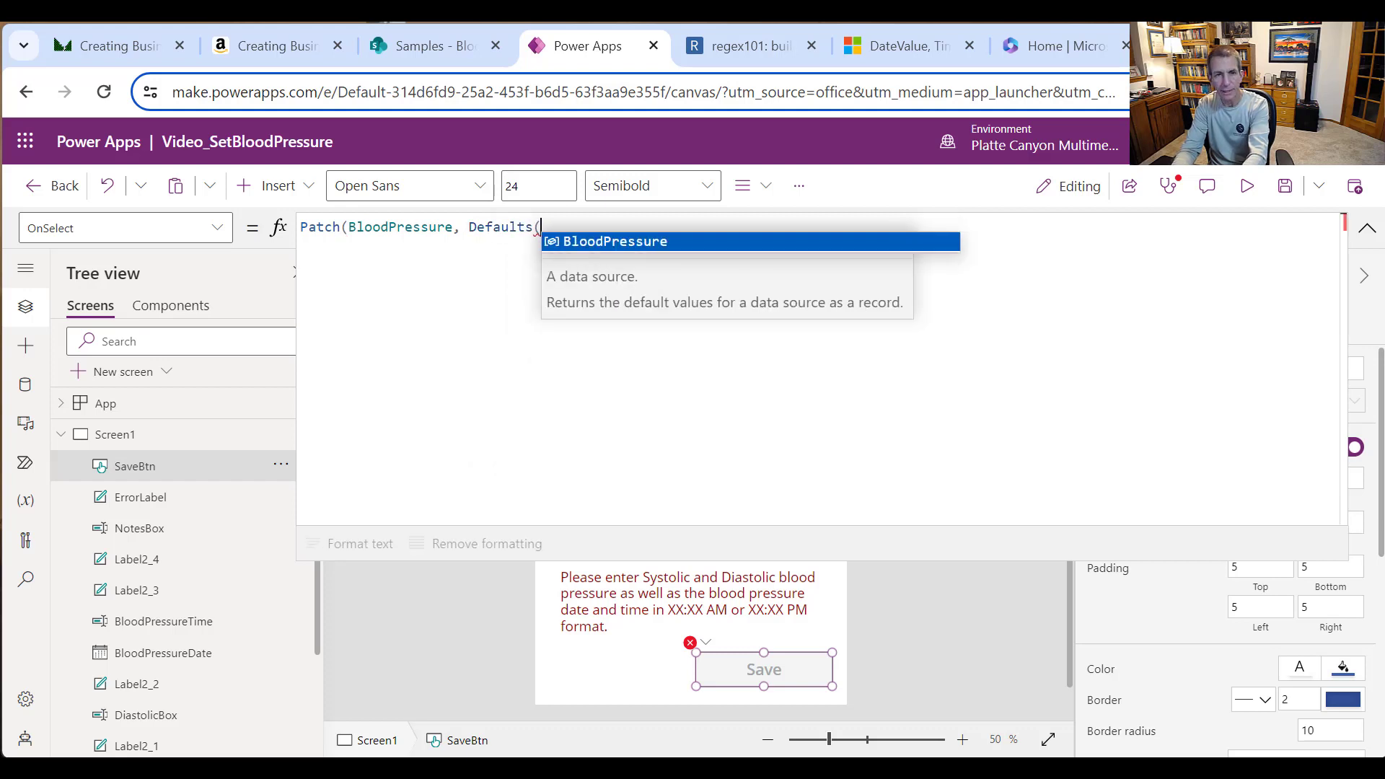
{"action": "left_click", "coordinate": [654, 245]}
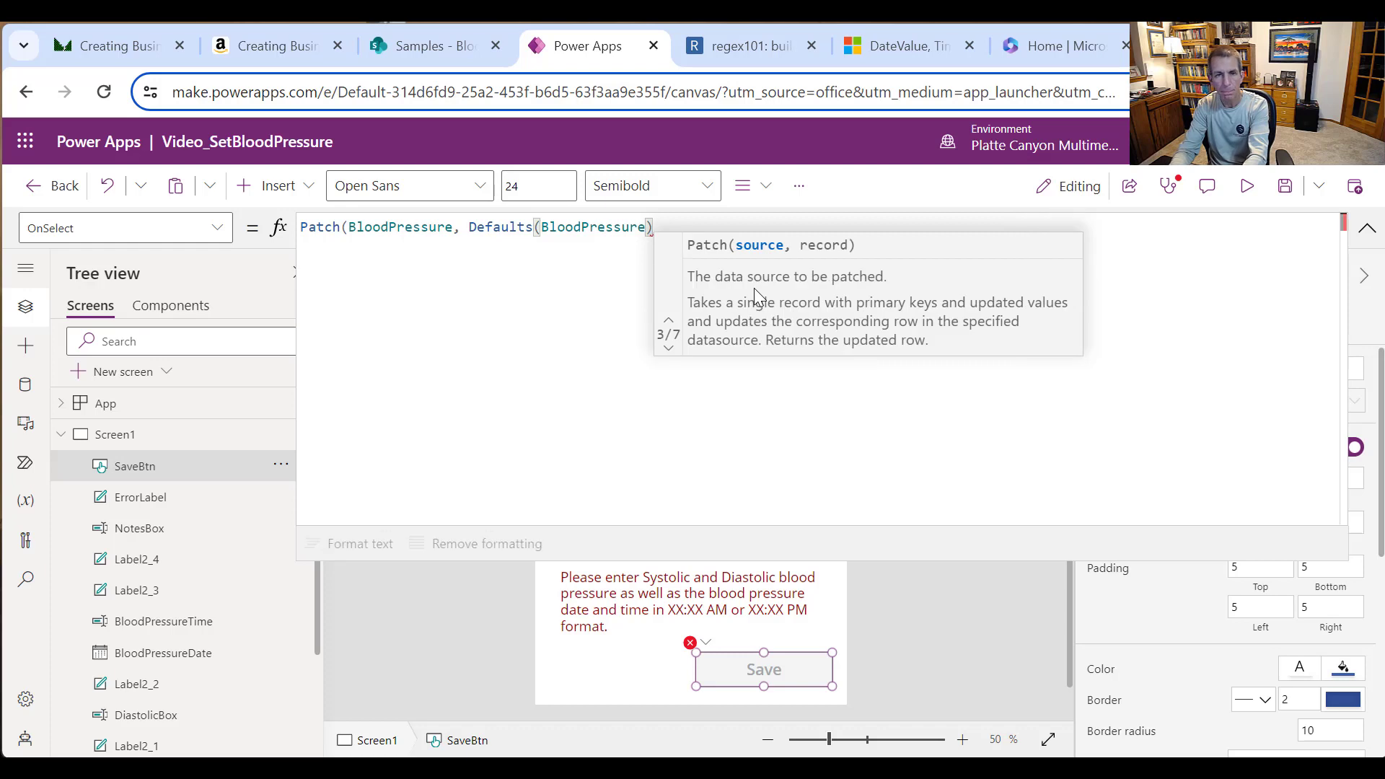
Step: Start the Patch call's update record with the Systolic field set to Value(SystolicBox.Text)
{"action": "type", "text": ", {"}
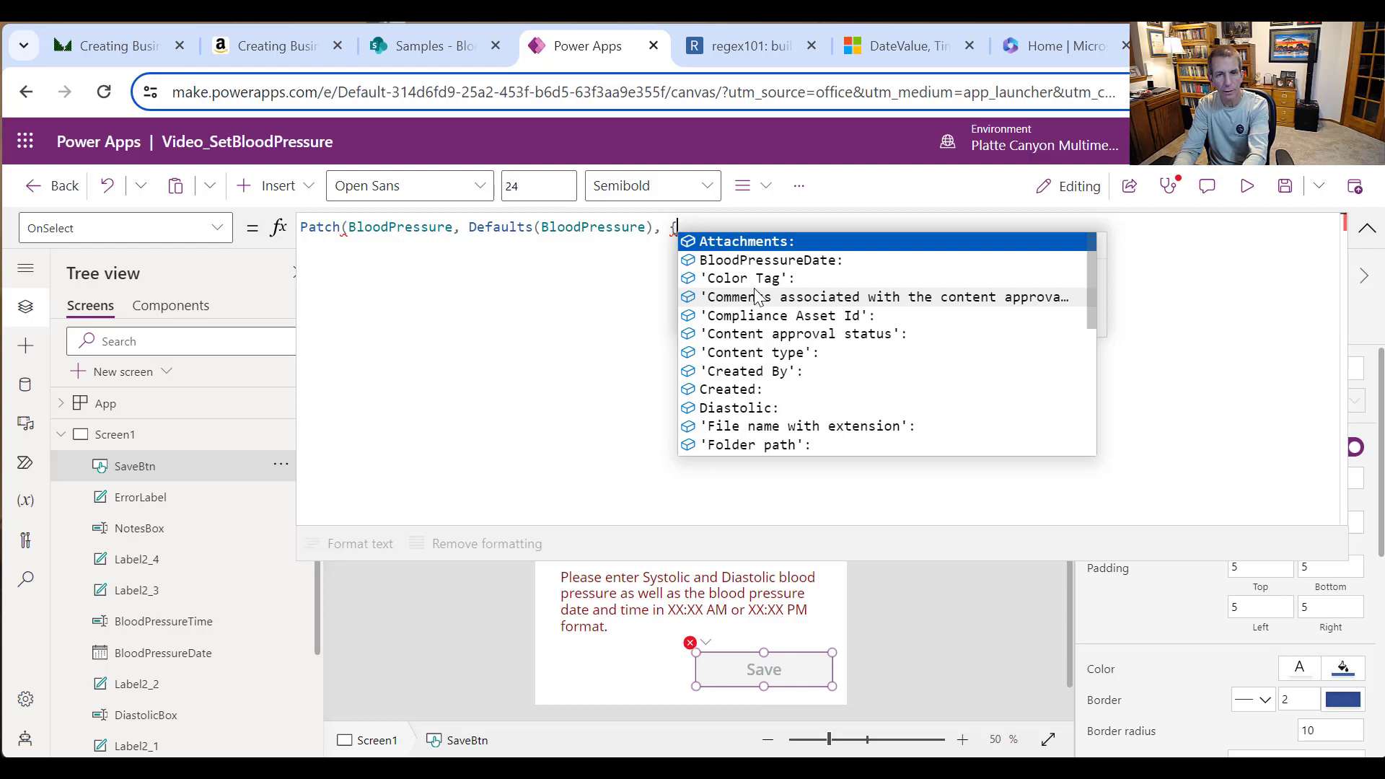
{"action": "type", "text": "Systolic:"}
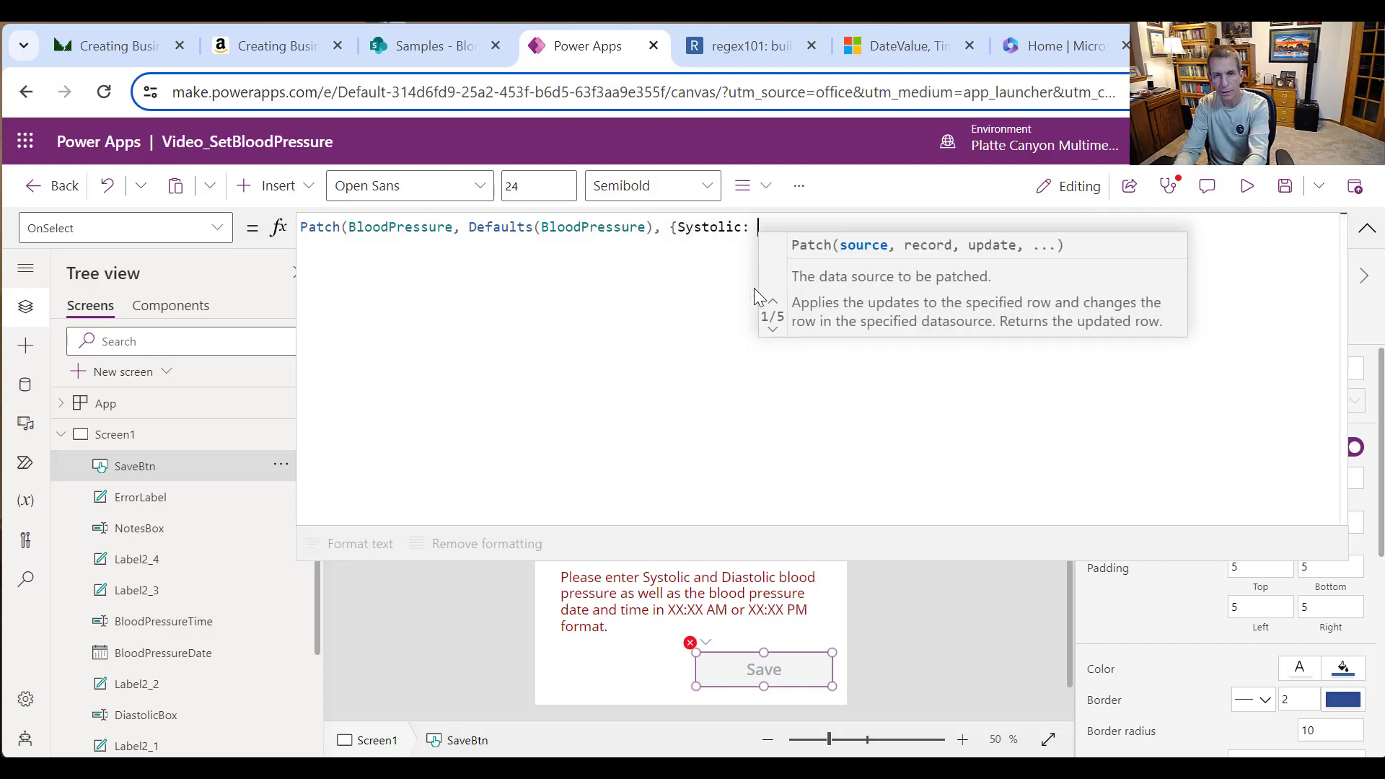
{"action": "type", "text": " Syst"}
{"action": "key", "text": "BackSpace"}
{"action": "key", "text": "BackSpace"}
{"action": "key", "text": "BackSpace"}
{"action": "key", "text": "BackSpace"}
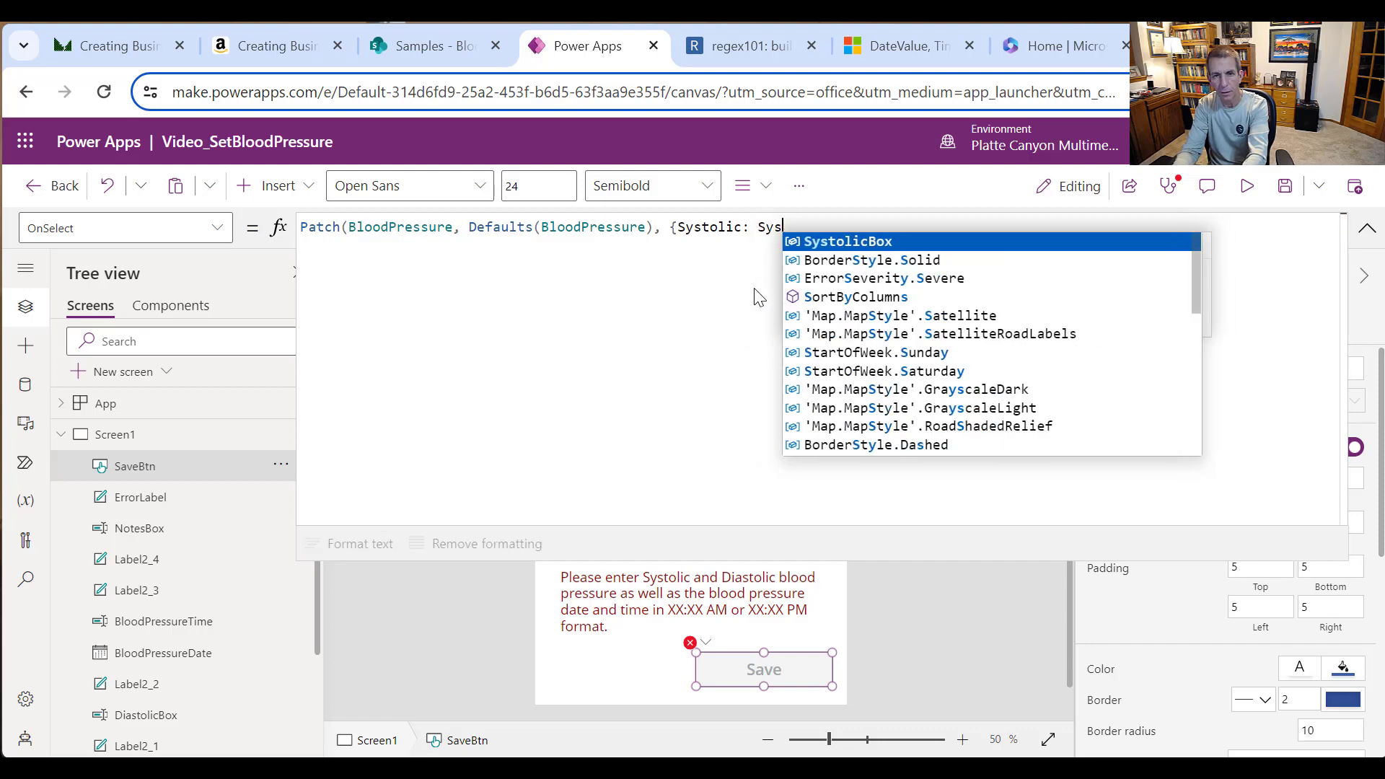
{"action": "type", "text": "Value("}
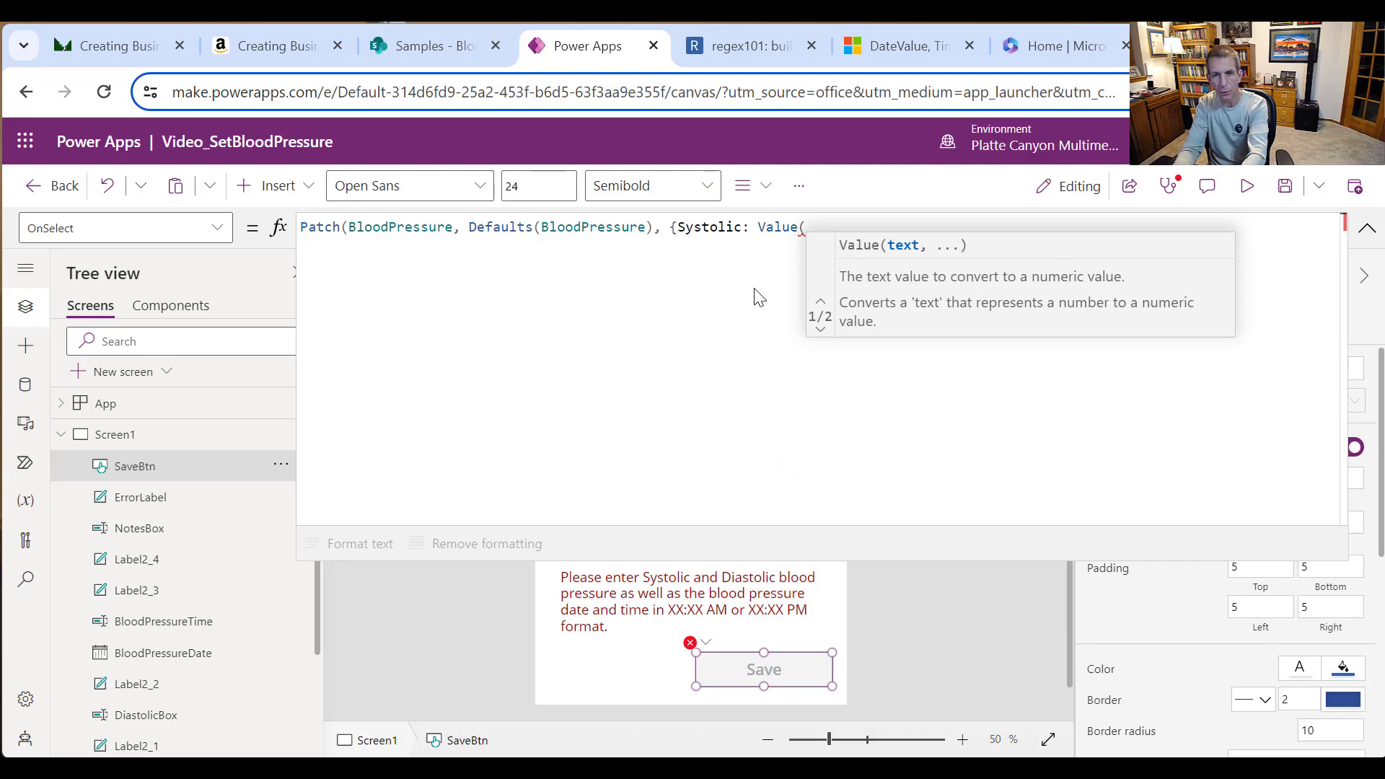
{"action": "type", "text": "Sy"}
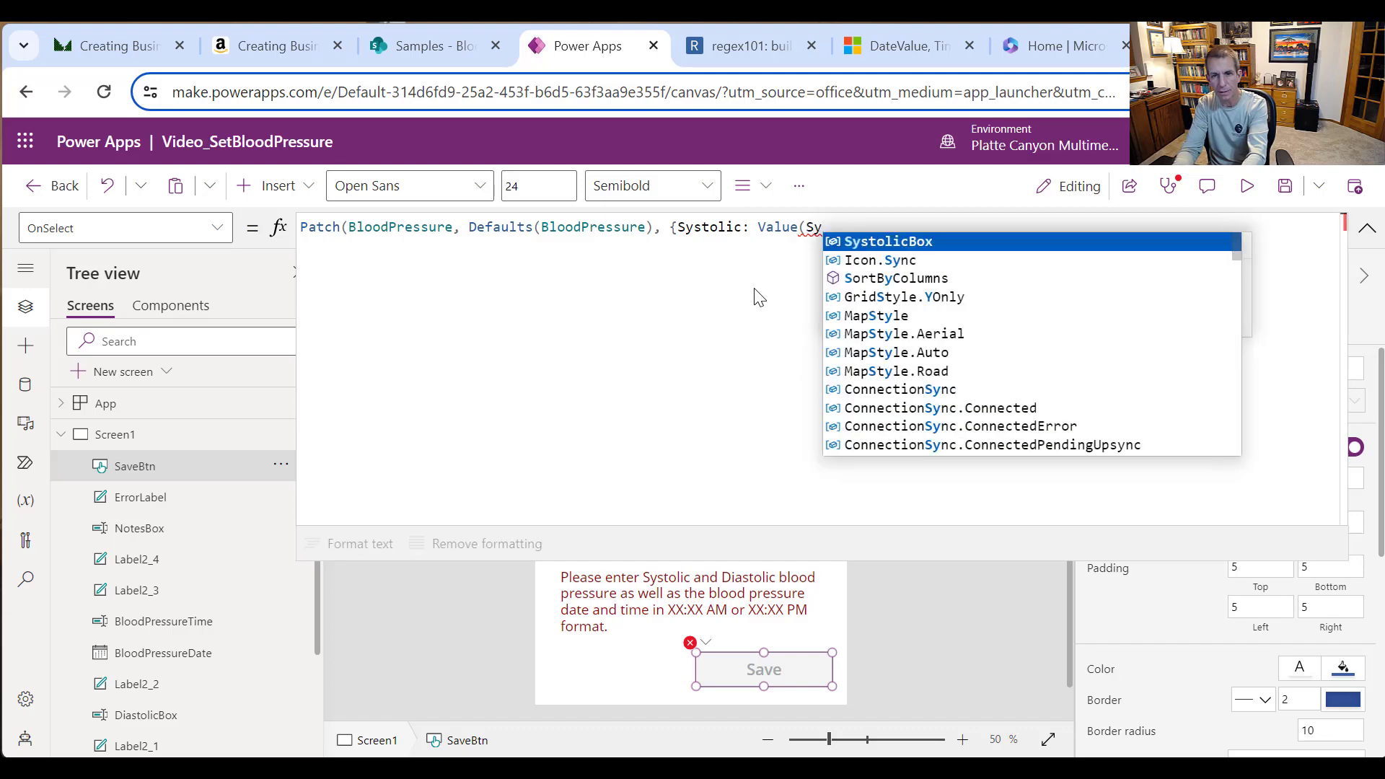
{"action": "key", "text": "Tab"}
{"action": "type", "text": ".Text"}
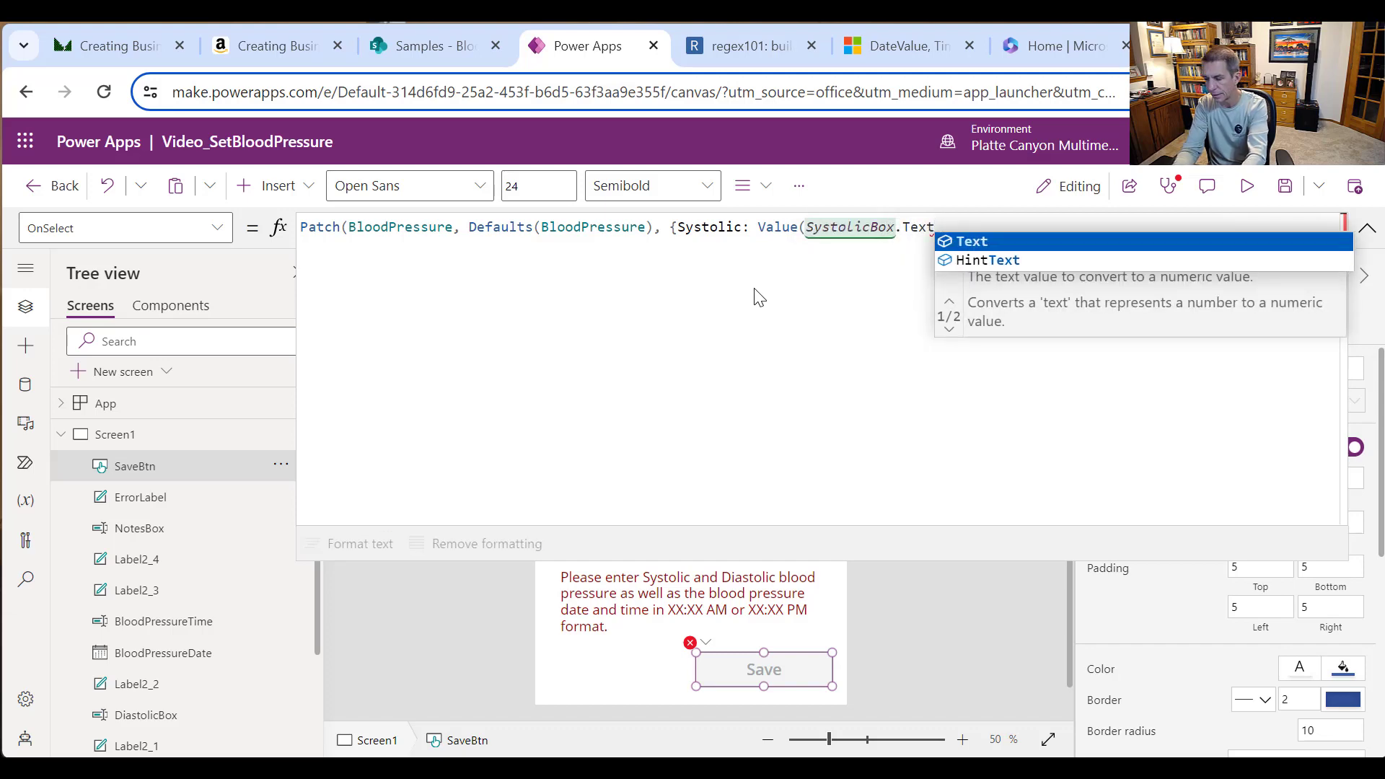
Step: Add the Diastolic field to the Patch update record with the value Value(DiastolicBox.Text)
{"action": "type", "text": "), Di"}
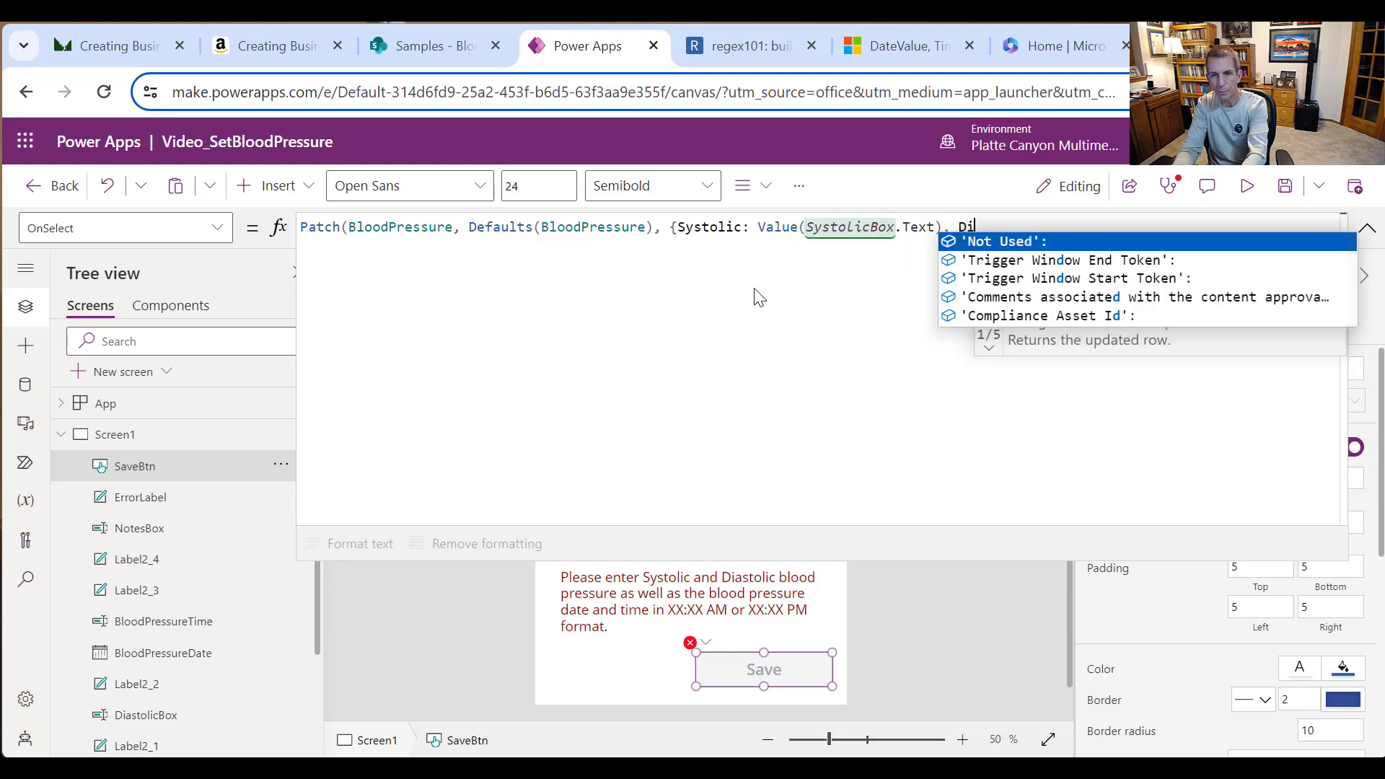
{"action": "type", "text": "a"}
{"action": "key", "text": "Tab"}
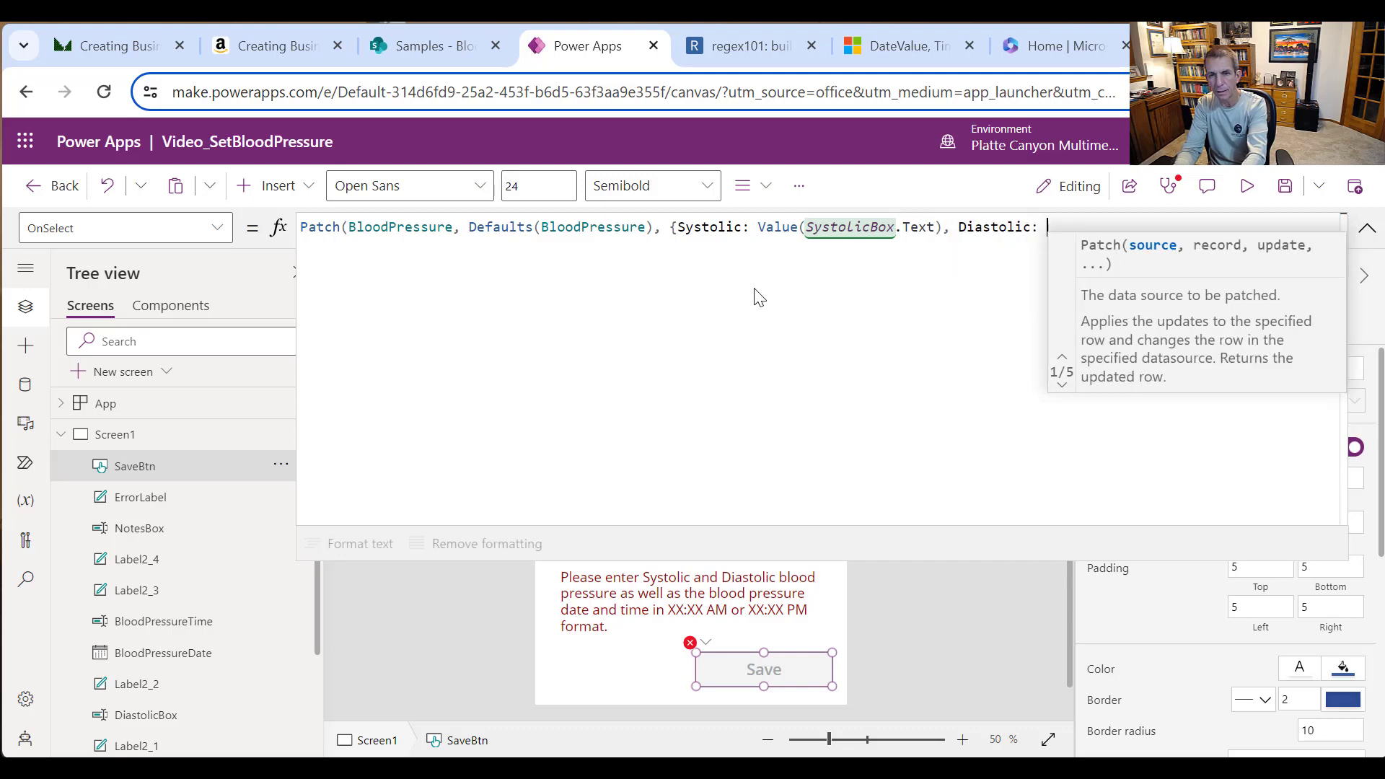
{"action": "type", "text": "Value("}
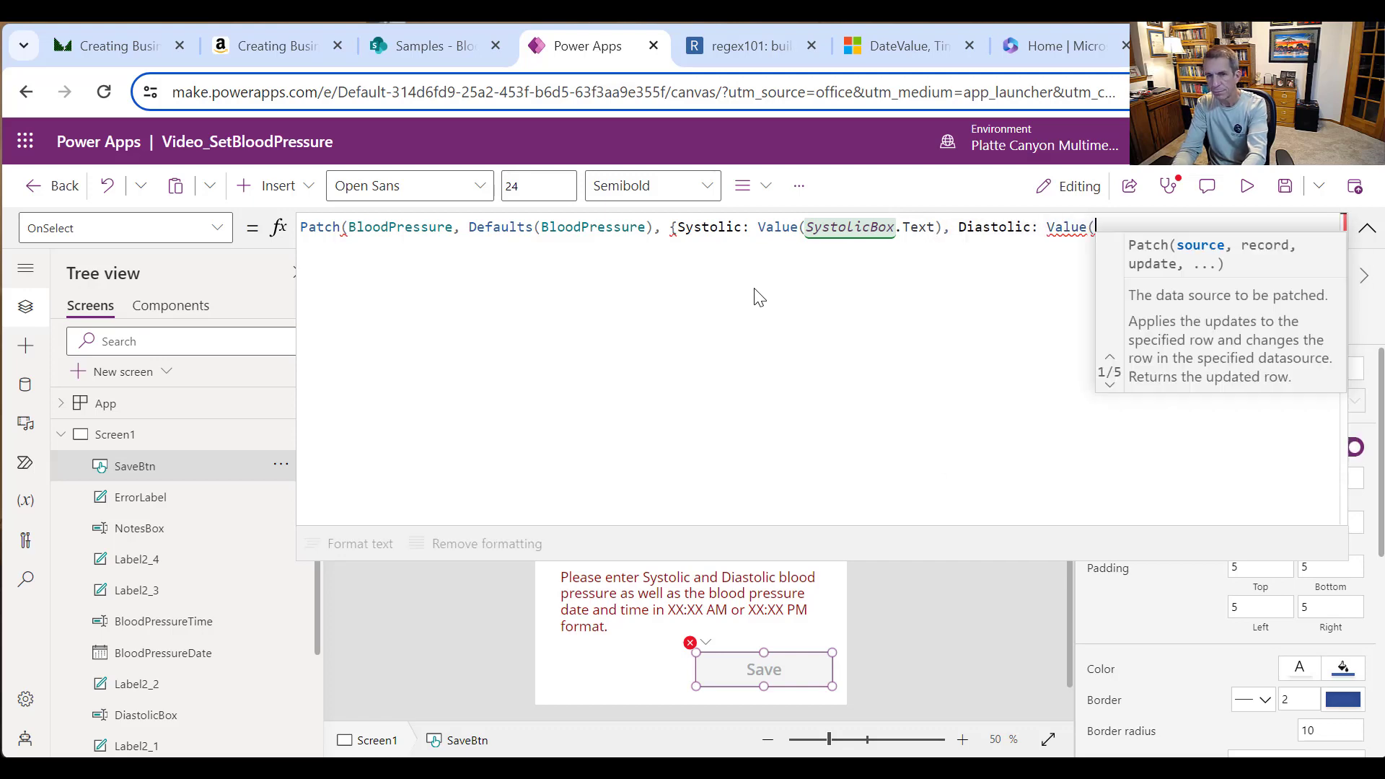
{"action": "type", "text": "Dia"}
{"action": "key", "text": "Tab"}
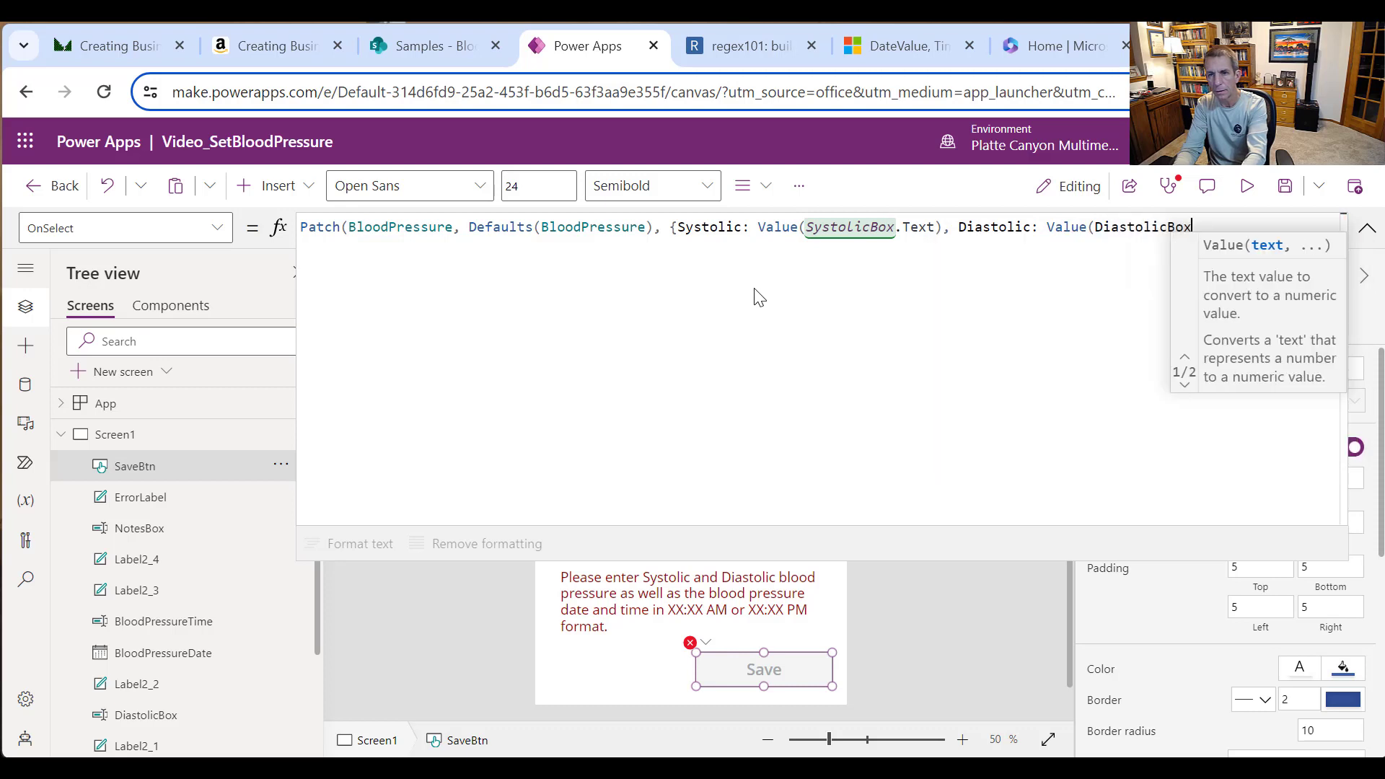
{"action": "type", "text": ".Txt"}
{"action": "key", "text": "BackSpace"}
{"action": "key", "text": "BackSpace"}
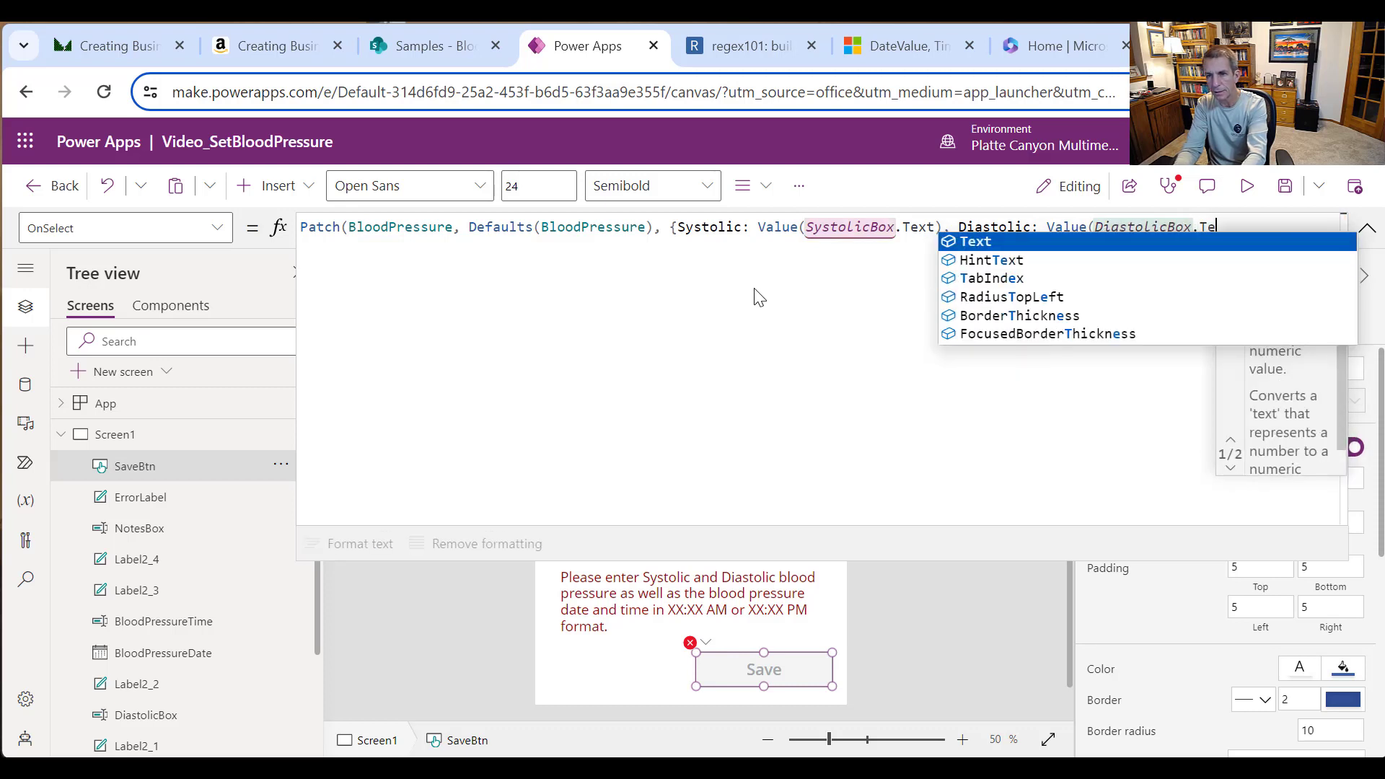
{"action": "type", "text": "ext)"}
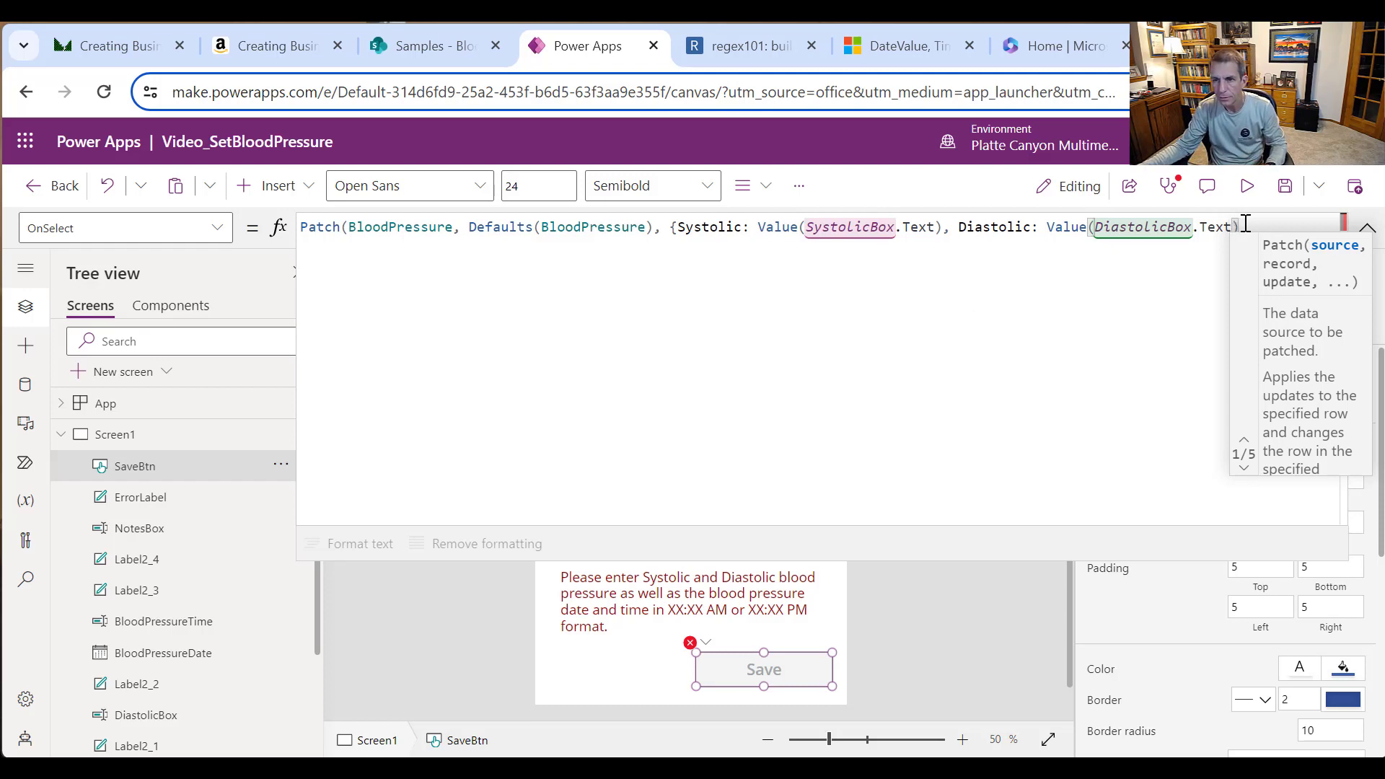
Step: Replace the whole OnSelect formula with the start of a Set call for the variable varBloodPressureDateTime
{"action": "left_click_drag", "start_coordinate": [747, 260], "coordinate": [270, 223]}
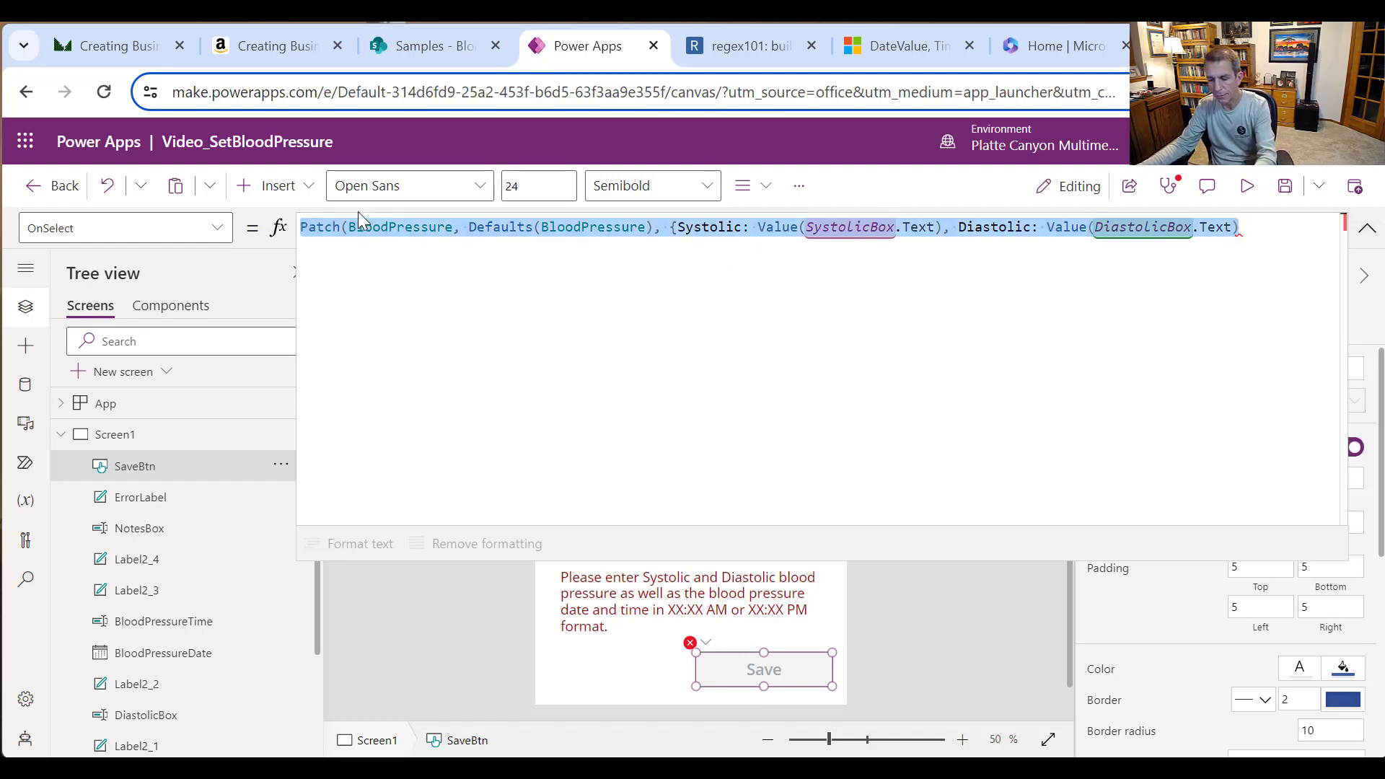
{"action": "key", "text": "Delete"}
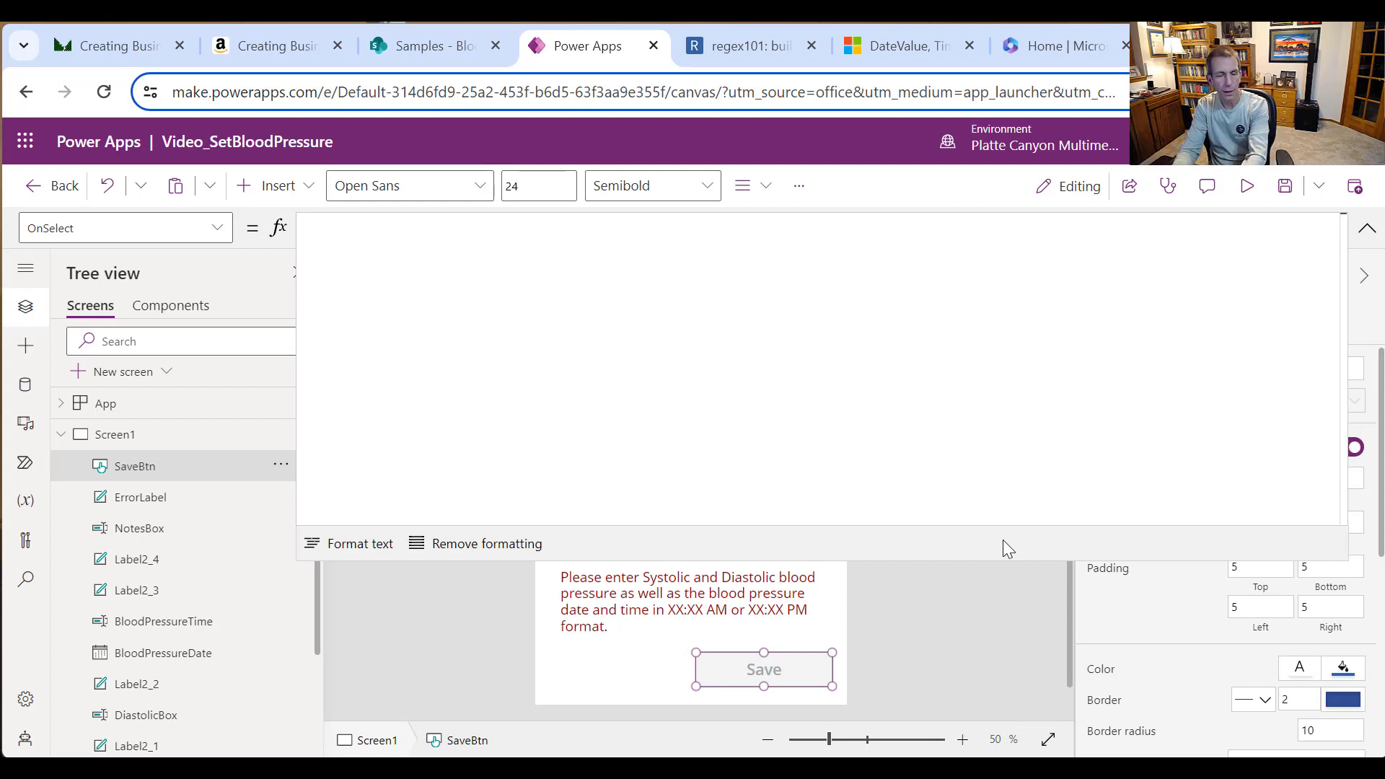
{"action": "type", "text": "Se"}
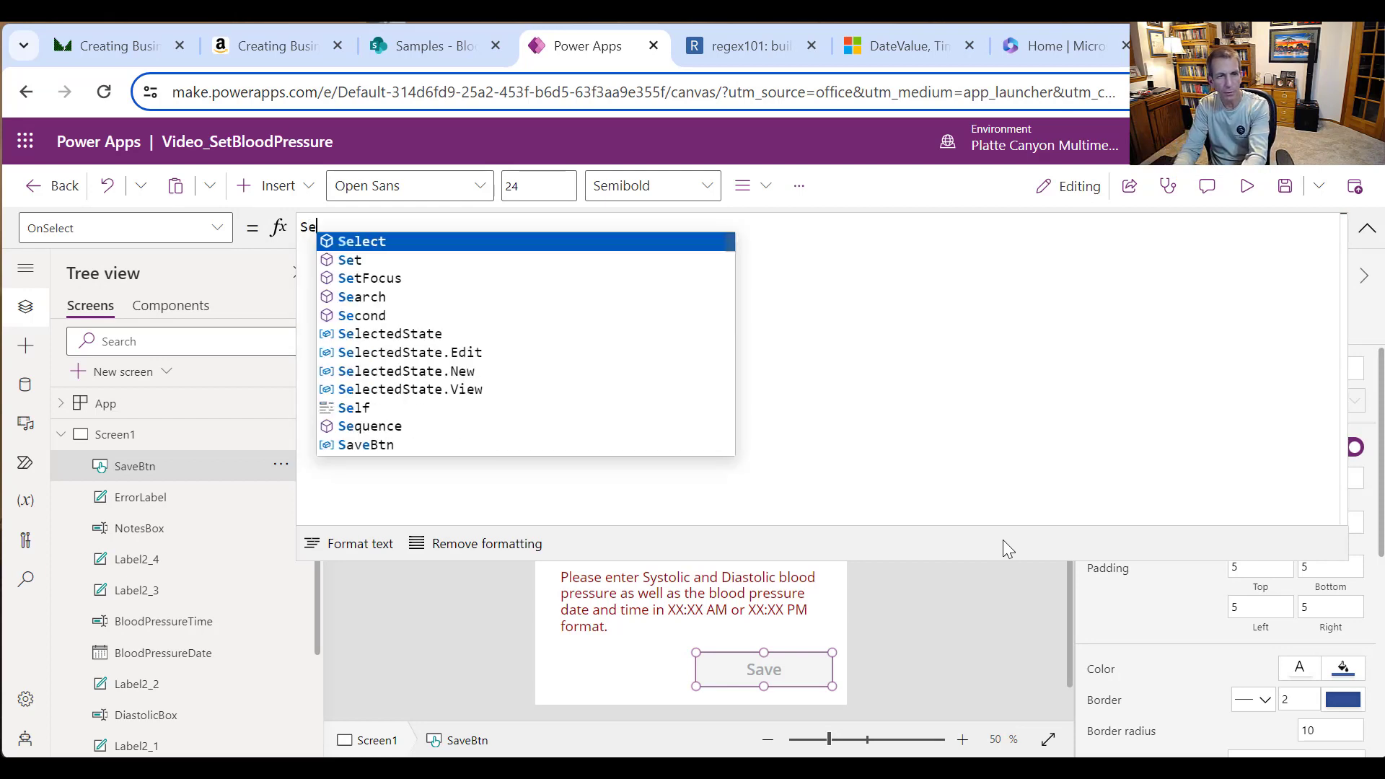
{"action": "type", "text": "t("}
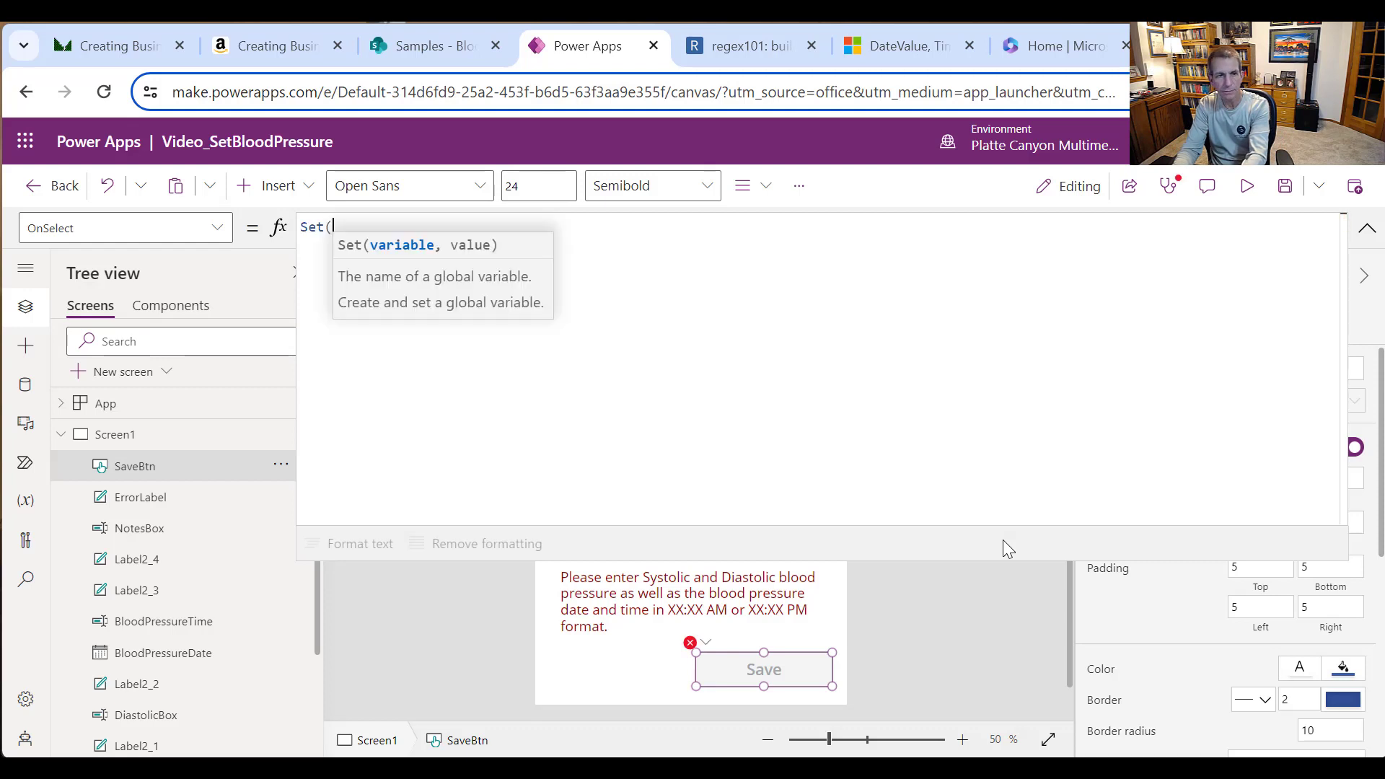
{"action": "type", "text": "varBlook"}
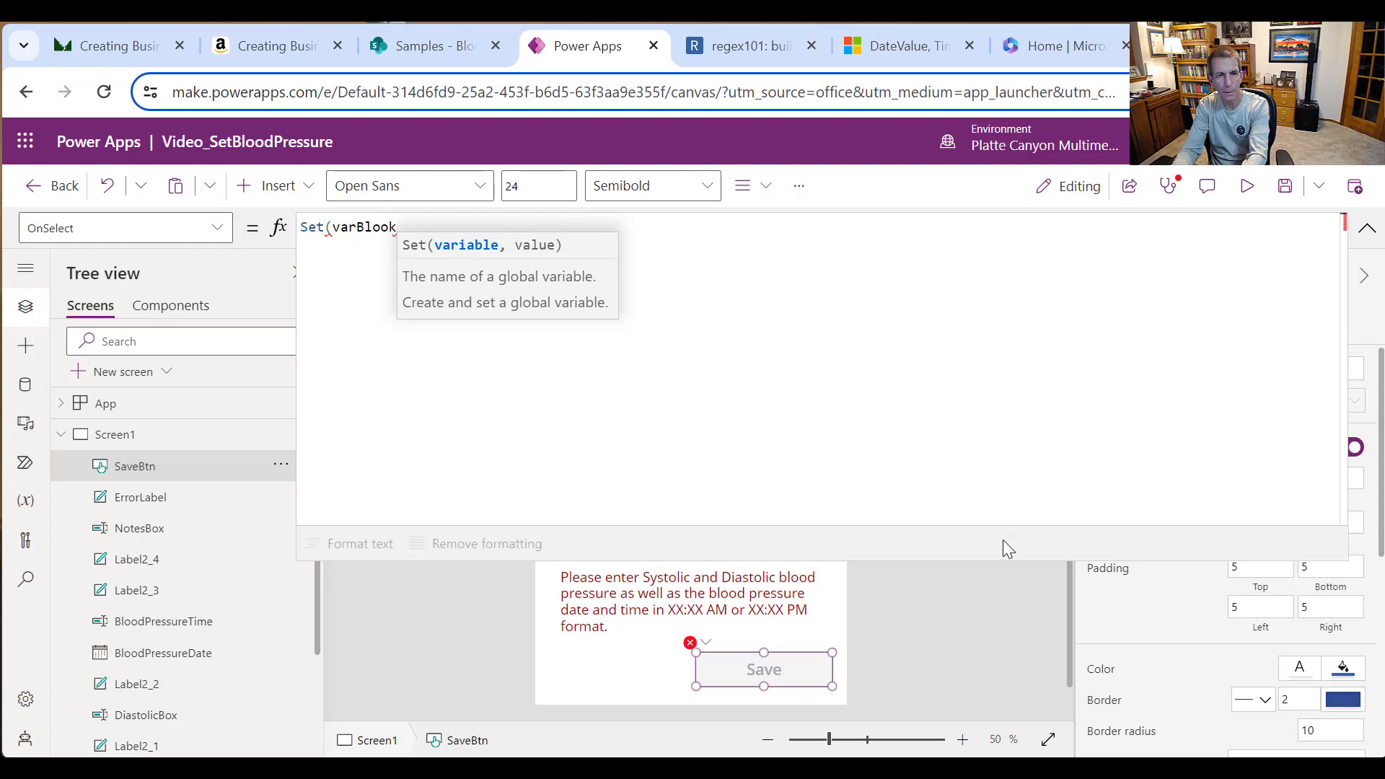
{"action": "key", "text": "BackSpace"}
{"action": "type", "text": "dPressureDat"}
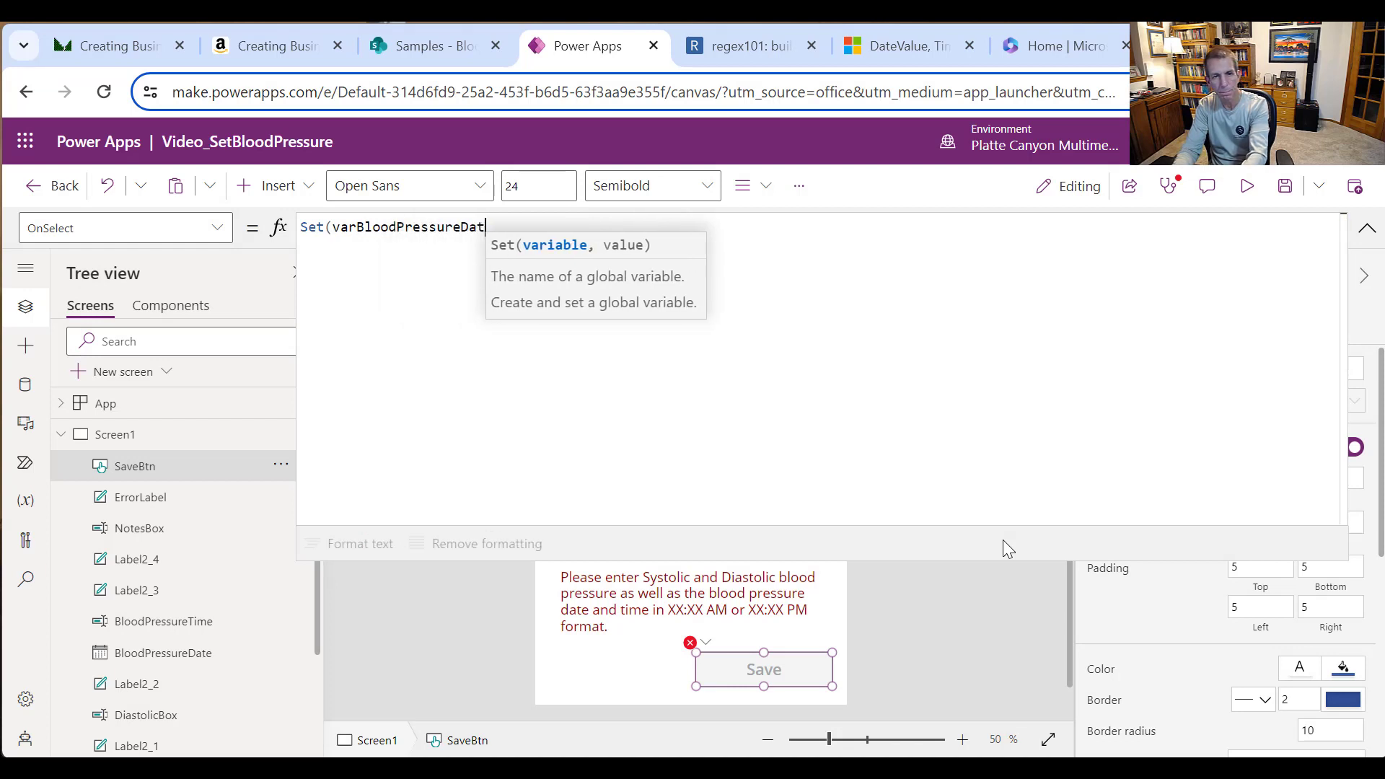
{"action": "type", "text": "eTime,"}
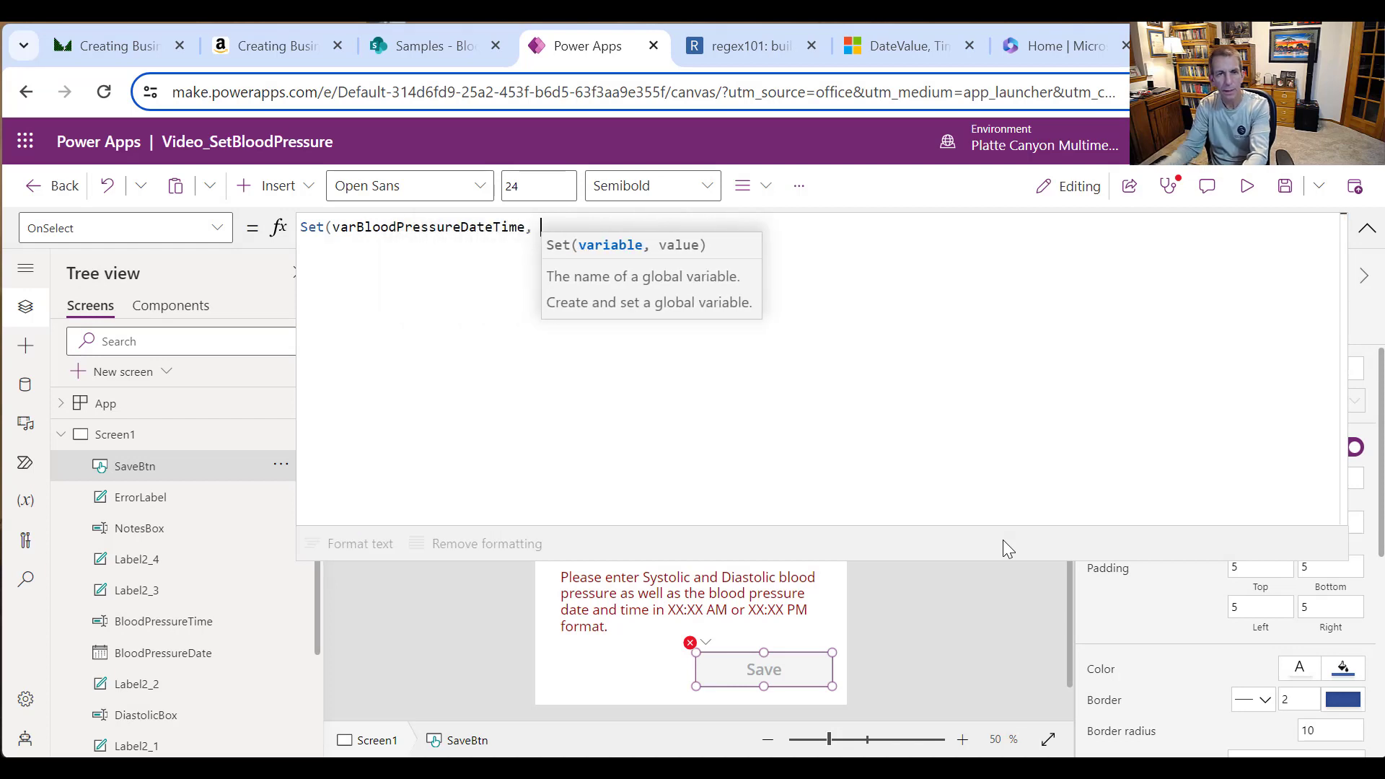
Step: Switch to the Microsoft Learn article on date functions and examine the description of DateTimeValue
{"action": "left_click", "coordinate": [896, 46]}
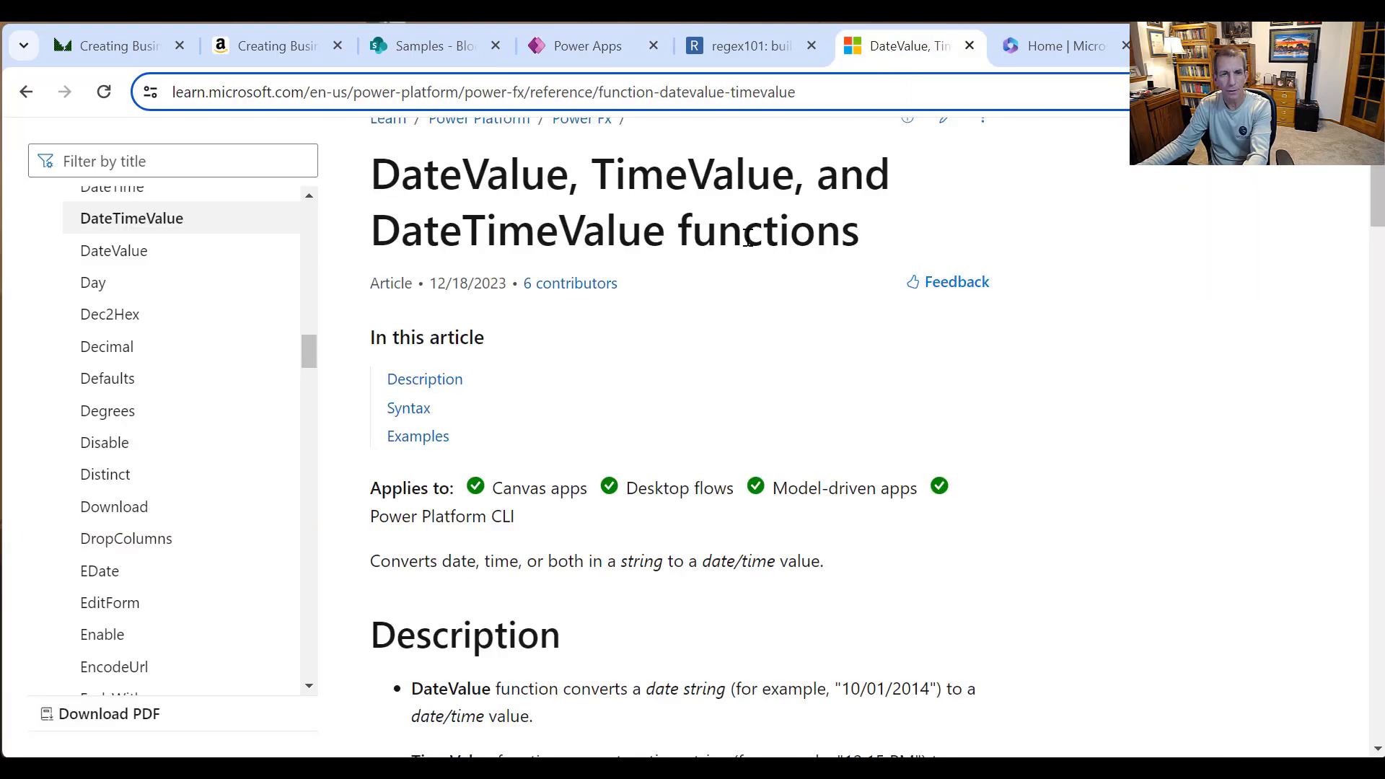
{"action": "scroll", "coordinate": [380, 242], "scroll_direction": "down", "scroll_amount": 1}
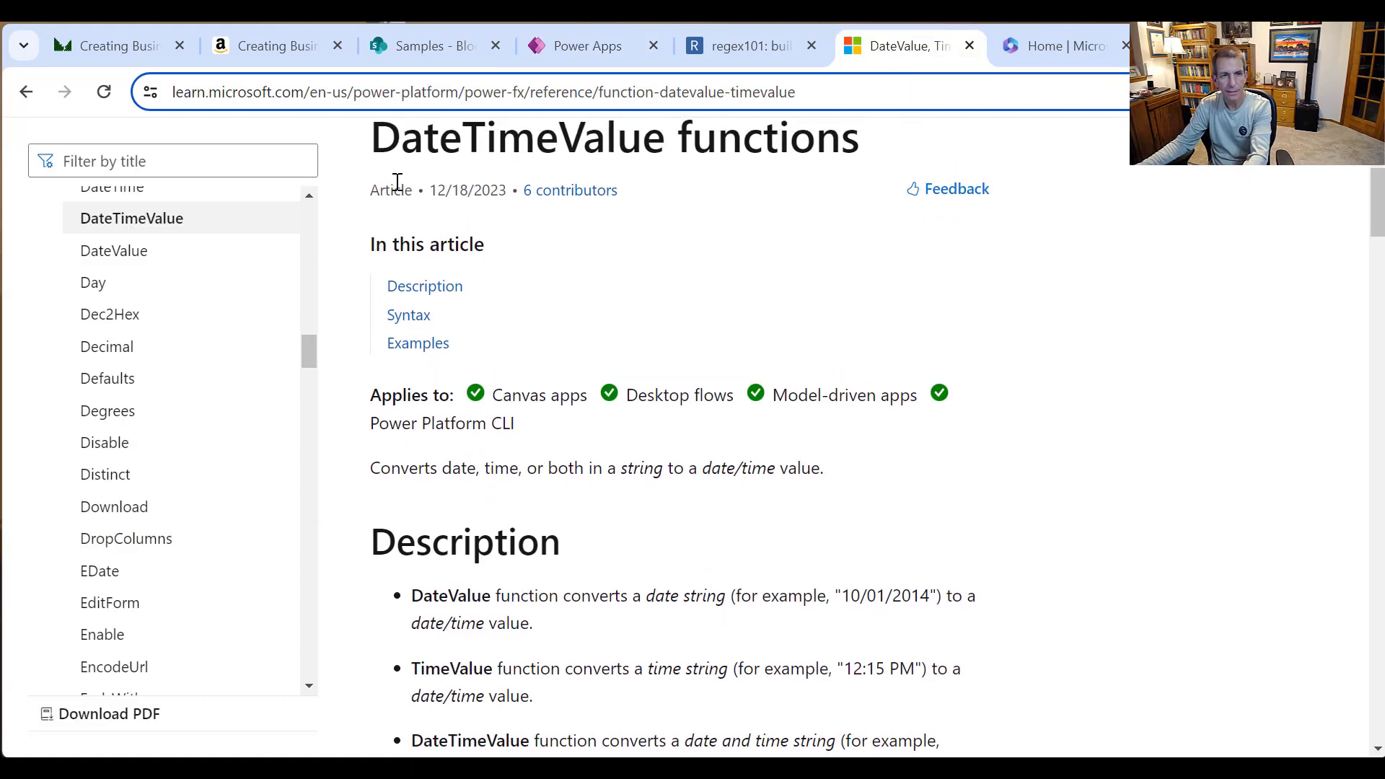
{"action": "scroll", "coordinate": [380, 217], "scroll_direction": "up", "scroll_amount": 1}
{"action": "left_click_drag", "start_coordinate": [371, 229], "coordinate": [669, 227]}
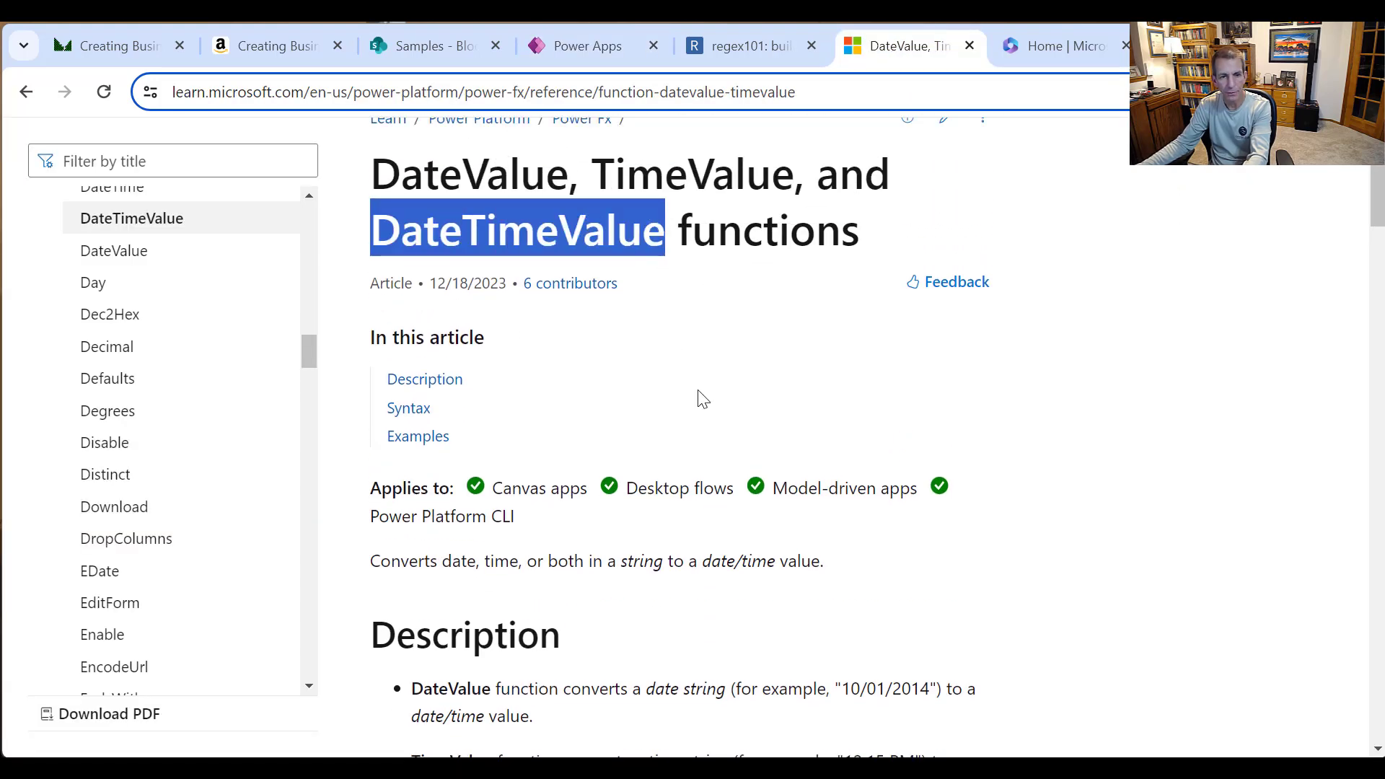
{"action": "scroll", "coordinate": [695, 396], "scroll_direction": "down", "scroll_amount": 6}
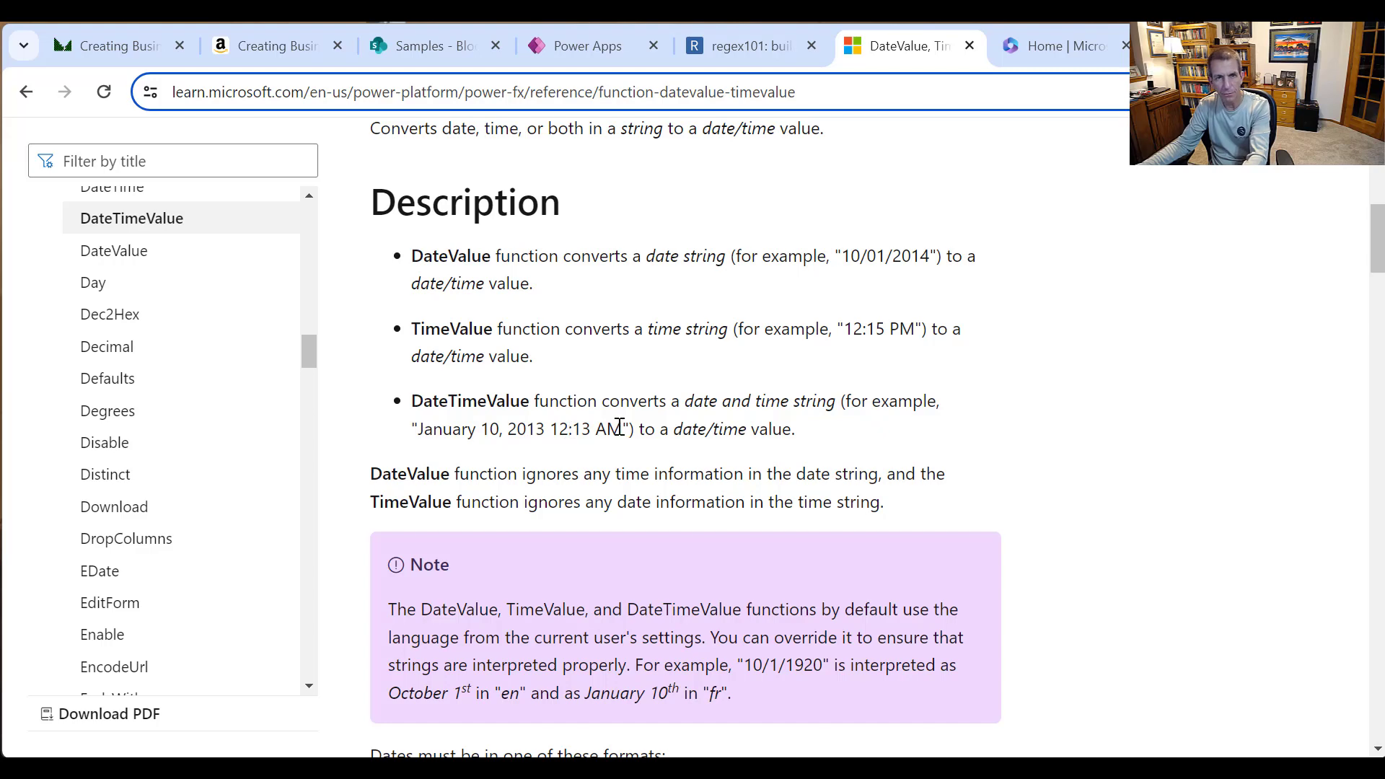
{"action": "scroll", "coordinate": [619, 428], "scroll_direction": "up", "scroll_amount": 4}
Step: Back in Power Apps, continue the Set call's value with DateTimeValue(BloodPressureDate.SelectedDate, leaving the parentheses open
{"action": "left_click", "coordinate": [570, 52]}
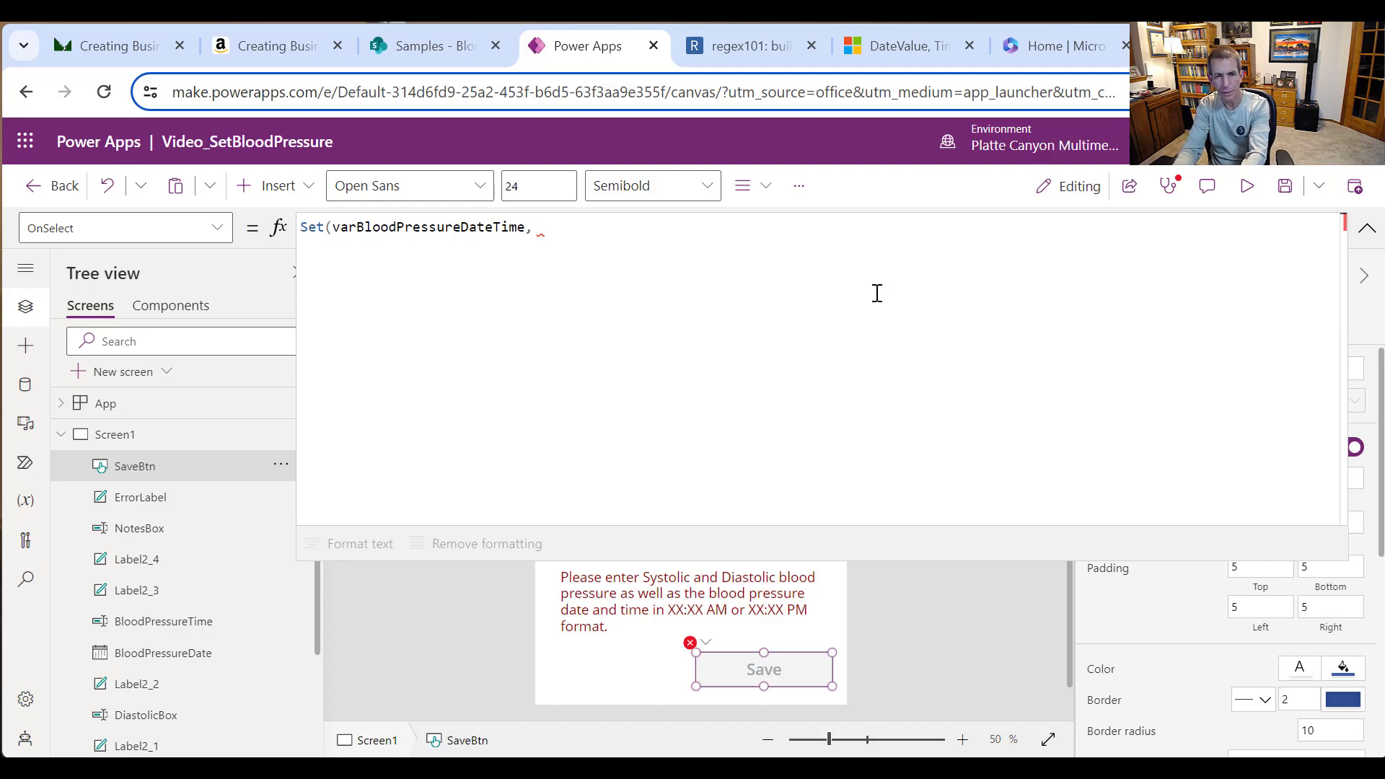
{"action": "type", "text": "DateTi"}
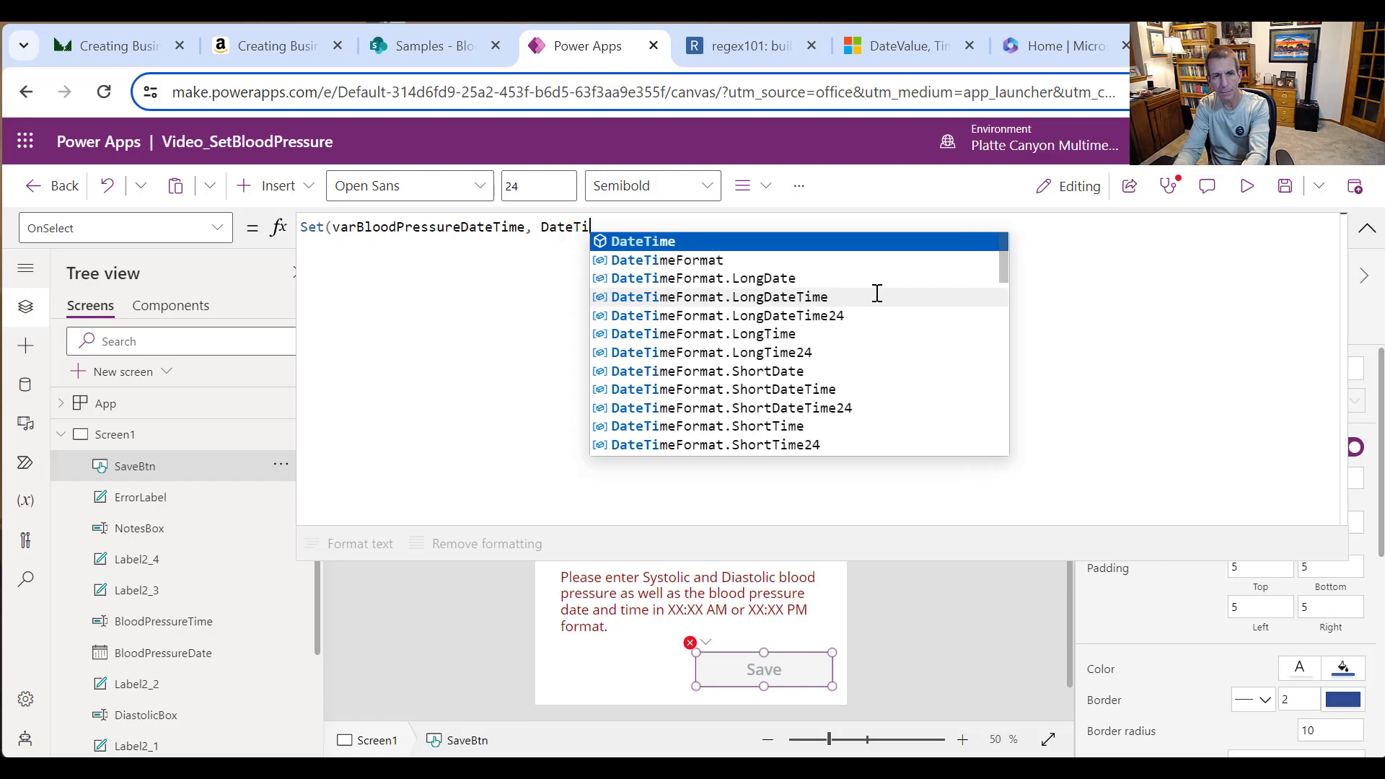
{"action": "type", "text": "meValue"}
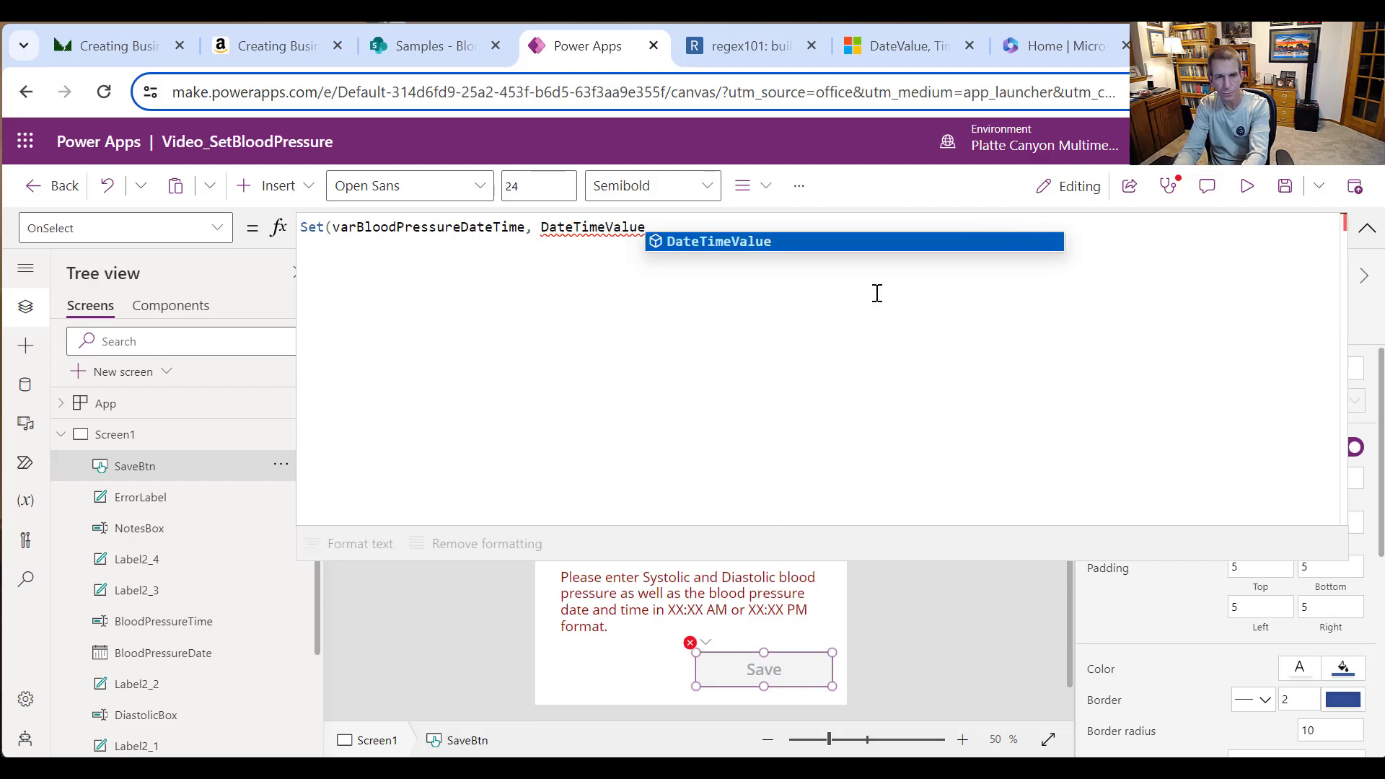
{"action": "type", "text": "("}
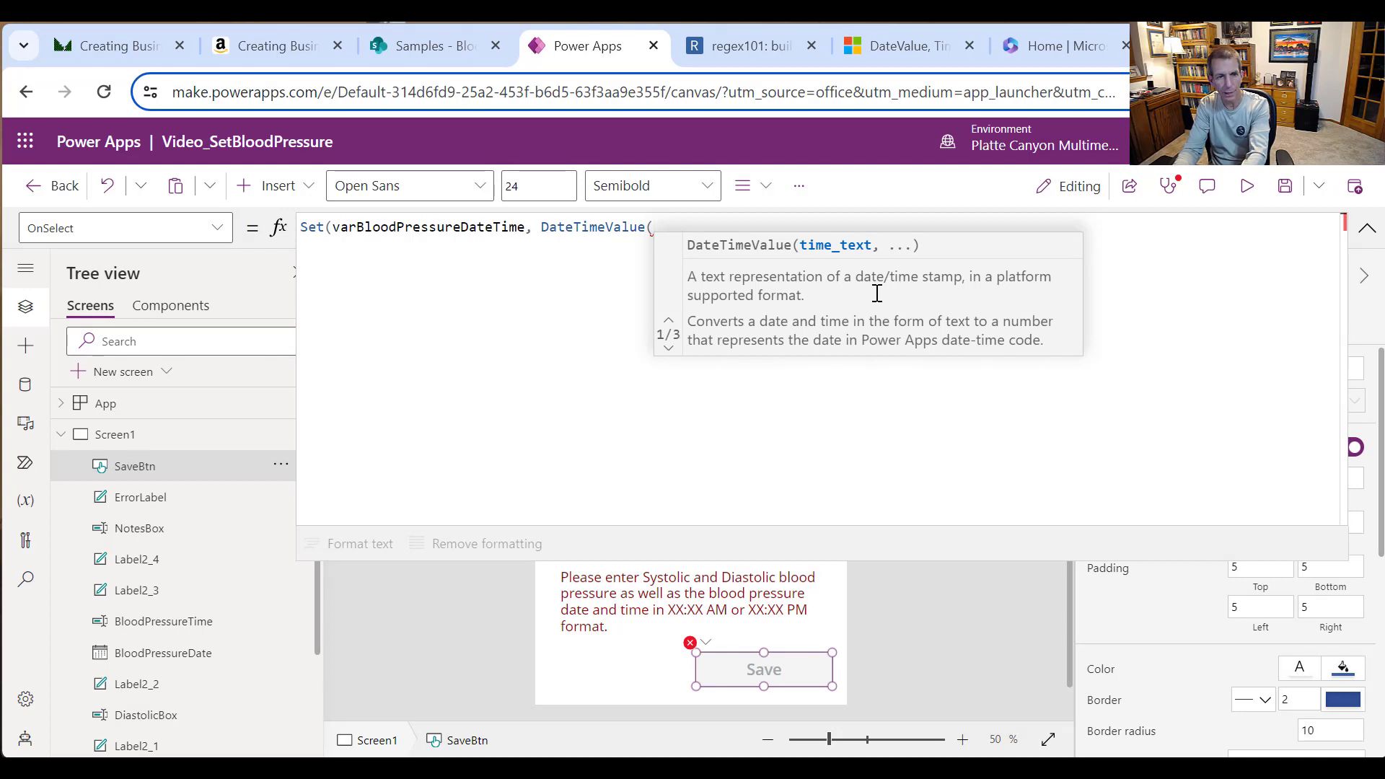
{"action": "type", "text": "Blook"}
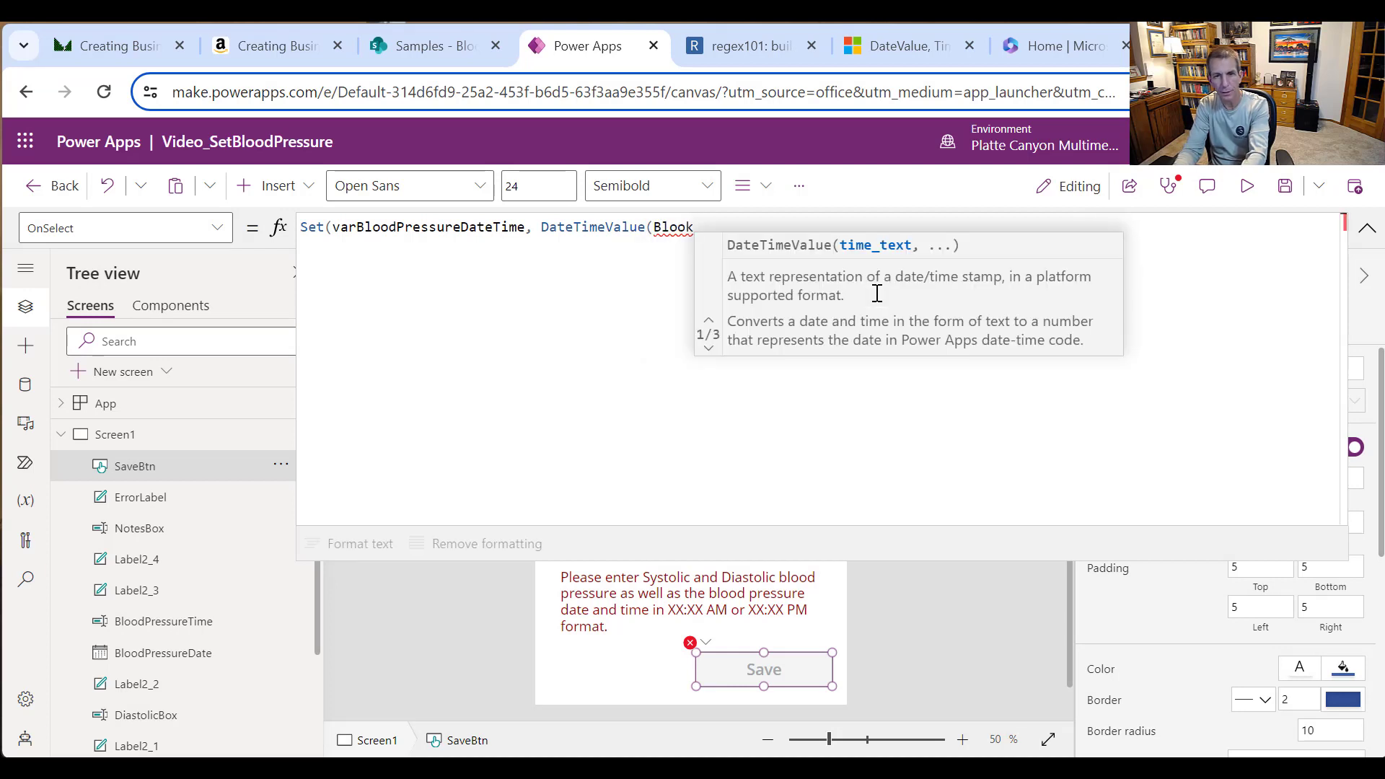
{"action": "key", "text": "BackSpace"}
{"action": "type", "text": "d"}
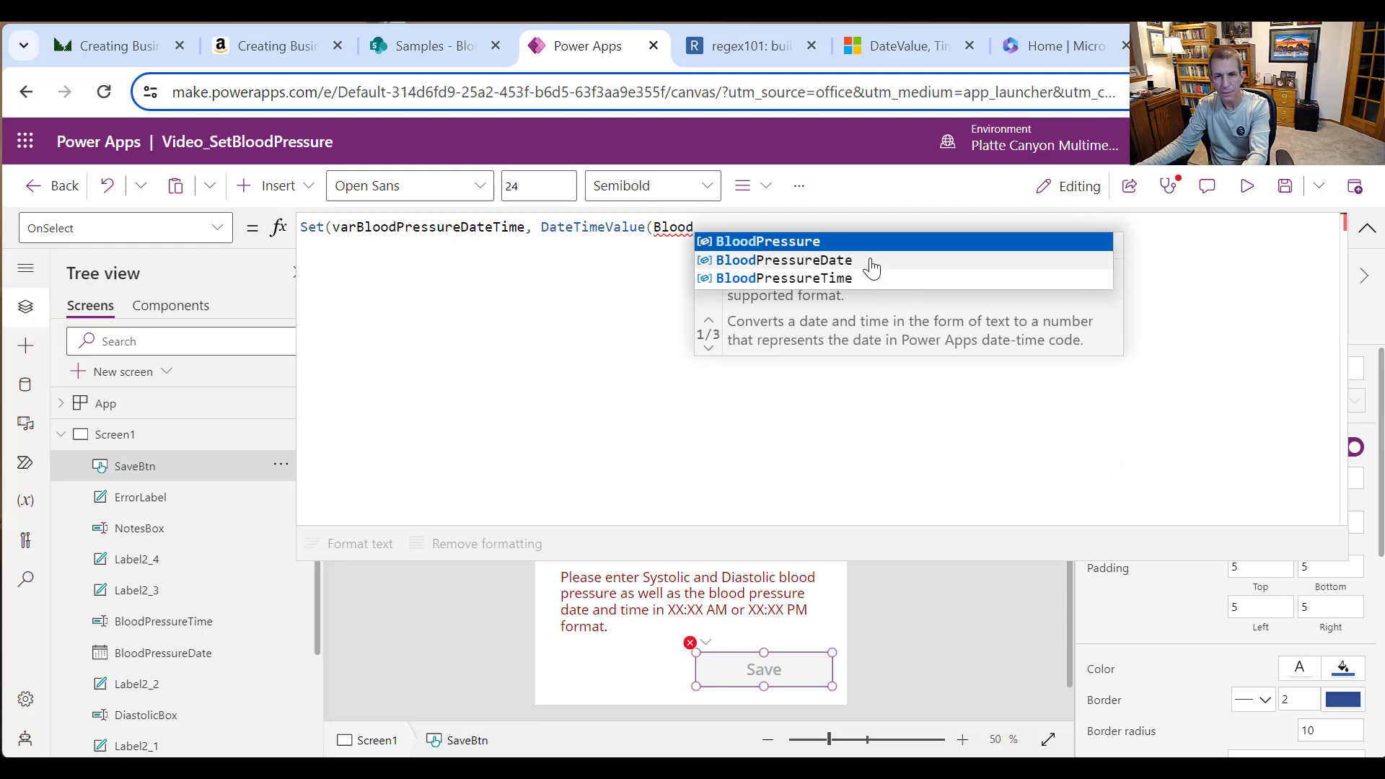
{"action": "left_click", "coordinate": [871, 261]}
{"action": "type", "text": ".Se"}
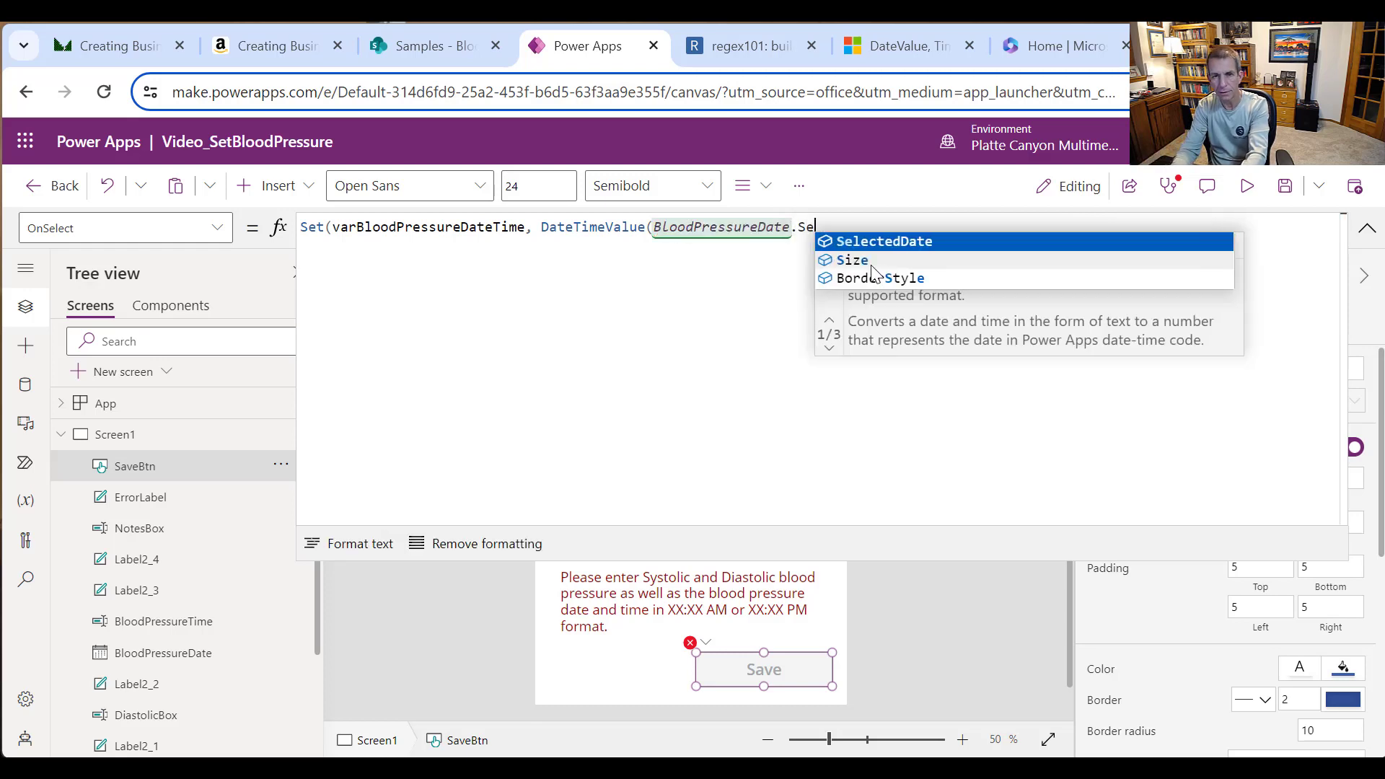
{"action": "key", "text": "Tab"}
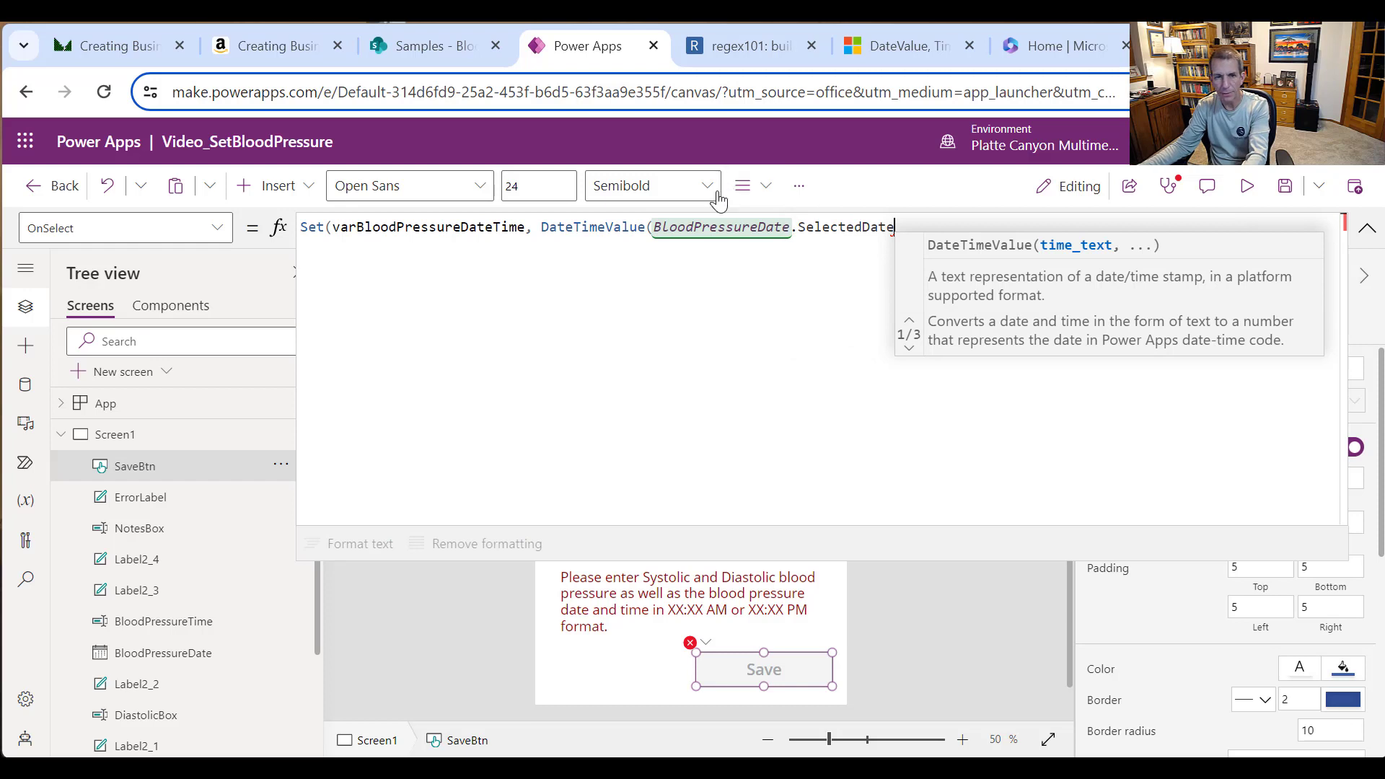
Step: Wrap BloodPressureDate.SelectedDate in a Text function using DateTimeFormat.ShortDate and append a " " string to it
{"action": "left_click", "coordinate": [646, 228]}
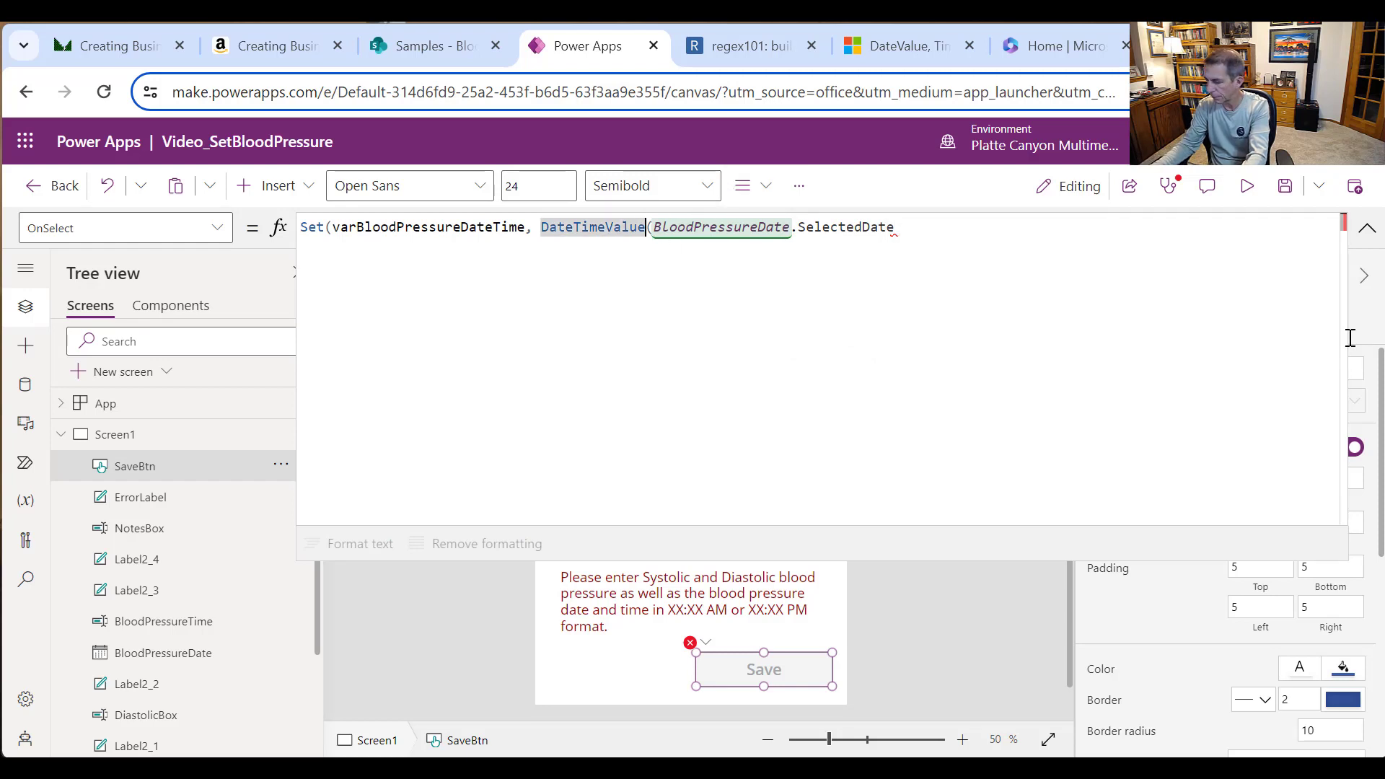
{"action": "key", "text": "Right"}
{"action": "type", "text": "Text("}
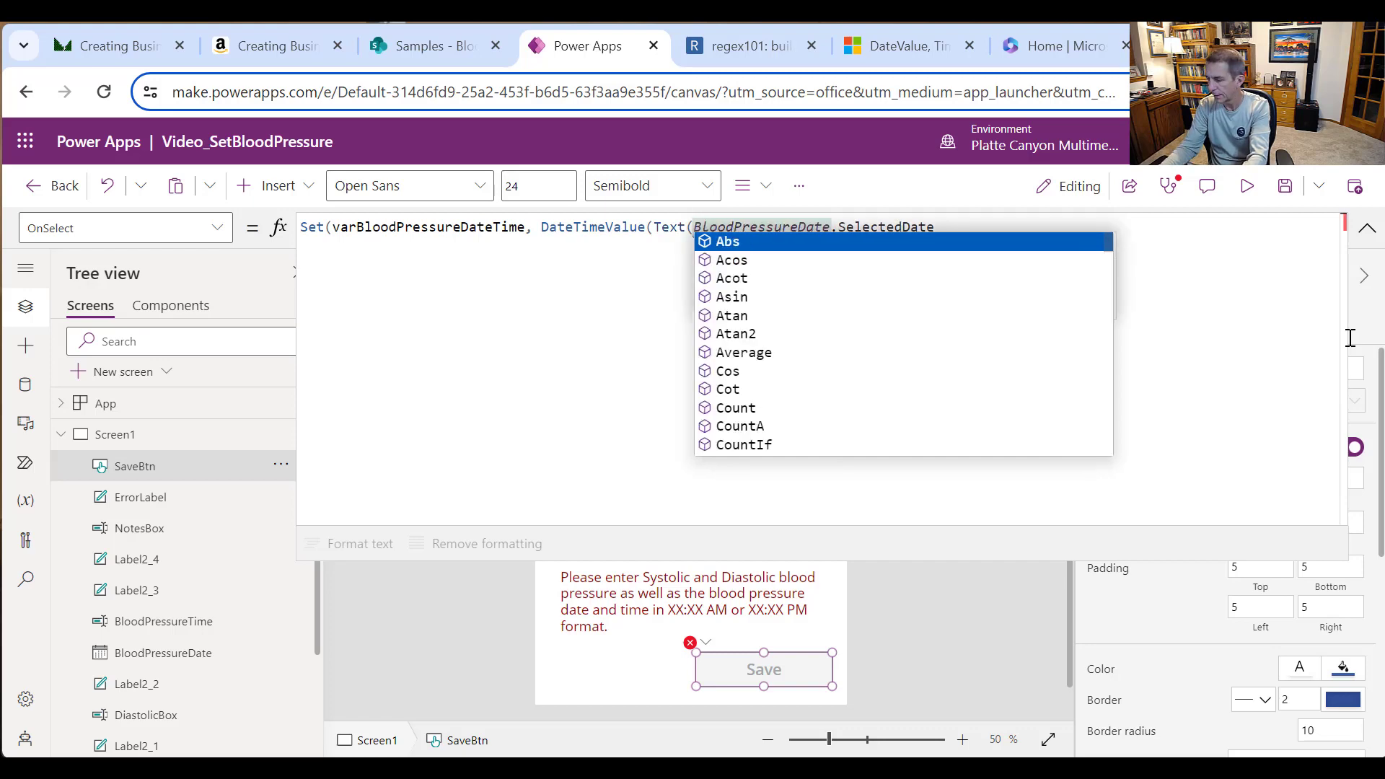
{"action": "key", "text": "End"}
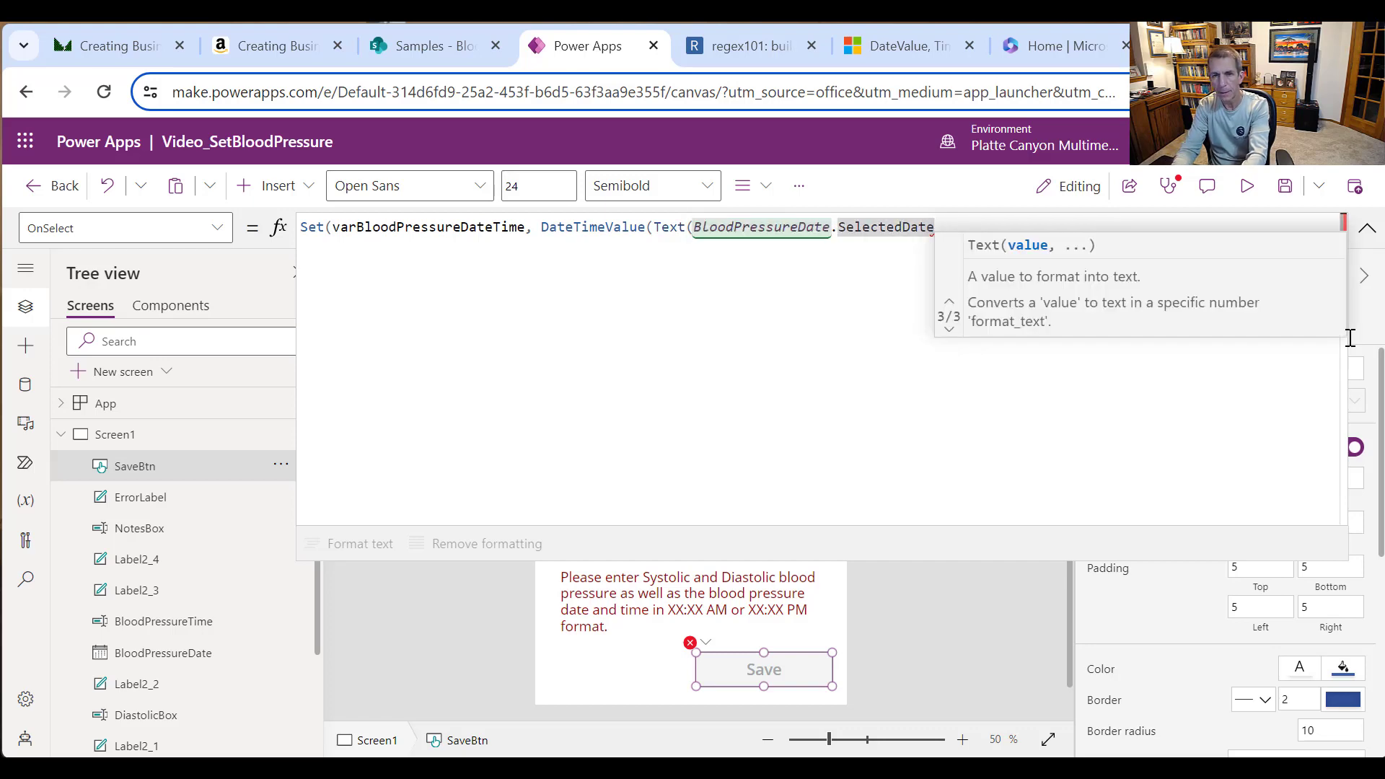
{"action": "type", "text": ", DateTim"}
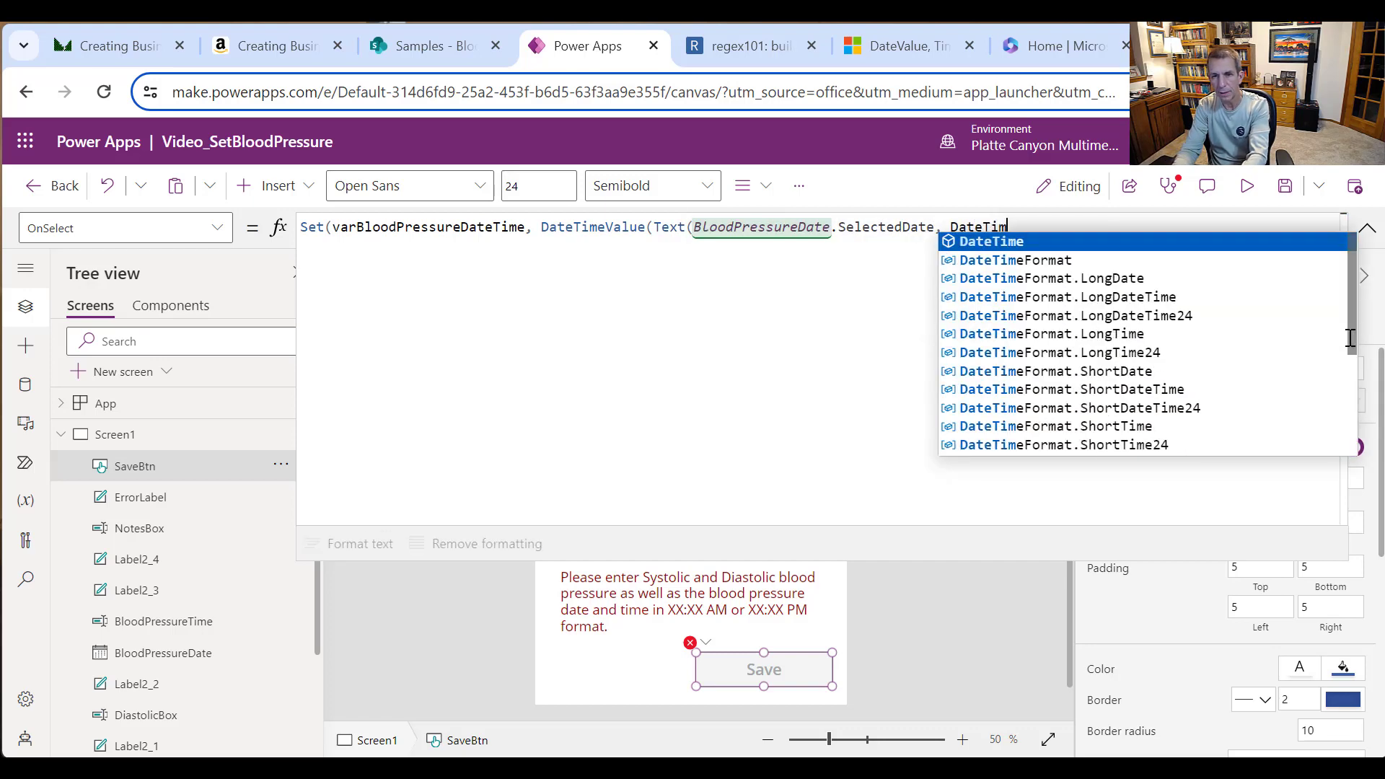
{"action": "type", "text": "eFormat."}
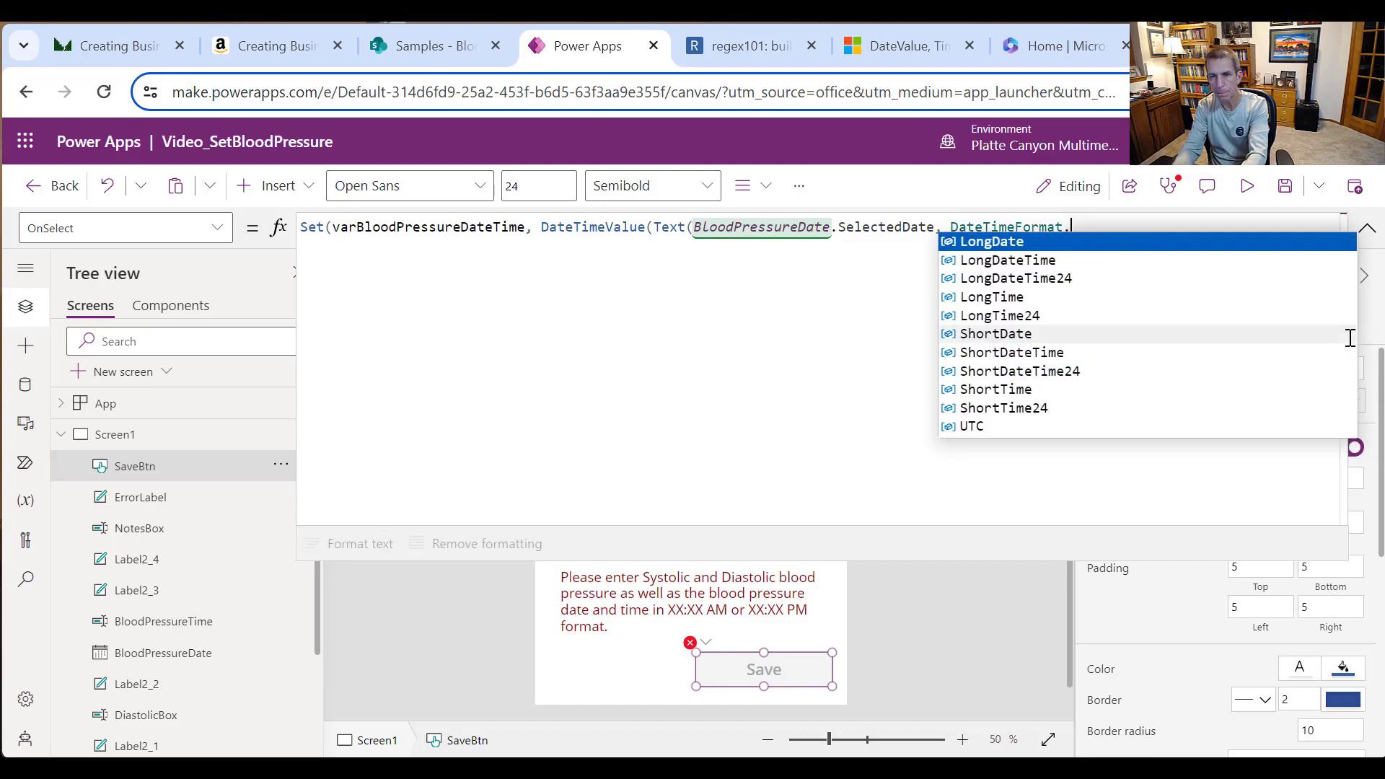
{"action": "left_click", "coordinate": [1052, 333]}
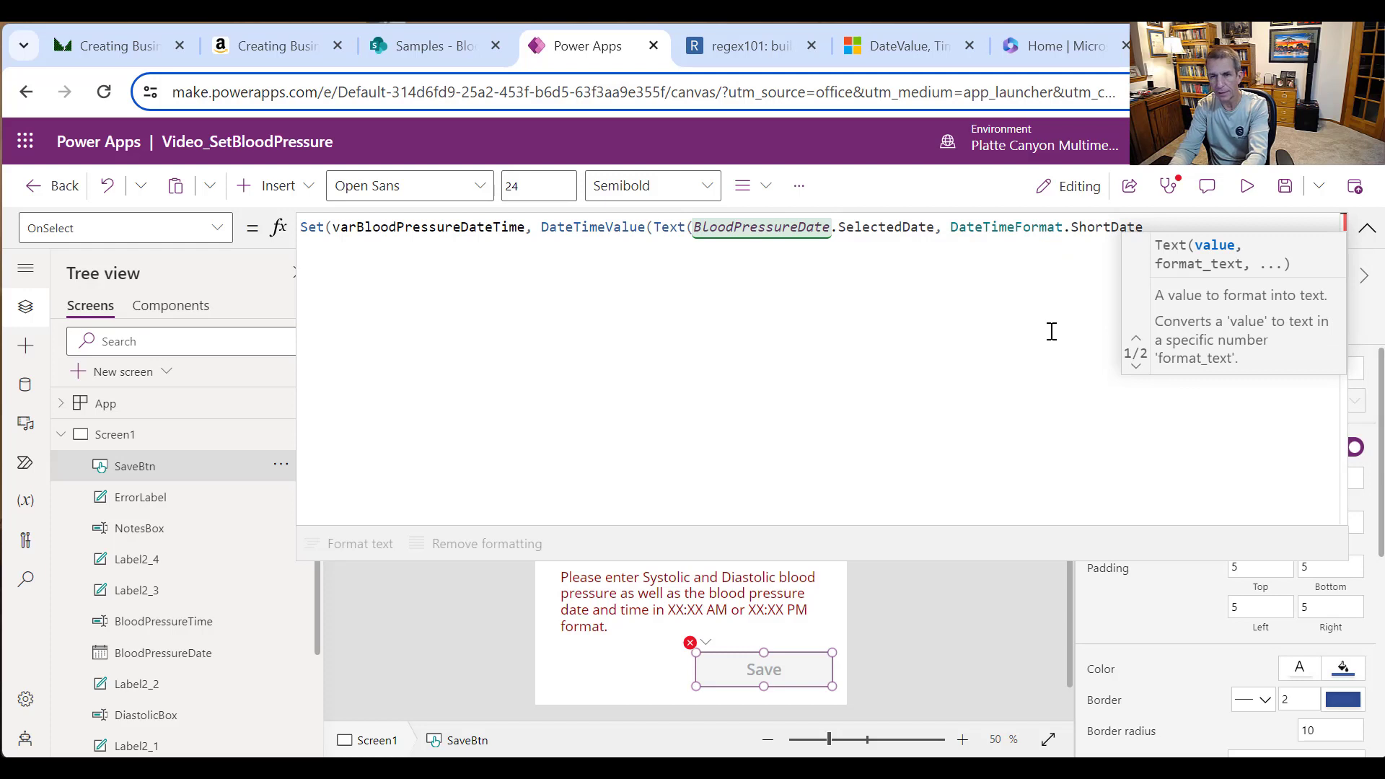
{"action": "type", "text": ")"}
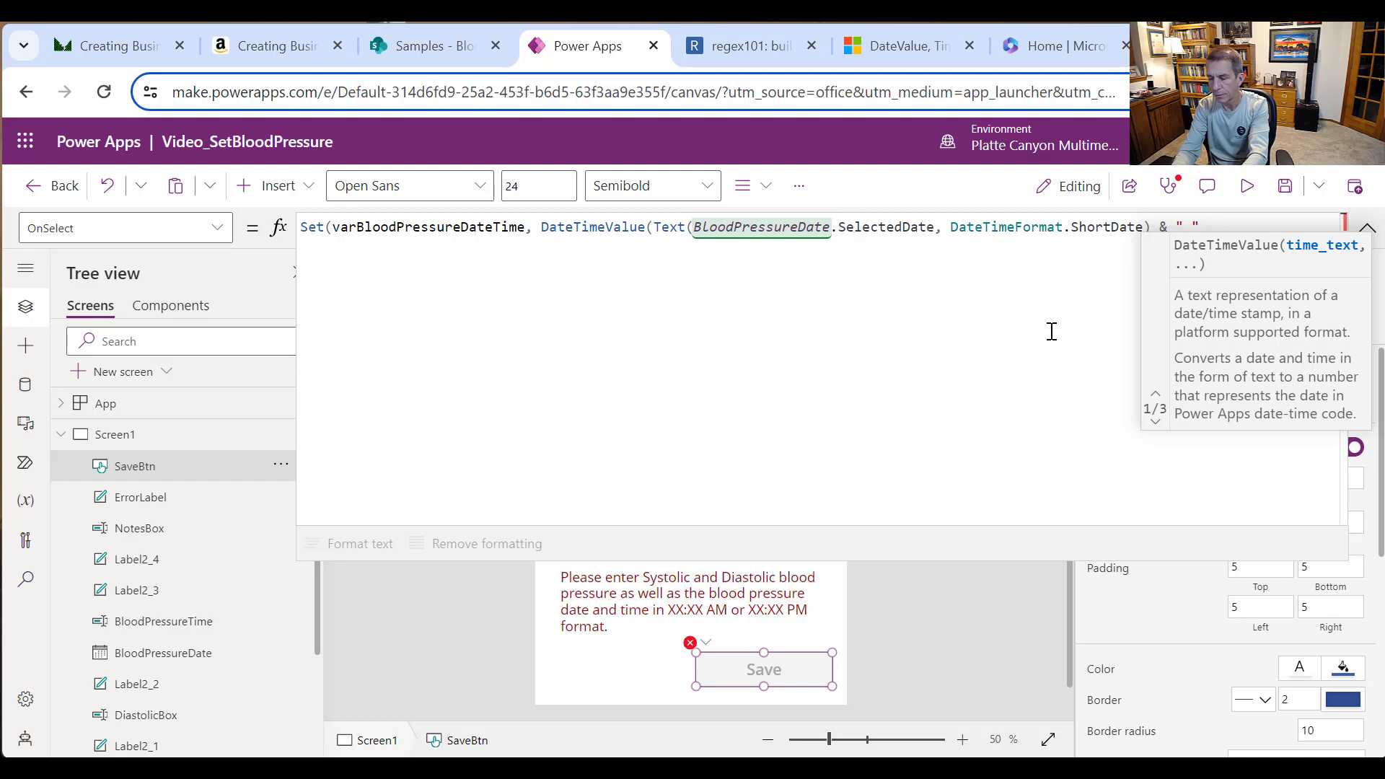
Step: Append BloodPressureTime.Text to the date text with &, close the DateTimeValue and Set parentheses, and auto-format the formula
{"action": "type", "text": "&"}
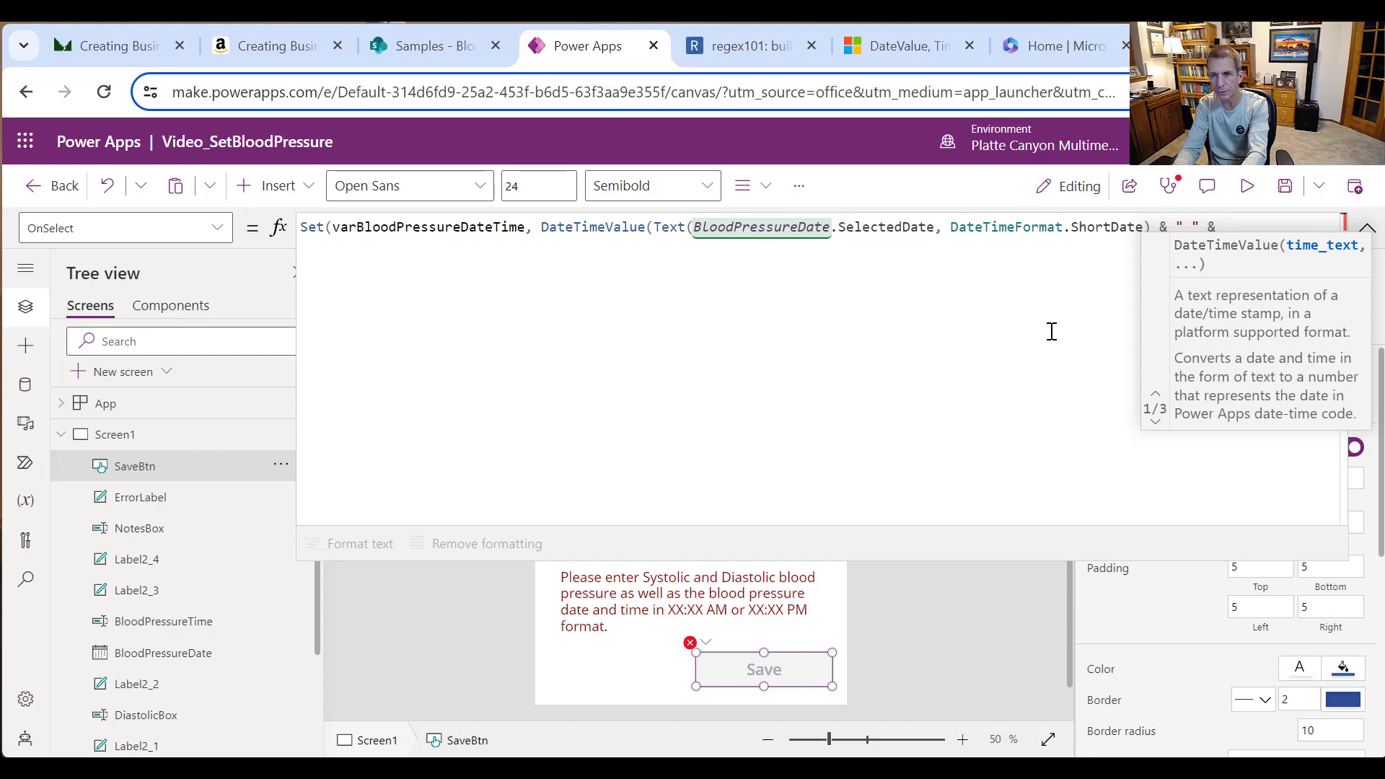
{"action": "type", "text": "Blood"}
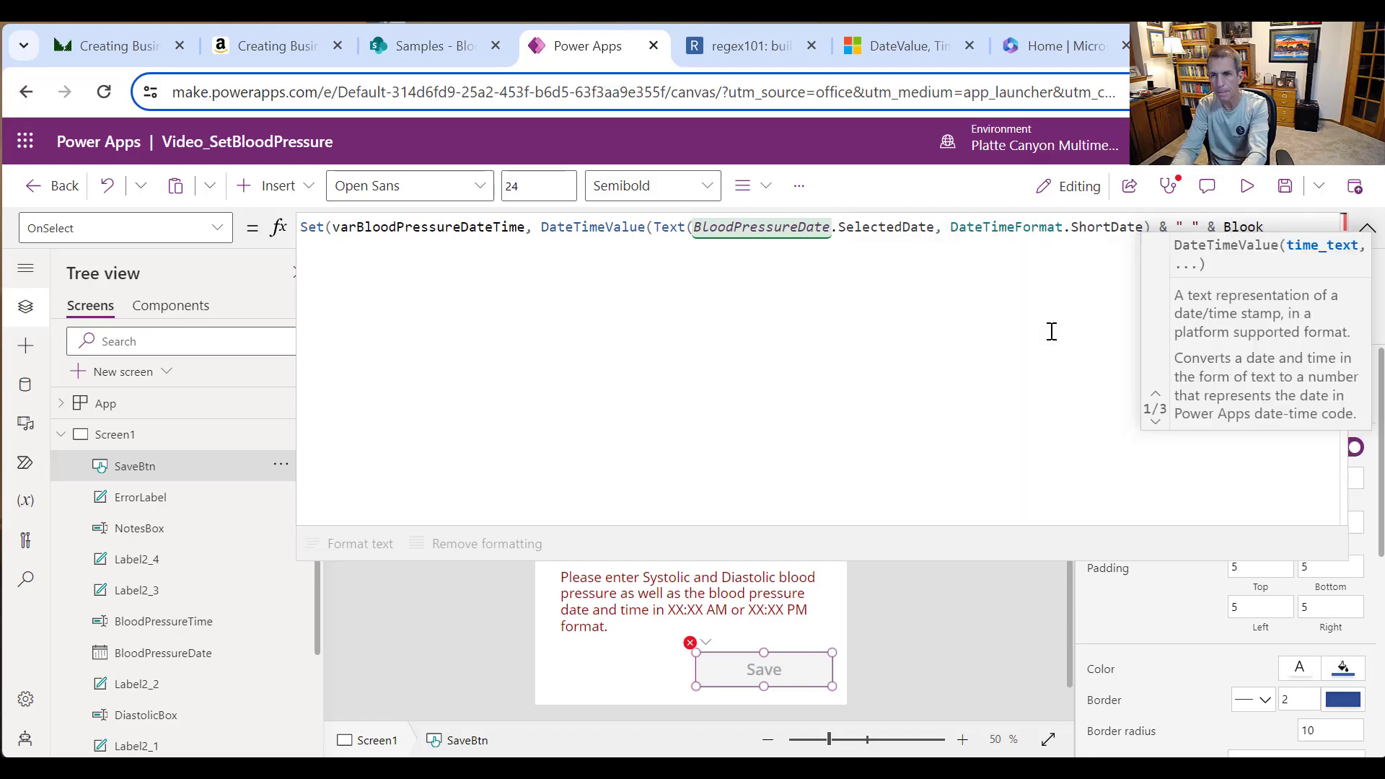
{"action": "type", "text": "P"}
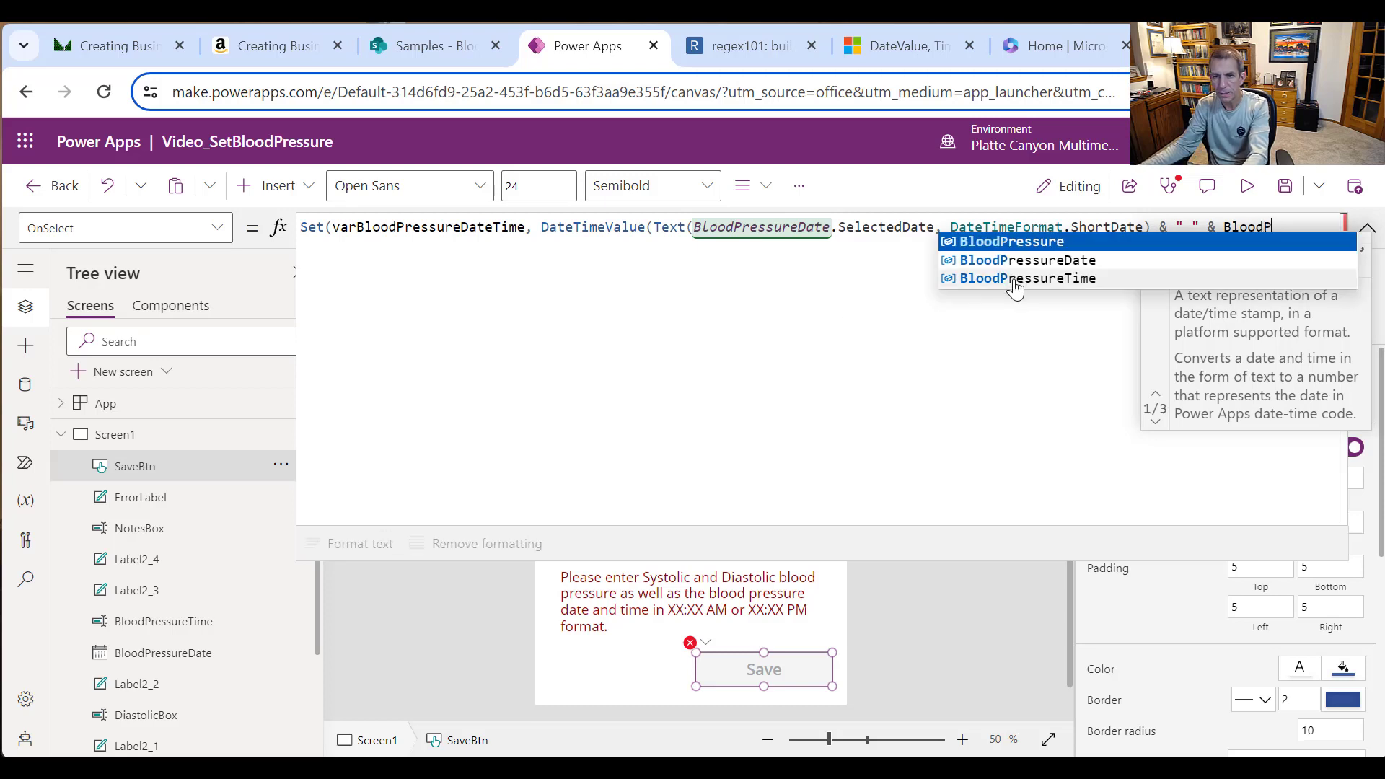
{"action": "left_click", "coordinate": [1017, 278]}
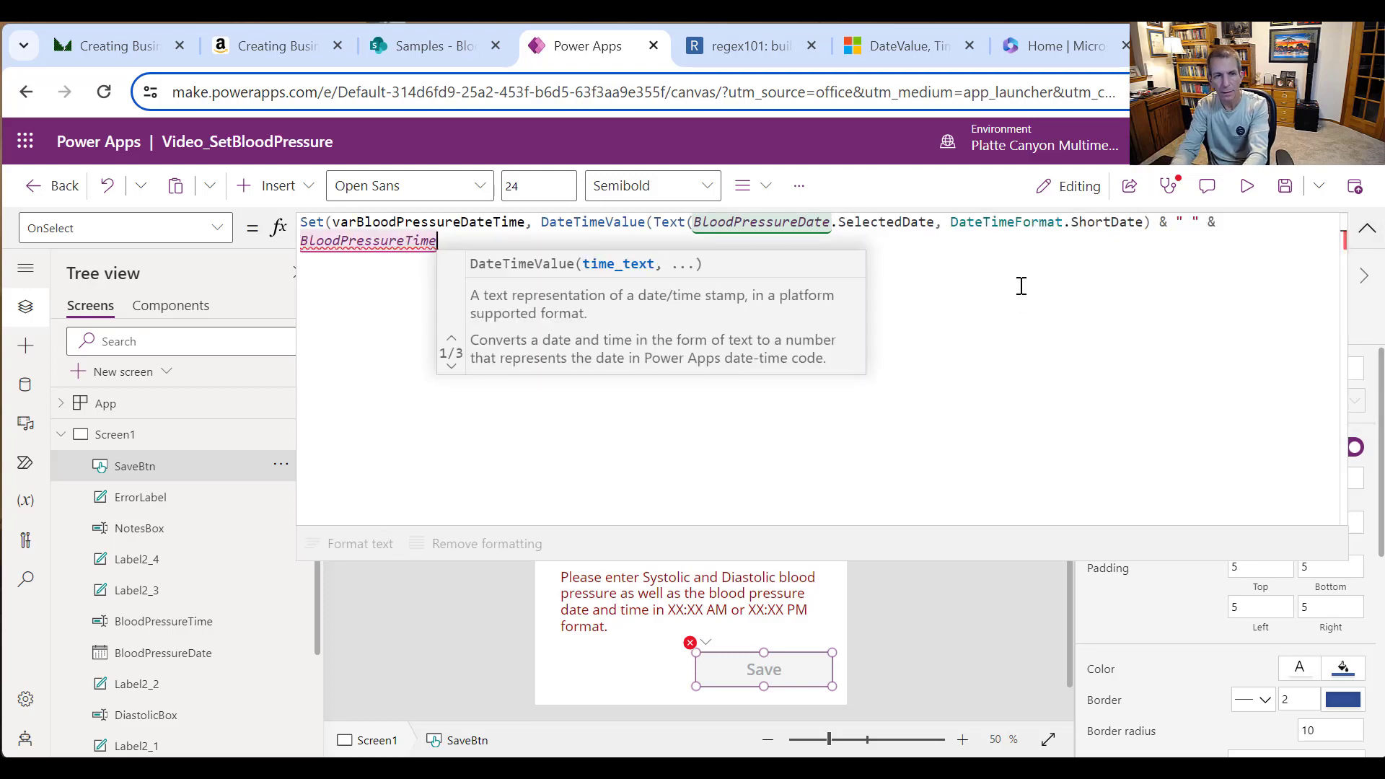
{"action": "type", "text": ".Text"}
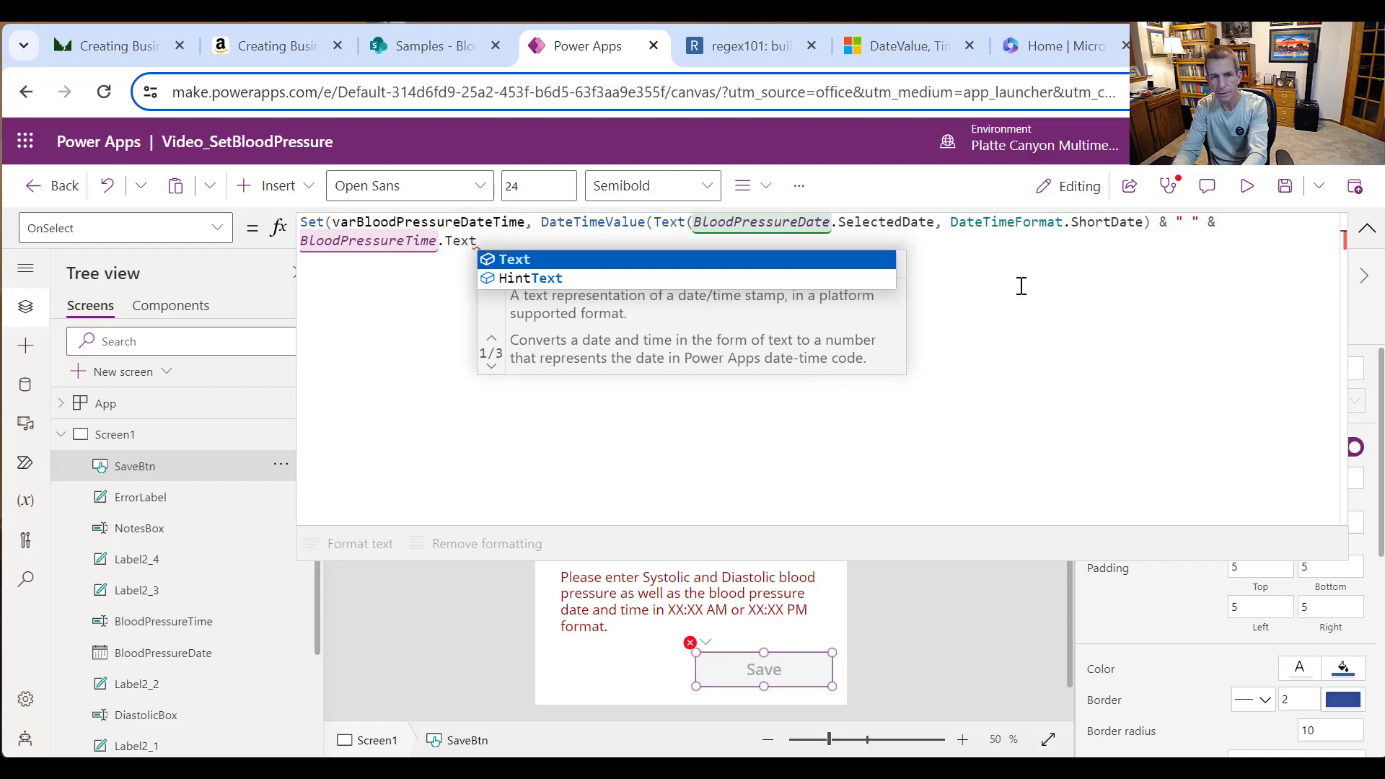
{"action": "type", "text": ")"}
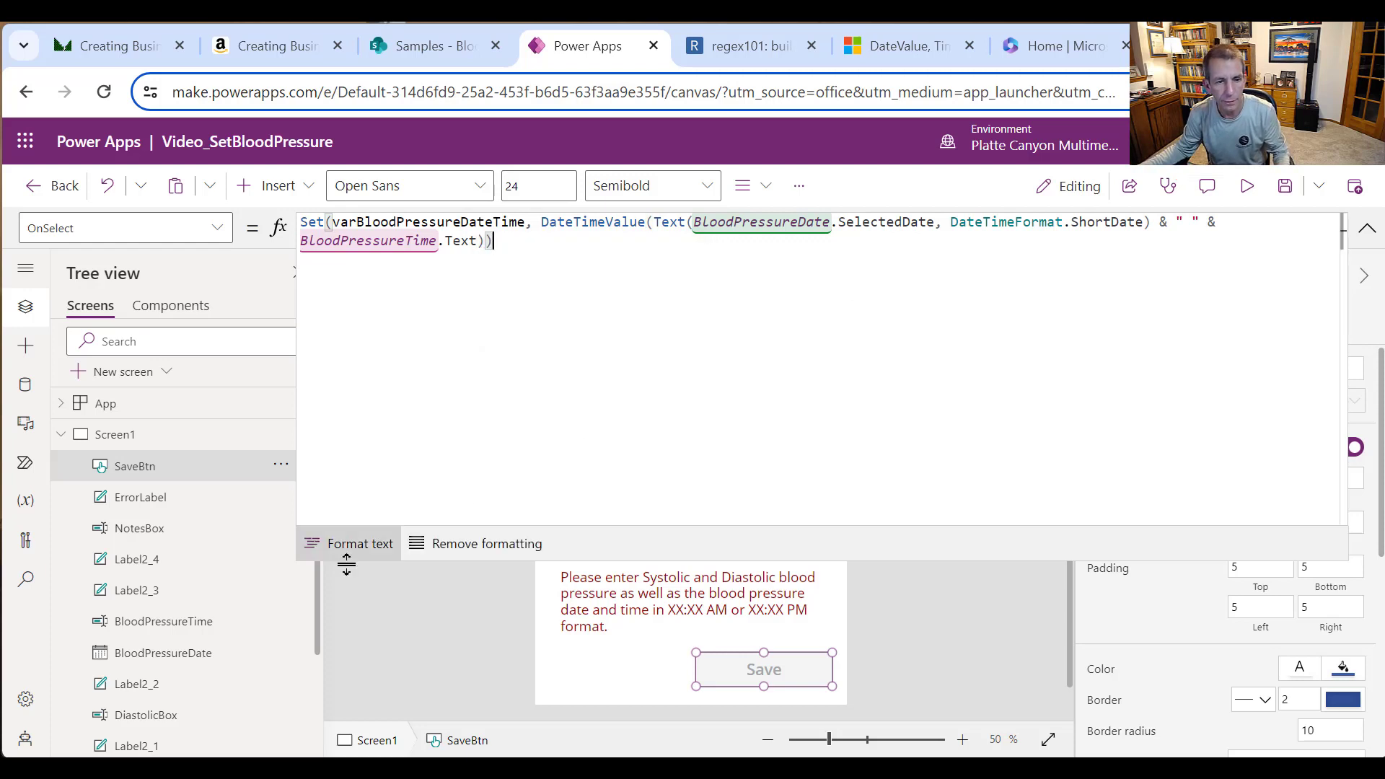
{"action": "left_click", "coordinate": [359, 548]}
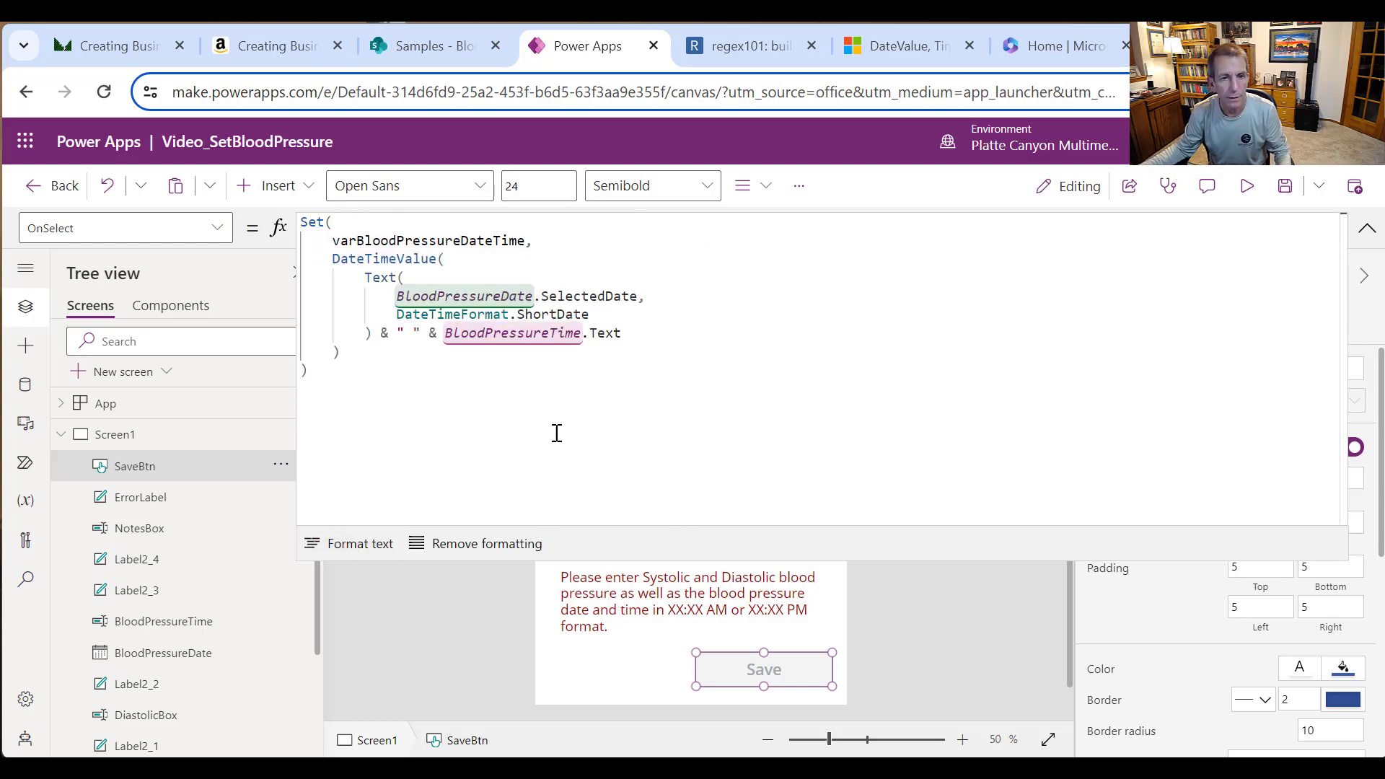
Step: Run the app in preview with a Diastolic value of 80, trigger Save, and return to the editor
{"action": "left_click_drag", "start_coordinate": [871, 557], "coordinate": [902, 119]}
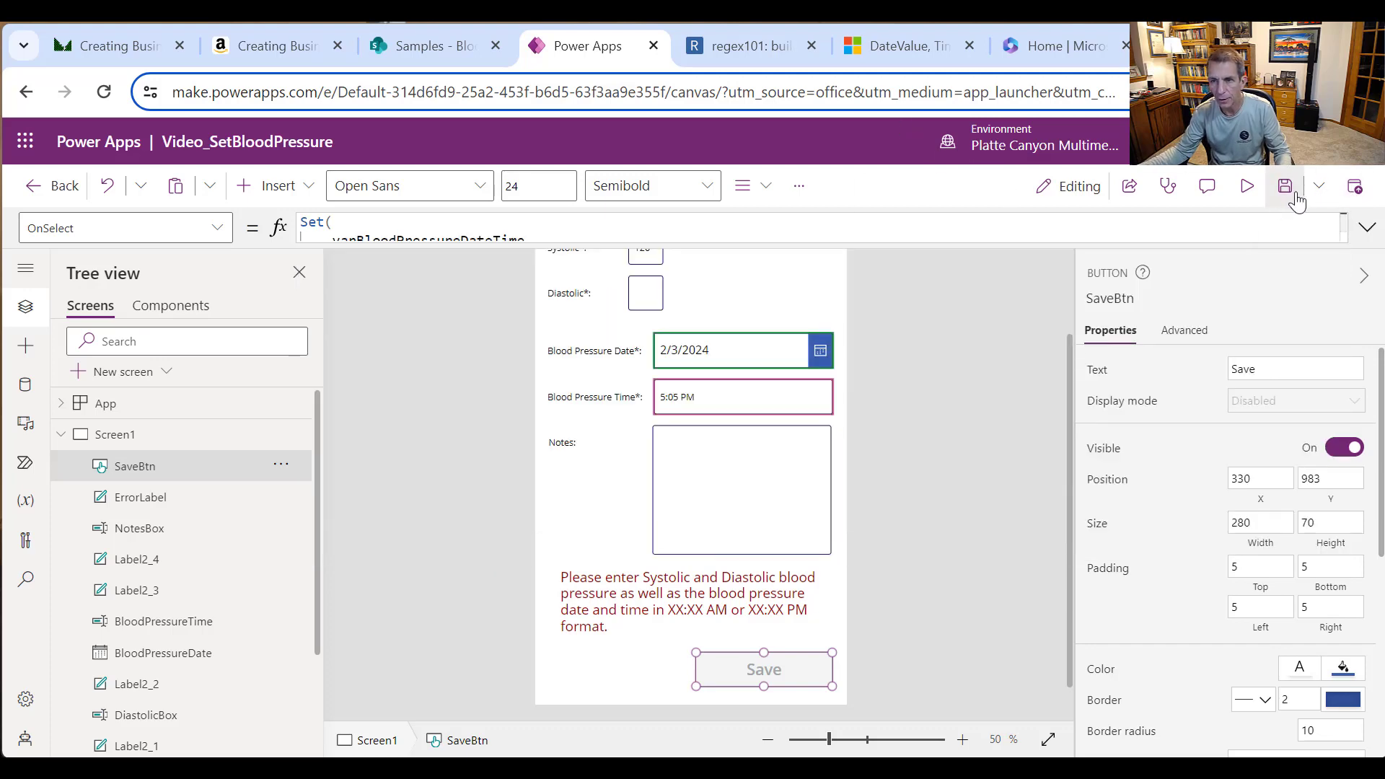
{"action": "left_click", "coordinate": [1246, 185]}
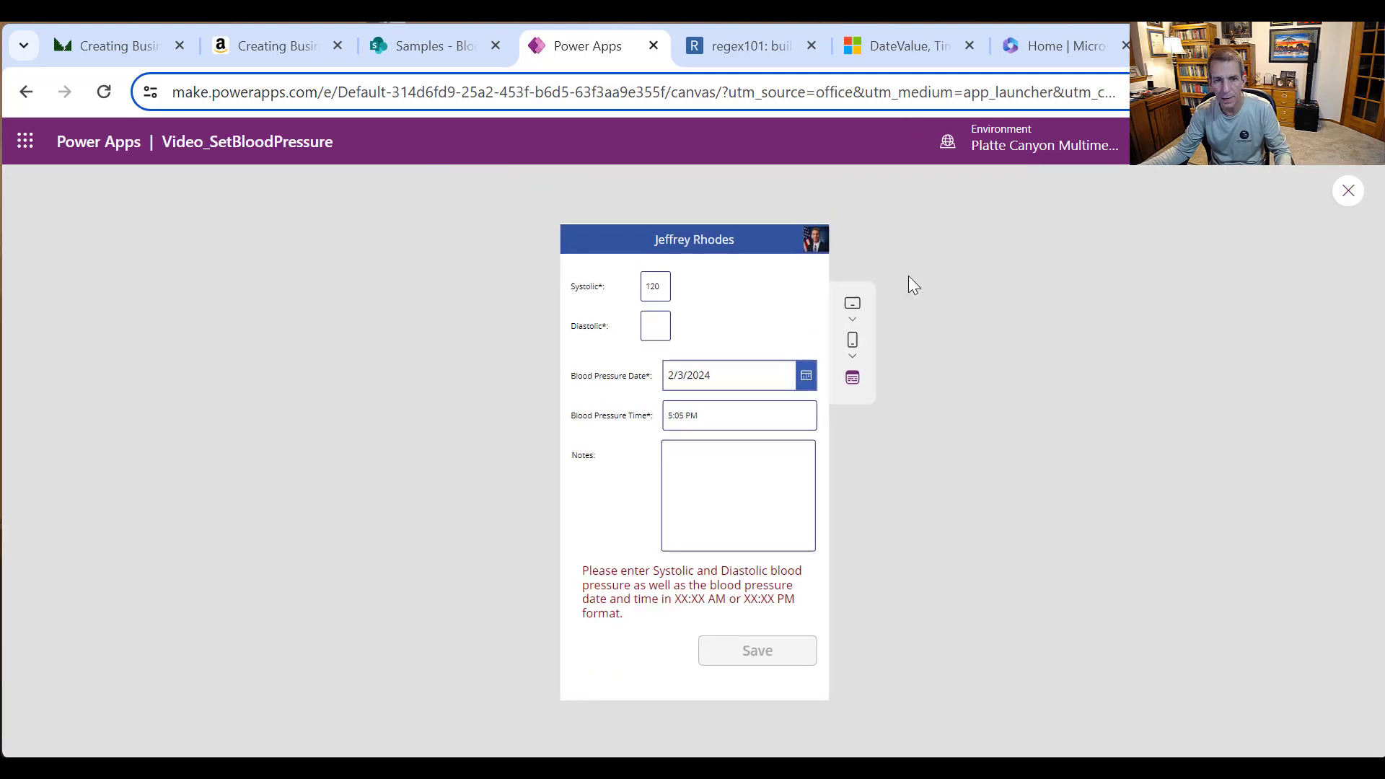
{"action": "left_click", "coordinate": [653, 325]}
{"action": "type", "text": "80"}
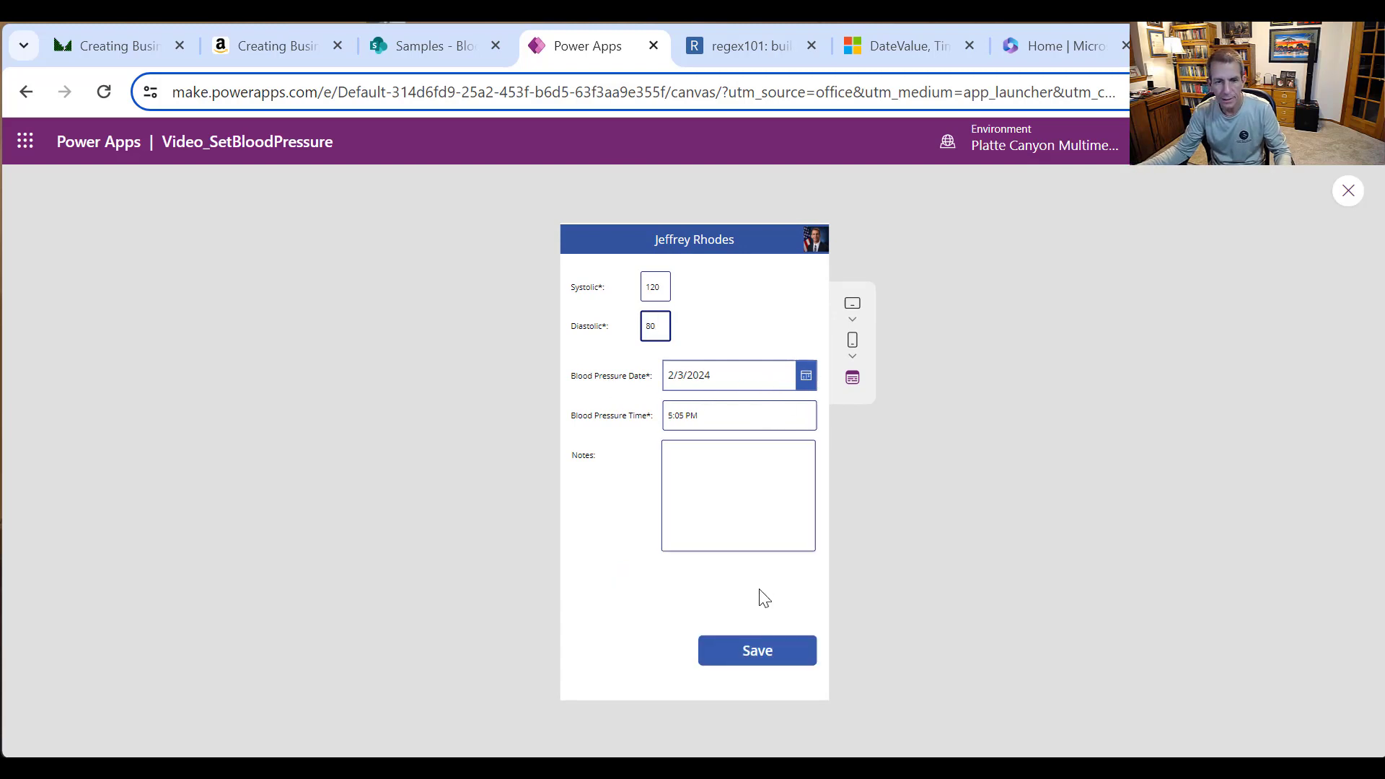
{"action": "left_click", "coordinate": [754, 653]}
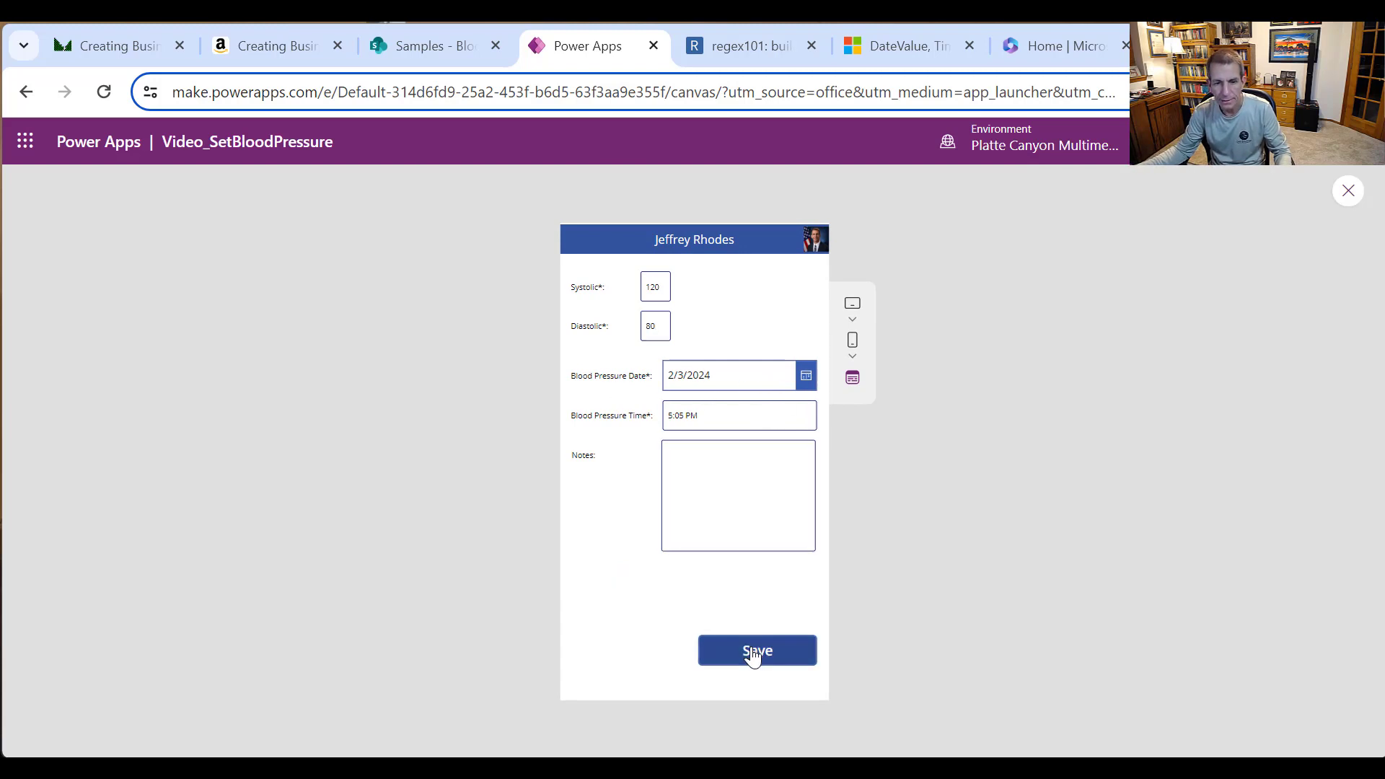
{"action": "left_click", "coordinate": [1361, 194]}
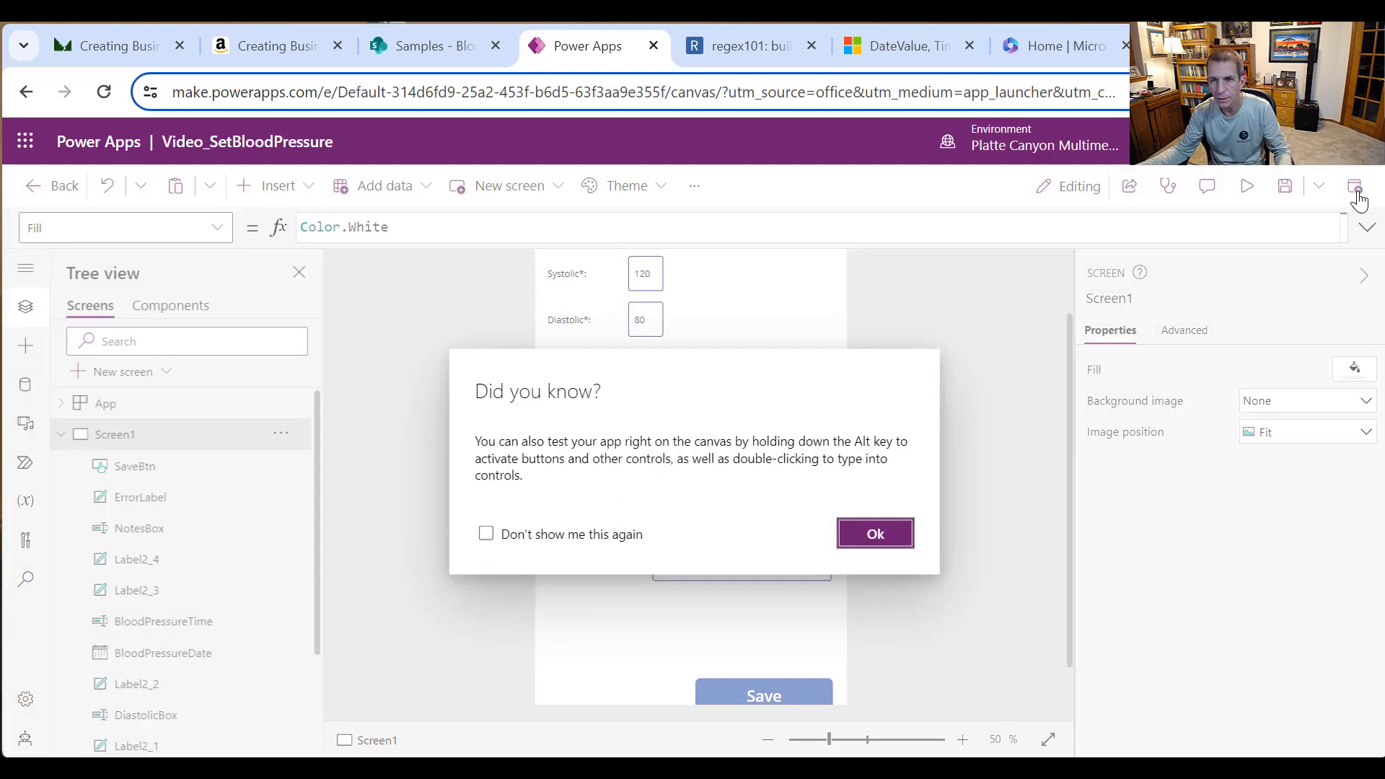
{"action": "left_click", "coordinate": [875, 535]}
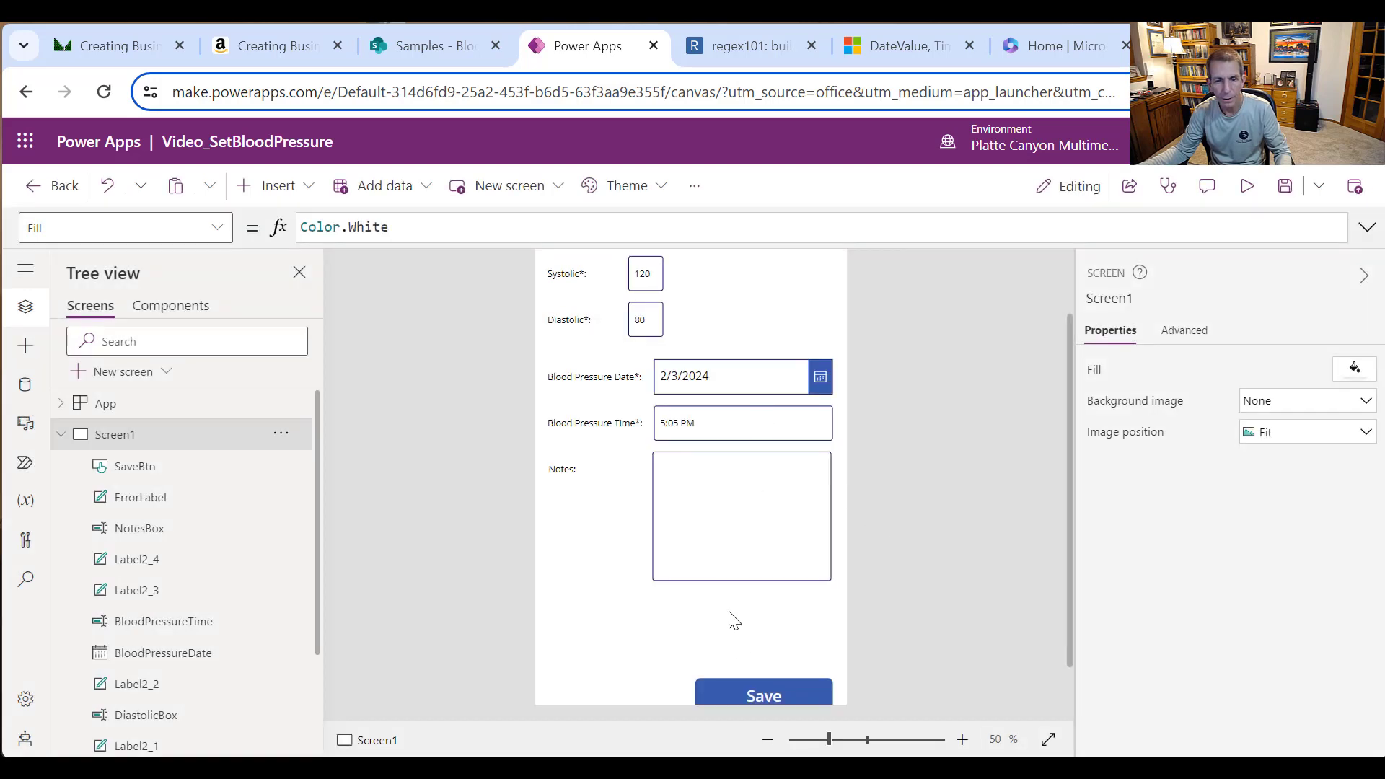
Step: Reopen the Save button's OnSelect formula and inspect the current value and data type of varBloodPressureDateTime
{"action": "left_click", "coordinate": [761, 697]}
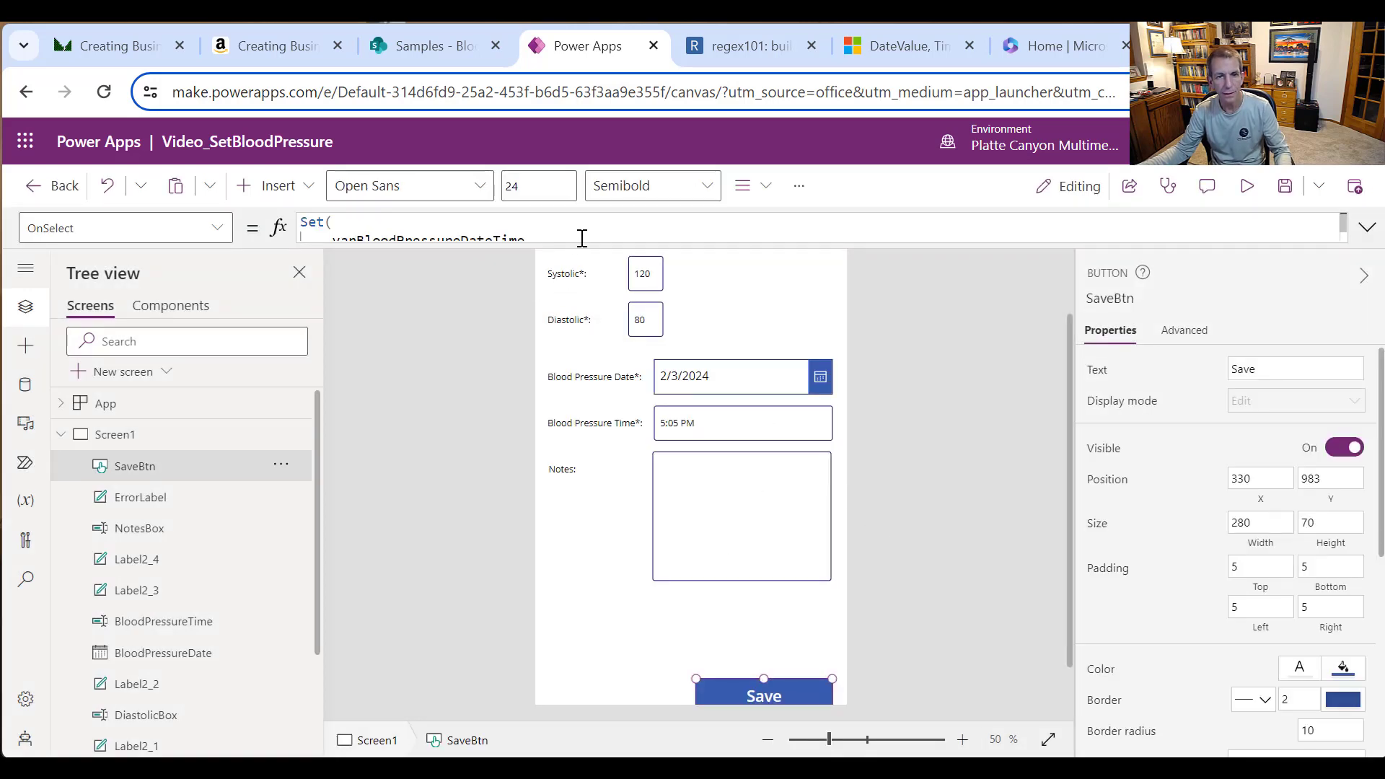
{"action": "left_click_drag", "start_coordinate": [577, 254], "coordinate": [575, 449]}
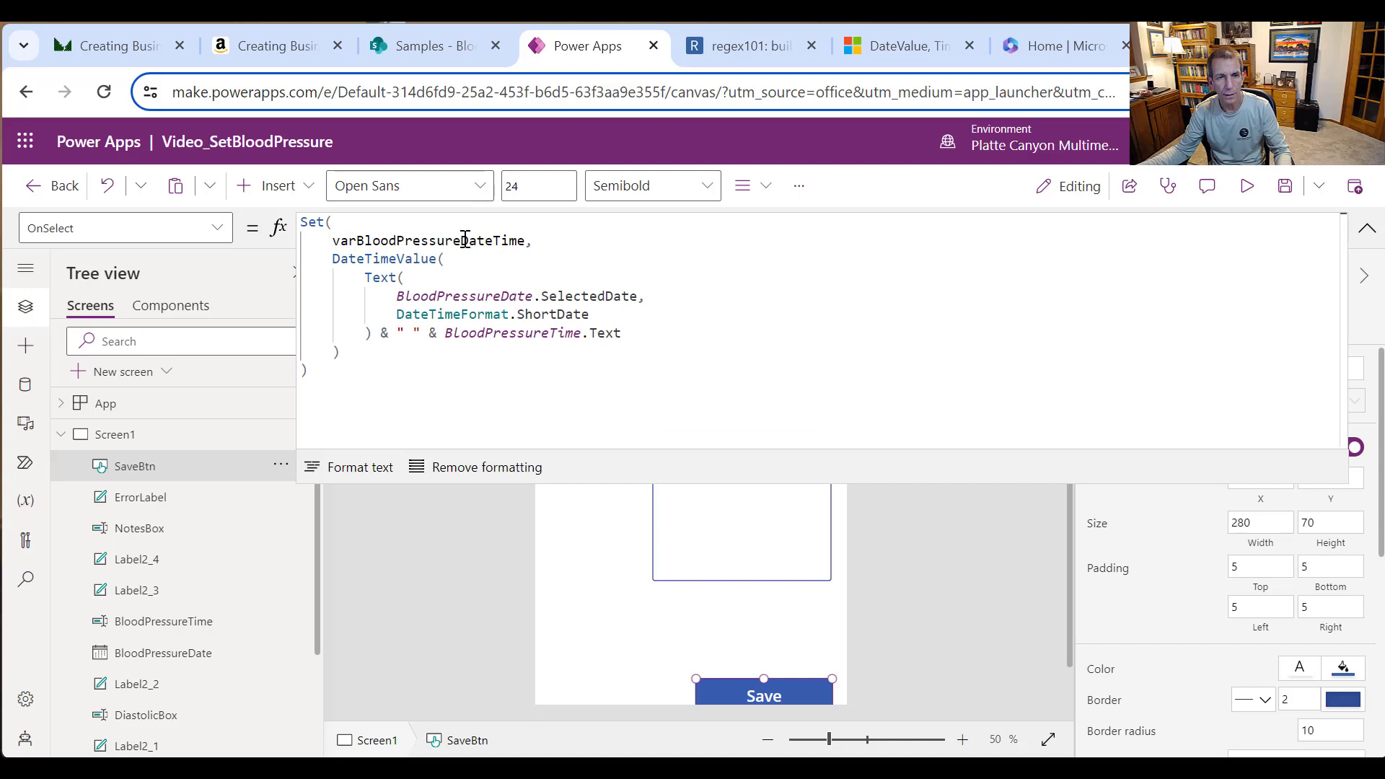
{"action": "double_click", "coordinate": [465, 241]}
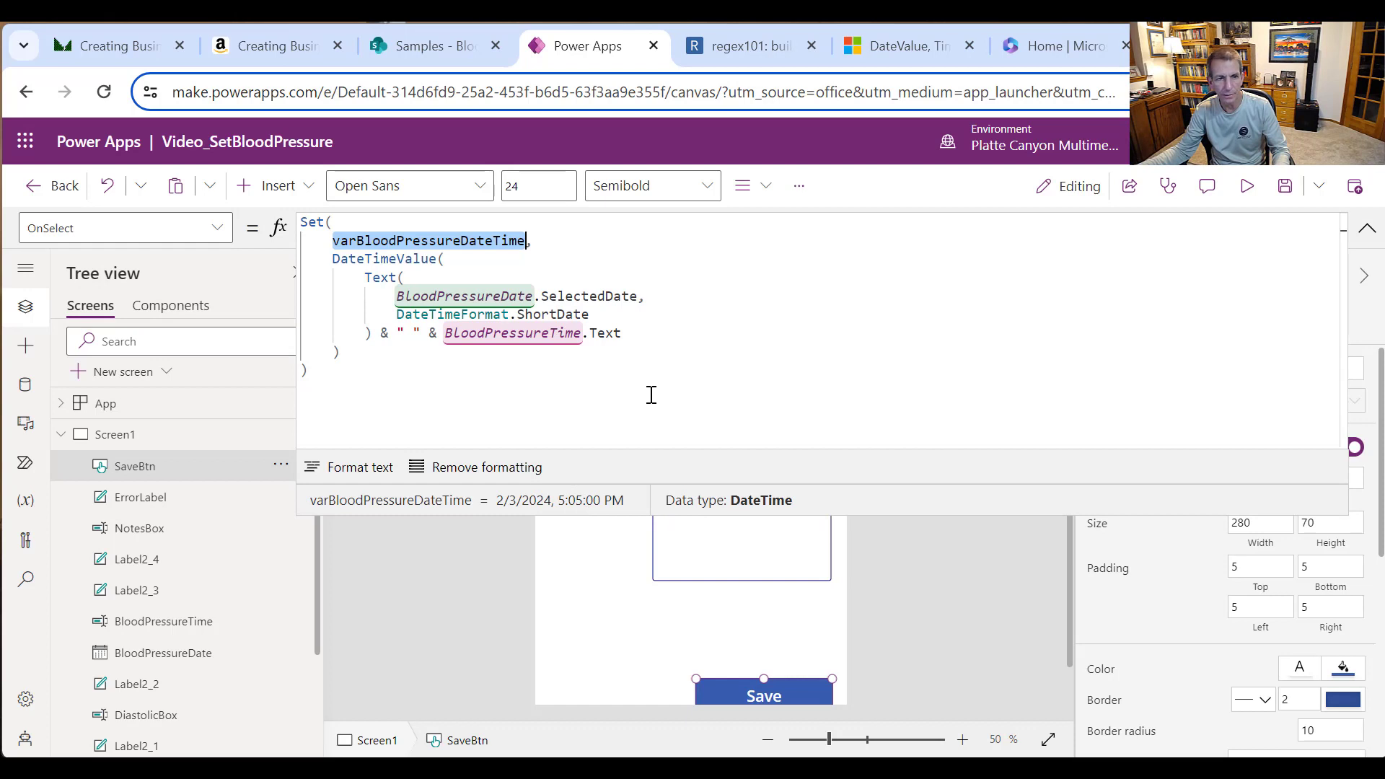
Step: After the Set call, add a formatted Patch on BloodPressure using Defaults(BloodPressure), with Systolic: Value(SystolicBox.Text) and Diastolic: Value(DiastolicBox.Text), plus a trailing comma
{"action": "left_click", "coordinate": [530, 390]}
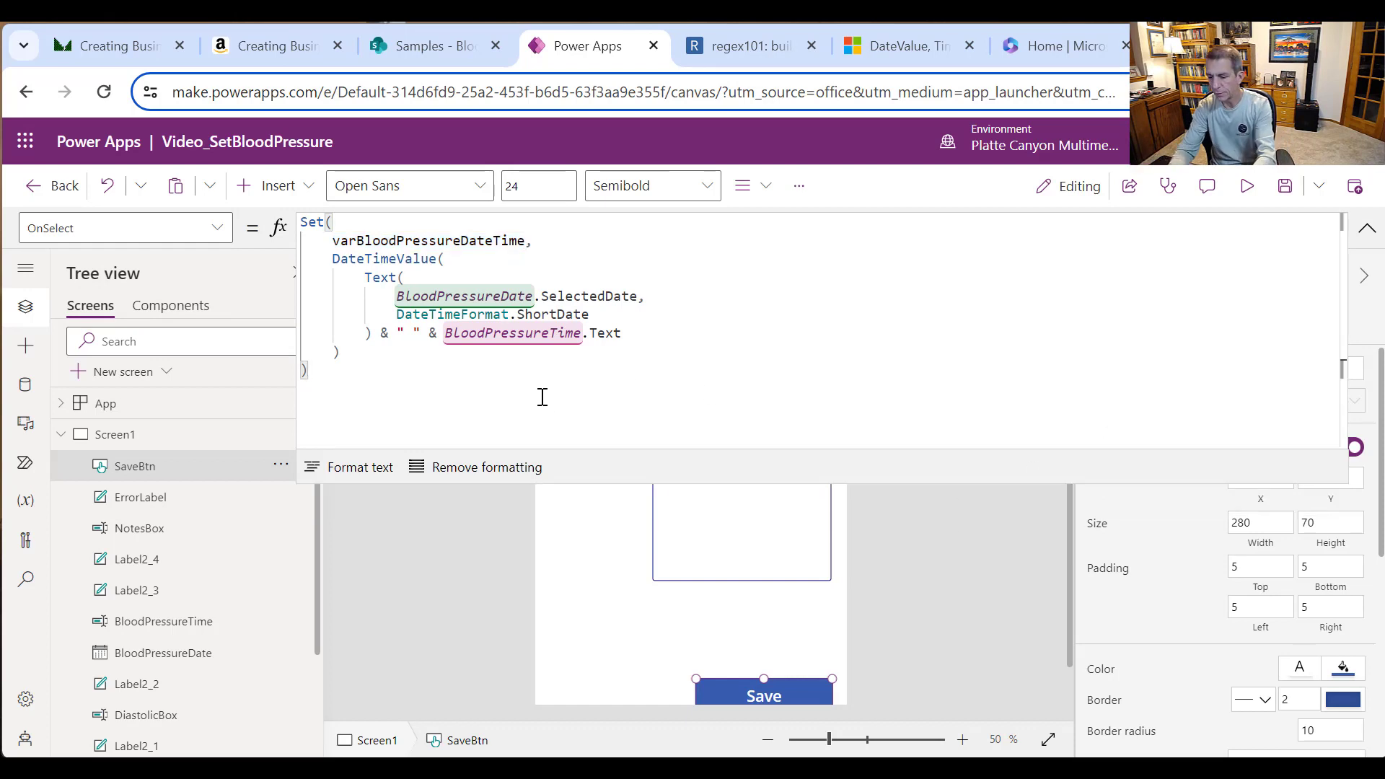
{"action": "type", "text": "; Patch(BloodPressure, Defaults(BloodPressure), {Systolic: Value(SystolicBox.Text), Diastolic: Value(DiastolicBox.Text)"}
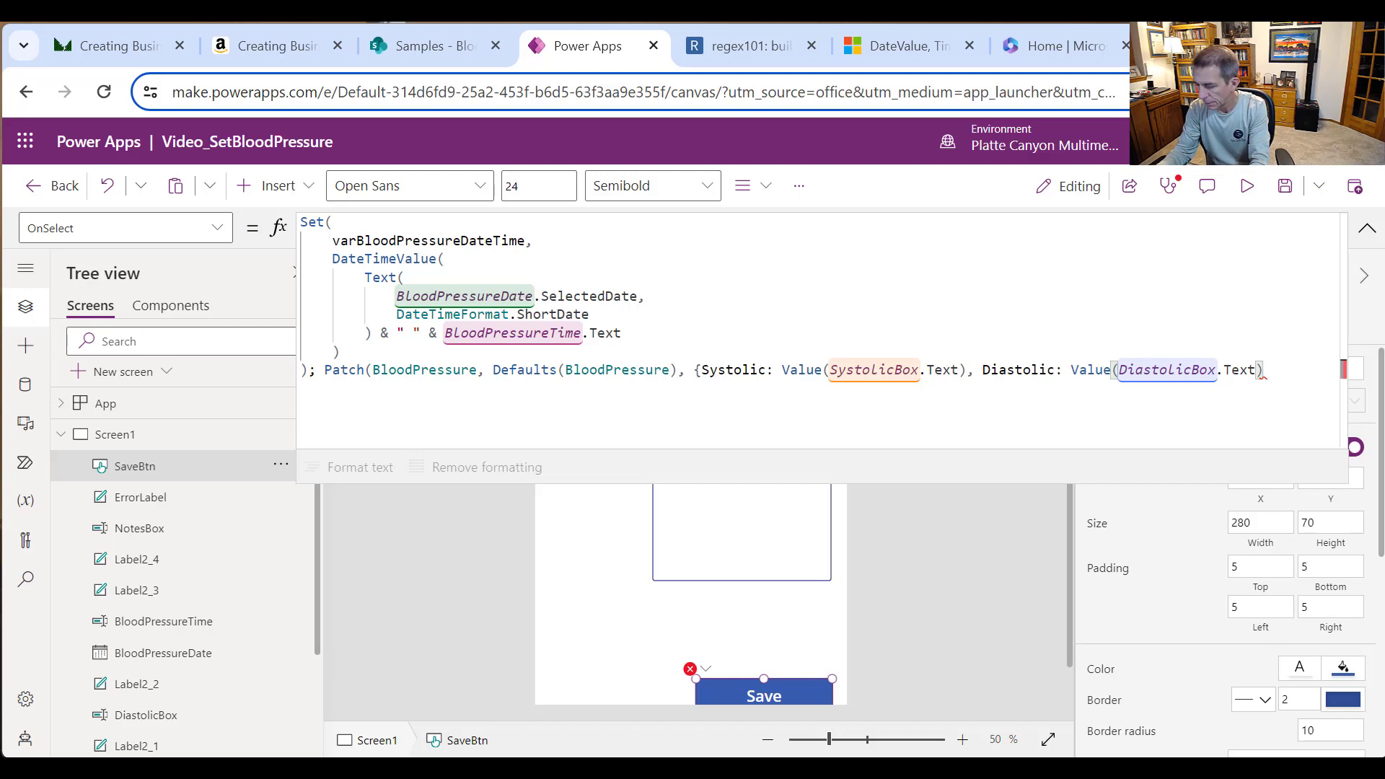
{"action": "type", "text": "})"}
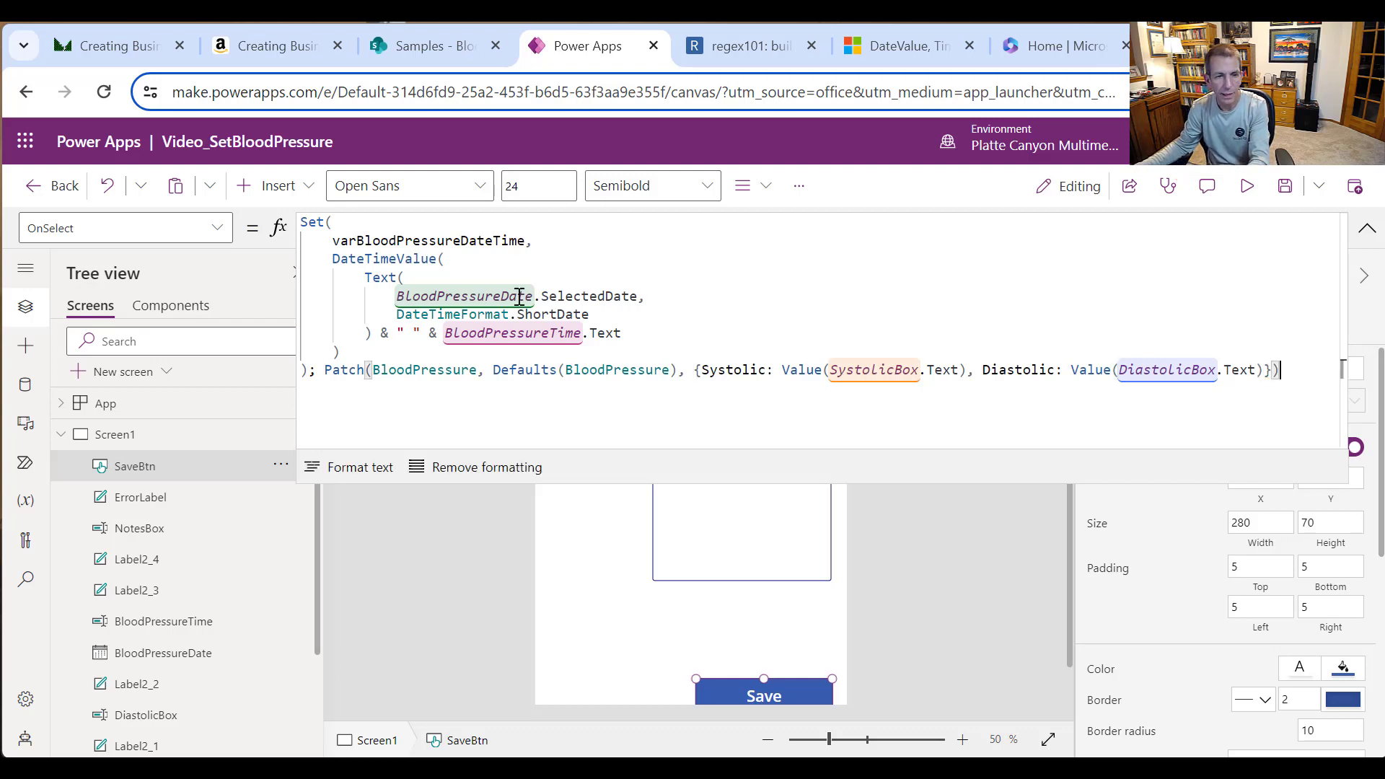
{"action": "left_click", "coordinate": [359, 468]}
{"action": "left_click_drag", "start_coordinate": [722, 484], "coordinate": [722, 660]}
{"action": "left_click", "coordinate": [691, 485]}
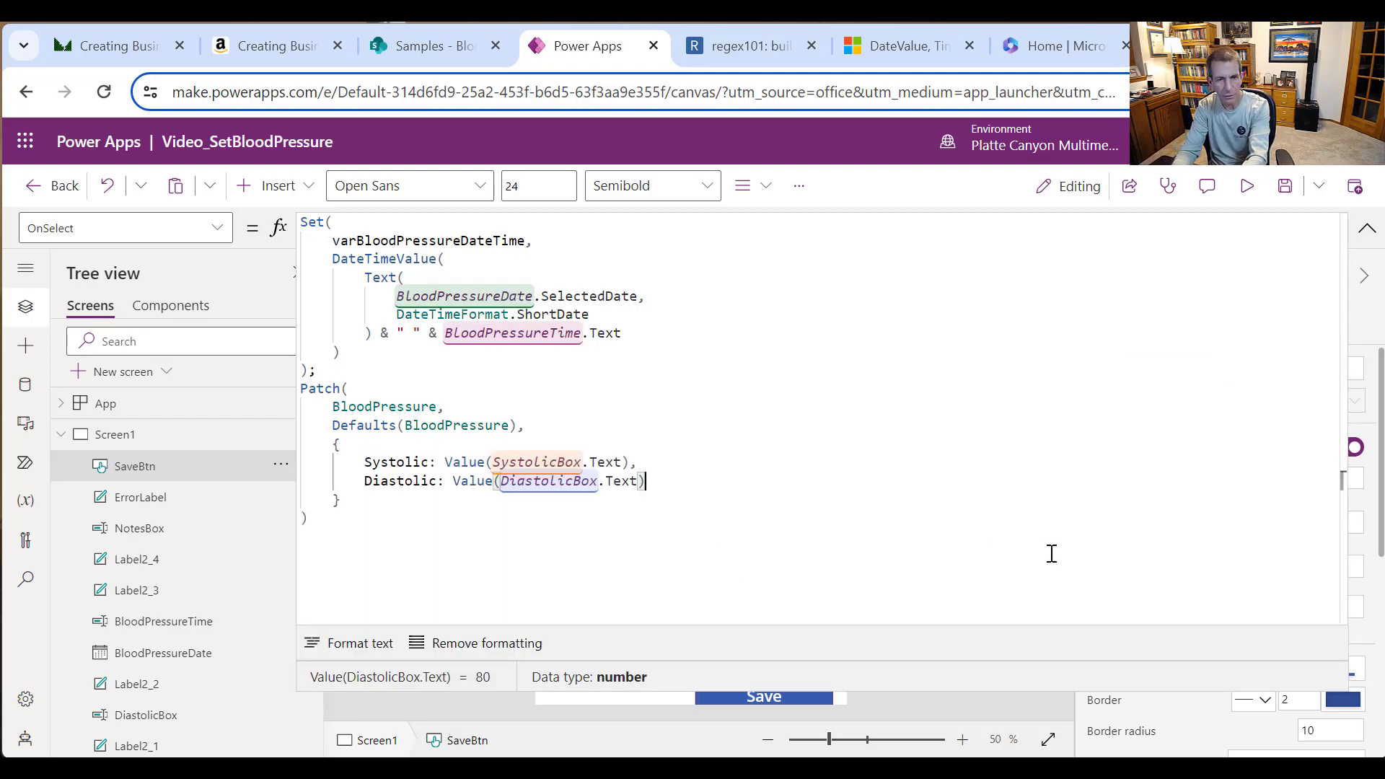
{"action": "type", "text": ","}
{"action": "key", "text": "Tab"}
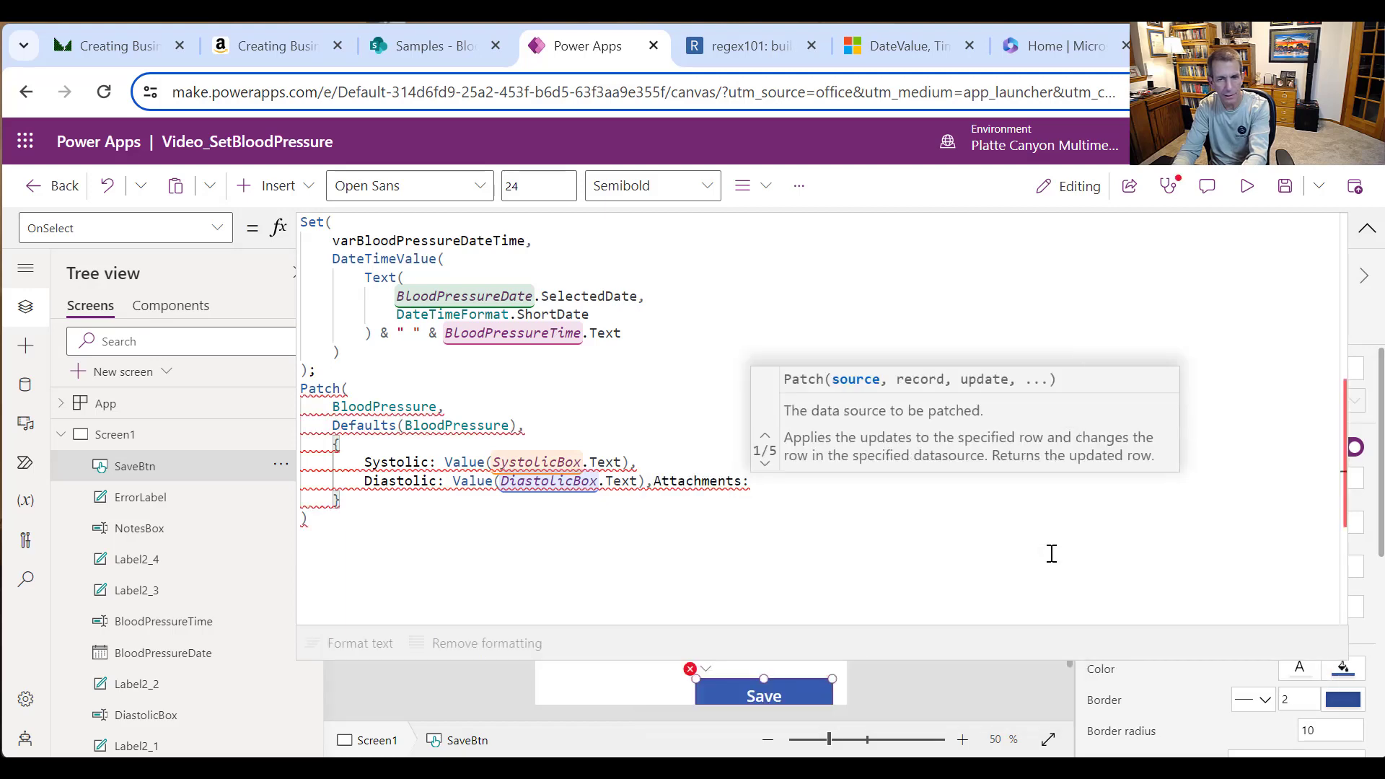
{"action": "key", "text": "BackSpace"}
{"action": "key", "text": "BackSpace"}
{"action": "key", "text": "BackSpace"}
{"action": "key", "text": "BackSpace"}
{"action": "key", "text": "BackSpace"}
{"action": "key", "text": "BackSpace"}
{"action": "key", "text": "BackSpace"}
{"action": "key", "text": "BackSpace"}
{"action": "key", "text": "BackSpace"}
{"action": "key", "text": "BackSpace"}
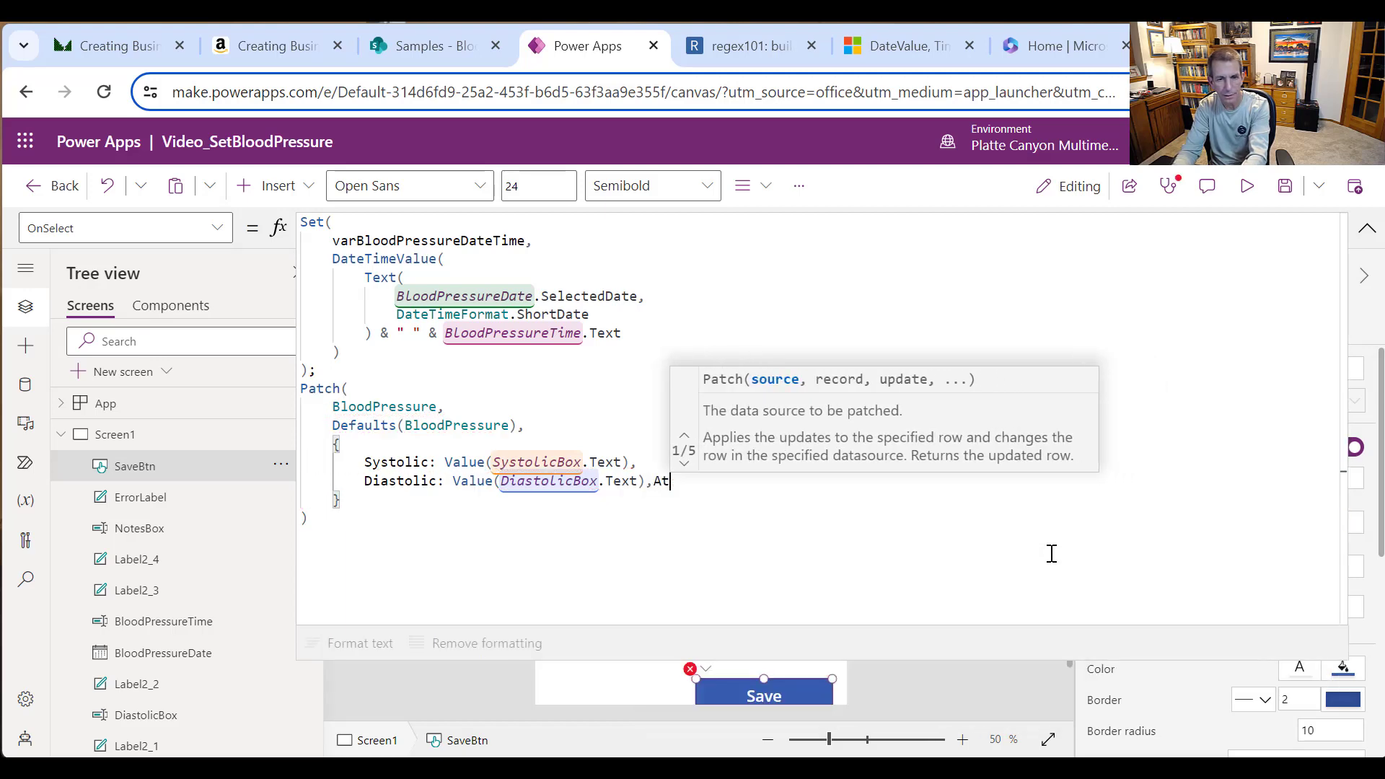
{"action": "key", "text": "BackSpace"}
{"action": "key", "text": "BackSpace"}
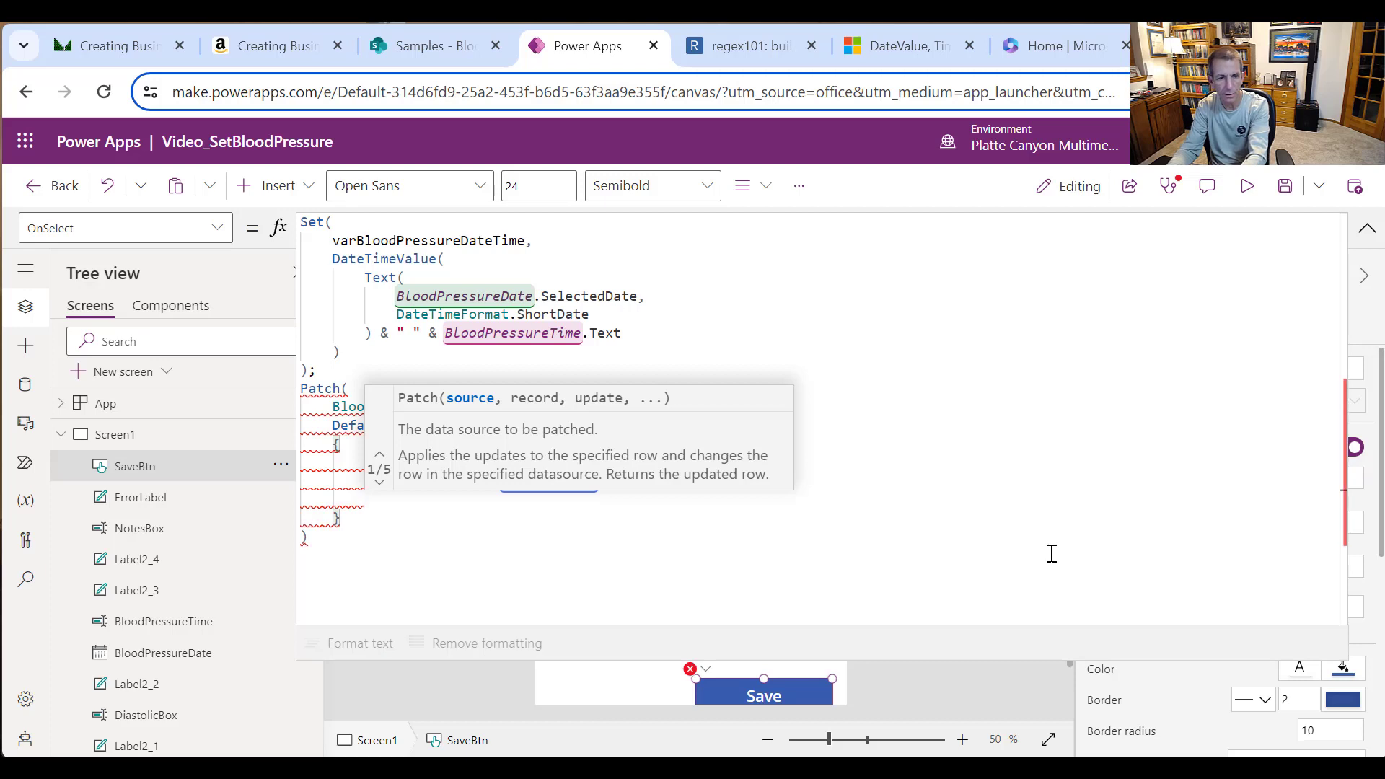
Step: On a new line of the Patch record, add BloodPressureDate: varBloodPressureDateTime followed by a comma
{"action": "type", "text": "B"}
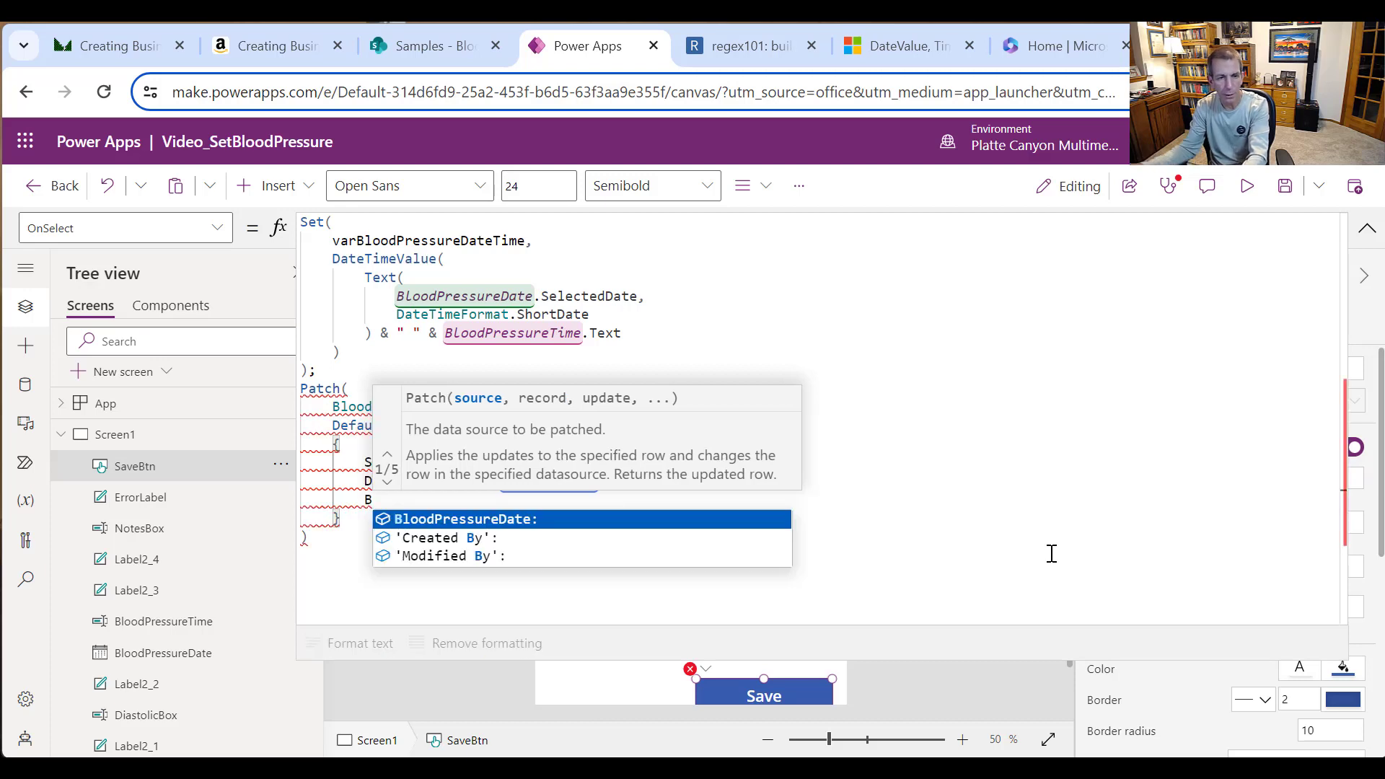
{"action": "left_click", "coordinate": [529, 519]}
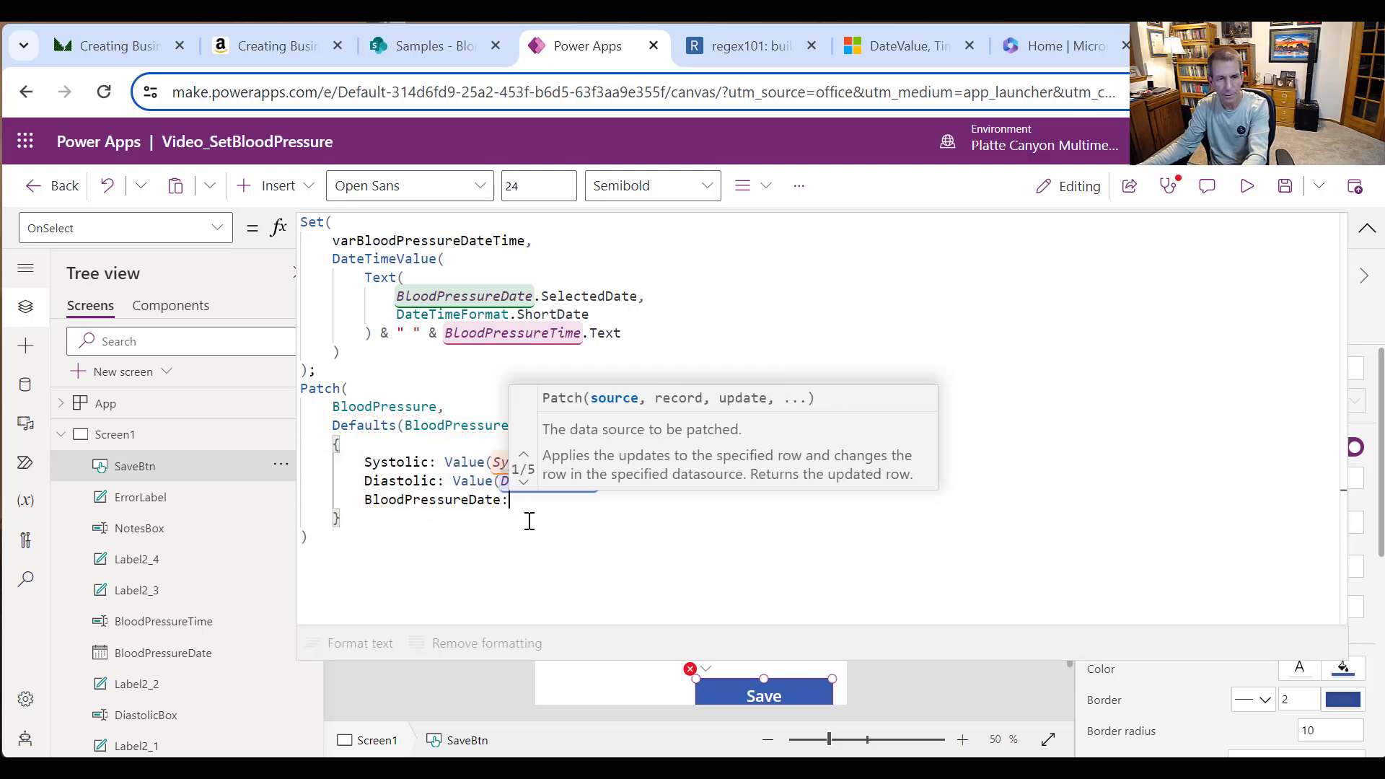
{"action": "type", "text": "var"}
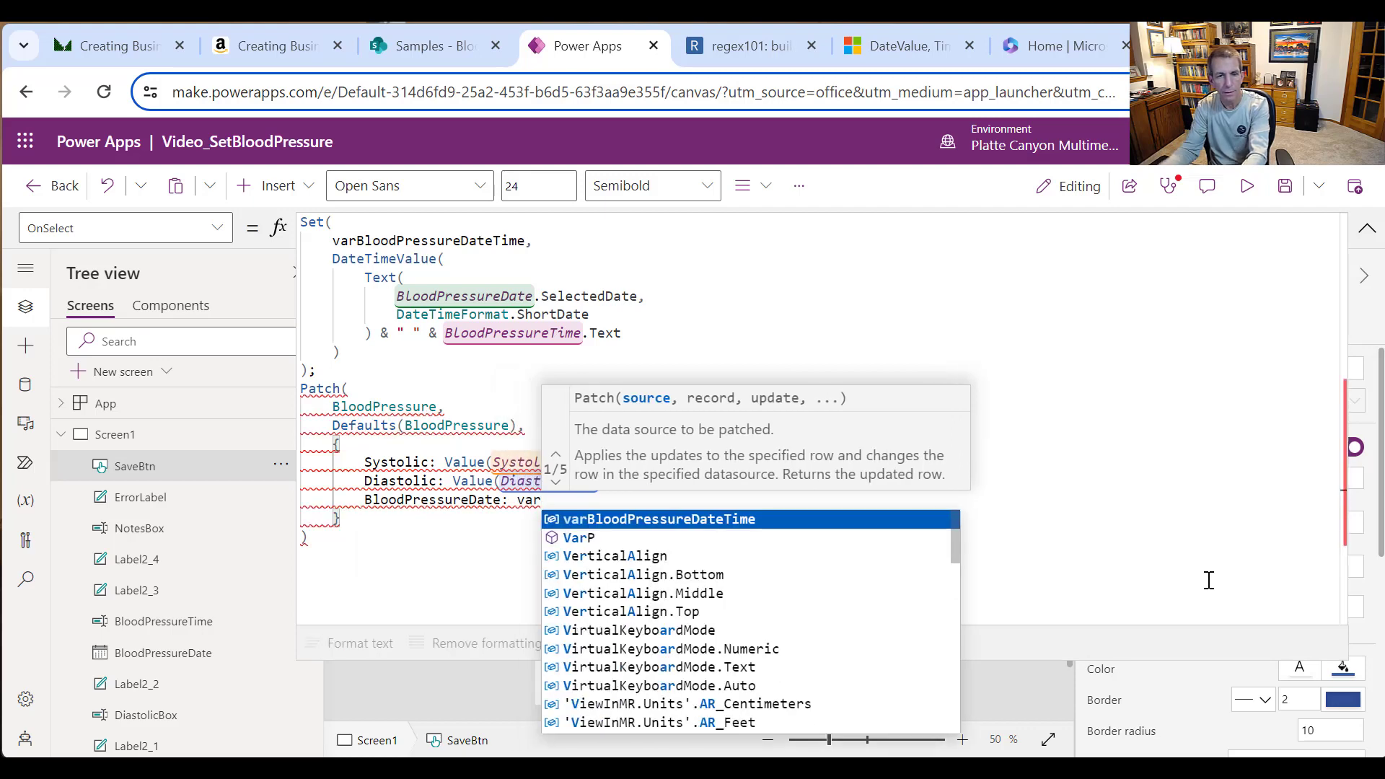
{"action": "left_click", "coordinate": [742, 520]}
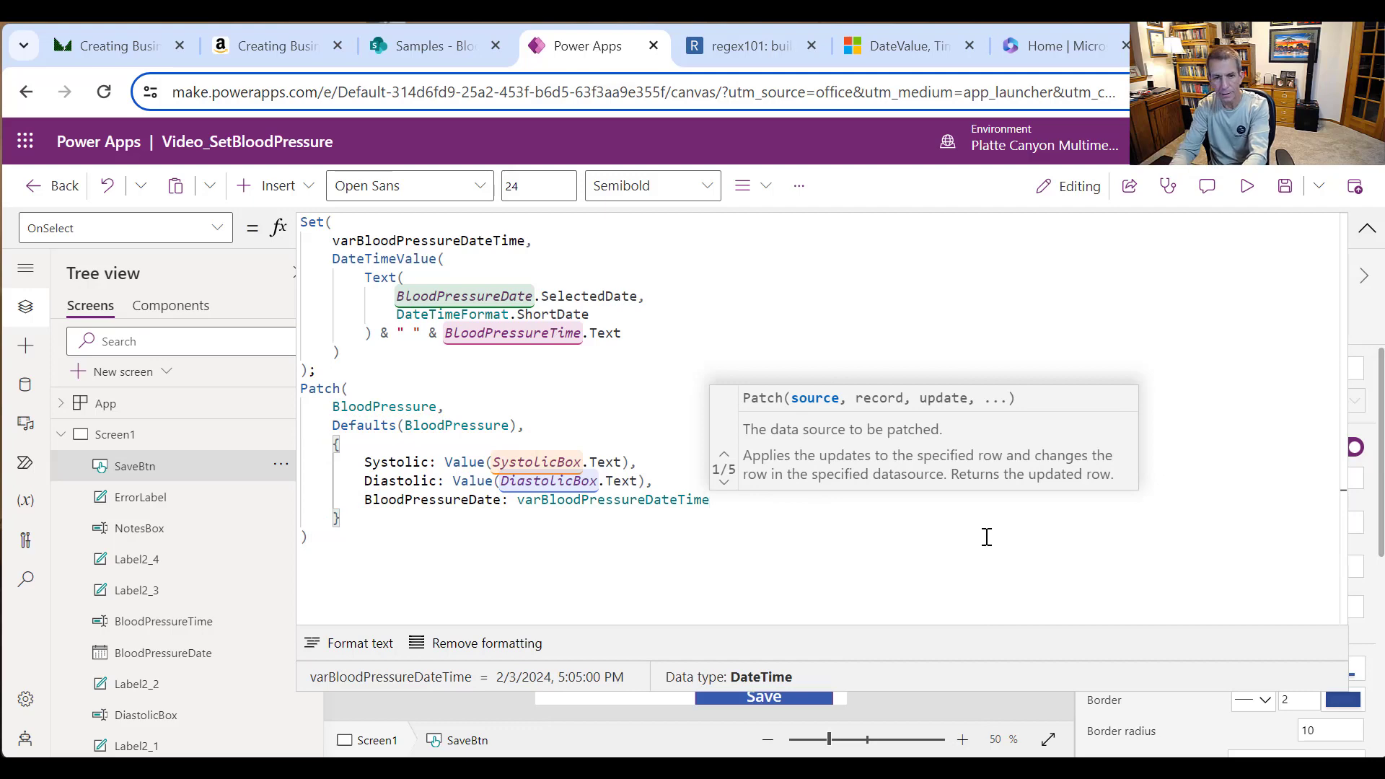
{"action": "type", "text": ","}
{"action": "key", "text": "Tab"}
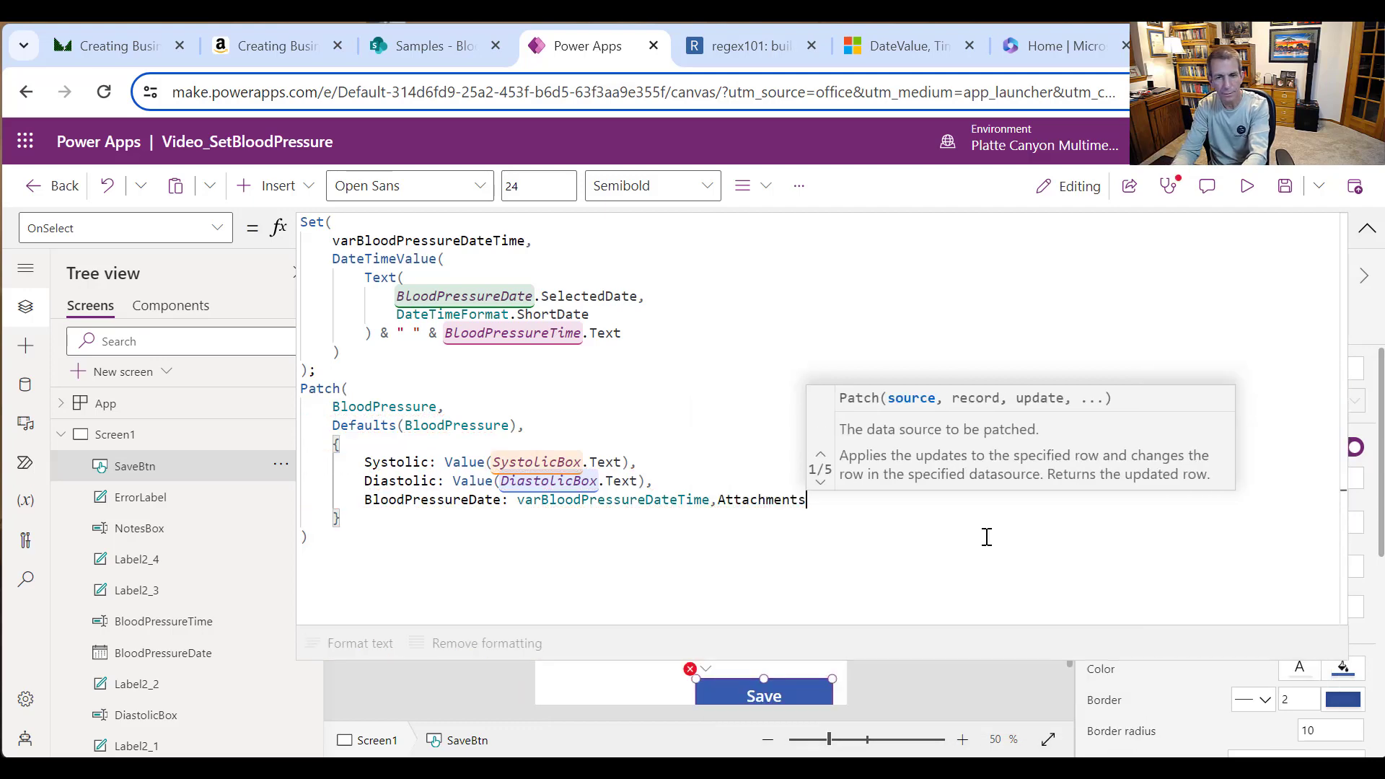
{"action": "key", "text": "BackSpace"}
{"action": "key", "text": "BackSpace"}
{"action": "key", "text": "BackSpace"}
{"action": "key", "text": "BackSpace"}
{"action": "key", "text": "BackSpace"}
{"action": "key", "text": "BackSpace"}
{"action": "key", "text": "BackSpace"}
{"action": "key", "text": "BackSpace"}
{"action": "key", "text": "BackSpace"}
{"action": "key", "text": "BackSpace"}
{"action": "key", "text": "BackSpace"}
Step: Add Notes: NotesBox.Text to the Patch record and end the Patch call with a semicolon and a new line
{"action": "key", "text": "Return"}
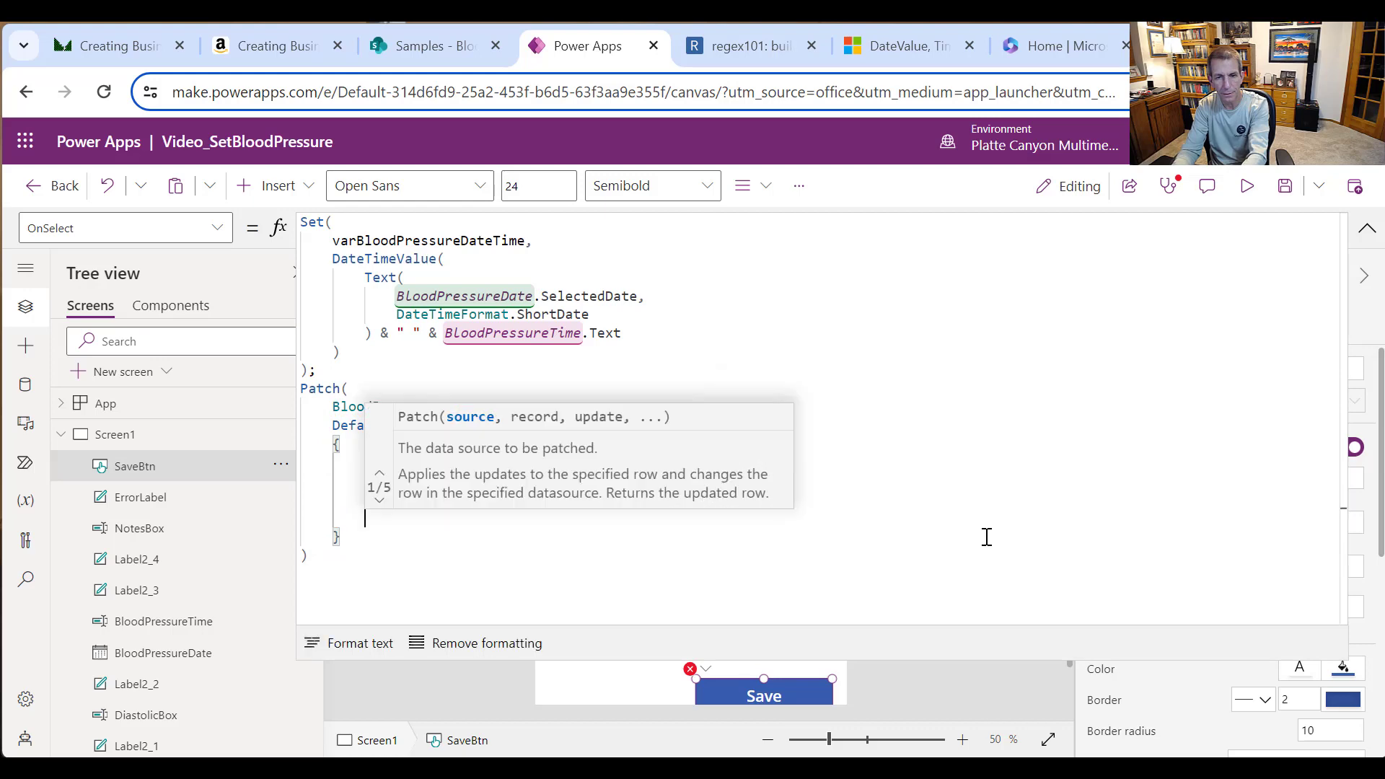
{"action": "type", "text": "Notes"}
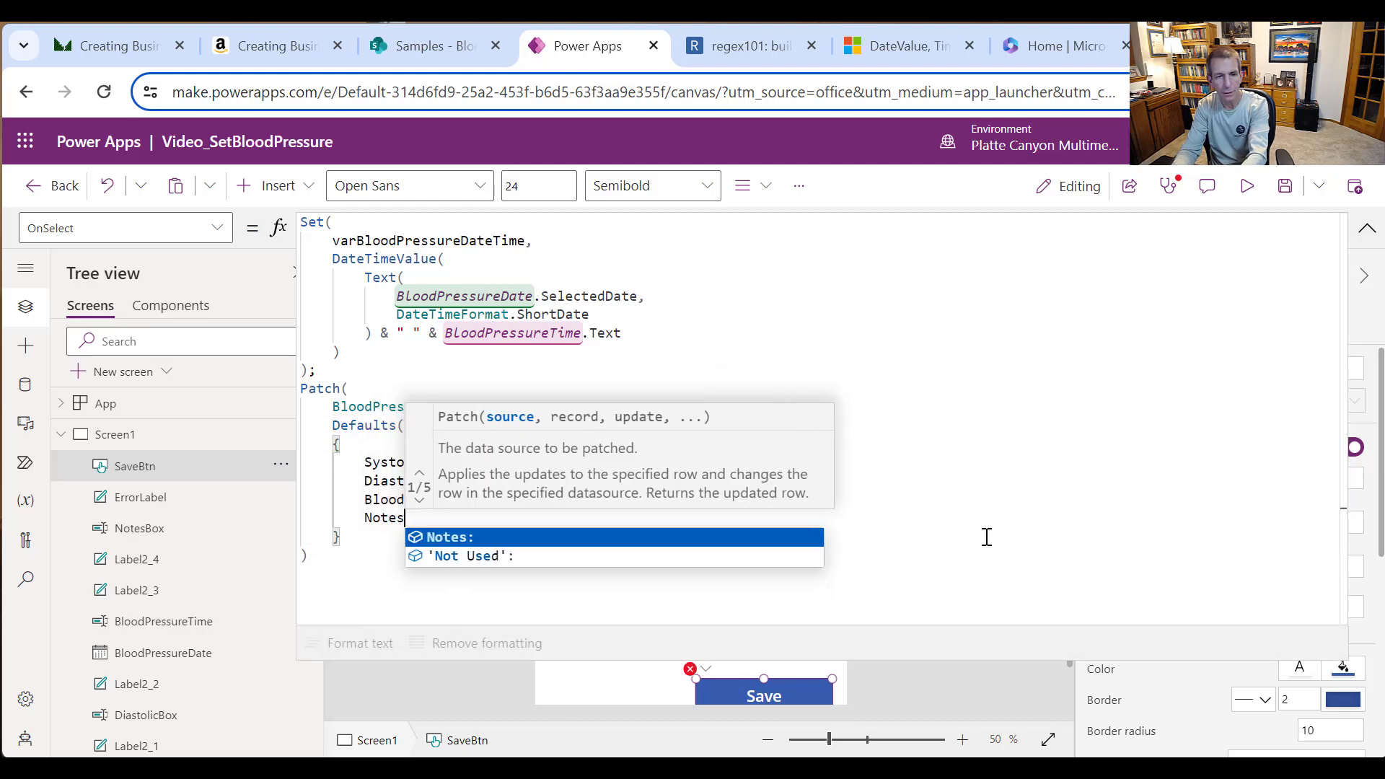
{"action": "key", "text": "Tab"}
{"action": "type", "text": "Note"}
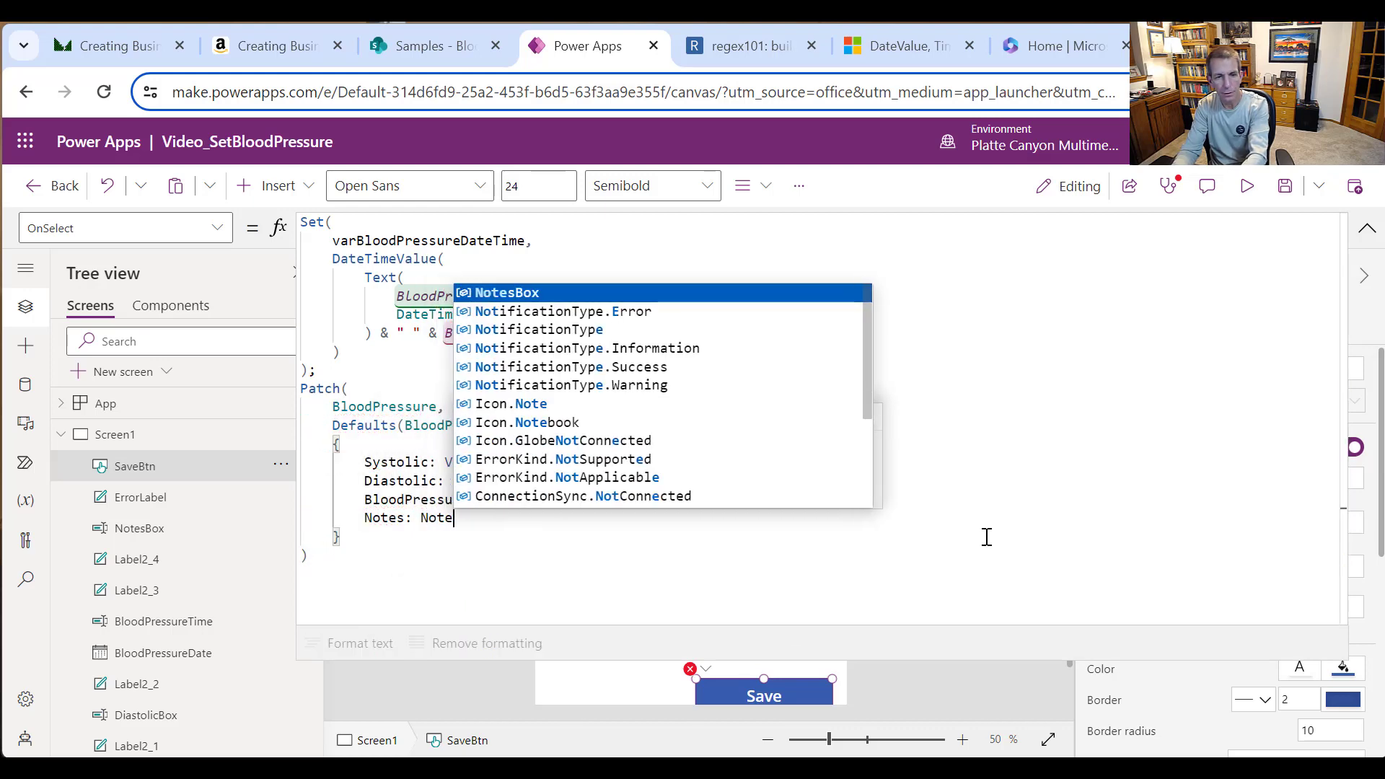
{"action": "type", "text": "sBox.Text"}
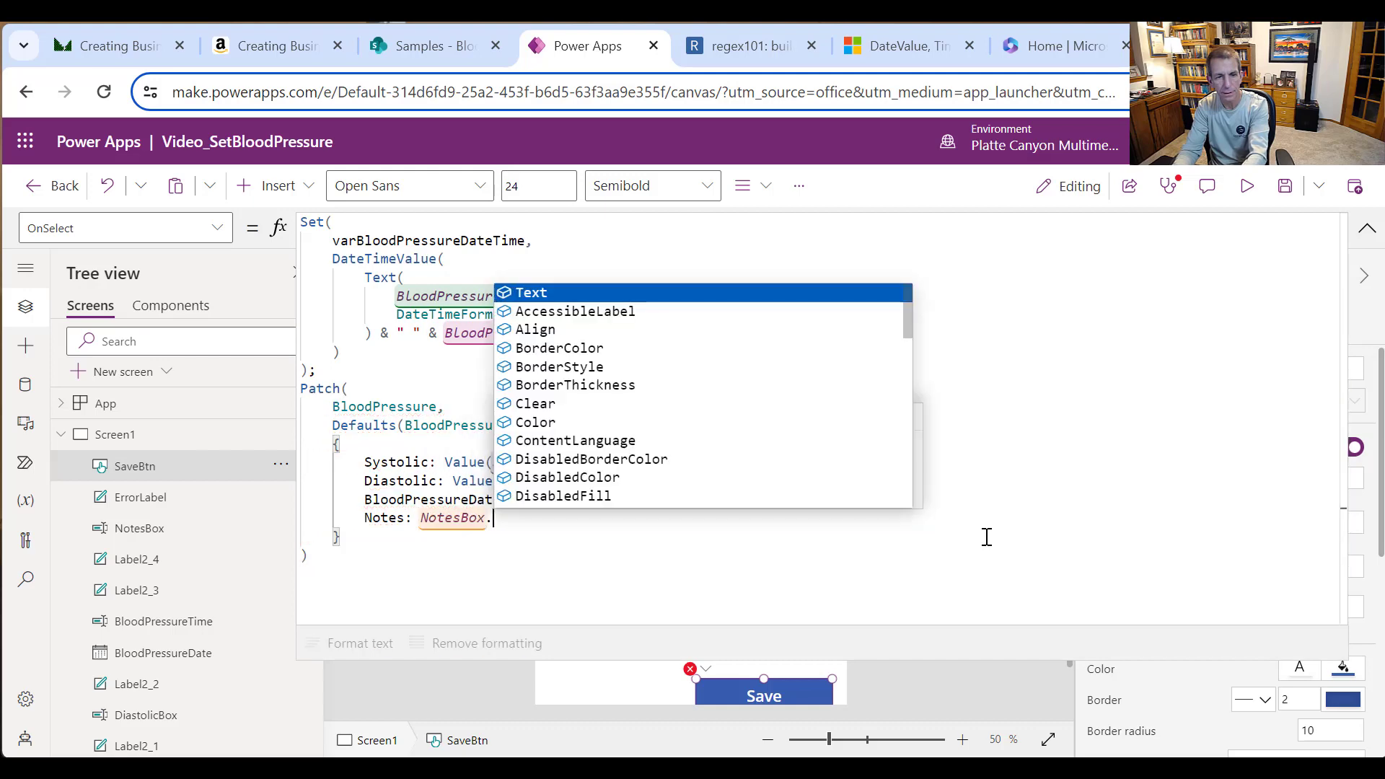
{"action": "left_click", "coordinate": [470, 546]}
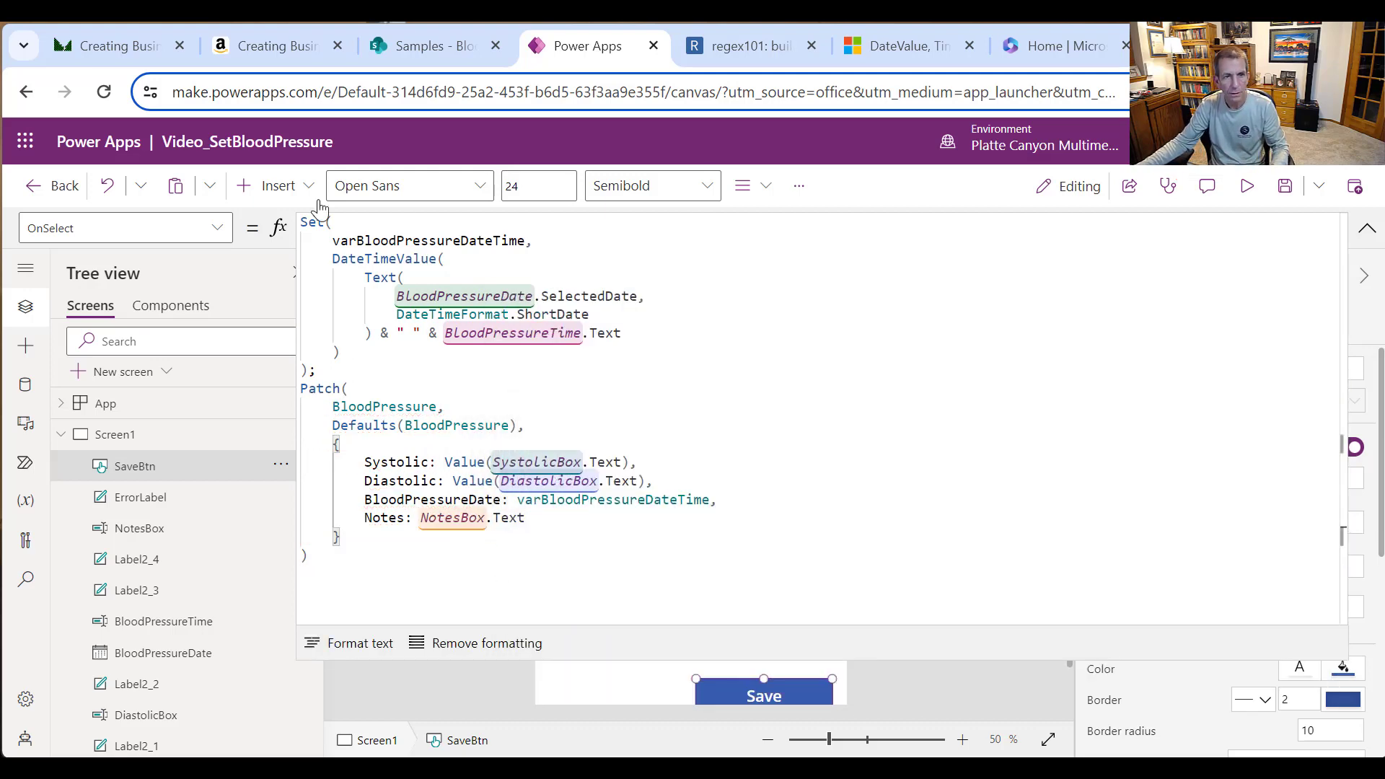
{"action": "left_click", "coordinate": [359, 572]}
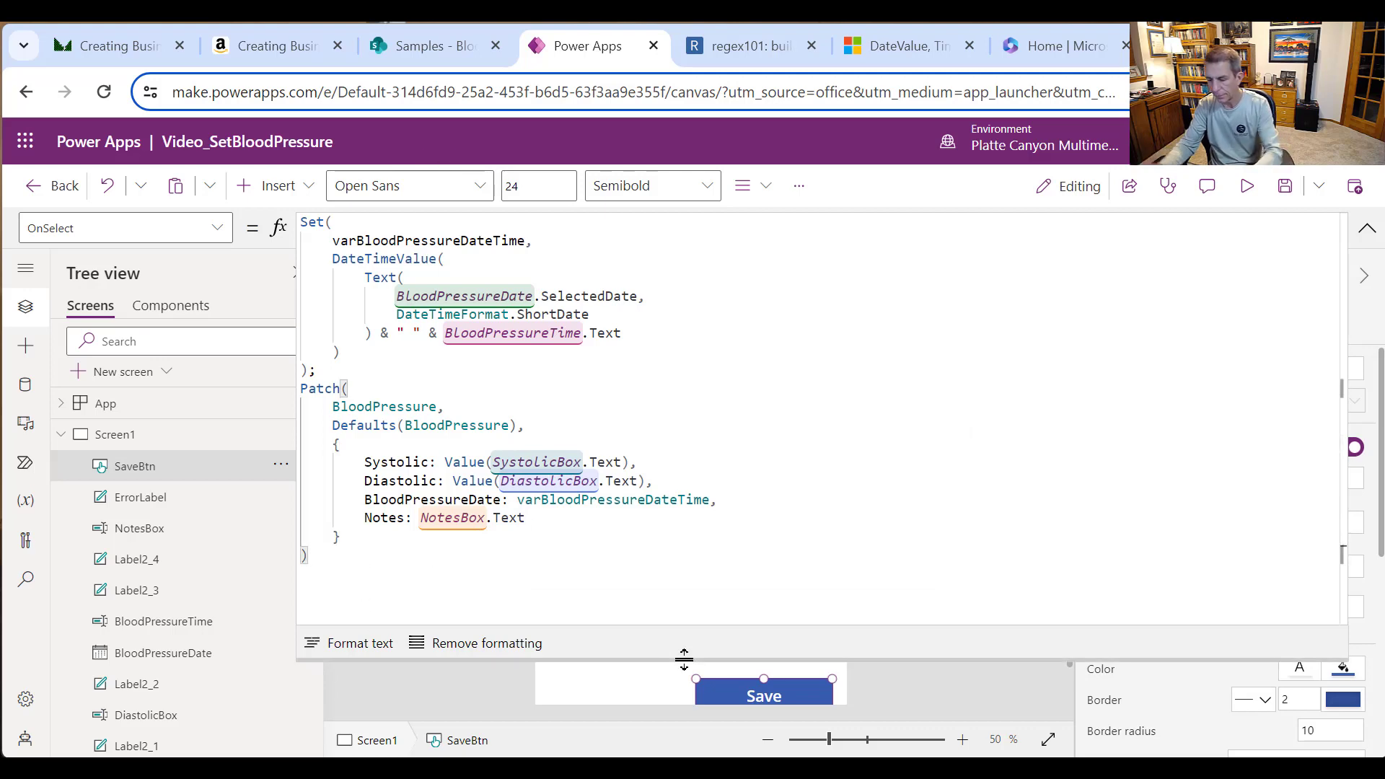
{"action": "type", "text": ";"}
{"action": "key", "text": "Return"}
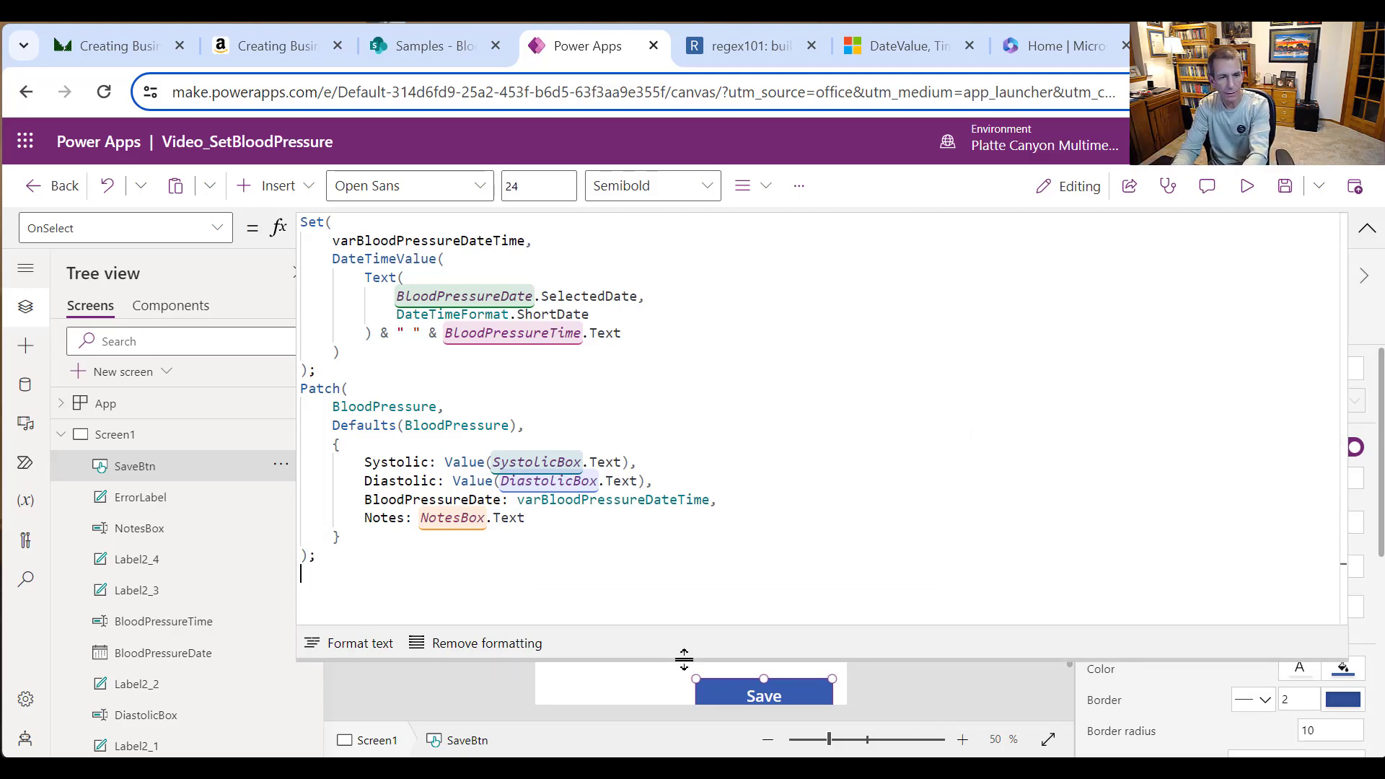
Step: Begin a Notify call after the Patch call with the message "Blood pressure saved successfully."
{"action": "type", "text": "Notify"}
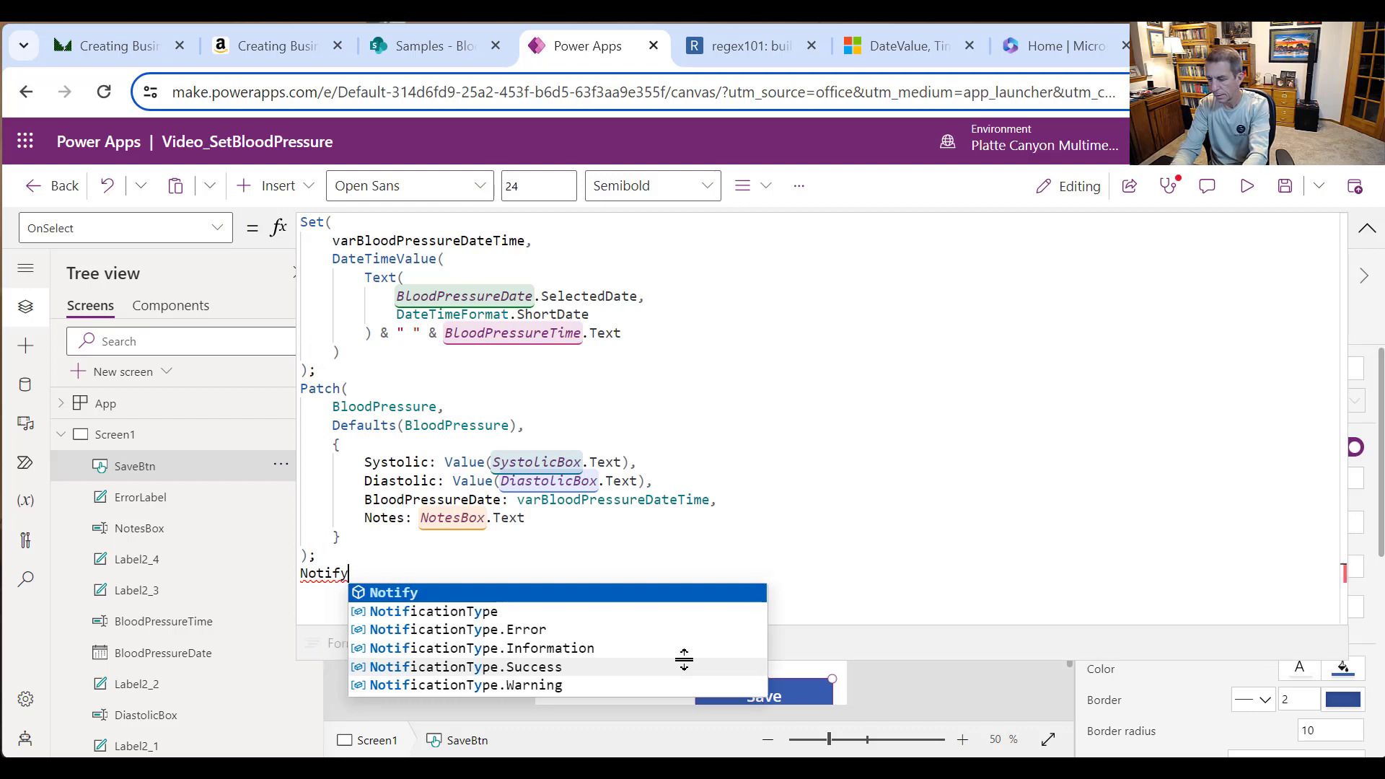
{"action": "type", "text": "(\"Blook"}
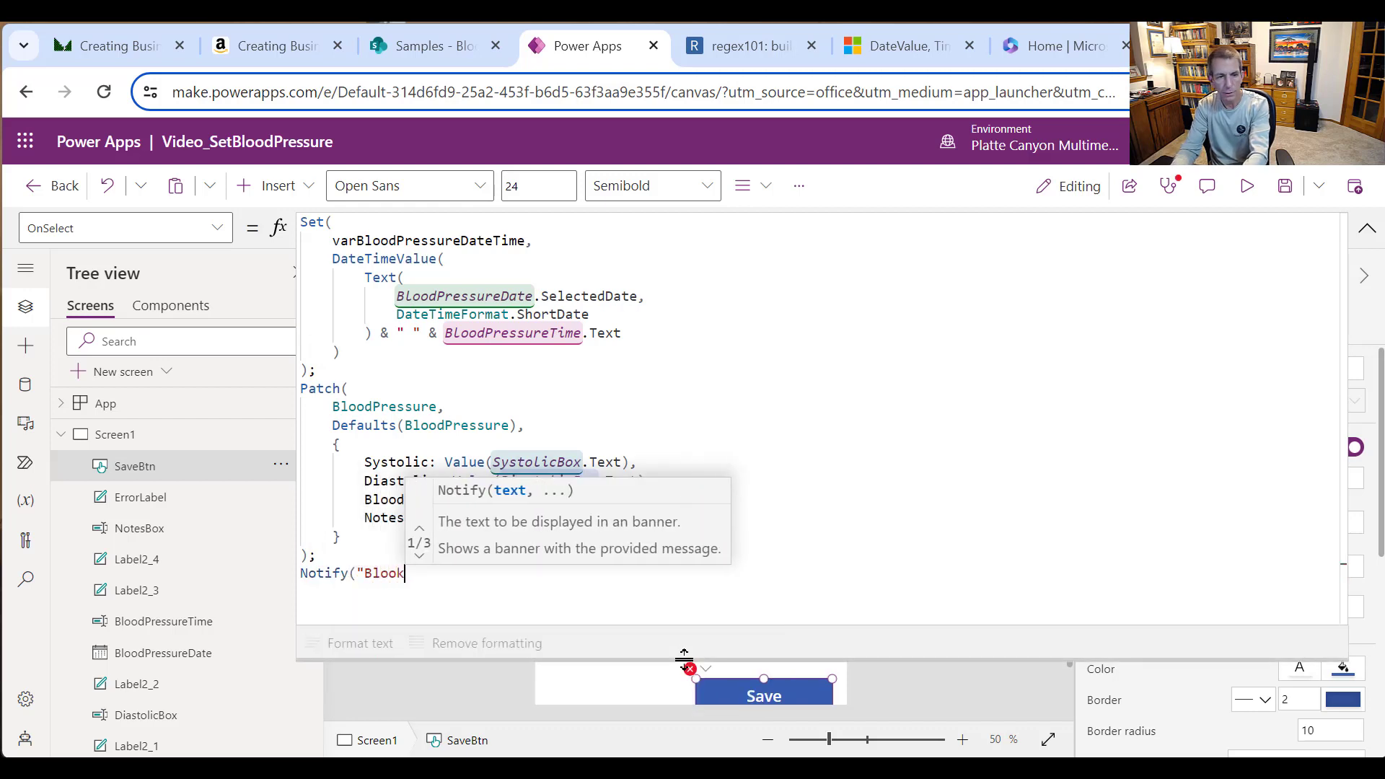
{"action": "key", "text": "BackSpace"}
{"action": "type", "text": "d pre"}
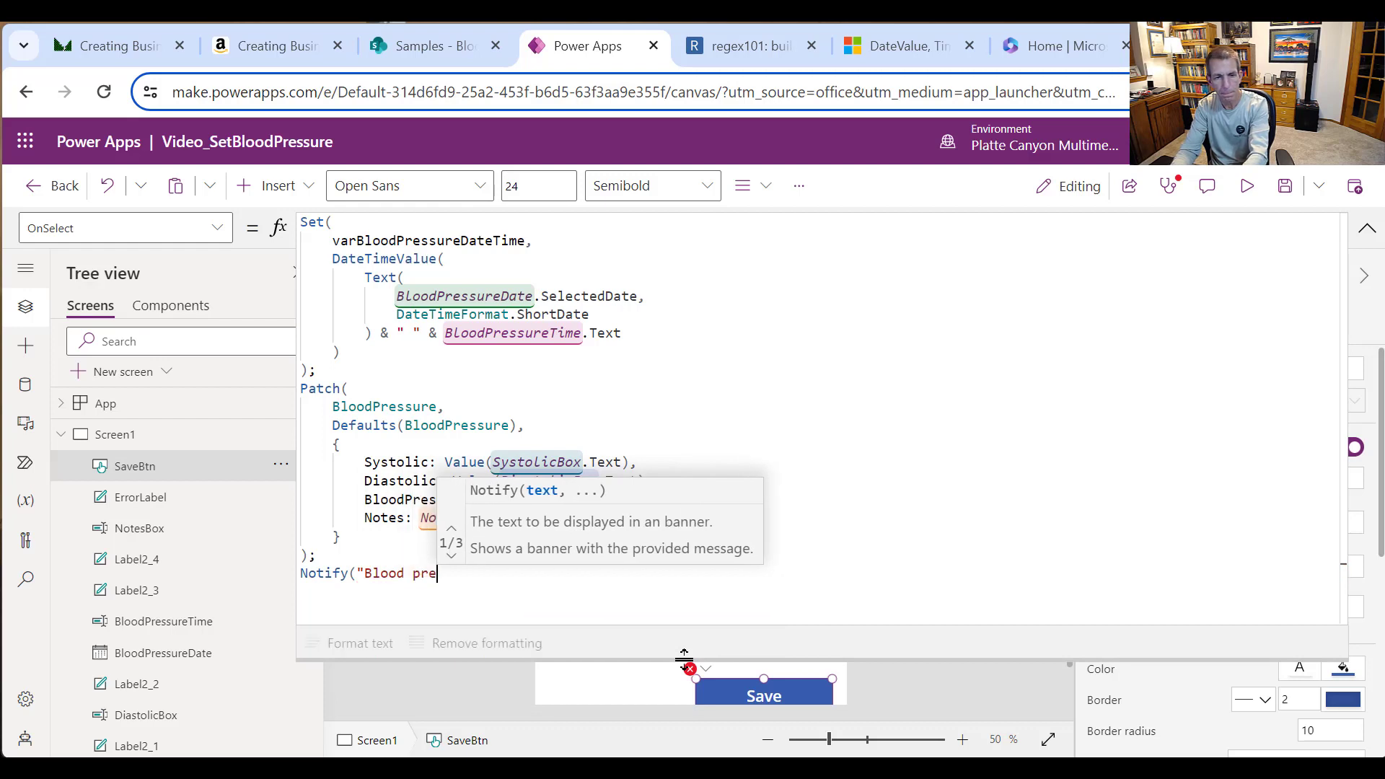
{"action": "type", "text": "ssure saved s"}
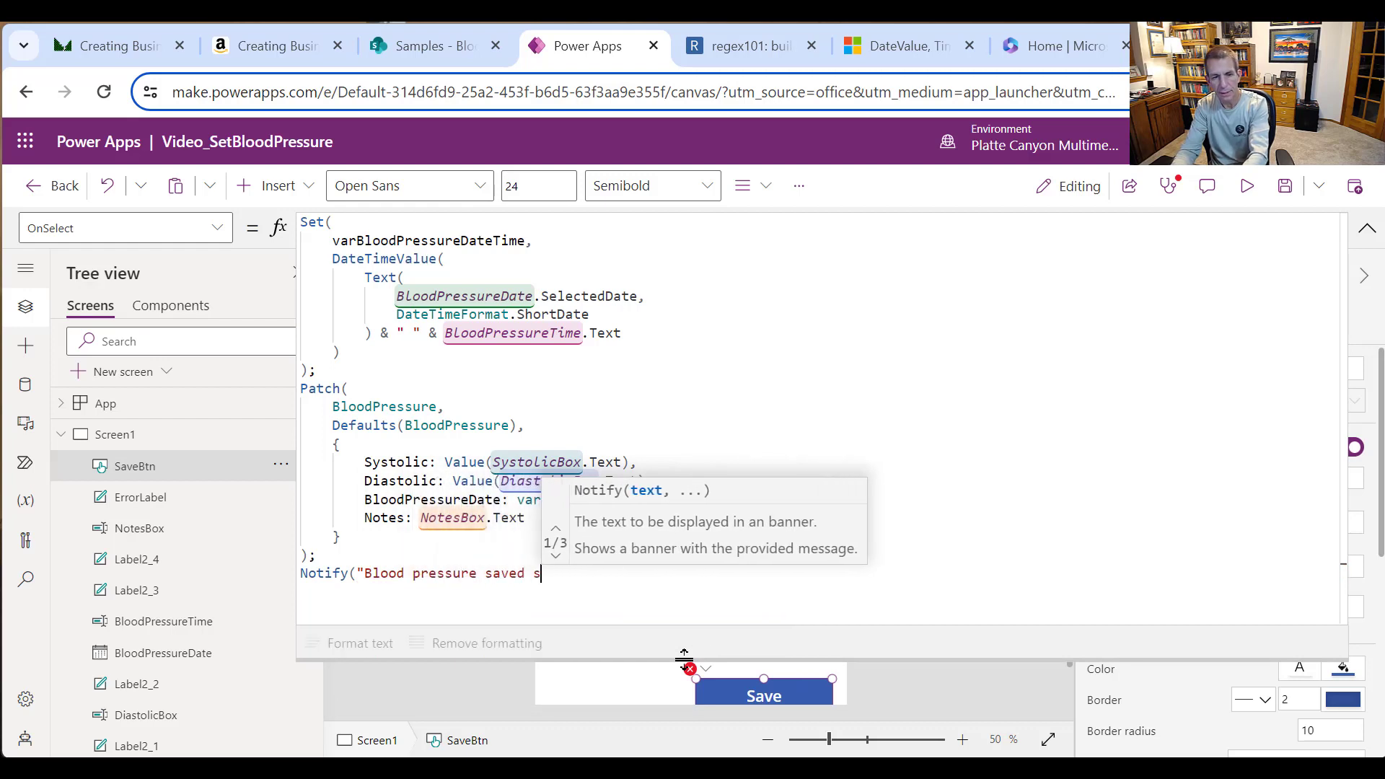
{"action": "type", "text": "uccessfull"}
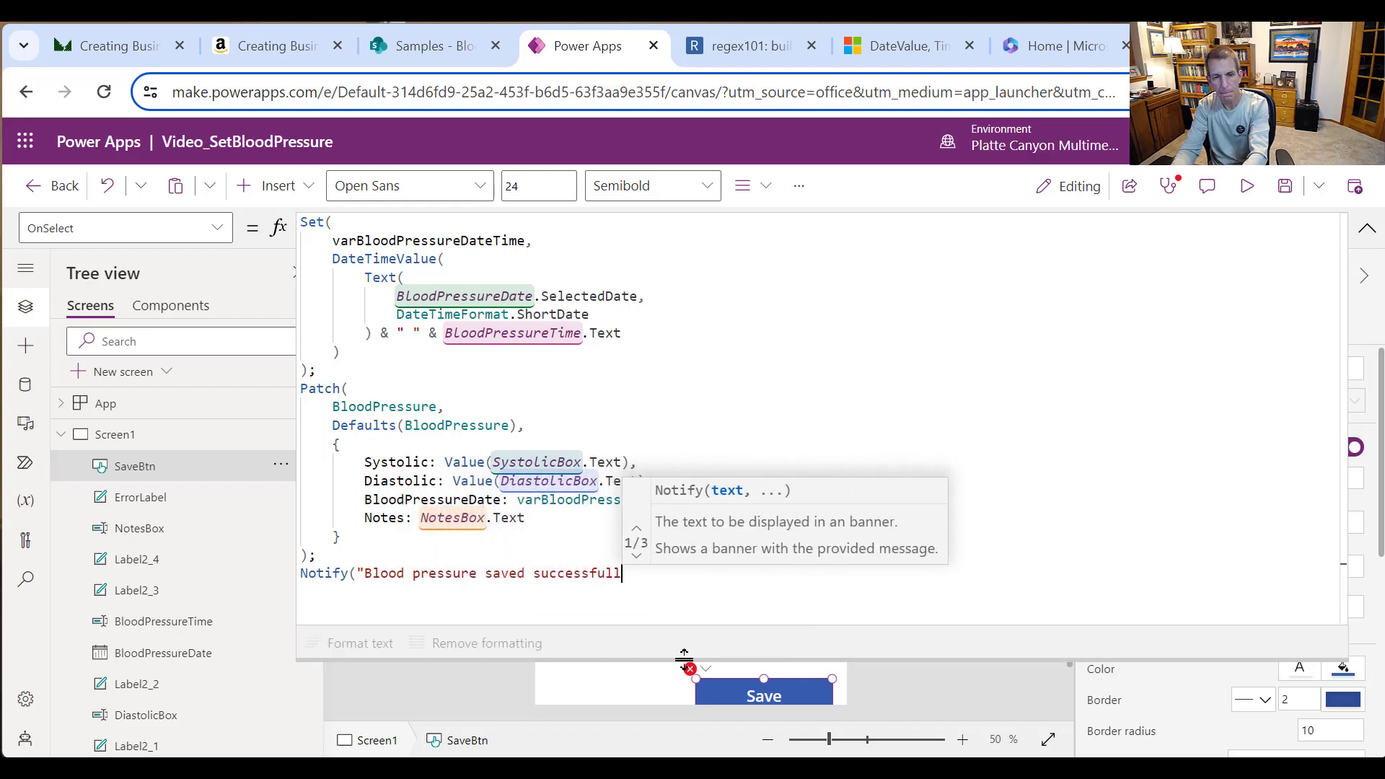
{"action": "type", "text": "y.\" No"}
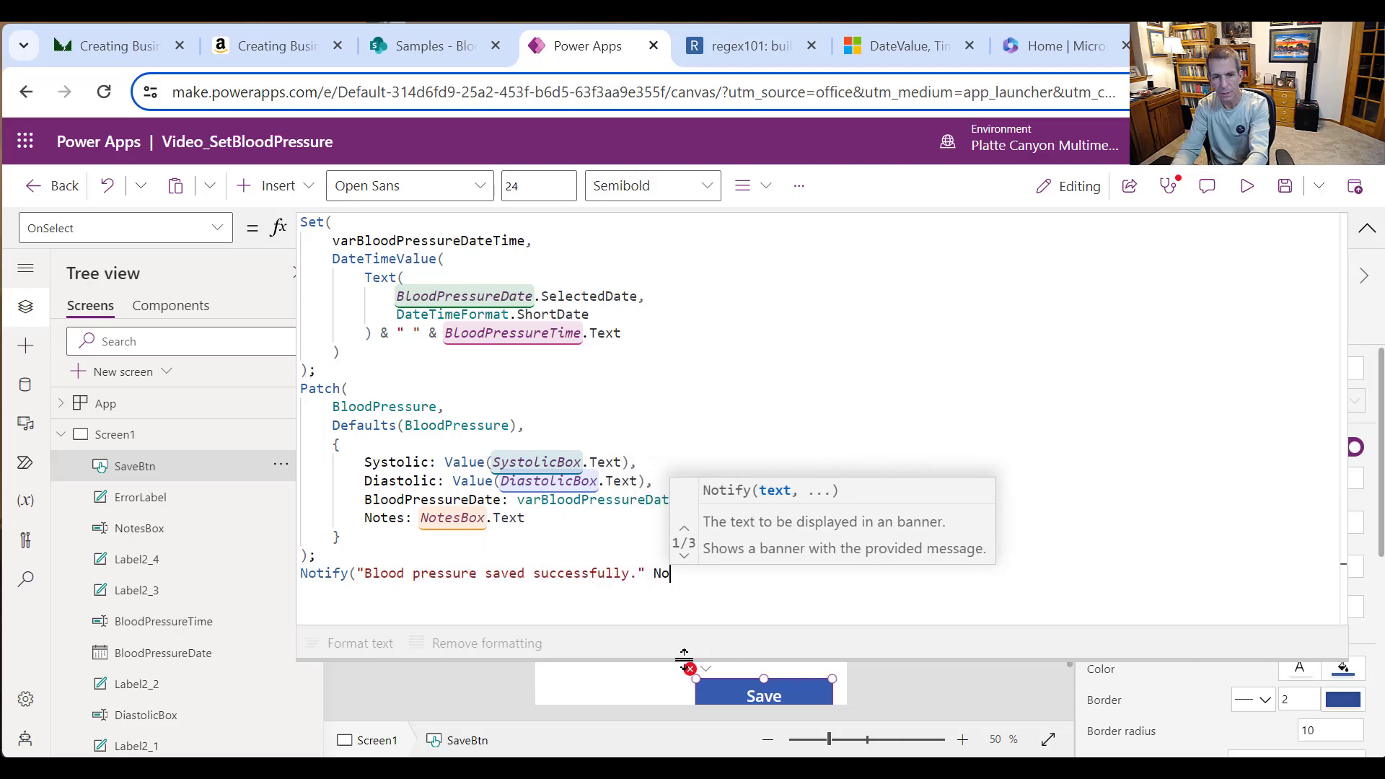
Step: Add NotificationType.Success as the Notify call's second argument, separated by a comma, and close the call
{"action": "type", "text": "ti"}
{"action": "key", "text": "BackSpace"}
{"action": "key", "text": "BackSpace"}
{"action": "key", "text": "BackSpace"}
{"action": "key", "text": "BackSpace"}
{"action": "key", "text": "BackSpace"}
{"action": "key", "text": "BackSpace"}
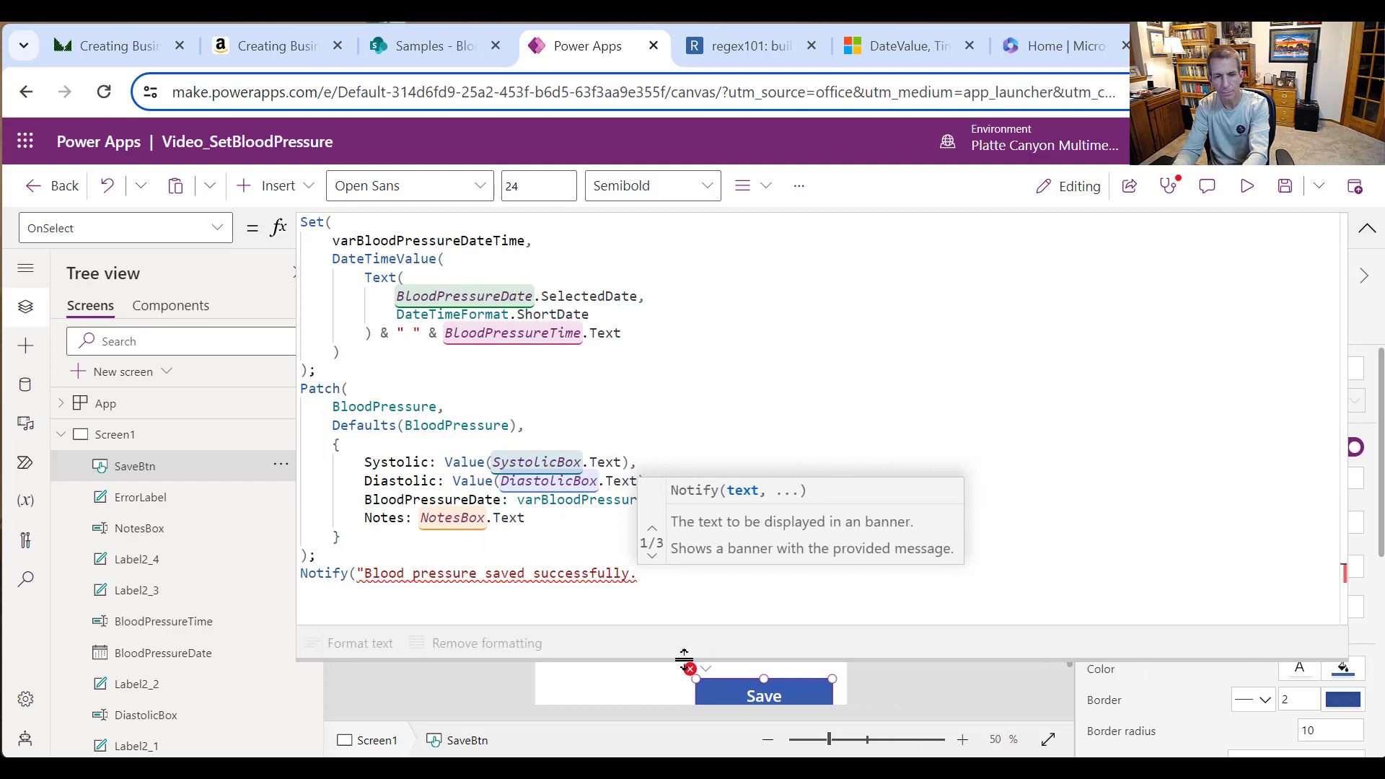
{"action": "type", "text": "\", Noti"}
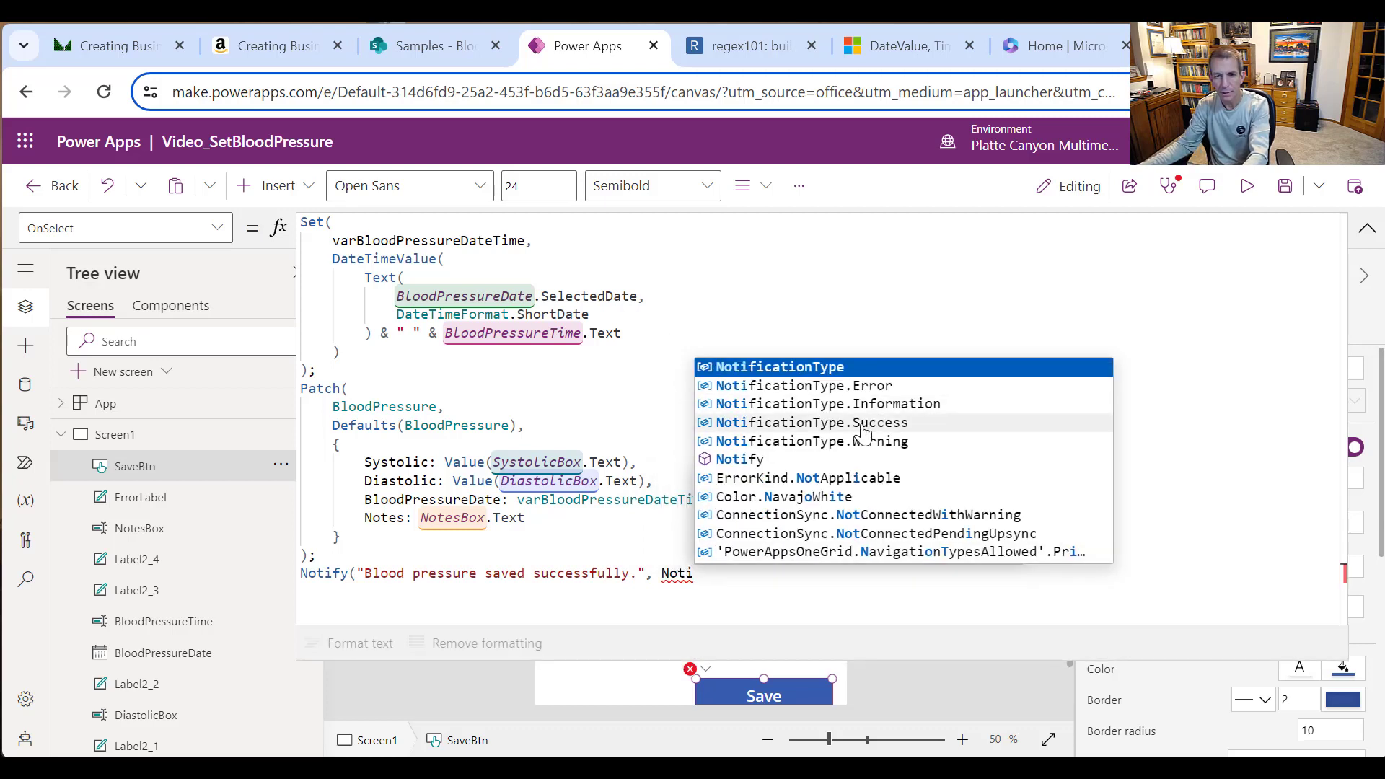
{"action": "left_click", "coordinate": [864, 423]}
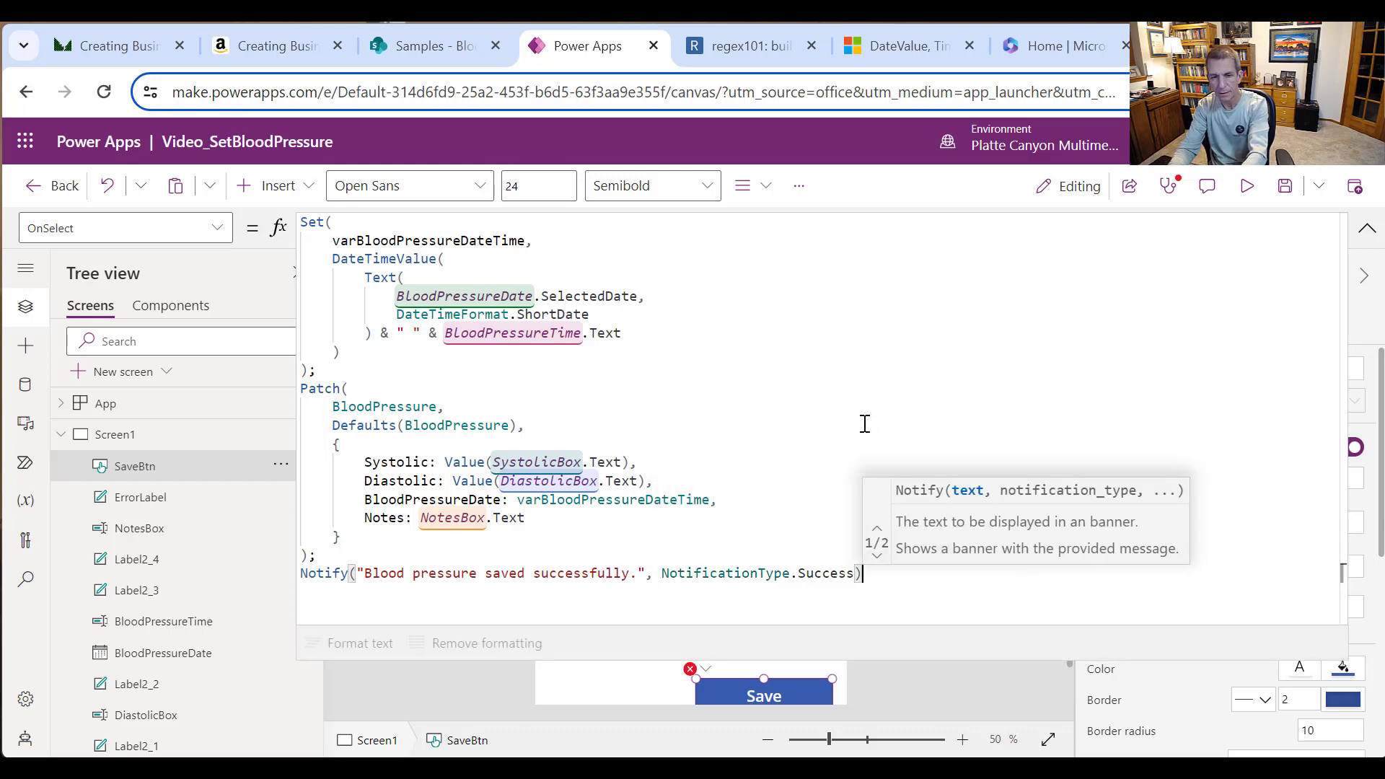
{"action": "type", "text": ")"}
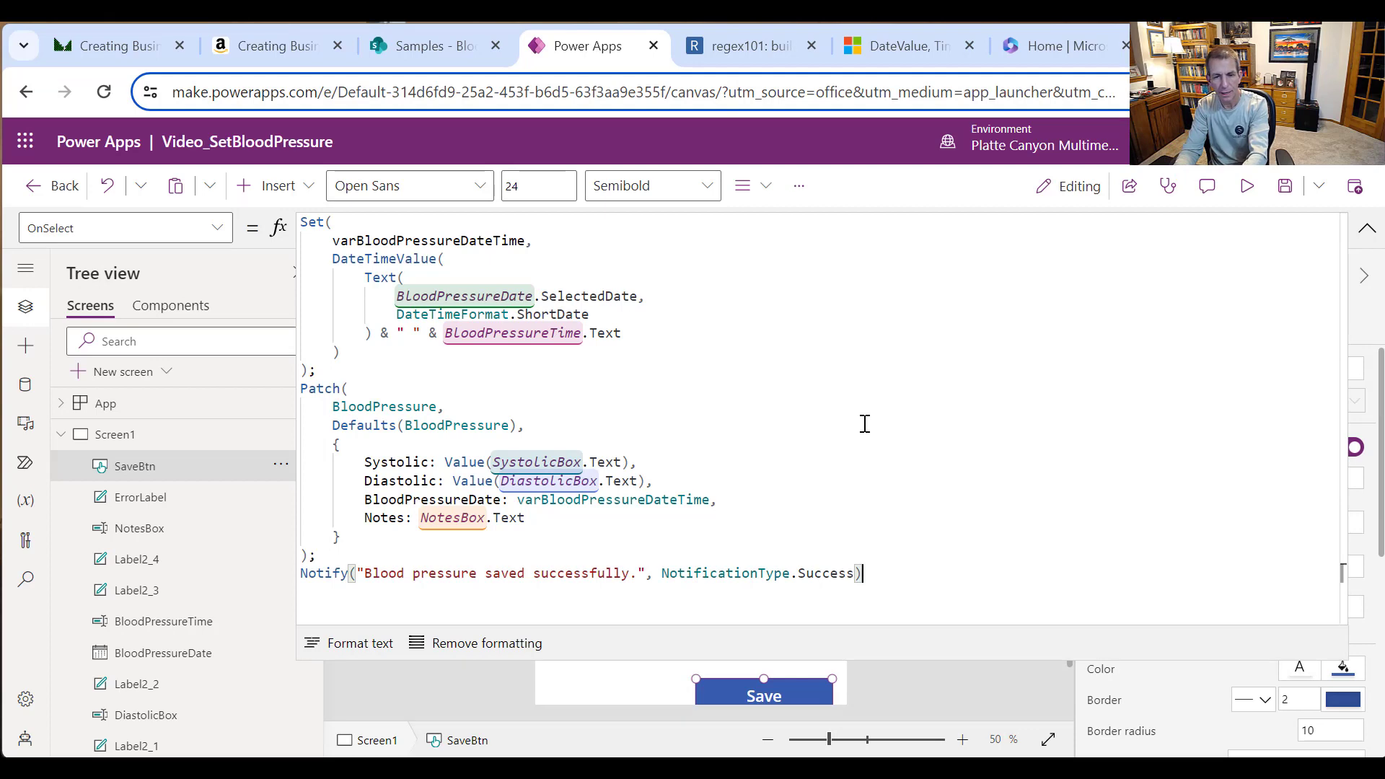
Step: Follow the Notify call with a semicolon and Reset(SystolicBox), leaving no trailing comma
{"action": "type", "text": "; Res"}
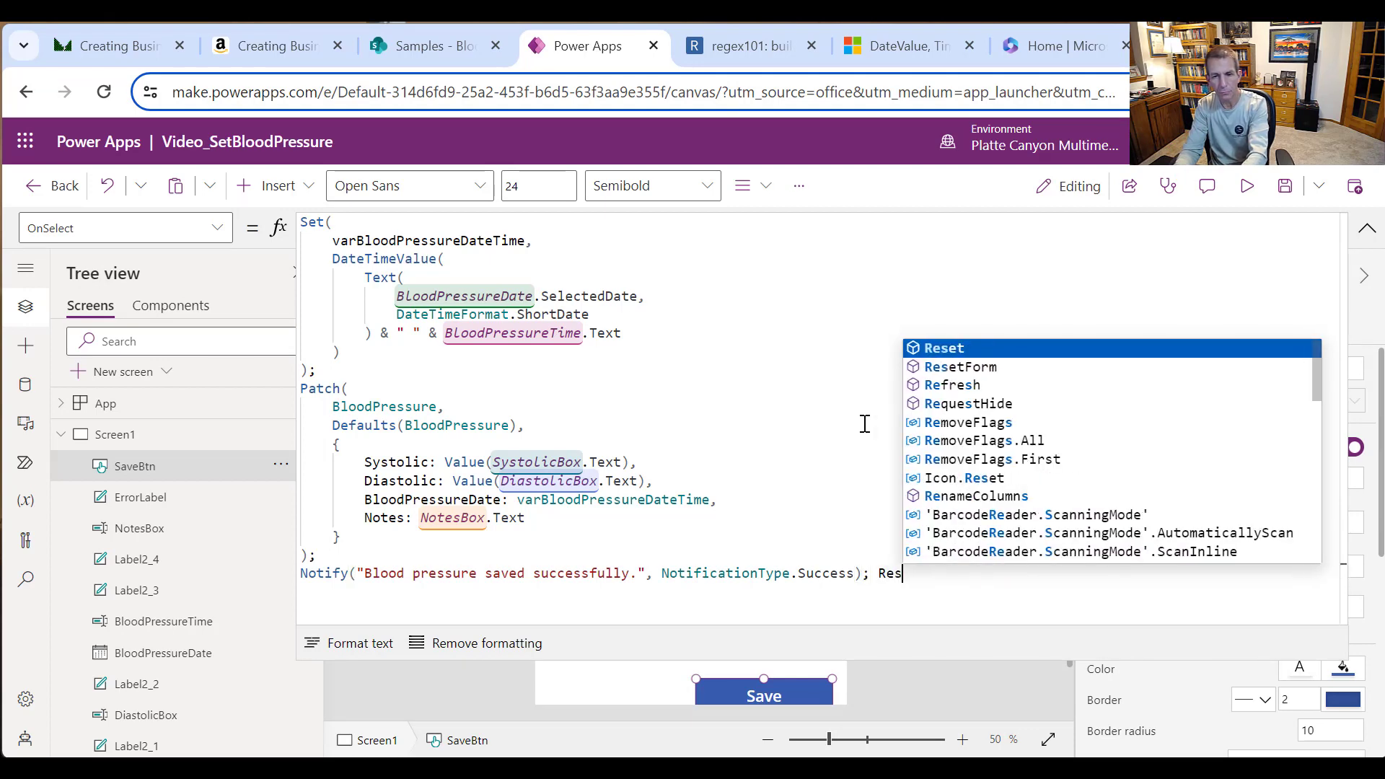
{"action": "type", "text": "et(Sys"}
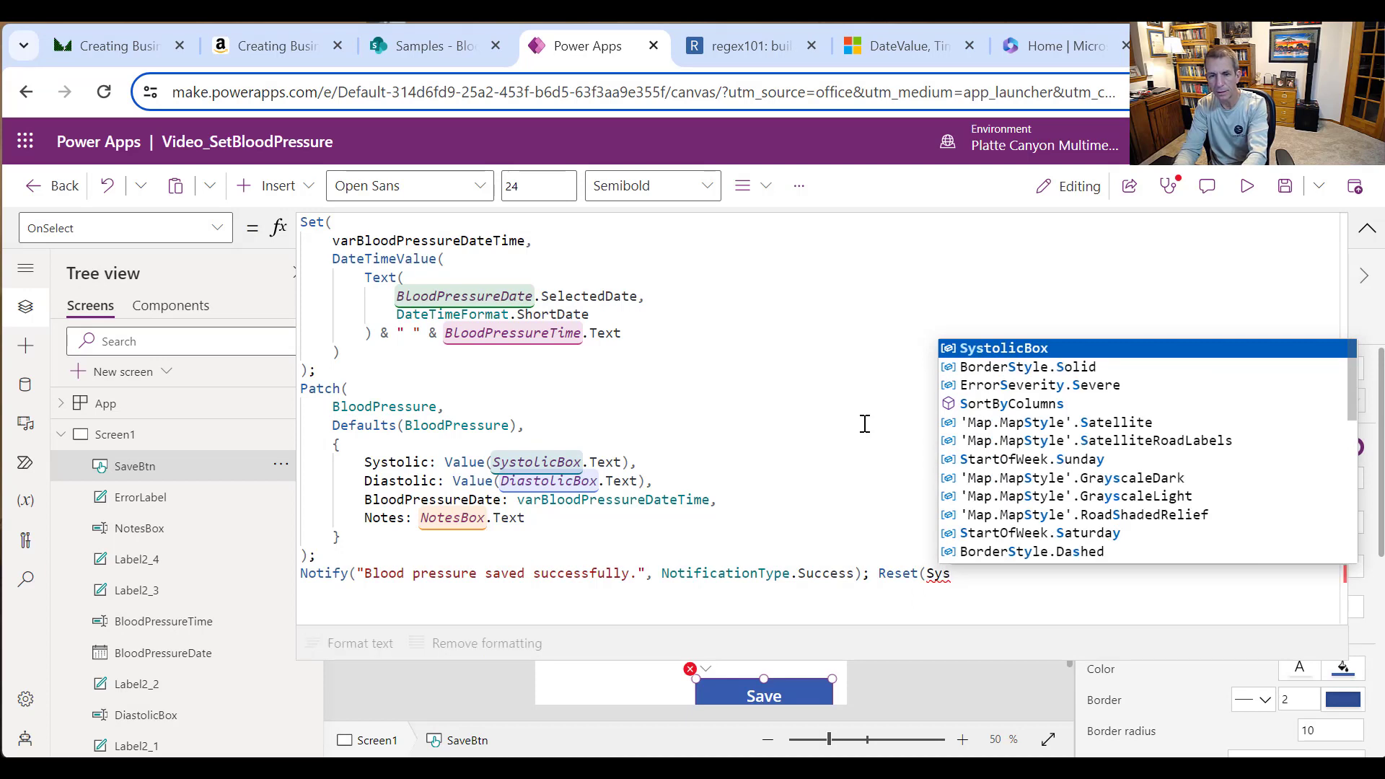
{"action": "key", "text": "Tab"}
{"action": "type", "text": "), "}
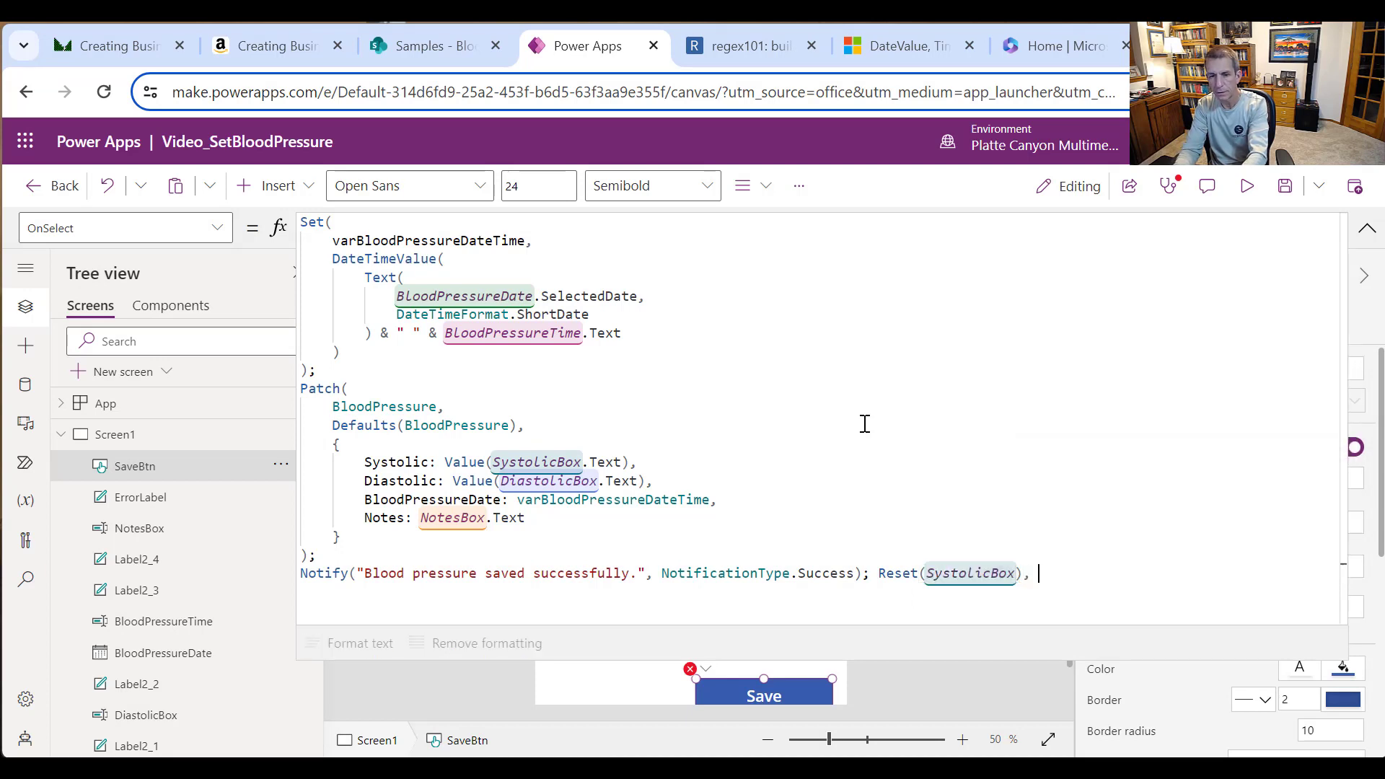
{"action": "type", "text": "Reset"}
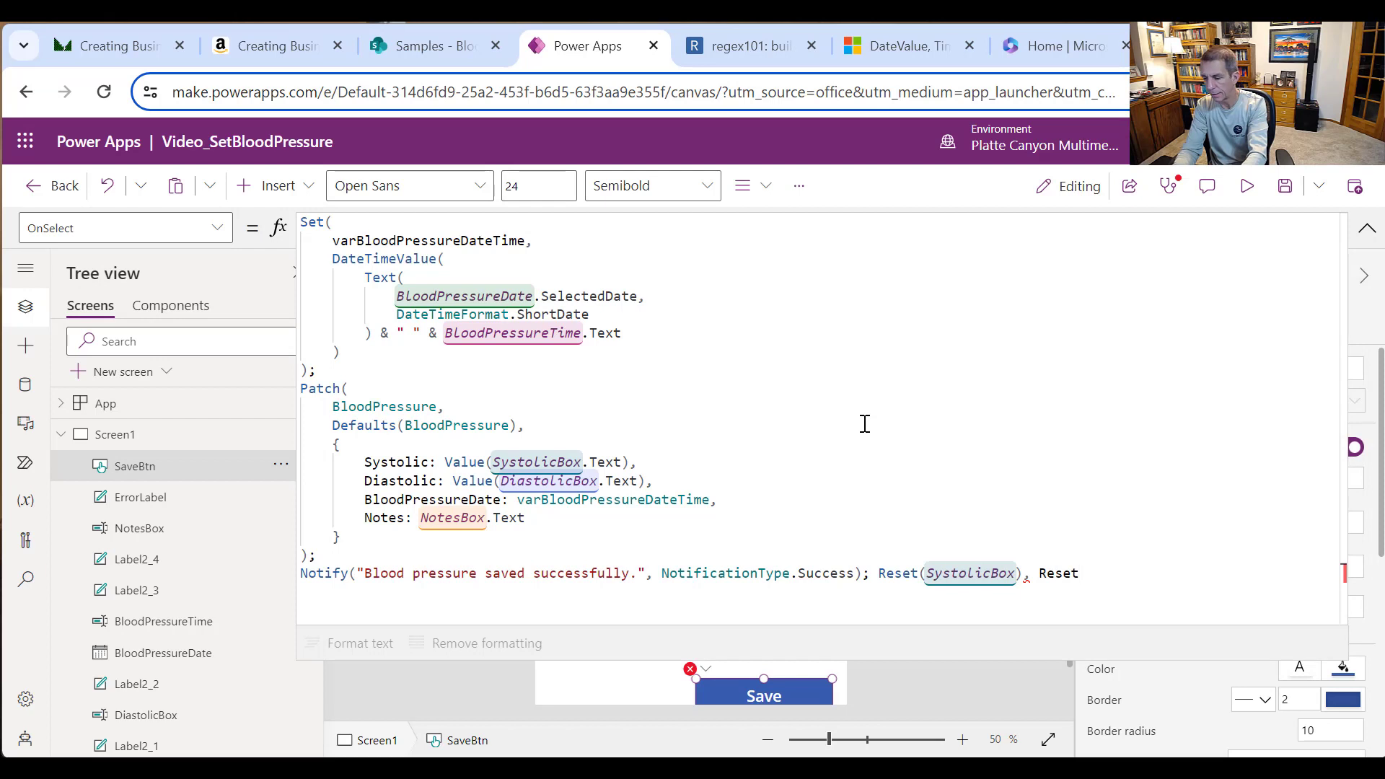
{"action": "type", "text": "(D"}
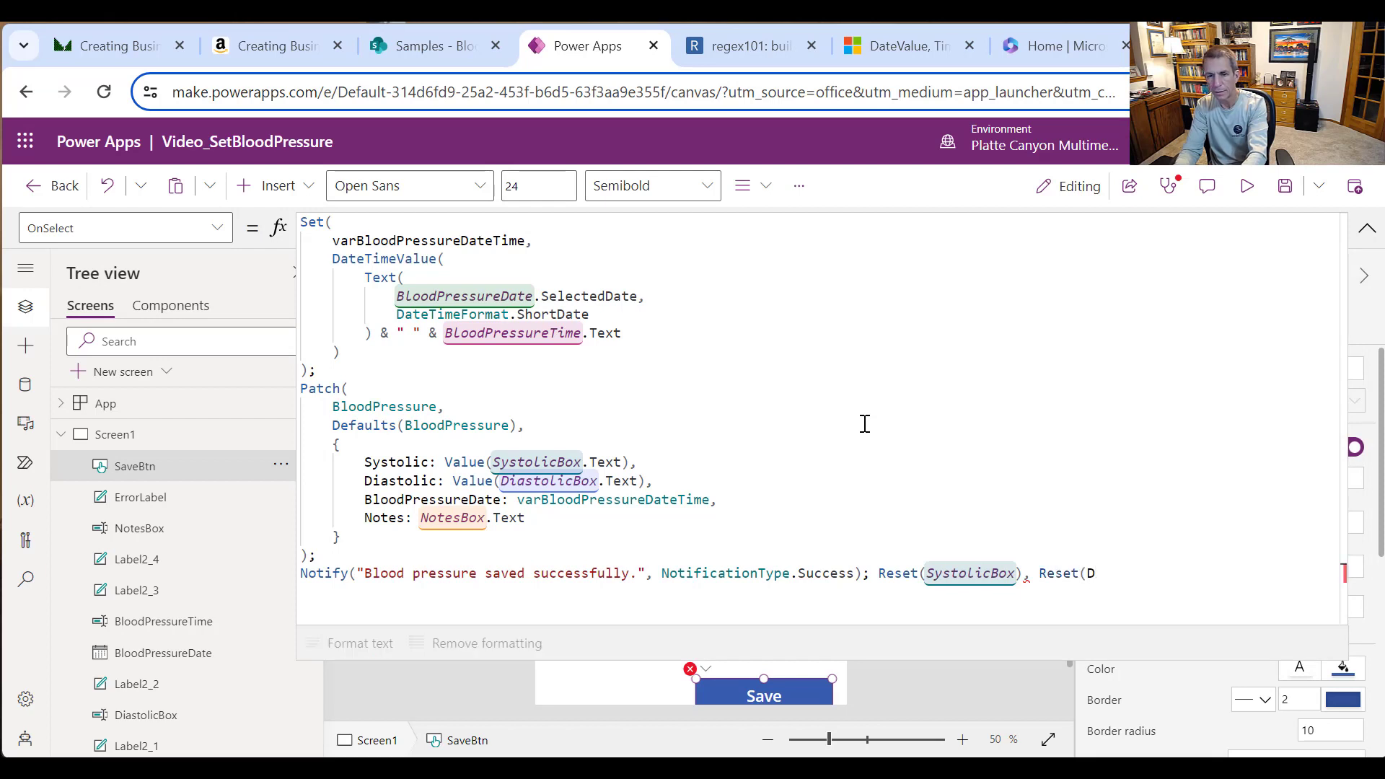
{"action": "key", "text": "BackSpace"}
{"action": "key", "text": "BackSpace"}
{"action": "key", "text": "BackSpace"}
{"action": "key", "text": "BackSpace"}
{"action": "key", "text": "BackSpace"}
{"action": "key", "text": "BackSpace"}
{"action": "key", "text": "BackSpace"}
{"action": "key", "text": "BackSpace"}
{"action": "key", "text": "BackSpace"}
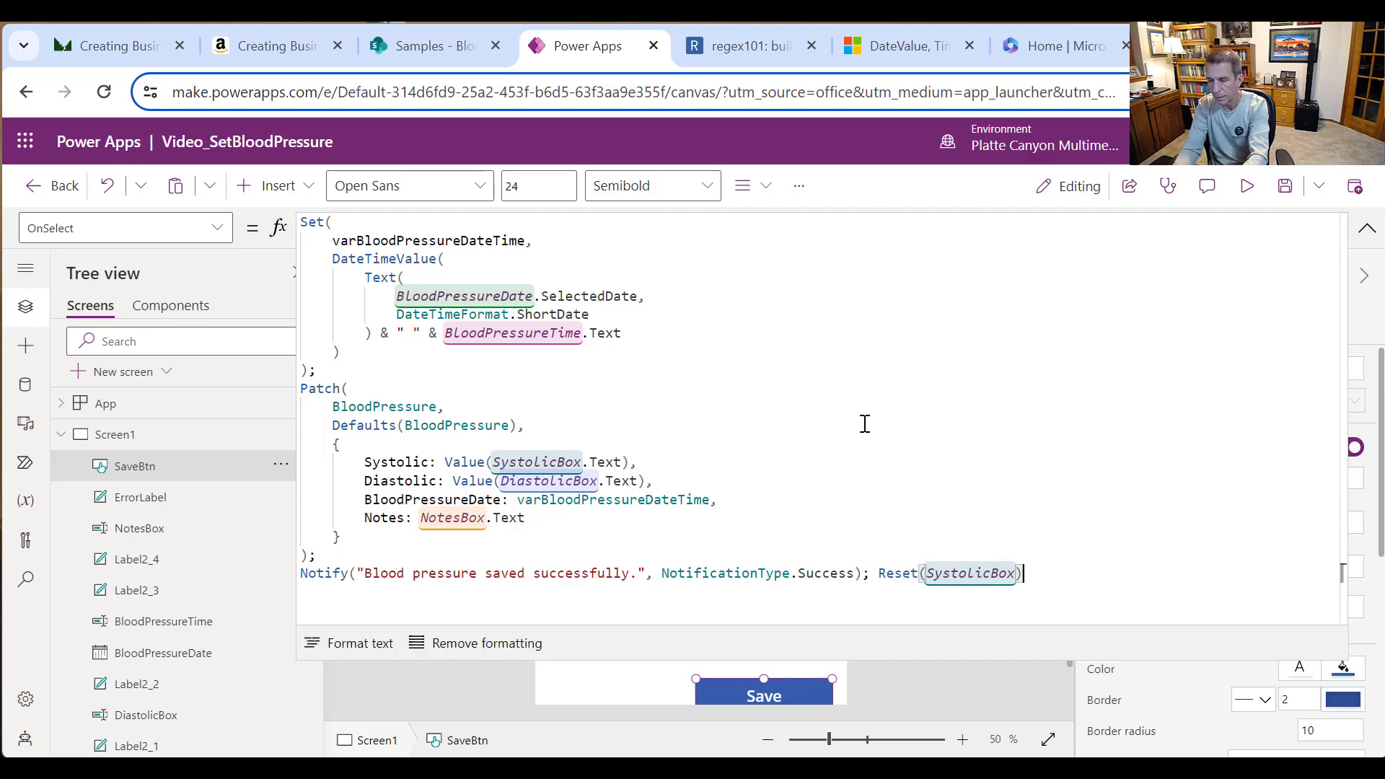
Step: Append semicolon-separated Reset calls for DiastolicBox and BloodPressureDate to the formula
{"action": "type", "text": "; Reset(D"}
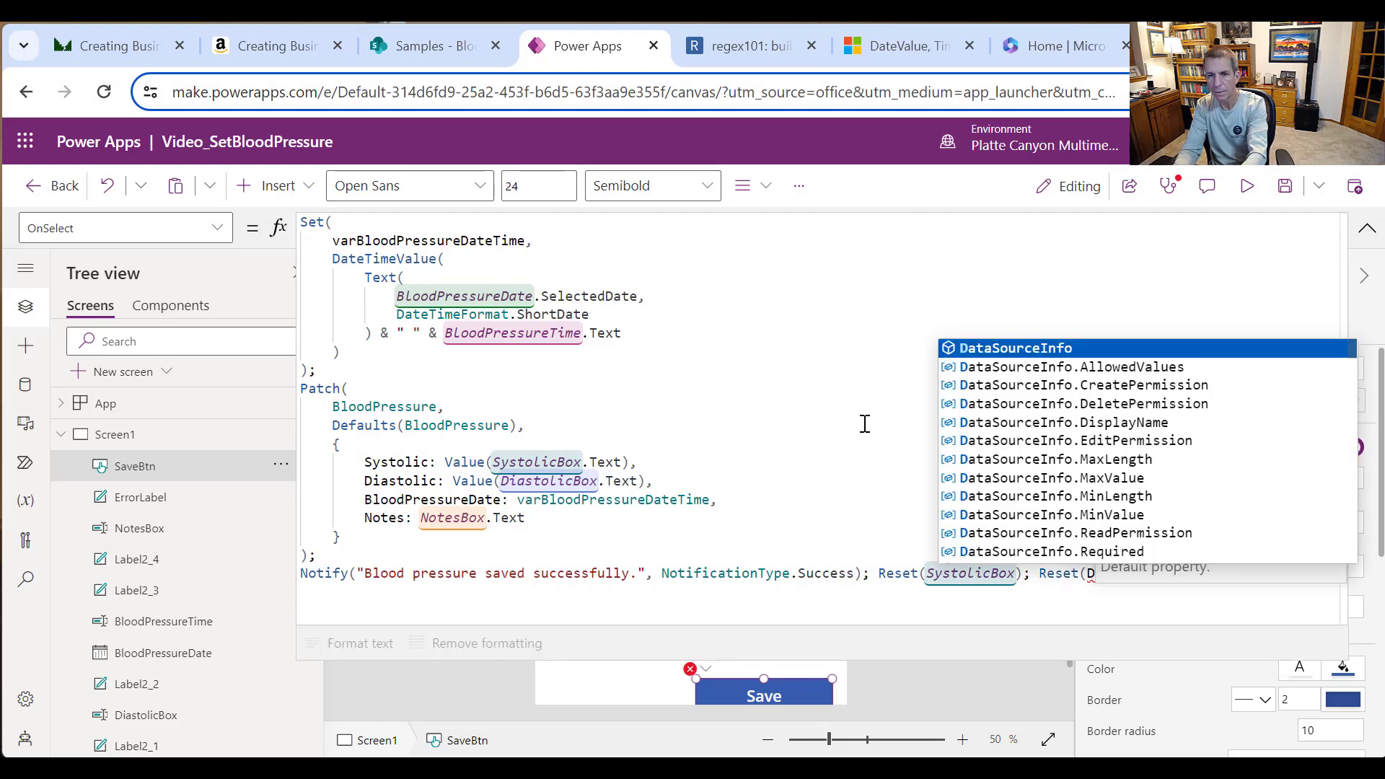
{"action": "type", "text": "i"}
{"action": "key", "text": "Tab"}
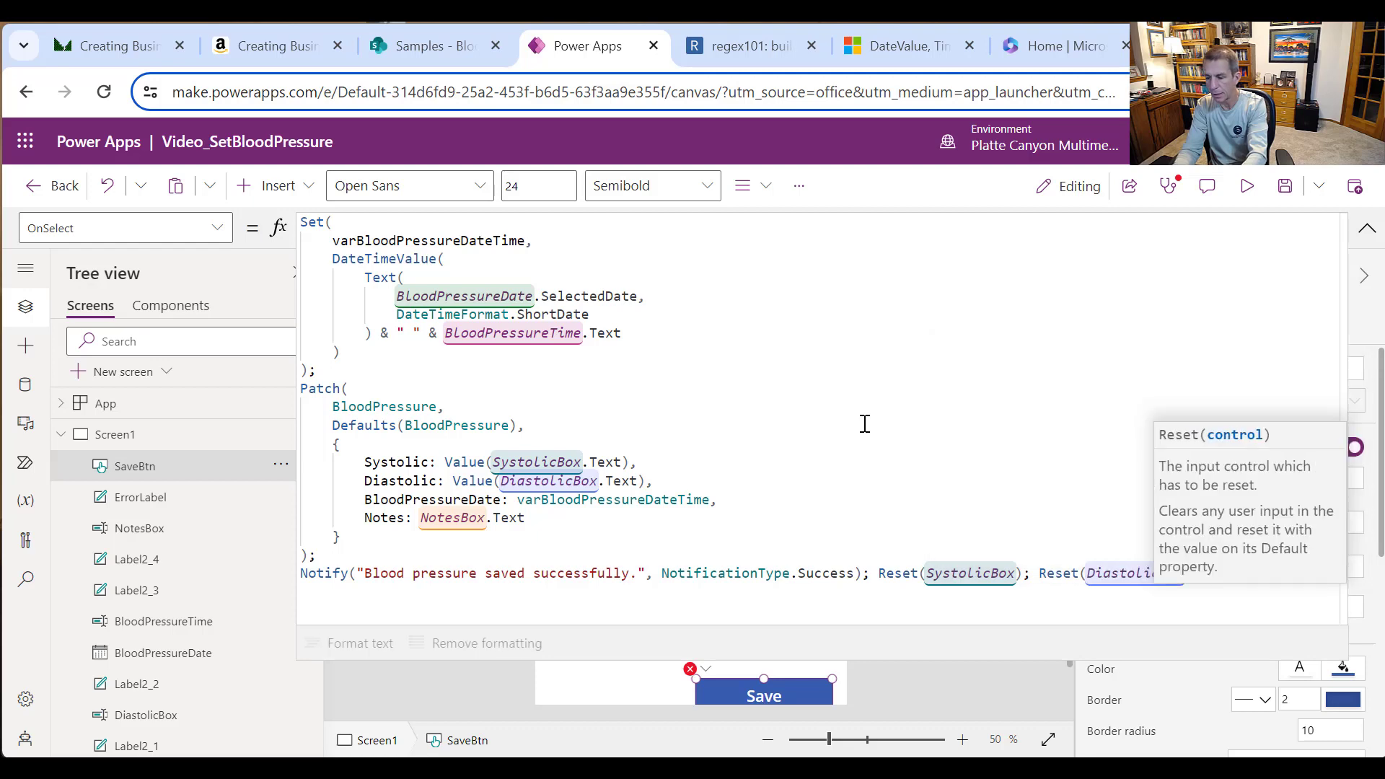
{"action": "type", "text": "); Reset"}
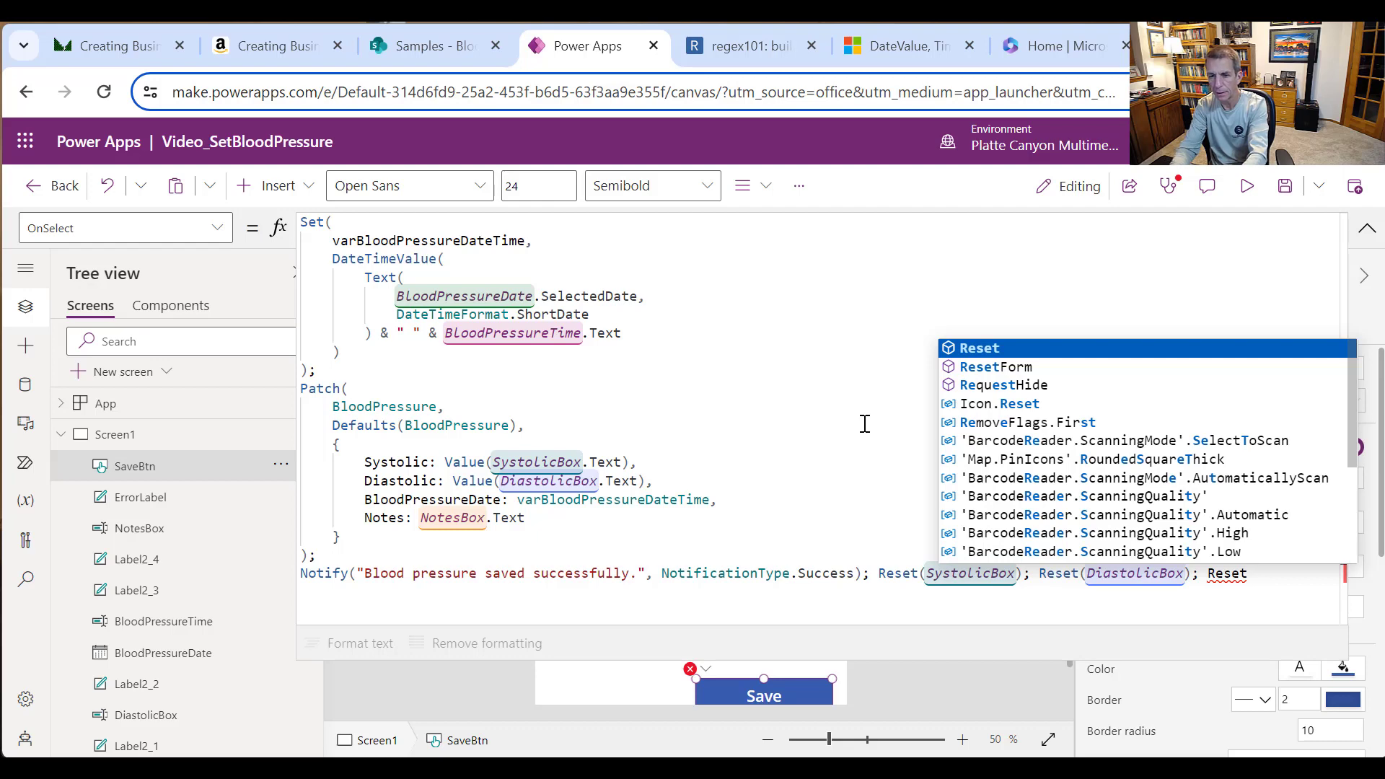
{"action": "type", "text": "(Blo"}
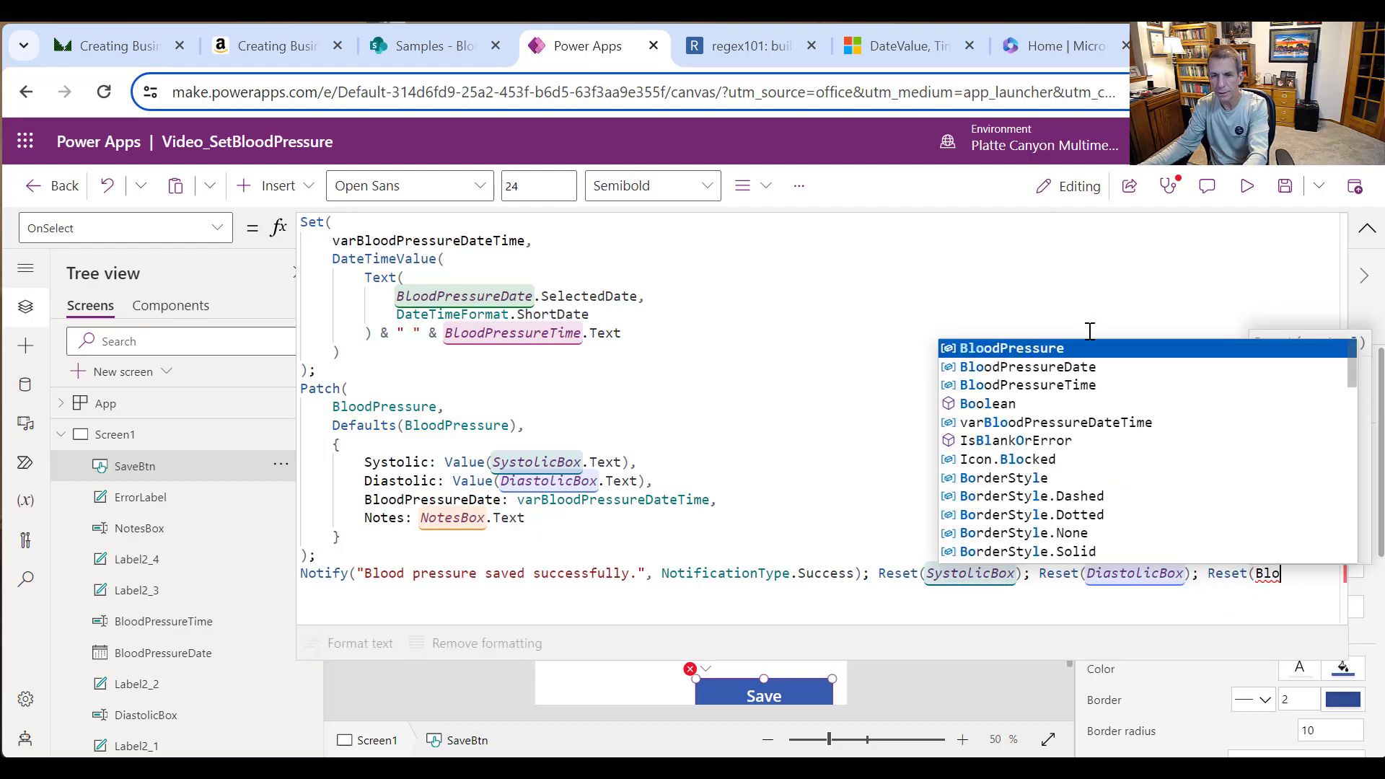
{"action": "key", "text": "Down"}
{"action": "key", "text": "Tab"}
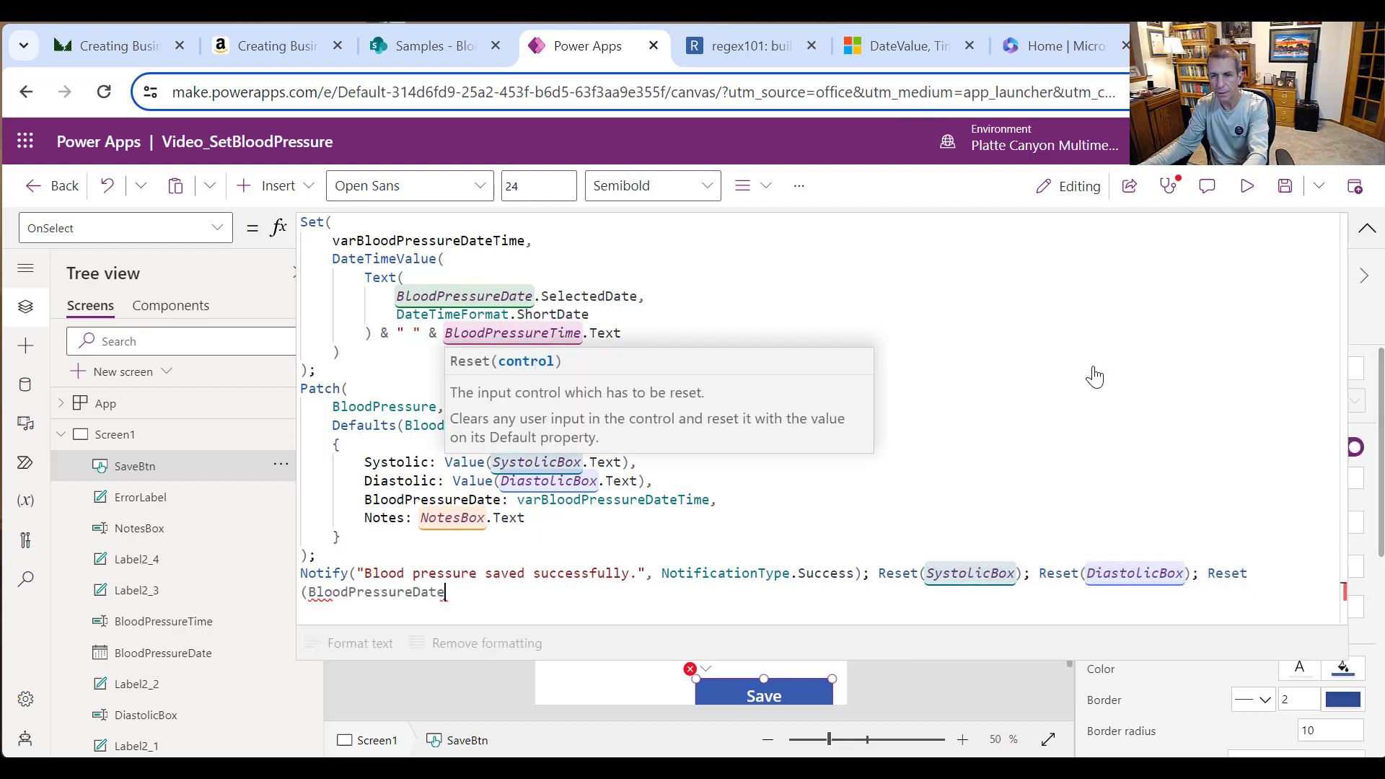
Step: Append semicolon-separated Reset calls for BloodPressureTime and NotesBox, closing the final call
{"action": "type", "text": "); REset"}
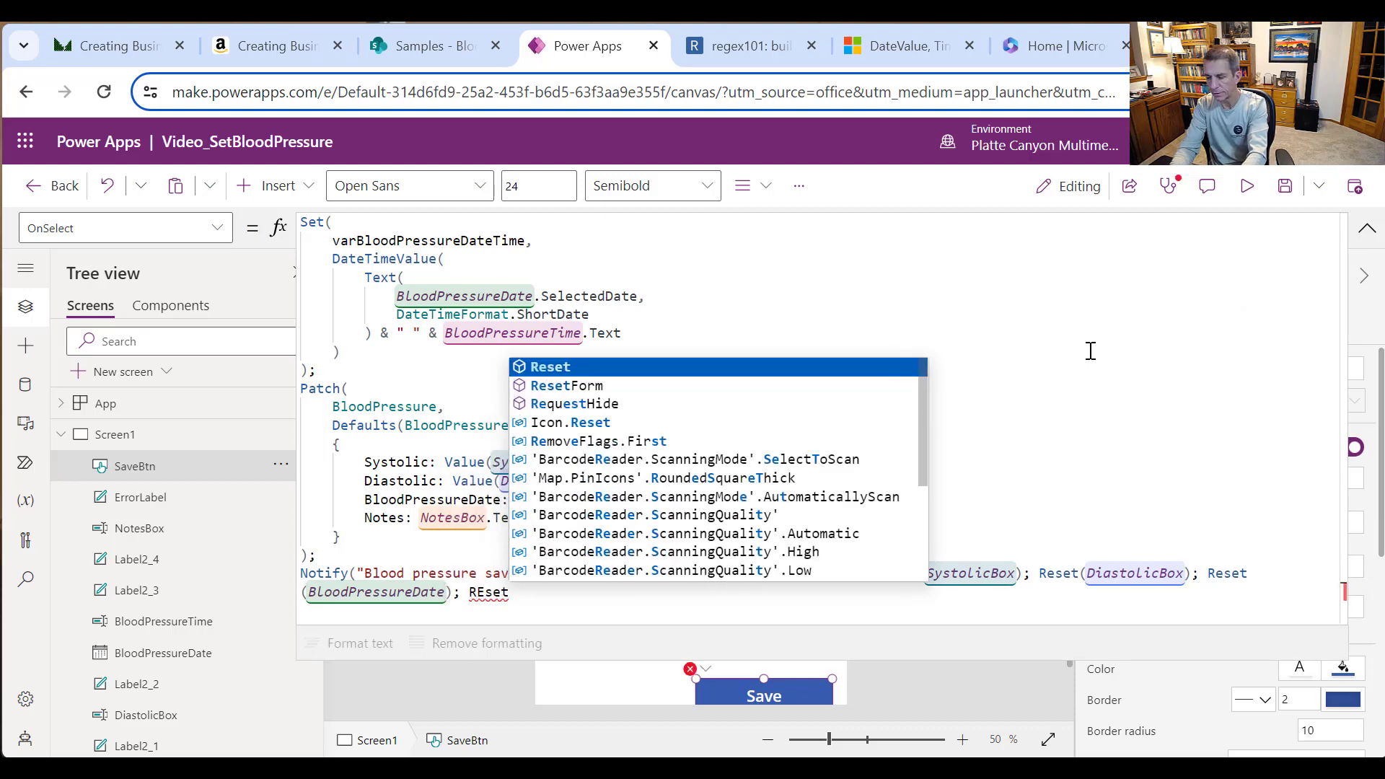
{"action": "type", "text": "(Blo"}
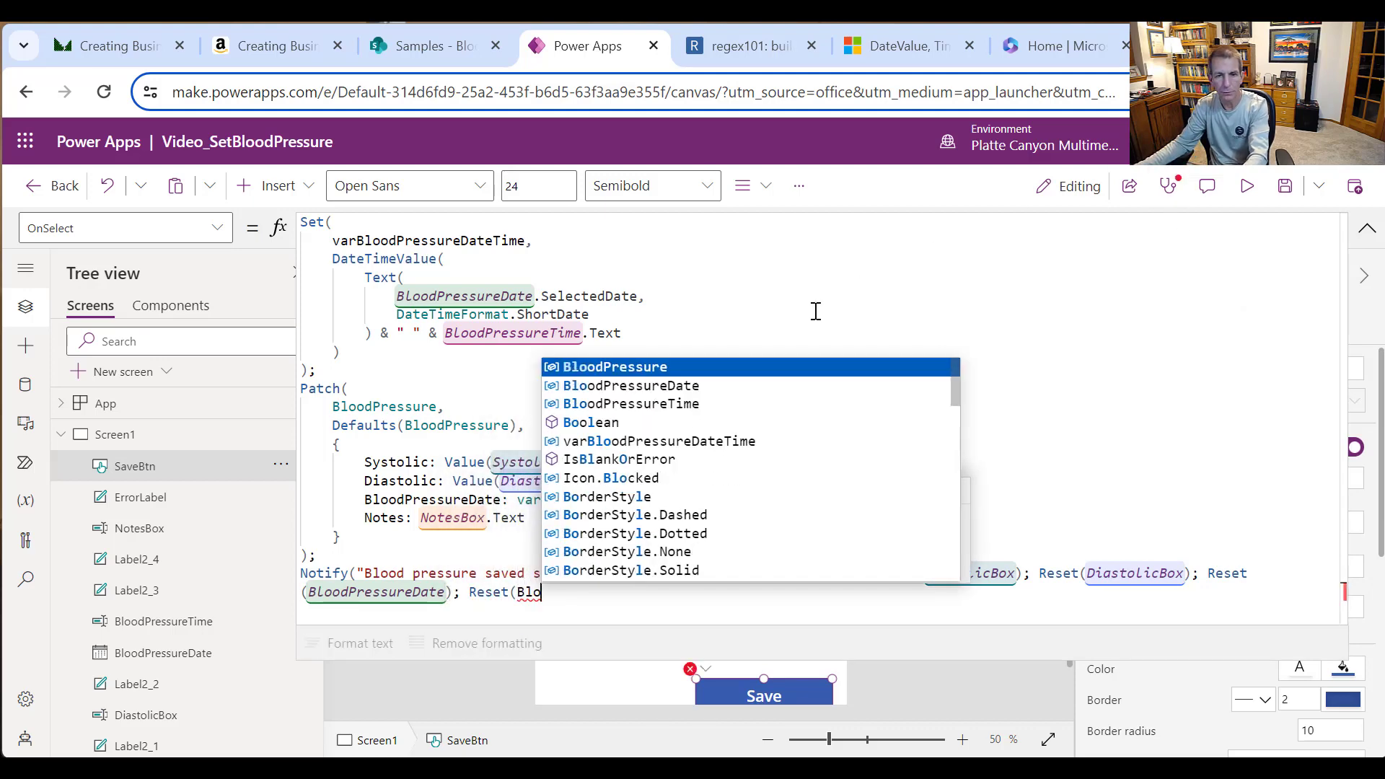
{"action": "left_click", "coordinate": [721, 404]}
{"action": "type", "text": "); Re"}
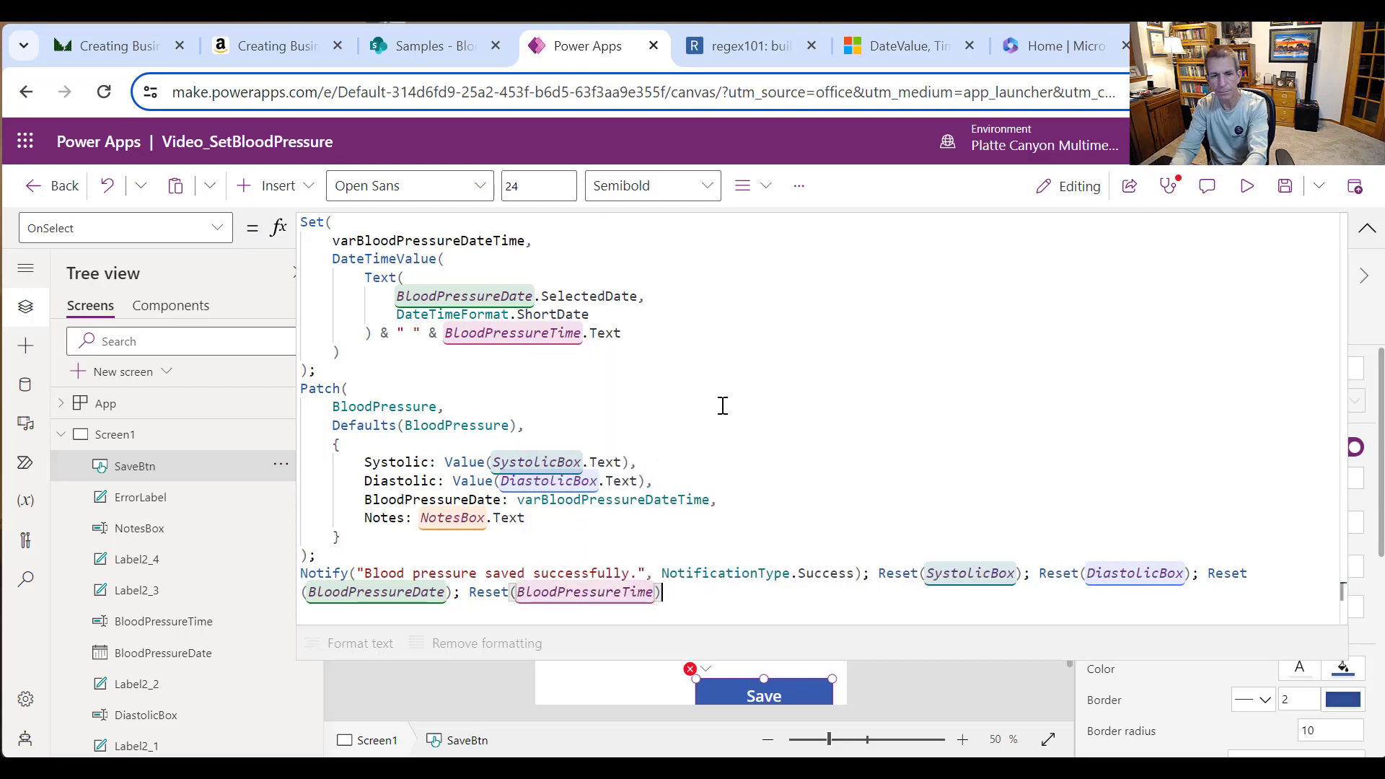
{"action": "type", "text": "set"}
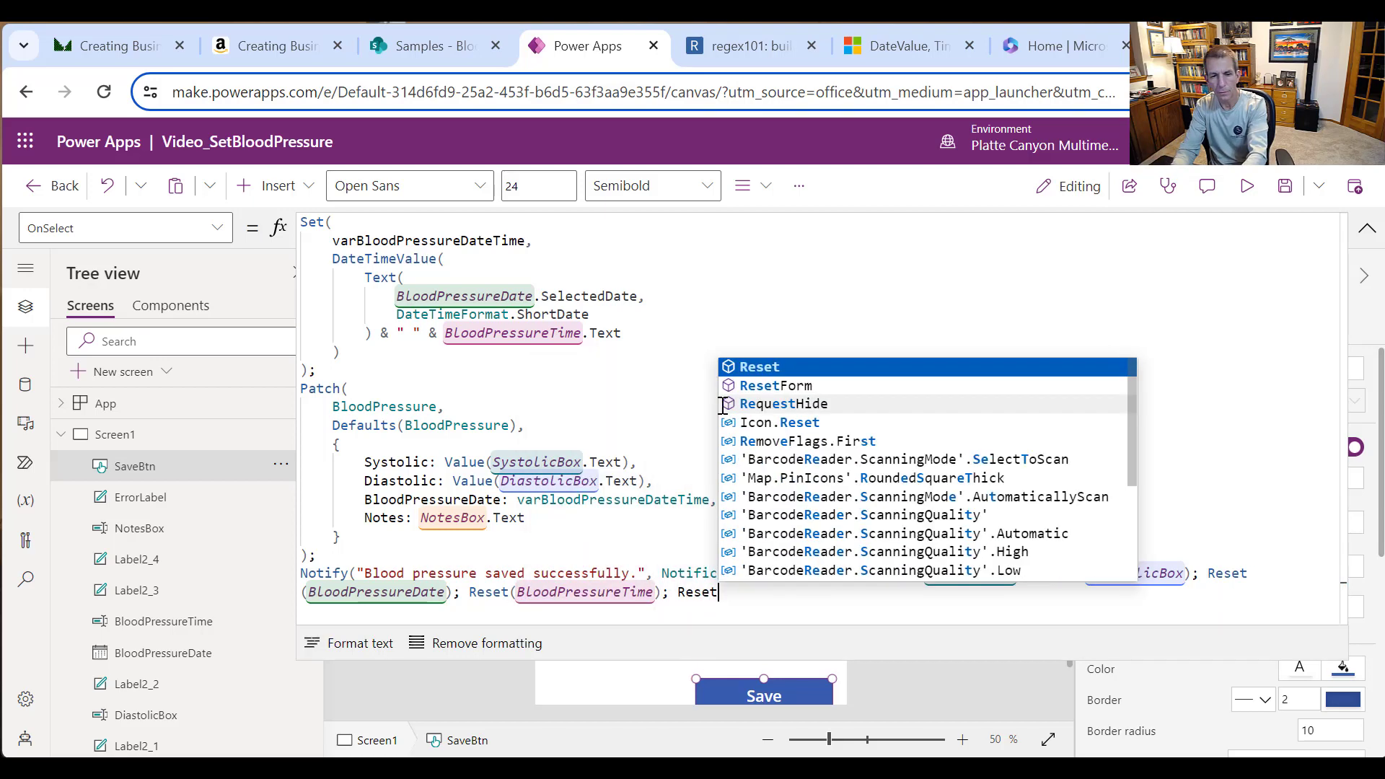
{"action": "type", "text": "(n"}
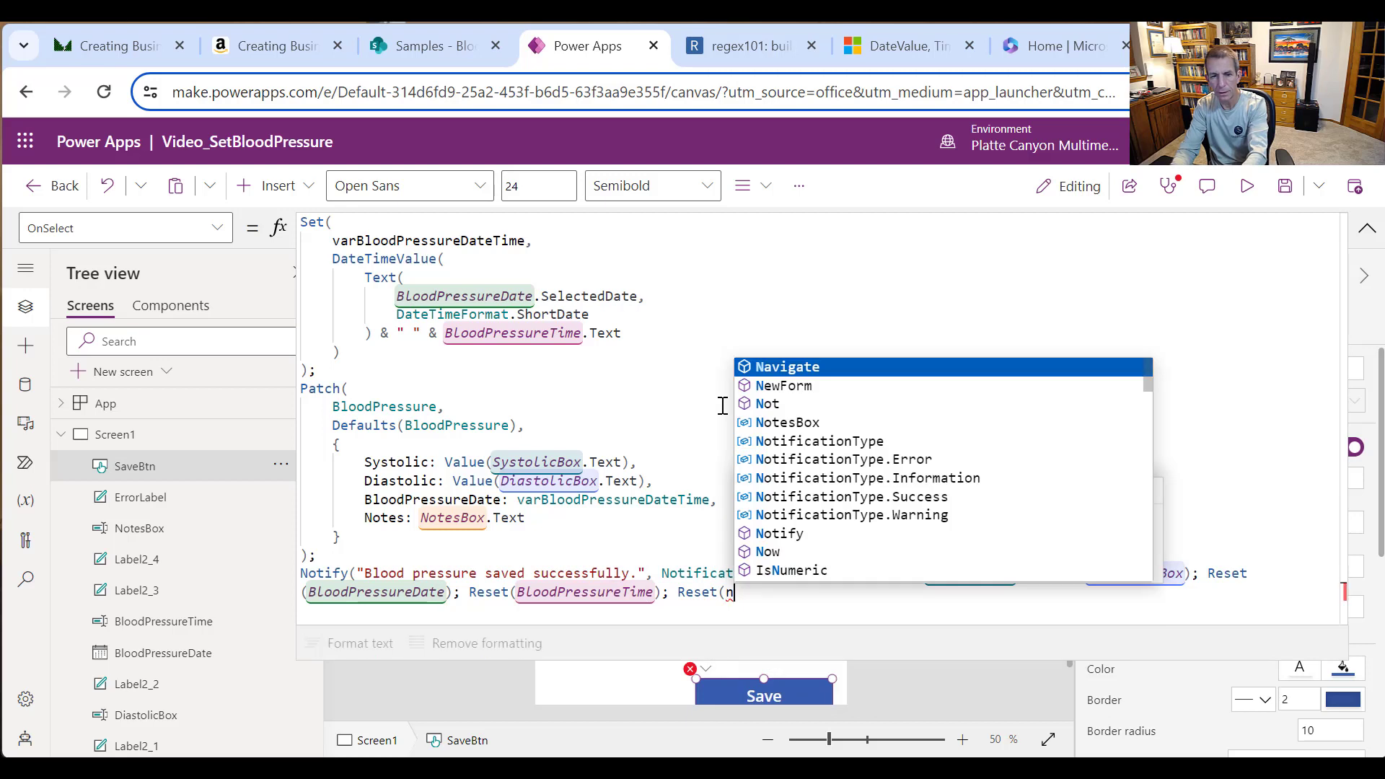
{"action": "type", "text": "ot"}
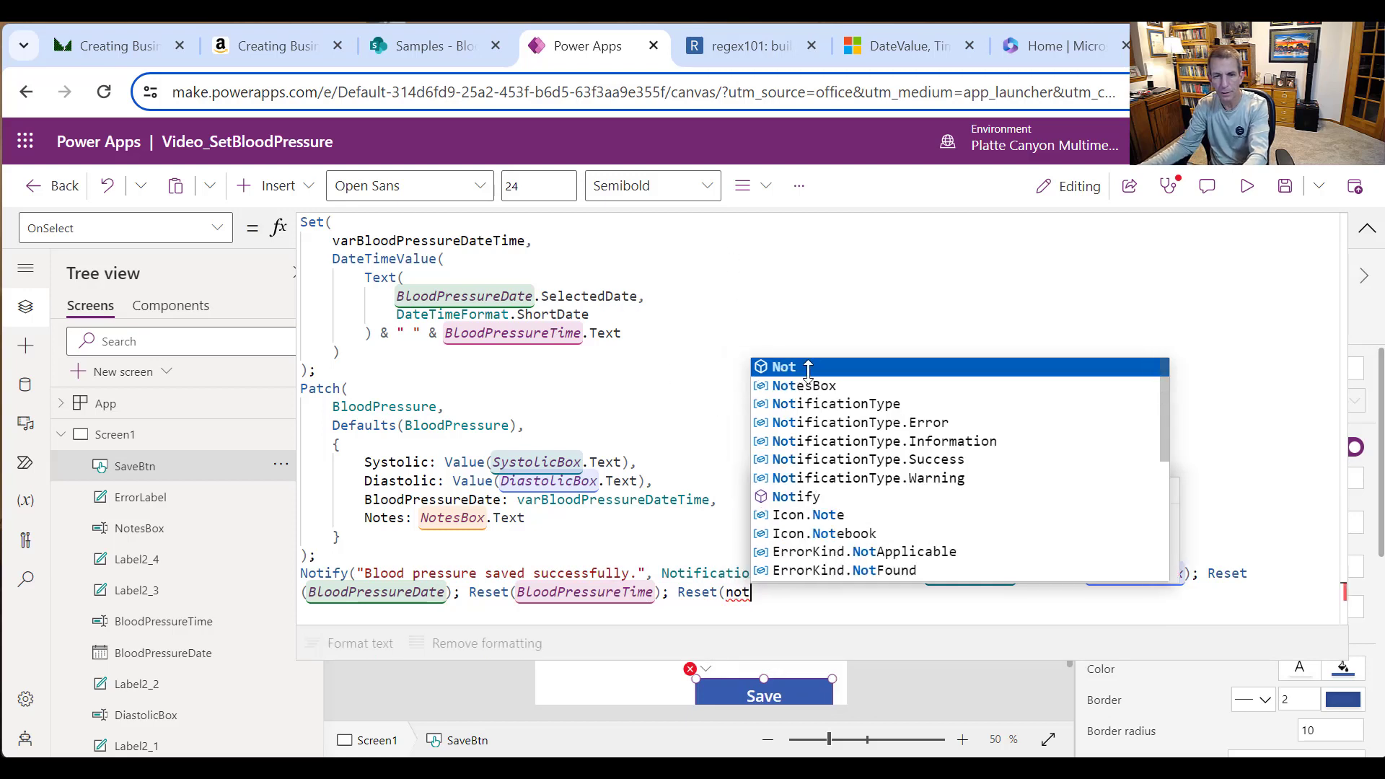
{"action": "left_click", "coordinate": [820, 382]}
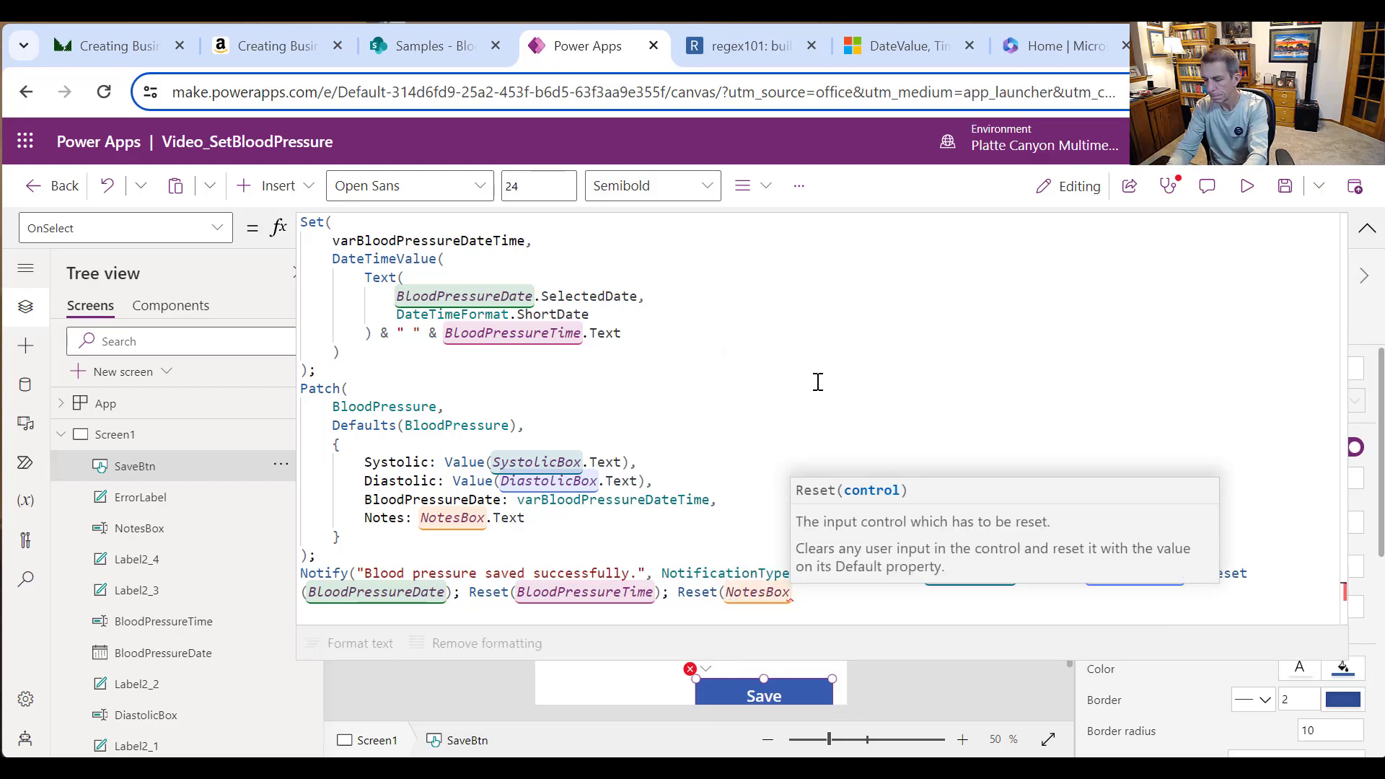
{"action": "type", "text": ")"}
Step: Format the finished OnSelect formula and shrink the formula editor to uncover the screen canvas
{"action": "left_click", "coordinate": [350, 643]}
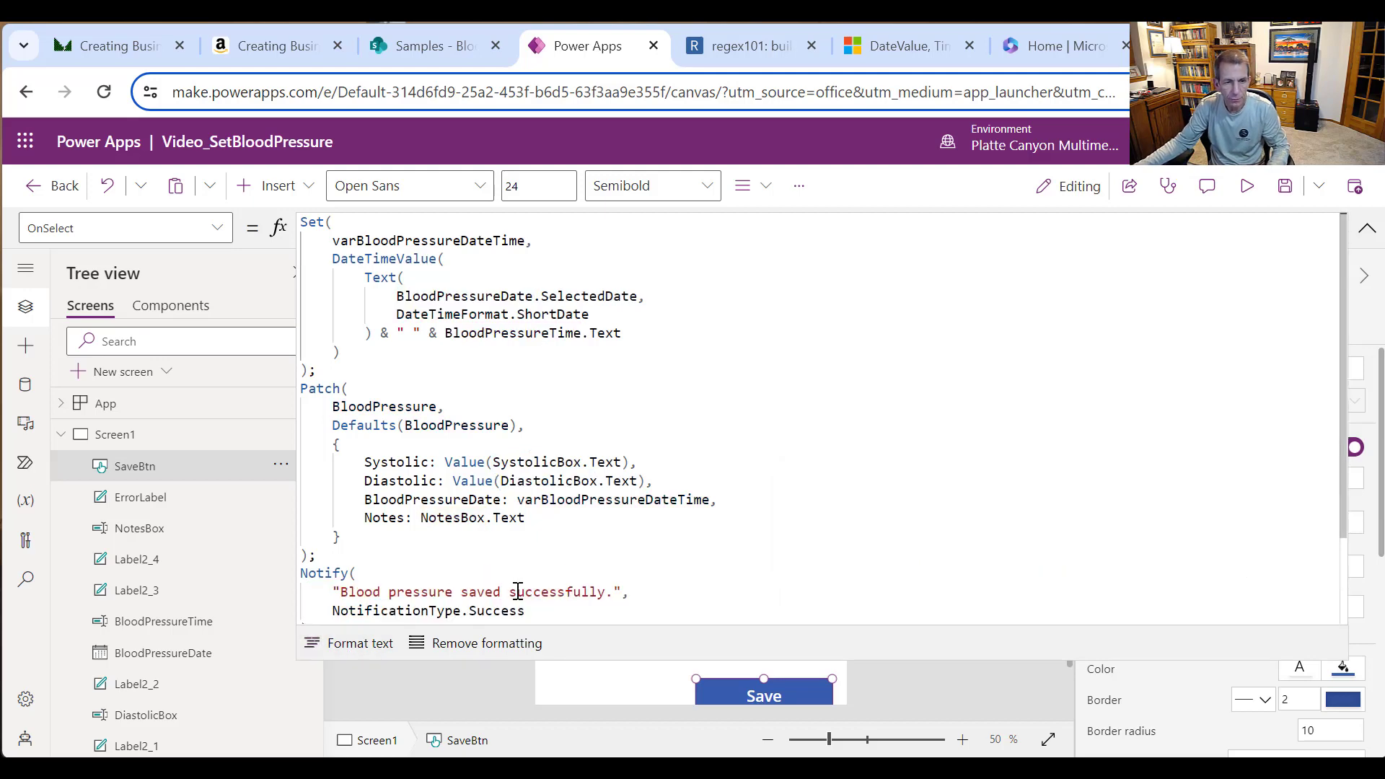
{"action": "scroll", "coordinate": [517, 591], "scroll_direction": "down", "scroll_amount": 3}
{"action": "scroll", "coordinate": [916, 597], "scroll_direction": "up", "scroll_amount": 3}
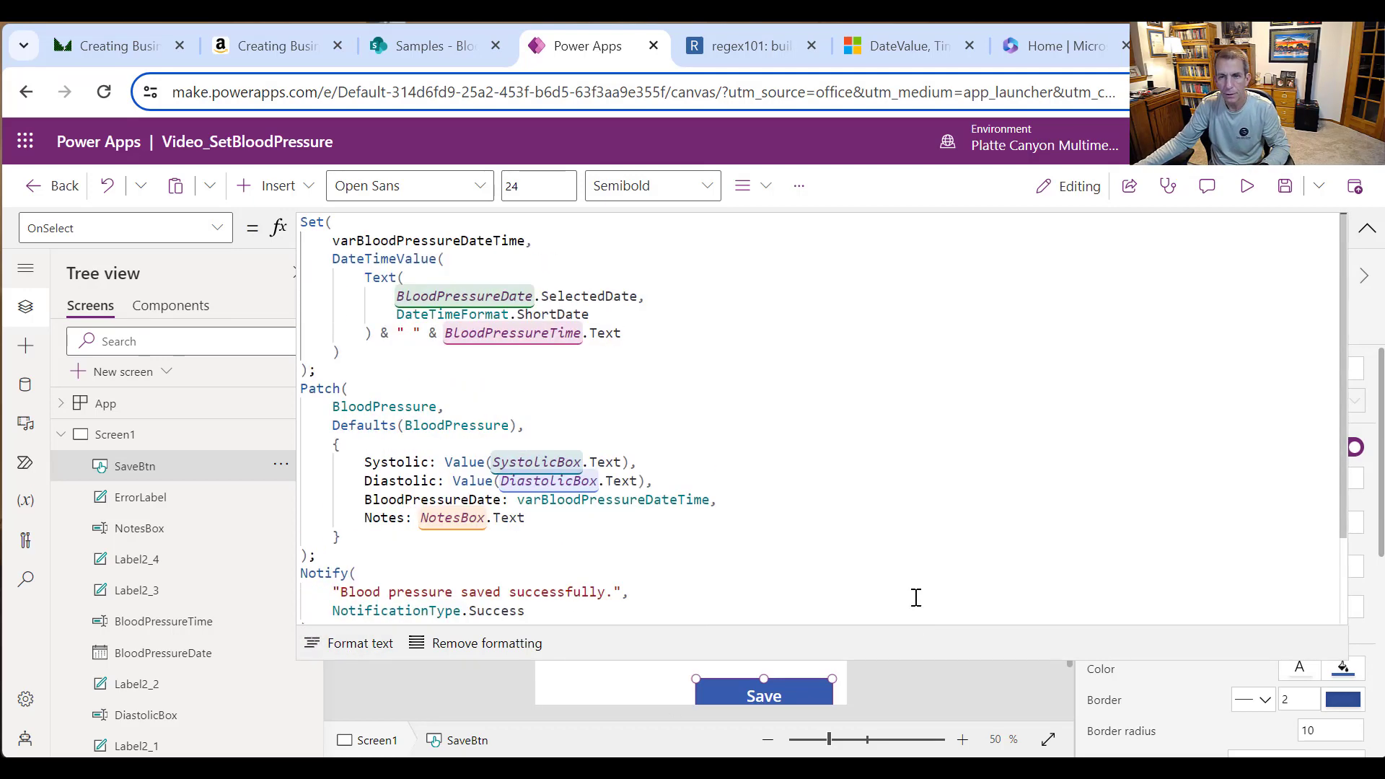
{"action": "left_click_drag", "start_coordinate": [1014, 659], "coordinate": [1040, 243]}
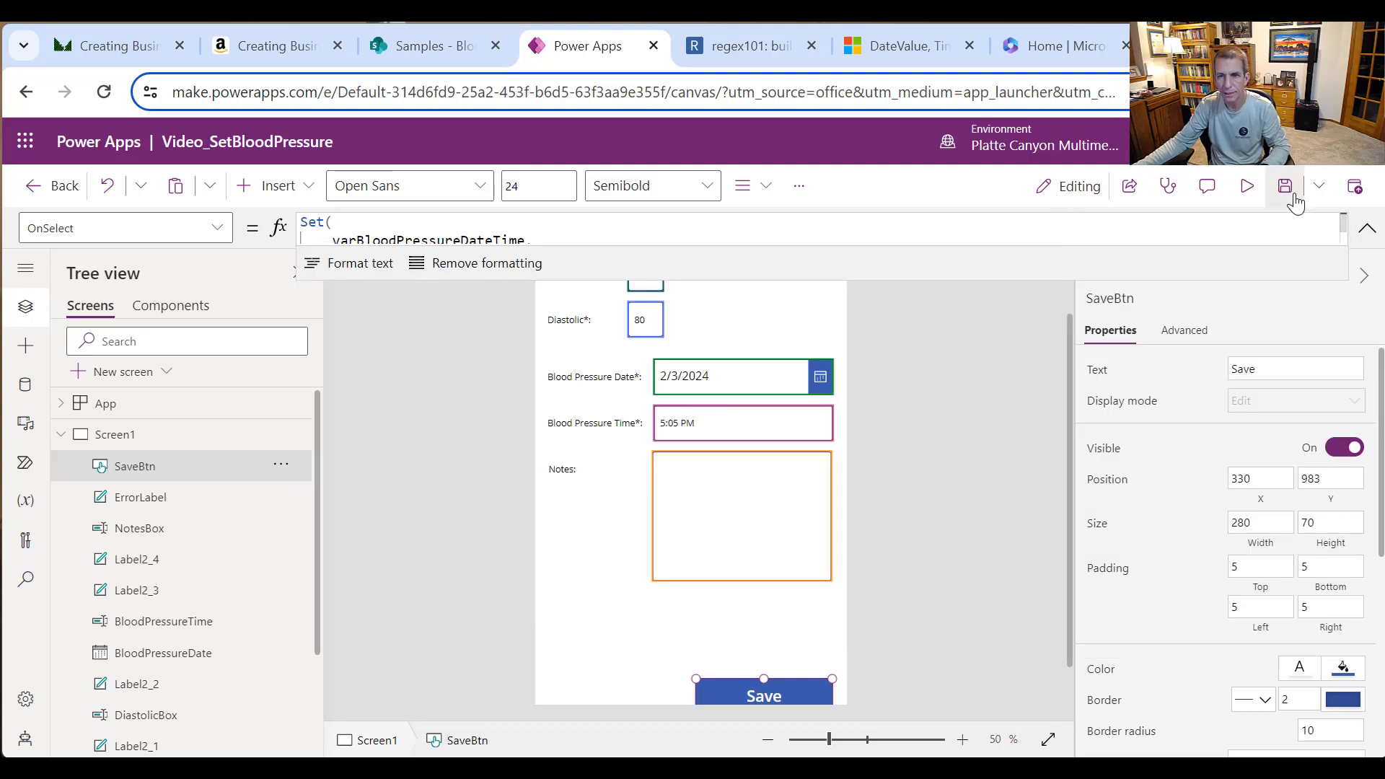
Step: Preview the app and enter a systolic reading of 138 and a diastolic reading of 90
{"action": "left_click", "coordinate": [1246, 186]}
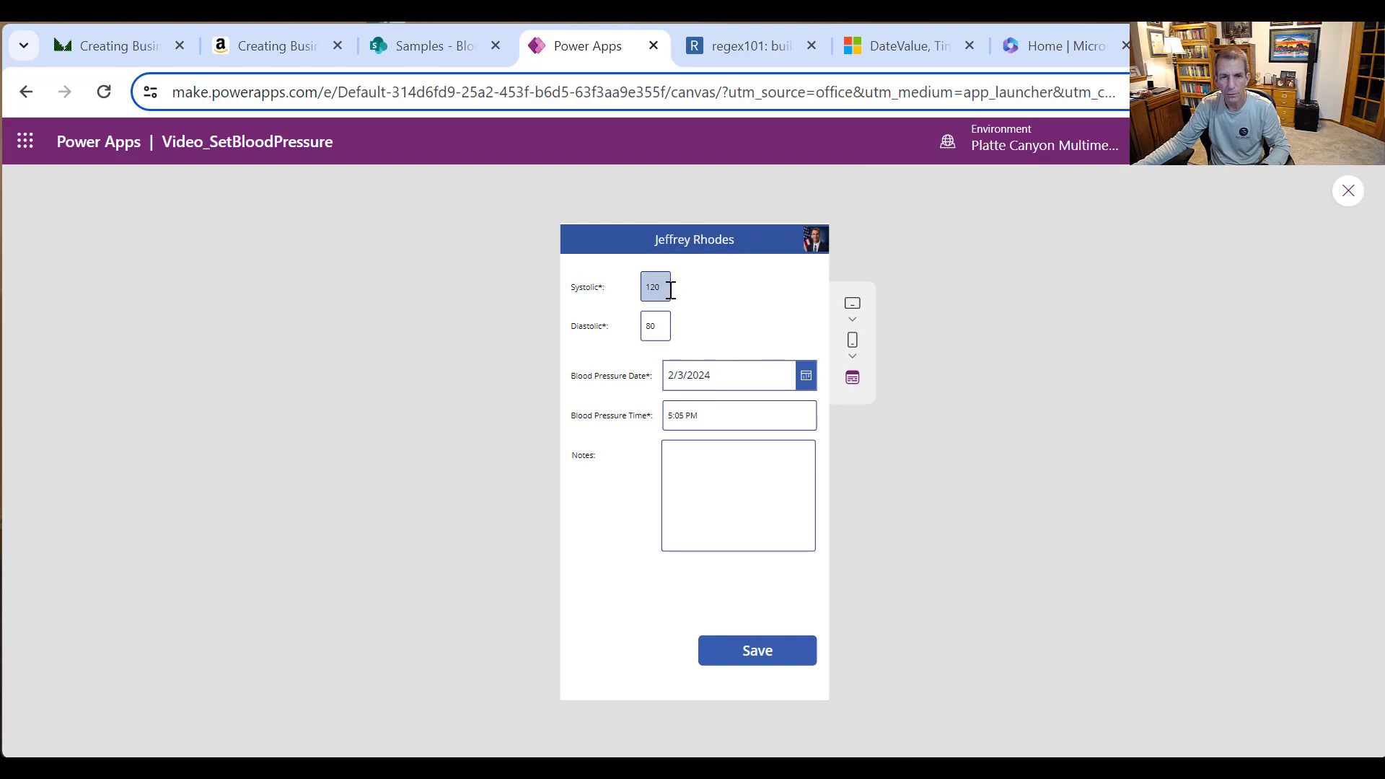
{"action": "double_click", "coordinate": [664, 289]}
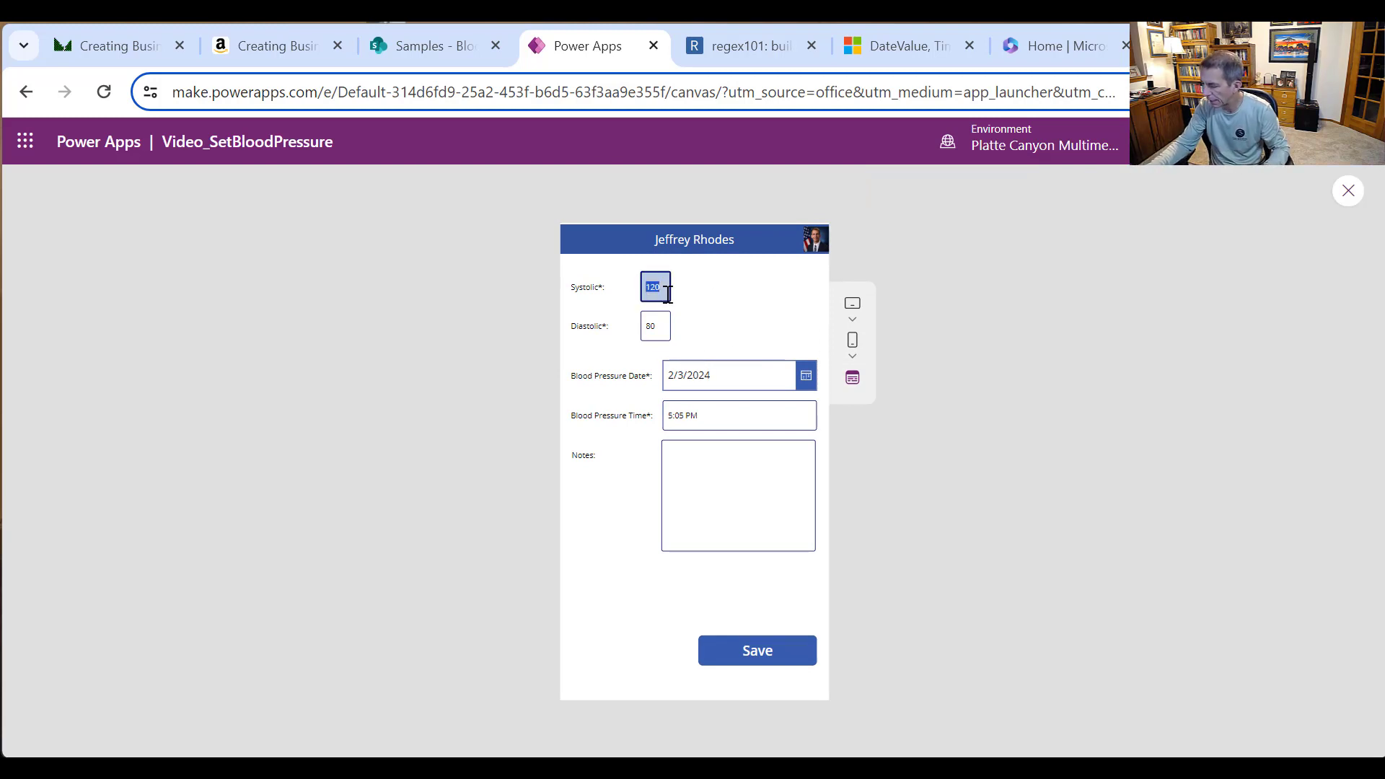
{"action": "left_click", "coordinate": [650, 328]}
{"action": "type", "text": "90"}
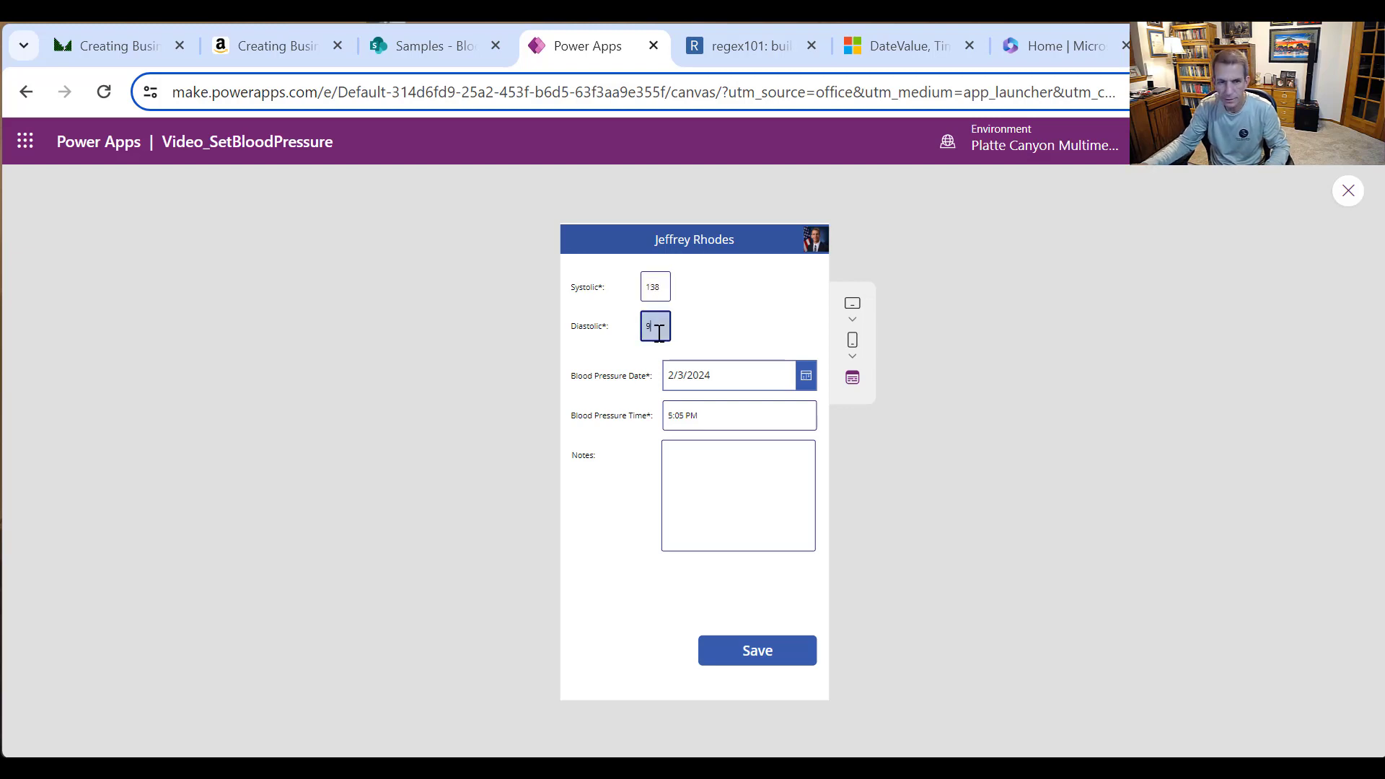
Step: Enter "Some notes here." as the notes and save the blood pressure record
{"action": "left_click", "coordinate": [727, 423]}
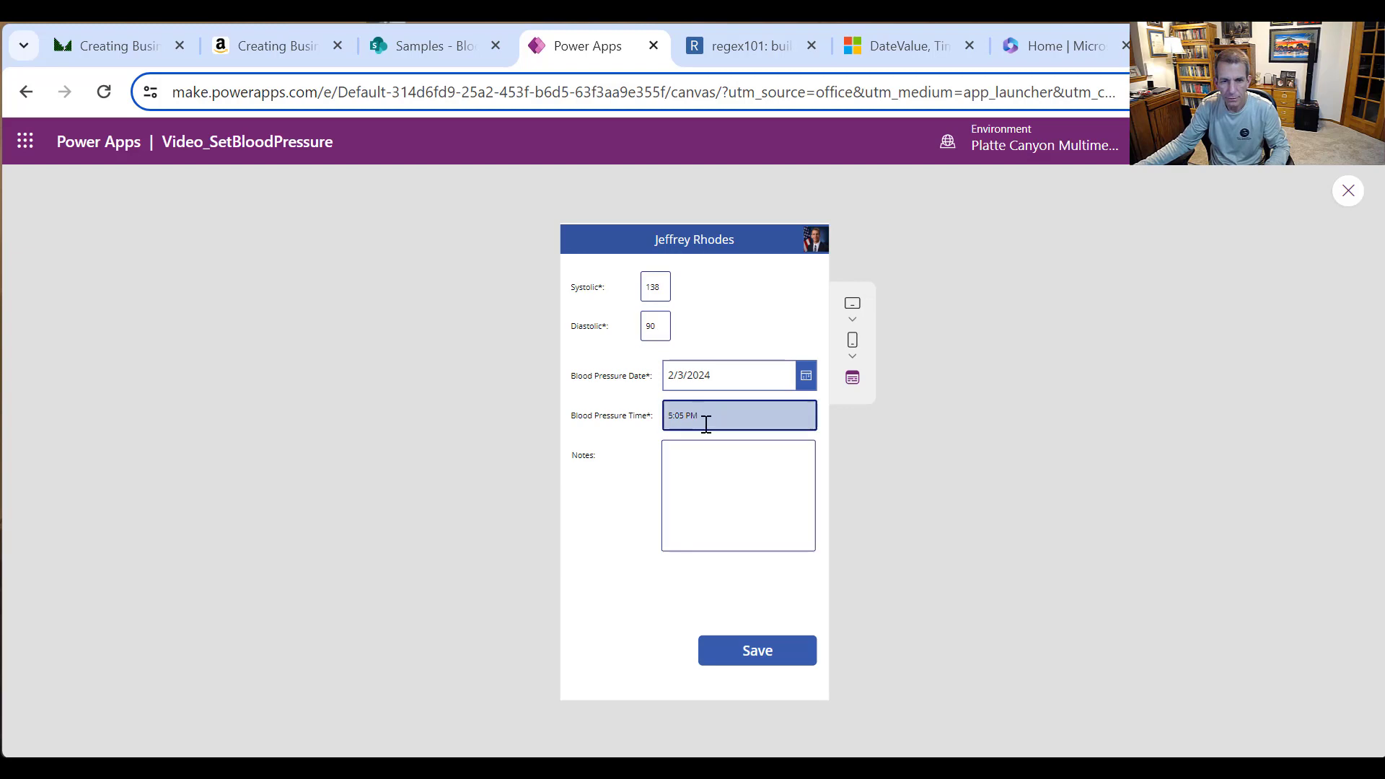
{"action": "left_click", "coordinate": [730, 496]}
{"action": "type", "text": "Some notes here."}
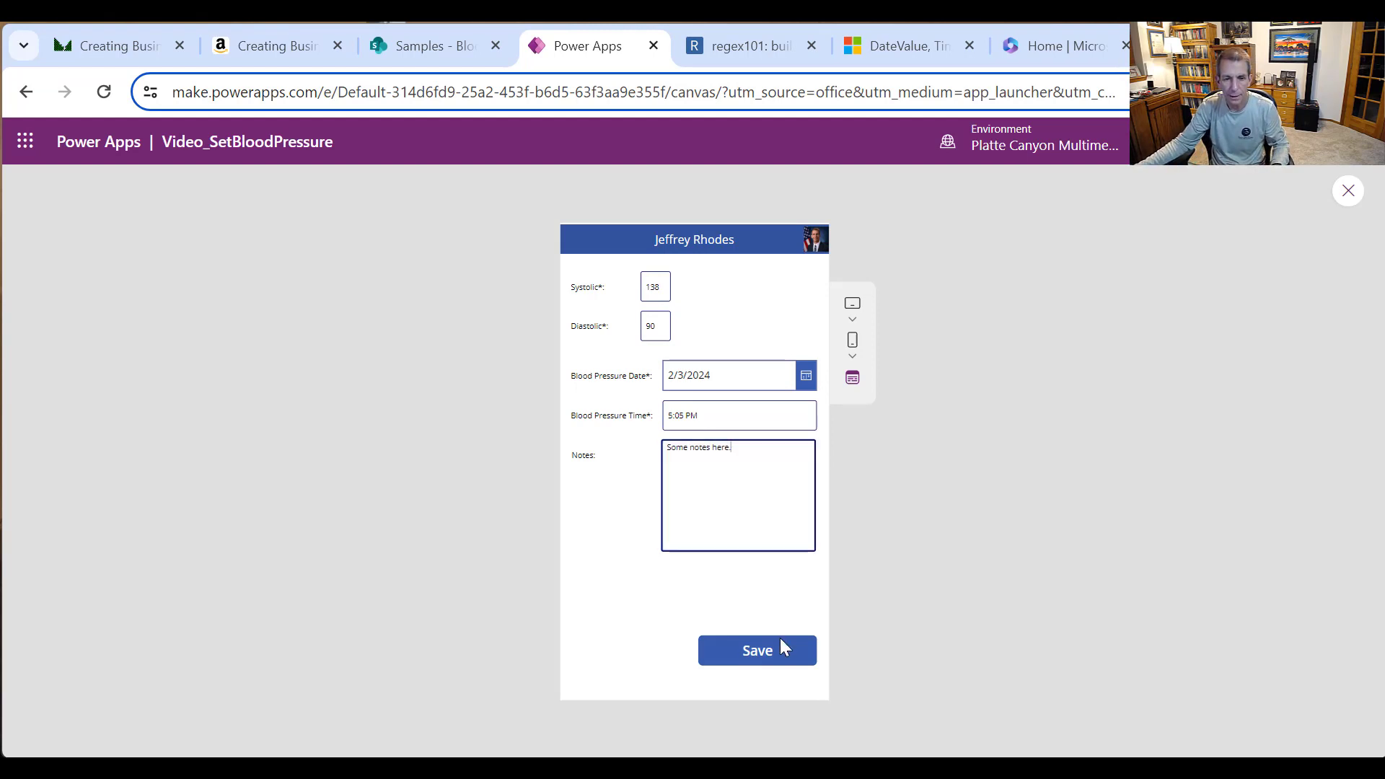
{"action": "left_click", "coordinate": [789, 662]}
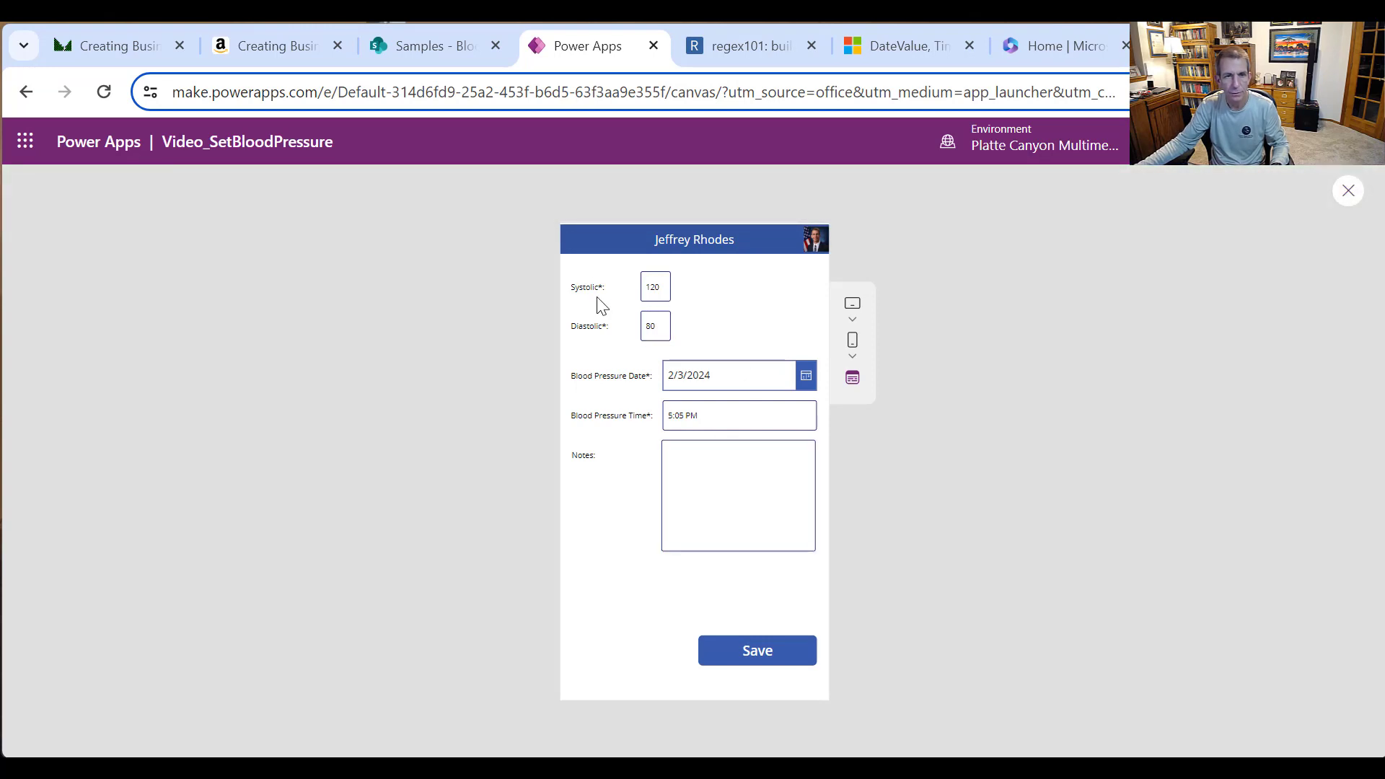
Step: Check the BloodPressure list in SharePoint for the saved record, return to Power Apps and leave the preview
{"action": "left_click", "coordinate": [445, 43]}
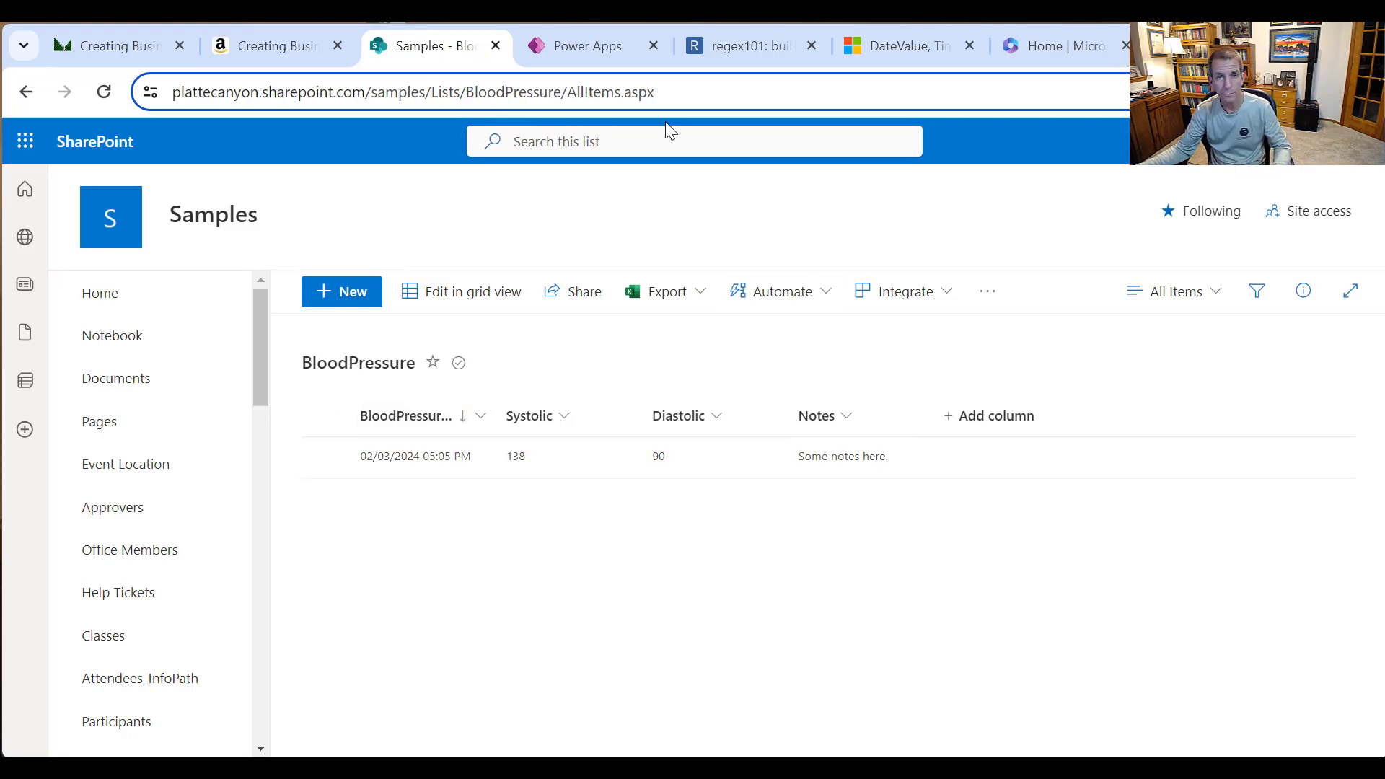
{"action": "left_click", "coordinate": [571, 64]}
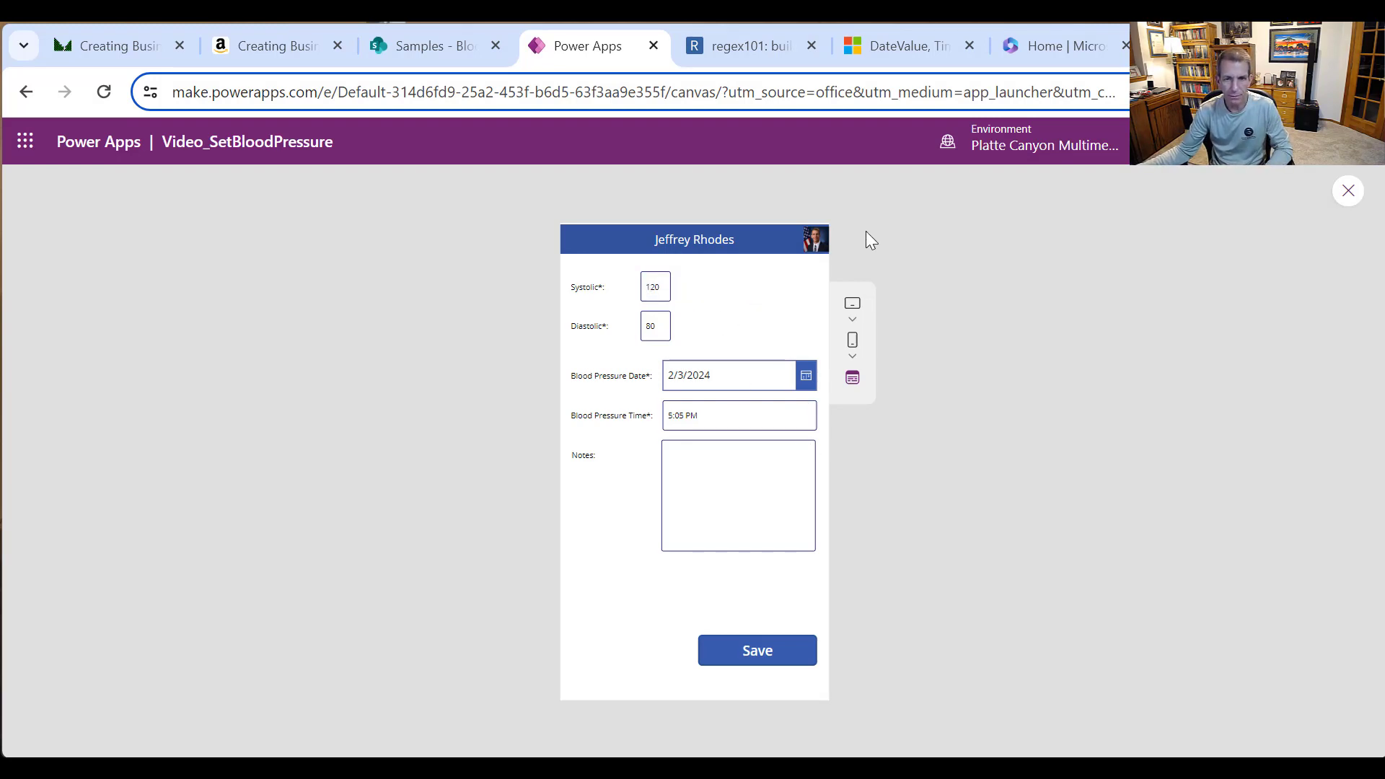
{"action": "left_click", "coordinate": [1341, 203]}
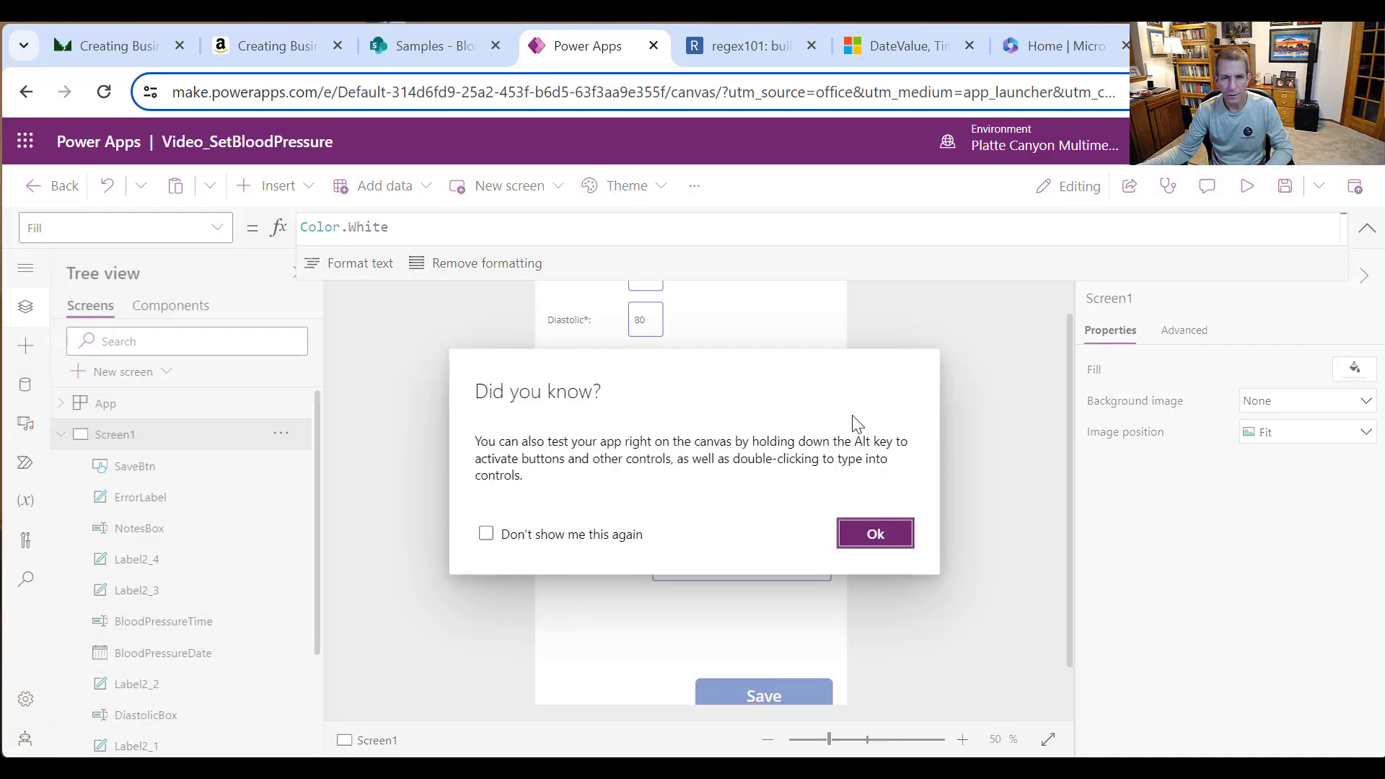
{"action": "left_click", "coordinate": [875, 533]}
Step: Move the systolic and diastolic input boxes closer to their labels, keeping them aligned with each other
{"action": "scroll", "coordinate": [840, 473], "scroll_direction": "up", "scroll_amount": 2}
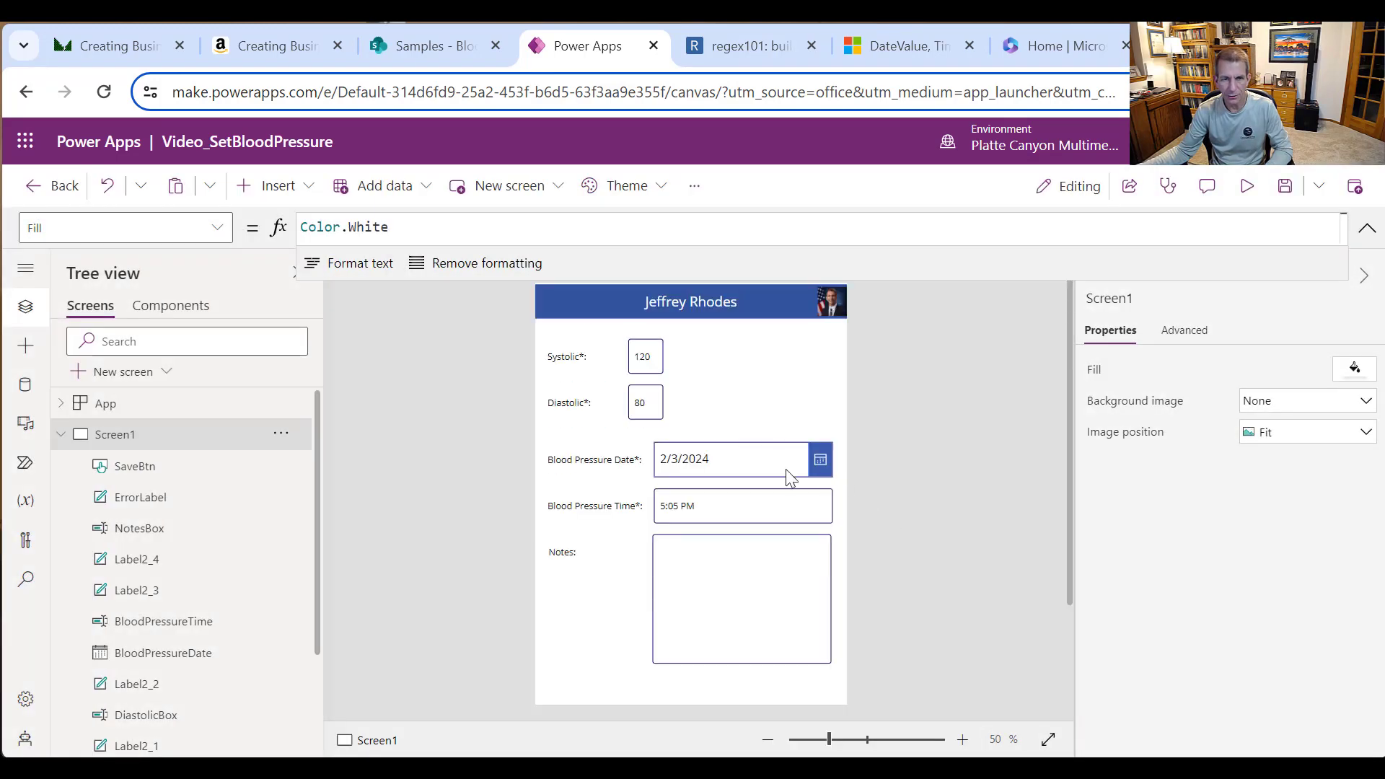
{"action": "left_click", "coordinate": [642, 364]}
{"action": "left_click_drag", "start_coordinate": [639, 361], "coordinate": [612, 353]}
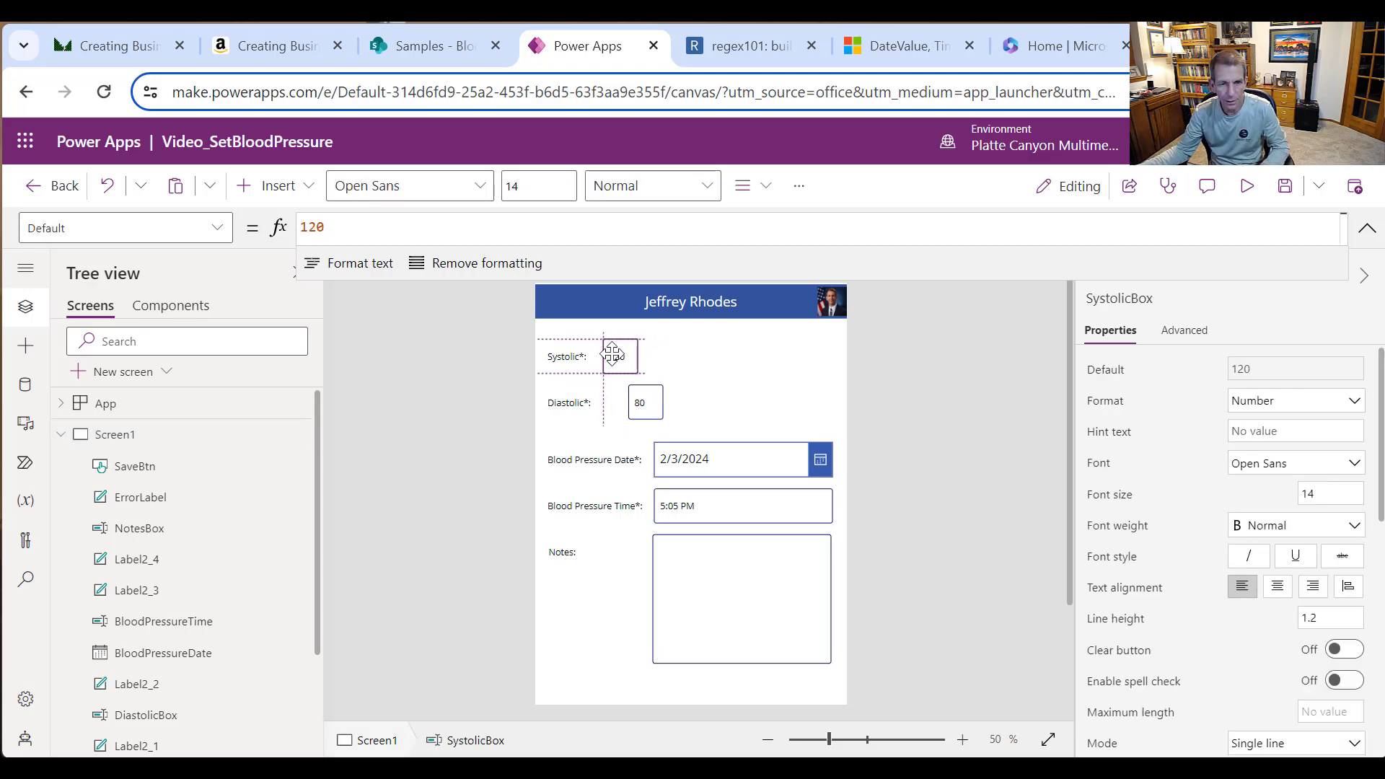
{"action": "left_click", "coordinate": [645, 401]}
{"action": "left_click_drag", "start_coordinate": [645, 401], "coordinate": [625, 395]}
{"action": "left_click", "coordinate": [678, 370]}
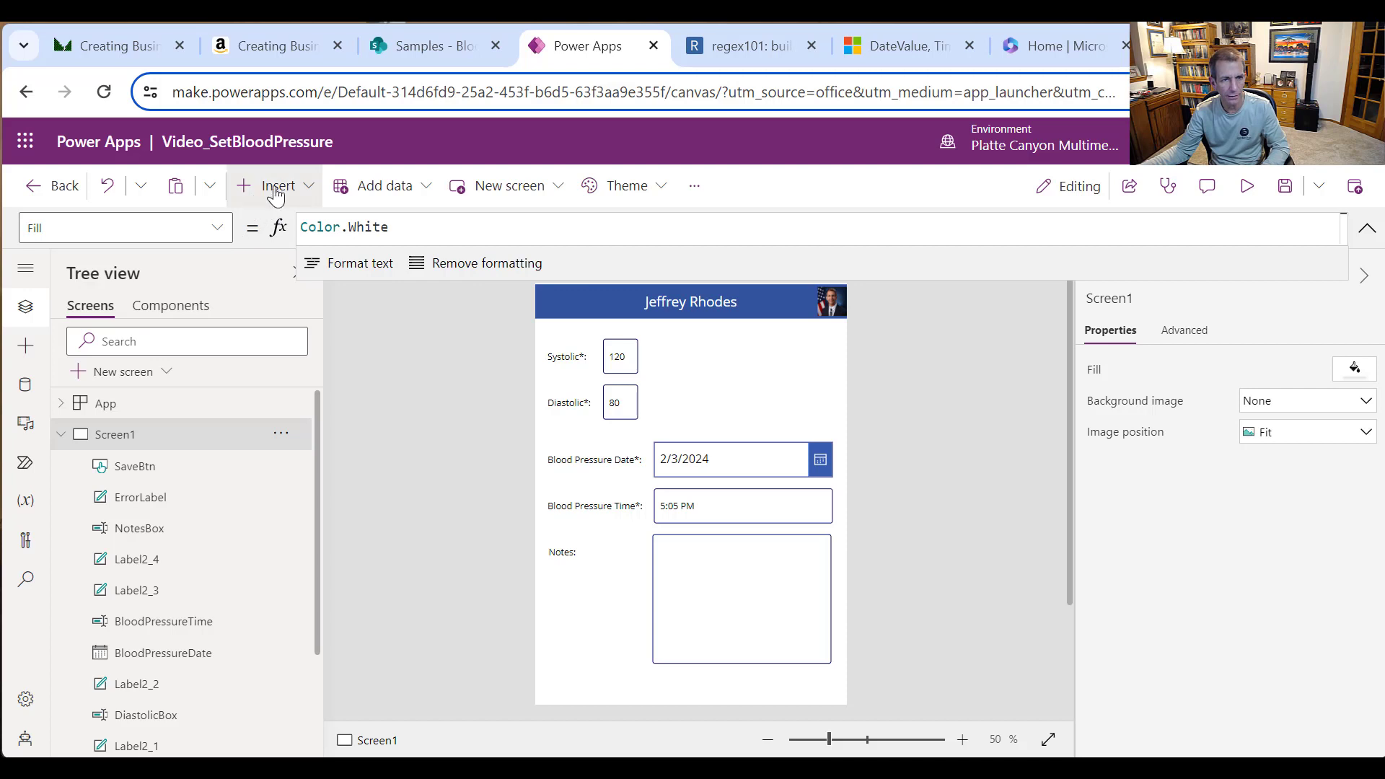
Step: Insert a Slider control and move it down from the header onto the Systolic row
{"action": "left_click", "coordinate": [311, 190]}
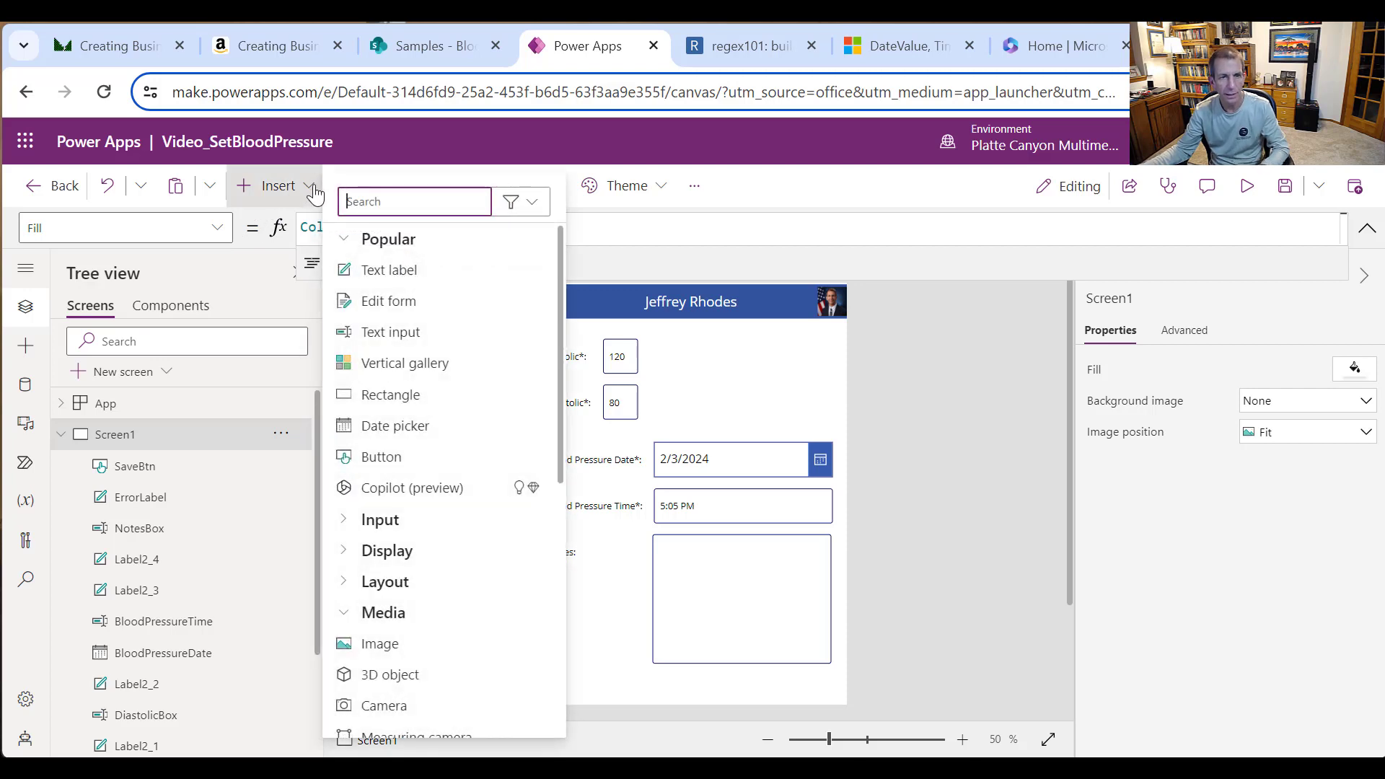
{"action": "type", "text": "slider"}
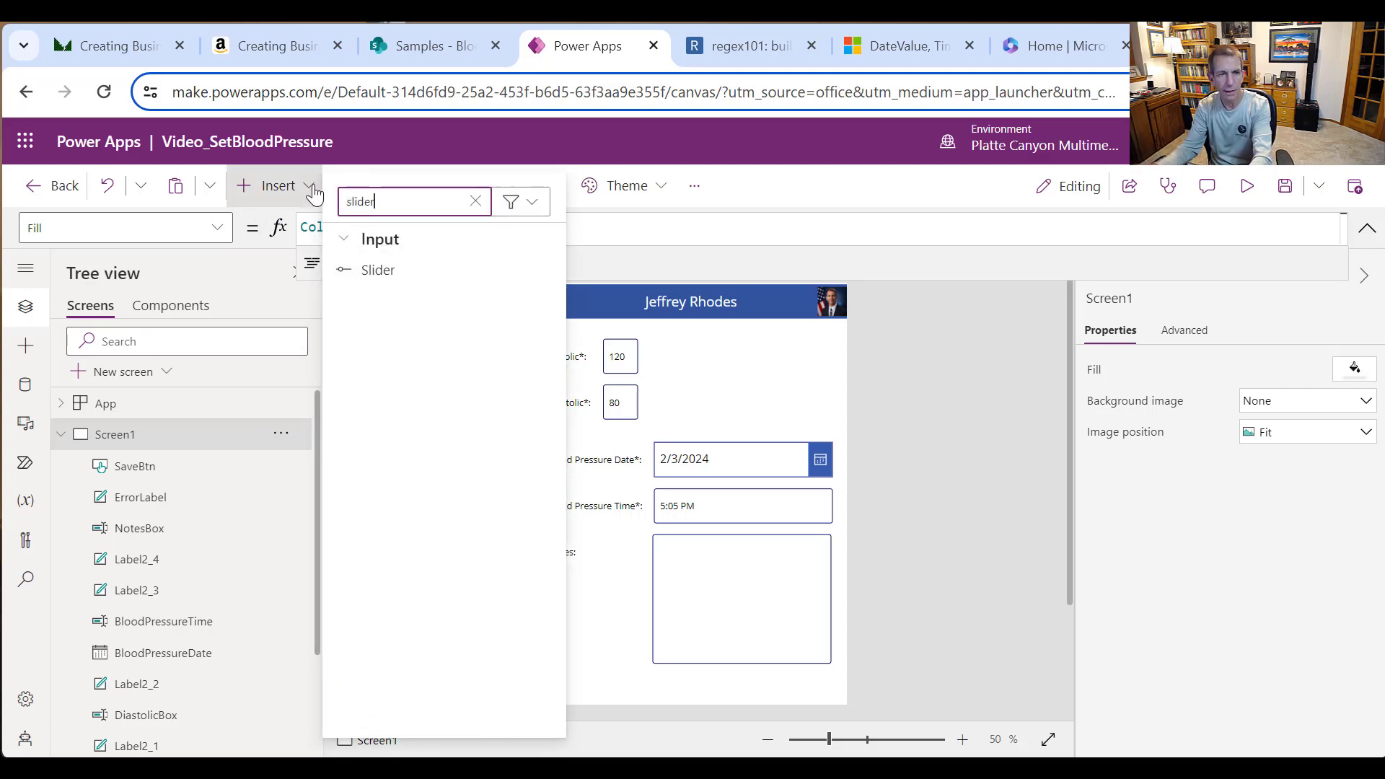
{"action": "left_click", "coordinate": [378, 270]}
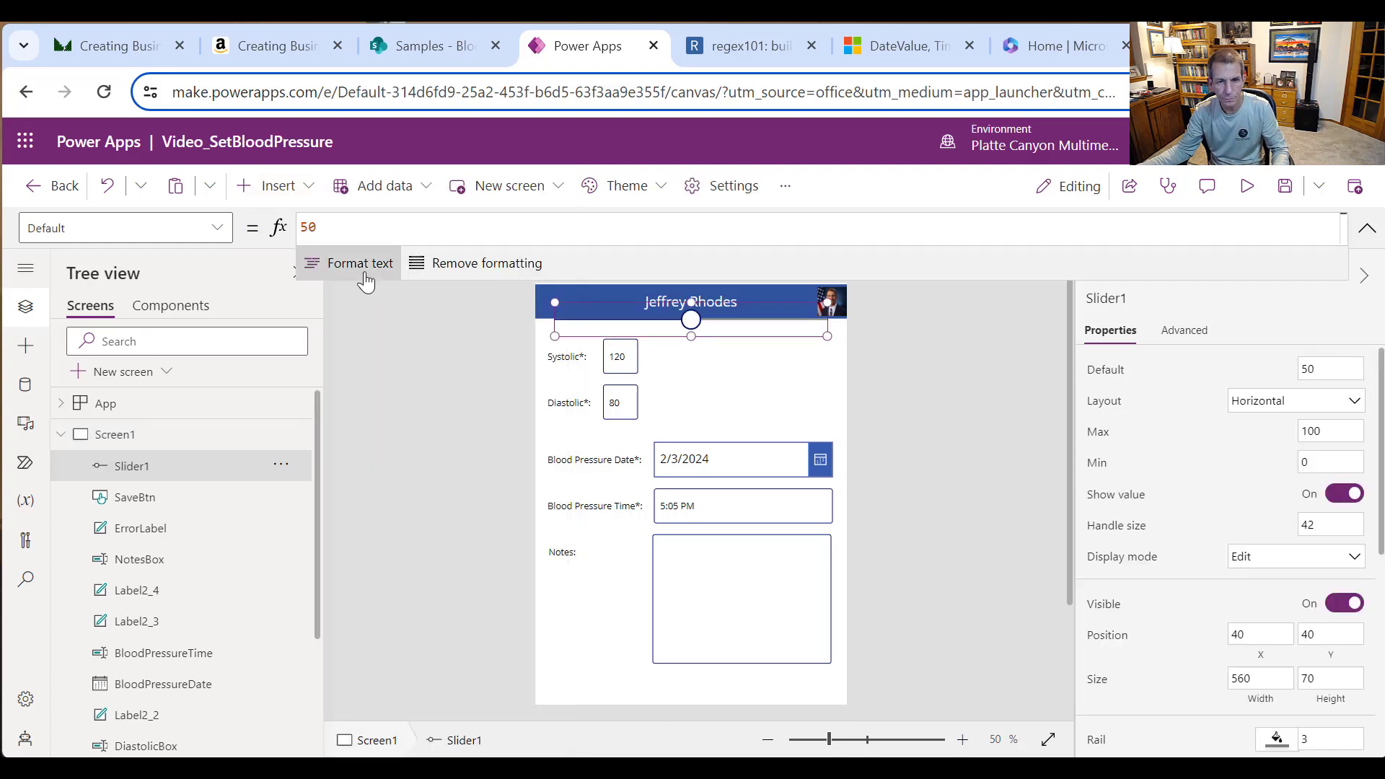
{"action": "left_click_drag", "start_coordinate": [731, 305], "coordinate": [741, 355]}
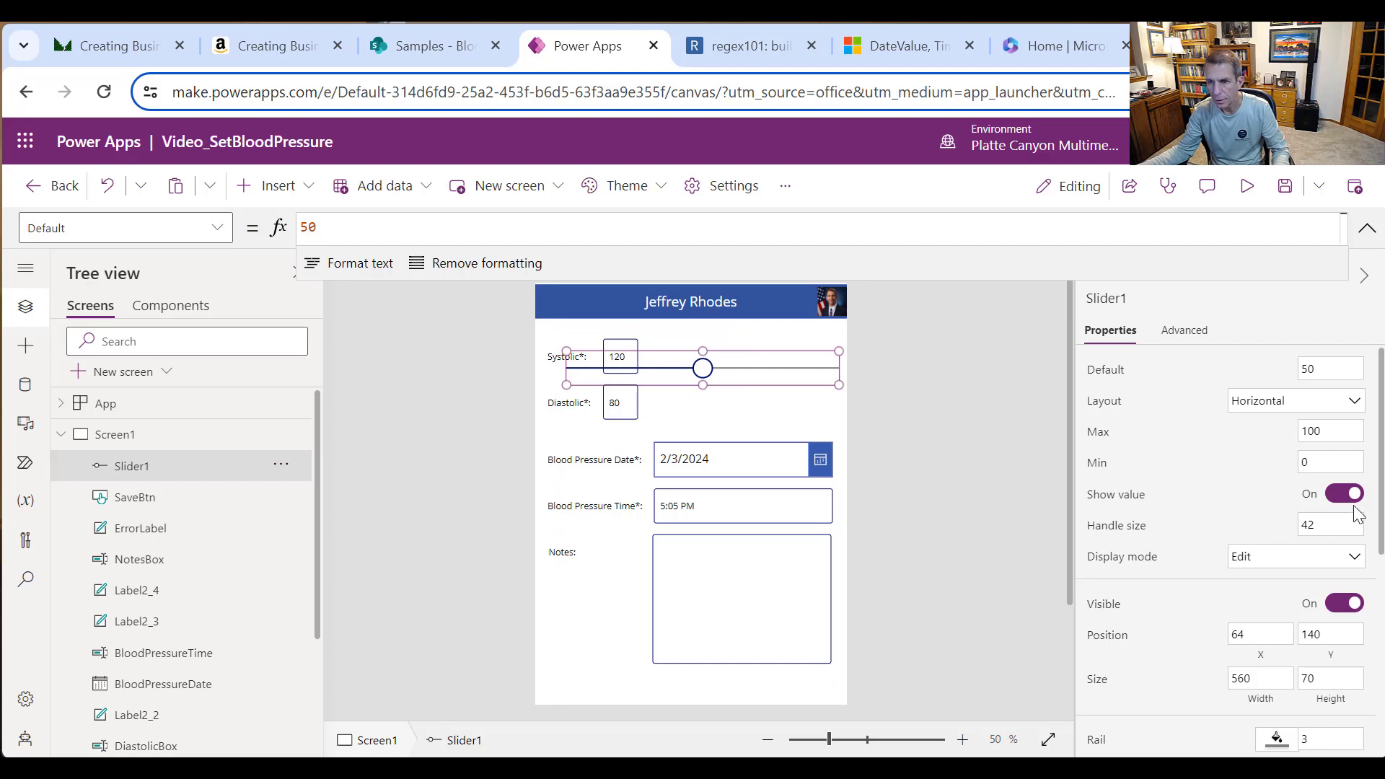
Step: Set the slider's handle size to 30 and width to 300, and place it on the Systolic row at X 270, Y 116
{"action": "left_click_drag", "start_coordinate": [1352, 520], "coordinate": [1250, 517]}
{"action": "type", "text": "30"}
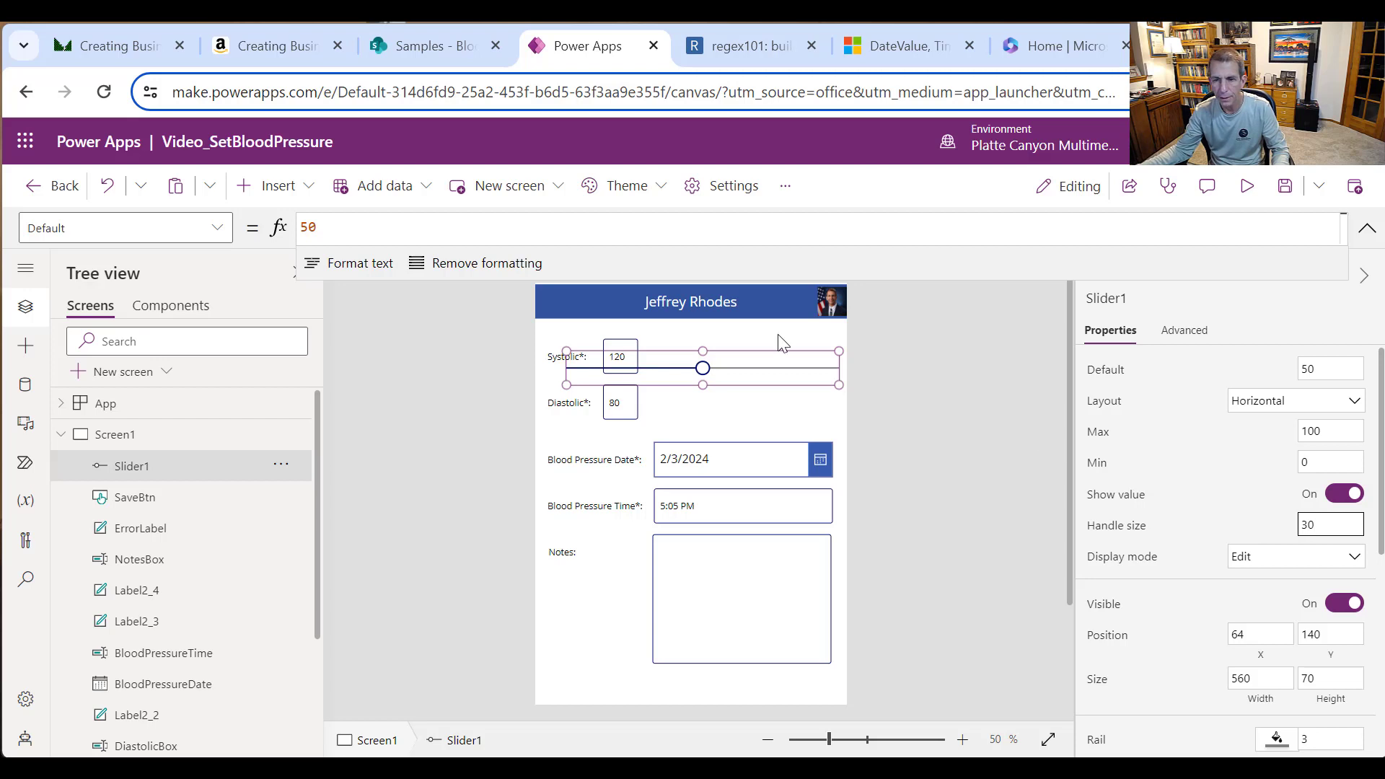
{"action": "left_click_drag", "start_coordinate": [1267, 672], "coordinate": [1188, 669]}
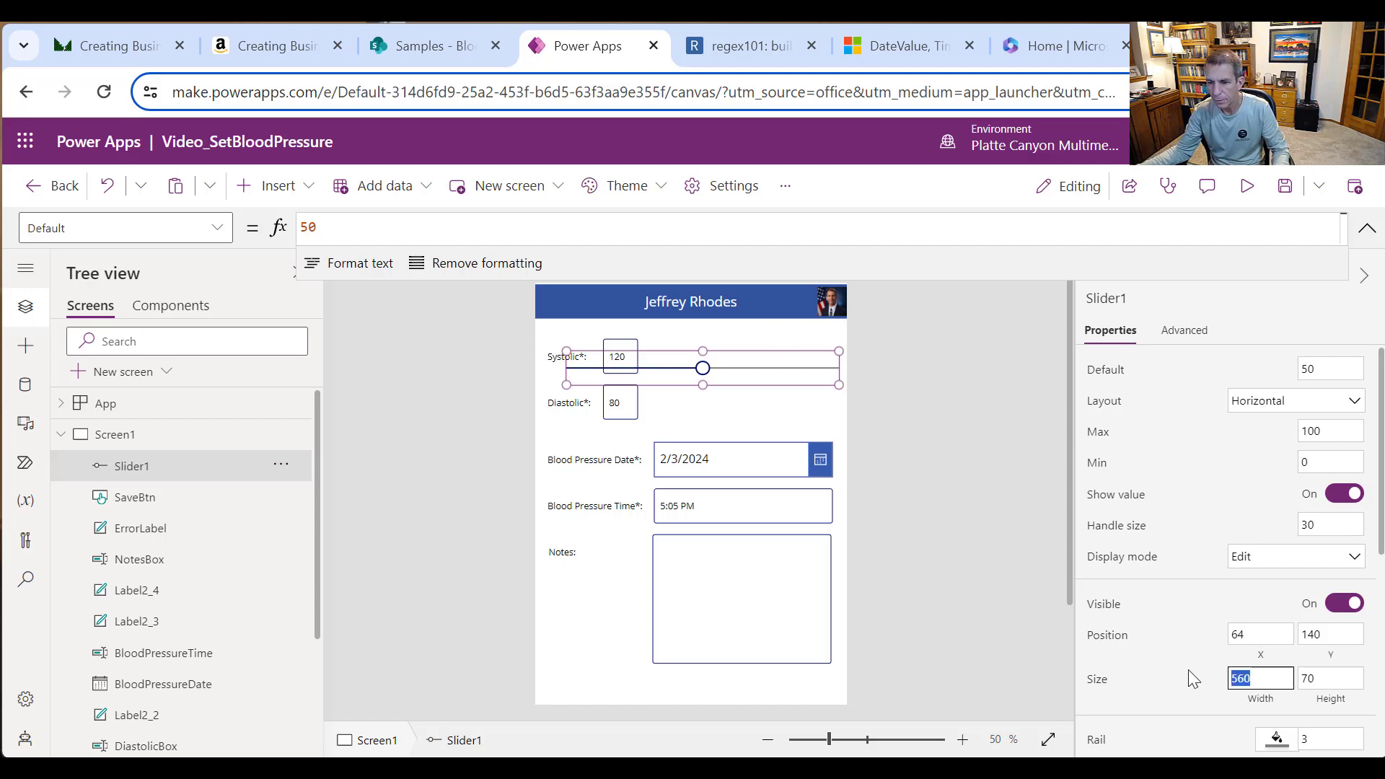
{"action": "type", "text": "300"}
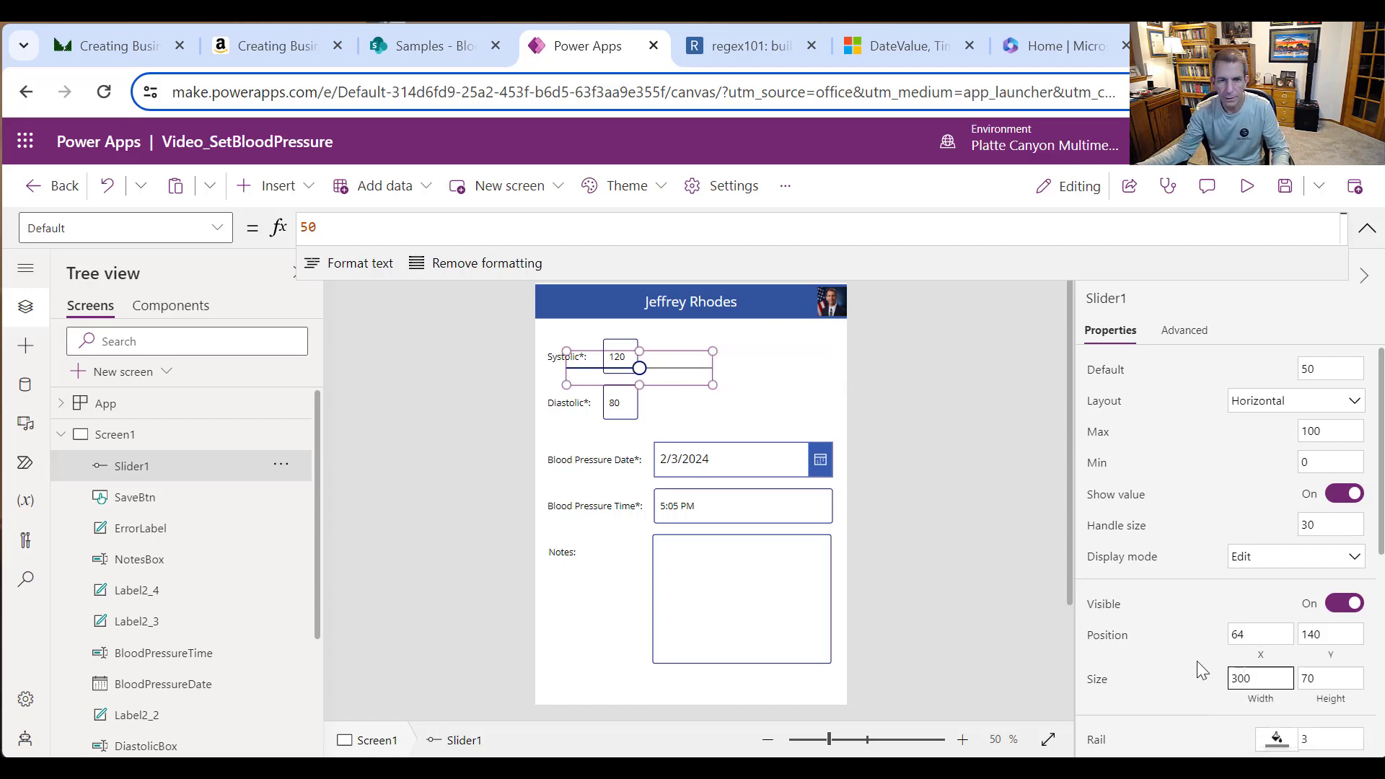
{"action": "left_click_drag", "start_coordinate": [670, 366], "coordinate": [769, 355]}
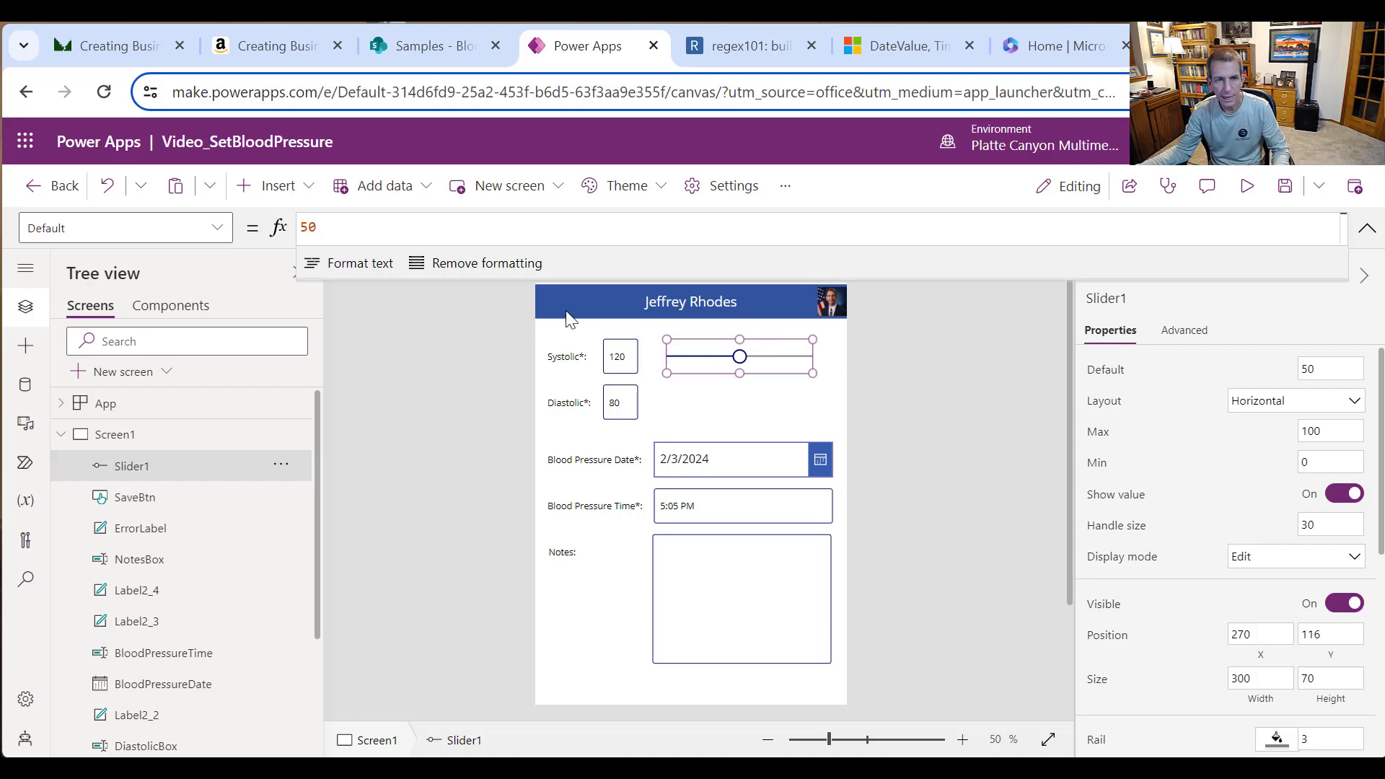
Step: Duplicate the Systolic label, place the copy beside the systolic box at X 210, Y 116, and set its width to 50
{"action": "left_click", "coordinate": [572, 365]}
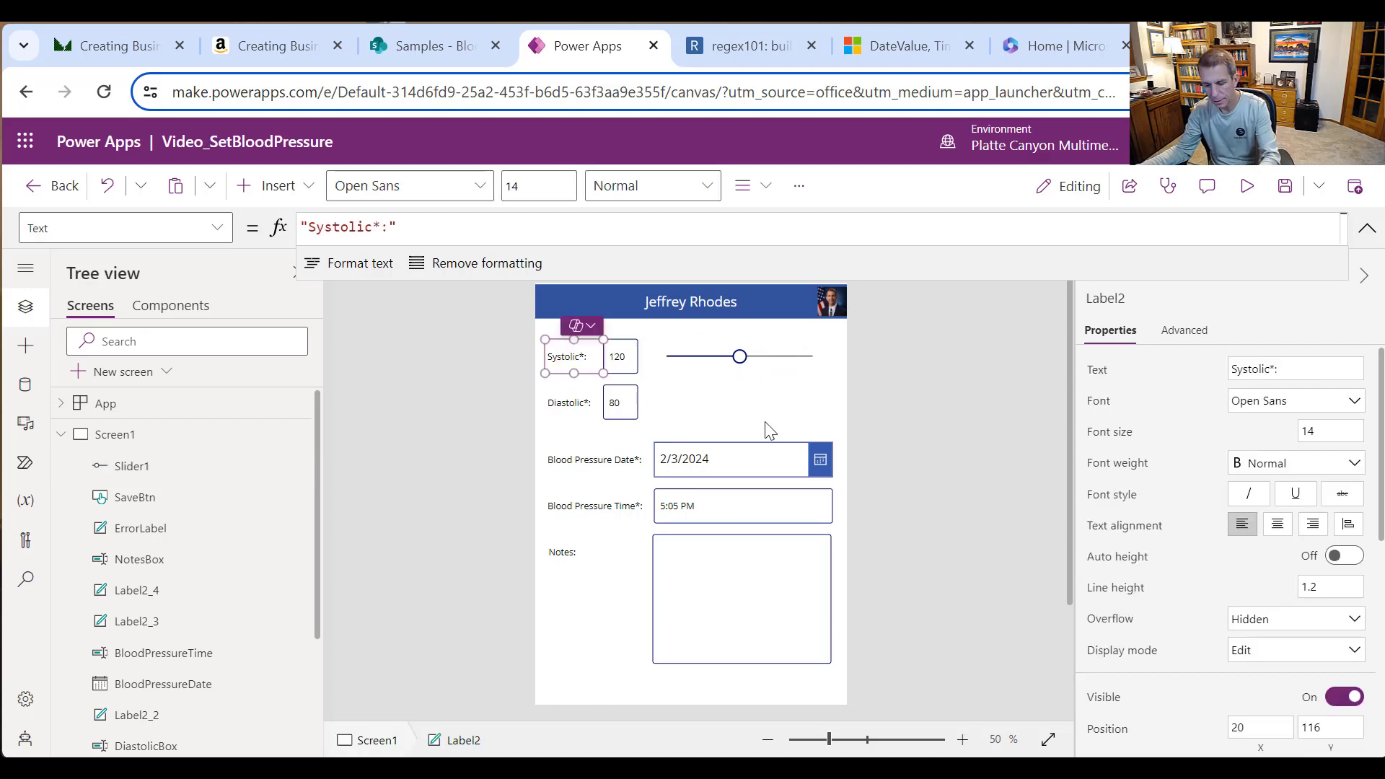
{"action": "key", "text": "ctrl+c"}
{"action": "key", "text": "ctrl+v"}
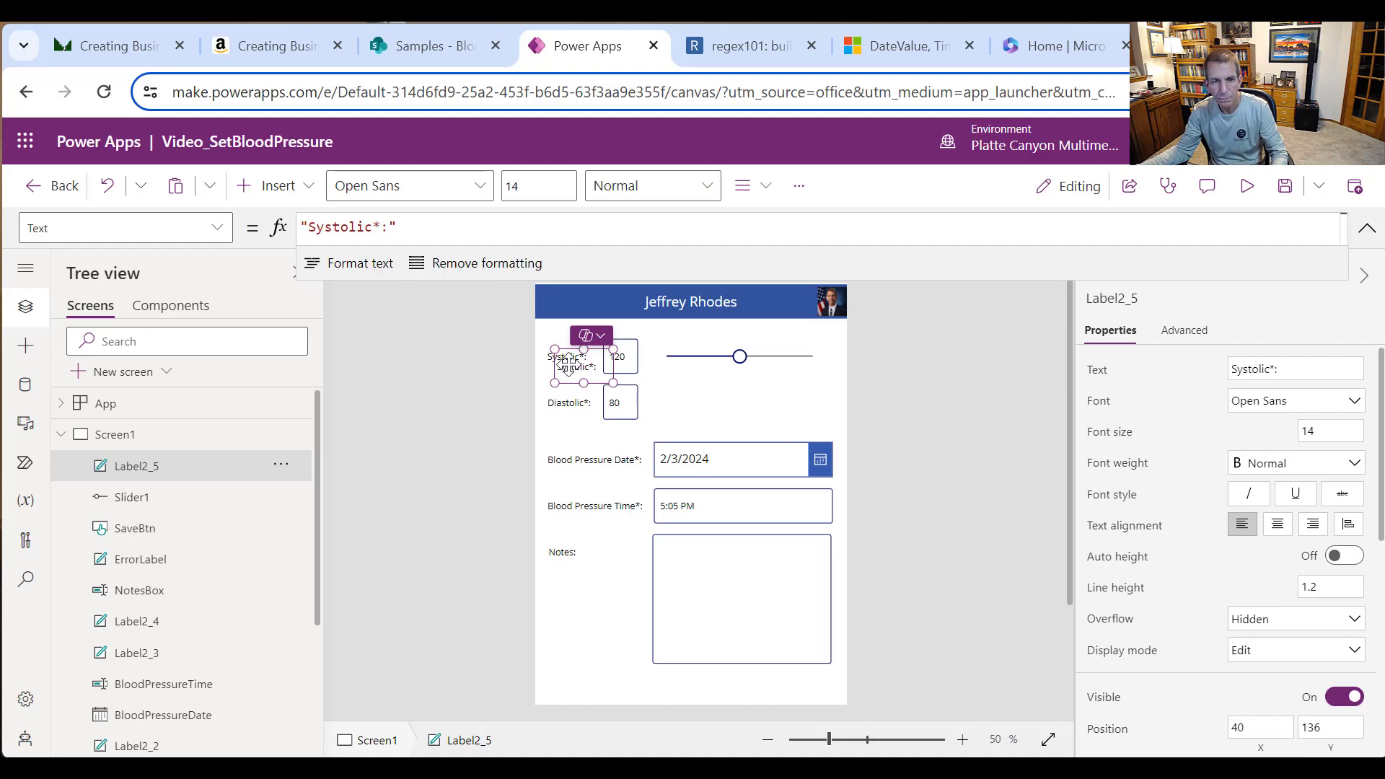
{"action": "left_click_drag", "start_coordinate": [570, 365], "coordinate": [654, 355]}
{"action": "scroll", "coordinate": [1280, 662], "scroll_direction": "down", "scroll_amount": 3}
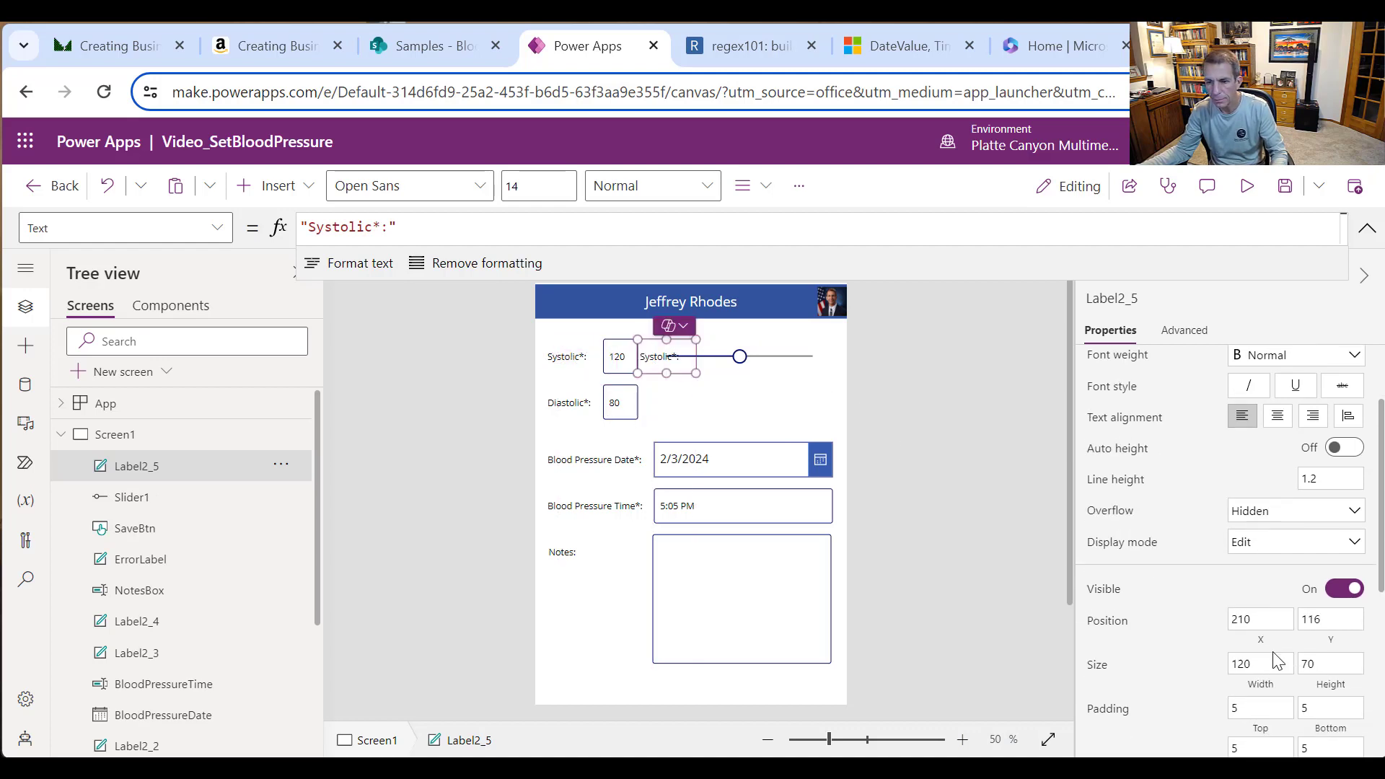
{"action": "double_click", "coordinate": [1272, 664]}
{"action": "type", "text": "50"}
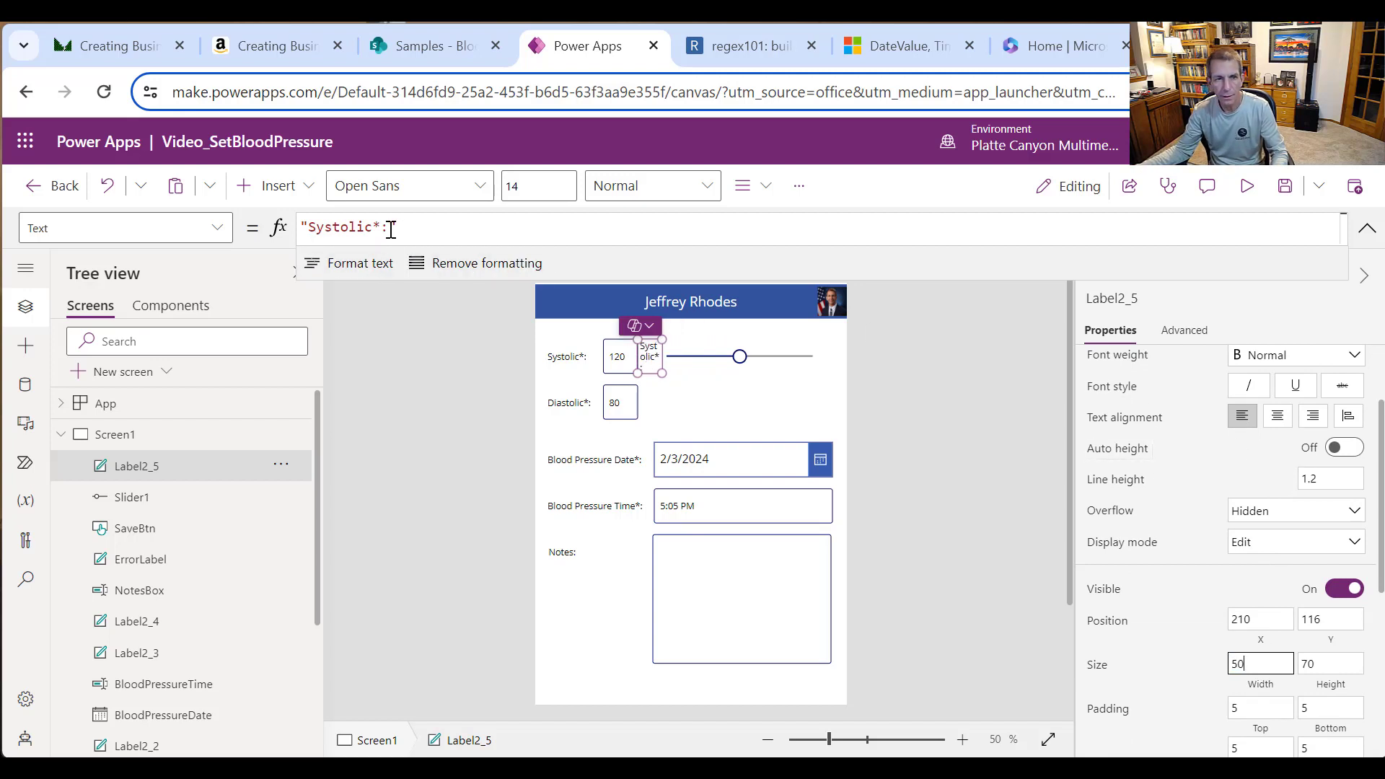
{"action": "left_click", "coordinate": [444, 233]}
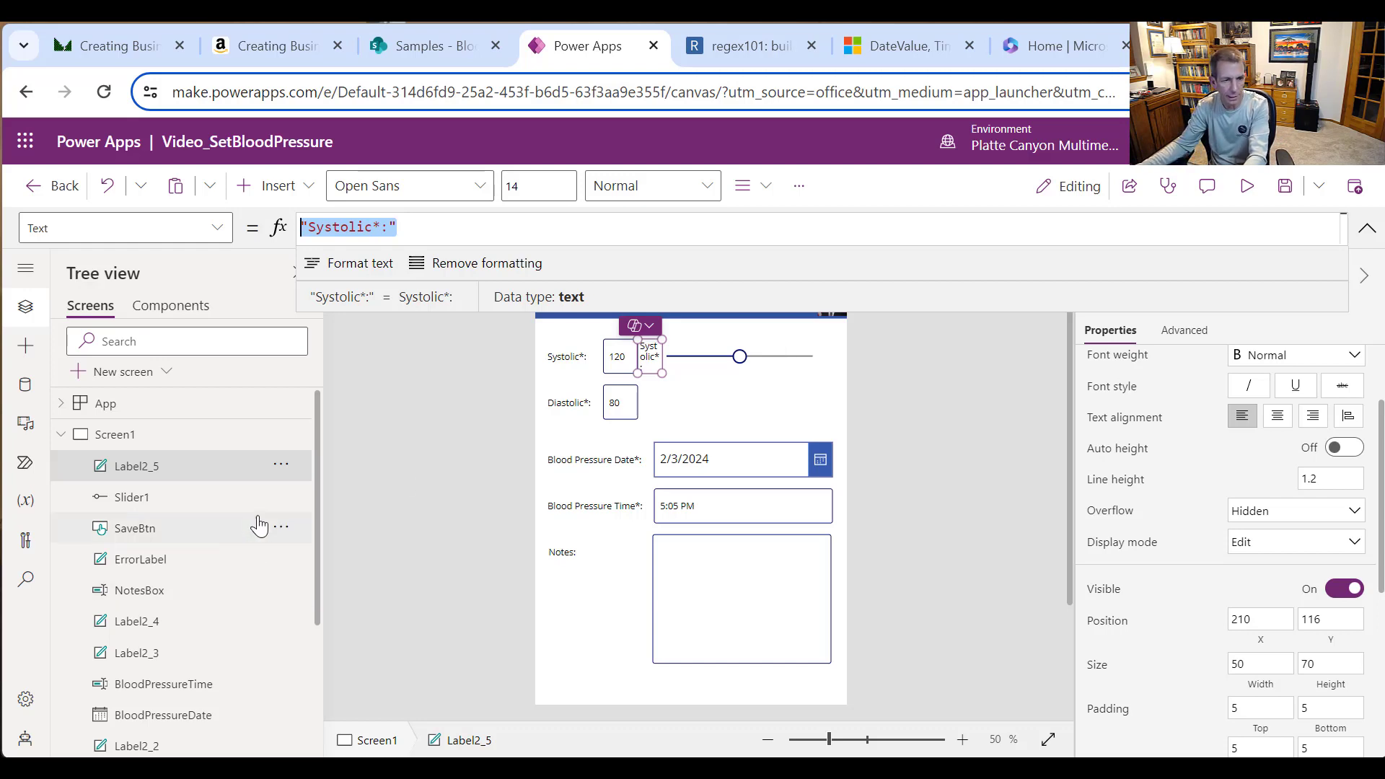
Step: Rename Slider1 to SystolicSlider
{"action": "left_click", "coordinate": [281, 498]}
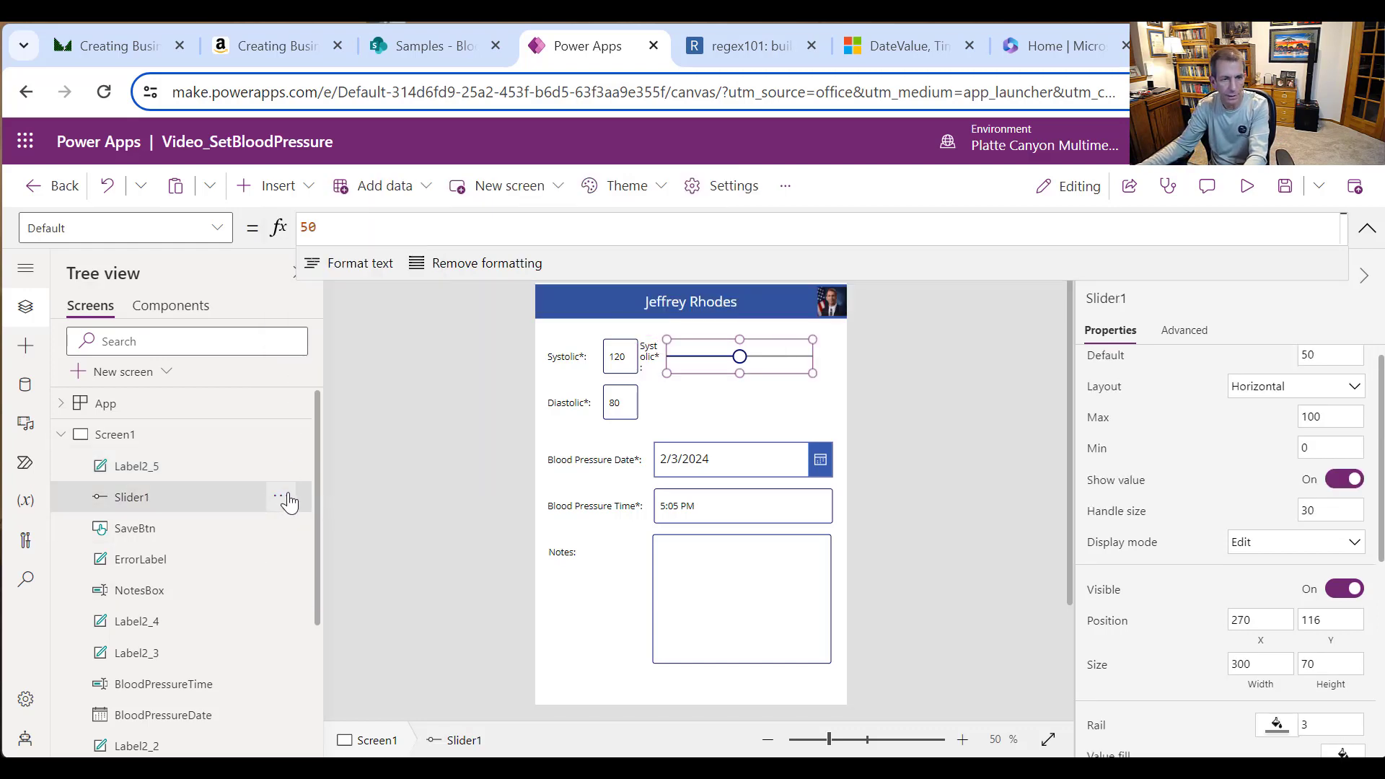
{"action": "left_click", "coordinate": [320, 360]}
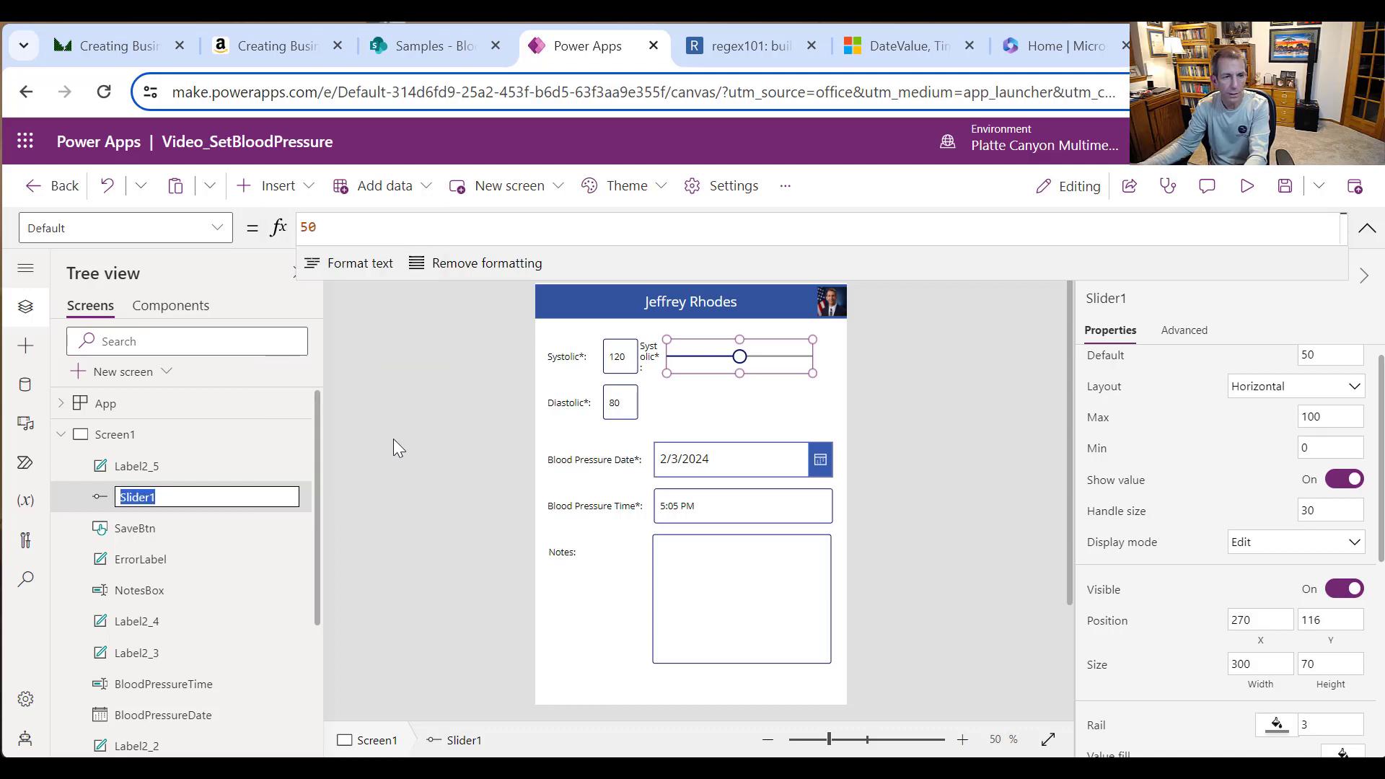
{"action": "type", "text": "Syst"}
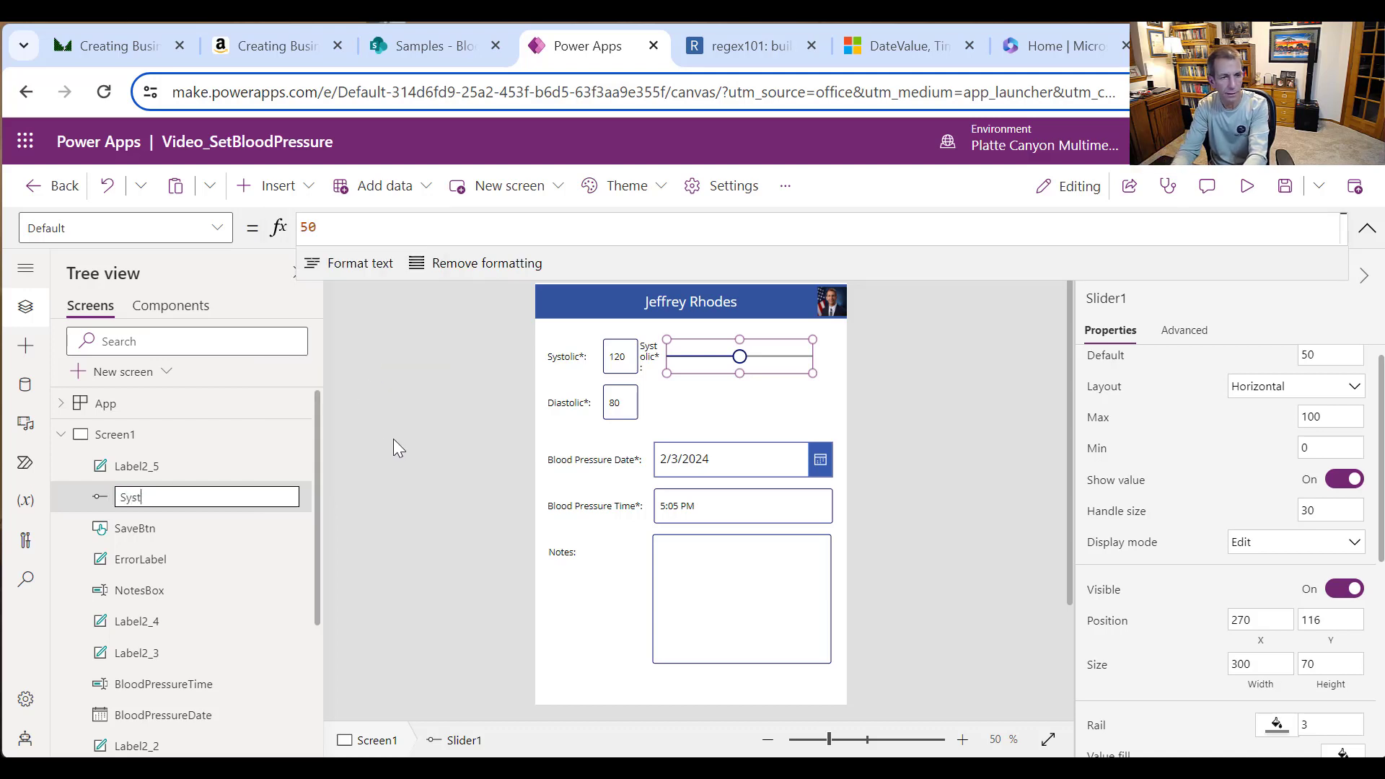
{"action": "type", "text": "olicSlider"}
{"action": "key", "text": "Return"}
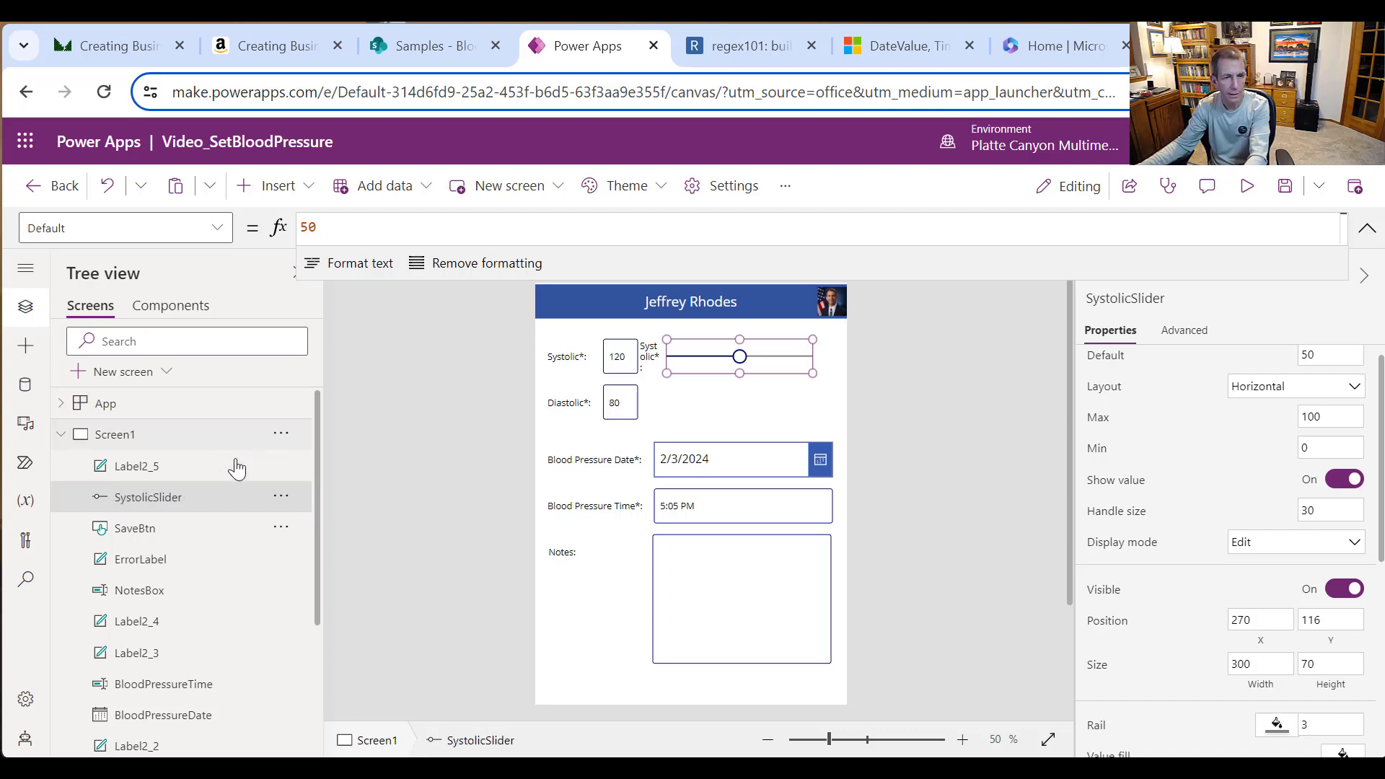
Step: Set the SystolicSlider's maximum to 200 and its minimum to 40
{"action": "scroll", "coordinate": [1353, 441], "scroll_direction": "up", "scroll_amount": 1}
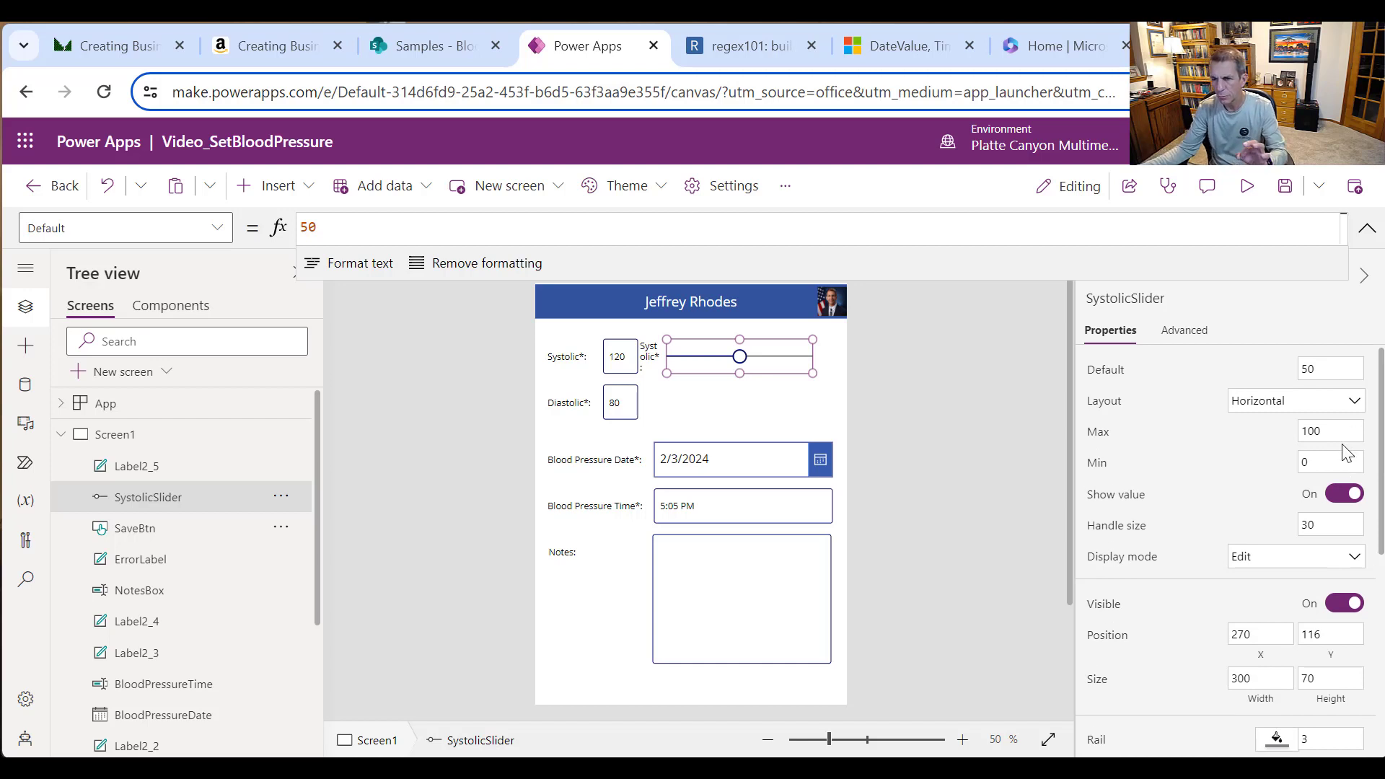
{"action": "left_click_drag", "start_coordinate": [1325, 431], "coordinate": [1228, 424]}
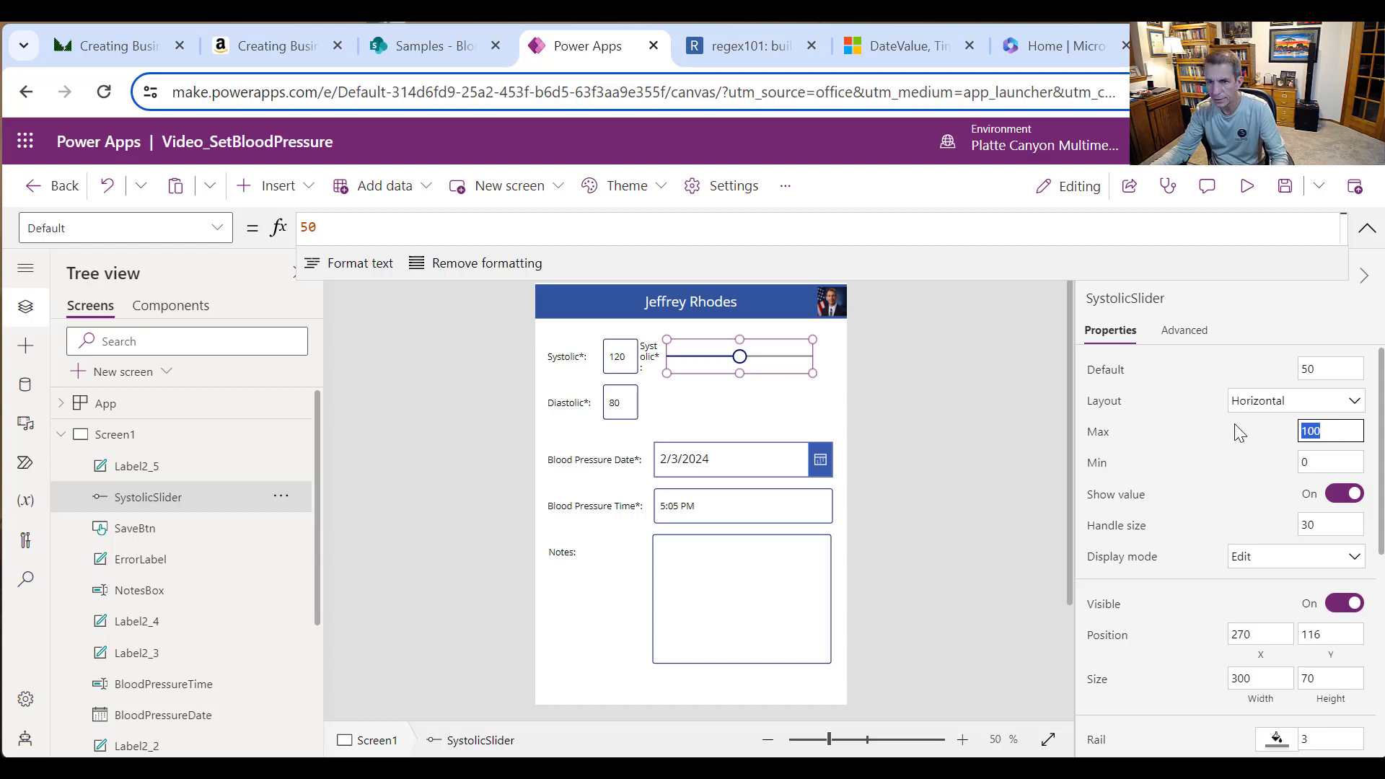
{"action": "type", "text": "12"}
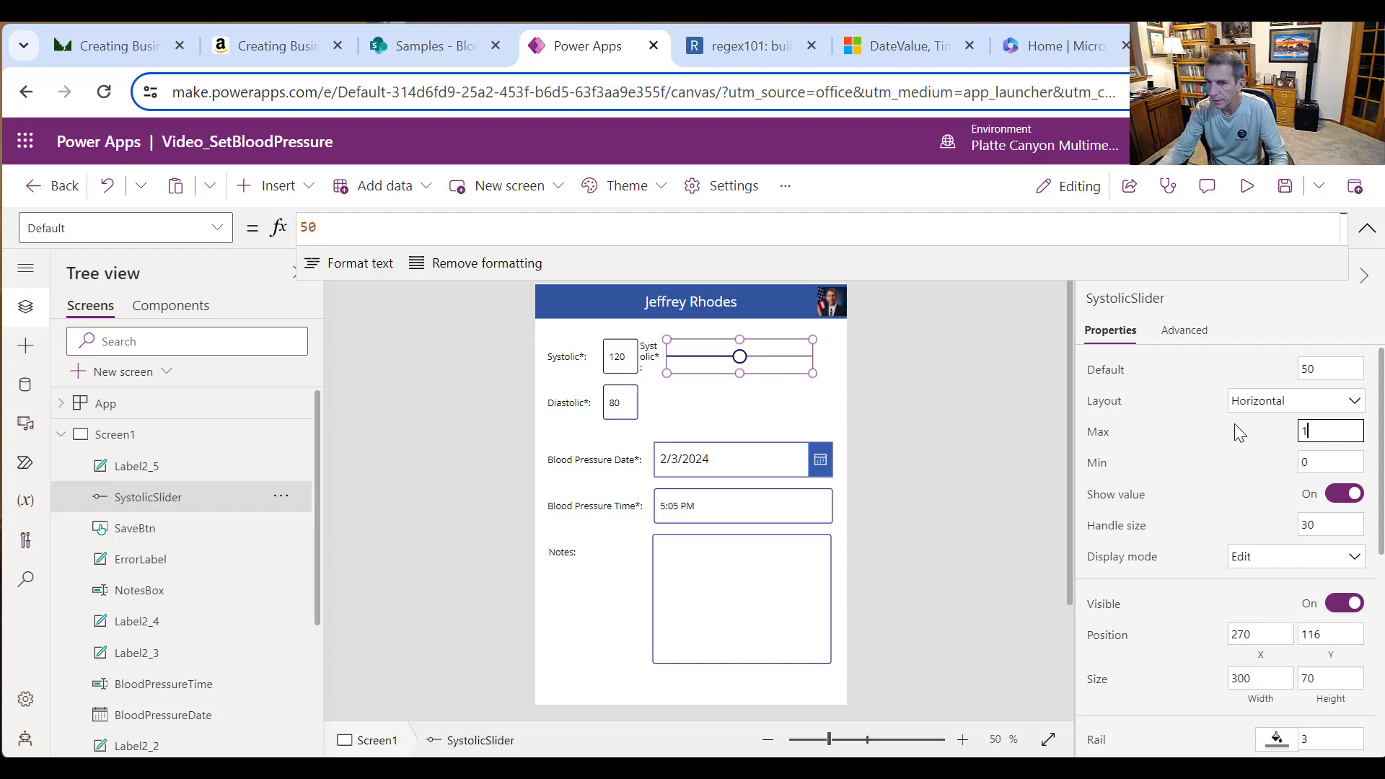
{"action": "key", "text": "BackSpace"}
{"action": "key", "text": "BackSpace"}
{"action": "type", "text": "200"}
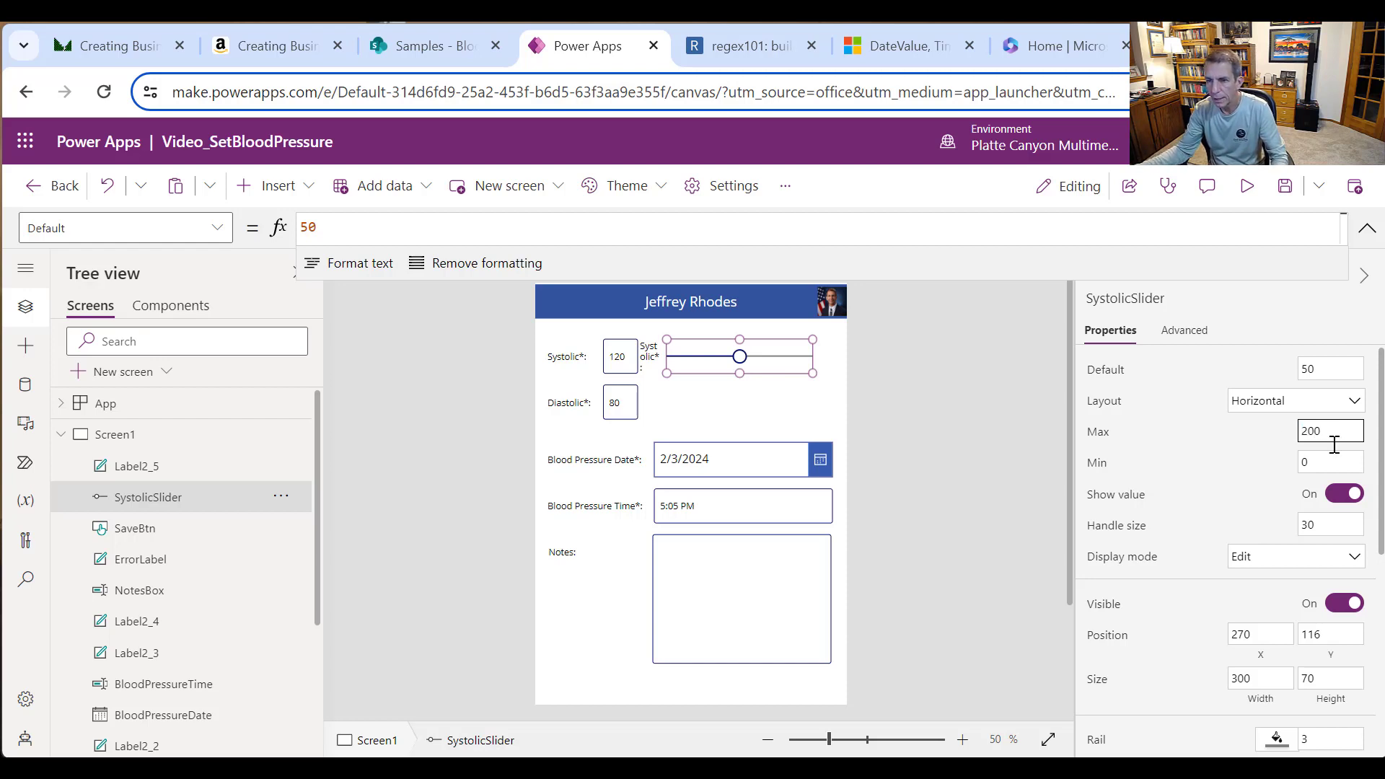
{"action": "left_click_drag", "start_coordinate": [1334, 462], "coordinate": [1294, 465]}
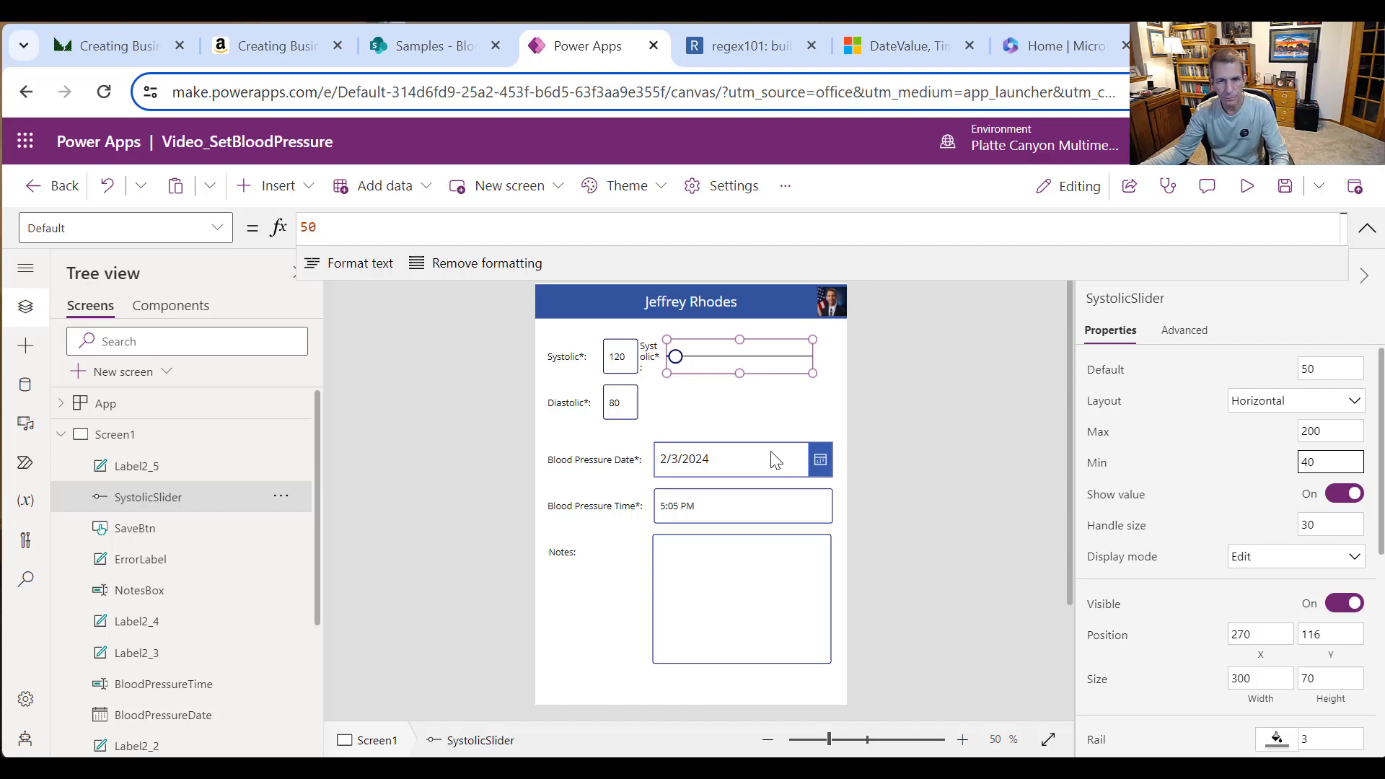
Step: Set the text of the label between the systolic box and the slider to the formula SystolicSlider.Min
{"action": "left_click", "coordinate": [649, 361]}
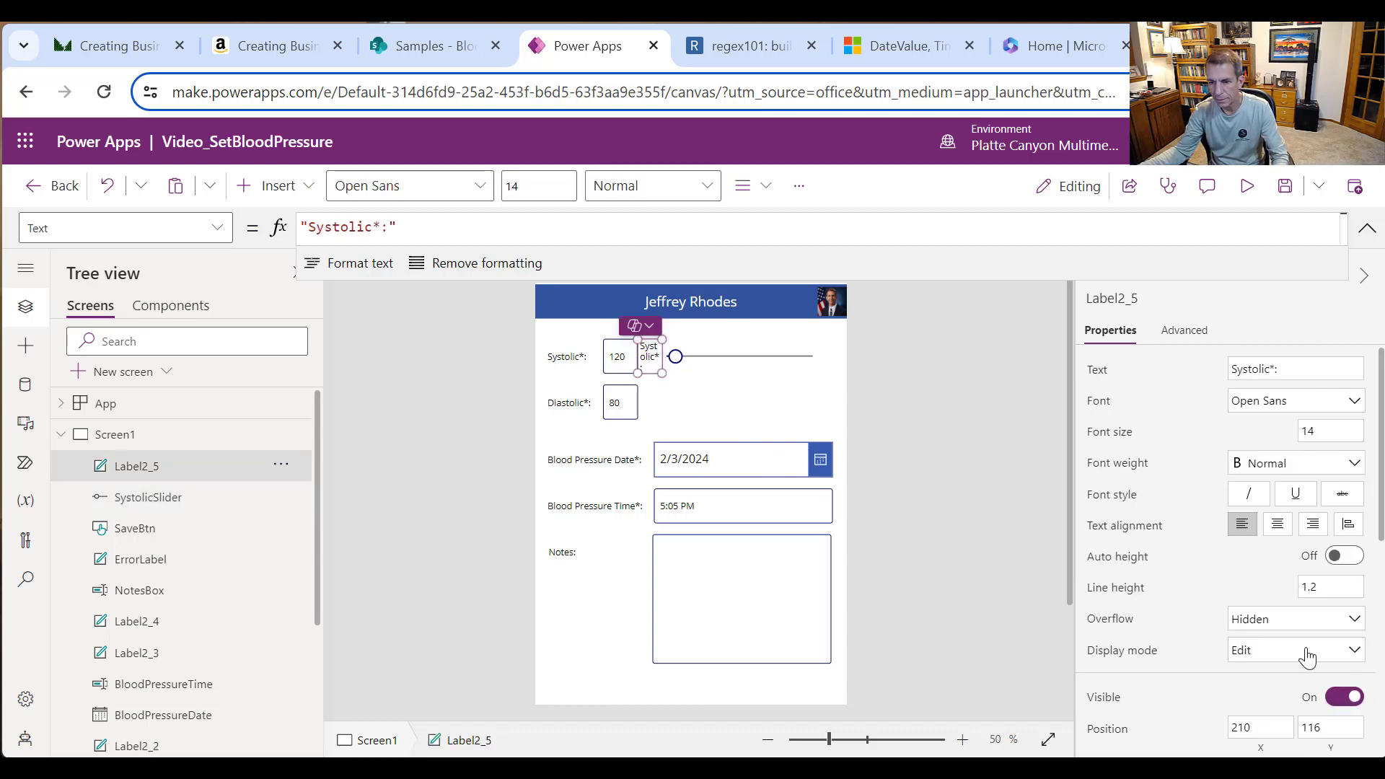
{"action": "left_click_drag", "start_coordinate": [442, 227], "coordinate": [298, 256]}
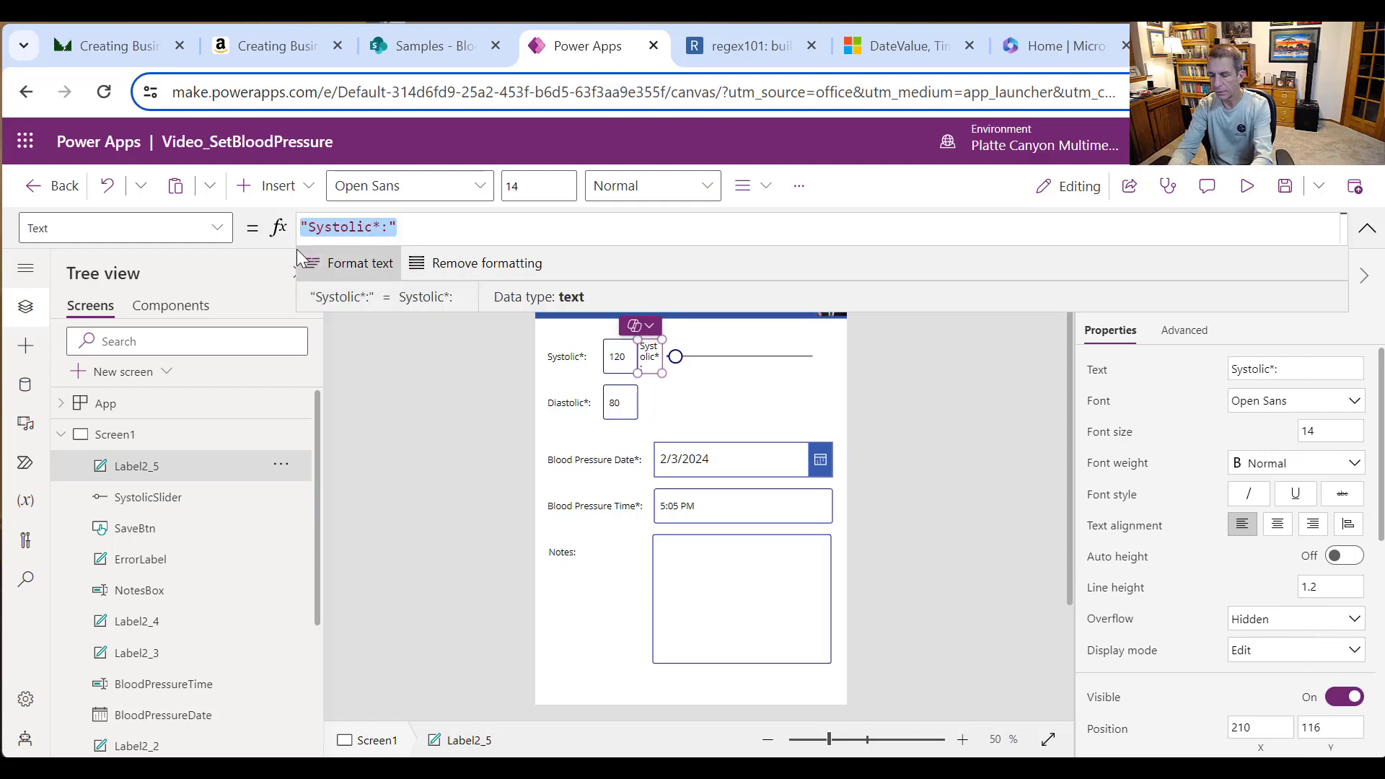
{"action": "type", "text": "Sys"}
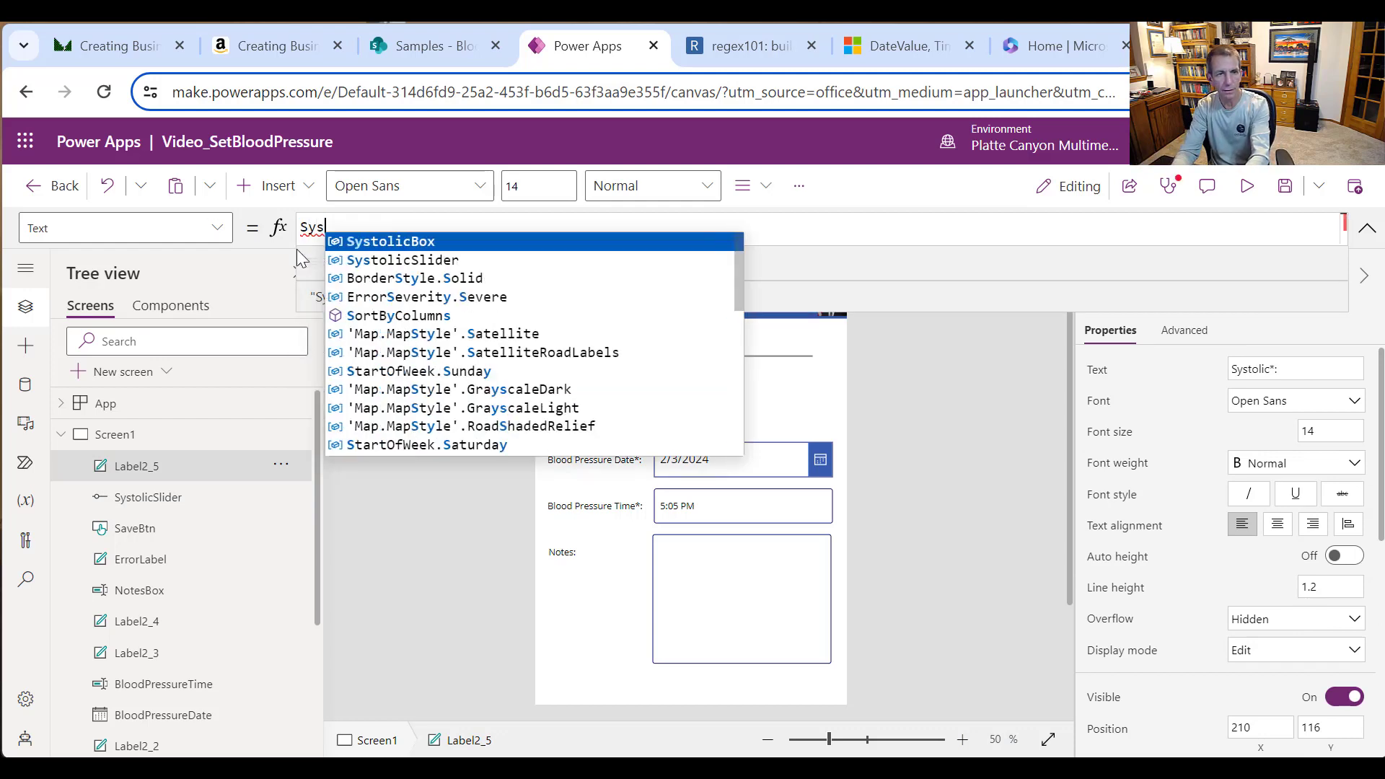
{"action": "key", "text": "Down"}
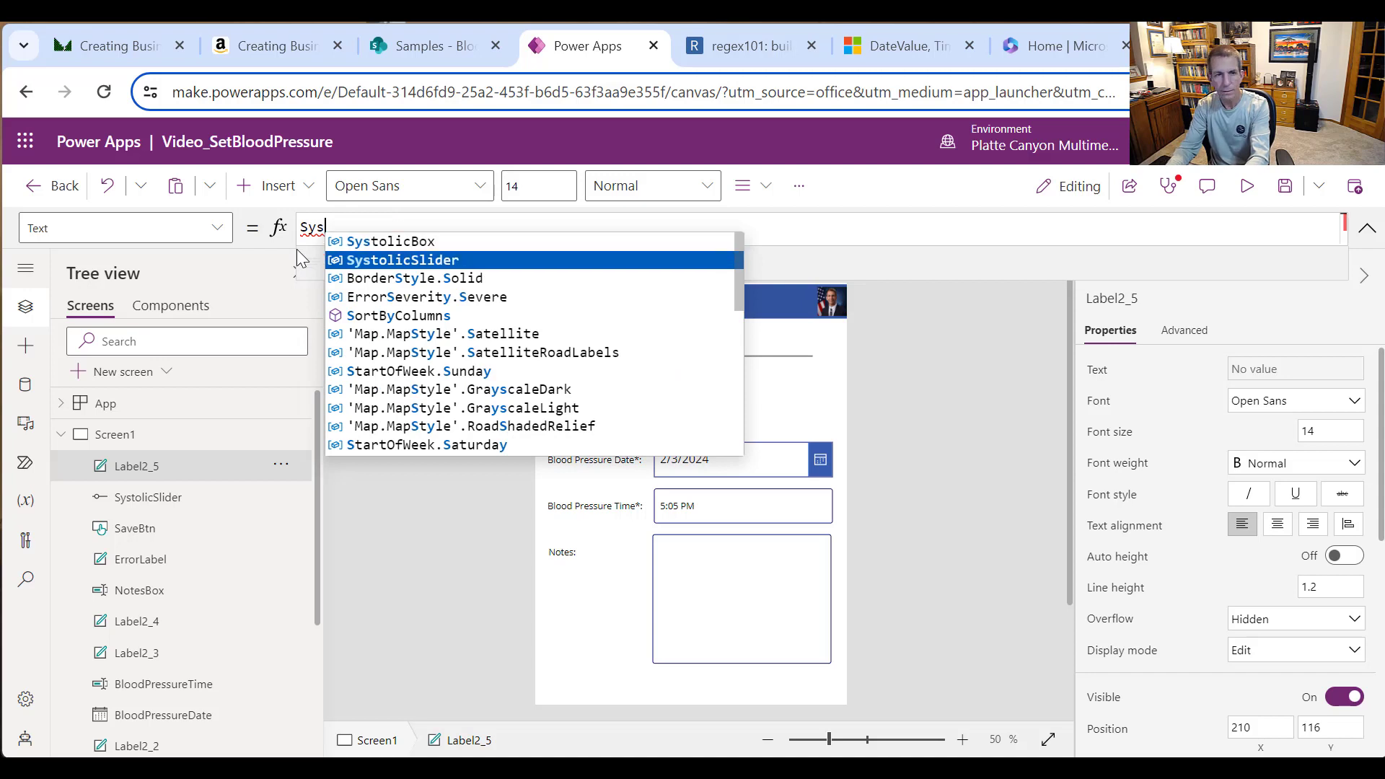
{"action": "key", "text": "Tab"}
{"action": "type", "text": ".Min"}
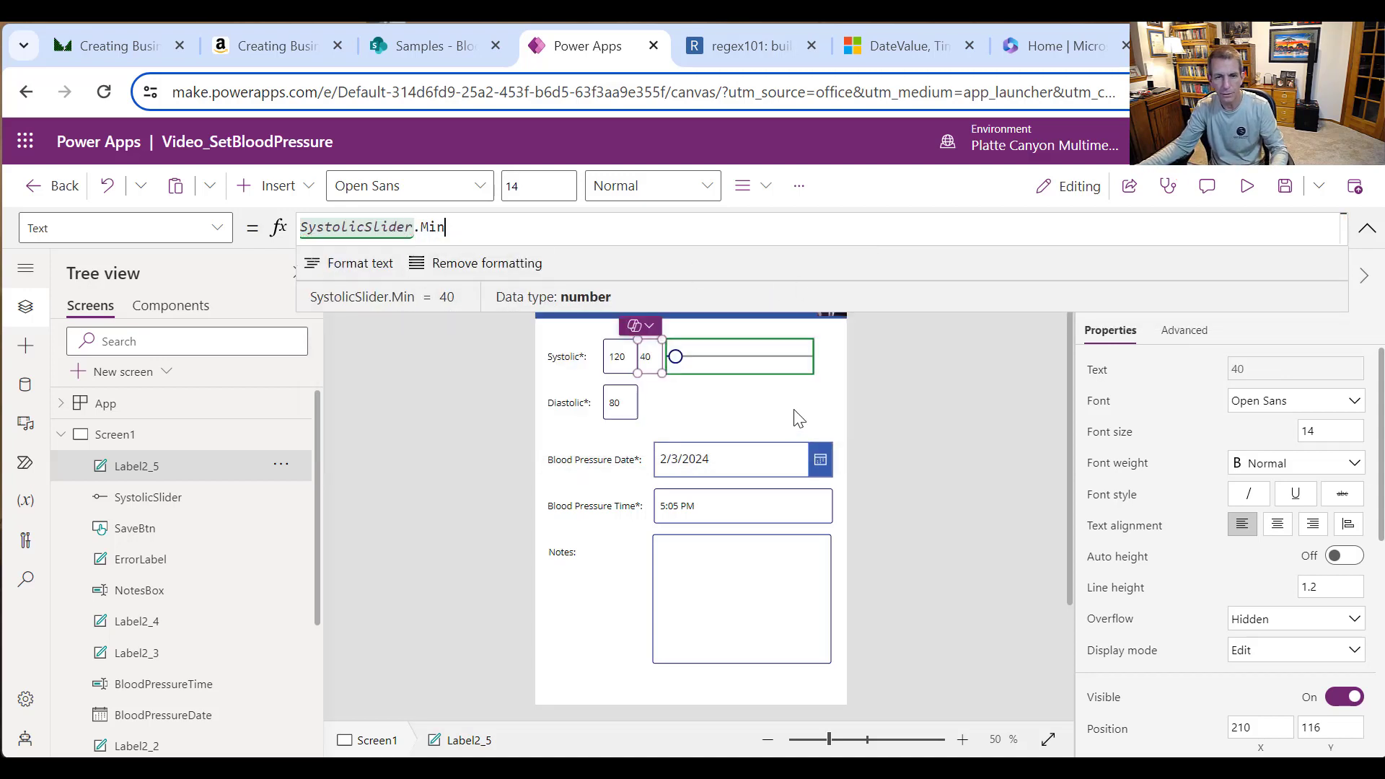
{"action": "left_click", "coordinate": [665, 362]}
Step: Right-align the text of the slider's minimum-value label
{"action": "left_click", "coordinate": [647, 363]}
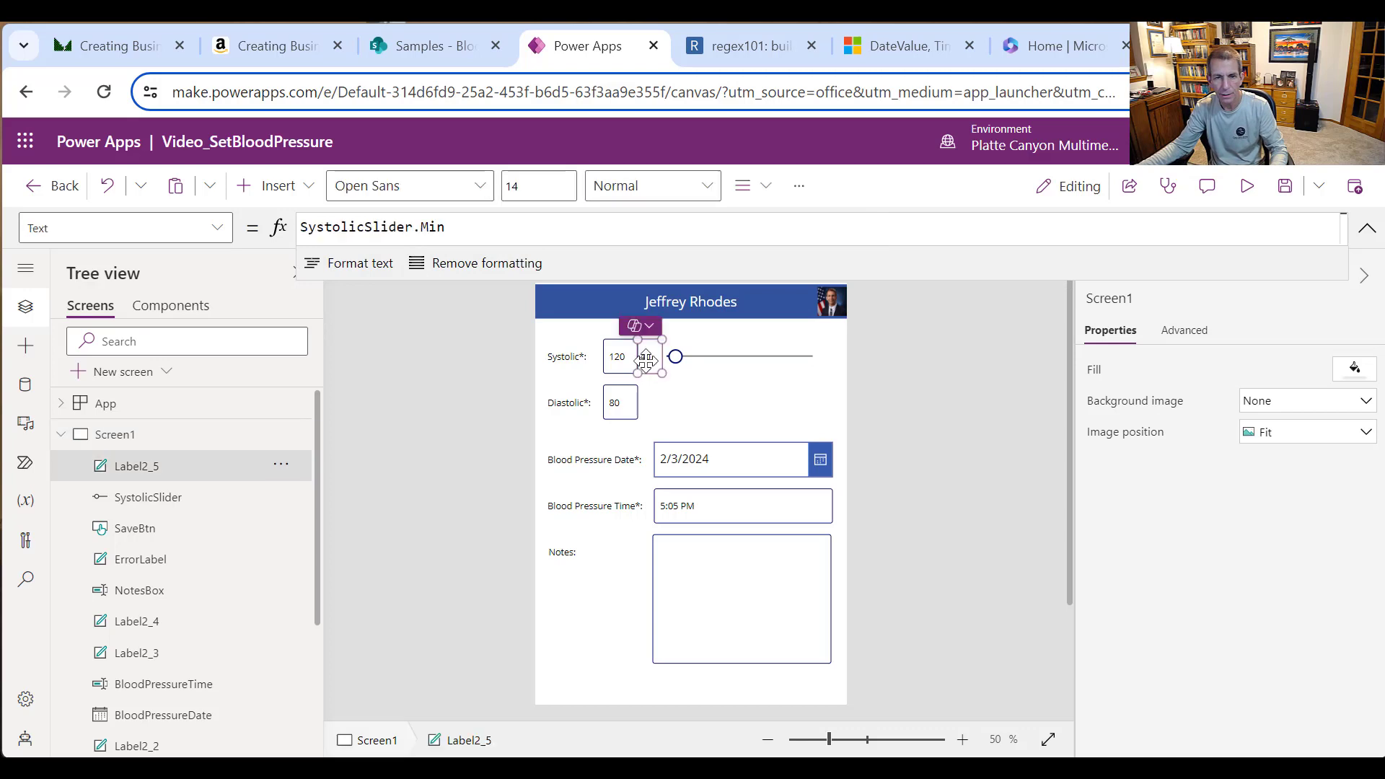
{"action": "left_click", "coordinate": [765, 189]}
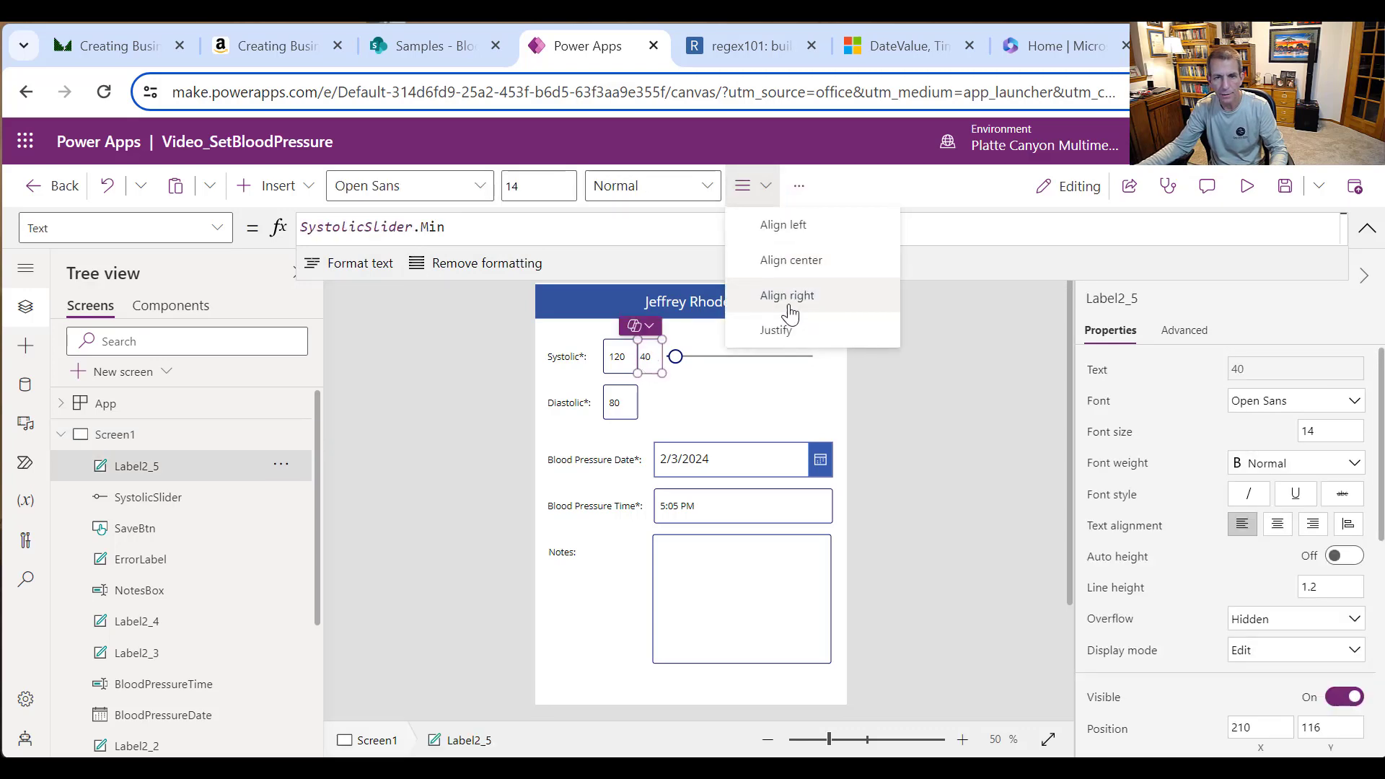
{"action": "left_click", "coordinate": [805, 299]}
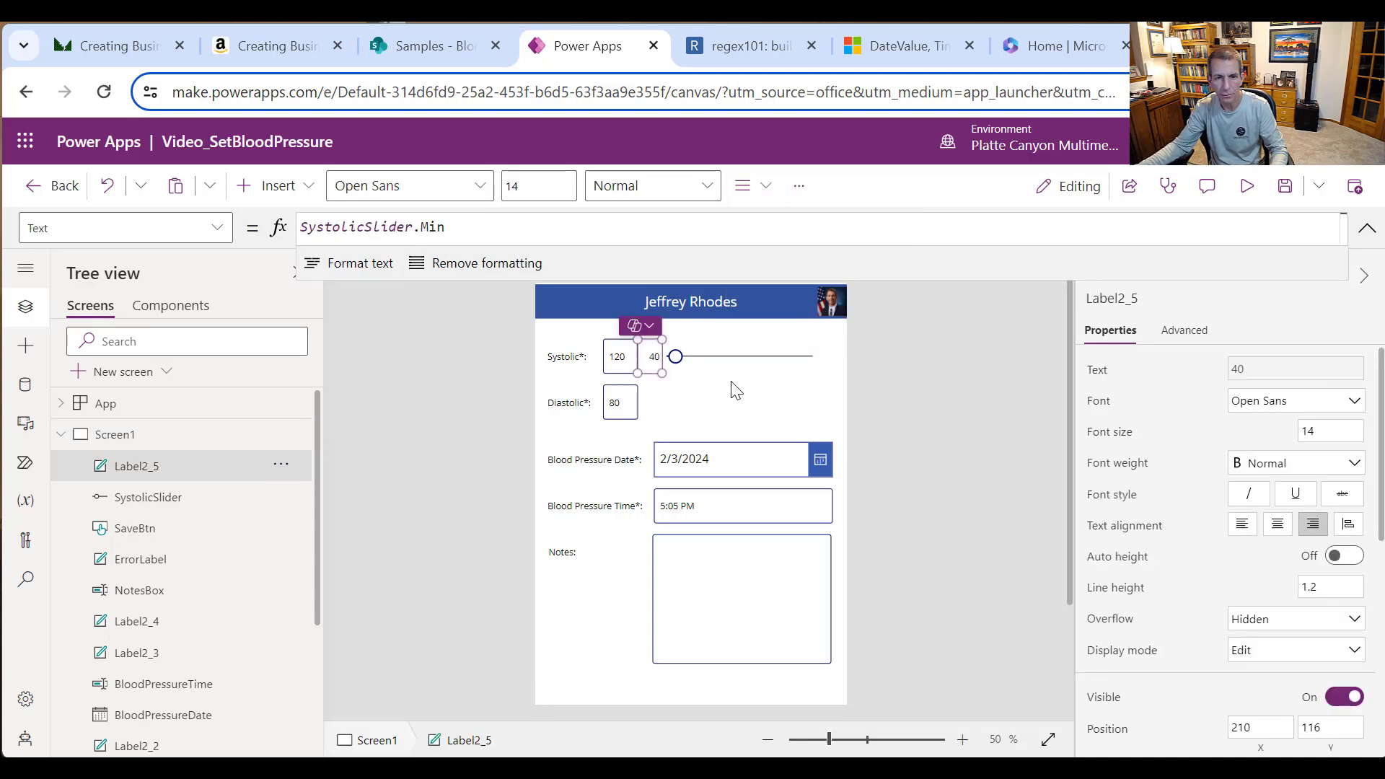
Step: Duplicate the minimum-value label, place the copy just past the slider's far end at X 580, Y 116, and left-align its text
{"action": "left_click", "coordinate": [681, 361]}
{"action": "left_click", "coordinate": [649, 360]}
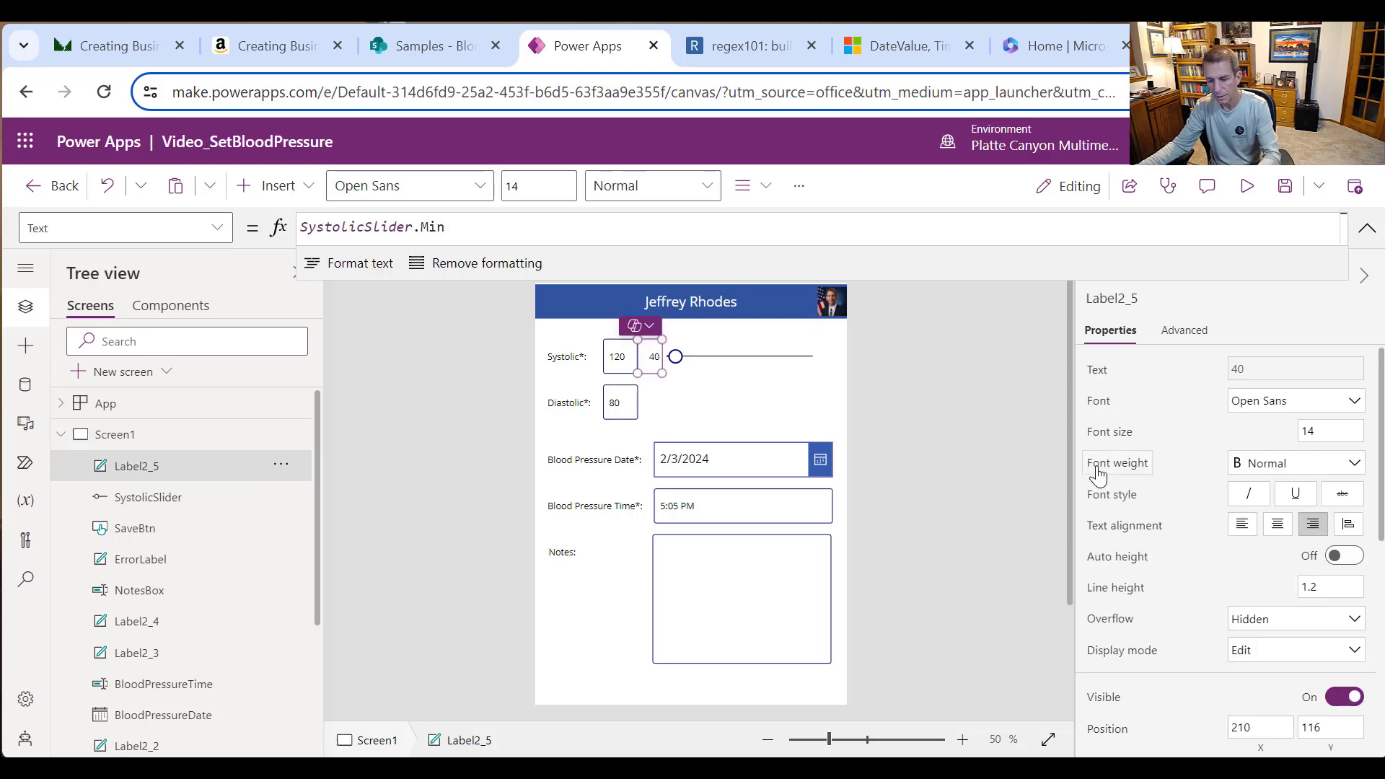
{"action": "key", "text": "ctrl+c"}
{"action": "key", "text": "ctrl+v"}
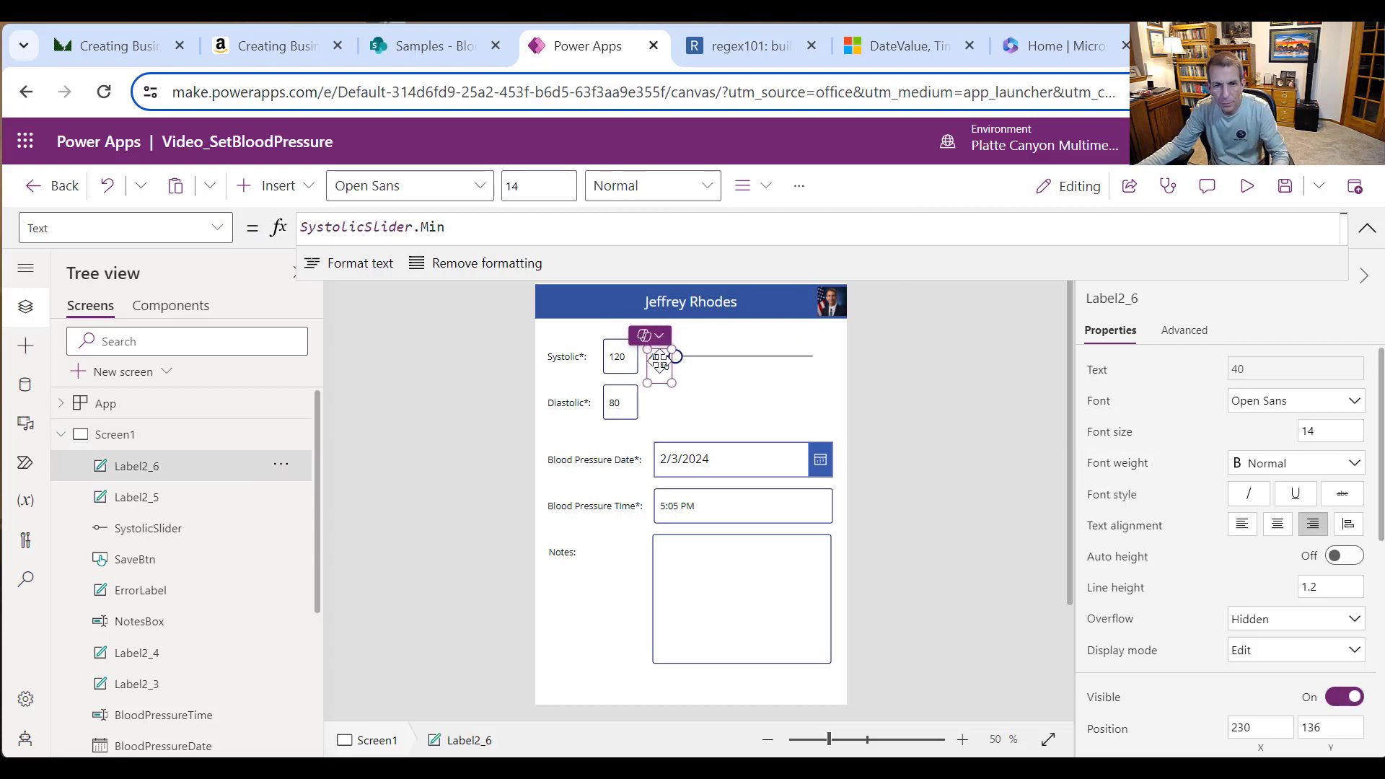
{"action": "left_click_drag", "start_coordinate": [651, 358], "coordinate": [828, 355]}
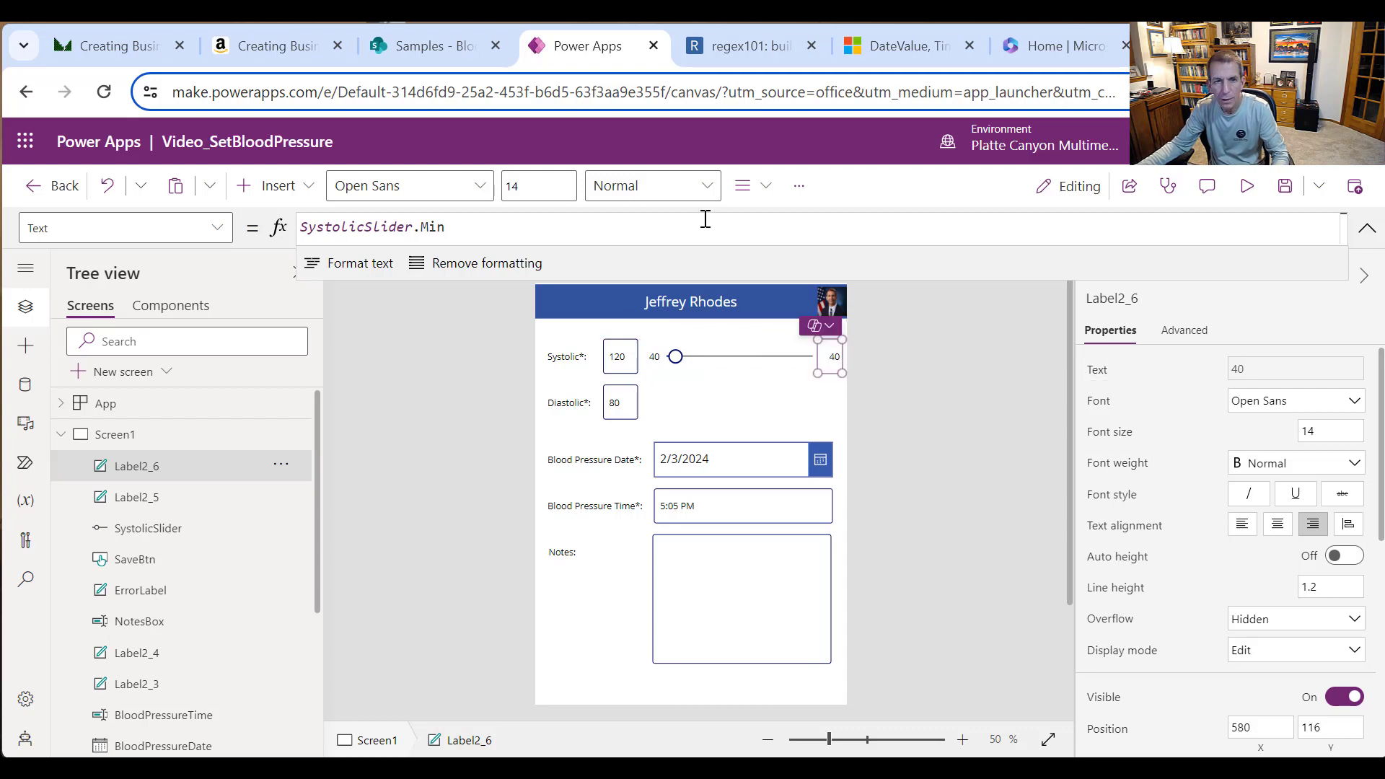
{"action": "left_click", "coordinate": [772, 193]}
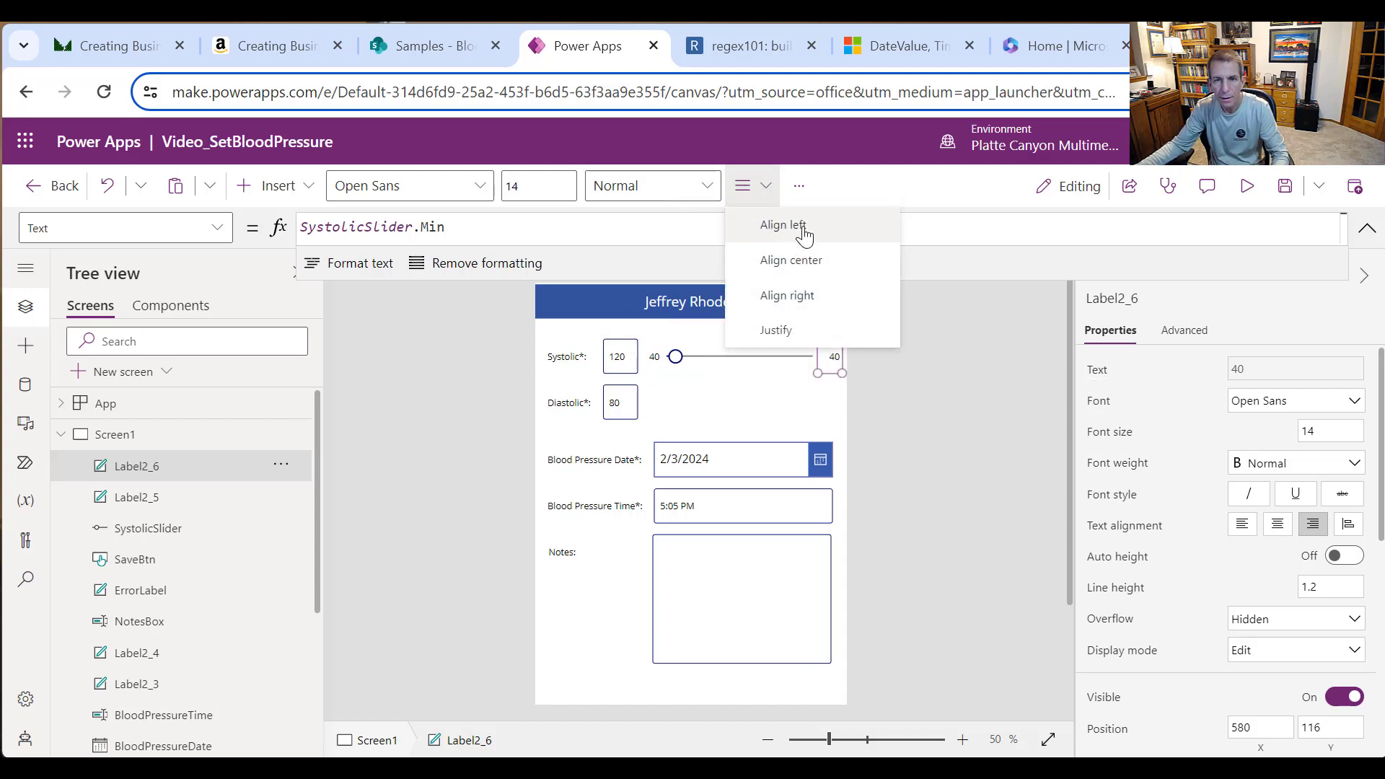
{"action": "left_click", "coordinate": [807, 224]}
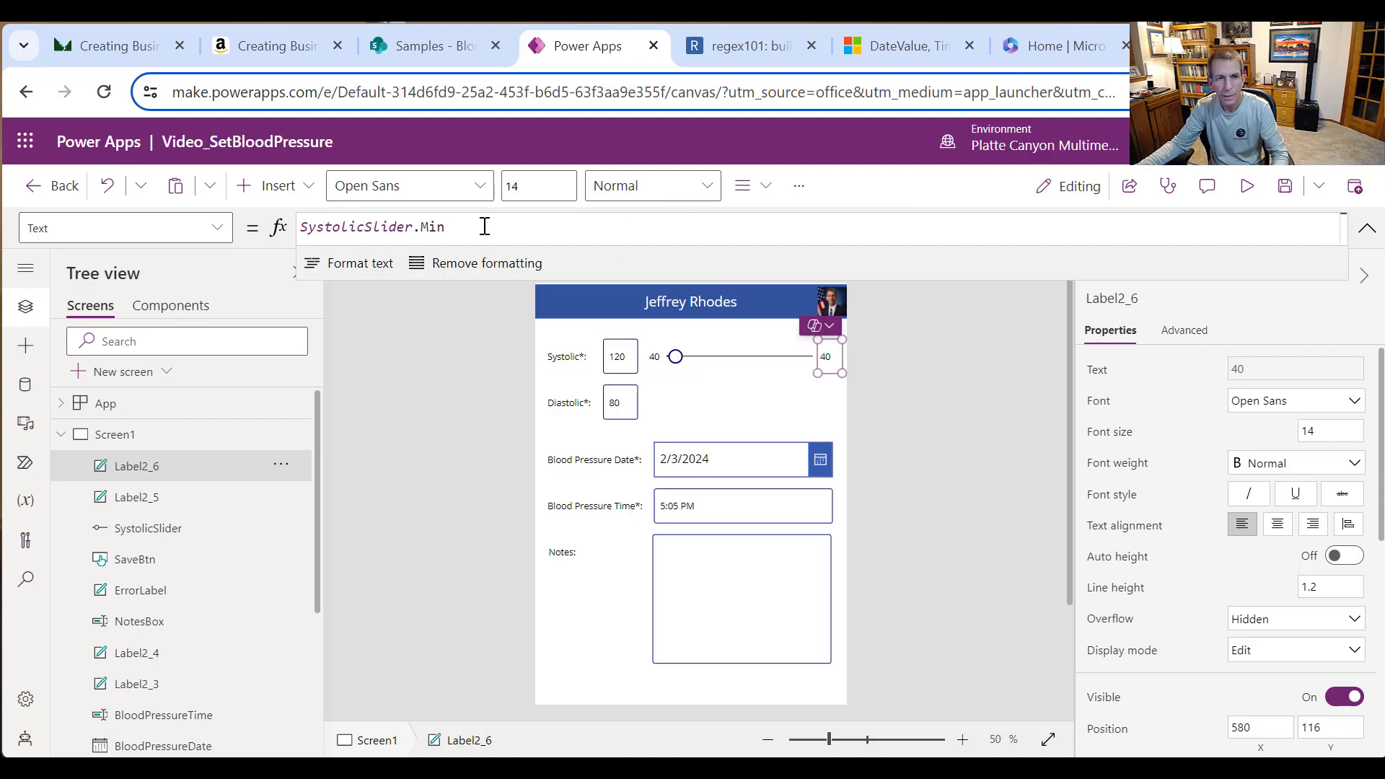
Step: Change the copied label's text formula to SystolicSlider.Max
{"action": "double_click", "coordinate": [569, 222]}
{"action": "type", "text": "Ma"}
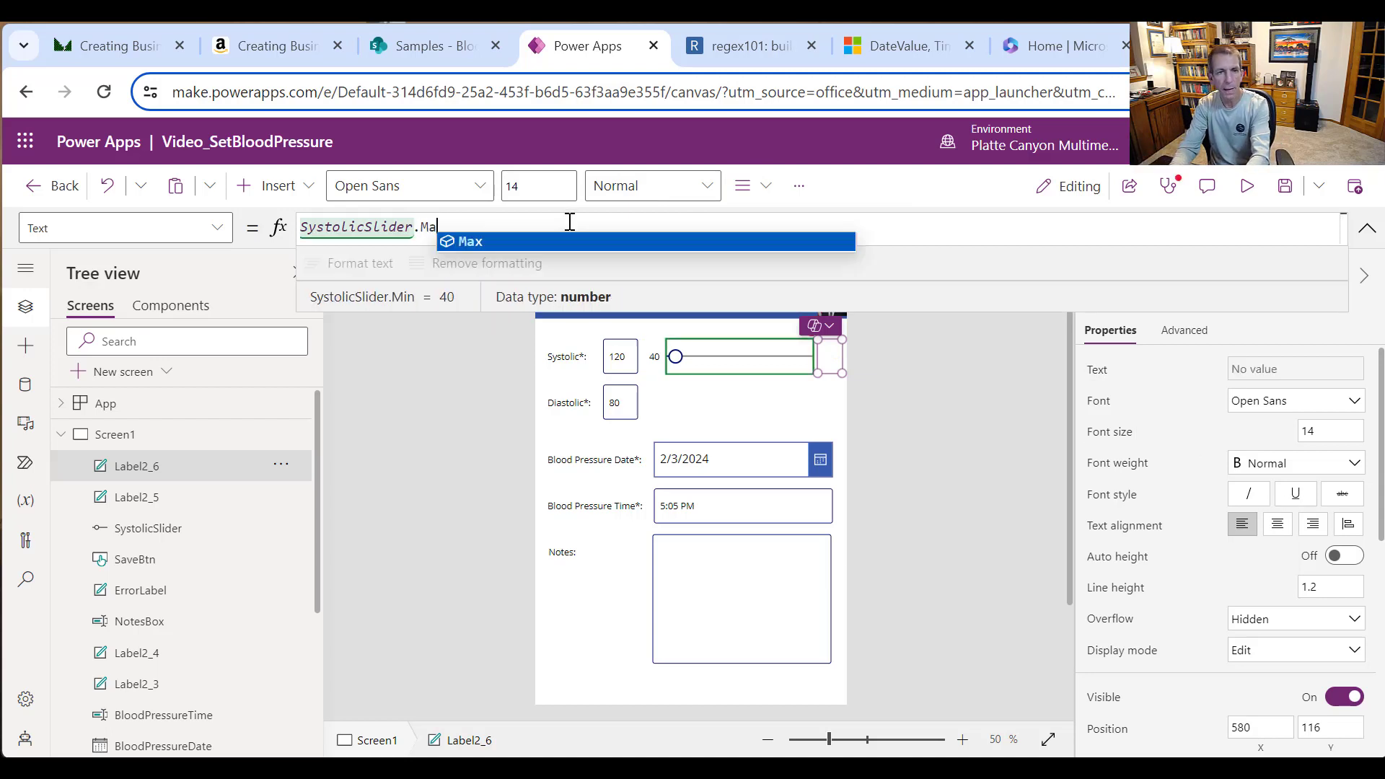
{"action": "type", "text": "x"}
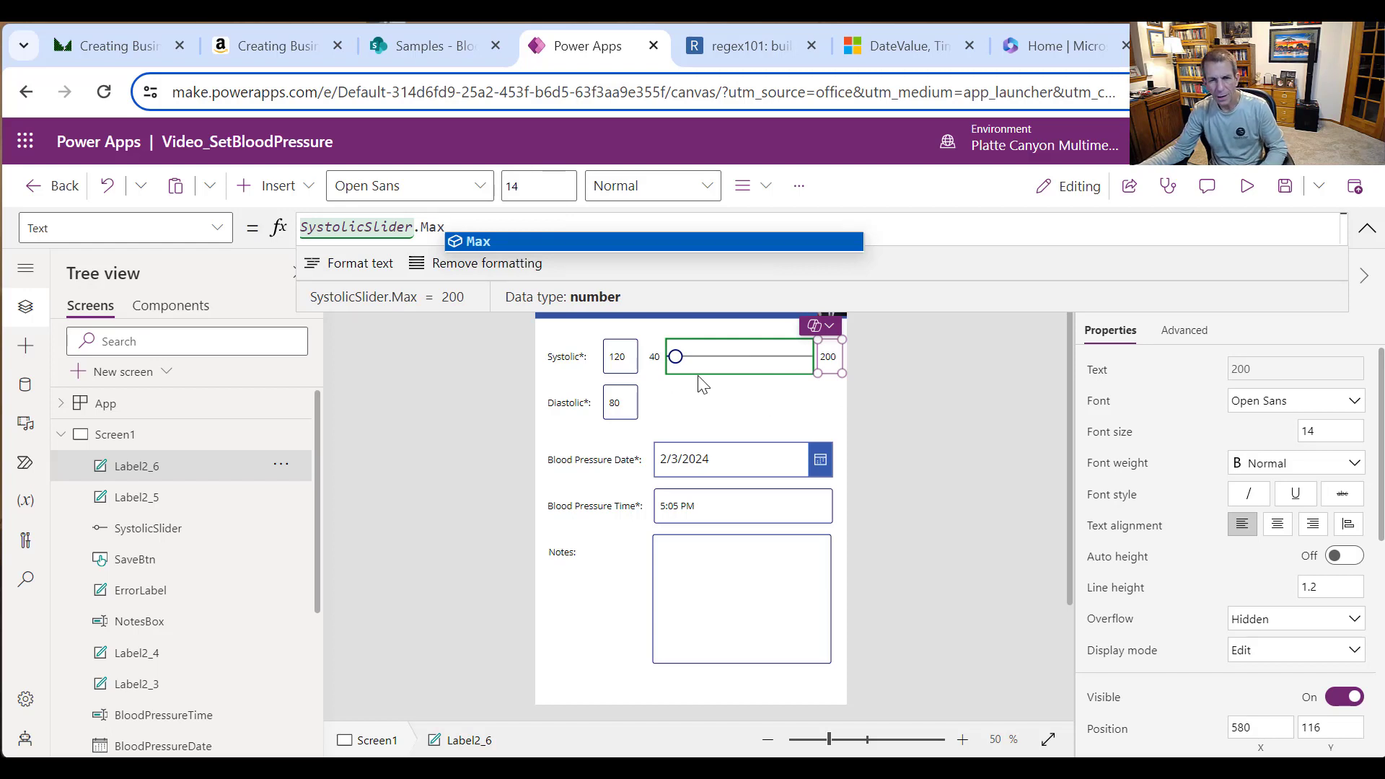
{"action": "left_click", "coordinate": [757, 389]}
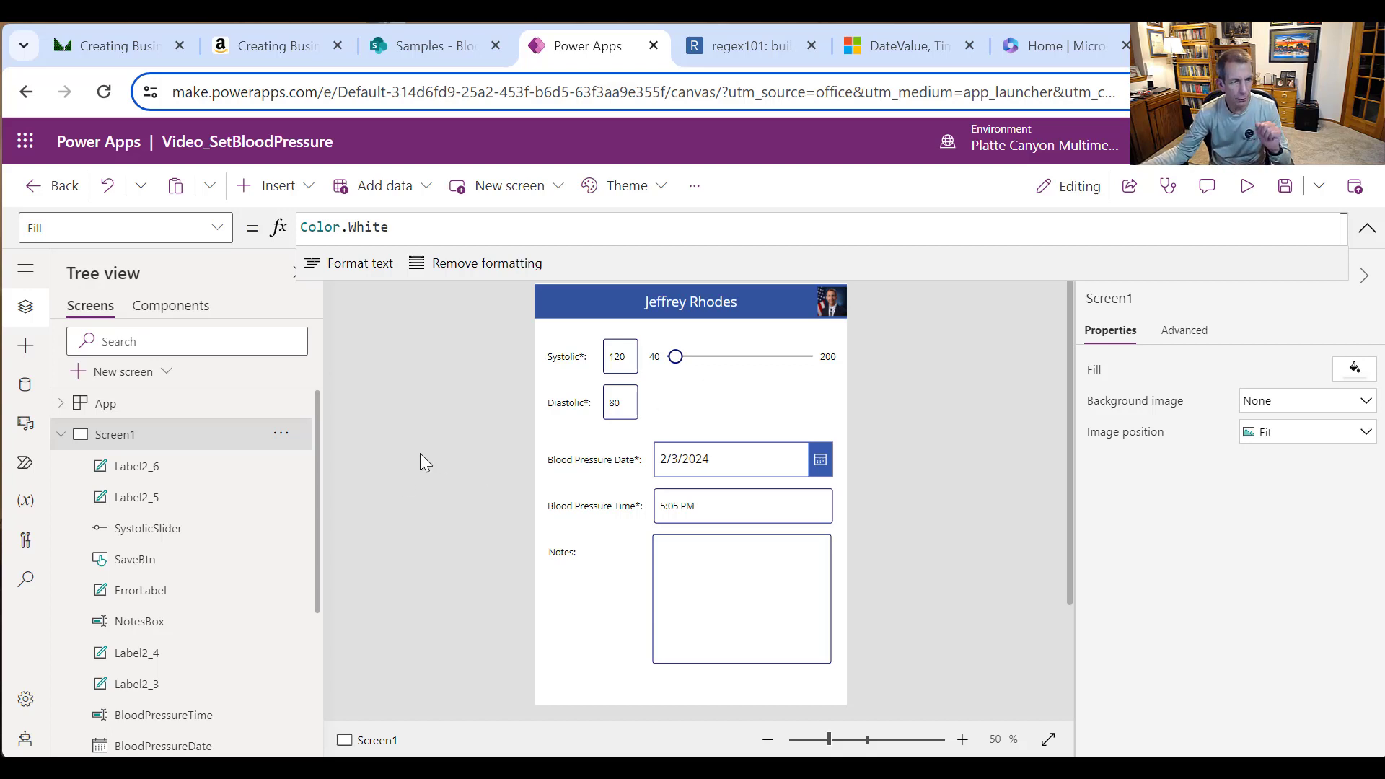
Step: Start the App object's OnStart formula with Set(varSystolic, 120); to initialise the systolic variable
{"action": "left_click", "coordinate": [215, 415]}
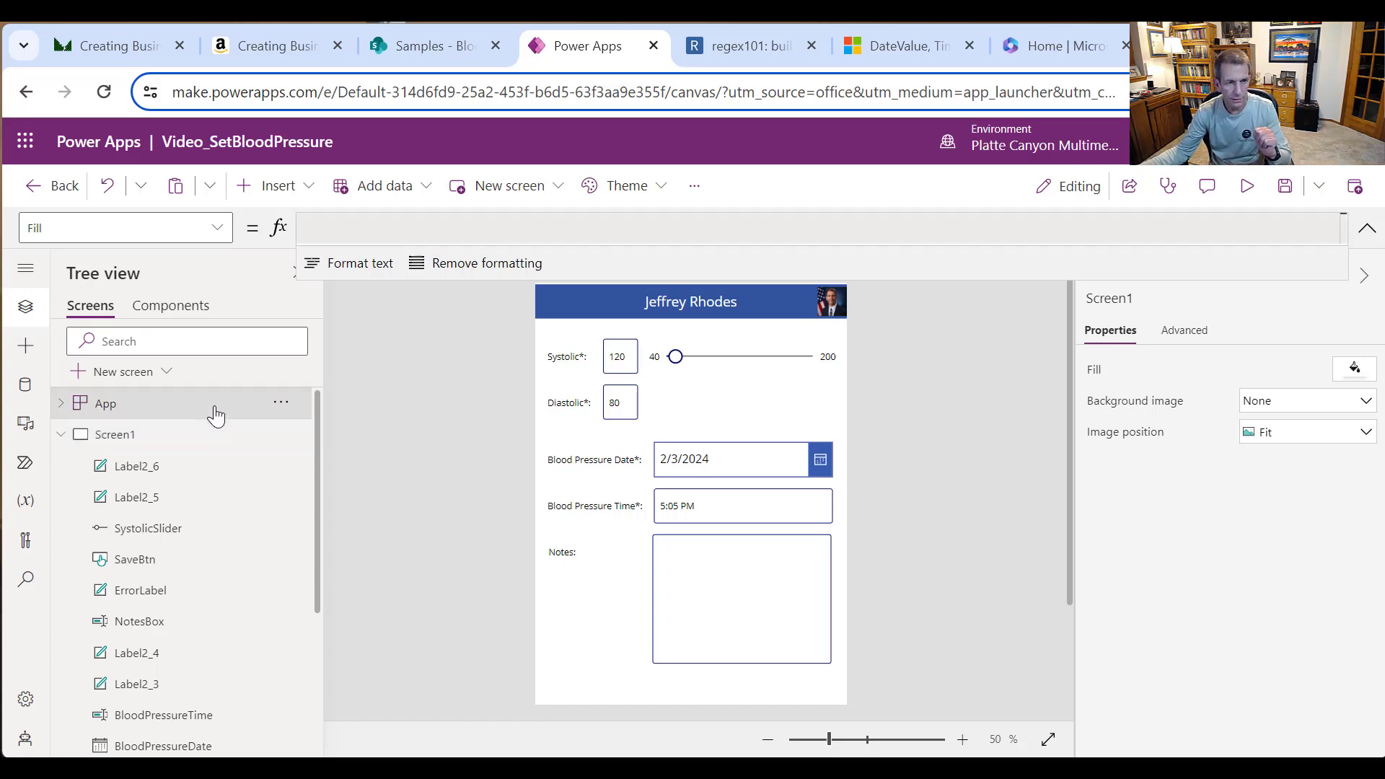
{"action": "left_click", "coordinate": [216, 229]}
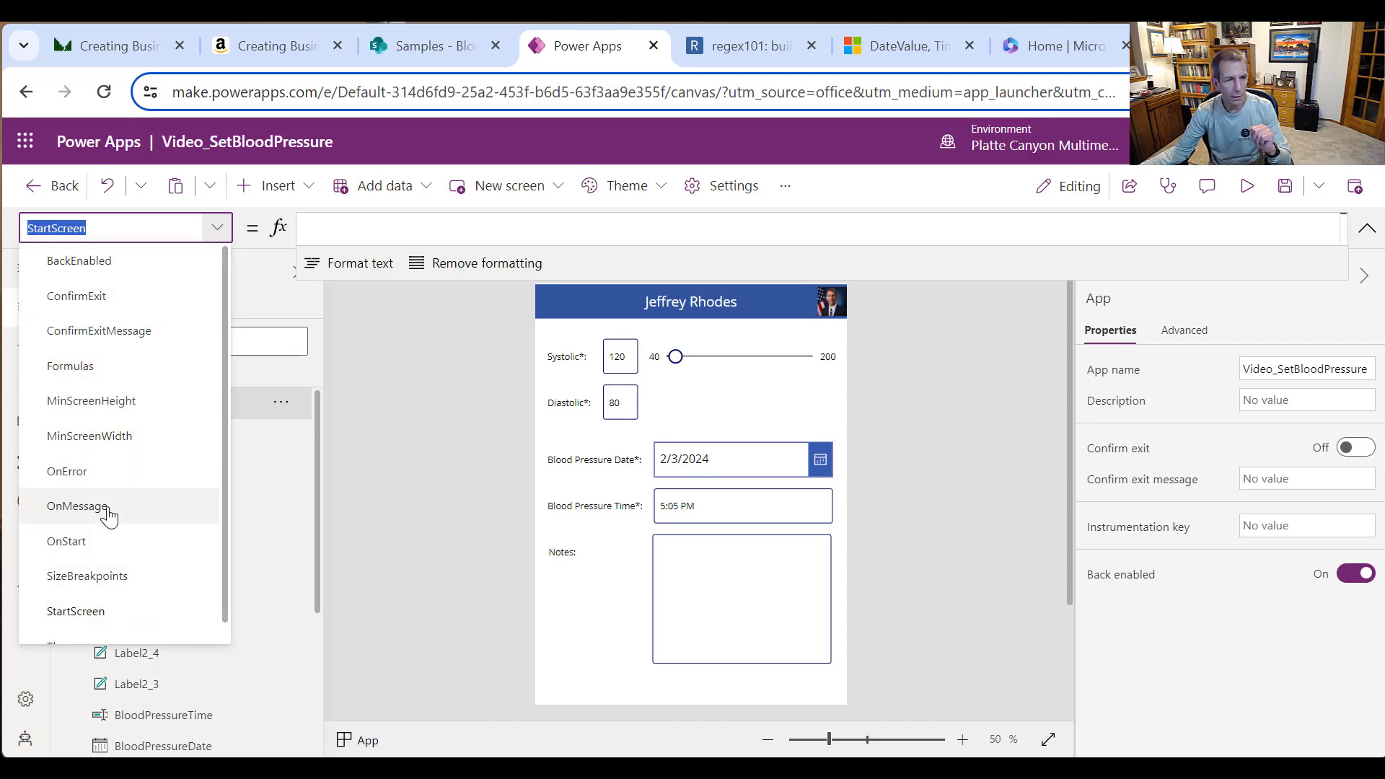
{"action": "left_click", "coordinate": [95, 540]}
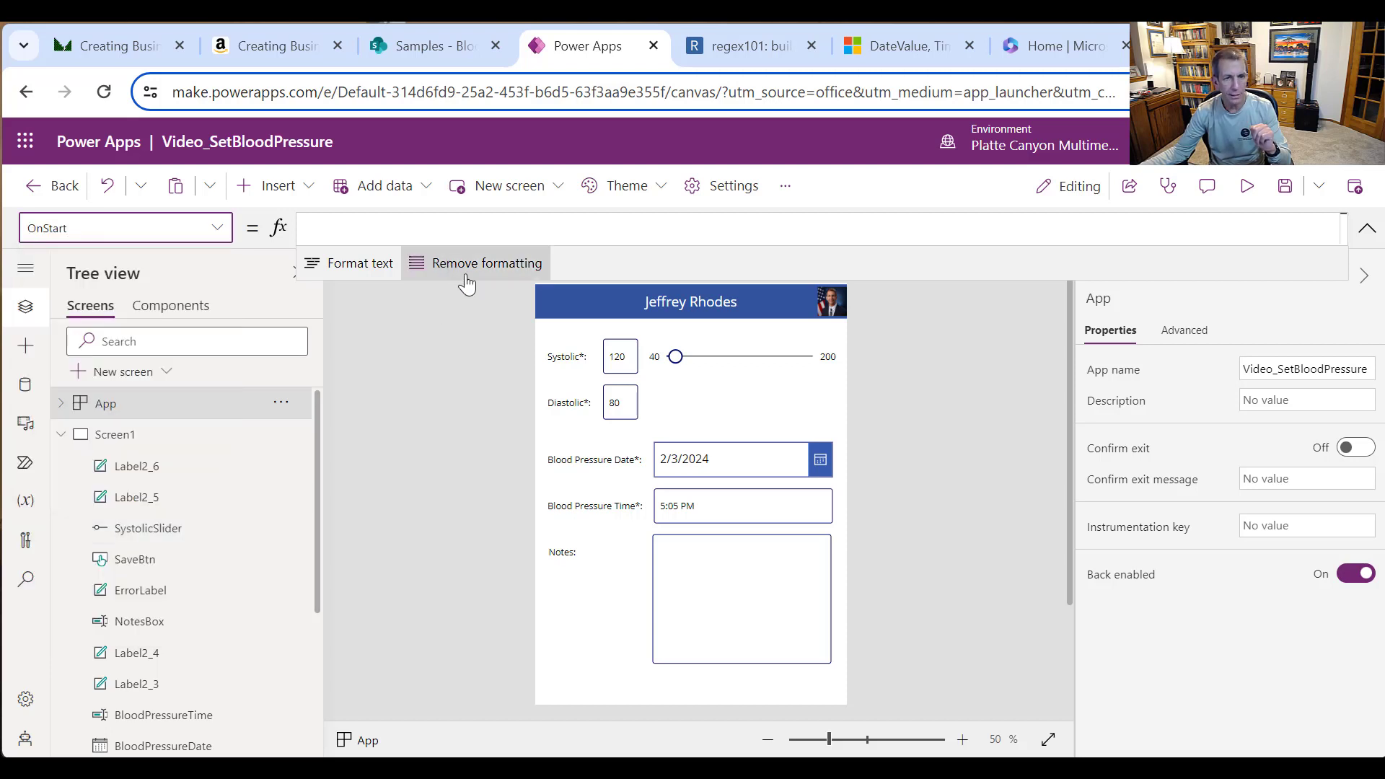
{"action": "left_click_drag", "start_coordinate": [537, 246], "coordinate": [476, 401]}
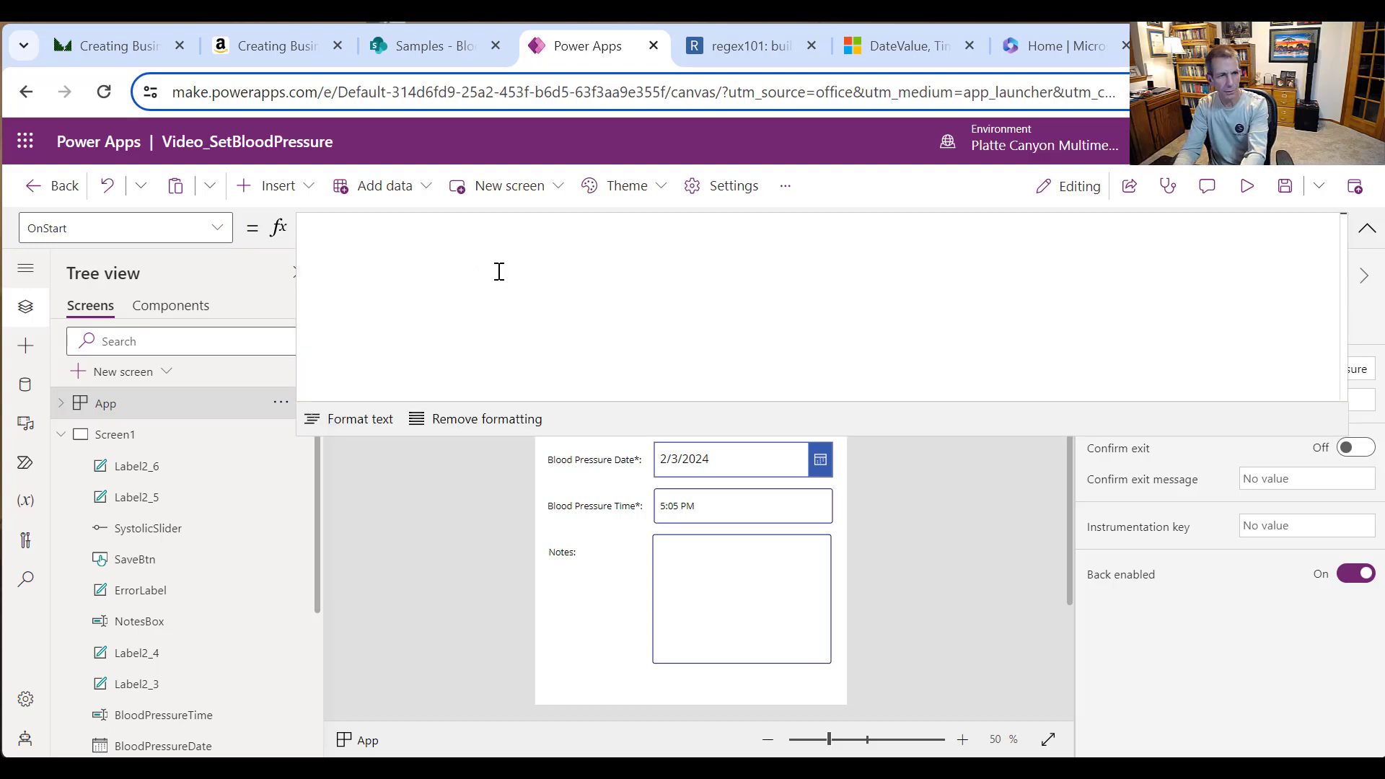
{"action": "type", "text": "Set"}
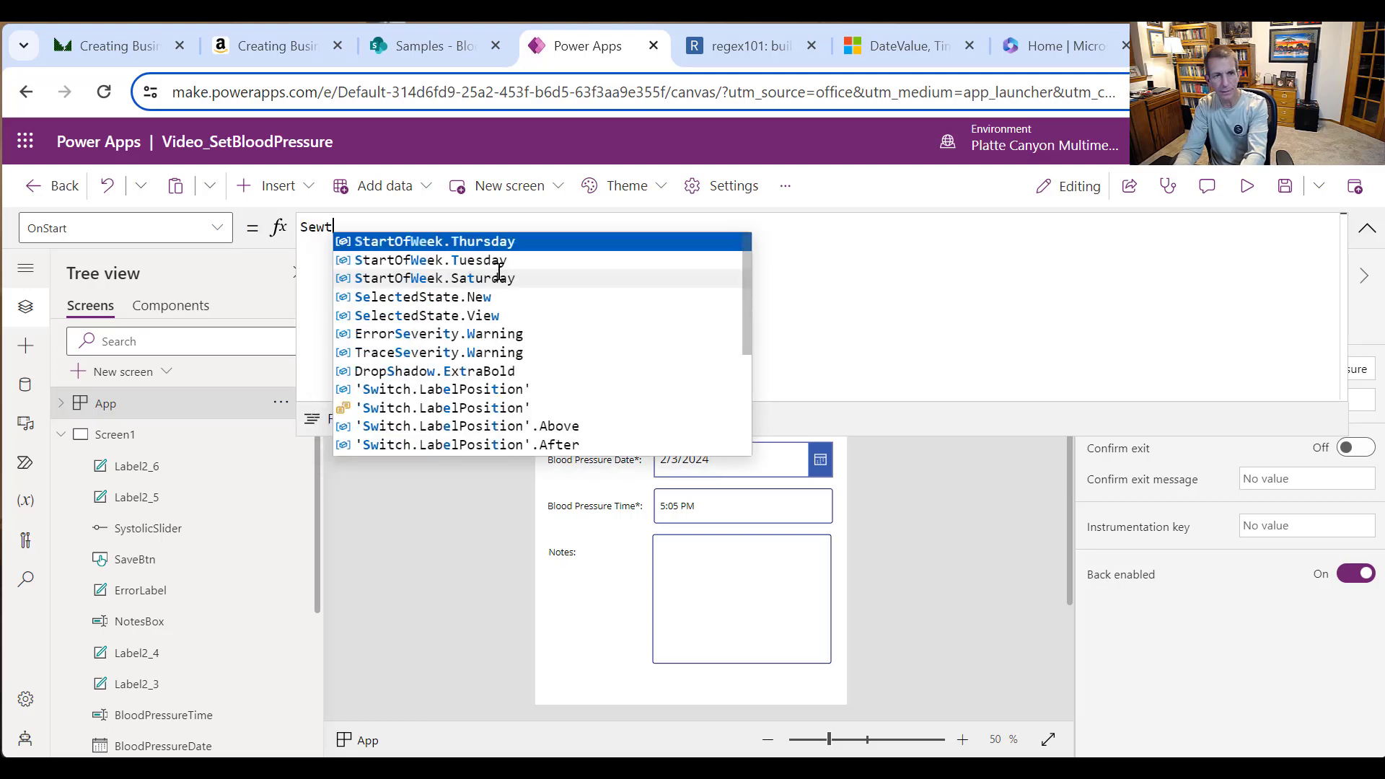
{"action": "type", "text": "("}
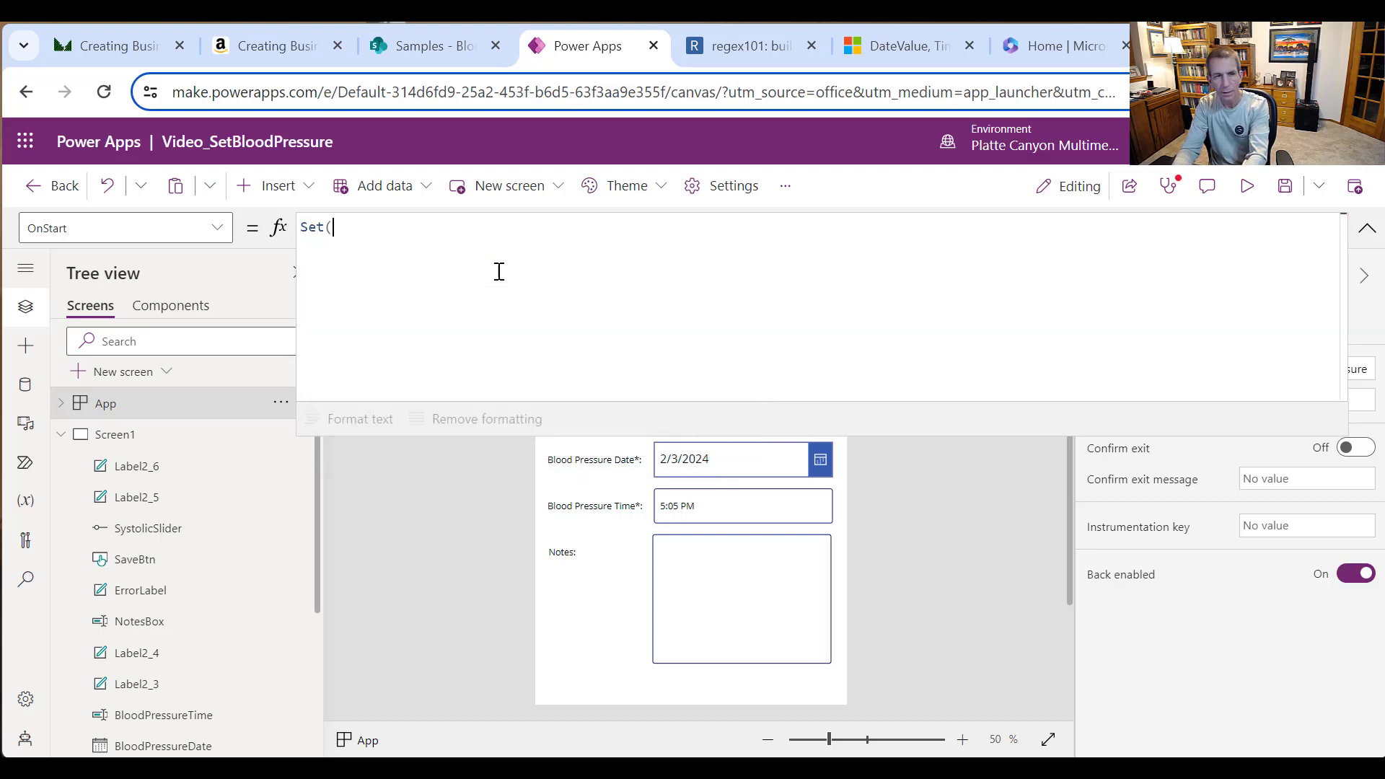
{"action": "type", "text": "varSys"}
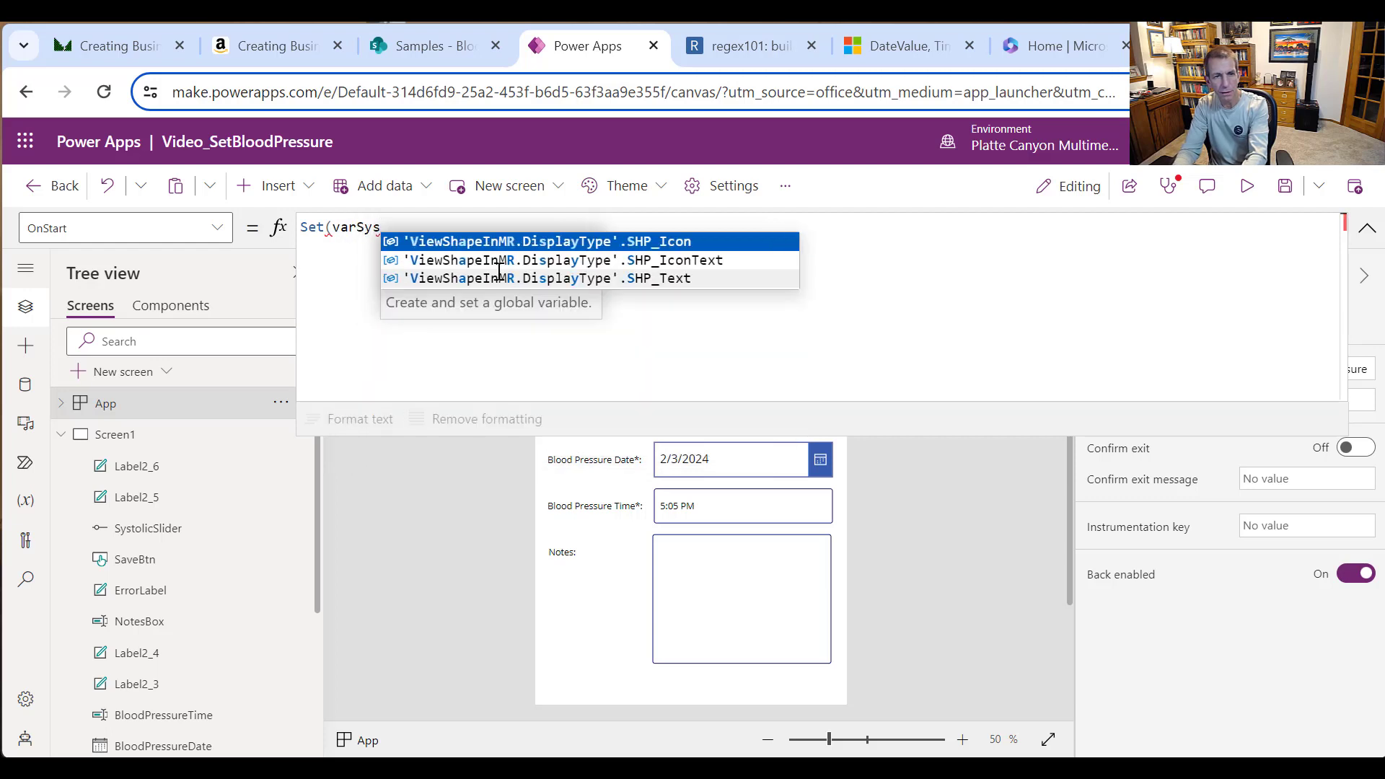
{"action": "type", "text": "toli"}
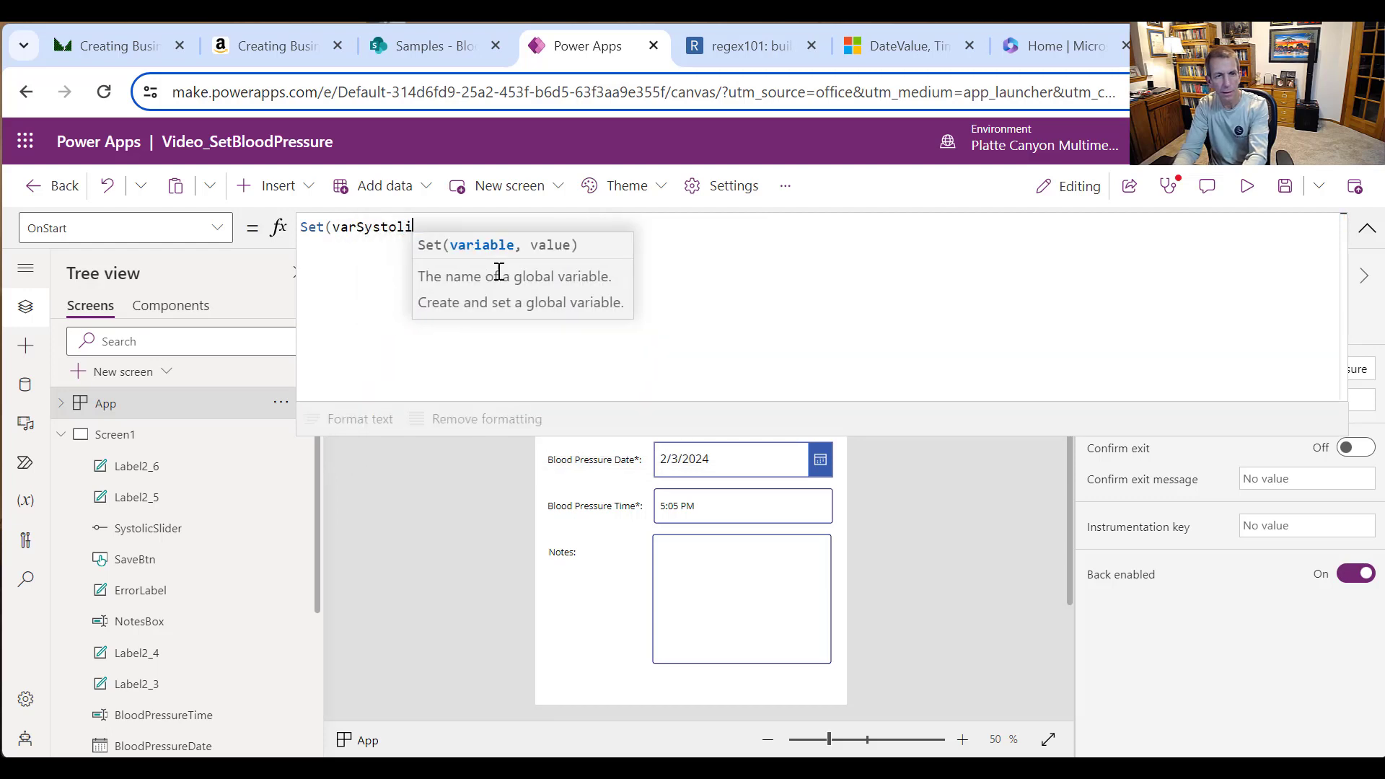
{"action": "type", "text": "c, 1"}
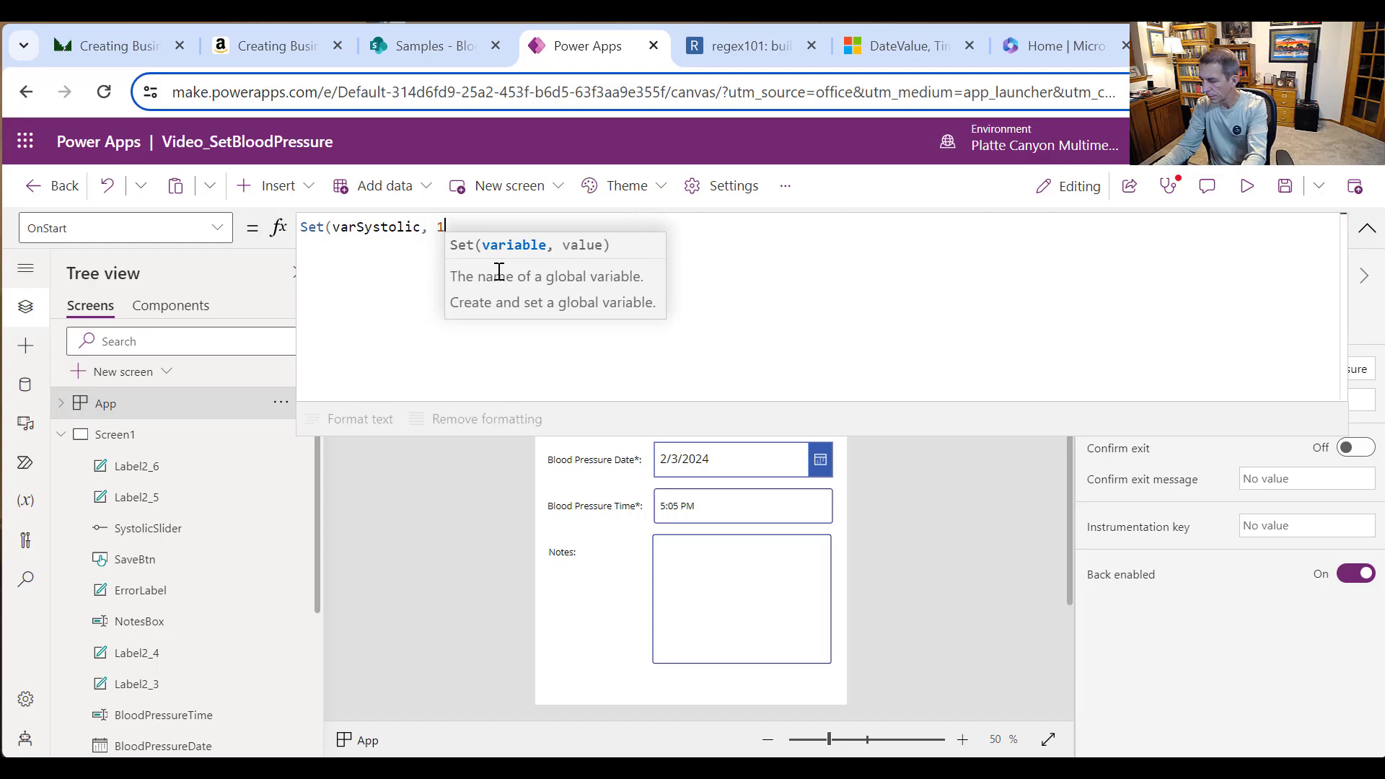
{"action": "type", "text": "20); "}
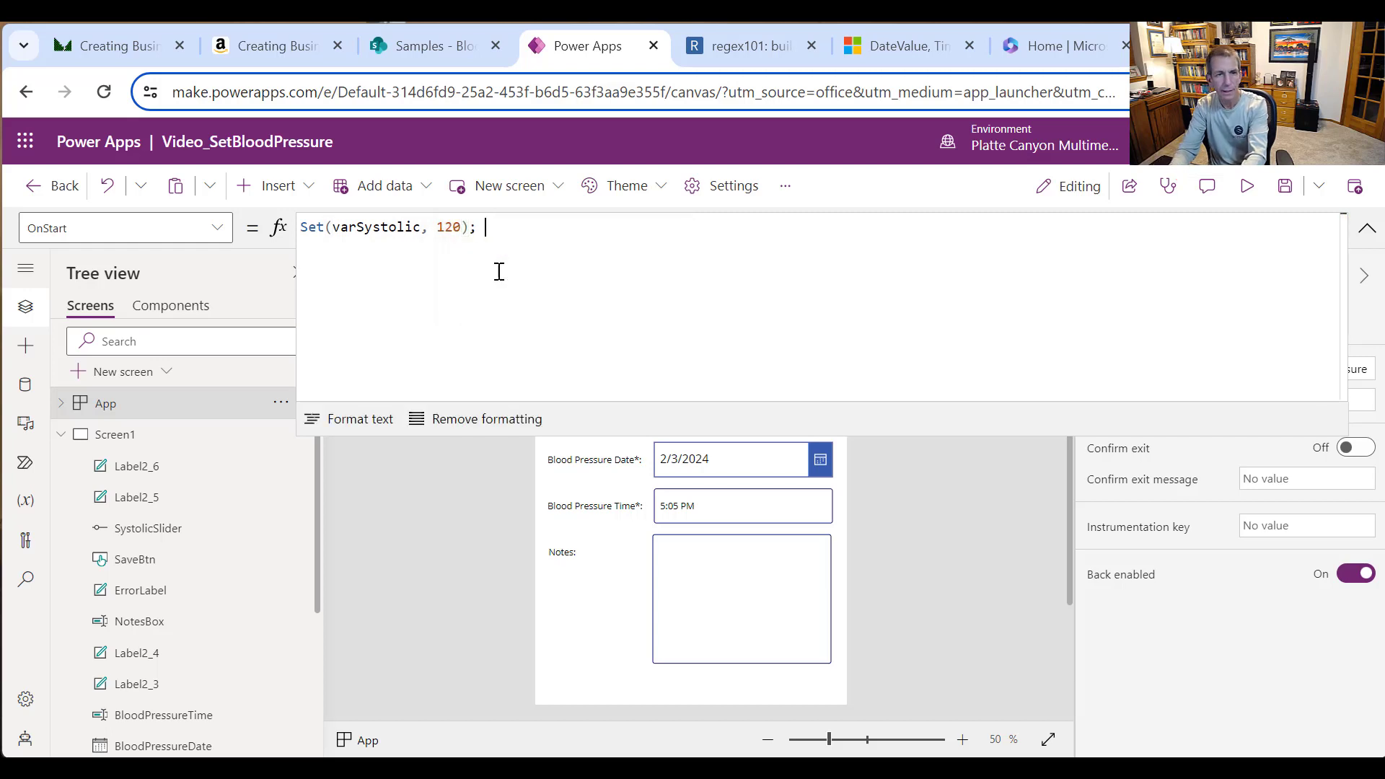
Step: Append Set(varDiastolic, 80) to the App's OnStart formula
{"action": "type", "text": "Set"}
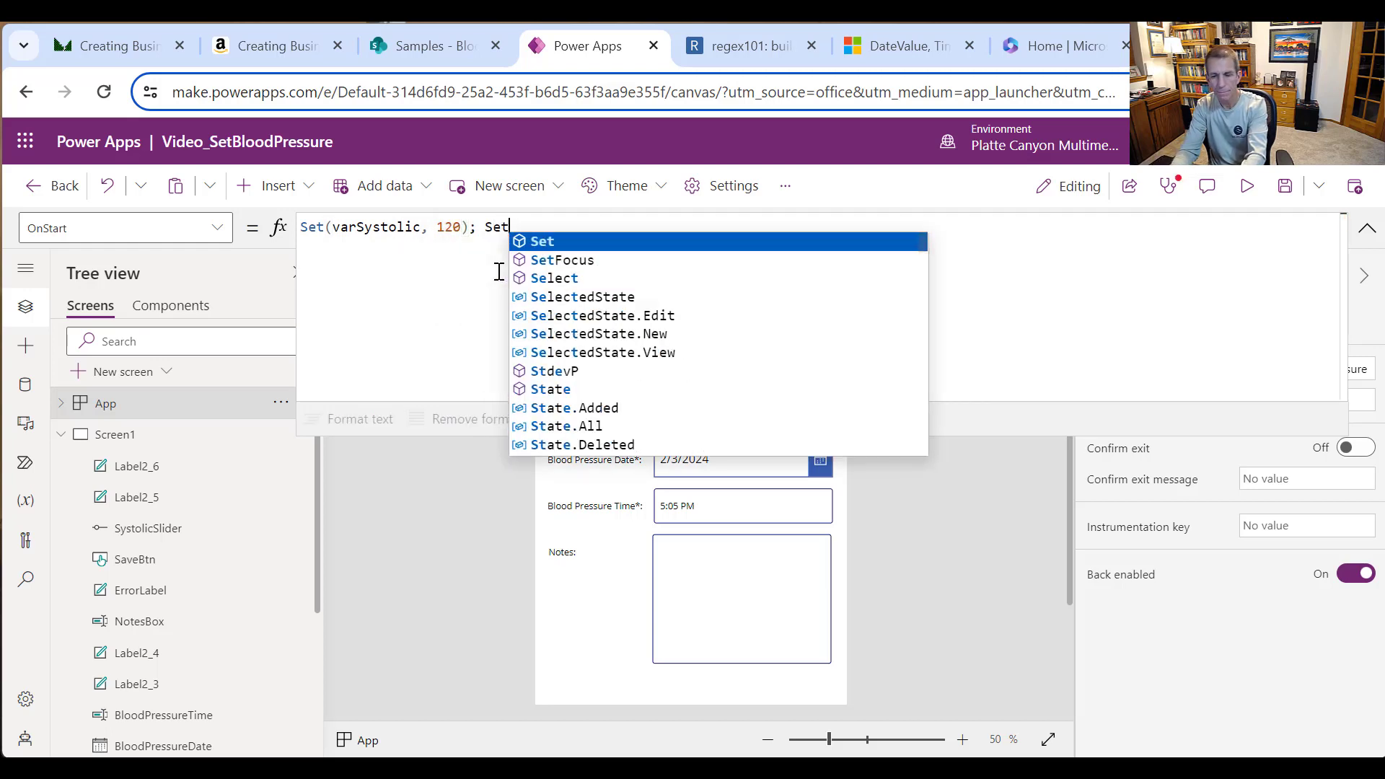
{"action": "type", "text": "(var"}
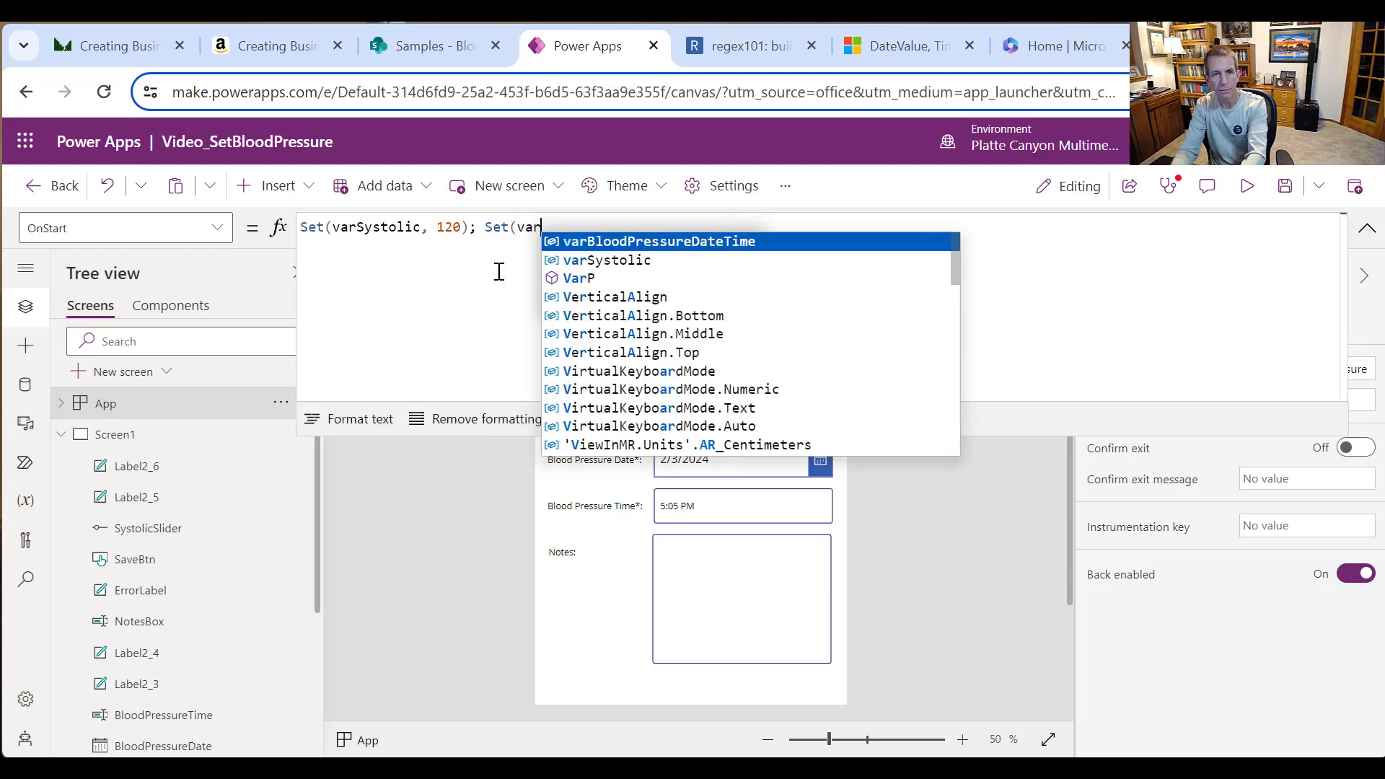
{"action": "type", "text": "Dia"}
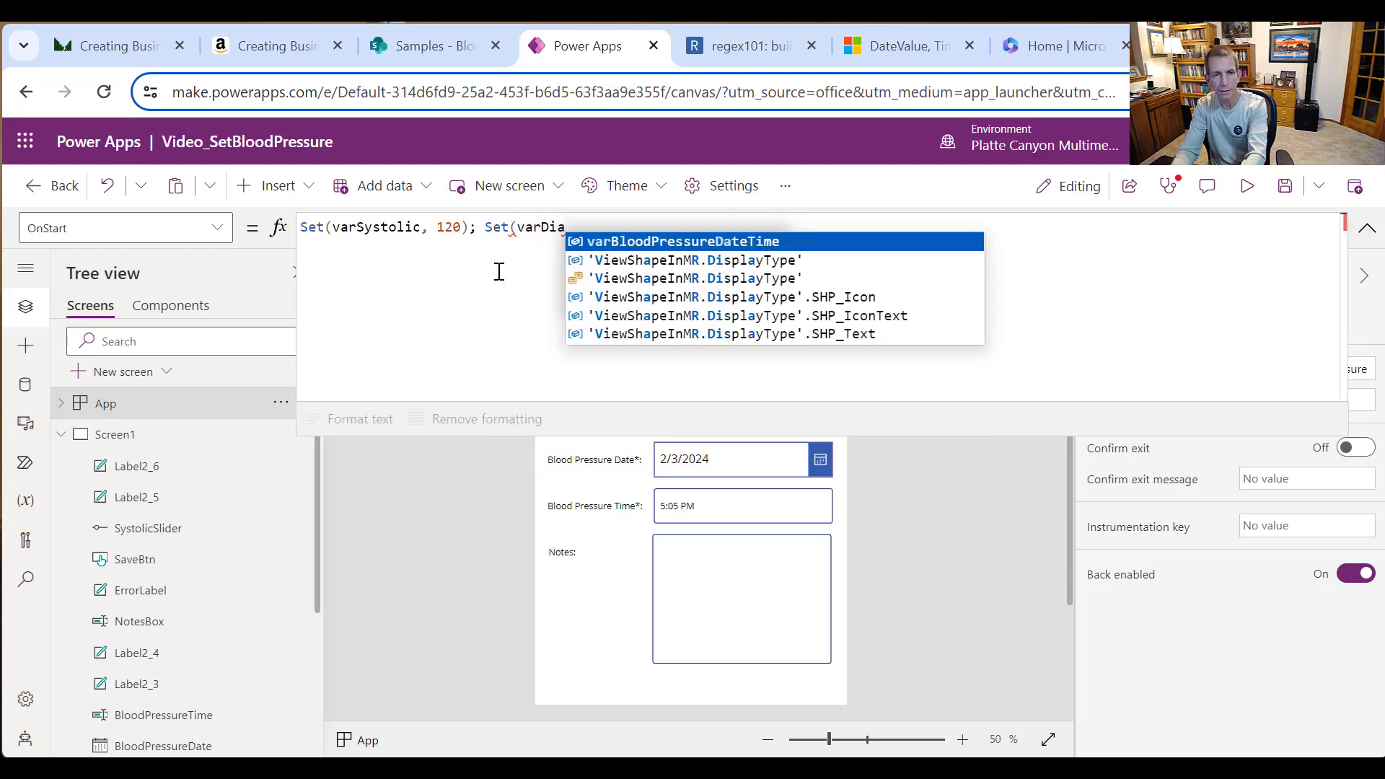
{"action": "type", "text": "stolic, "}
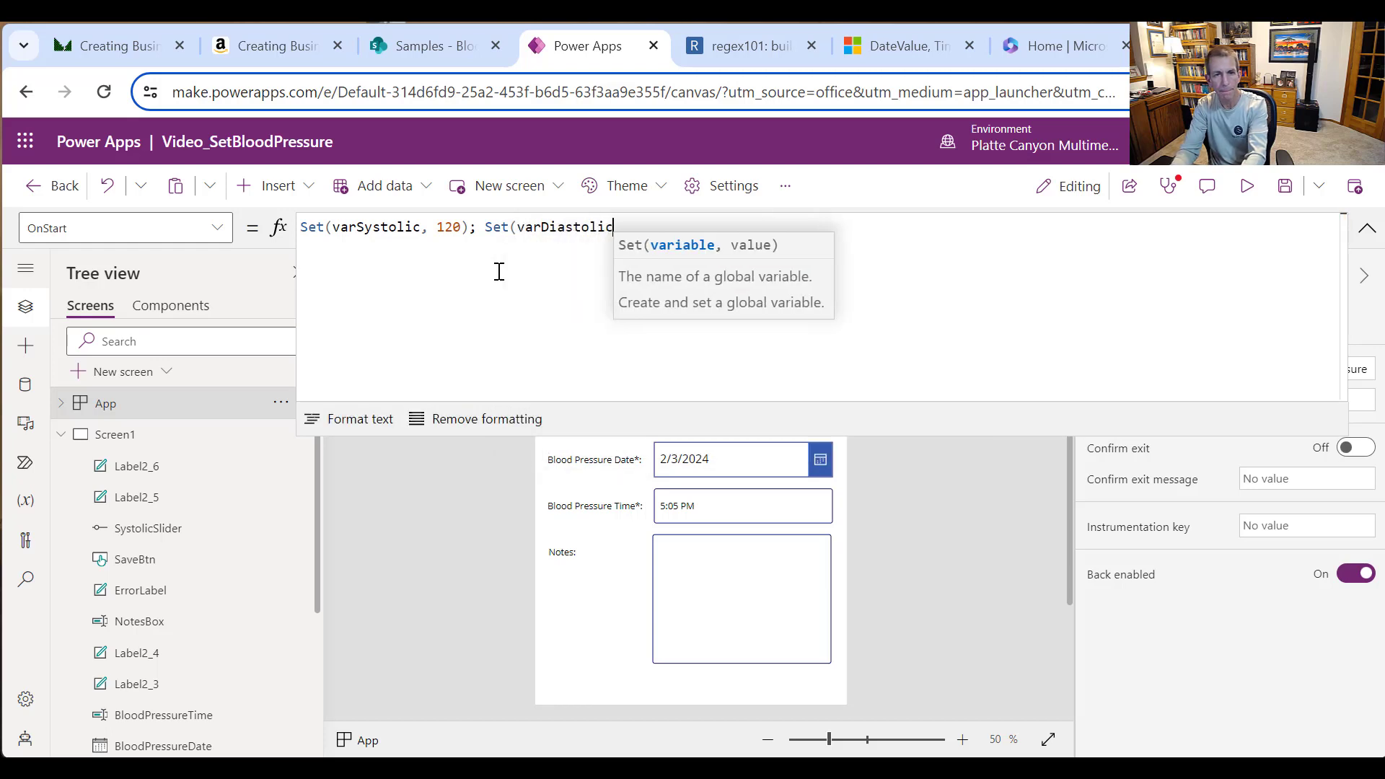
{"action": "type", "text": "80"}
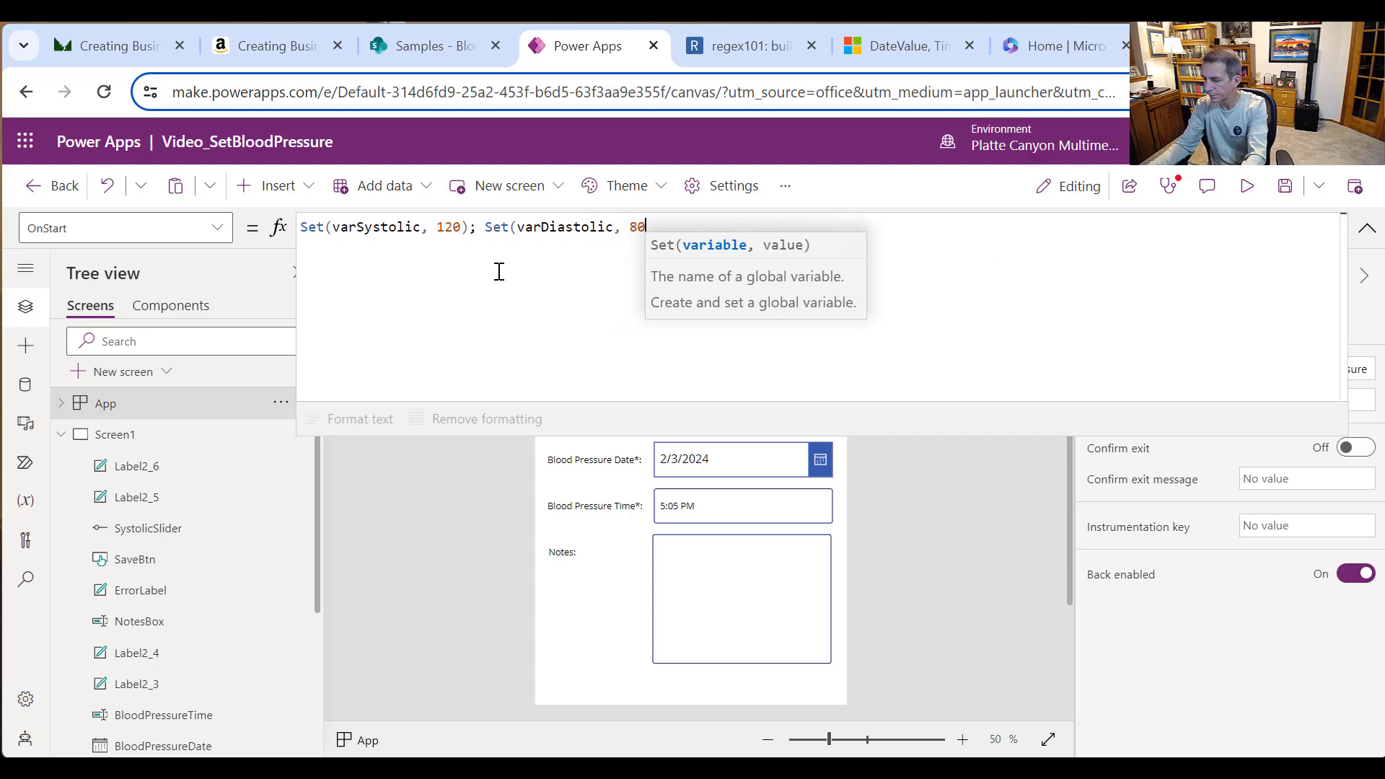
{"action": "type", "text": ")"}
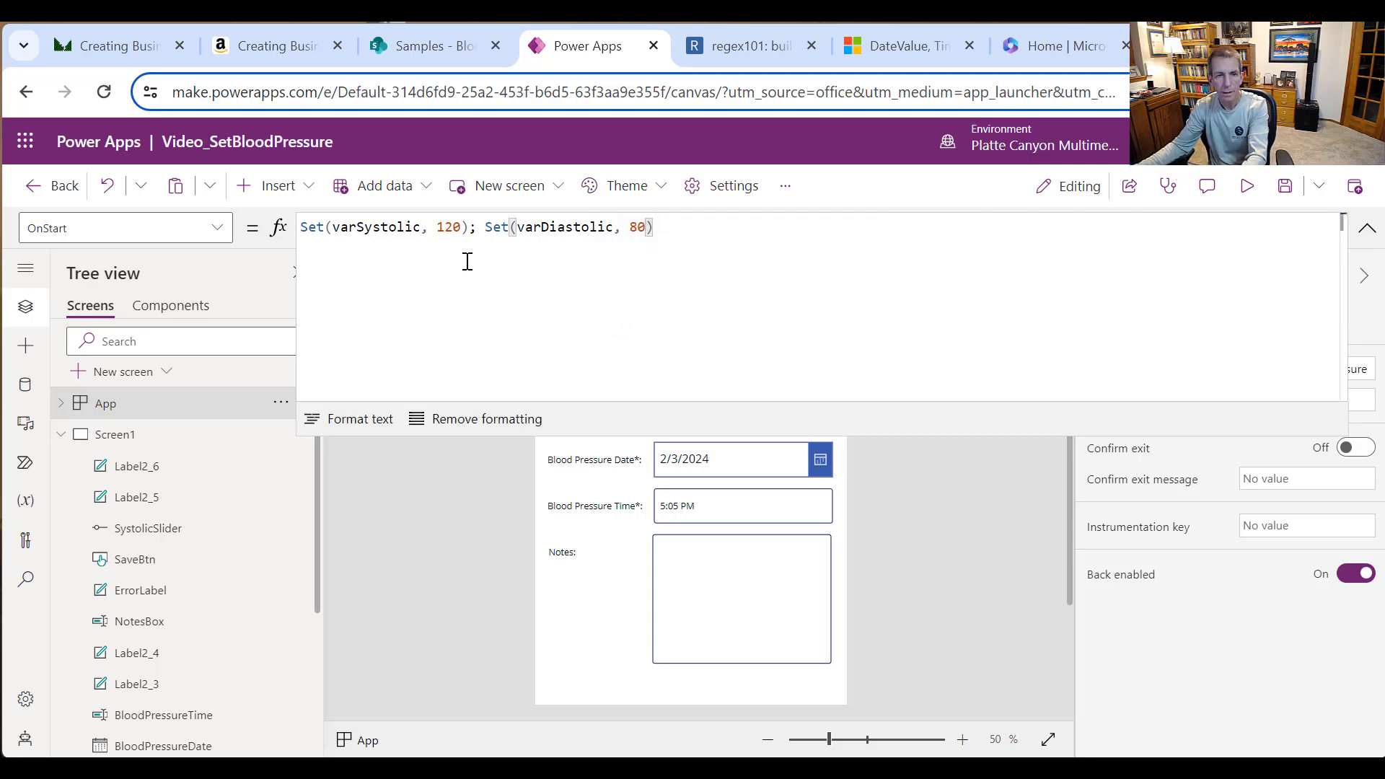
Step: Format the OnStart formula across multiple lines and copy the whole formula
{"action": "left_click", "coordinate": [352, 419]}
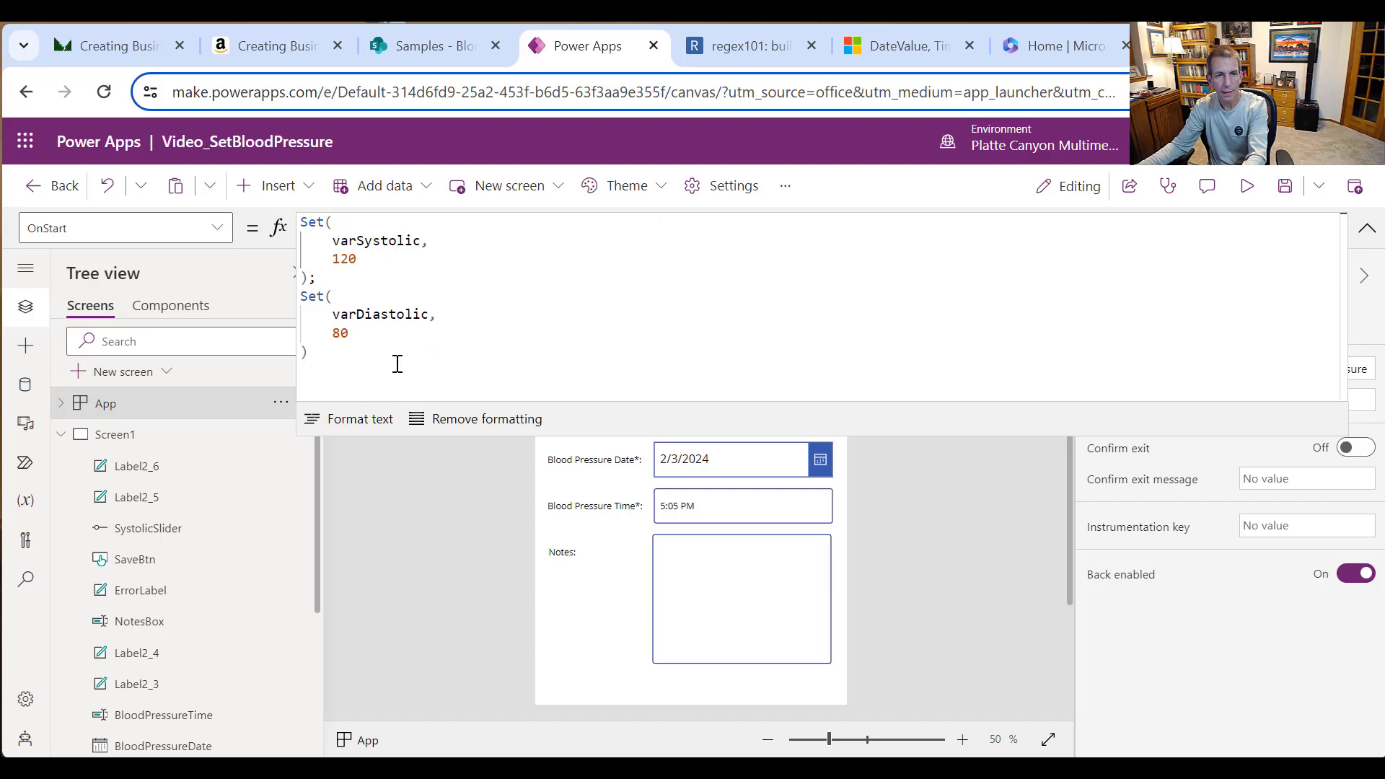
{"action": "left_click_drag", "start_coordinate": [397, 363], "coordinate": [300, 220]}
{"action": "key", "text": "ctrl+c"}
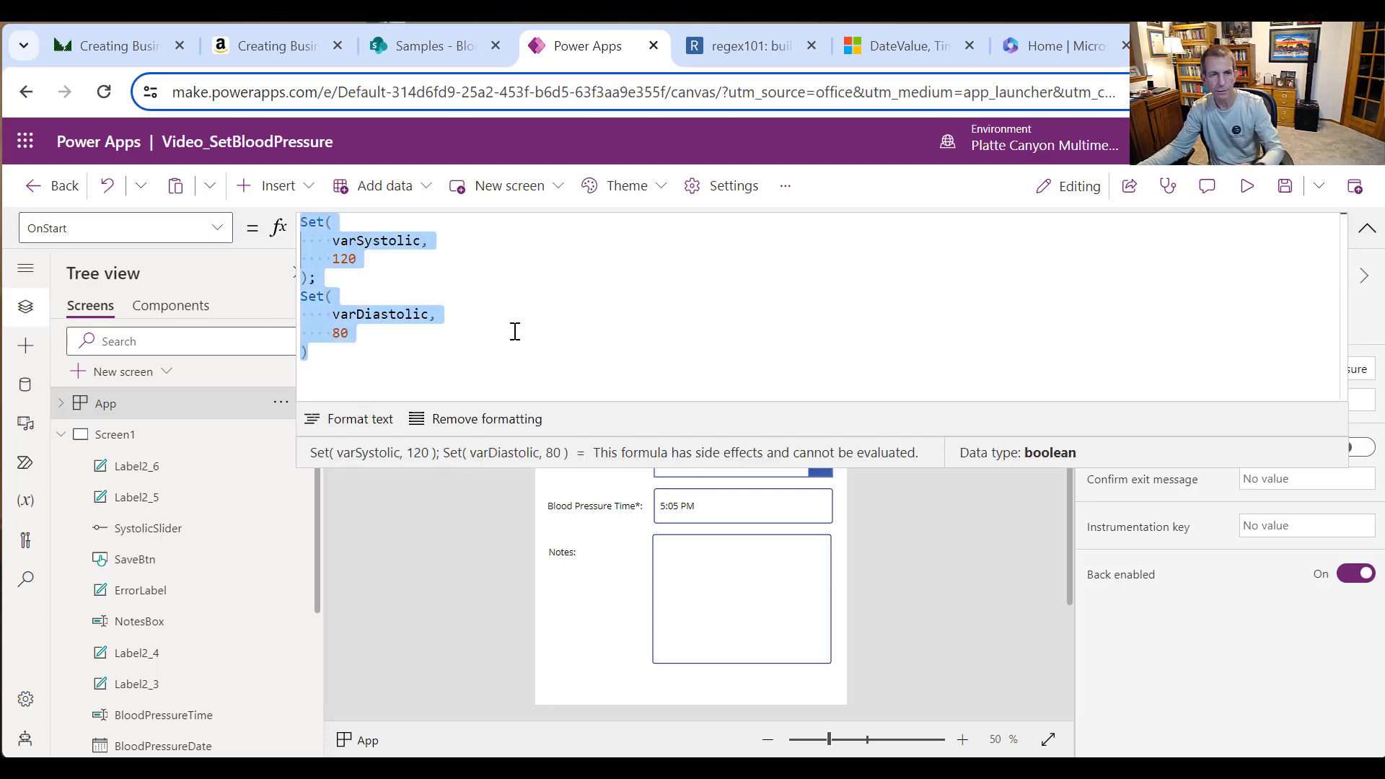
{"action": "left_click", "coordinate": [935, 477]}
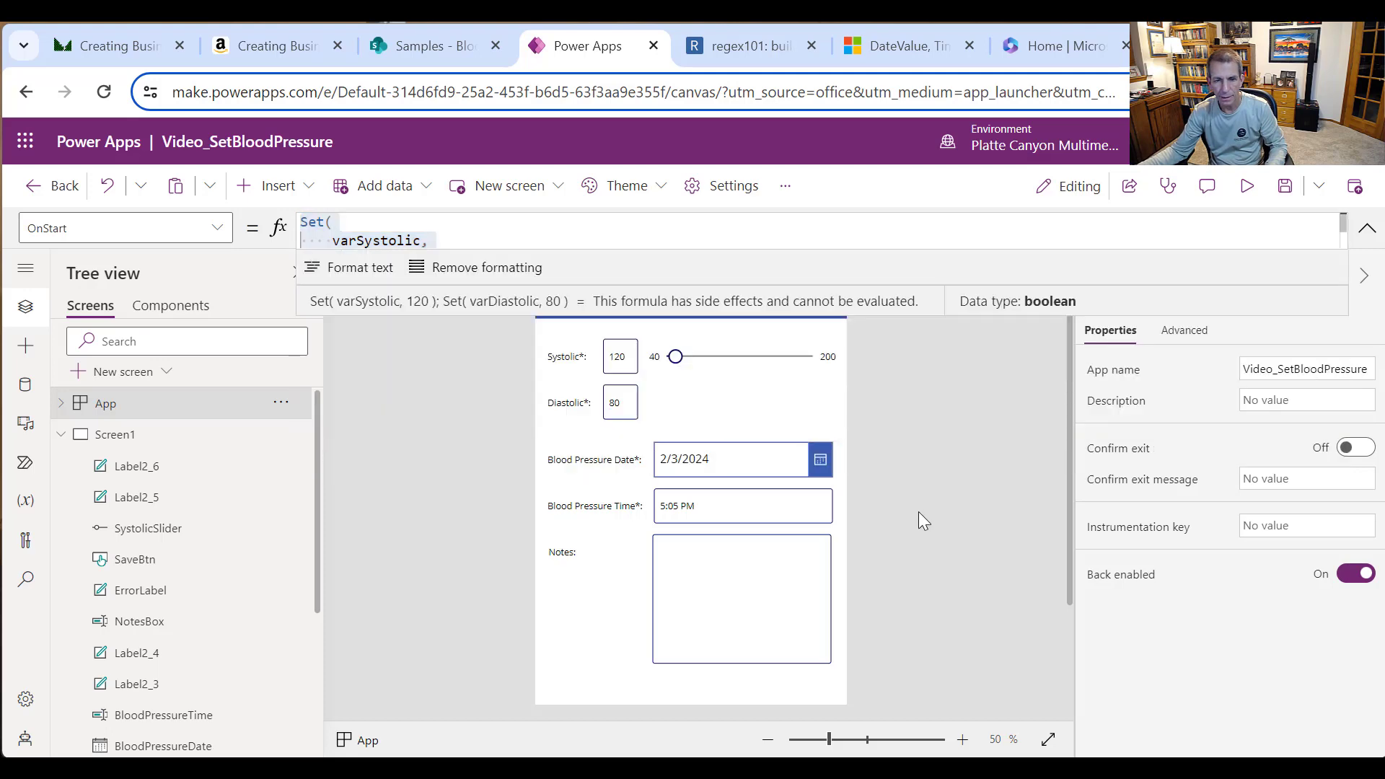
Step: Insert the copied Set formulas for varSystolic (120) and varDiastolic (80), ending with a semicolon, before the Reset calls in the Save button's OnSelect
{"action": "scroll", "coordinate": [918, 514], "scroll_direction": "down", "scroll_amount": 2}
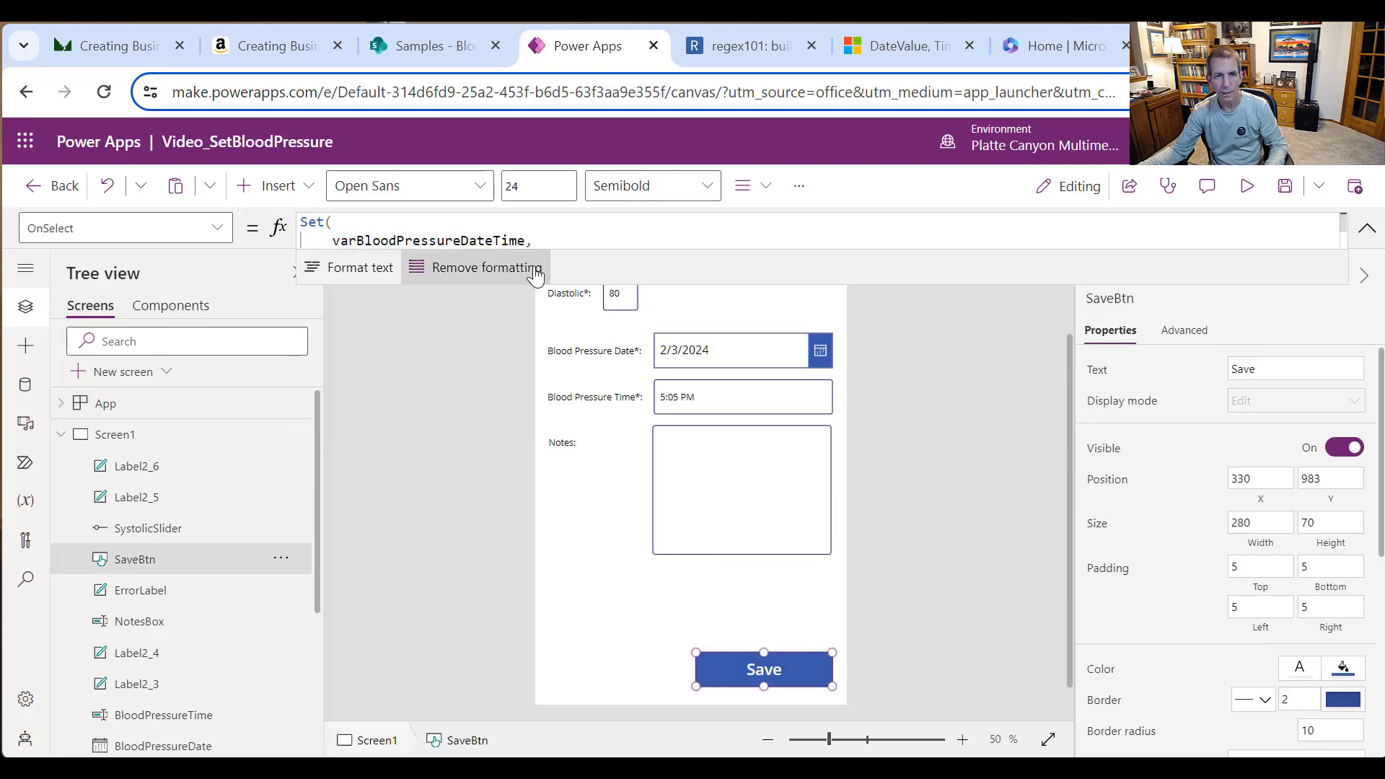
{"action": "left_click_drag", "start_coordinate": [624, 293], "coordinate": [681, 550]}
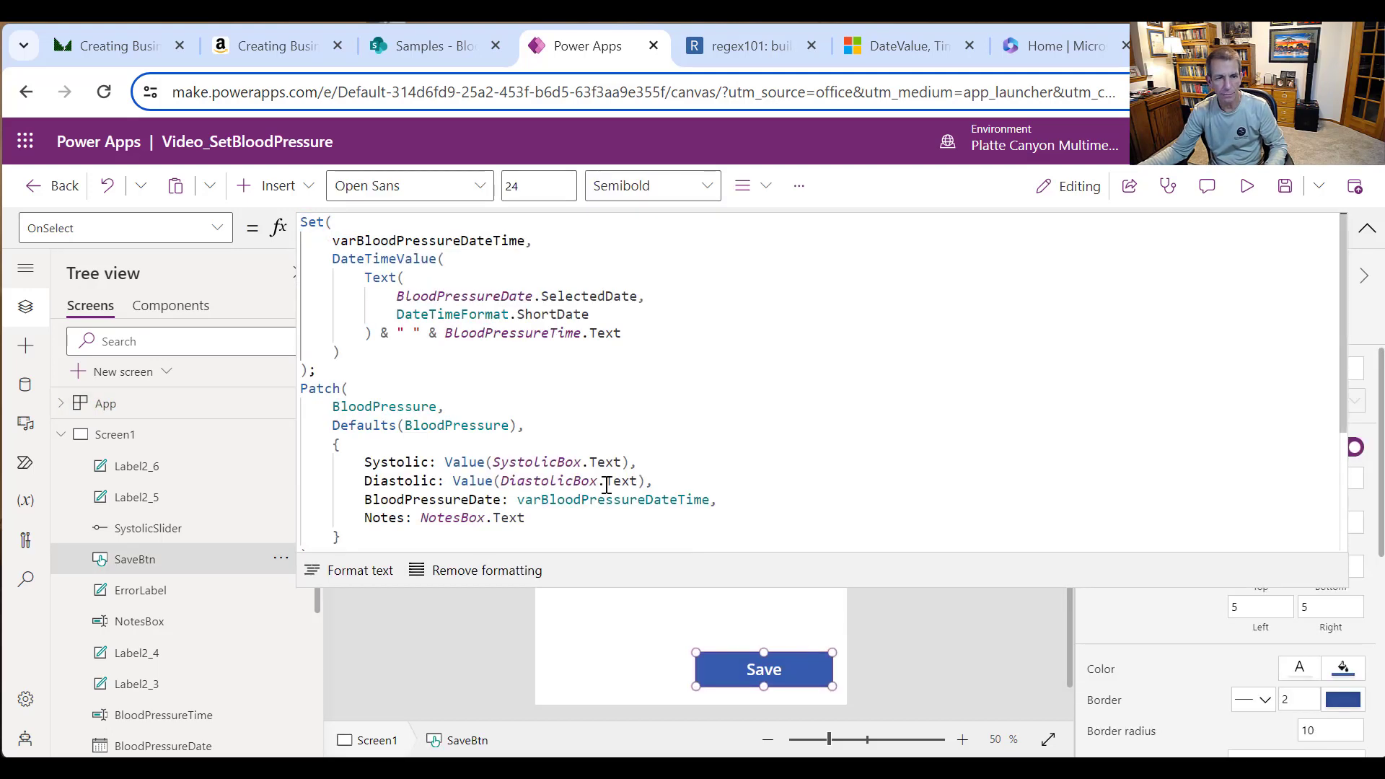
{"action": "scroll", "coordinate": [606, 486], "scroll_direction": "down", "scroll_amount": 5}
{"action": "left_click", "coordinate": [387, 432]}
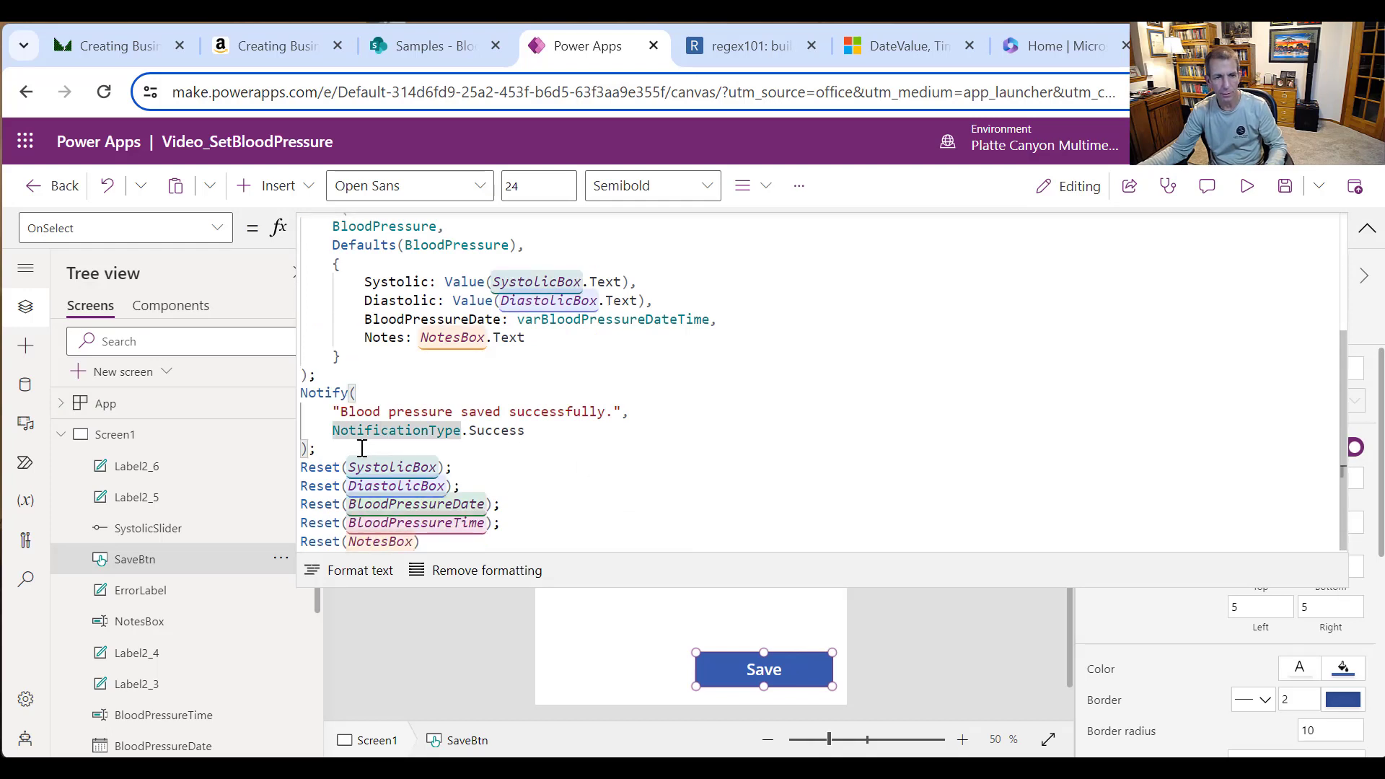
{"action": "left_click", "coordinate": [361, 448]}
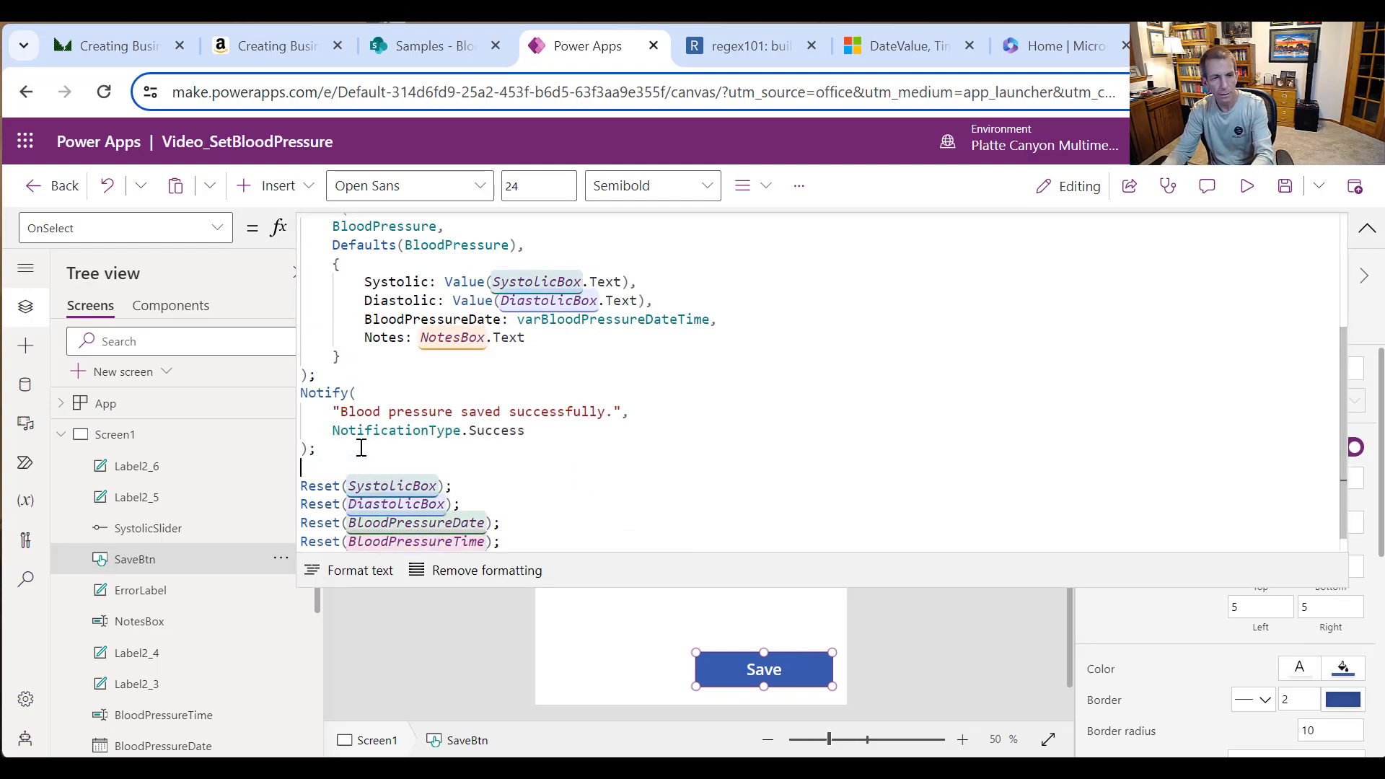
{"action": "key", "text": "ctrl+v"}
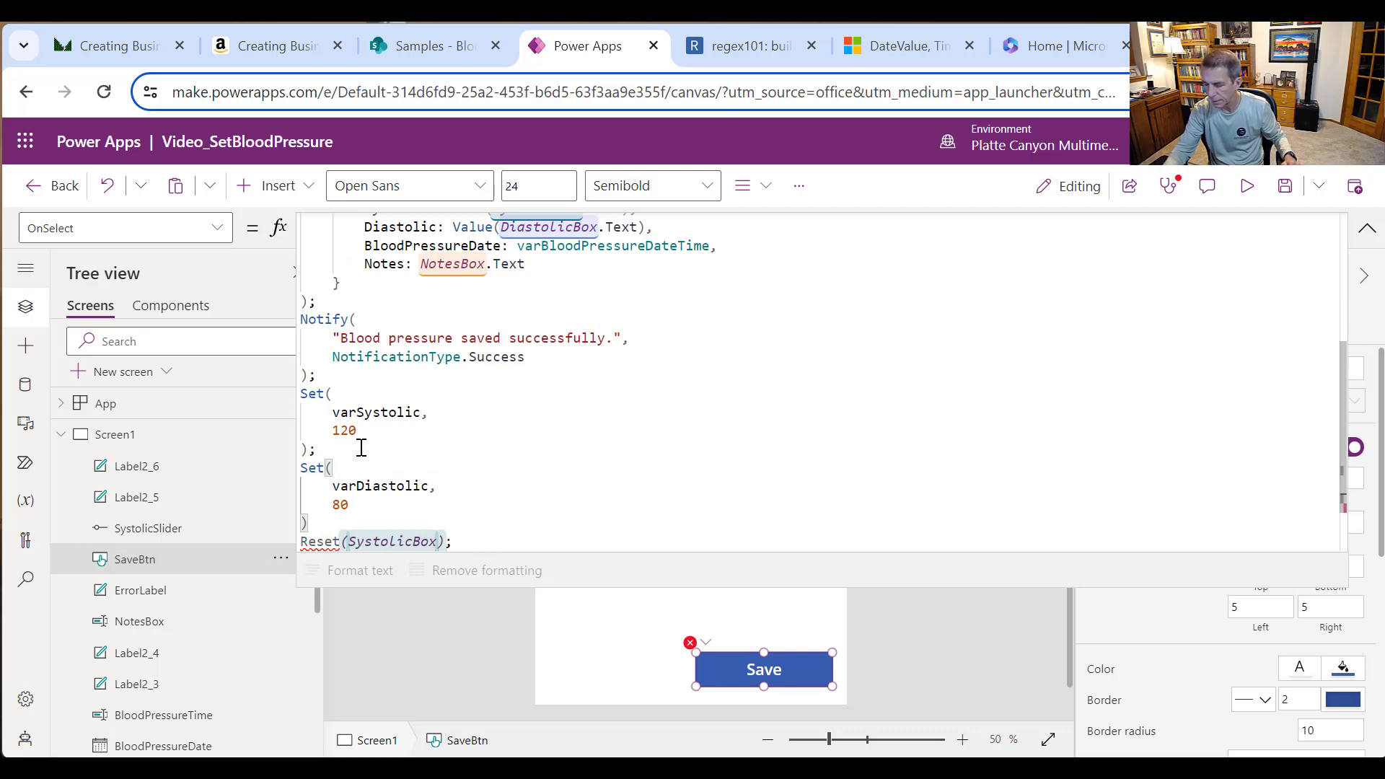
{"action": "type", "text": ";"}
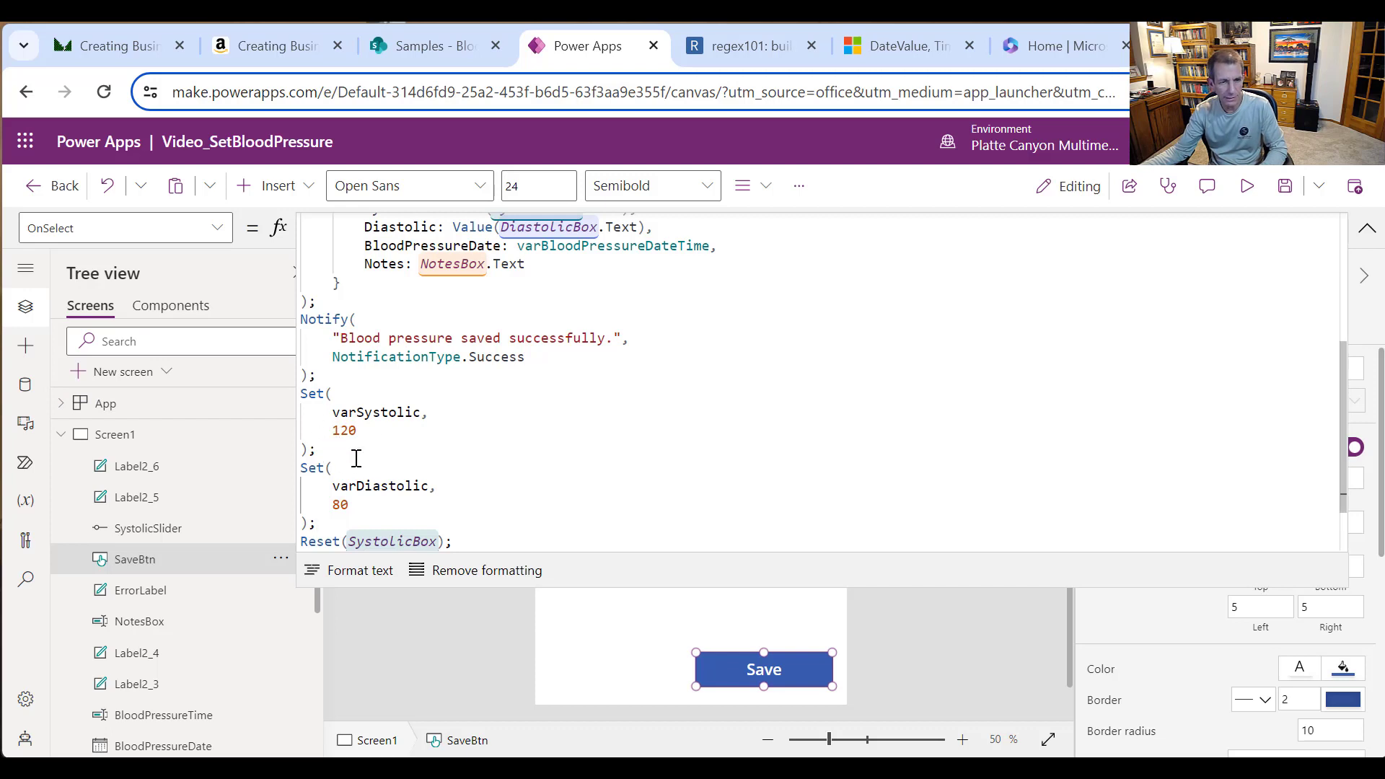
{"action": "left_click_drag", "start_coordinate": [755, 584], "coordinate": [809, 240]}
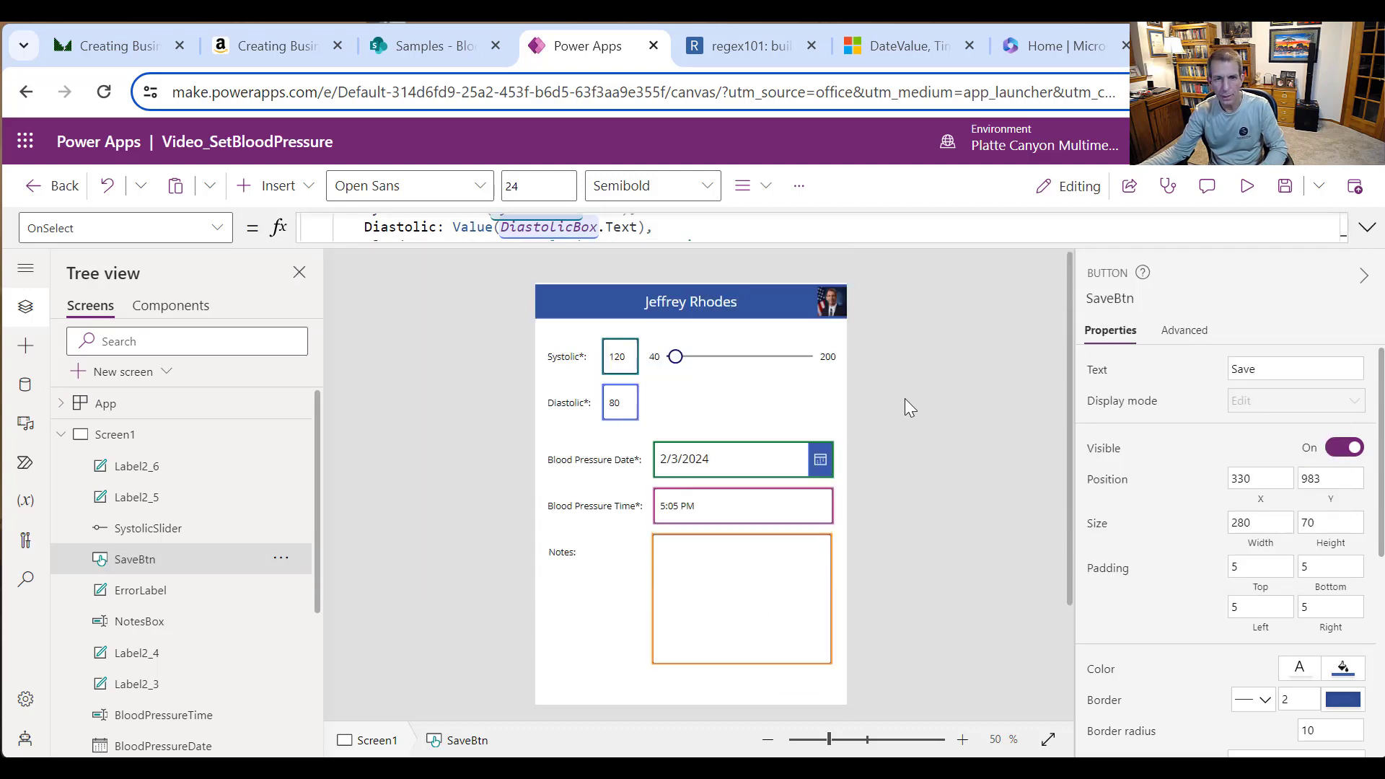
Step: Set the systolic slider's Default property to varSystolic
{"action": "left_click", "coordinate": [748, 359]}
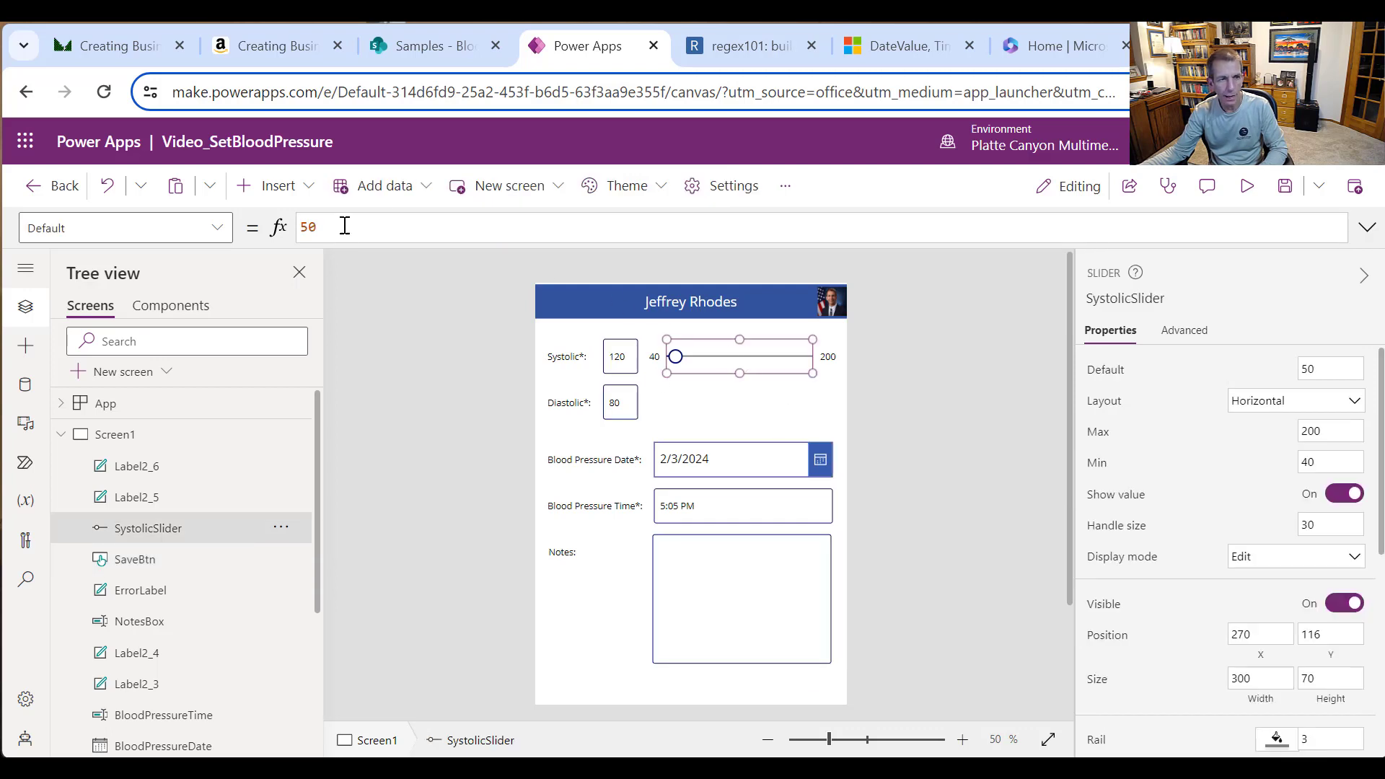
{"action": "left_click_drag", "start_coordinate": [330, 228], "coordinate": [248, 242]}
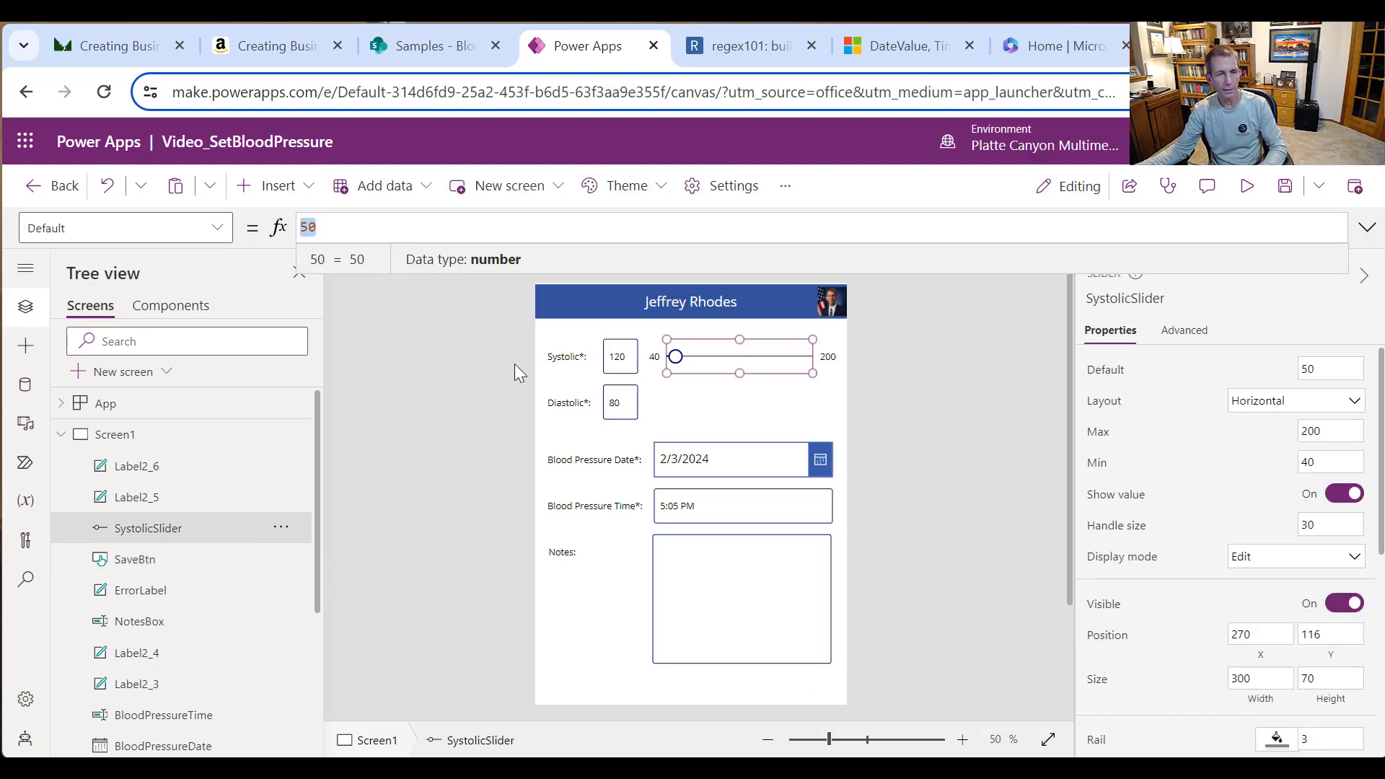
{"action": "type", "text": "varSystolic"}
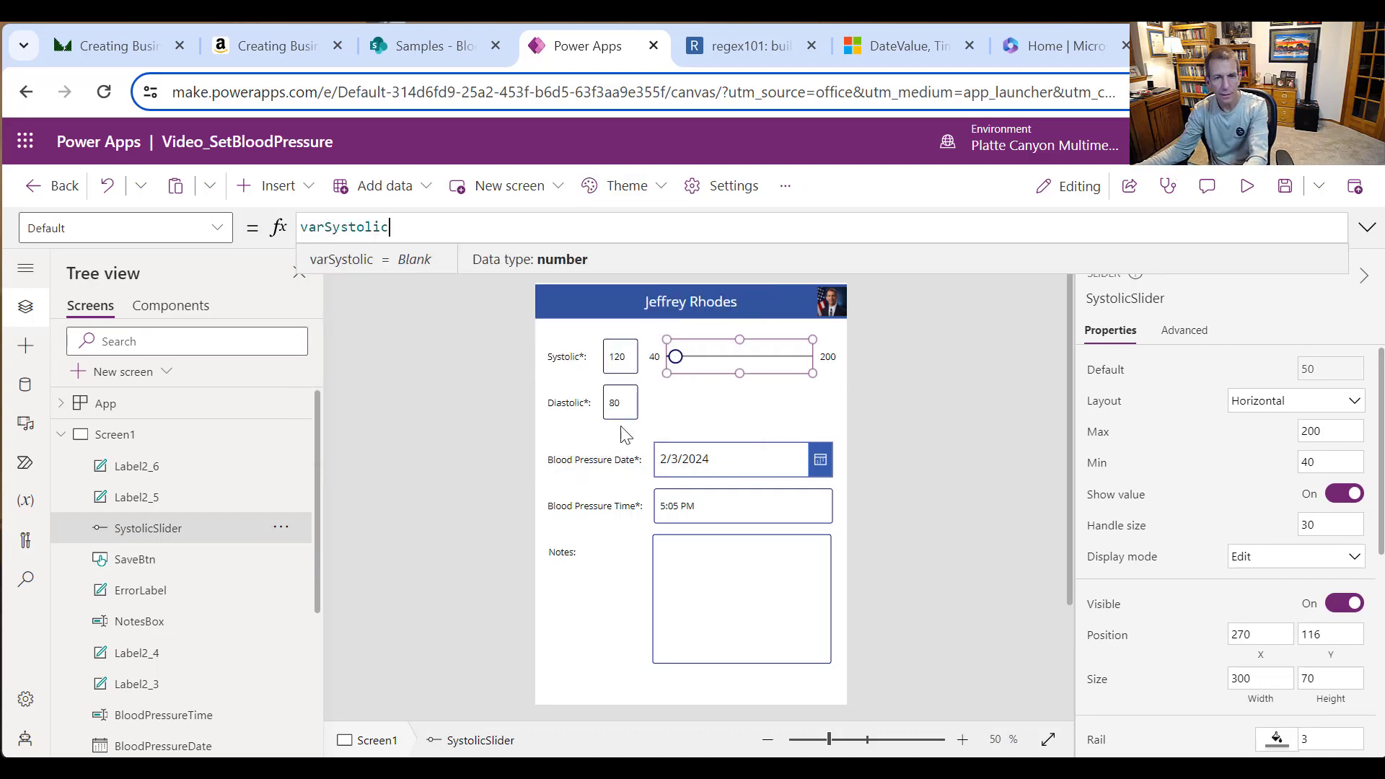
Step: Set the systolic text box's Default property to varSystolic
{"action": "left_click", "coordinate": [626, 362]}
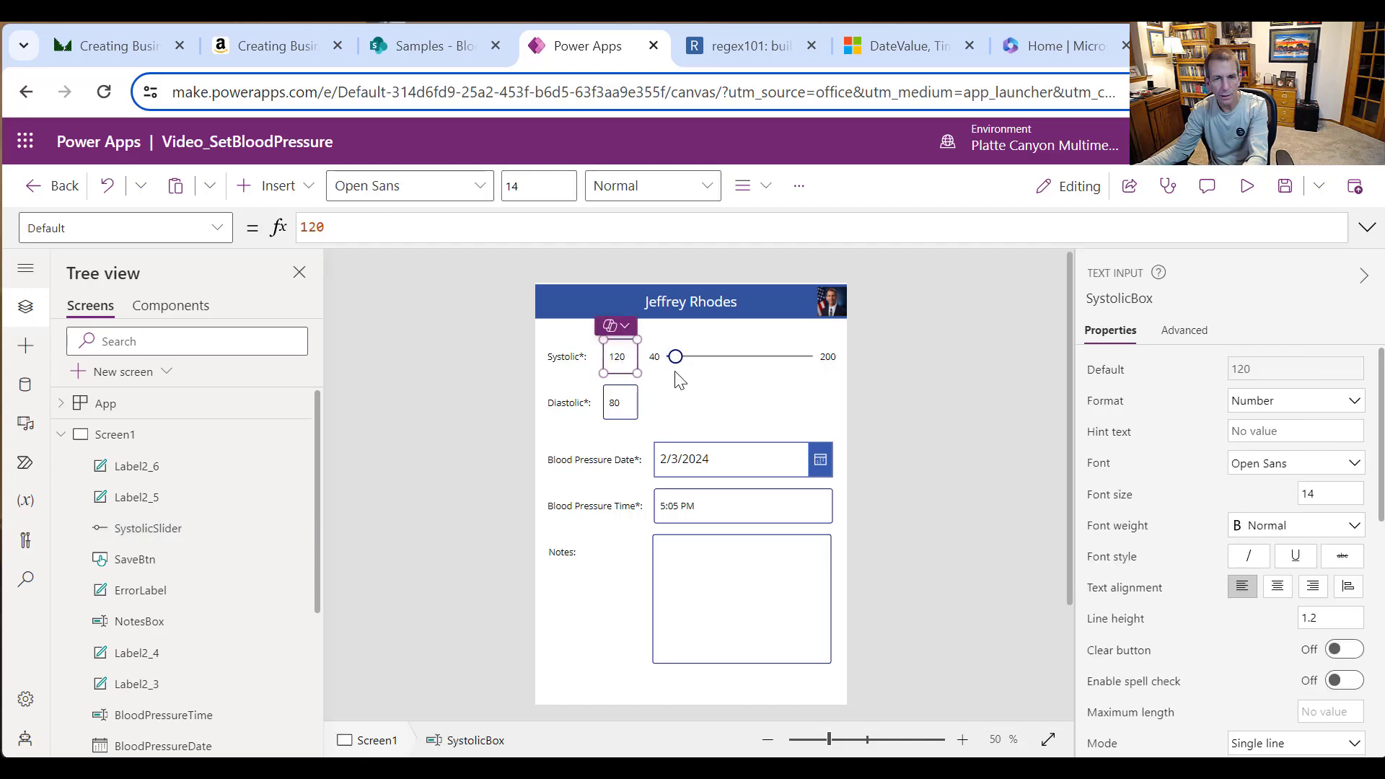
{"action": "double_click", "coordinate": [349, 227]}
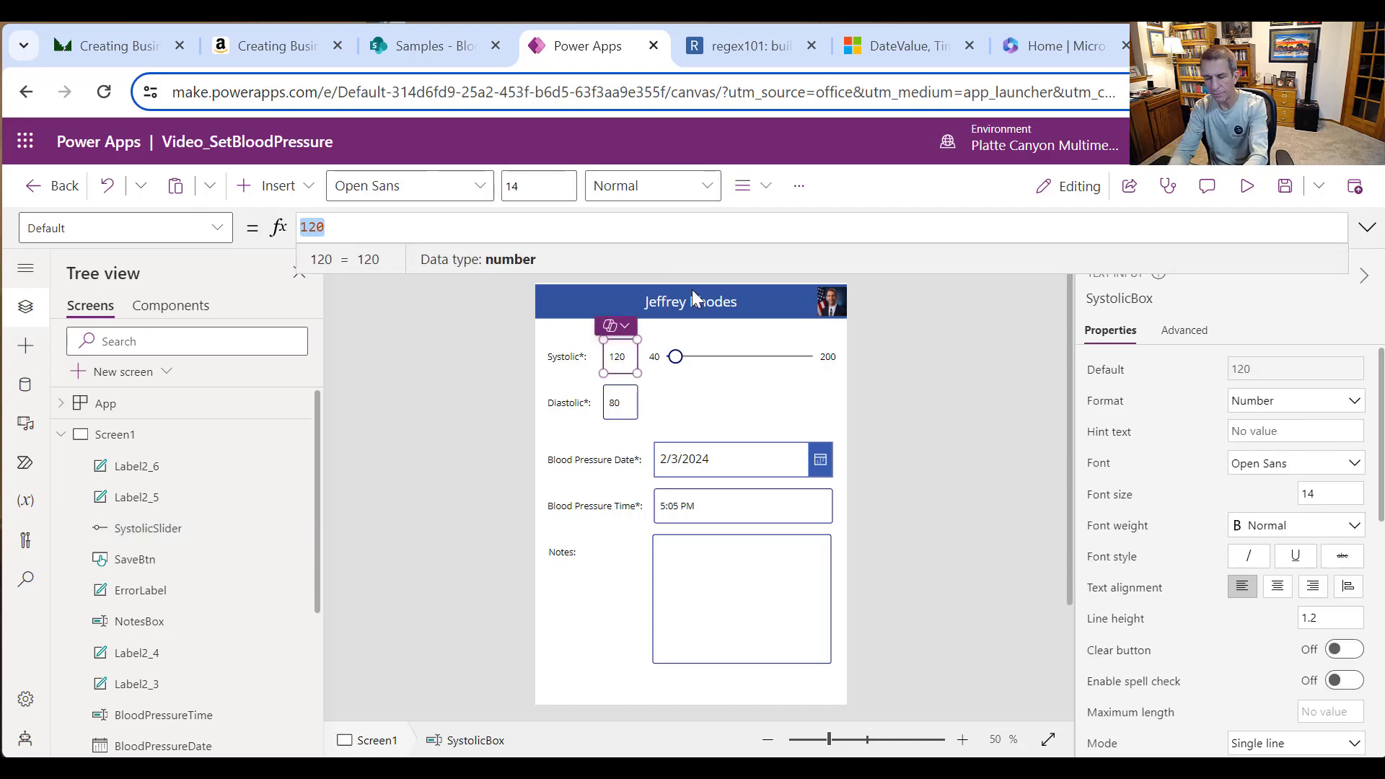
{"action": "type", "text": "varS"}
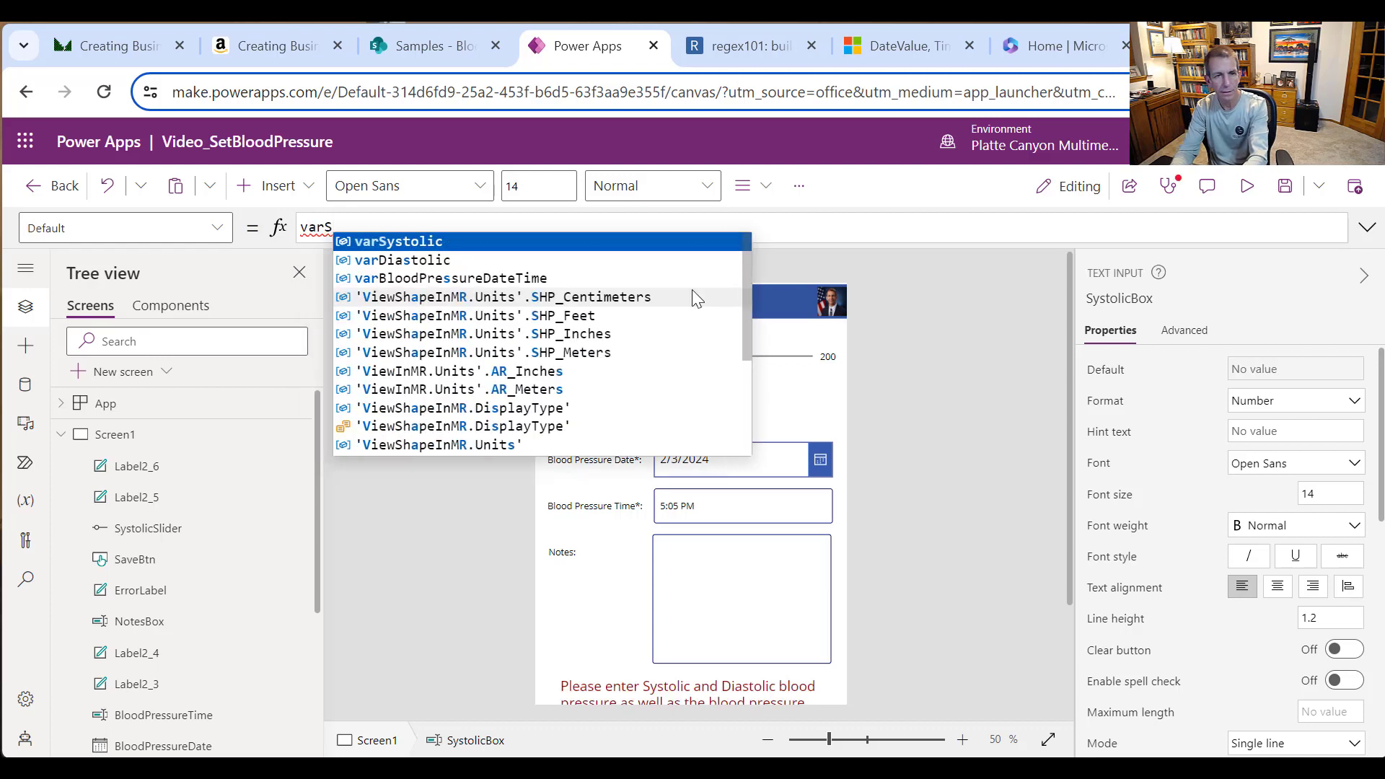
{"action": "key", "text": "Tab"}
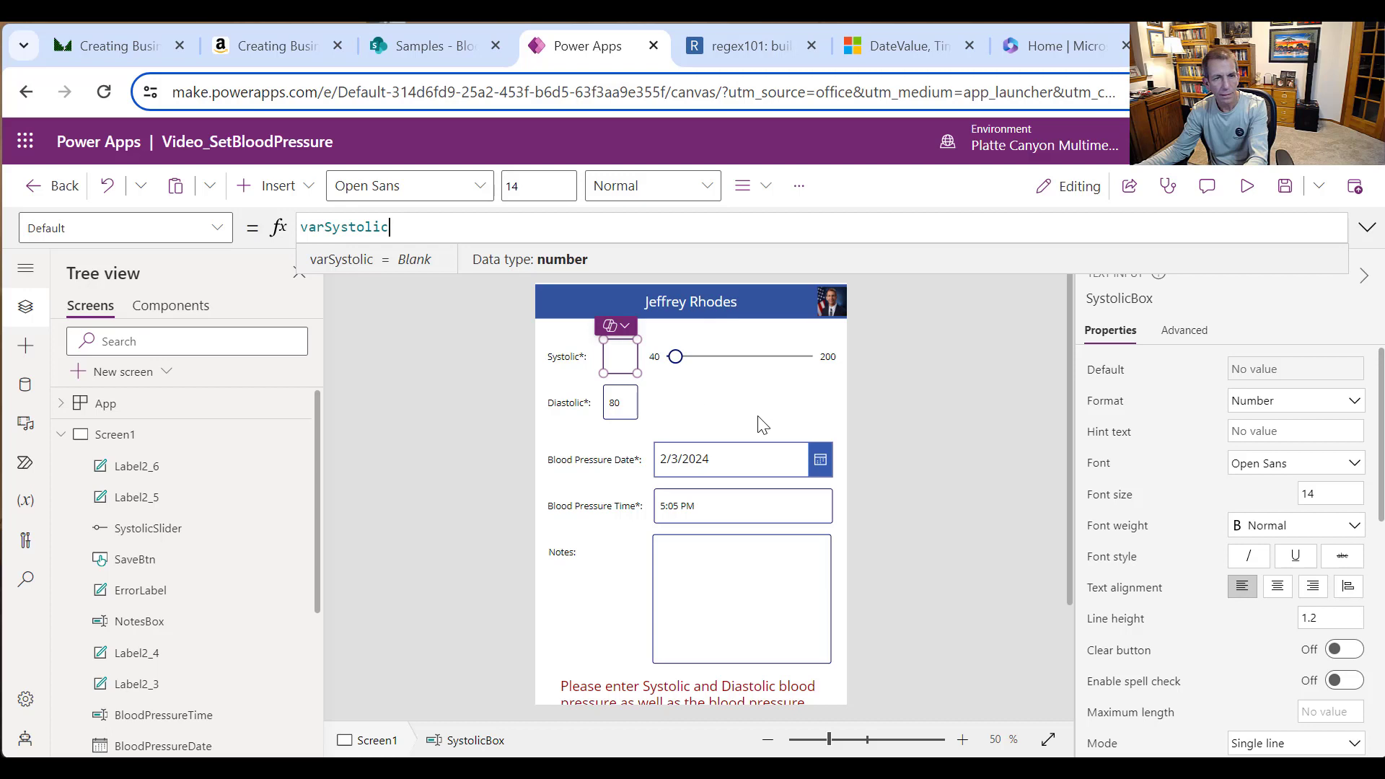
Step: Run the App object's OnStart formula to load the initial variable values
{"action": "left_click", "coordinate": [737, 392]}
{"action": "left_click", "coordinate": [742, 401]}
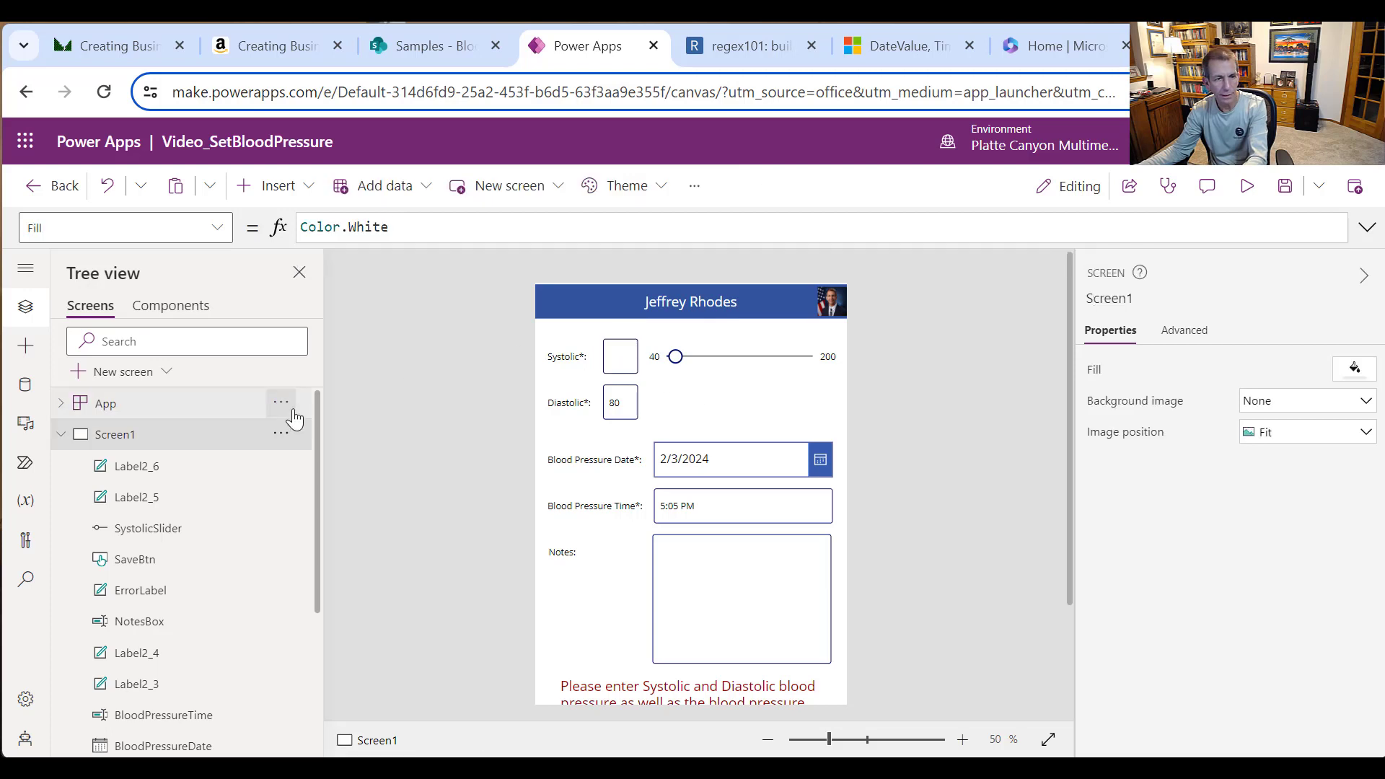
{"action": "left_click", "coordinate": [289, 407]}
{"action": "left_click", "coordinate": [346, 540]}
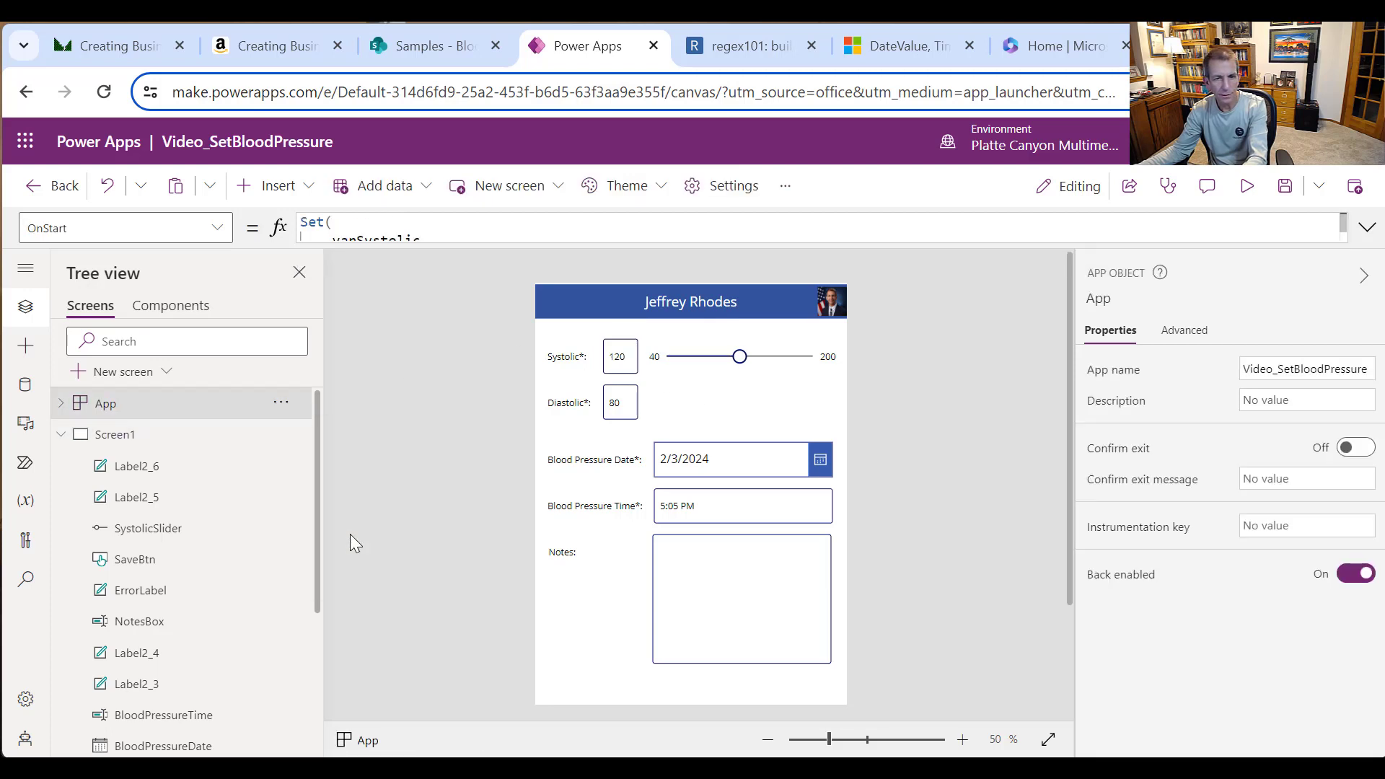
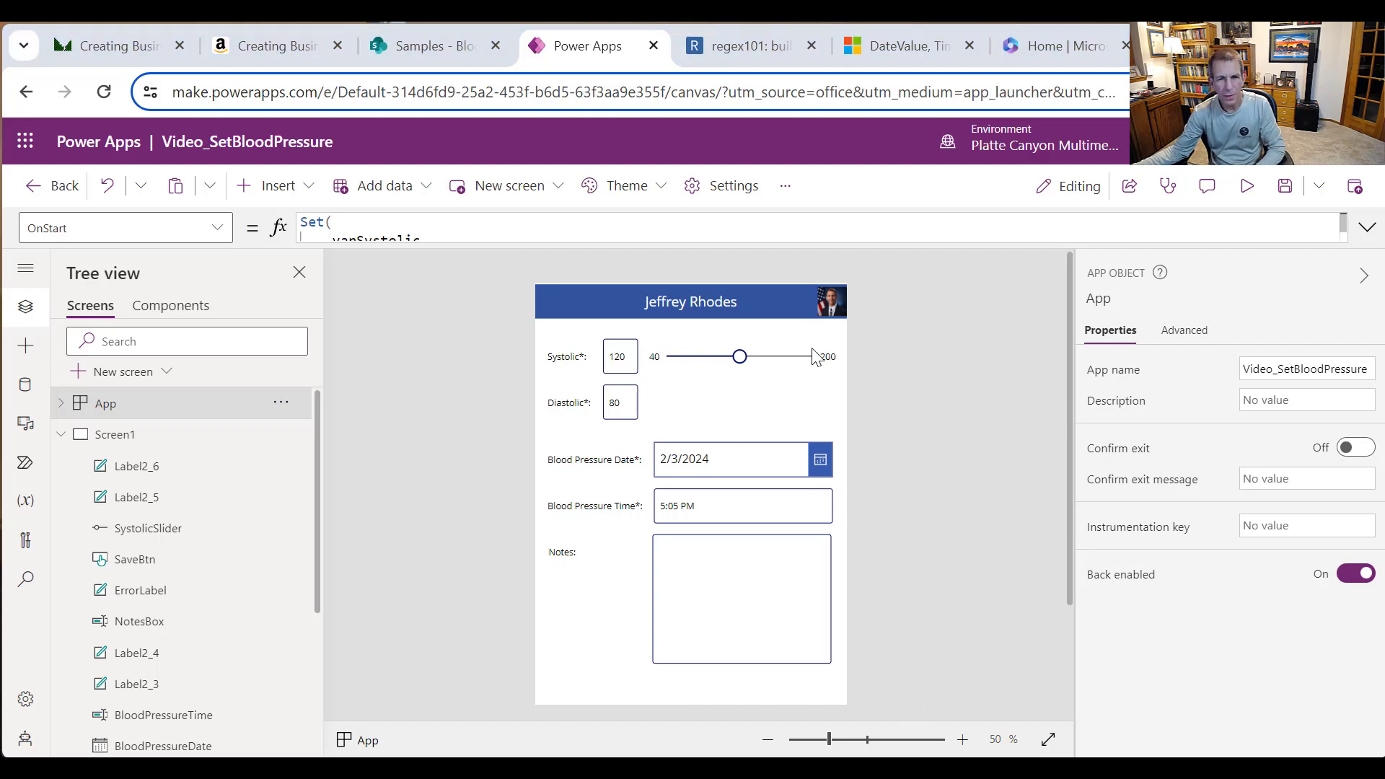
Step: Replace the systolic slider's OnChange formula with Set(varSystolic, SystolicSlider.Value)
{"action": "left_click", "coordinate": [796, 365]}
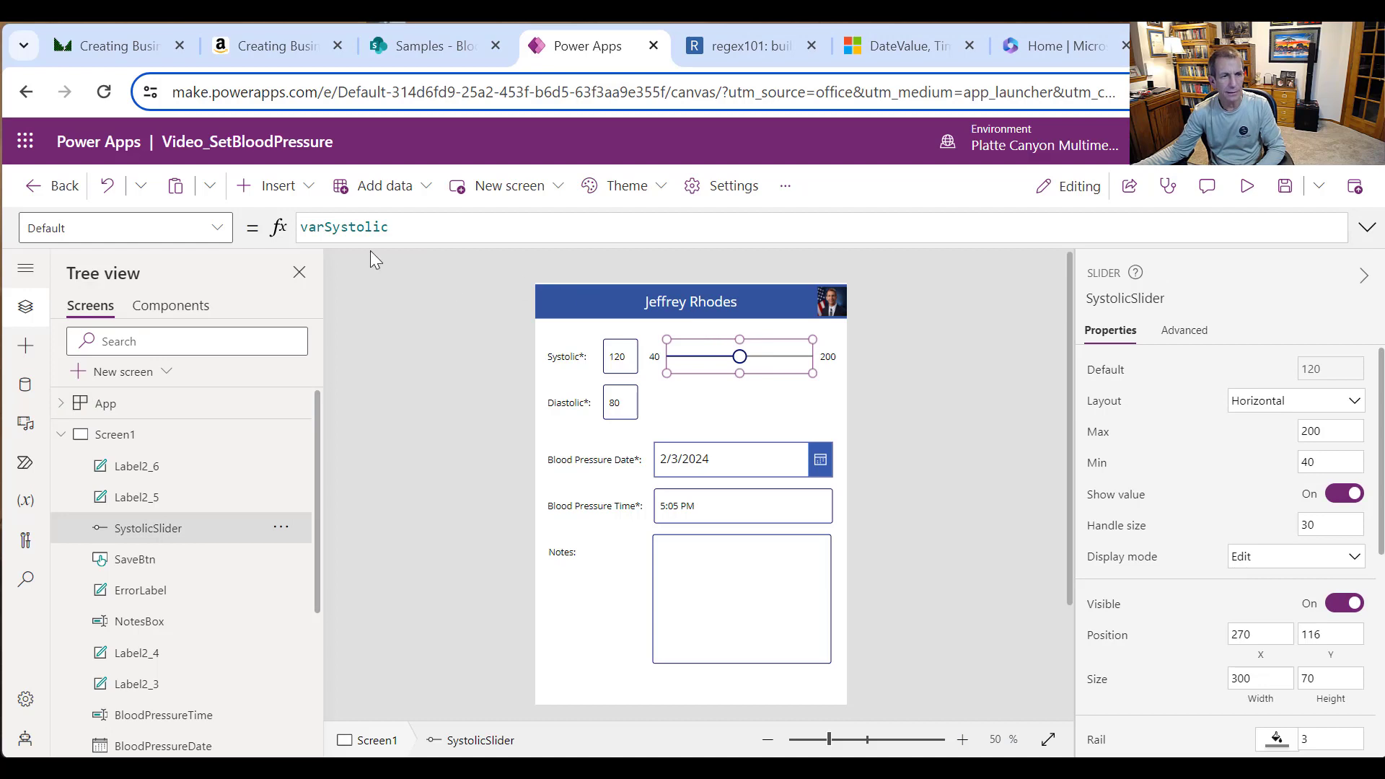
{"action": "left_click", "coordinate": [218, 237]}
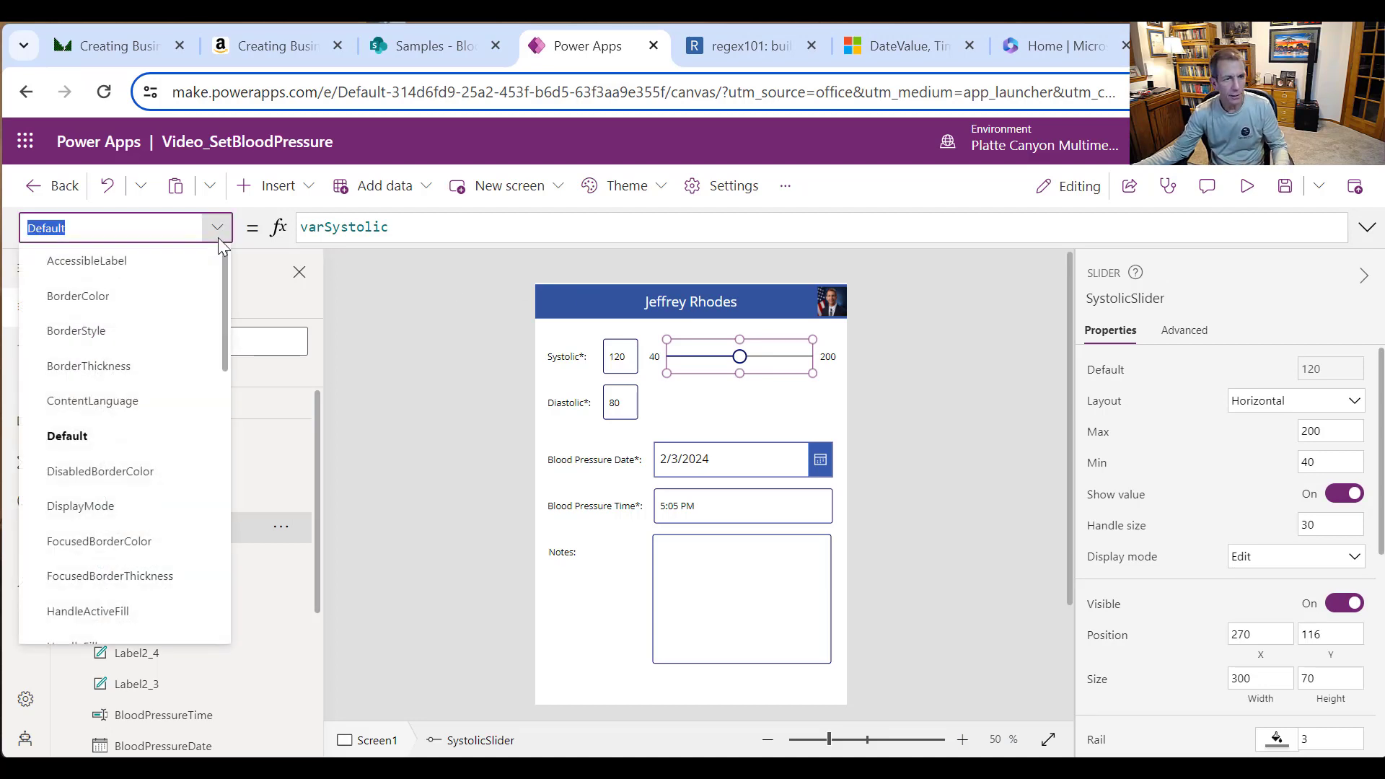
{"action": "scroll", "coordinate": [195, 433], "scroll_direction": "down", "scroll_amount": 2}
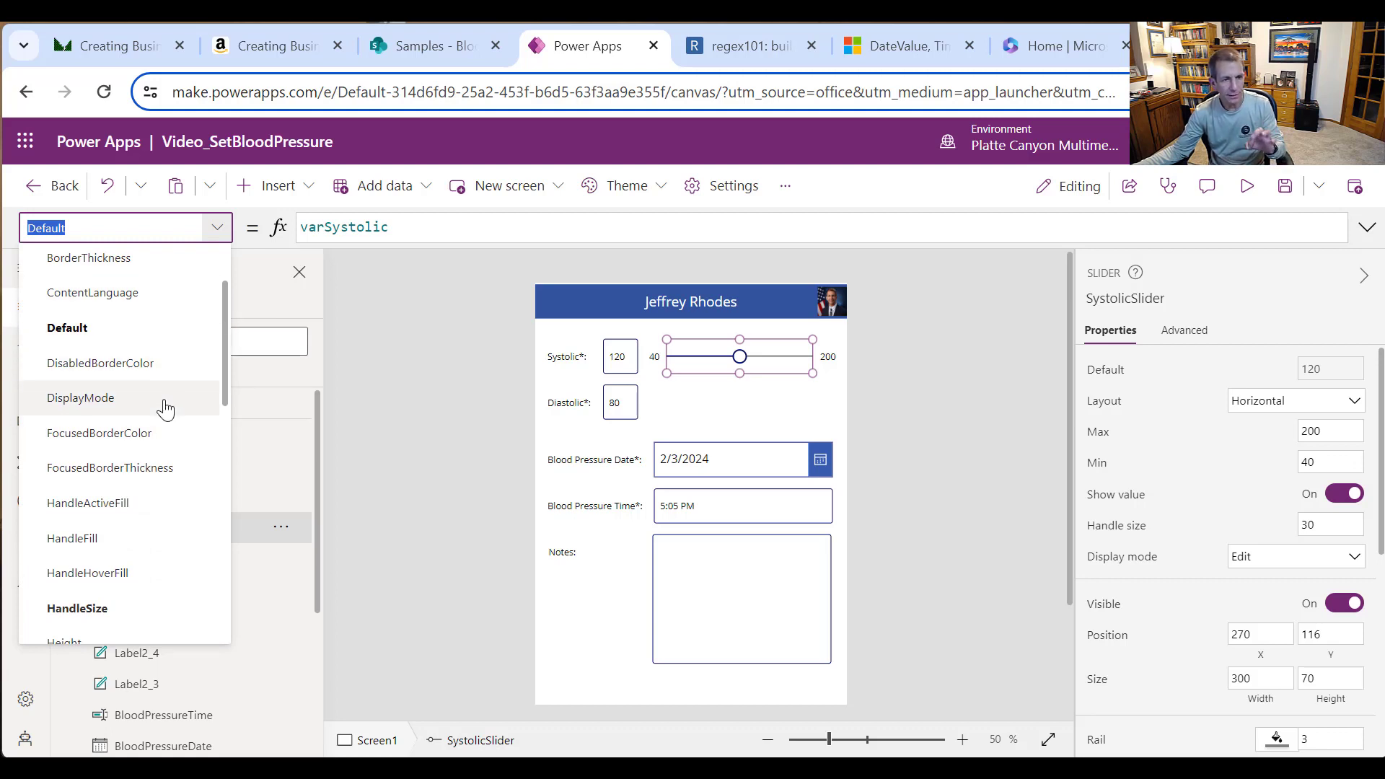
{"action": "scroll", "coordinate": [169, 424], "scroll_direction": "down", "scroll_amount": 2}
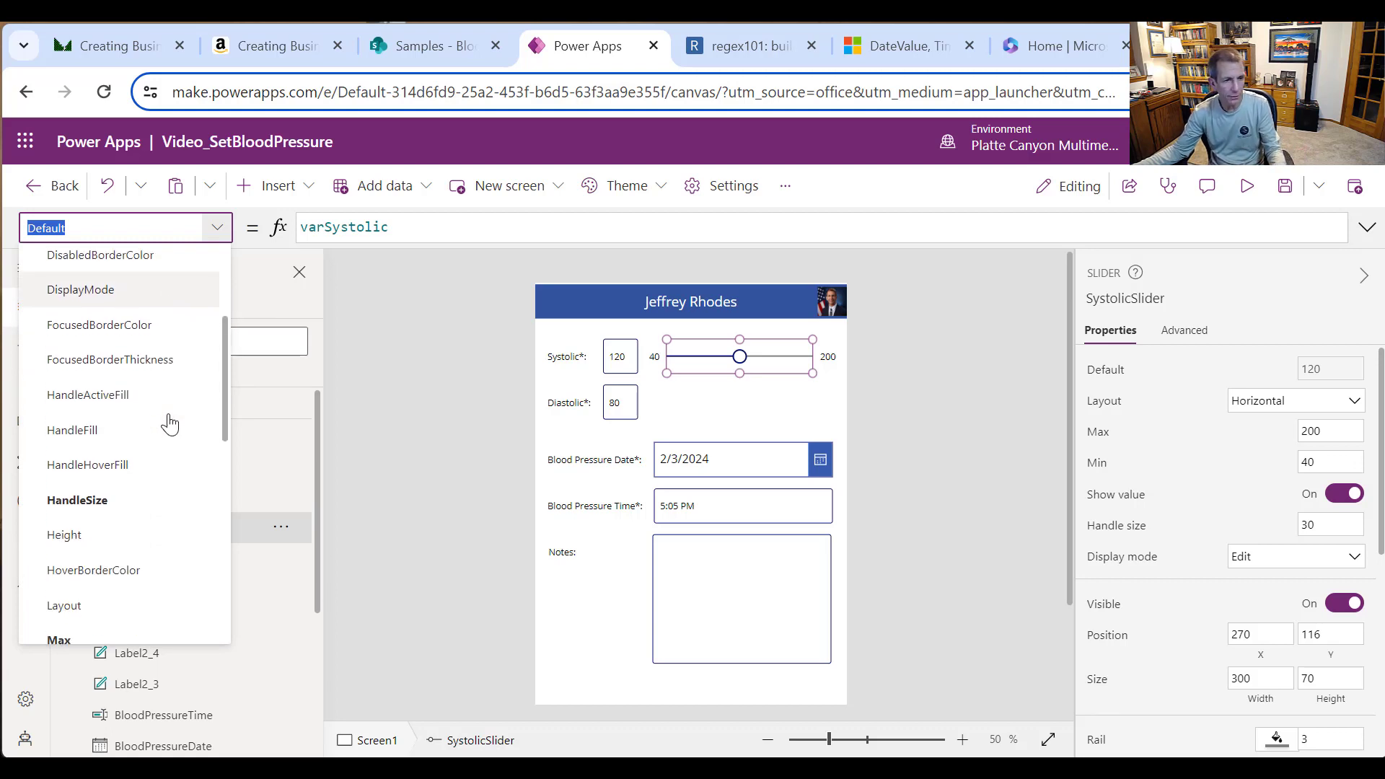
{"action": "scroll", "coordinate": [157, 448], "scroll_direction": "down", "scroll_amount": 2}
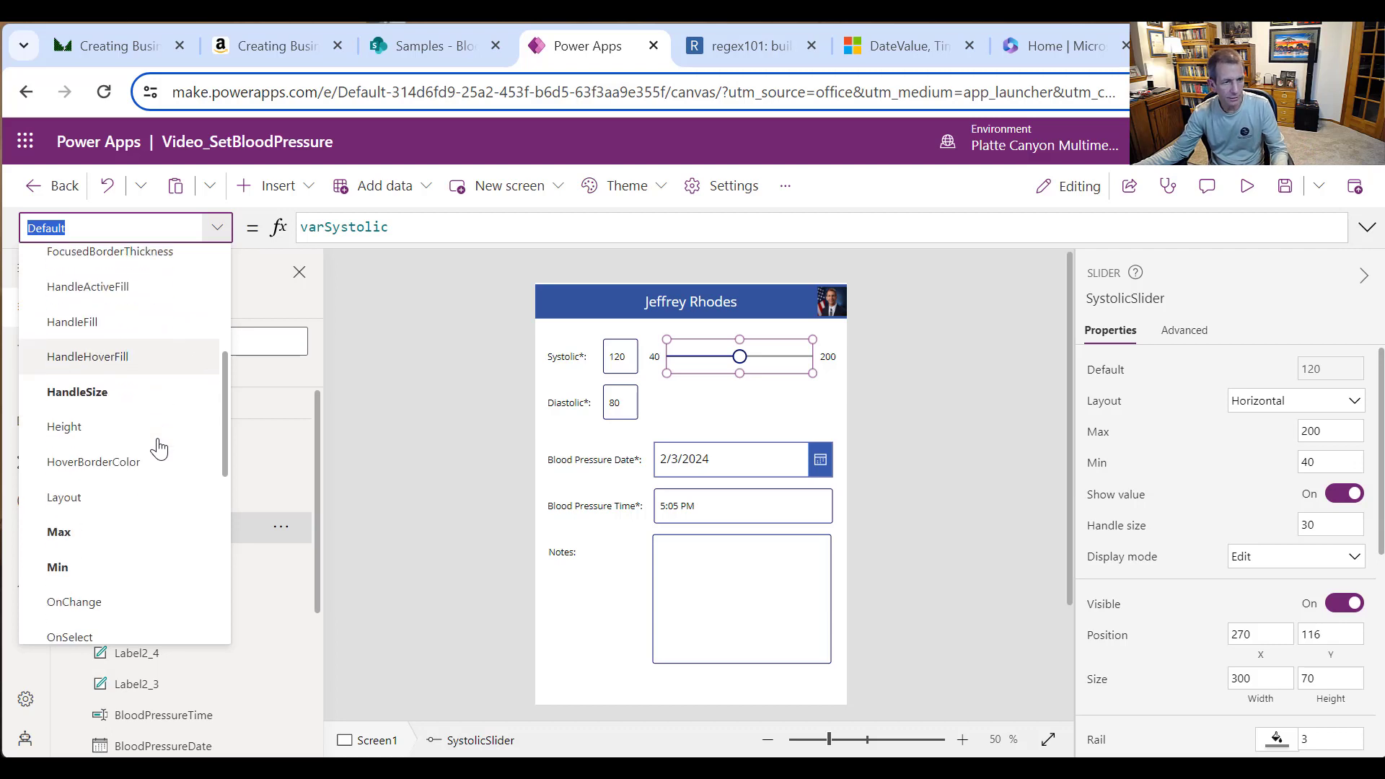
{"action": "scroll", "coordinate": [112, 520], "scroll_direction": "down", "scroll_amount": 2}
{"action": "left_click", "coordinate": [109, 502]}
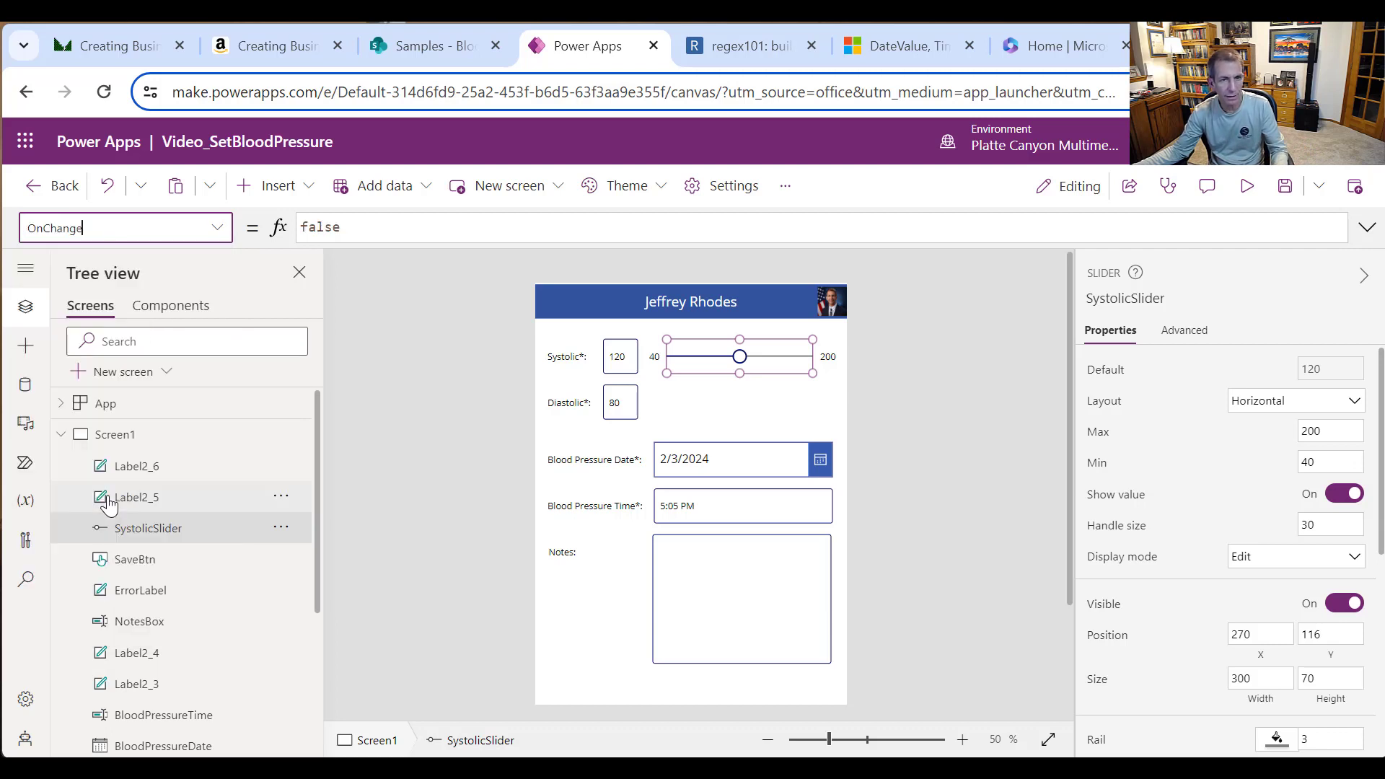
{"action": "left_click_drag", "start_coordinate": [367, 229], "coordinate": [266, 211]}
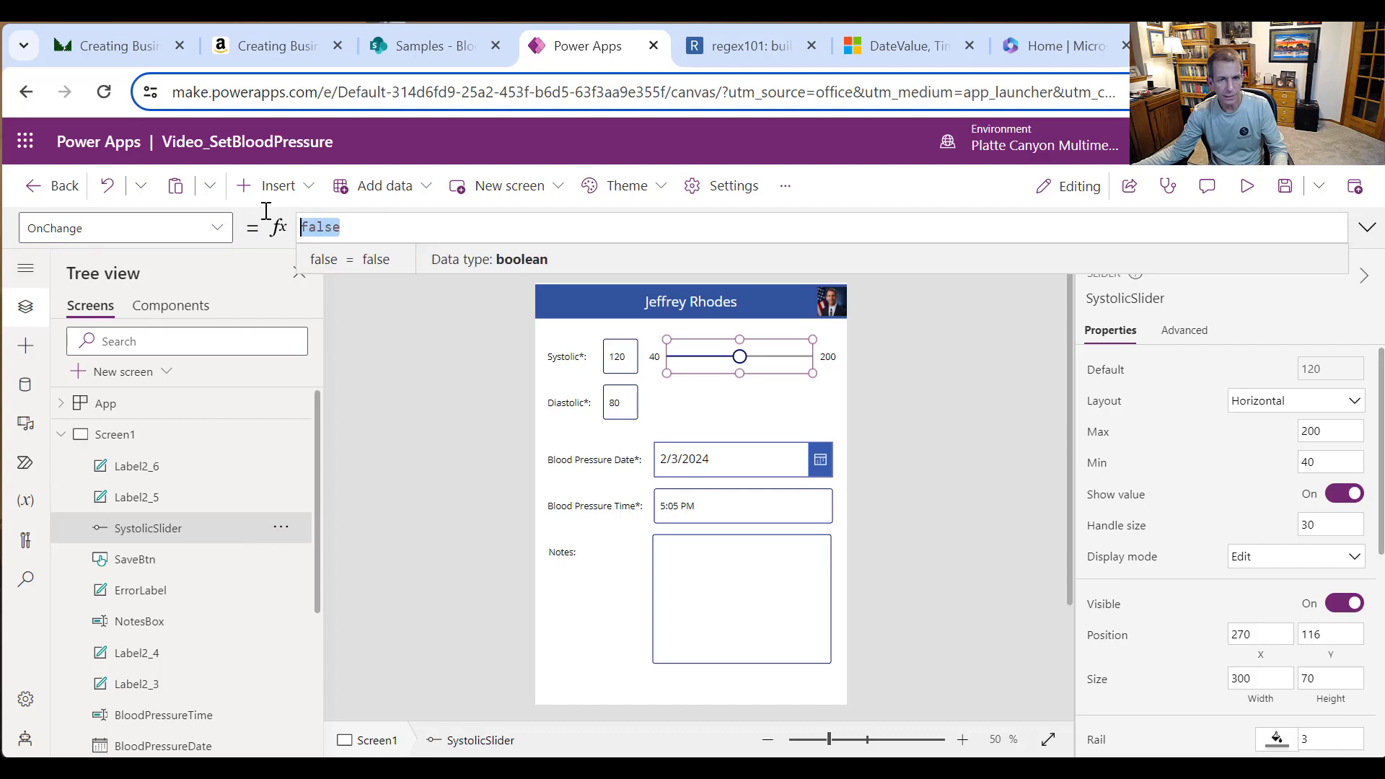
{"action": "type", "text": "Set("}
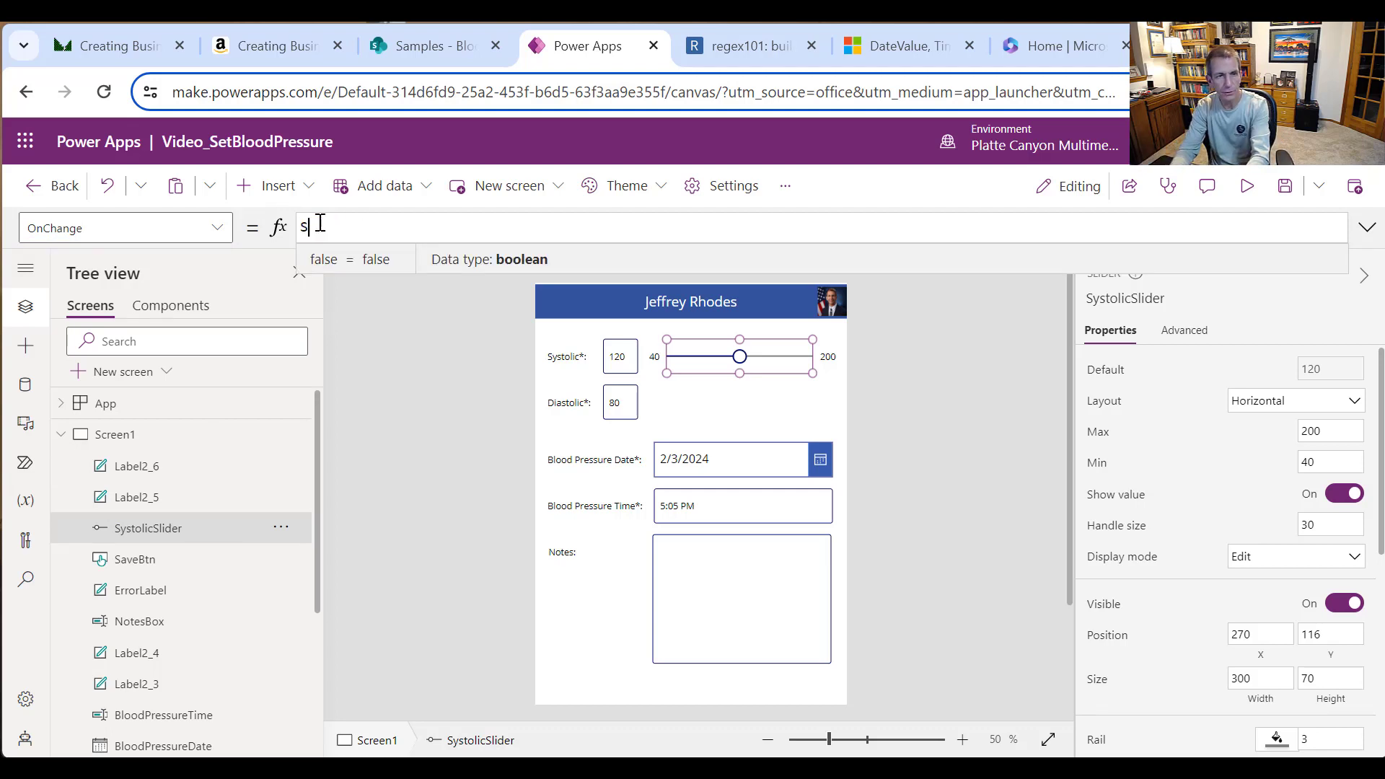
{"action": "type", "text": "v"}
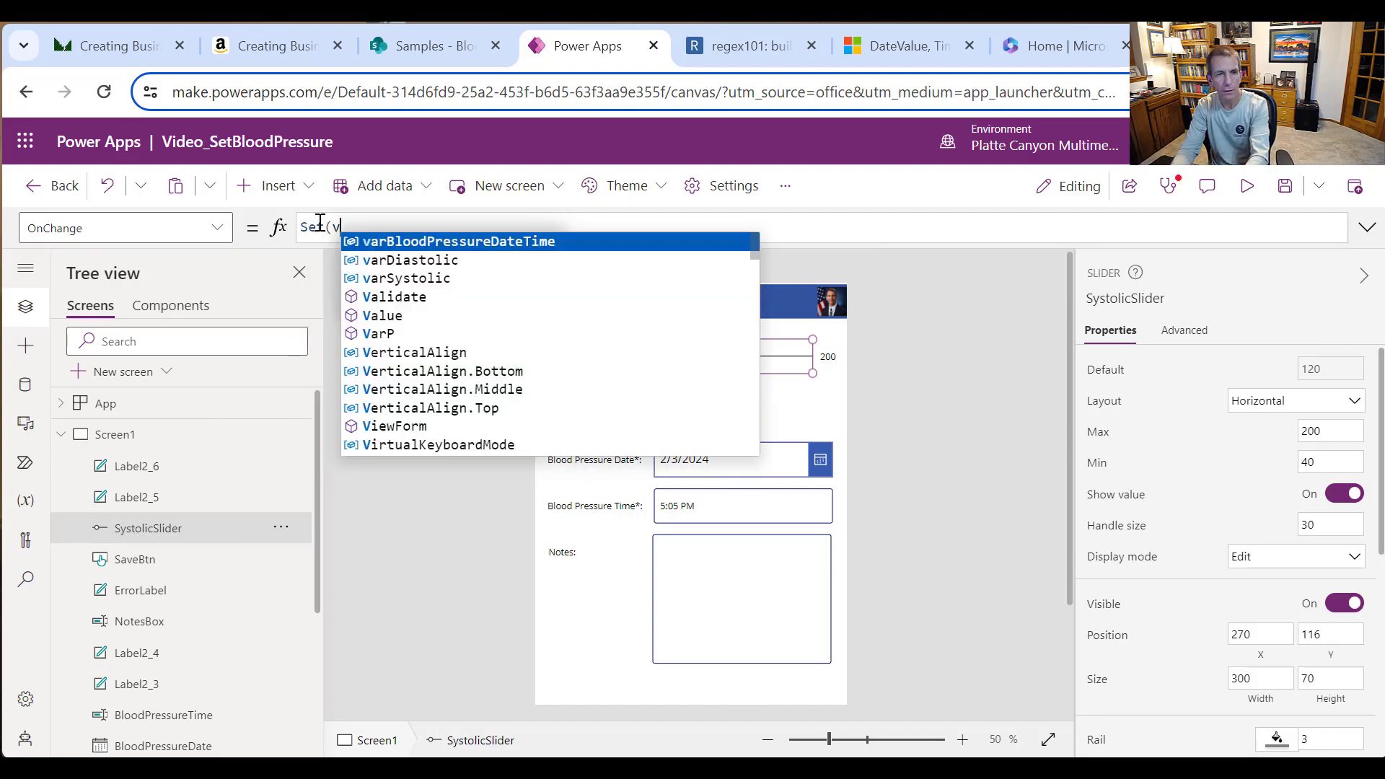
{"action": "type", "text": "arSystolic"}
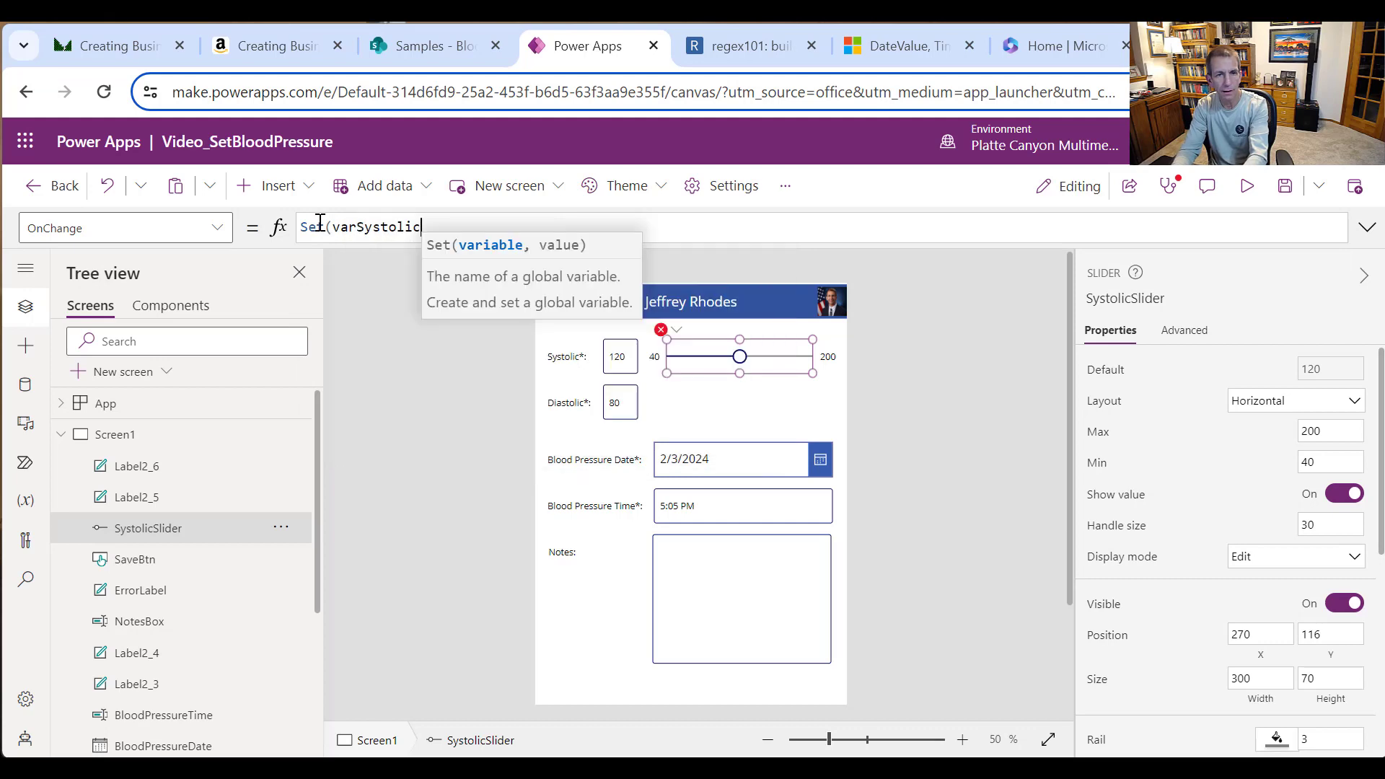
{"action": "type", "text": ", "}
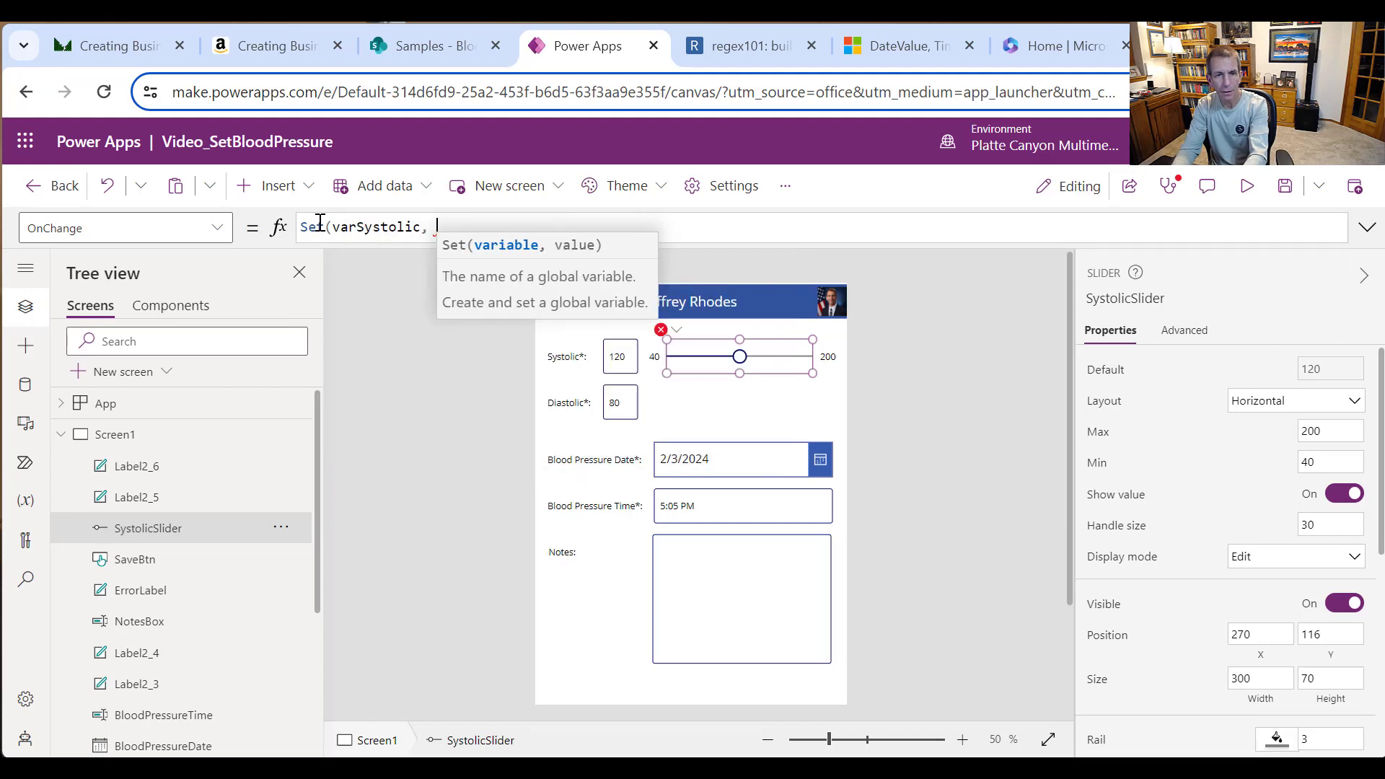
{"action": "type", "text": "Sy"}
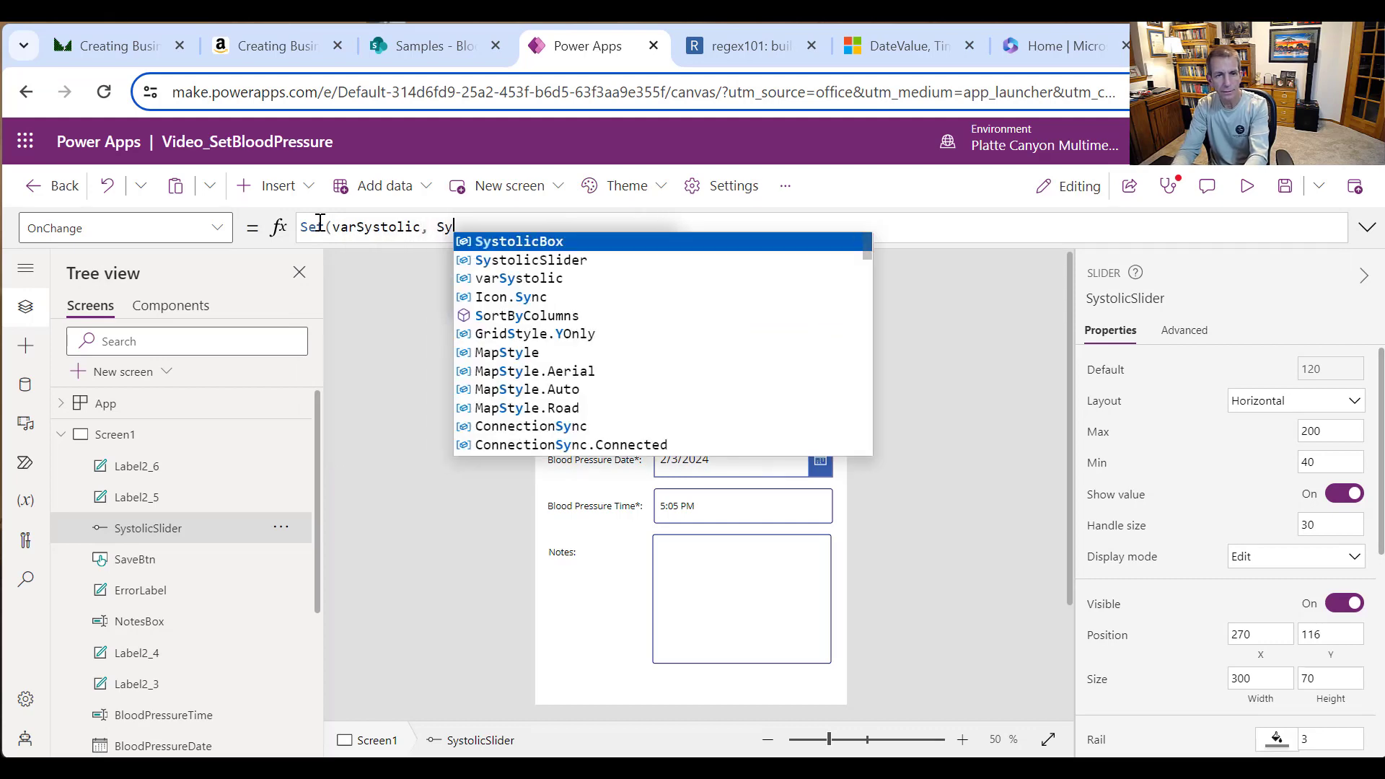
{"action": "key", "text": "Down"}
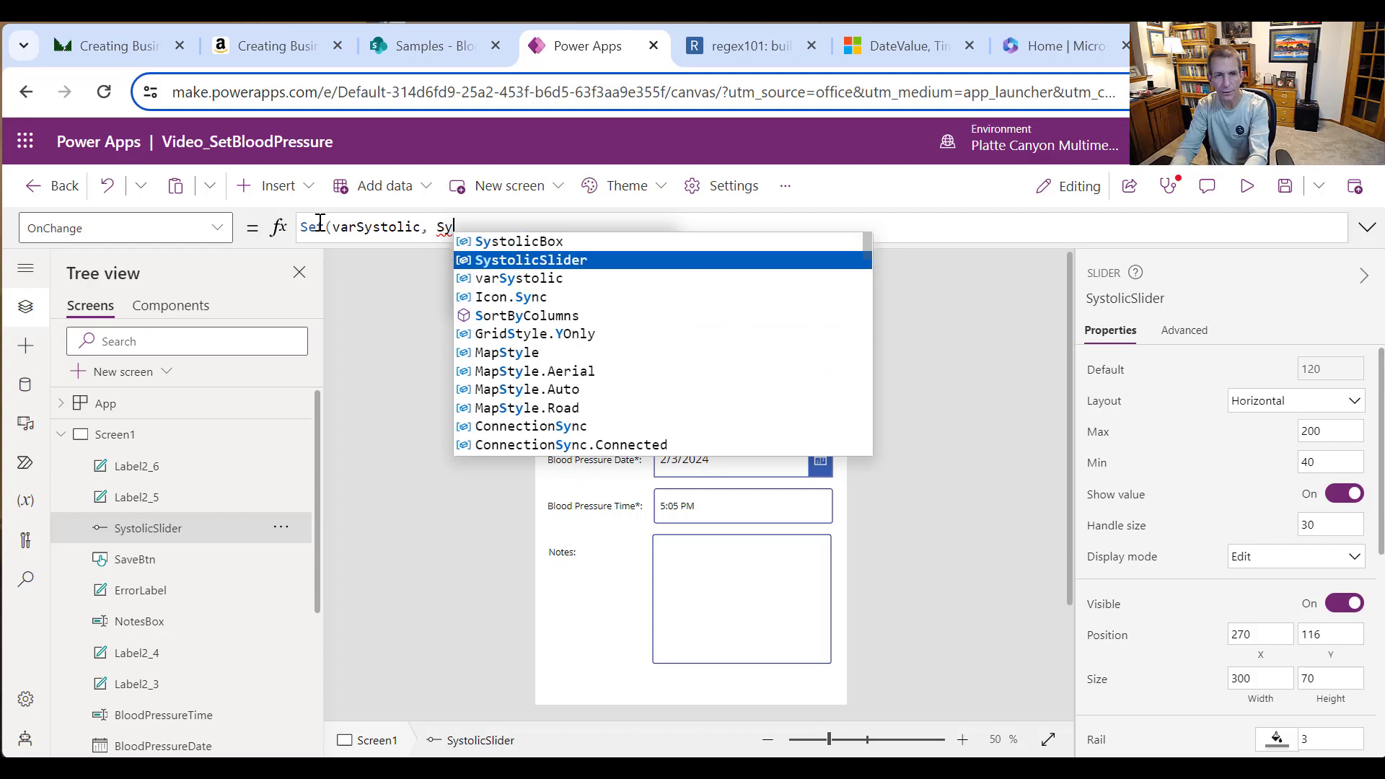
{"action": "type", "text": "."}
{"action": "key", "text": "BackSpace"}
{"action": "type", "text": "st"}
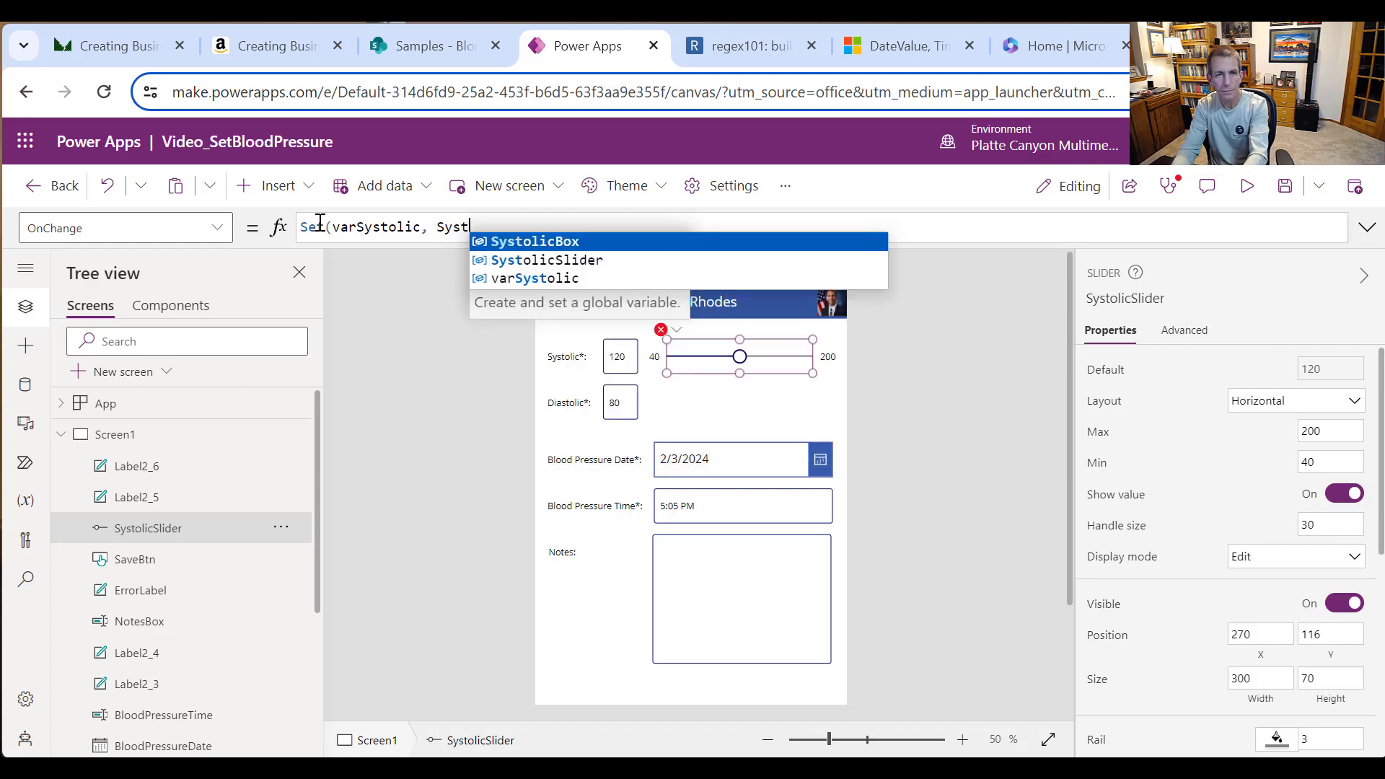
{"action": "type", "text": "olicSlider"}
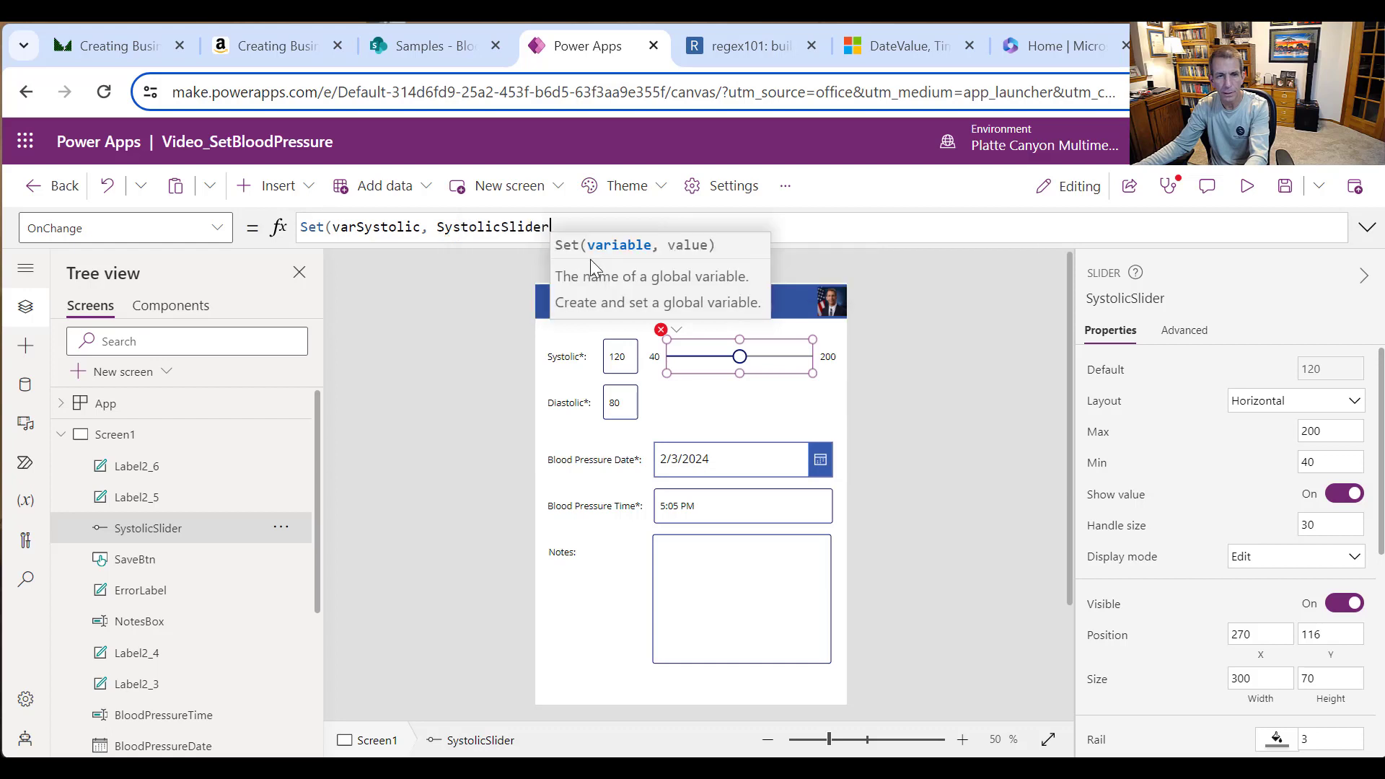
{"action": "type", "text": ".Val"}
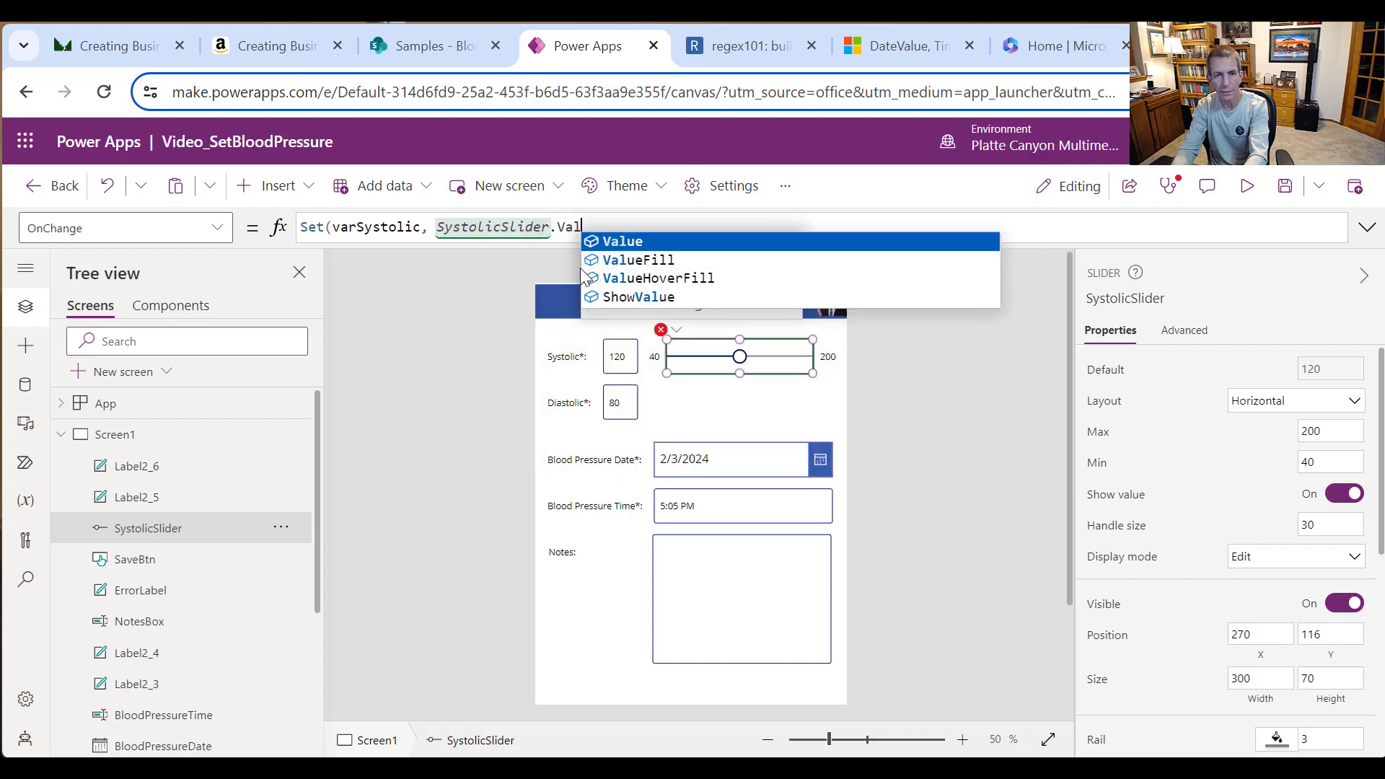
{"action": "type", "text": "ue)"}
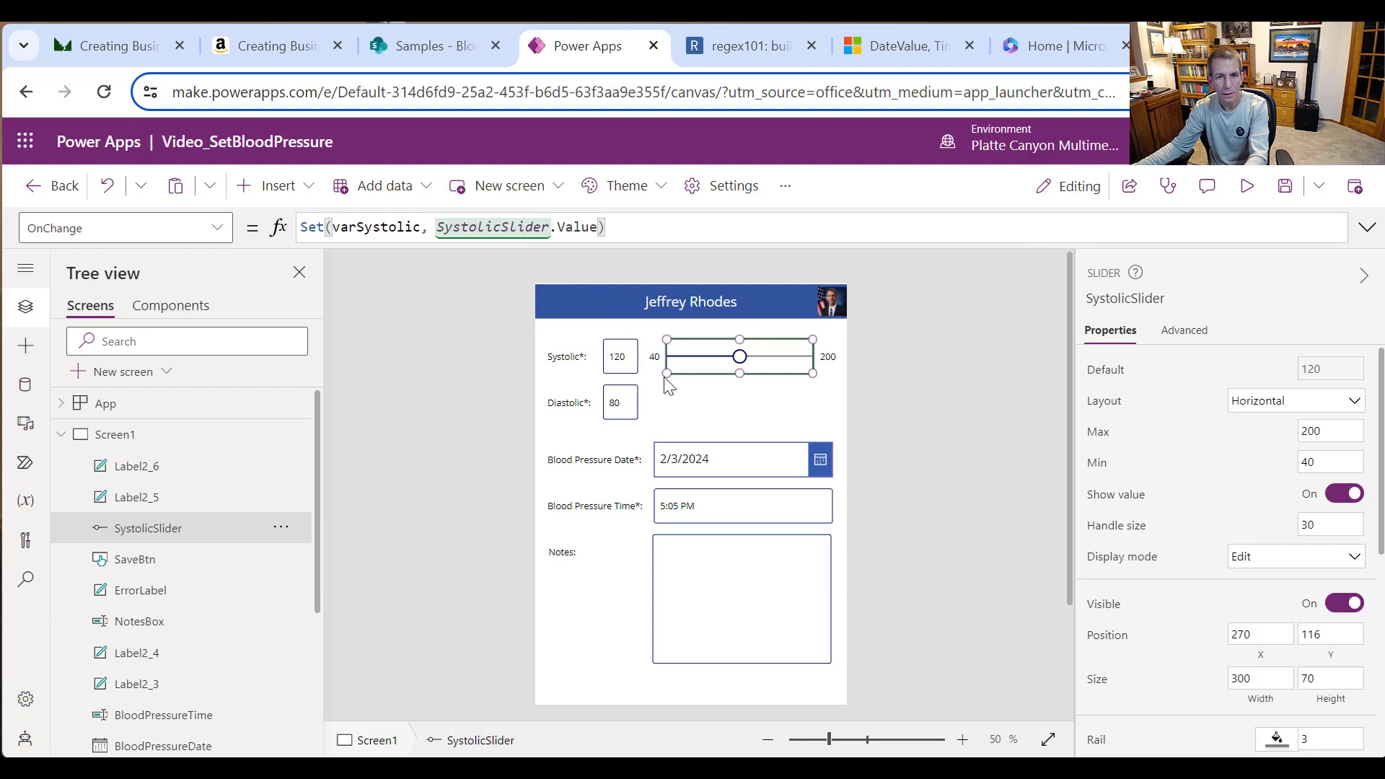
Step: Set the systolic text box's OnChange formula to Set(varSystolic, SystolicBox.Value)
{"action": "left_click", "coordinate": [620, 361]}
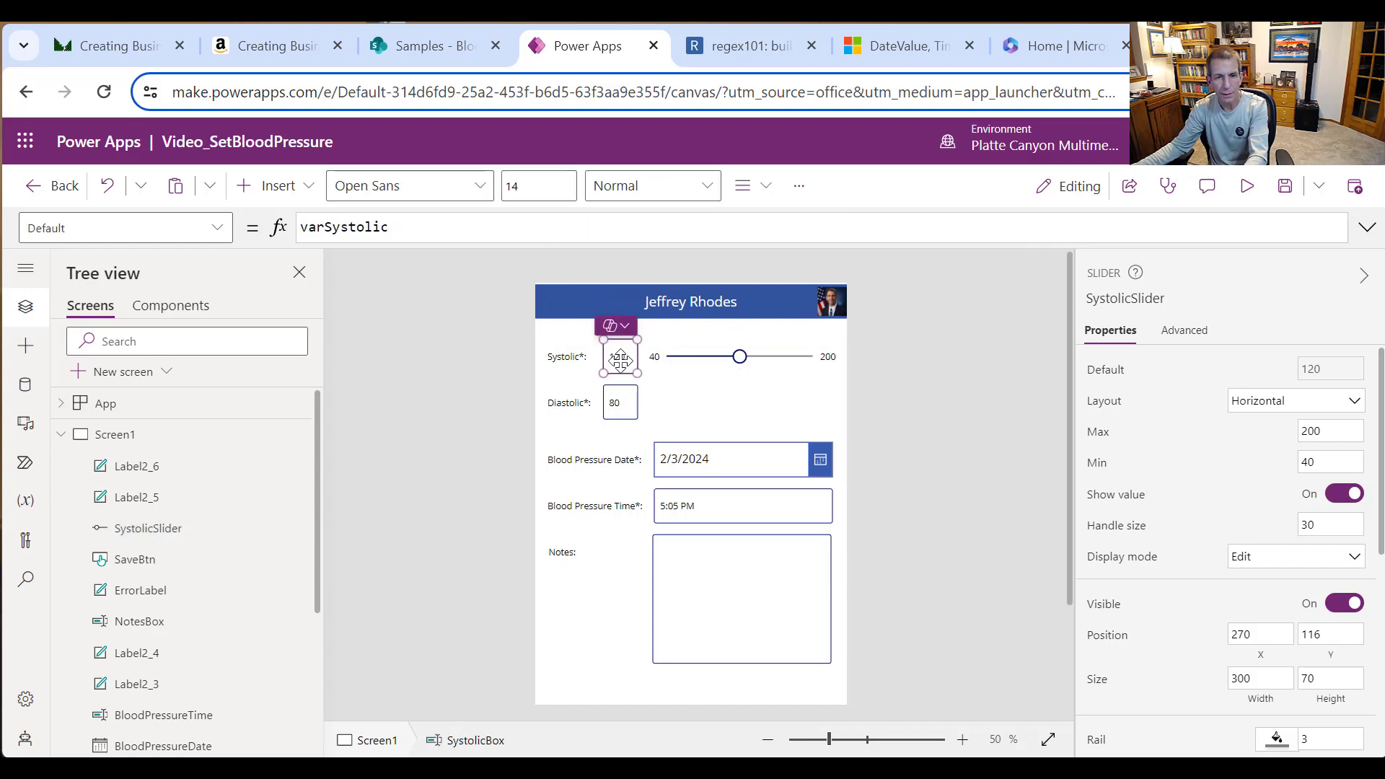
{"action": "left_click", "coordinate": [216, 227]}
{"action": "scroll", "coordinate": [155, 498], "scroll_direction": "down", "scroll_amount": 5}
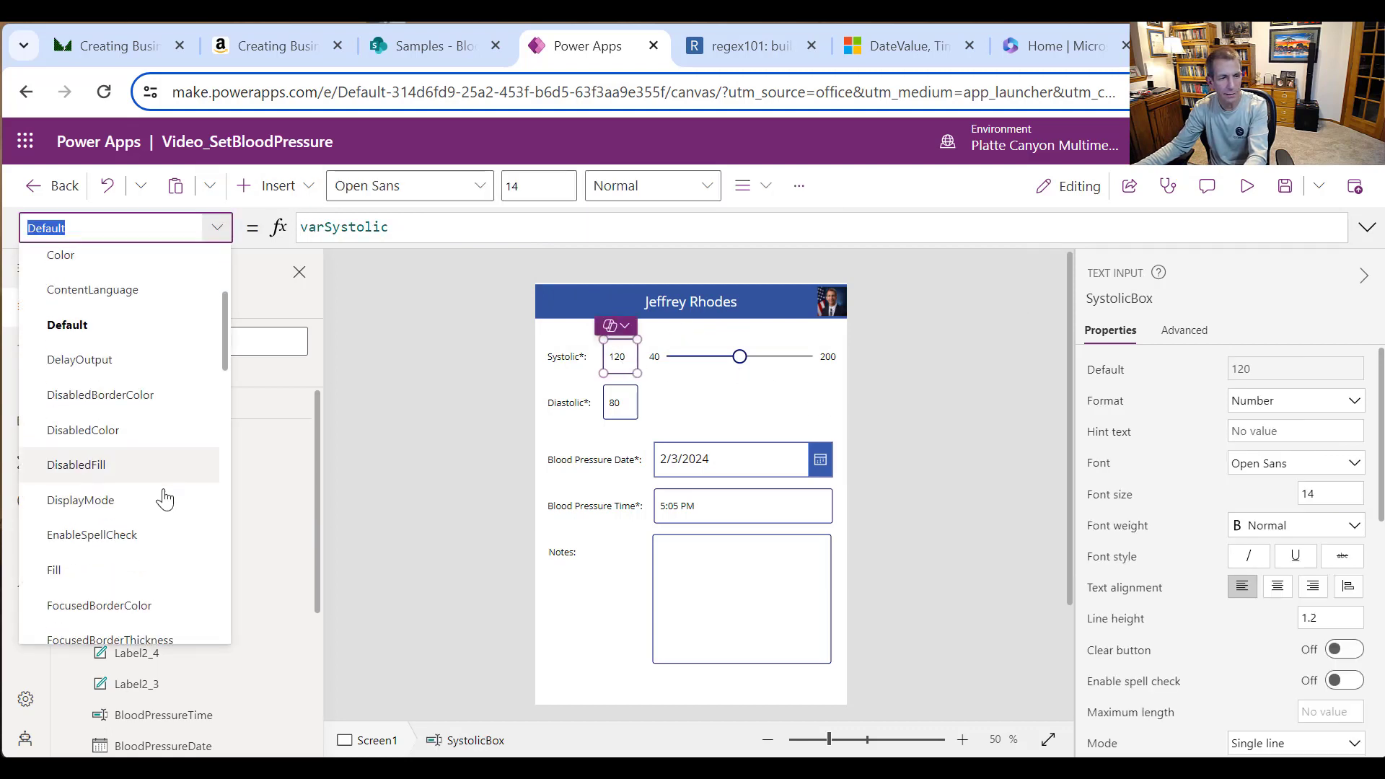
{"action": "scroll", "coordinate": [155, 508], "scroll_direction": "down", "scroll_amount": 5}
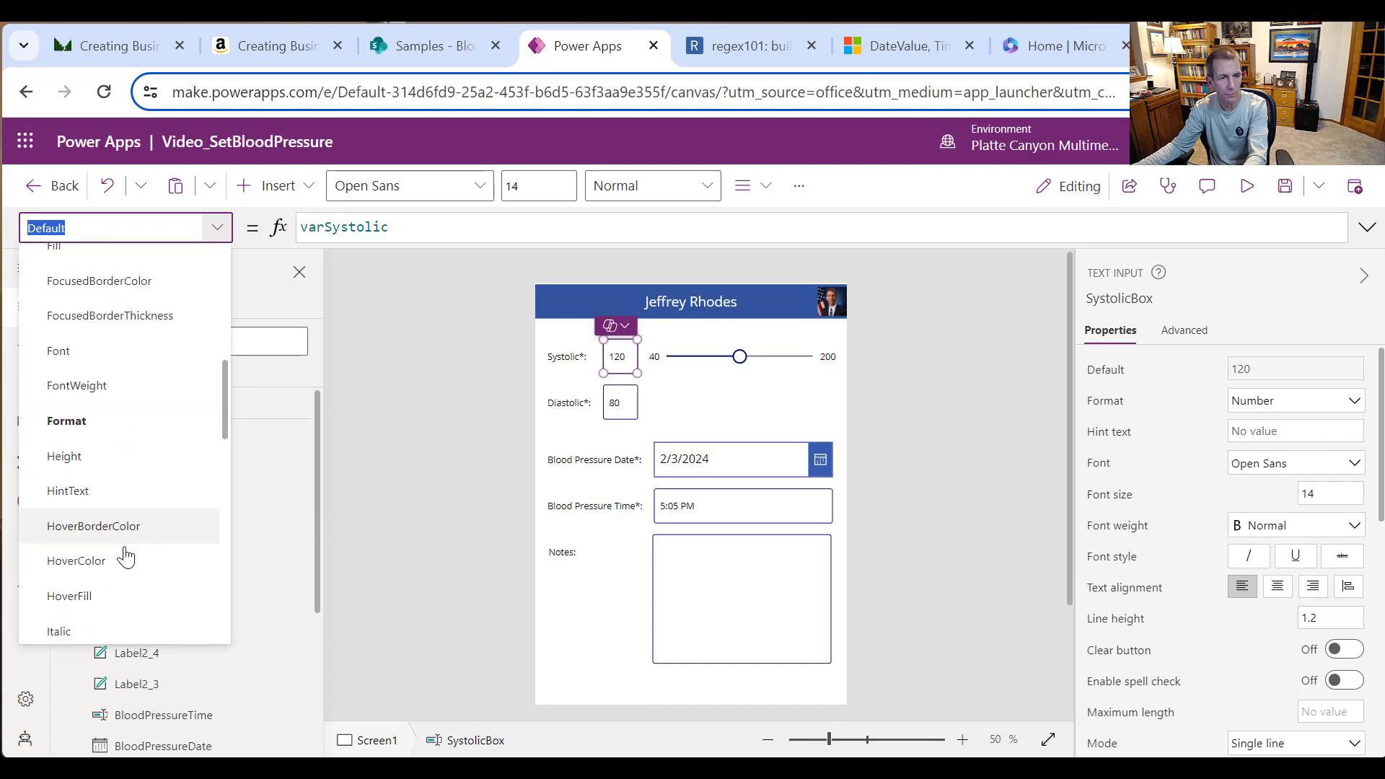
{"action": "left_click", "coordinate": [75, 554]}
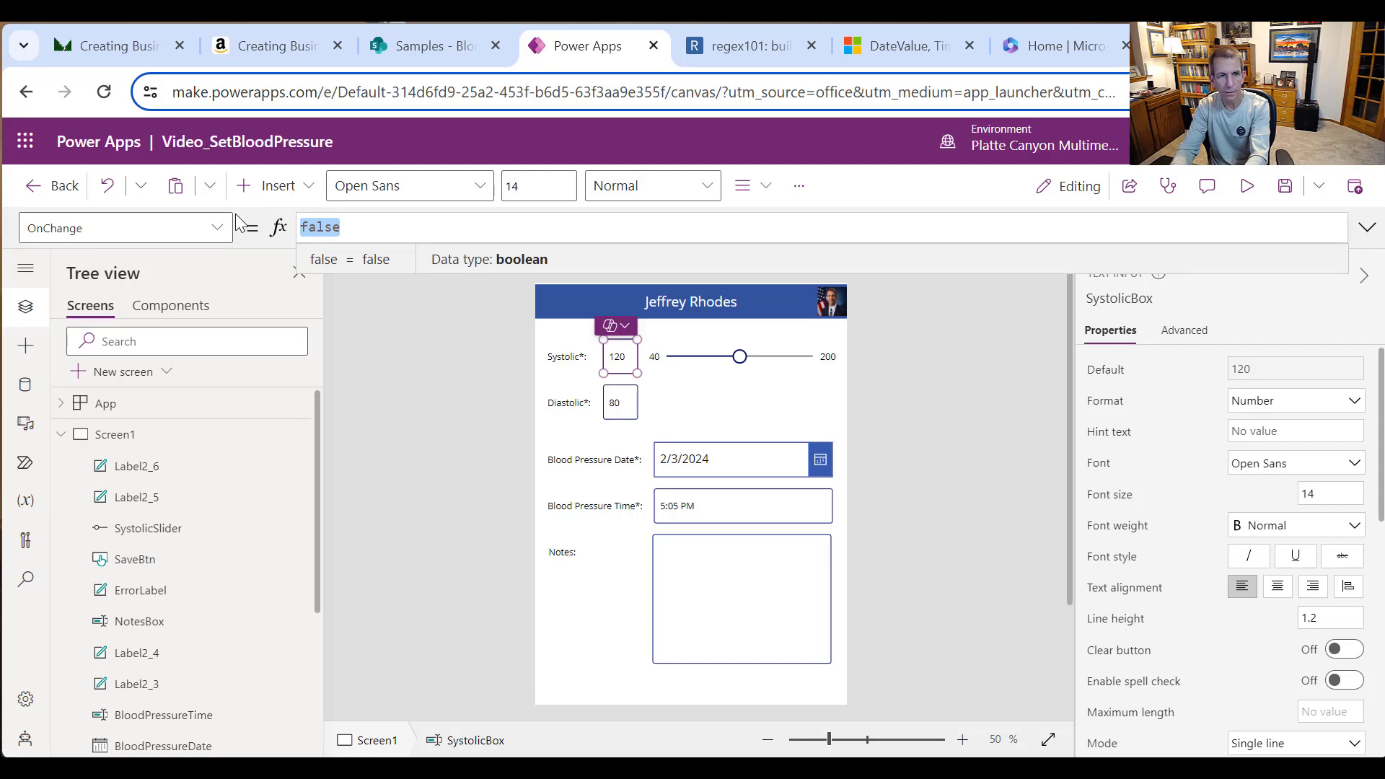
{"action": "type", "text": "Set(var"}
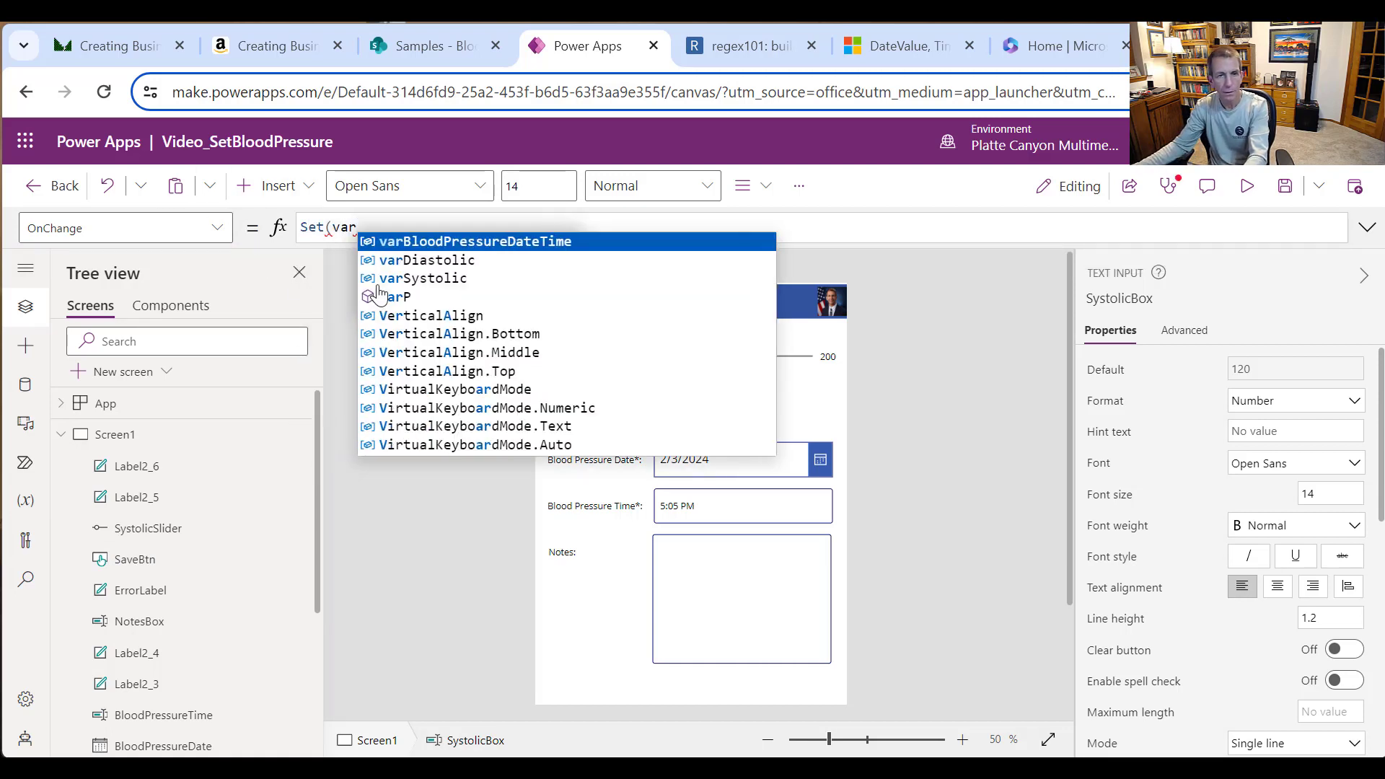
{"action": "left_click", "coordinate": [404, 261]}
{"action": "left_click_drag", "start_coordinate": [456, 222], "coordinate": [360, 230]}
{"action": "key", "text": "BackSpace"}
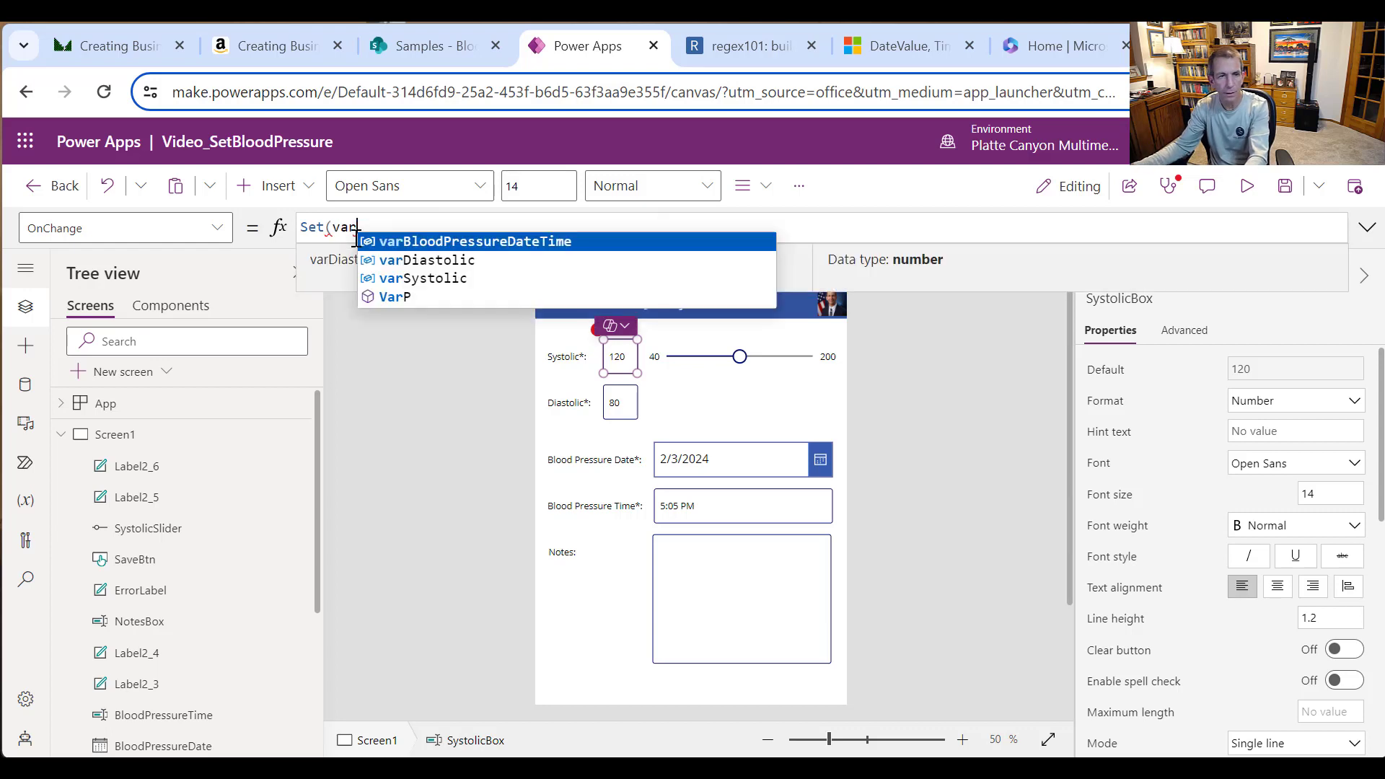
{"action": "left_click", "coordinate": [477, 279]}
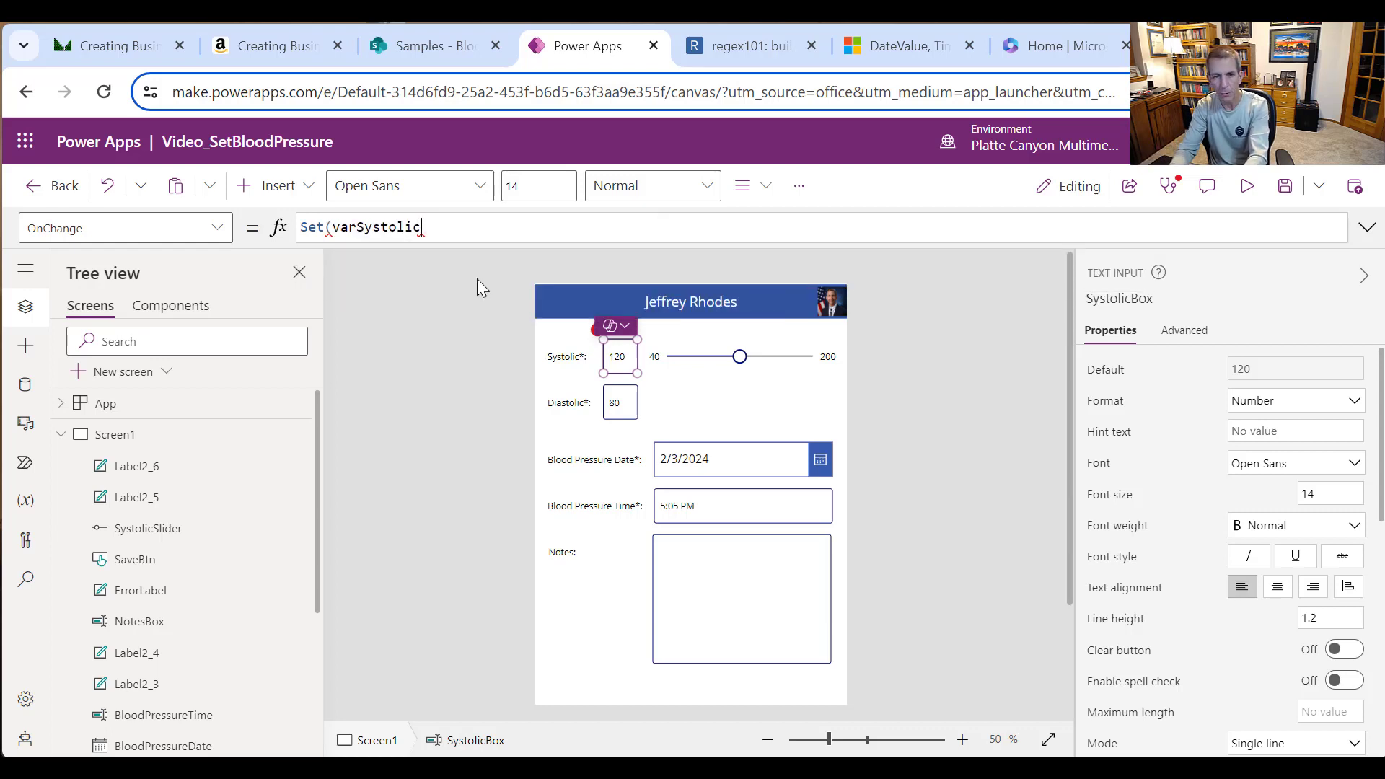
{"action": "type", "text": ", Sys"}
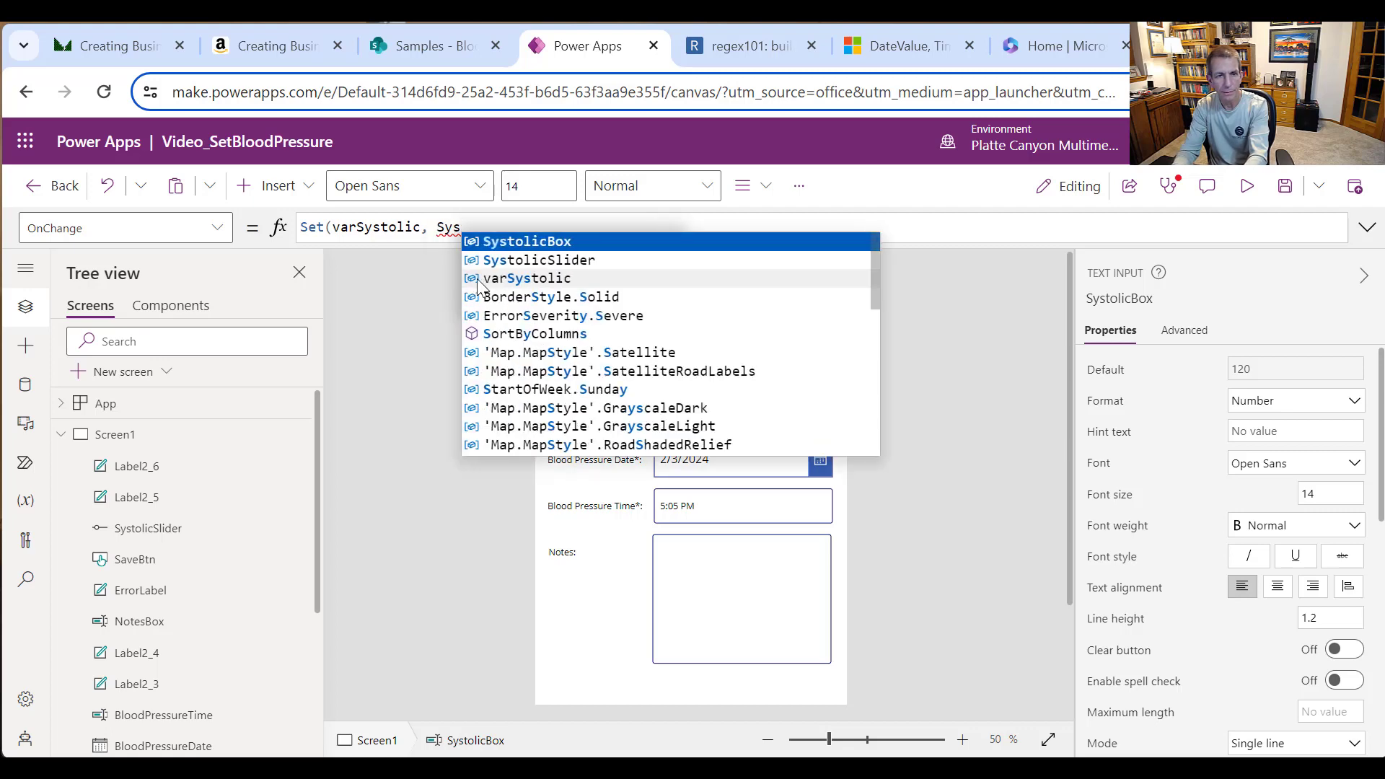
{"action": "left_click", "coordinate": [556, 243]}
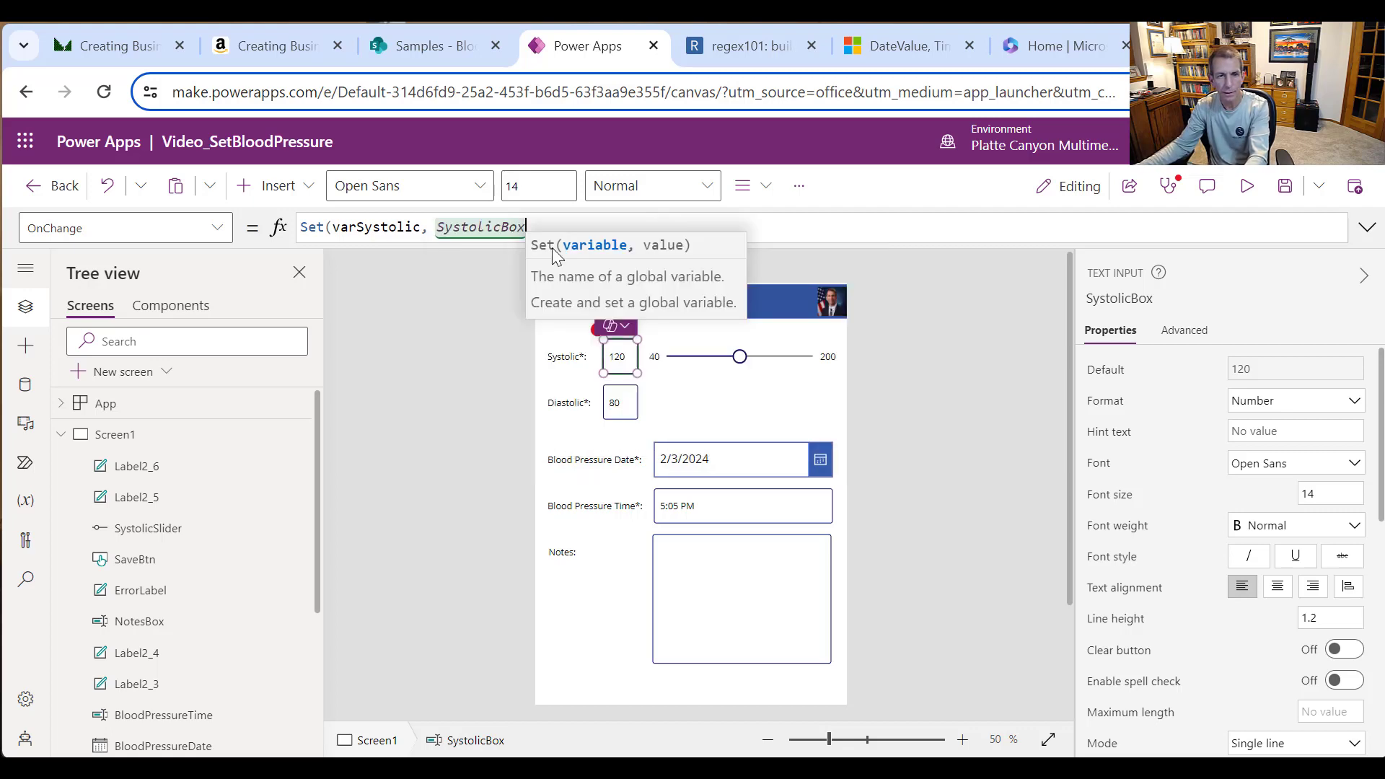
{"action": "type", "text": ".Value"}
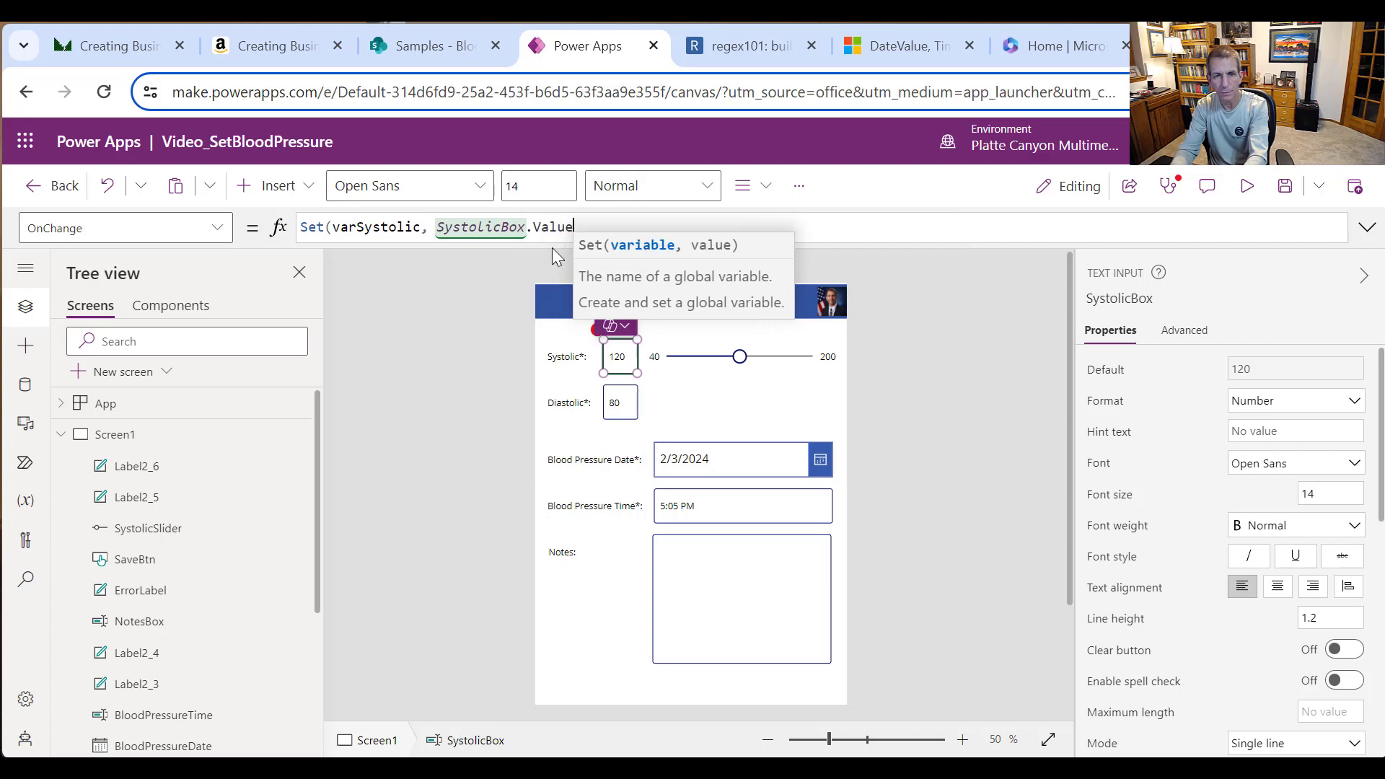
{"action": "type", "text": ")"}
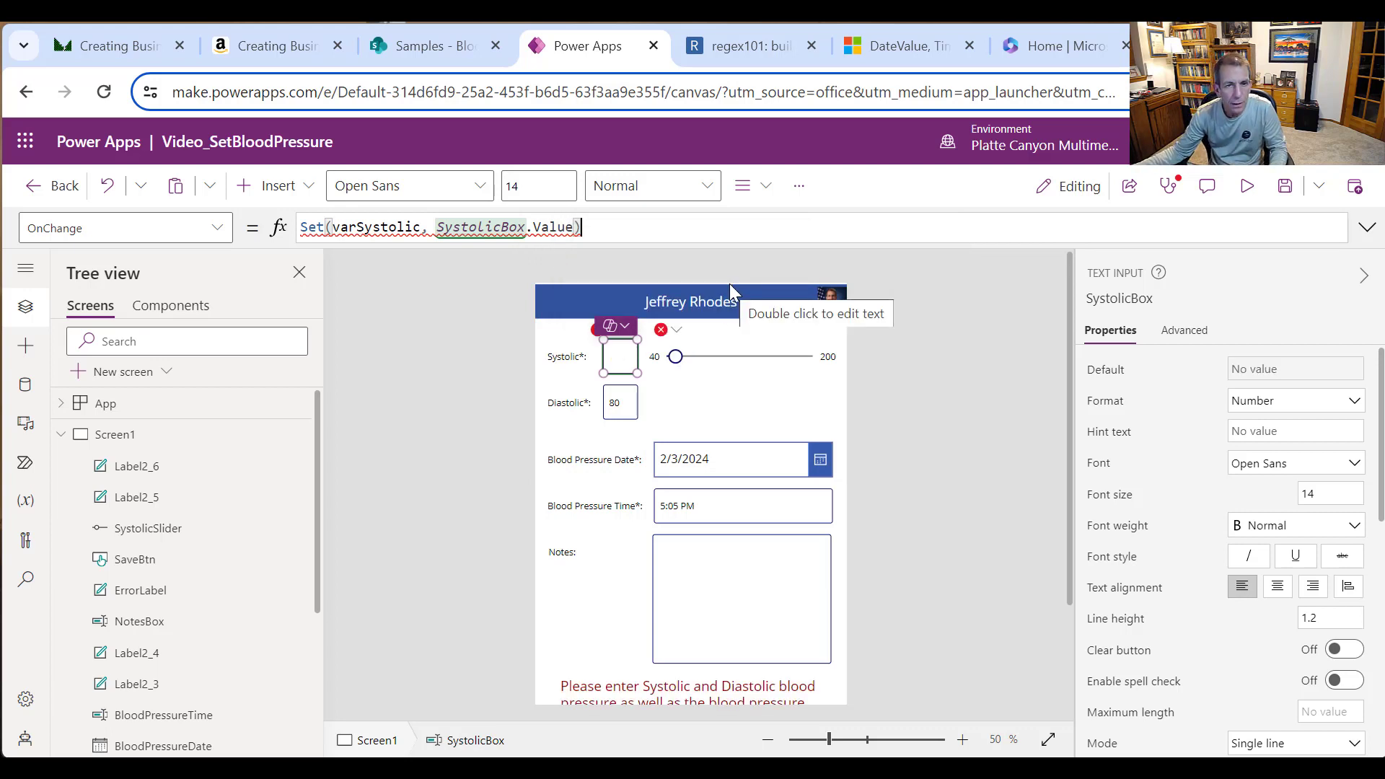
Step: Correct the systolic text box's OnChange formula to Set(varSystolic, Value(SystolicBox.Text))
{"action": "key", "text": "BackSpace"}
{"action": "key", "text": "BackSpace"}
{"action": "key", "text": "BackSpace"}
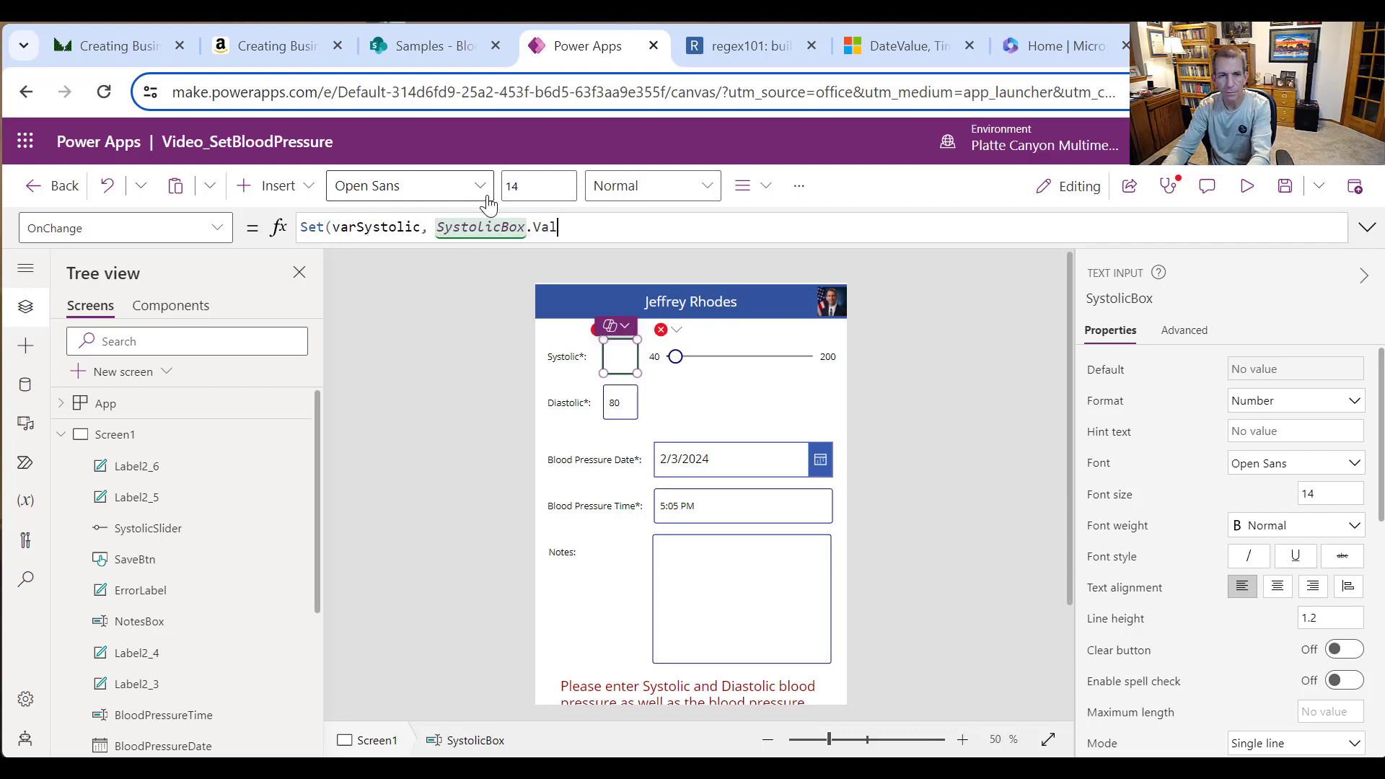
{"action": "key", "text": "BackSpace"}
{"action": "type", "text": "Tex"}
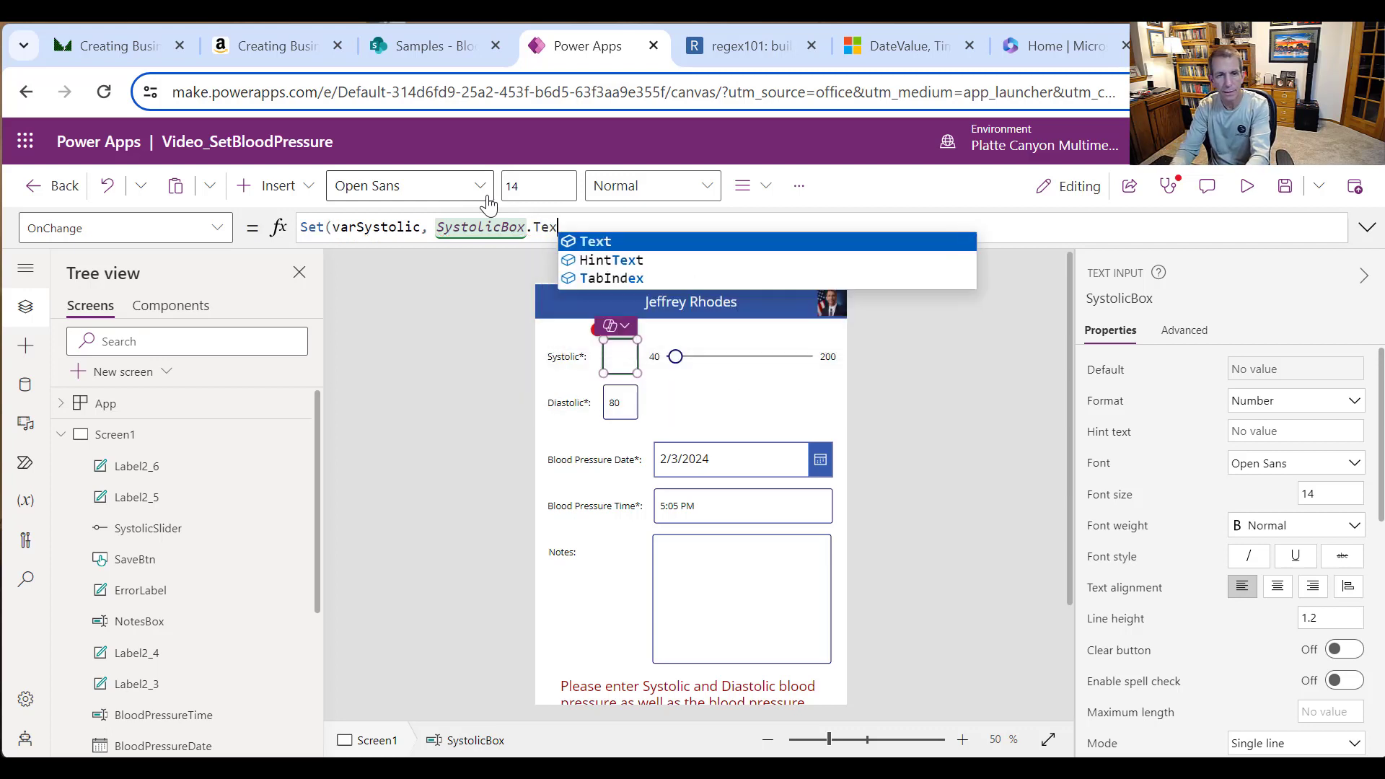
{"action": "type", "text": "t)"}
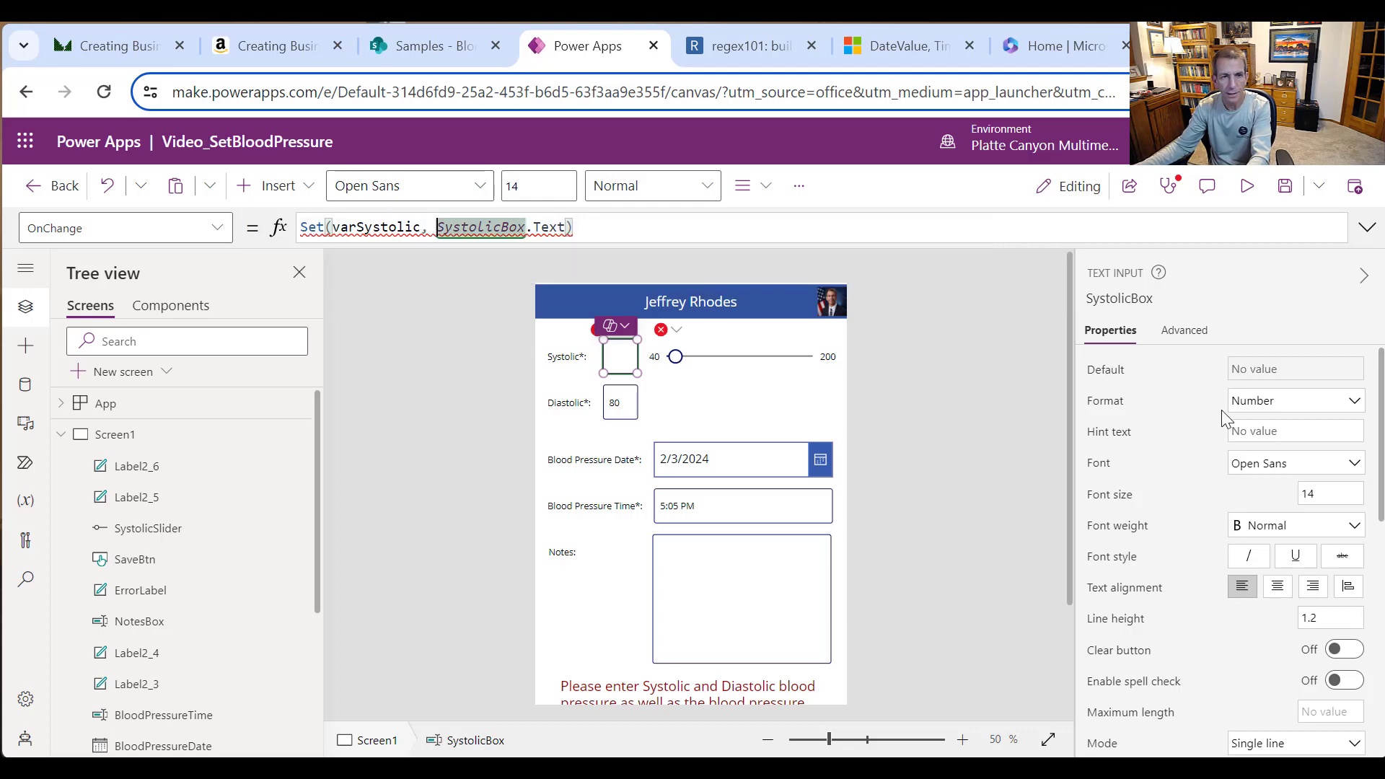
{"action": "type", "text": "Value"}
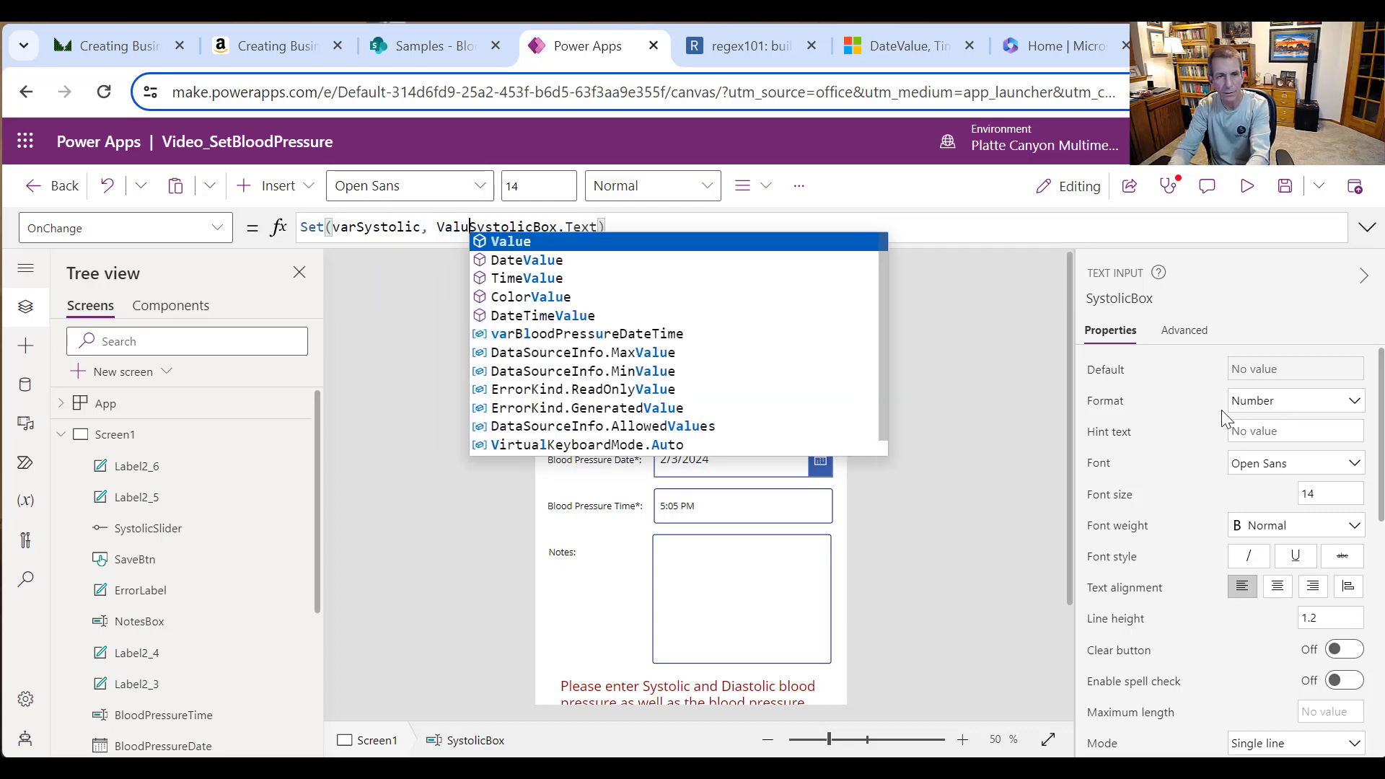
{"action": "type", "text": "("}
{"action": "key", "text": "End"}
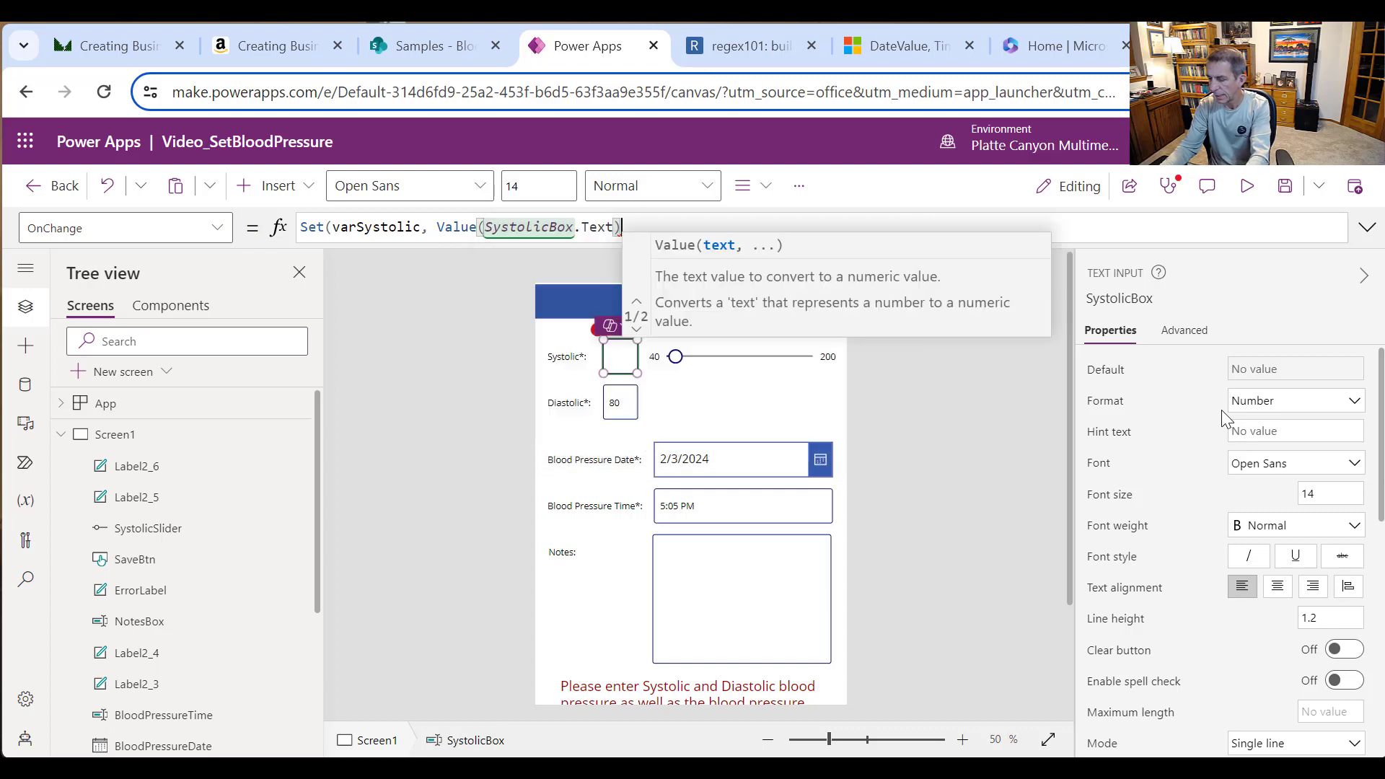
{"action": "type", "text": ")"}
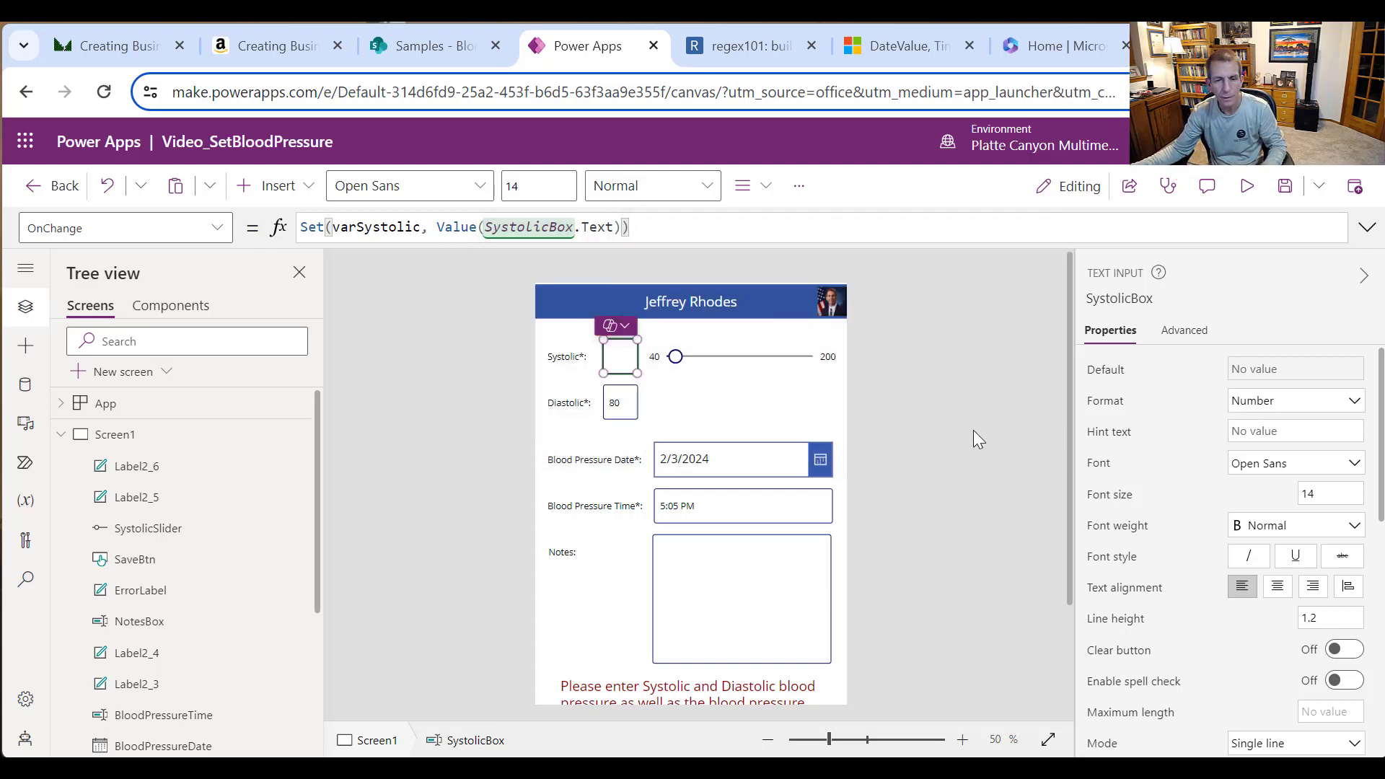
{"action": "left_click", "coordinate": [795, 427]}
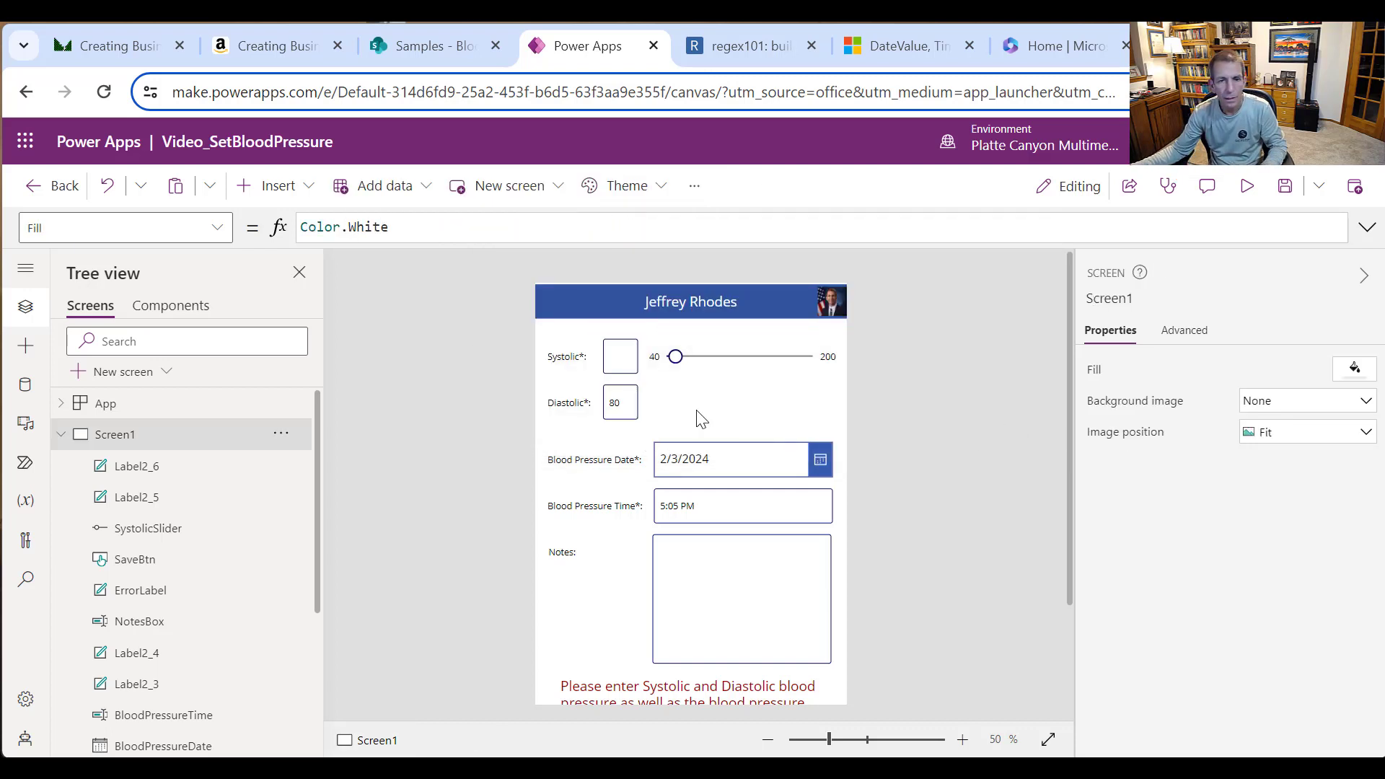
Step: Run the App object's OnStart formula again to restore the initial variable values
{"action": "left_click", "coordinate": [627, 366]}
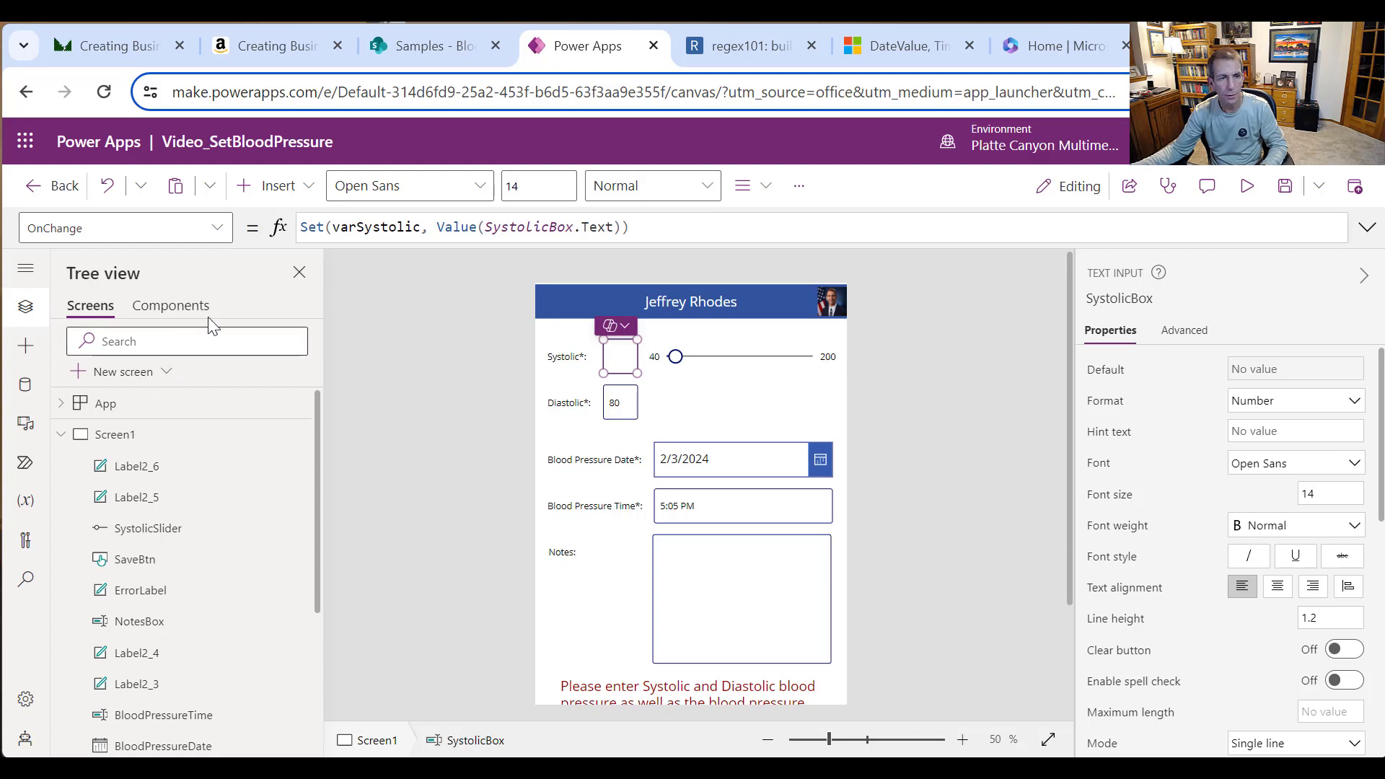
{"action": "left_click", "coordinate": [282, 404]}
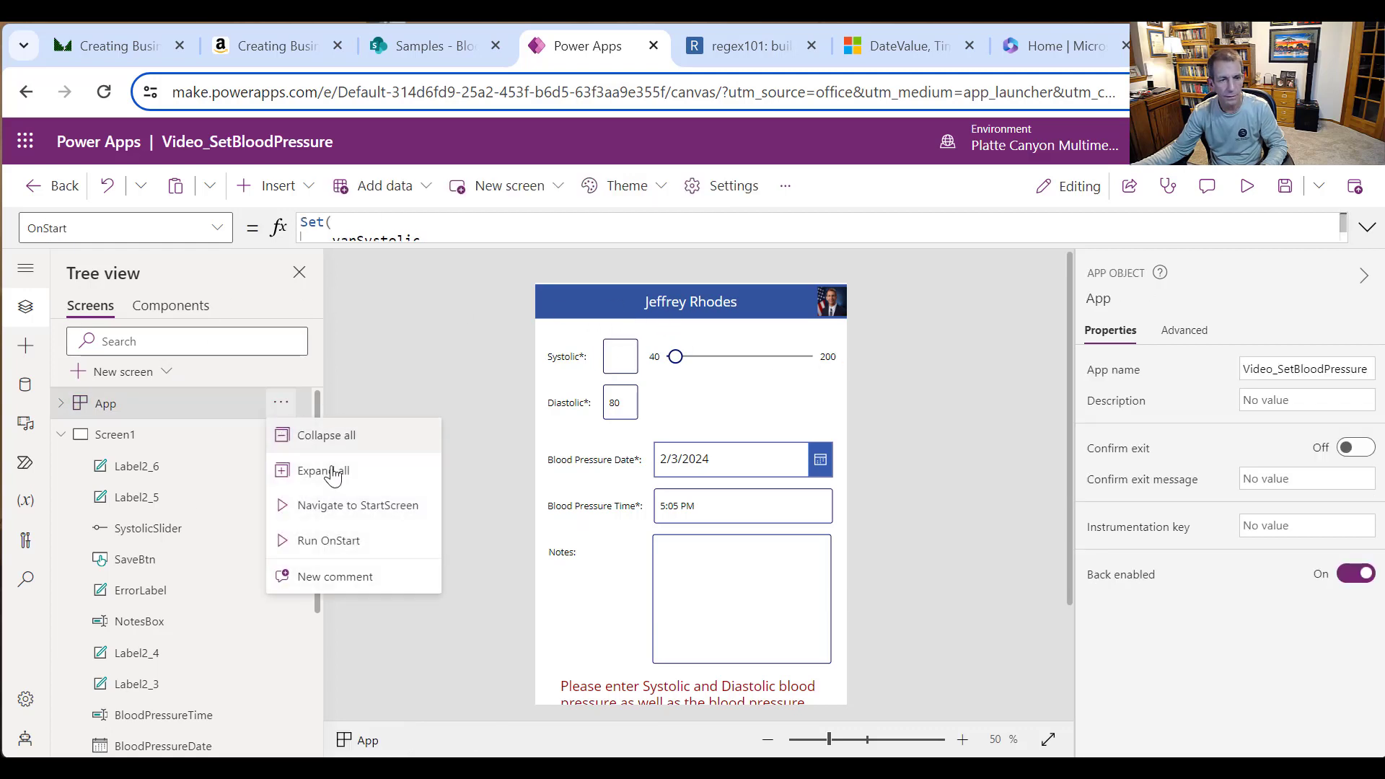
{"action": "left_click", "coordinate": [342, 533]}
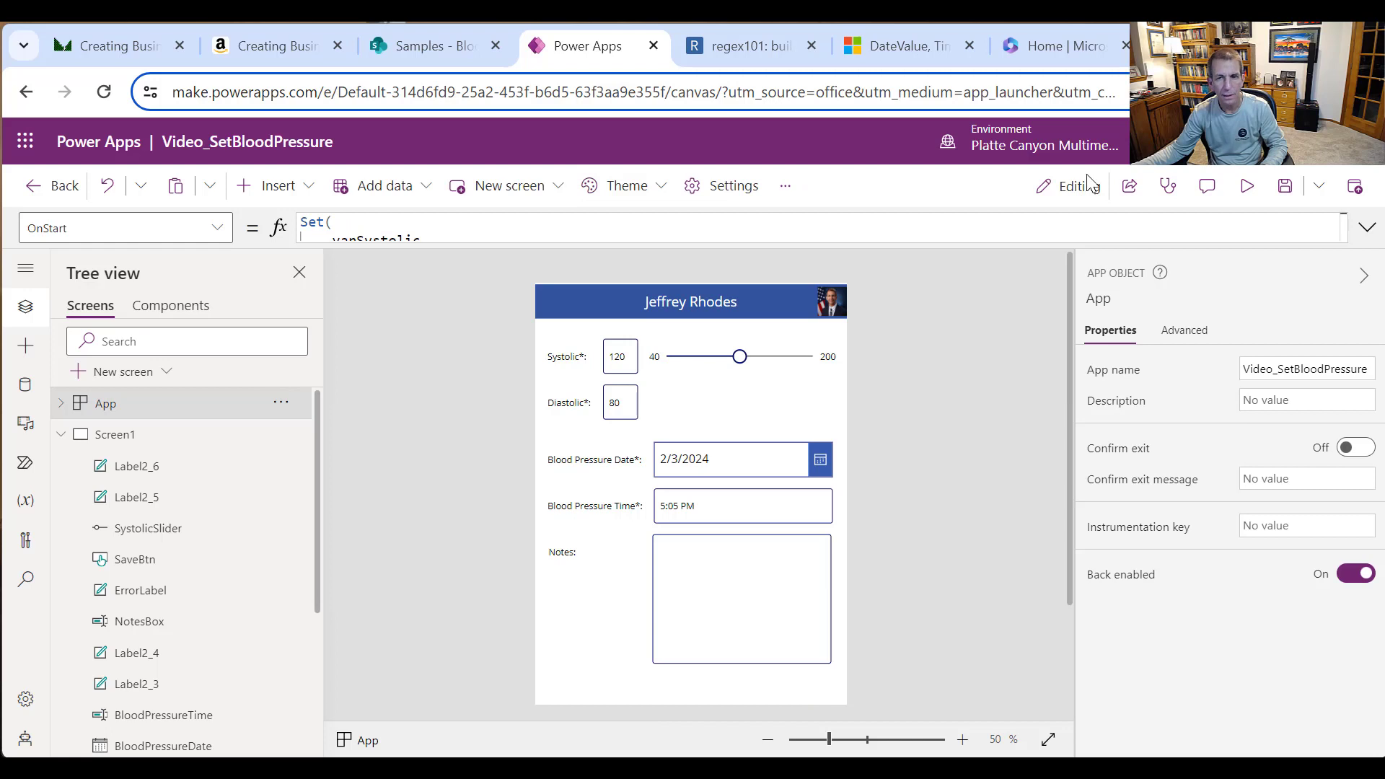
Step: Preview the app and test the systolic link by moving the slider to 90 and entering 110 in the text box
{"action": "left_click", "coordinate": [1246, 186]}
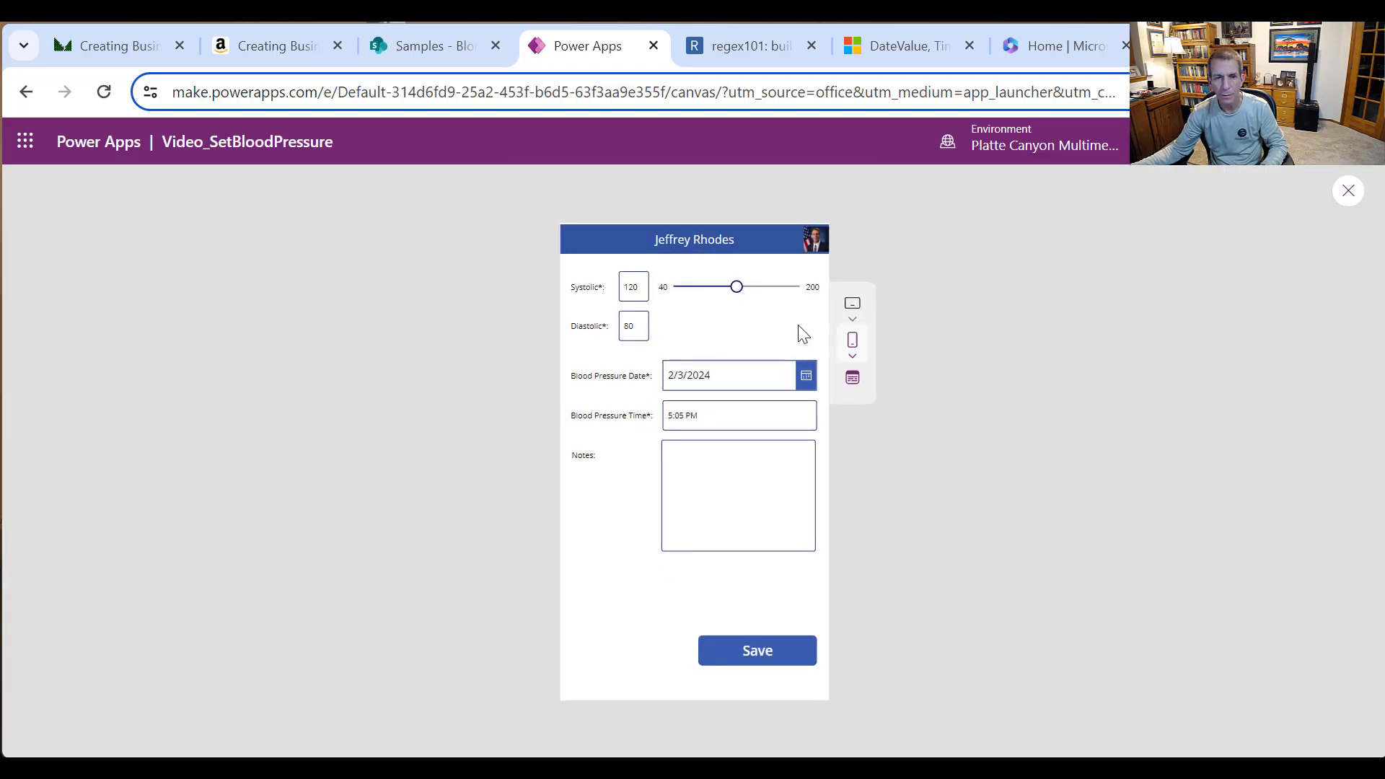
{"action": "mouse_move", "coordinate": [743, 287]}
{"action": "left_mouse_down"}
{"action": "mouse_move", "coordinate": [779, 292]}
{"action": "mouse_move", "coordinate": [715, 290]}
{"action": "left_mouse_up"}
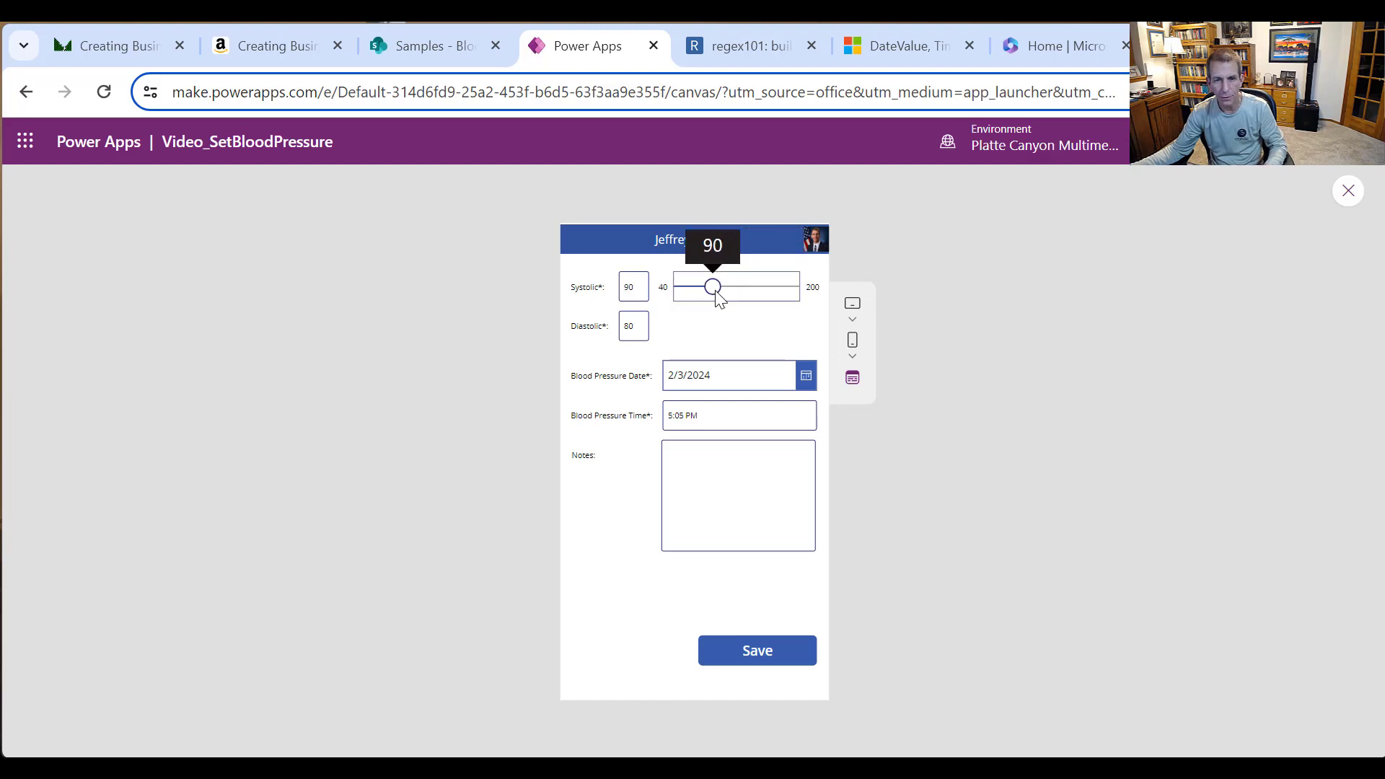
{"action": "double_click", "coordinate": [641, 284]}
{"action": "type", "text": "110"}
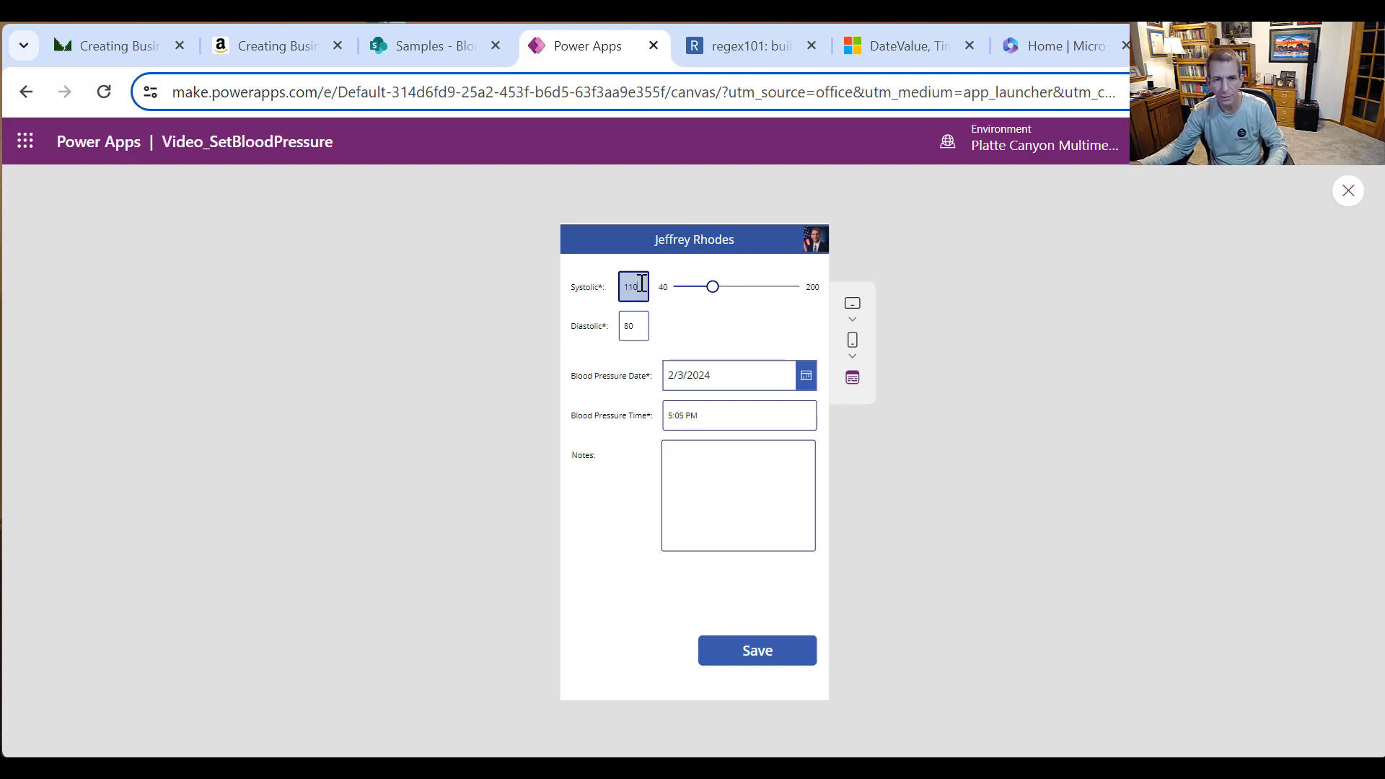
{"action": "key", "text": "Tab"}
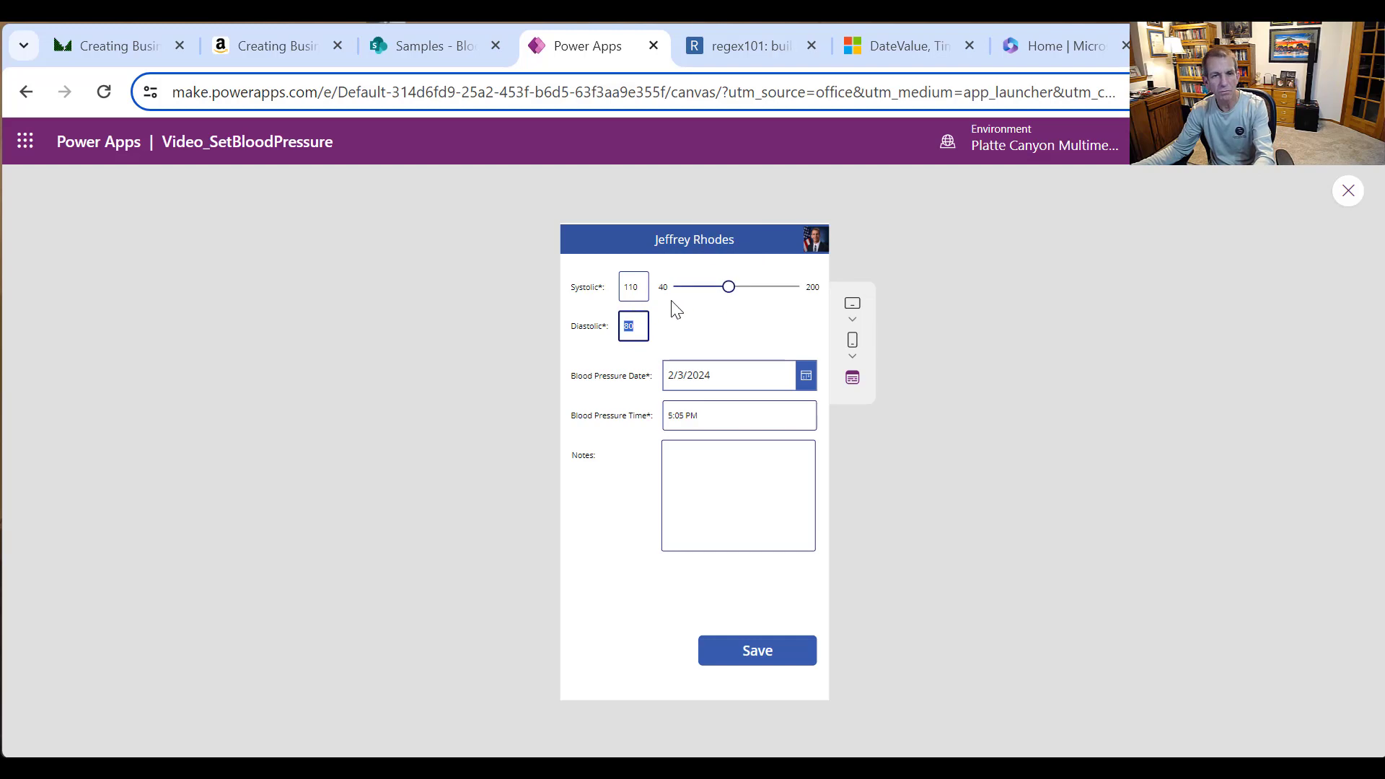
{"action": "left_click", "coordinate": [1347, 190]}
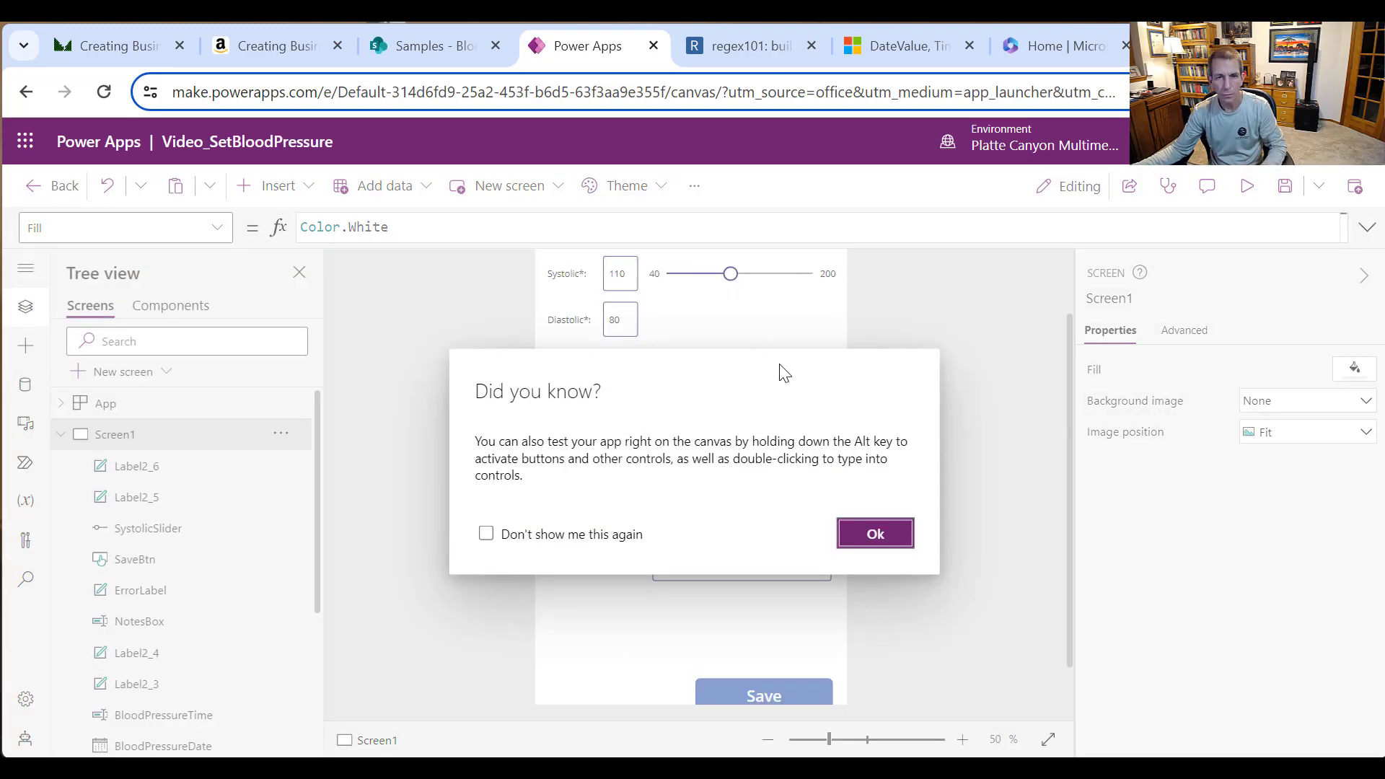
{"action": "left_click", "coordinate": [876, 532]}
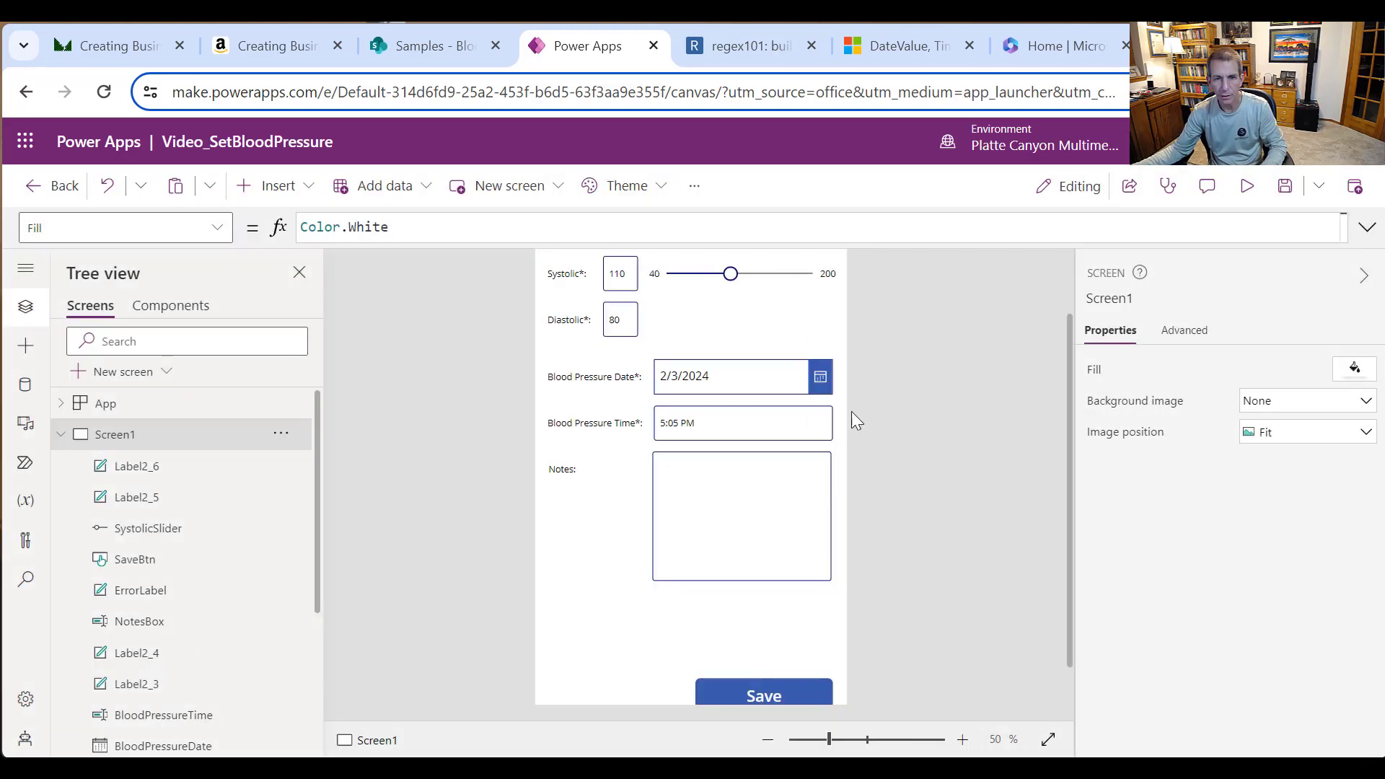
Step: Duplicate the systolic slider with its 40 and 200 labels and align the copies in the Diastolic row at Y position 213
{"action": "left_click", "coordinate": [769, 285]}
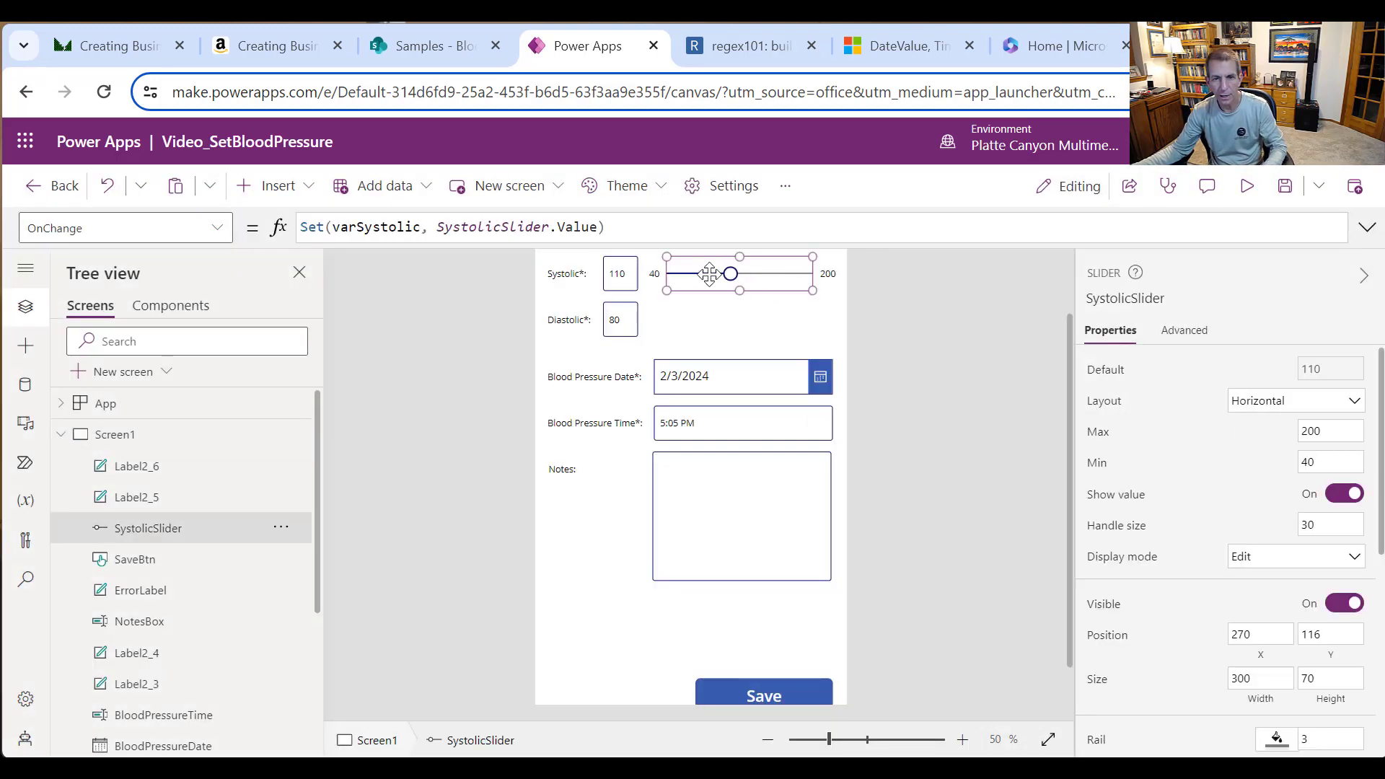
{"action": "left_click", "coordinate": [653, 277], "text": "shift"}
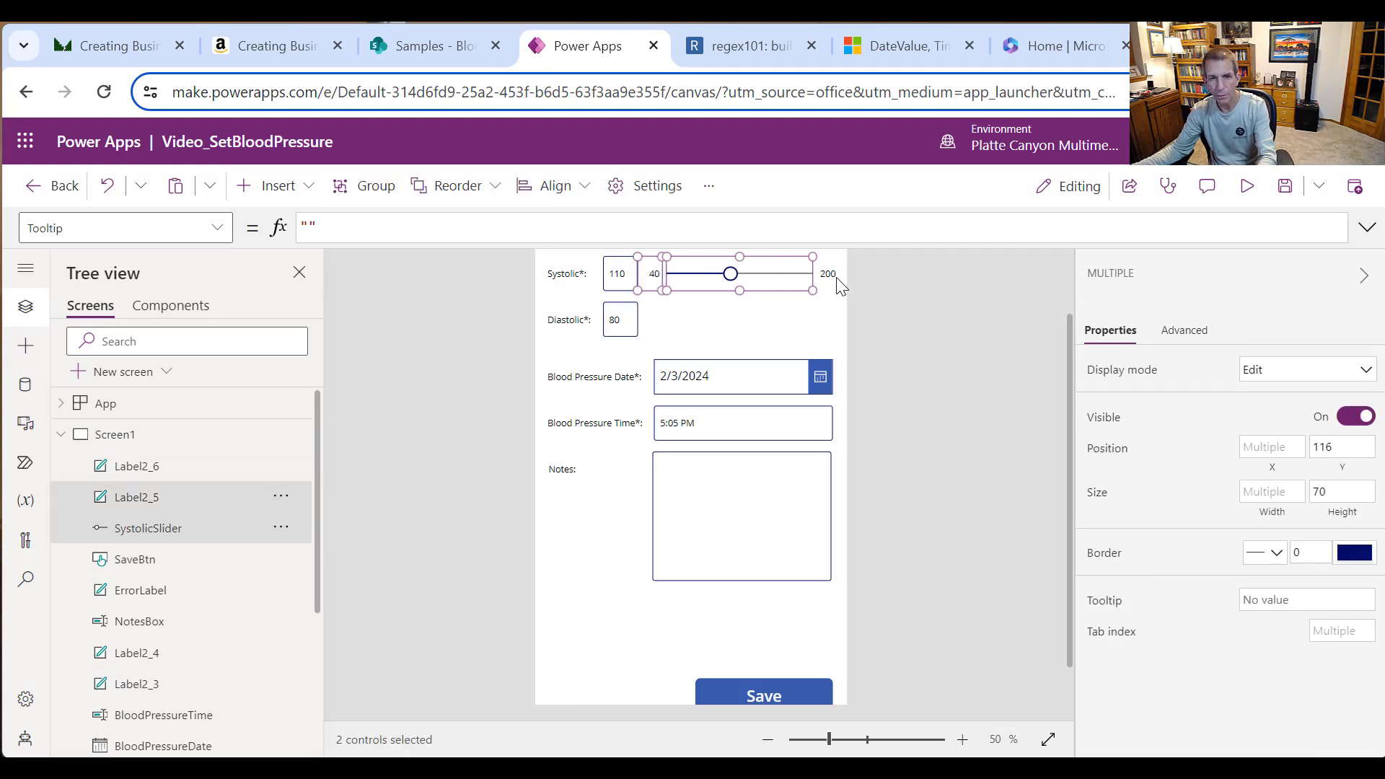
{"action": "left_click", "coordinate": [840, 284], "text": "shift"}
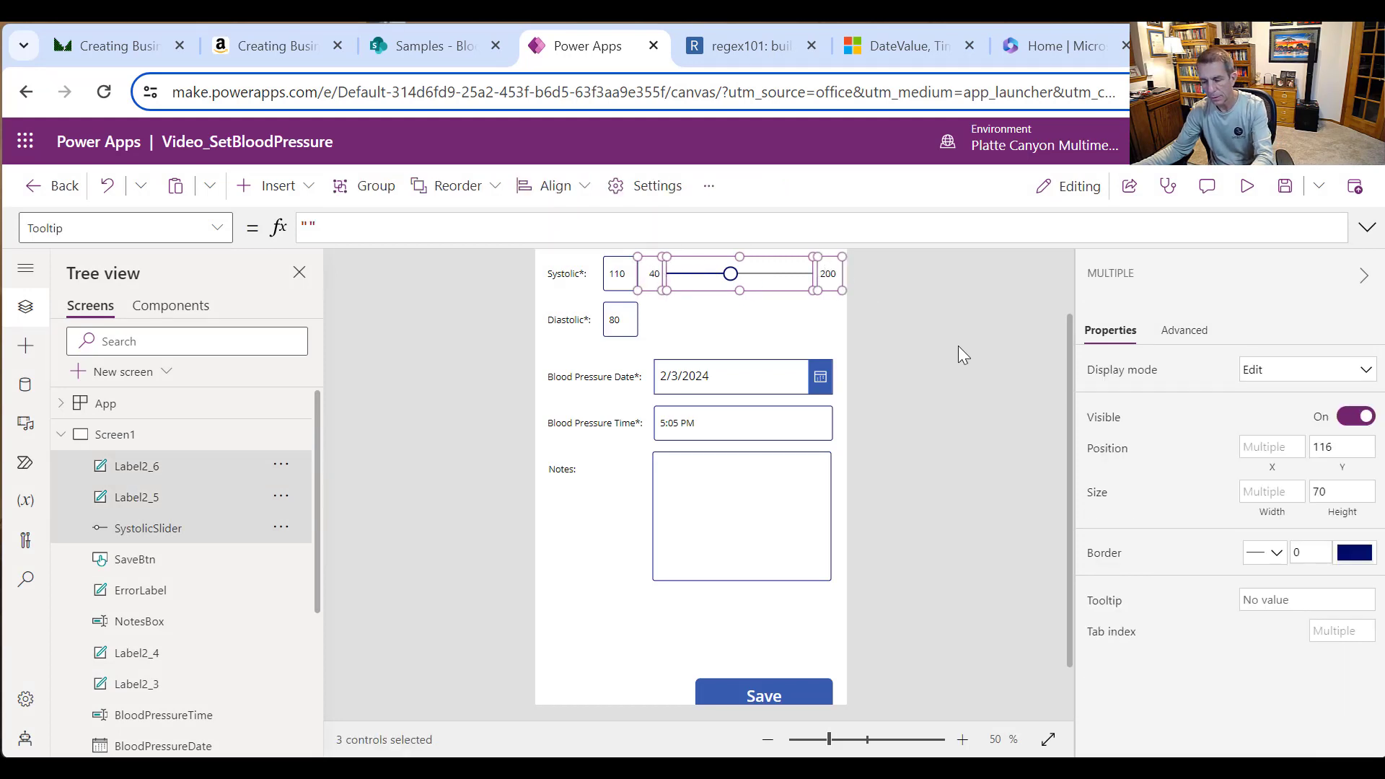
{"action": "key", "text": "ctrl+c"}
{"action": "key", "text": "ctrl+v"}
{"action": "left_click_drag", "start_coordinate": [779, 282], "coordinate": [785, 327]}
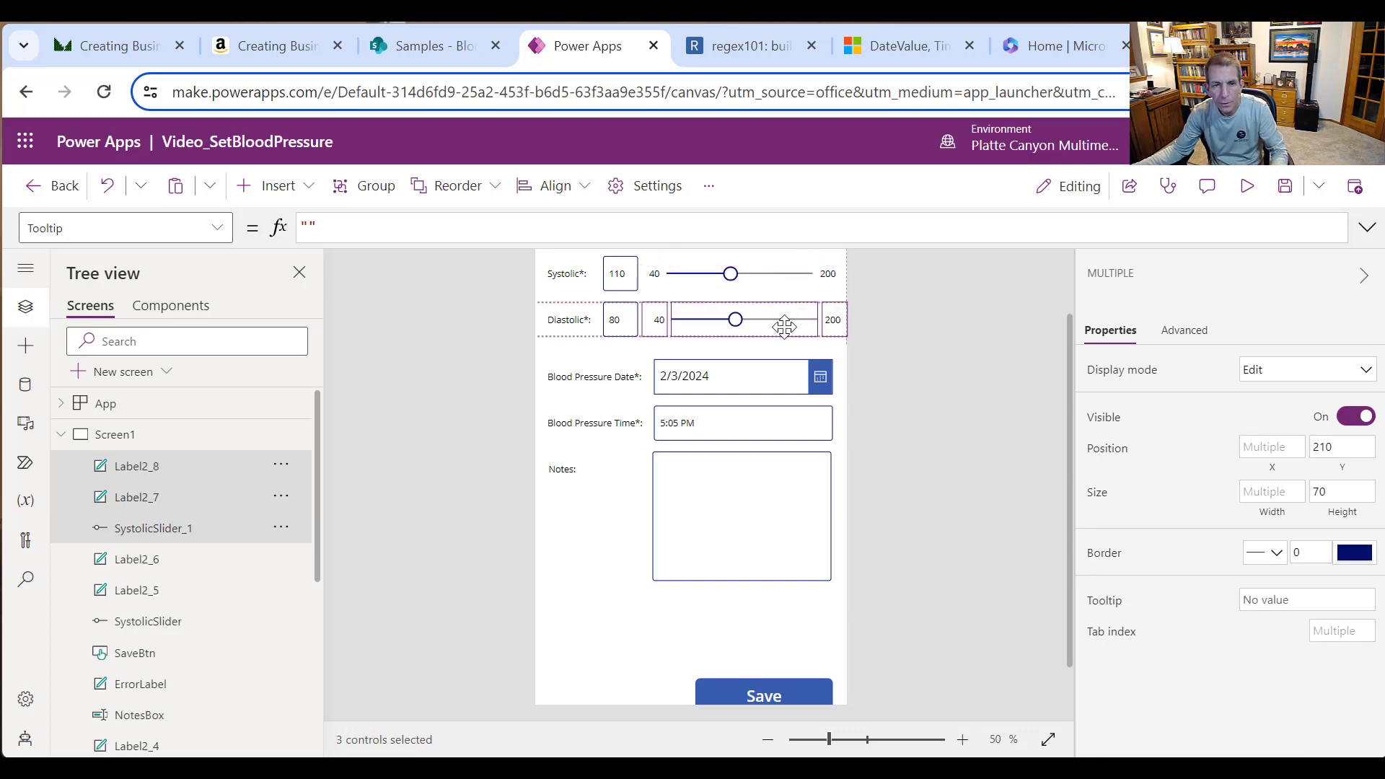
{"action": "left_click_drag", "start_coordinate": [784, 327], "coordinate": [776, 329]}
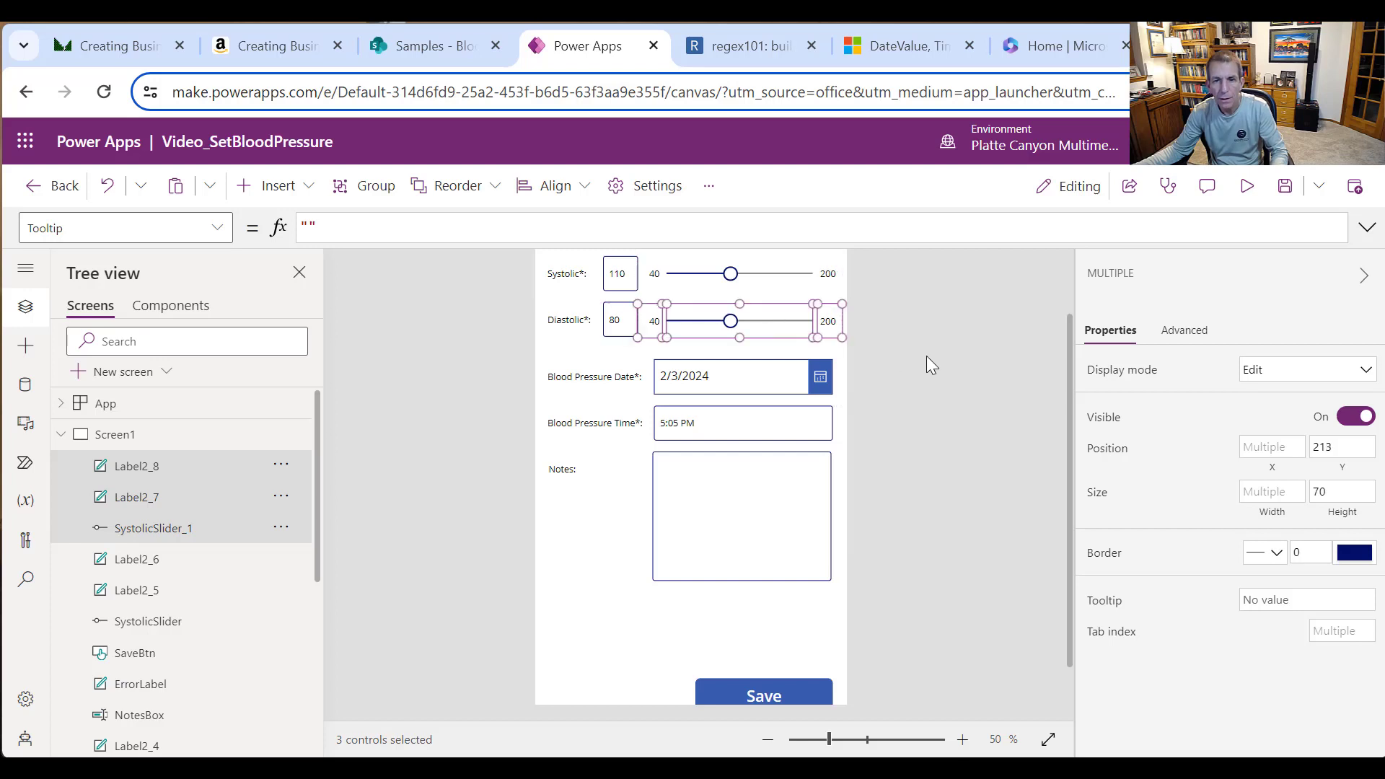
Step: Set the Max value of the copied slider in the Diastolic row to 140
{"action": "left_click", "coordinate": [849, 346]}
{"action": "left_click", "coordinate": [800, 330]}
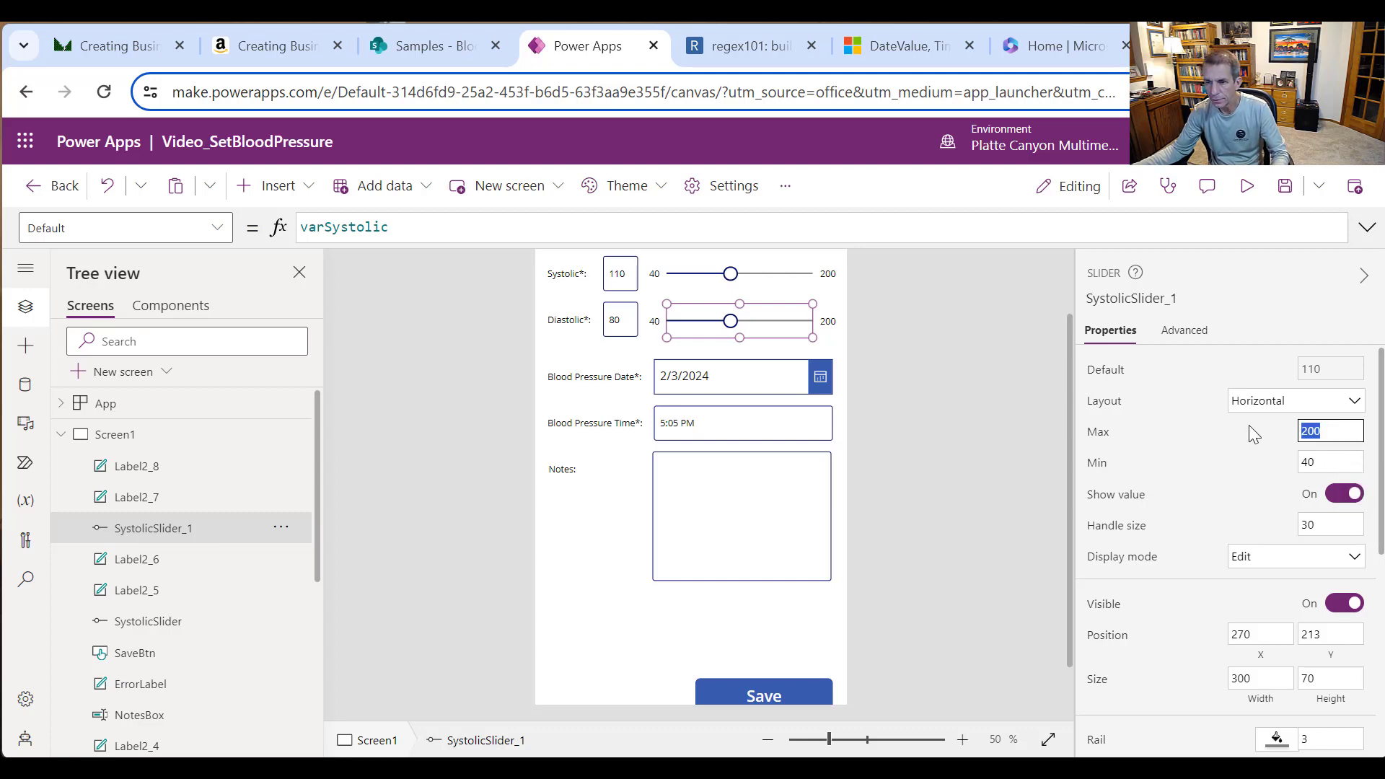
{"action": "type", "text": "160"}
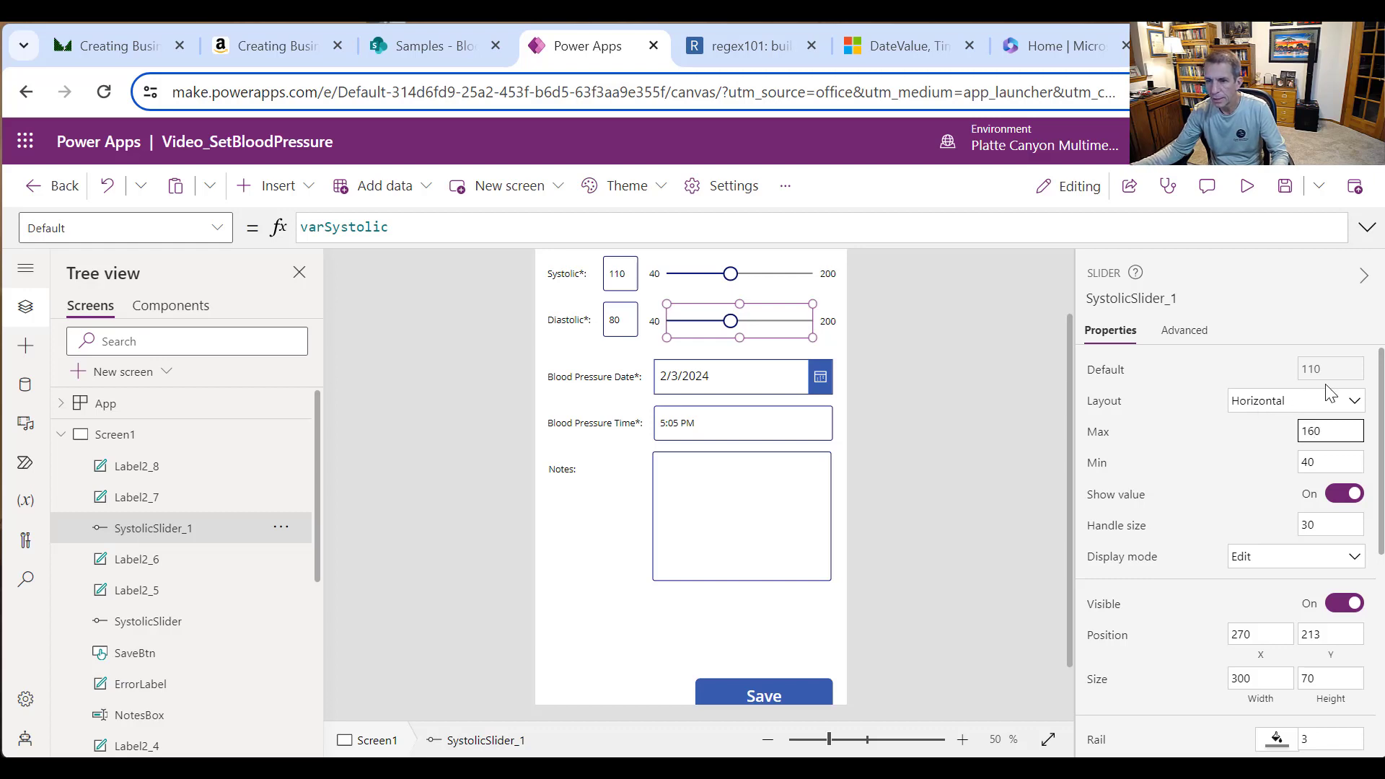
{"action": "double_click", "coordinate": [1334, 431]}
{"action": "type", "text": "140"}
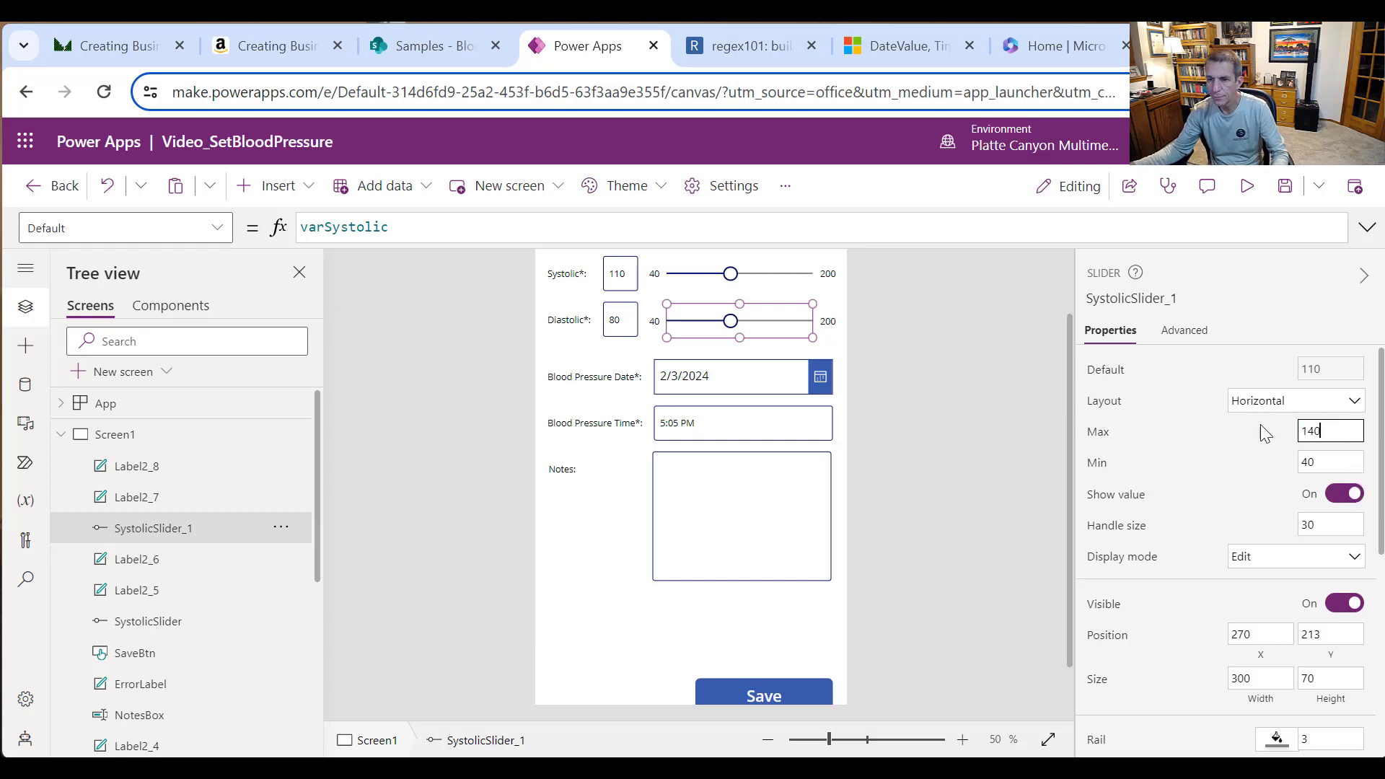
Step: Set the Min value of the slider in the Diastolic row to 20
{"action": "double_click", "coordinate": [1322, 463]}
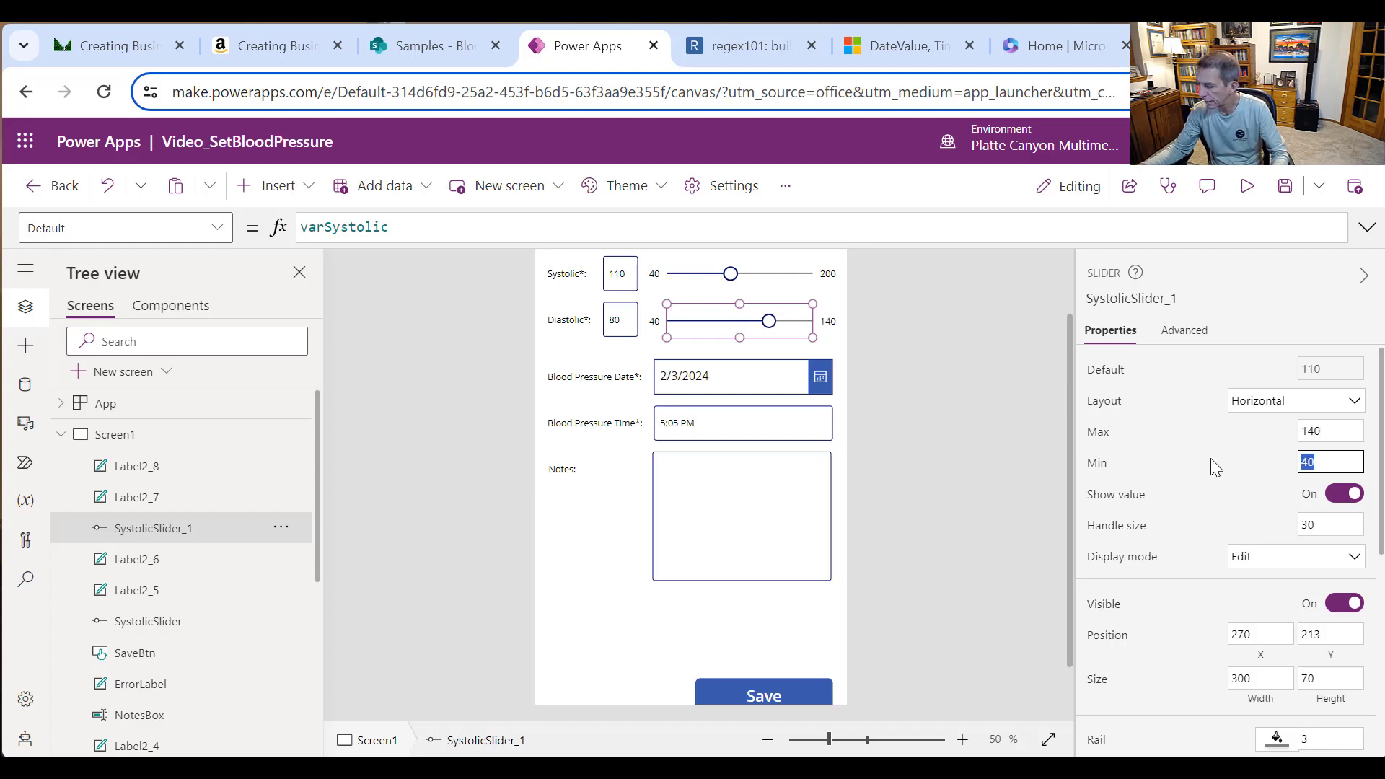
{"action": "type", "text": "20"}
{"action": "left_click", "coordinate": [1209, 470]}
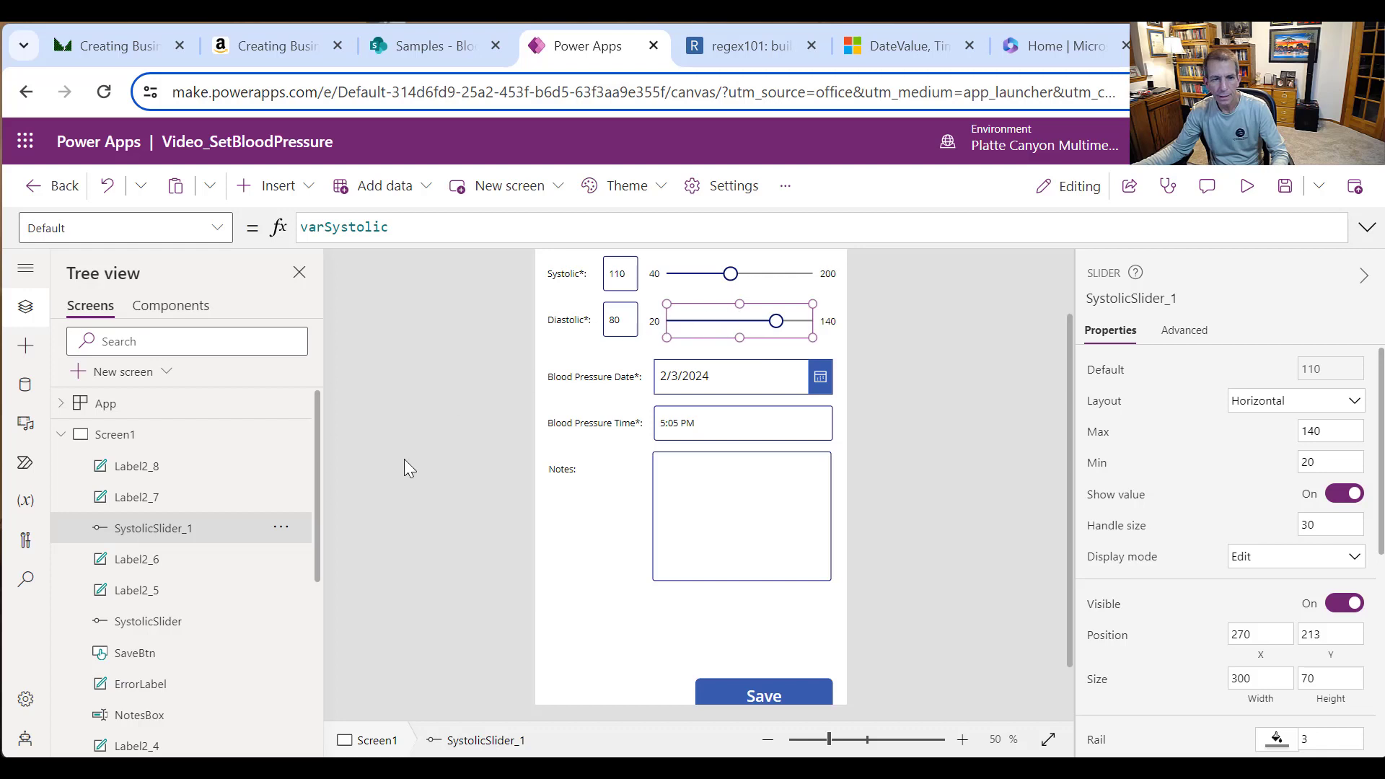
Step: Rename the SystolicSlider_1 control as DiastolicSlider
{"action": "left_click", "coordinate": [281, 528]}
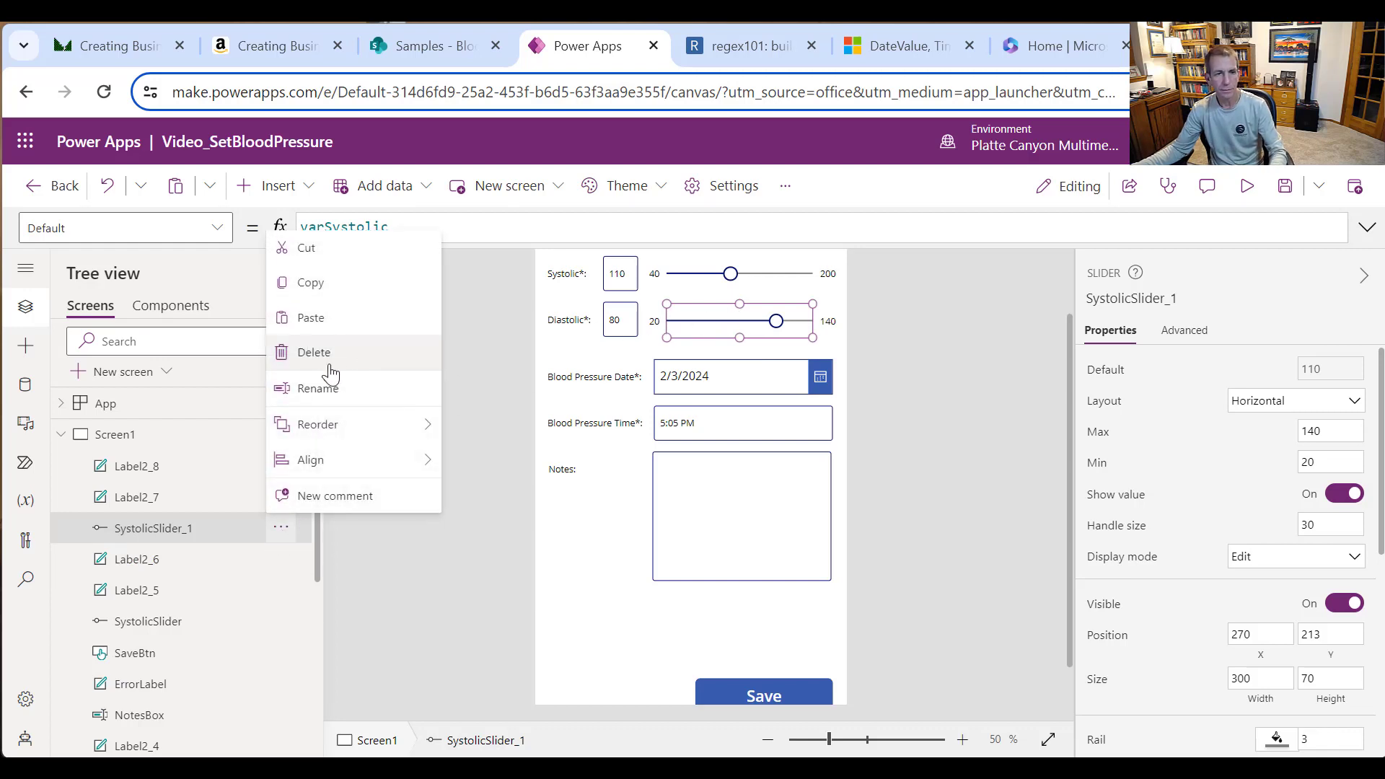
{"action": "left_click", "coordinate": [321, 387]}
{"action": "type", "text": "D"}
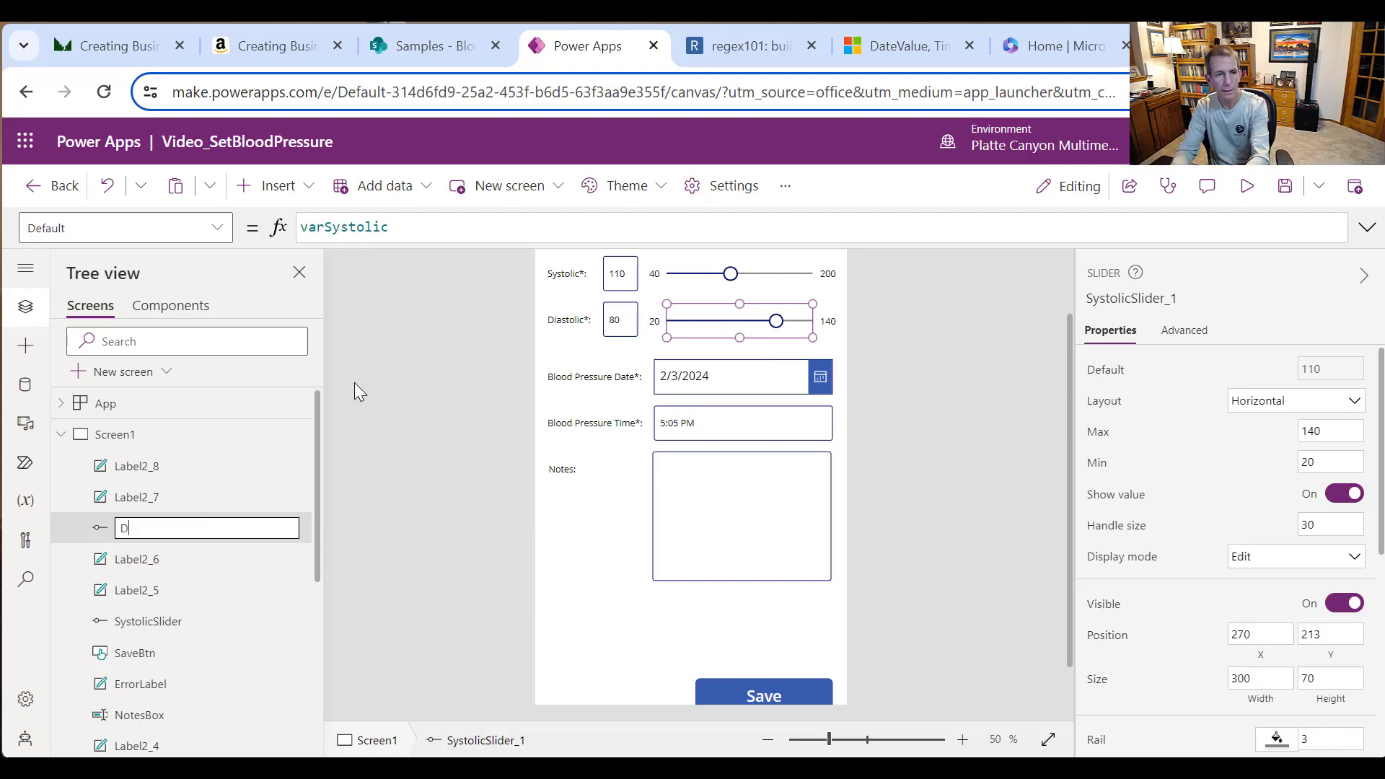
{"action": "type", "text": "ia"}
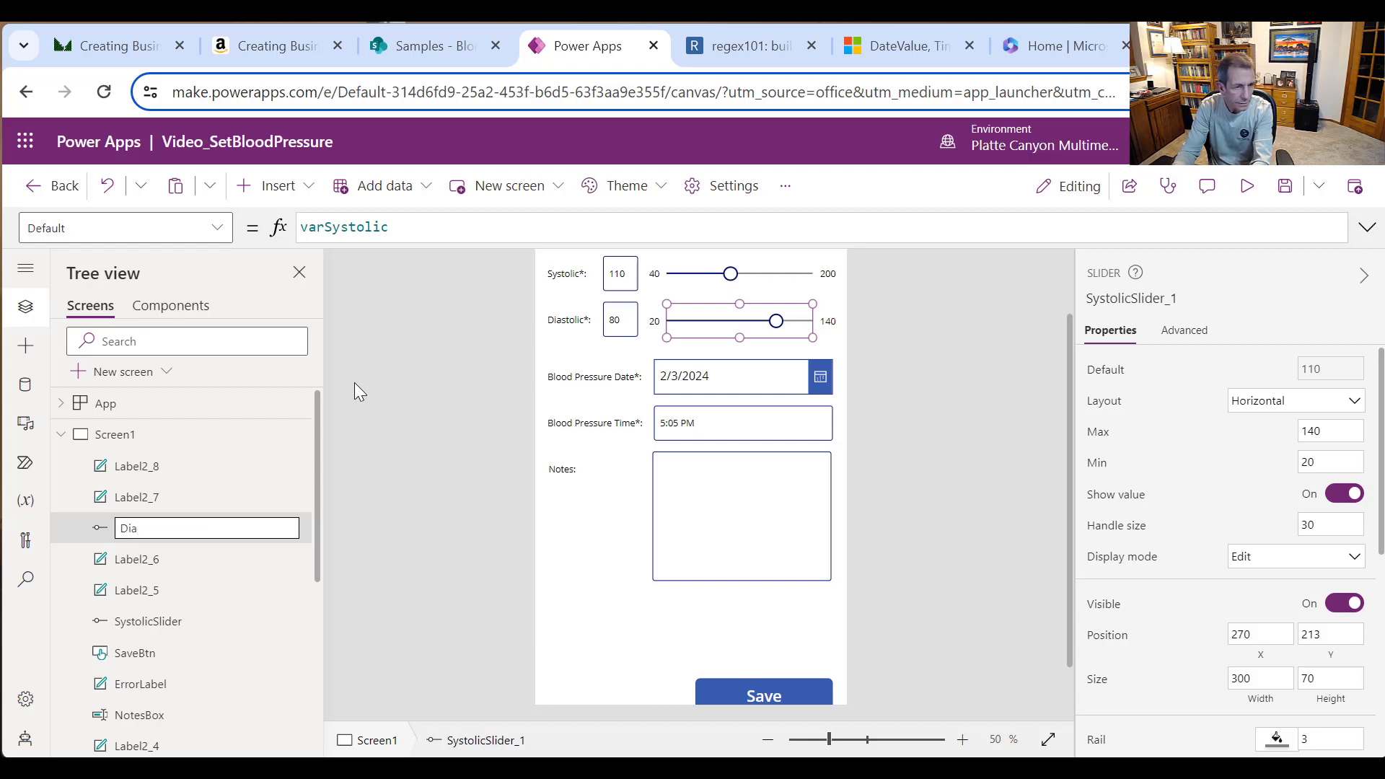
{"action": "type", "text": "stolicS"}
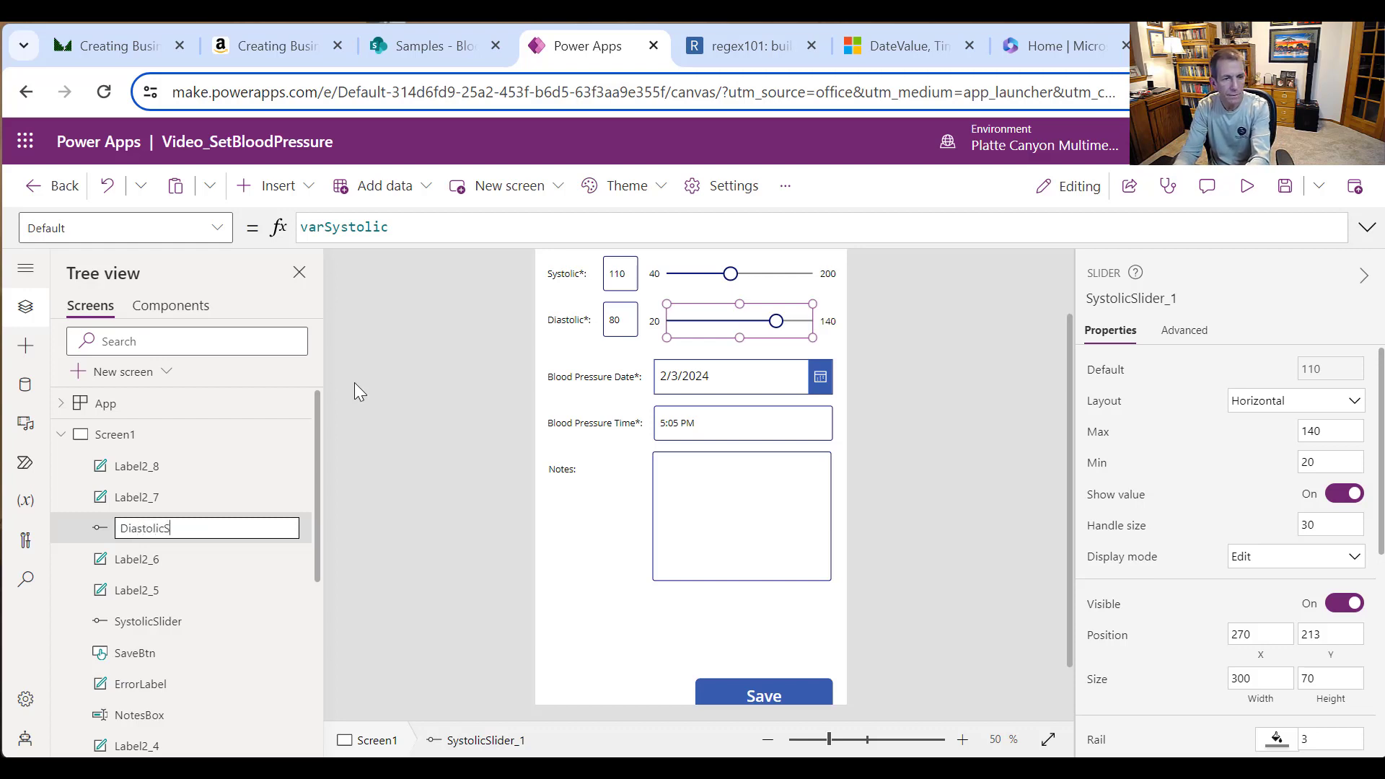
{"action": "type", "text": "lider"}
{"action": "key", "text": "Return"}
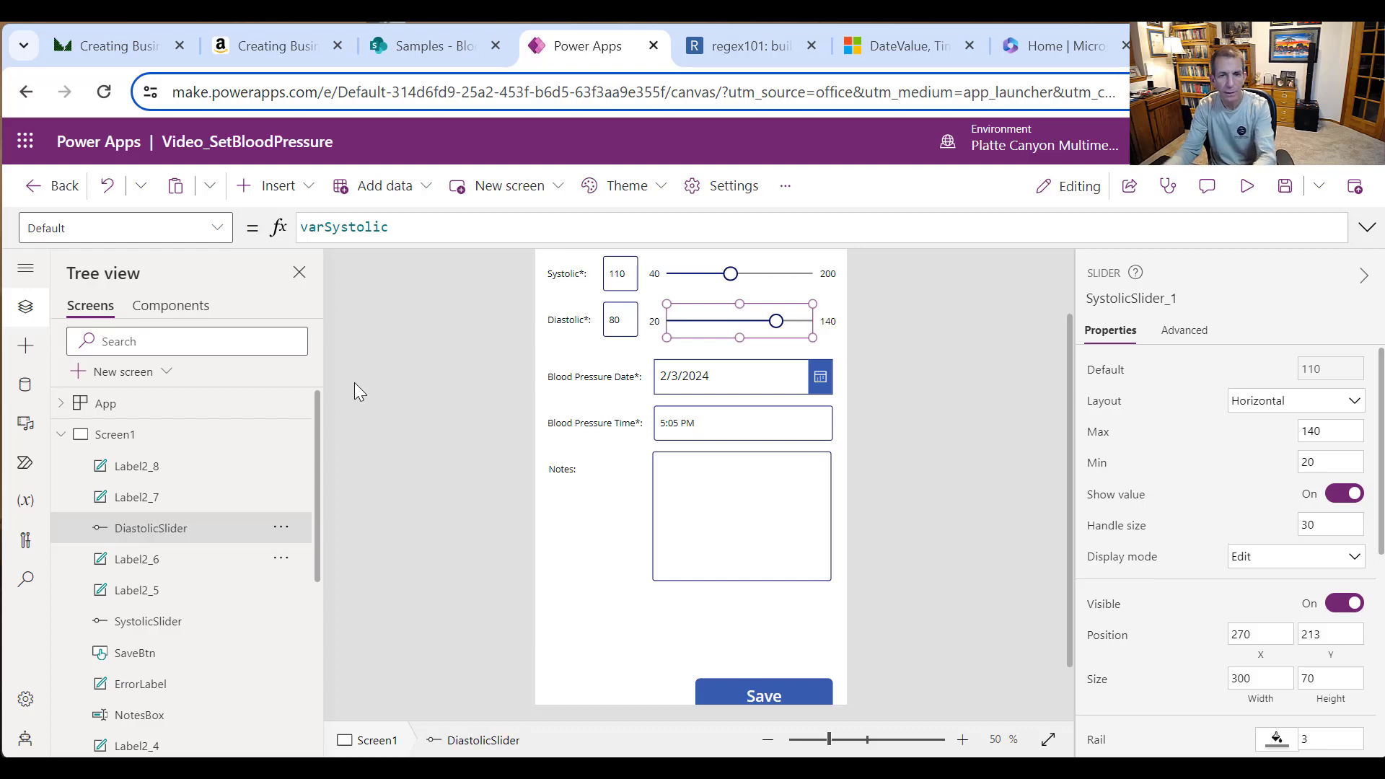
Step: Change the Default formula of DiastolicSlider to varDiastolic
{"action": "left_click_drag", "start_coordinate": [431, 228], "coordinate": [342, 228]}
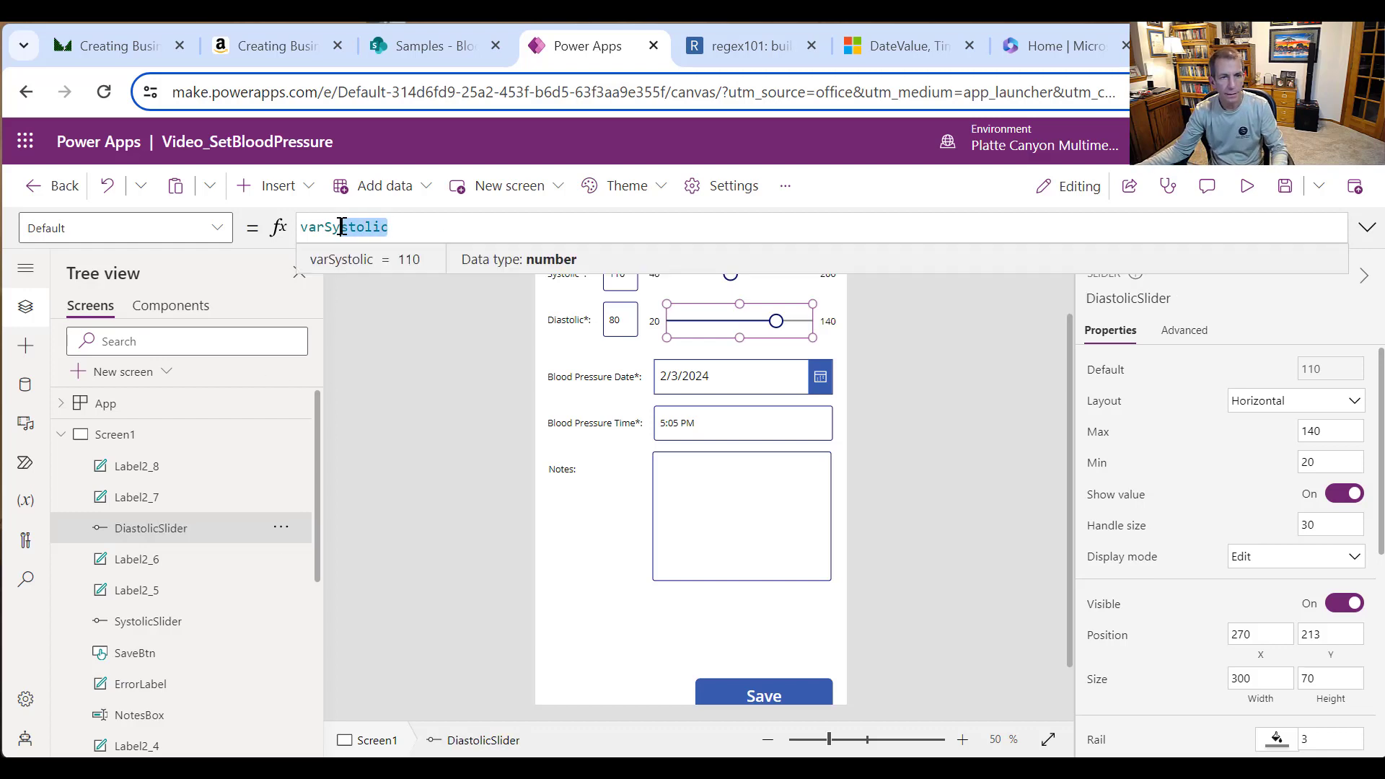
{"action": "type", "text": "D"}
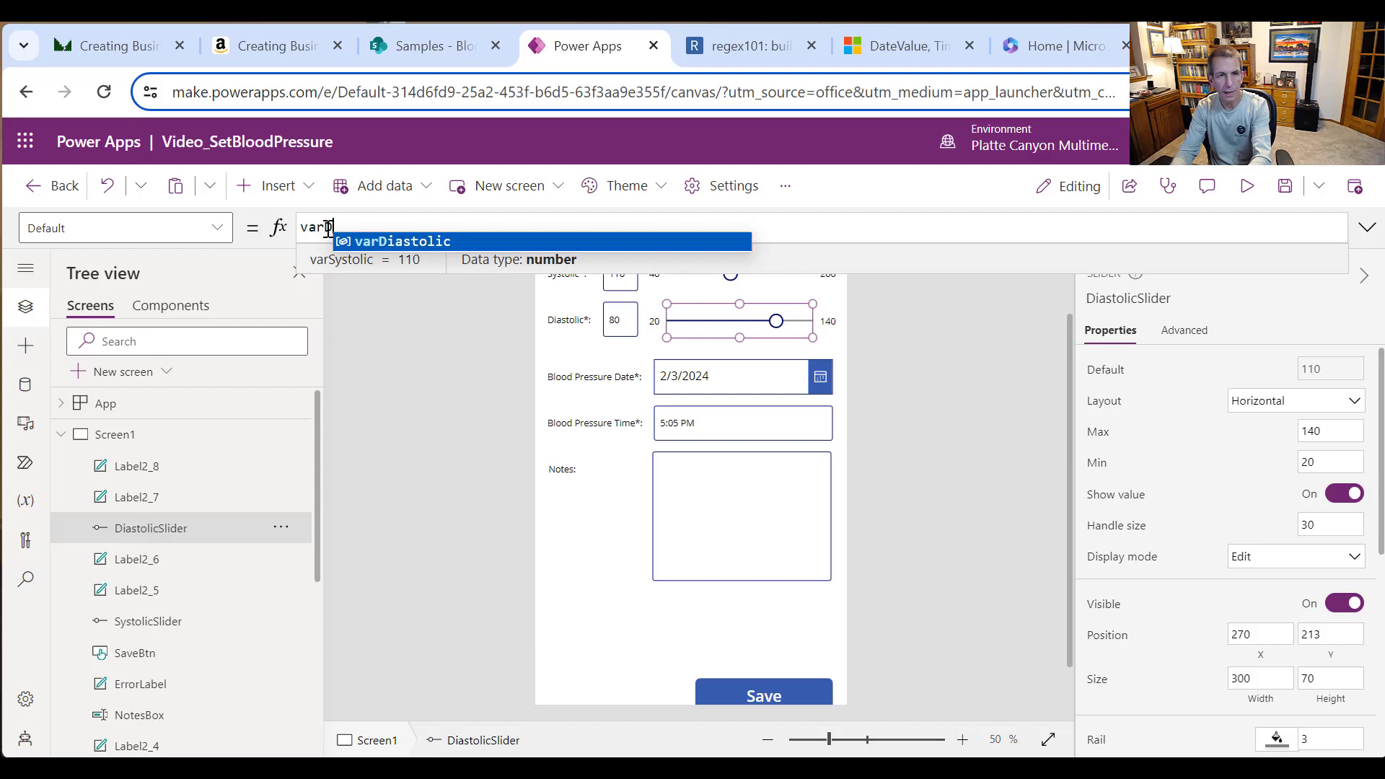
{"action": "left_click", "coordinate": [404, 242]}
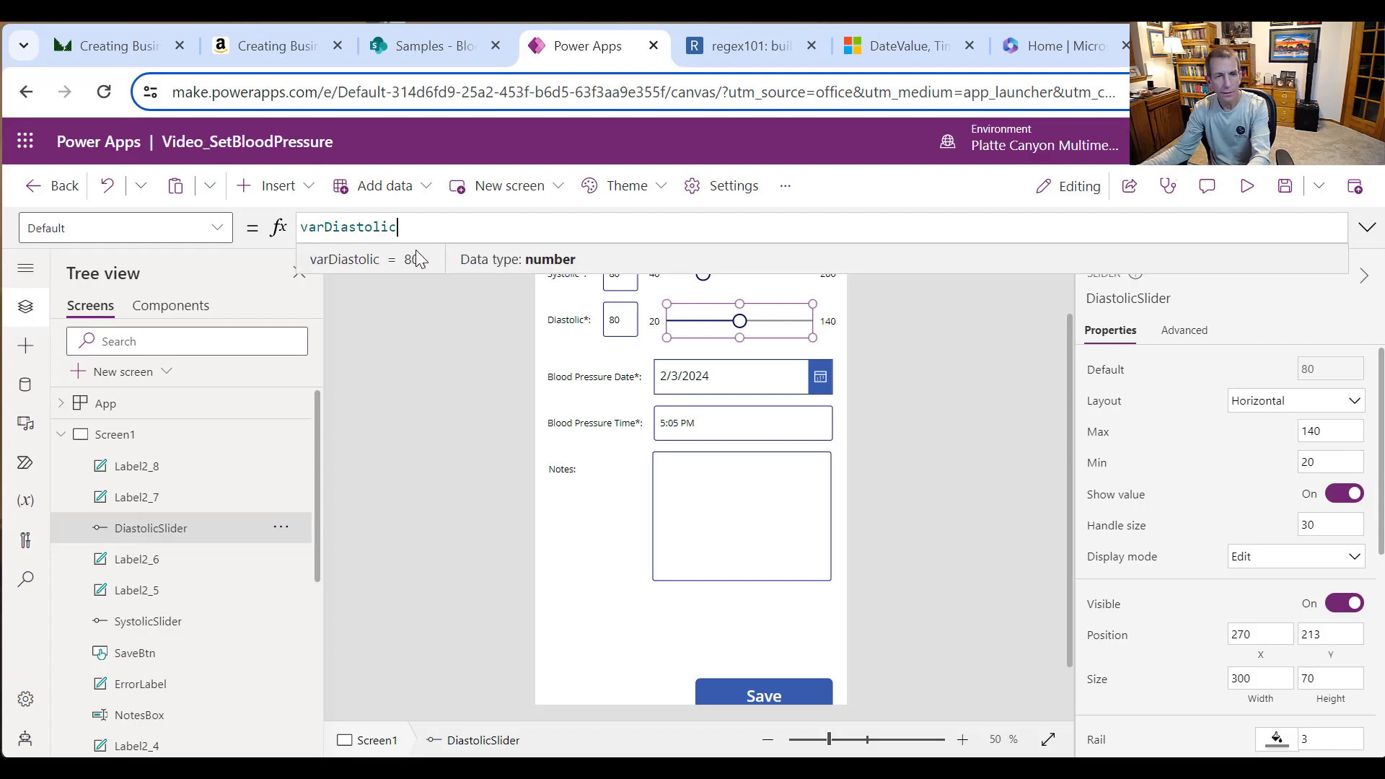
Step: Set the Default property of the DiastolicBox text input to varDiastolic
{"action": "left_click", "coordinate": [618, 332]}
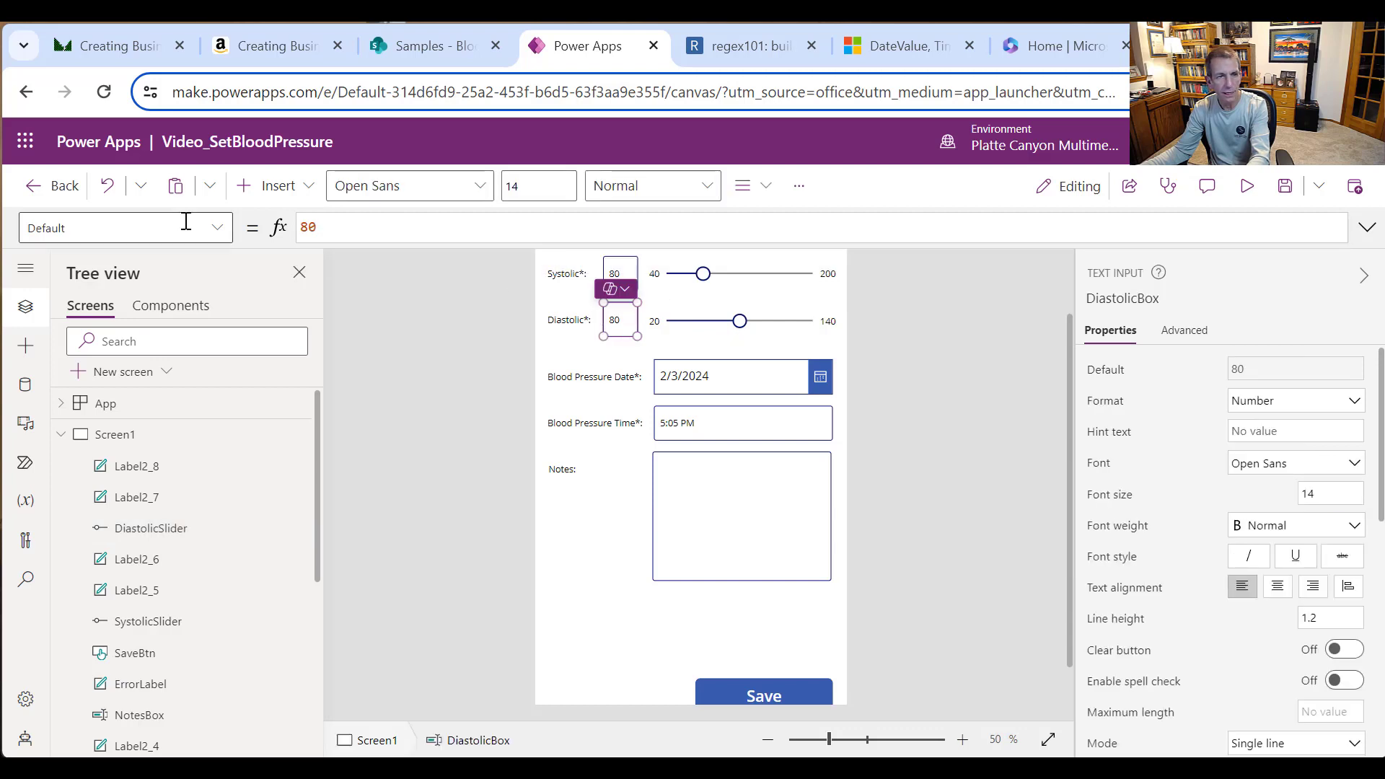
{"action": "left_click", "coordinate": [220, 242]}
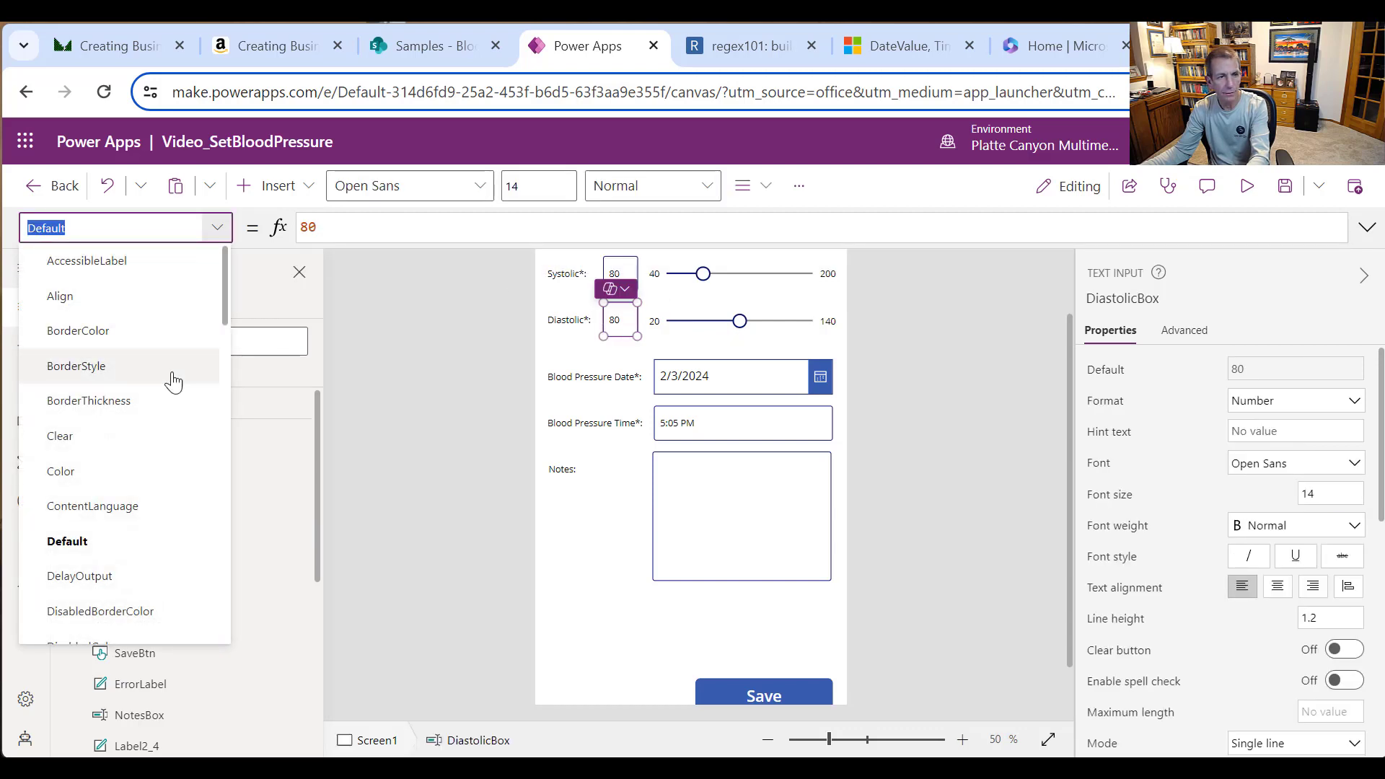
{"action": "left_click", "coordinate": [371, 226]}
{"action": "key", "text": "ctrl+a"}
{"action": "type", "text": "v"}
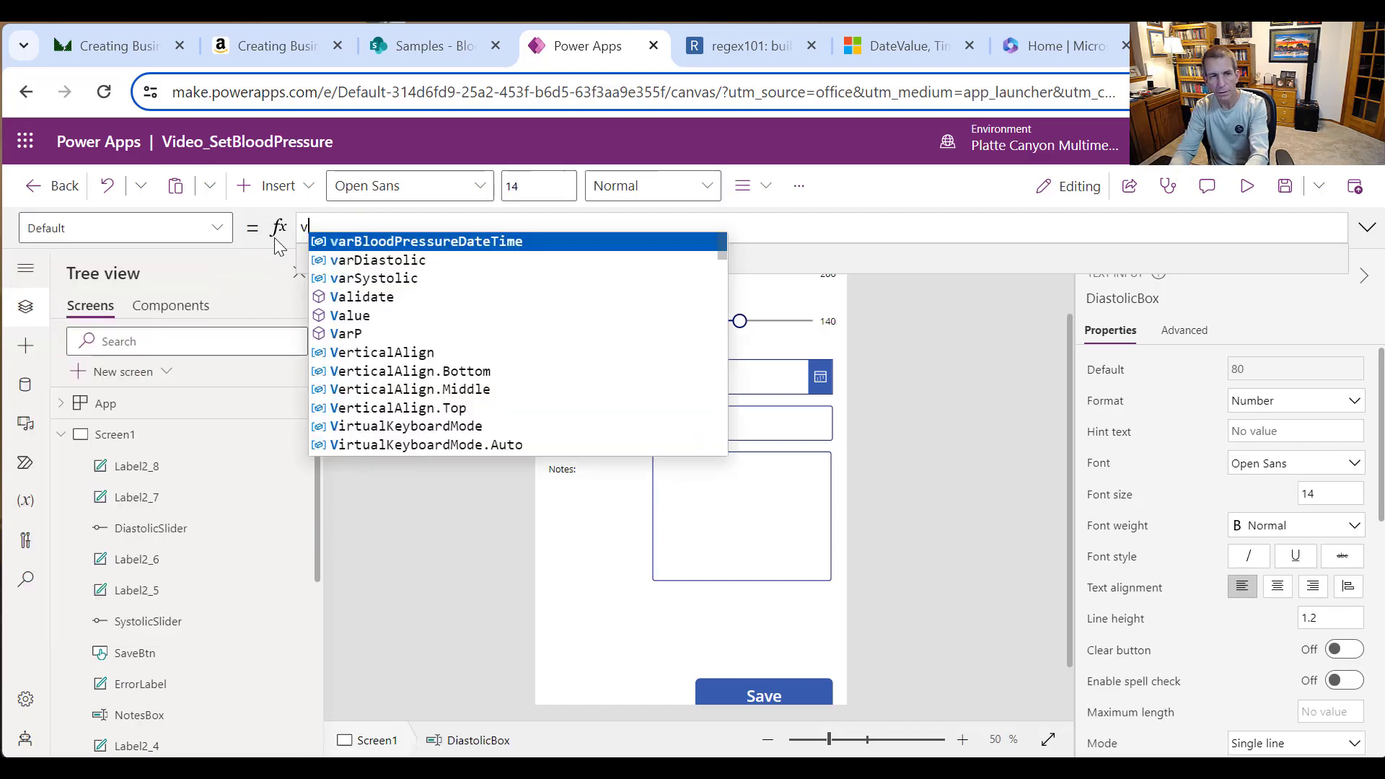
{"action": "type", "text": "arDiastolic"}
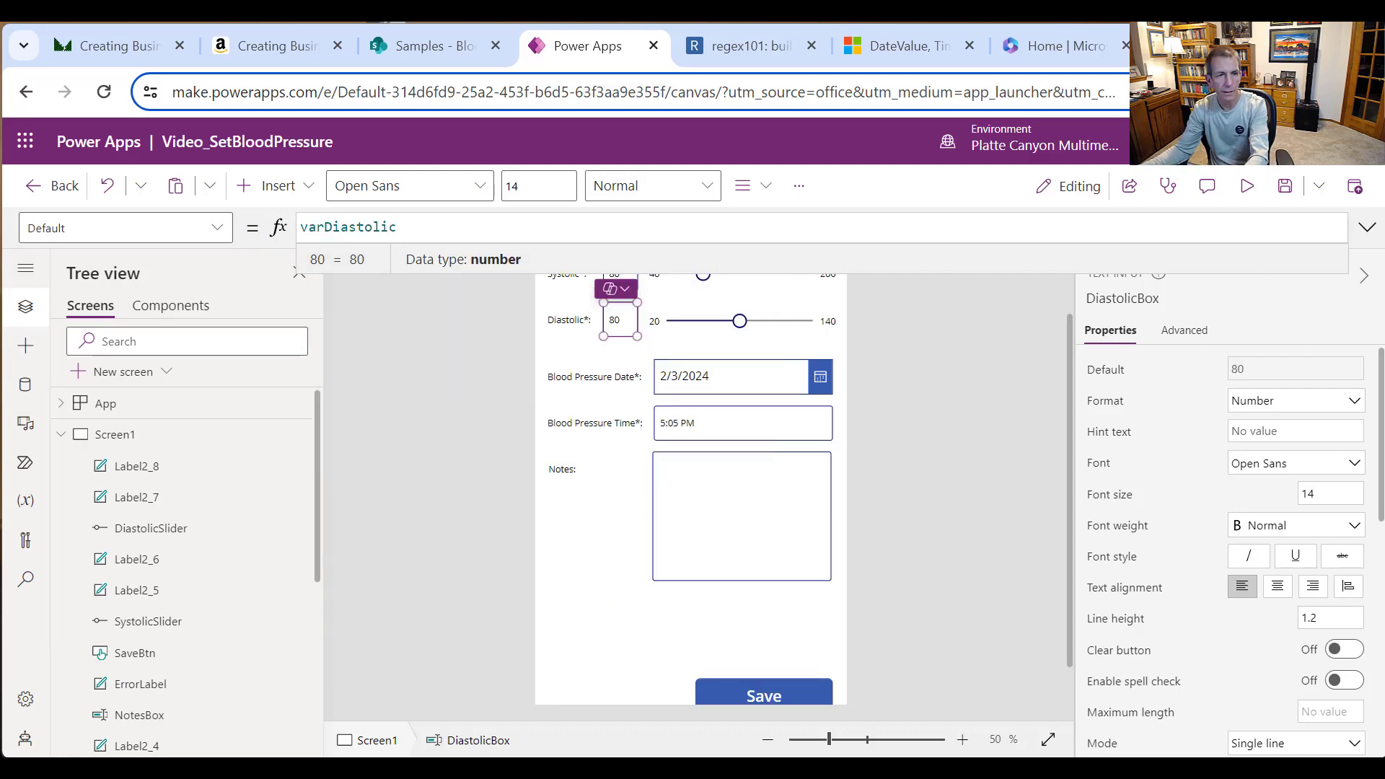
Step: Replace the OnChange formula of DiastolicBox with a Set call that assigns DiastolicBox.Text to varDiastolic
{"action": "left_click", "coordinate": [219, 227]}
{"action": "scroll", "coordinate": [166, 419], "scroll_direction": "down", "scroll_amount": 2}
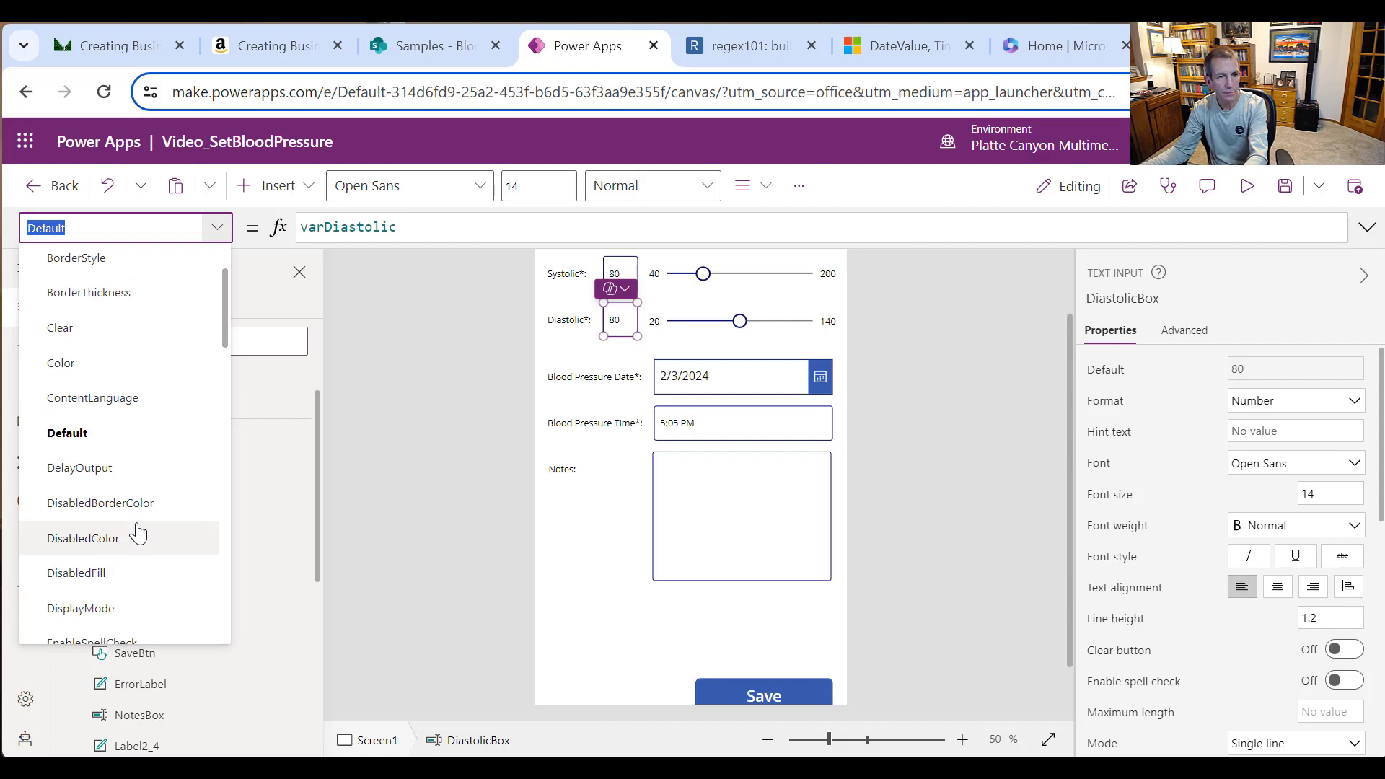
{"action": "scroll", "coordinate": [109, 498], "scroll_direction": "down", "scroll_amount": 8}
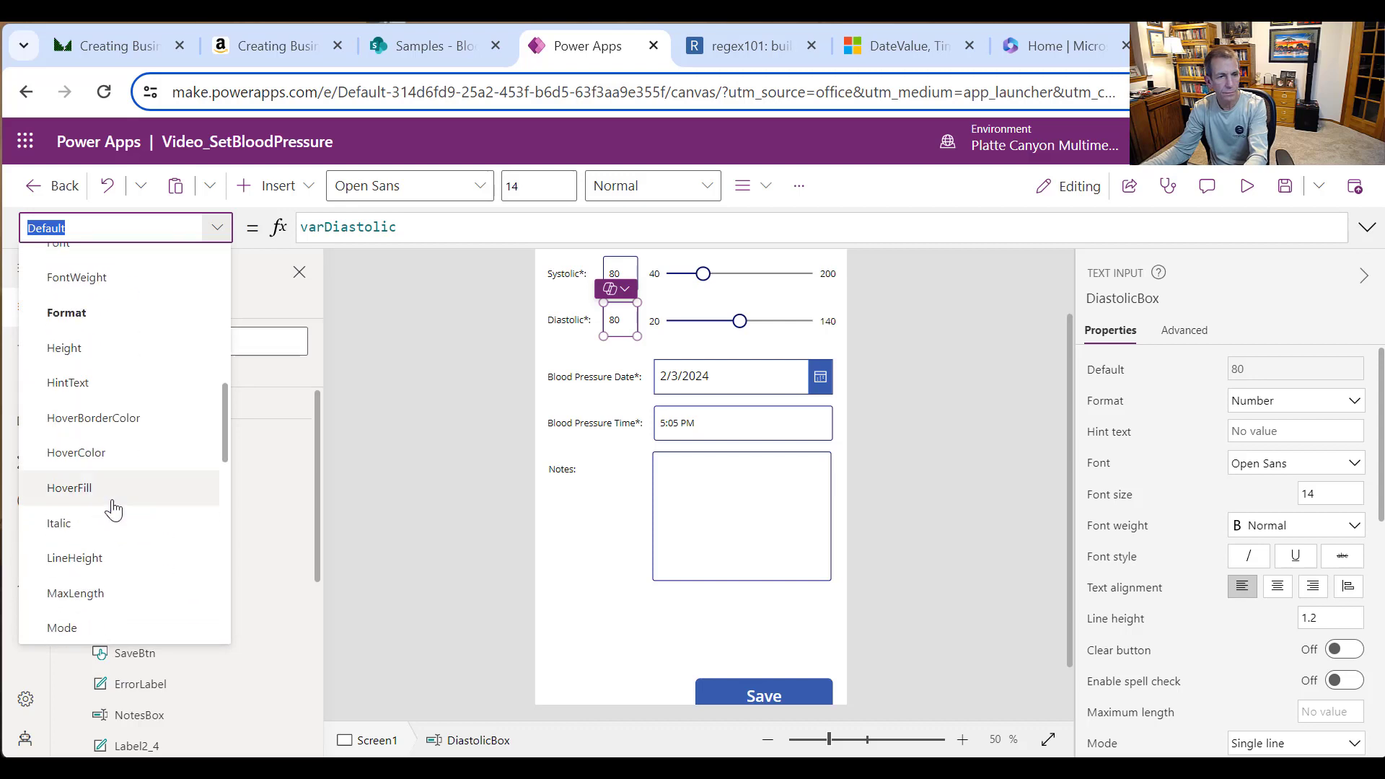
{"action": "scroll", "coordinate": [122, 526], "scroll_direction": "down", "scroll_amount": 1}
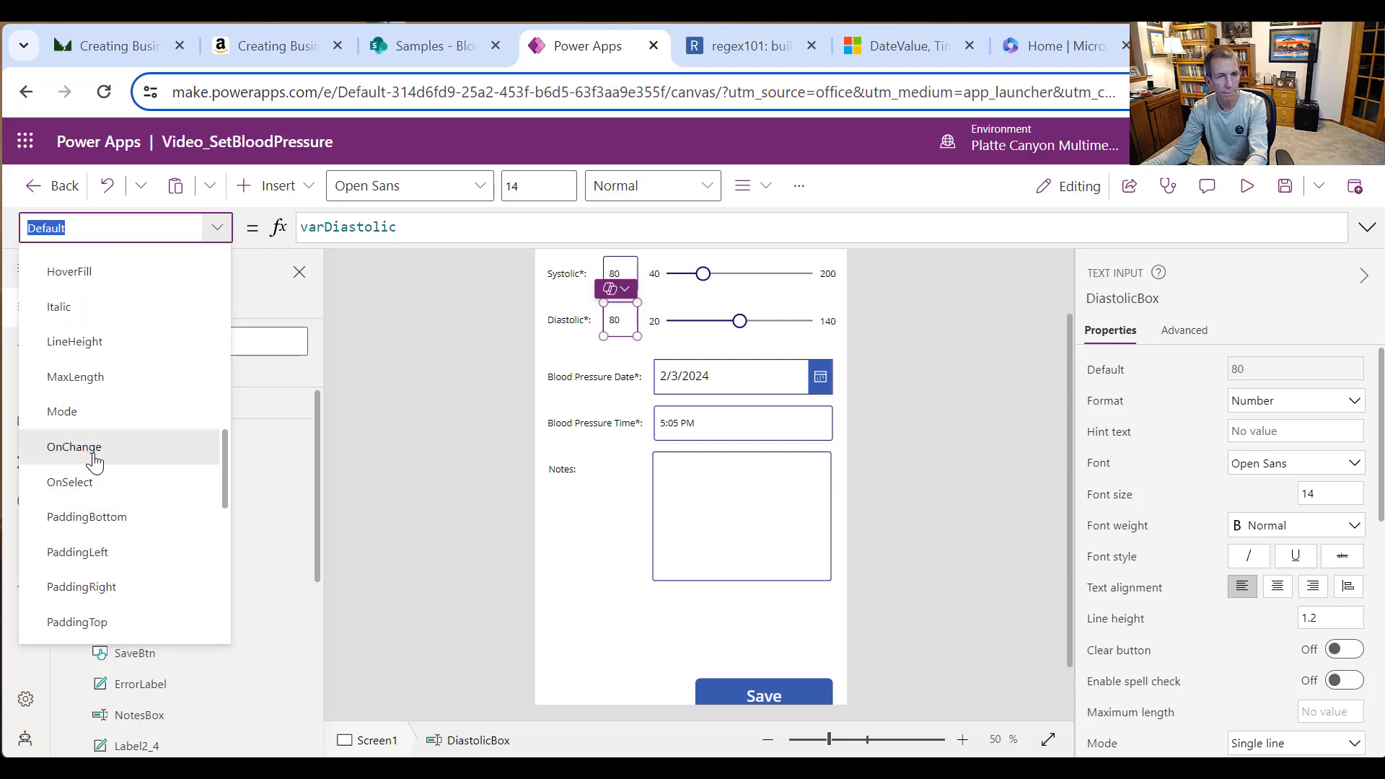
{"action": "left_click", "coordinate": [92, 457]}
{"action": "double_click", "coordinate": [350, 225]}
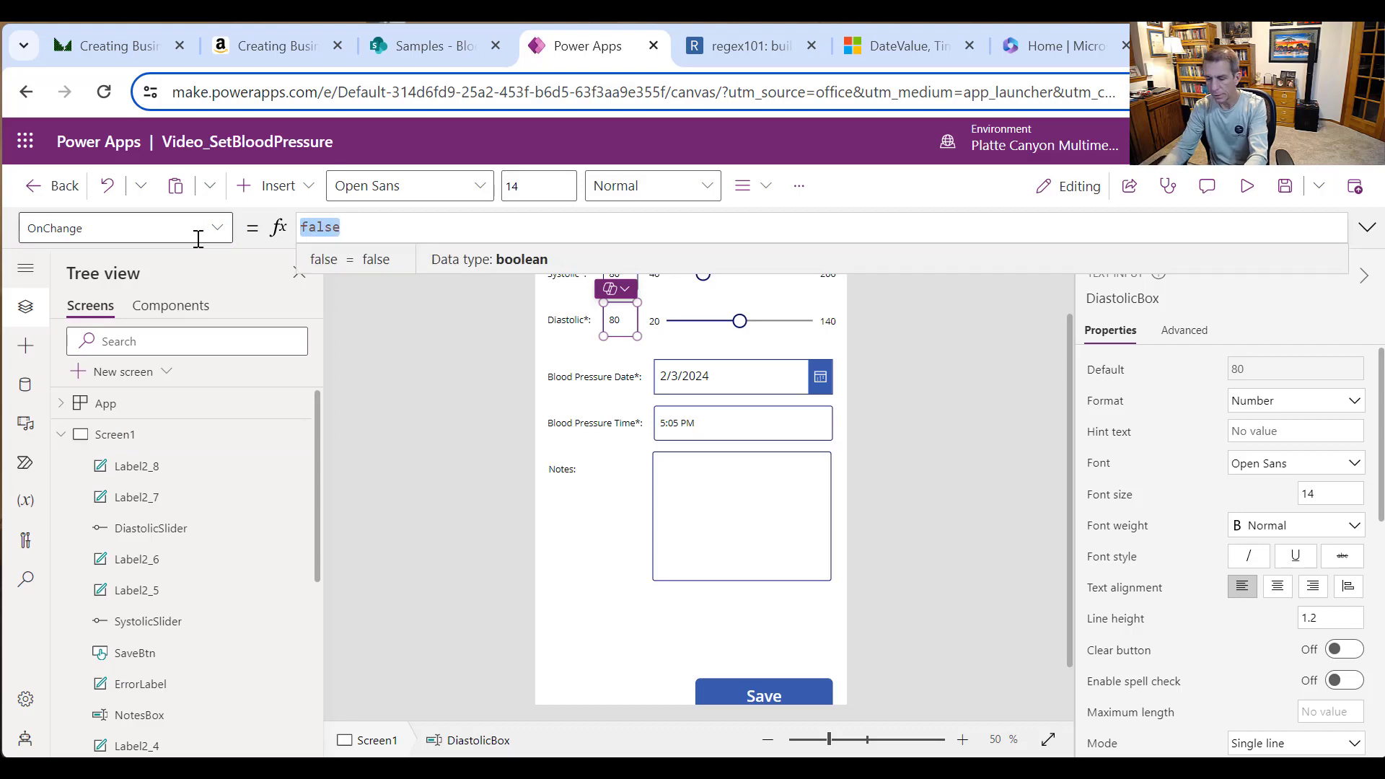
{"action": "type", "text": "Set(varDi"}
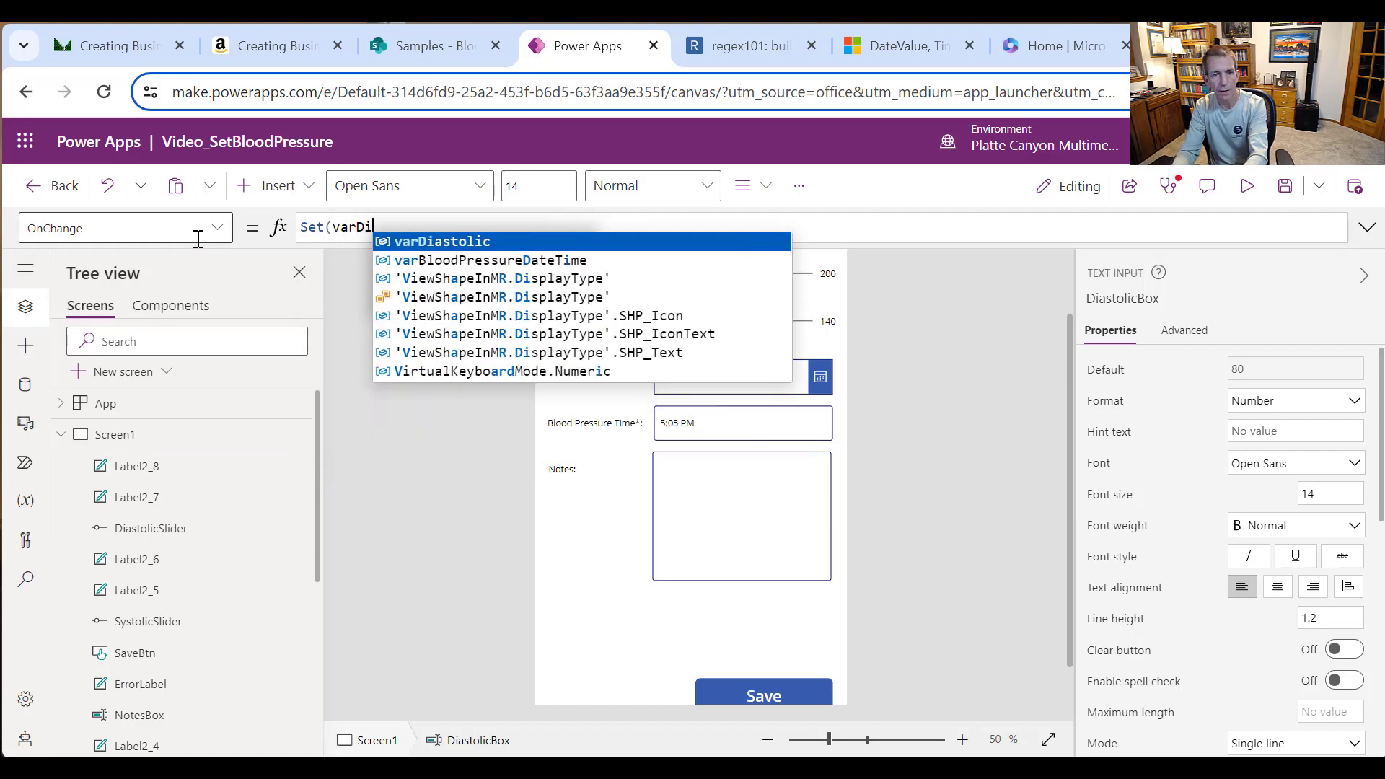
{"action": "key", "text": "Tab"}
{"action": "type", "text": ", "}
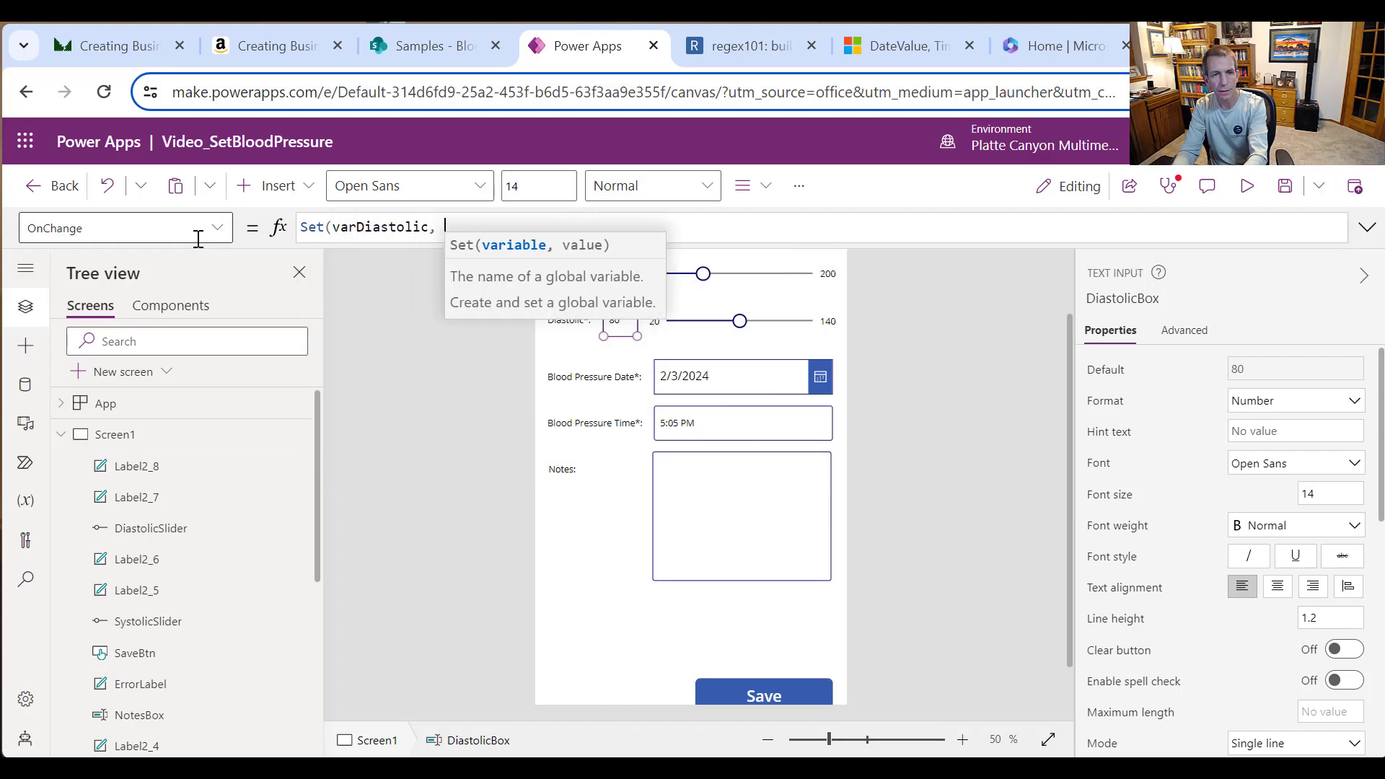
{"action": "type", "text": "D"}
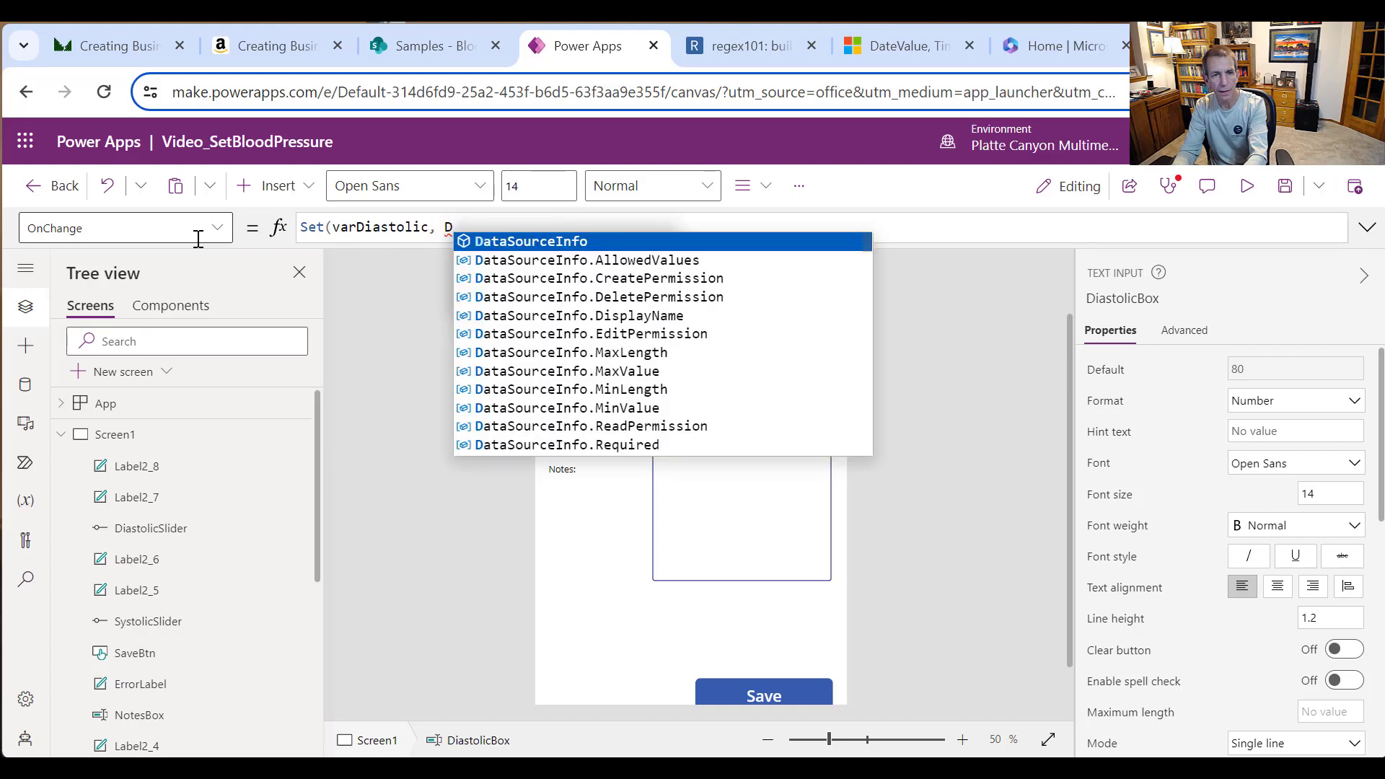
{"action": "type", "text": "i"}
{"action": "left_click", "coordinate": [550, 246]}
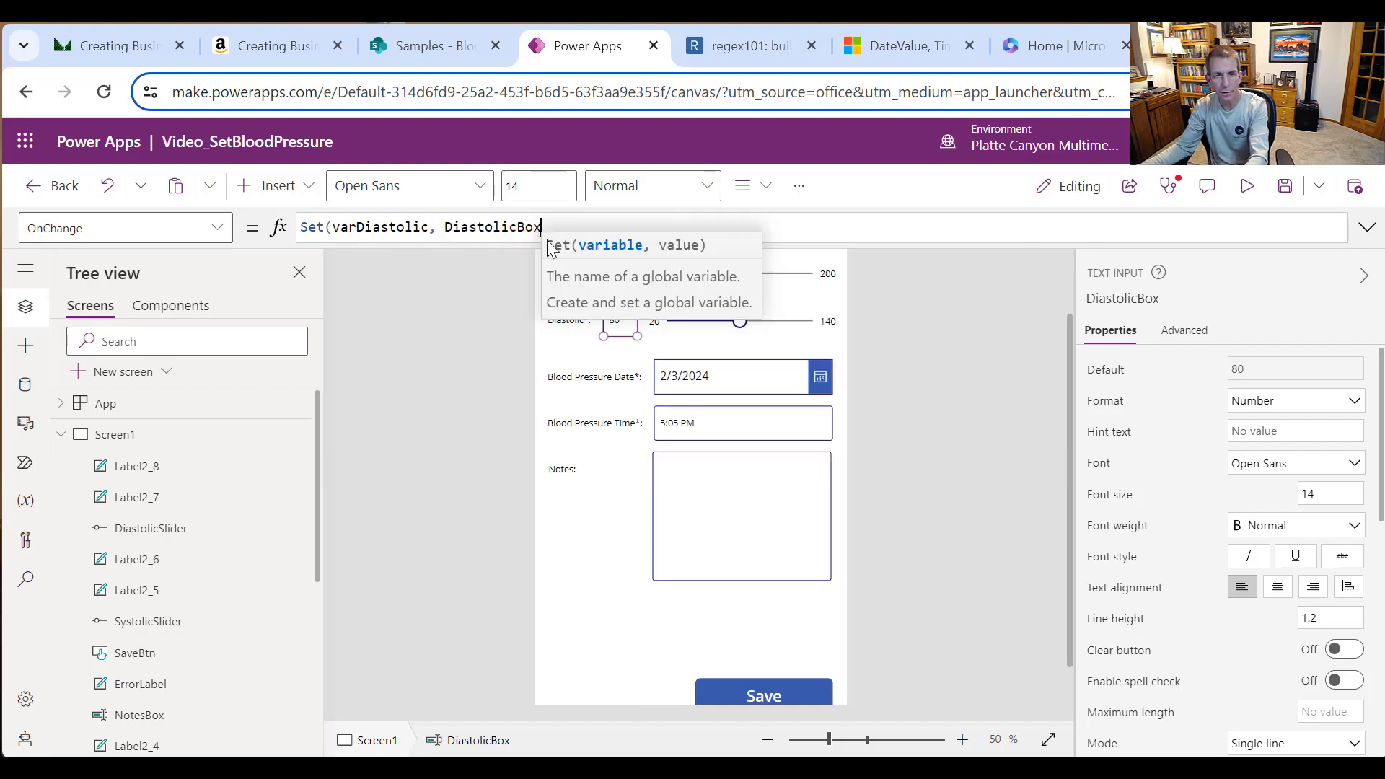
{"action": "type", "text": ".Text"}
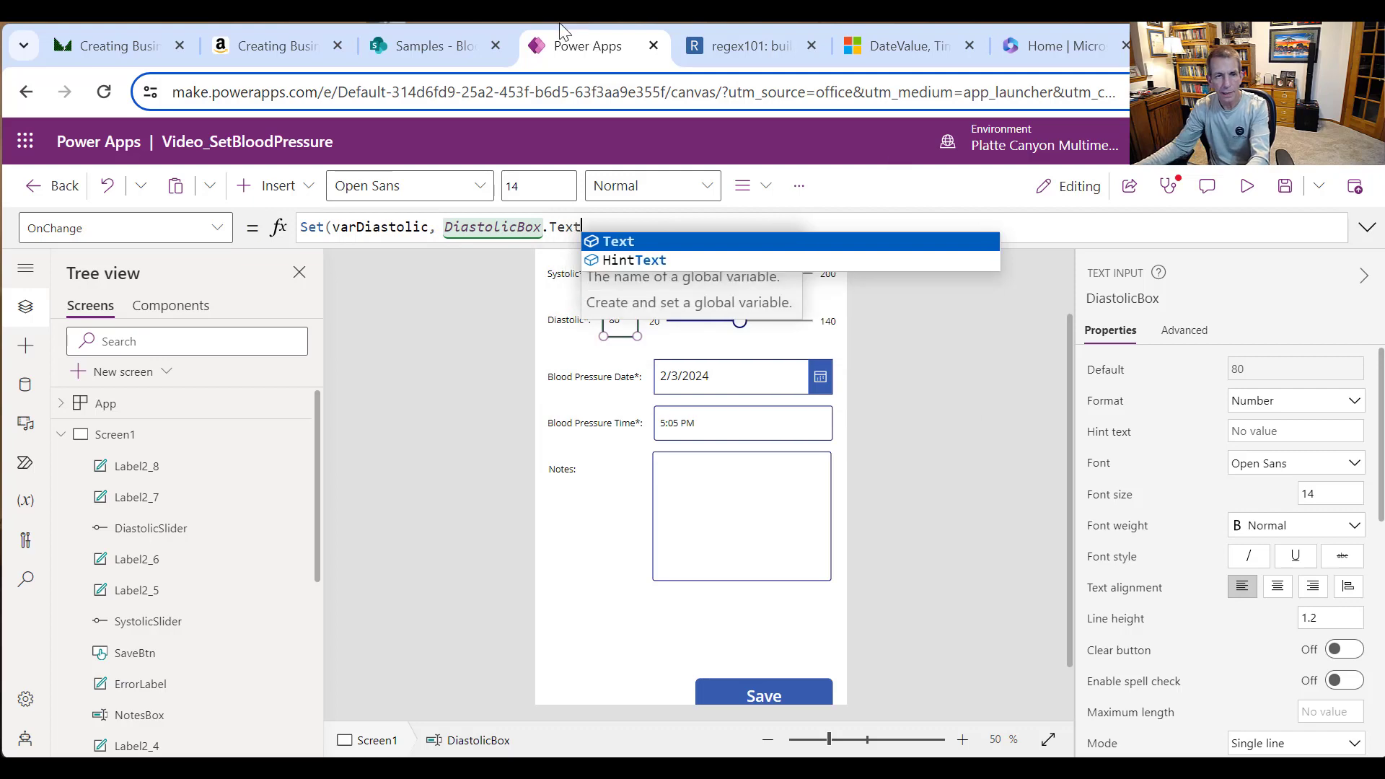
Step: Wrap DiastolicBox.Text in the Value function and complete the formula as Set(varDiastolic, Value(DiastolicBox.Text))
{"action": "left_click", "coordinate": [449, 227]}
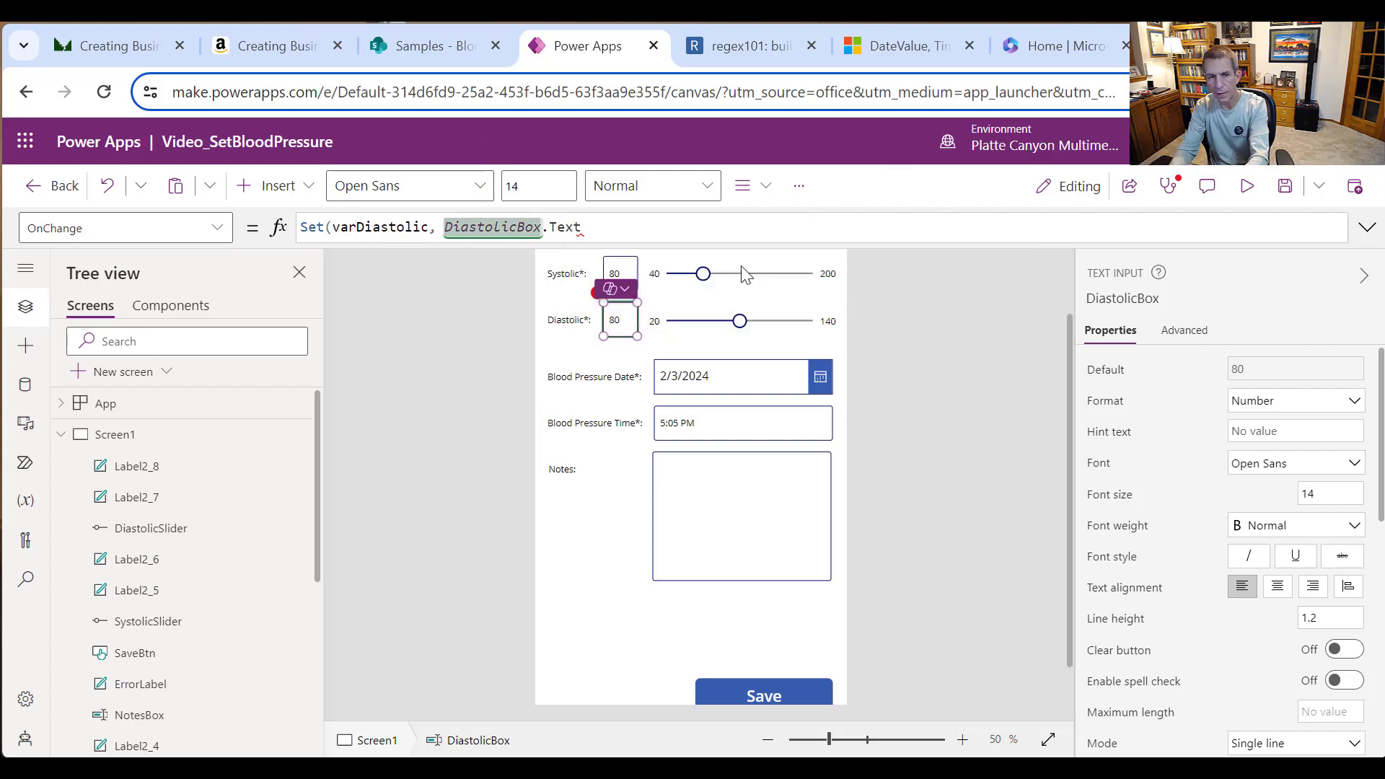
{"action": "type", "text": "Value("}
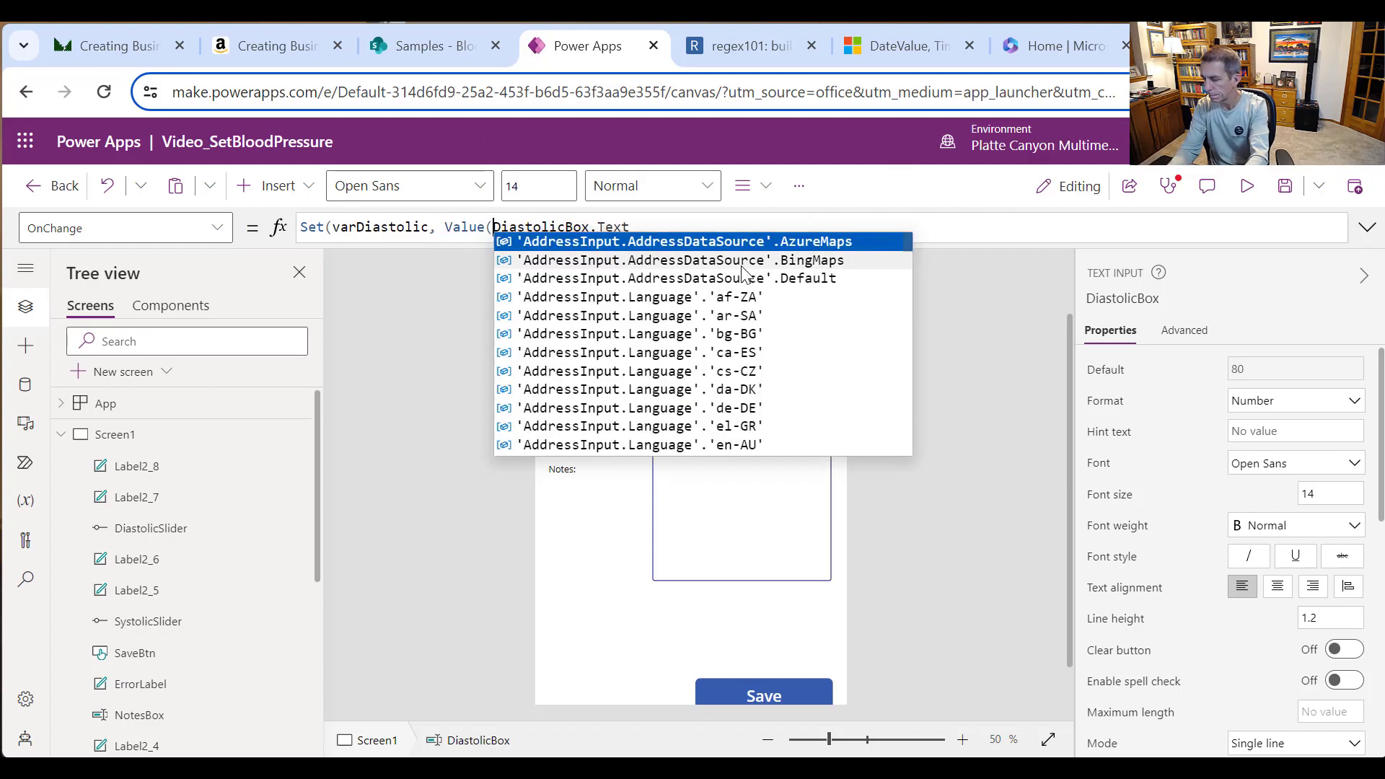
{"action": "key", "text": "End"}
{"action": "type", "text": "))"}
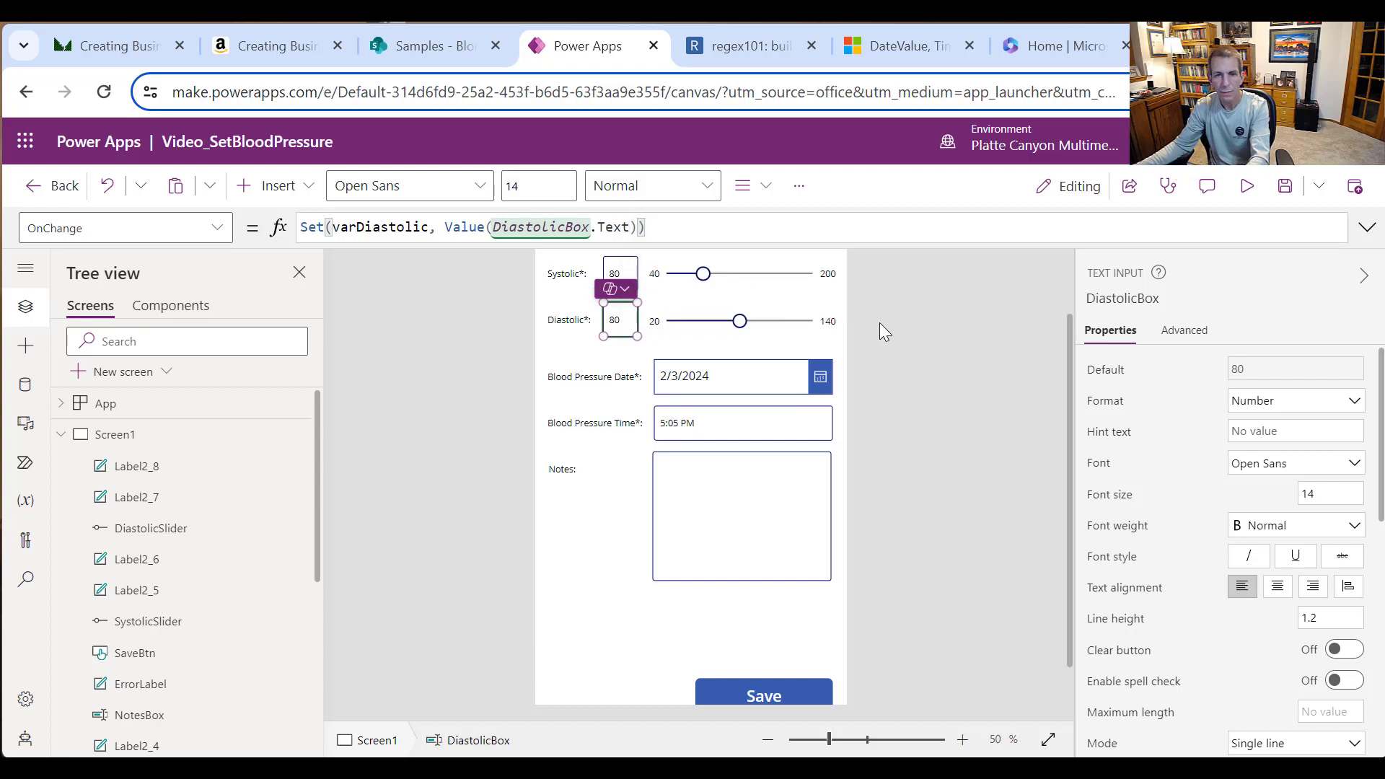
{"action": "left_click", "coordinate": [880, 324]}
Step: Replace varSystolic with varDiastolic in the OnChange formula of DiastolicSlider, giving Set(varDiastolic, DiastolicSlider.Value)
{"action": "left_click", "coordinate": [763, 320]}
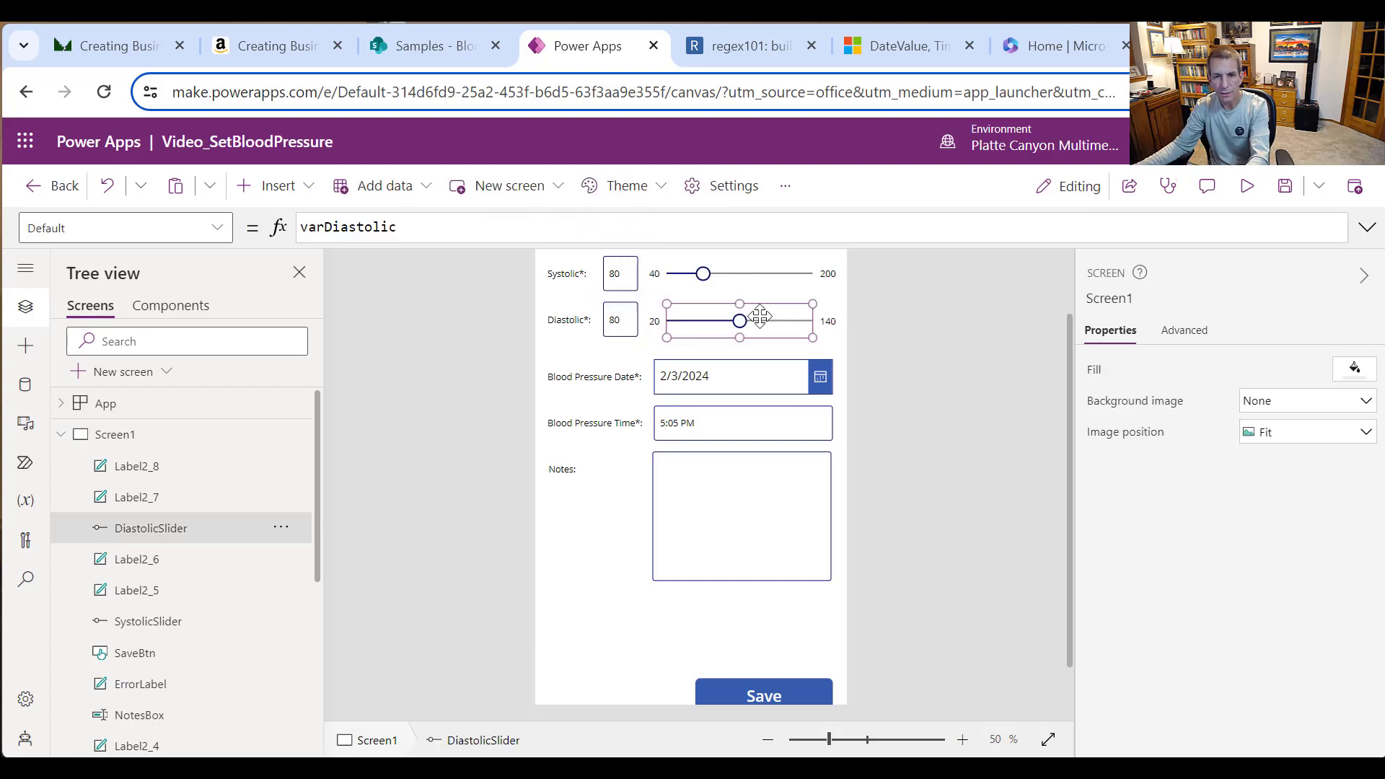
{"action": "left_click", "coordinate": [216, 227]}
{"action": "scroll", "coordinate": [142, 526], "scroll_direction": "down", "scroll_amount": 3}
{"action": "scroll", "coordinate": [137, 526], "scroll_direction": "down", "scroll_amount": 3}
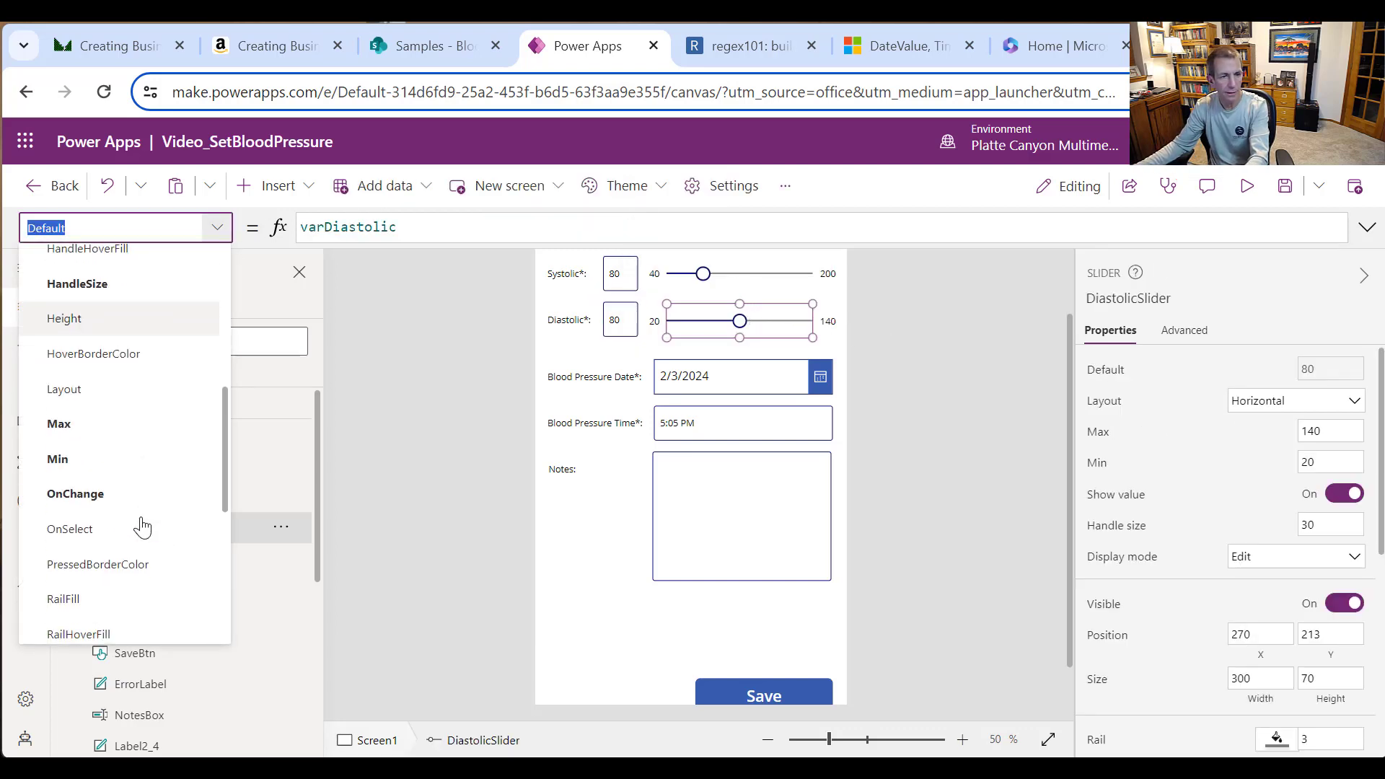
{"action": "left_click", "coordinate": [108, 494]}
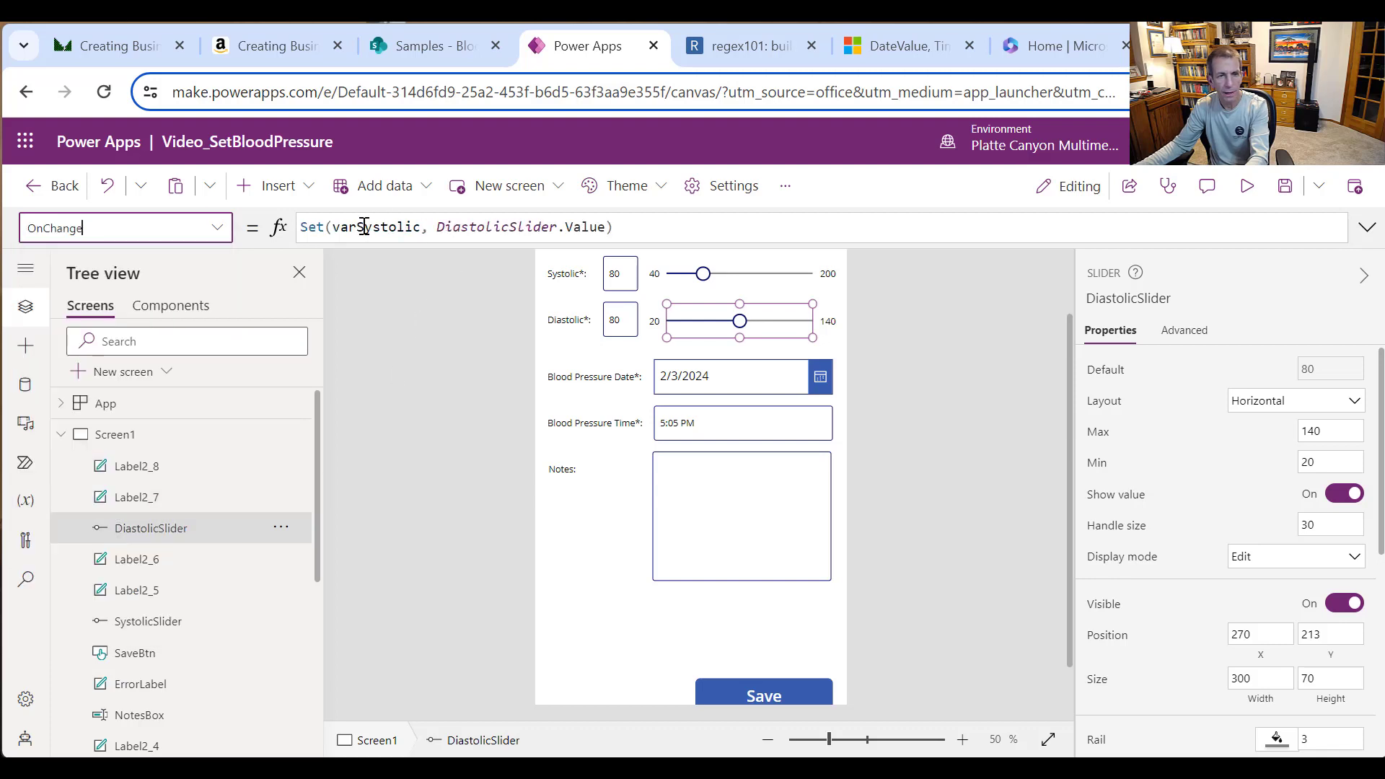
{"action": "left_click_drag", "start_coordinate": [364, 226], "coordinate": [423, 228]}
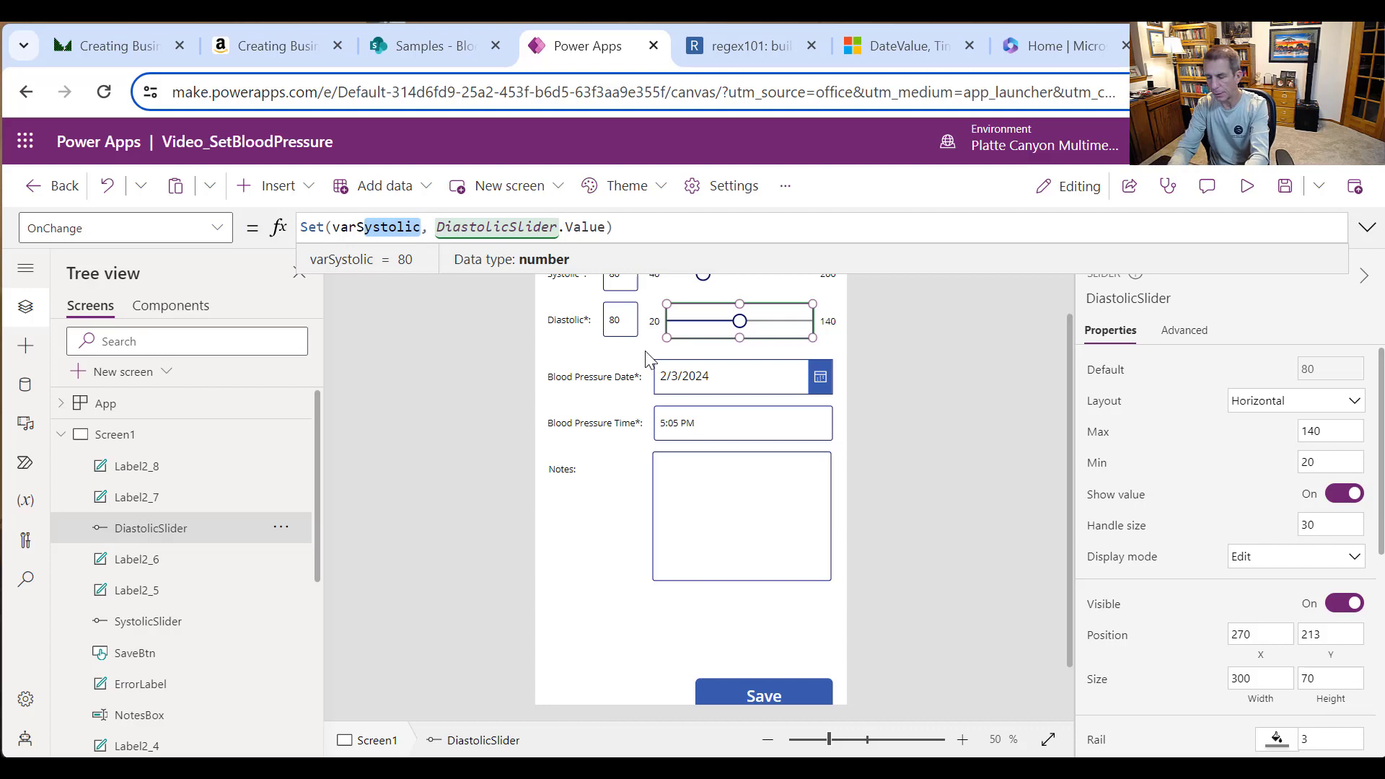
{"action": "type", "text": "D"}
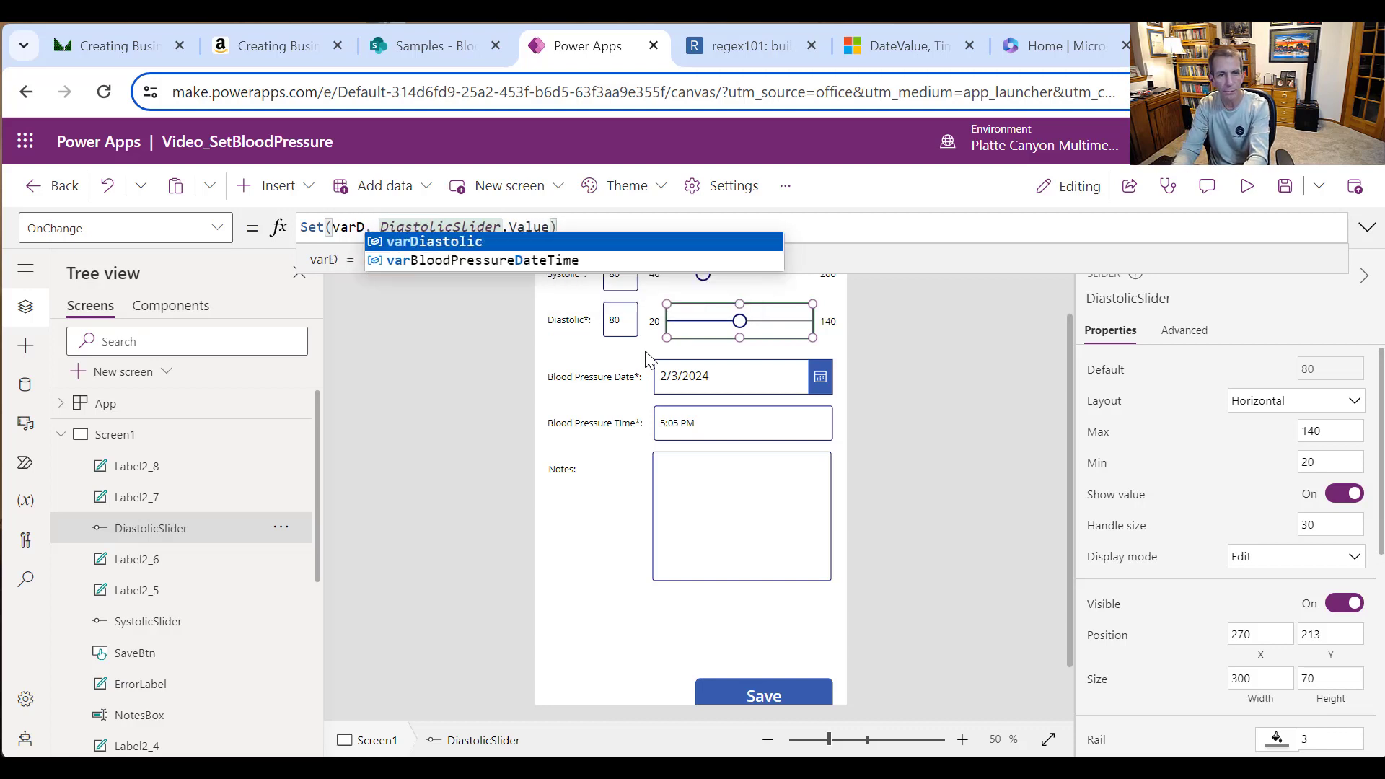
{"action": "key", "text": "Tab"}
{"action": "left_click", "coordinate": [941, 382]}
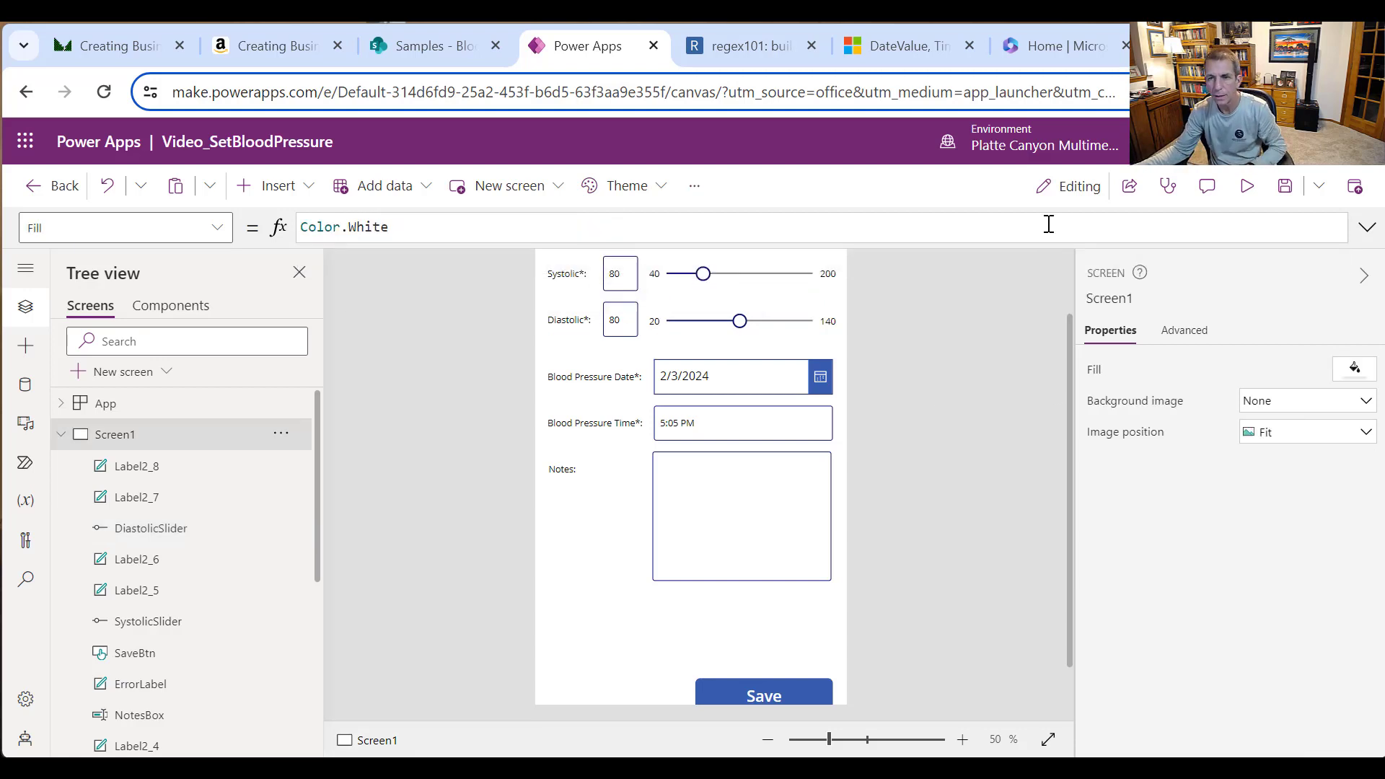
Step: Preview the app and test the diastolic controls by moving the slider to 114, then entering 55 in the text box
{"action": "left_click", "coordinate": [1243, 187]}
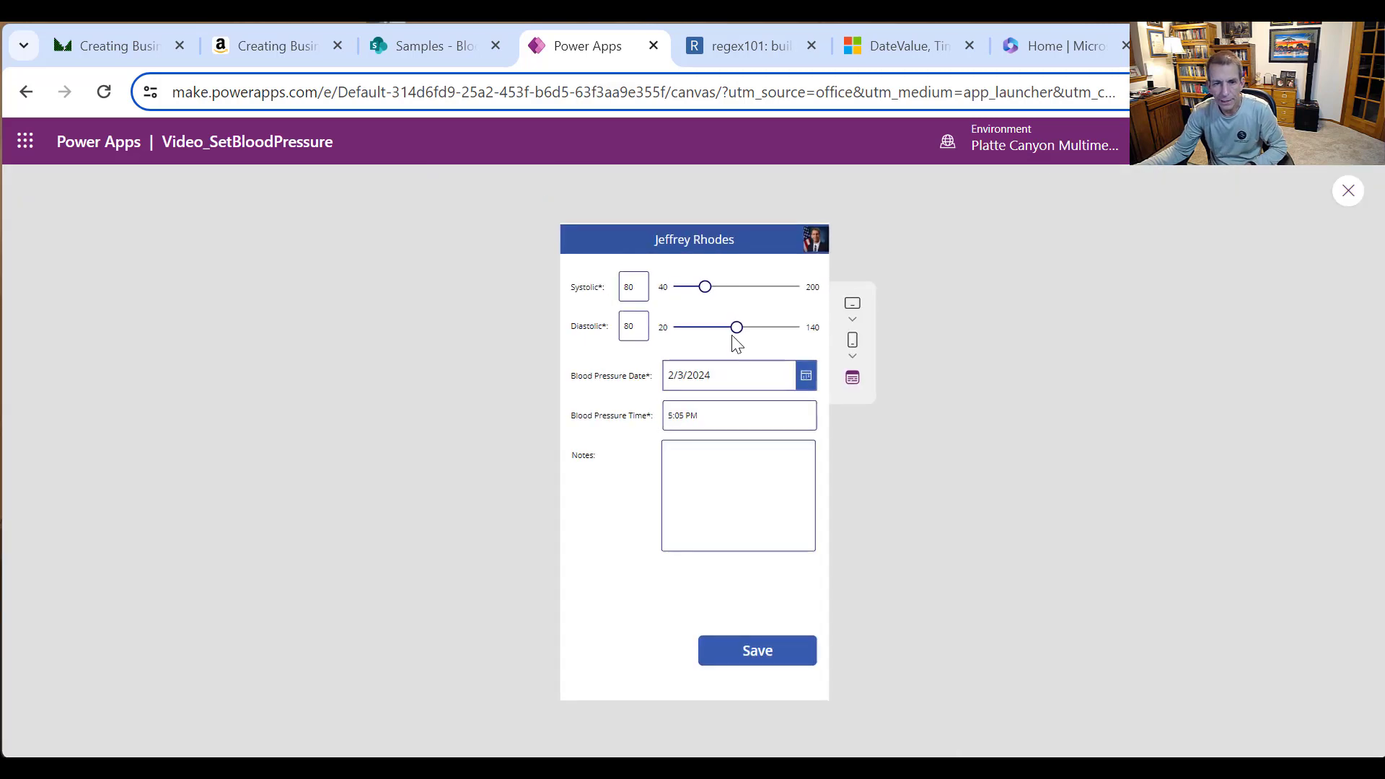
{"action": "left_click_drag", "start_coordinate": [731, 336], "coordinate": [777, 341]}
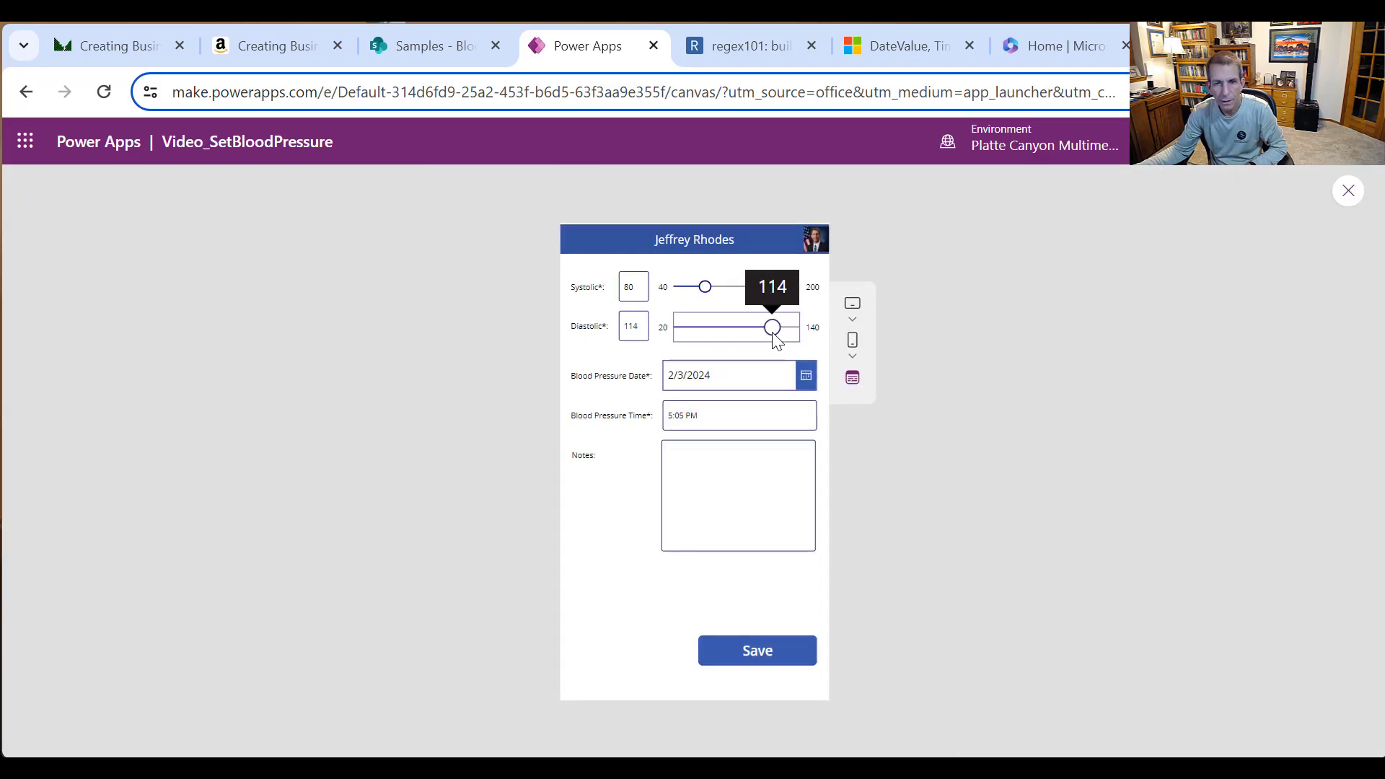
{"action": "double_click", "coordinate": [629, 325]}
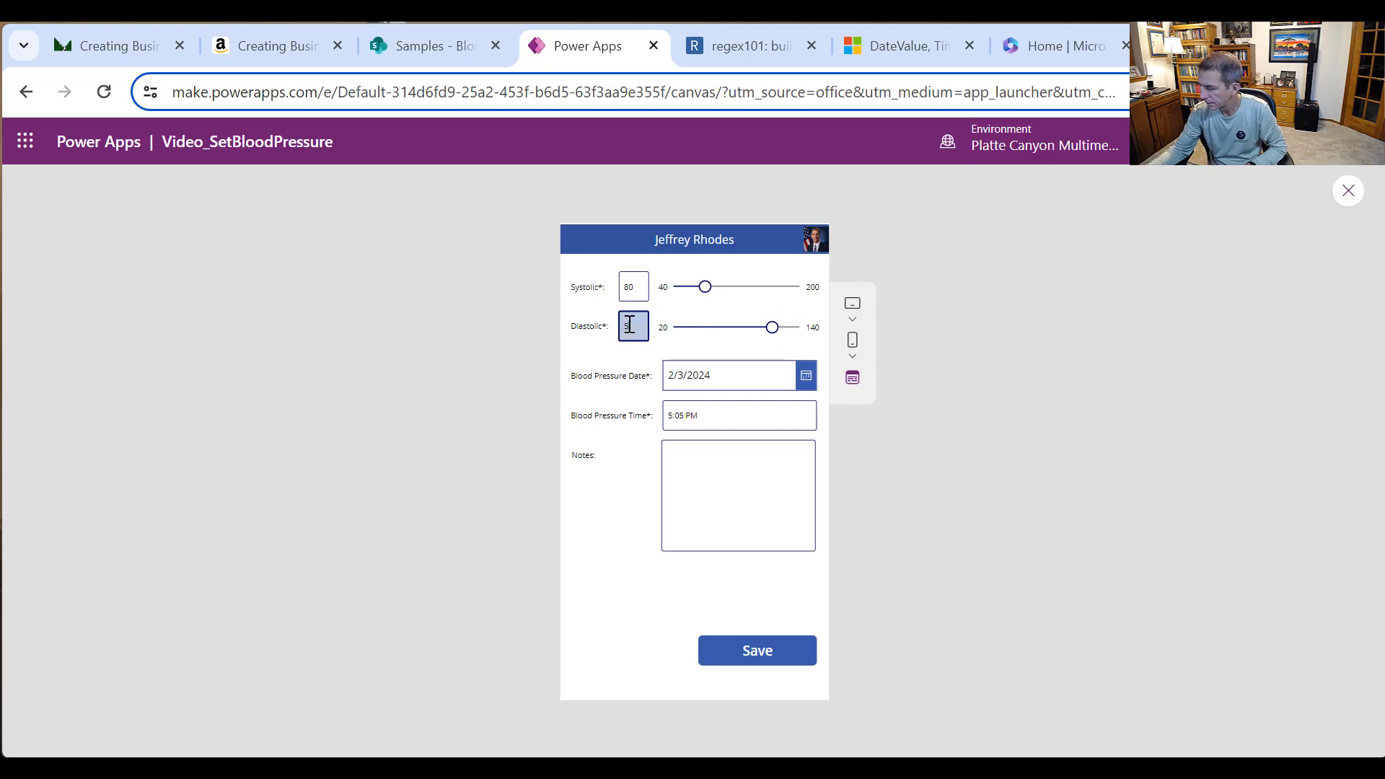
{"action": "type", "text": "55"}
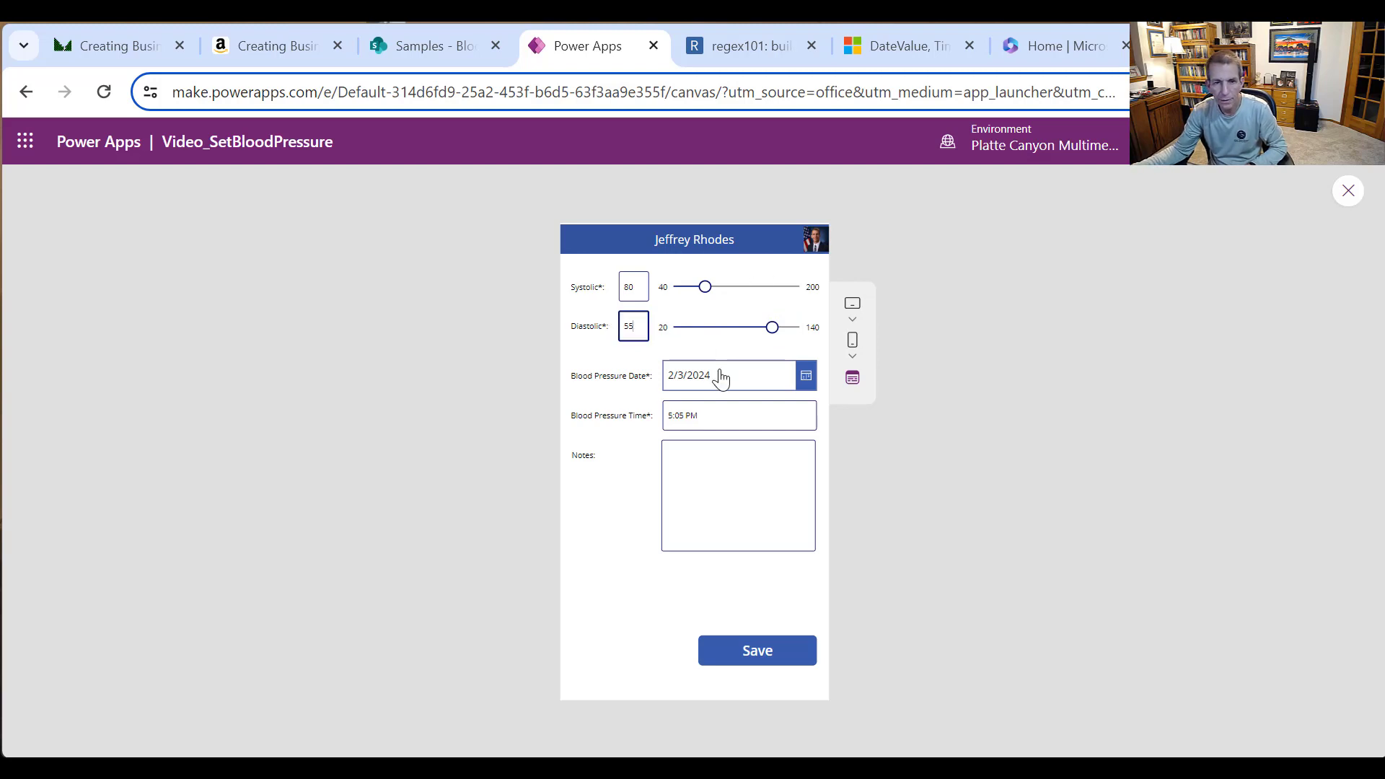
{"action": "left_click", "coordinate": [721, 375]}
{"action": "left_click", "coordinate": [755, 352]}
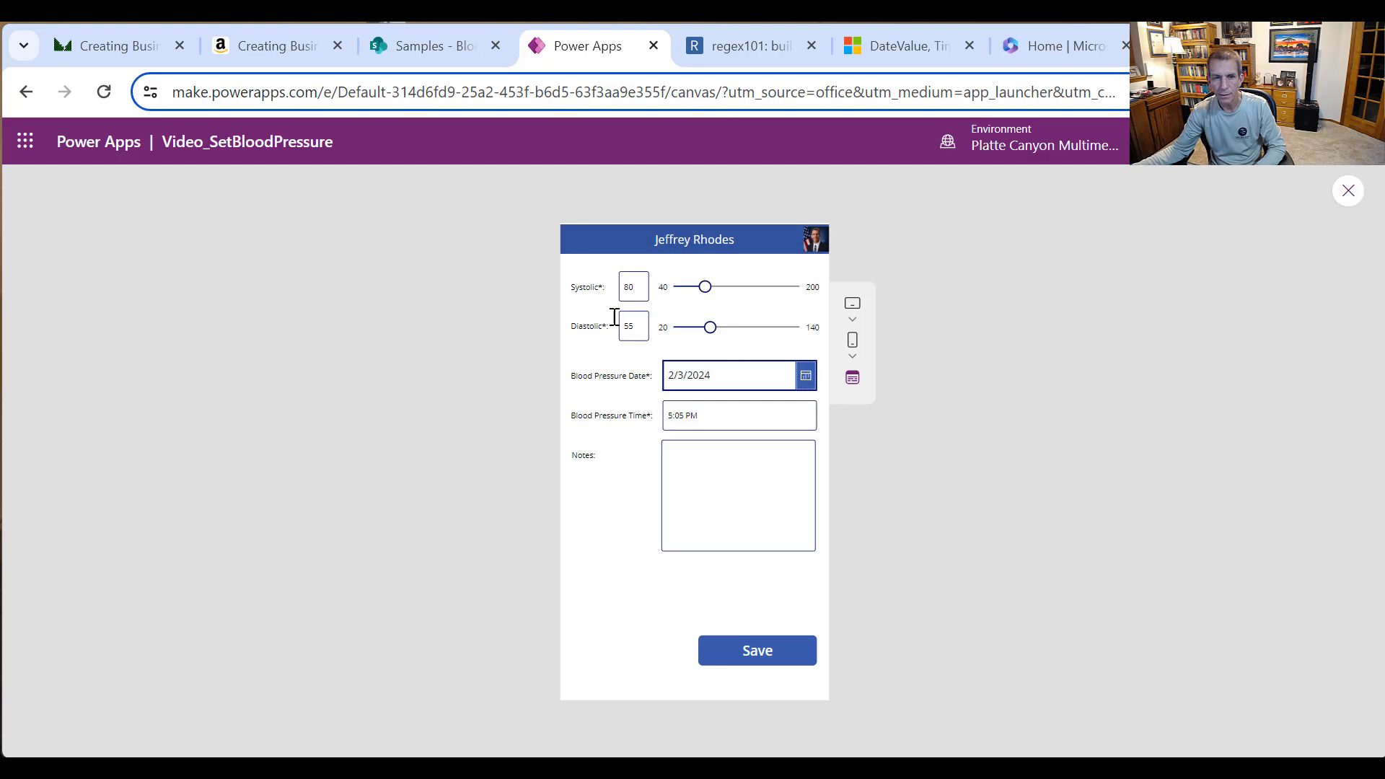
Step: Enter 110 as the systolic value and move the diastolic slider to 73 in the app preview
{"action": "left_click", "coordinate": [641, 290]}
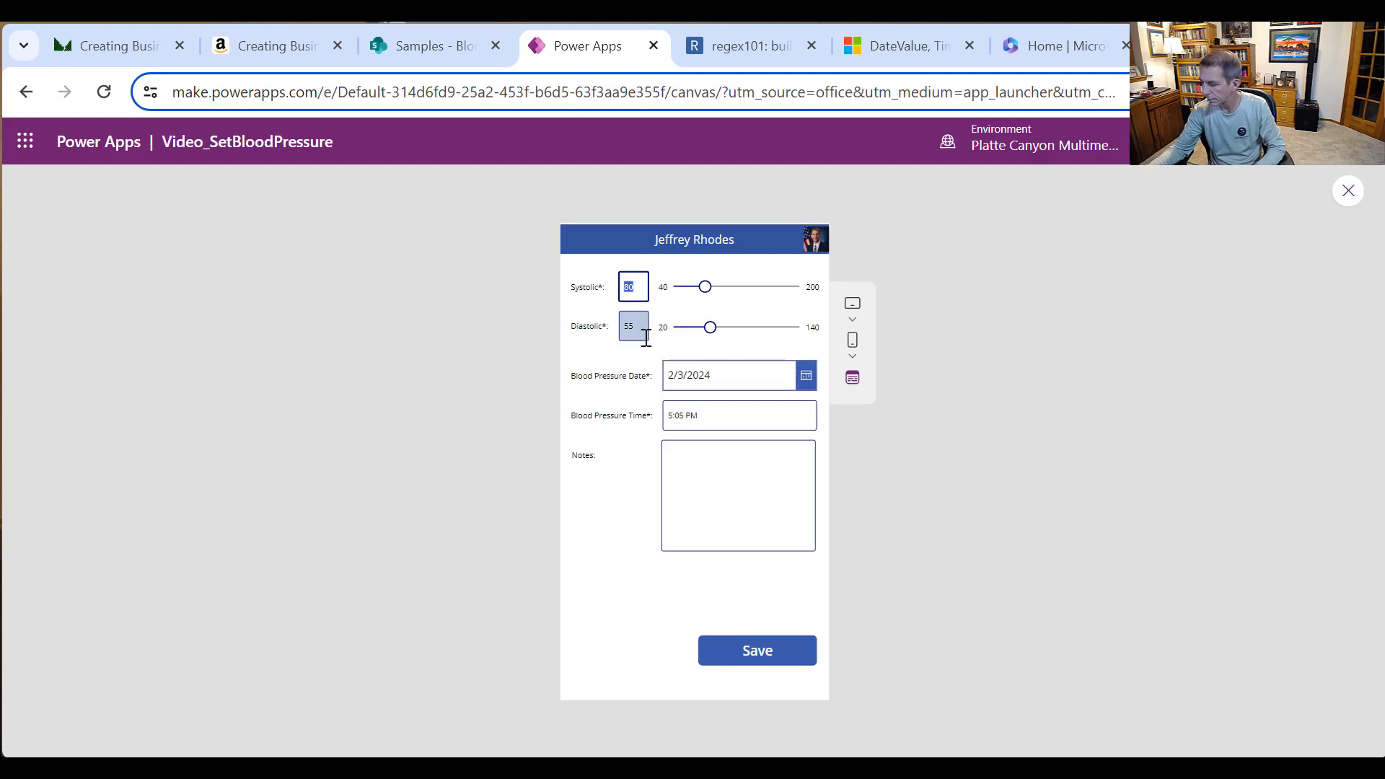
{"action": "type", "text": "110"}
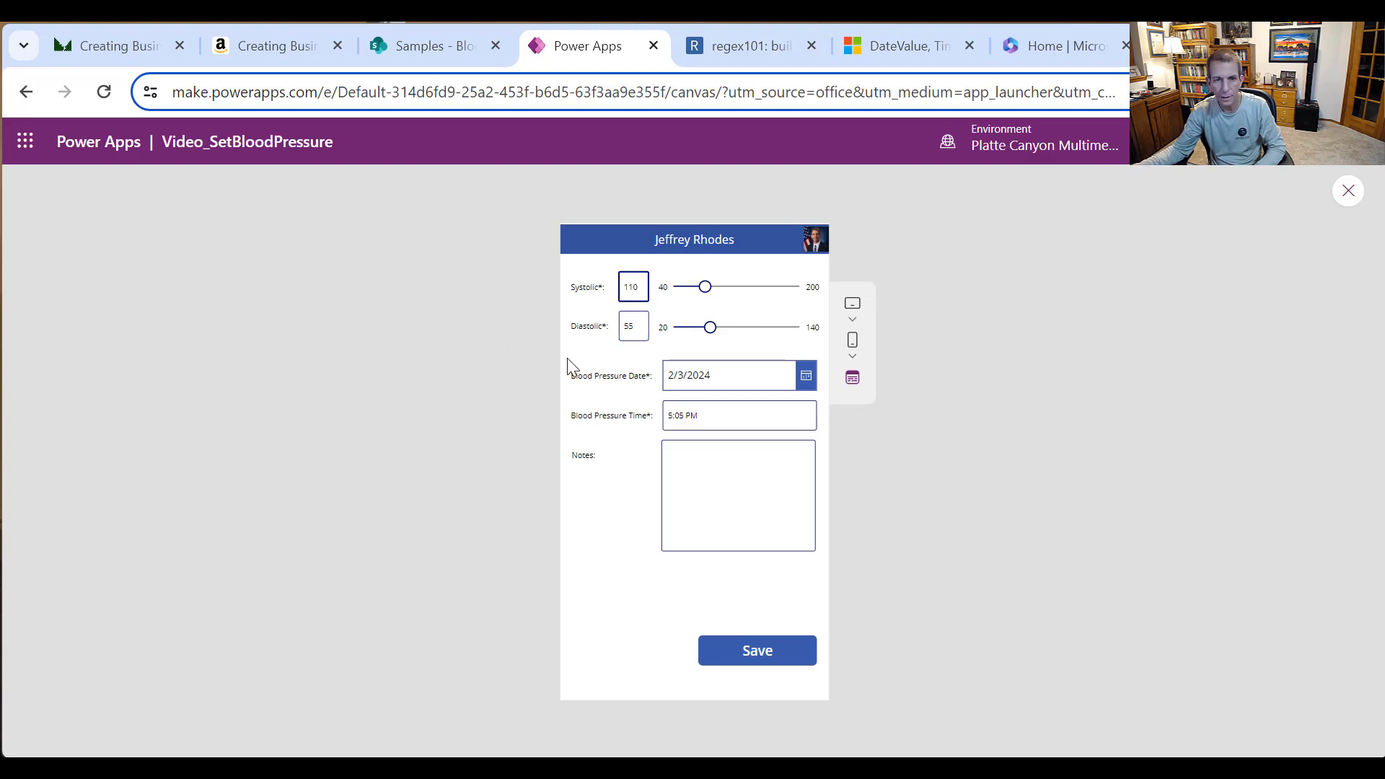
{"action": "left_click_drag", "start_coordinate": [711, 332], "coordinate": [733, 337]}
{"action": "left_click", "coordinate": [729, 416]}
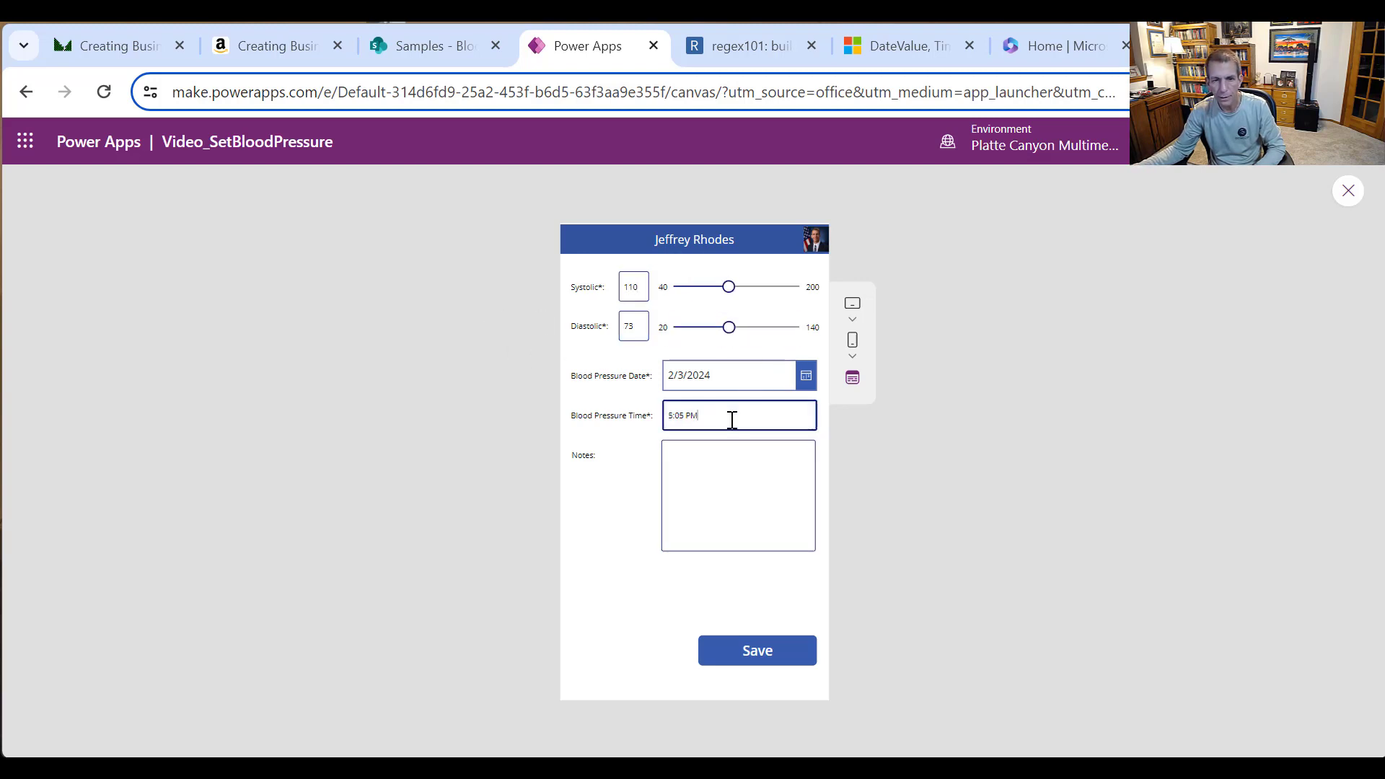
Step: Open the calendar for Blood Pressure Date and go back to January 2024
{"action": "left_click", "coordinate": [805, 375]}
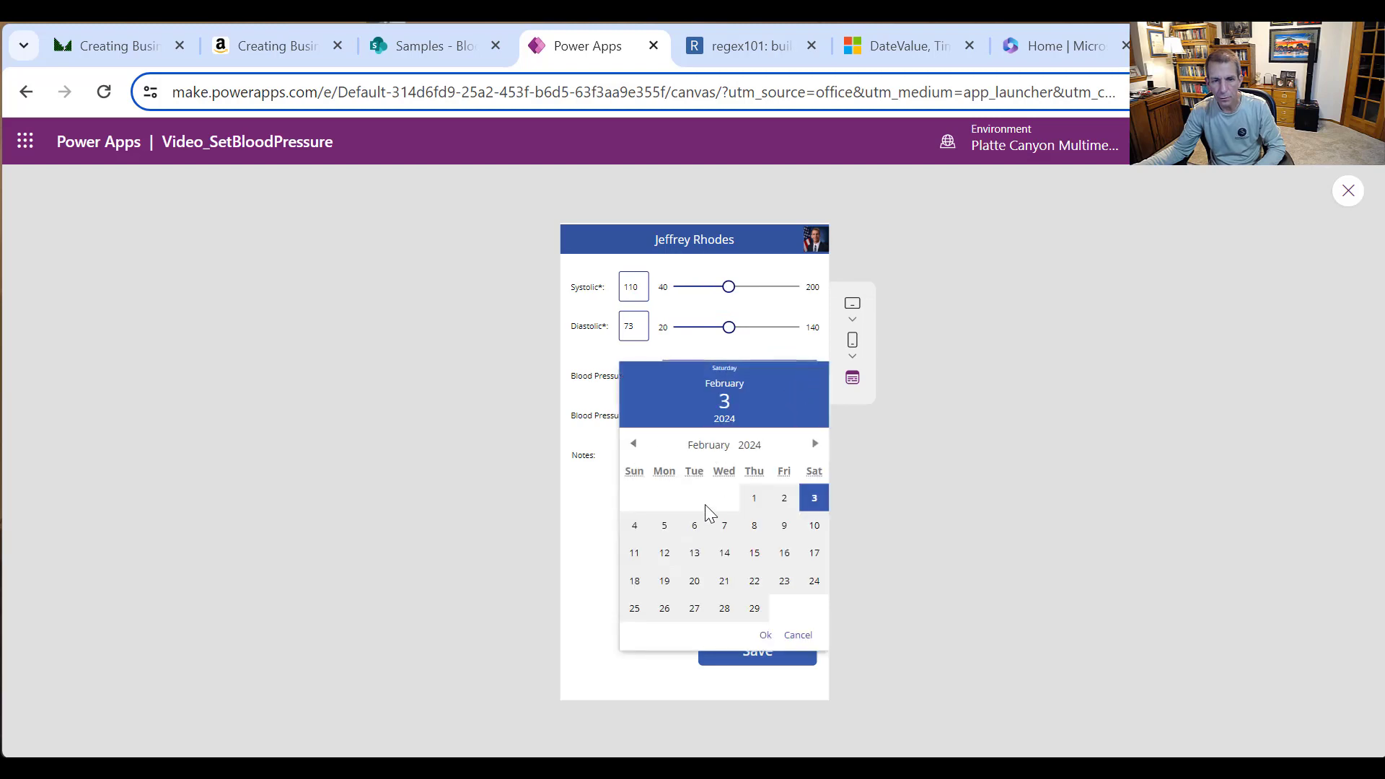
{"action": "left_click", "coordinate": [632, 445]}
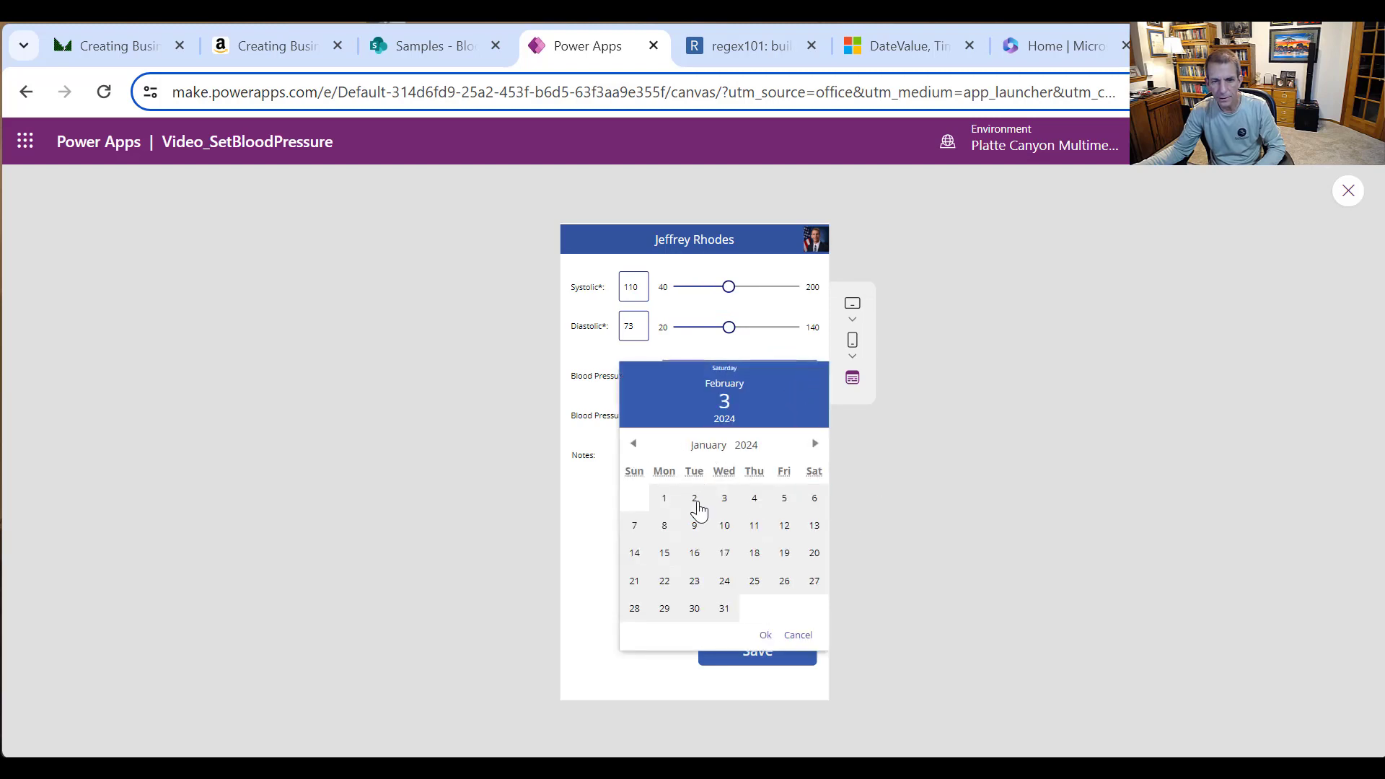
Step: Try January 10, 2024 as the blood pressure date and set the blood pressure time to 3:00 PM
{"action": "left_click", "coordinate": [726, 526]}
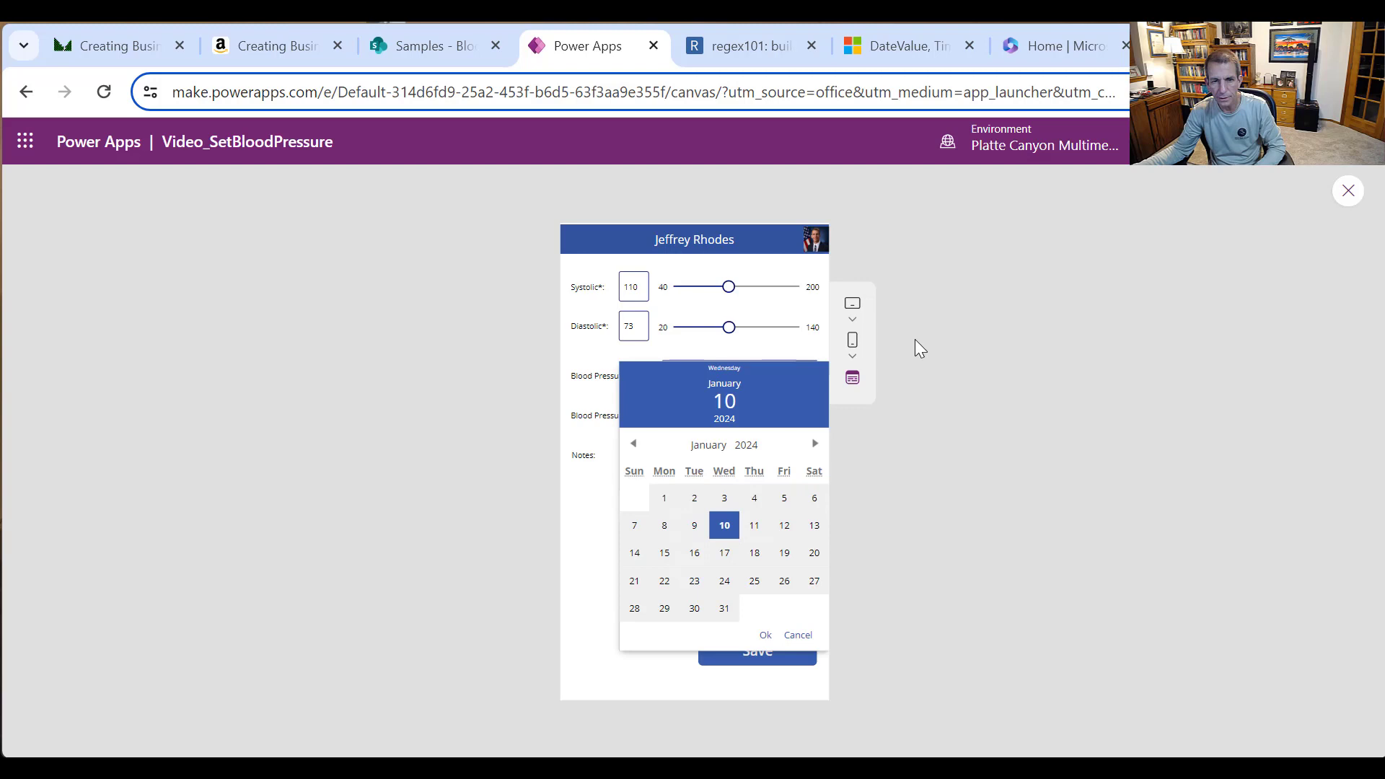
{"action": "left_click", "coordinate": [798, 344]}
{"action": "left_click", "coordinate": [712, 416]}
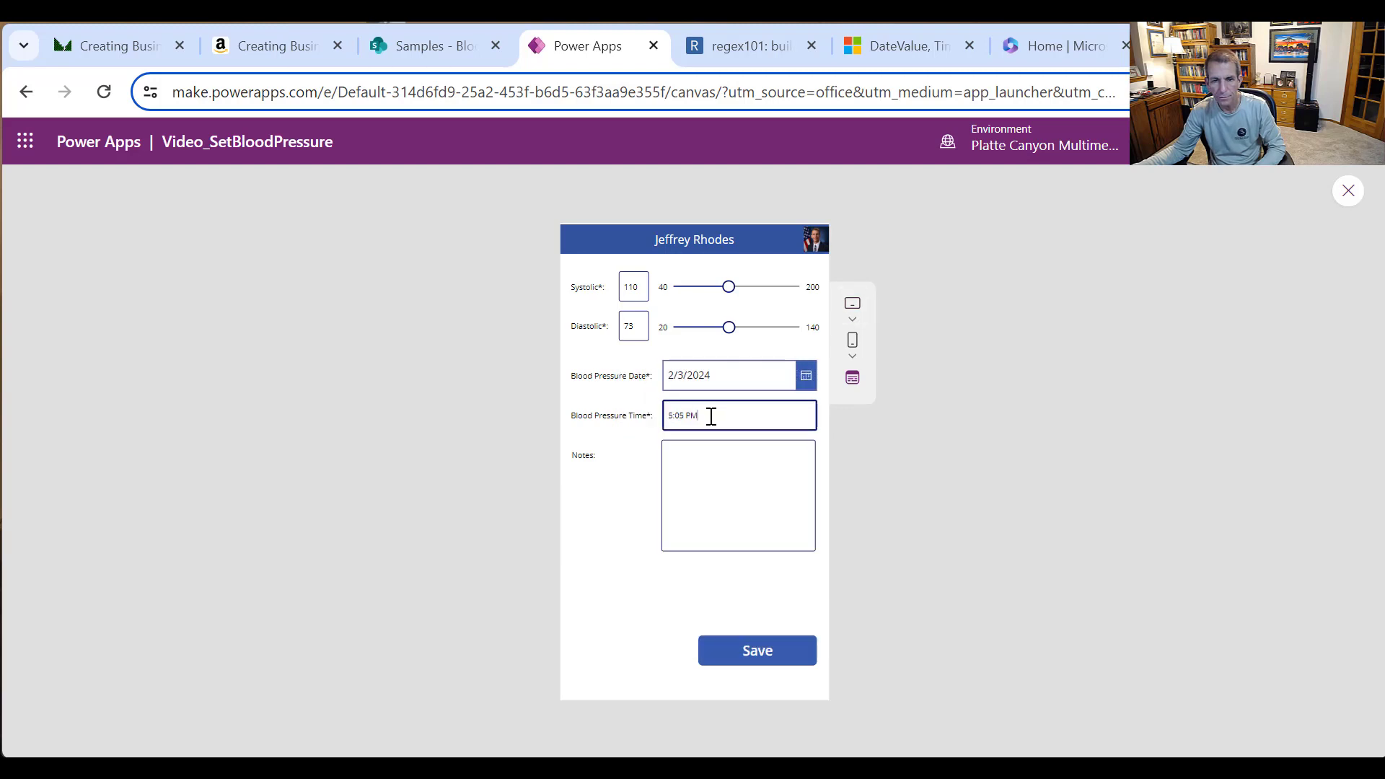
{"action": "left_click_drag", "start_coordinate": [711, 416], "coordinate": [643, 414]}
{"action": "type", "text": "3"}
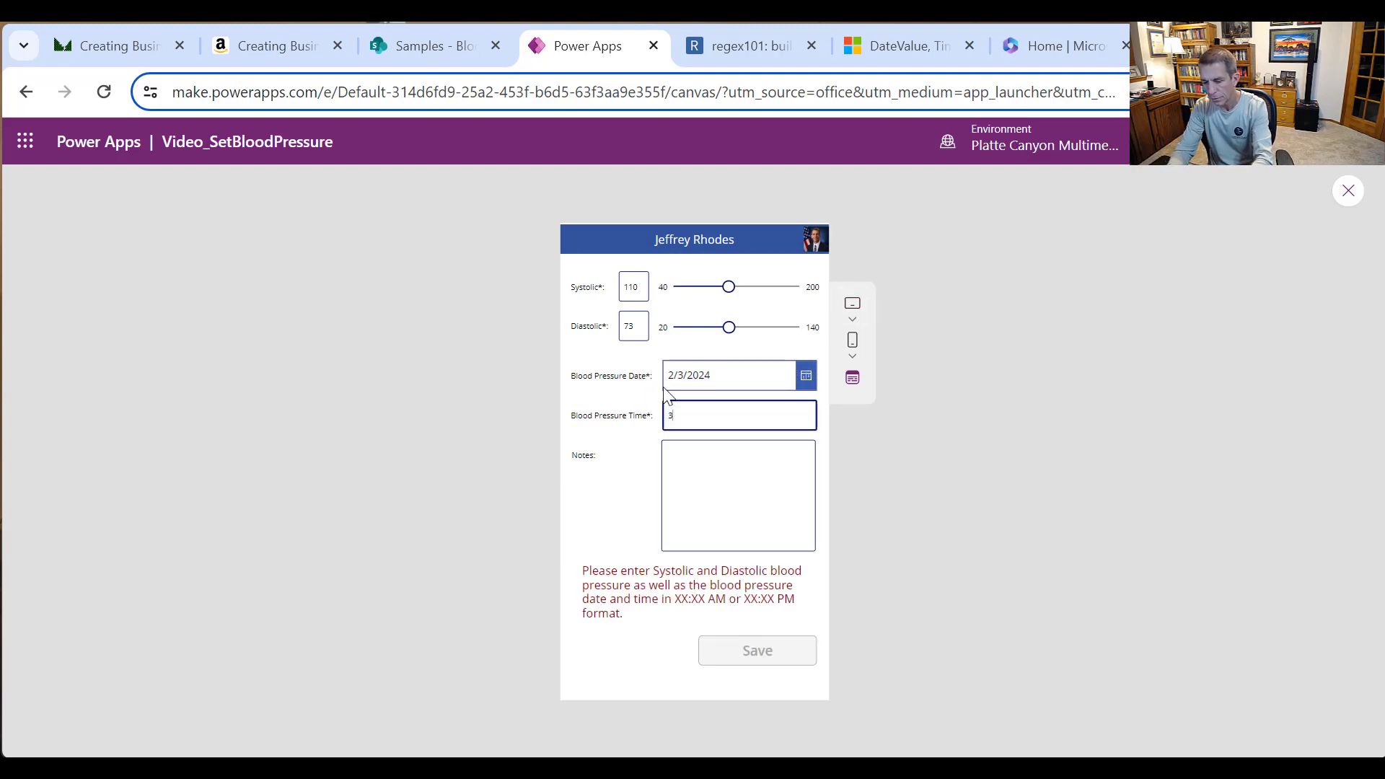
{"action": "type", "text": ":00 PM"}
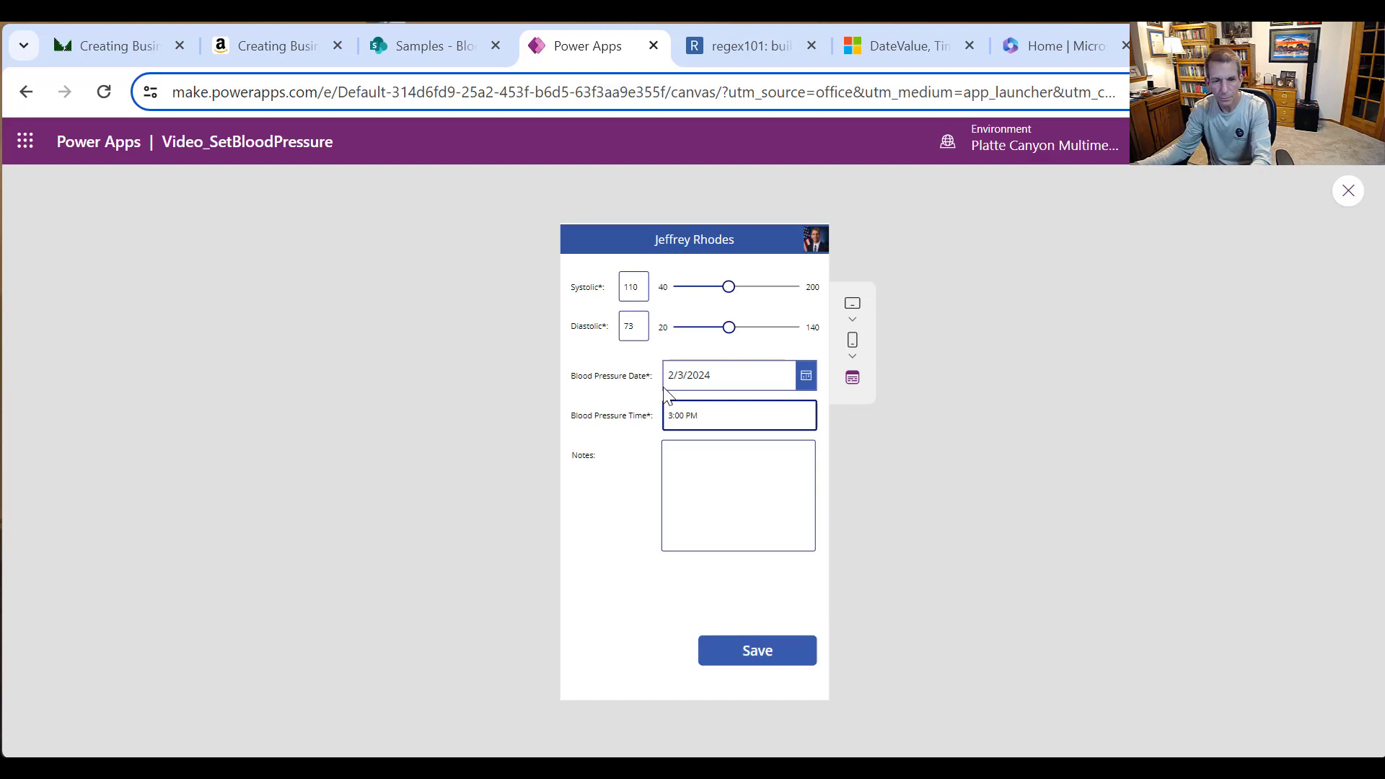
Step: Enter the note "A nice day." and save the blood pressure reading
{"action": "left_click", "coordinate": [690, 492]}
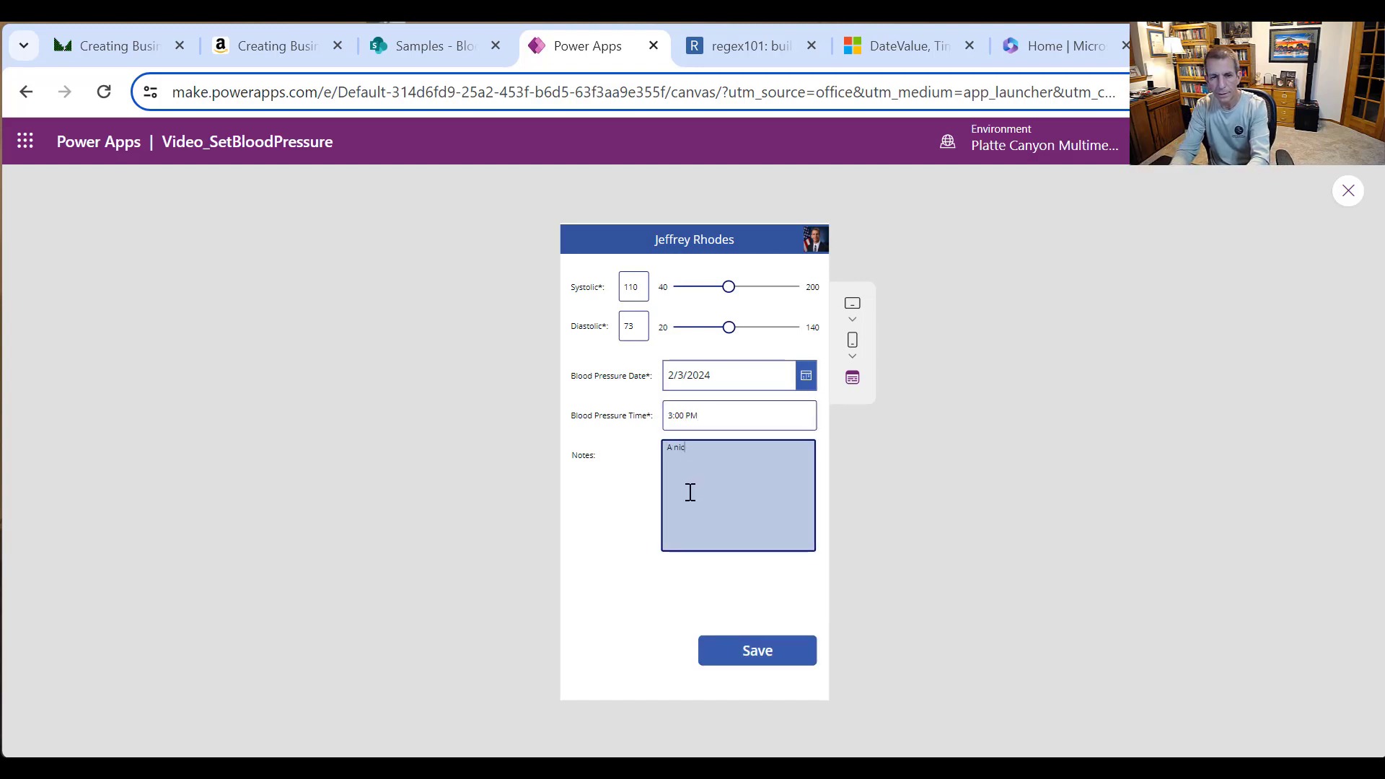
{"action": "type", "text": "A nice day."}
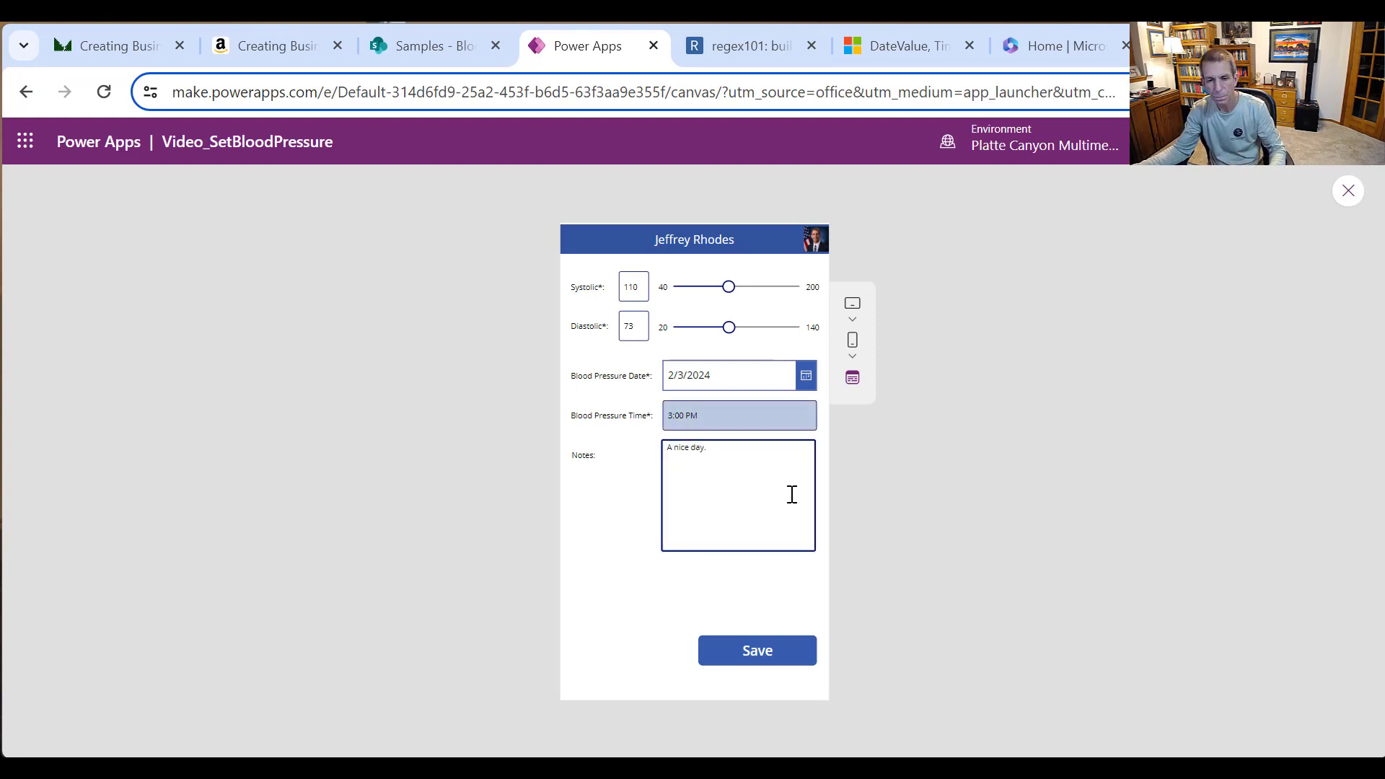
{"action": "left_click", "coordinate": [775, 650]}
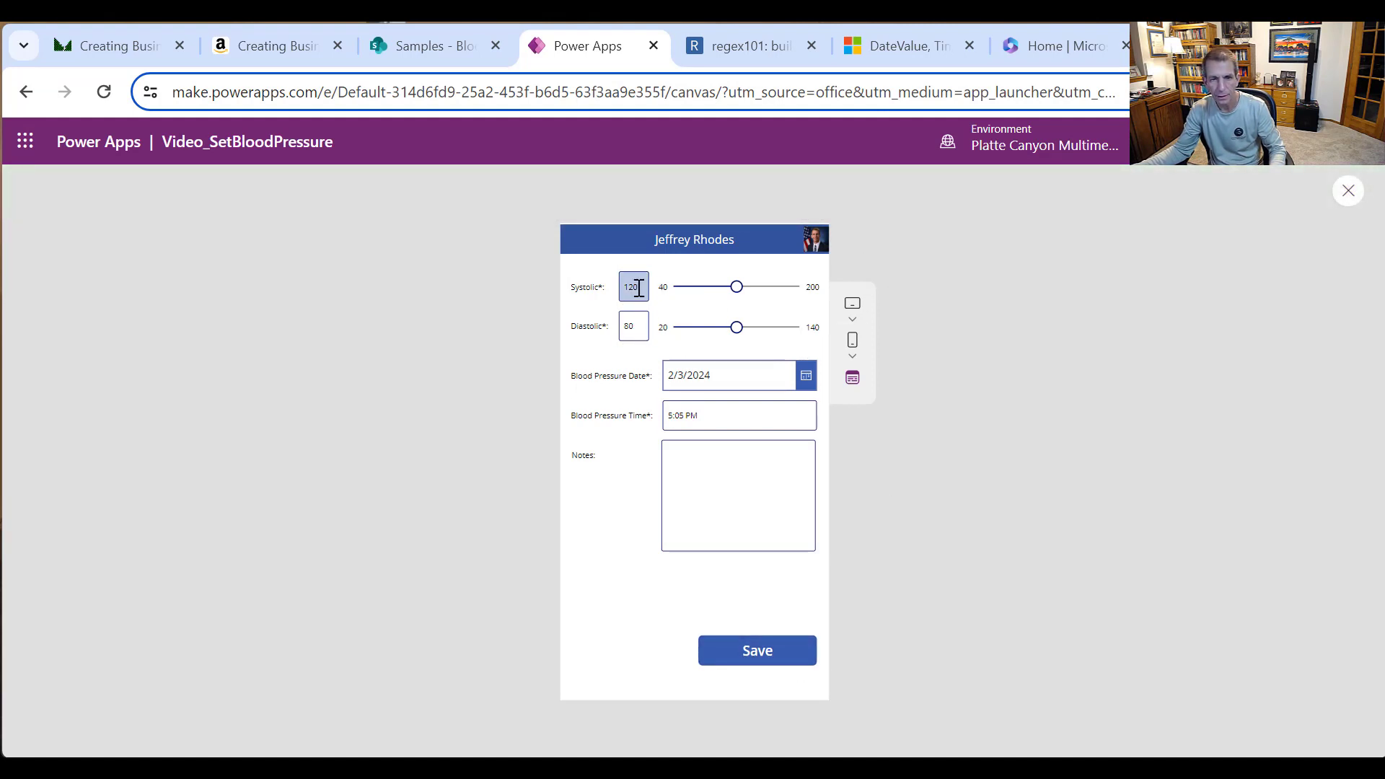
Step: Set the systolic value to 140 and the diastolic value to 90 for a new reading
{"action": "double_click", "coordinate": [633, 287]}
{"action": "type", "text": "1"}
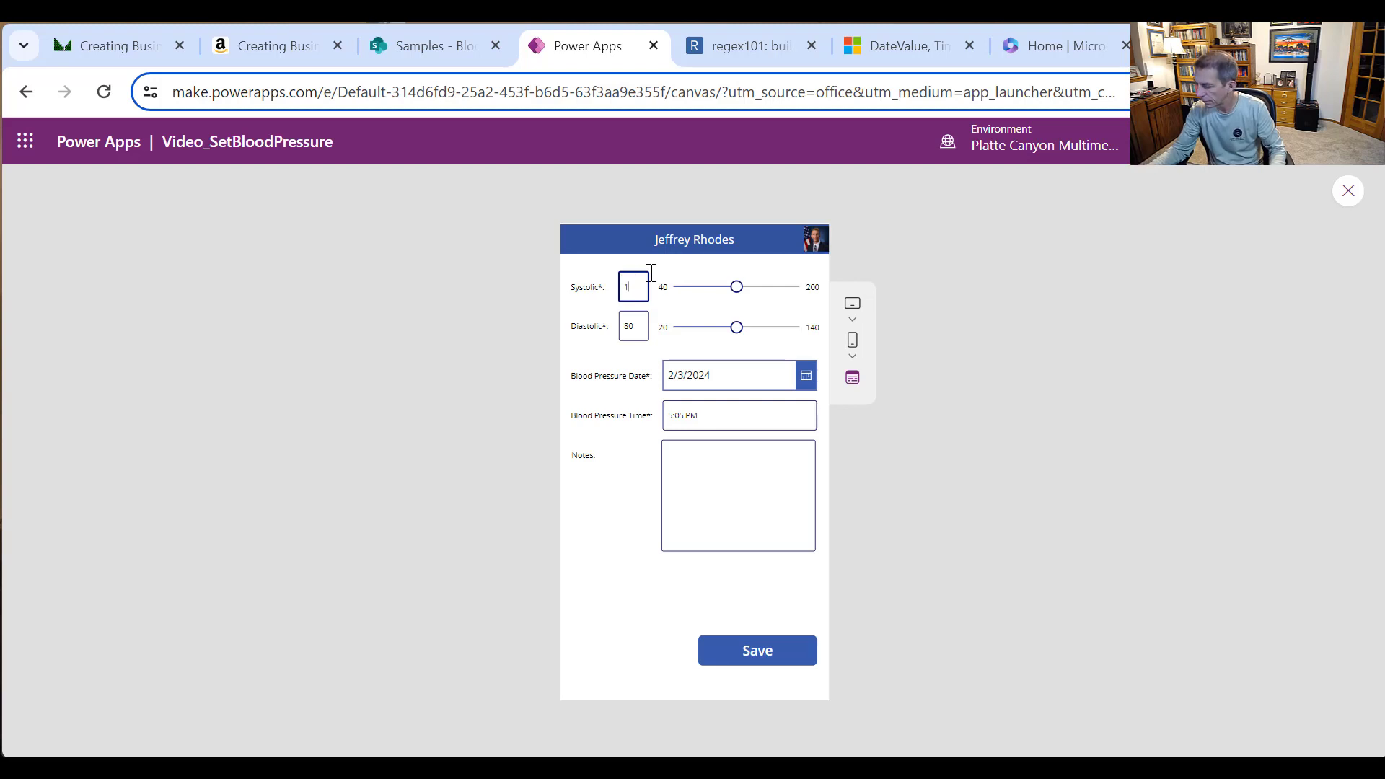
{"action": "type", "text": "40"}
{"action": "key", "text": "Tab"}
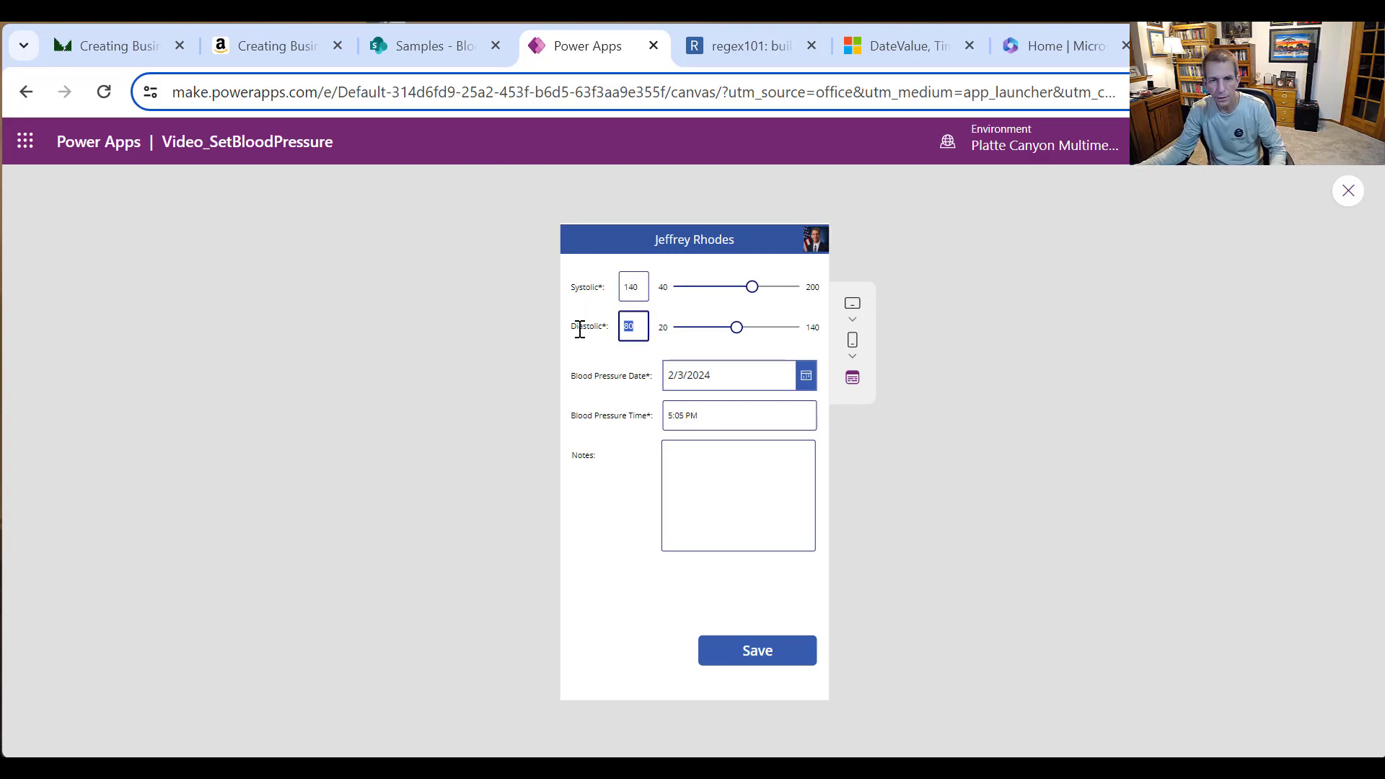
{"action": "type", "text": "90"}
Step: Try to set the blood pressure date to January 25, 2024
{"action": "left_click", "coordinate": [806, 376]}
{"action": "left_click", "coordinate": [634, 443]}
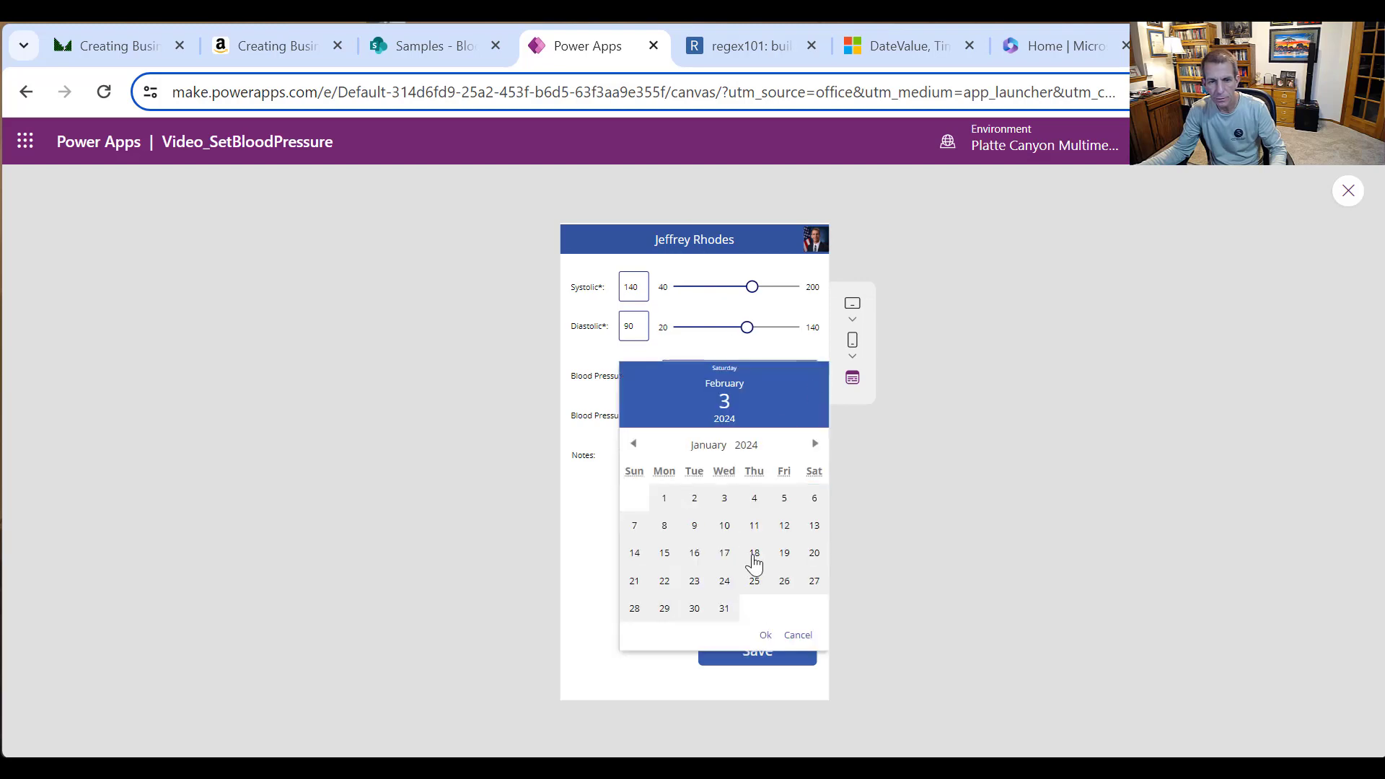
{"action": "left_click", "coordinate": [753, 582]}
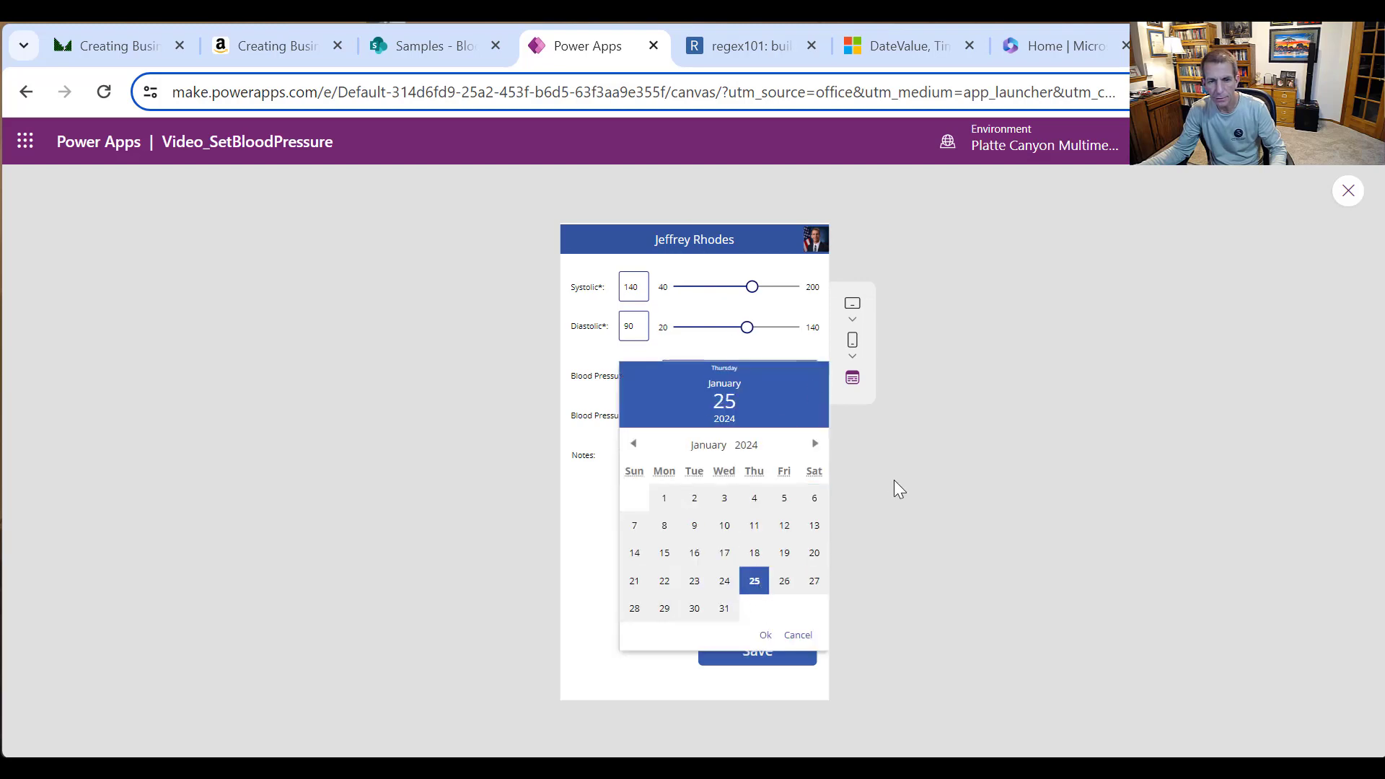
{"action": "left_click", "coordinate": [619, 690]}
Step: Enter the note "Hello world" and save the reading
{"action": "left_click", "coordinate": [745, 473]}
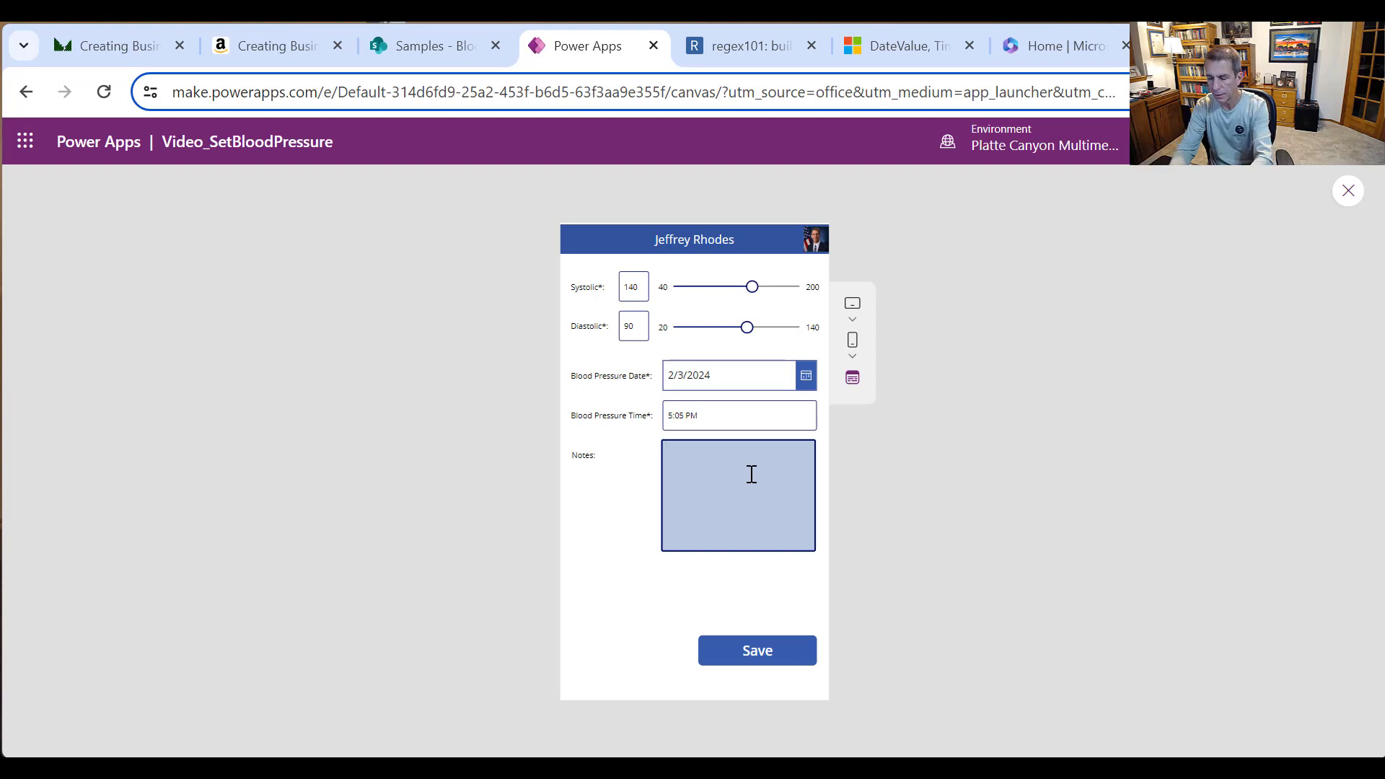
{"action": "type", "text": "Hello wor"}
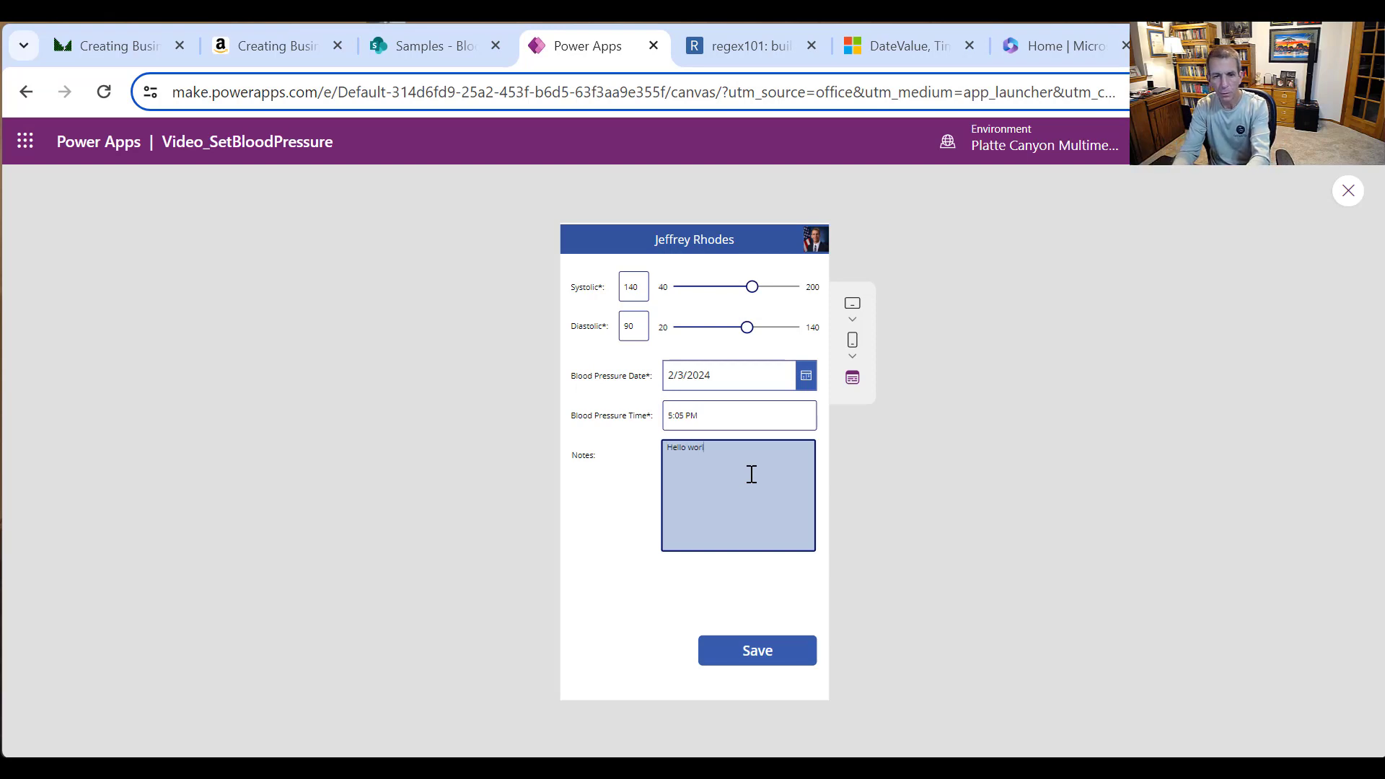
{"action": "type", "text": "ld"}
{"action": "left_click", "coordinate": [752, 650]}
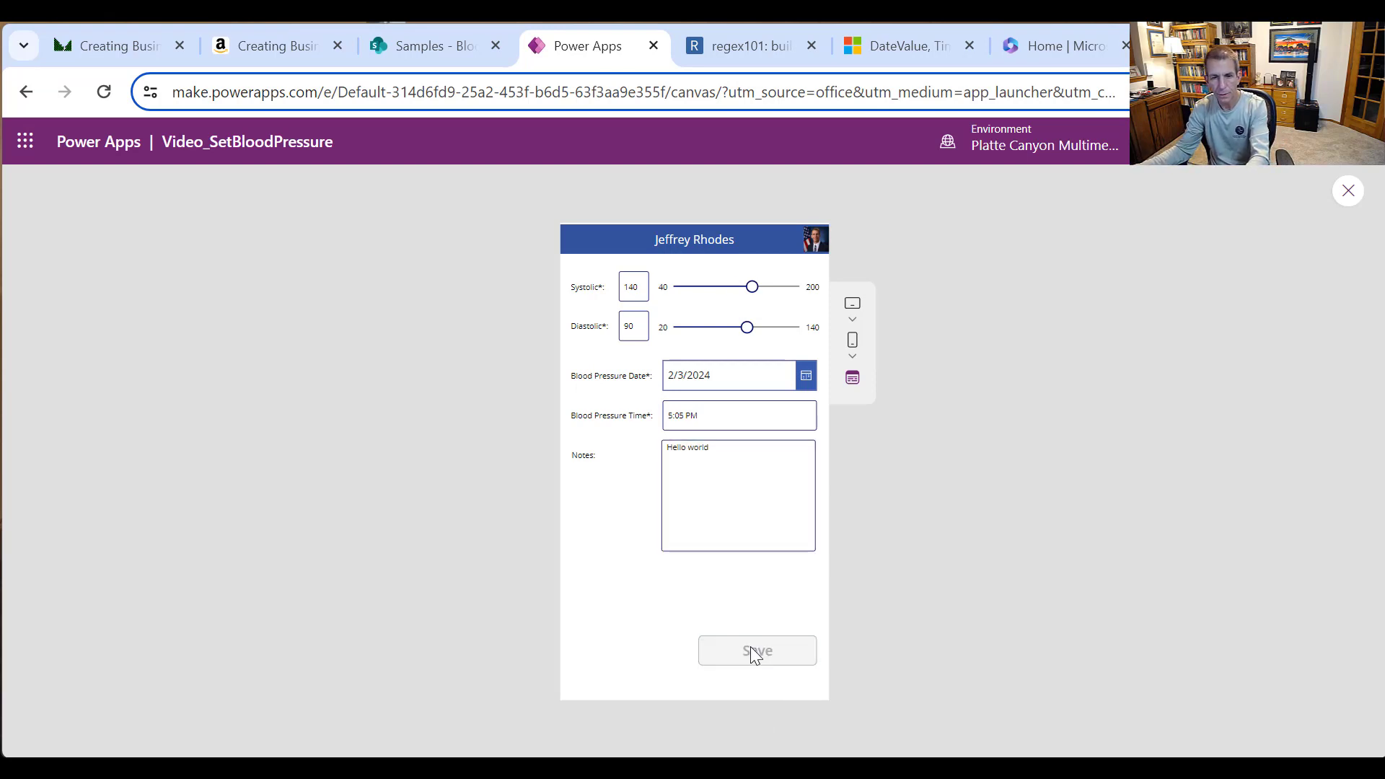
Step: Try to set the blood pressure date to December 13, 2023
{"action": "left_click", "coordinate": [726, 378]}
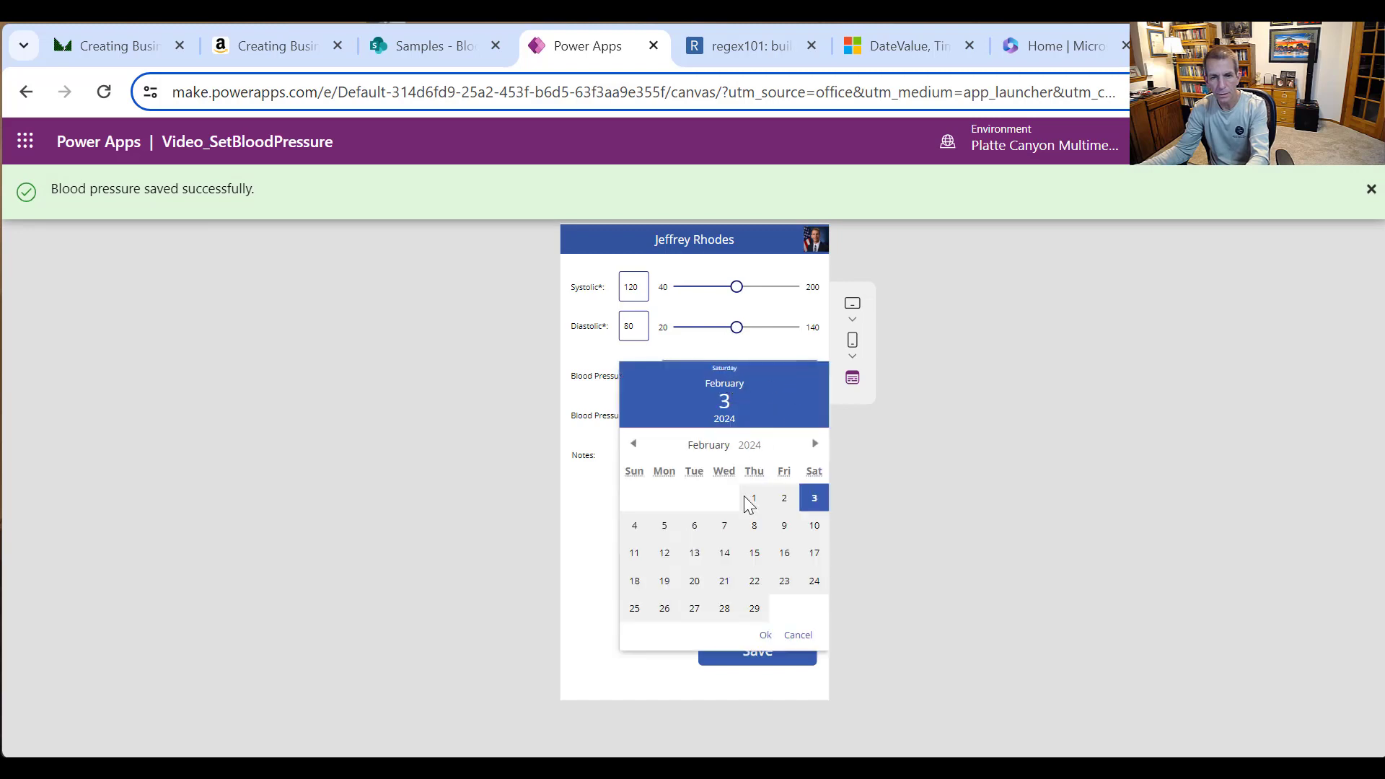
{"action": "left_click", "coordinate": [631, 445]}
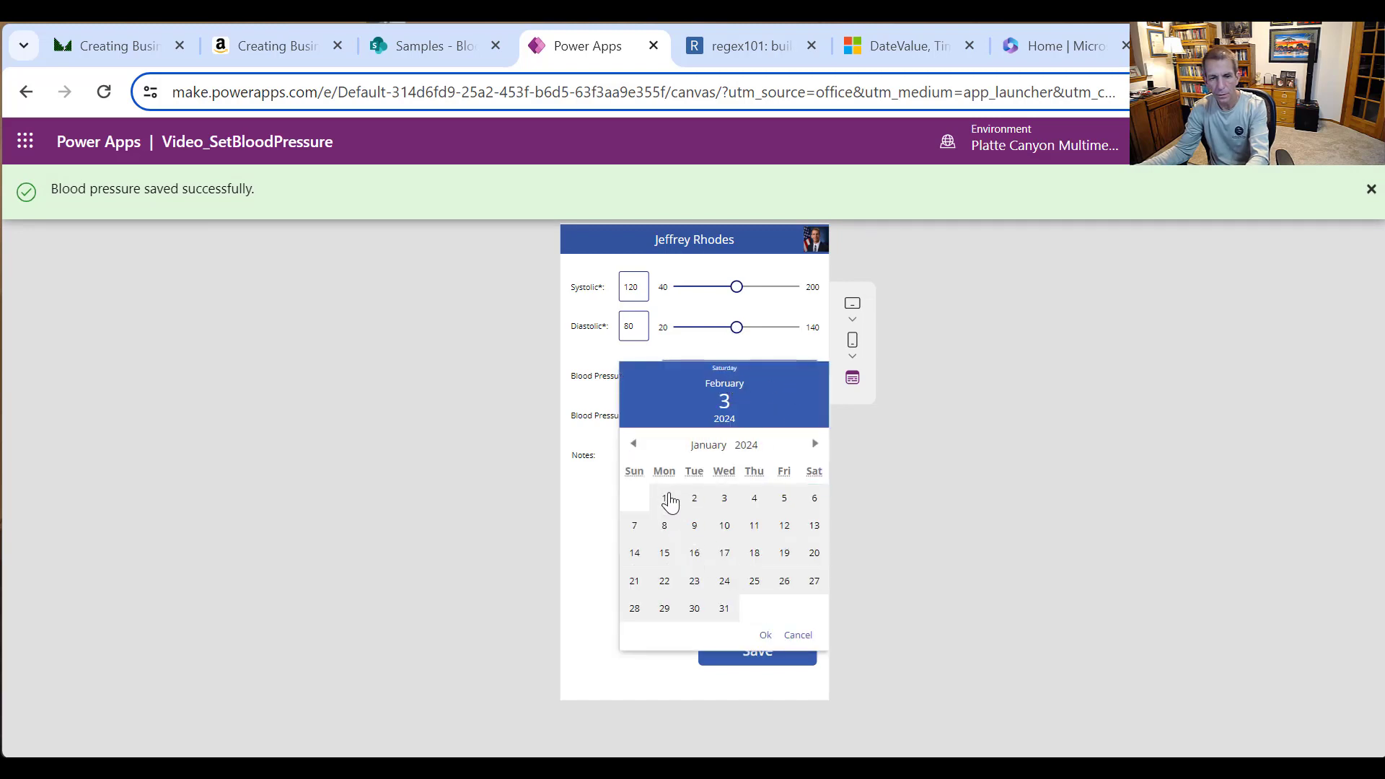
{"action": "left_click", "coordinate": [634, 445]}
{"action": "left_click", "coordinate": [724, 553]}
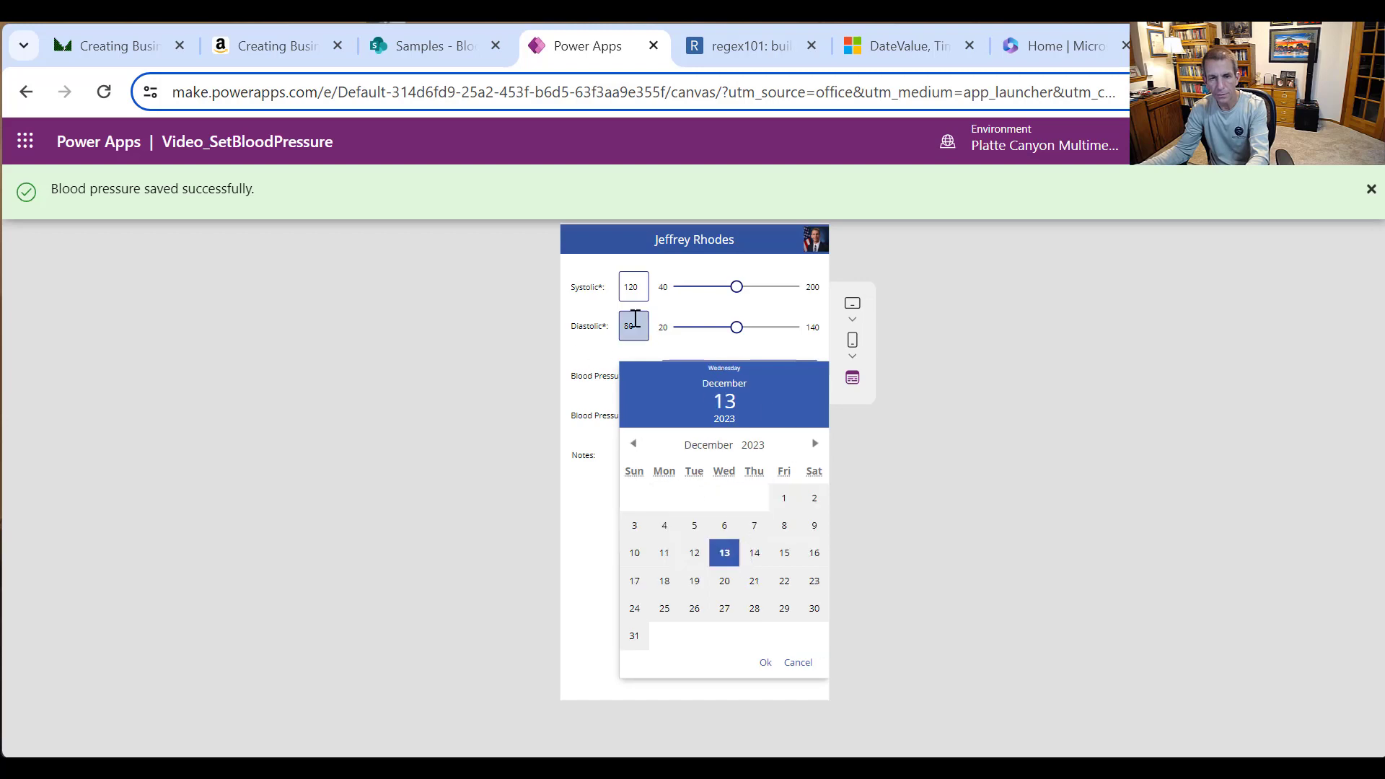
{"action": "left_click", "coordinate": [634, 325]}
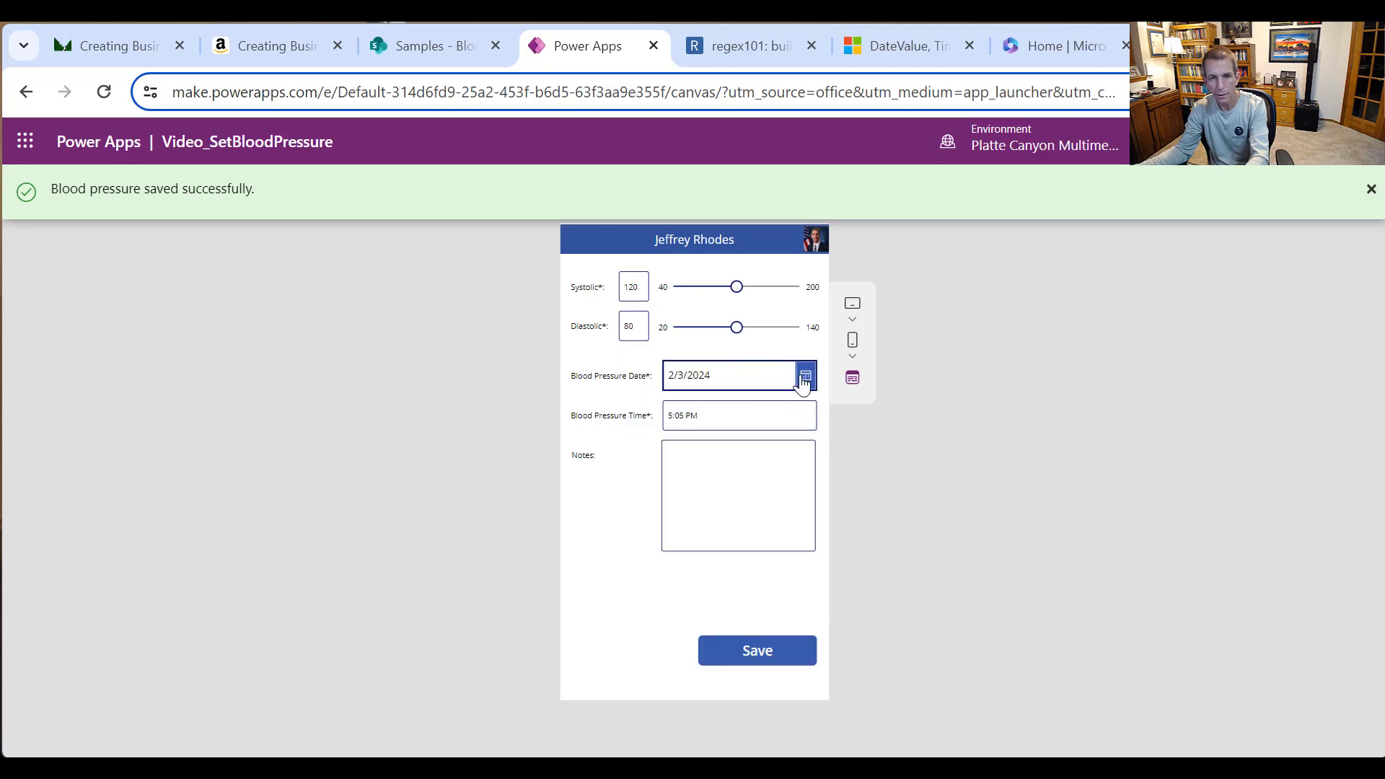
Step: Set the diastolic value to 92 and the systolic value to 110, and save the reading without notes
{"action": "left_click", "coordinate": [635, 325]}
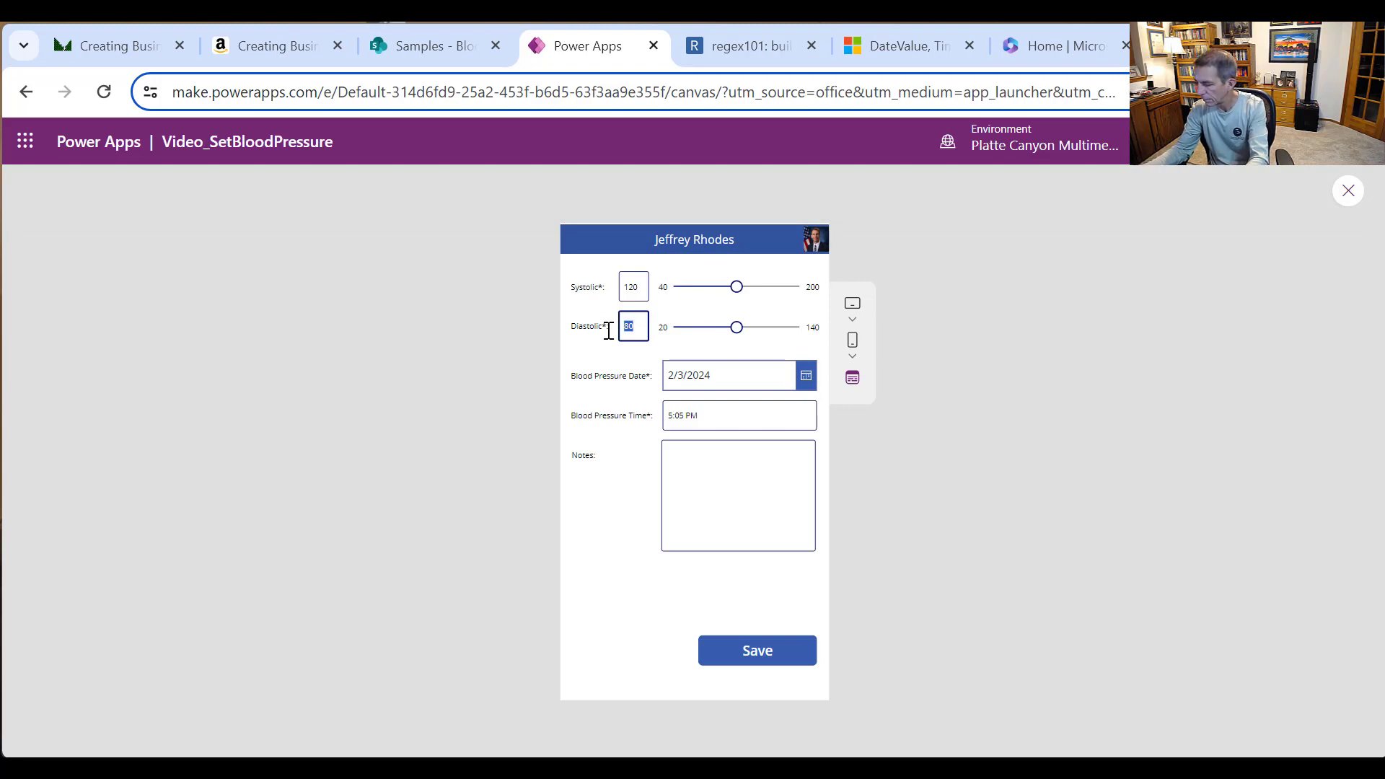
{"action": "type", "text": "92"}
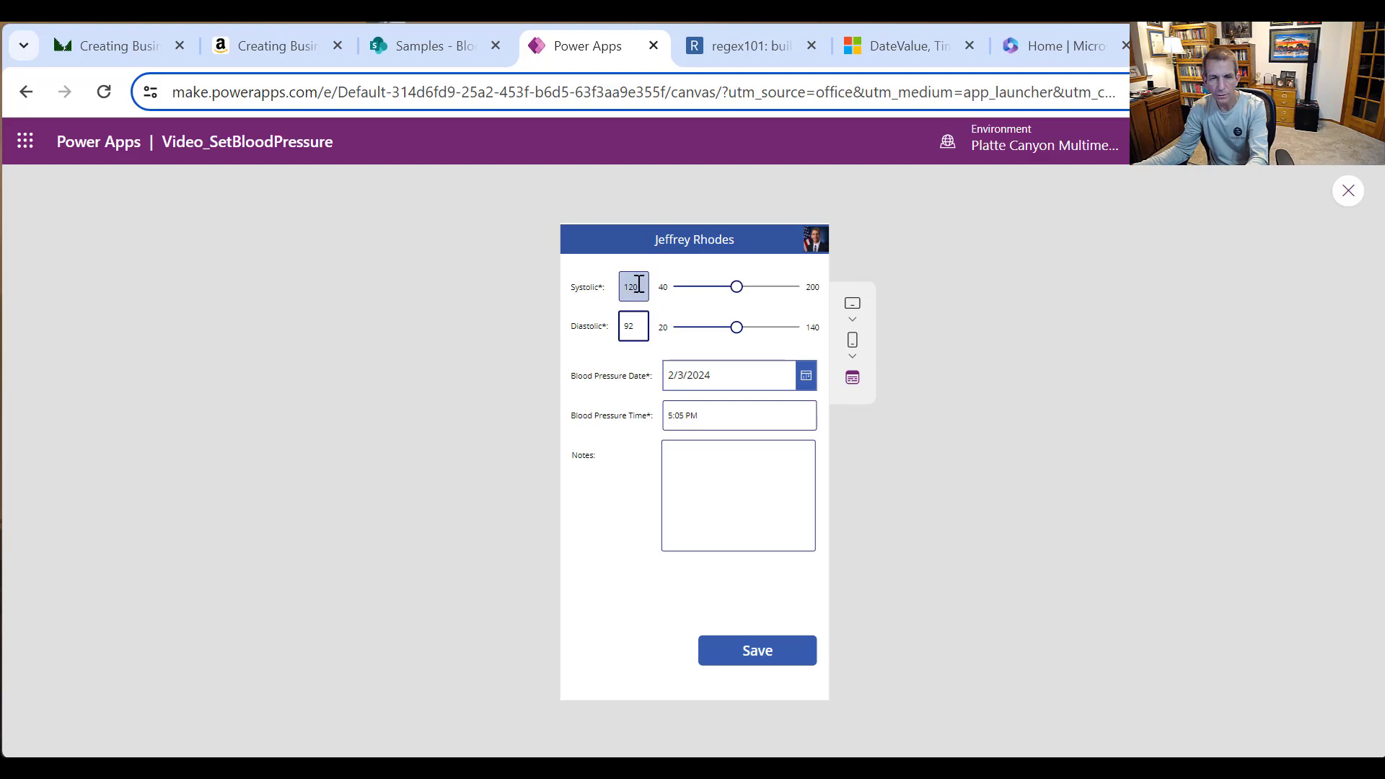
{"action": "left_click_drag", "start_coordinate": [639, 285], "coordinate": [618, 287]}
{"action": "type", "text": "1"}
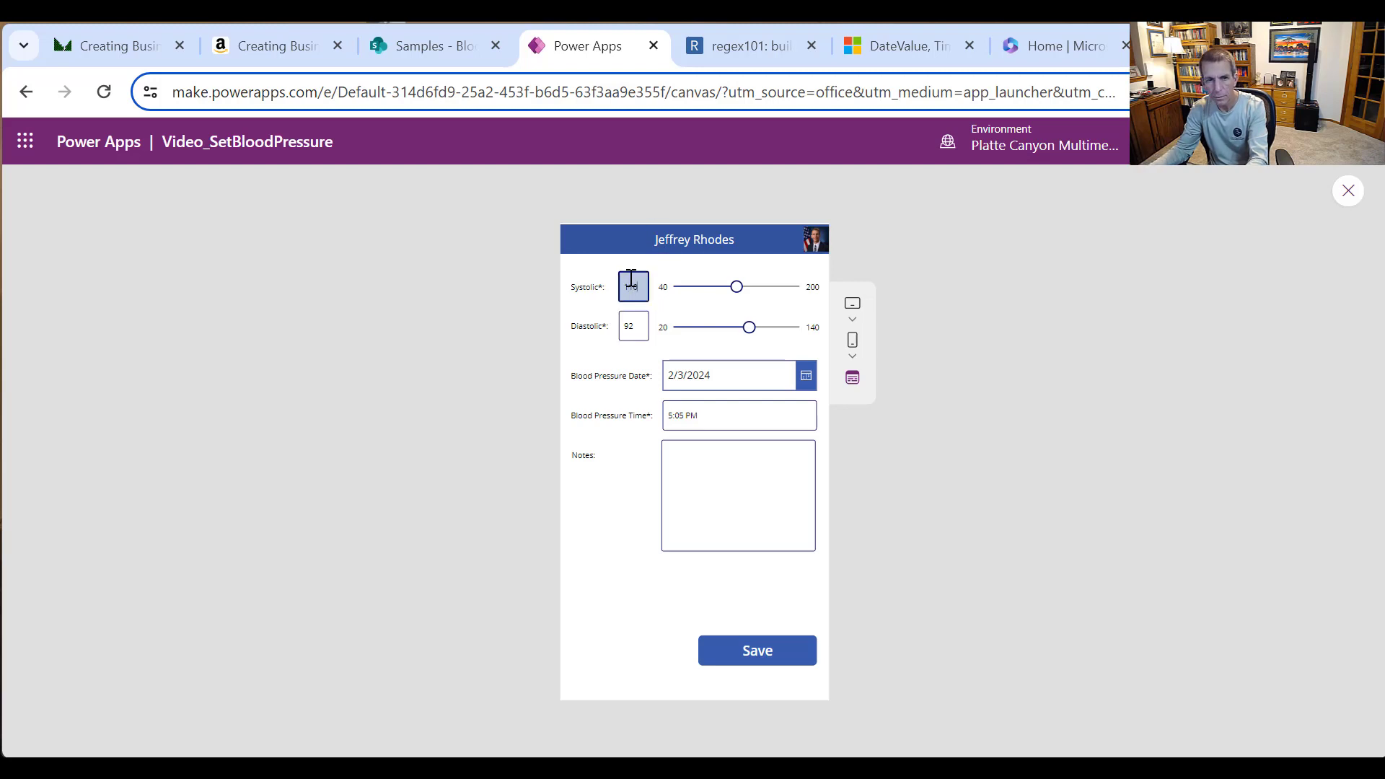
{"action": "left_click", "coordinate": [634, 617]}
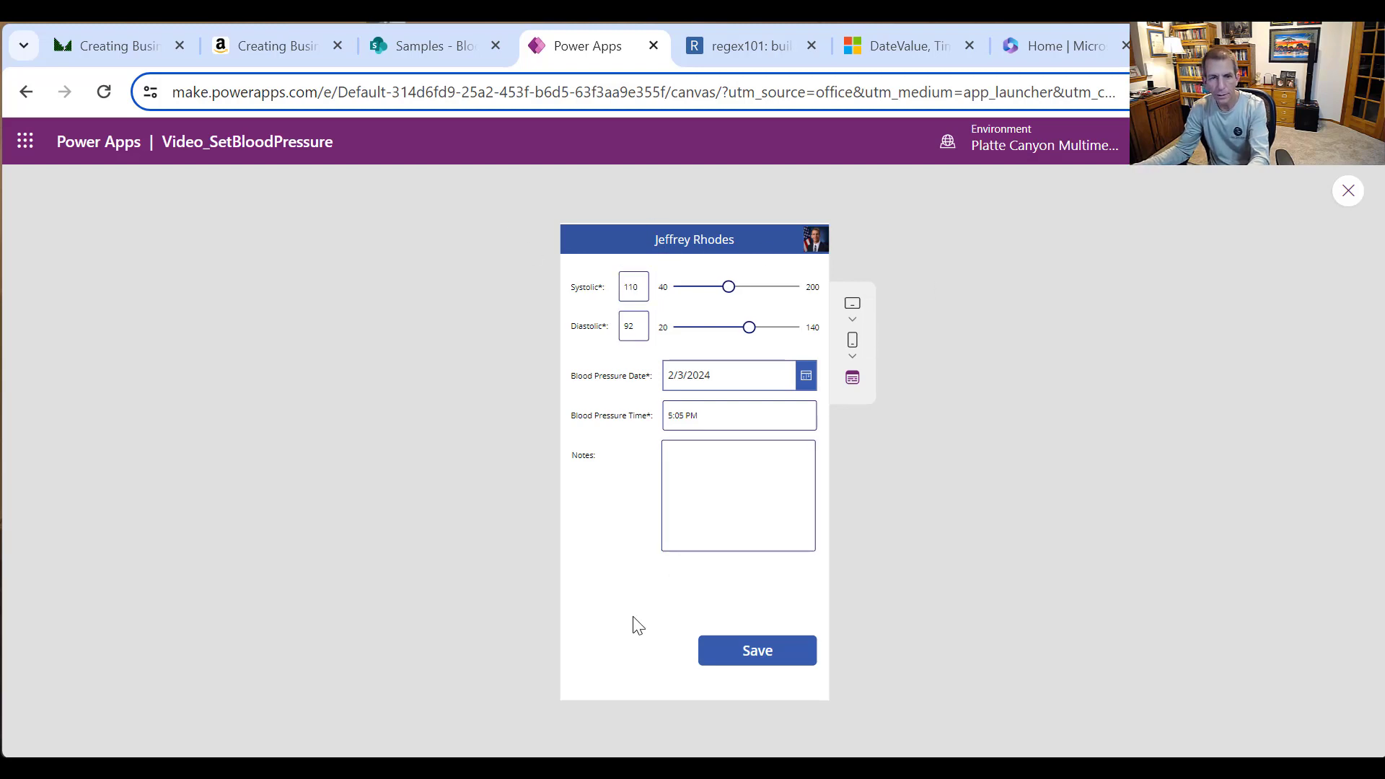
{"action": "left_click", "coordinate": [774, 662]}
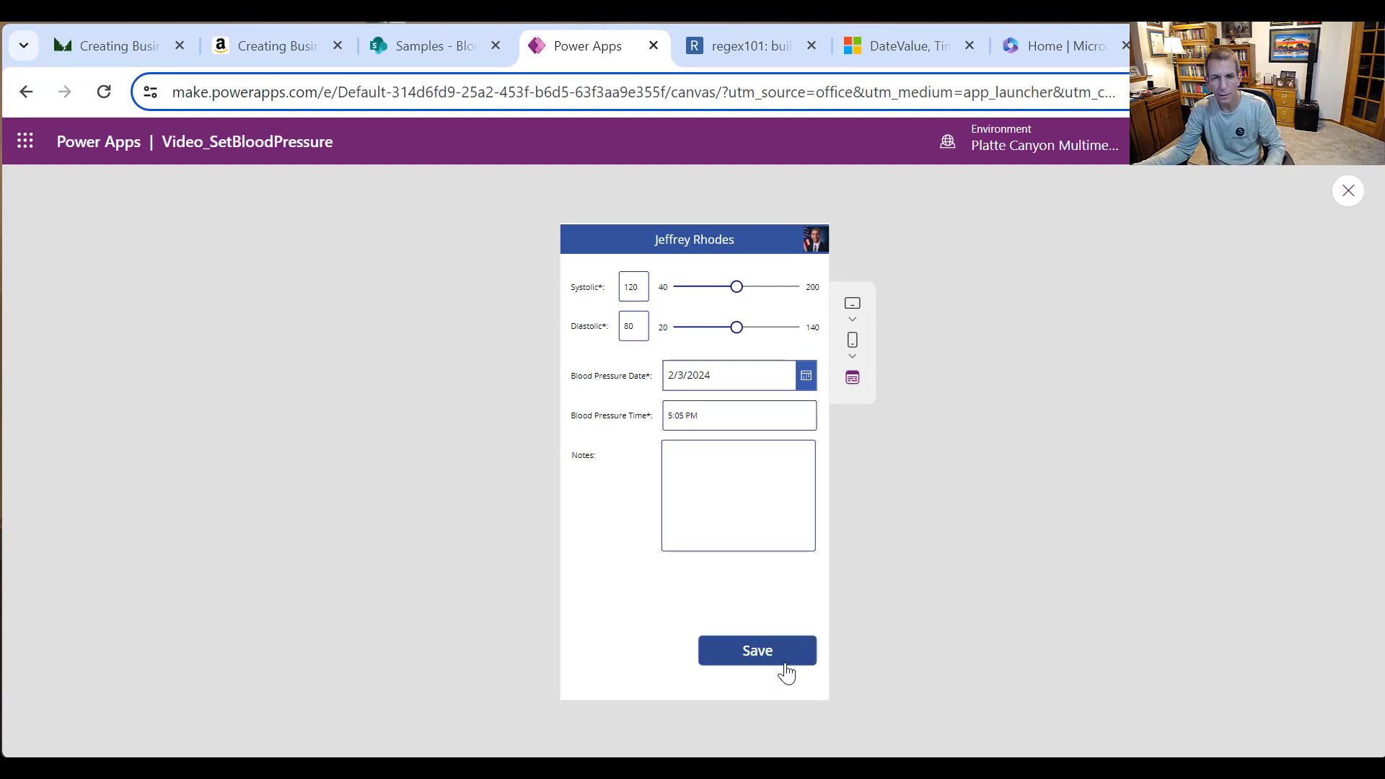
Step: Switch to the SharePoint BloodPressure list and reload it to check the saved readings
{"action": "left_click", "coordinate": [408, 49]}
{"action": "right_click", "coordinate": [1176, 381]}
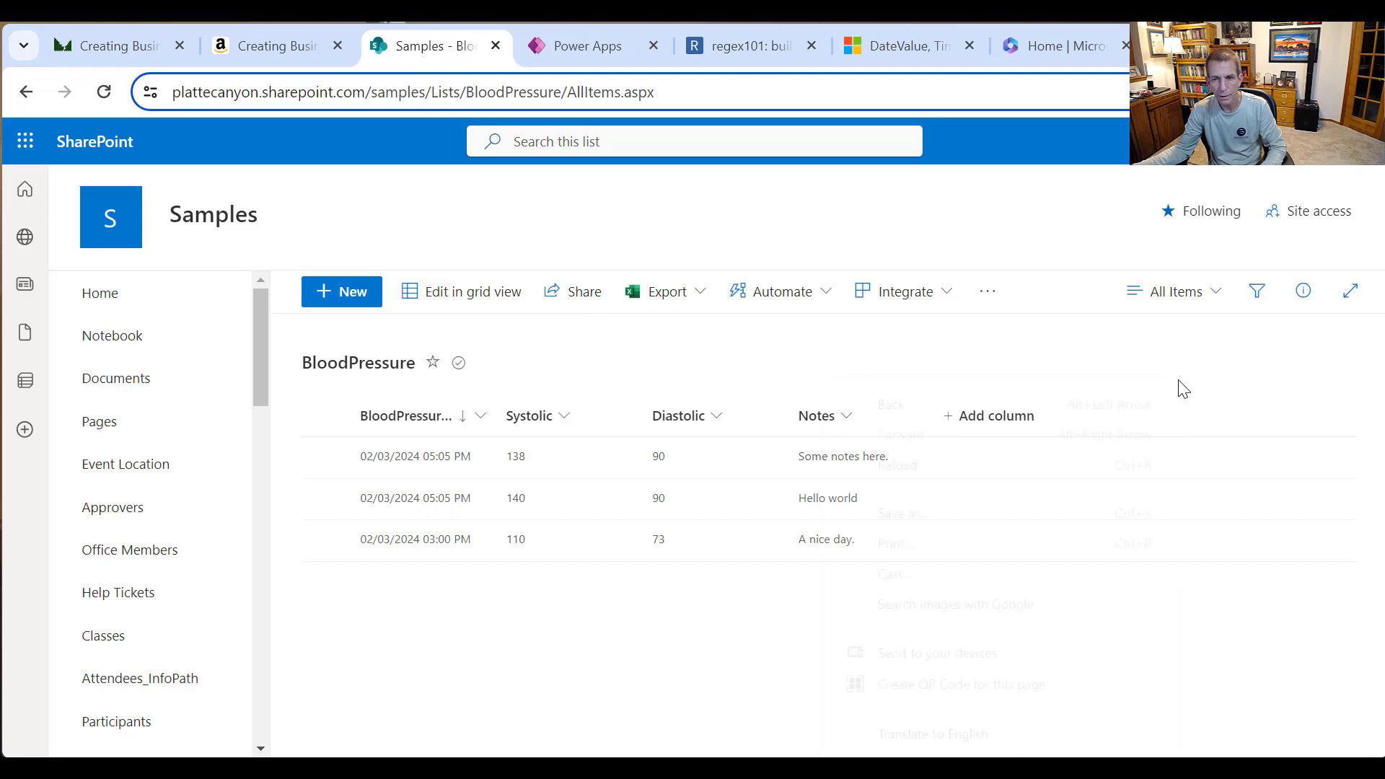
{"action": "left_click", "coordinate": [897, 465]}
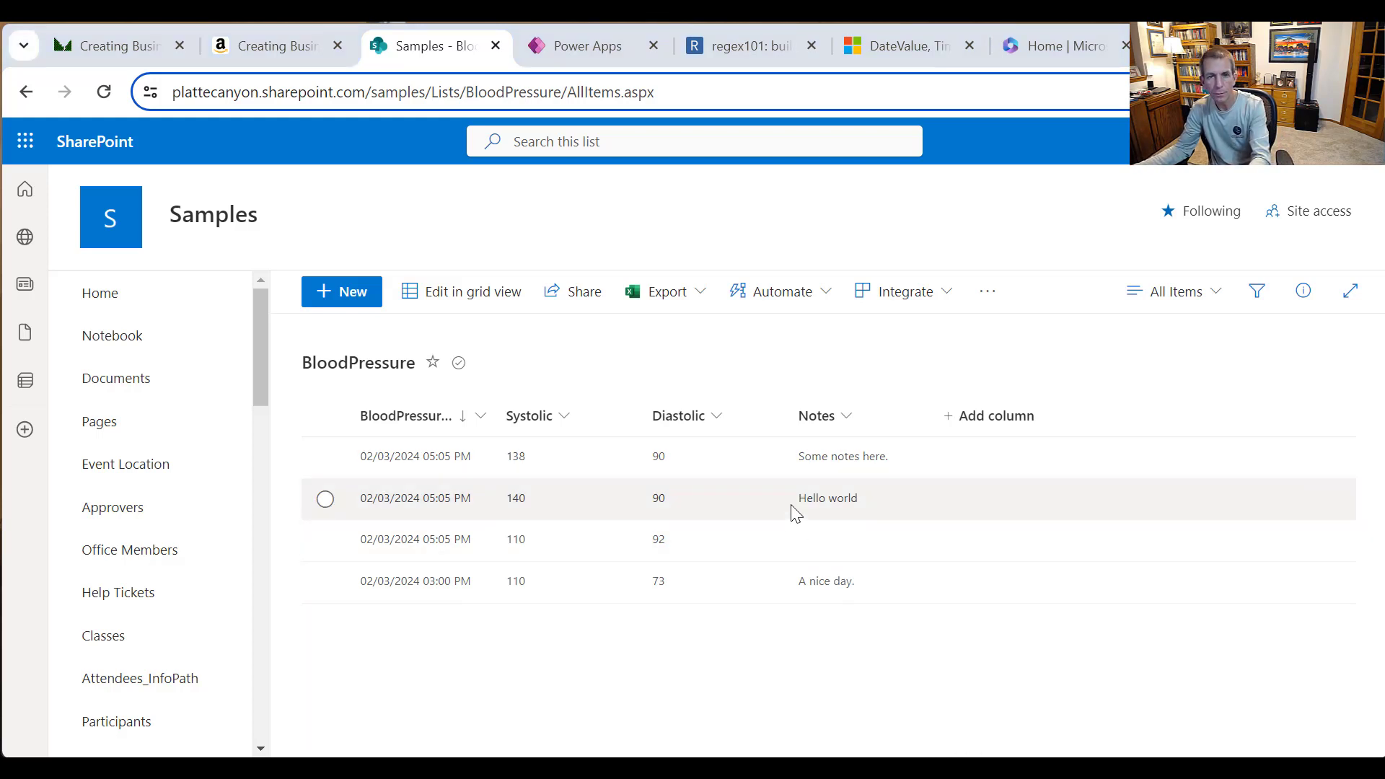
Step: Switch back to Power Apps, leave the app preview and save the app
{"action": "left_click", "coordinate": [612, 50]}
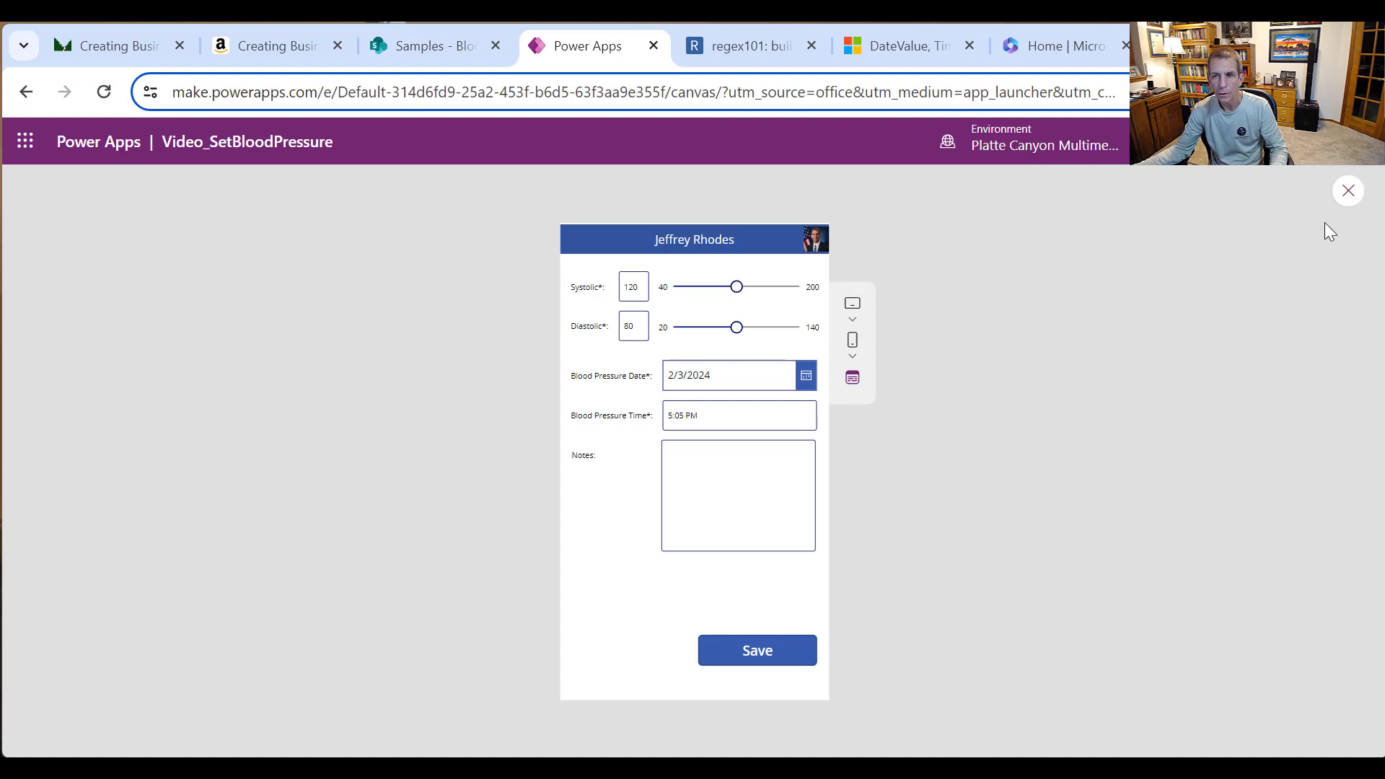
{"action": "left_click", "coordinate": [1347, 190]}
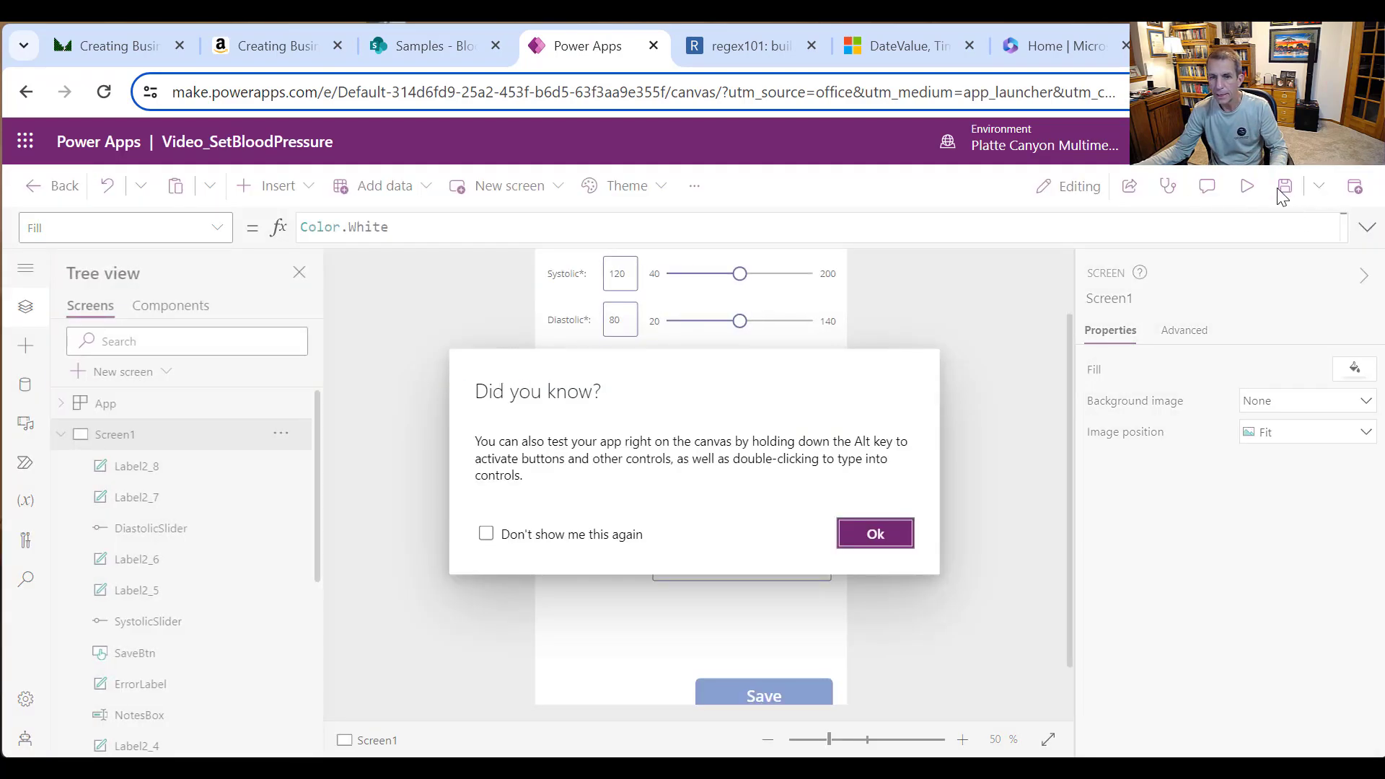
{"action": "left_click", "coordinate": [871, 535]}
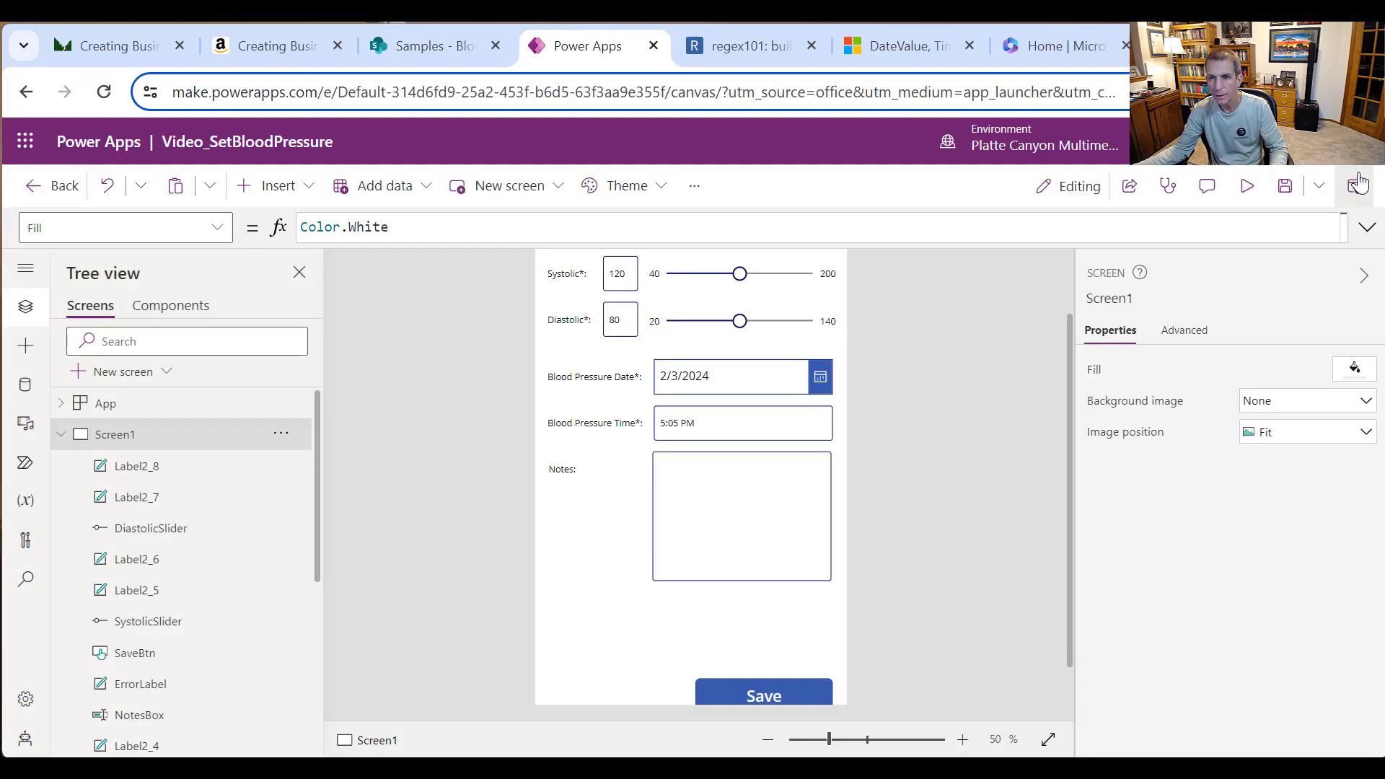
{"action": "left_click", "coordinate": [1284, 189]}
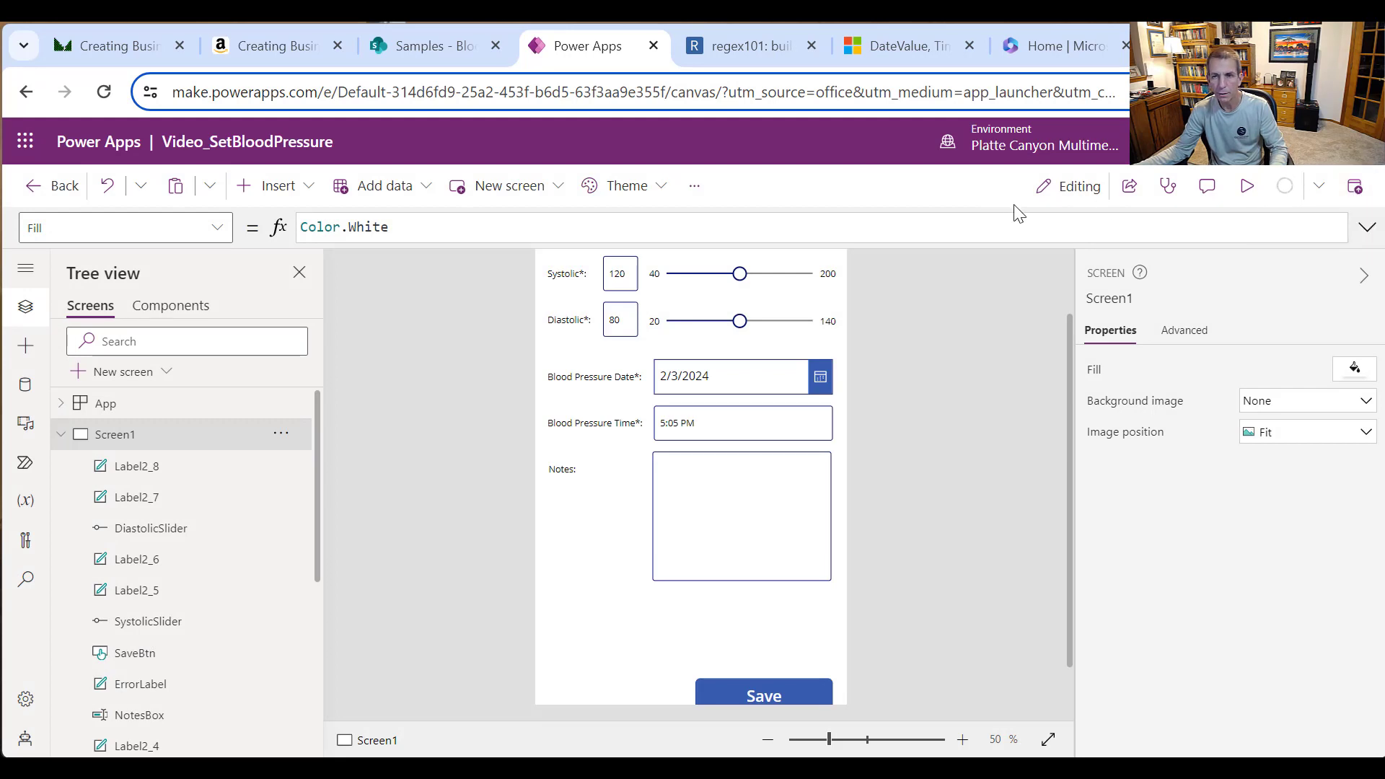
Step: Open the app's general settings and search the available app icons for "too"
{"action": "left_click", "coordinate": [697, 190]}
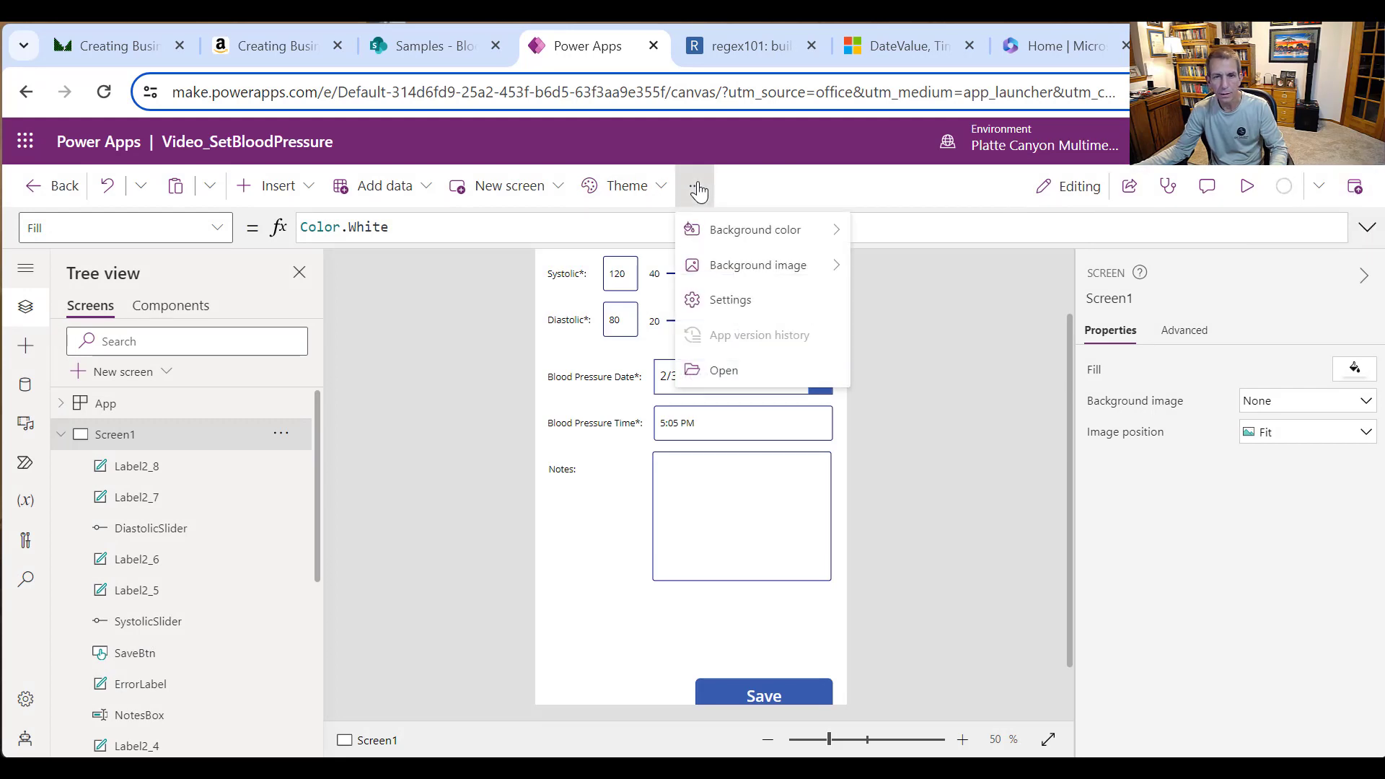
{"action": "left_click", "coordinate": [743, 304]}
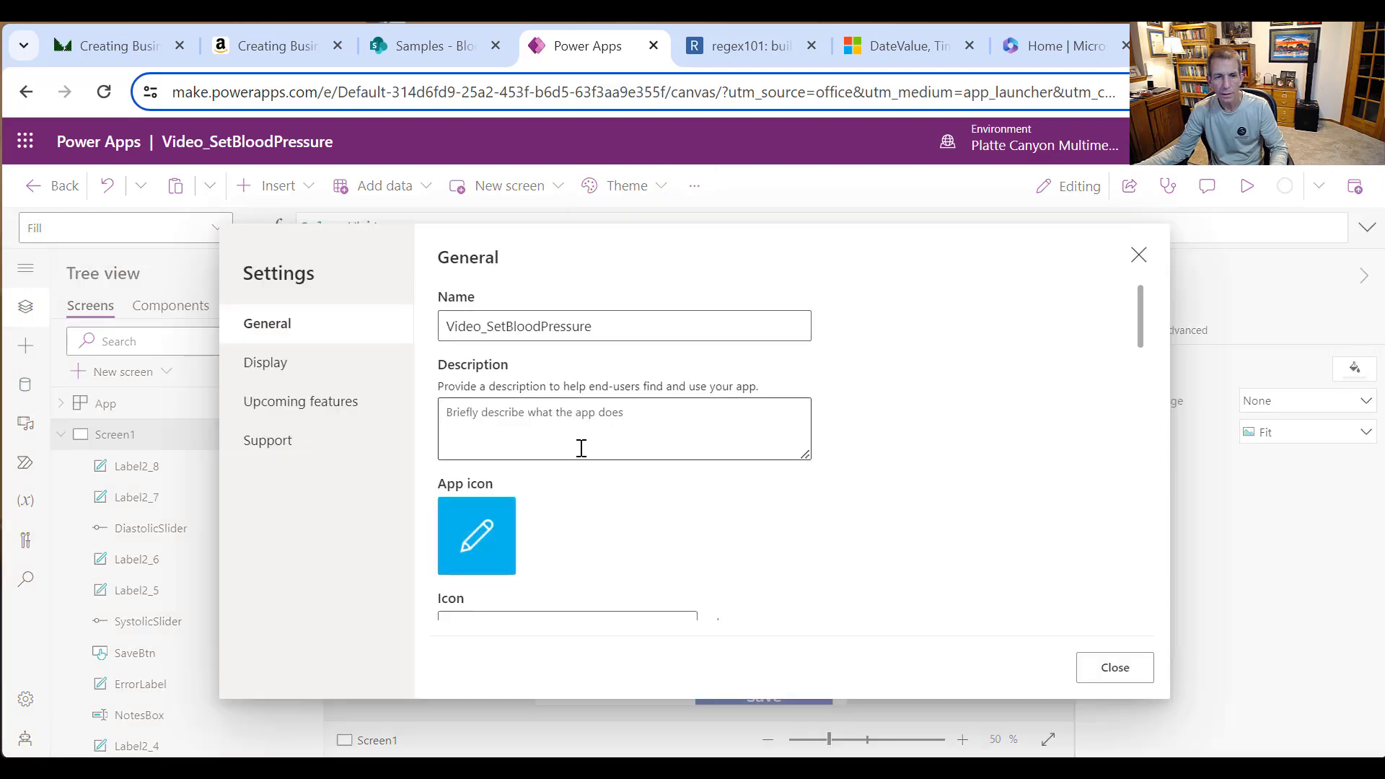
{"action": "scroll", "coordinate": [510, 516], "scroll_direction": "down", "scroll_amount": 2}
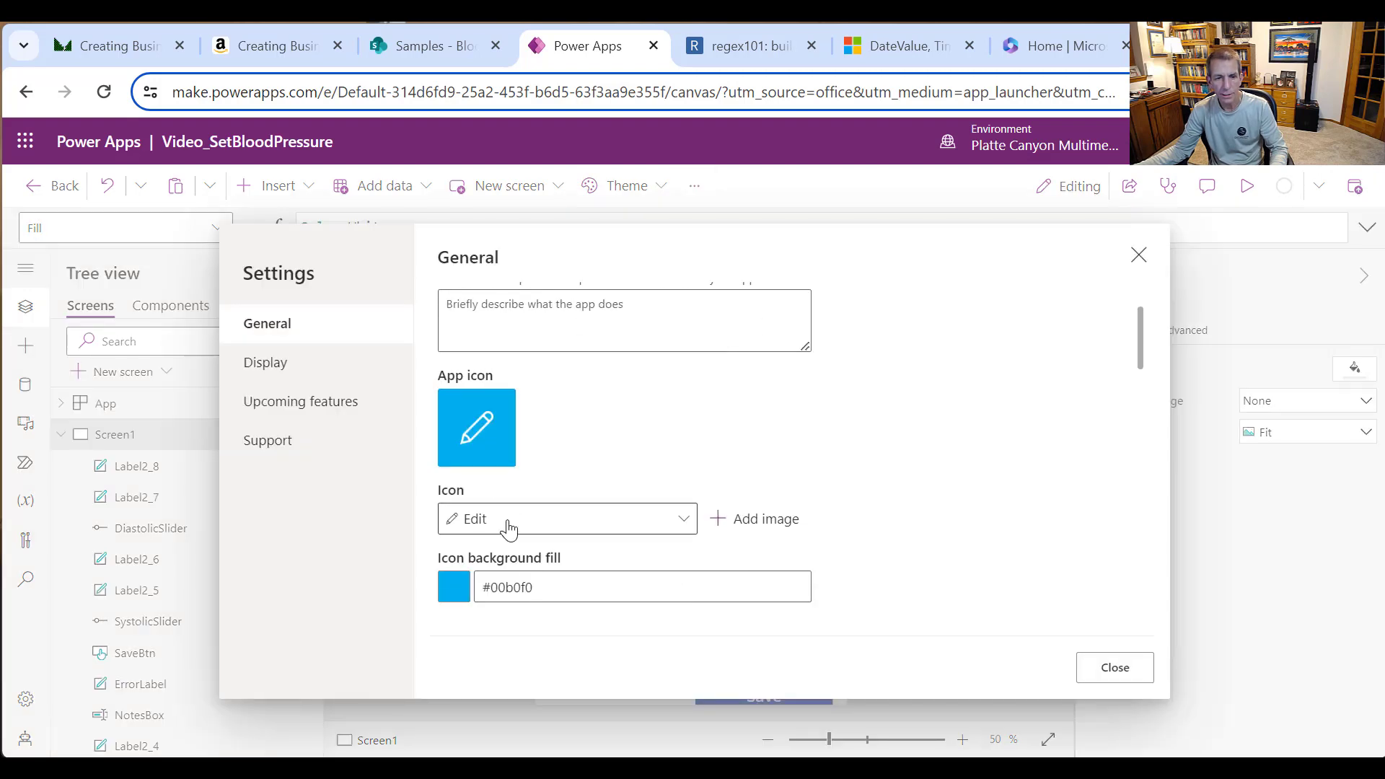
{"action": "left_click", "coordinate": [588, 532]}
{"action": "scroll", "coordinate": [956, 504], "scroll_direction": "down", "scroll_amount": 10}
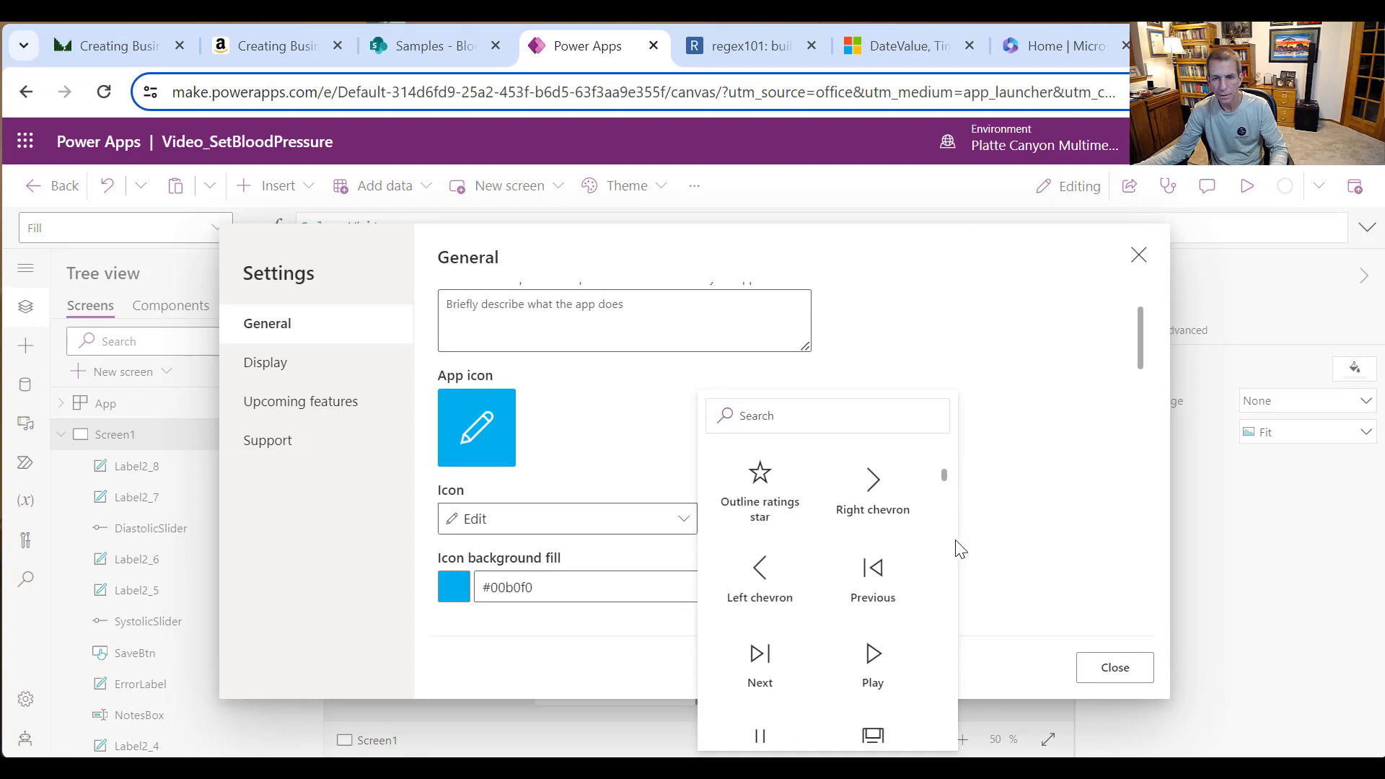
{"action": "left_click_drag", "start_coordinate": [953, 638], "coordinate": [943, 711]}
{"action": "left_click", "coordinate": [801, 424]}
{"action": "type", "text": "t"}
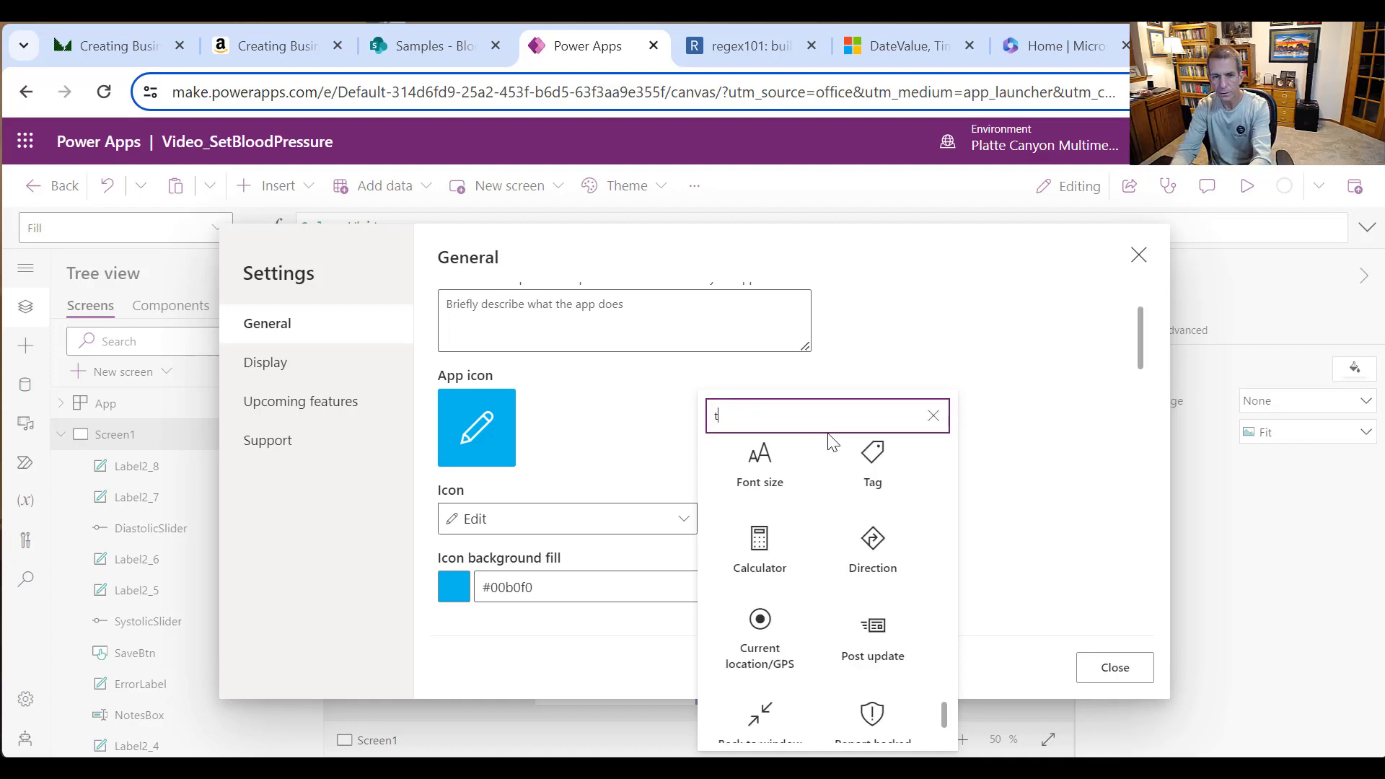
{"action": "type", "text": "oo"}
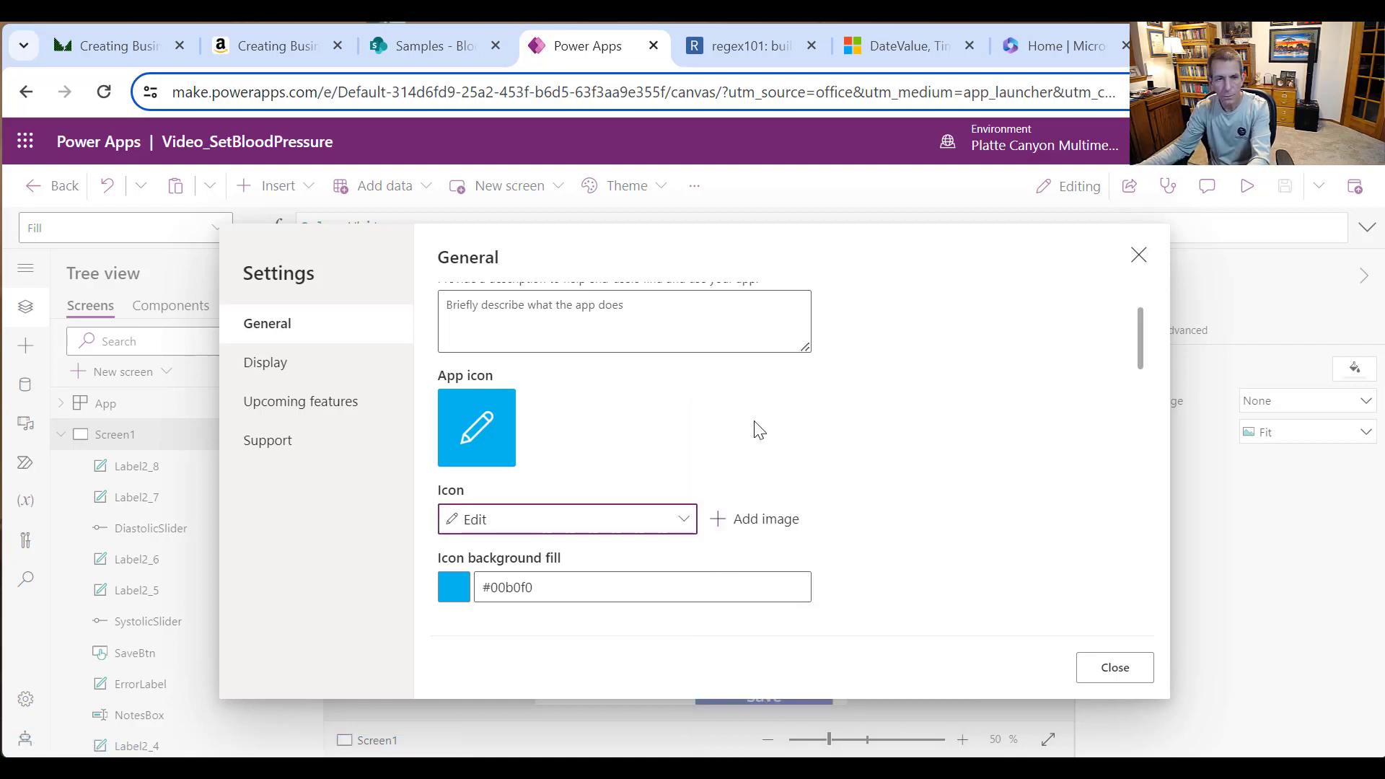
Step: Set the app icon to Tools with background fill #fa9b70, close the settings and save the app
{"action": "left_click", "coordinate": [477, 427]}
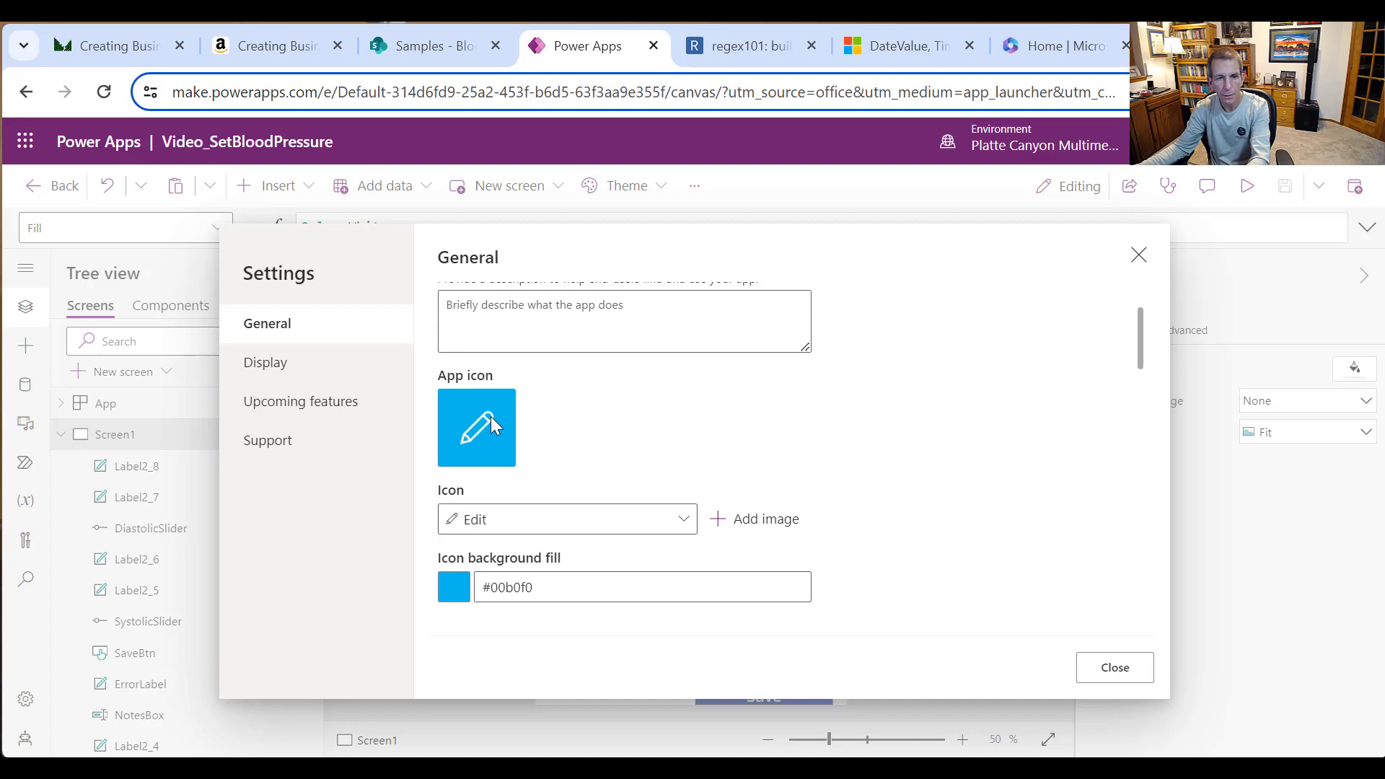
{"action": "left_click", "coordinate": [532, 520]}
{"action": "type", "text": "too"}
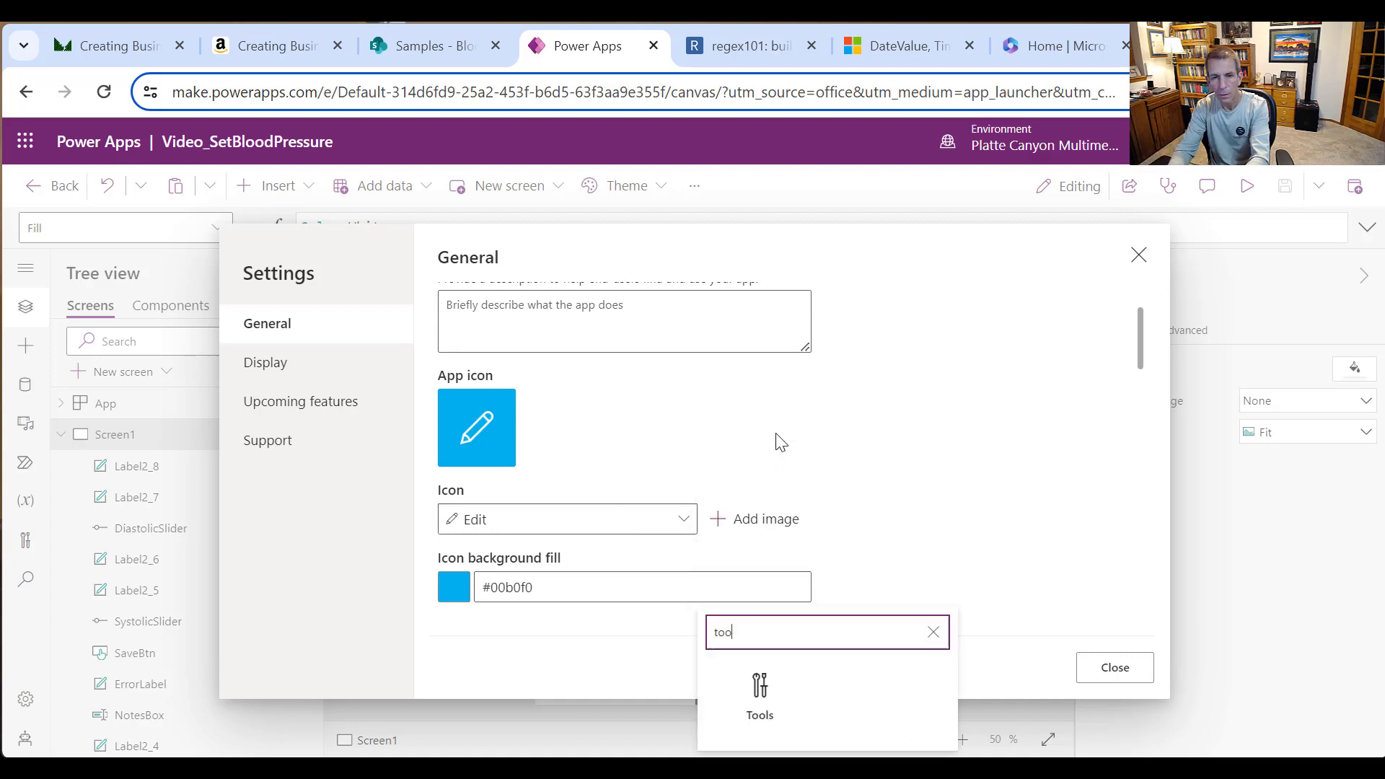
{"action": "left_click", "coordinate": [759, 689]}
{"action": "left_click", "coordinate": [458, 589]}
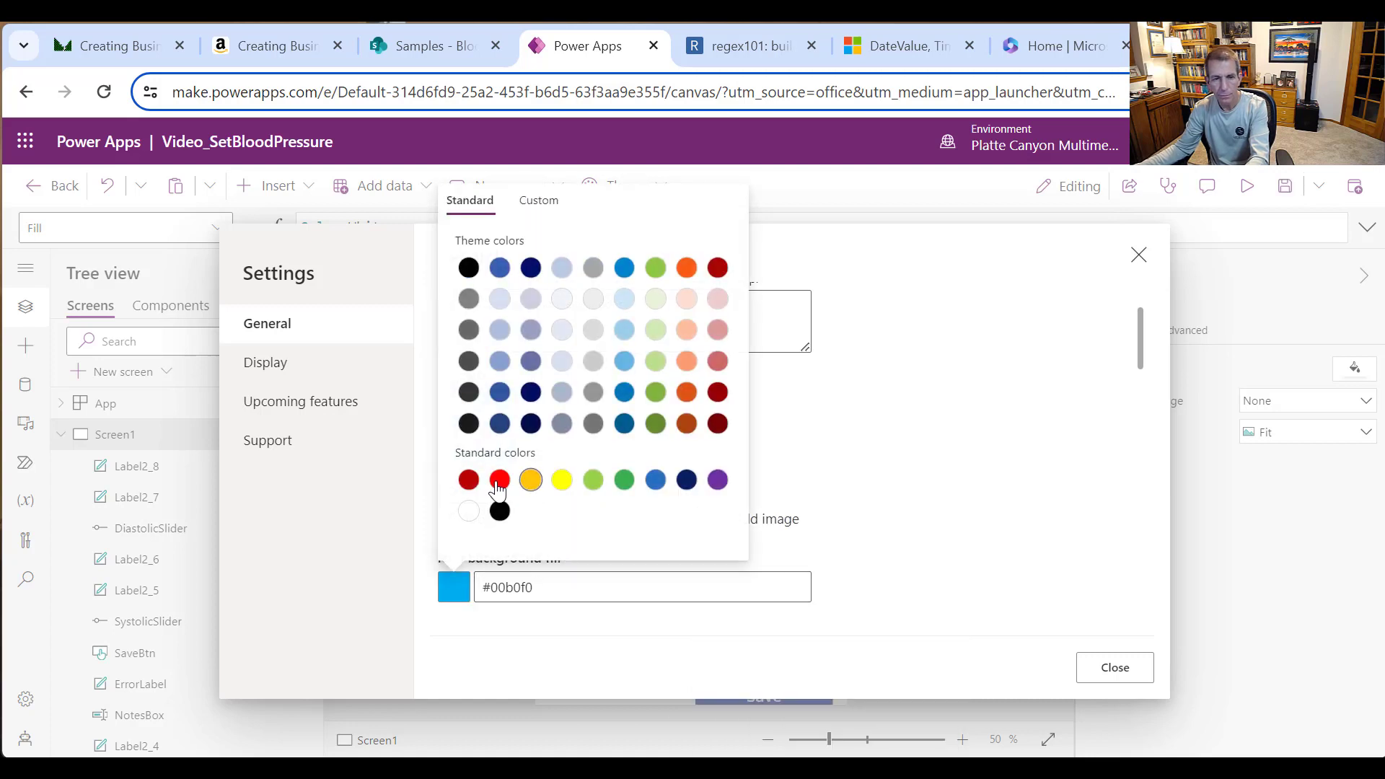
{"action": "left_click", "coordinate": [688, 367]}
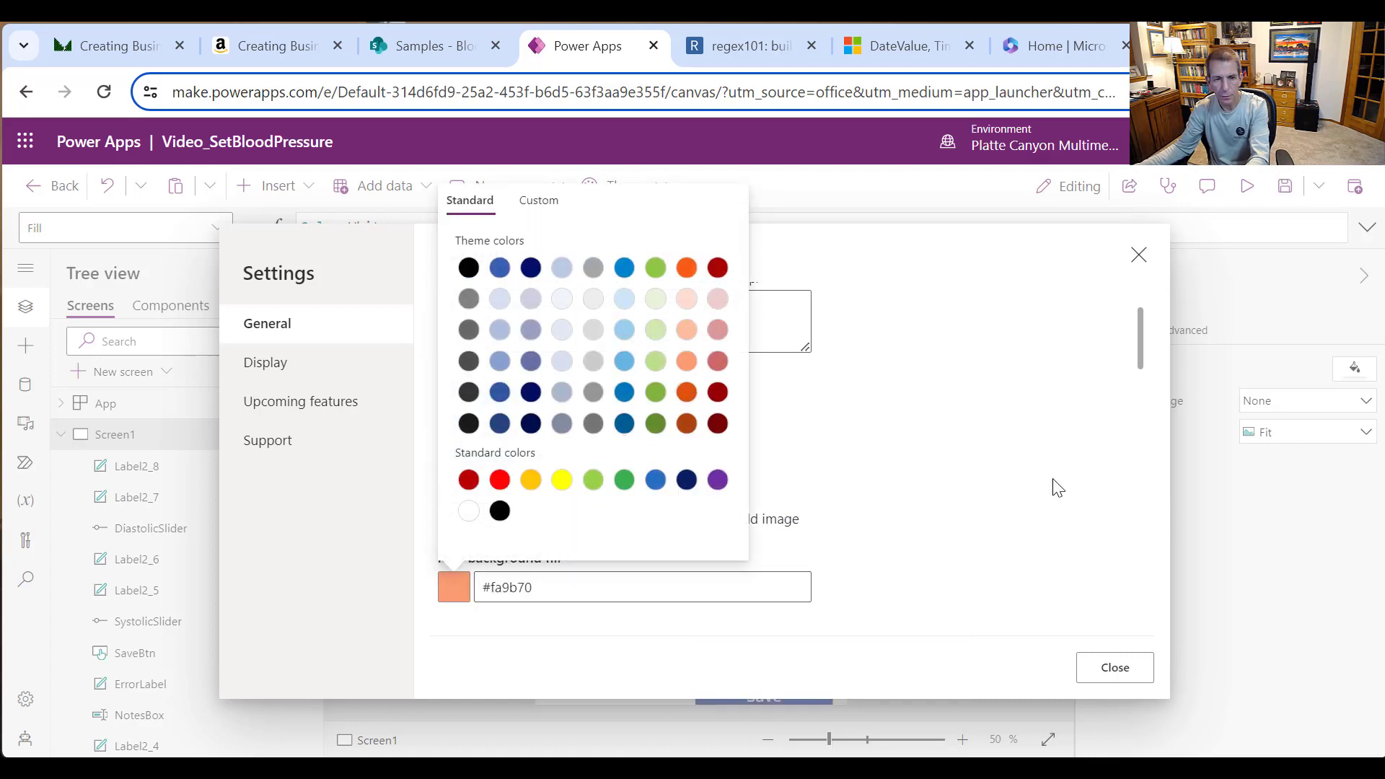
{"action": "left_click", "coordinate": [1117, 677]}
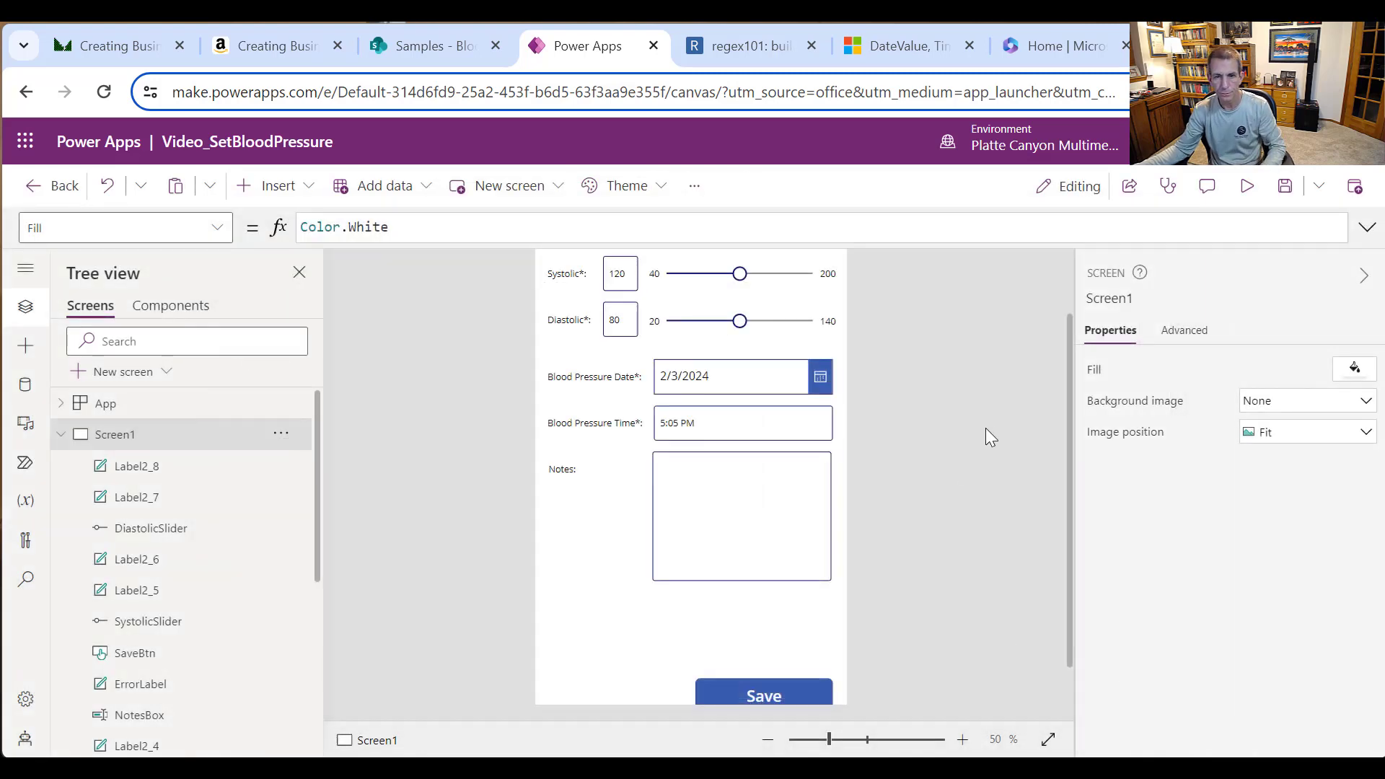
{"action": "scroll", "coordinate": [894, 450], "scroll_direction": "up", "scroll_amount": 2}
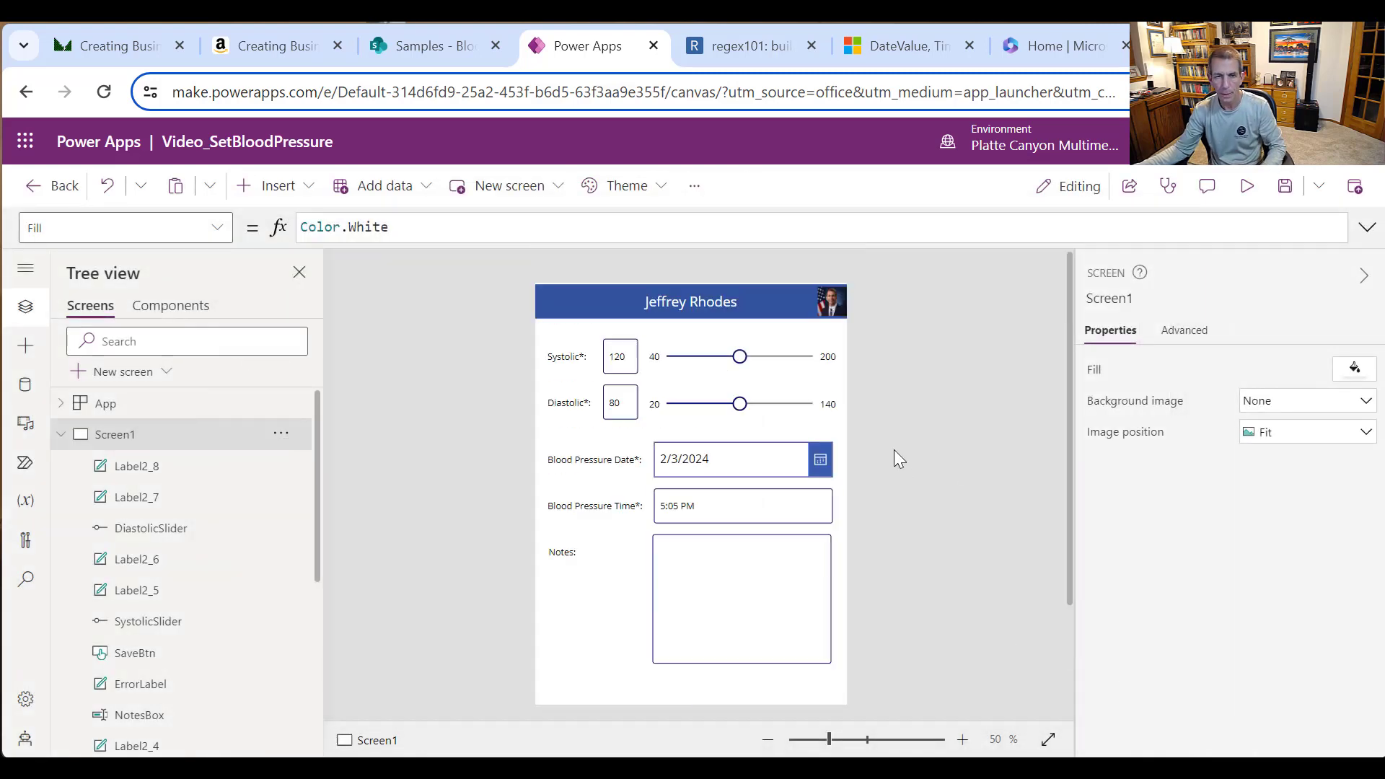
{"action": "left_click", "coordinate": [1284, 185]}
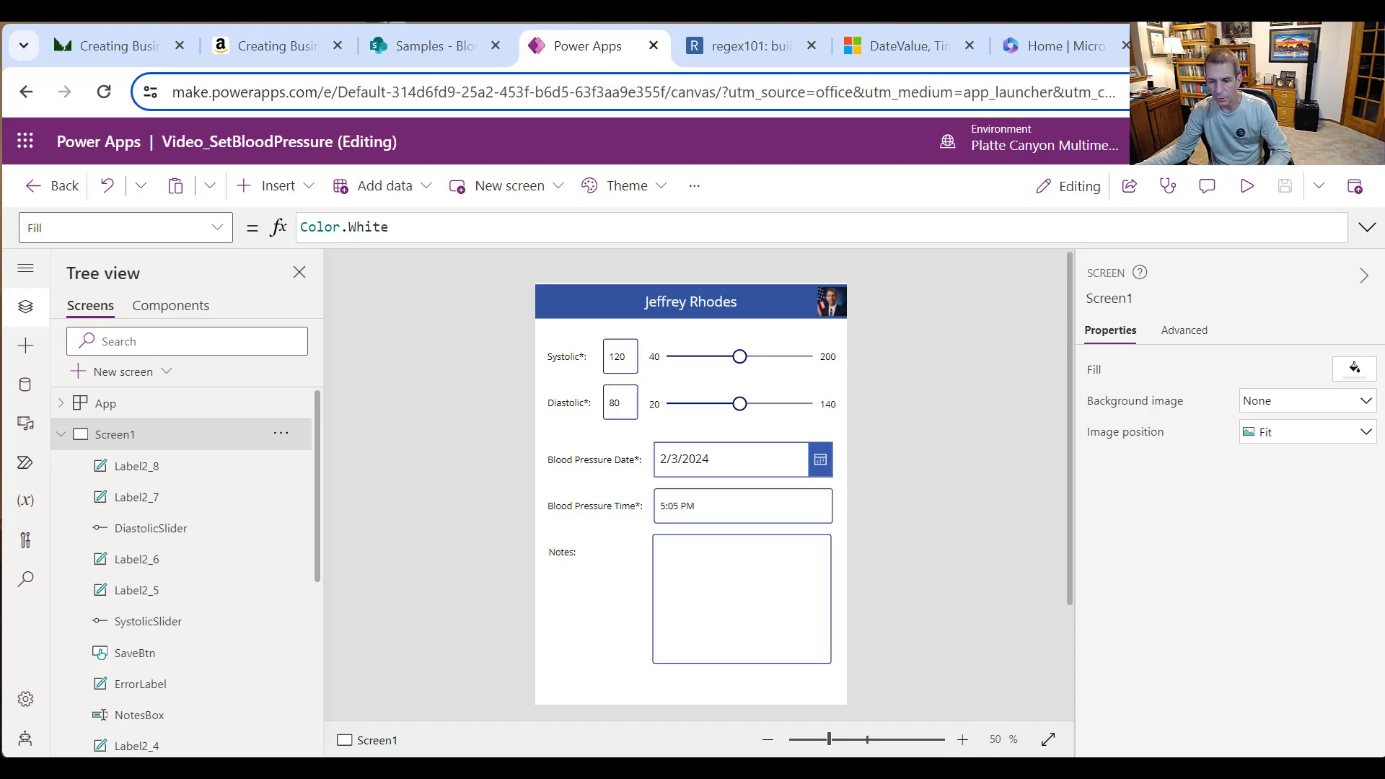
Step: Switch to Power BI Desktop and start a new data connection of the type SharePoint Online List
{"action": "key", "text": "alt+Tab"}
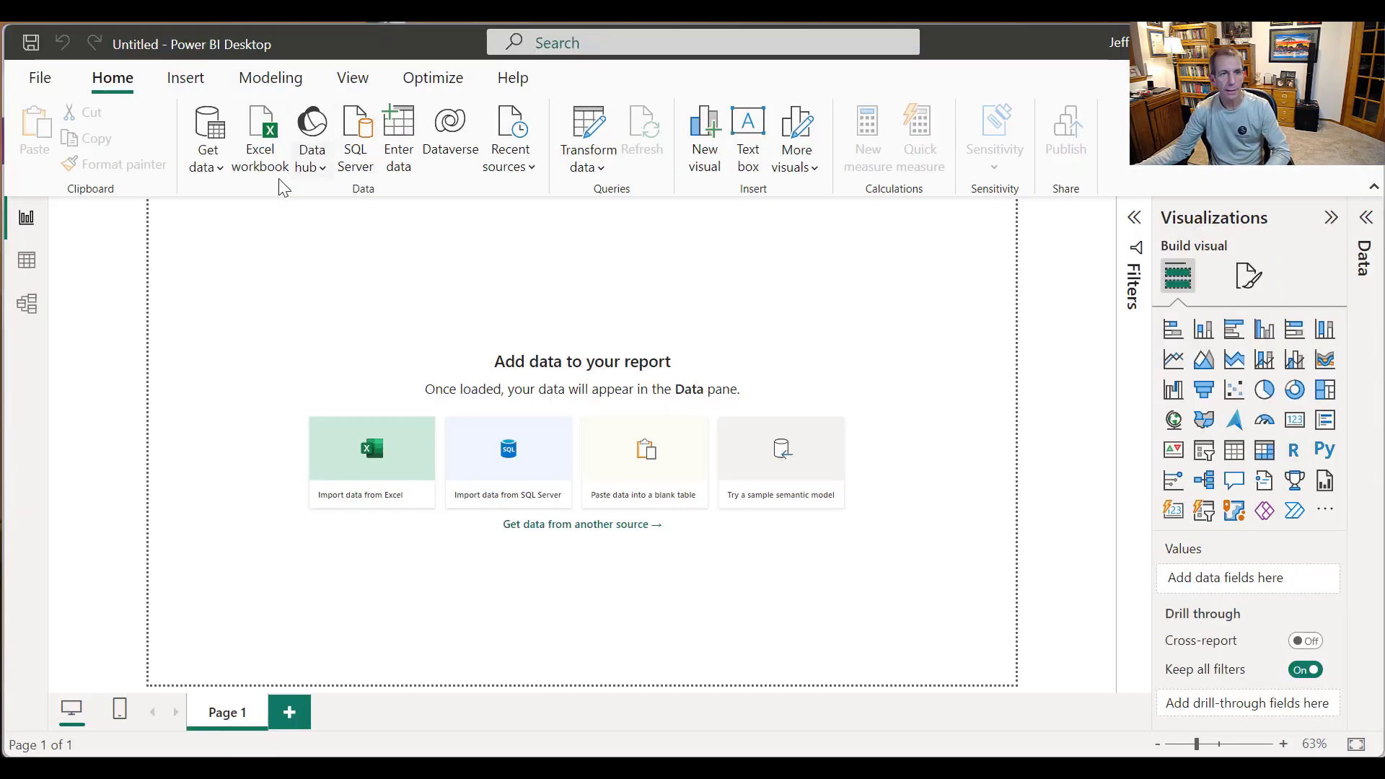
{"action": "left_click", "coordinate": [220, 171]}
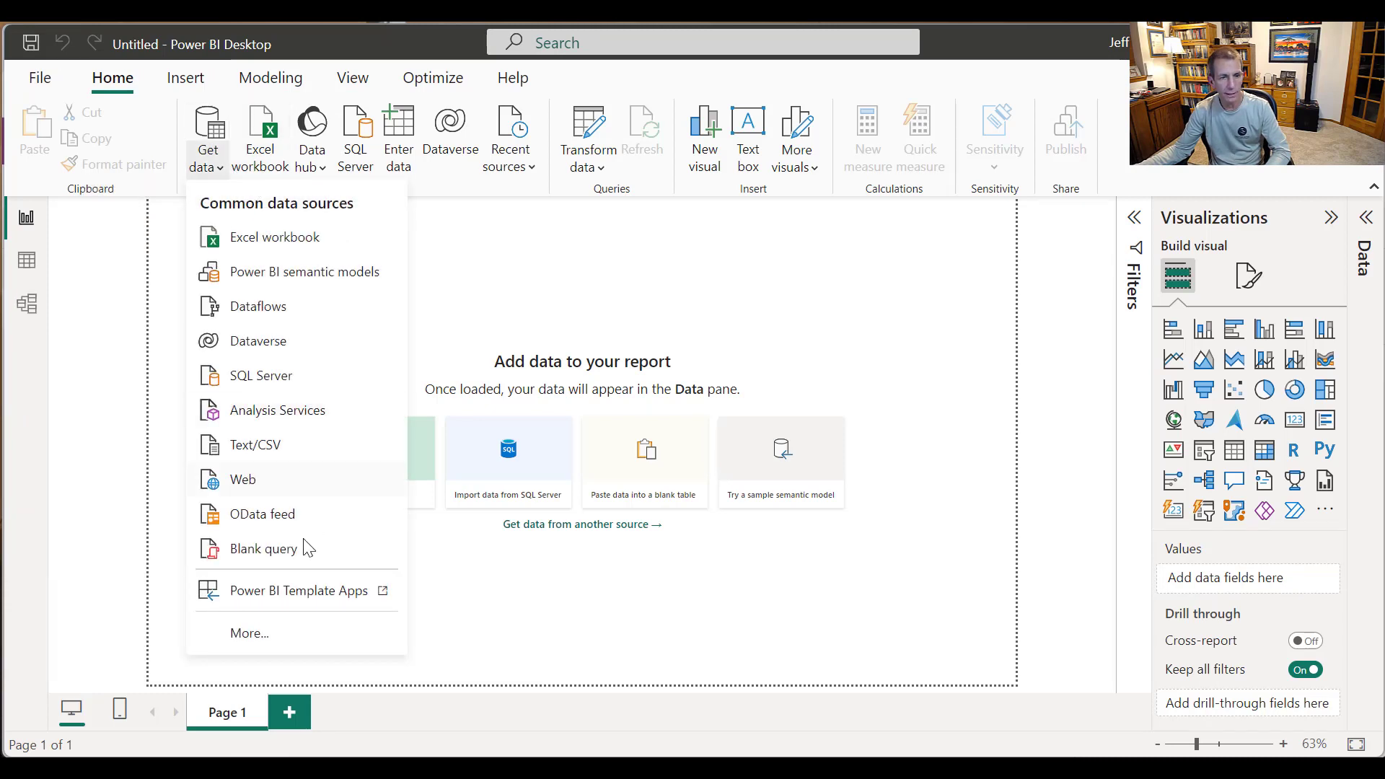
{"action": "left_click", "coordinate": [290, 639]}
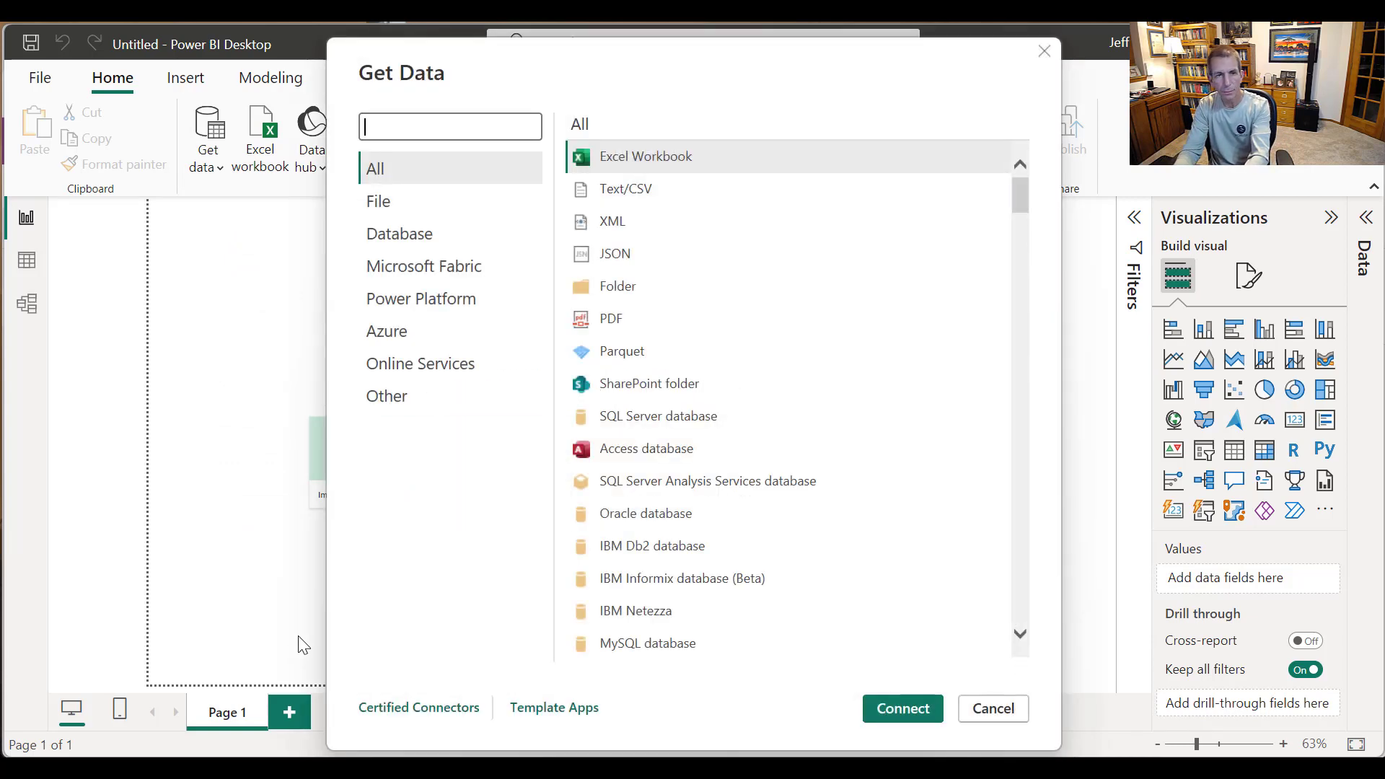
{"action": "type", "text": "sharePoint"}
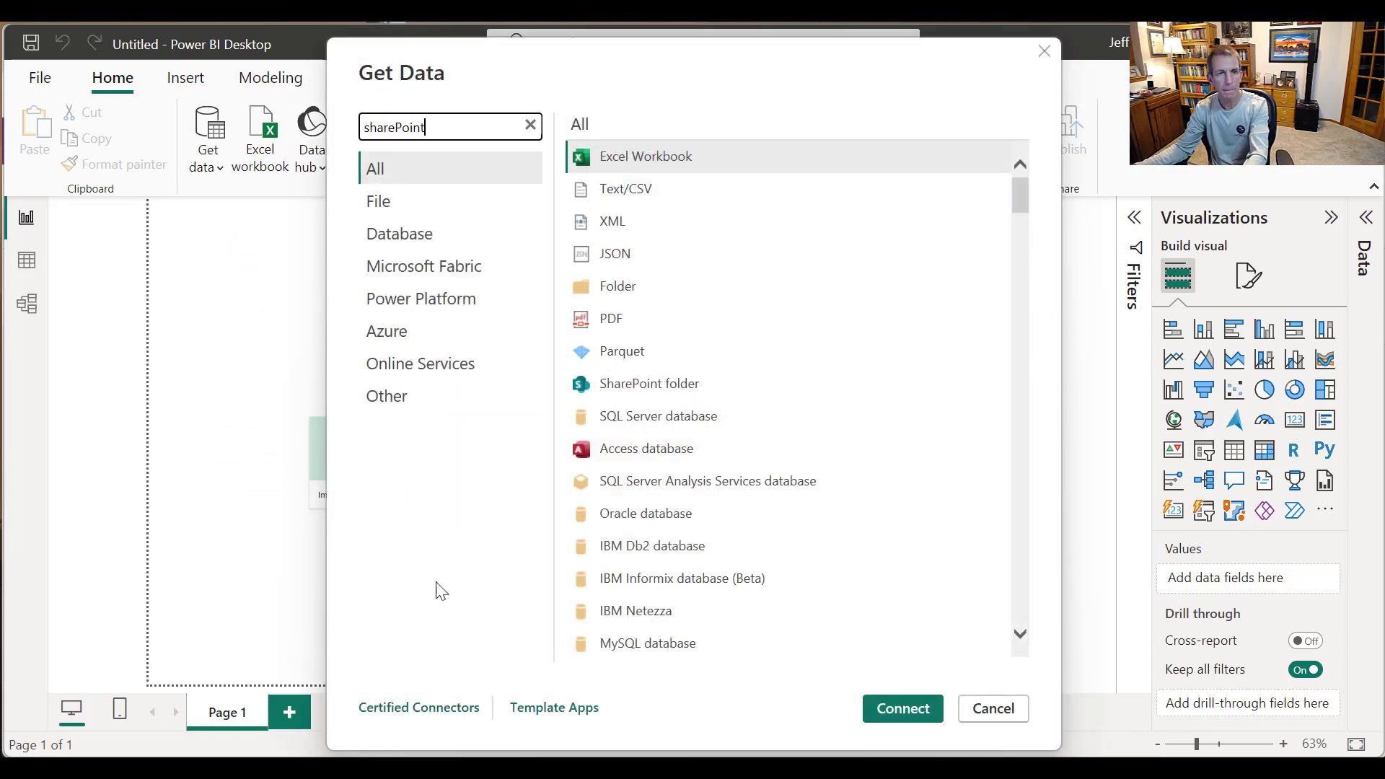
{"action": "left_click", "coordinate": [659, 196]}
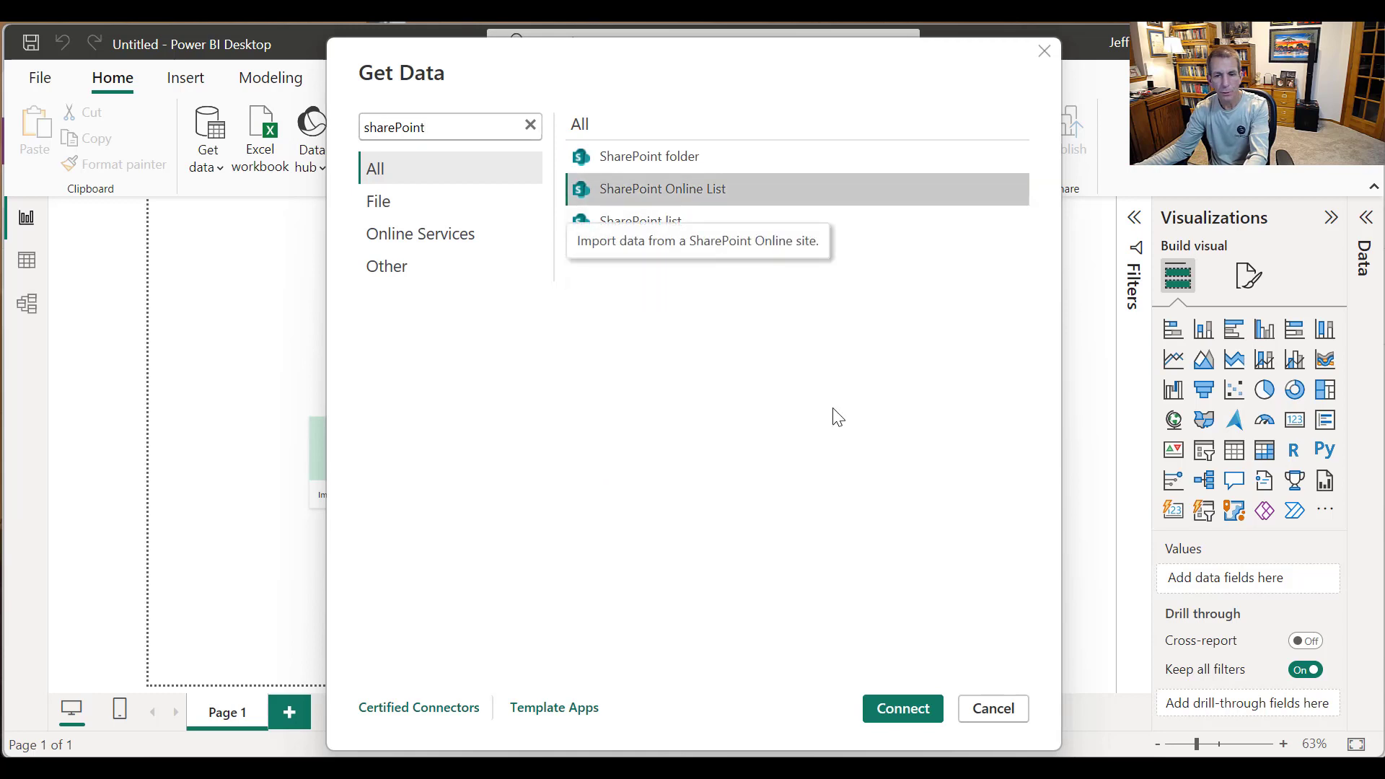
{"action": "left_click", "coordinate": [907, 711]}
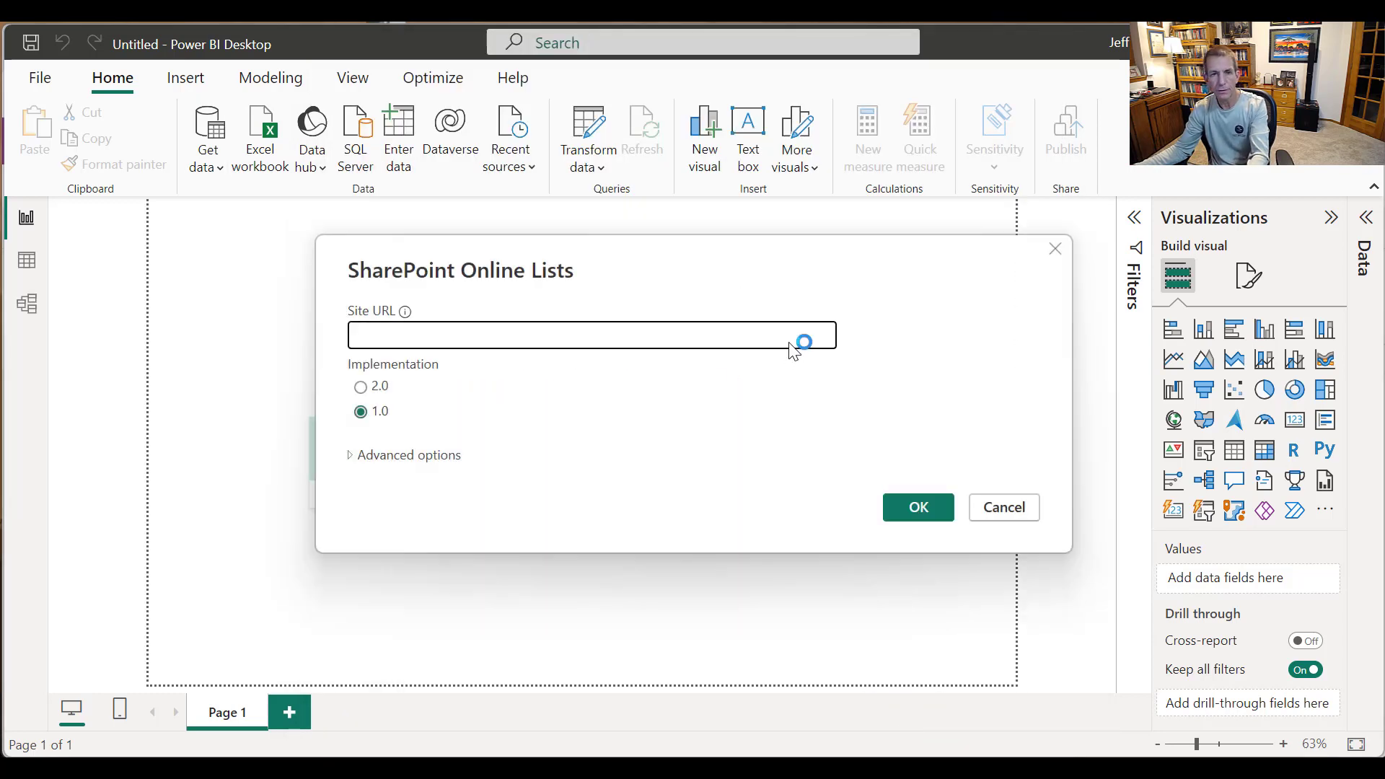
{"action": "key", "text": "alt+Tab"}
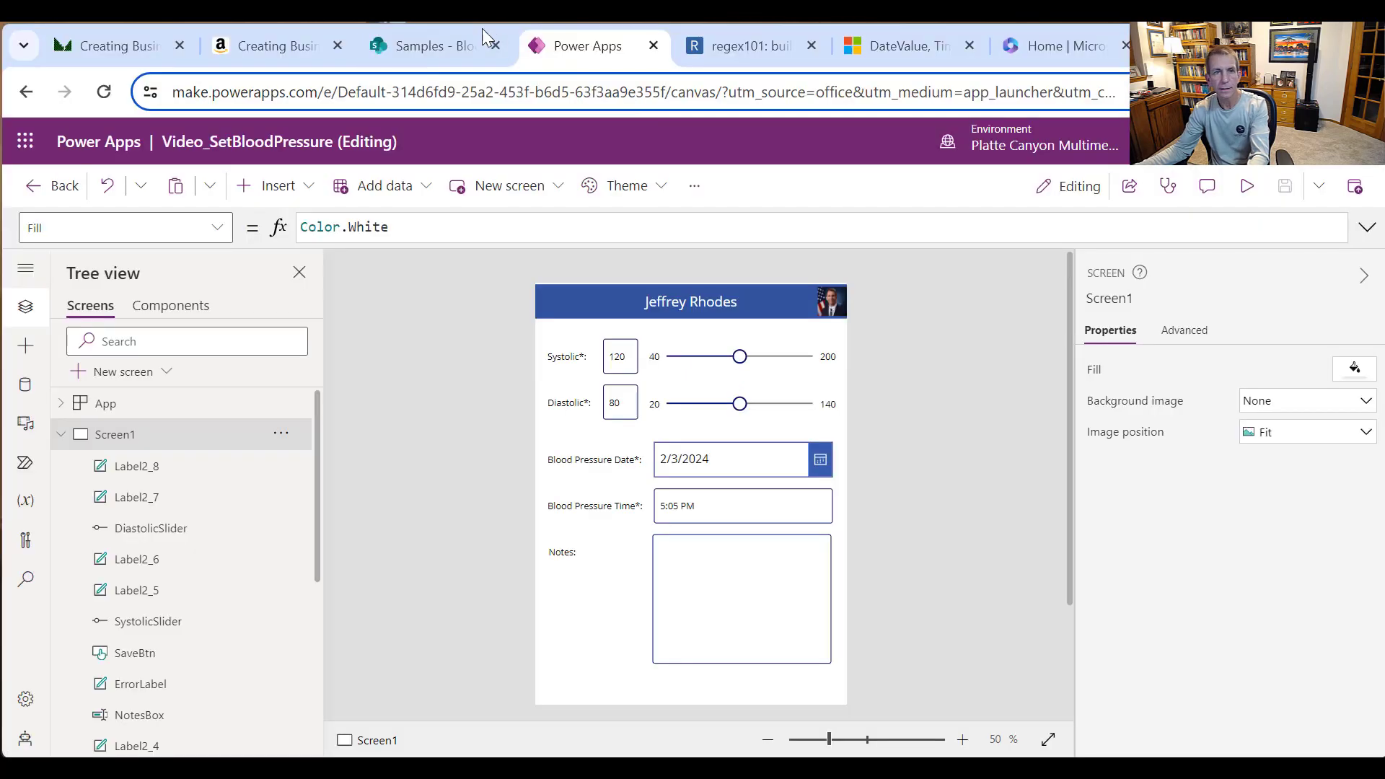
{"action": "left_click", "coordinate": [421, 45]}
{"action": "left_click_drag", "start_coordinate": [427, 91], "coordinate": [127, 101]}
{"action": "key", "text": "ctrl+c"}
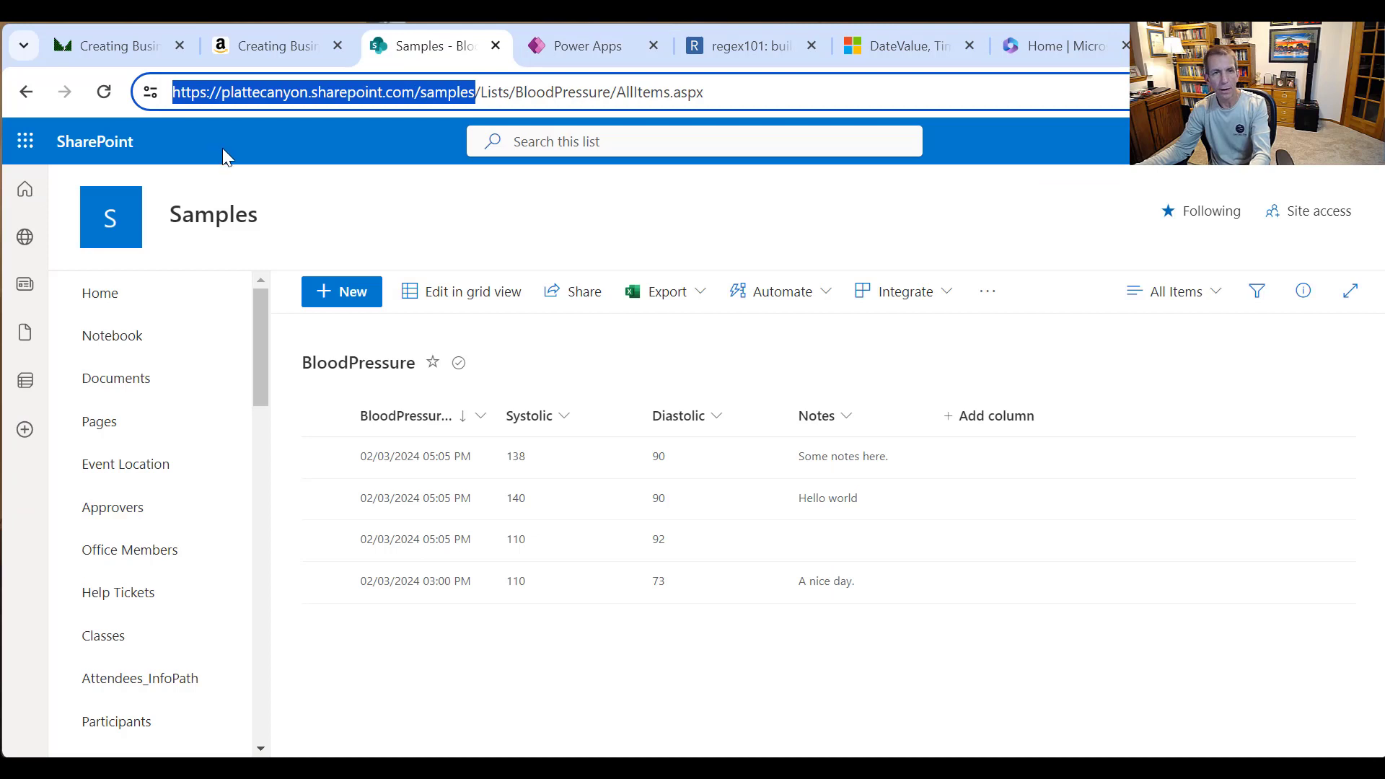
{"action": "key", "text": "alt+Tab"}
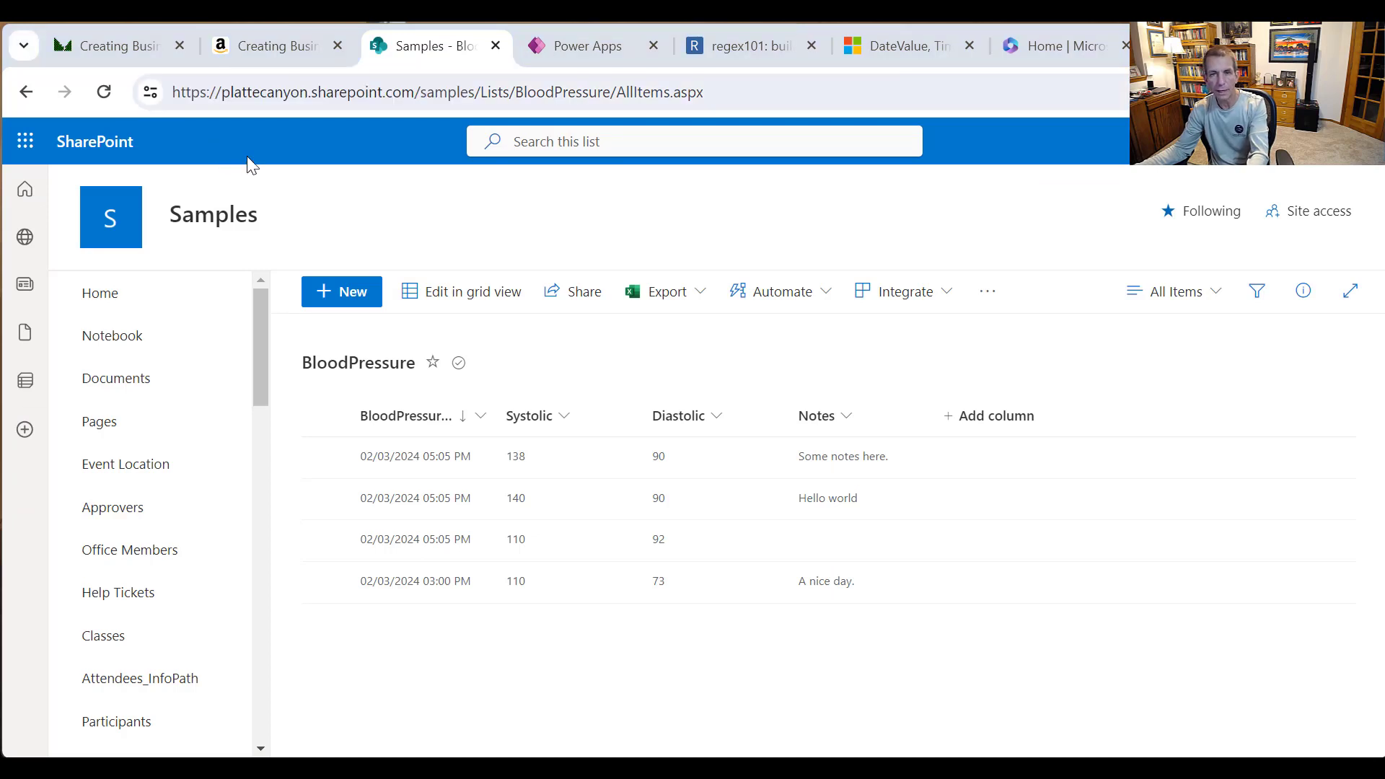
{"action": "left_click", "coordinate": [512, 336]}
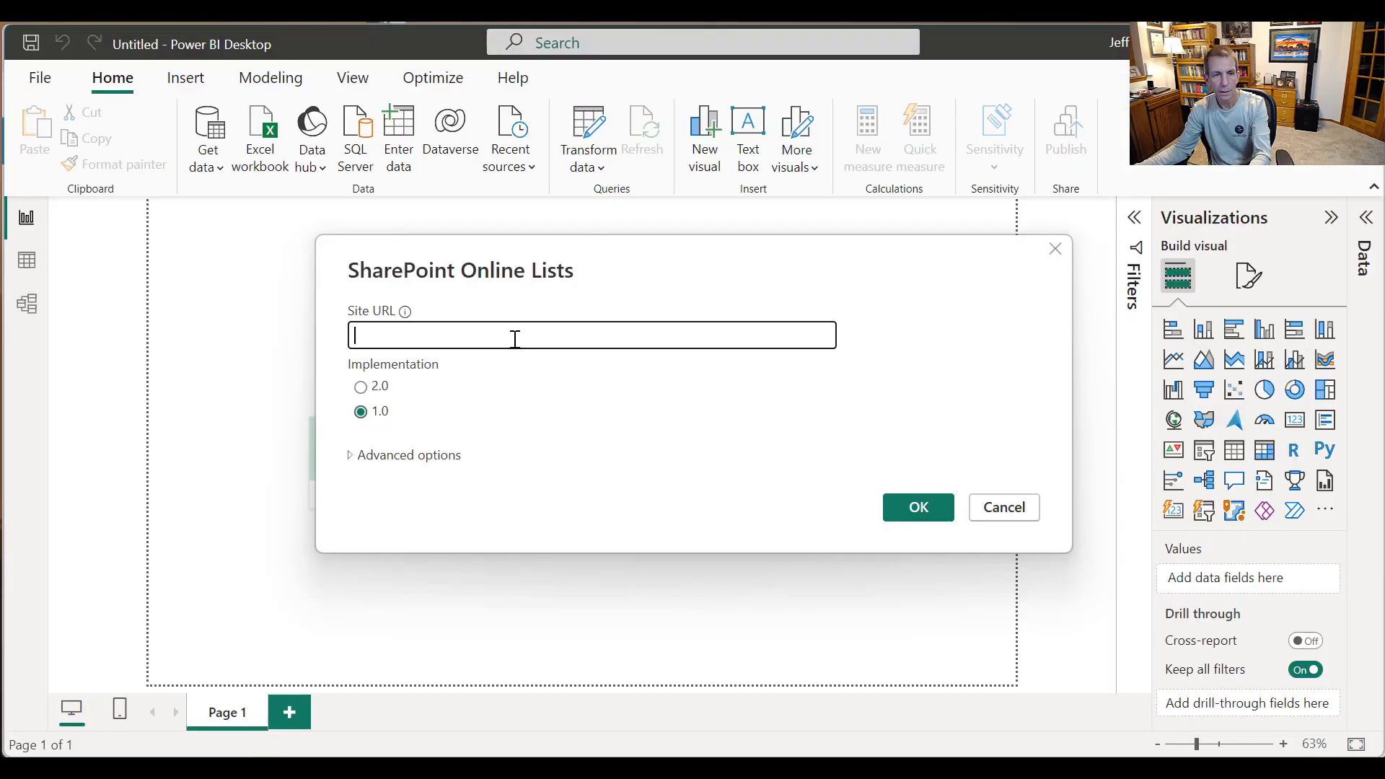
{"action": "key", "text": "ctrl+v"}
Step: Connect to the SharePoint site using implementation 2.0 and open the BloodPressure list in the Power Query Editor for transformation
{"action": "left_click", "coordinate": [363, 393]}
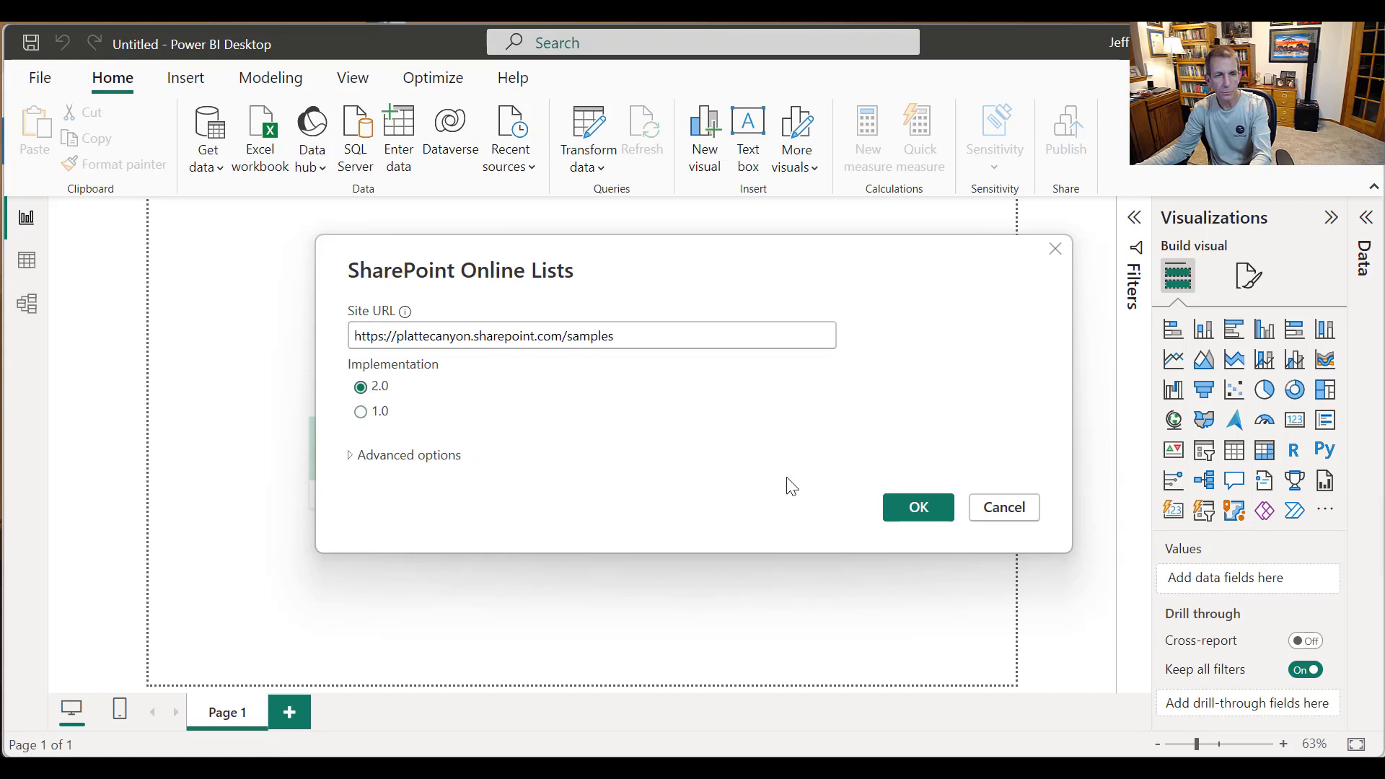
{"action": "left_click", "coordinate": [925, 514]}
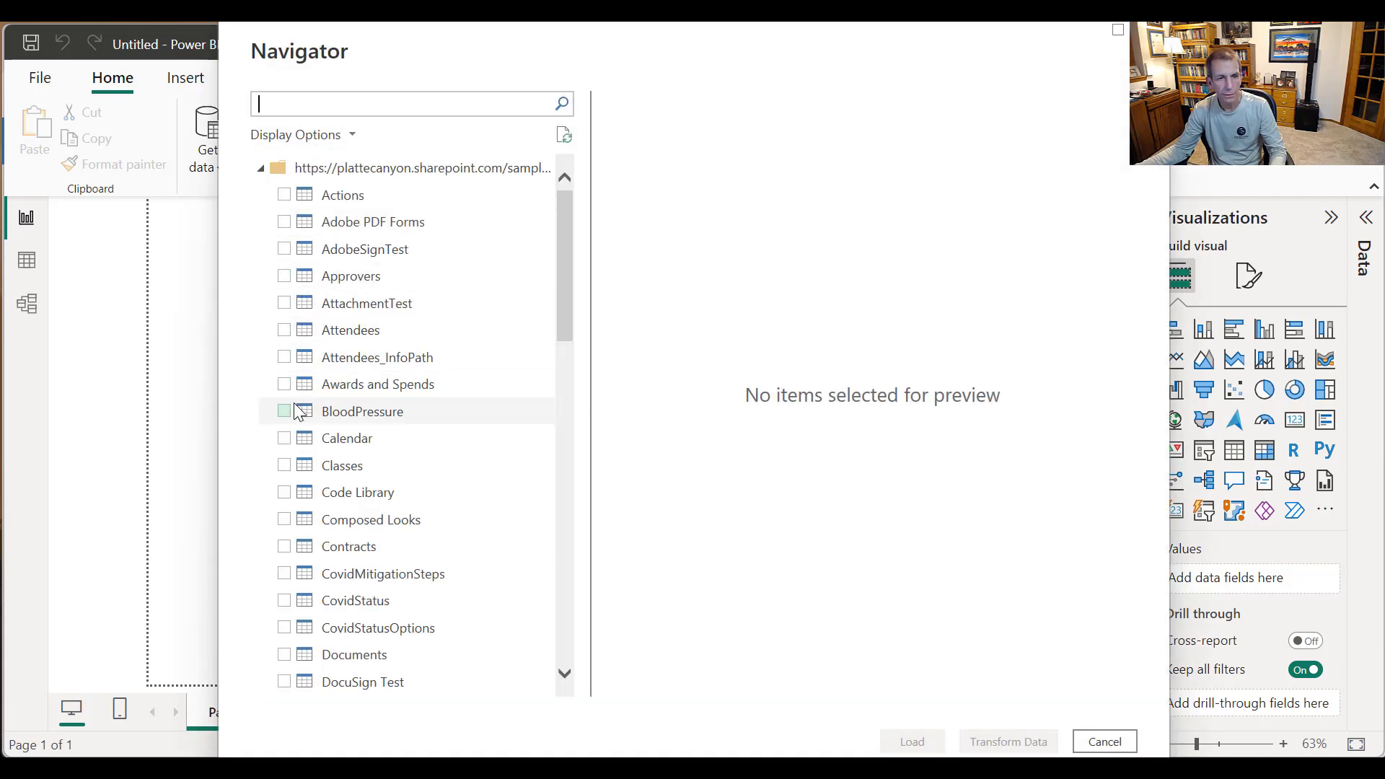
{"action": "left_click", "coordinate": [295, 409]}
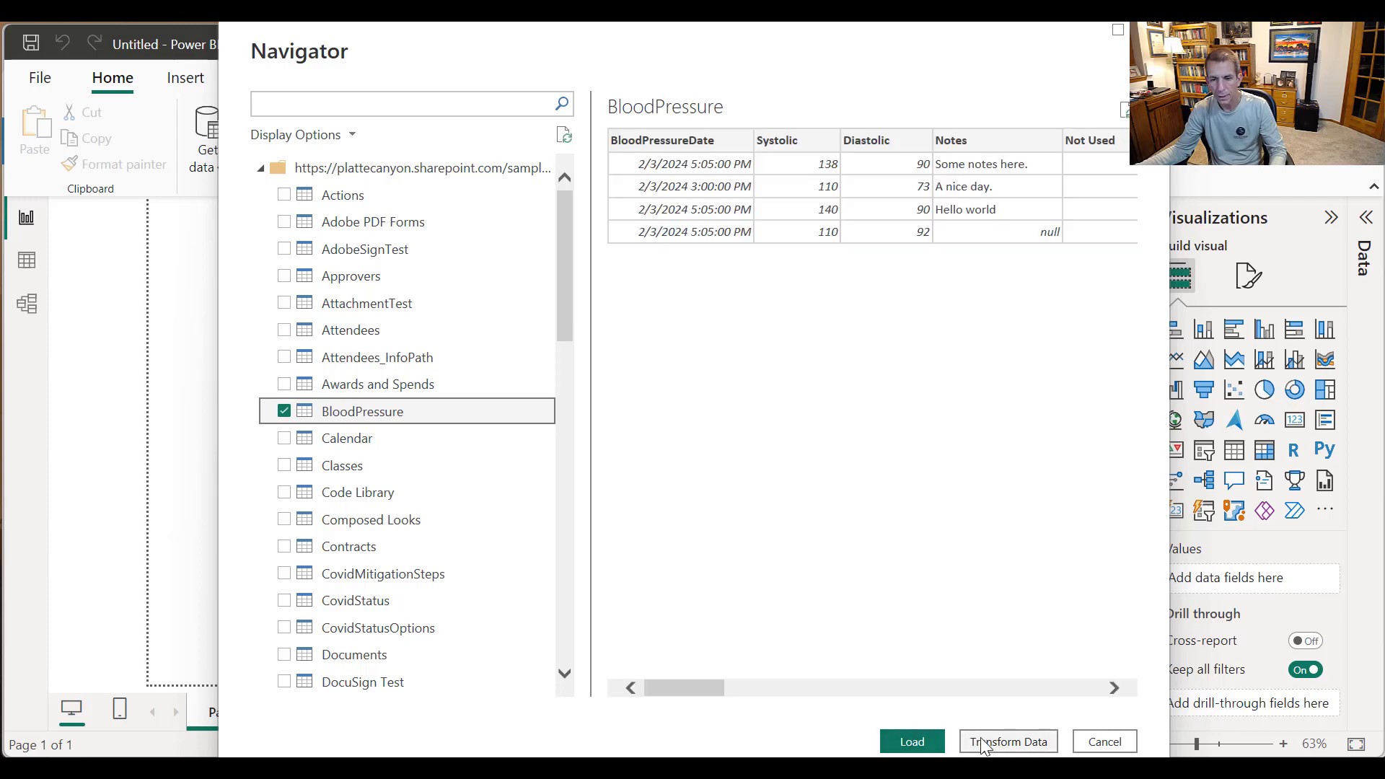
{"action": "left_click", "coordinate": [1008, 742]}
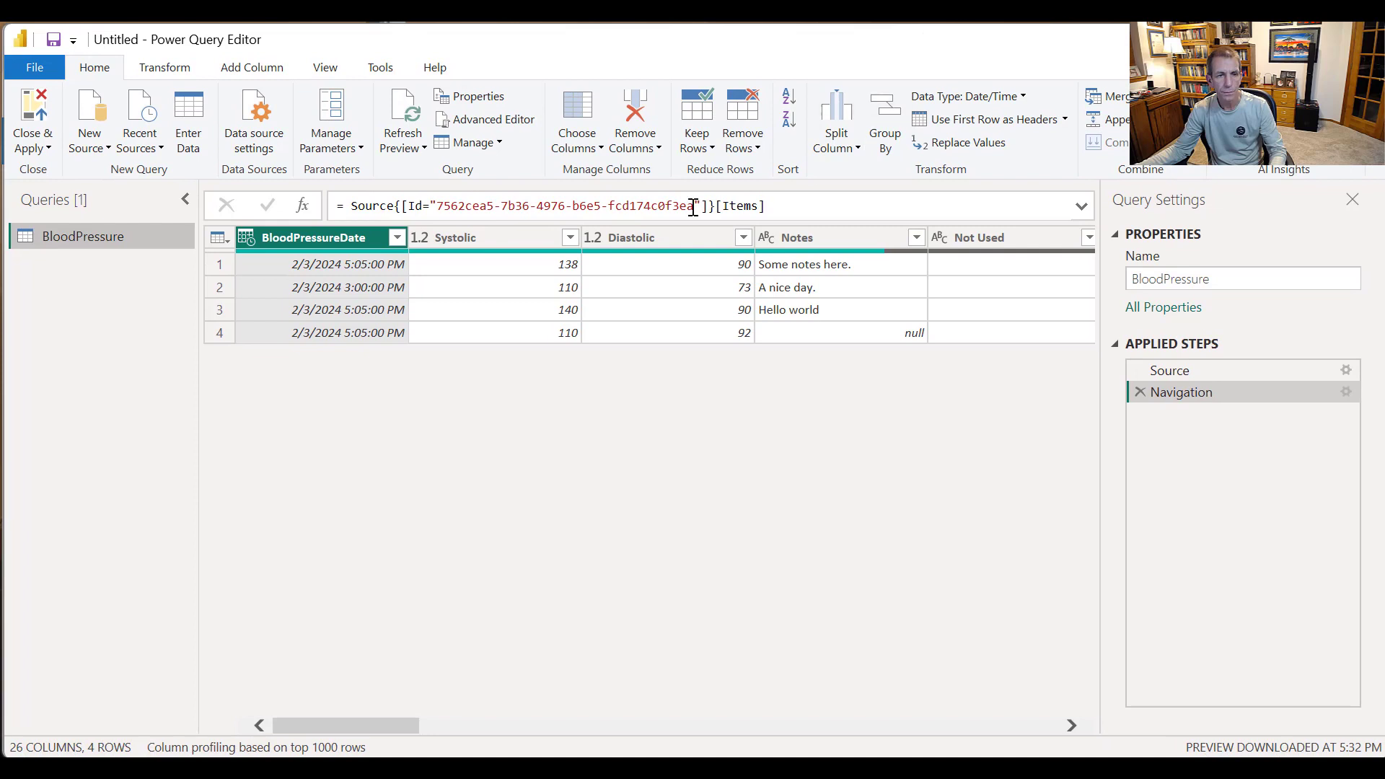
Step: Rename the BloodPressureDate column to "Date & Time"
{"action": "right_click", "coordinate": [349, 241]}
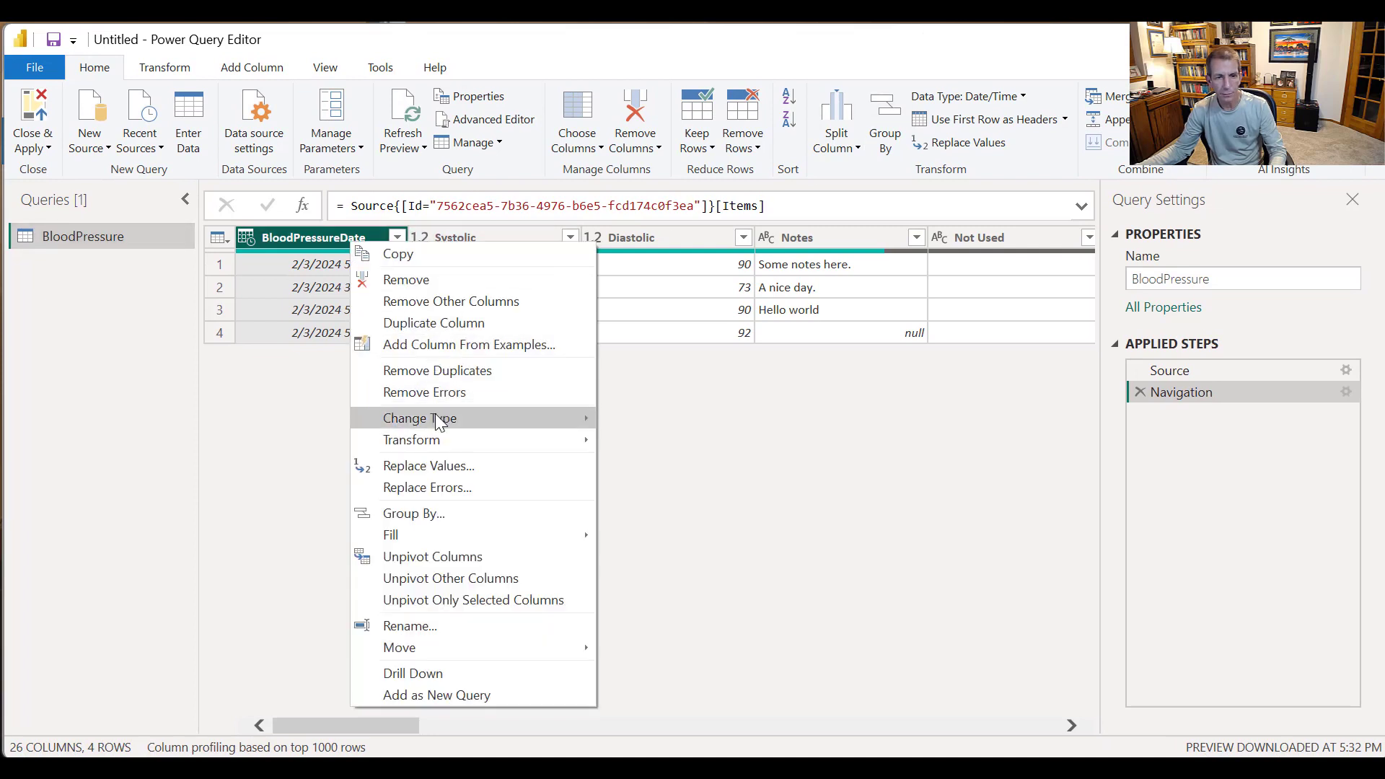
{"action": "left_click", "coordinate": [441, 627]}
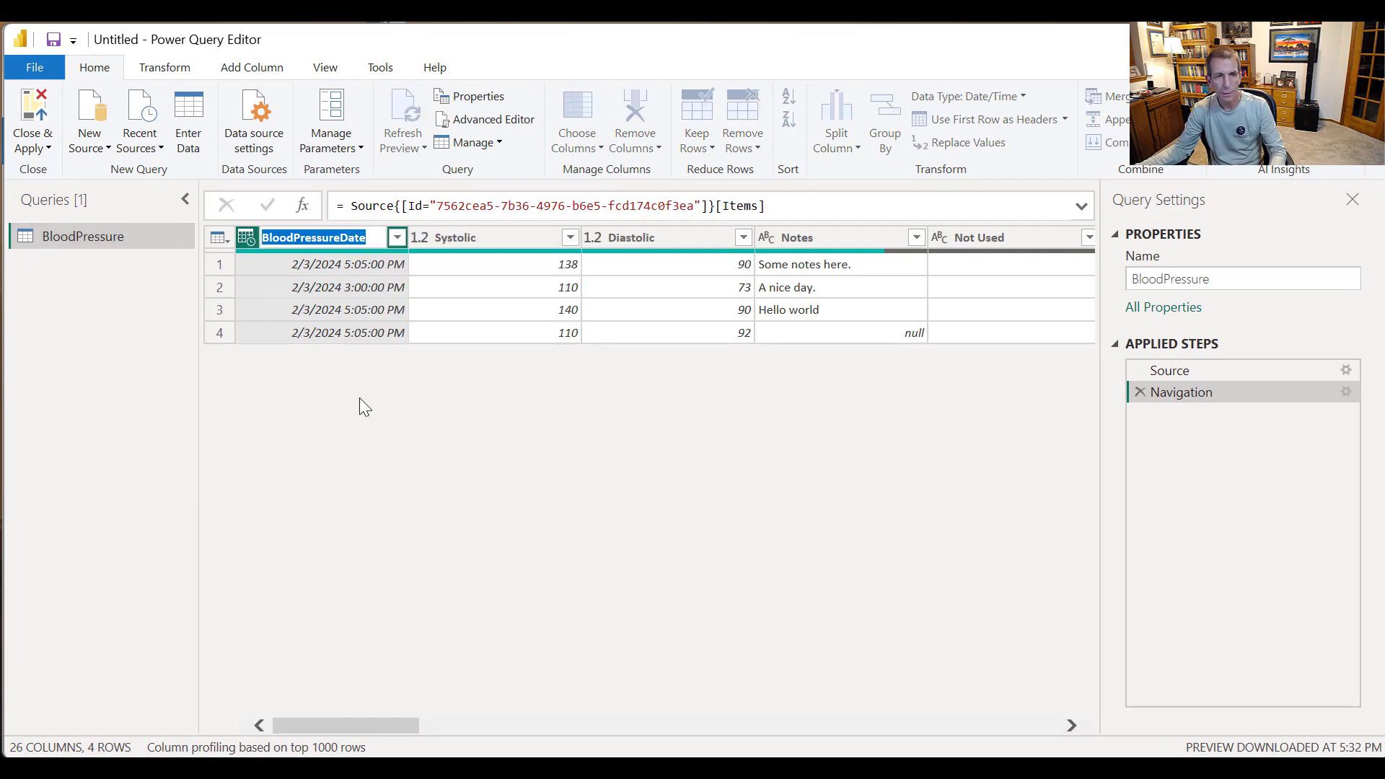
{"action": "left_click", "coordinate": [340, 238]}
{"action": "key", "text": "ctrl+a"}
{"action": "type", "text": "D"}
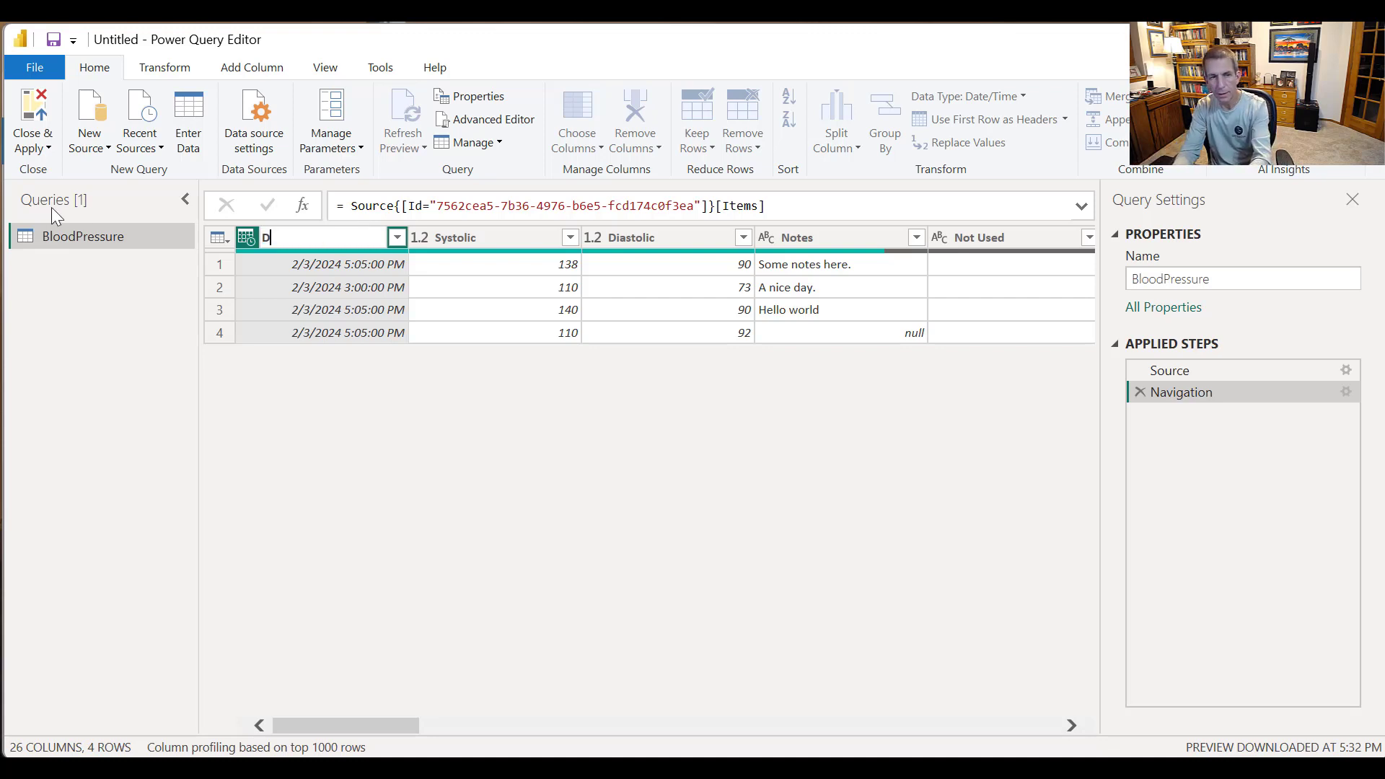
{"action": "type", "text": "ate & T"}
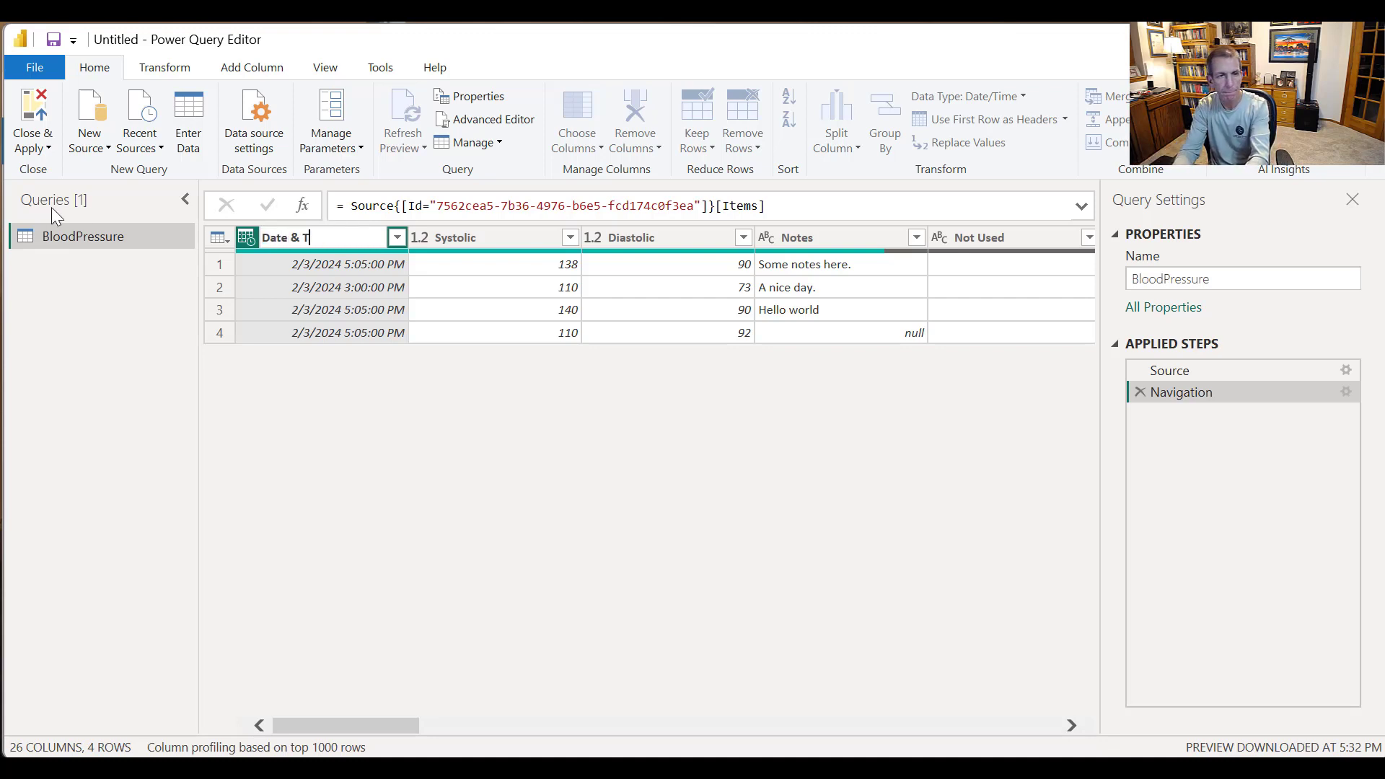
{"action": "type", "text": "ime"}
{"action": "key", "text": "Return"}
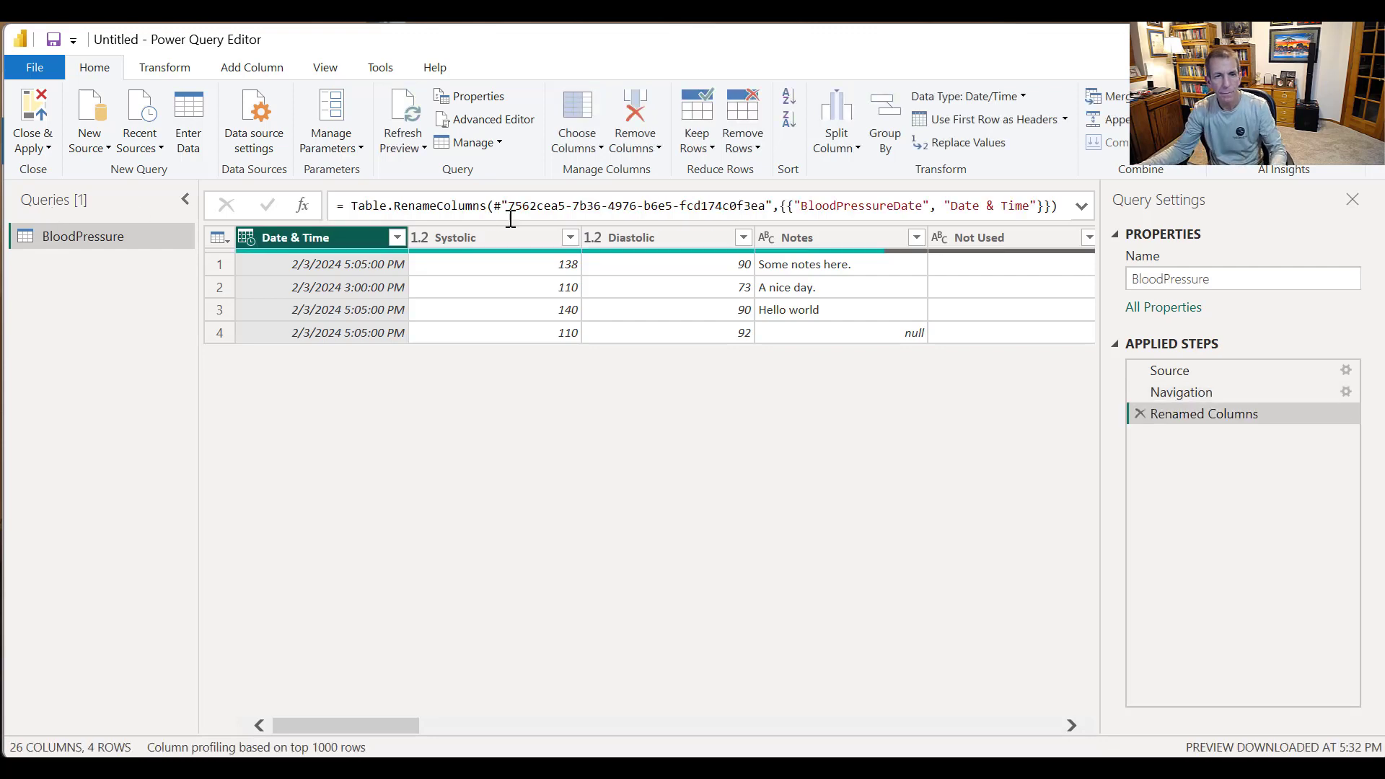
Step: Change the data type of the Systolic and Diastolic columns to Whole Number
{"action": "right_click", "coordinate": [527, 247]}
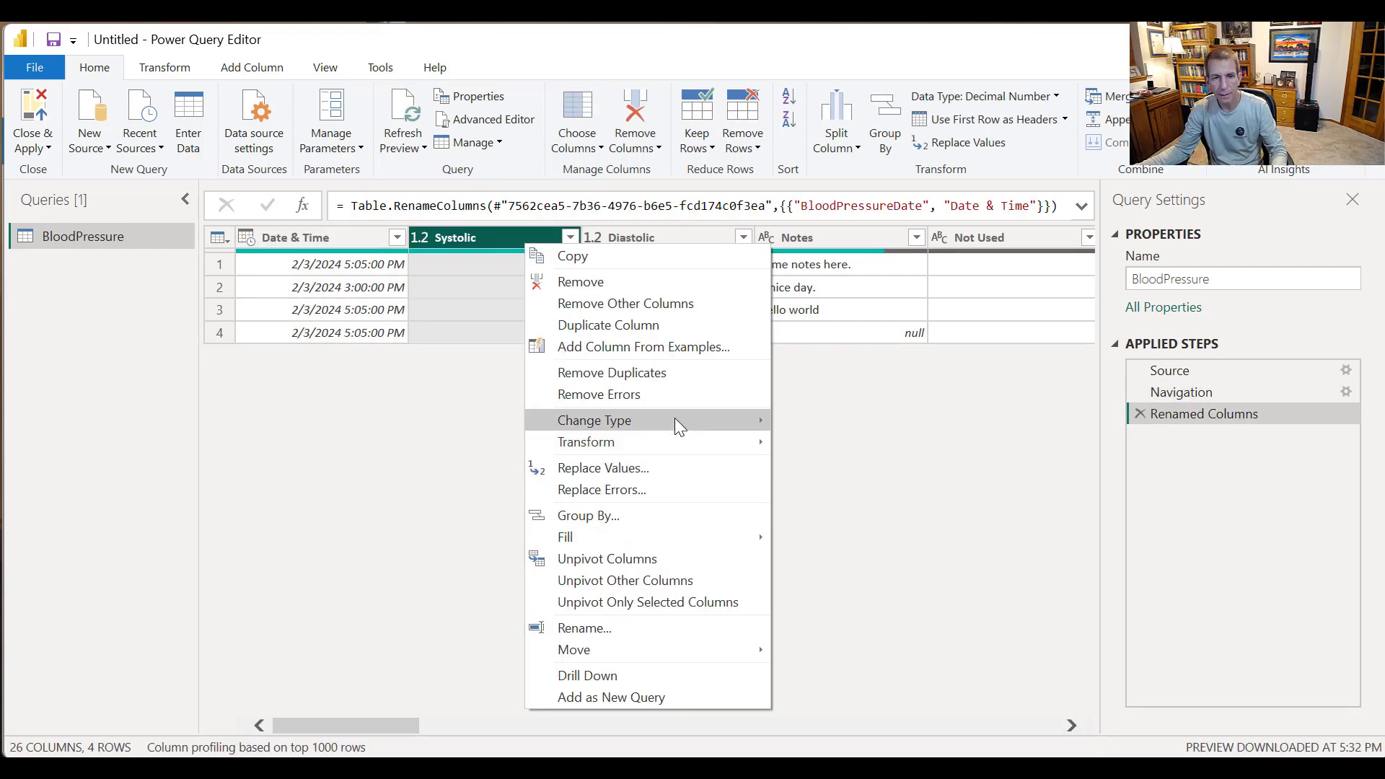
{"action": "mouse_move", "coordinate": [697, 421]}
{"action": "left_click", "coordinate": [853, 465]}
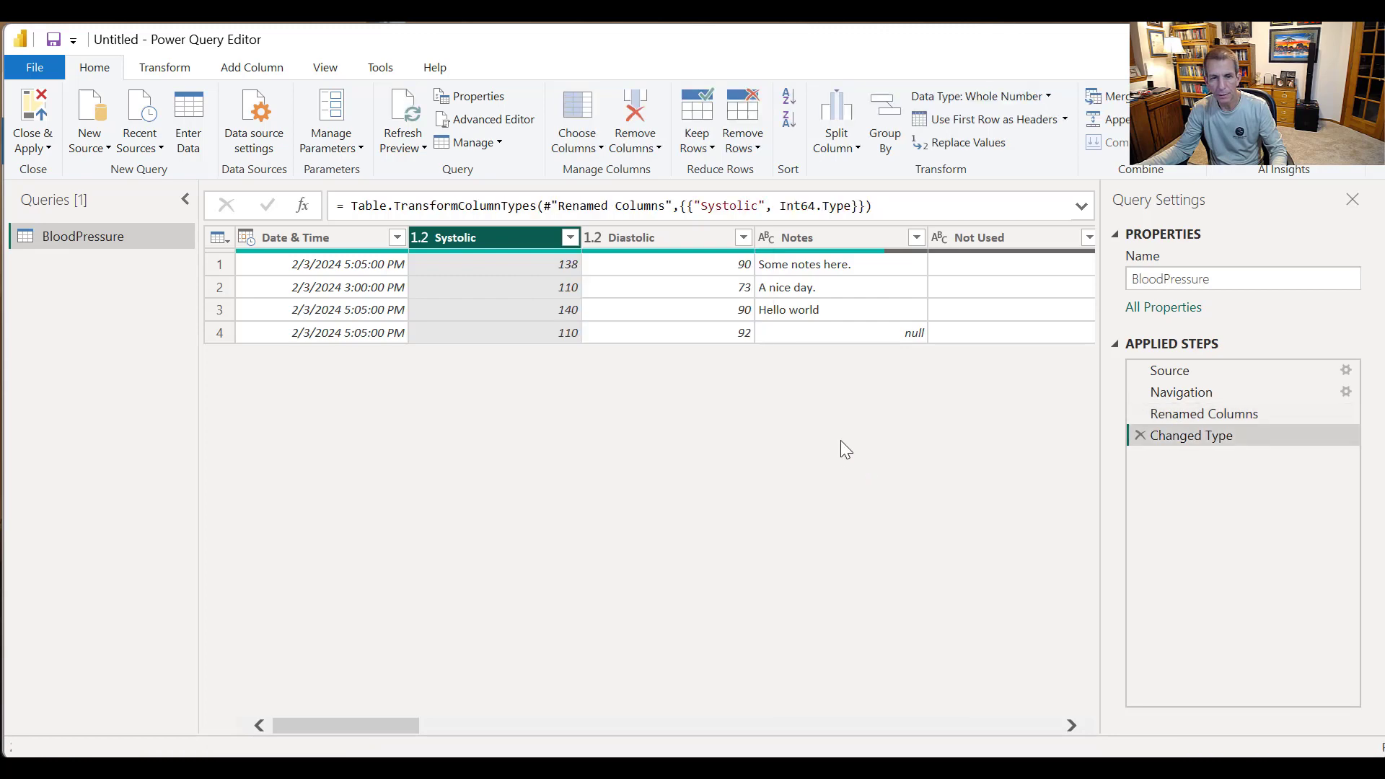
{"action": "right_click", "coordinate": [655, 243]}
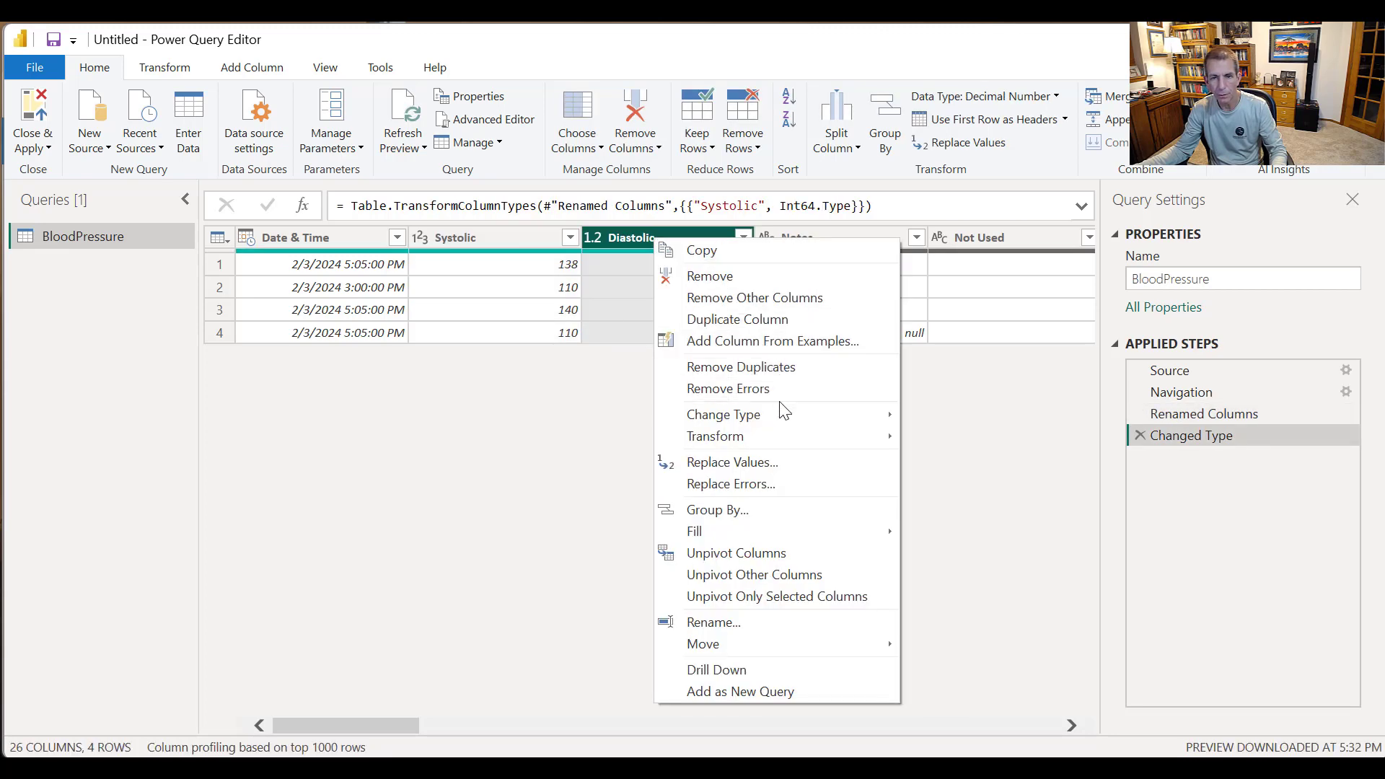
{"action": "mouse_move", "coordinate": [789, 416]}
{"action": "left_click", "coordinate": [1009, 461]}
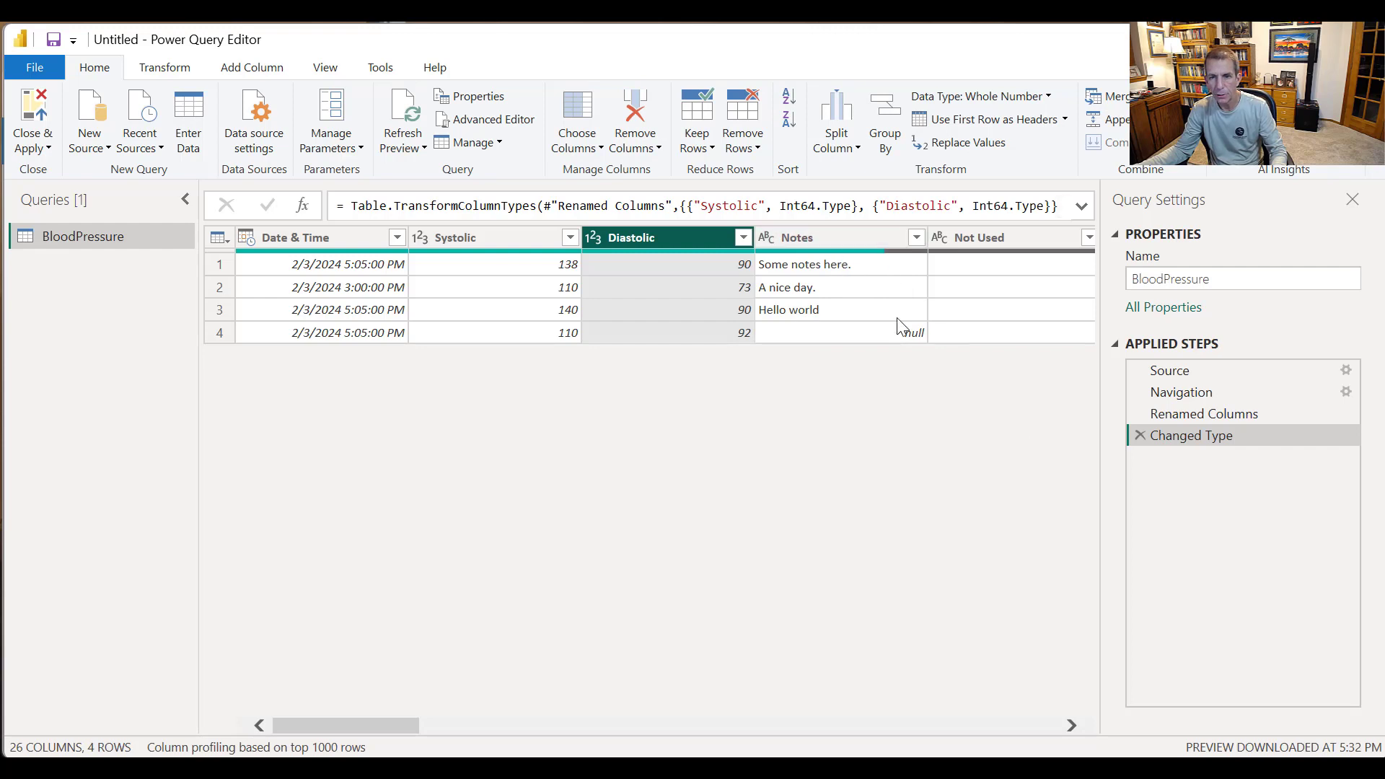
Step: Remove the Not Used column from the BloodPressure query
{"action": "right_click", "coordinate": [992, 246]}
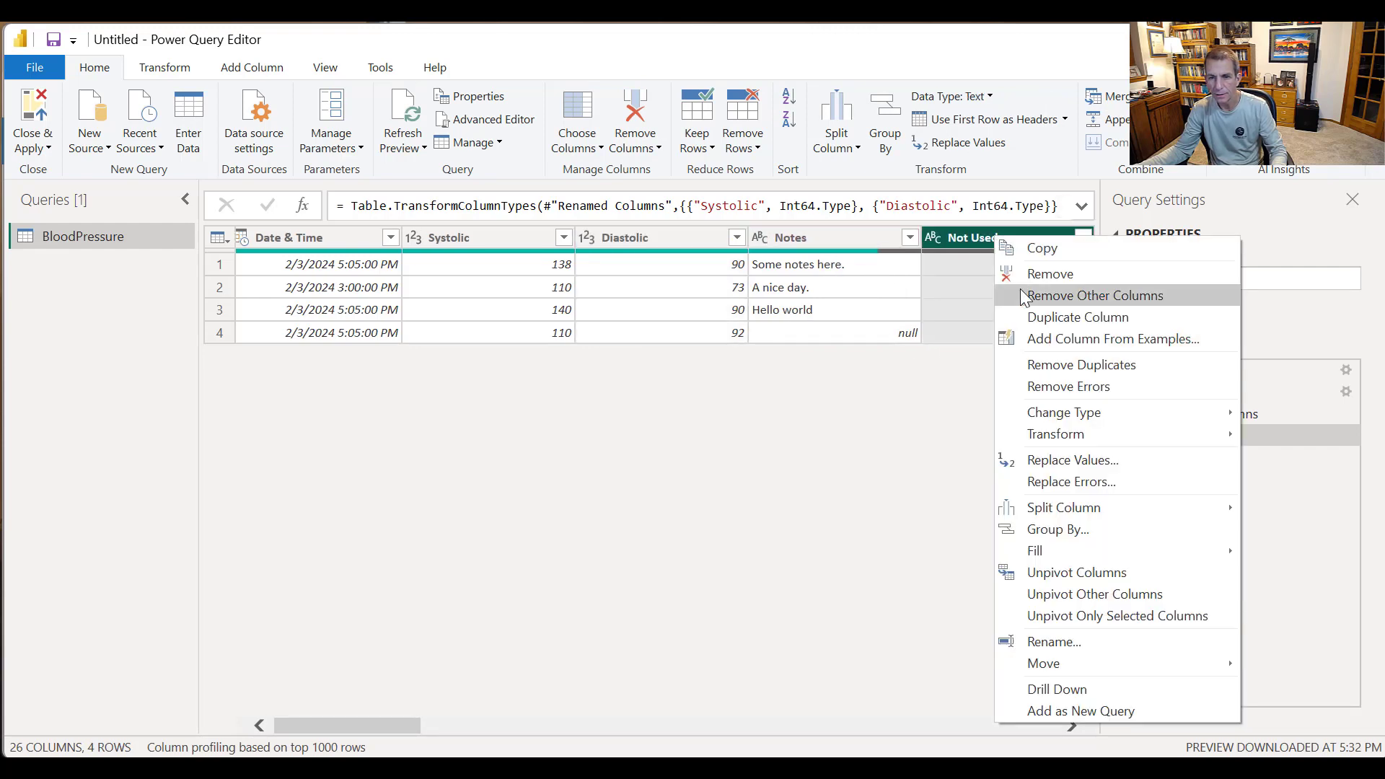
{"action": "left_click", "coordinate": [1050, 274]}
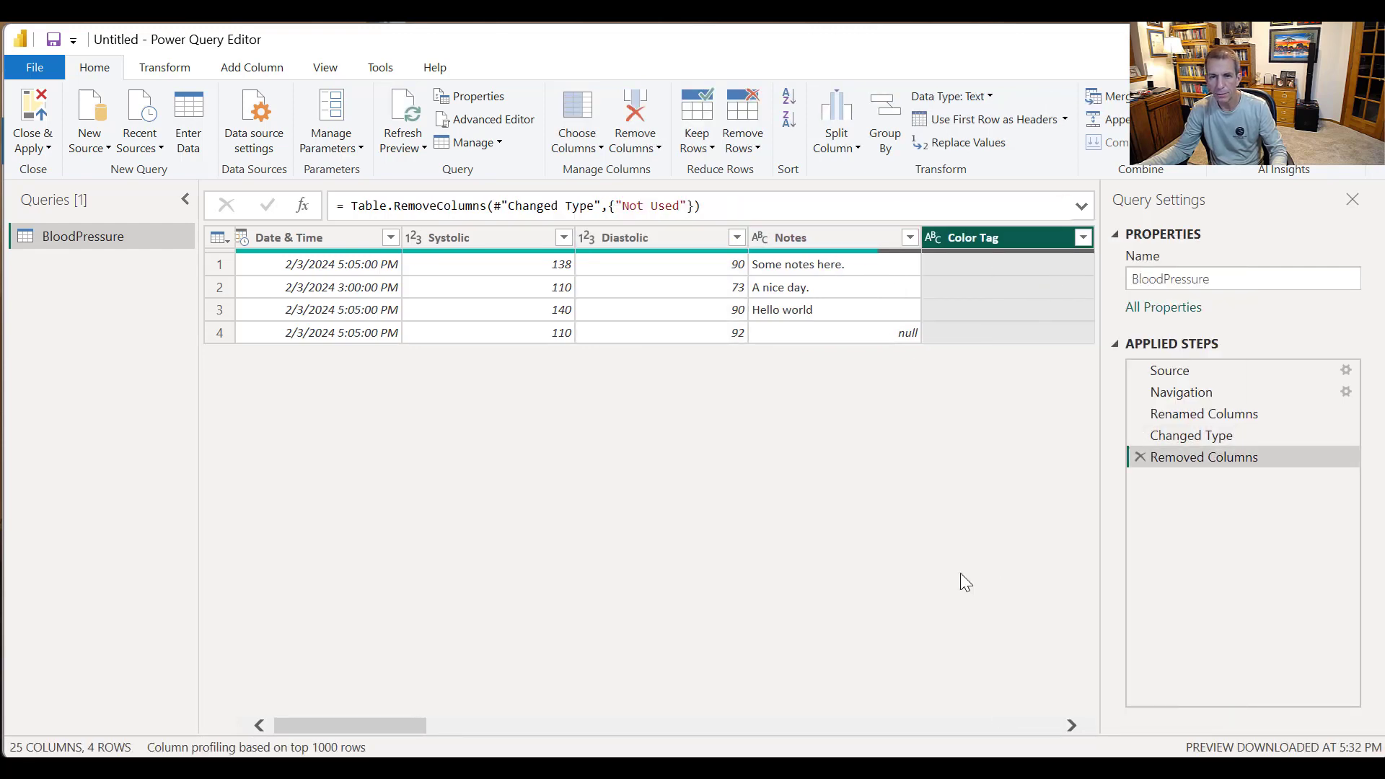
{"action": "left_click_drag", "start_coordinate": [417, 729], "coordinate": [213, 721]}
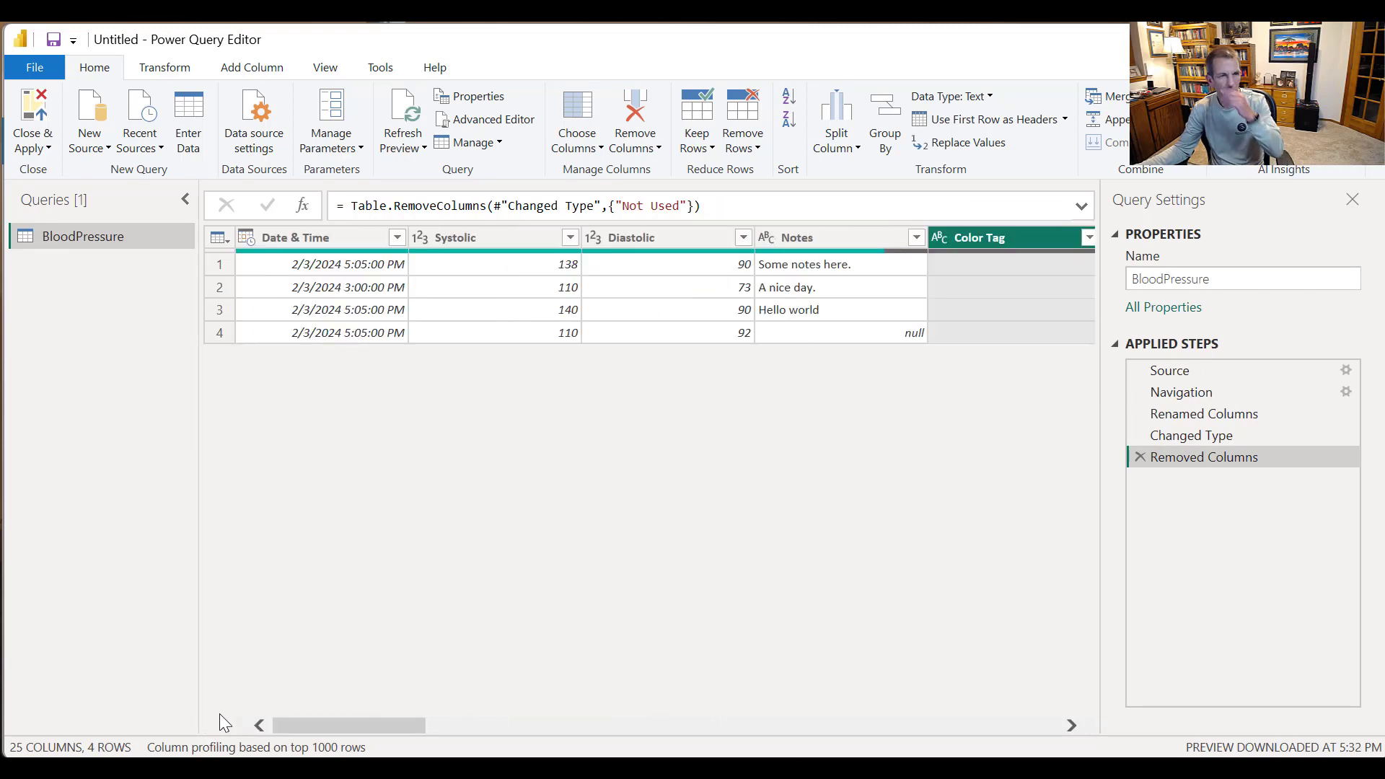
Step: Start a new conditional column in the BloodPressure query and name it "High Reading"
{"action": "left_click", "coordinate": [253, 65]}
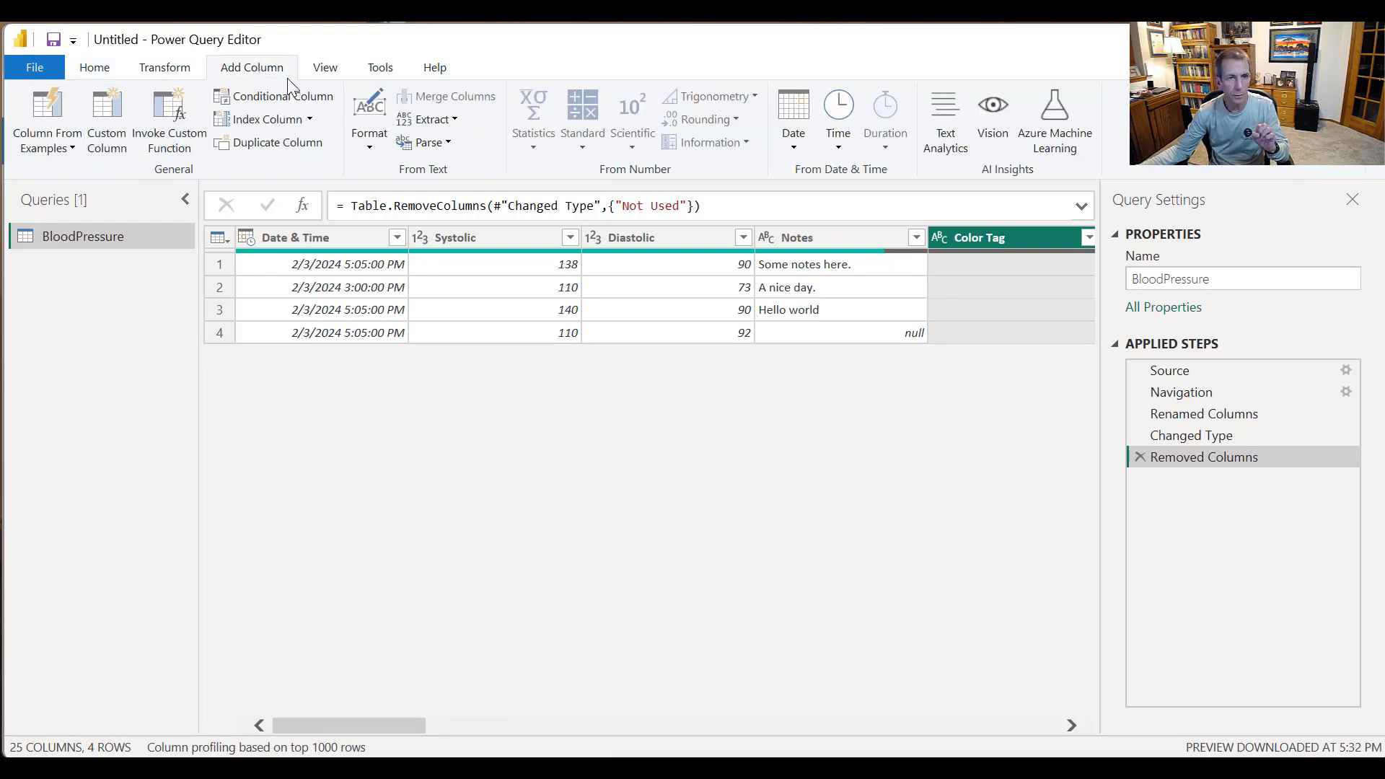
{"action": "left_click", "coordinate": [282, 98]}
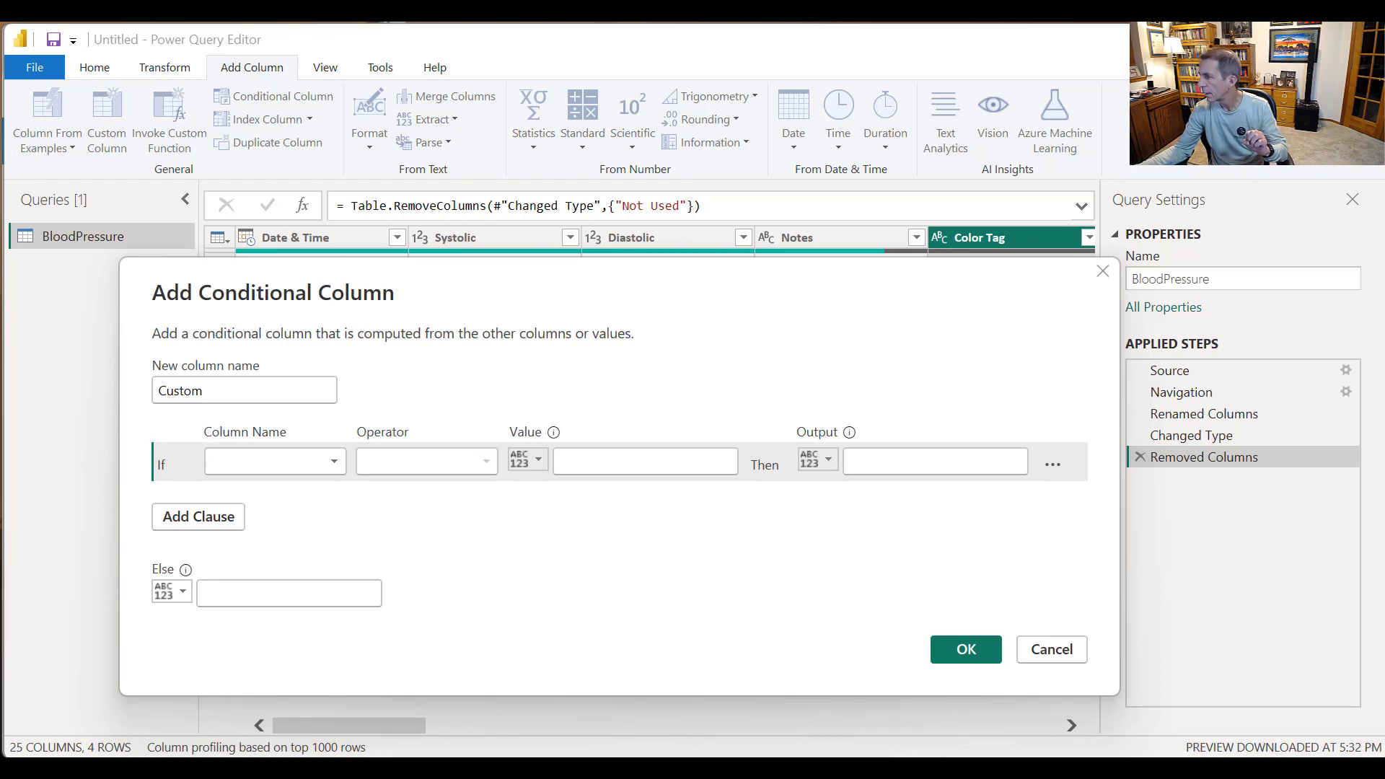
{"action": "left_click_drag", "start_coordinate": [243, 398], "coordinate": [62, 387]}
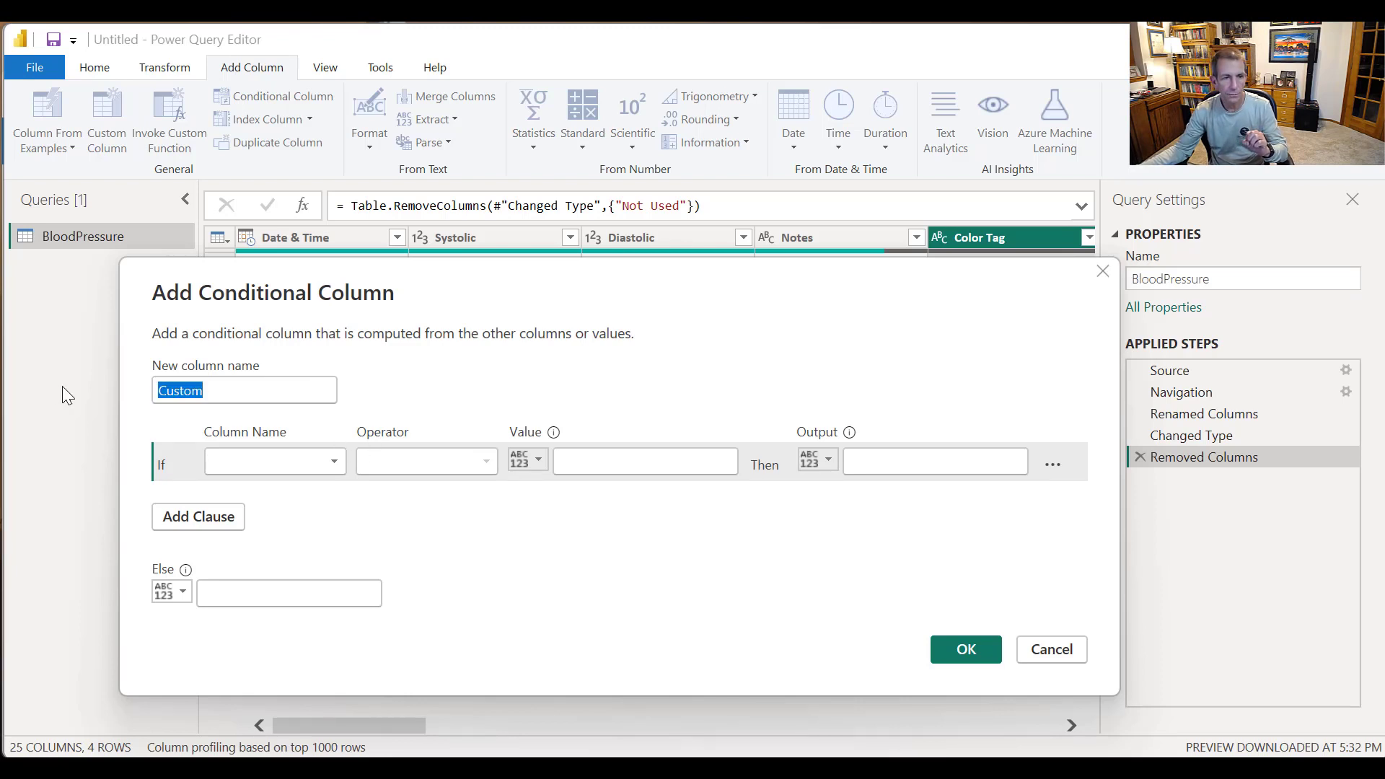
{"action": "type", "text": "High "}
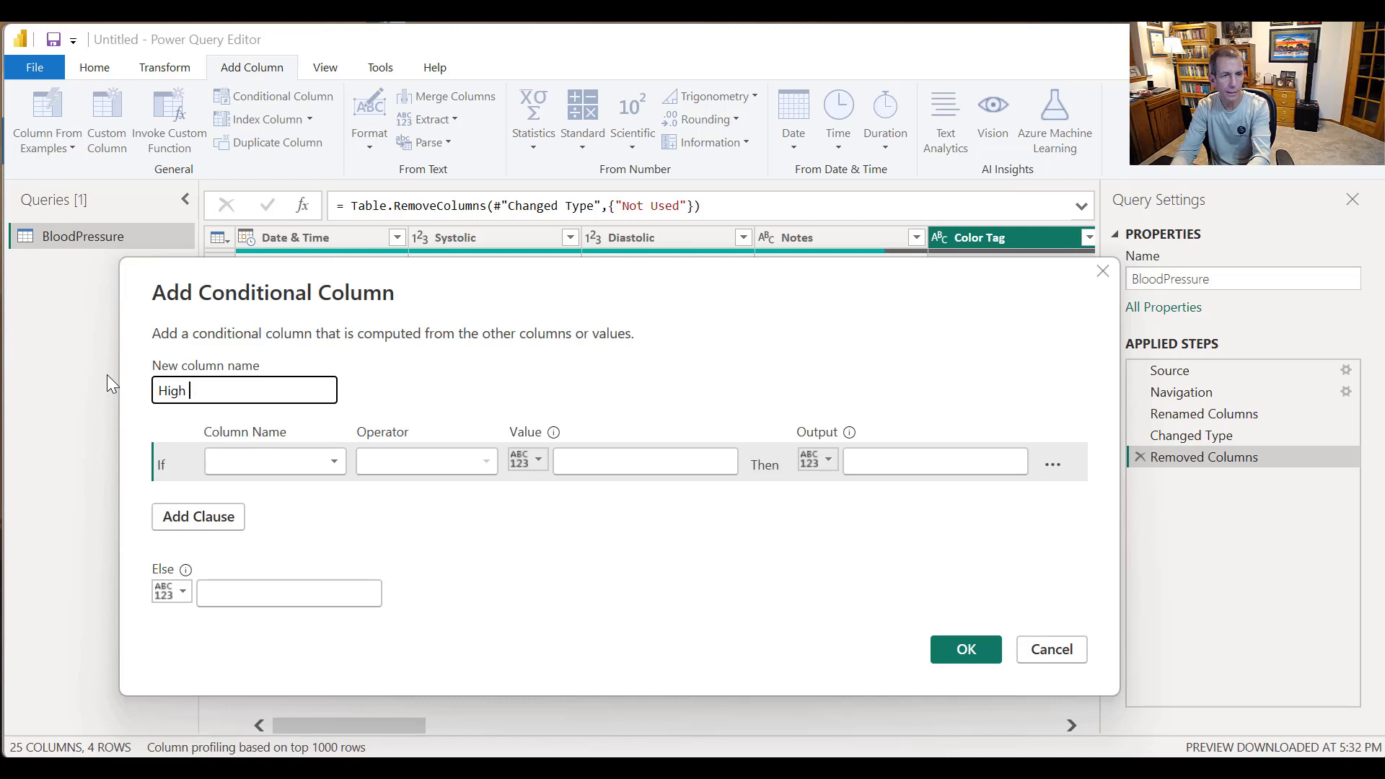
{"action": "type", "text": "Reading"}
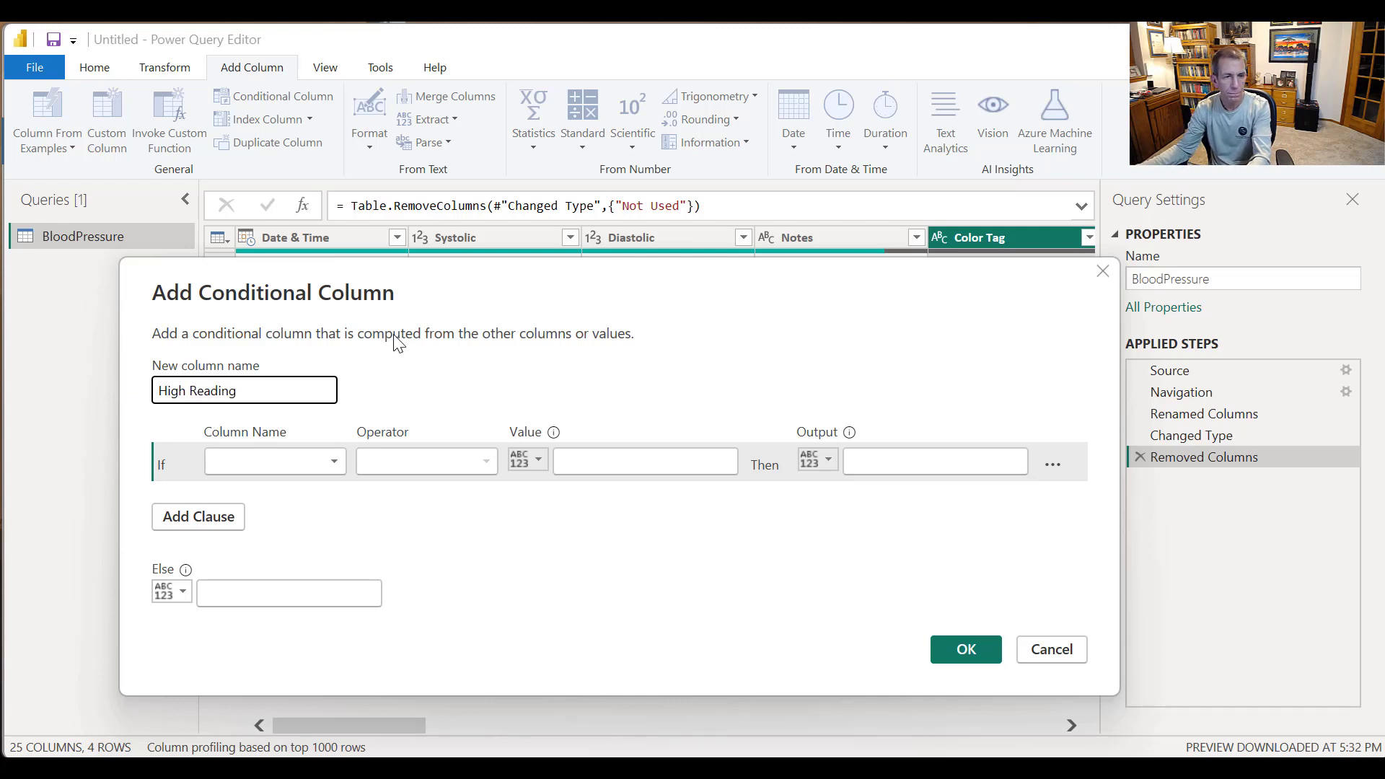
Step: Define the first condition so that Systolic is greater than 120 outputs True
{"action": "left_click", "coordinate": [330, 476]}
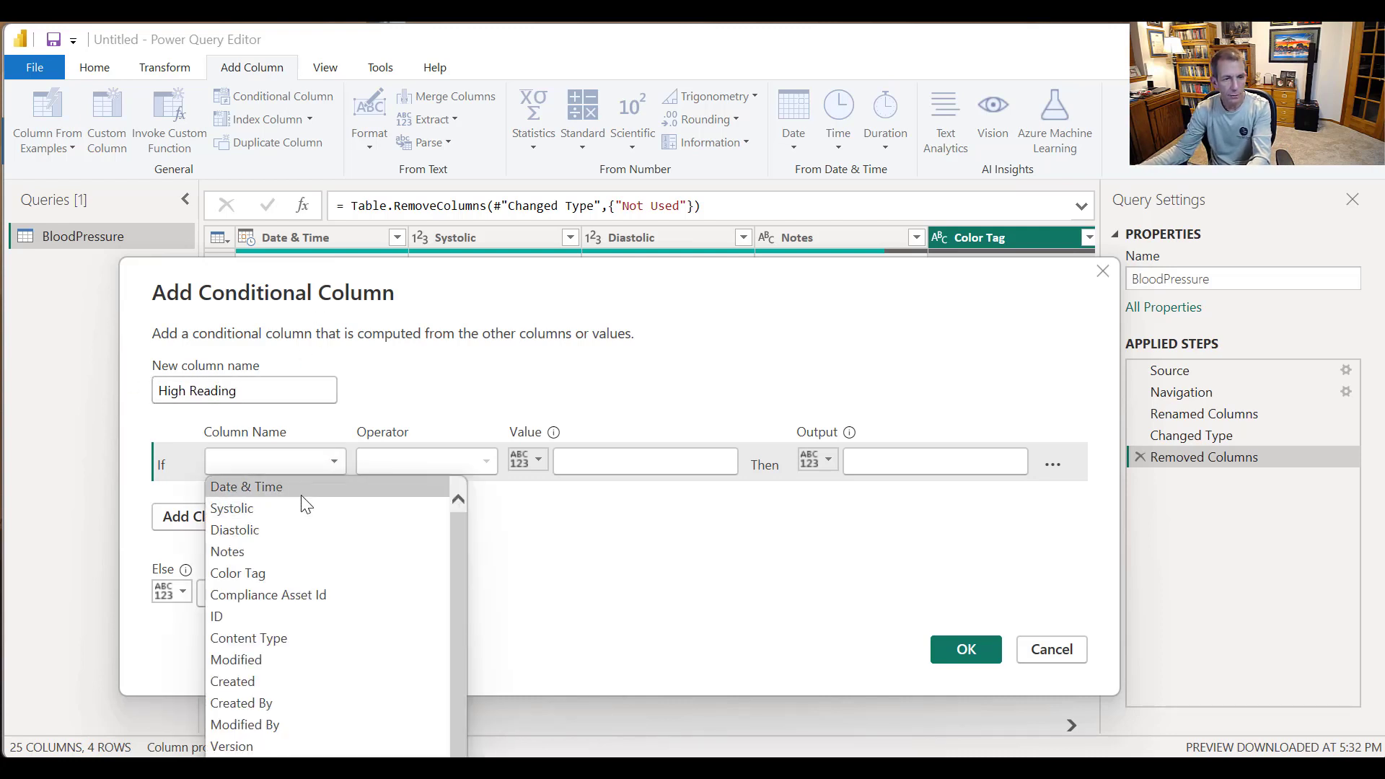
{"action": "left_click", "coordinate": [304, 513]}
{"action": "left_click", "coordinate": [461, 462]}
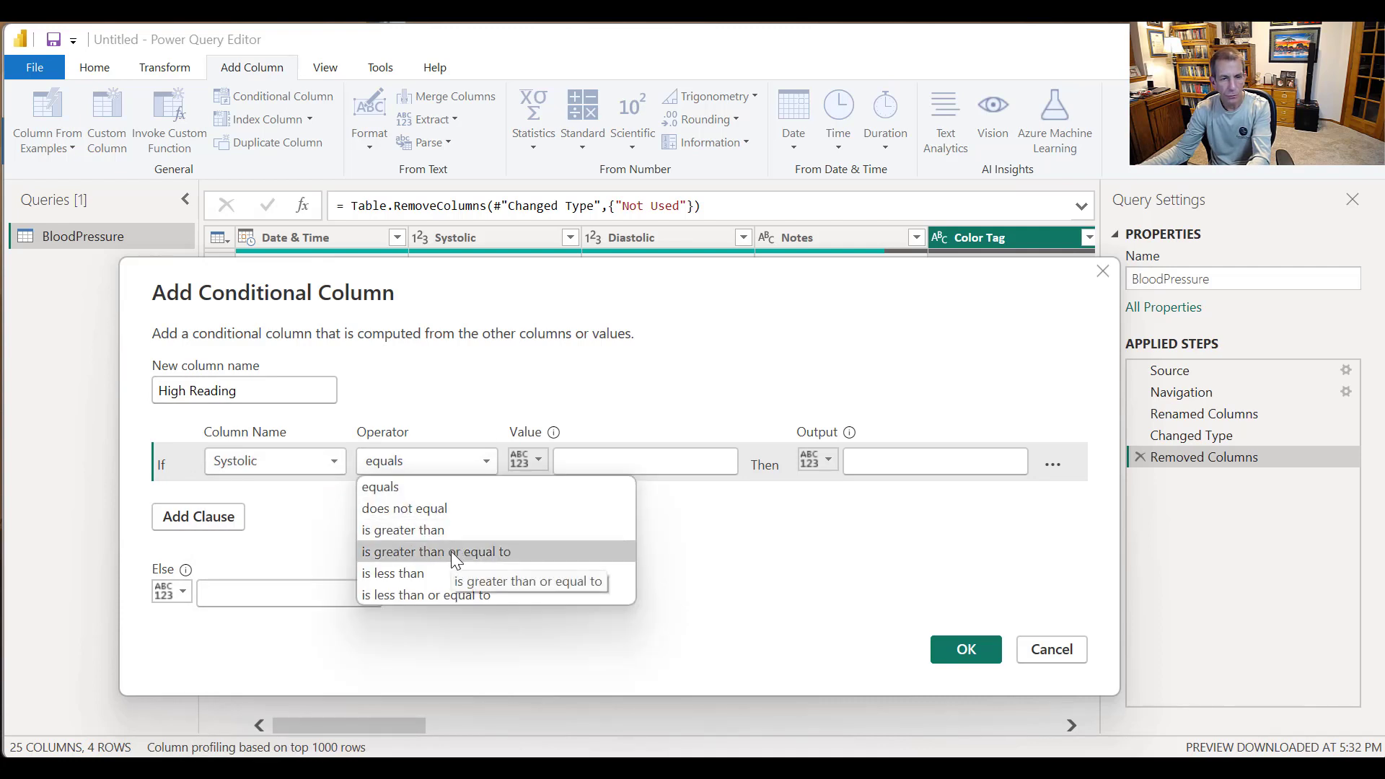
{"action": "left_click", "coordinate": [422, 527]}
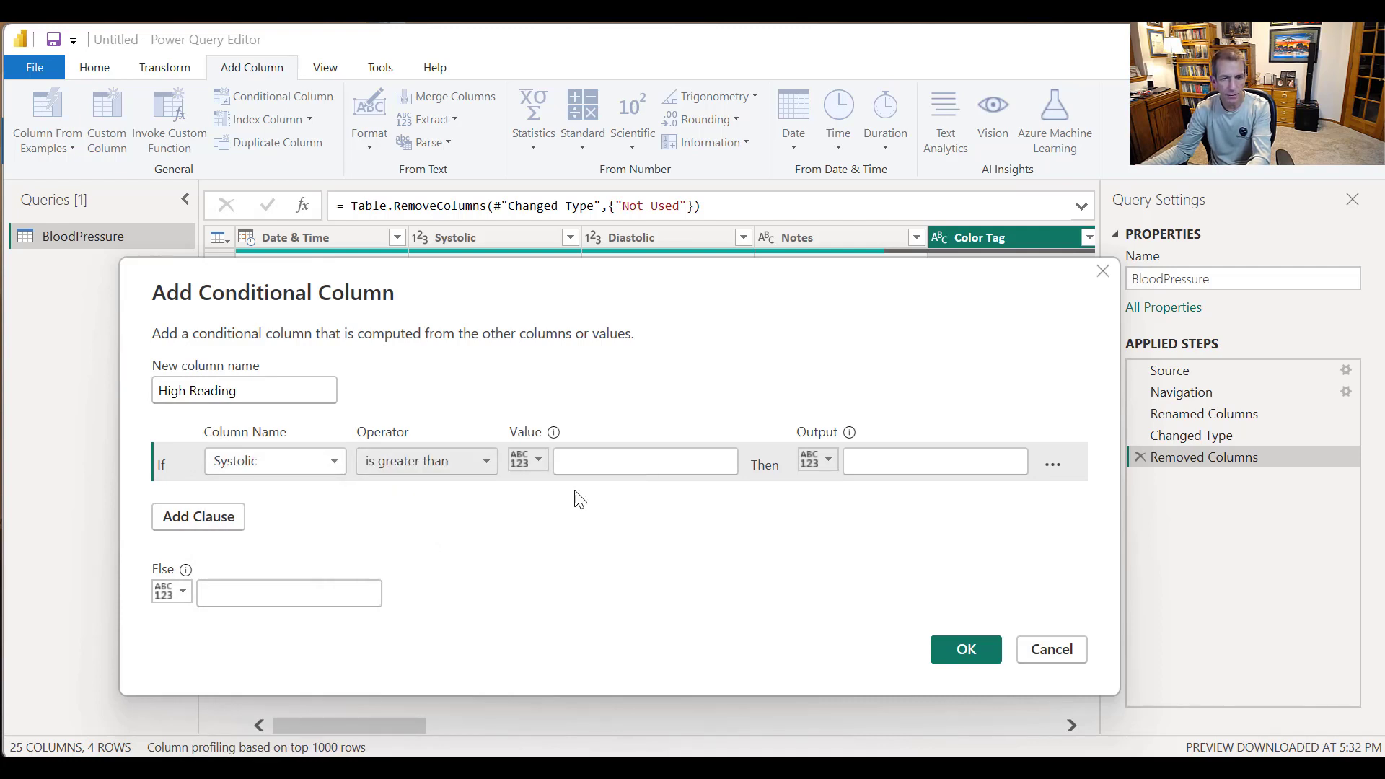
{"action": "left_click", "coordinate": [603, 464]}
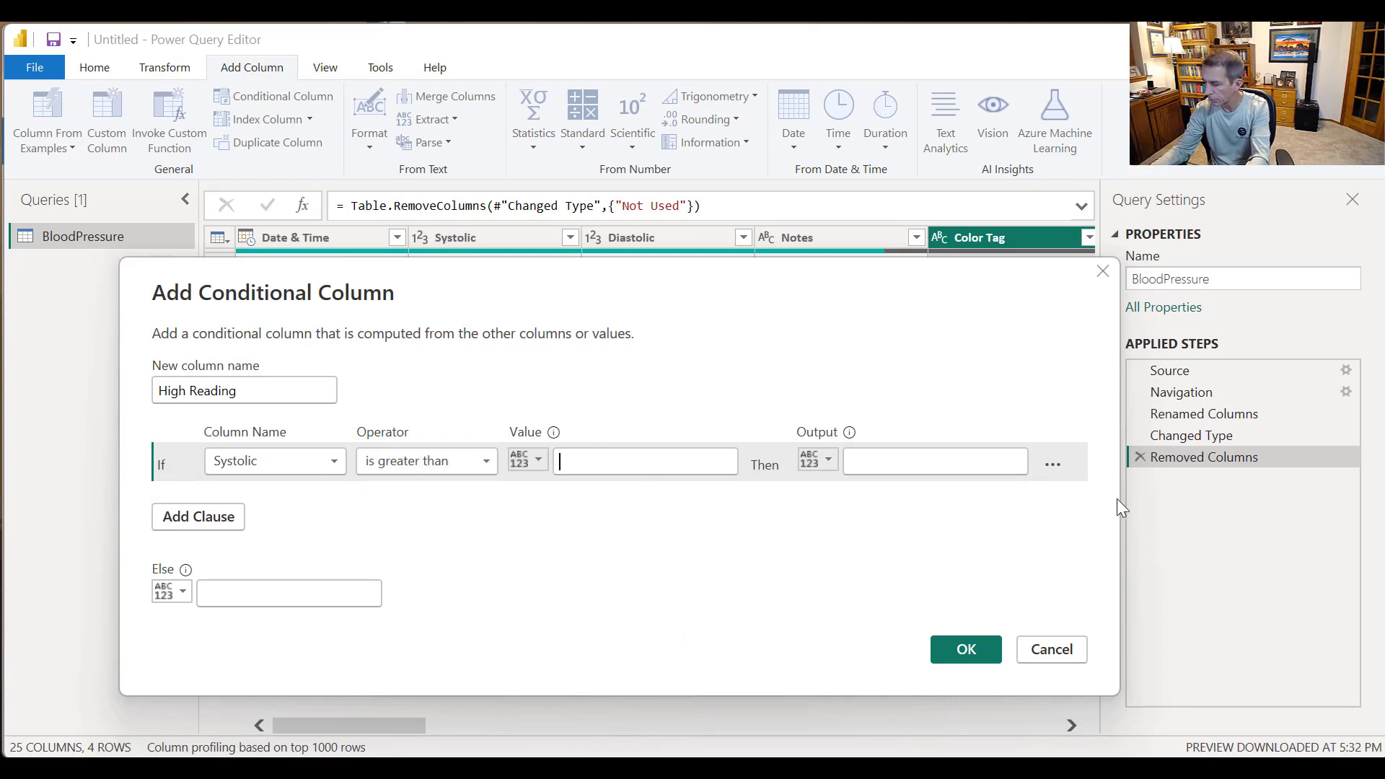
{"action": "type", "text": "120"}
{"action": "left_click", "coordinate": [899, 463]}
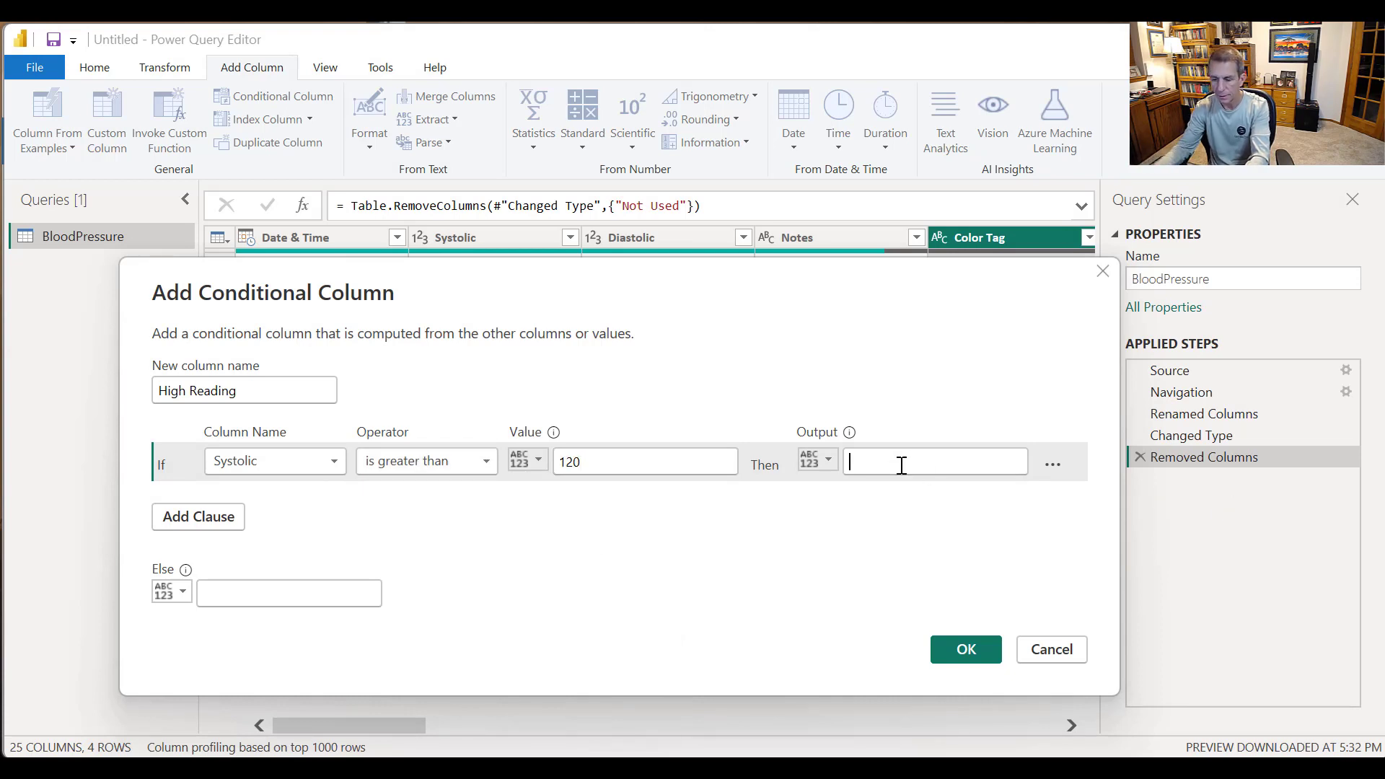
{"action": "type", "text": "Tru"}
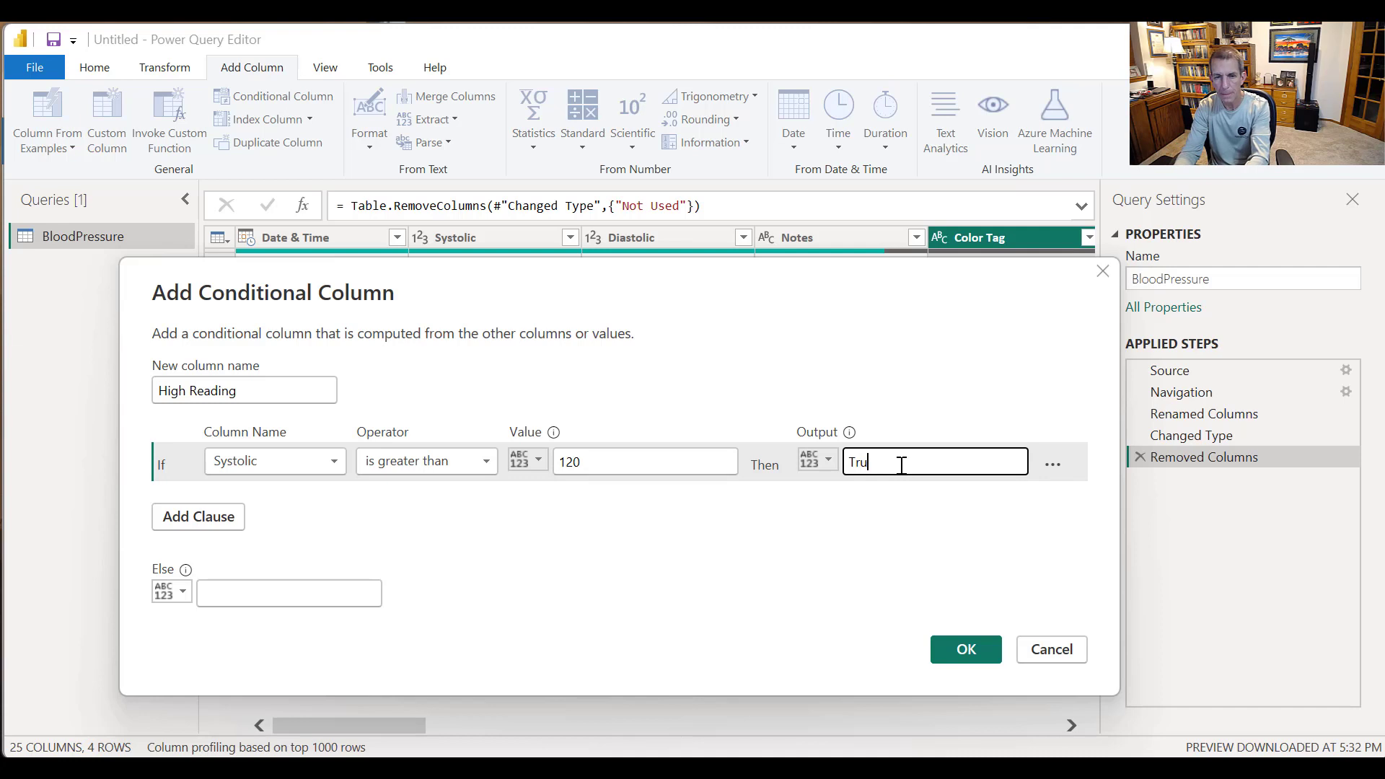
{"action": "type", "text": "e"}
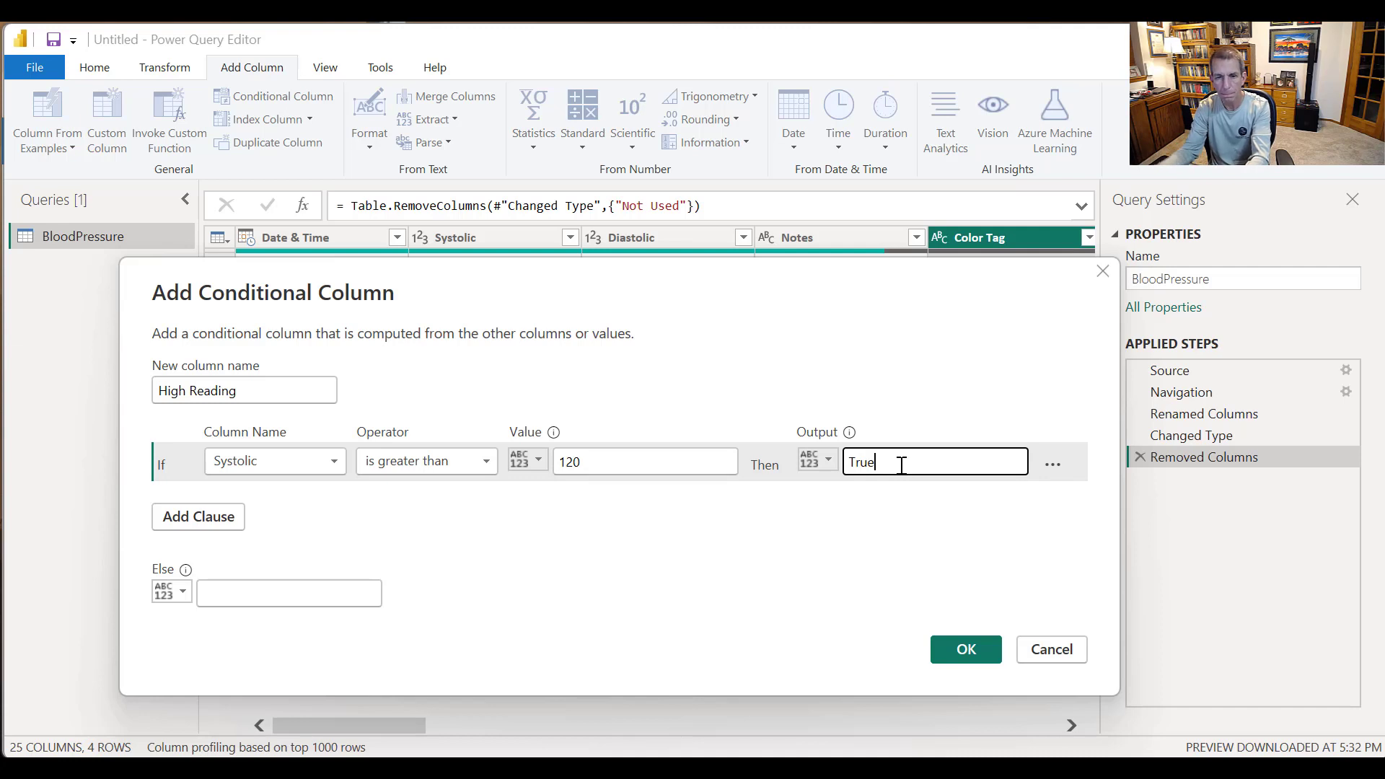
Step: Add an else-if clause so that Diastolic is greater than 80 outputs True
{"action": "left_click", "coordinate": [235, 509]}
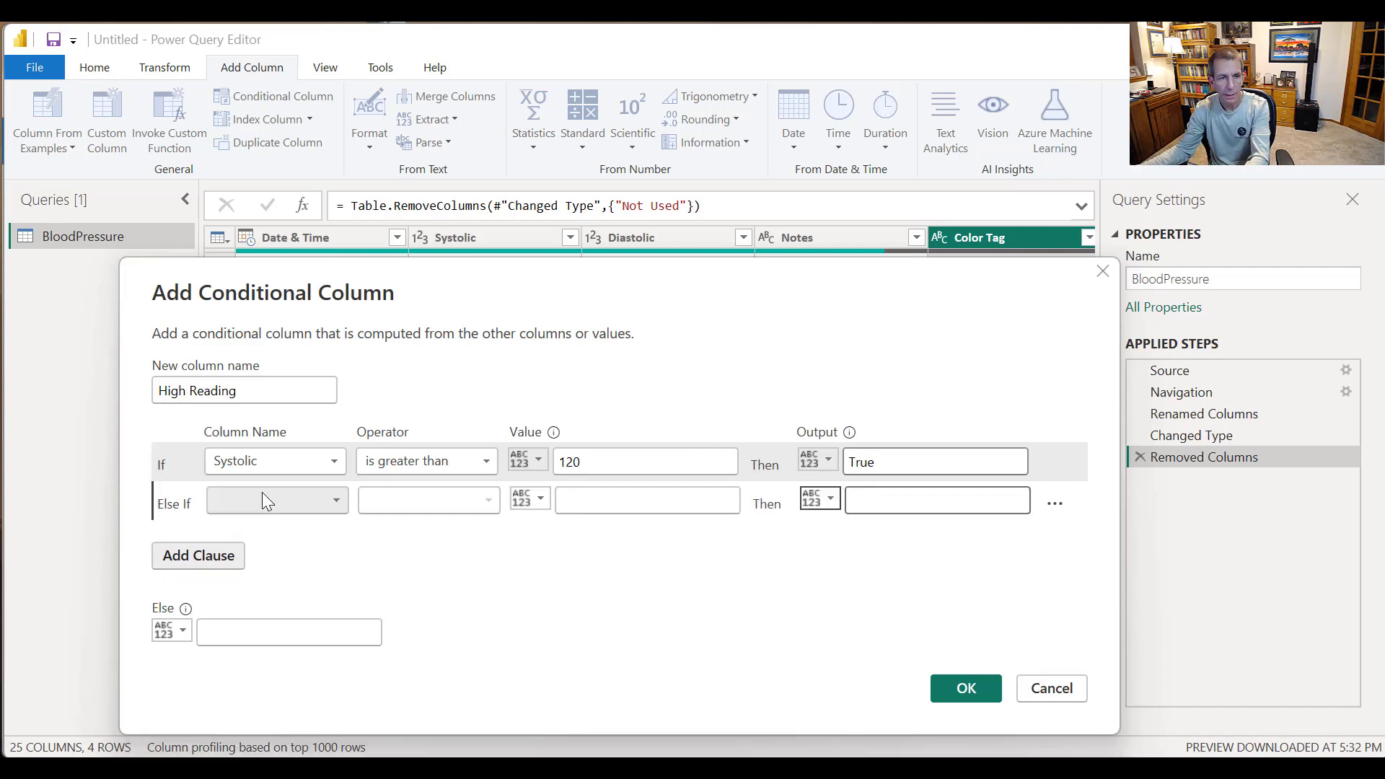
{"action": "left_click", "coordinate": [305, 503]}
{"action": "left_click", "coordinate": [285, 562]}
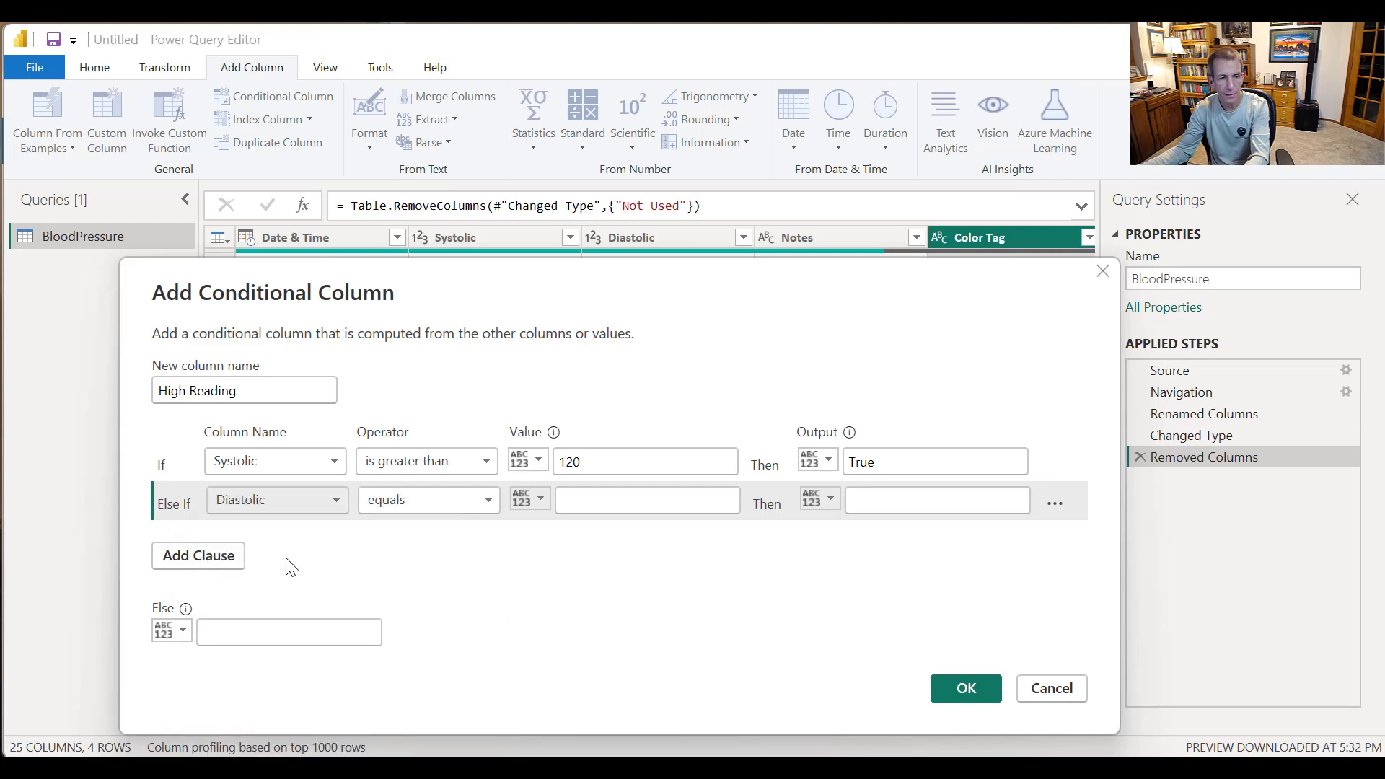
{"action": "left_click", "coordinate": [466, 502]}
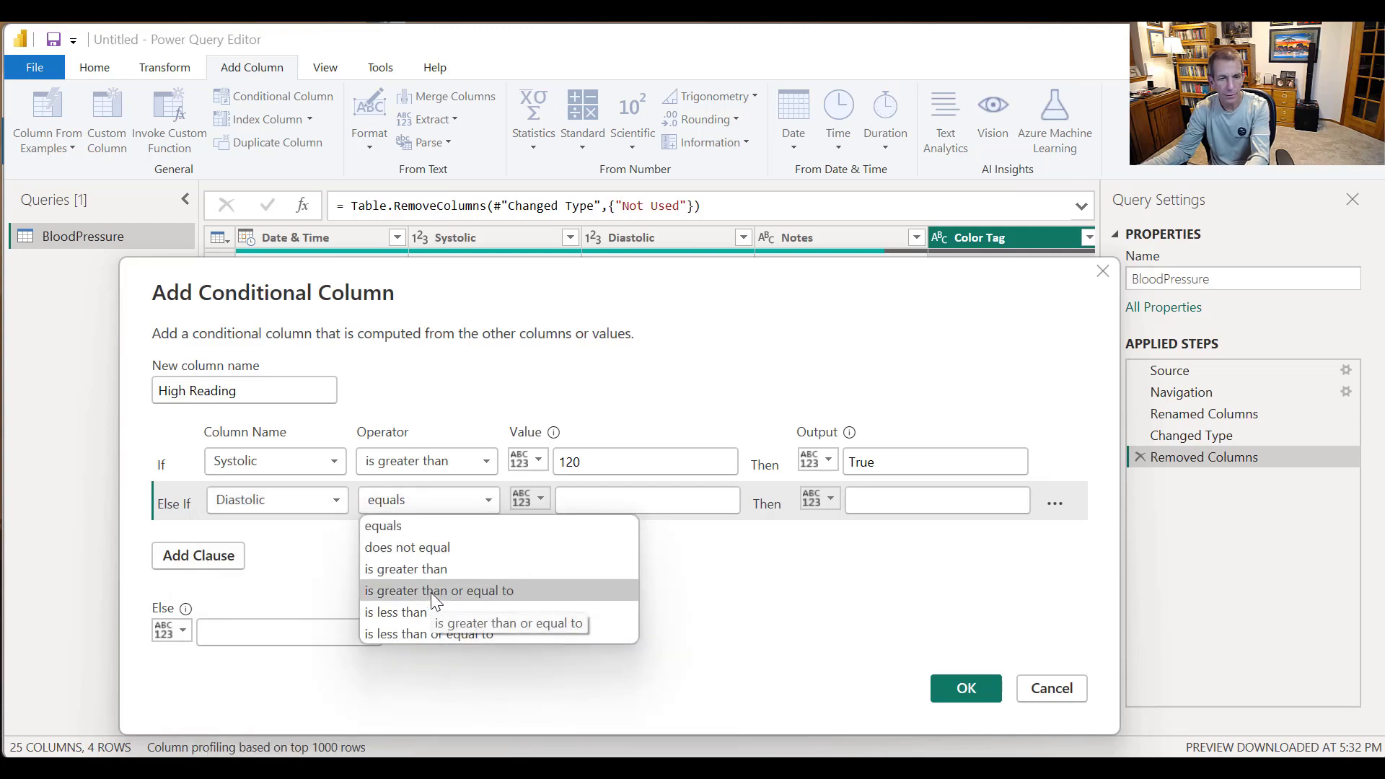
{"action": "left_click", "coordinate": [435, 570]}
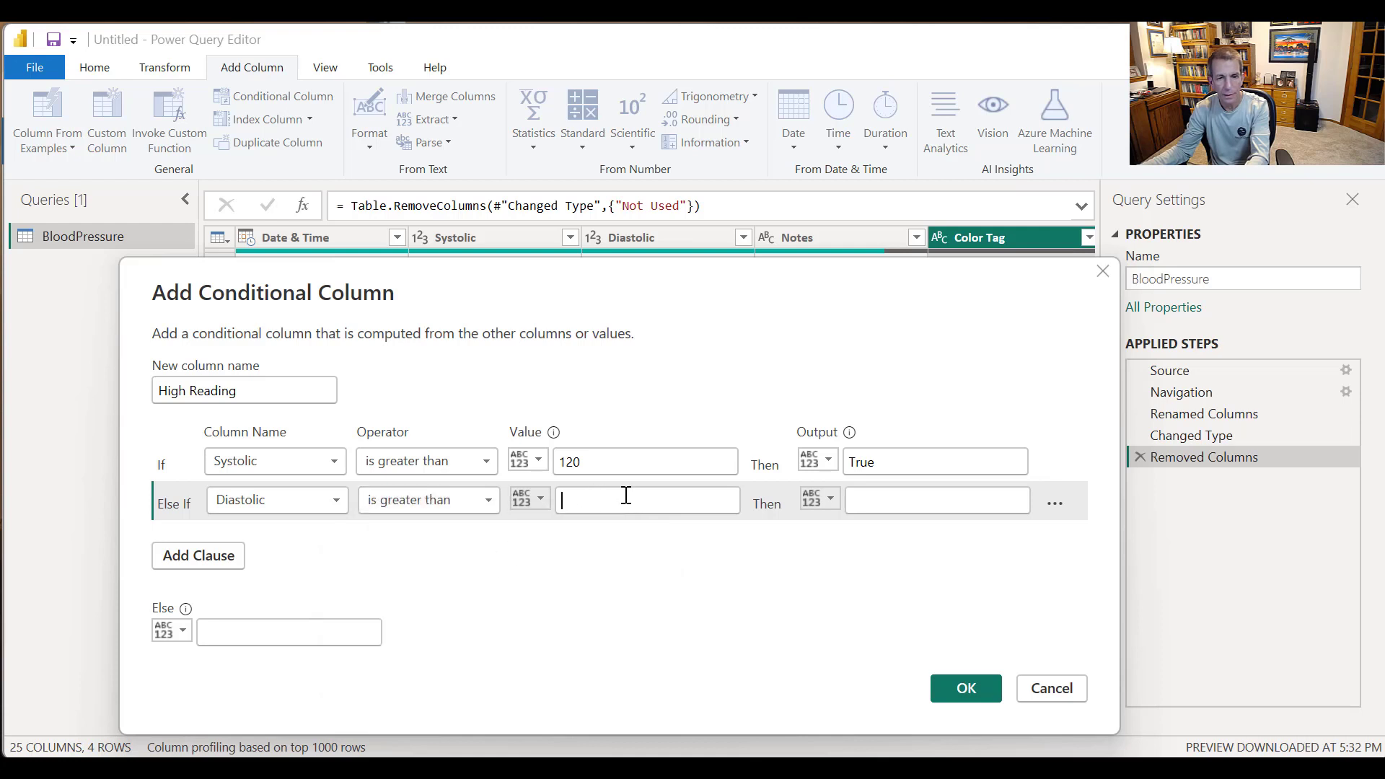
{"action": "left_click", "coordinate": [625, 496]}
{"action": "type", "text": "80"}
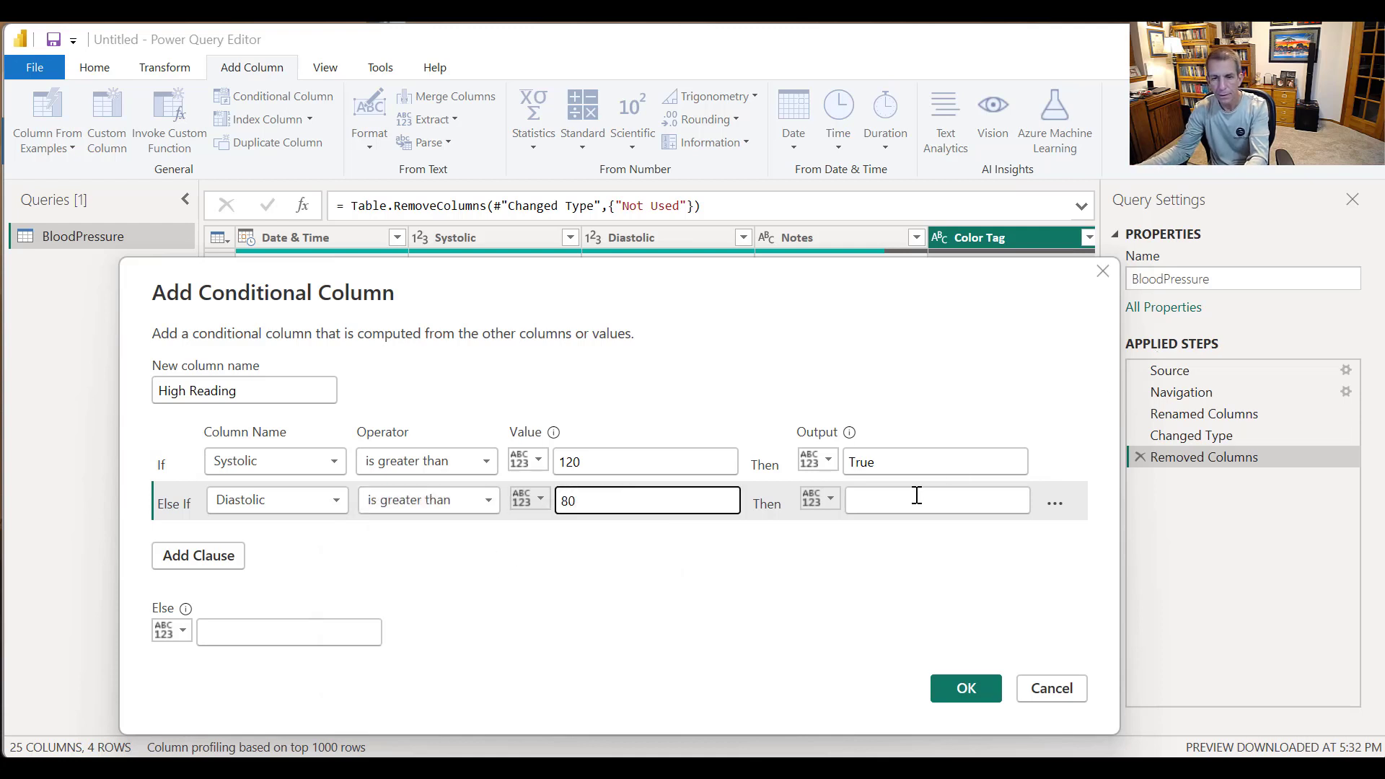
{"action": "left_click", "coordinate": [941, 493]}
{"action": "type", "text": "e"}
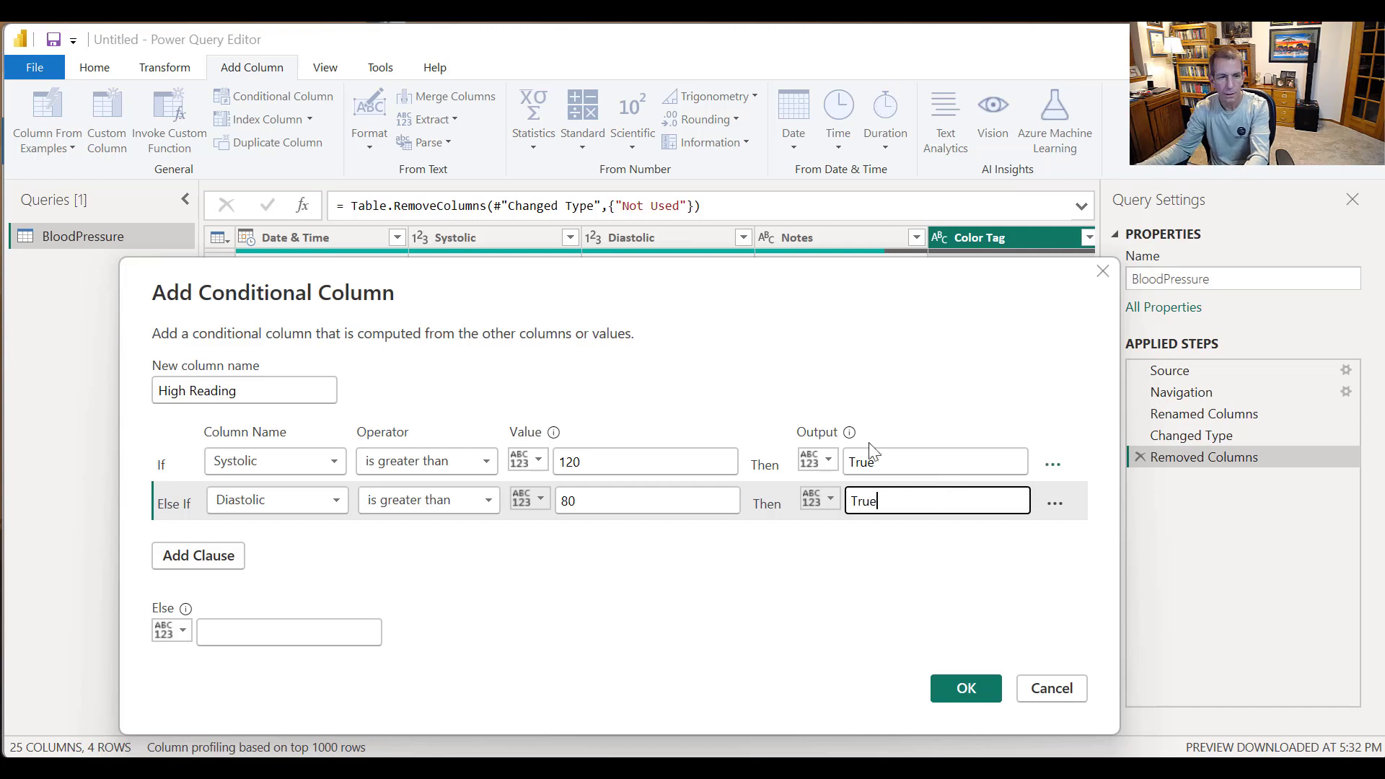
Step: Set the conditional column's else output to False and create the column
{"action": "left_click", "coordinate": [318, 636]}
{"action": "type", "text": "False"}
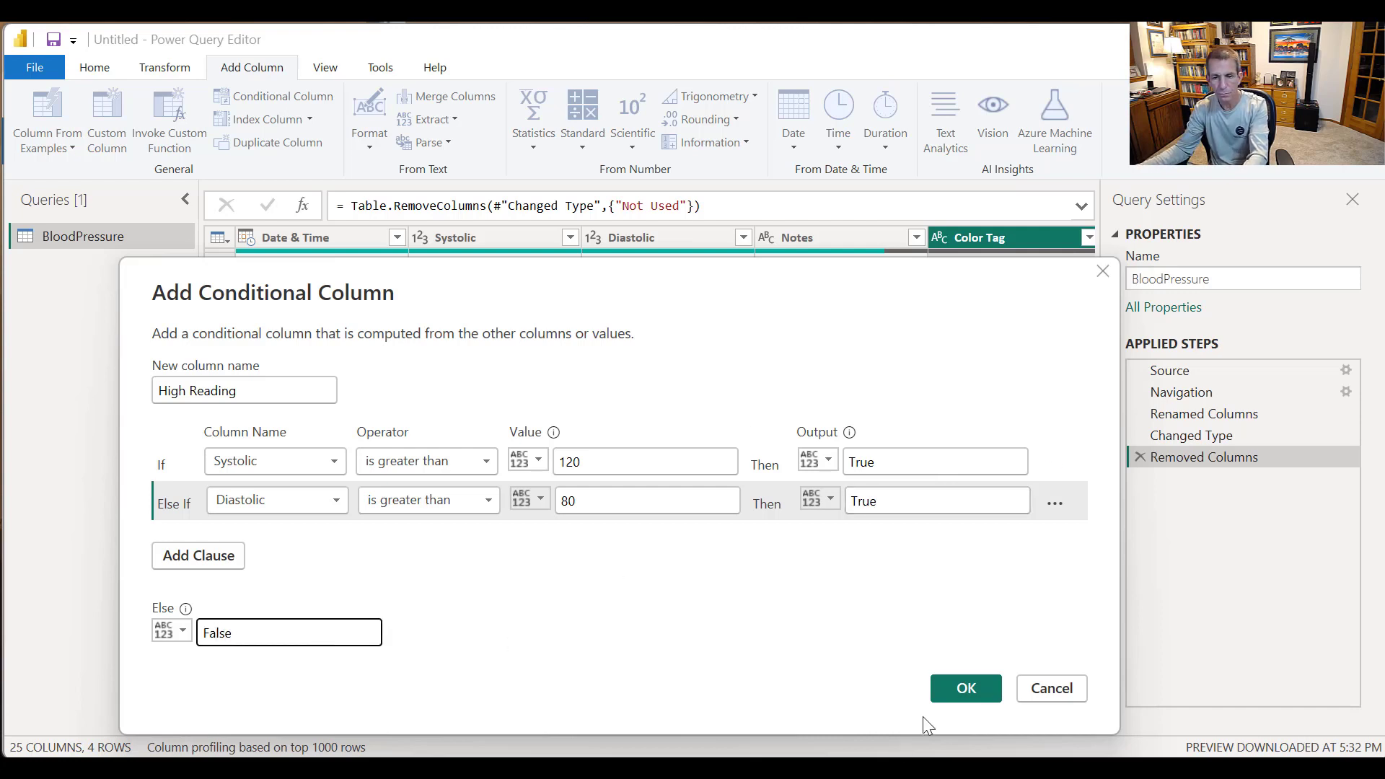
{"action": "left_click", "coordinate": [945, 688]}
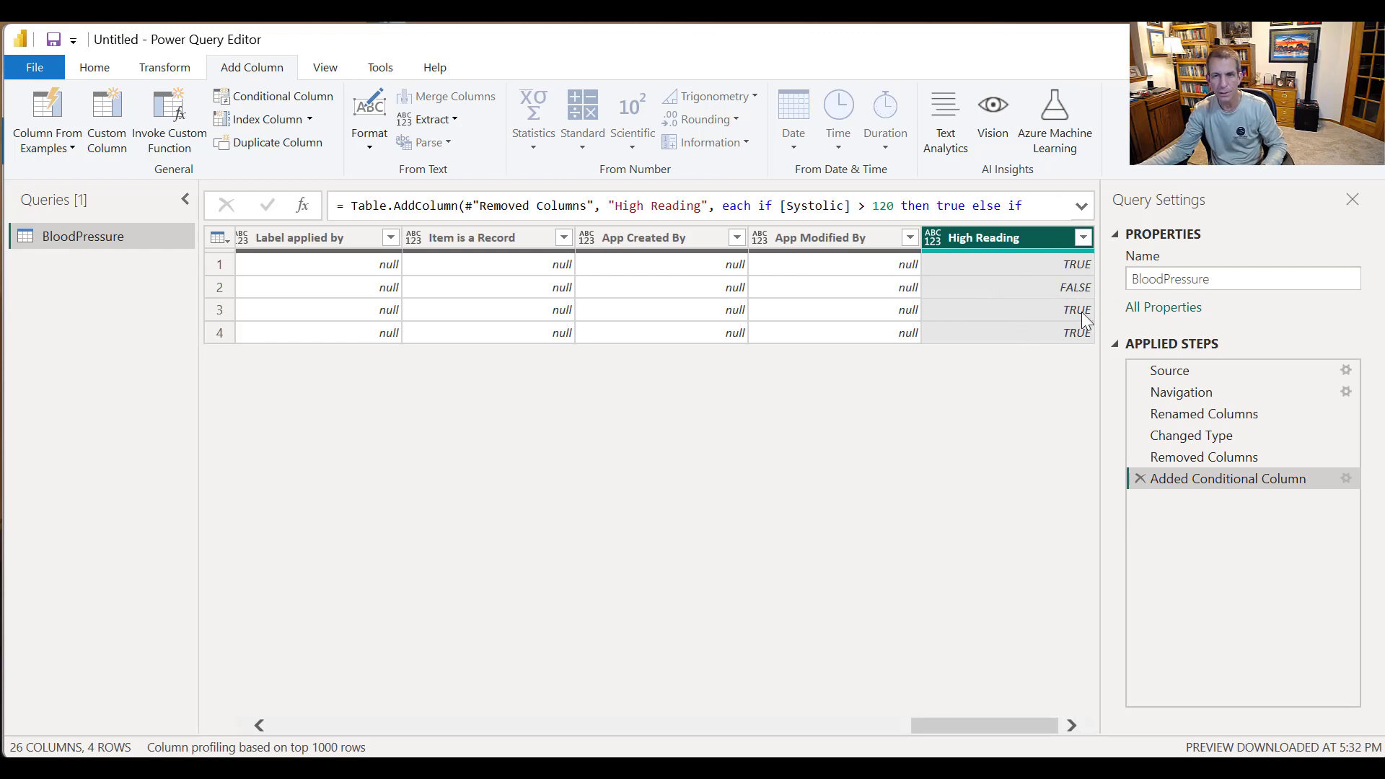
Step: Change the data type of the High Reading column to True/False
{"action": "right_click", "coordinate": [1002, 237]}
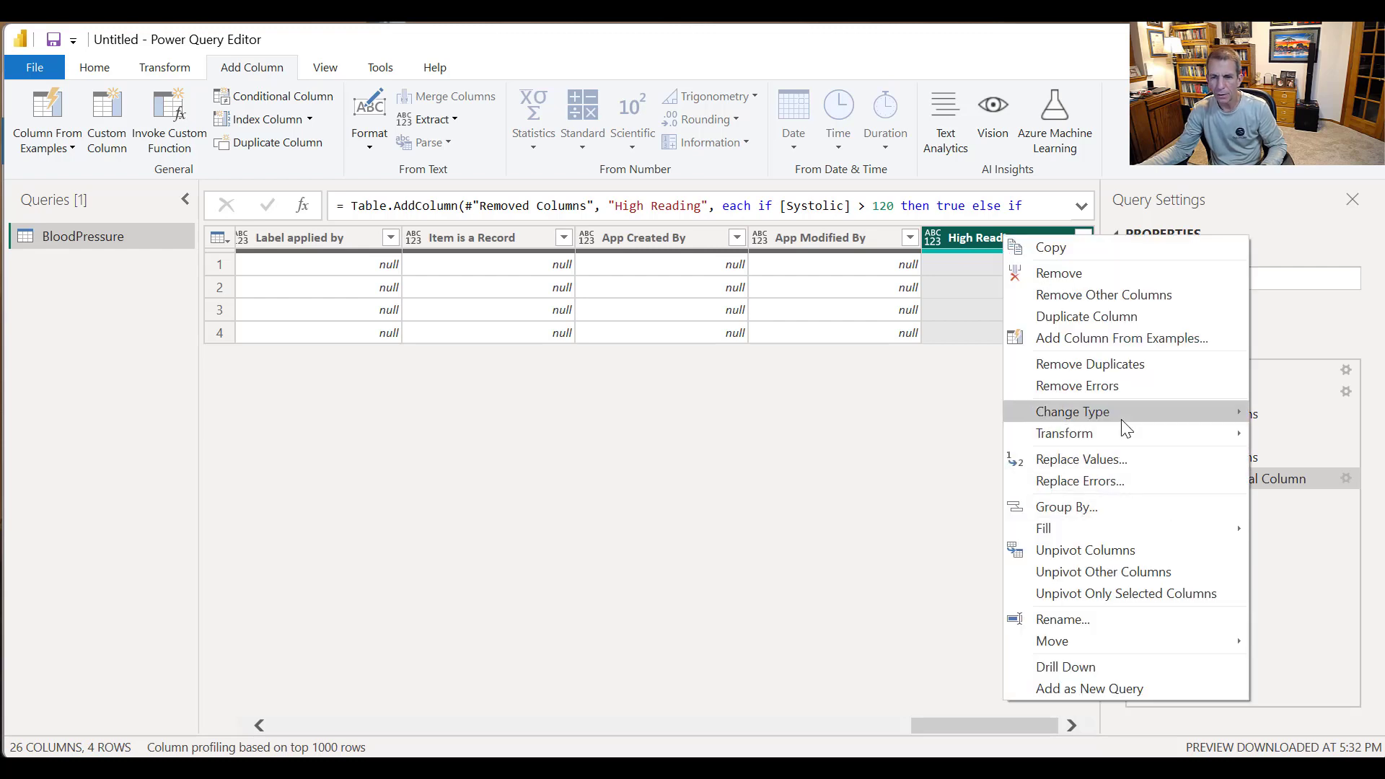
{"action": "mouse_move", "coordinate": [1122, 426]}
{"action": "left_click", "coordinate": [1341, 637]}
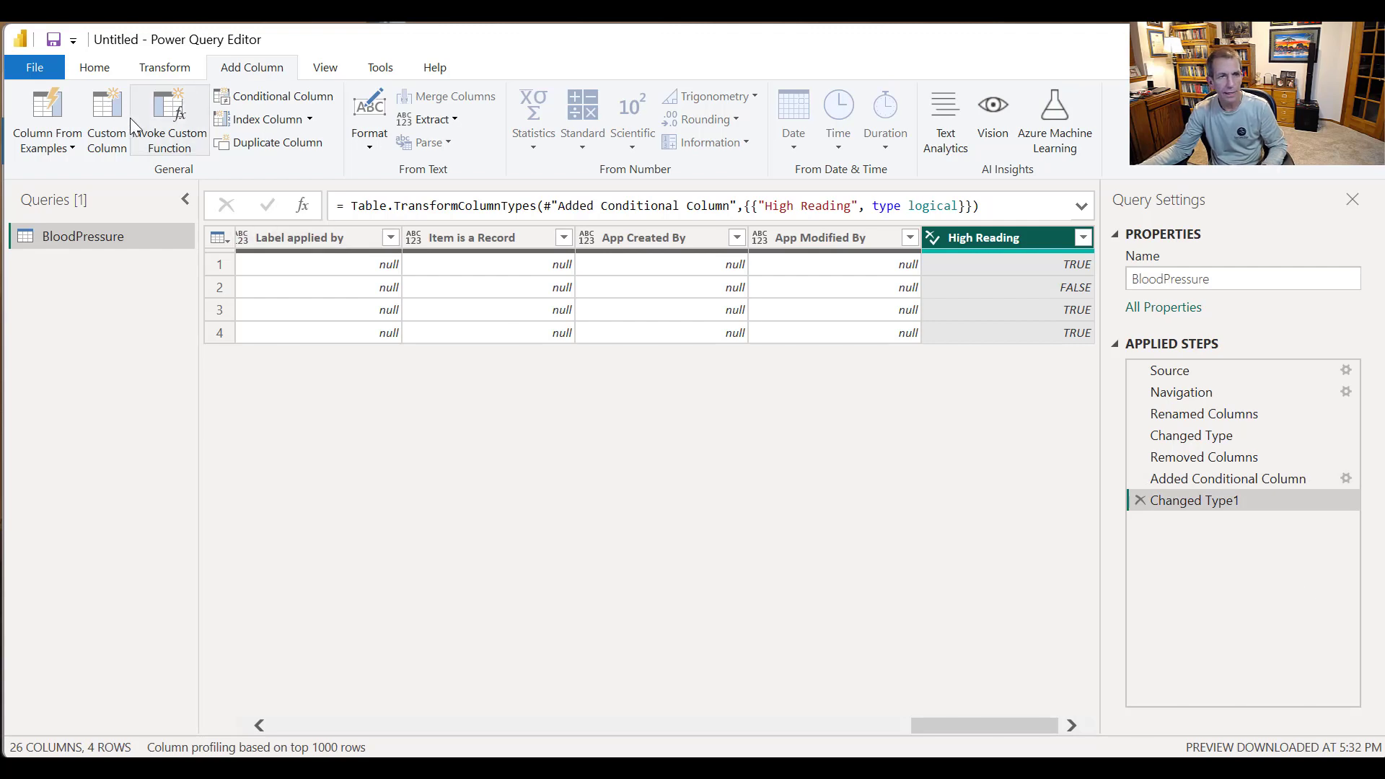
Step: Start a new custom column and name it "Days Since Reading"
{"action": "left_click", "coordinate": [107, 119]}
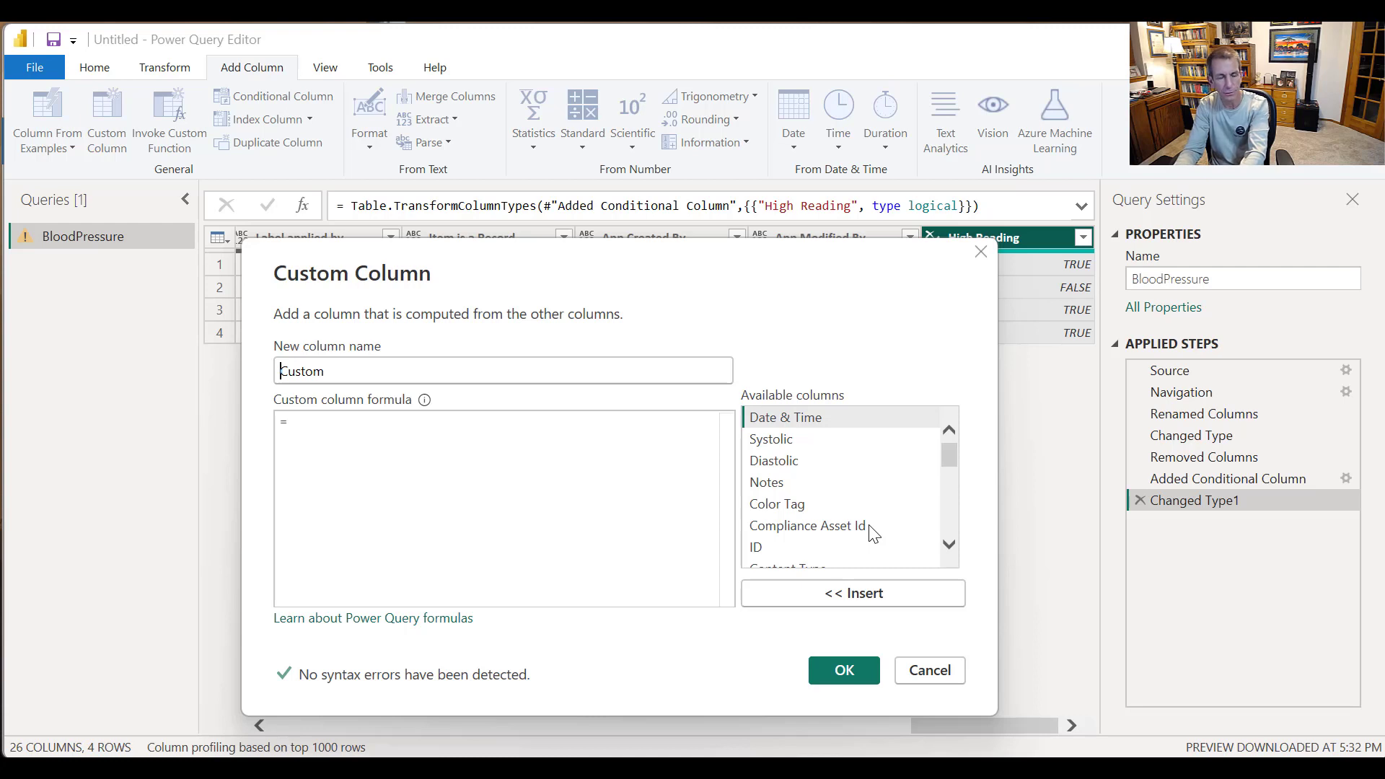
{"action": "type", "text": "Days Si"}
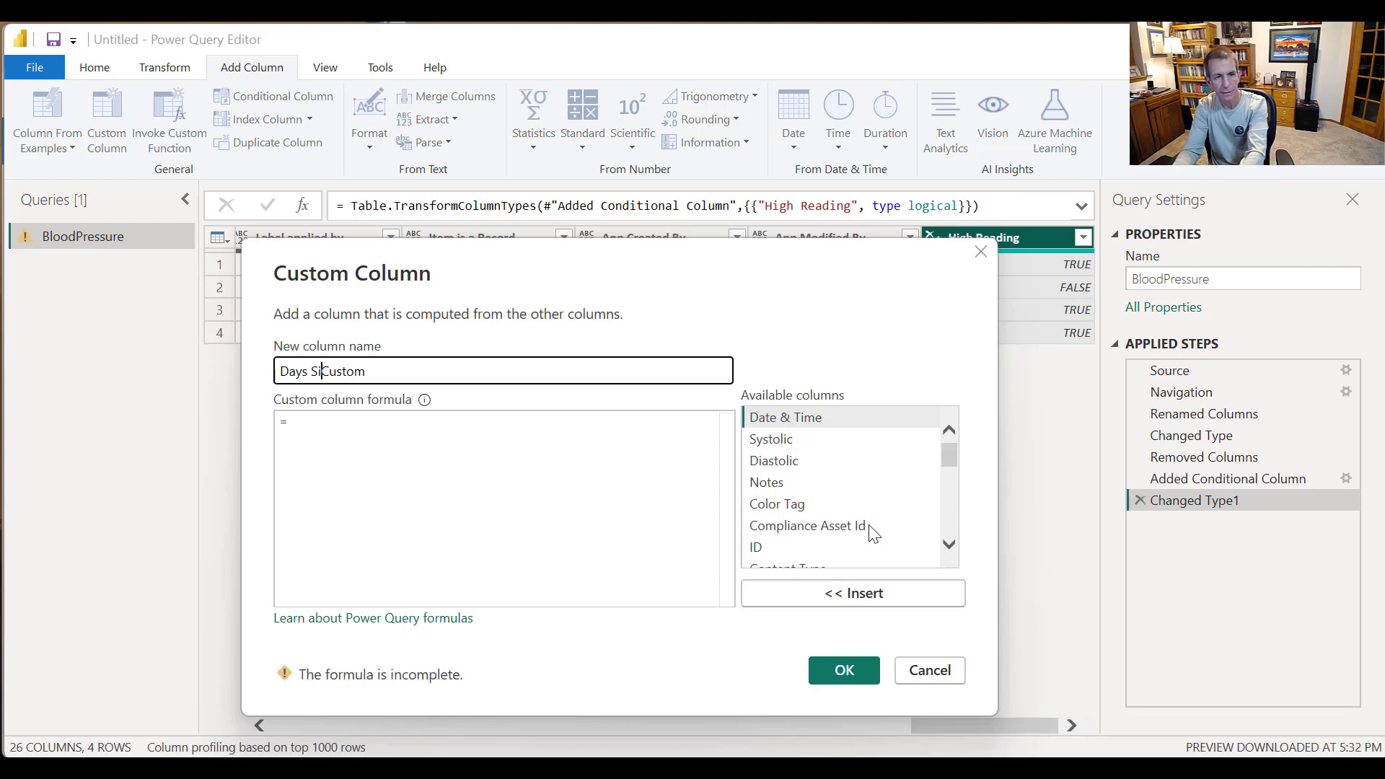
{"action": "type", "text": "nce "}
{"action": "type", "text": "Reading"}
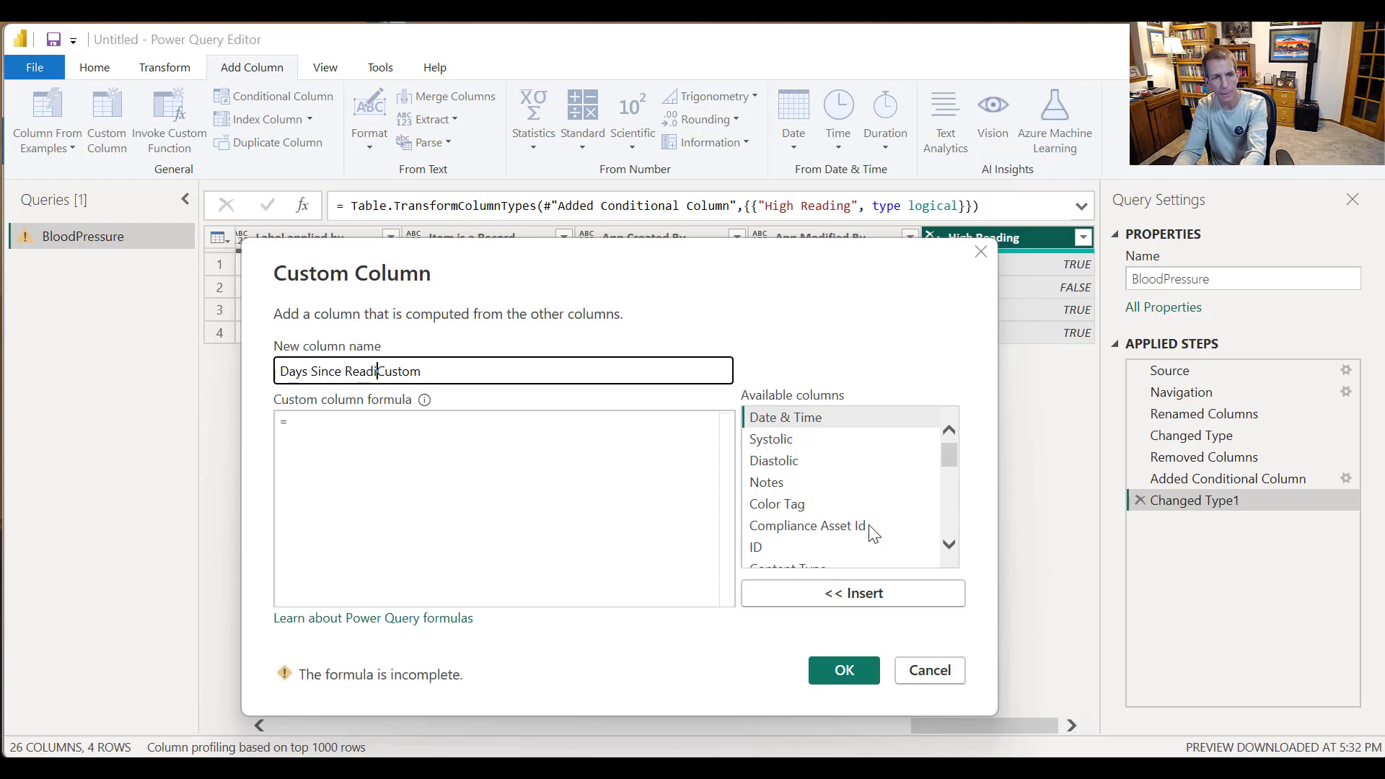
{"action": "key", "text": "shift+End"}
{"action": "key", "text": "Delete"}
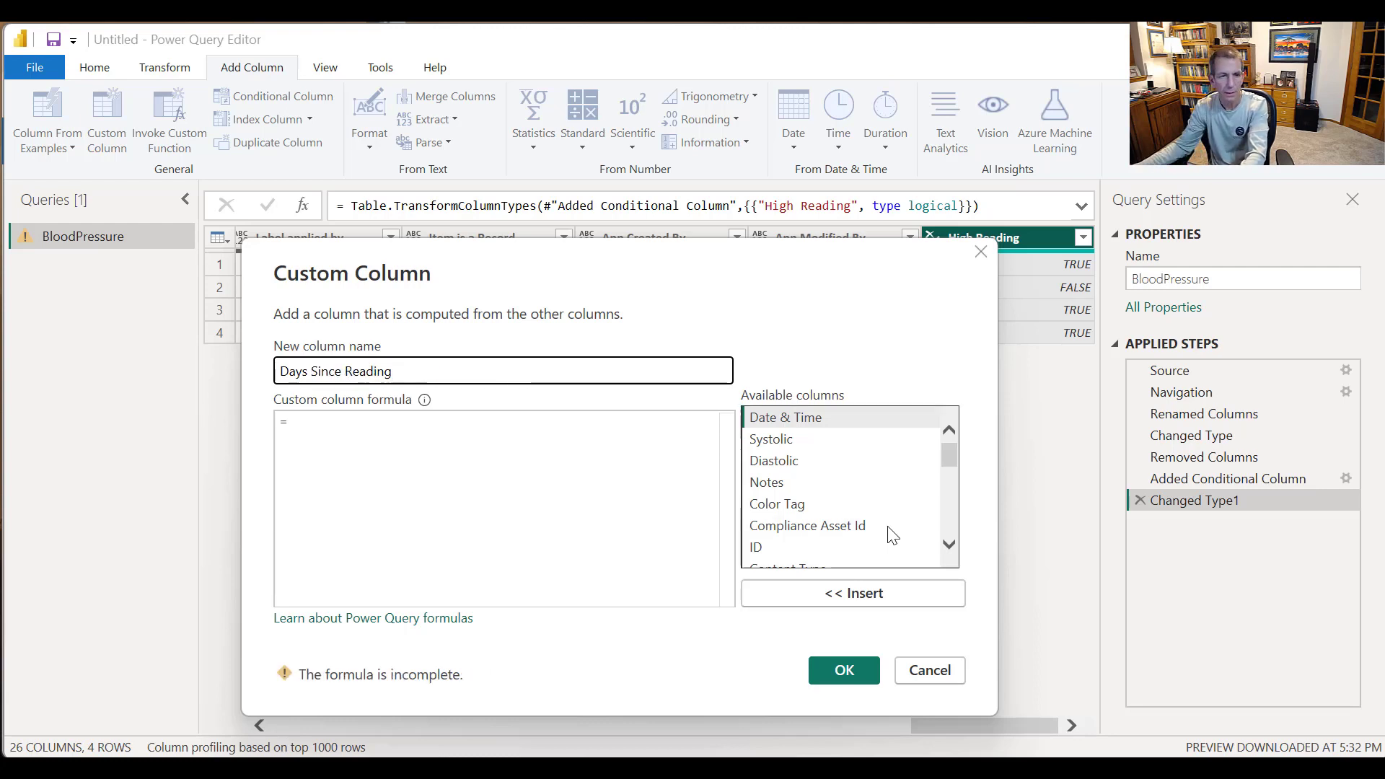
Step: Begin the custom column formula with DateTime.From(DateTime.LocalNow())
{"action": "left_click", "coordinate": [582, 519]}
{"action": "type", "text": "Date"}
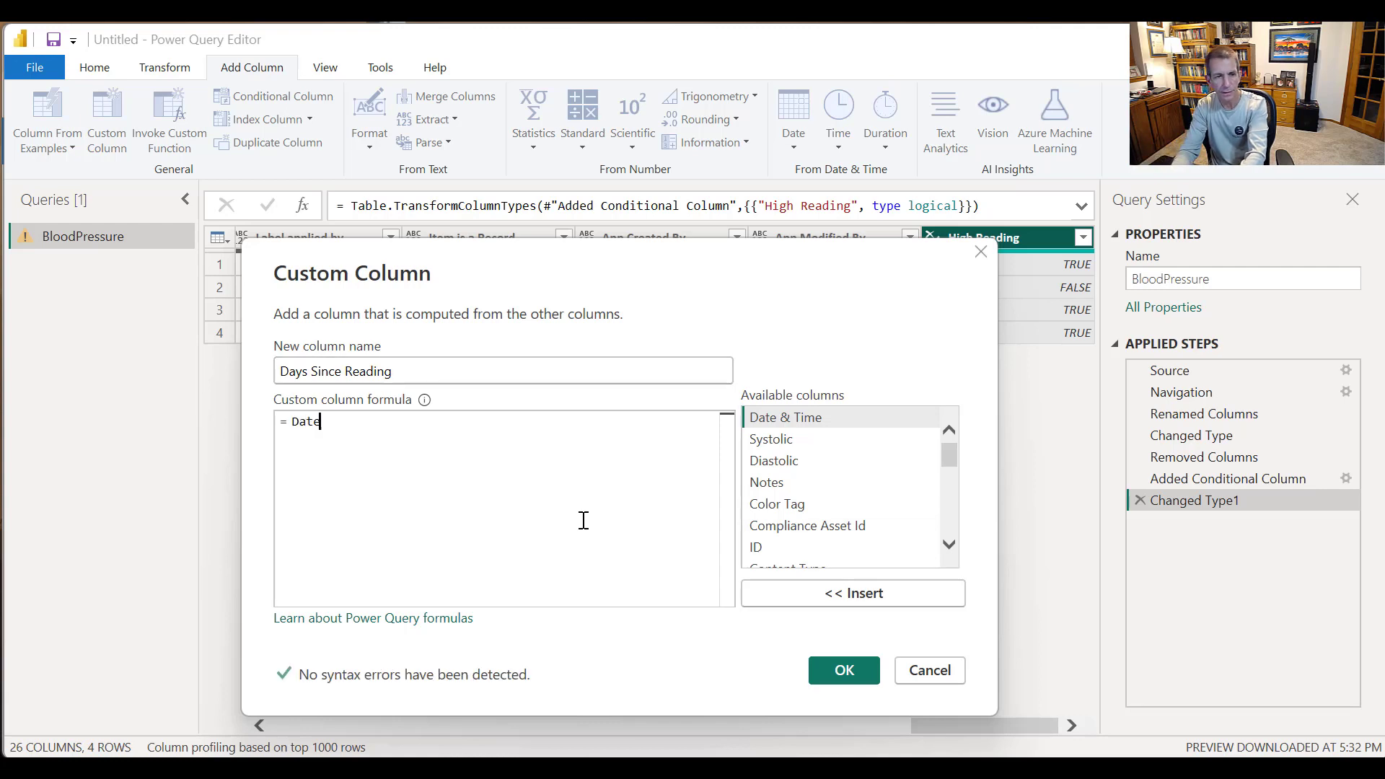
{"action": "type", "text": "Time."}
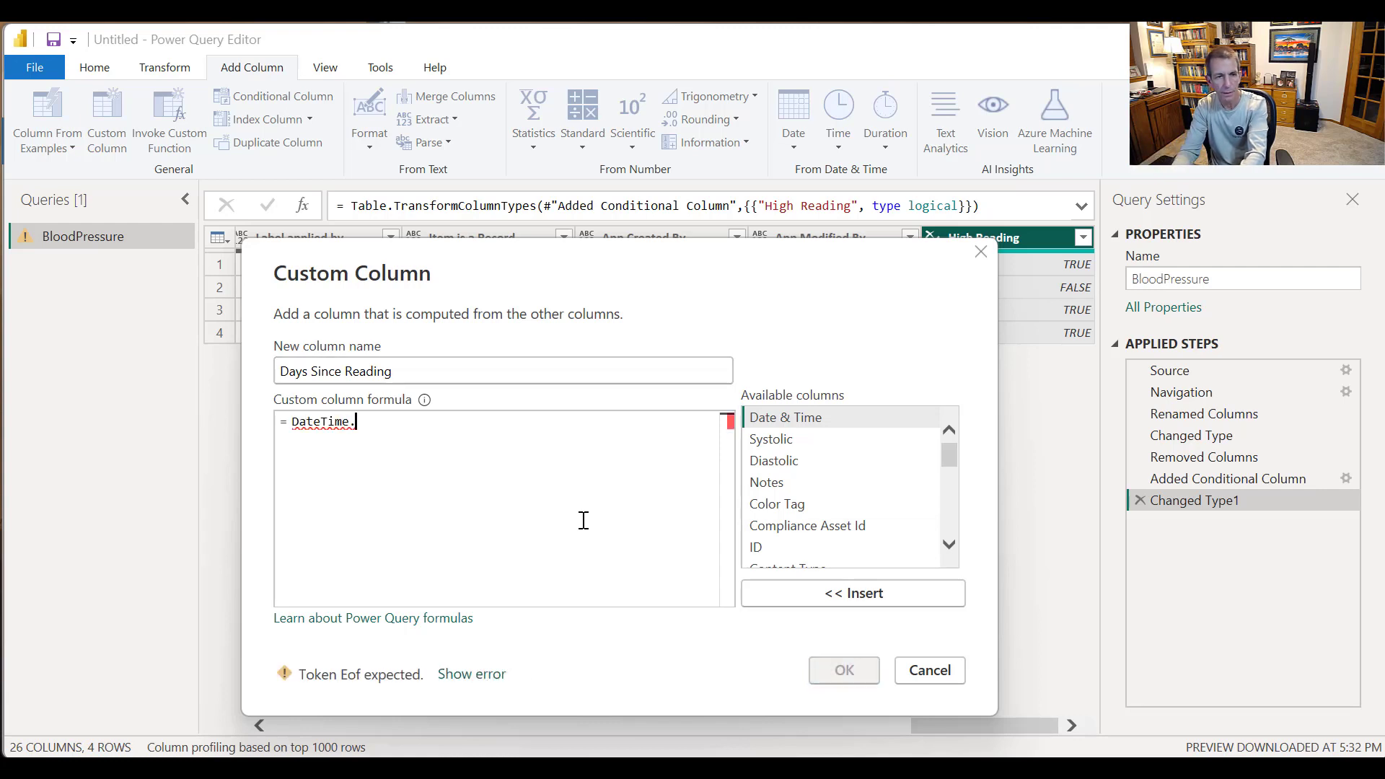
{"action": "type", "text": "From("}
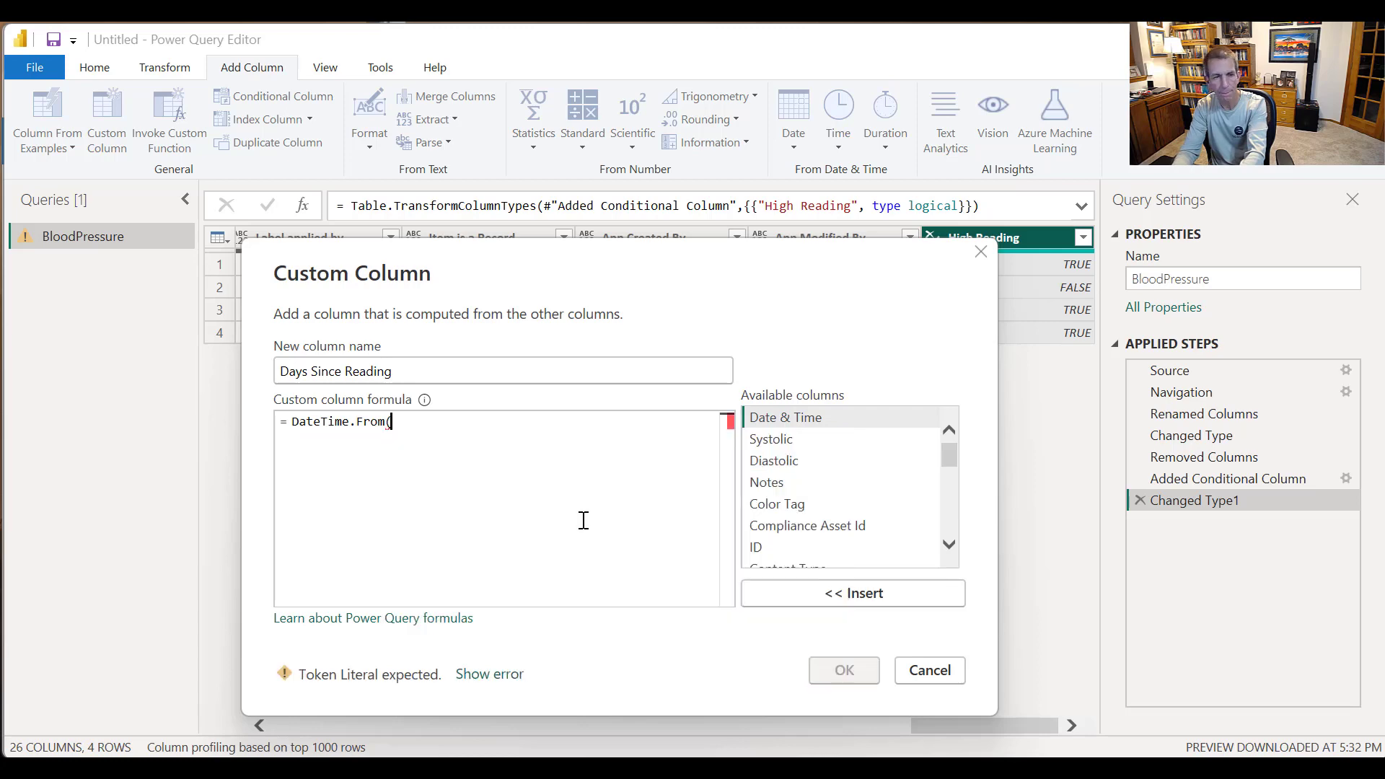
{"action": "type", "text": "DateEimel"}
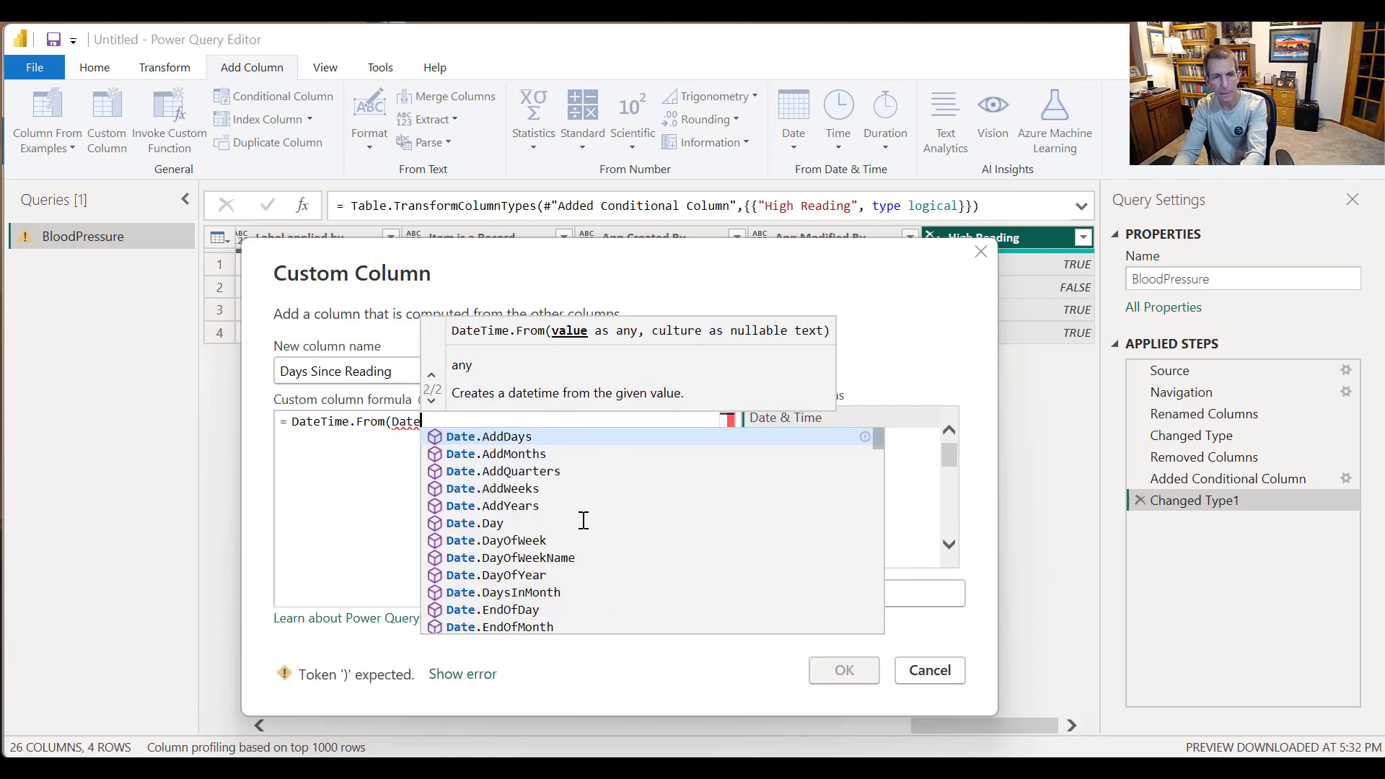
{"action": "key", "text": "BackSpace"}
{"action": "type", "text": ".Local"}
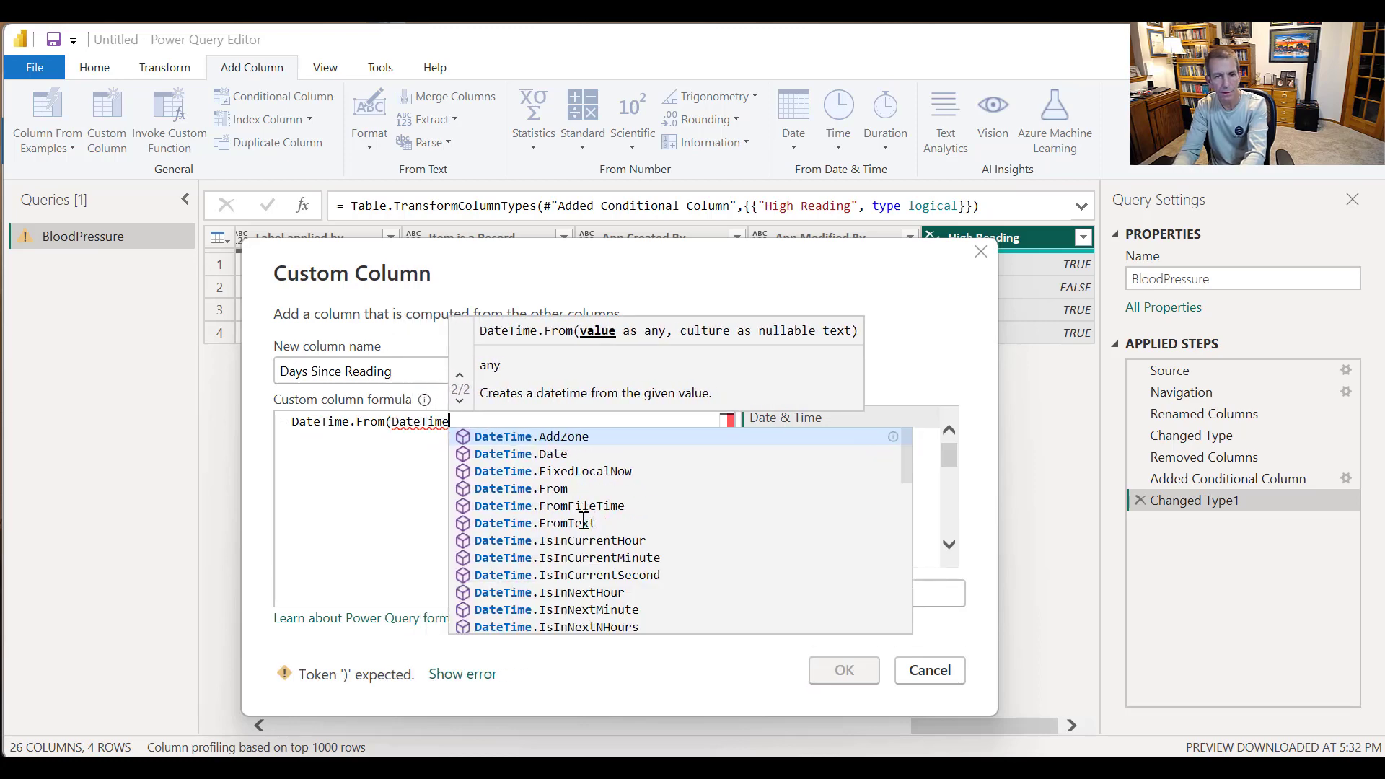
{"action": "type", "text": "Now()"}
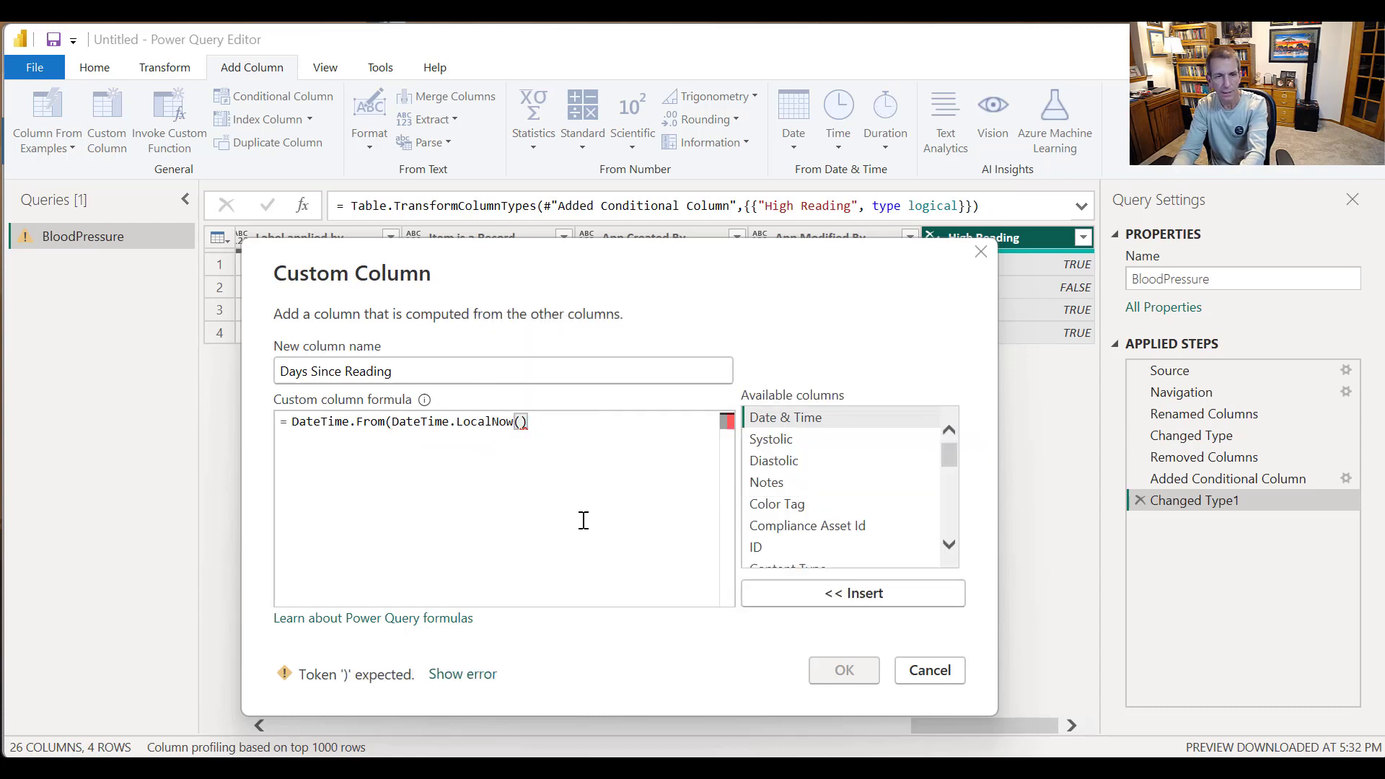
{"action": "type", "text": ")"}
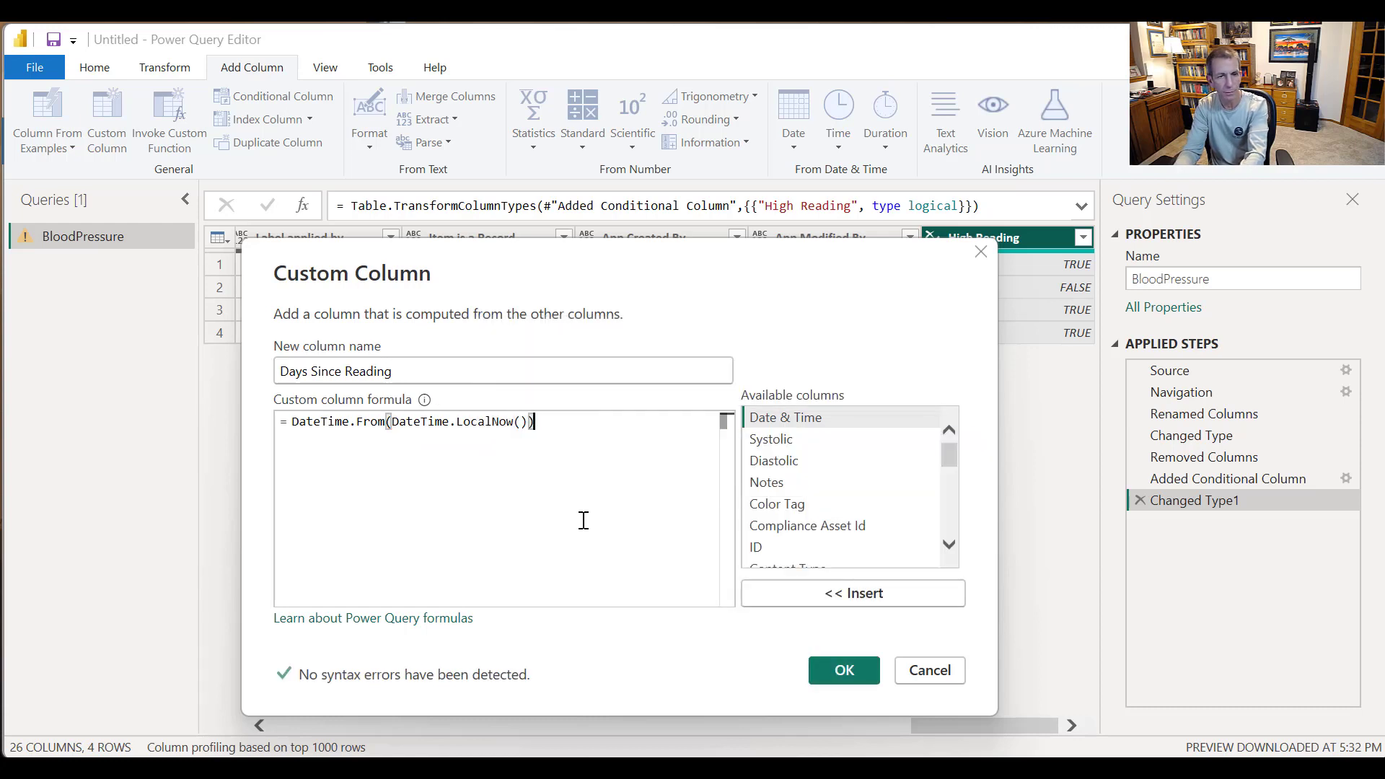
Step: Subtract the Date & Time column from the current date and time in the formula and create the Days Since Reading column
{"action": "type", "text": " -"}
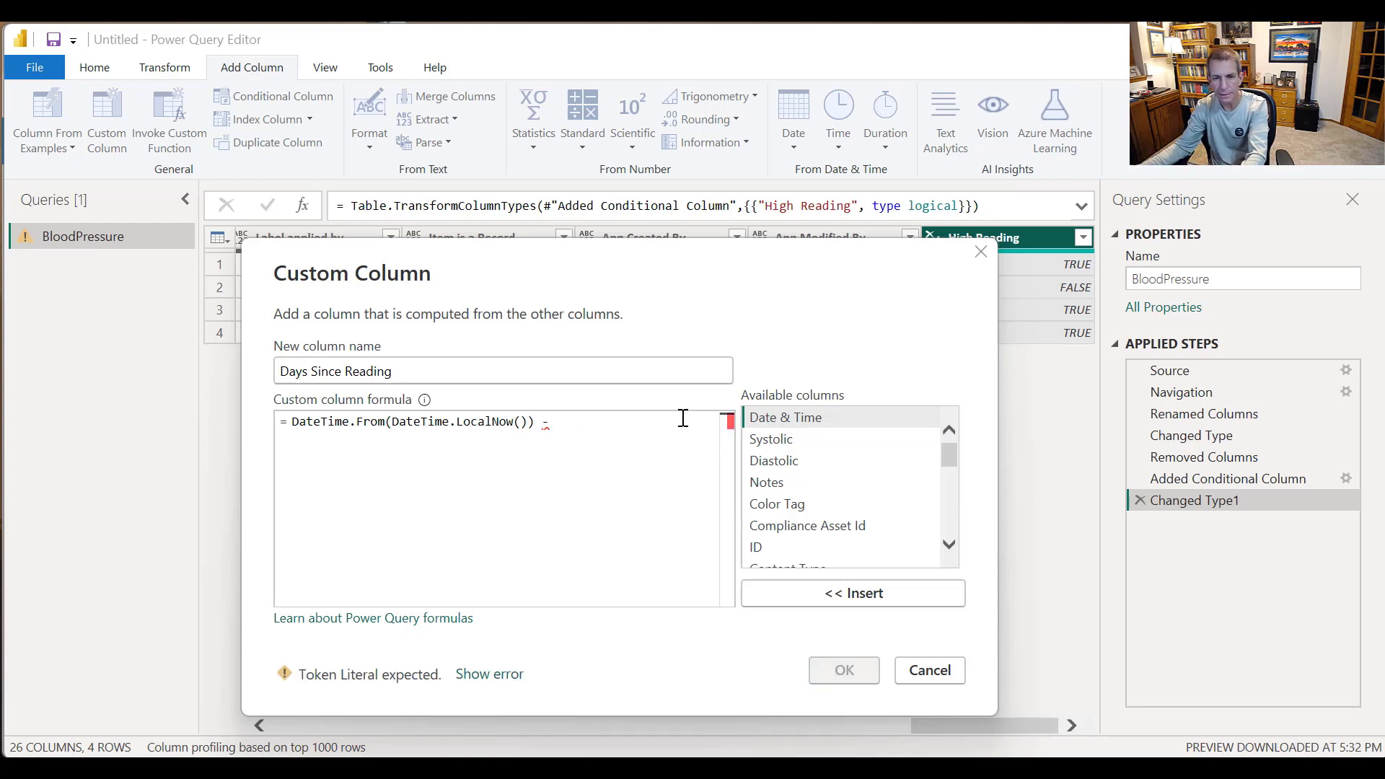
{"action": "left_click", "coordinate": [813, 413]}
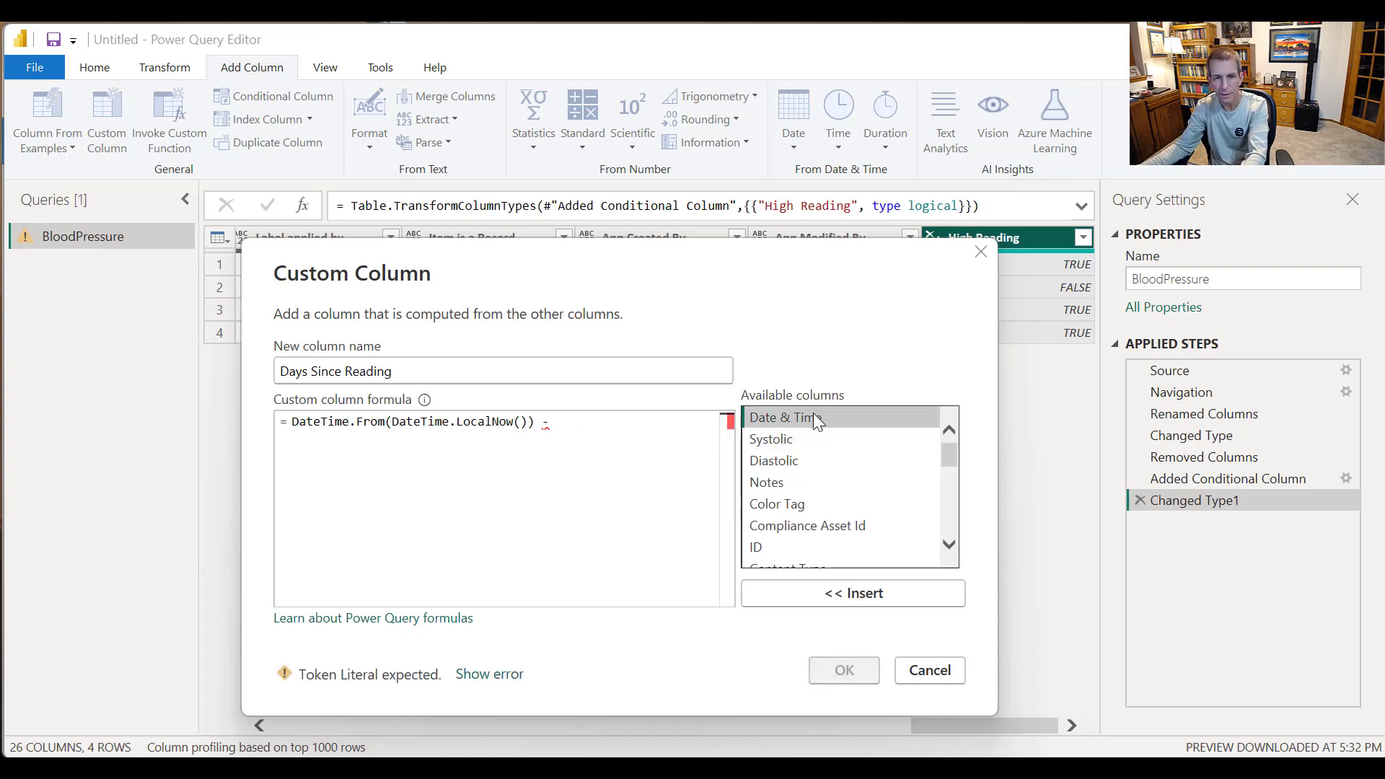
{"action": "double_click", "coordinate": [812, 417]}
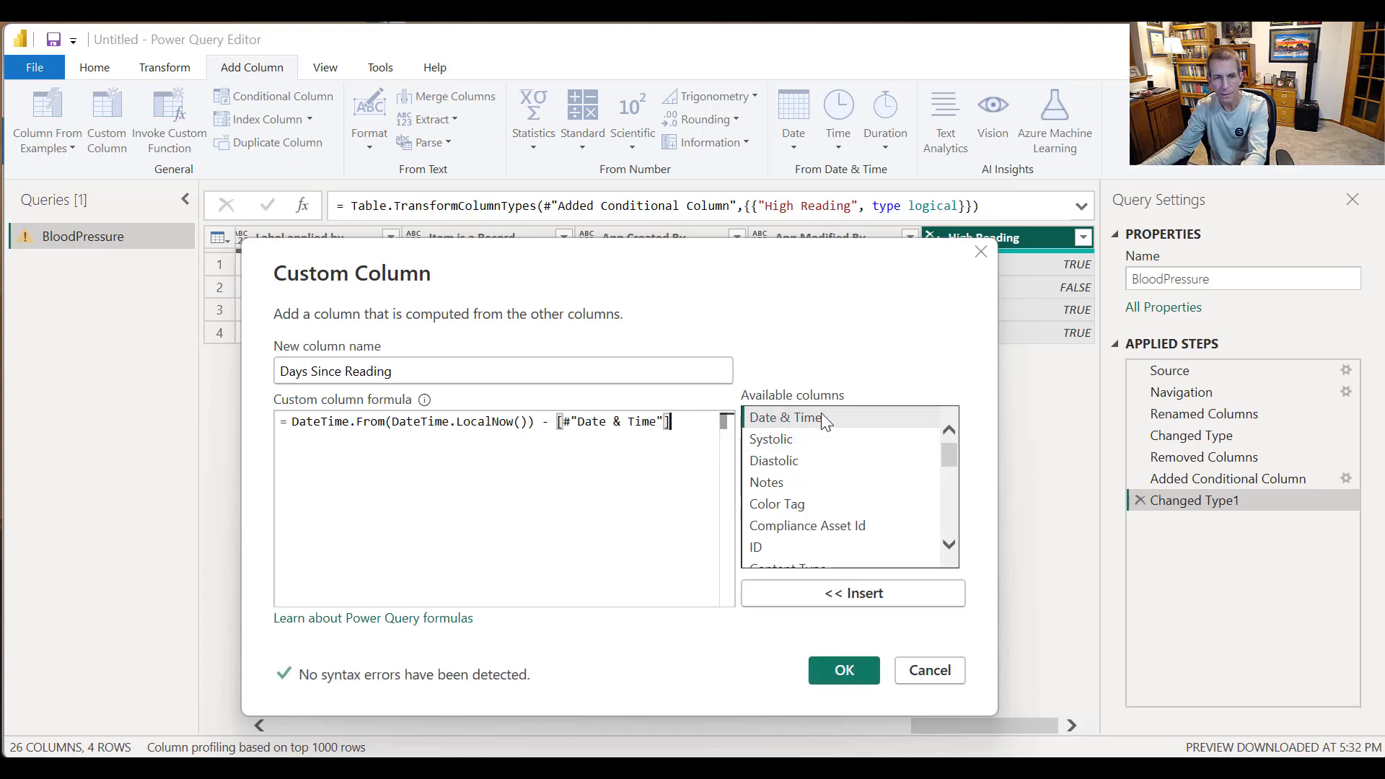
{"action": "left_click", "coordinate": [844, 670]}
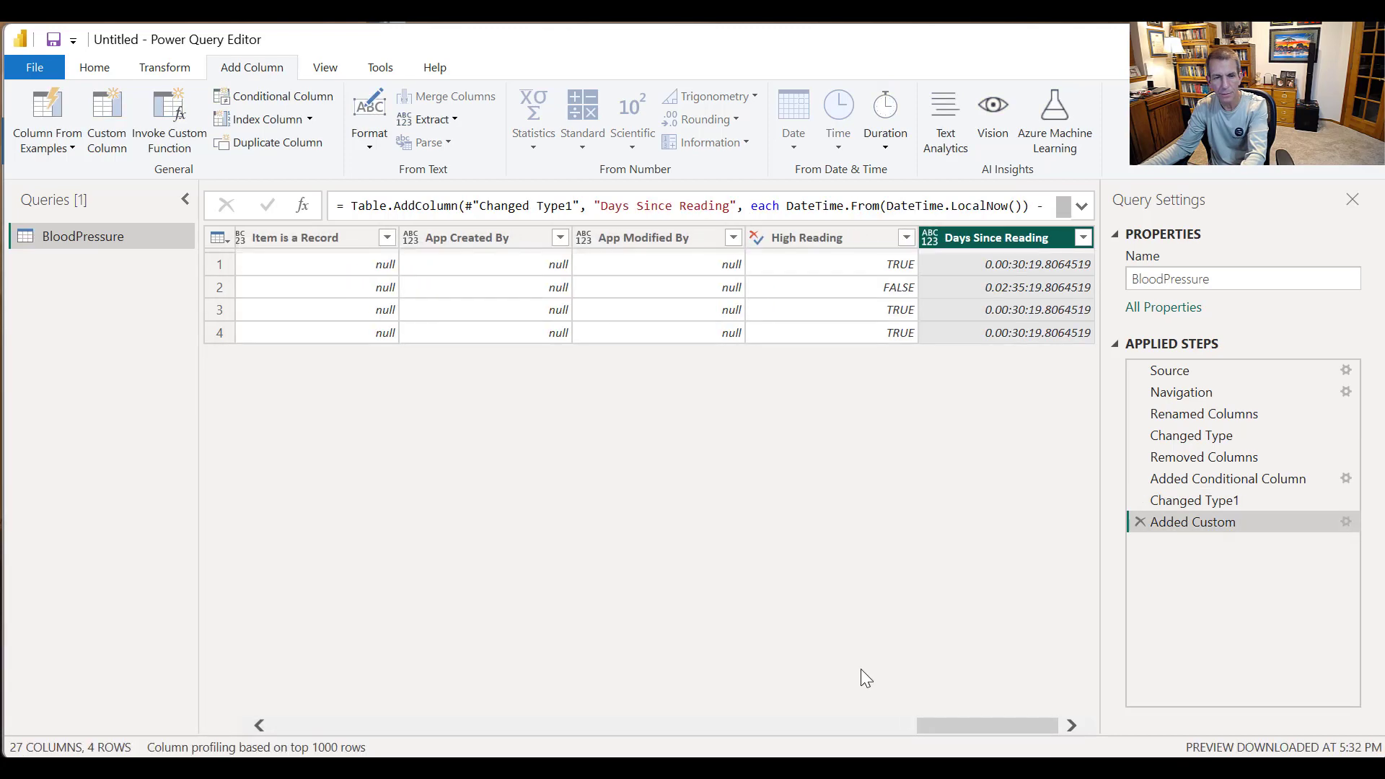
Step: Change the data type of the Days Since Reading column to Whole Number
{"action": "right_click", "coordinate": [998, 237]}
{"action": "mouse_move", "coordinate": [1119, 417]}
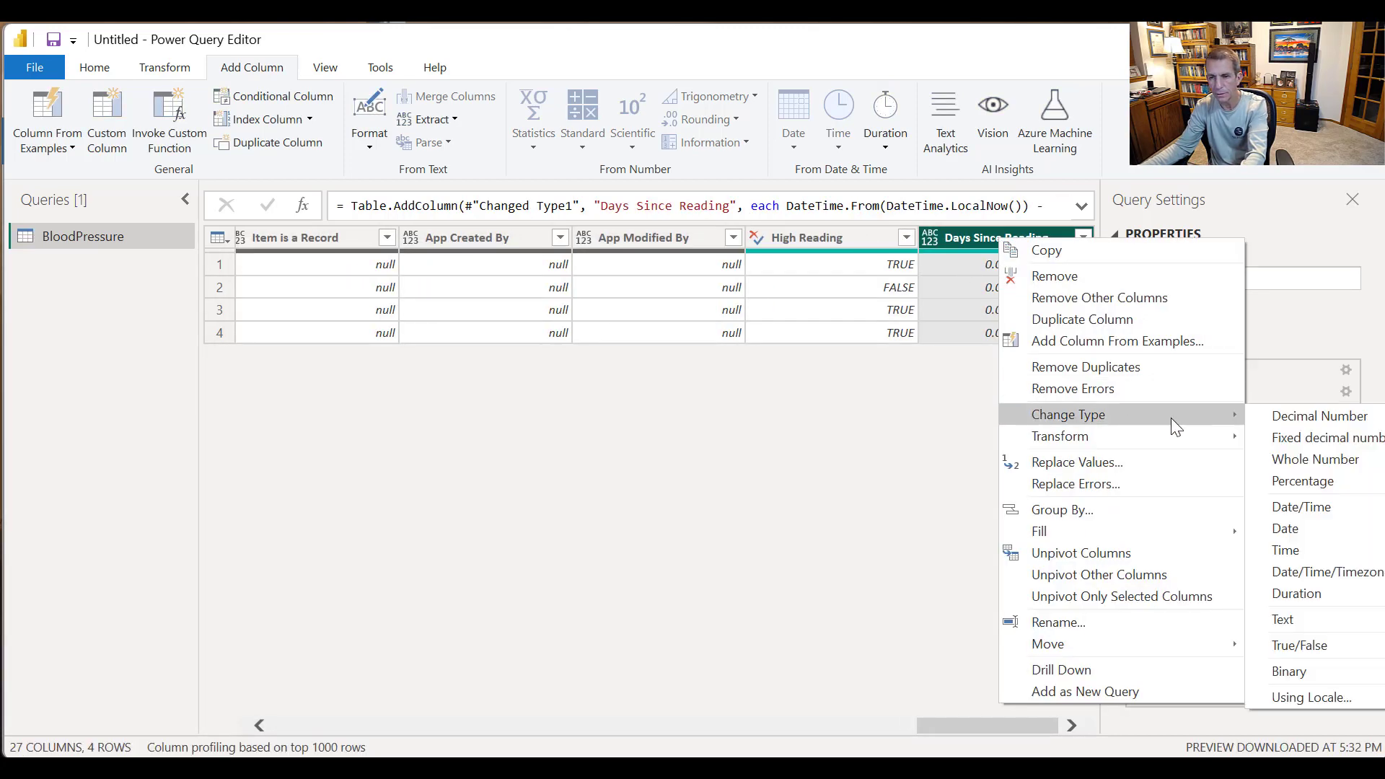
{"action": "left_click", "coordinate": [1325, 458]}
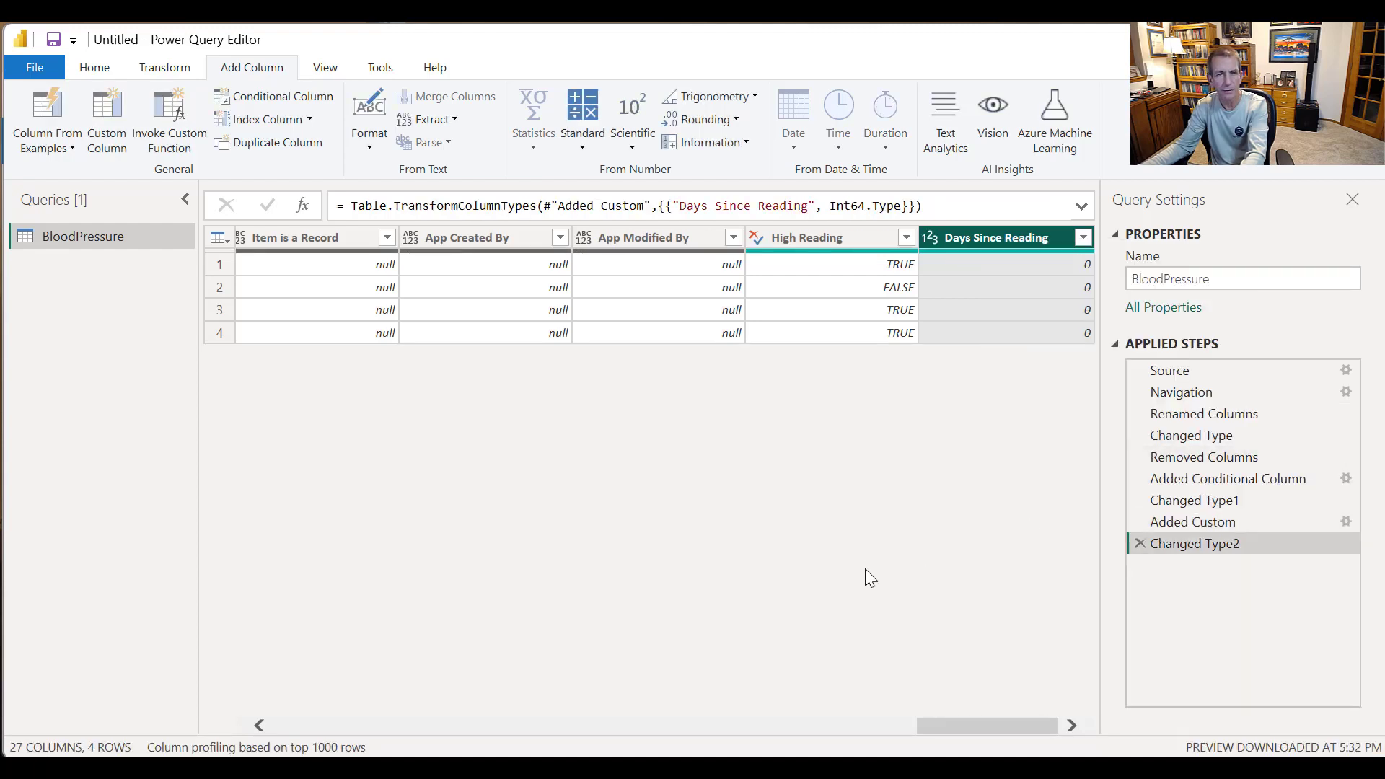
Step: Examine the query's first columns at the Renamed Columns and Navigation applied steps
{"action": "left_click_drag", "start_coordinate": [933, 727], "coordinate": [193, 690]}
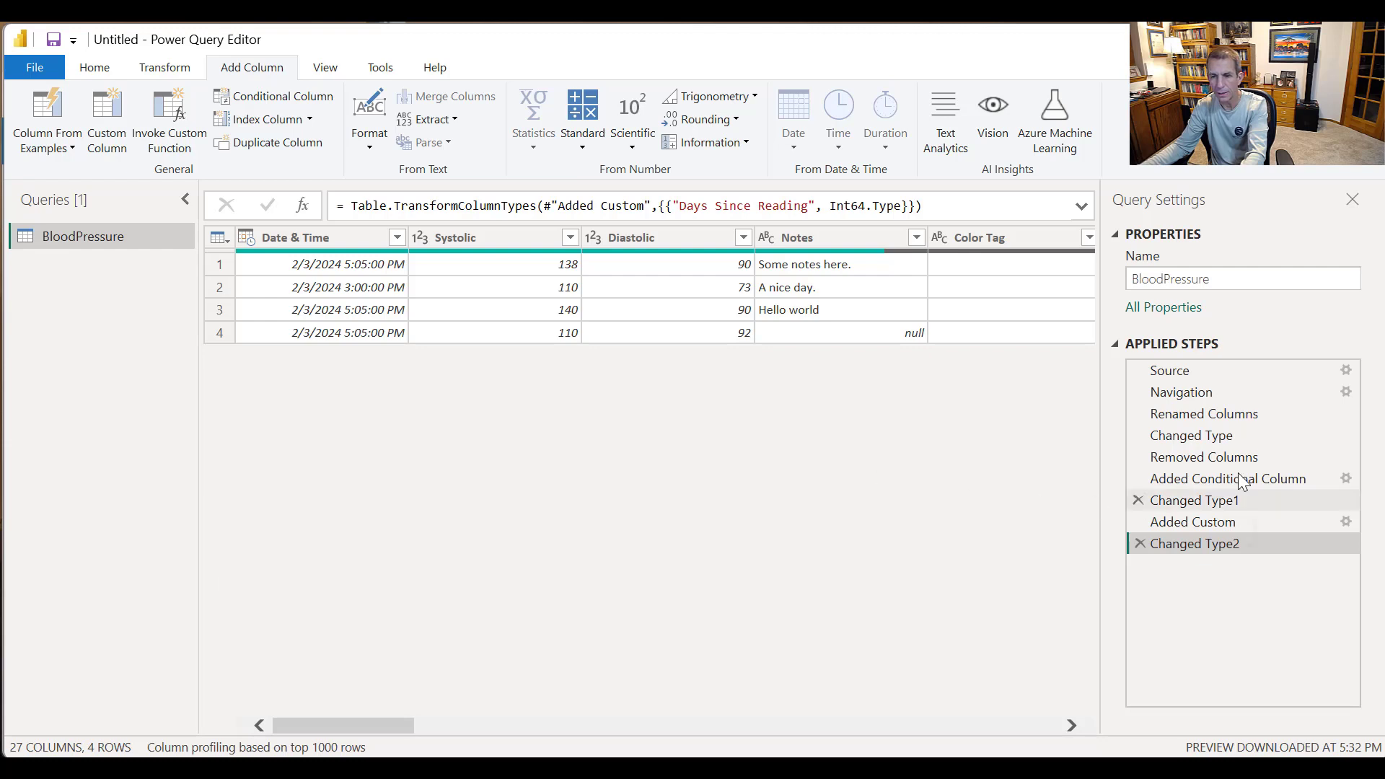
{"action": "left_click", "coordinate": [1224, 413]}
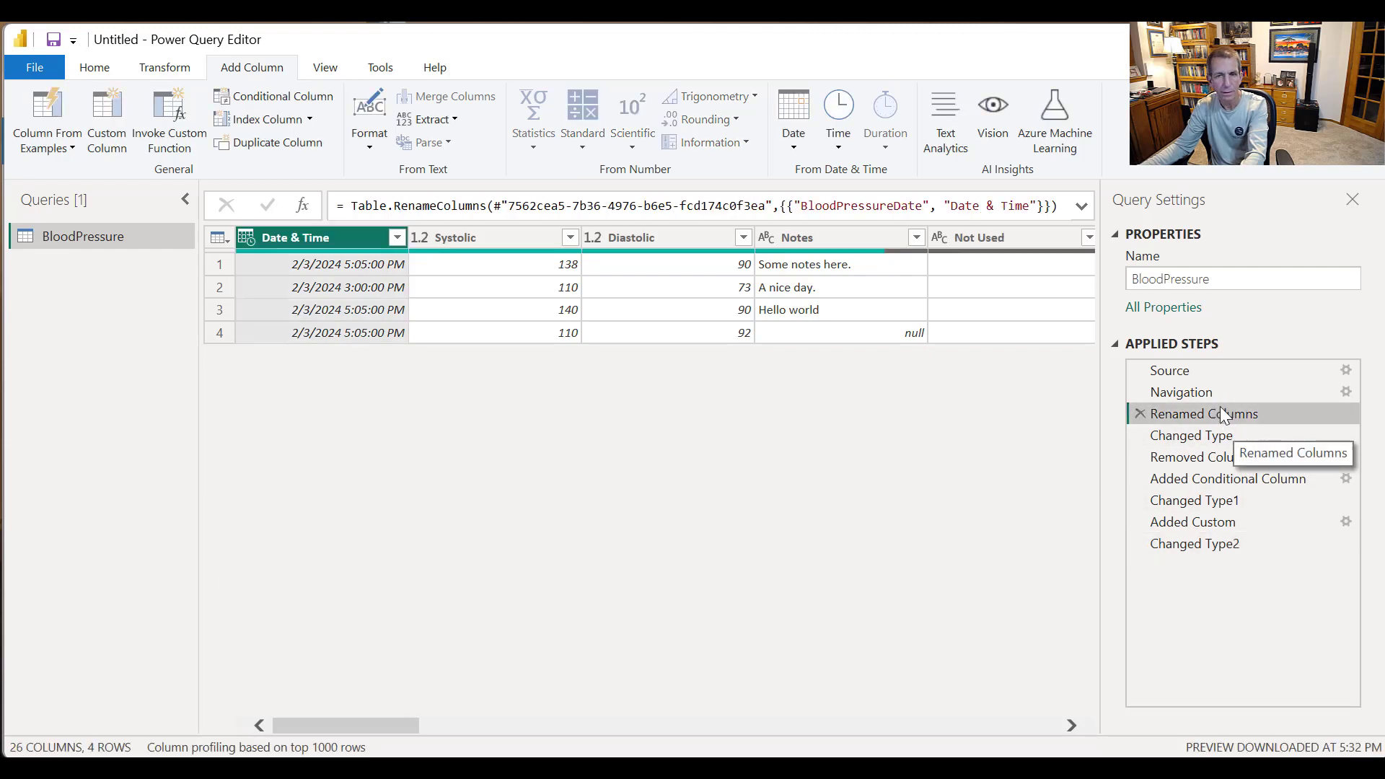
{"action": "left_click", "coordinate": [1208, 393]}
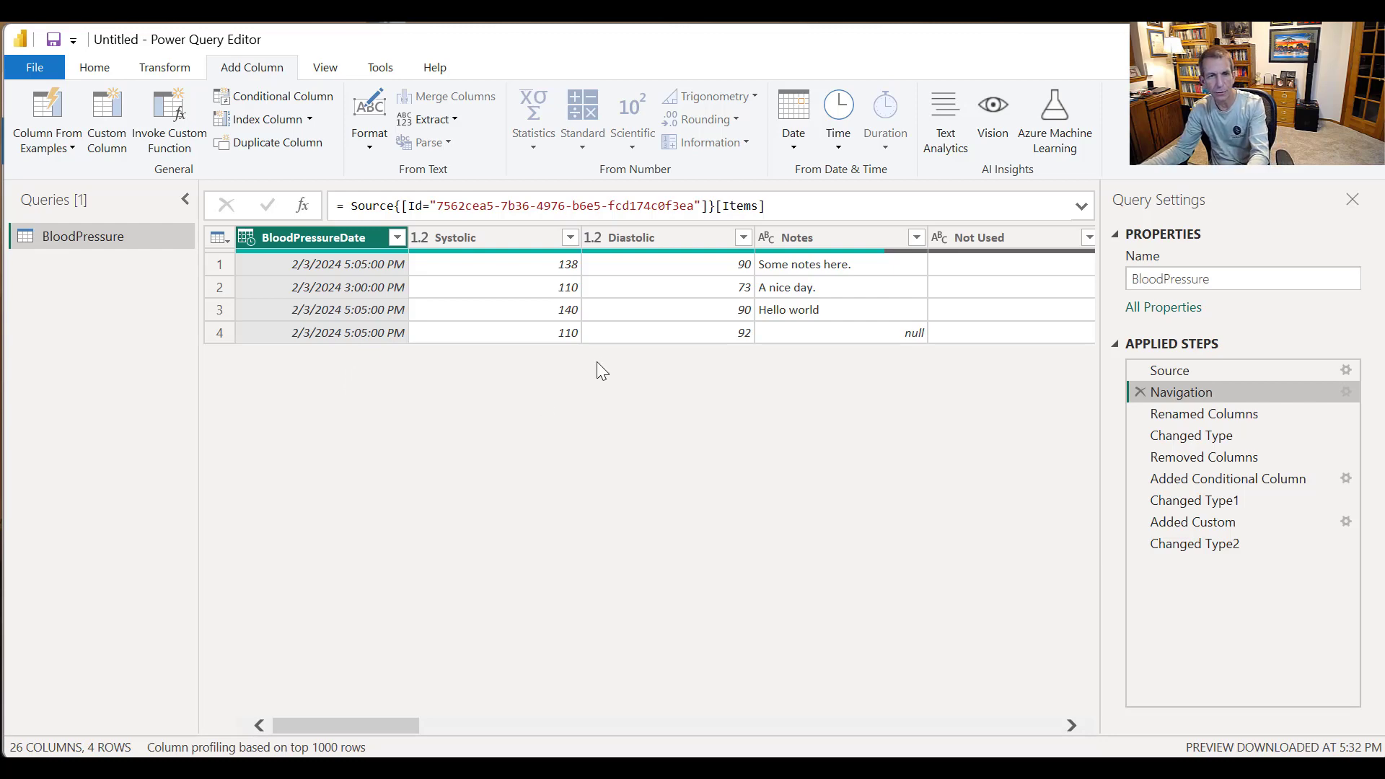
Step: Switch to the Power Apps editor in the browser and examine the Save button's OnSelect formula
{"action": "key", "text": "alt+Tab"}
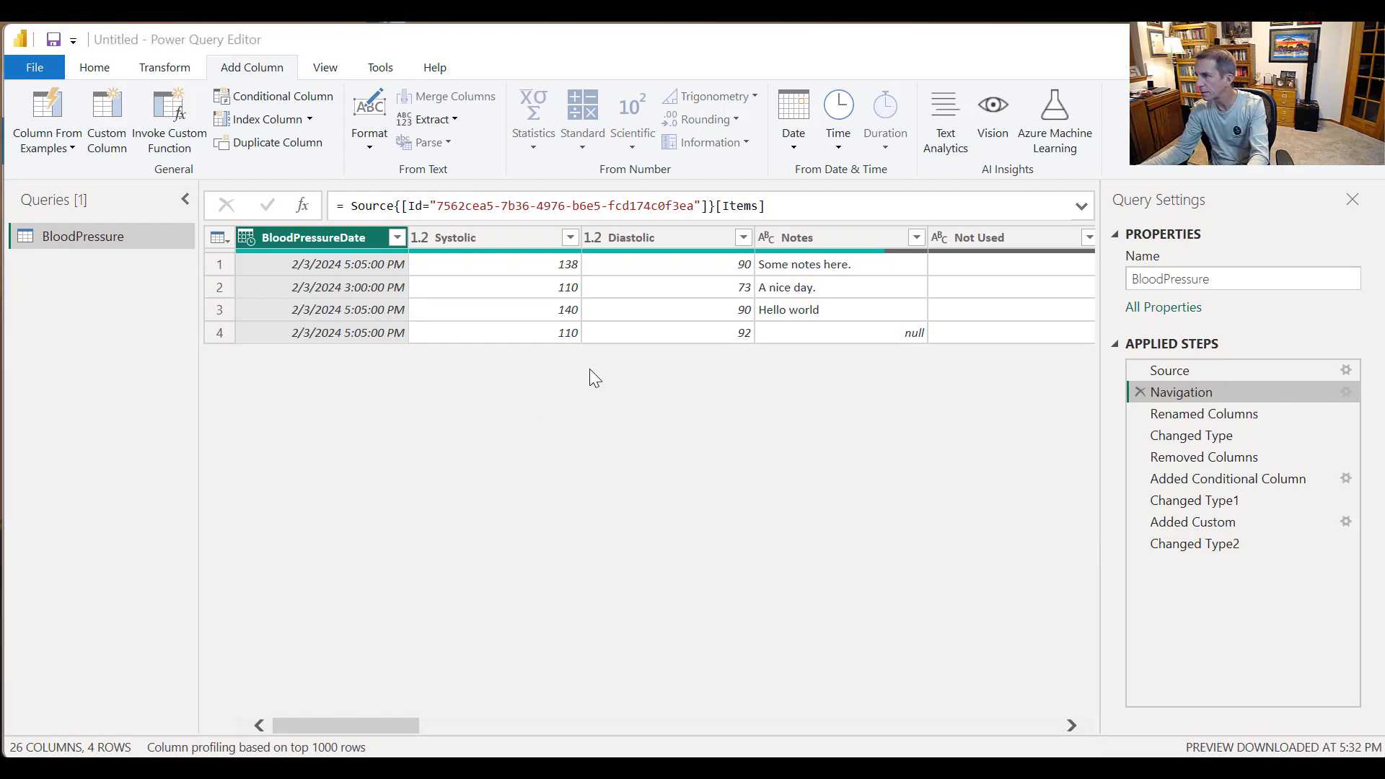
{"action": "key", "text": "alt+Tab"}
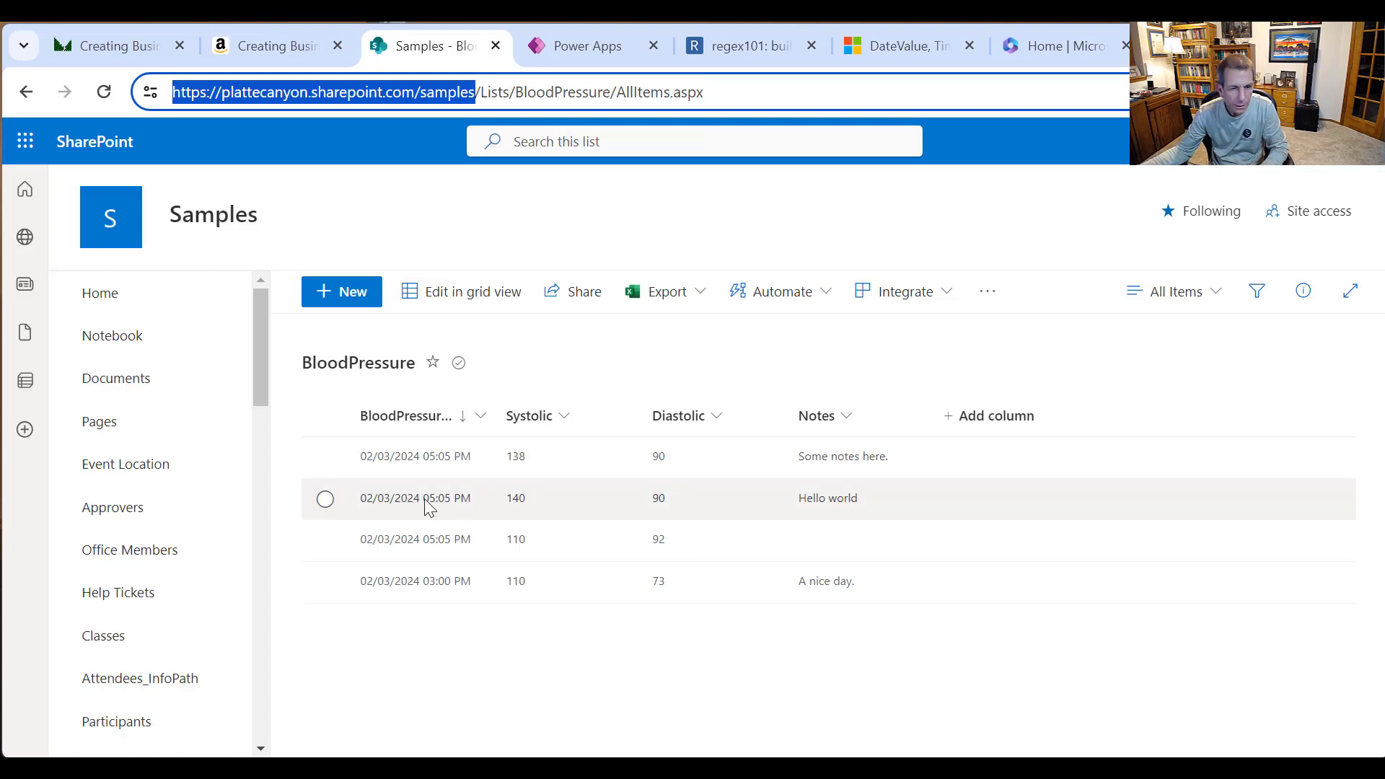
{"action": "left_click", "coordinate": [591, 43]}
{"action": "scroll", "coordinate": [923, 404], "scroll_direction": "down", "scroll_amount": 2}
{"action": "scroll", "coordinate": [925, 430], "scroll_direction": "down", "scroll_amount": 1}
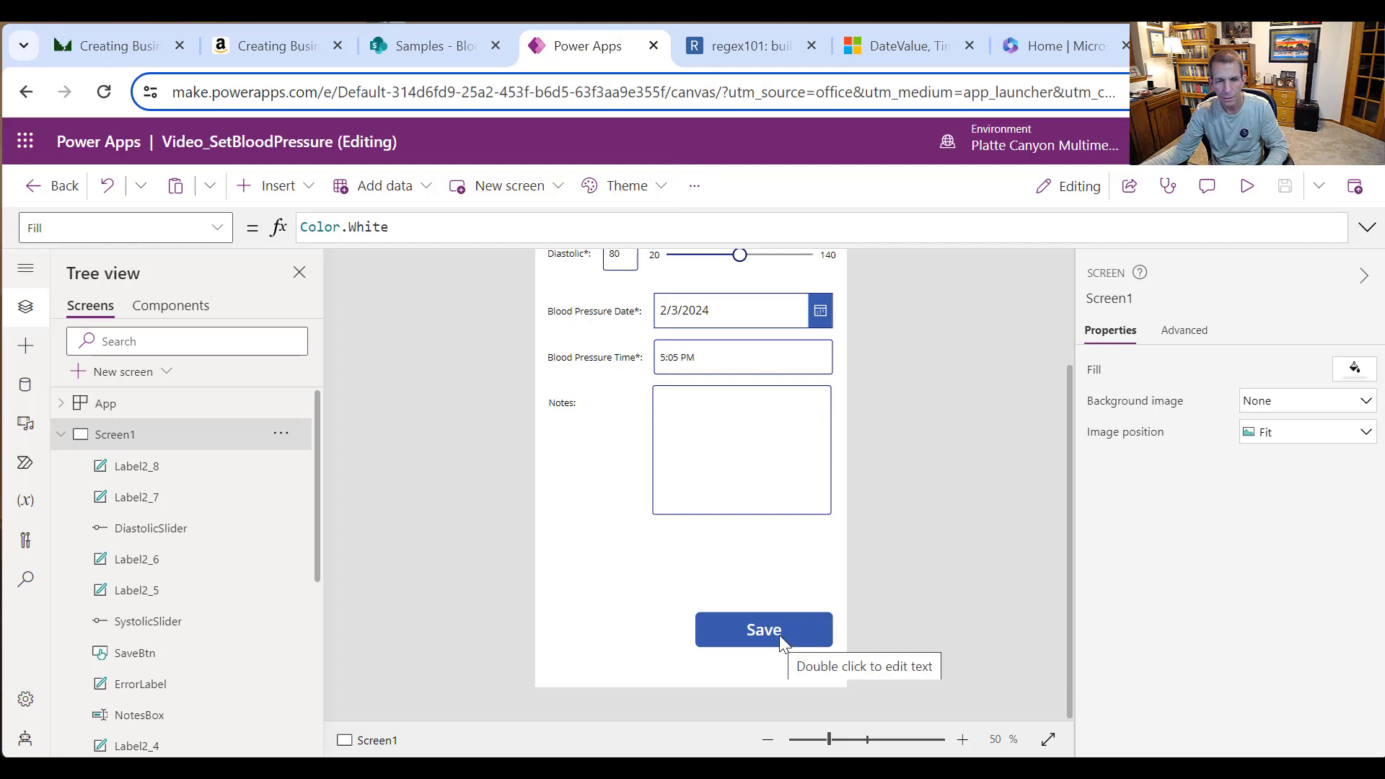
{"action": "left_click", "coordinate": [779, 636]}
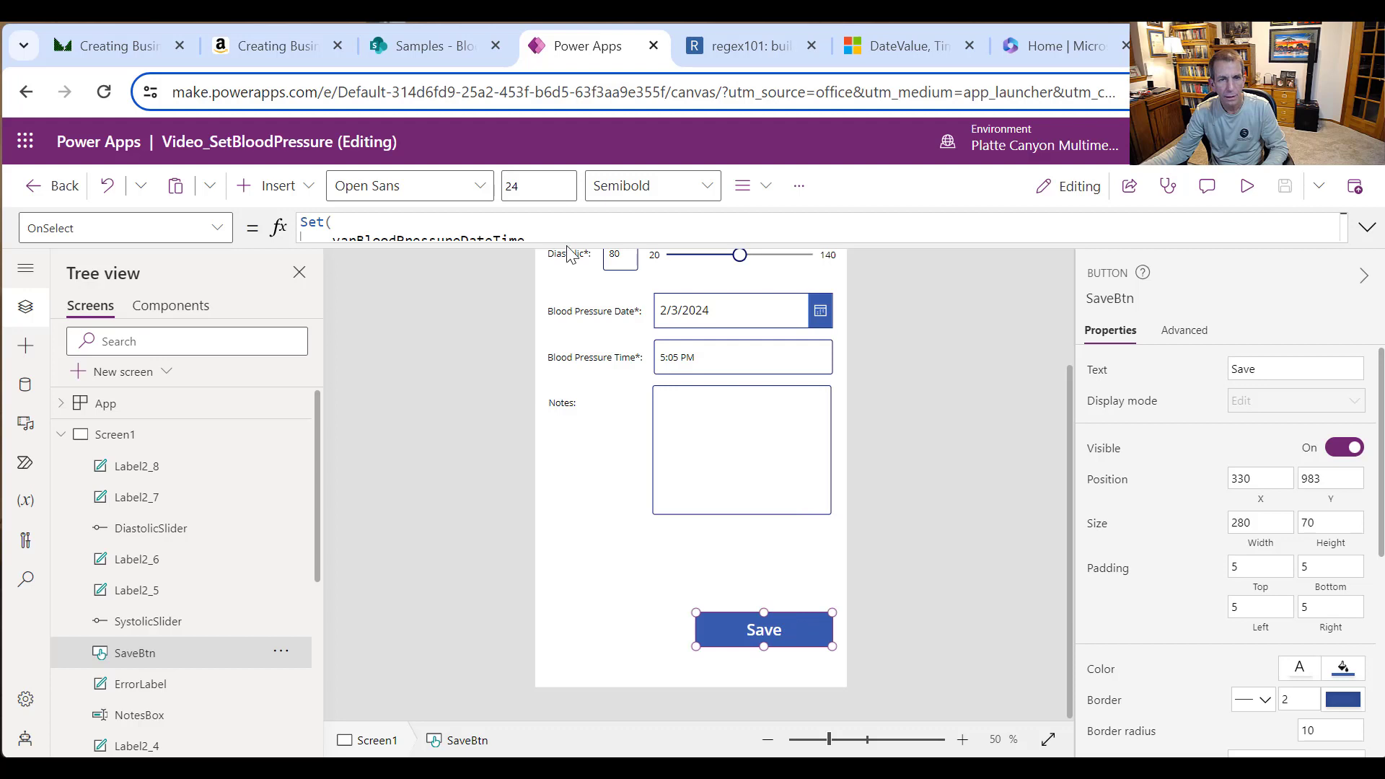
{"action": "left_click_drag", "start_coordinate": [566, 245], "coordinate": [558, 554]}
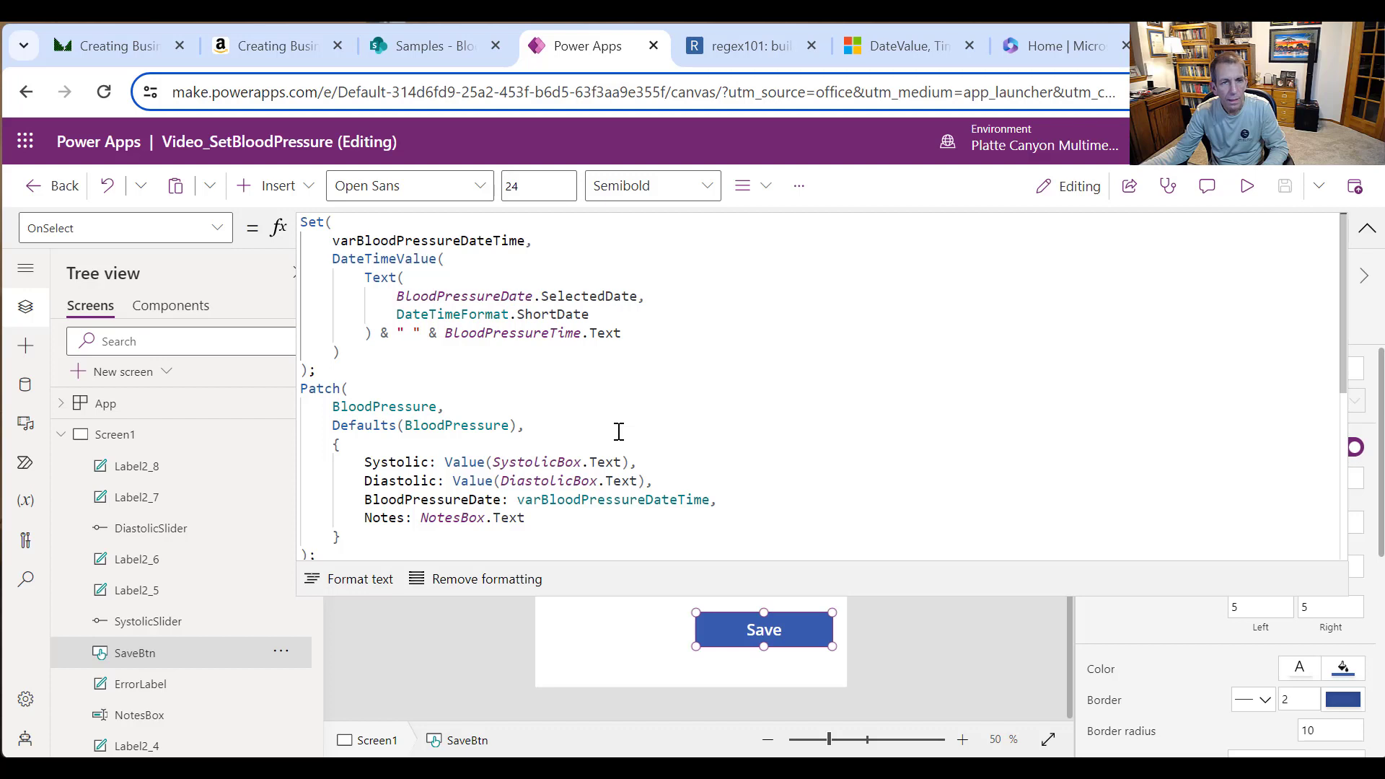
{"action": "scroll", "coordinate": [619, 431], "scroll_direction": "down", "scroll_amount": 2}
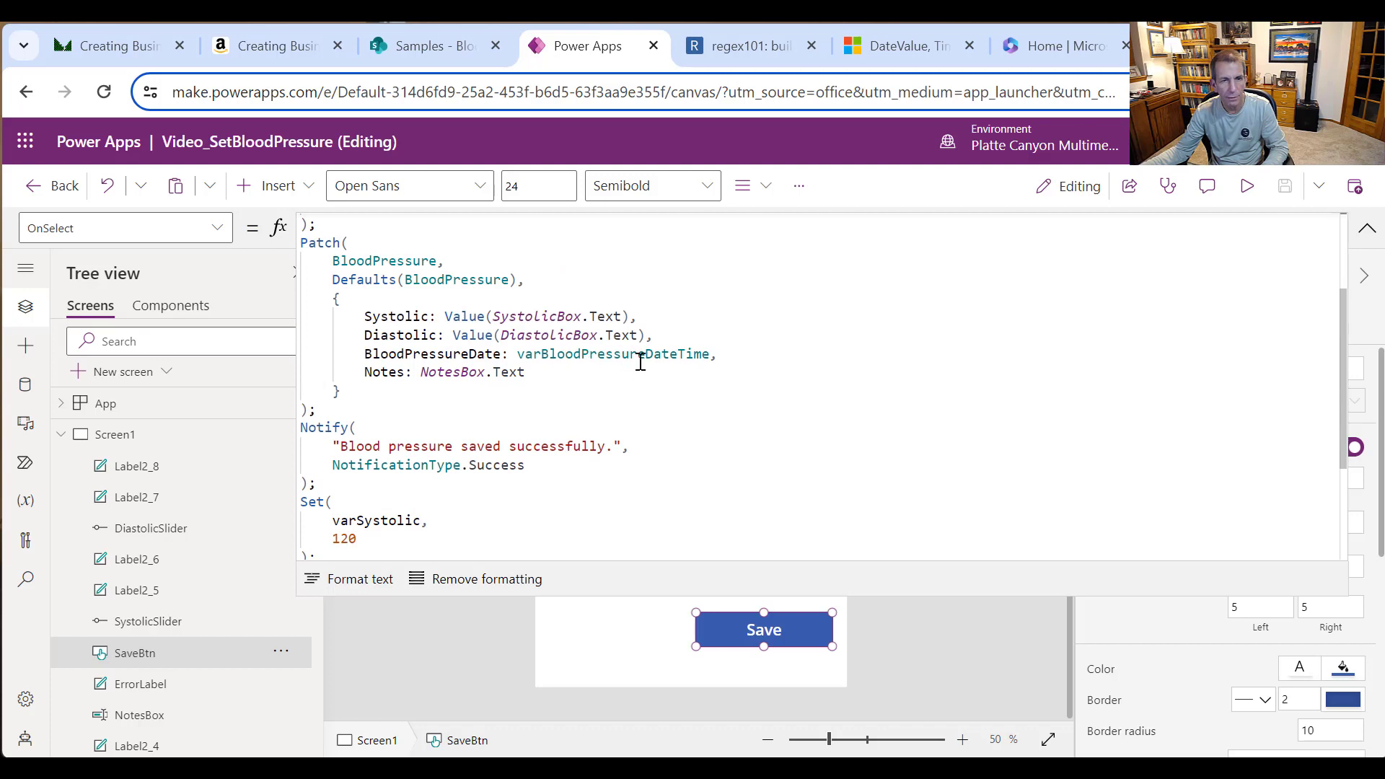
{"action": "scroll", "coordinate": [524, 347], "scroll_direction": "up", "scroll_amount": 2}
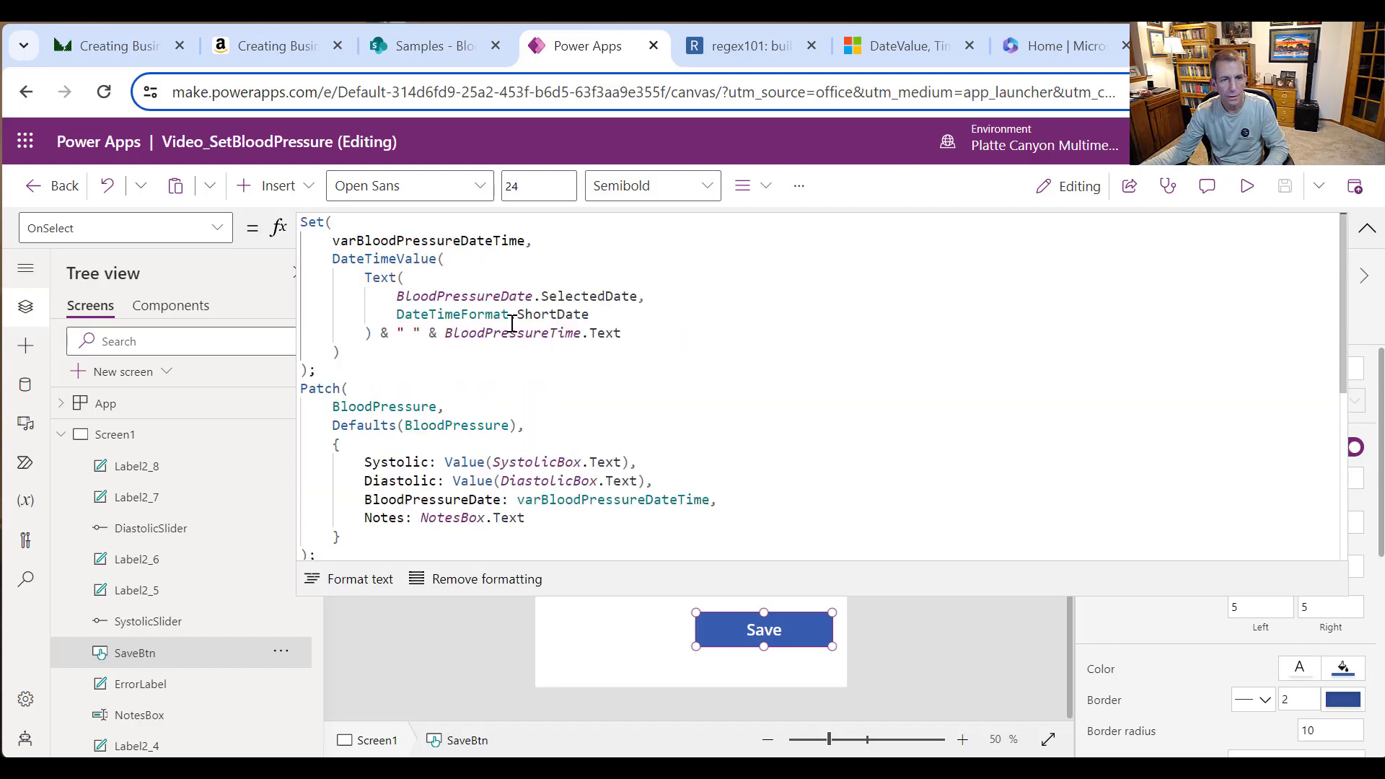
Step: Reduce the Save button's OnSelect formula to only the Set statement for varBloodPressureDateTime
{"action": "left_click", "coordinate": [309, 370]}
{"action": "key", "text": "ctrl+a"}
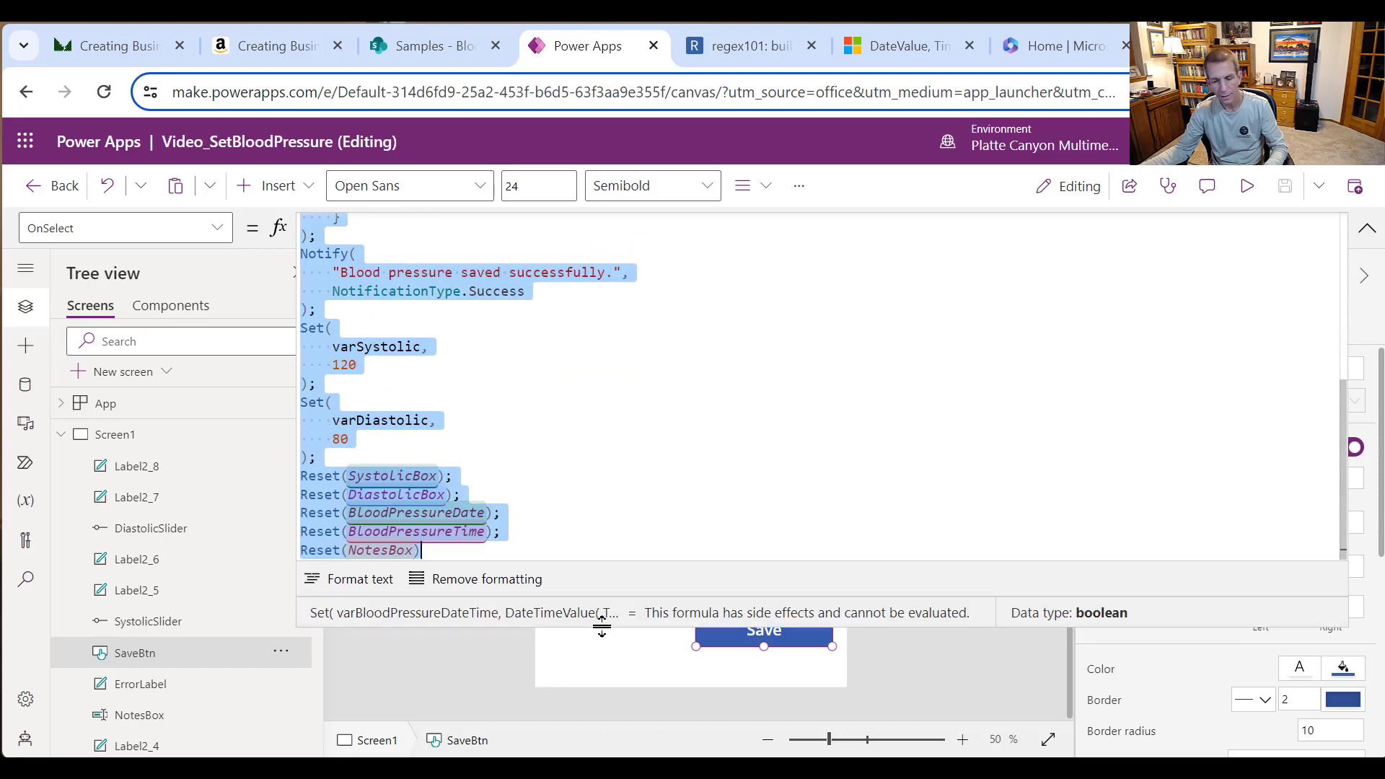
{"action": "type", "text": "Set(     varBloodPressureDateTime,     DateTimeValue(         Text(             BloodPressureDate.SelectedDate,             DateTimeFormat.ShortDate         ) & \" \" & BloodPressureTime.Text     ) )"}
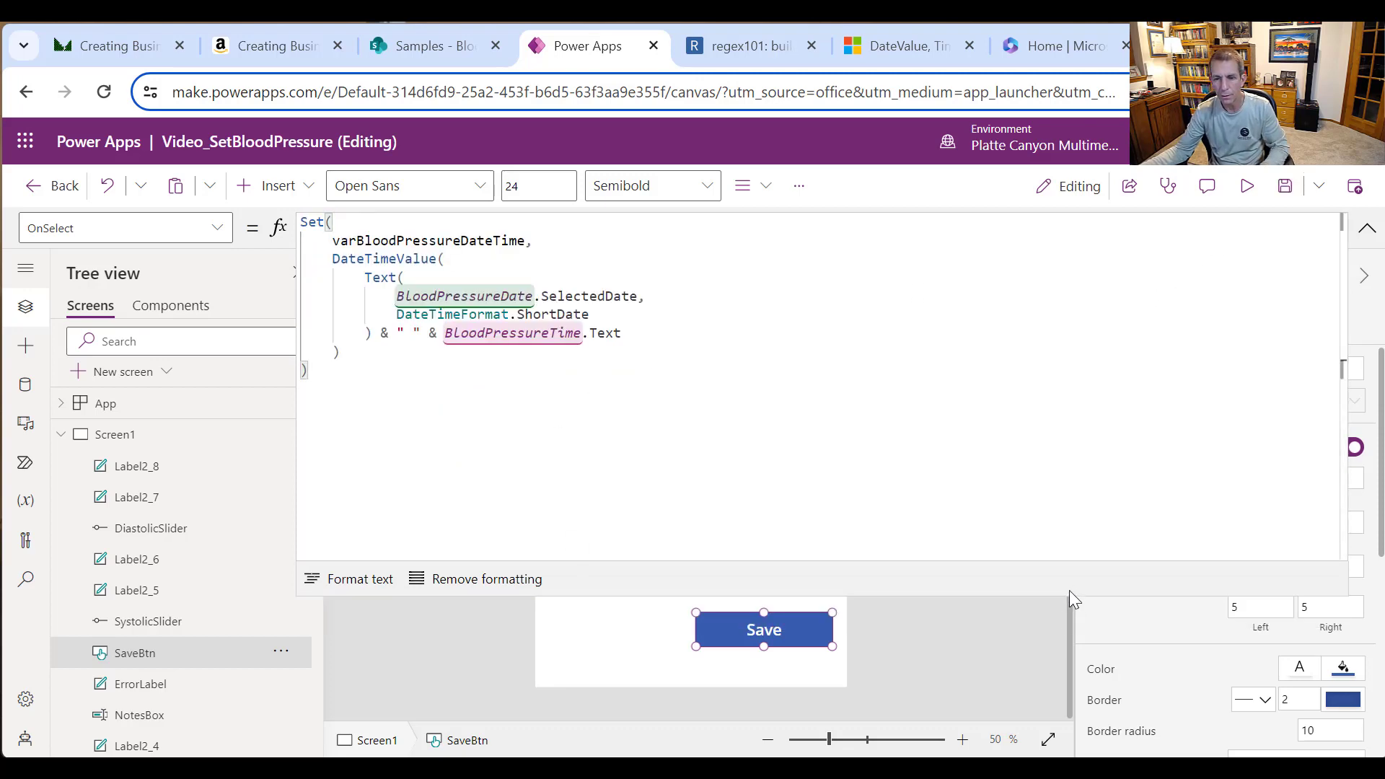
{"action": "left_click_drag", "start_coordinate": [1068, 589], "coordinate": [1075, 238]}
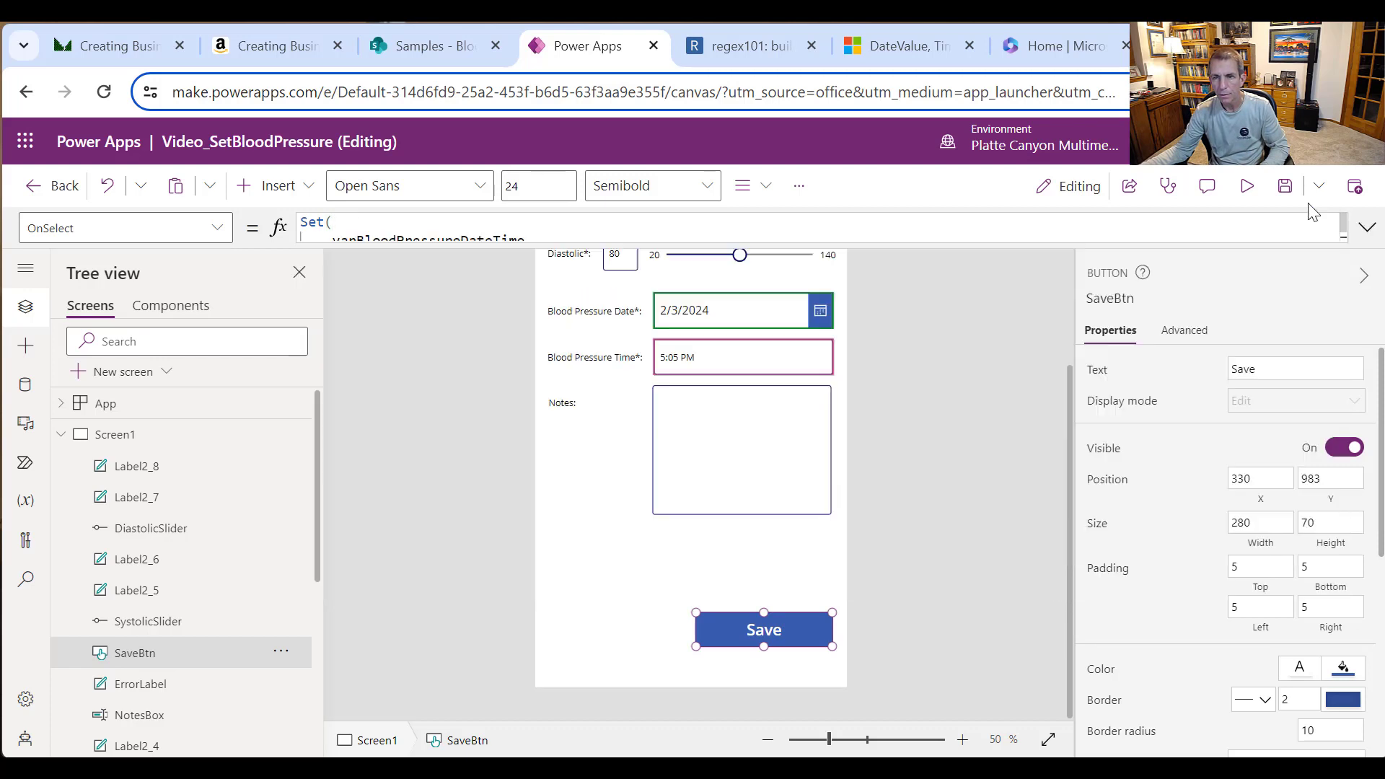
Step: Preview the app, set the Blood Pressure Date to 1/9/2024 and run the Save button
{"action": "left_click", "coordinate": [1249, 189]}
{"action": "left_click", "coordinate": [804, 375]}
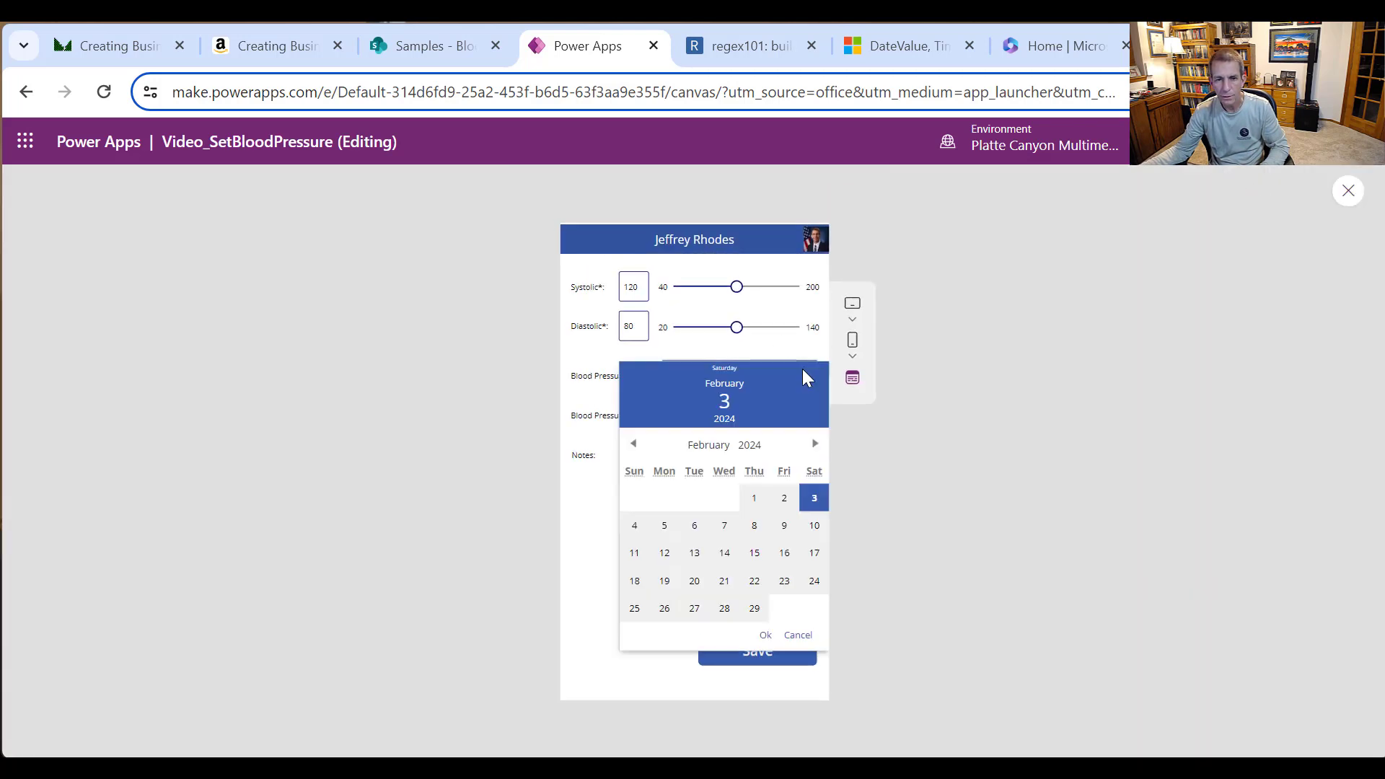
{"action": "left_click", "coordinate": [633, 443]}
{"action": "left_click", "coordinate": [705, 528]}
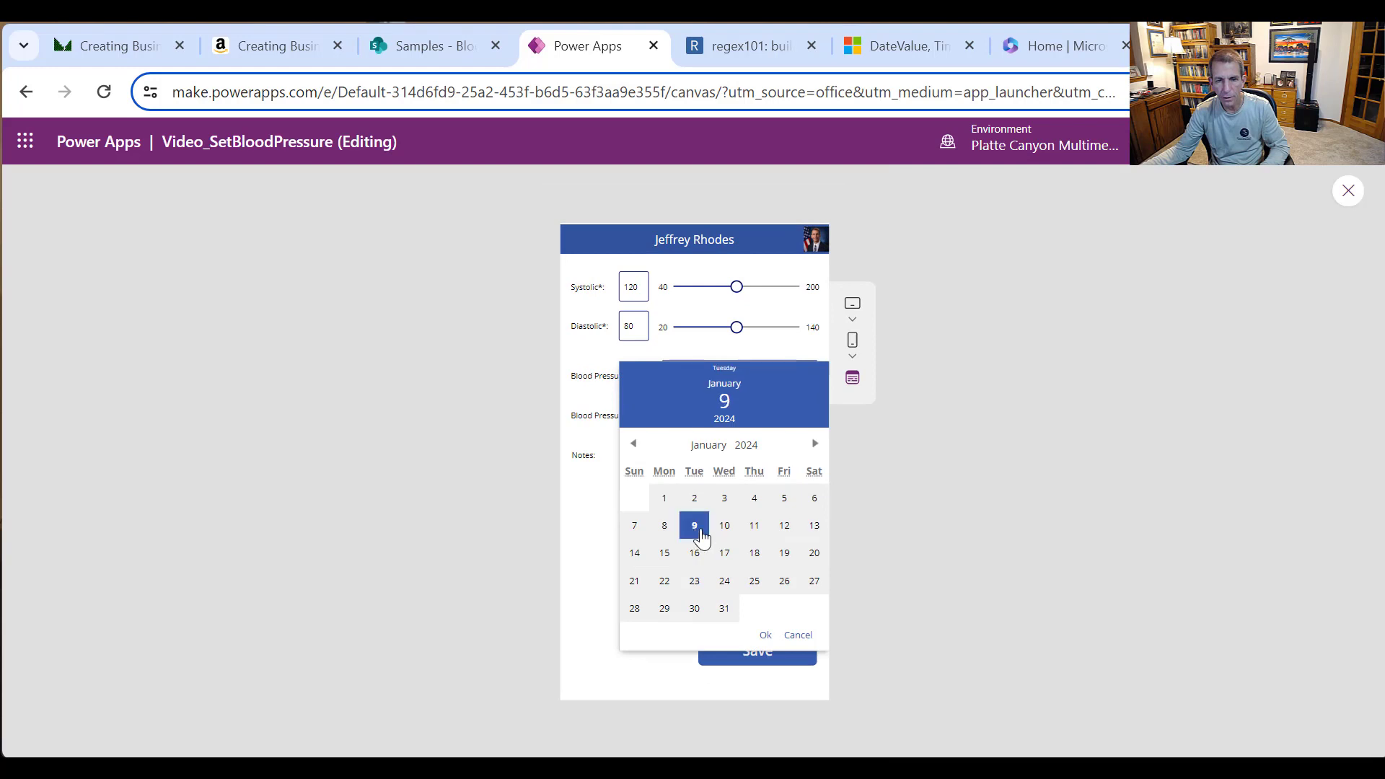
{"action": "left_click", "coordinate": [767, 633]}
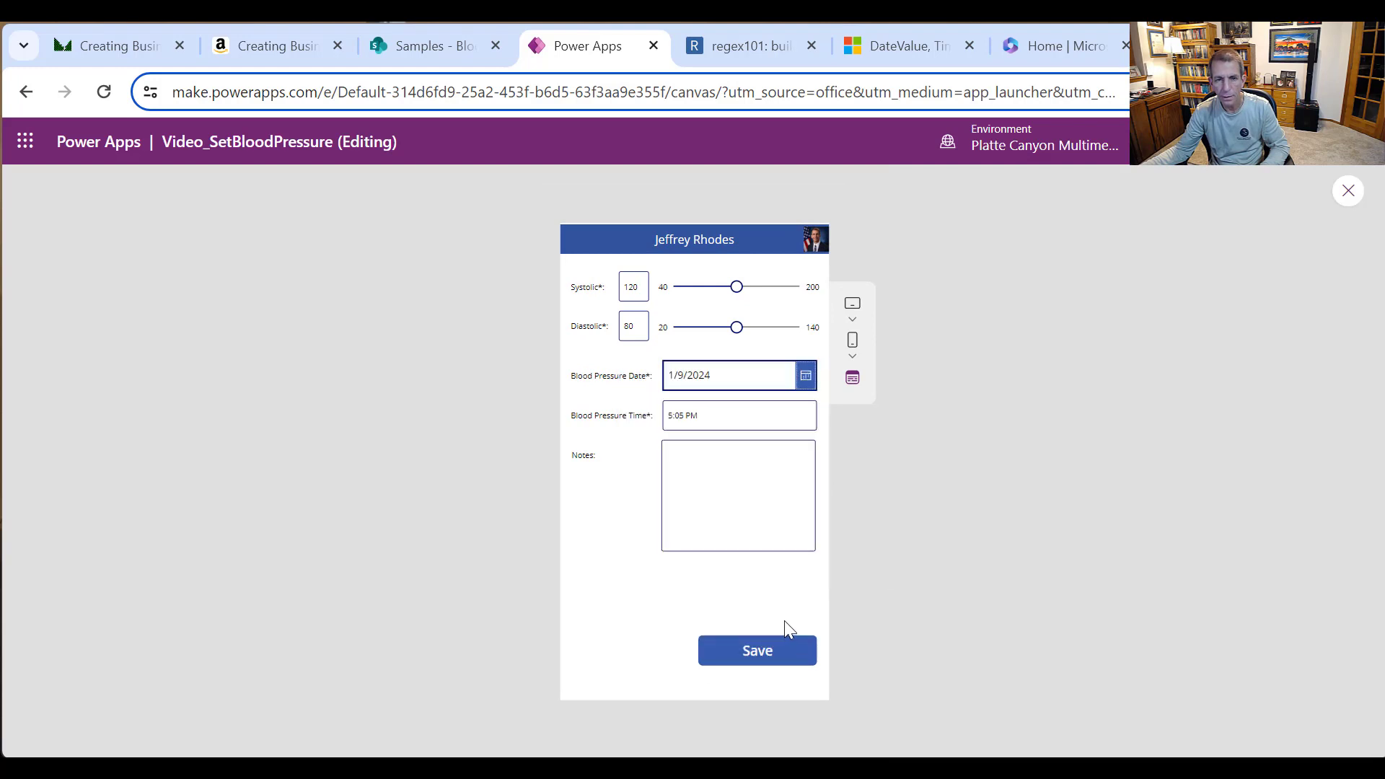
{"action": "left_click", "coordinate": [768, 651]}
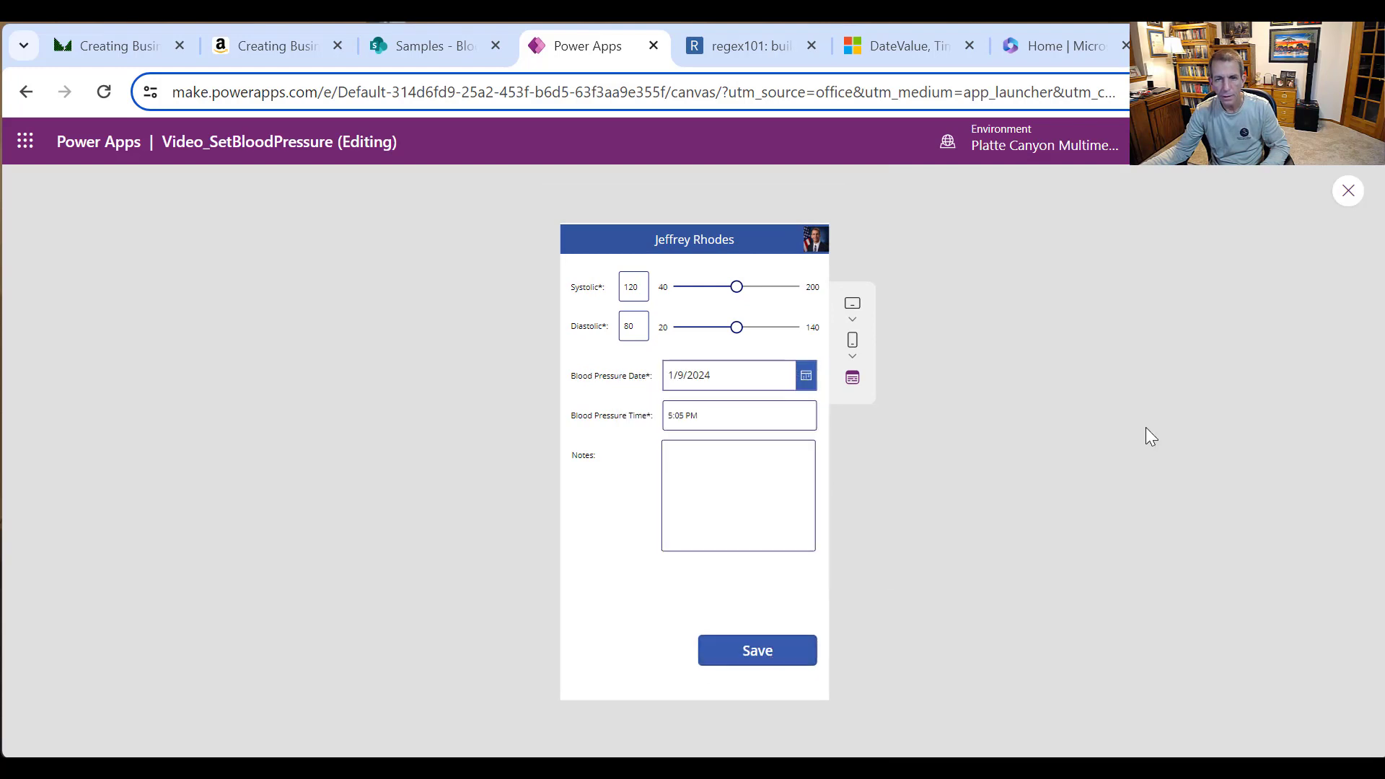
Step: Exit the preview and check the value of varBloodPressureDateTime in the Save button's OnSelect formula
{"action": "left_click", "coordinate": [1348, 190]}
{"action": "left_click", "coordinate": [875, 534]}
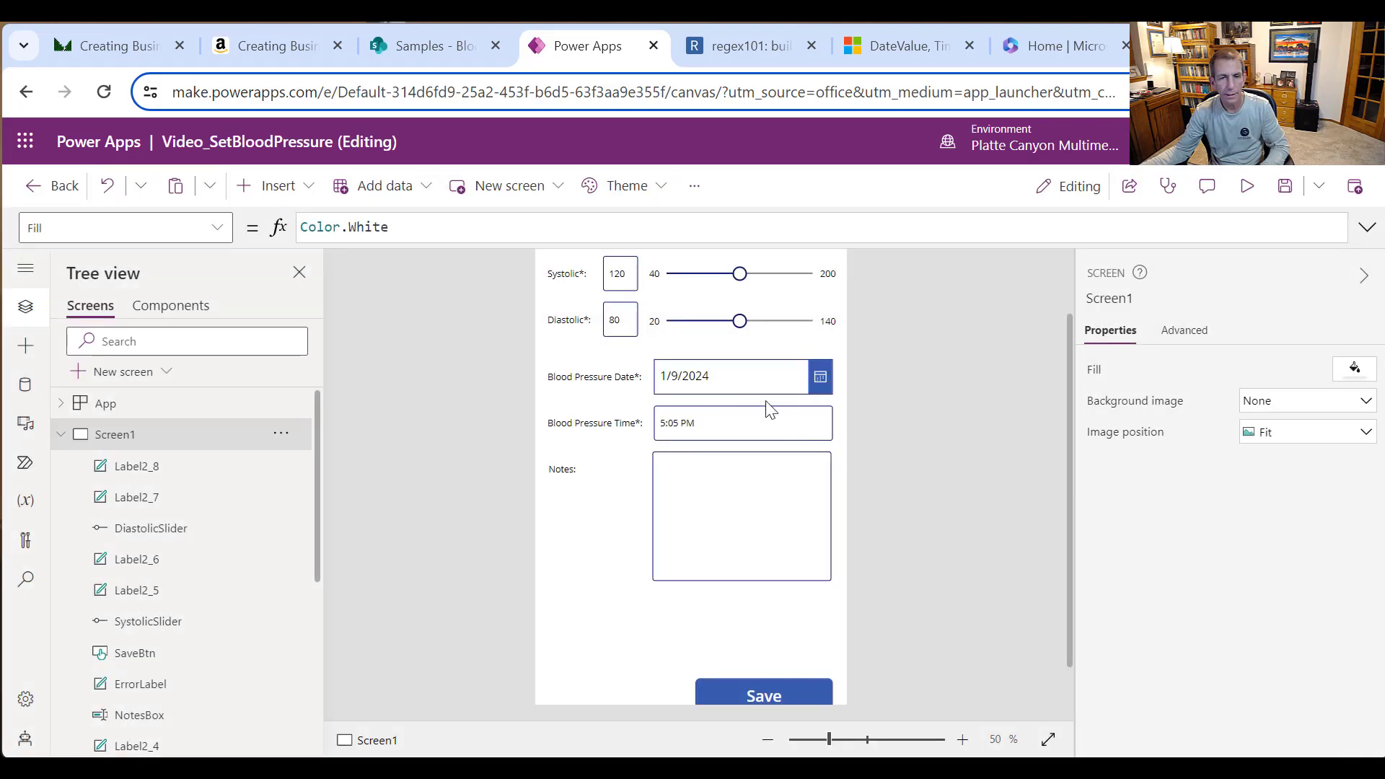
{"action": "left_click", "coordinate": [783, 696]}
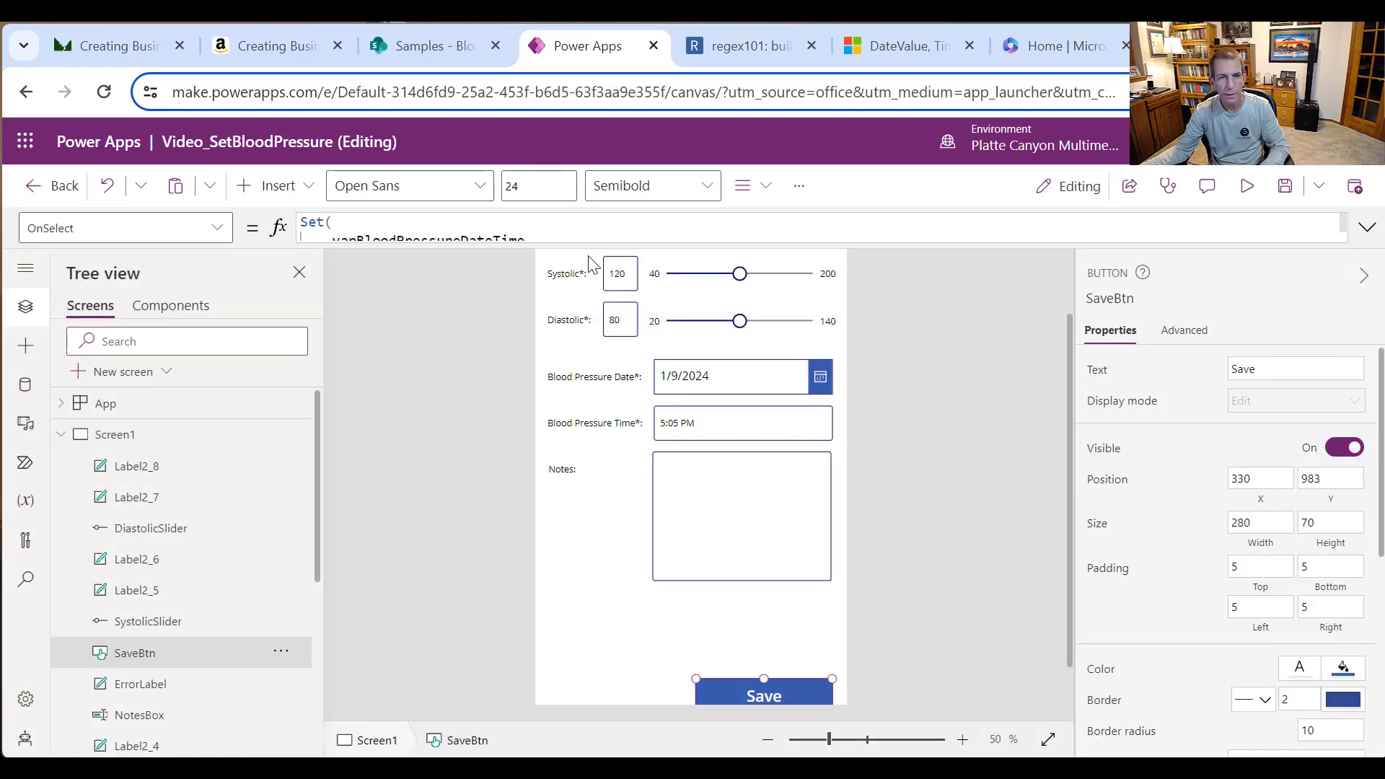
{"action": "left_click_drag", "start_coordinate": [591, 253], "coordinate": [585, 563]}
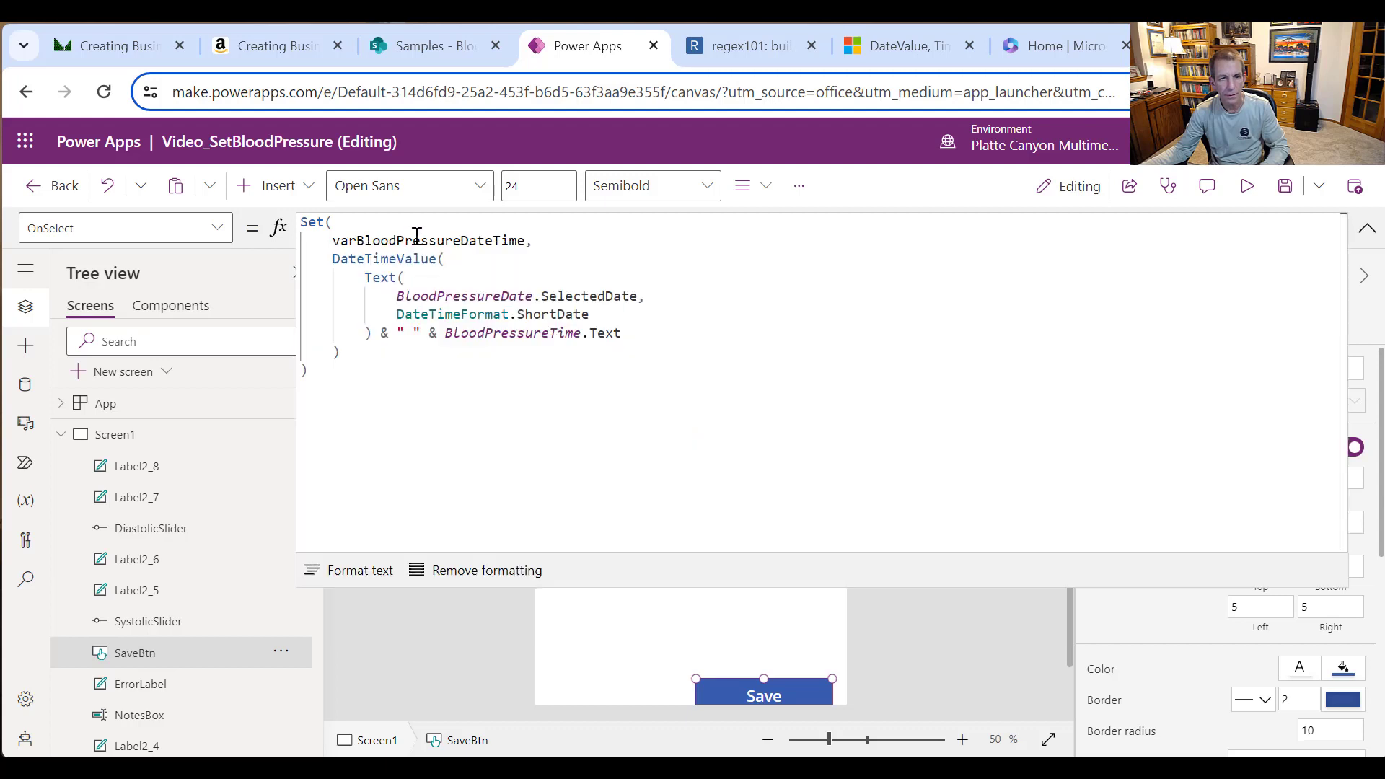
{"action": "left_click", "coordinate": [416, 239]}
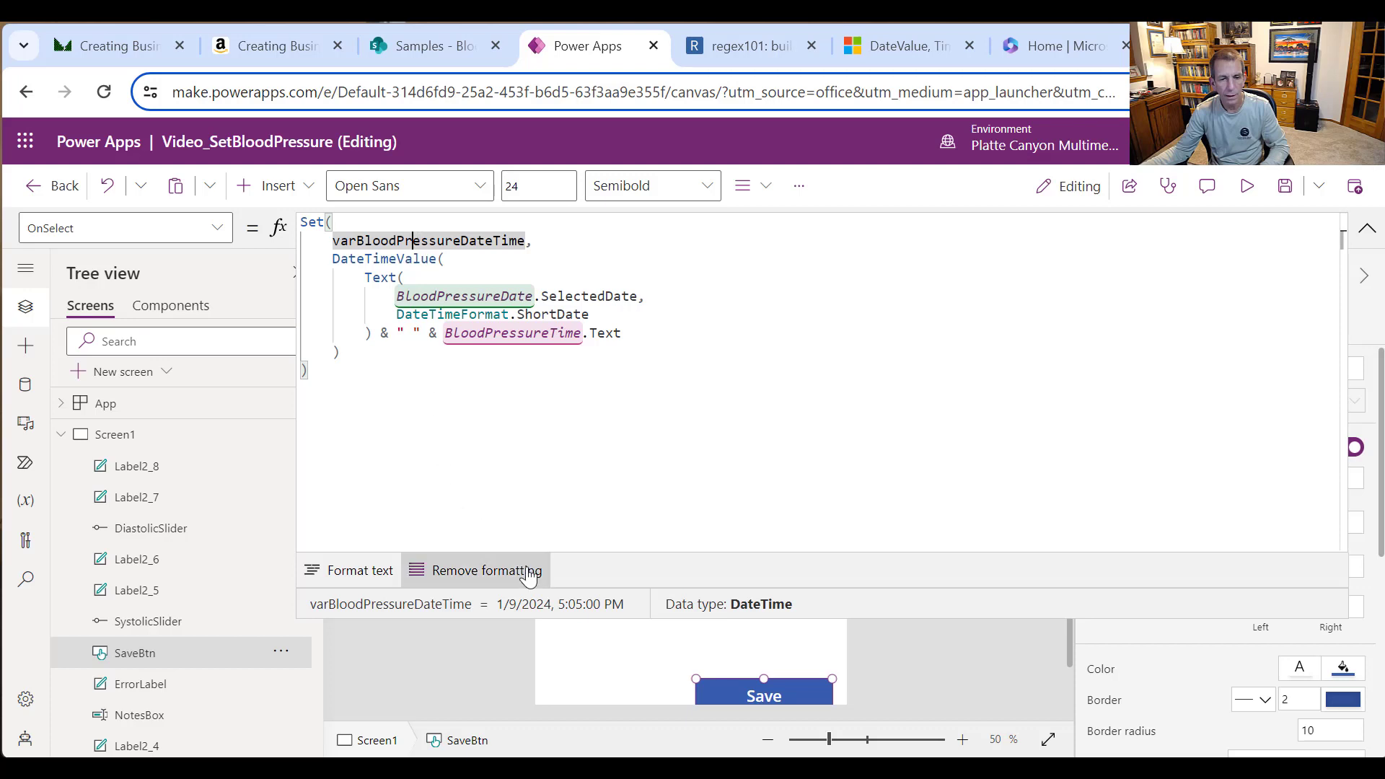
{"action": "left_click", "coordinate": [365, 371]}
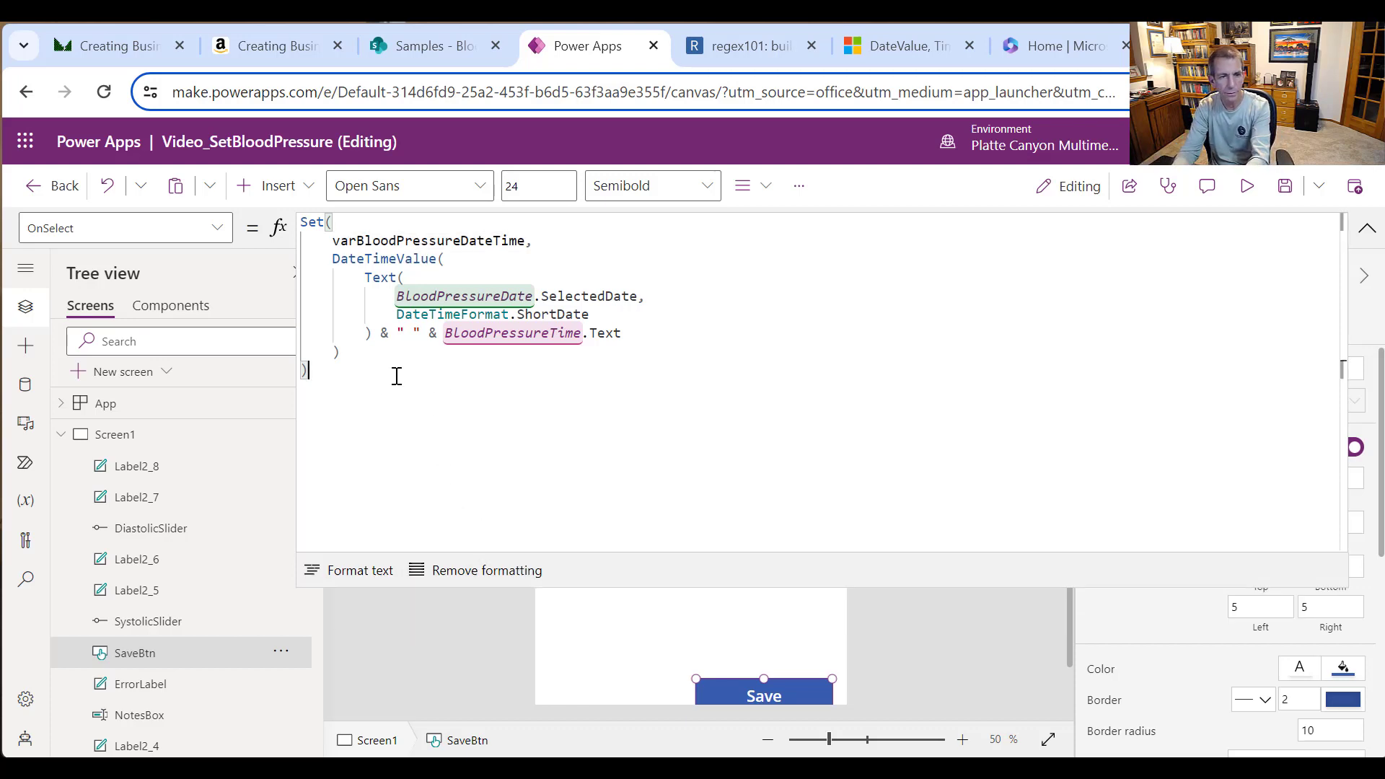
Step: Paste the Patch, Notify, remaining Set and Reset statements back after the varBloodPressureDateTime statement in the Save button's OnSelect formula
{"action": "key", "text": "ctrl+v"}
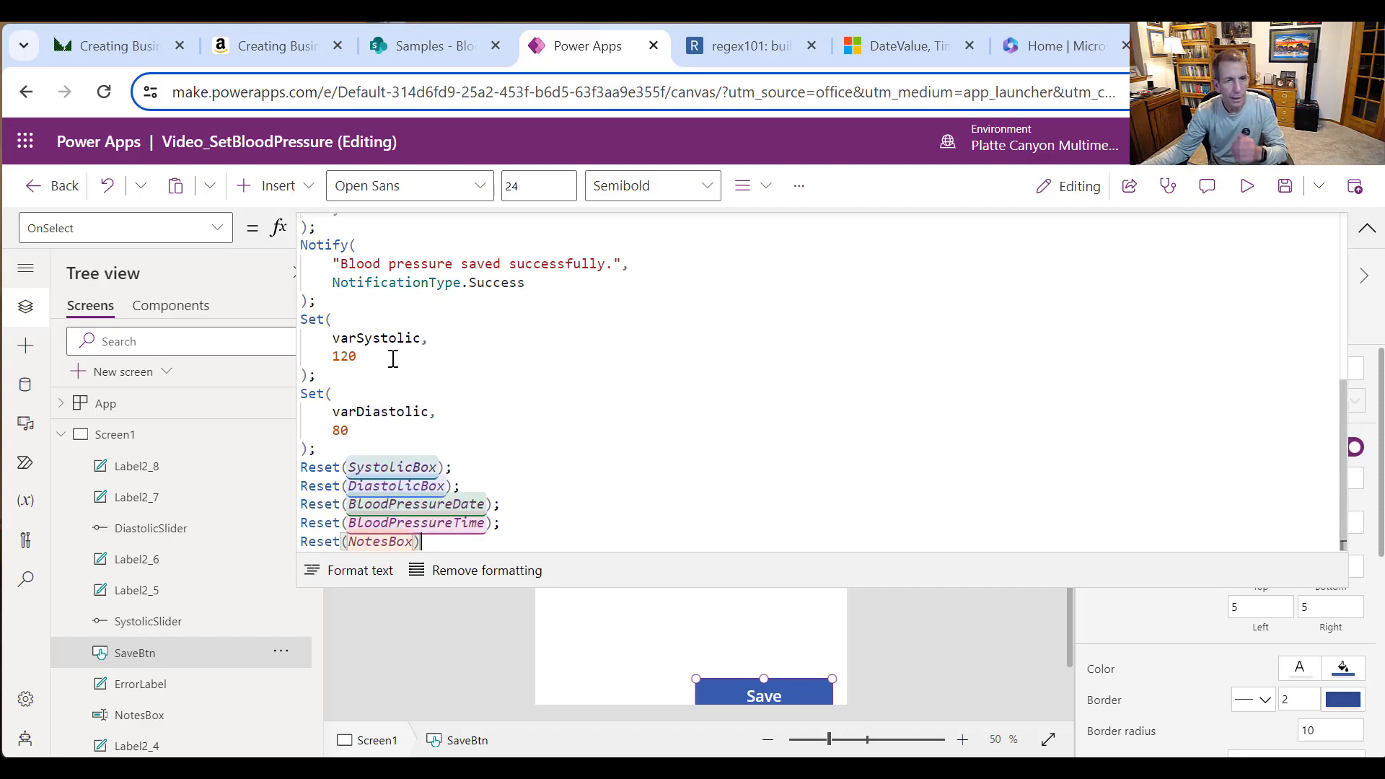
{"action": "scroll", "coordinate": [609, 365], "scroll_direction": "up", "scroll_amount": 2}
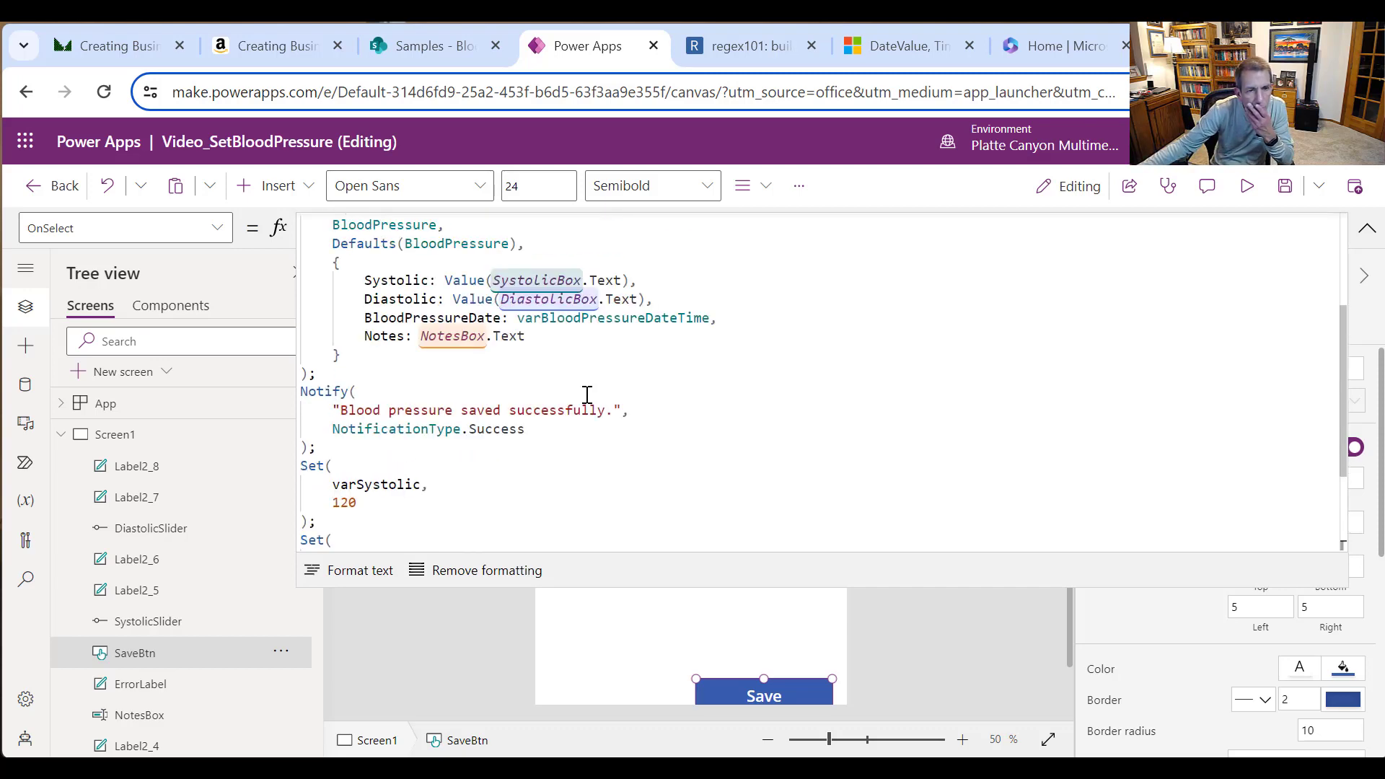
{"action": "scroll", "coordinate": [587, 395], "scroll_direction": "up", "scroll_amount": 2}
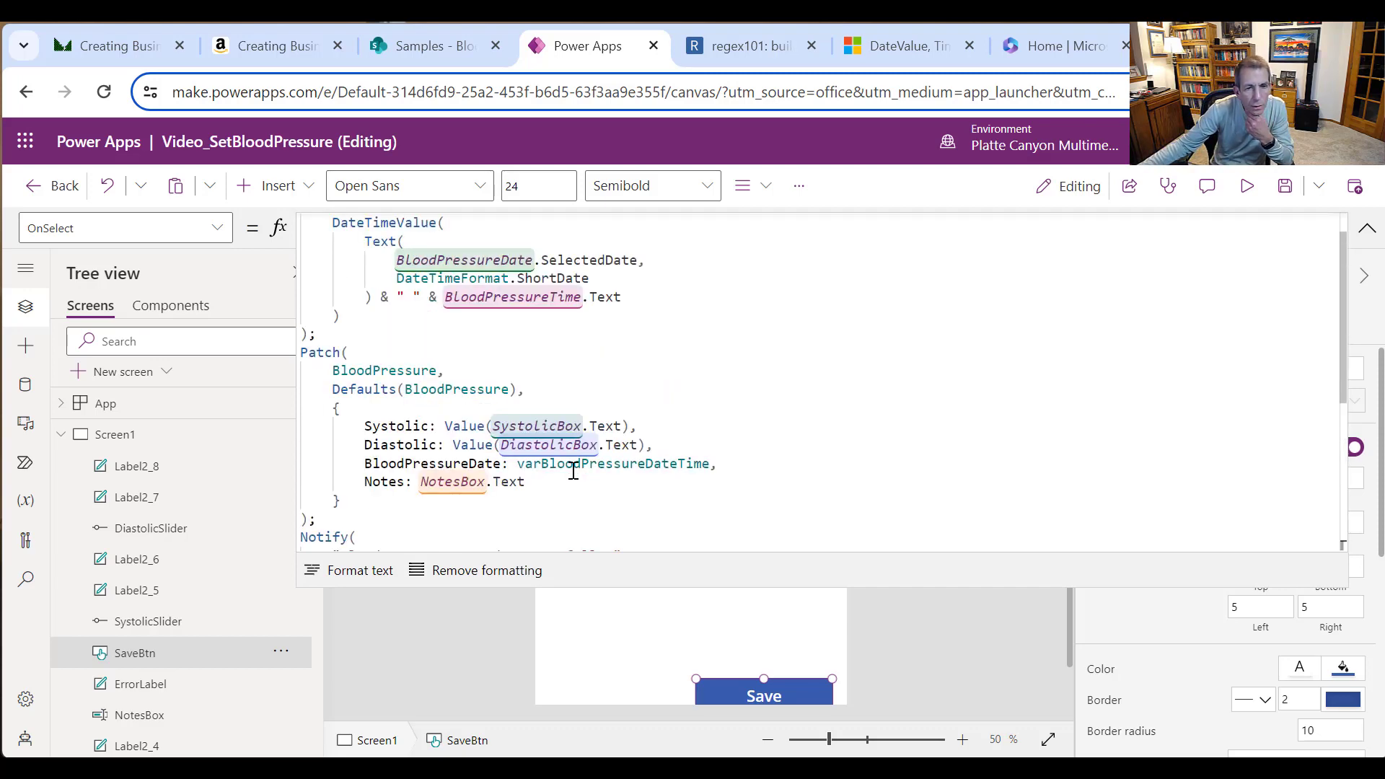
{"action": "scroll", "coordinate": [616, 462], "scroll_direction": "up", "scroll_amount": 1}
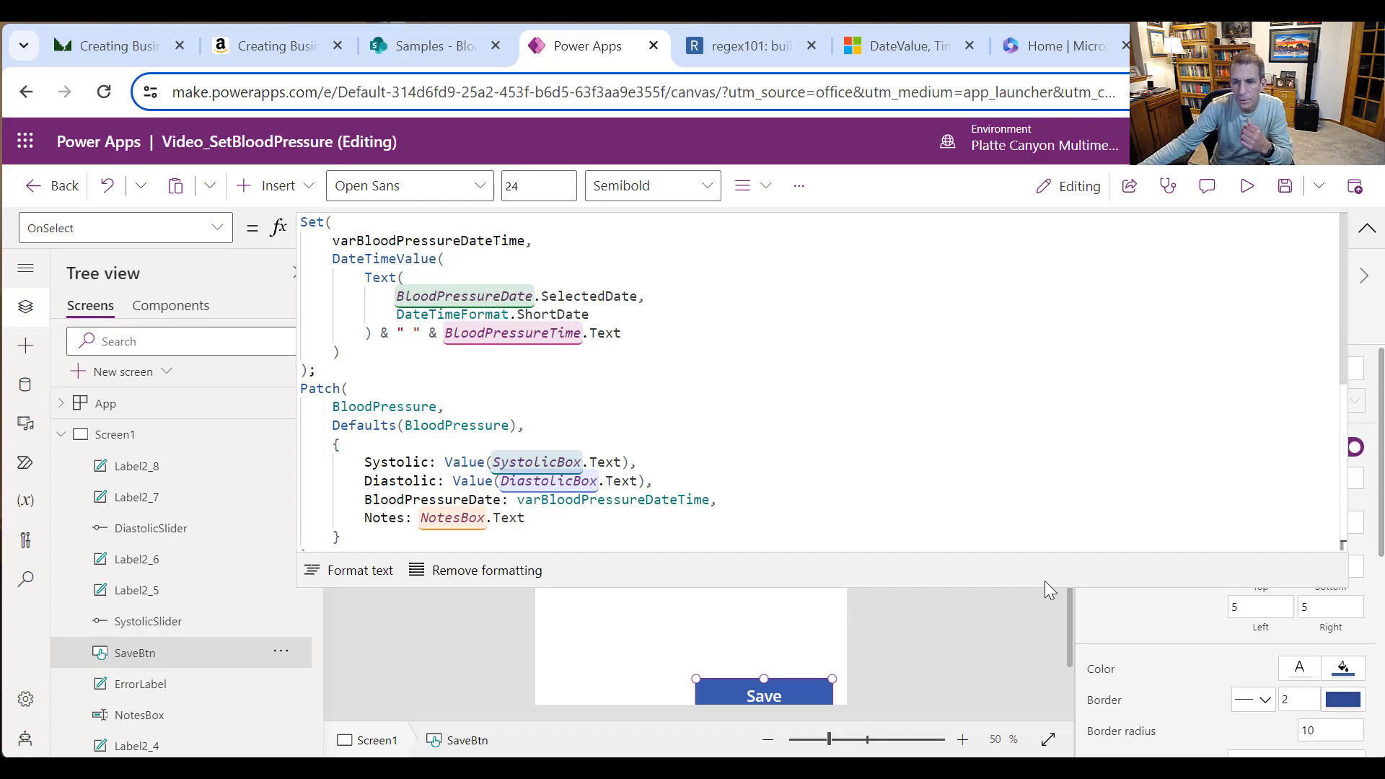
Step: Collapse the formula editor, preview the app and save the blood pressure reading dated 1/9/2024
{"action": "left_click_drag", "start_coordinate": [1044, 585], "coordinate": [1067, 225]}
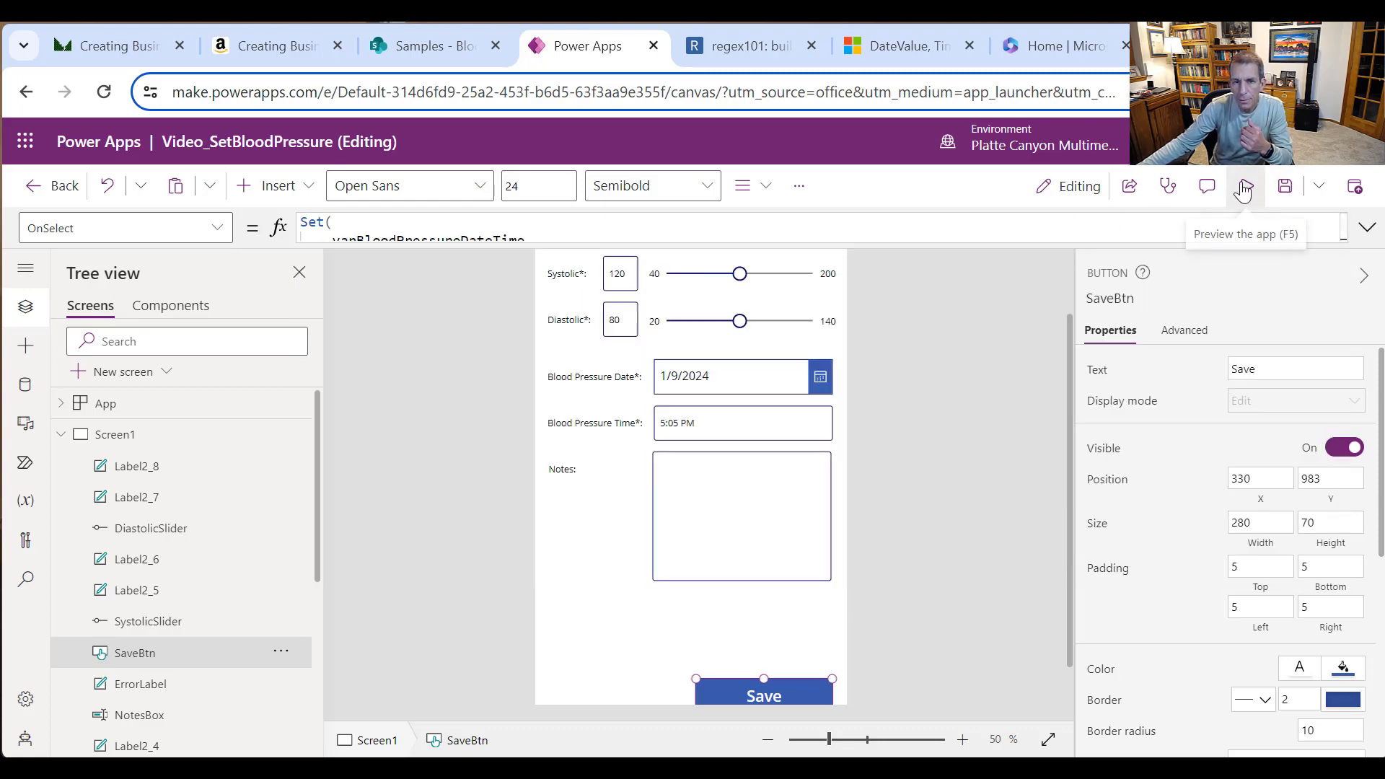
{"action": "left_click", "coordinate": [1246, 185]}
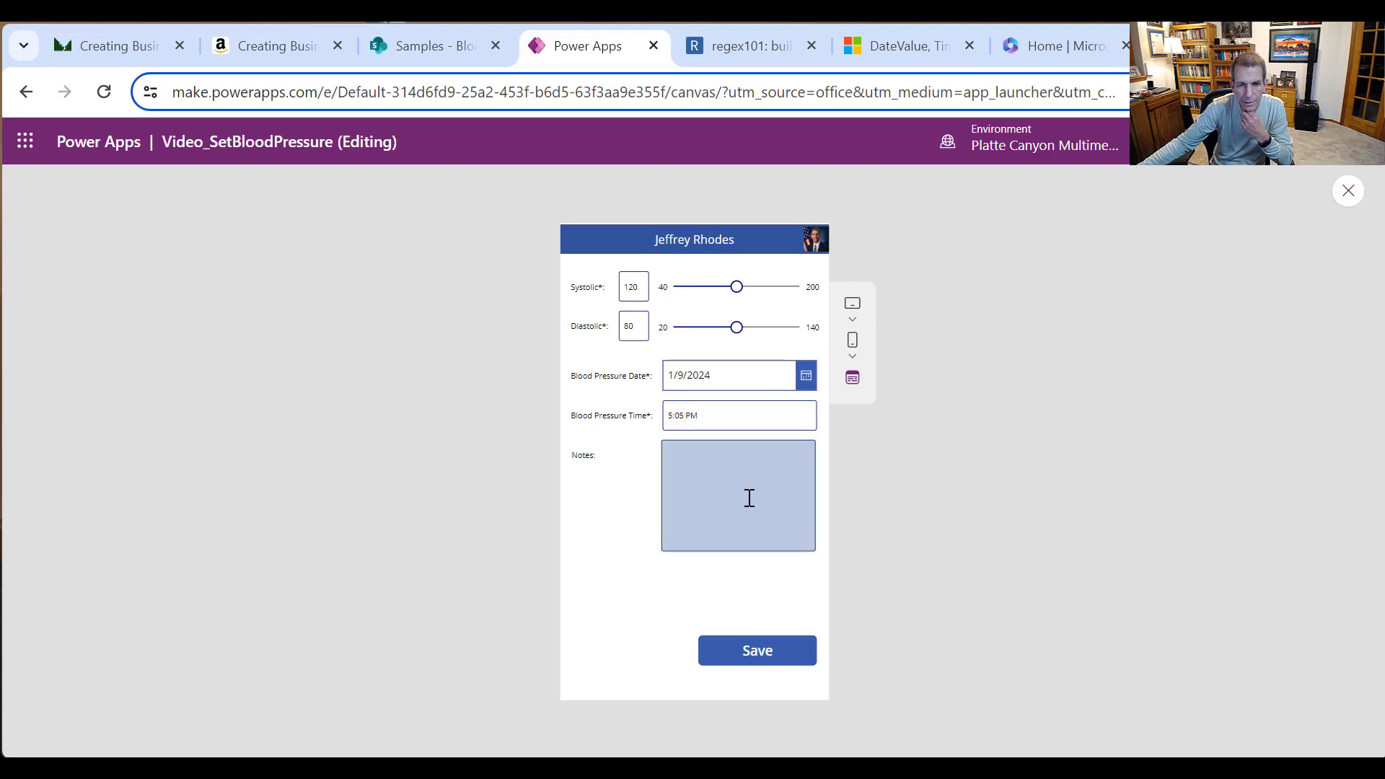
{"action": "left_click", "coordinate": [774, 660]}
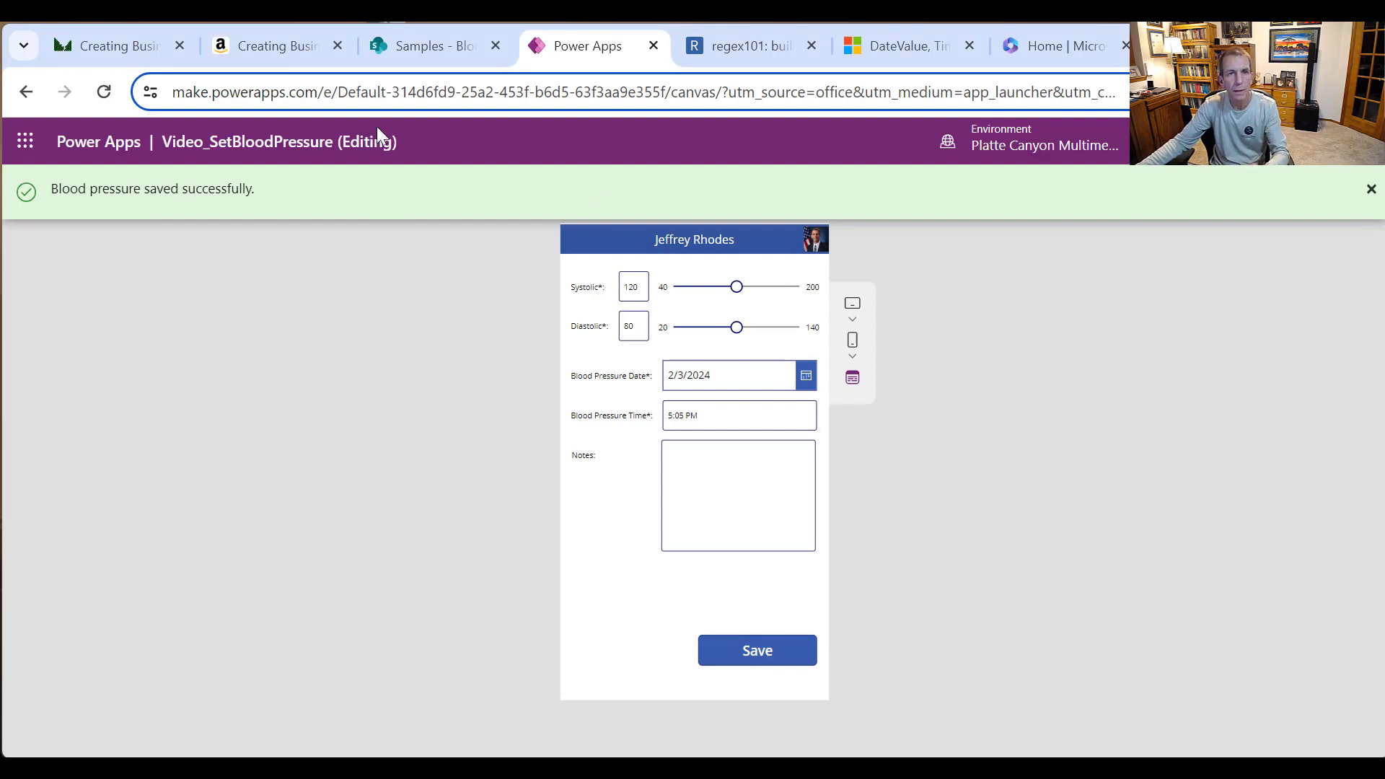
Step: Switch to the SharePoint BloodPressure list and reload the page to check for the new reading
{"action": "left_click", "coordinate": [414, 47]}
{"action": "right_click", "coordinate": [1180, 610]}
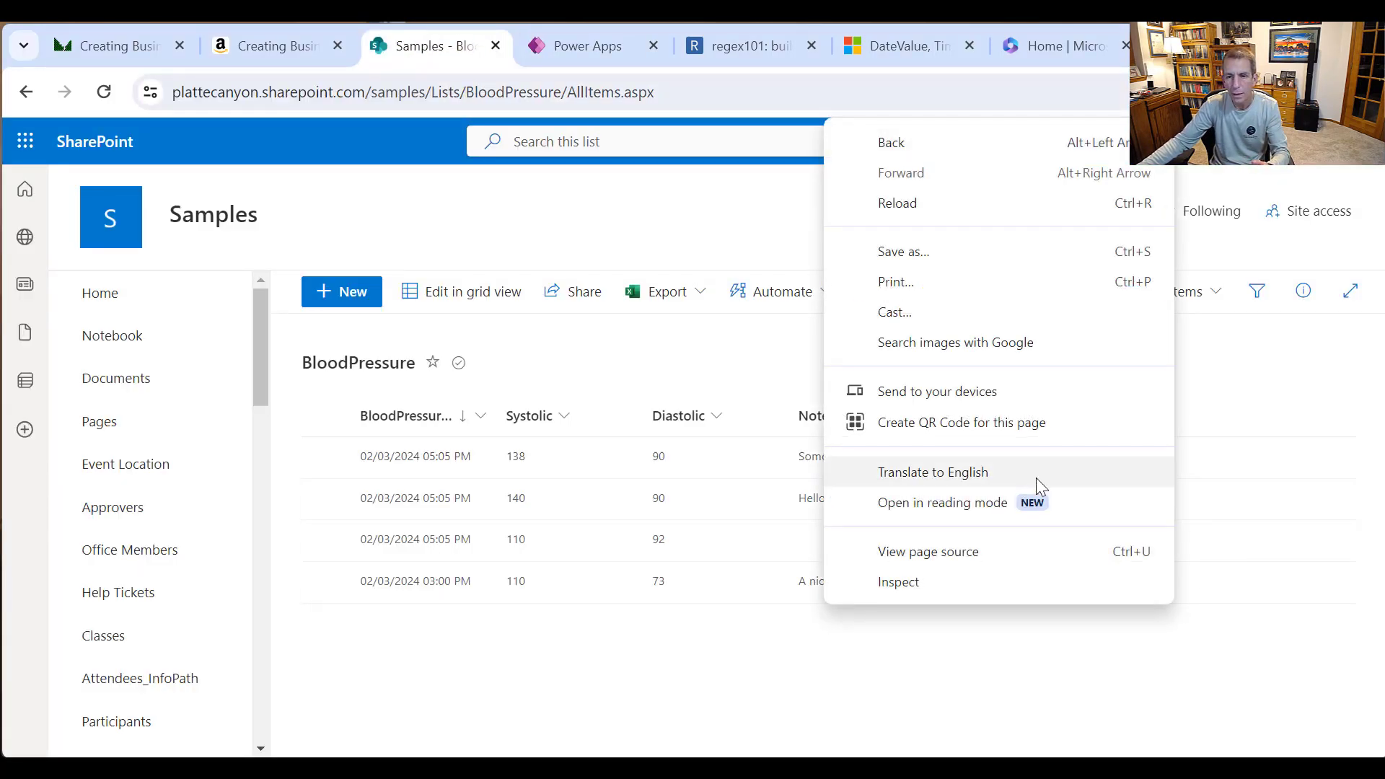
{"action": "left_click", "coordinate": [941, 218]}
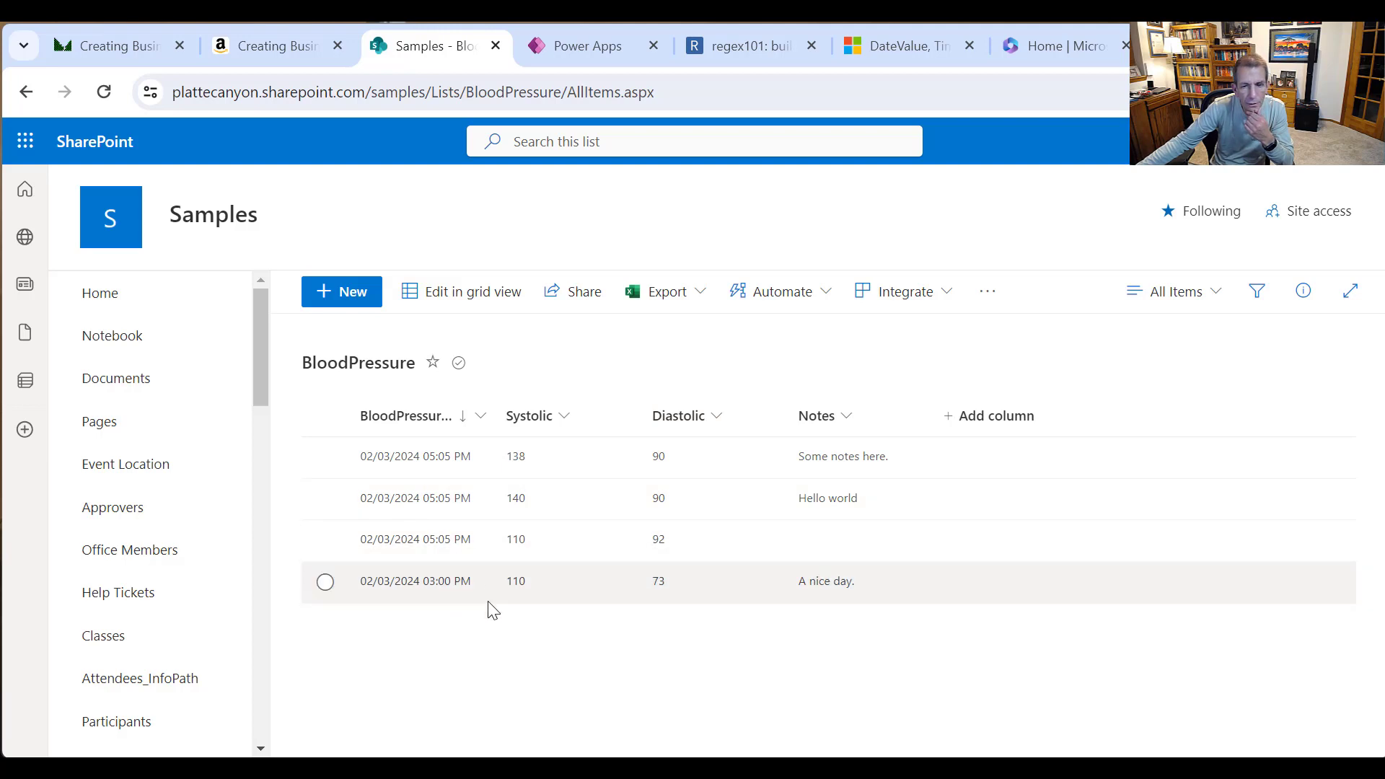
{"action": "right_click", "coordinate": [585, 664]}
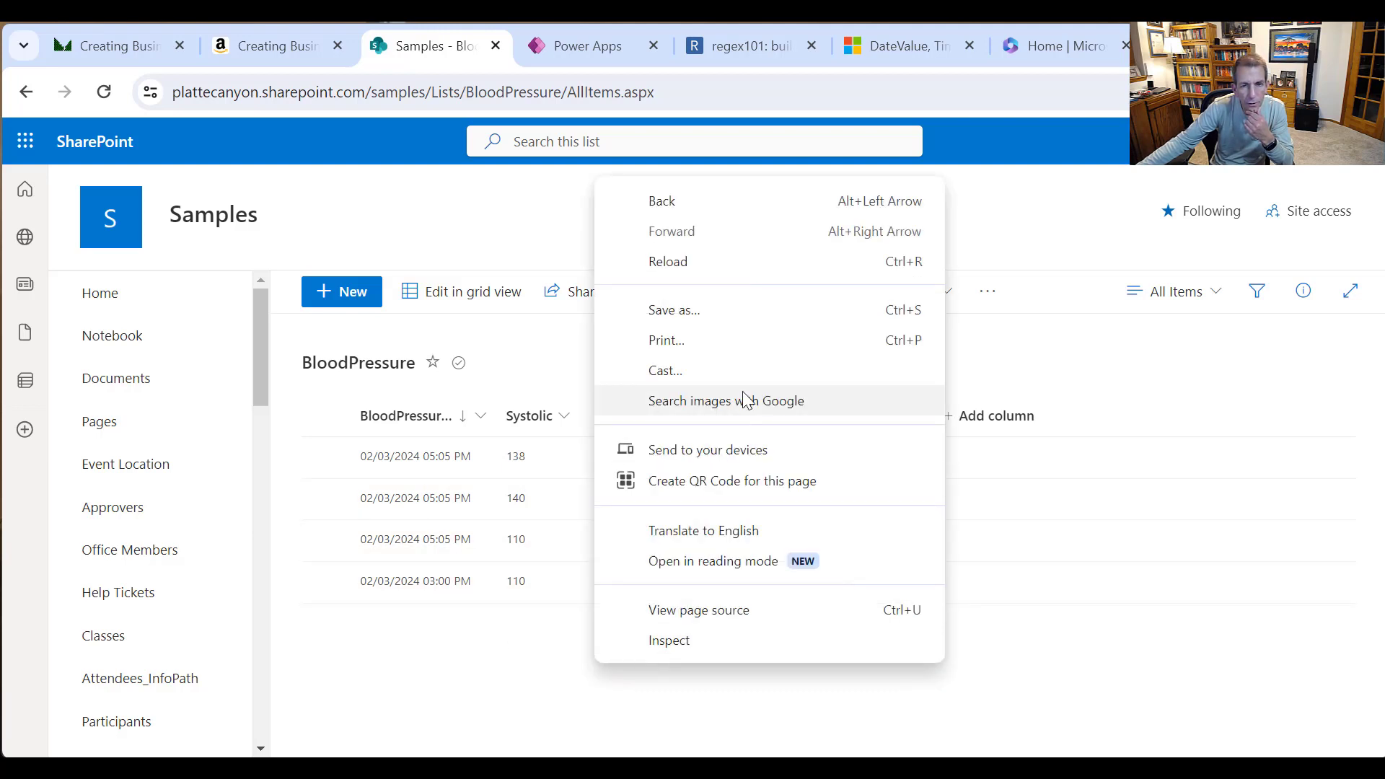
{"action": "left_click", "coordinate": [718, 262]}
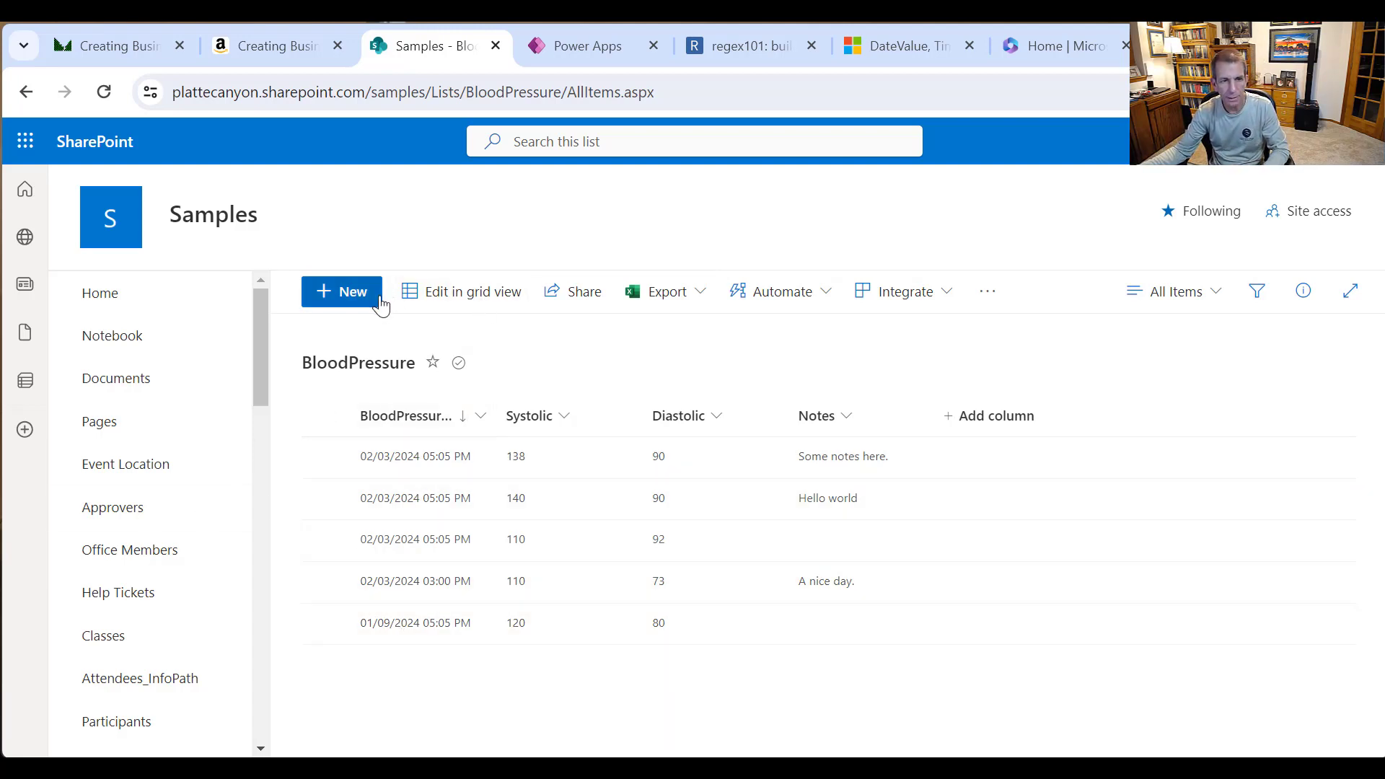
Step: Open the BloodPressure list in grid view and change the date of the "Some notes here." reading to 01/03/2024
{"action": "left_click", "coordinate": [479, 295]}
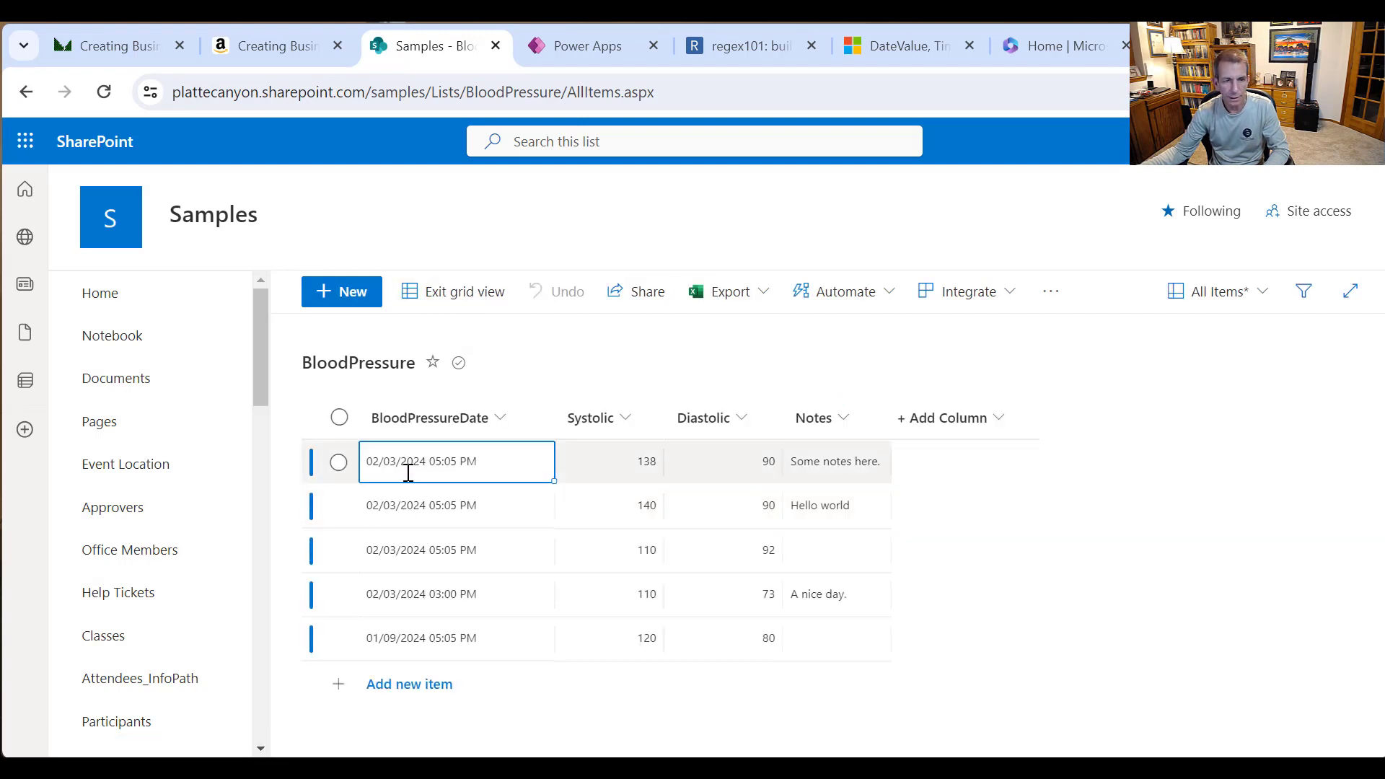
{"action": "left_click", "coordinate": [378, 458]}
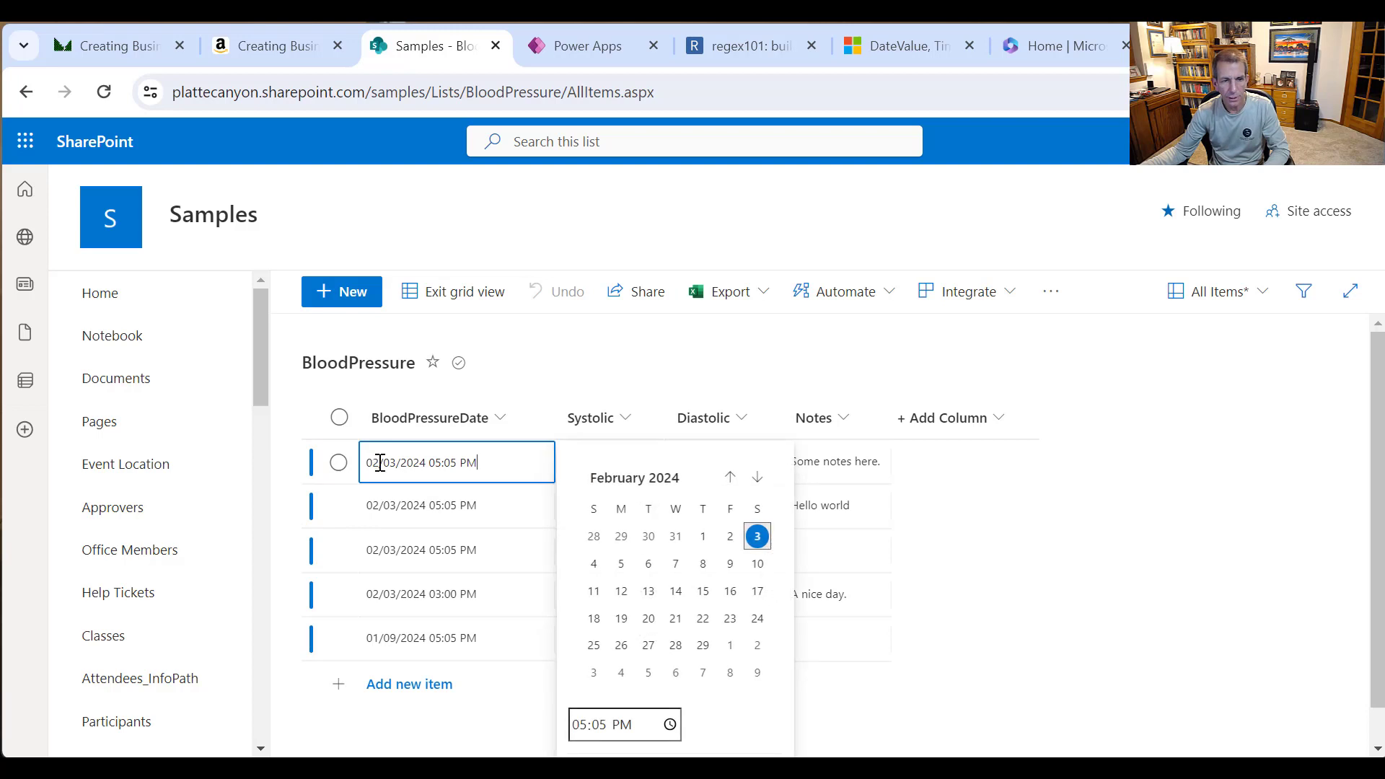
{"action": "type", "text": "1"}
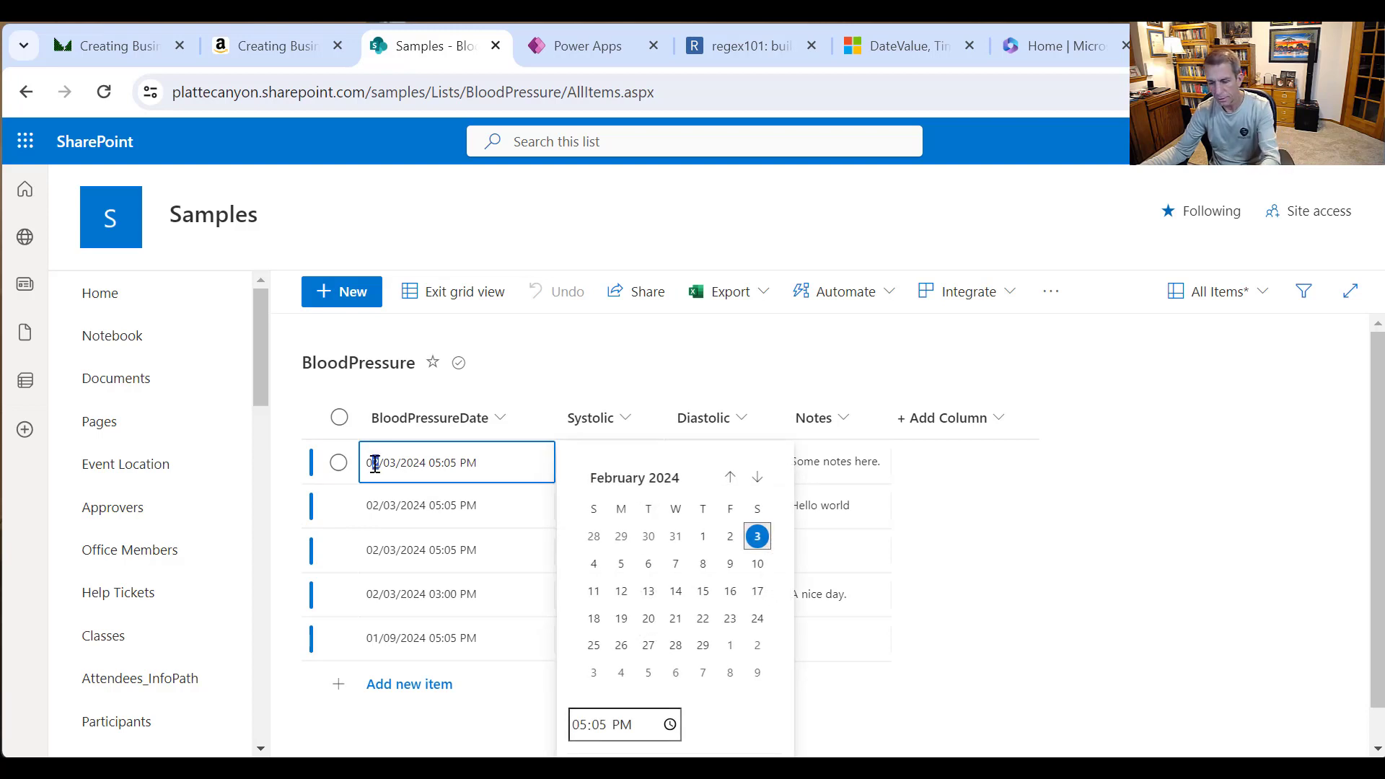
Step: Change the date of the "Hello world" reading to 12/03/2023, keeping its 05:05 PM time
{"action": "left_click", "coordinate": [390, 509]}
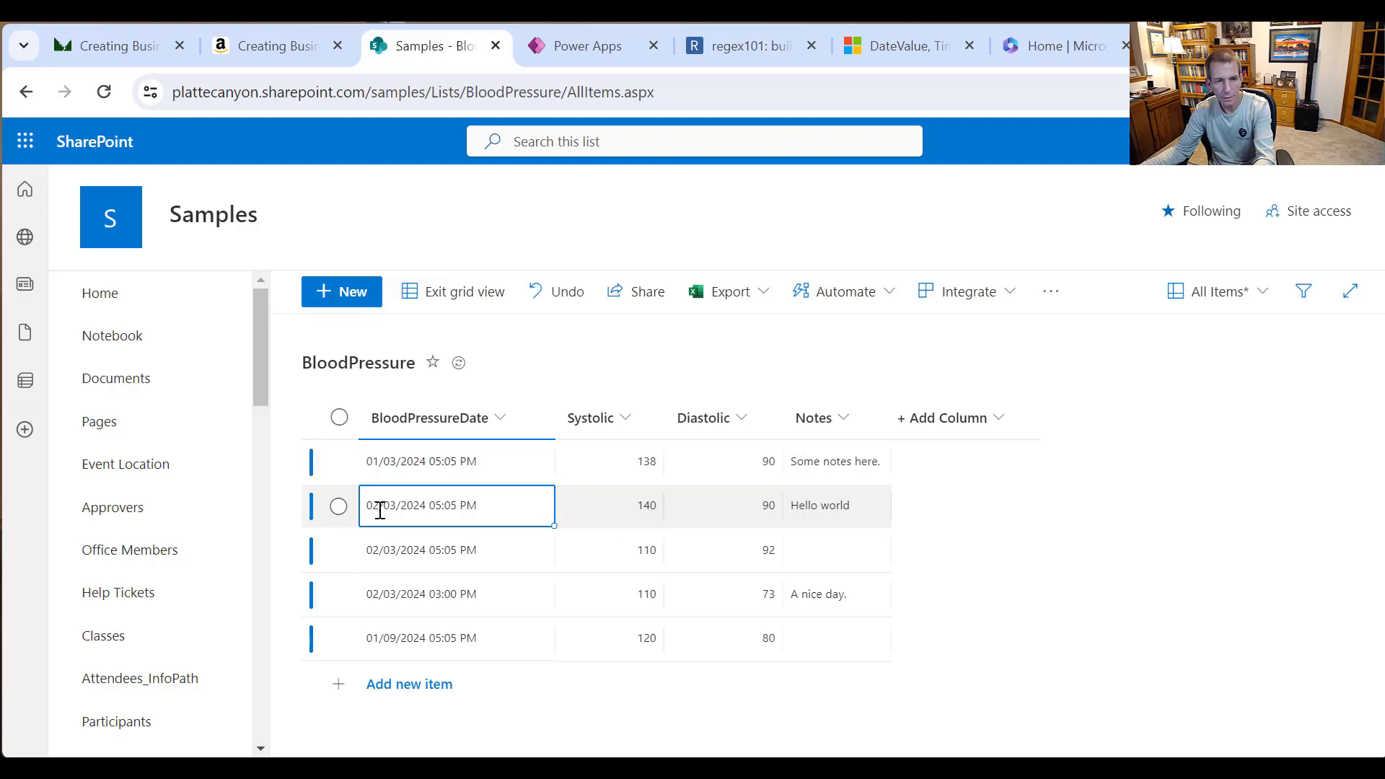
{"action": "left_click", "coordinate": [381, 509]}
{"action": "left_click", "coordinate": [361, 510]}
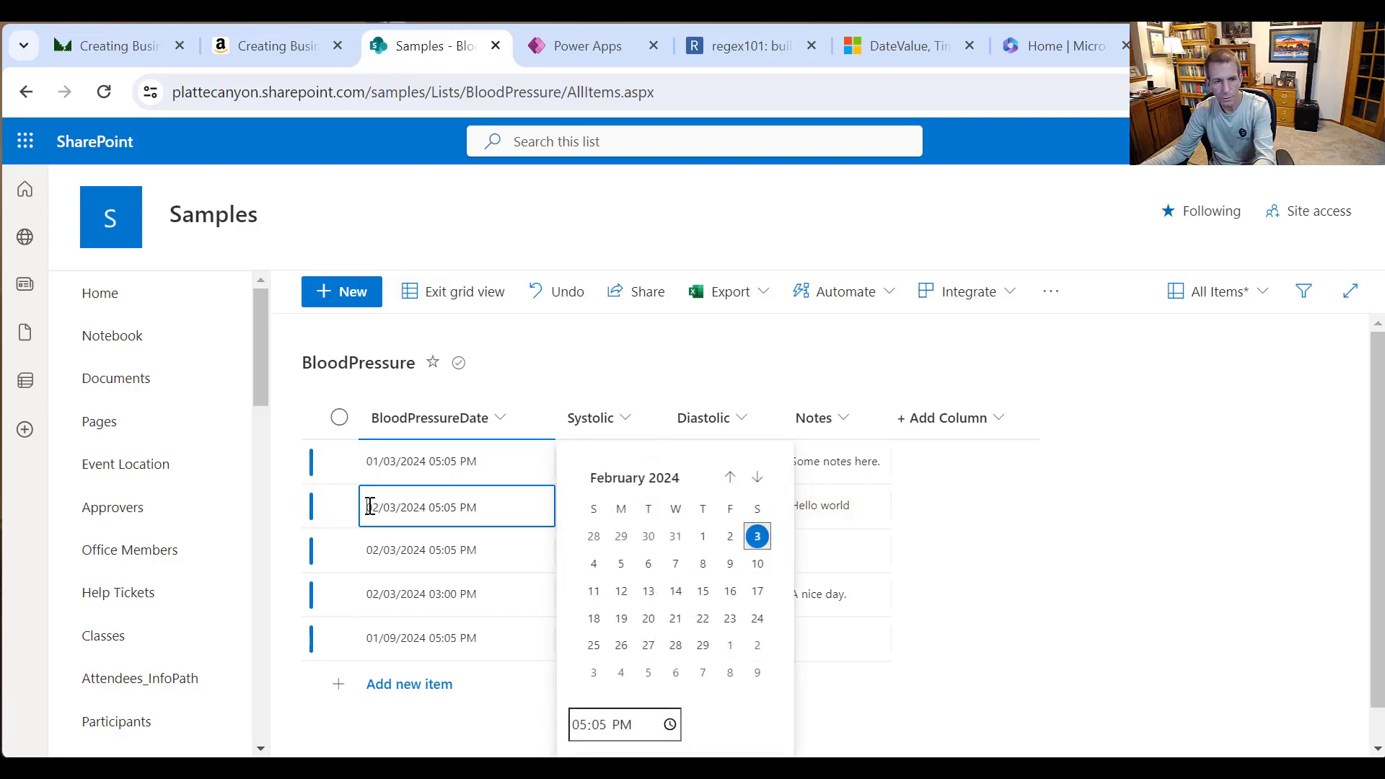
{"action": "key", "text": "Delete"}
{"action": "type", "text": "1"}
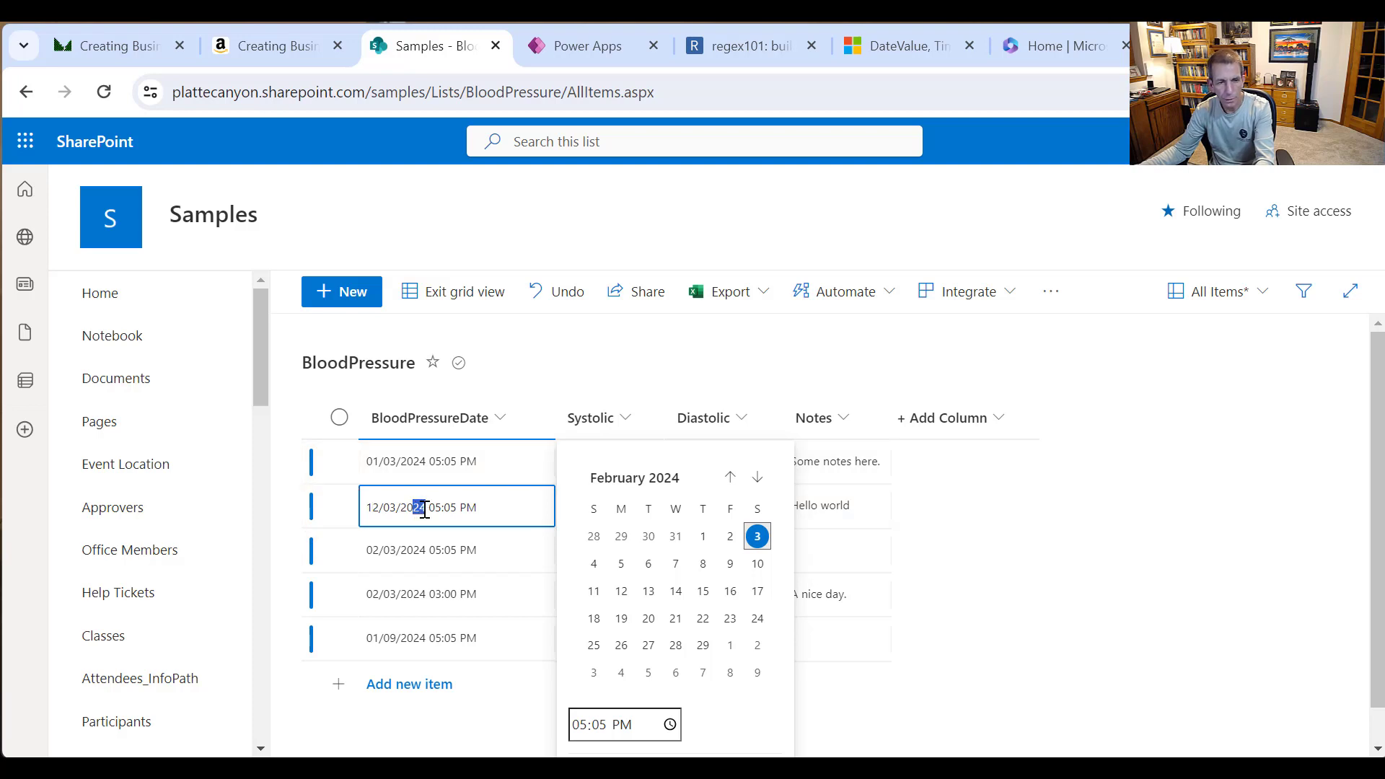
{"action": "type", "text": "2/03"}
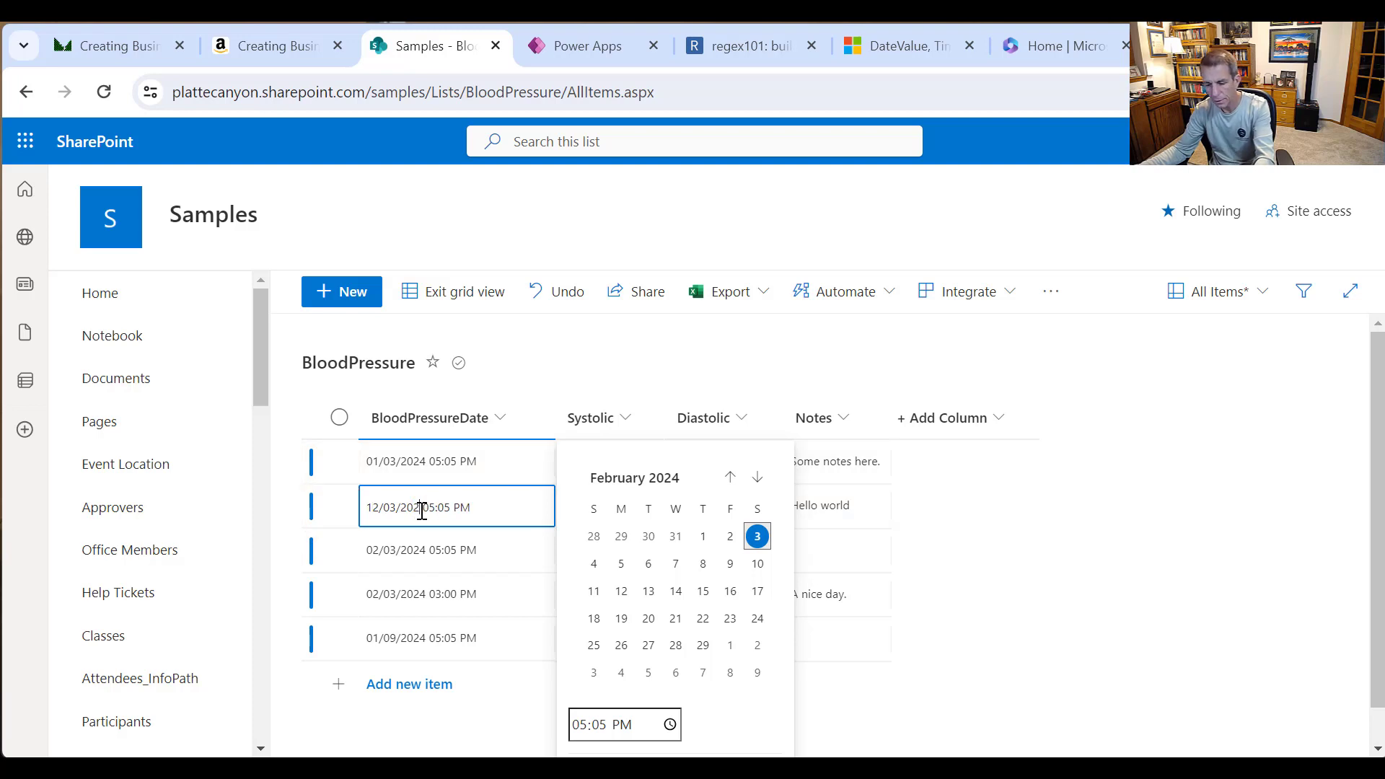
Step: Change the date of the 110/92 reading to 01/15/2024 and exit grid view
{"action": "left_click", "coordinate": [401, 552]}
{"action": "left_click", "coordinate": [378, 551]}
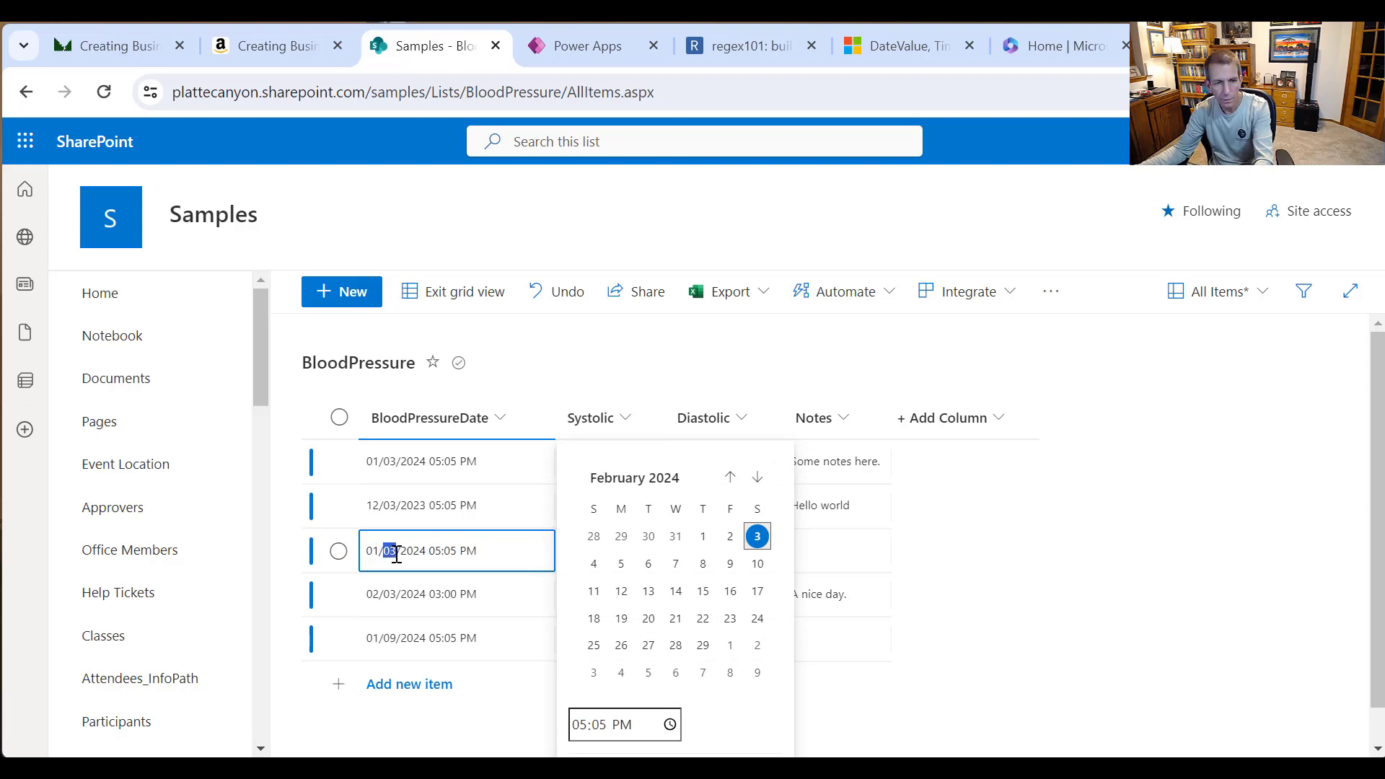
{"action": "type", "text": "15"}
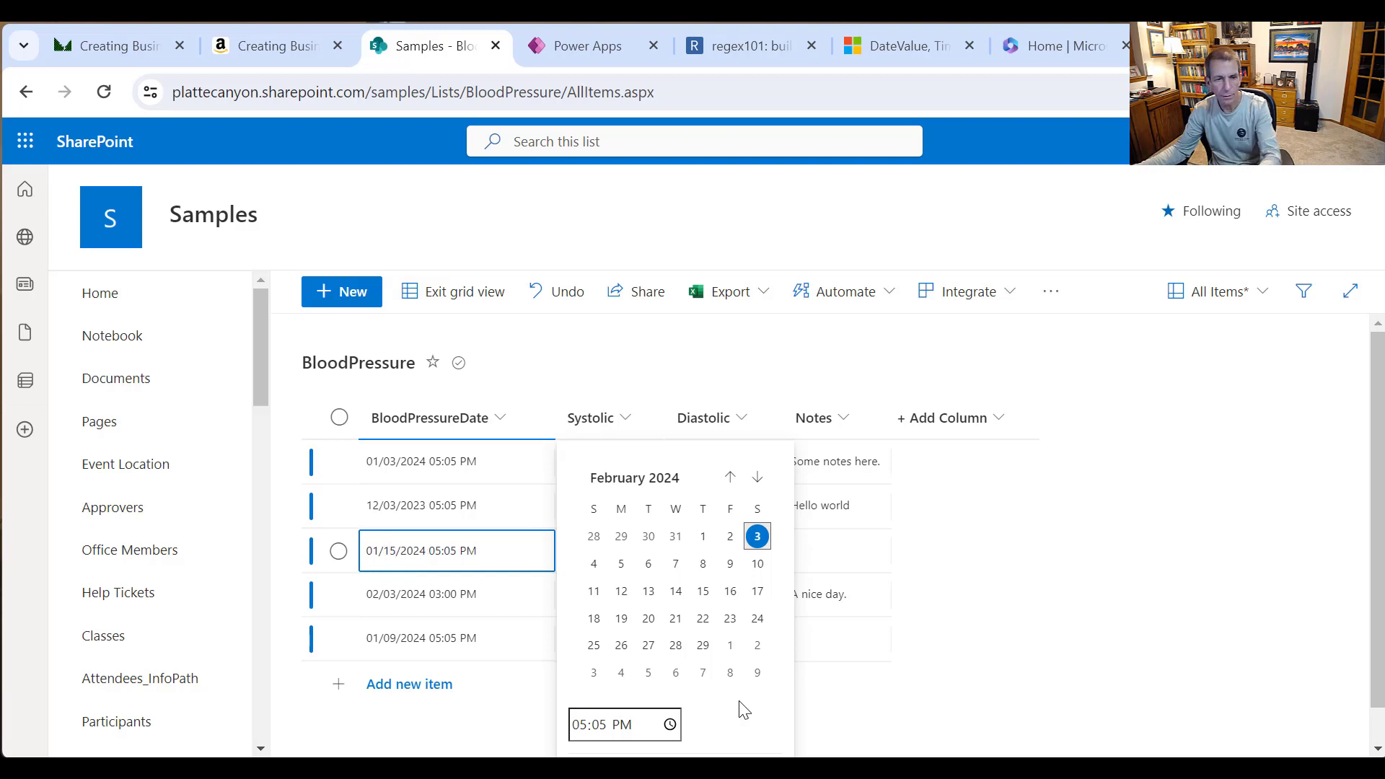
{"action": "left_click", "coordinate": [489, 750]}
{"action": "left_click", "coordinate": [448, 505]}
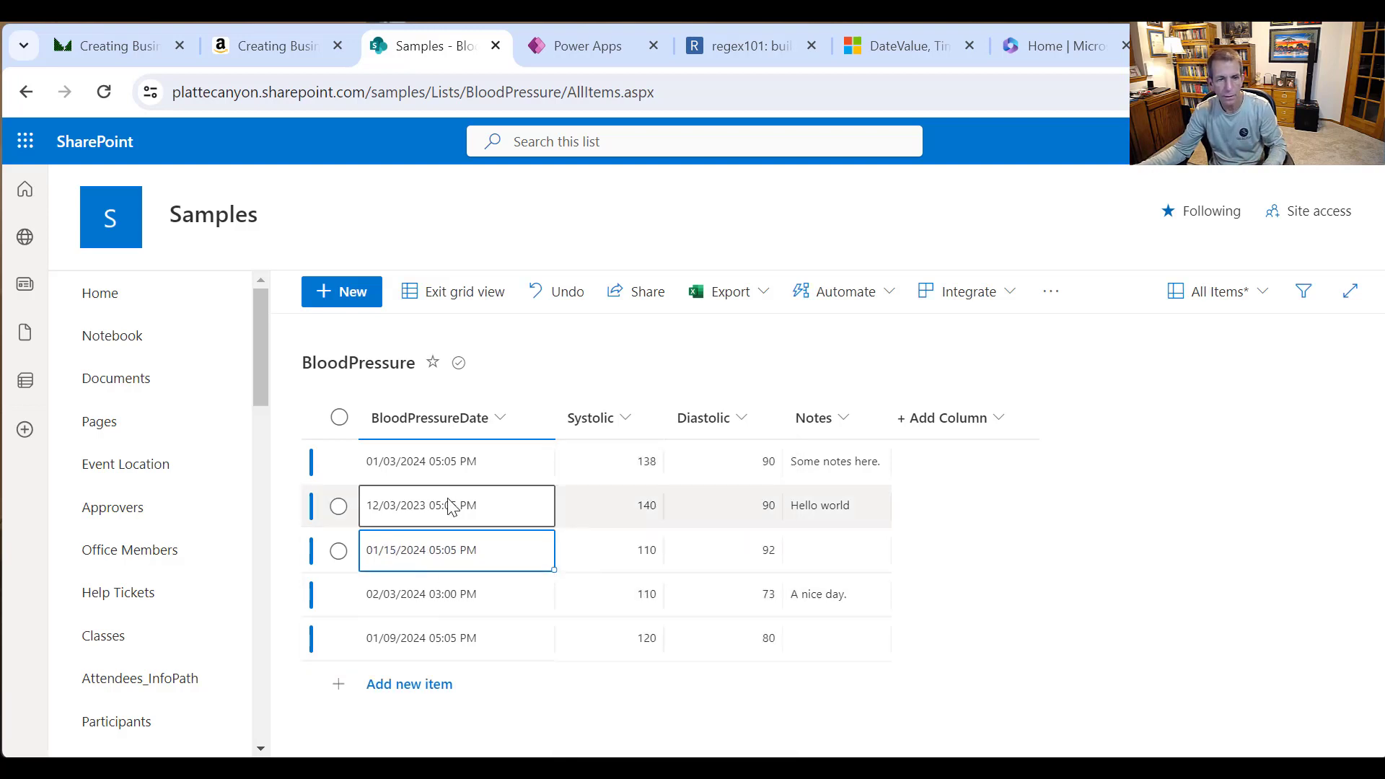
{"action": "left_click", "coordinate": [463, 291]}
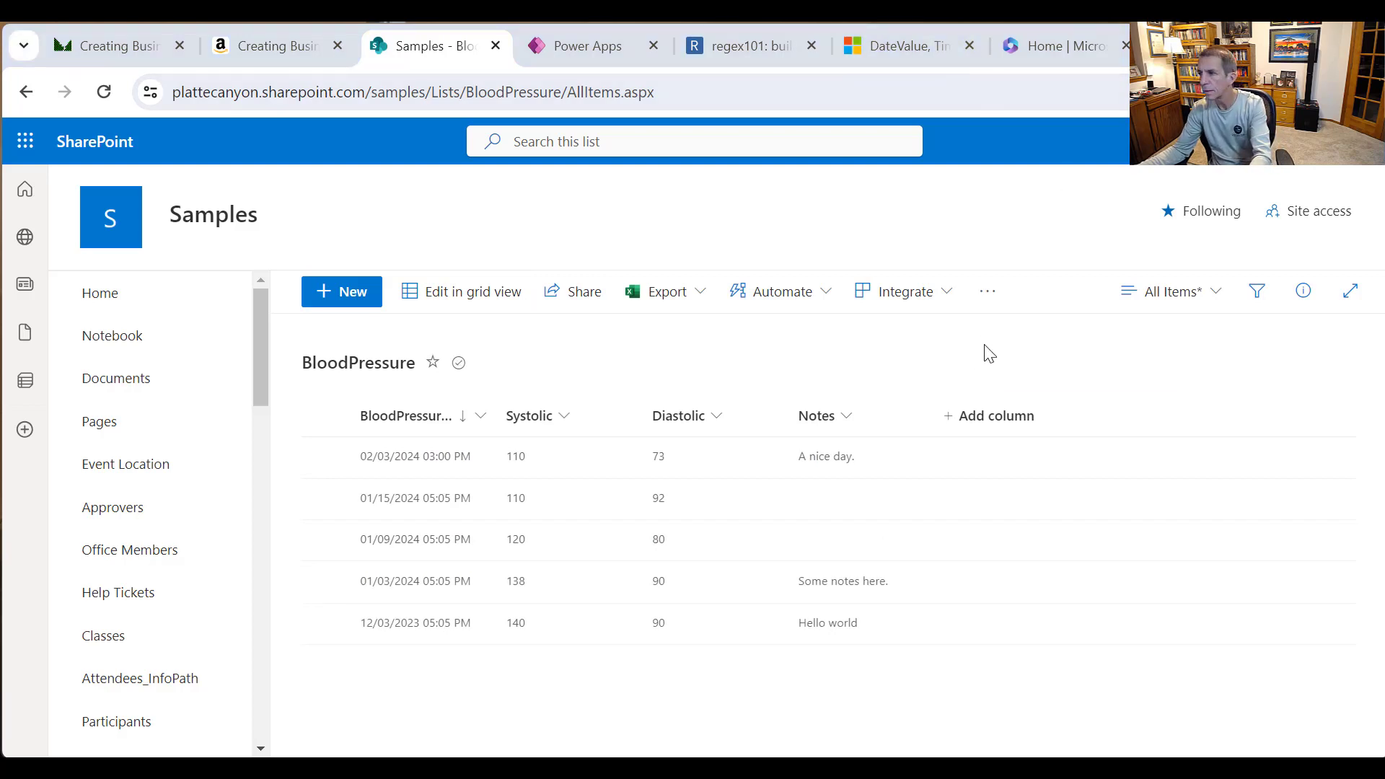
Step: Switch to Power Query Editor, refresh the preview and check High Reading and Days Since Reading at the Changed Type2 step
{"action": "key", "text": "alt+Tab"}
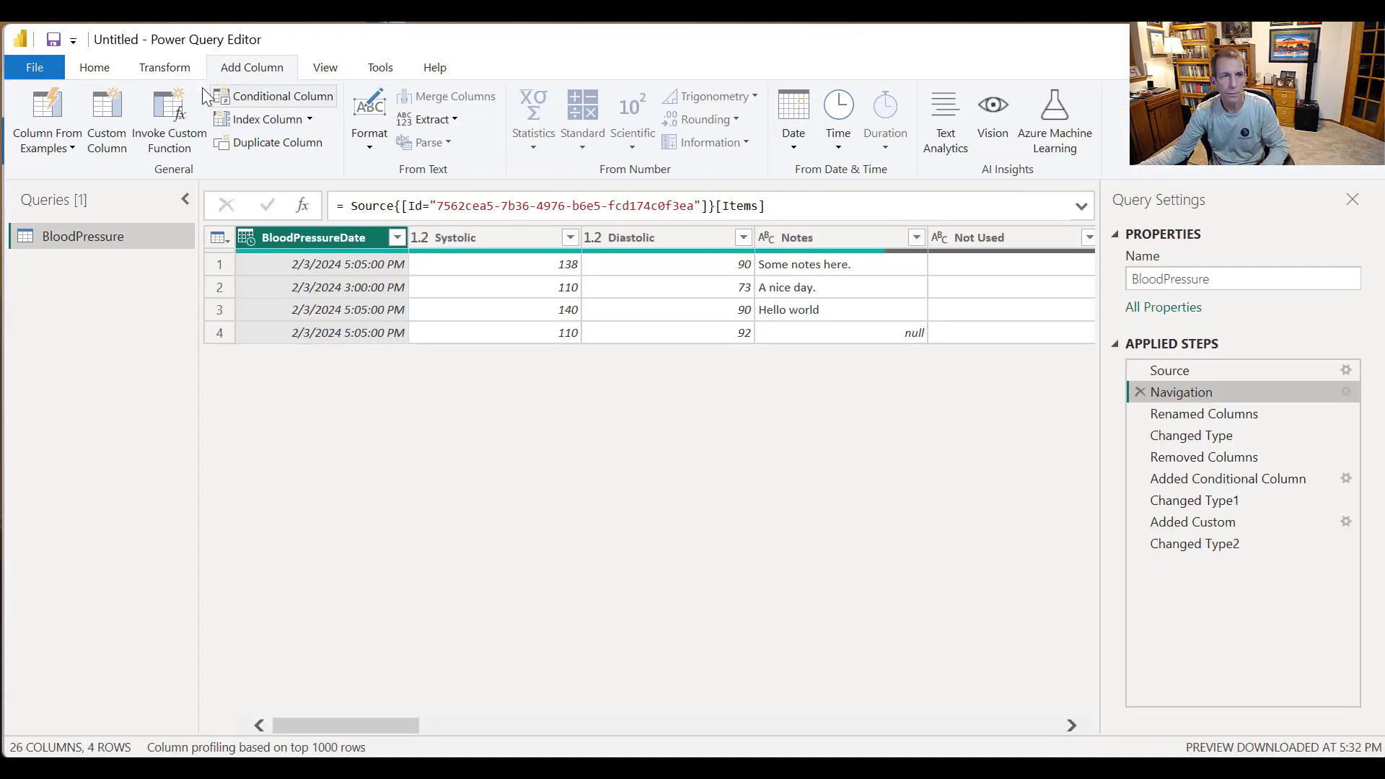
{"action": "left_click", "coordinate": [114, 71]}
{"action": "left_click", "coordinate": [411, 129]}
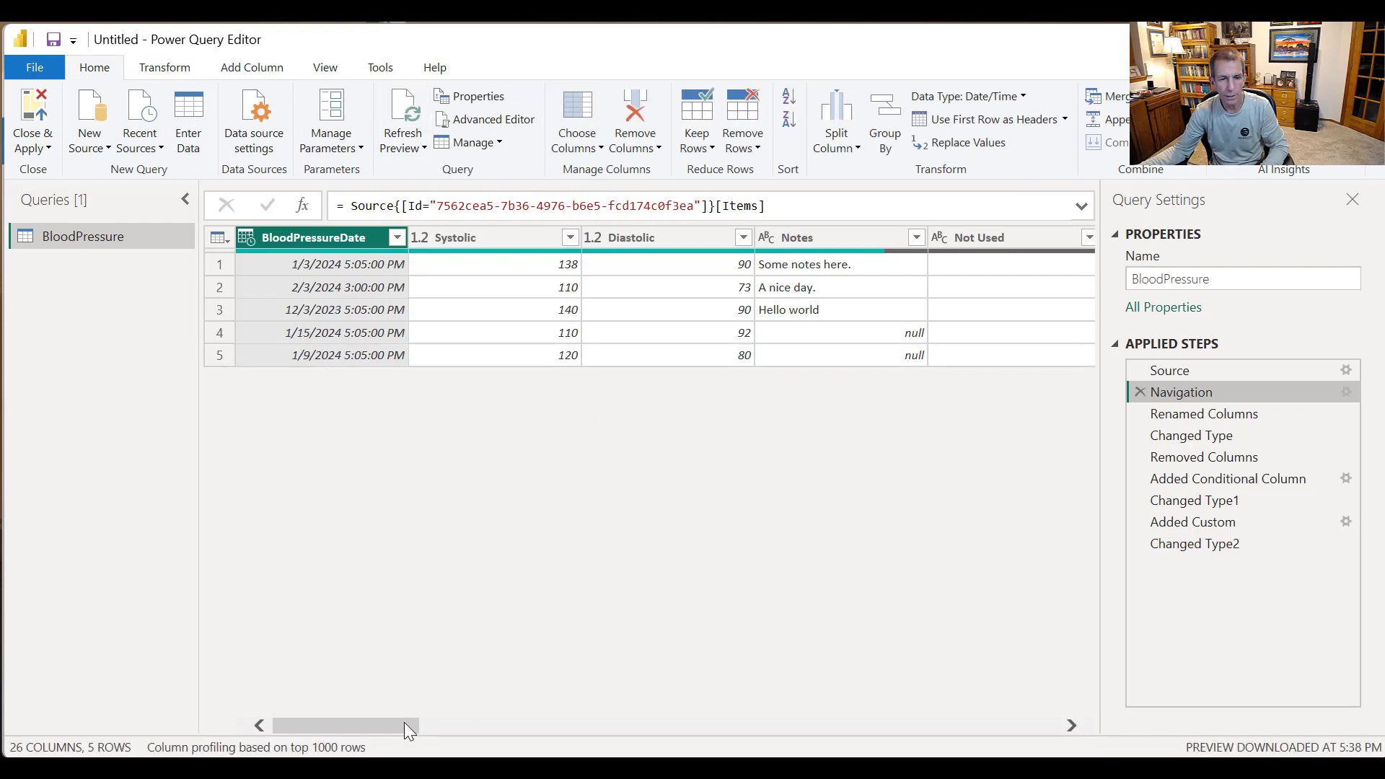
{"action": "left_click_drag", "start_coordinate": [404, 724], "coordinate": [1063, 729]}
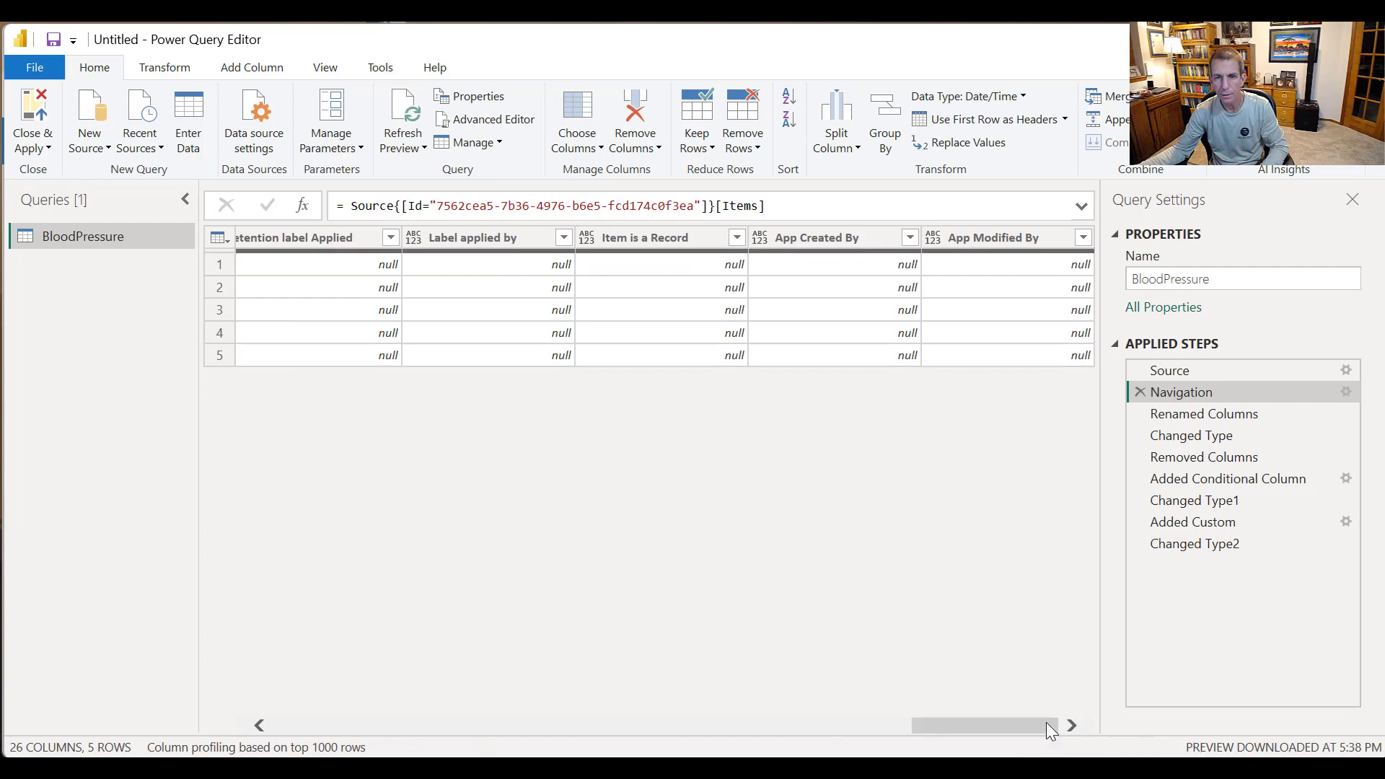
{"action": "left_click", "coordinate": [1191, 543]}
{"action": "left_click_drag", "start_coordinate": [1010, 725], "coordinate": [1171, 716]}
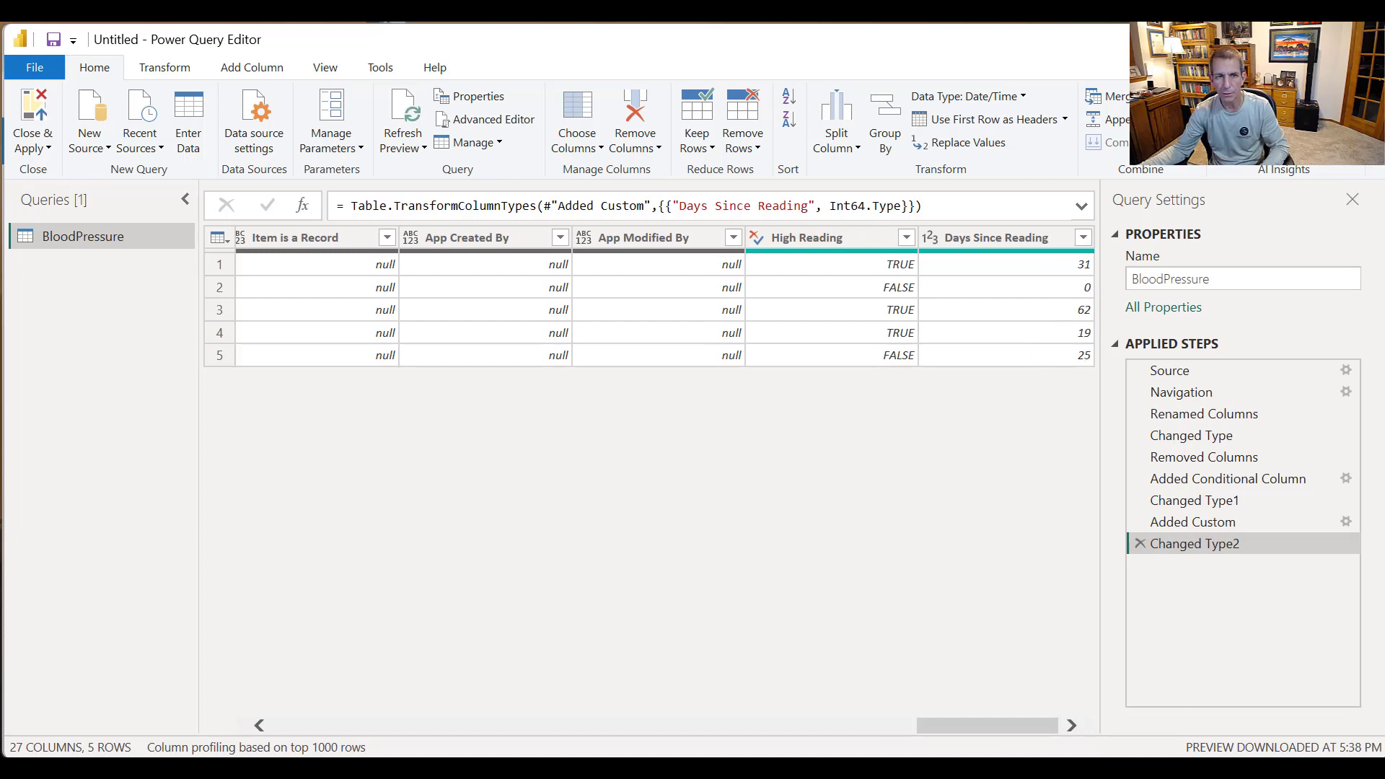
Step: Close Power Query Editor and apply the BloodPressure query changes to the Power BI report
{"action": "left_click", "coordinate": [54, 150]}
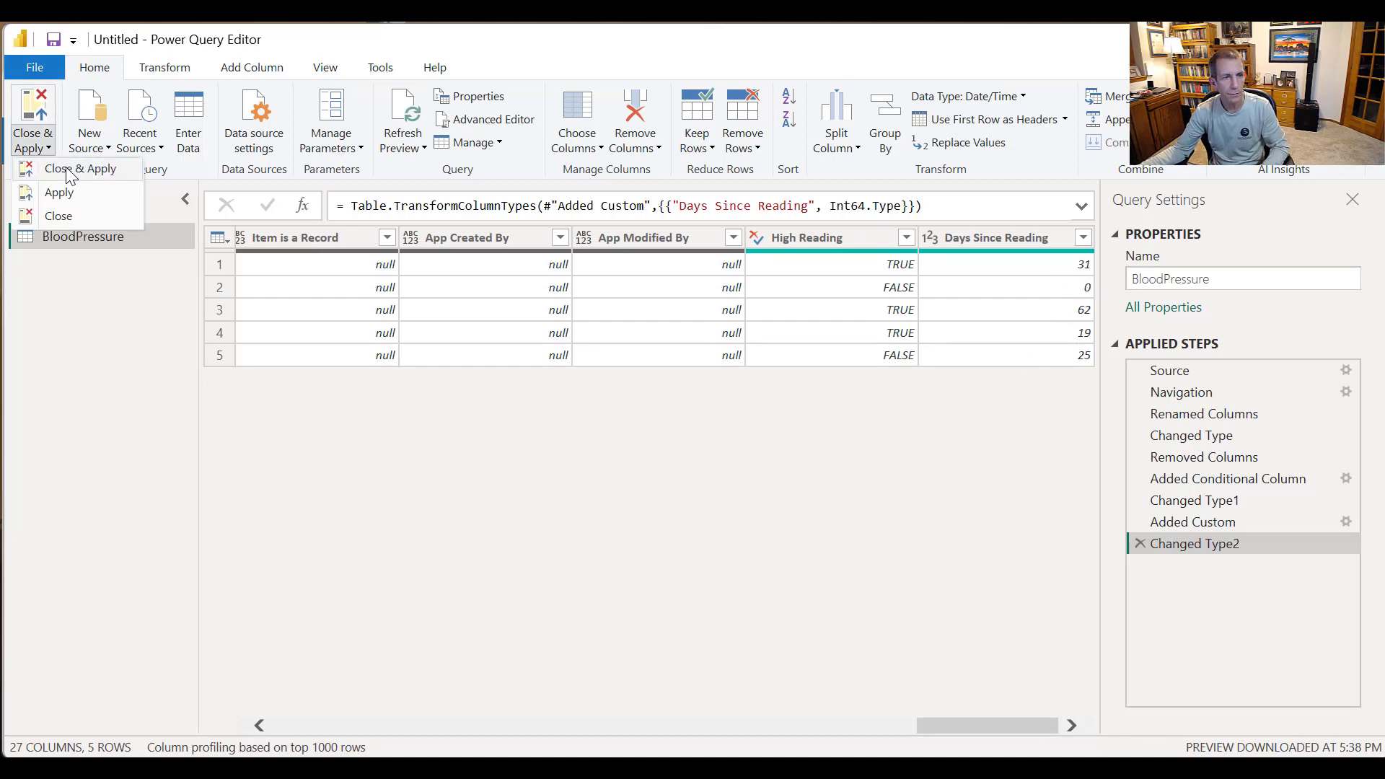
{"action": "left_click", "coordinate": [69, 172]}
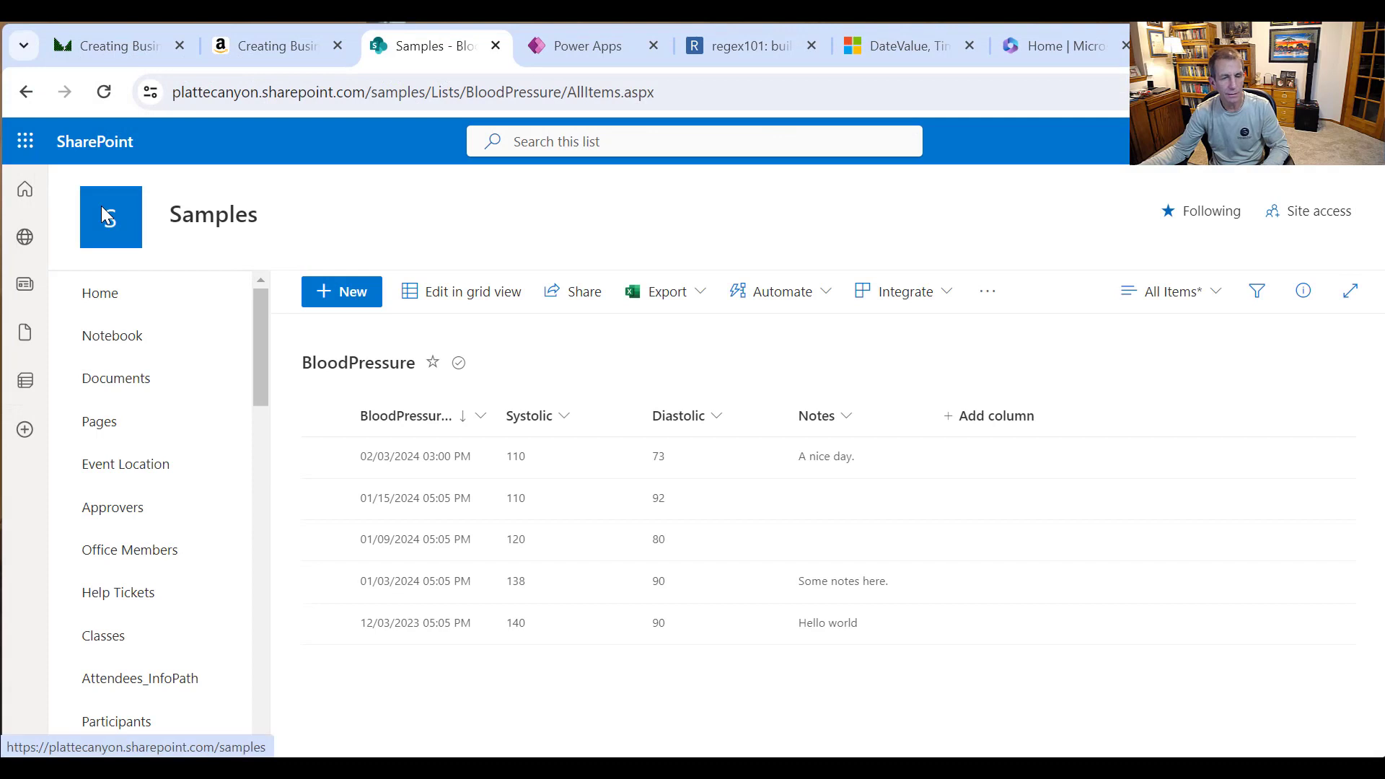
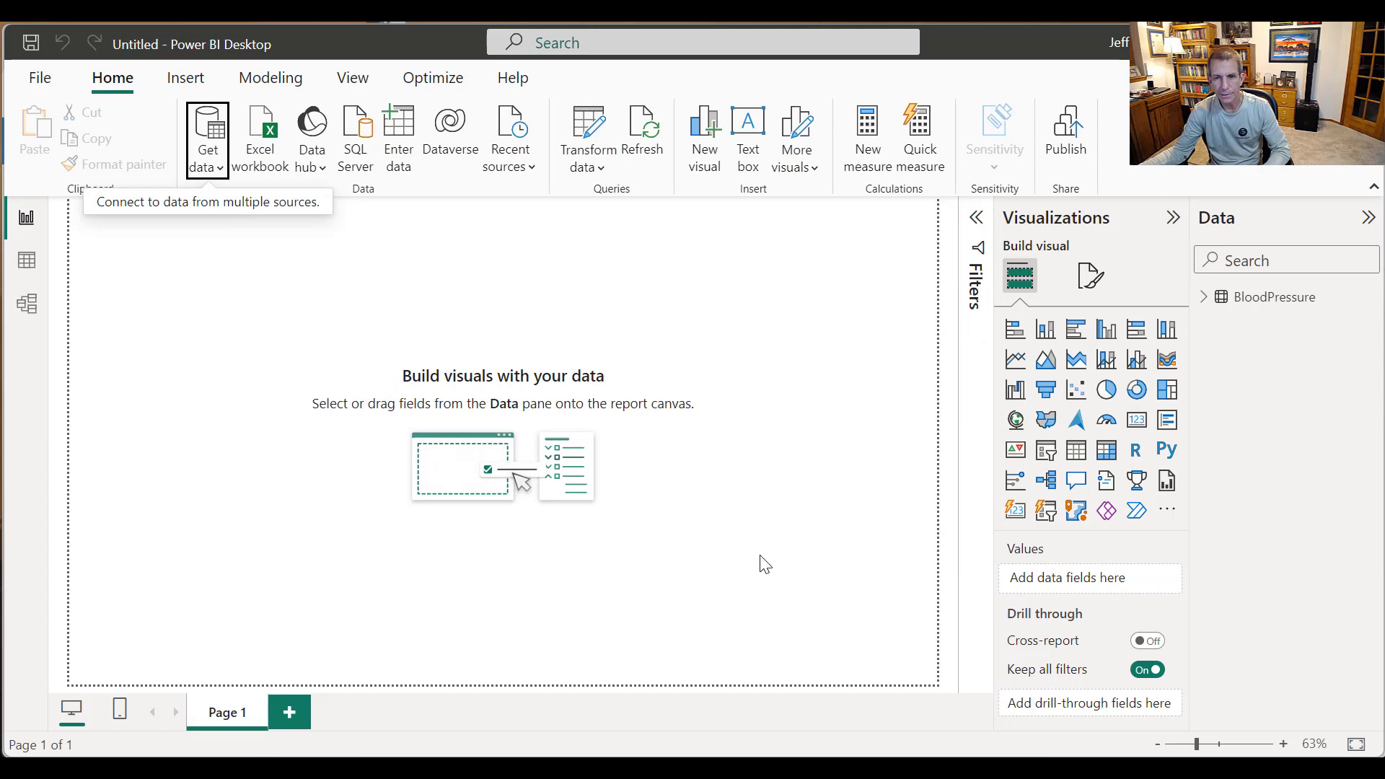
Step: Rename report page Page 1 as Blood Pressure Data
{"action": "right_click", "coordinate": [204, 714]}
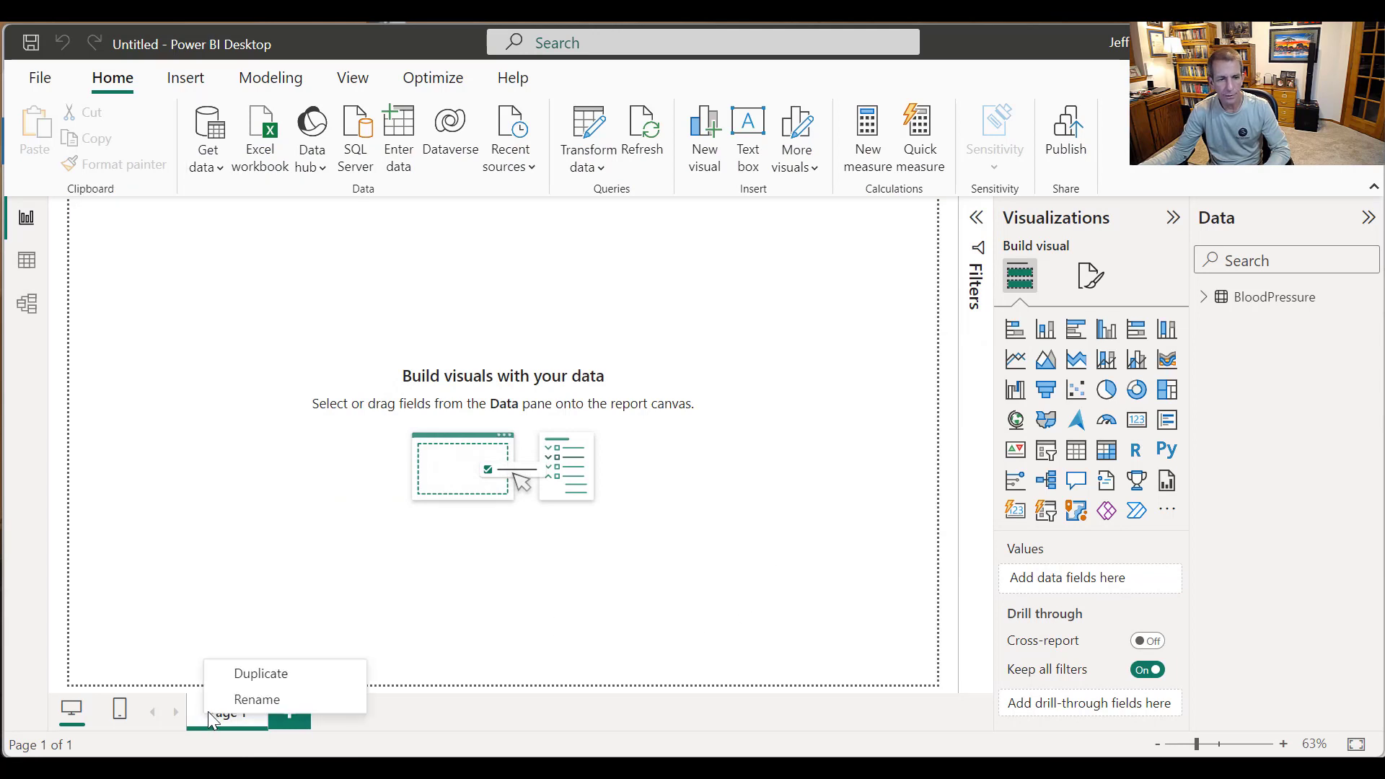
{"action": "left_click", "coordinate": [299, 698]}
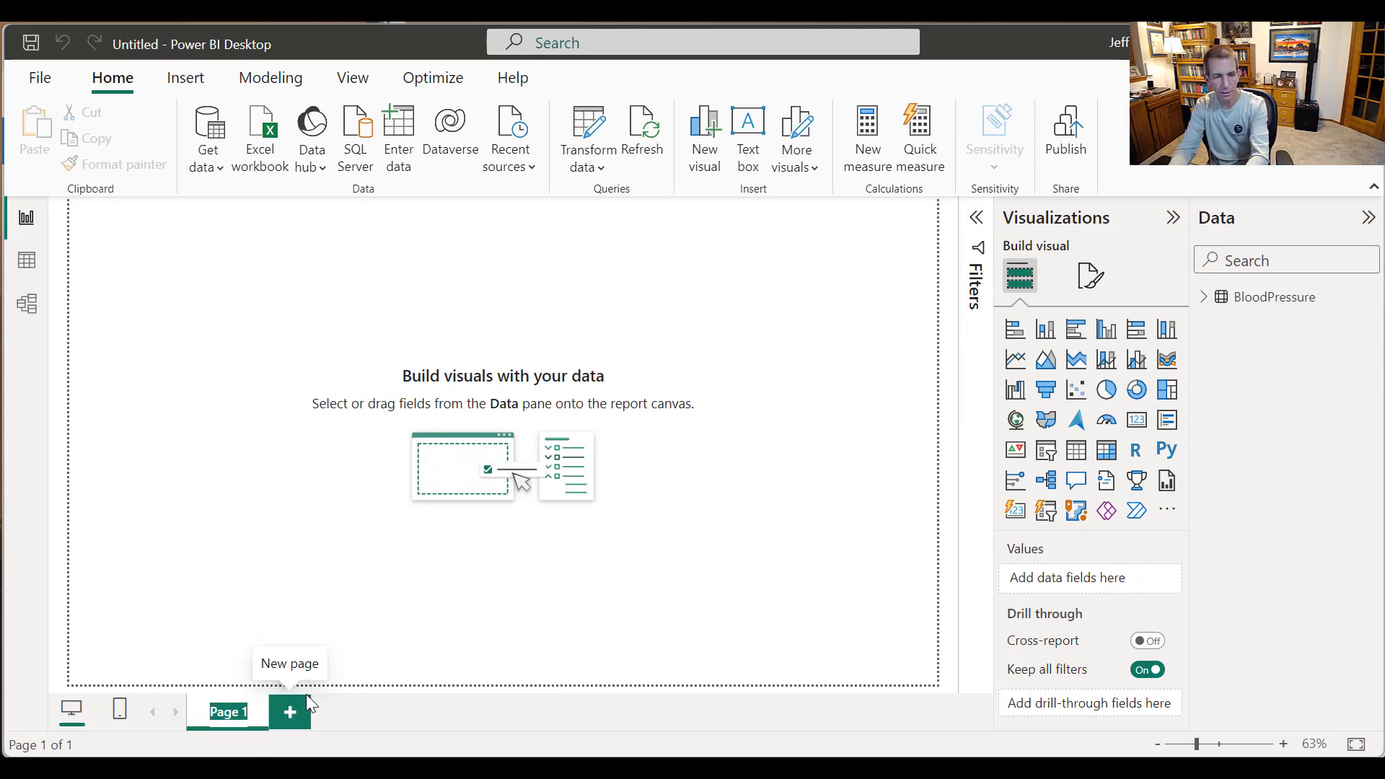
{"action": "type", "text": "Blood"}
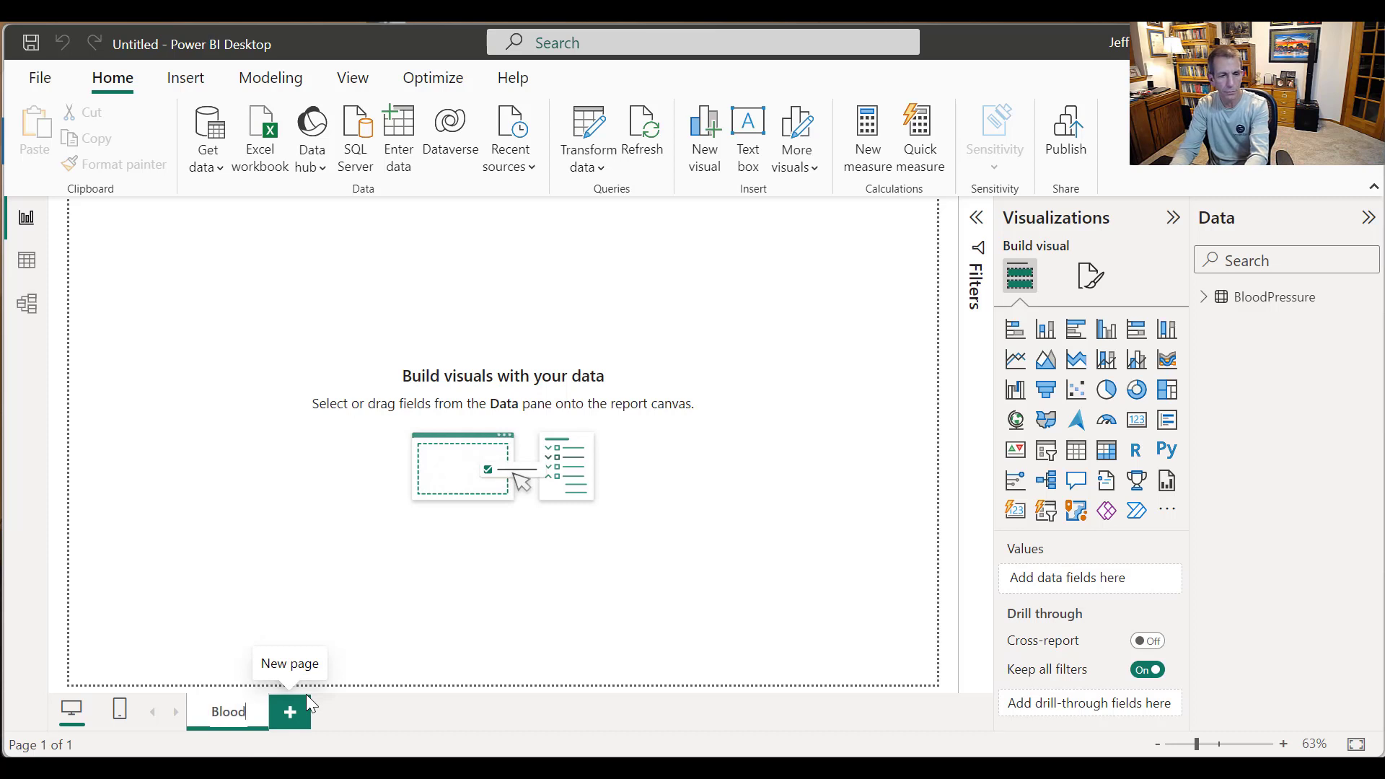
{"action": "type", "text": " Pressure"}
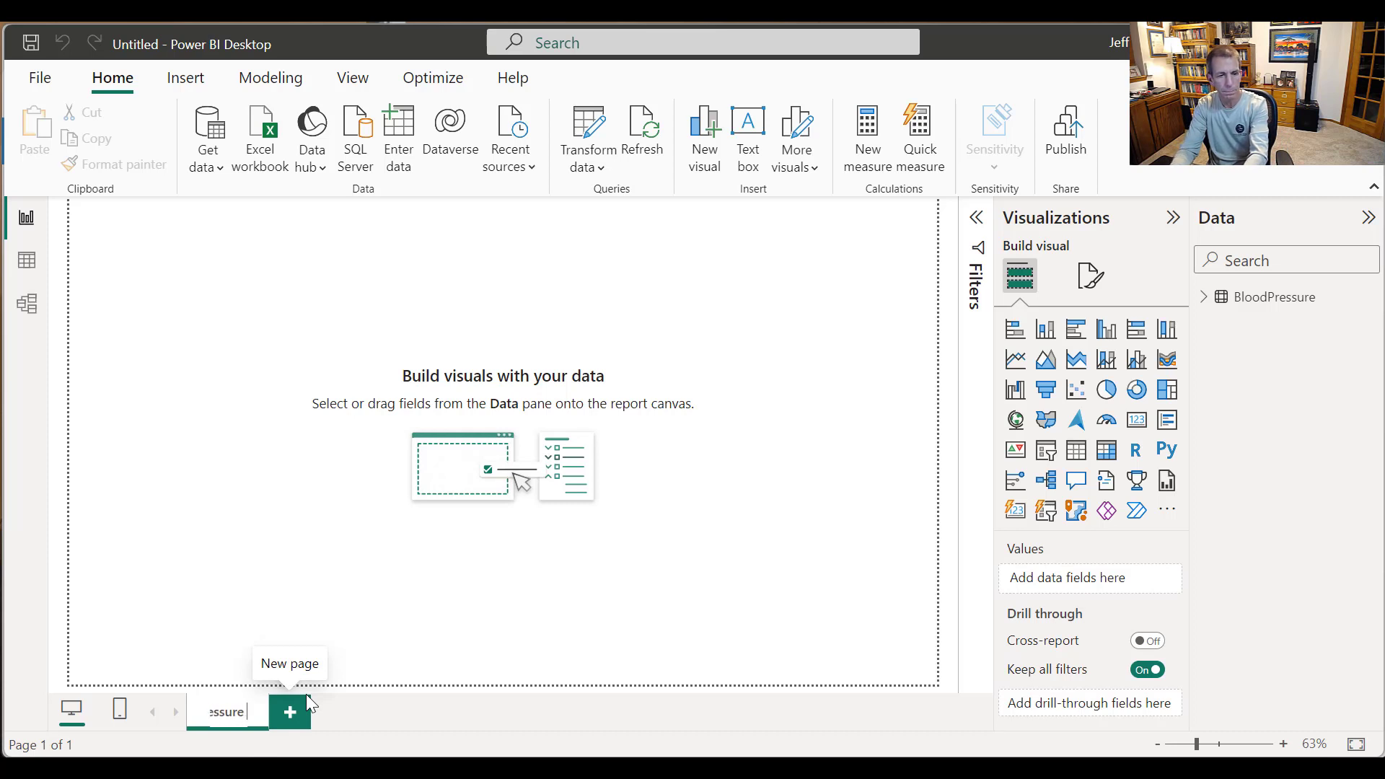
{"action": "type", "text": " Data"}
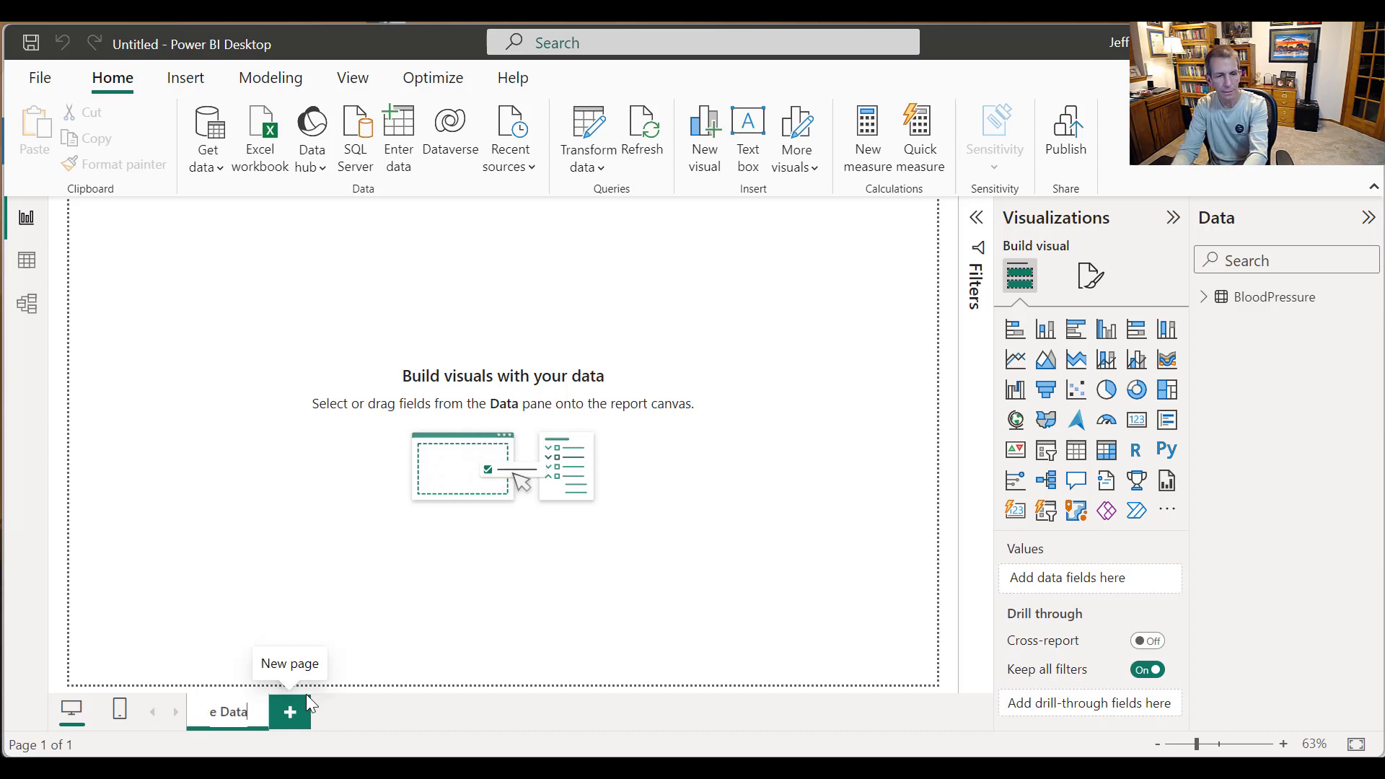
{"action": "key", "text": "Return"}
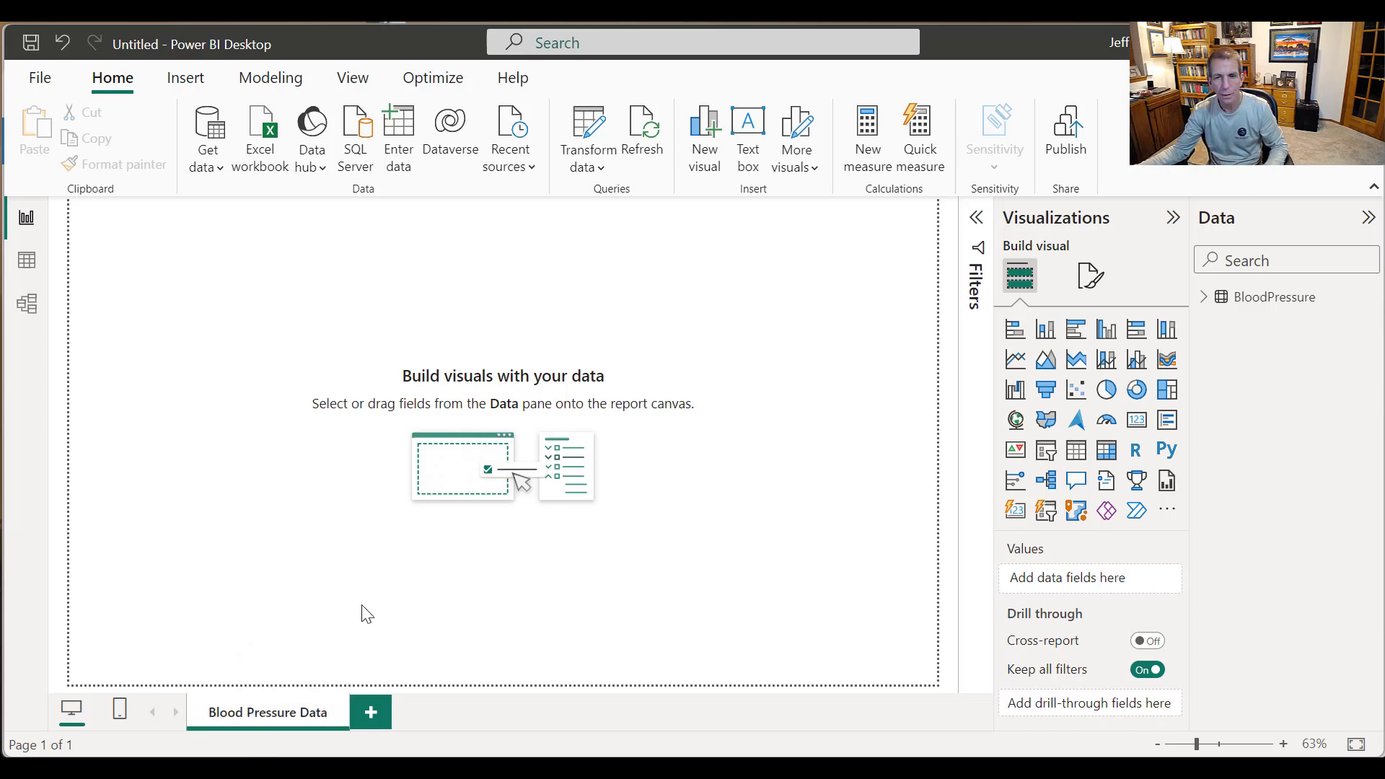
Step: Insert a table visual along the bottom edge of the Blood Pressure Data page and stretch it across the full page width
{"action": "left_click", "coordinate": [1075, 450]}
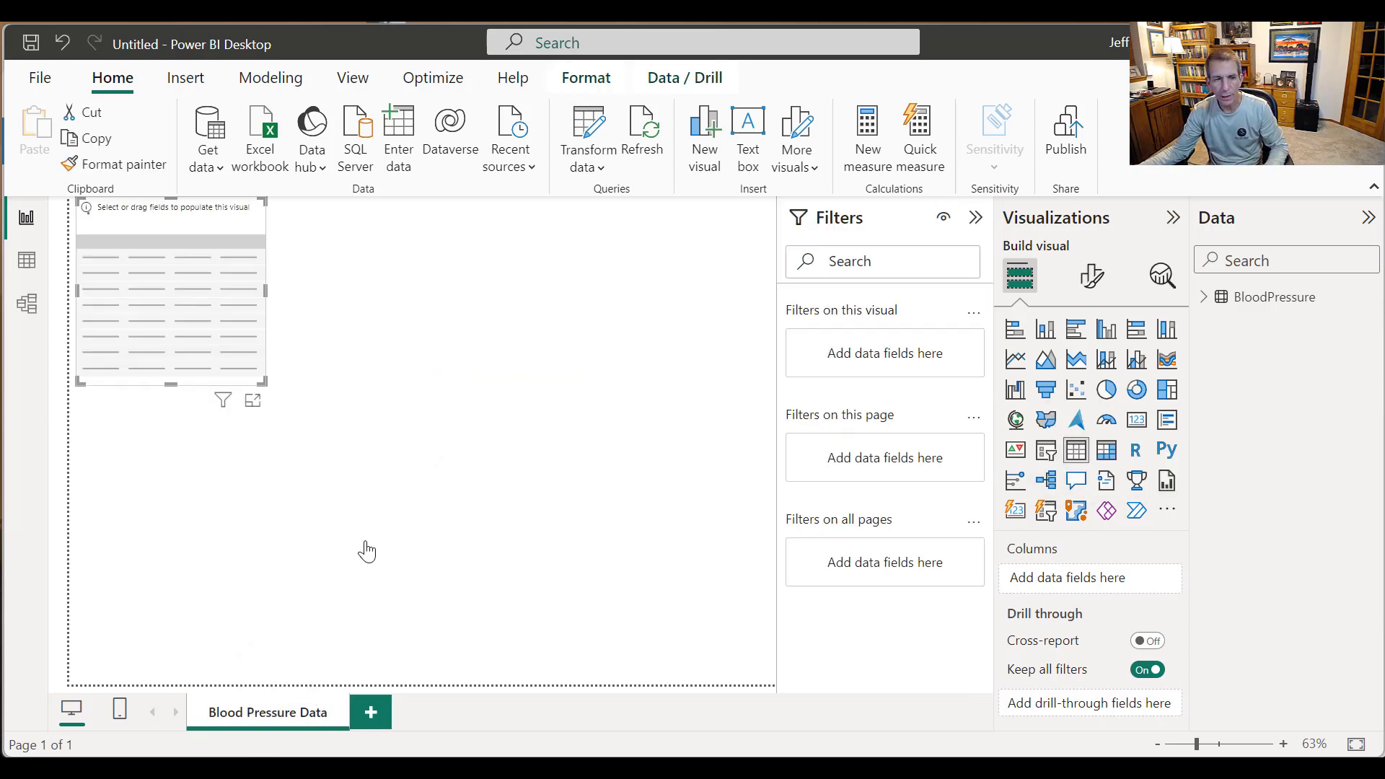
{"action": "left_click_drag", "start_coordinate": [143, 225], "coordinate": [102, 474]}
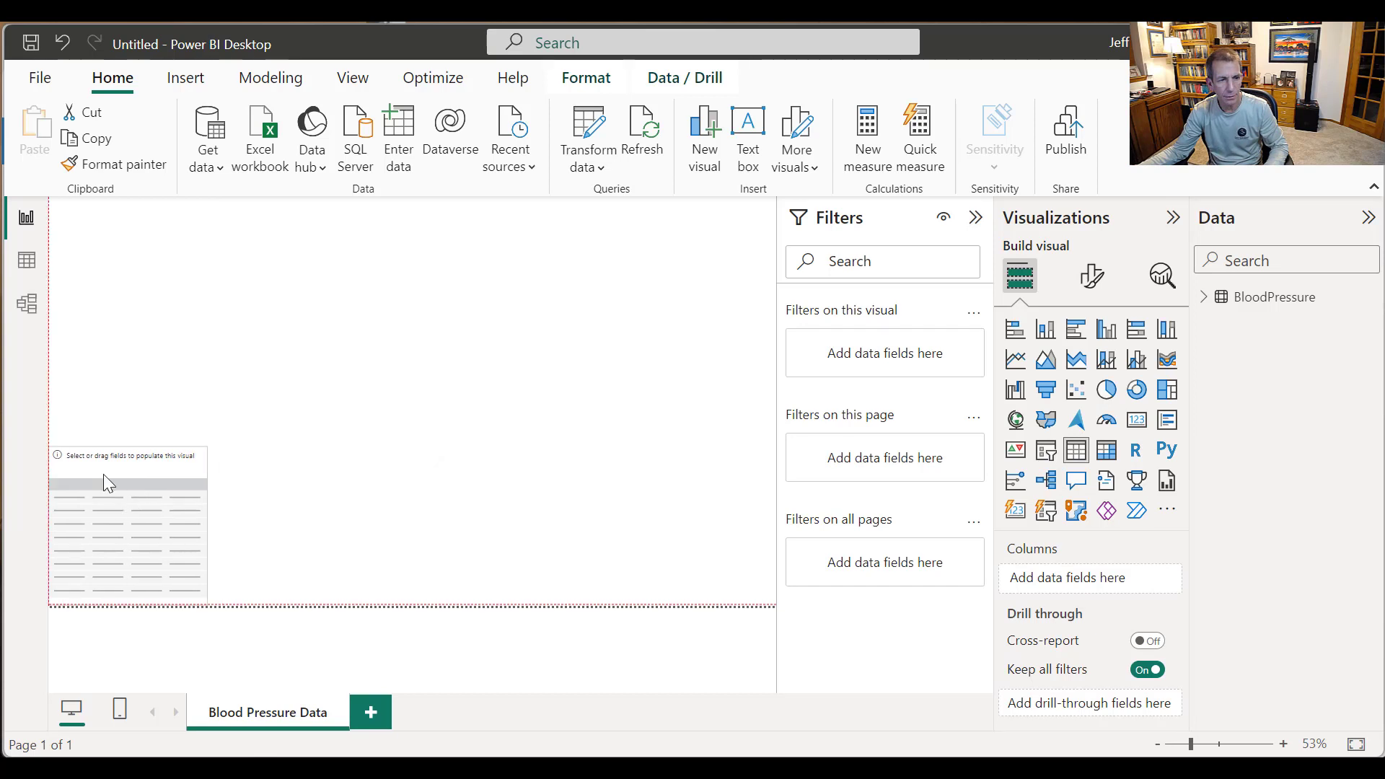
{"action": "left_click_drag", "start_coordinate": [203, 521], "coordinate": [776, 545]}
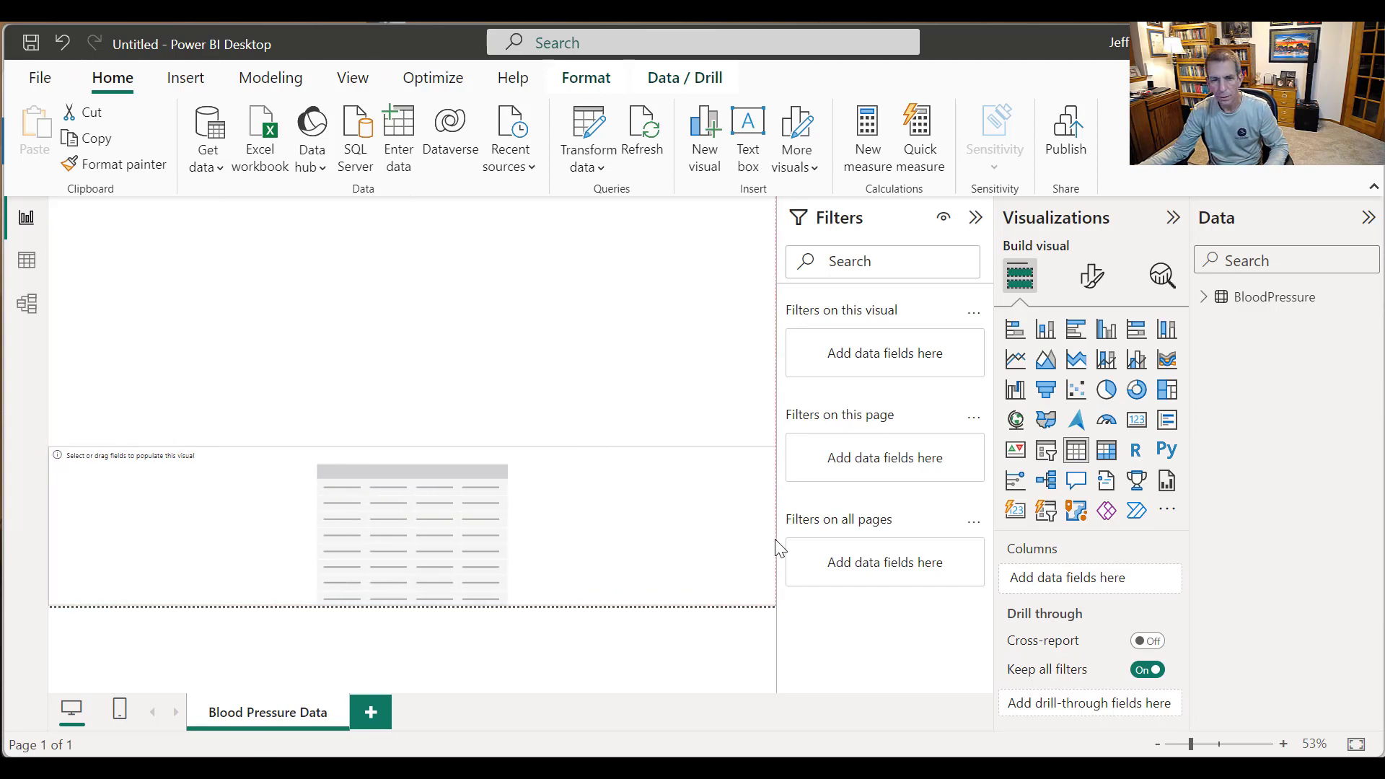
Step: Add the BloodPressure Date & Time field to the table as a plain date-time value instead of a date hierarchy
{"action": "left_click", "coordinate": [1203, 298]}
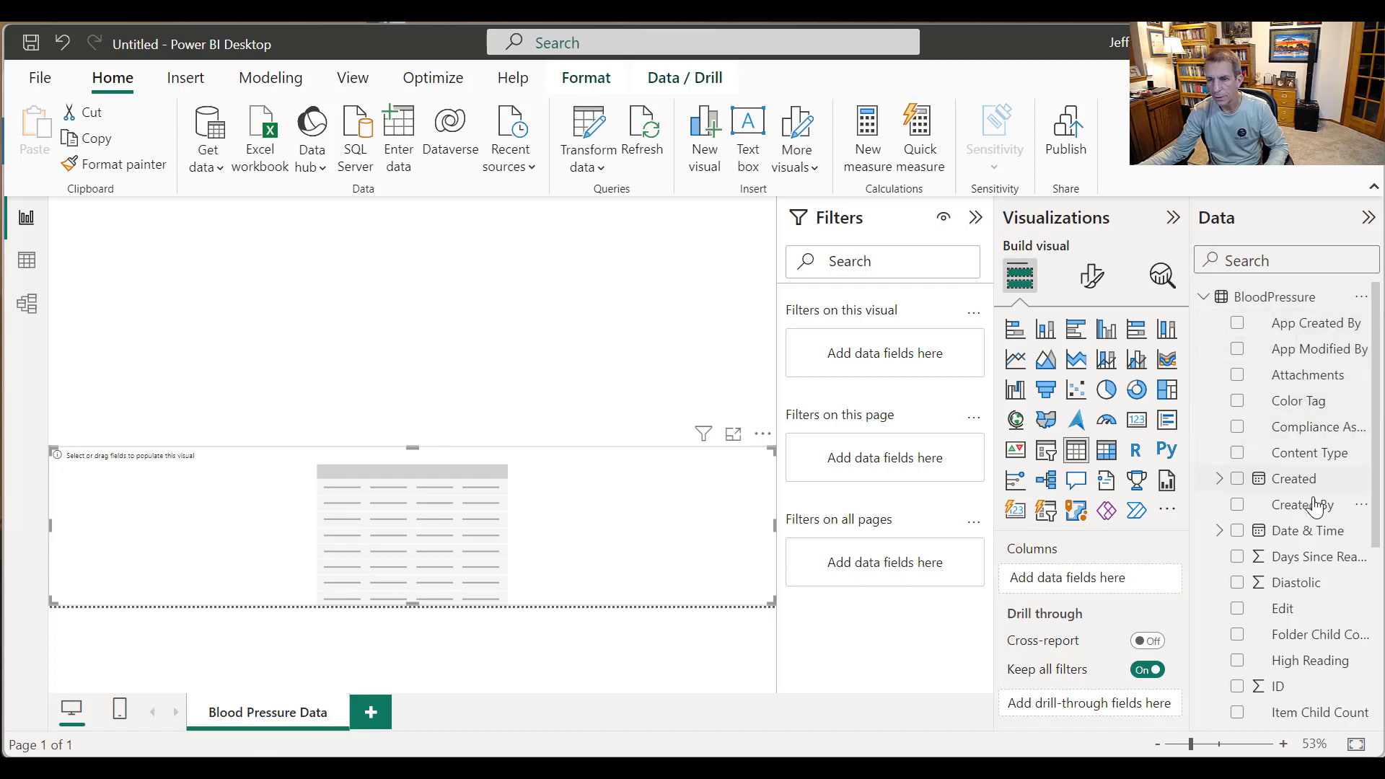
{"action": "left_click", "coordinate": [1238, 534]}
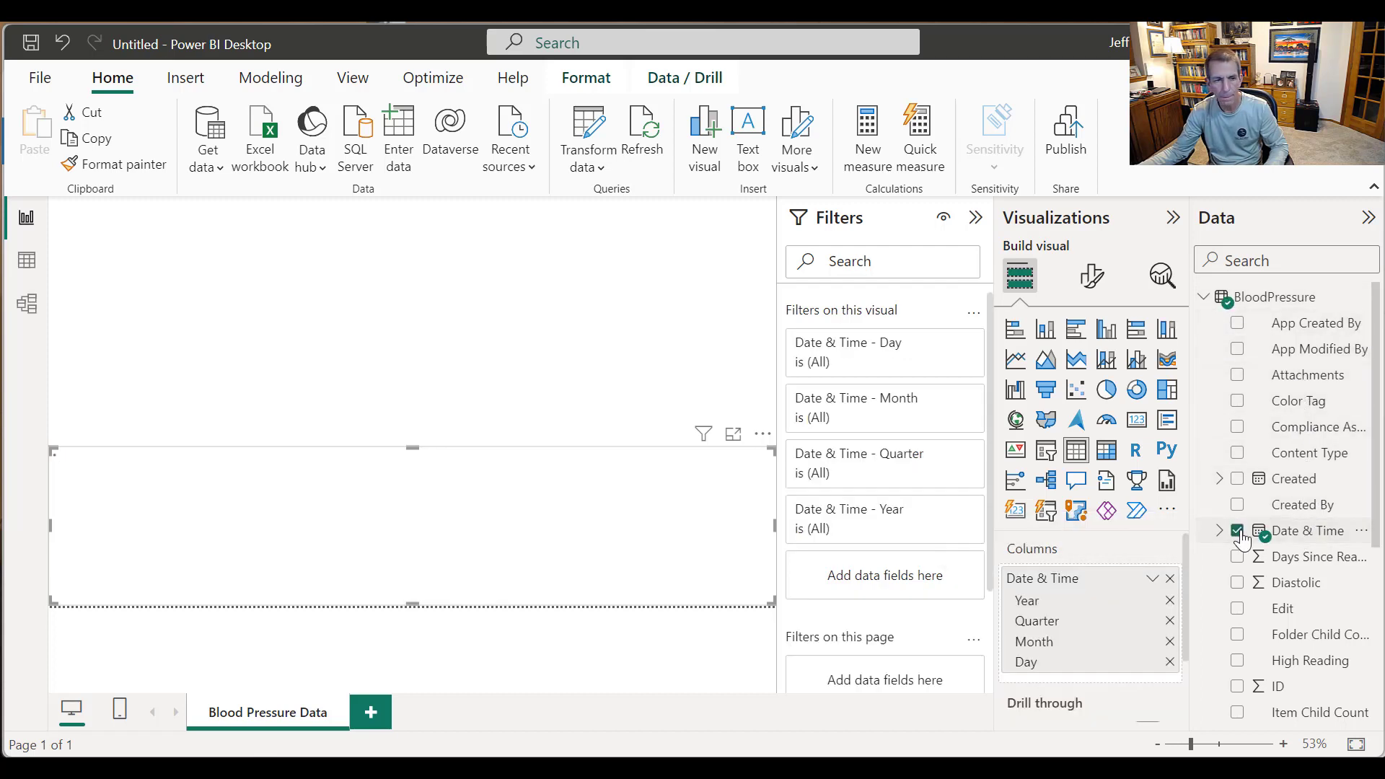
{"action": "left_click", "coordinate": [1153, 578]}
{"action": "left_click", "coordinate": [1235, 664]}
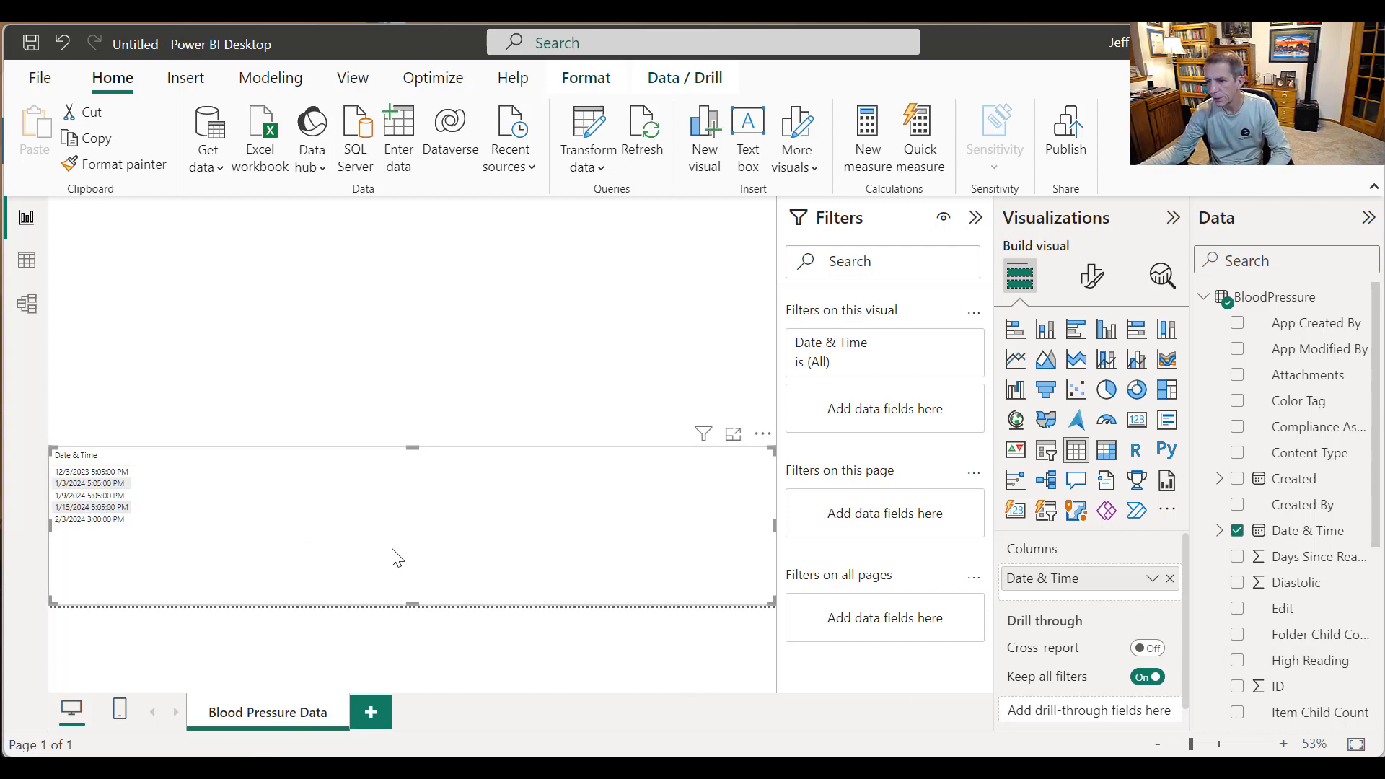
Step: Add the Systolic field to the table and set it to Don't summarize
{"action": "scroll", "coordinate": [1373, 588], "scroll_direction": "down", "scroll_amount": 2}
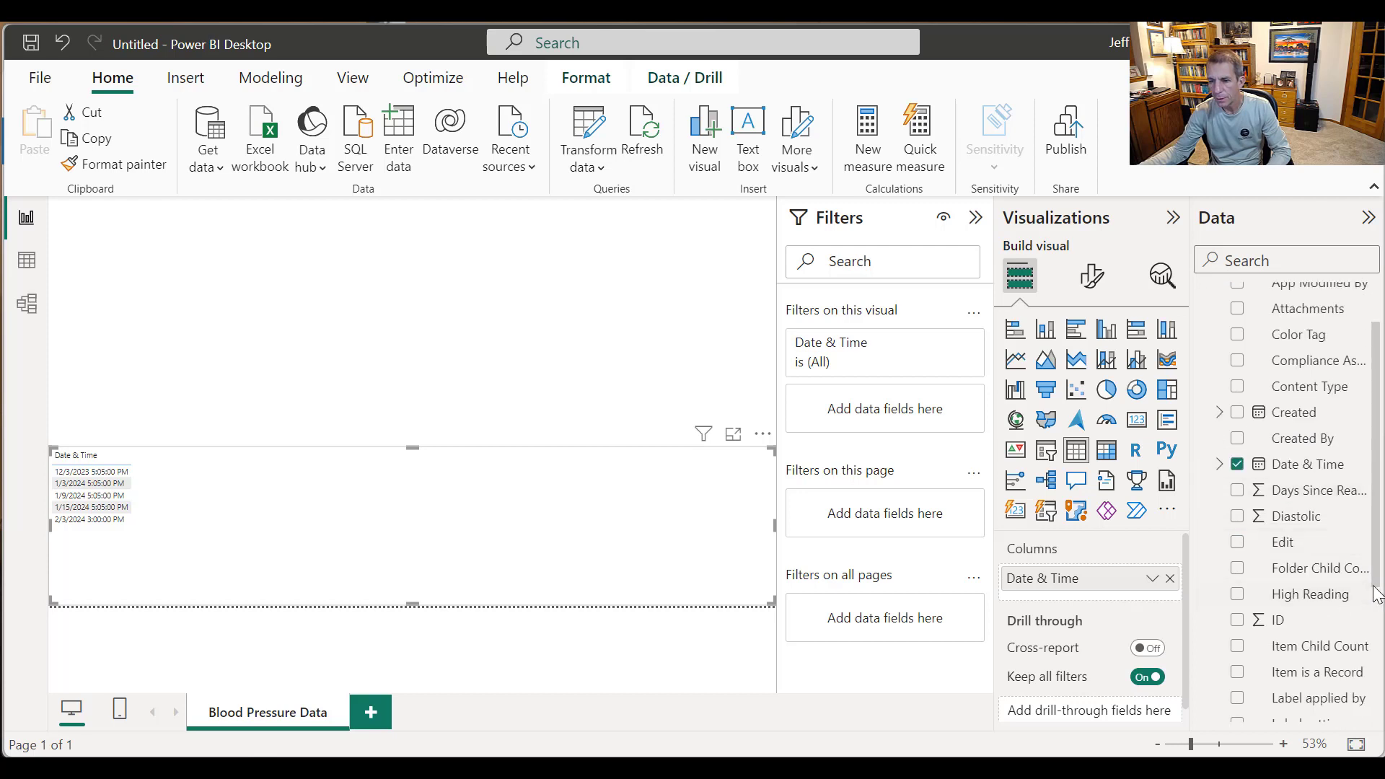
{"action": "scroll", "coordinate": [1375, 594], "scroll_direction": "down", "scroll_amount": 2}
{"action": "scroll", "coordinate": [1380, 615], "scroll_direction": "down", "scroll_amount": 4}
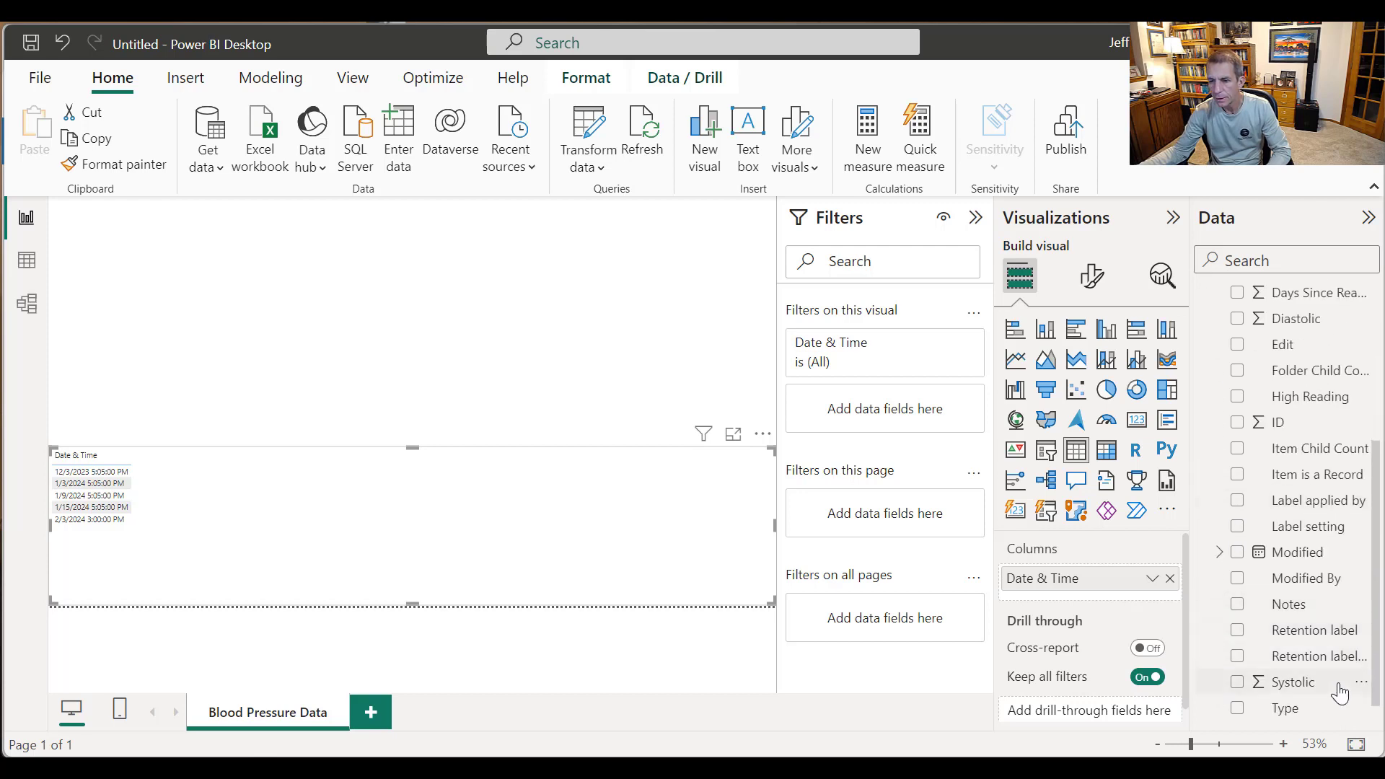
{"action": "left_click", "coordinate": [1237, 682]}
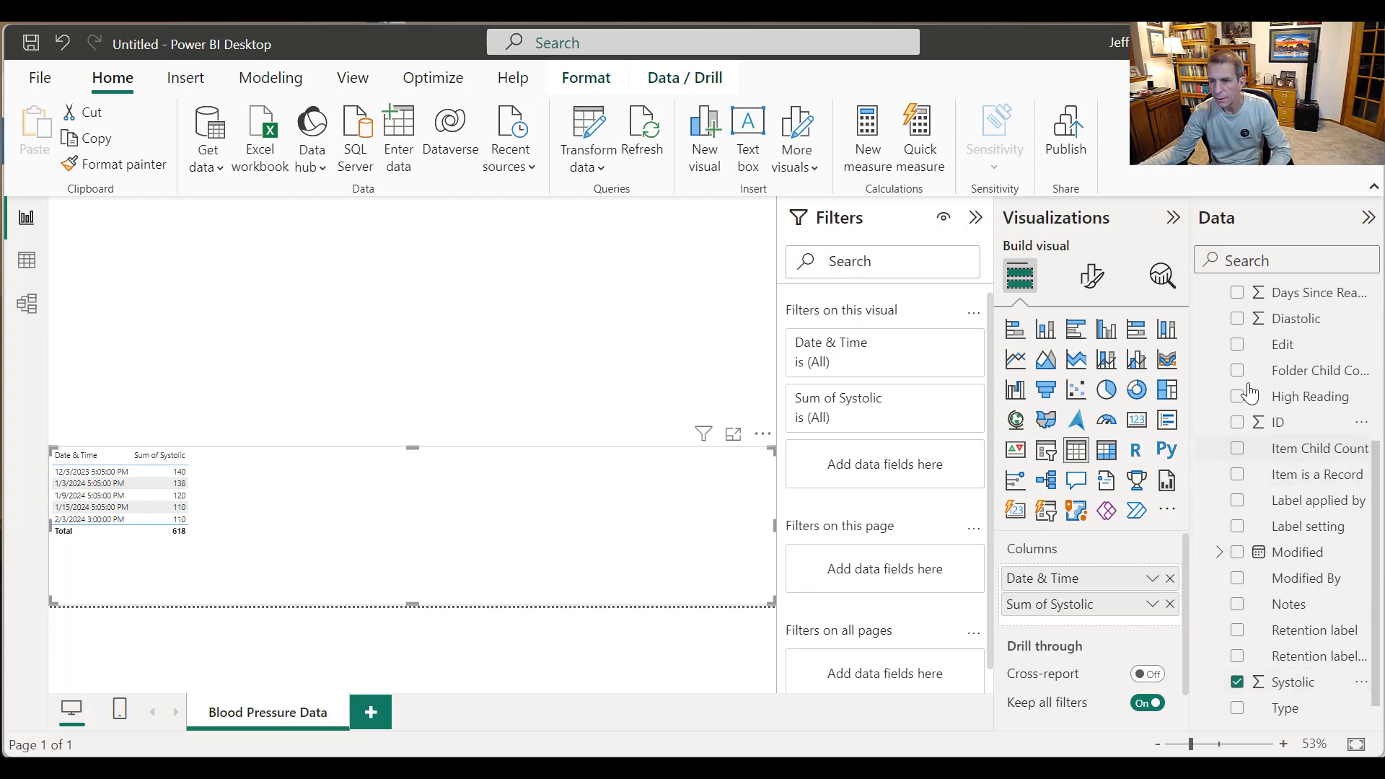
{"action": "left_click", "coordinate": [1152, 606]}
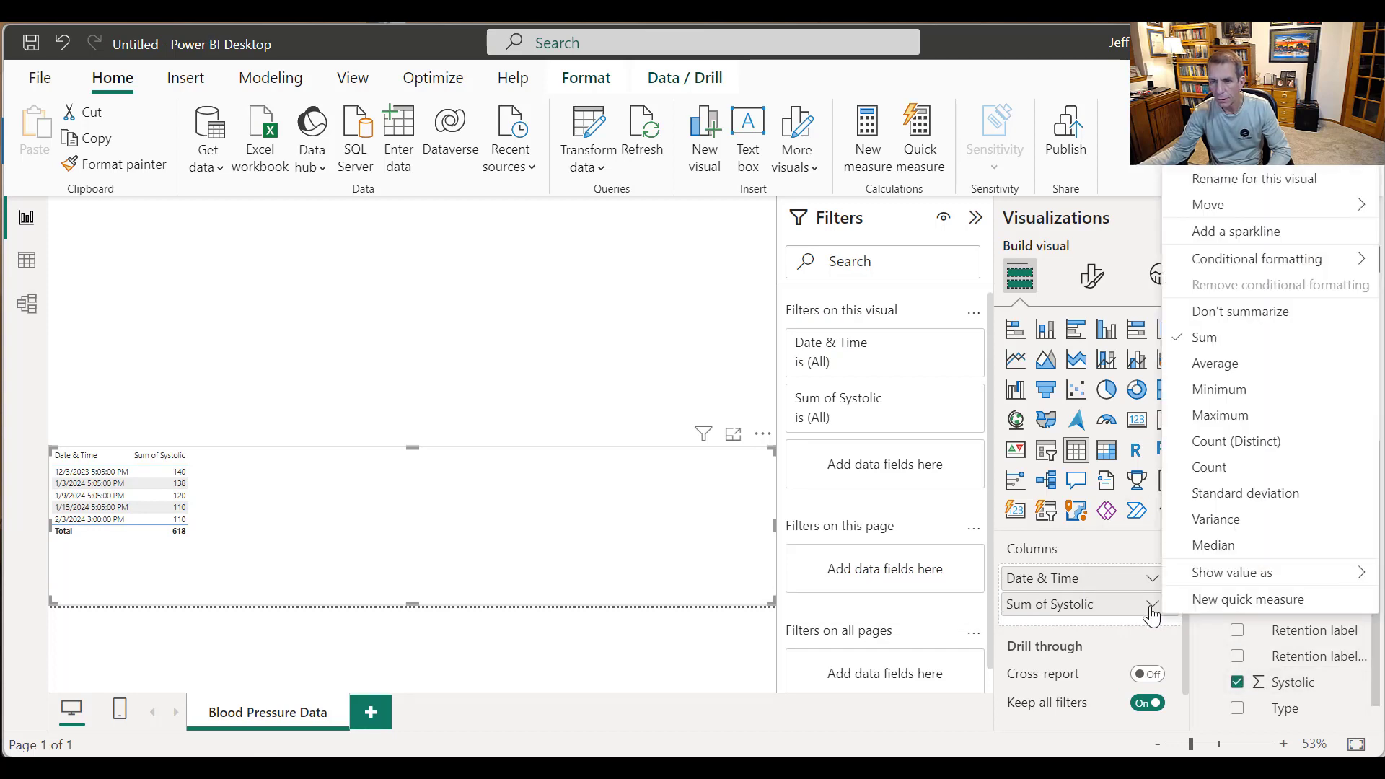
{"action": "left_click", "coordinate": [1240, 311]}
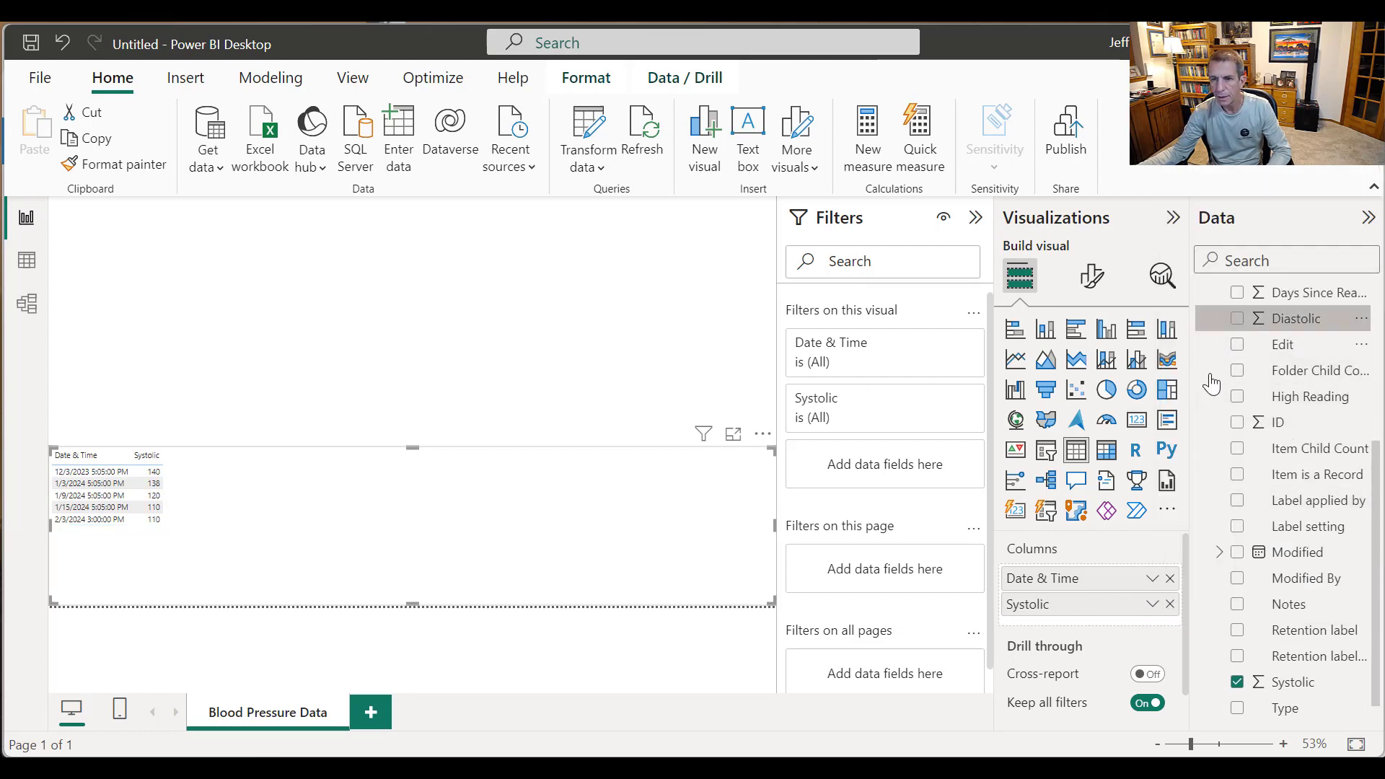
Step: Add the Diastolic field to the table and set it to Don't summarize
{"action": "left_click", "coordinate": [1238, 319]}
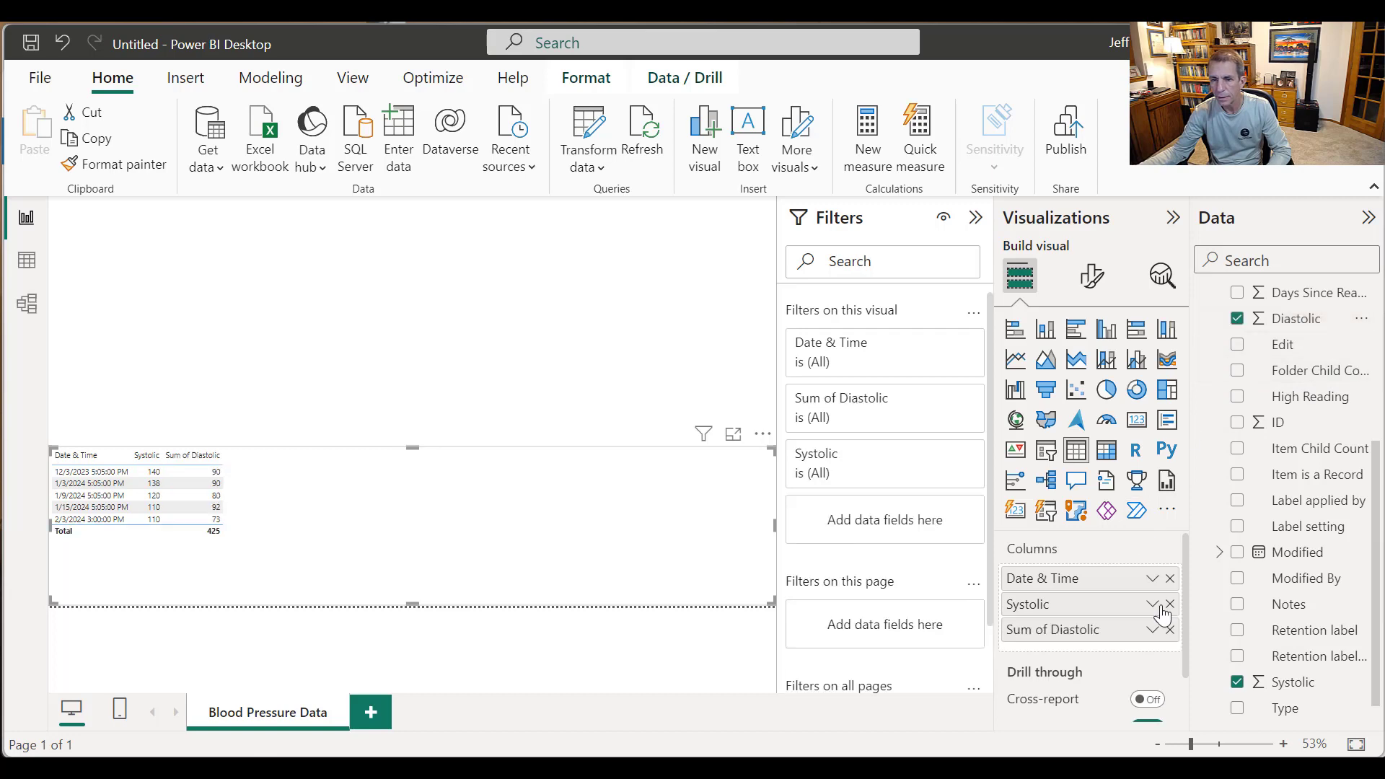
{"action": "left_click", "coordinate": [1152, 630]}
{"action": "left_click", "coordinate": [1258, 336]}
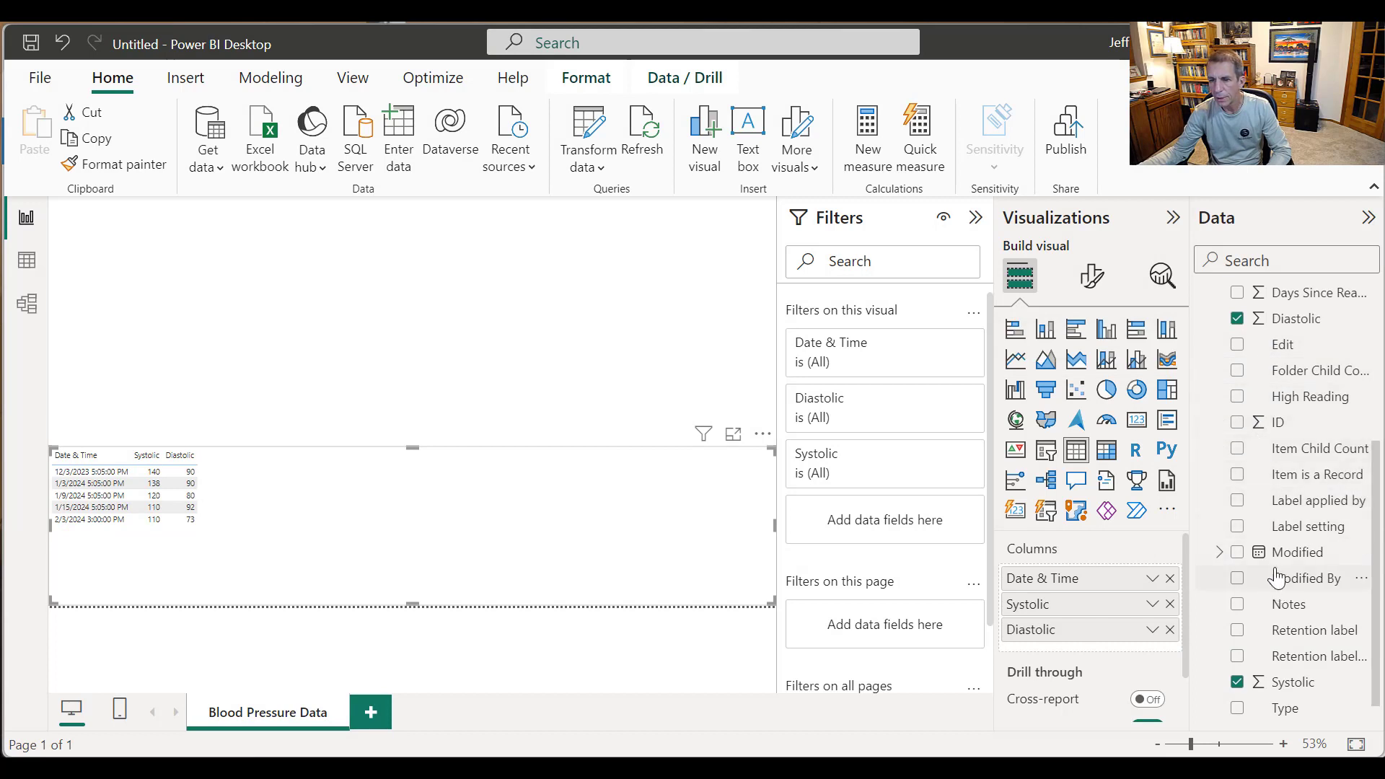
Step: Add the High Reading, Days Since Reading and Notes fields to the table and widen the Notes column to the table's edge
{"action": "scroll", "coordinate": [1275, 577], "scroll_direction": "up", "scroll_amount": 1}
{"action": "left_click", "coordinate": [1238, 462]}
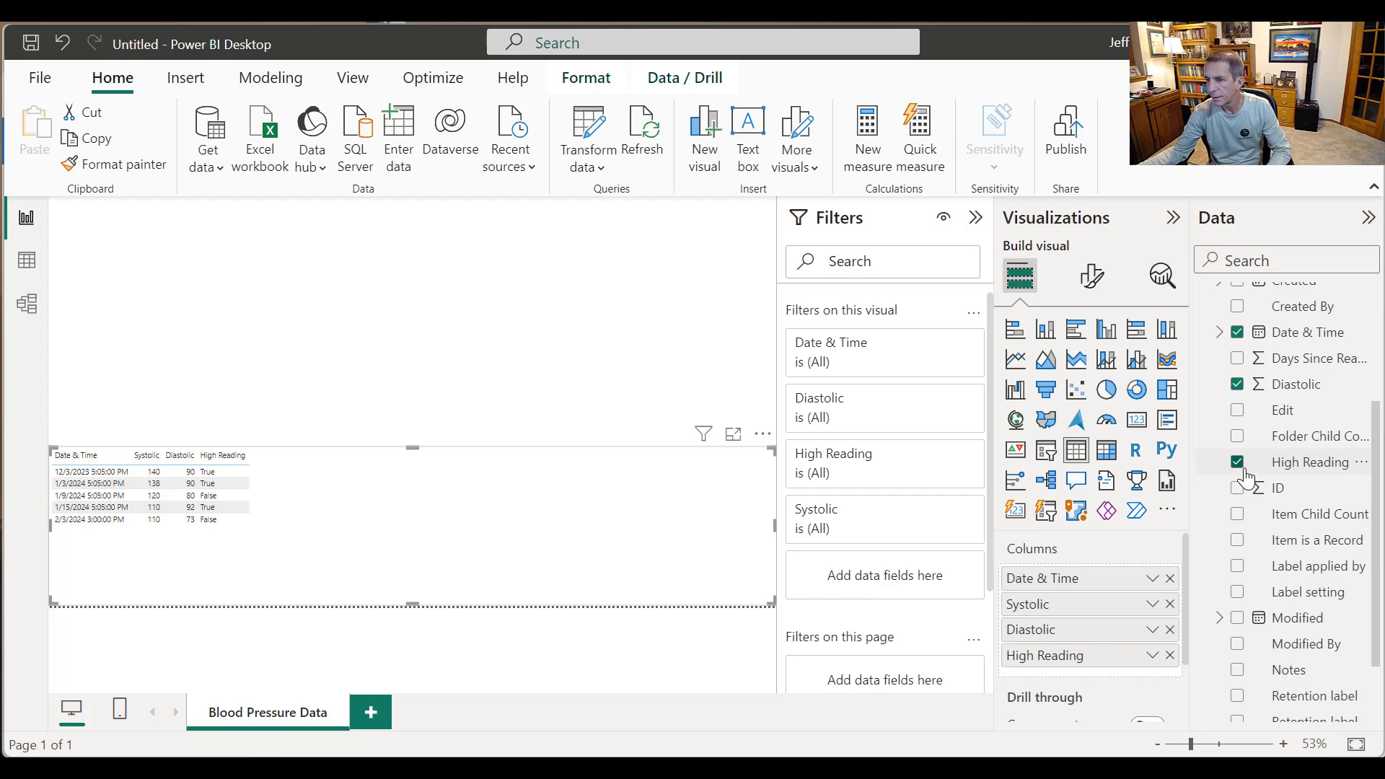
{"action": "left_click", "coordinate": [1238, 358]}
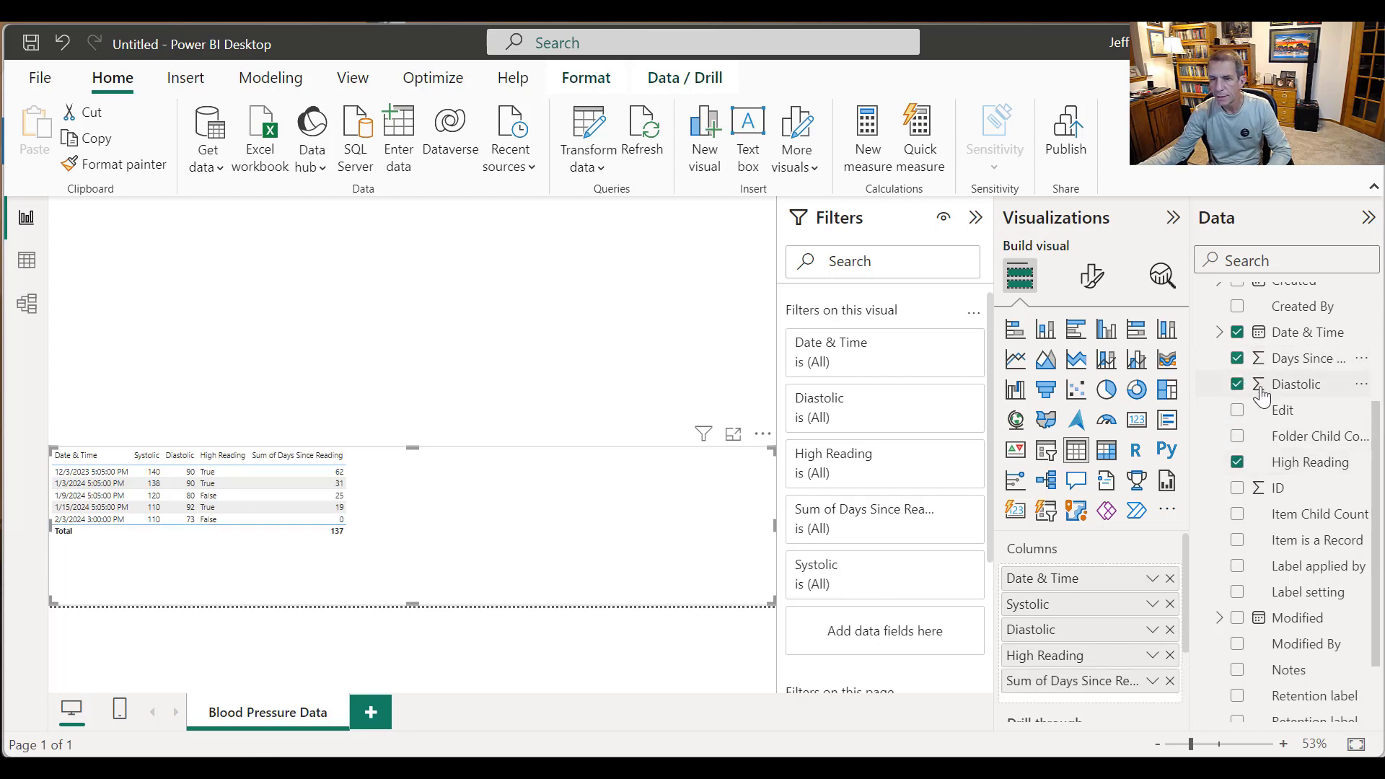
{"action": "scroll", "coordinate": [1303, 563], "scroll_direction": "down", "scroll_amount": 1}
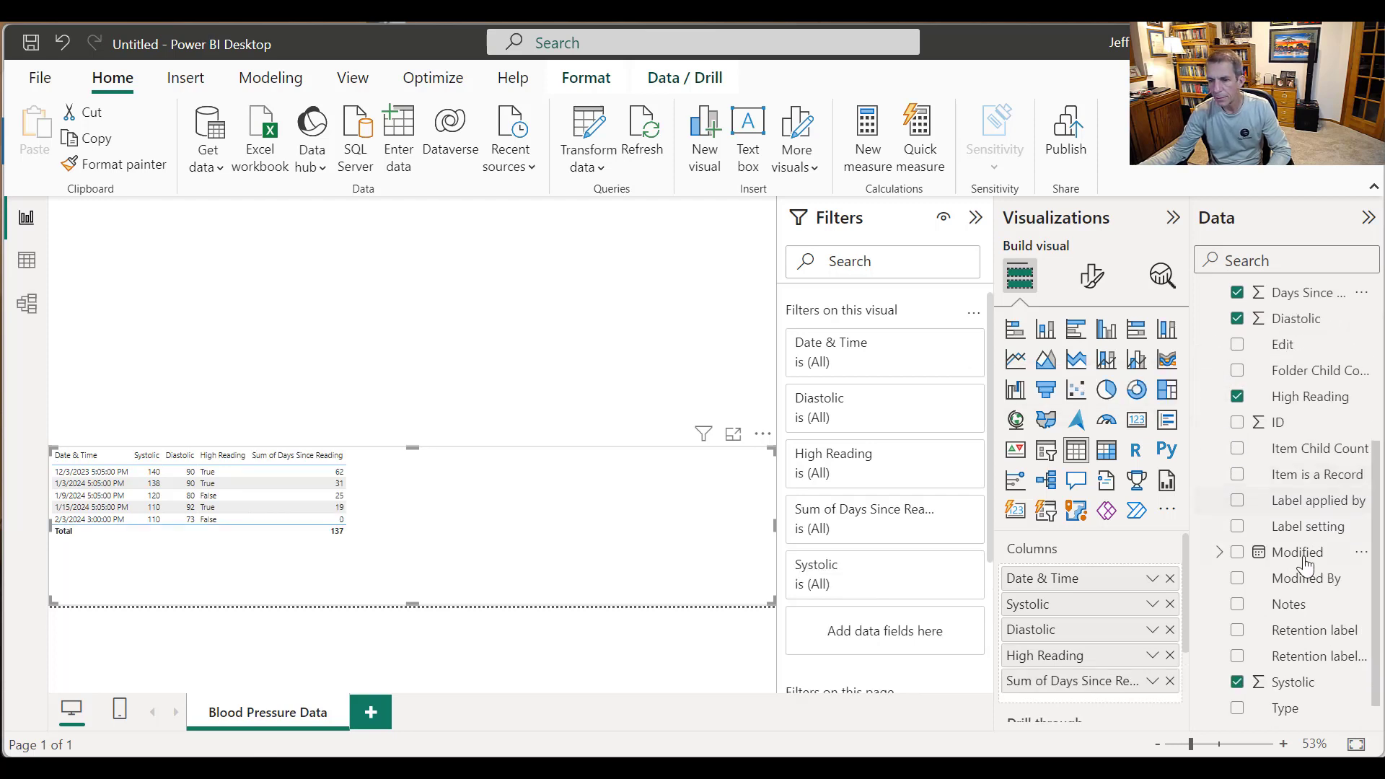
{"action": "left_click", "coordinate": [1237, 604]}
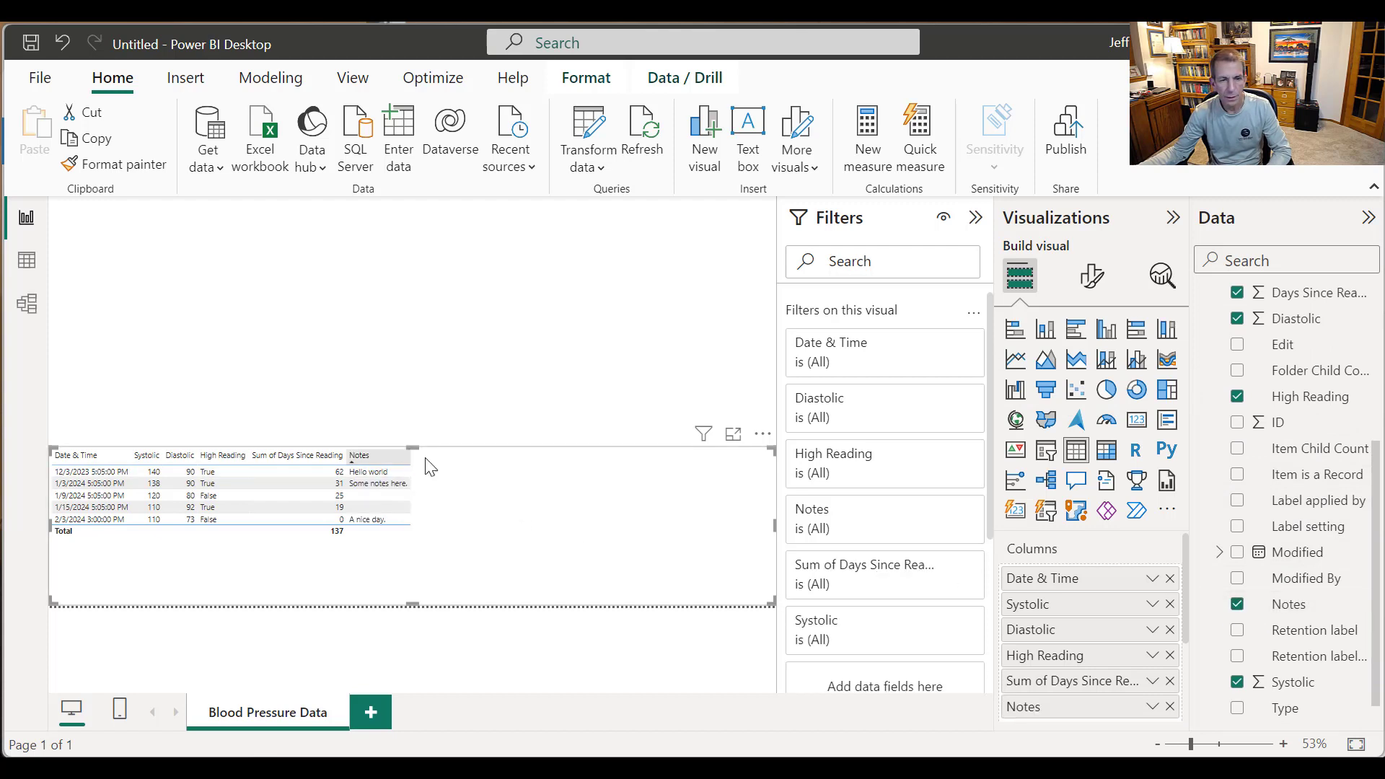
{"action": "left_click_drag", "start_coordinate": [425, 459], "coordinate": [837, 489]}
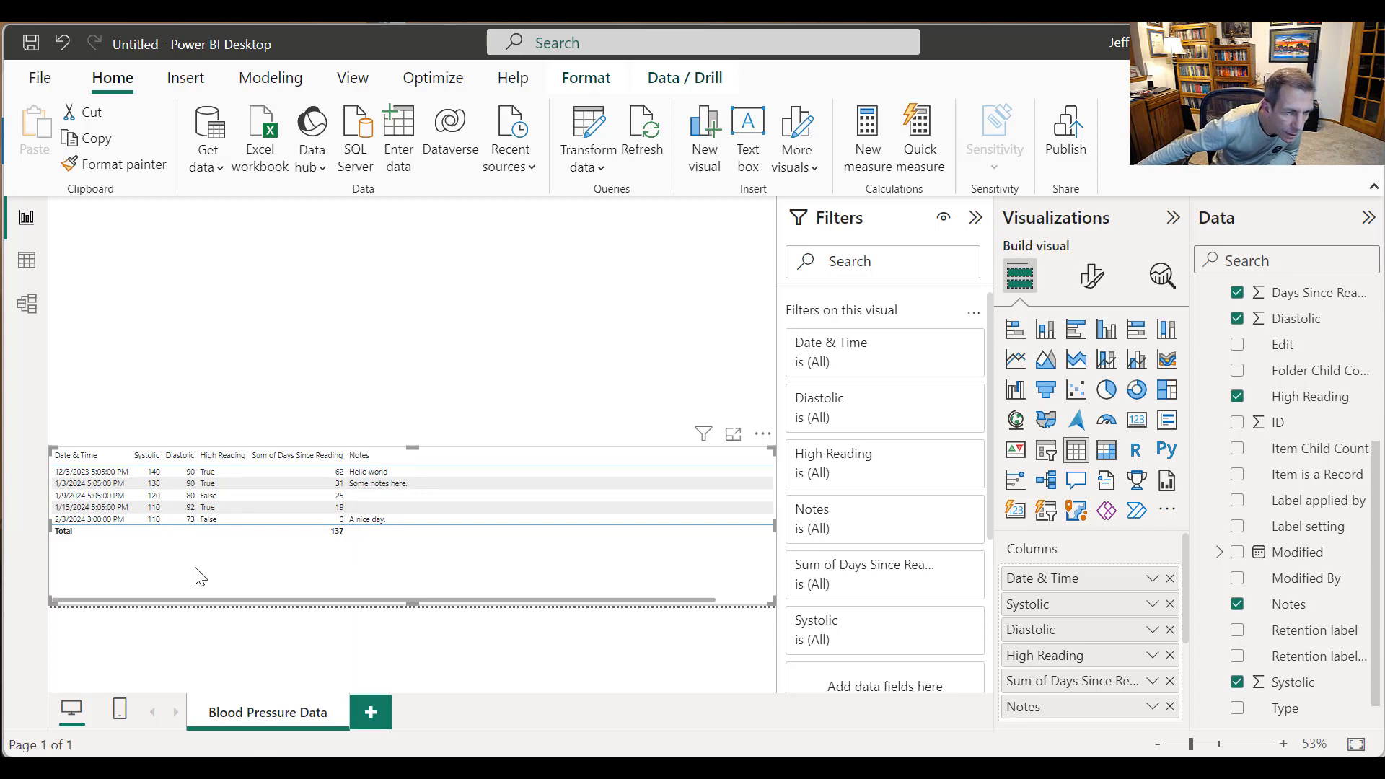
Step: Set up conditional font color for the Systolic column with the Rules format style, based on the Average of Systolic
{"action": "right_click", "coordinate": [1098, 613]}
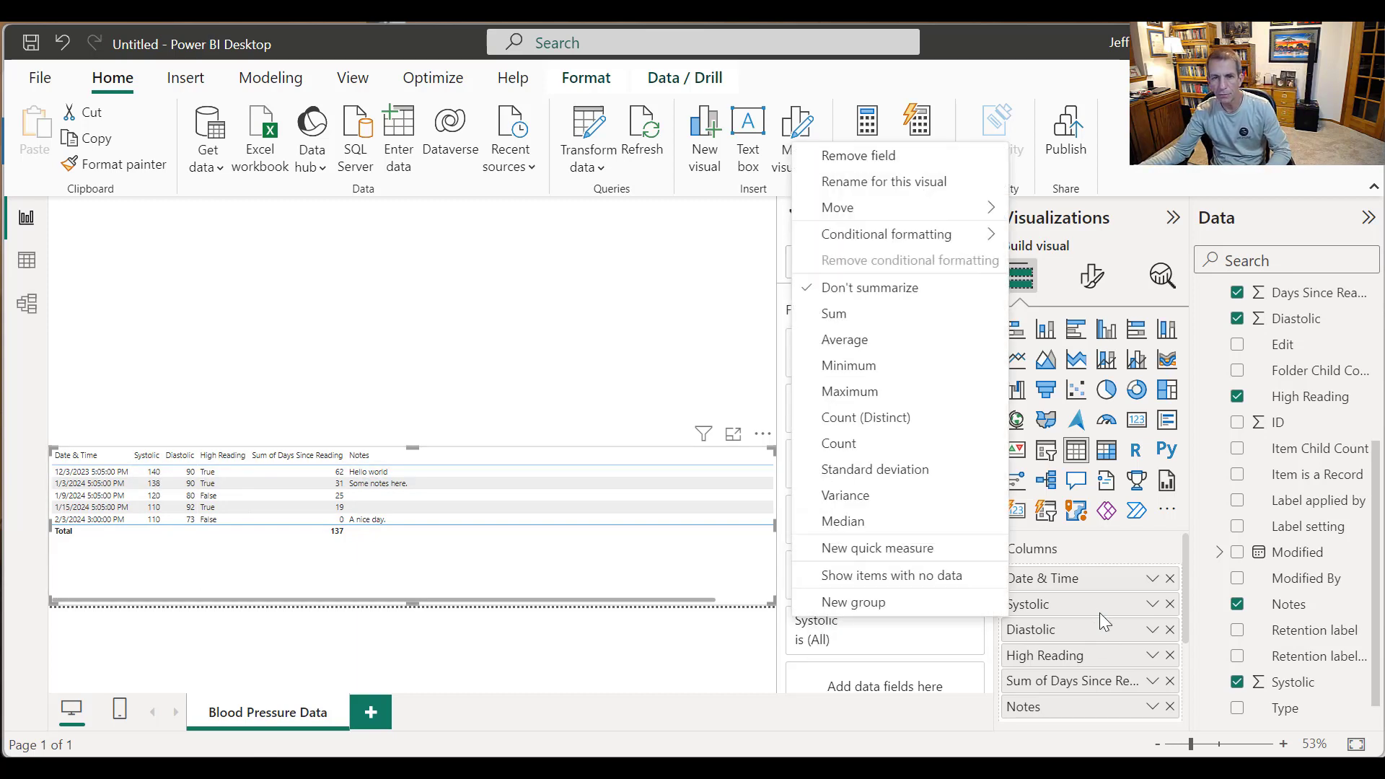
{"action": "mouse_move", "coordinate": [928, 238]}
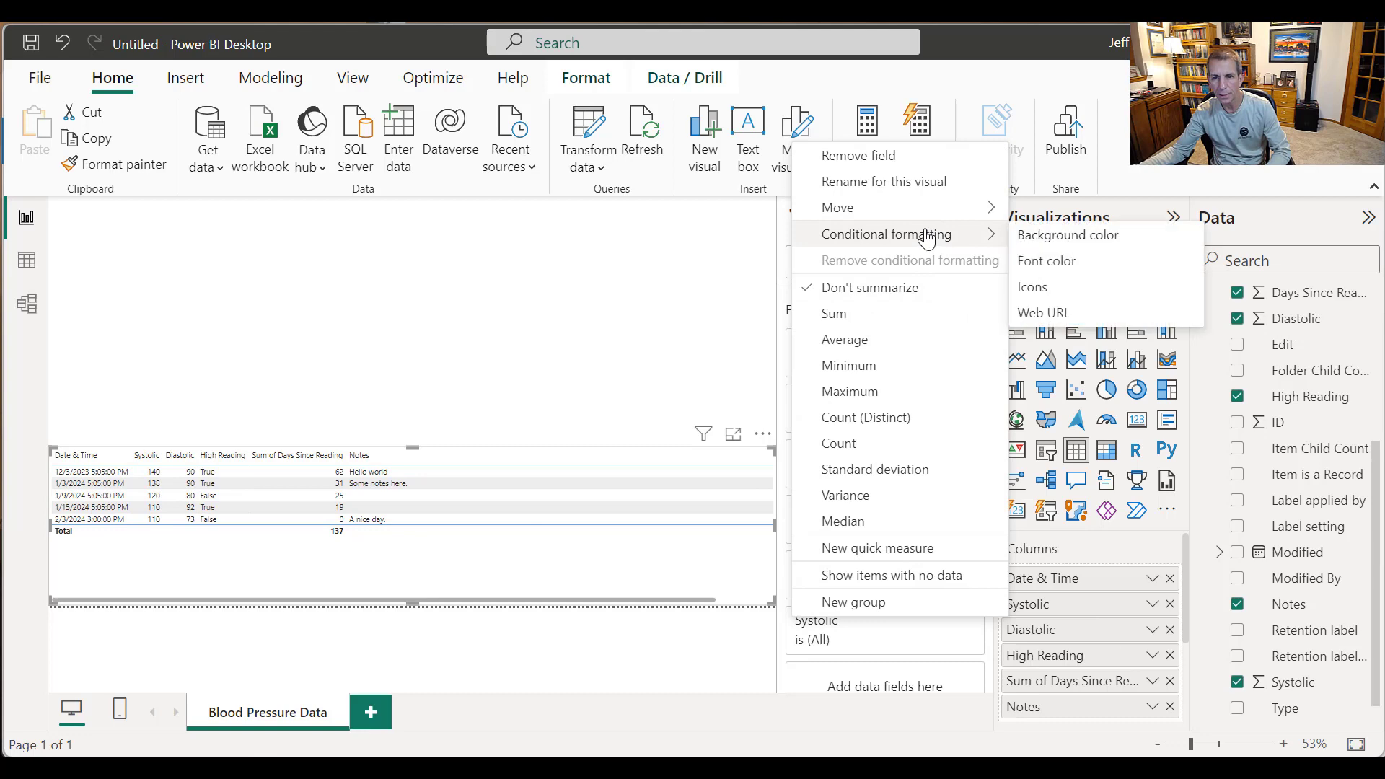
{"action": "left_click", "coordinate": [1076, 274]}
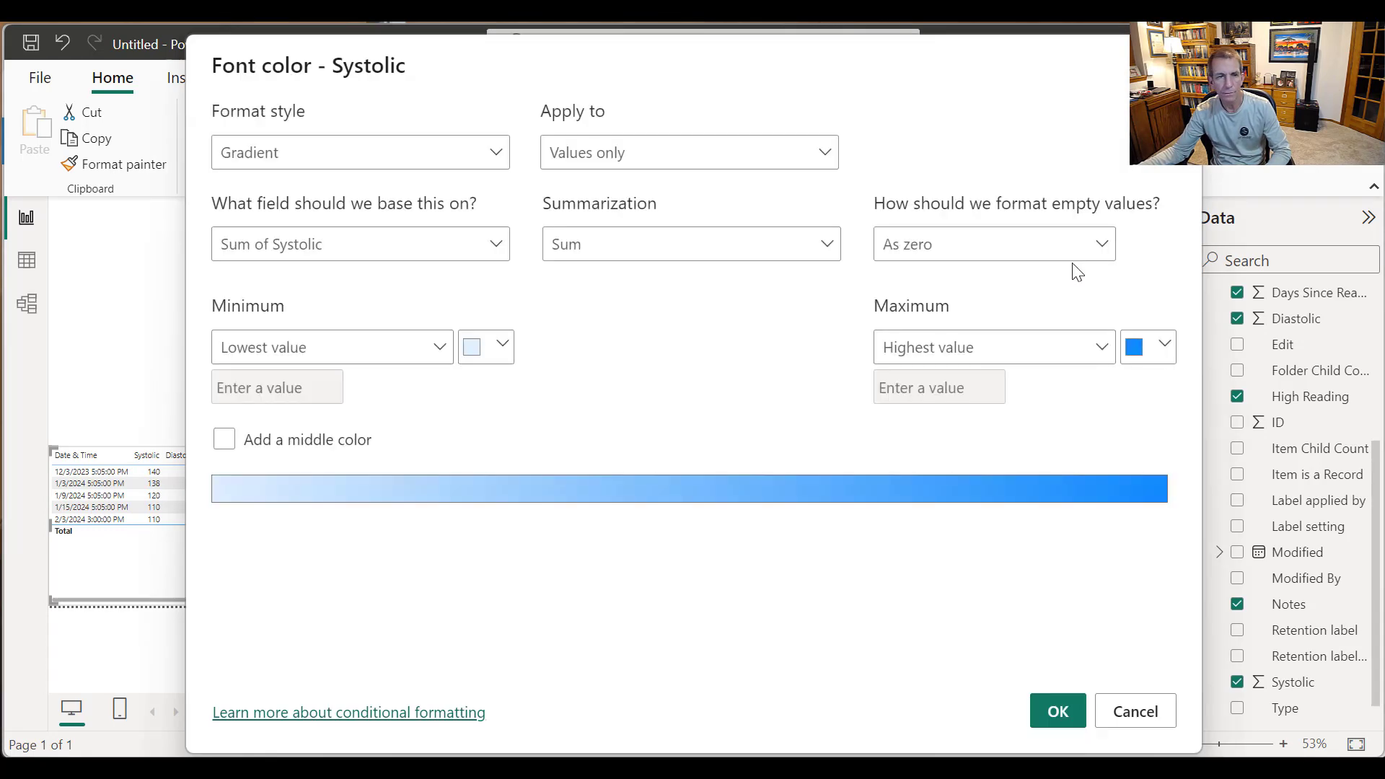
{"action": "left_click", "coordinate": [335, 149]}
{"action": "left_click", "coordinate": [286, 219]}
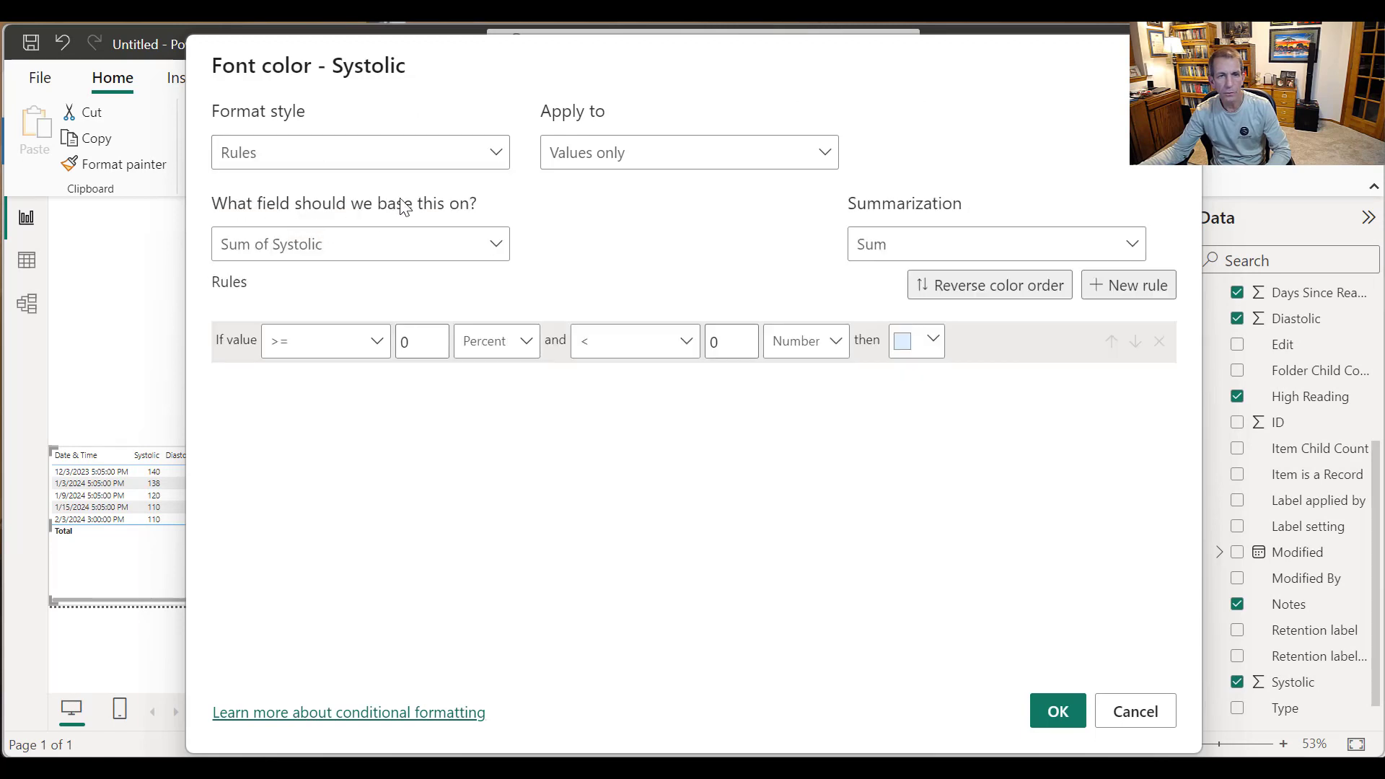
{"action": "left_click", "coordinate": [403, 255]}
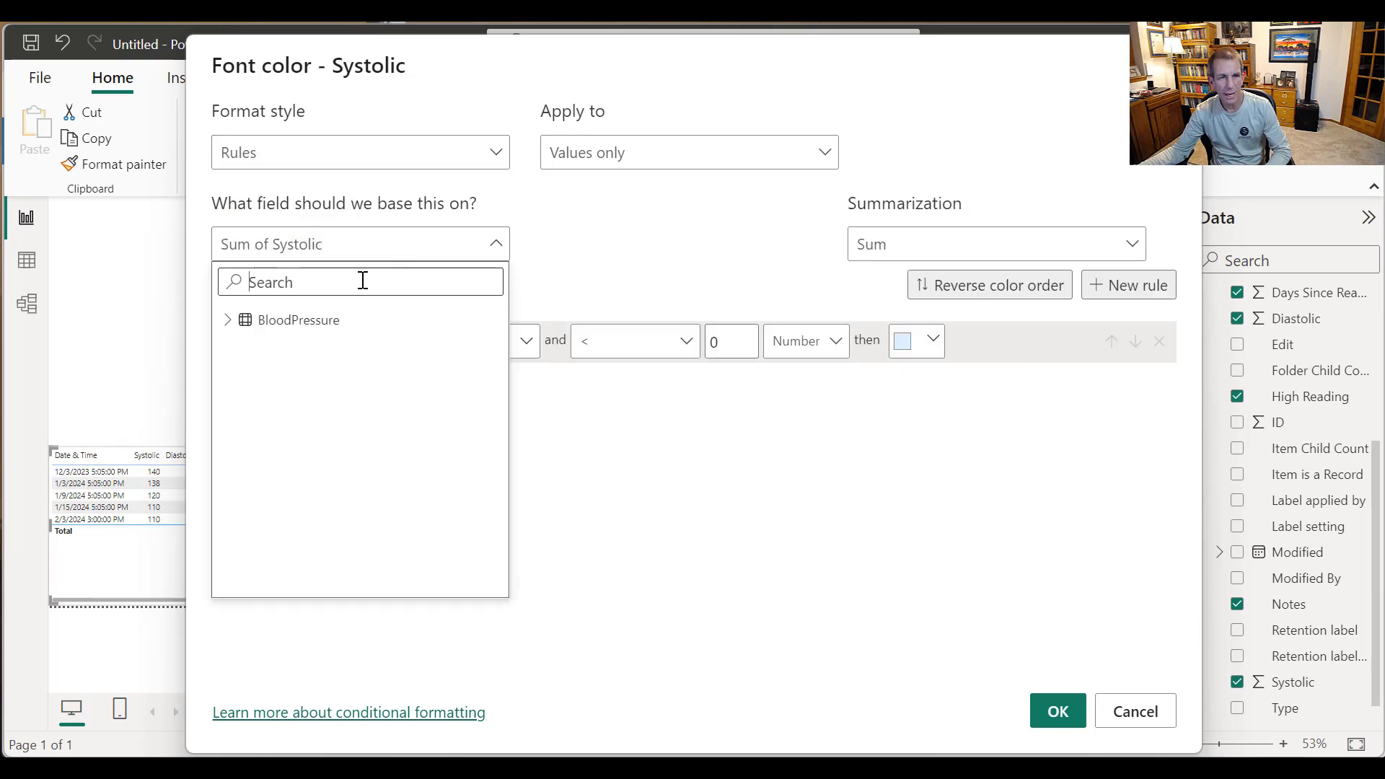
{"action": "left_click", "coordinate": [467, 242]}
{"action": "left_click", "coordinate": [868, 246]}
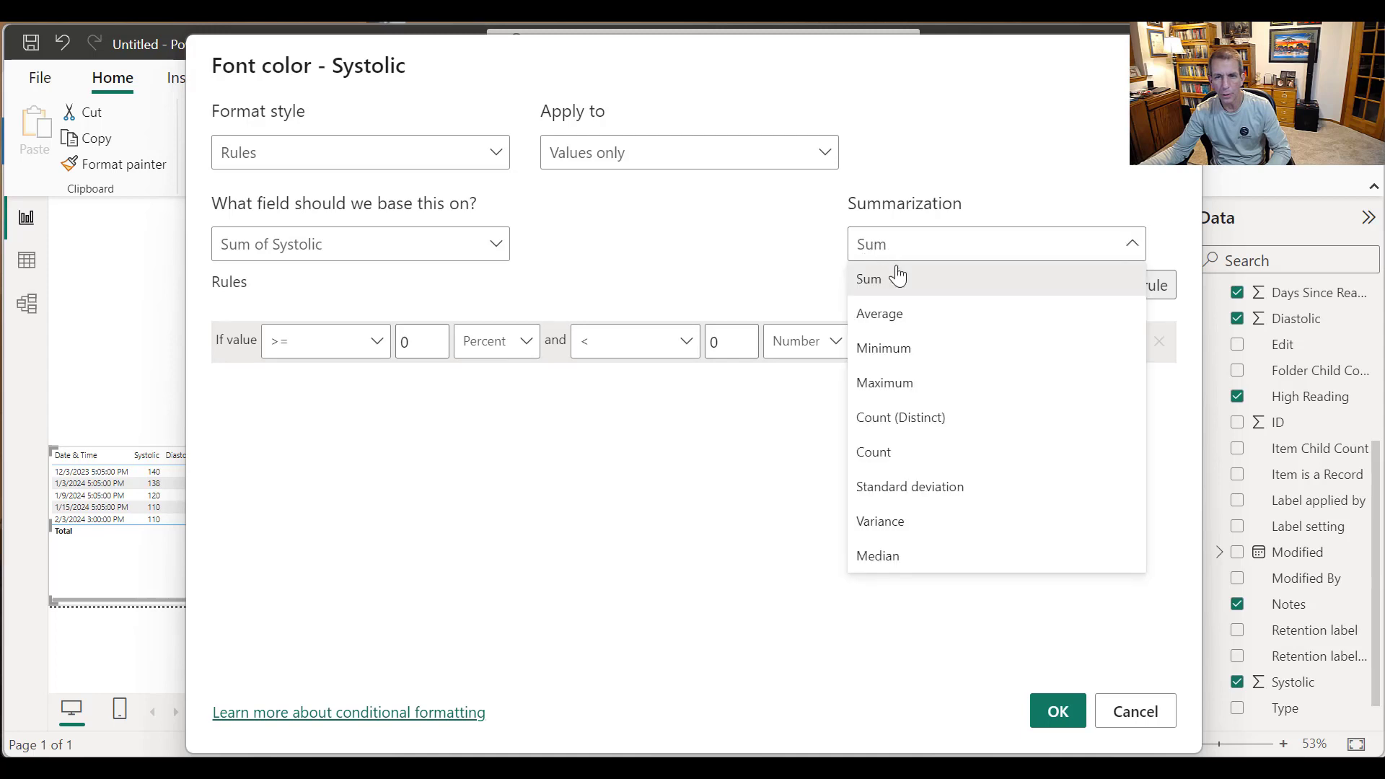
{"action": "left_click", "coordinate": [902, 318]}
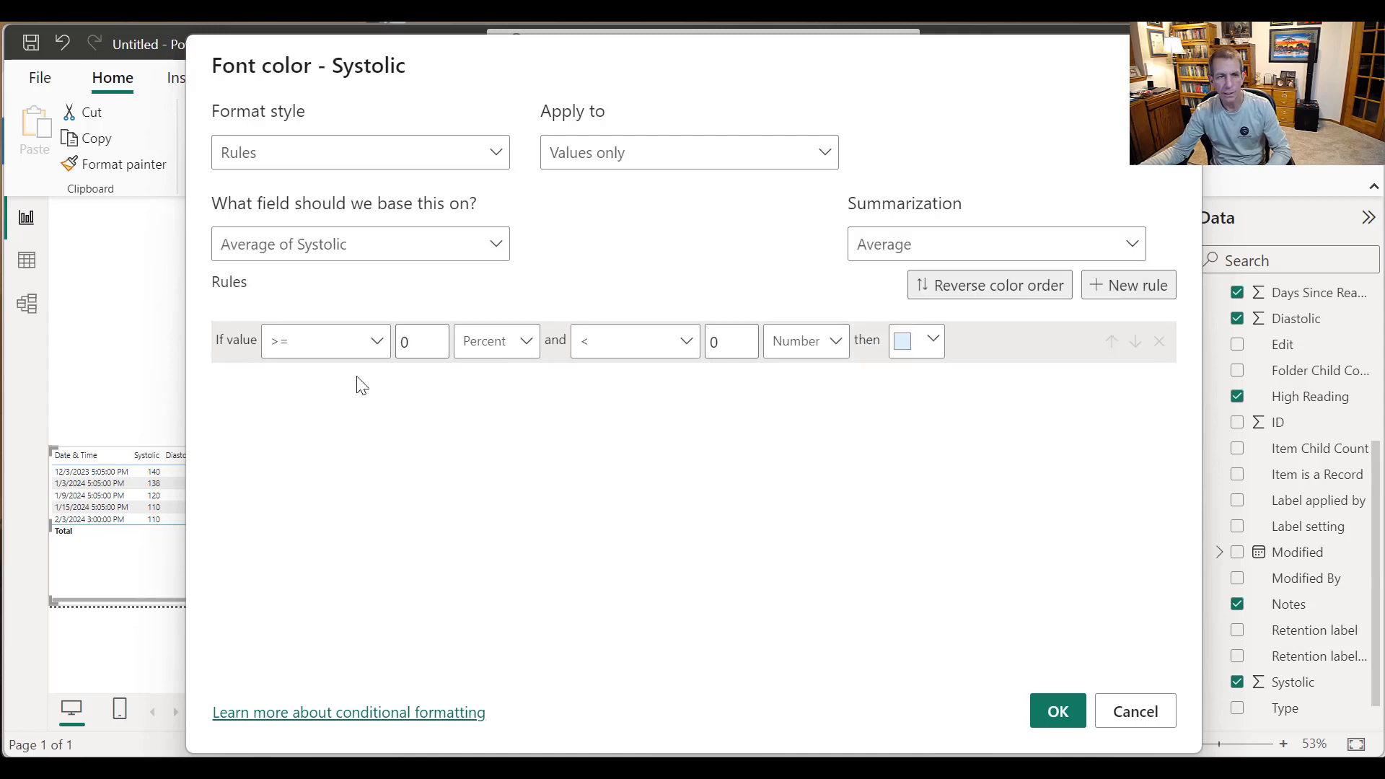
Step: Define the Systolic font color rule's condition as number values greater than 120 and less than 500
{"action": "left_click", "coordinate": [496, 342]}
{"action": "left_click", "coordinate": [512, 392]}
{"action": "double_click", "coordinate": [426, 341]}
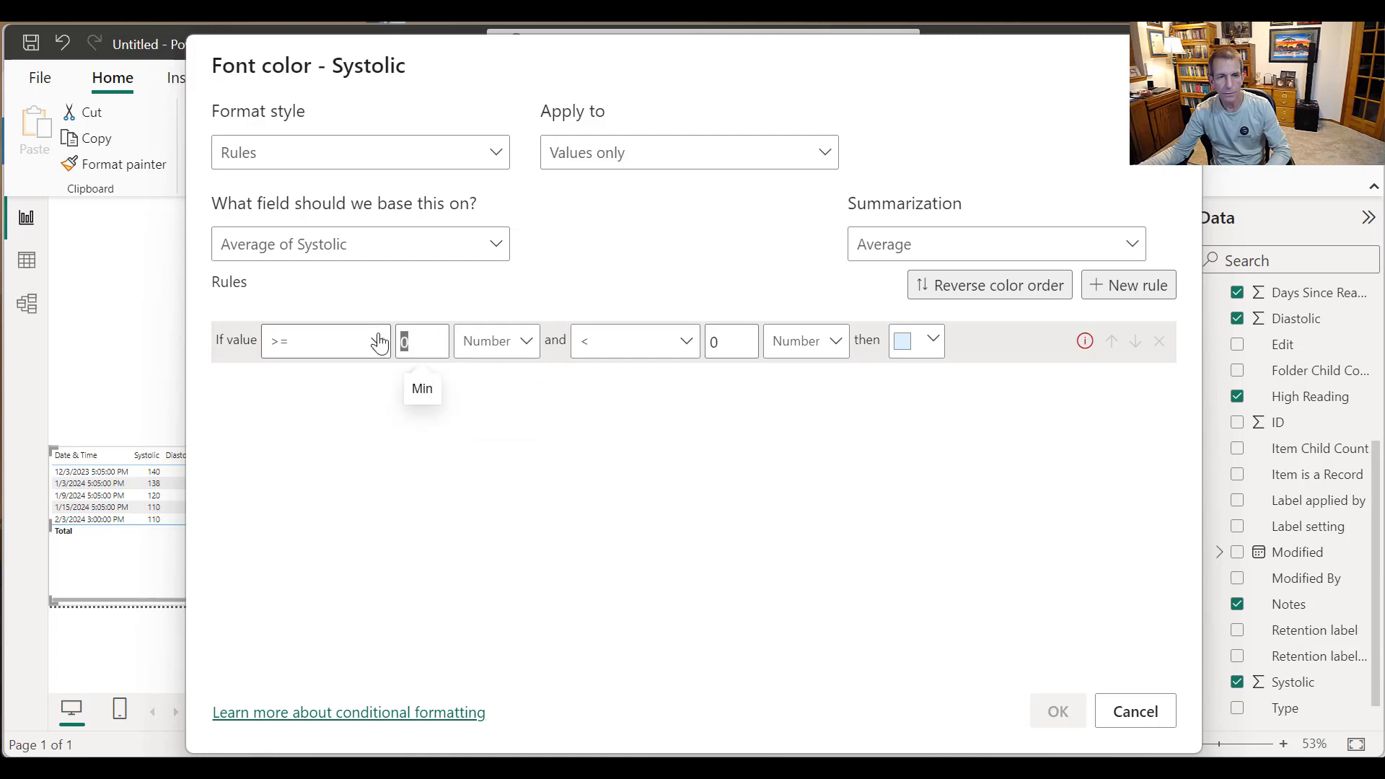
{"action": "left_click", "coordinate": [340, 354]}
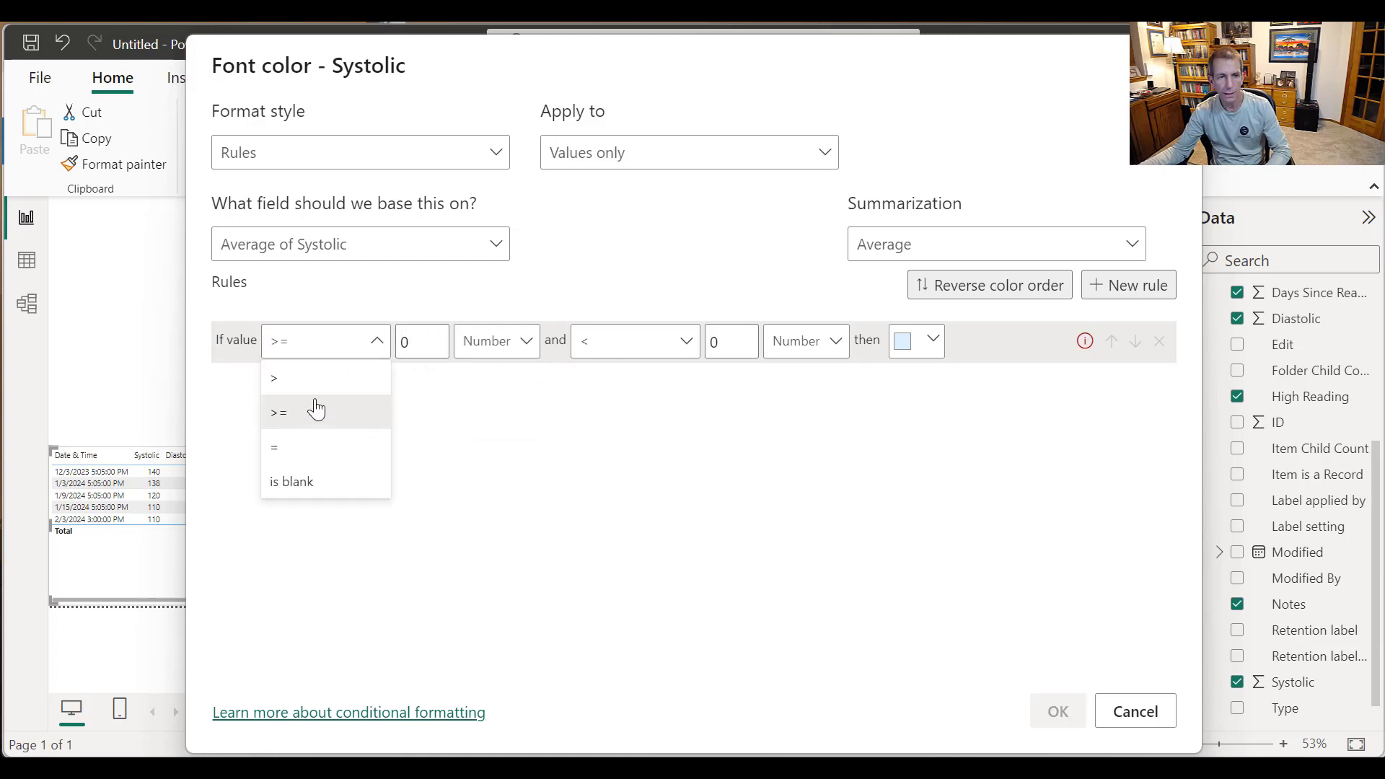
{"action": "left_click", "coordinate": [317, 375]}
{"action": "double_click", "coordinate": [429, 341]}
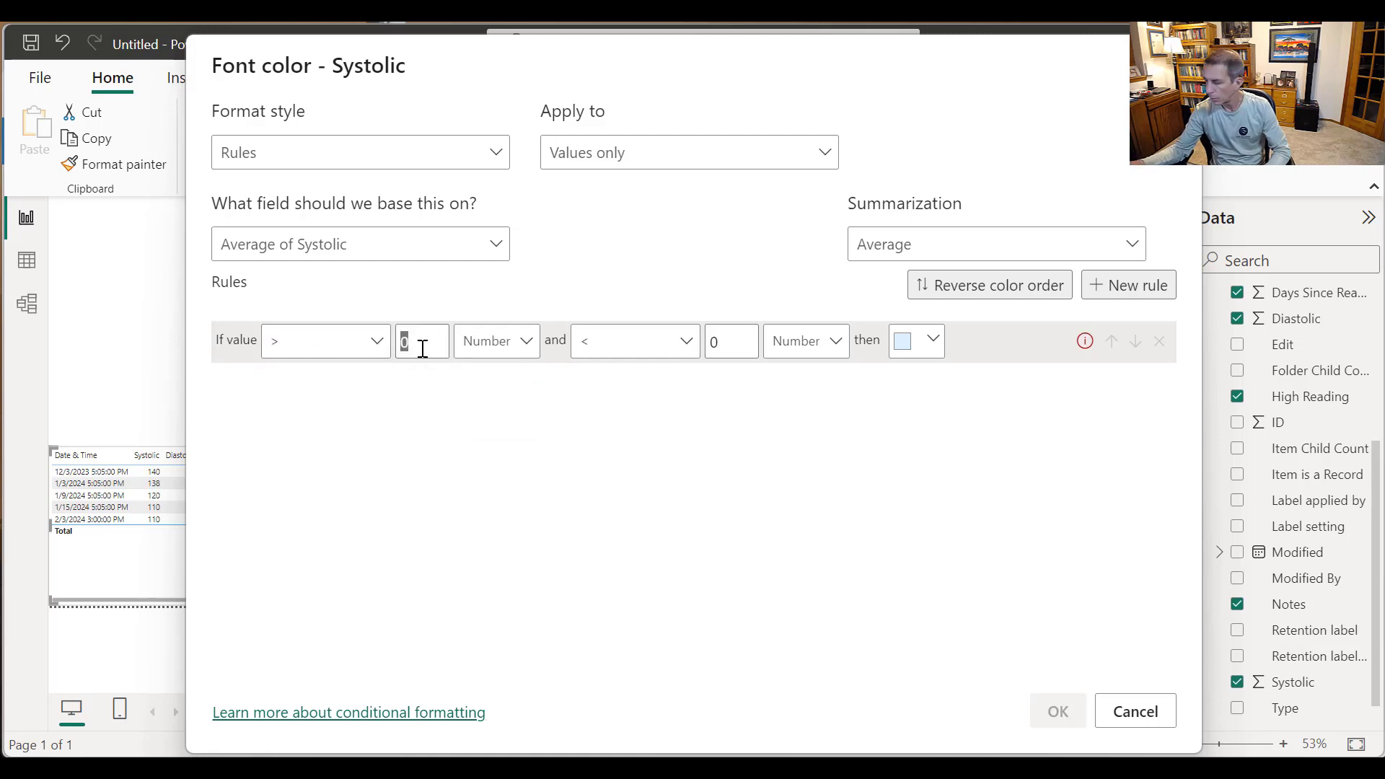
{"action": "type", "text": "120"}
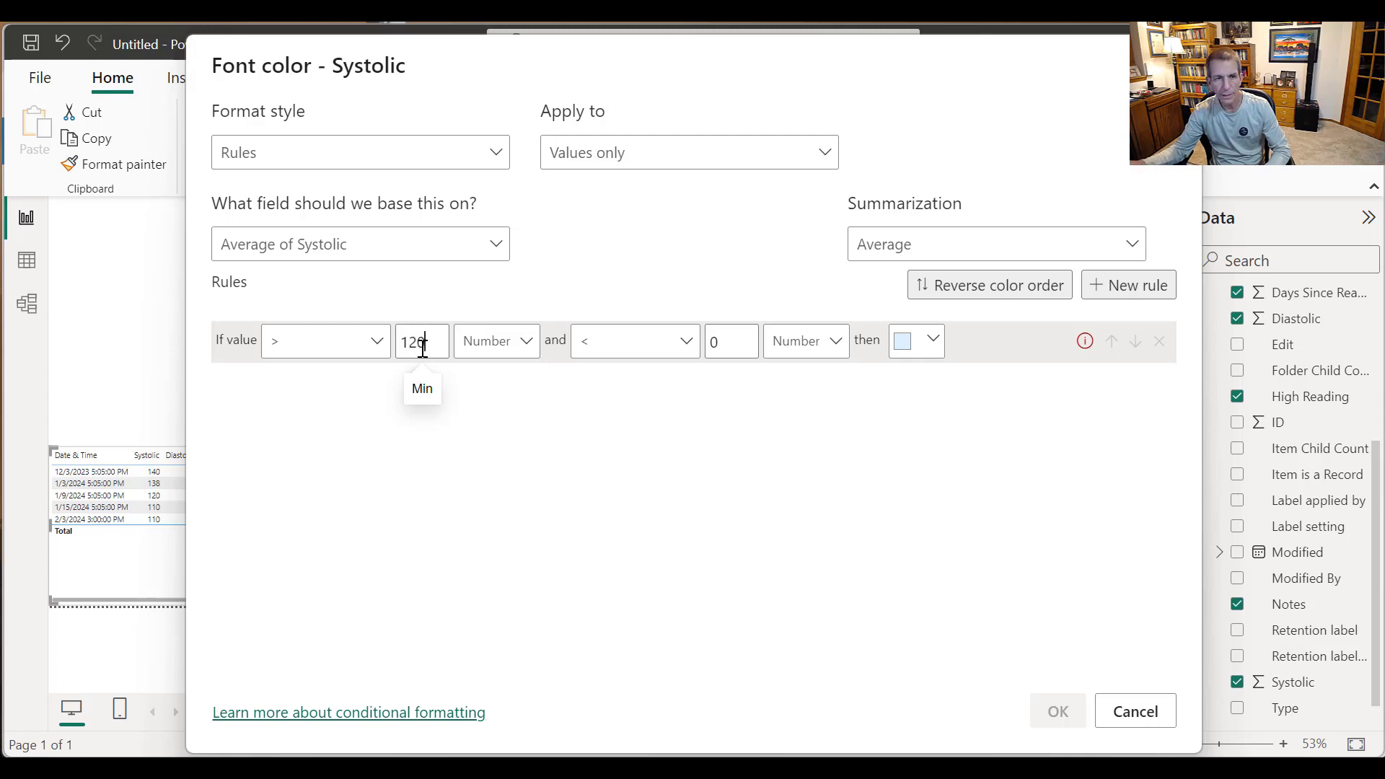
{"action": "left_click", "coordinate": [730, 351]}
{"action": "double_click", "coordinate": [730, 351]}
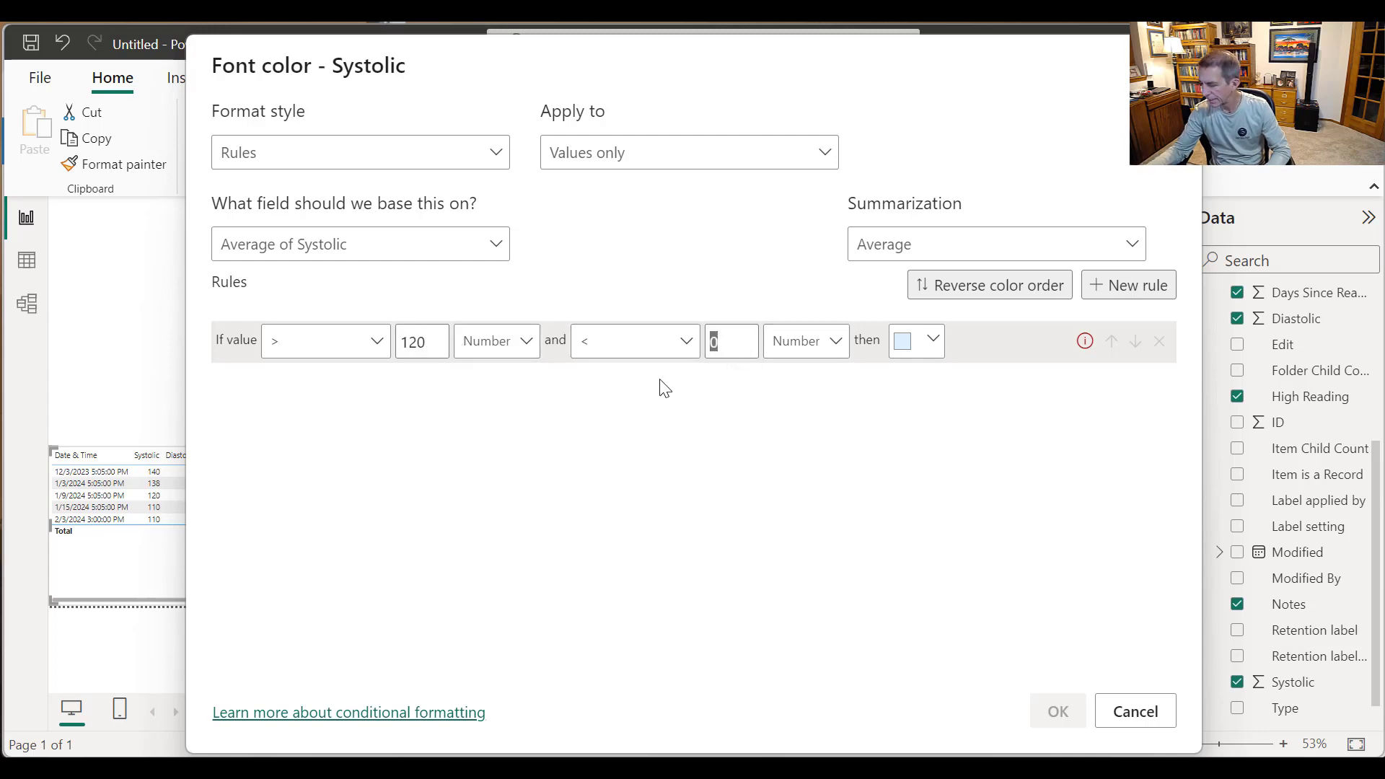
{"action": "type", "text": "500"}
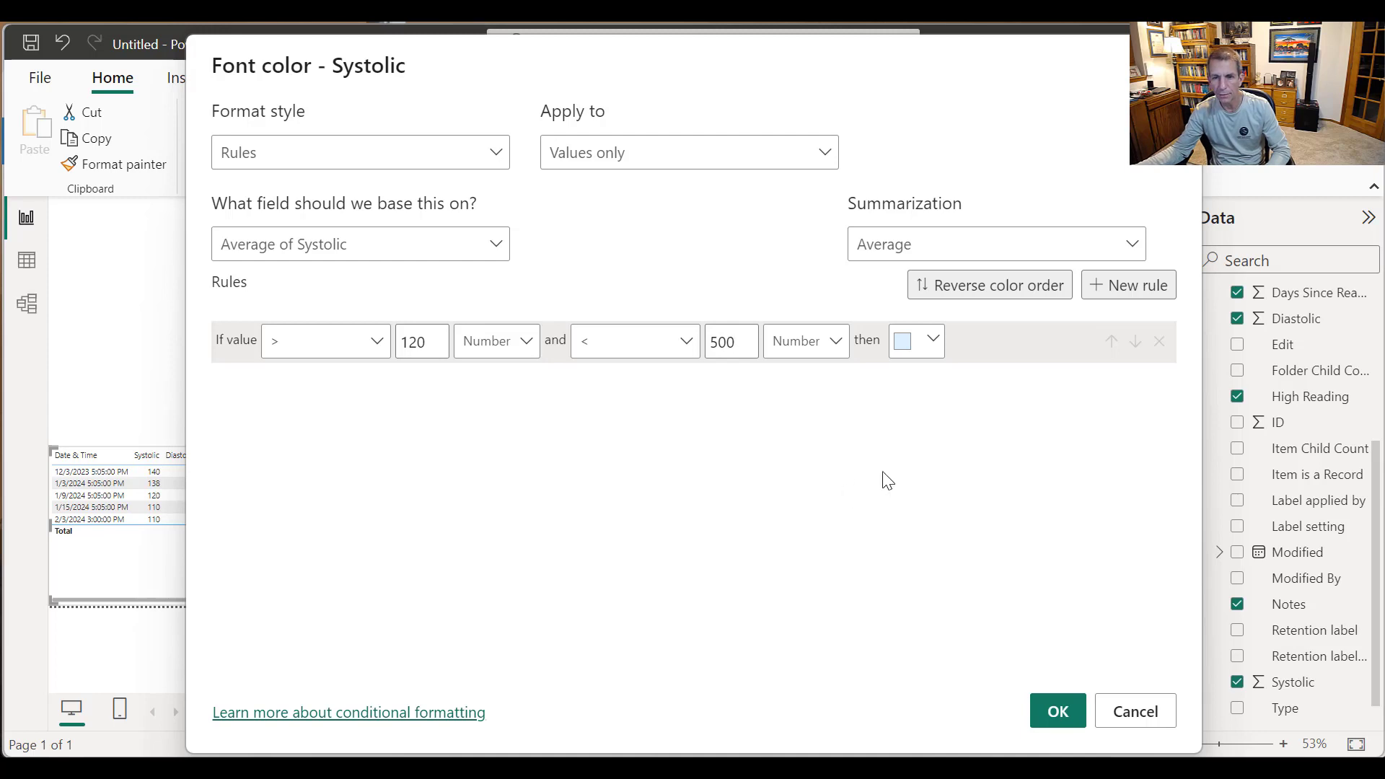
Step: Set the color of the 120 to 500 Systolic rule to a custom dark red
{"action": "left_click", "coordinate": [933, 342]}
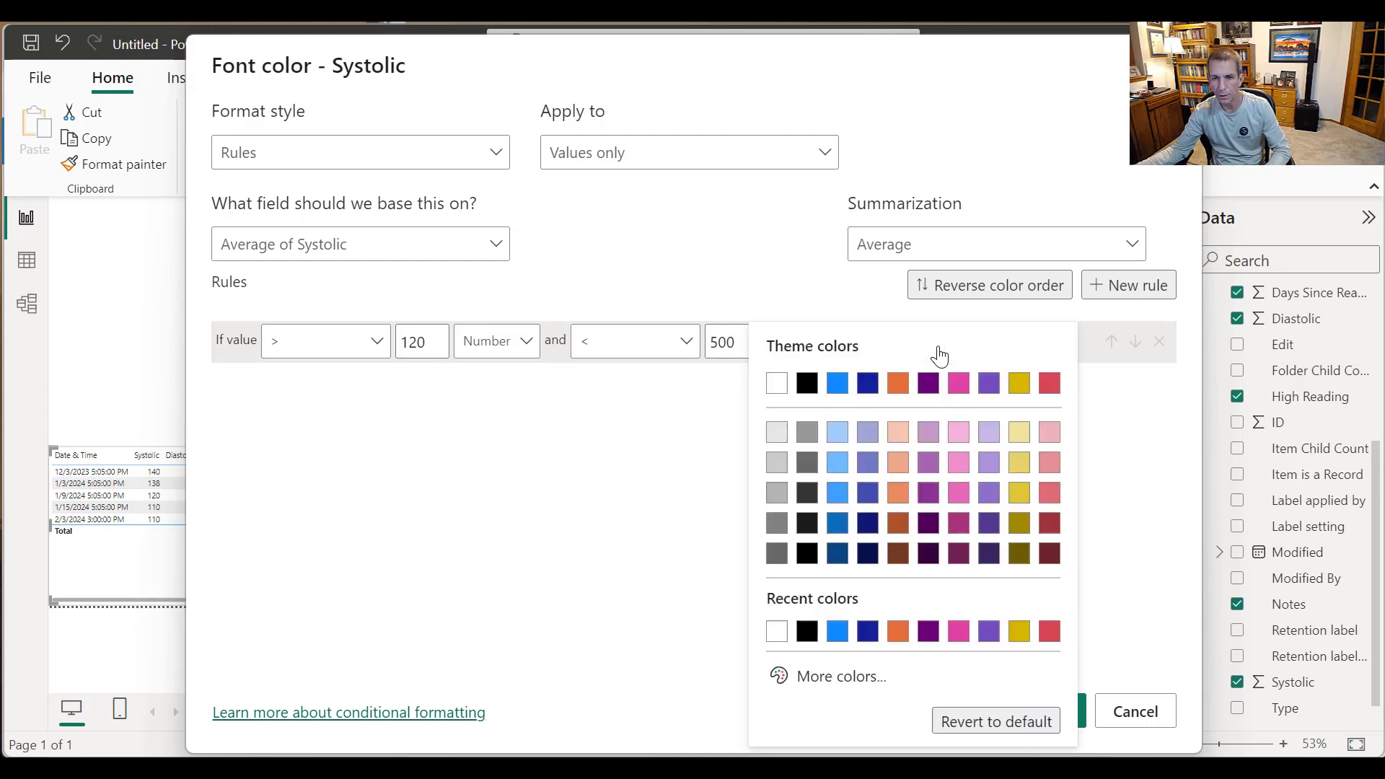
{"action": "left_click", "coordinate": [797, 675]}
{"action": "left_click", "coordinate": [775, 608]}
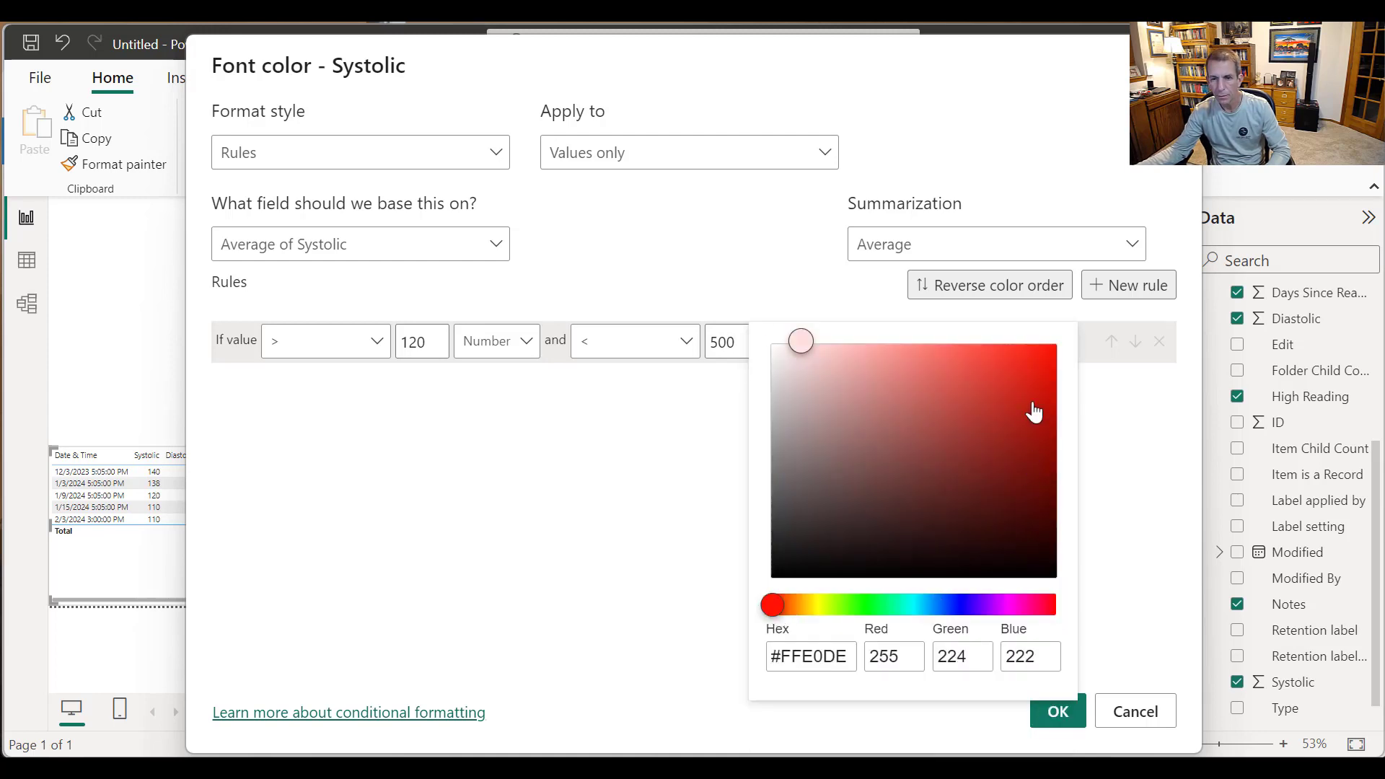
{"action": "left_click", "coordinate": [1024, 397]}
{"action": "left_click", "coordinate": [1109, 628]}
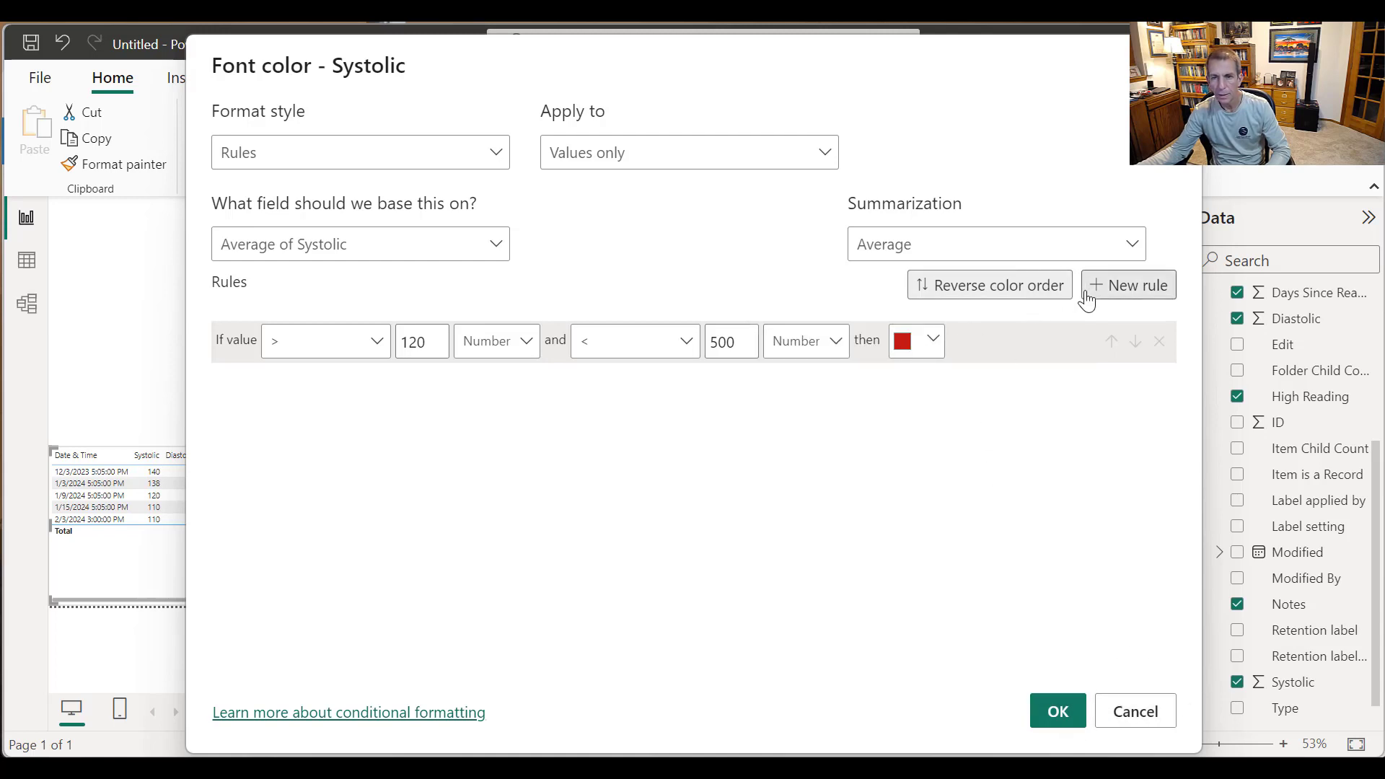
Step: Add a second Systolic font color rule for number values greater than or equal to 0 and less than or equal to 120
{"action": "left_click", "coordinate": [1150, 298]}
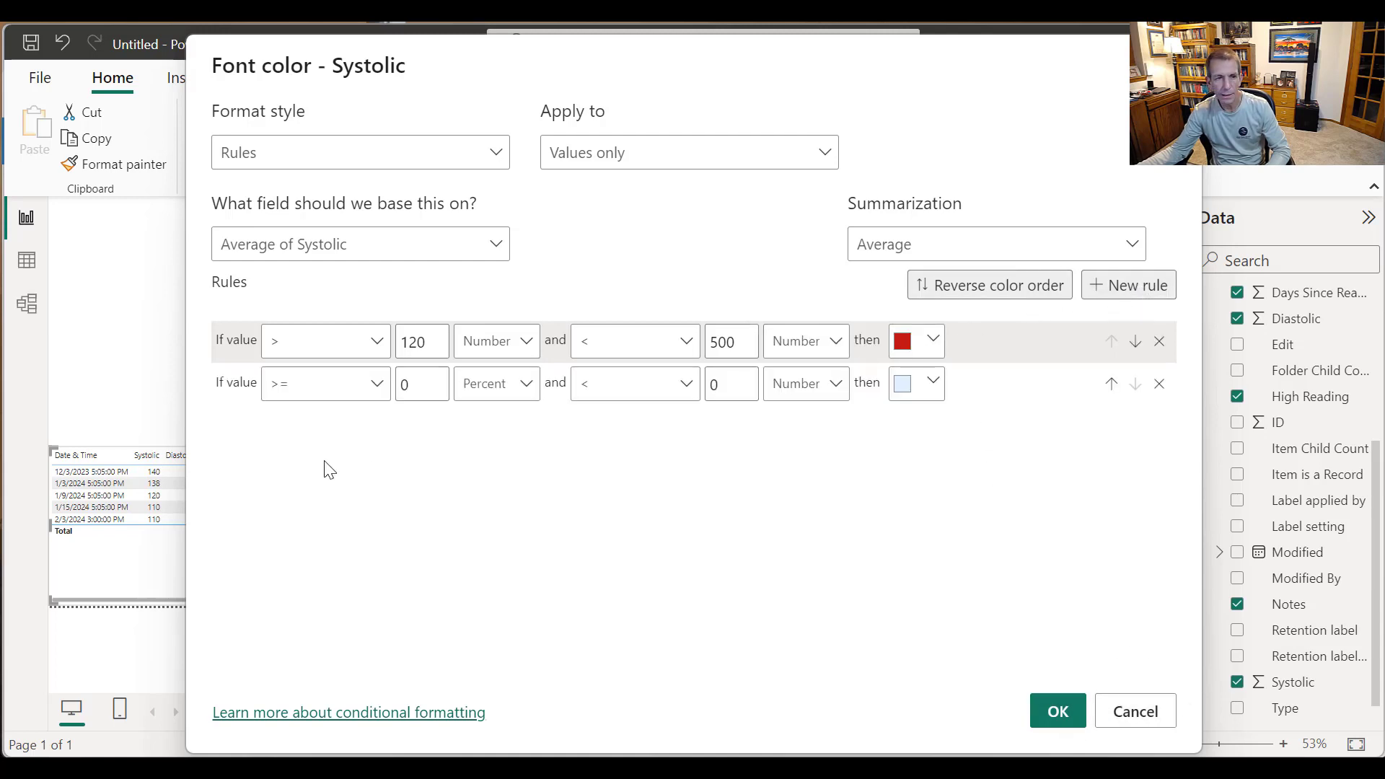
{"action": "left_click", "coordinate": [483, 395]}
{"action": "left_click", "coordinate": [485, 419]}
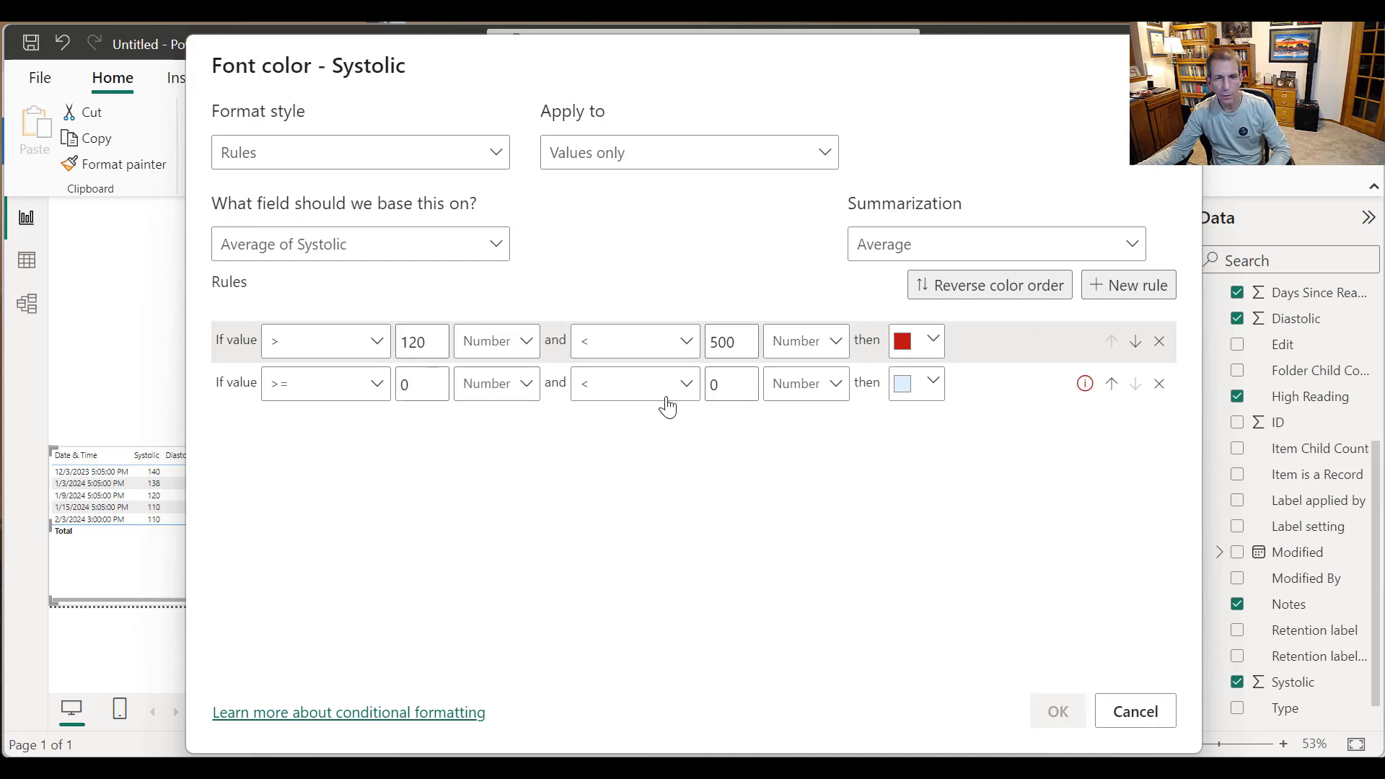
{"action": "left_click", "coordinate": [718, 383]}
{"action": "left_click", "coordinate": [687, 389]}
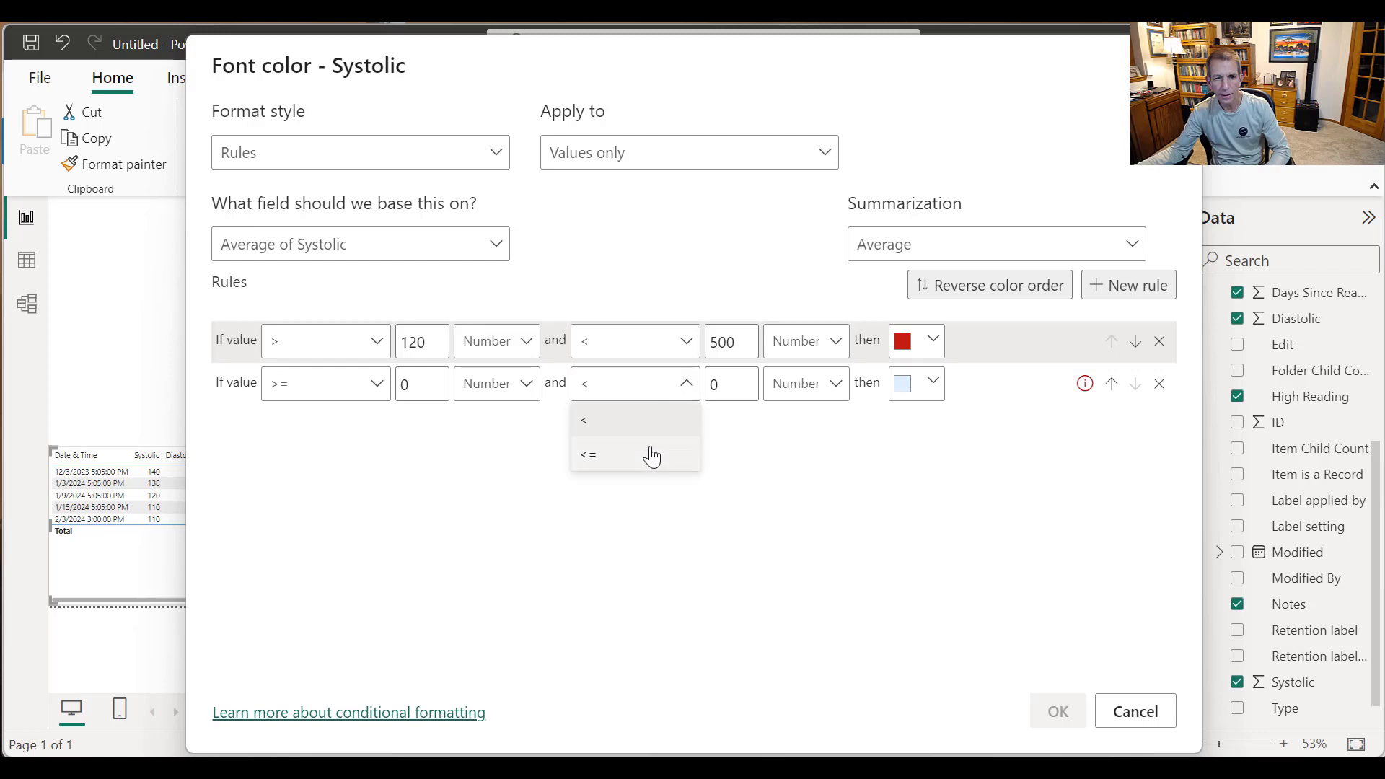
{"action": "left_click", "coordinate": [652, 456]}
{"action": "key", "text": "Tab"}
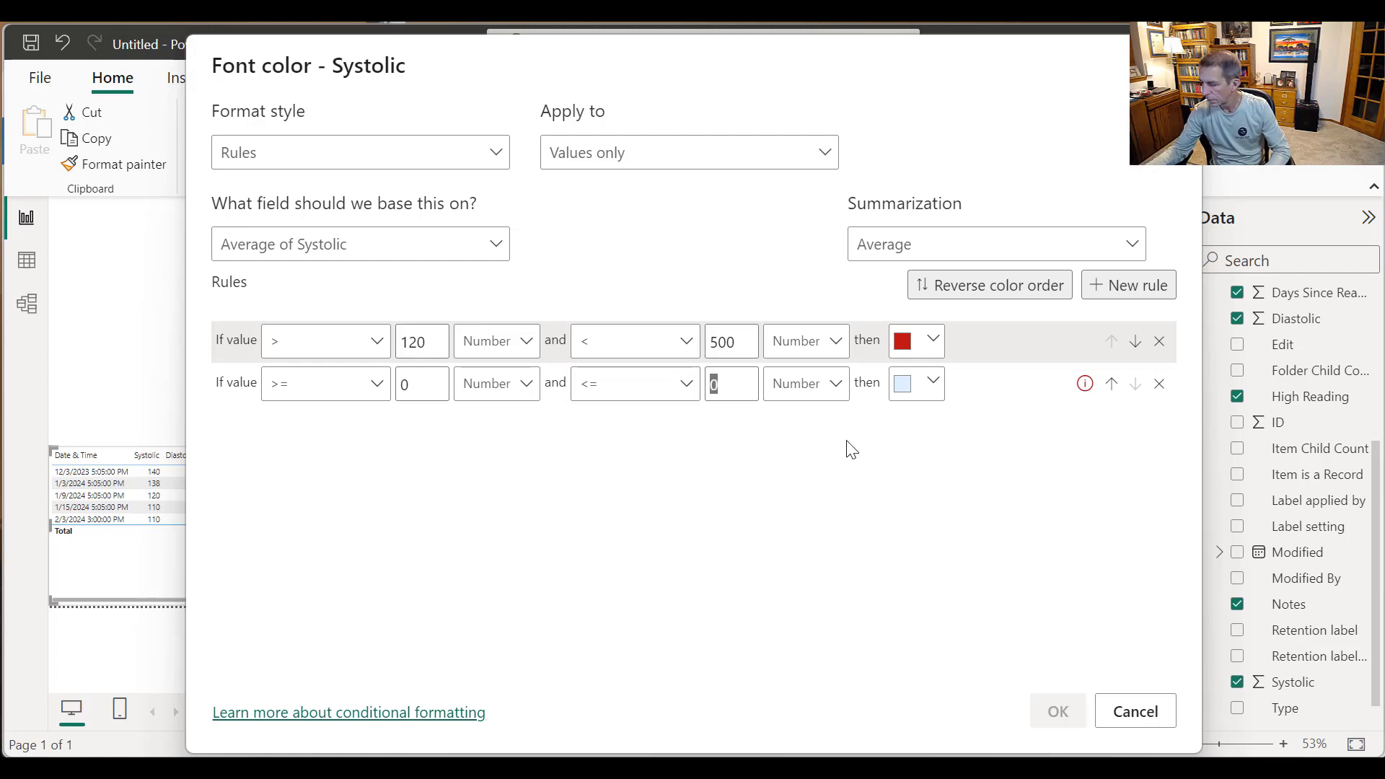
{"action": "type", "text": "120"}
Step: Set the color of the 0 to 120 Systolic rule to custom dark green #1A7809 and apply the Systolic formatting
{"action": "left_click", "coordinate": [918, 383]}
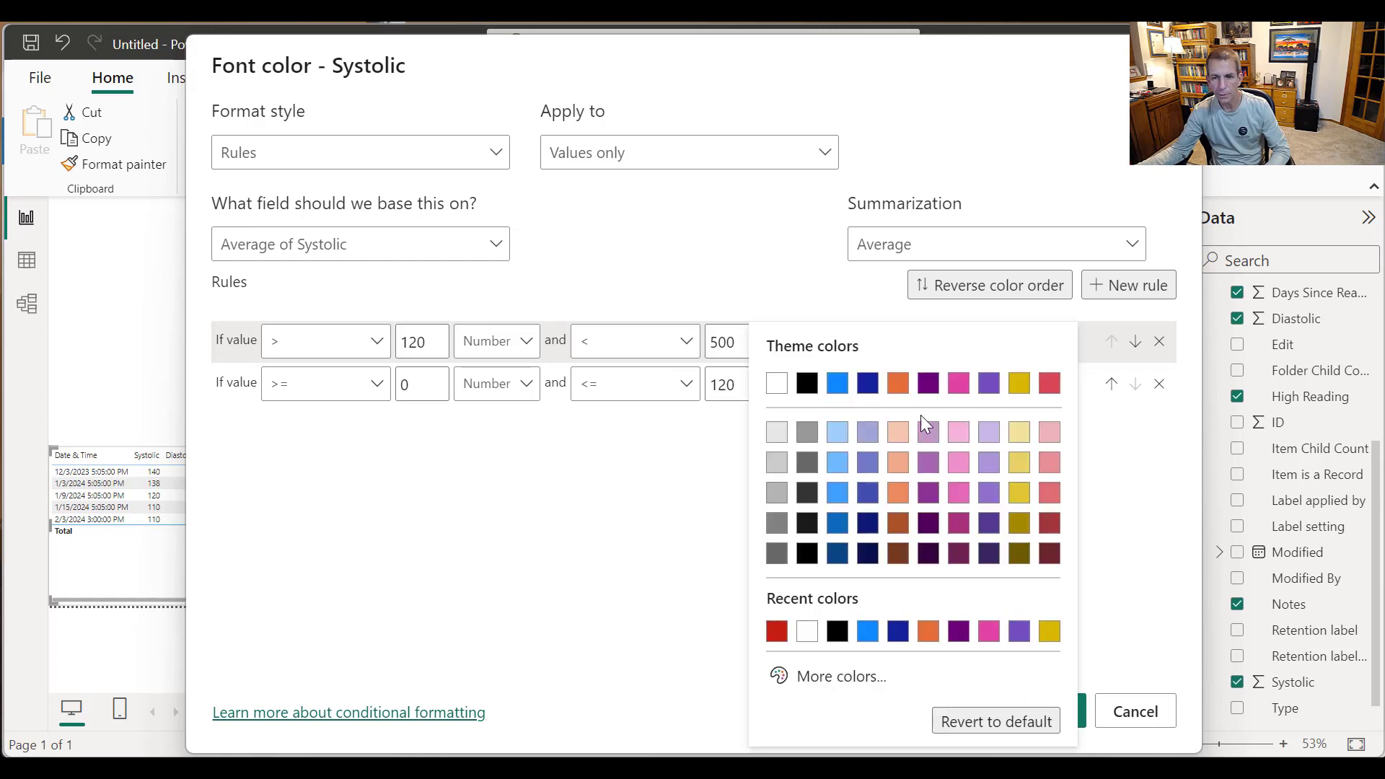
{"action": "left_click", "coordinate": [815, 674]}
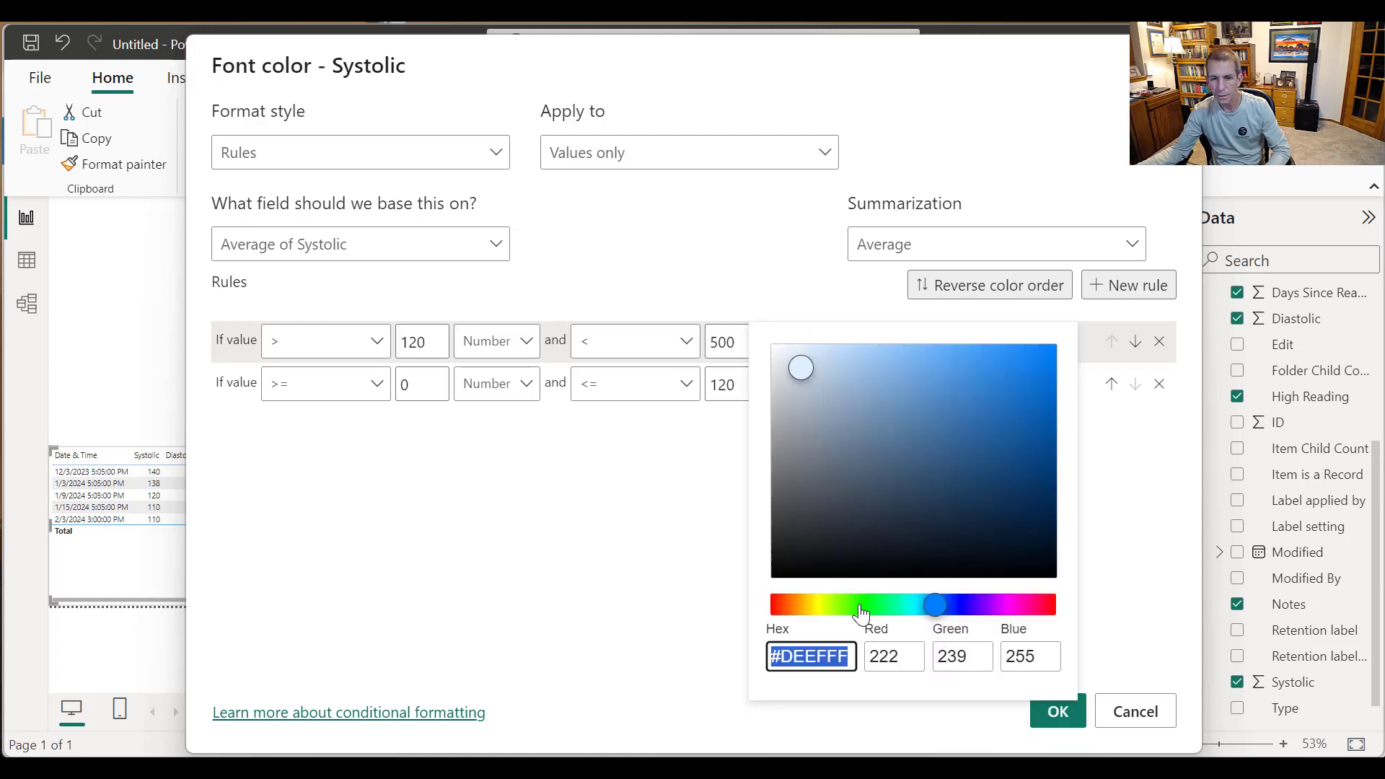
{"action": "left_click", "coordinate": [860, 610]}
{"action": "left_click", "coordinate": [1027, 464]}
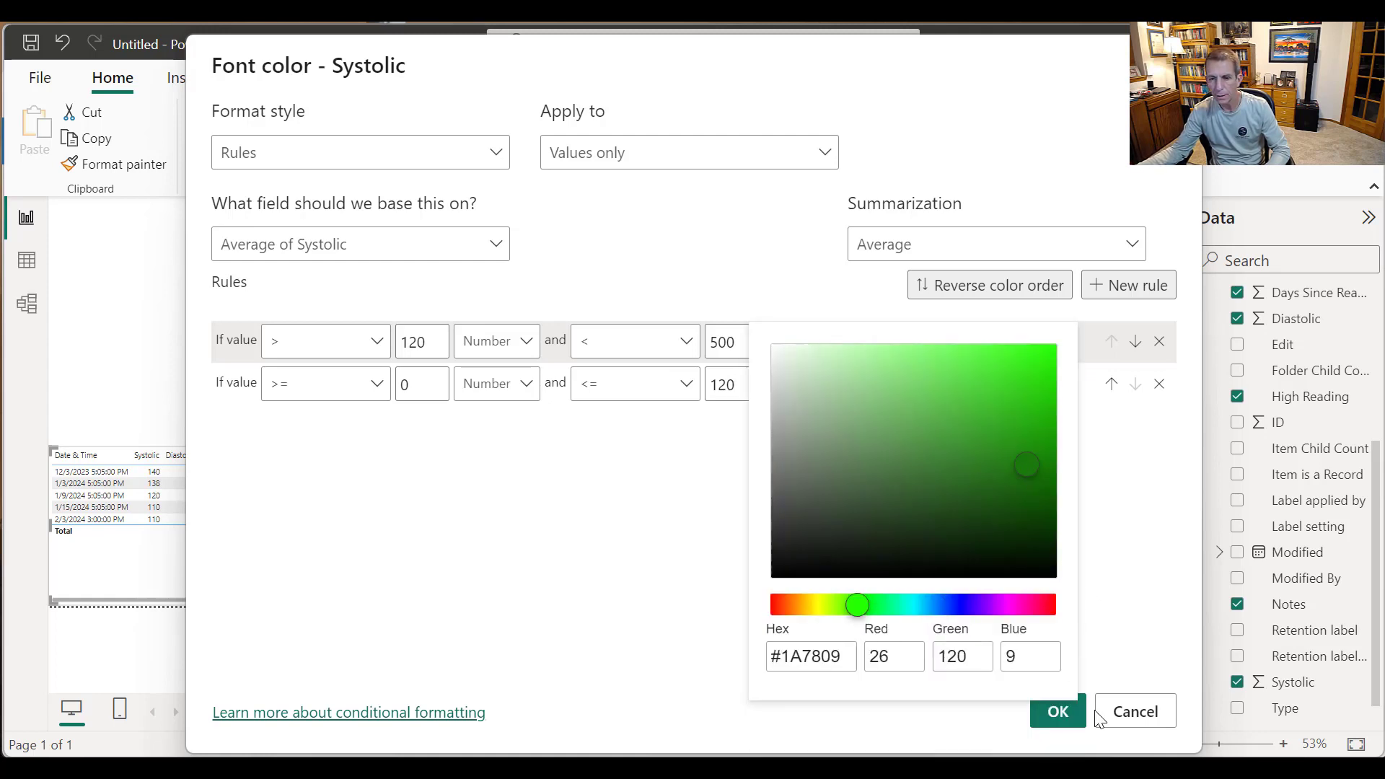
{"action": "left_click", "coordinate": [1057, 711]}
{"action": "left_click", "coordinate": [1057, 711]}
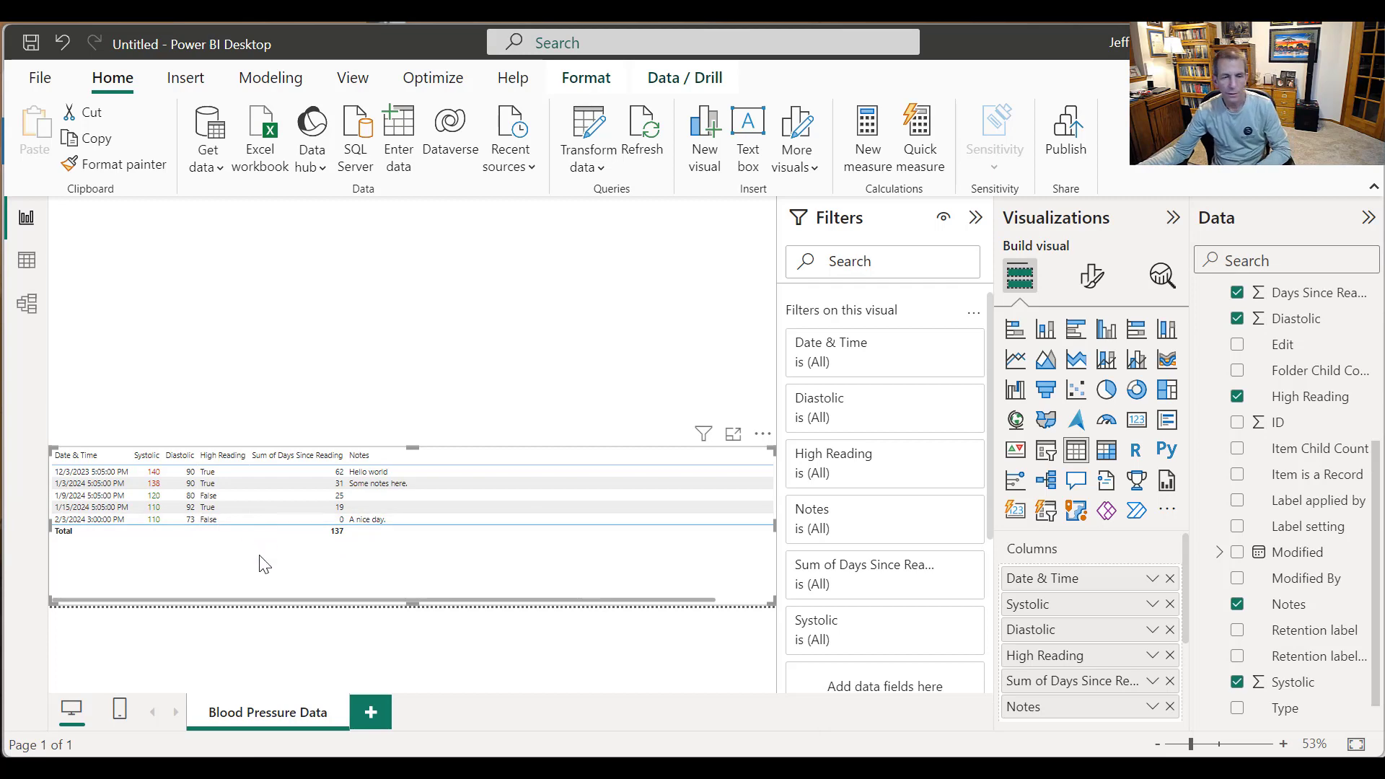
Step: Set up conditional font color for the Diastolic column with the Rules format style, based on the Average of Diastolic
{"action": "right_click", "coordinate": [1079, 636]}
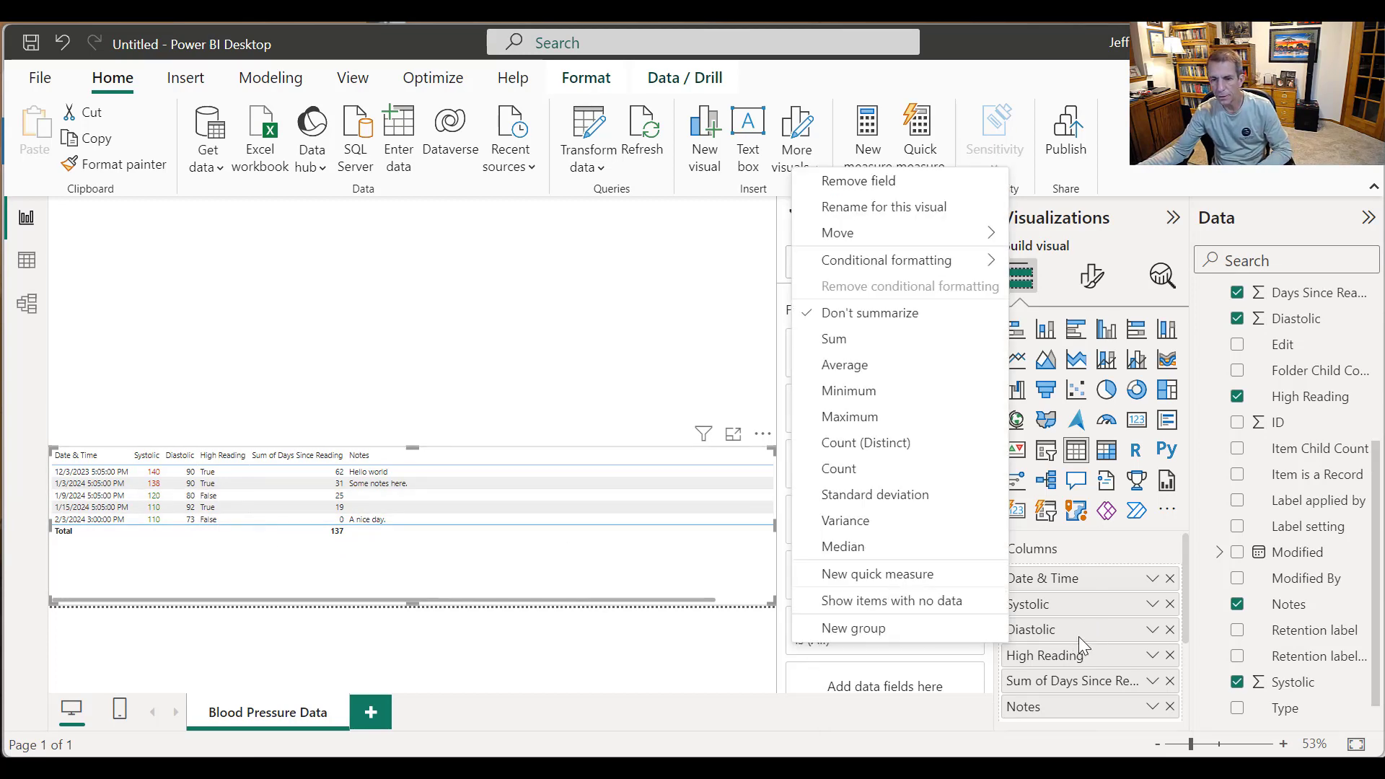
{"action": "mouse_move", "coordinate": [892, 263]}
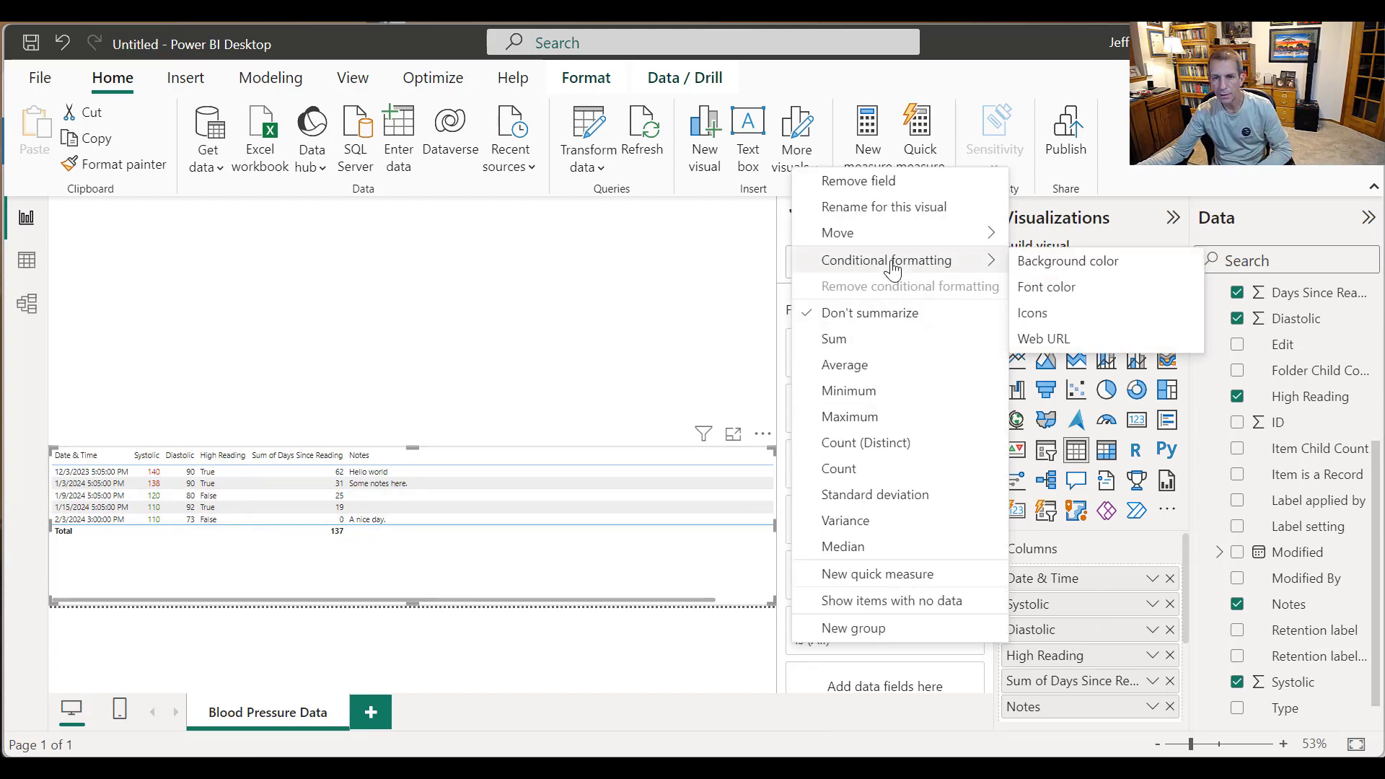
{"action": "left_click", "coordinate": [1048, 289]}
{"action": "left_click", "coordinate": [414, 160]}
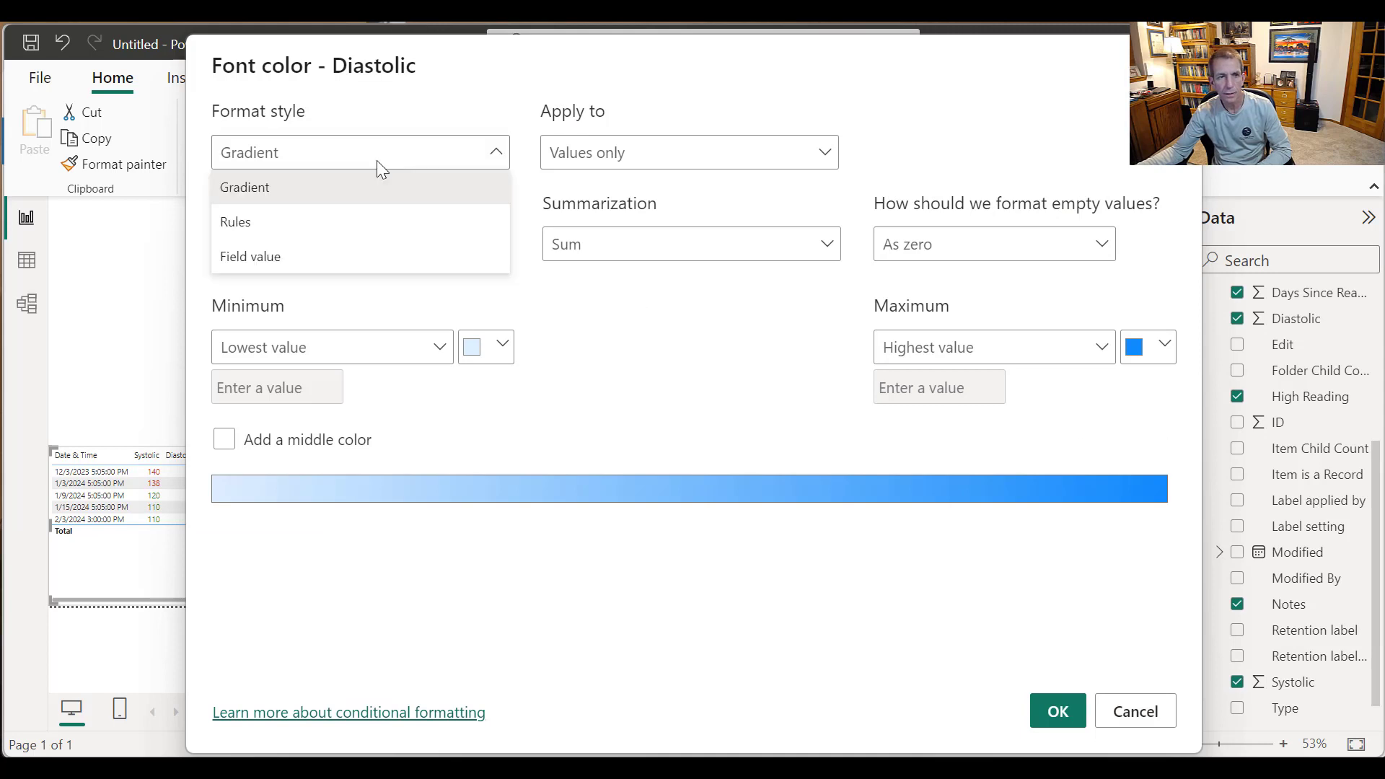
{"action": "left_click", "coordinate": [303, 219]}
{"action": "left_click", "coordinate": [402, 248]}
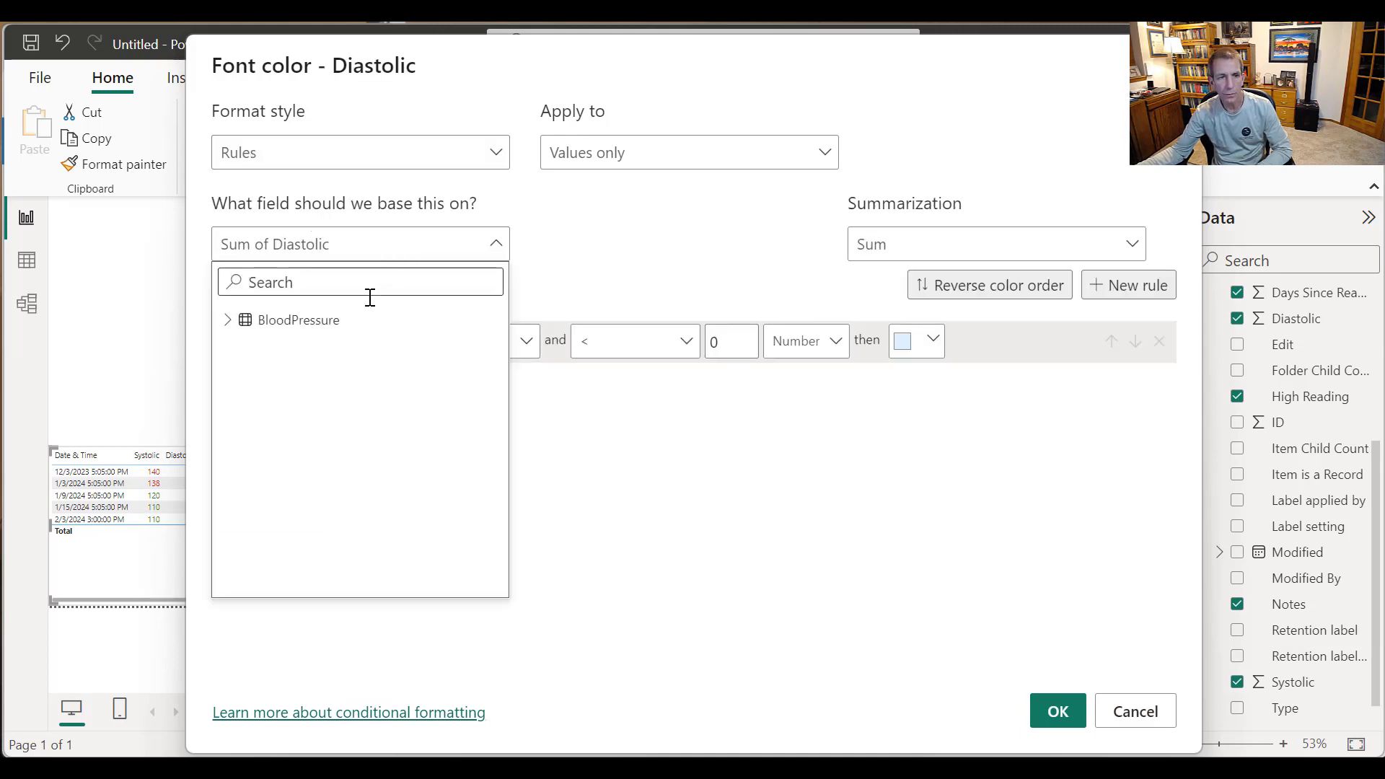
{"action": "left_click", "coordinate": [955, 246]}
{"action": "left_click", "coordinate": [939, 254]}
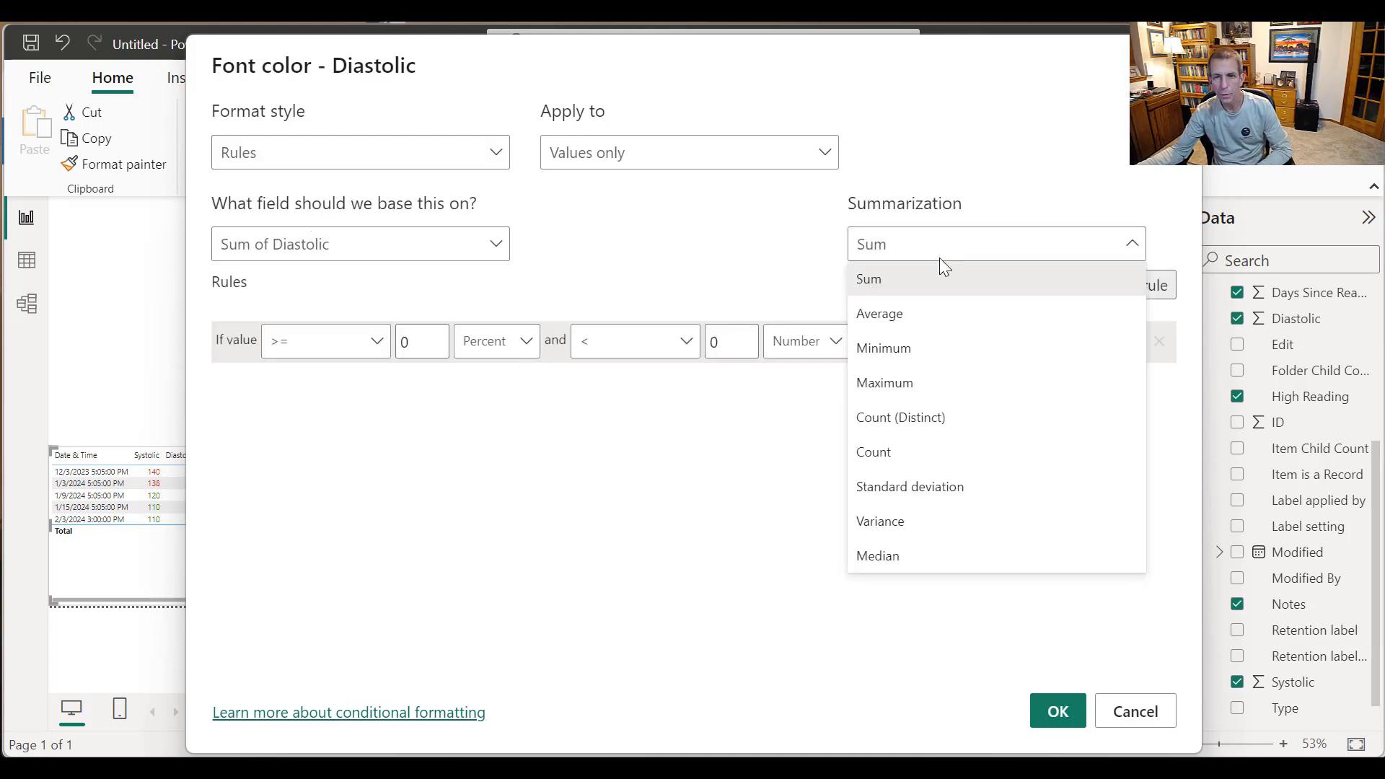
{"action": "left_click", "coordinate": [904, 316]}
Step: Define the Diastolic font color rule's condition as number values greater than 80 and less than 200
{"action": "double_click", "coordinate": [431, 352]}
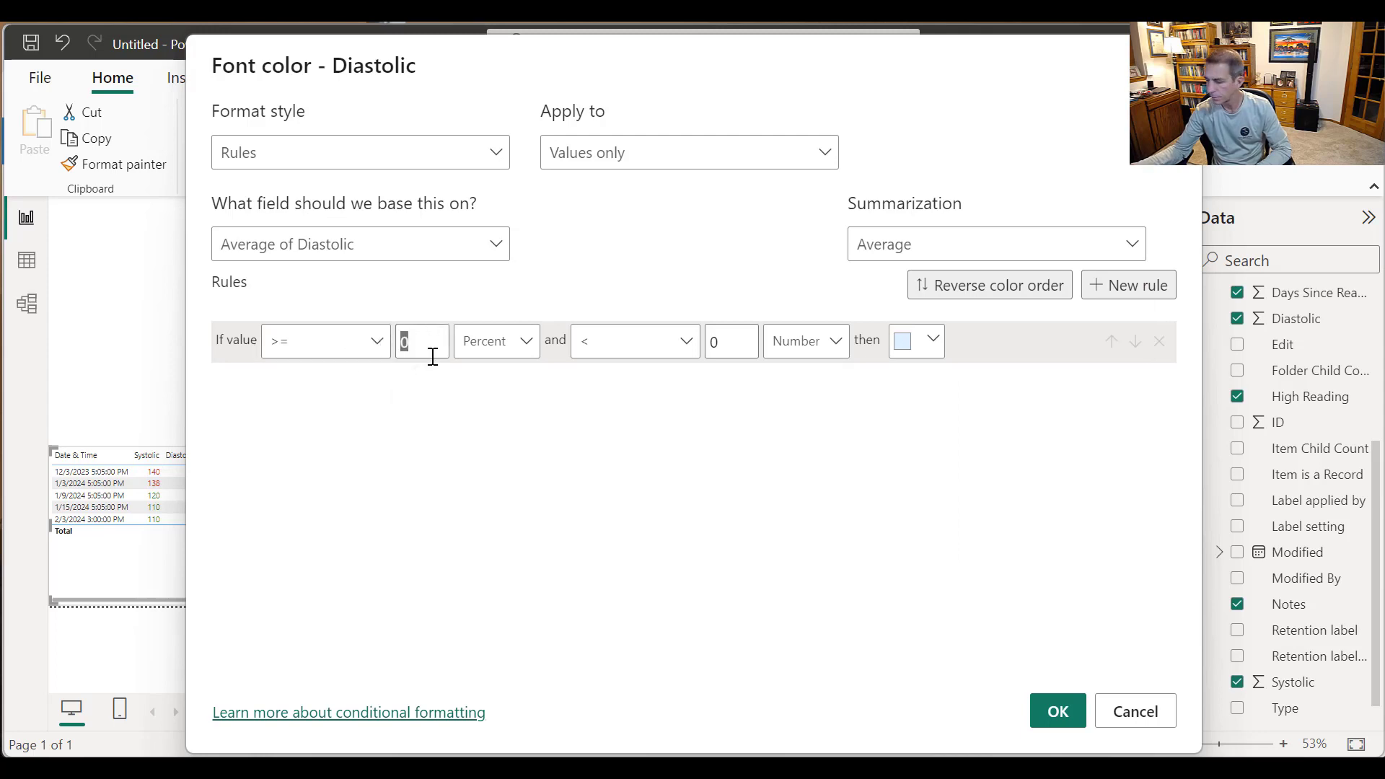
{"action": "left_click", "coordinate": [385, 348]}
{"action": "left_click", "coordinate": [365, 401]}
{"action": "left_click", "coordinate": [489, 352]}
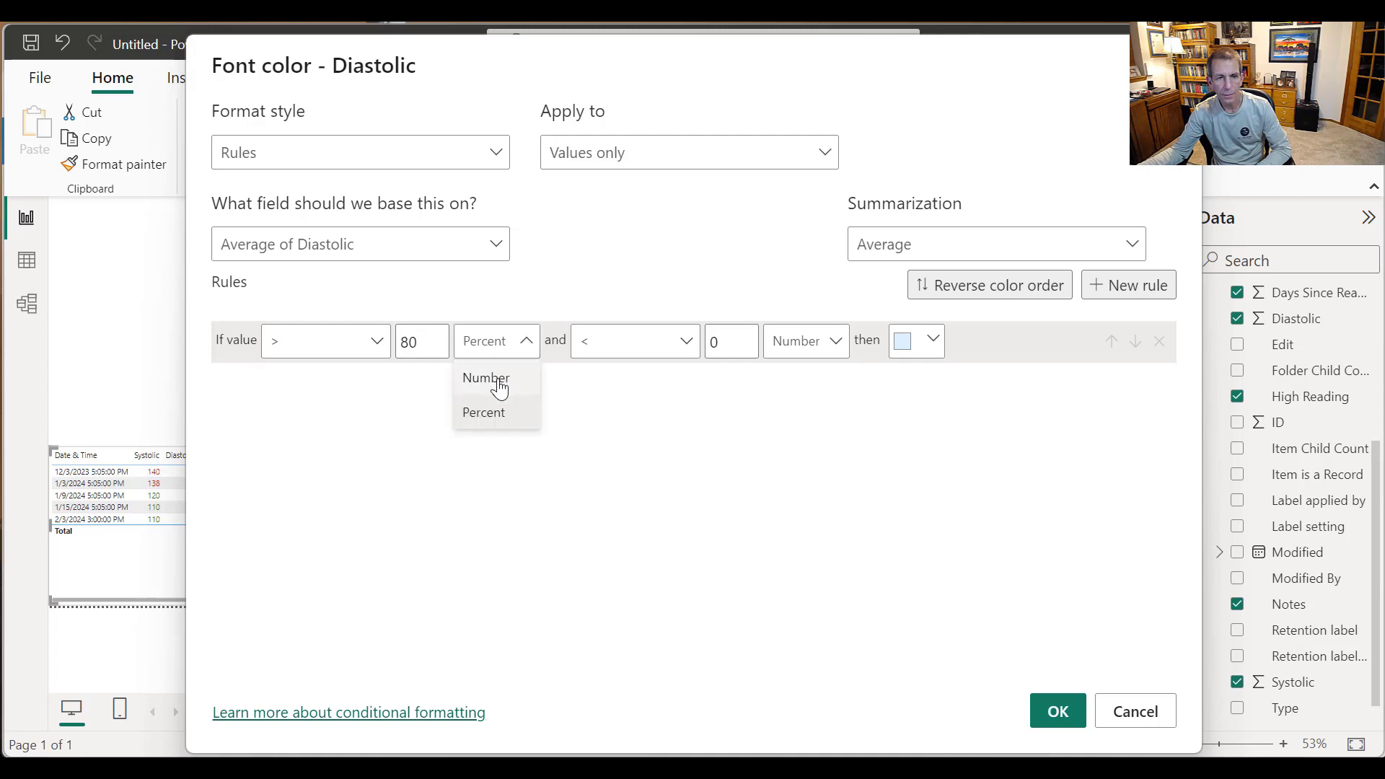
{"action": "left_click", "coordinate": [495, 379]}
{"action": "double_click", "coordinate": [725, 351]}
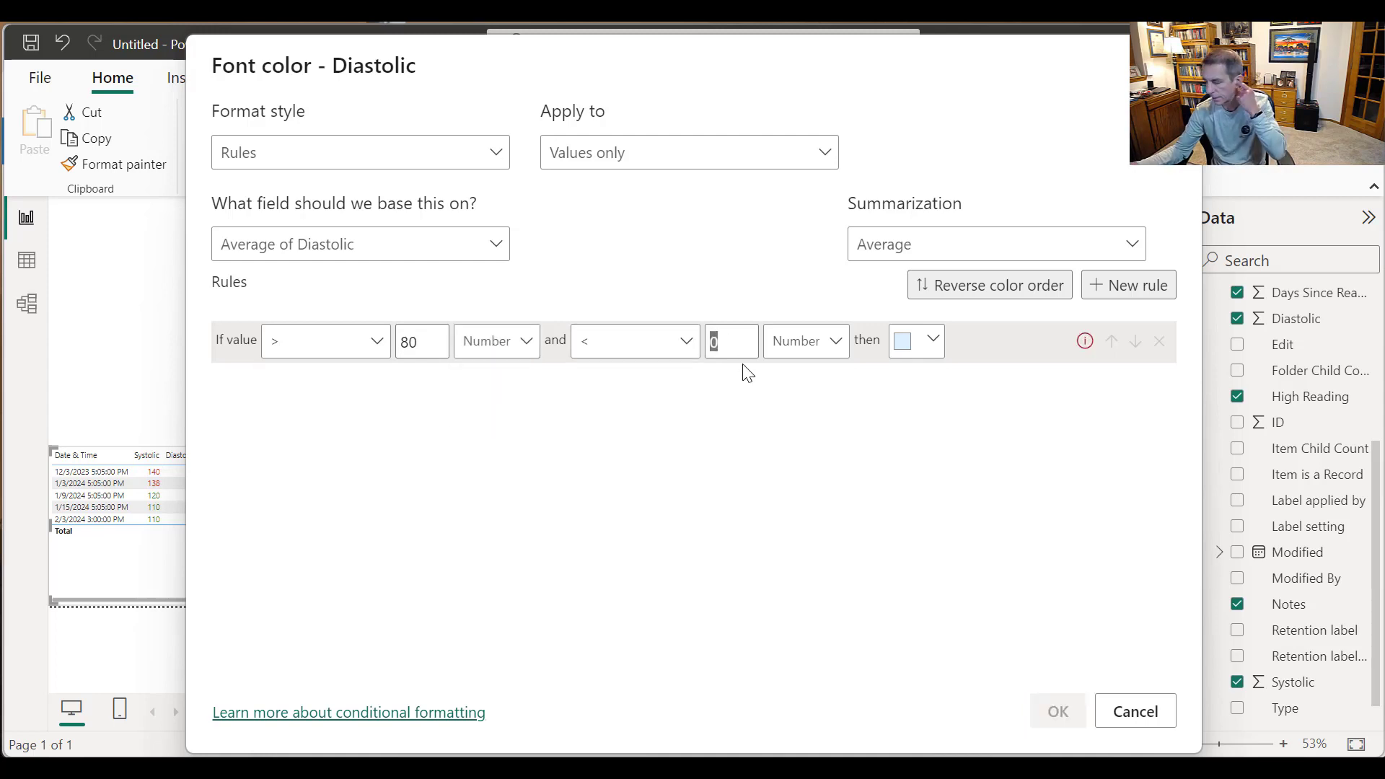
{"action": "type", "text": "200"}
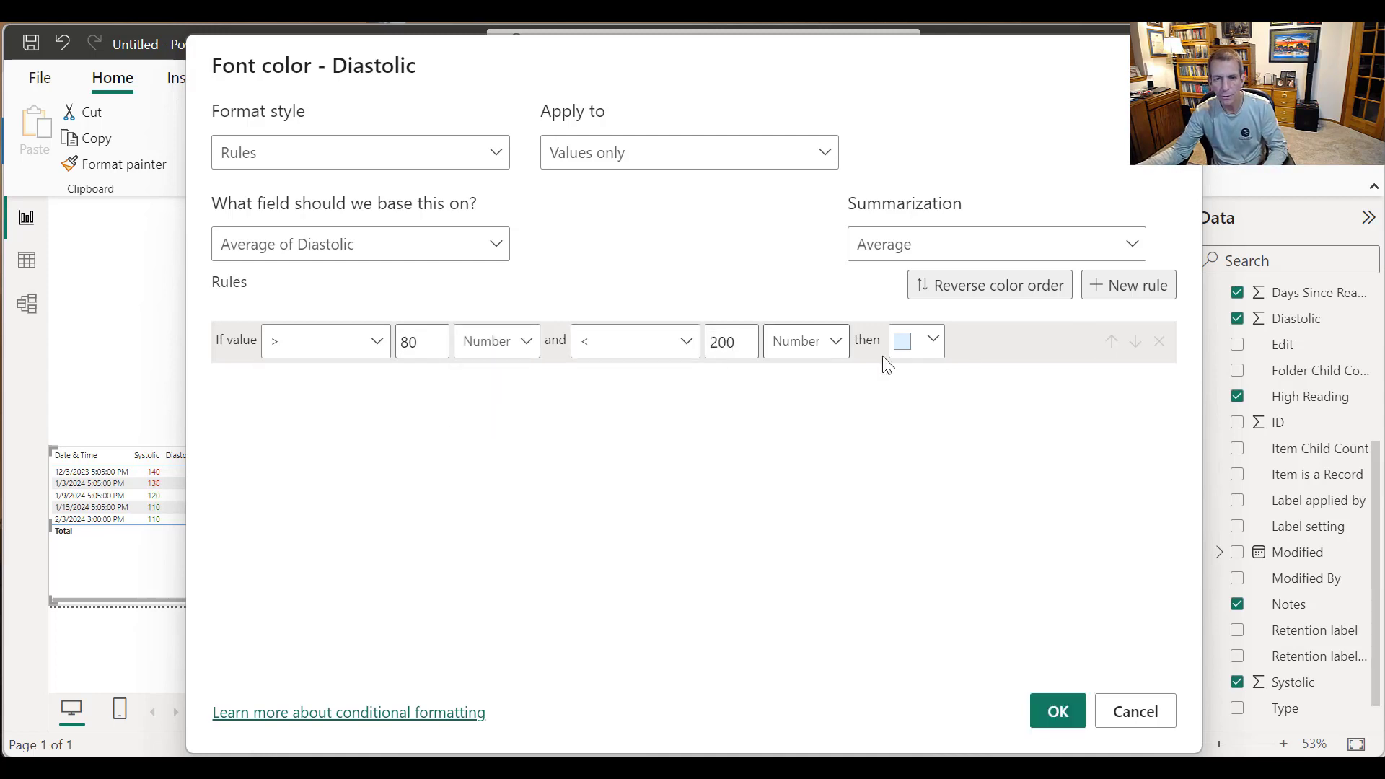
Step: Set the color of the 80 to 200 Diastolic rule to a custom dark red and apply the formatting
{"action": "left_click", "coordinate": [916, 341]}
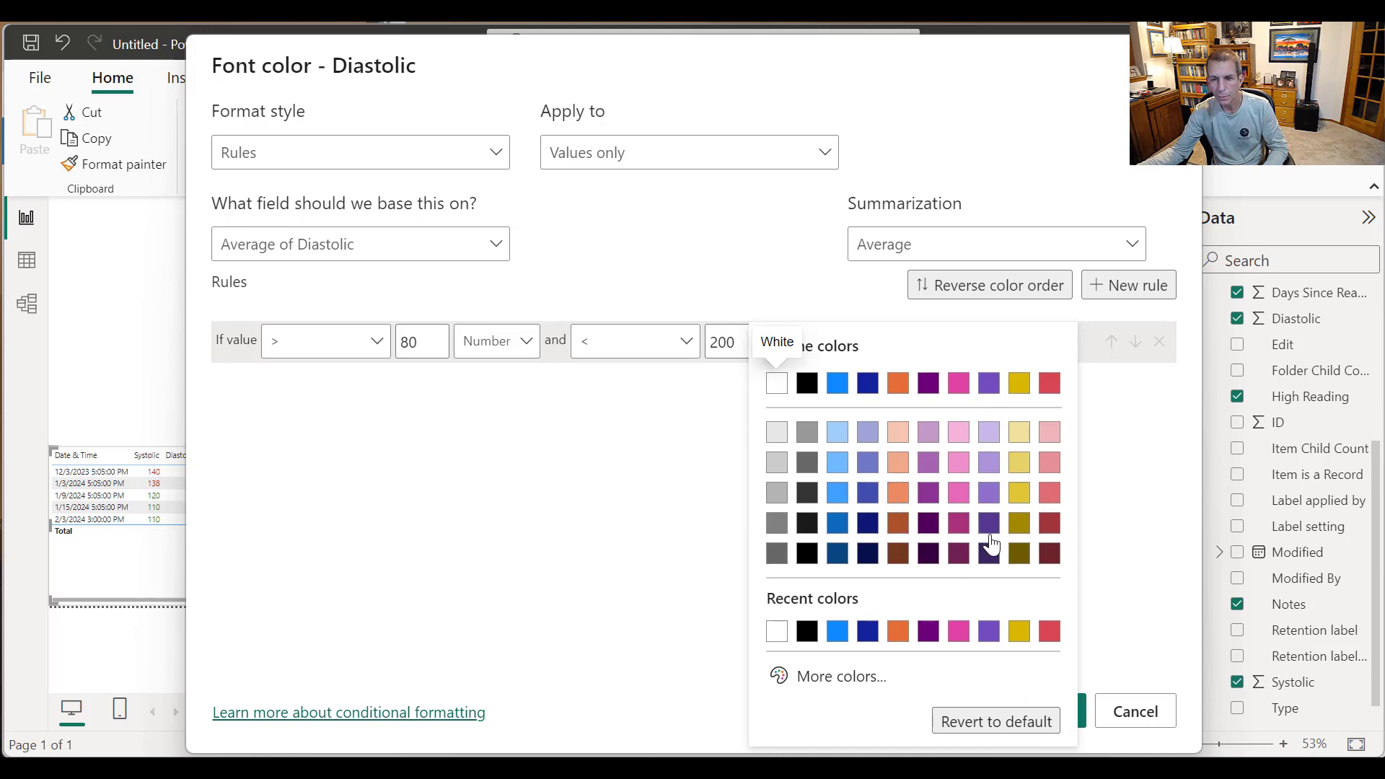
{"action": "left_click", "coordinate": [853, 676]}
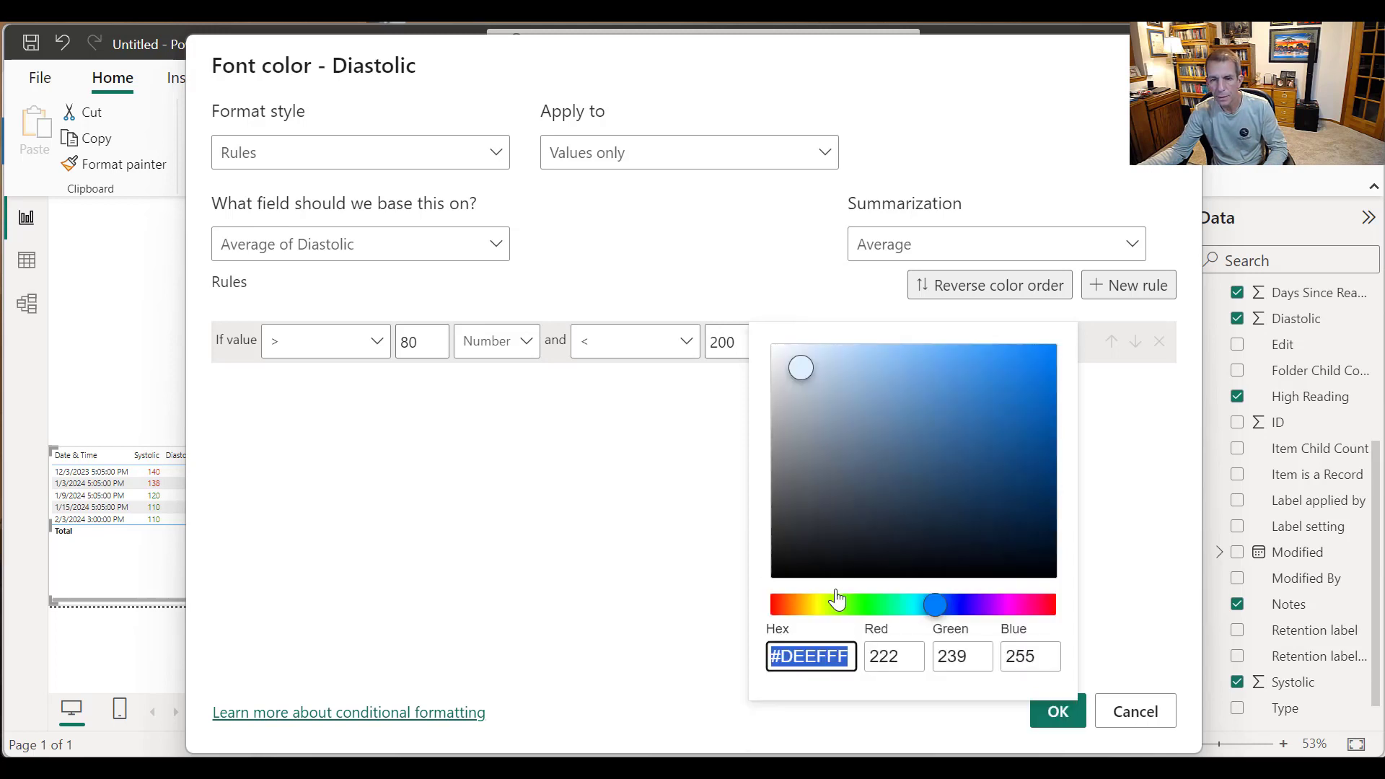
{"action": "left_click", "coordinate": [778, 612]}
{"action": "left_click", "coordinate": [1019, 414]}
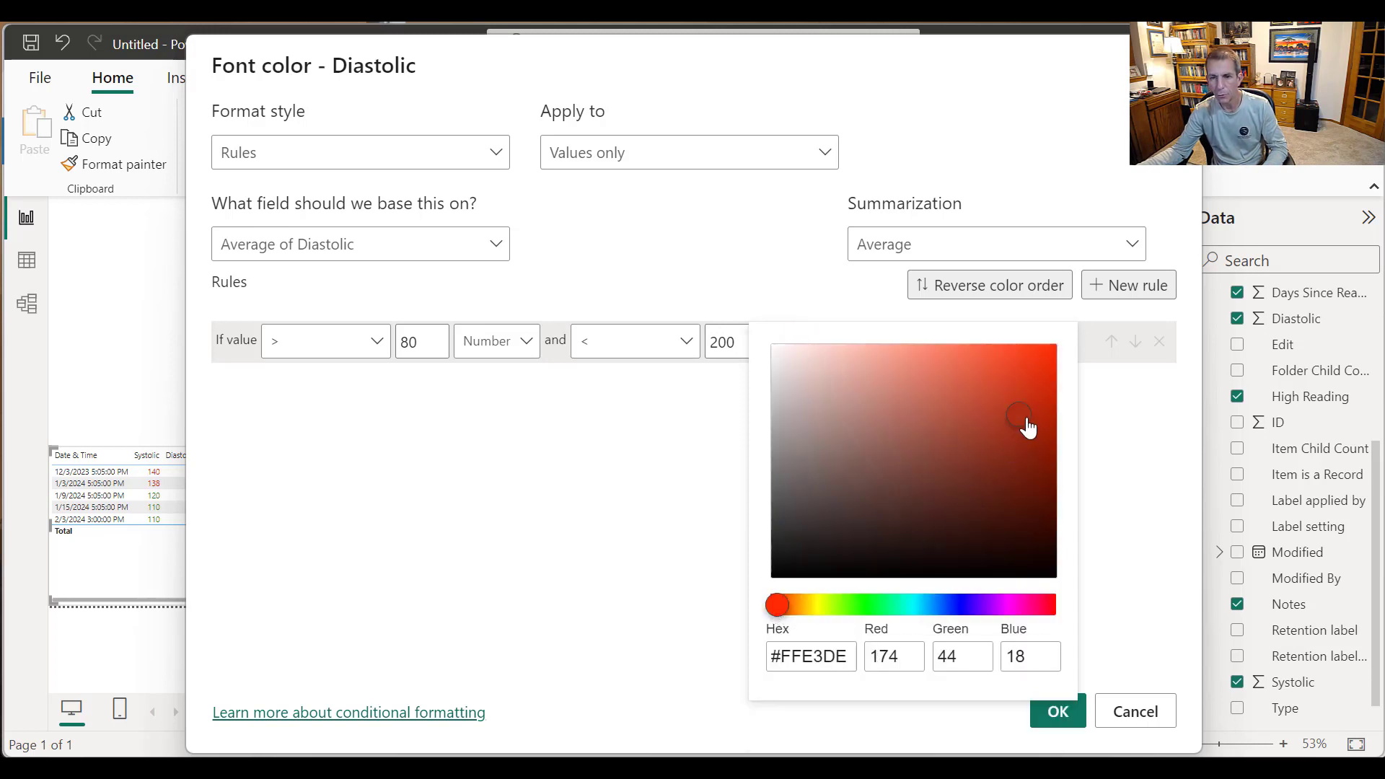
{"action": "left_click", "coordinate": [1186, 595]}
{"action": "left_click", "coordinate": [1057, 711]}
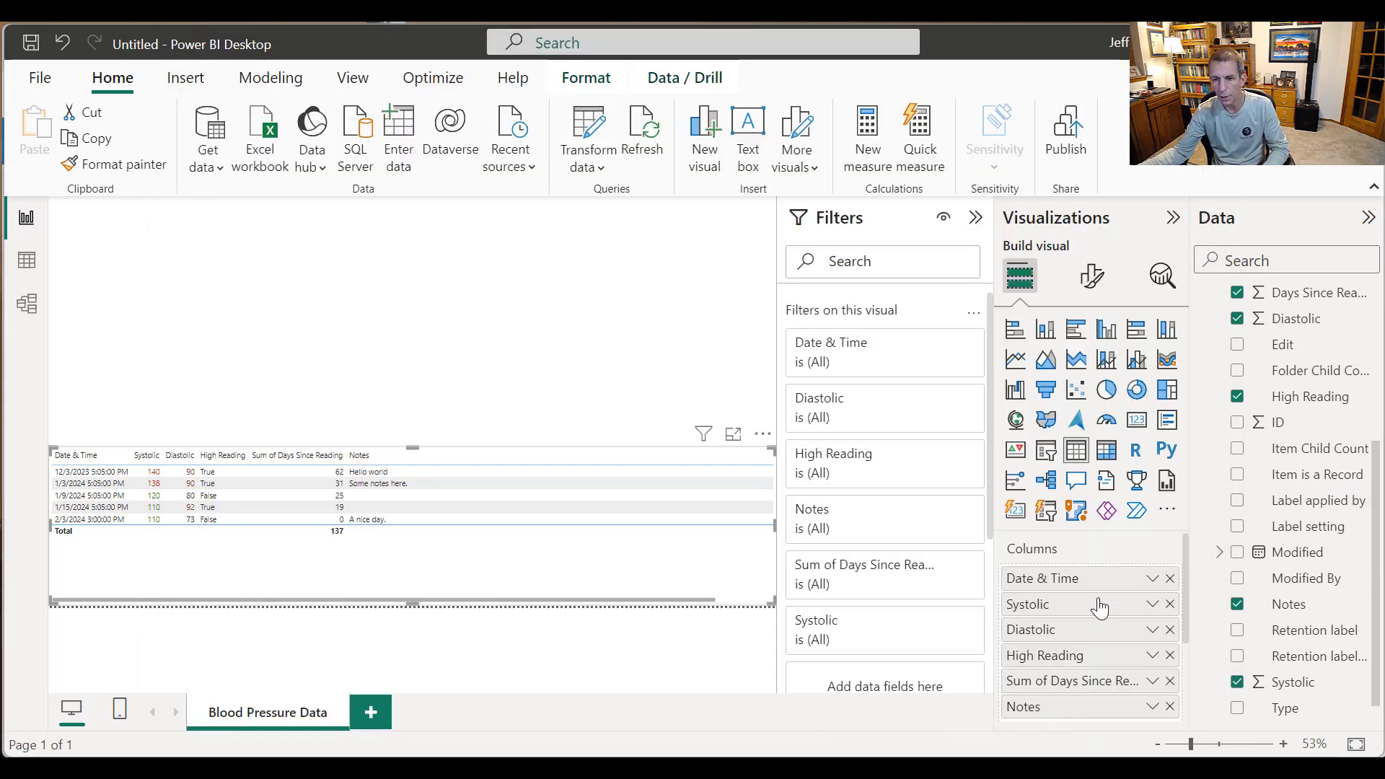
Step: Reopen the Diastolic font color rules and add one for number values greater than or equal to 0 and less than or equal to 80
{"action": "right_click", "coordinate": [1063, 622]}
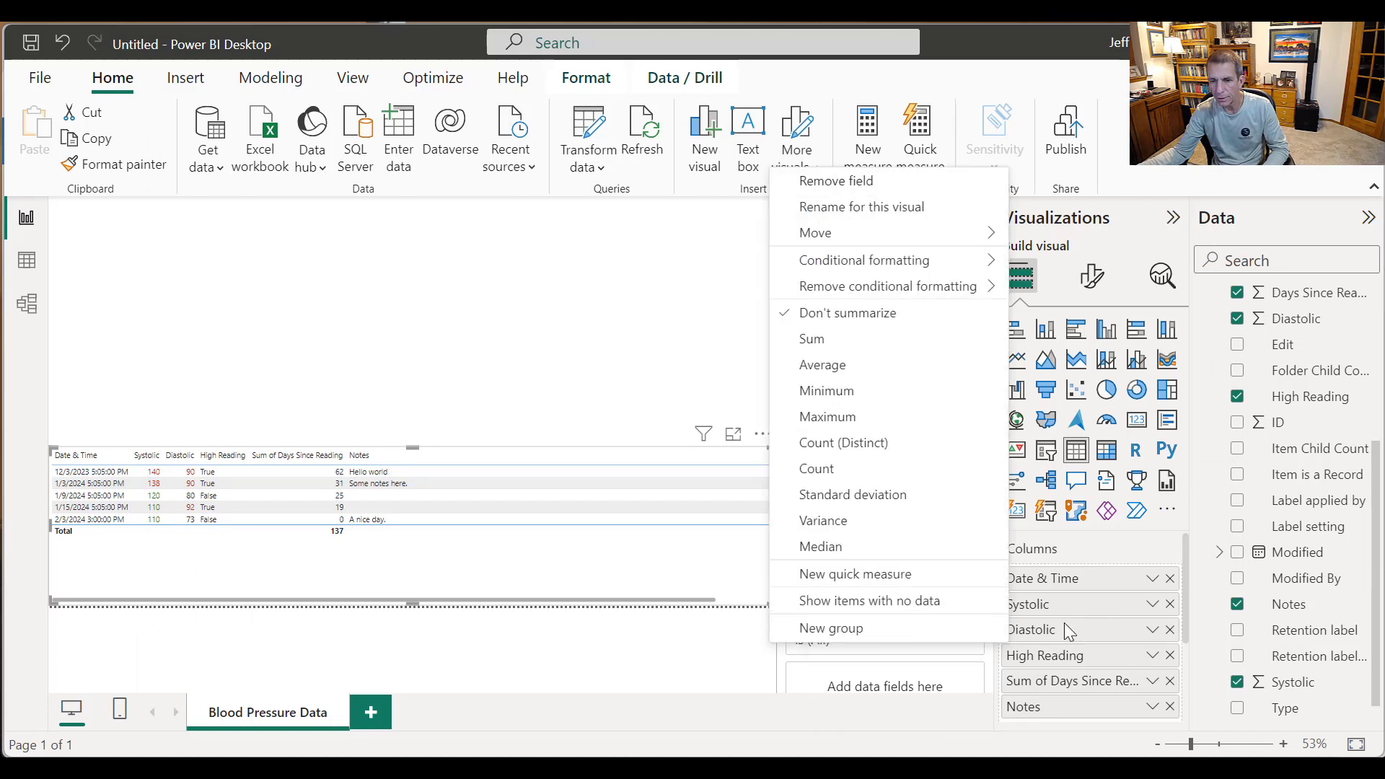
{"action": "mouse_move", "coordinate": [959, 260]}
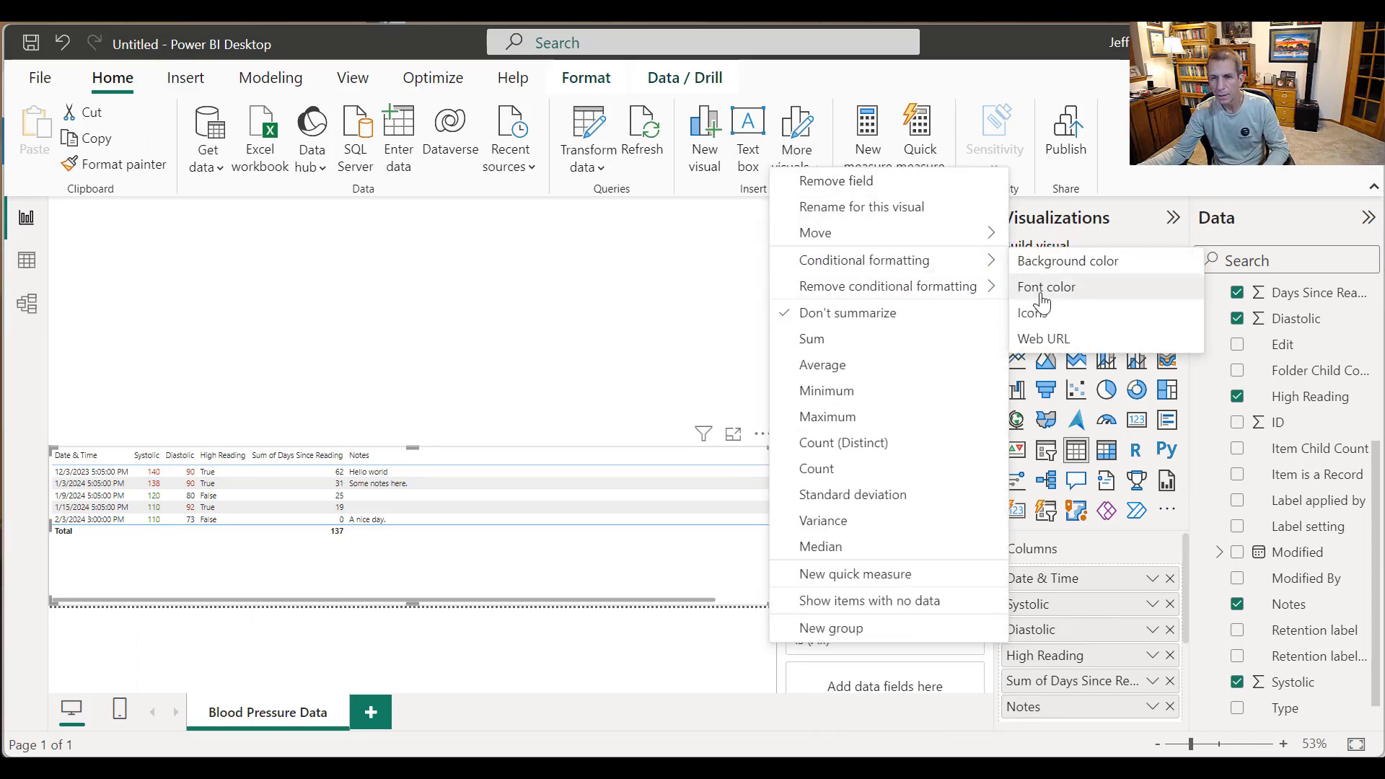
{"action": "left_click", "coordinate": [1045, 296]}
{"action": "left_click", "coordinate": [1128, 285]}
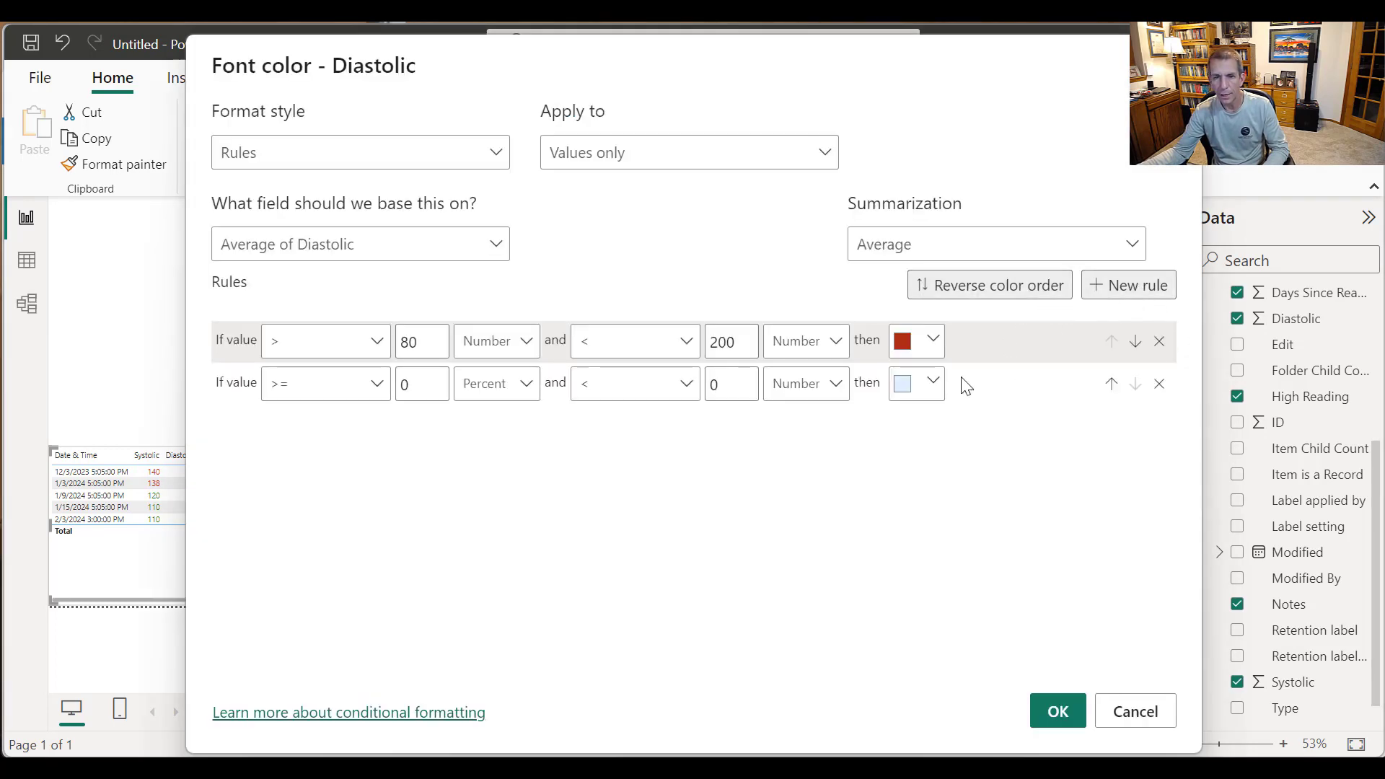
{"action": "left_click", "coordinate": [527, 393]}
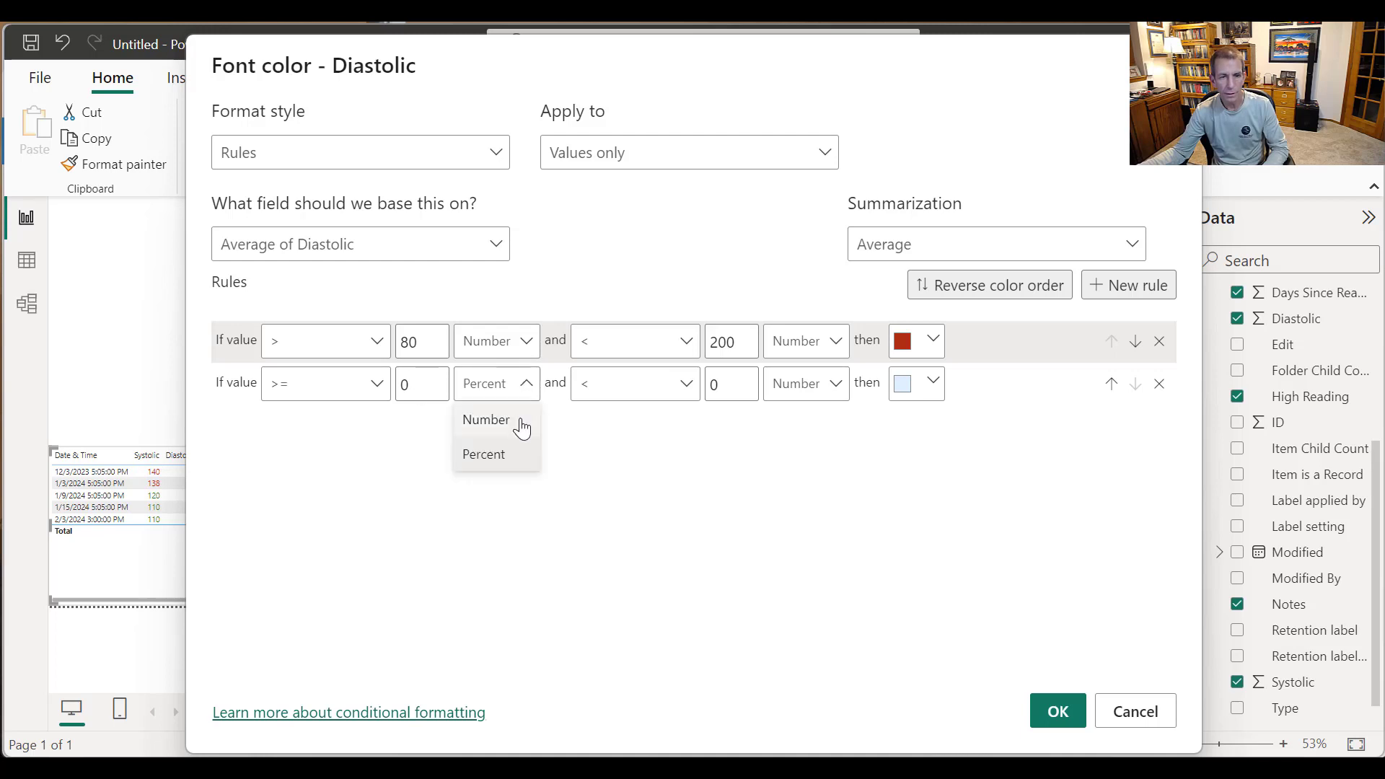
{"action": "left_click", "coordinate": [505, 415]}
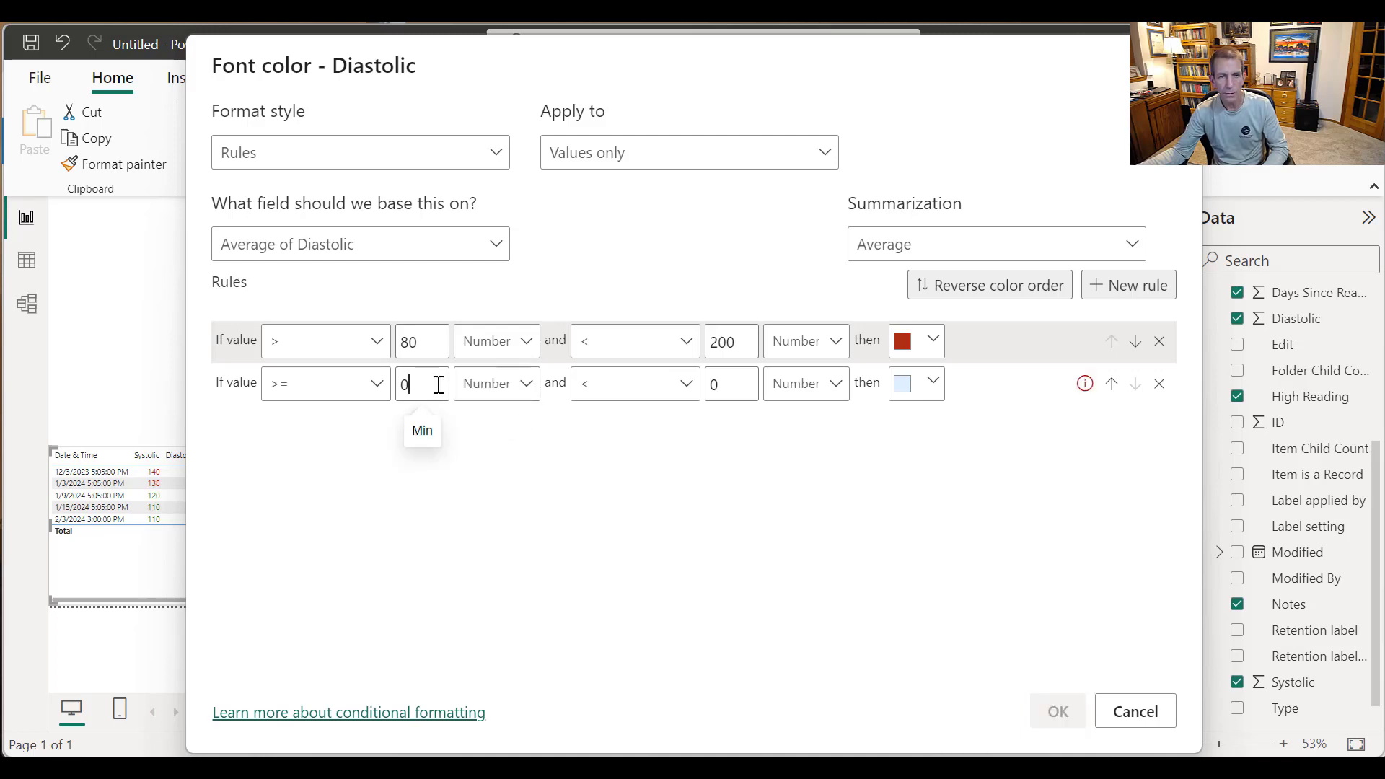
{"action": "left_click", "coordinate": [678, 398]}
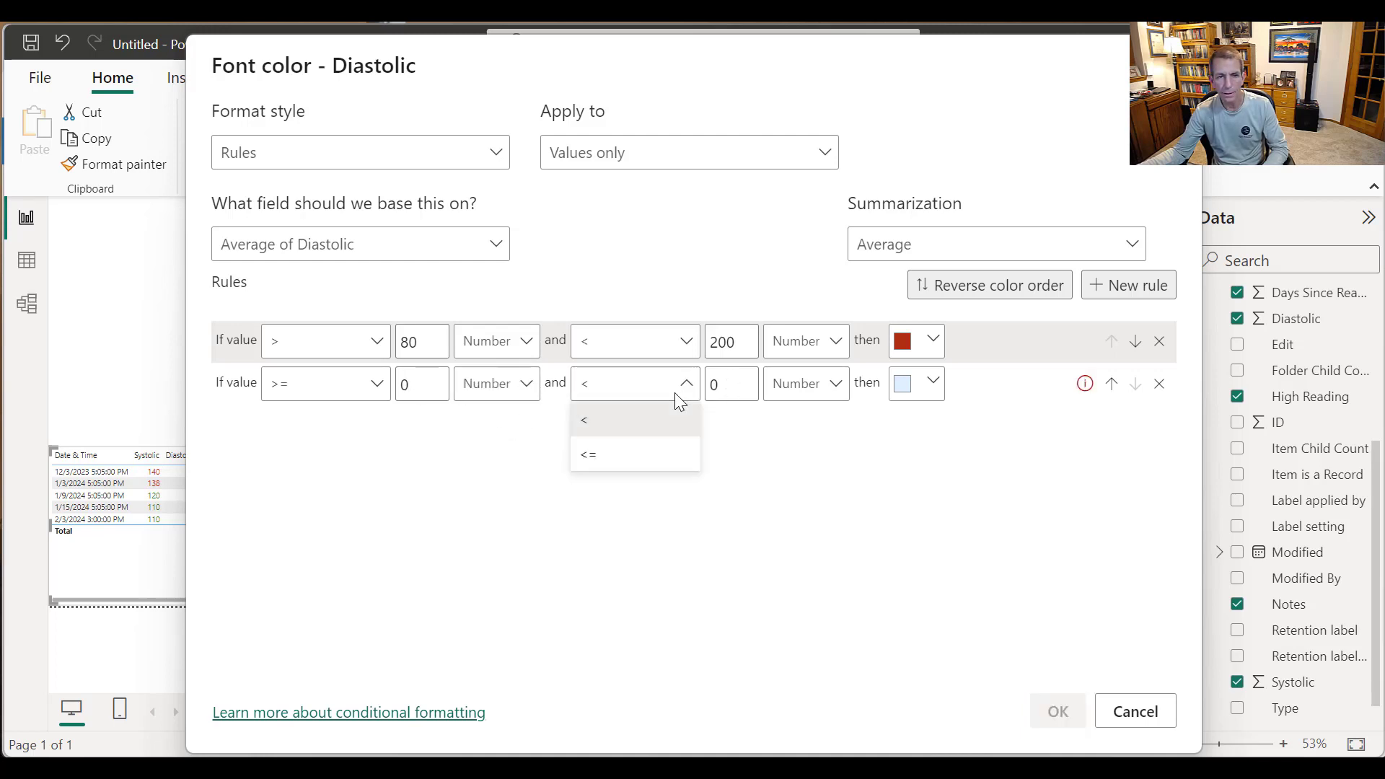
{"action": "left_click", "coordinate": [642, 464]}
{"action": "double_click", "coordinate": [747, 382]}
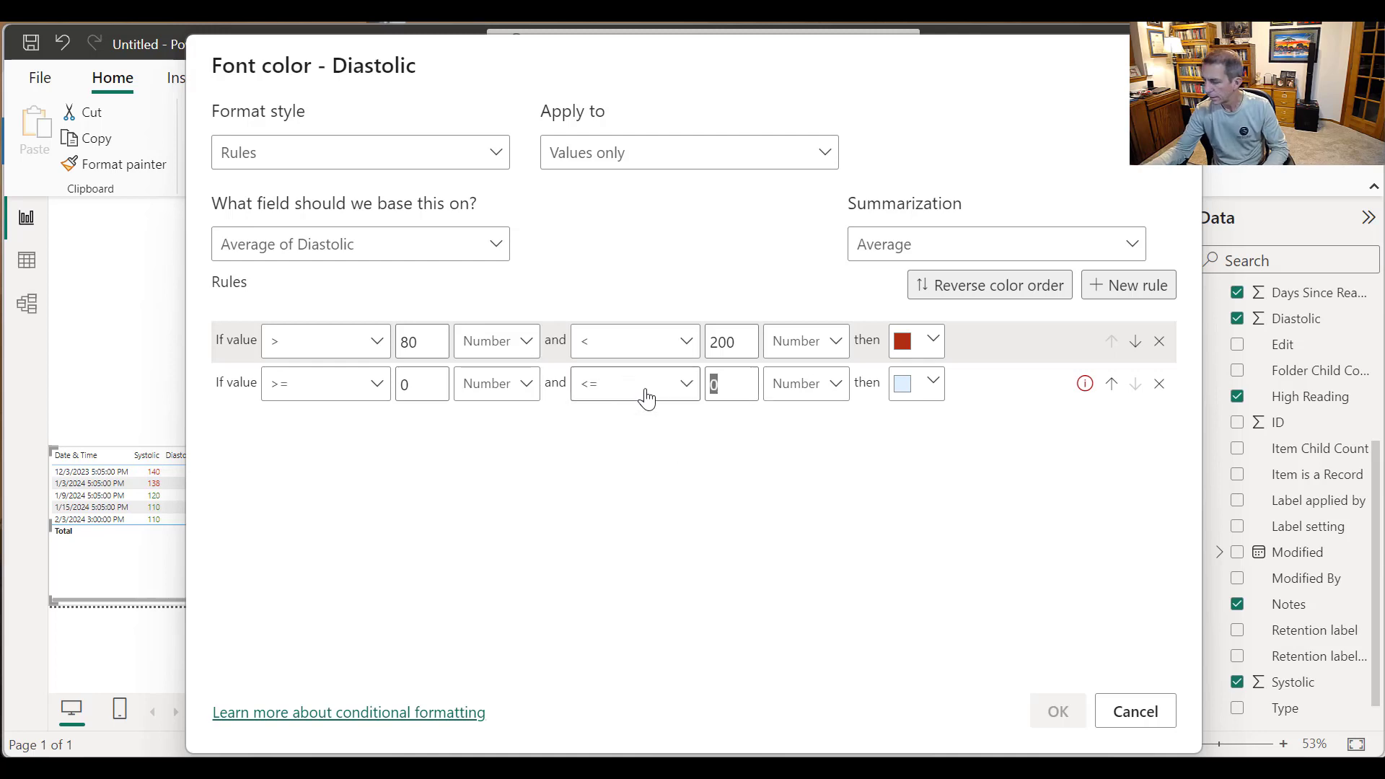
{"action": "type", "text": "80"}
Step: Set the color of the 0 to 80 Diastolic rule to a custom green and apply the Diastolic formatting
{"action": "left_click", "coordinate": [905, 383]}
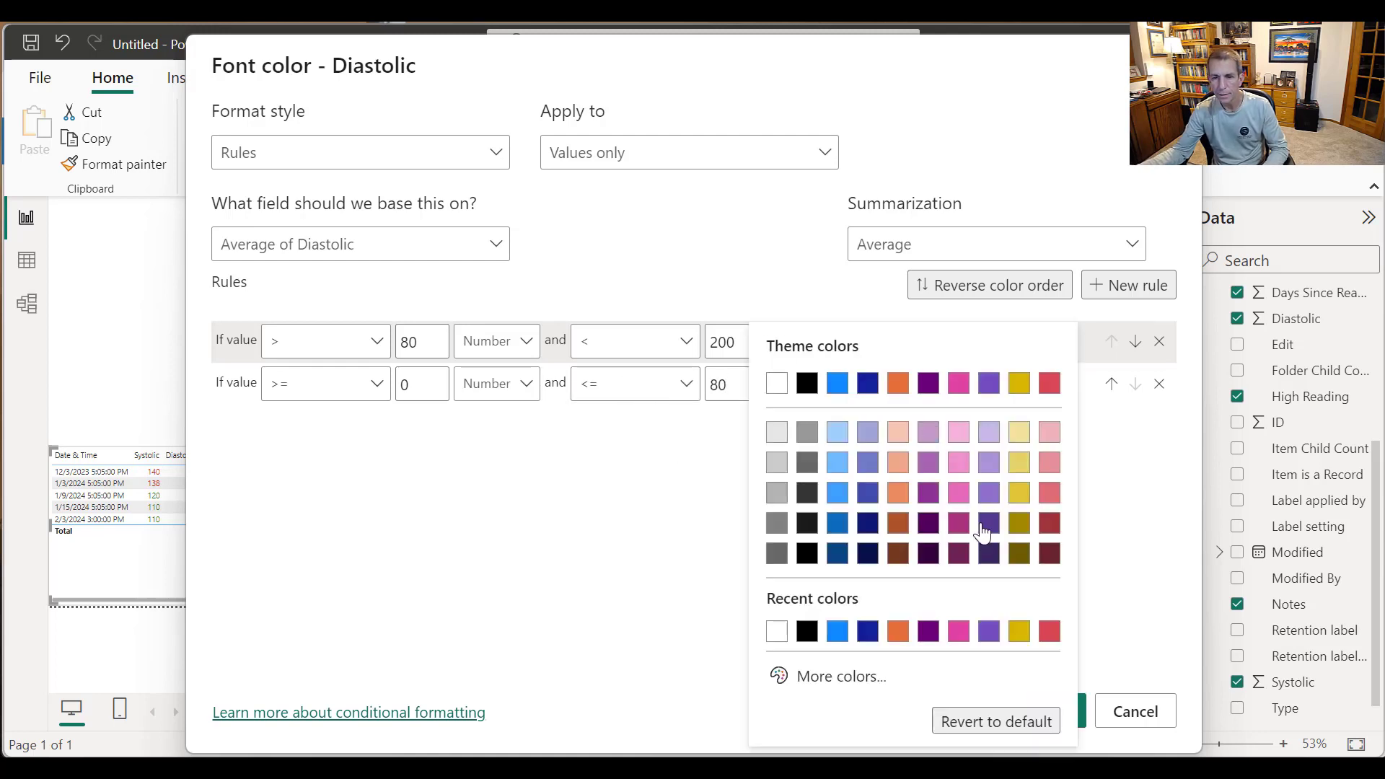
{"action": "left_click", "coordinate": [841, 676]}
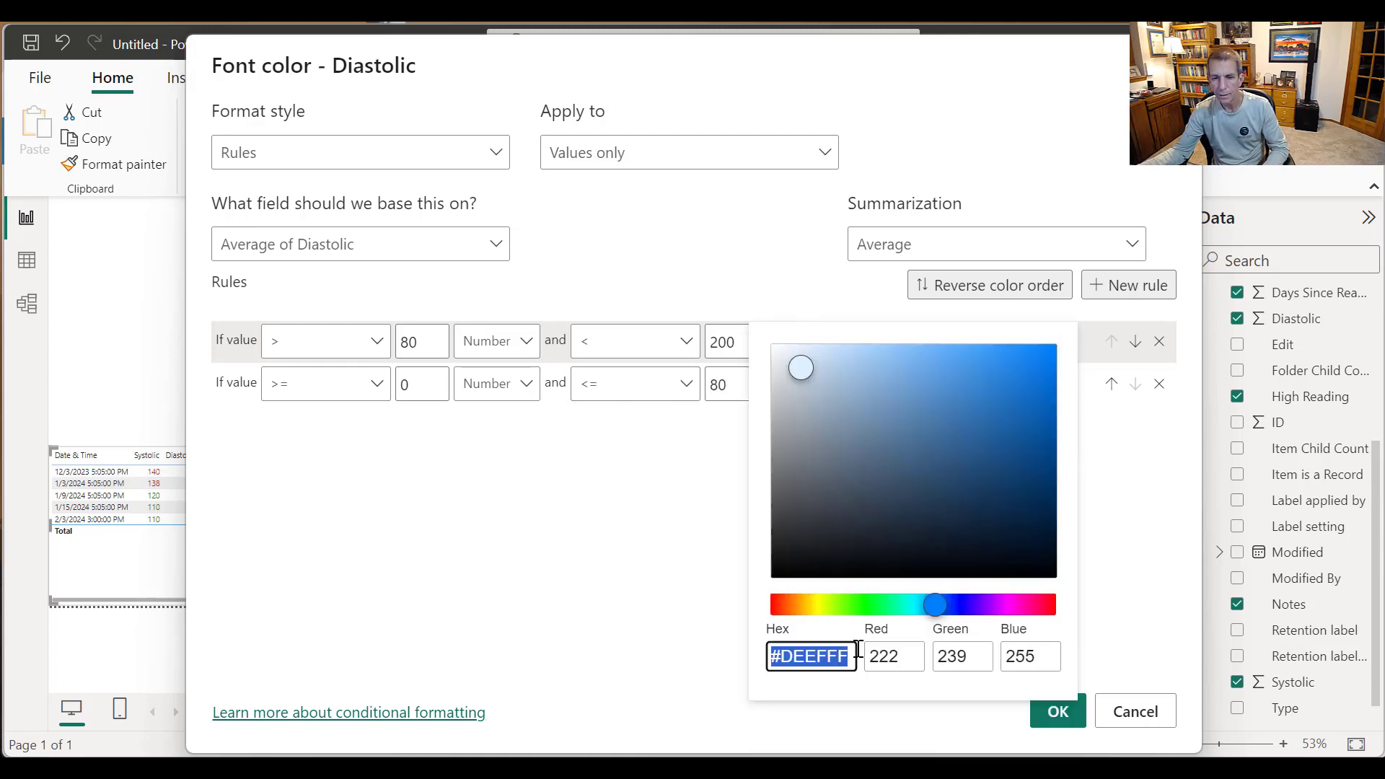
{"action": "left_click", "coordinate": [870, 605]}
{"action": "left_click", "coordinate": [1032, 448]}
{"action": "left_click", "coordinate": [1118, 584]}
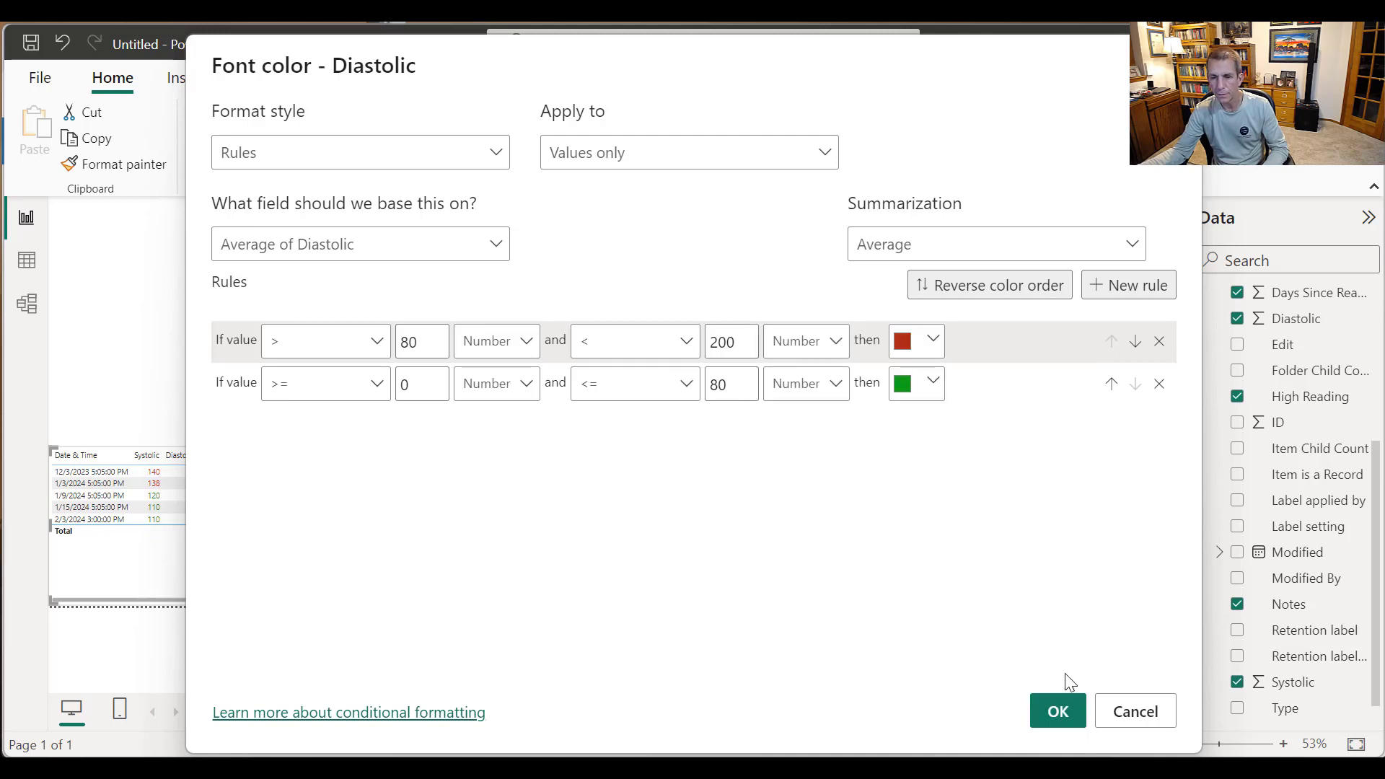
{"action": "left_click", "coordinate": [1060, 710]}
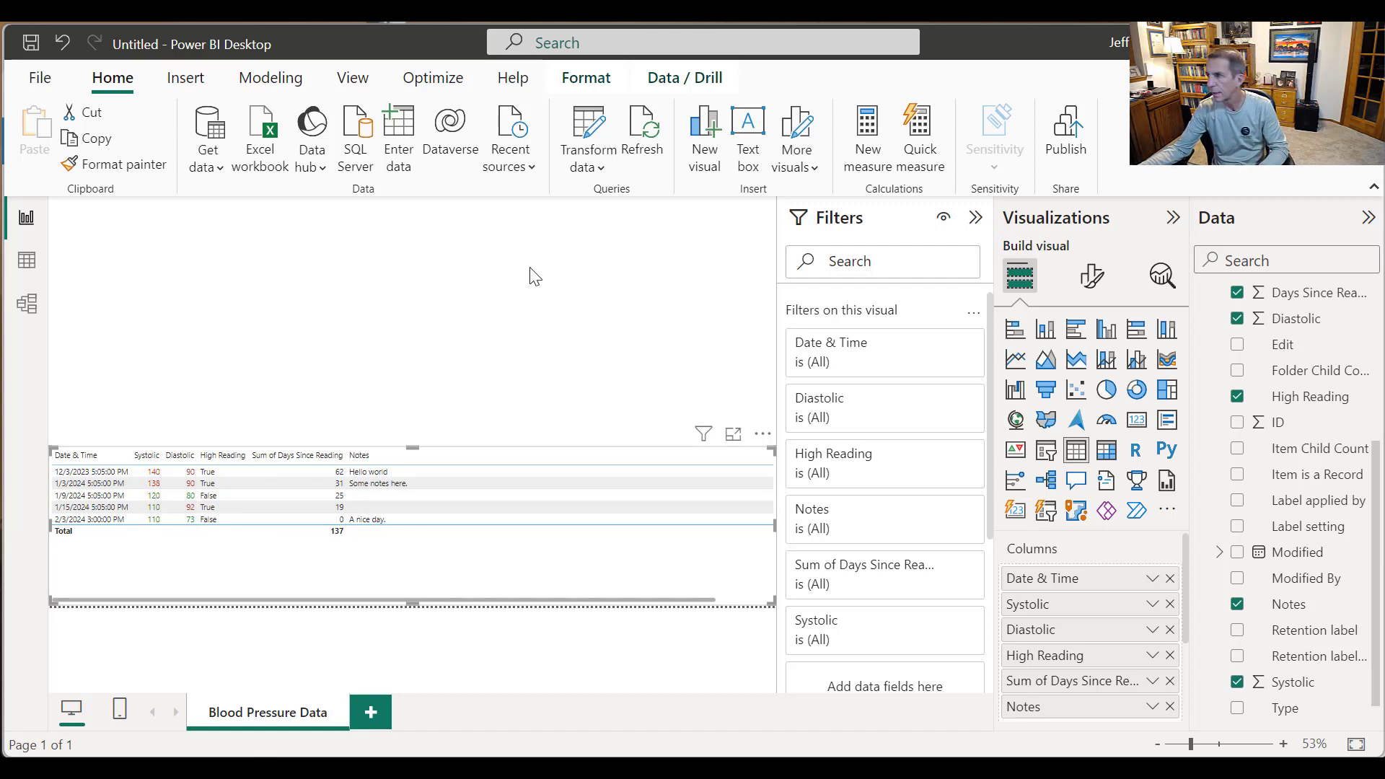
Step: Create a measure in the BloodPressure table defined as Average Systolic = AVERAGE(BloodPressure[Systolic])
{"action": "left_click", "coordinate": [525, 331]}
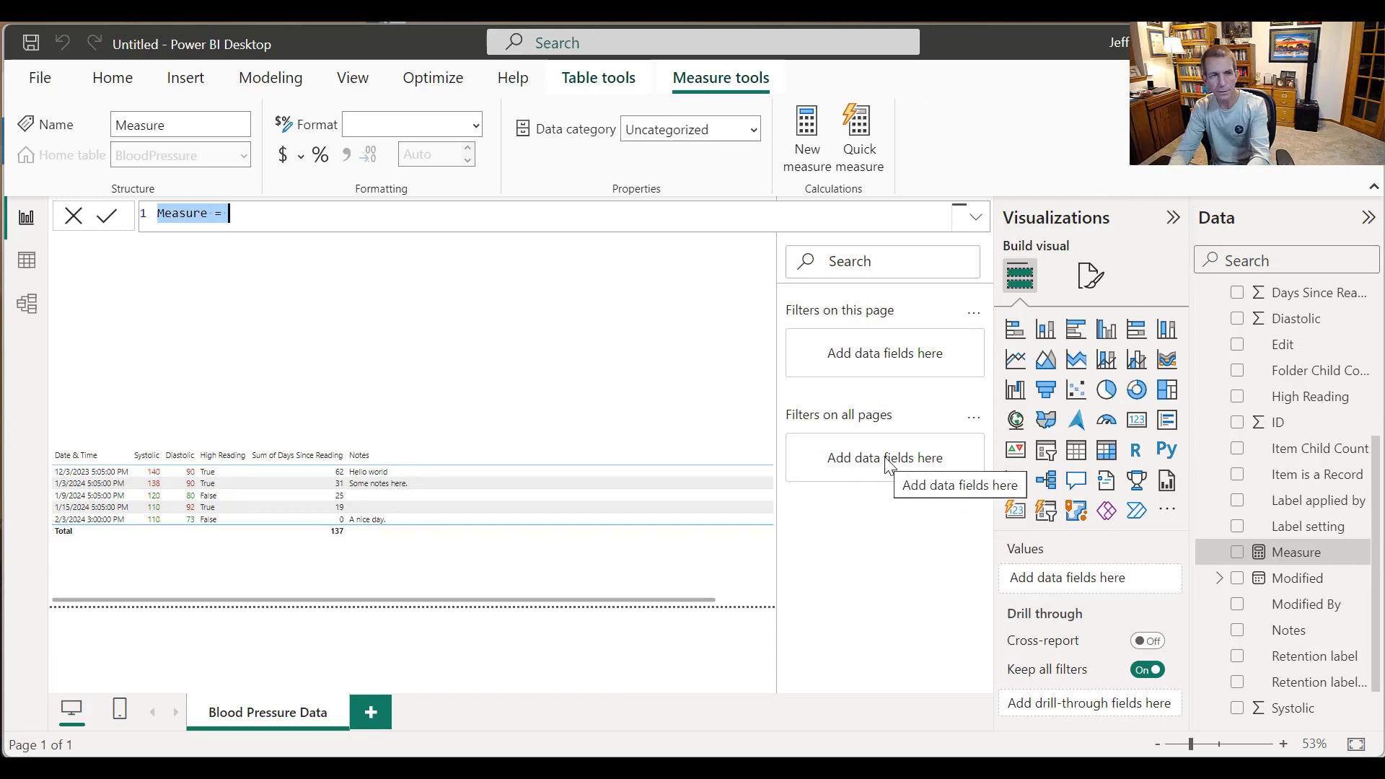
{"action": "type", "text": "Average"}
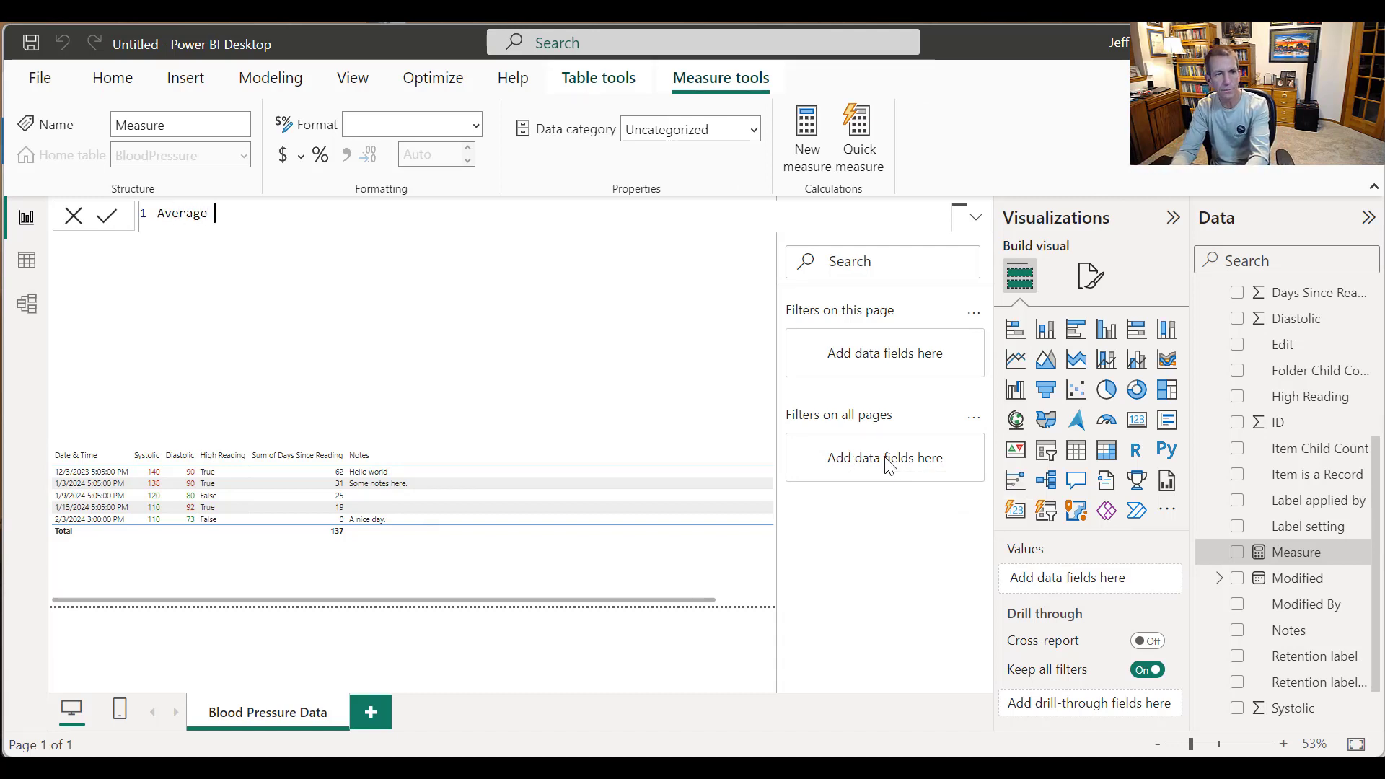
{"action": "type", "text": " Dy"}
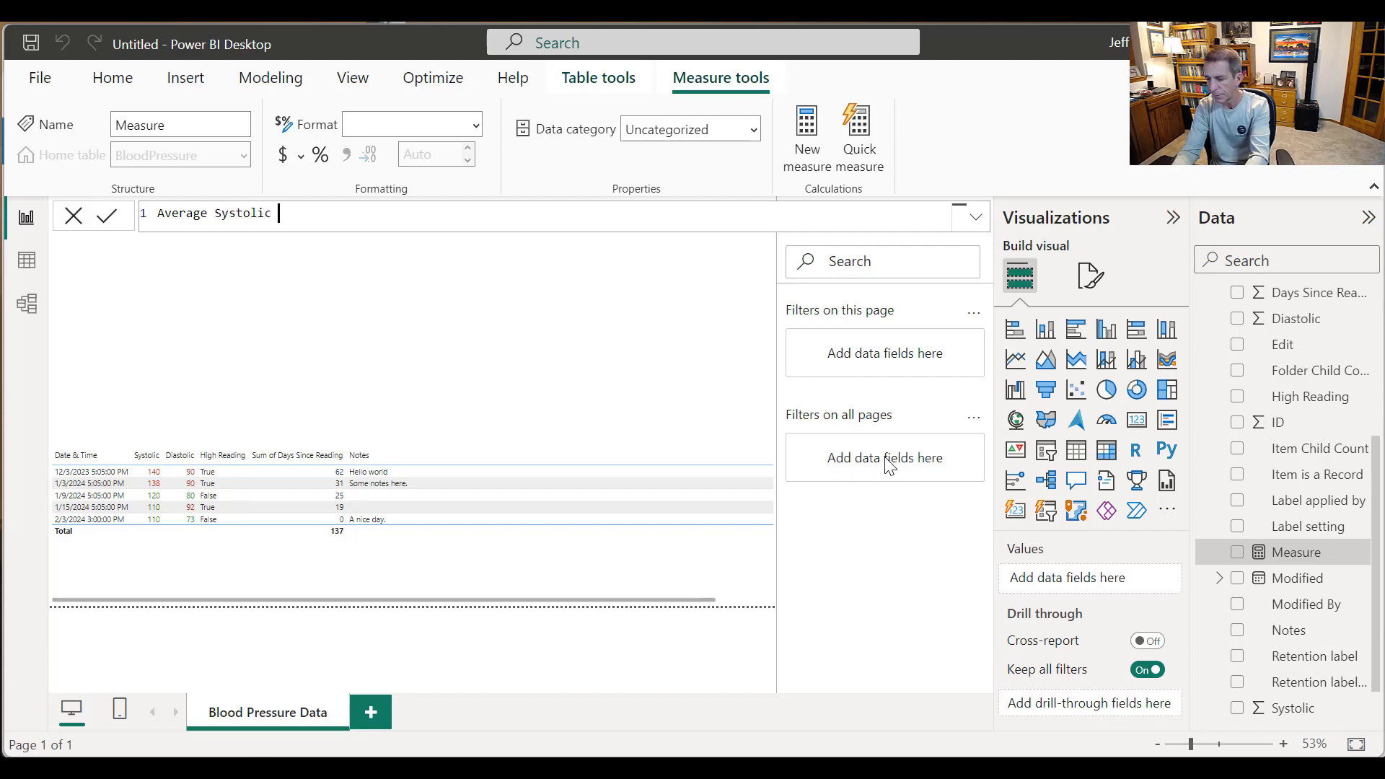
{"action": "type", "text": "stolic = Aver"}
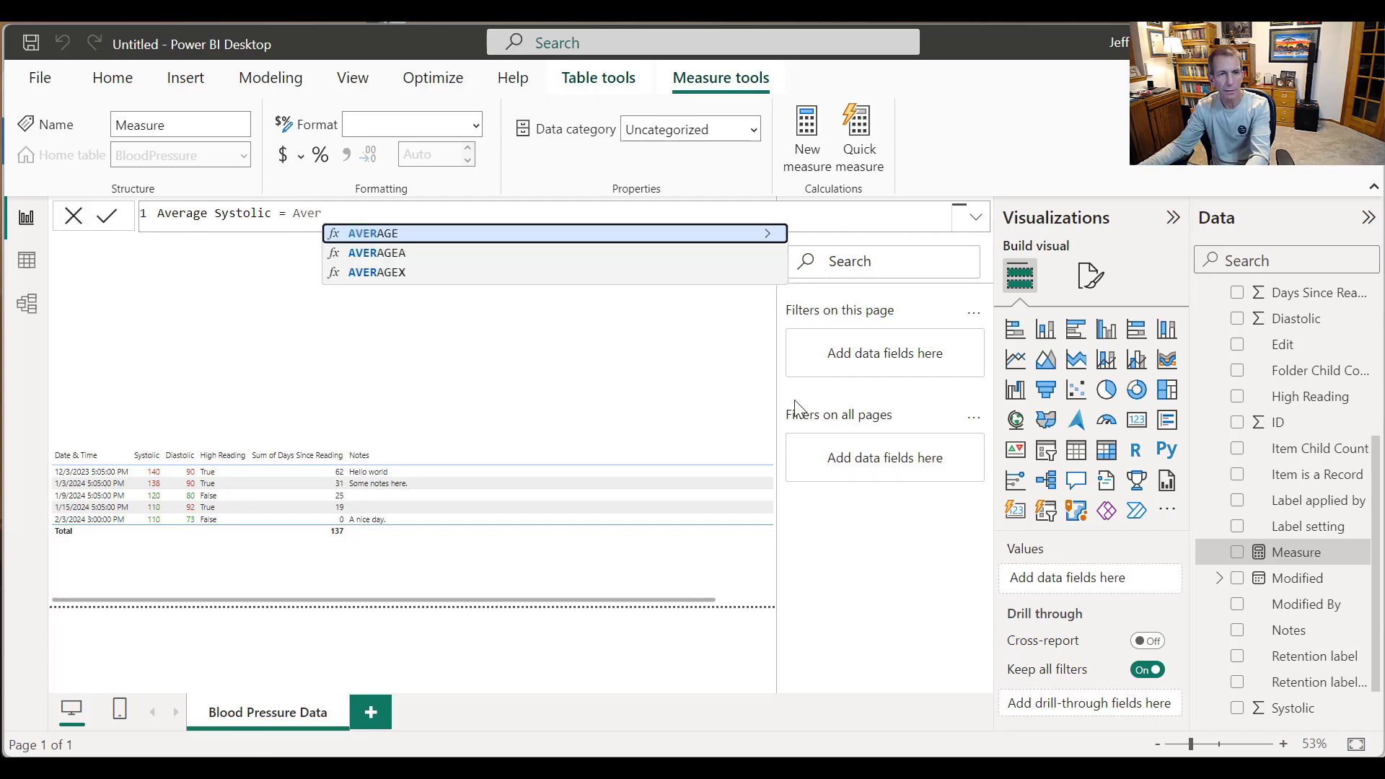
{"action": "key", "text": "Tab"}
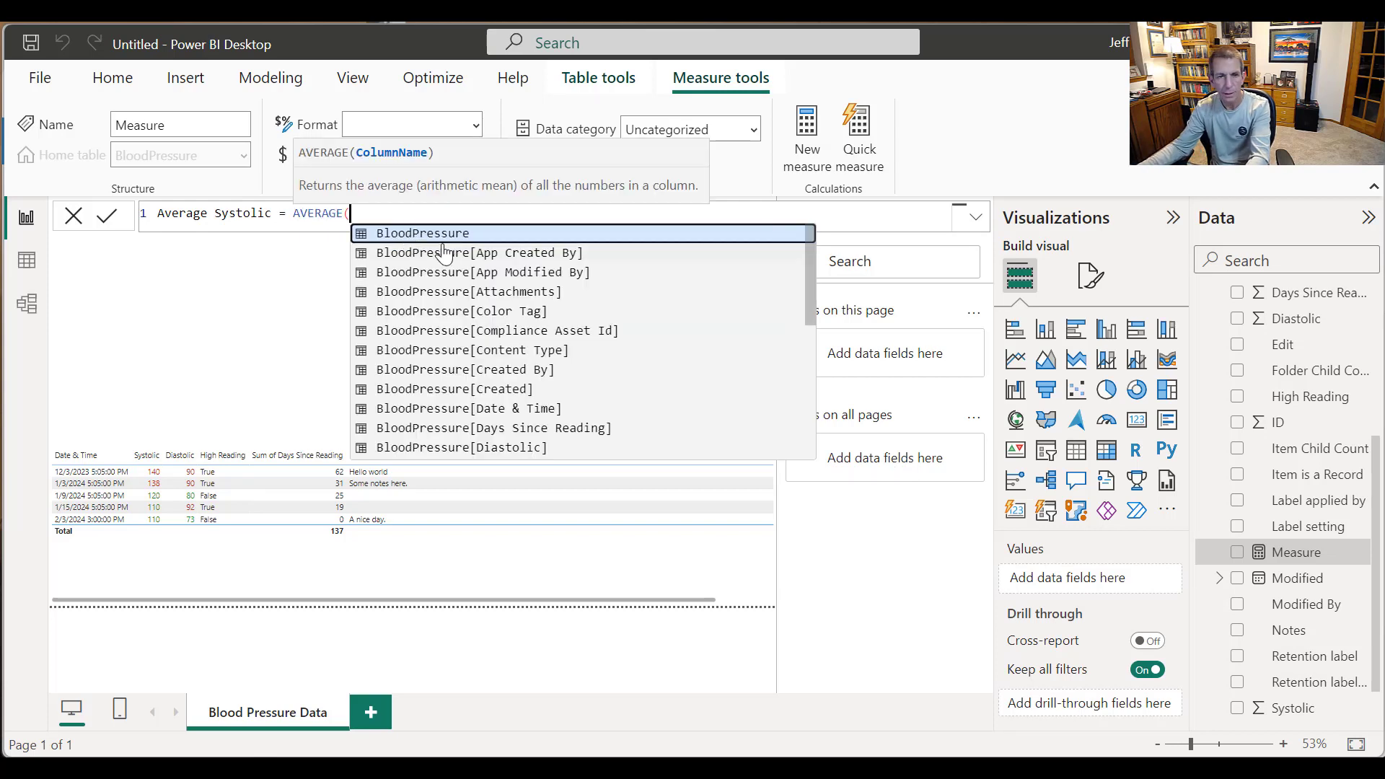
{"action": "scroll", "coordinate": [602, 375], "scroll_direction": "down", "scroll_amount": 3}
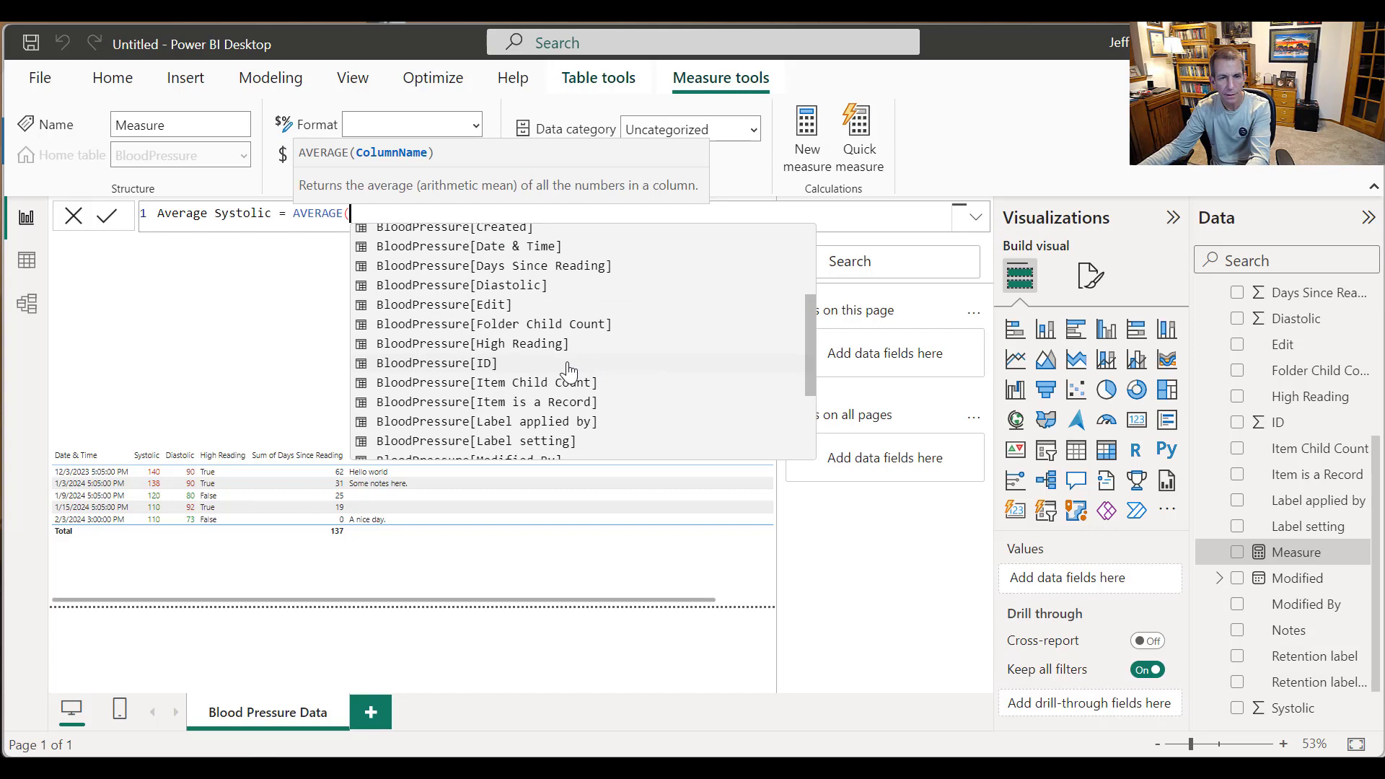
{"action": "scroll", "coordinate": [568, 370], "scroll_direction": "down", "scroll_amount": 3}
{"action": "left_click", "coordinate": [559, 414]}
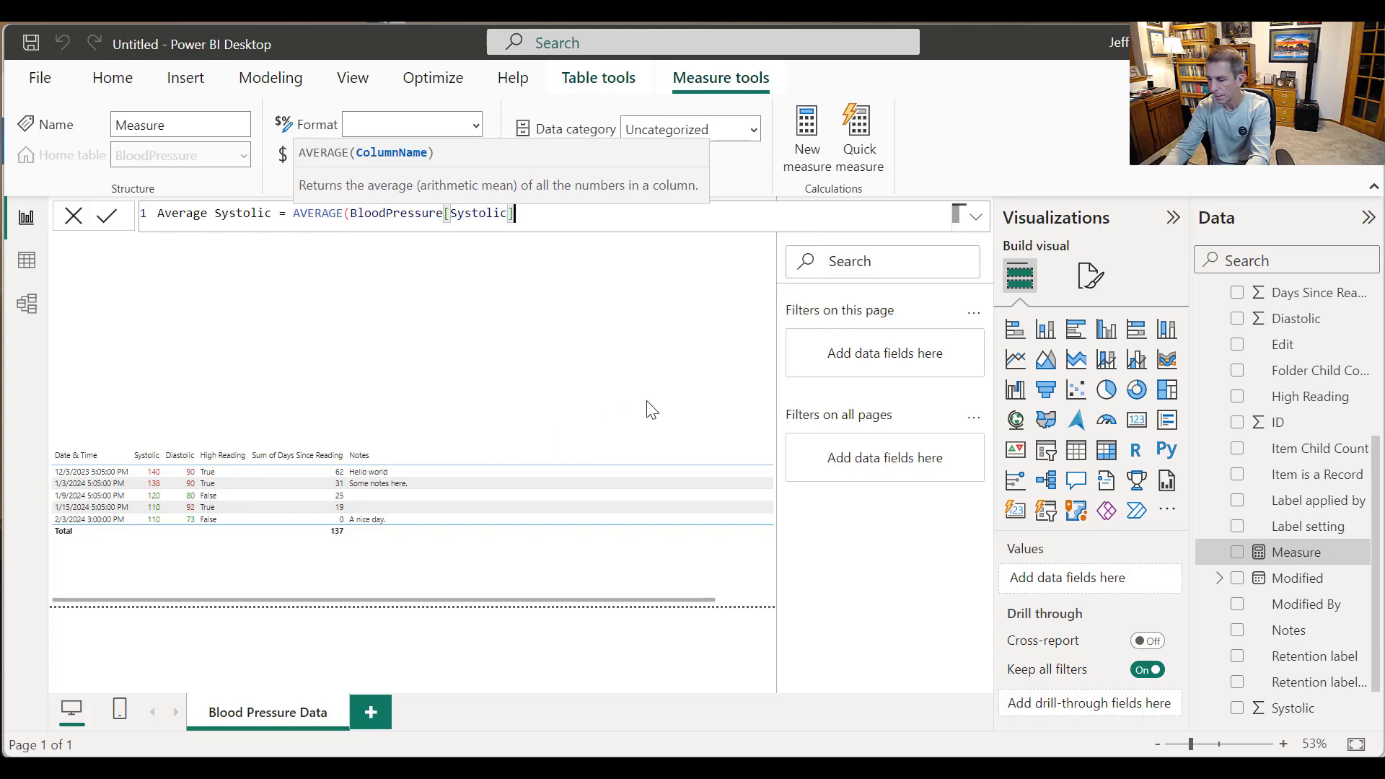
{"action": "type", "text": ")"}
{"action": "key", "text": "Return"}
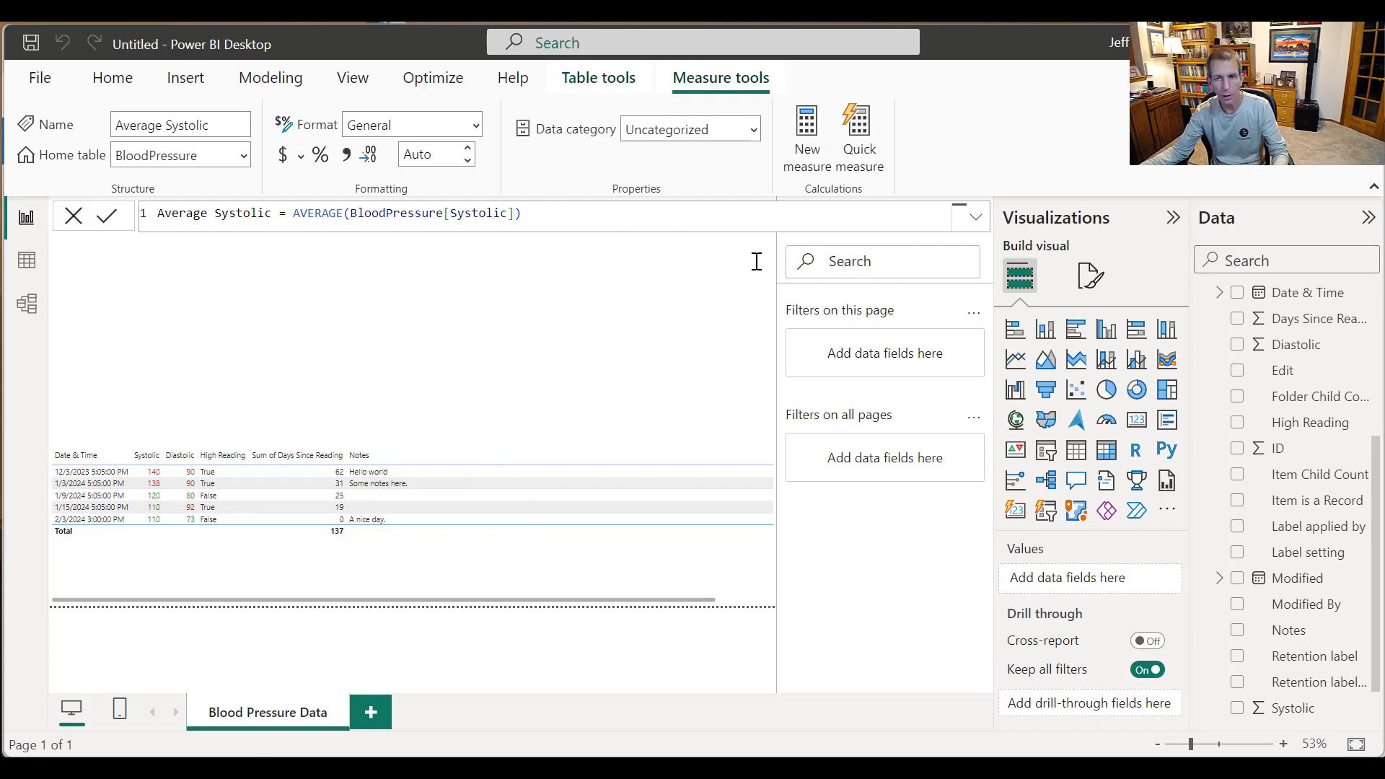
Step: Create a second measure defined as Average Diastolic = AVERAGE(BloodPressure[Diastolic])
{"action": "left_click", "coordinate": [815, 157]}
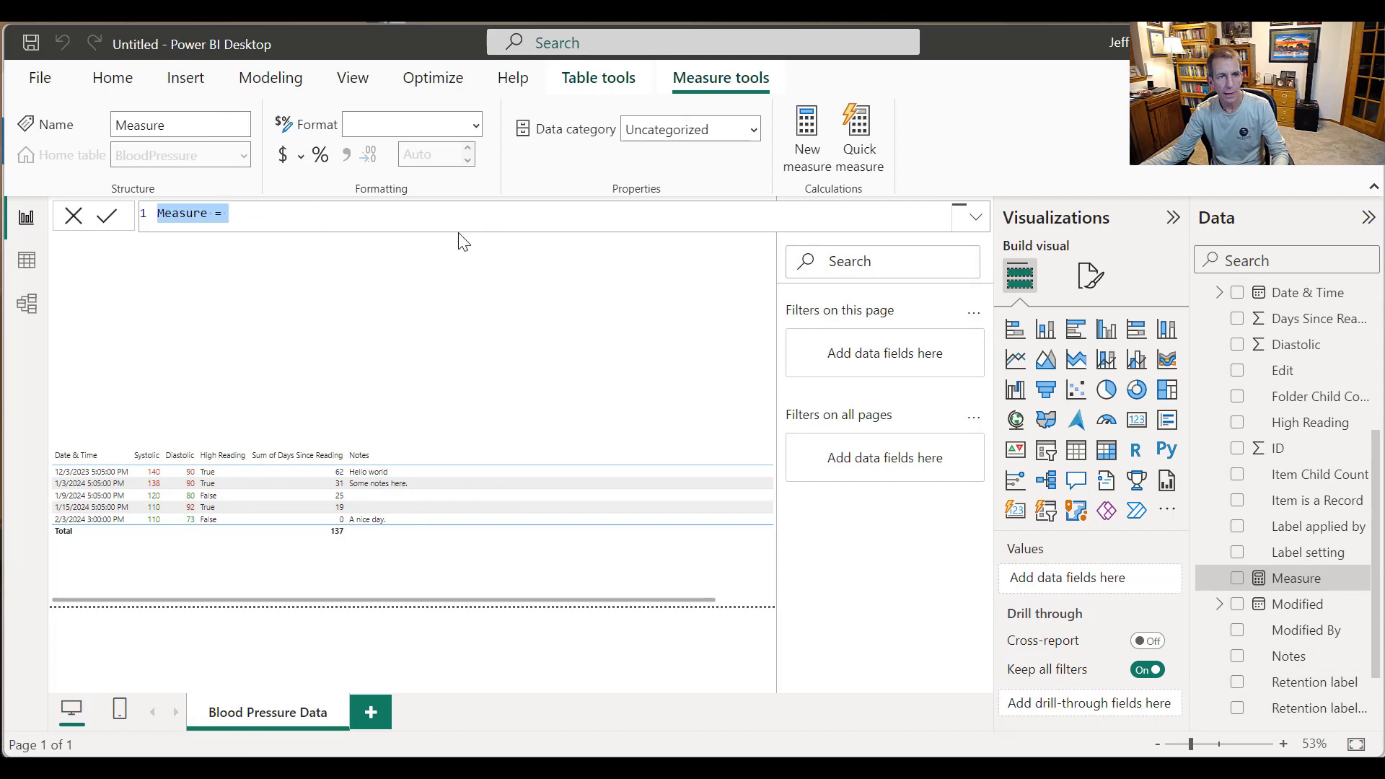
{"action": "type", "text": "Diasto"}
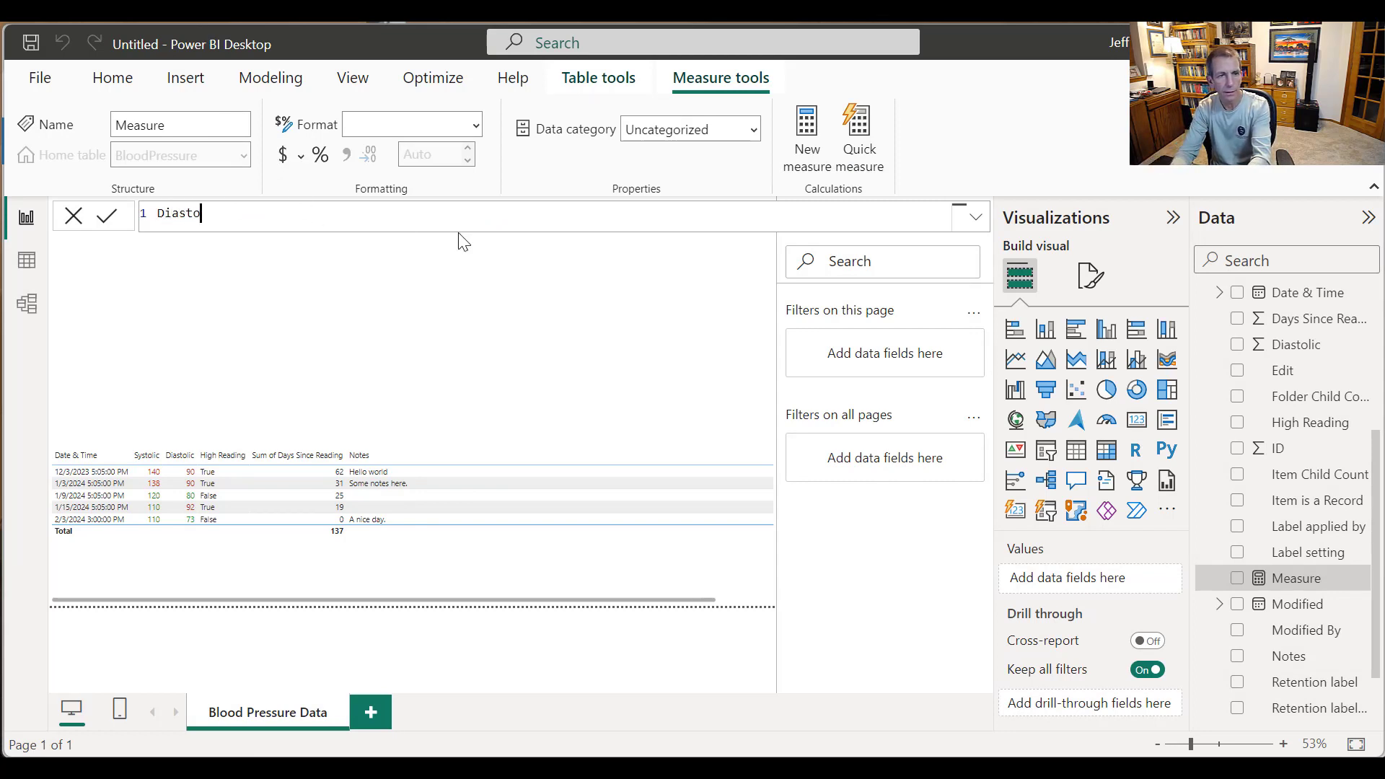
{"action": "type", "text": "A"}
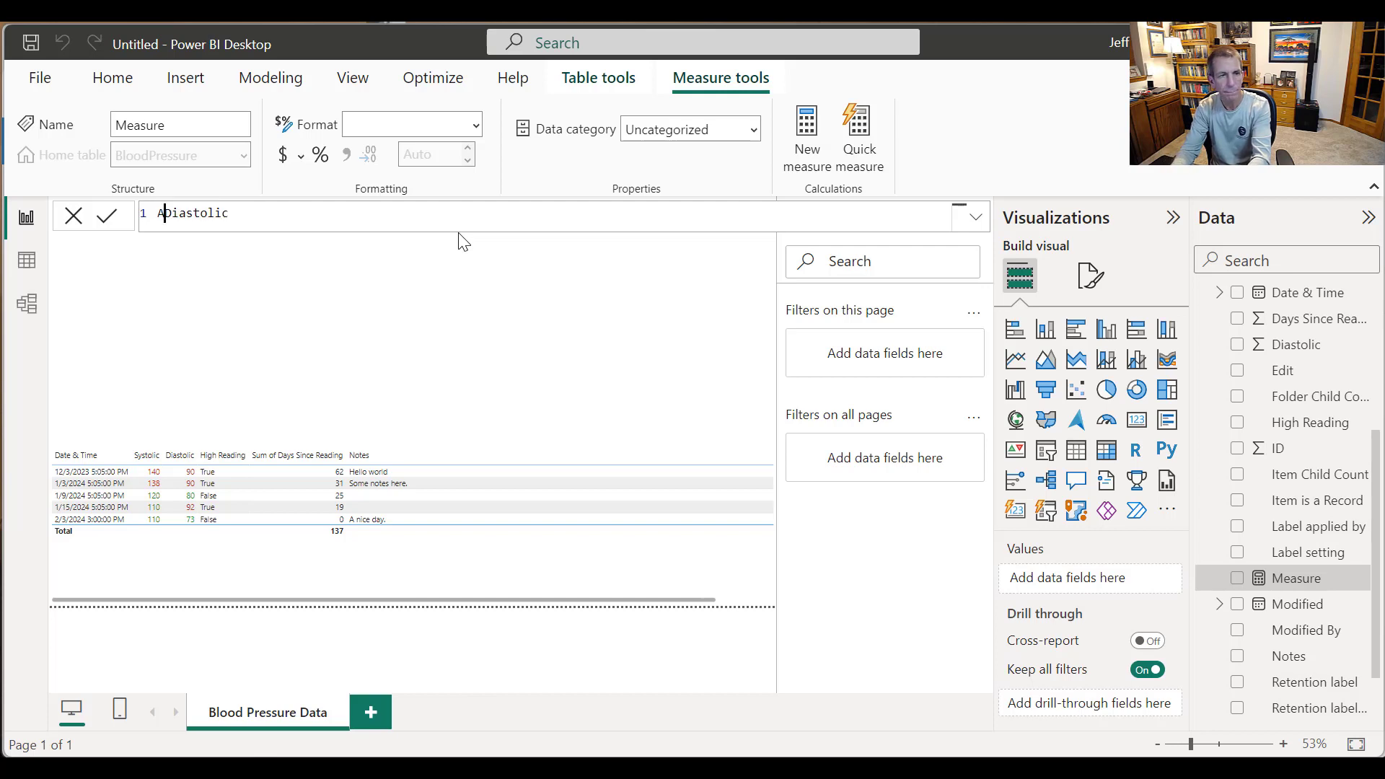
{"action": "type", "text": "vr"}
{"action": "key", "text": "BackSpace"}
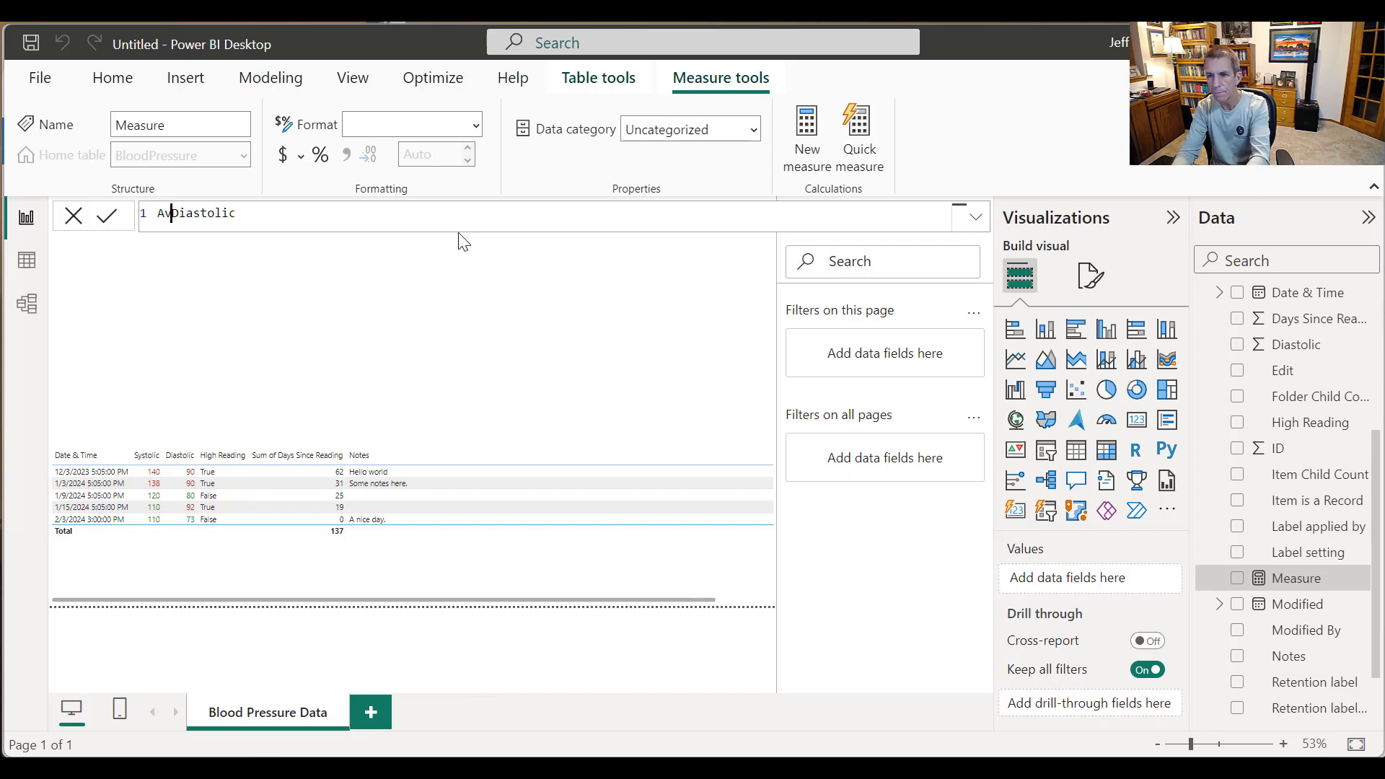
{"action": "type", "text": "erage"}
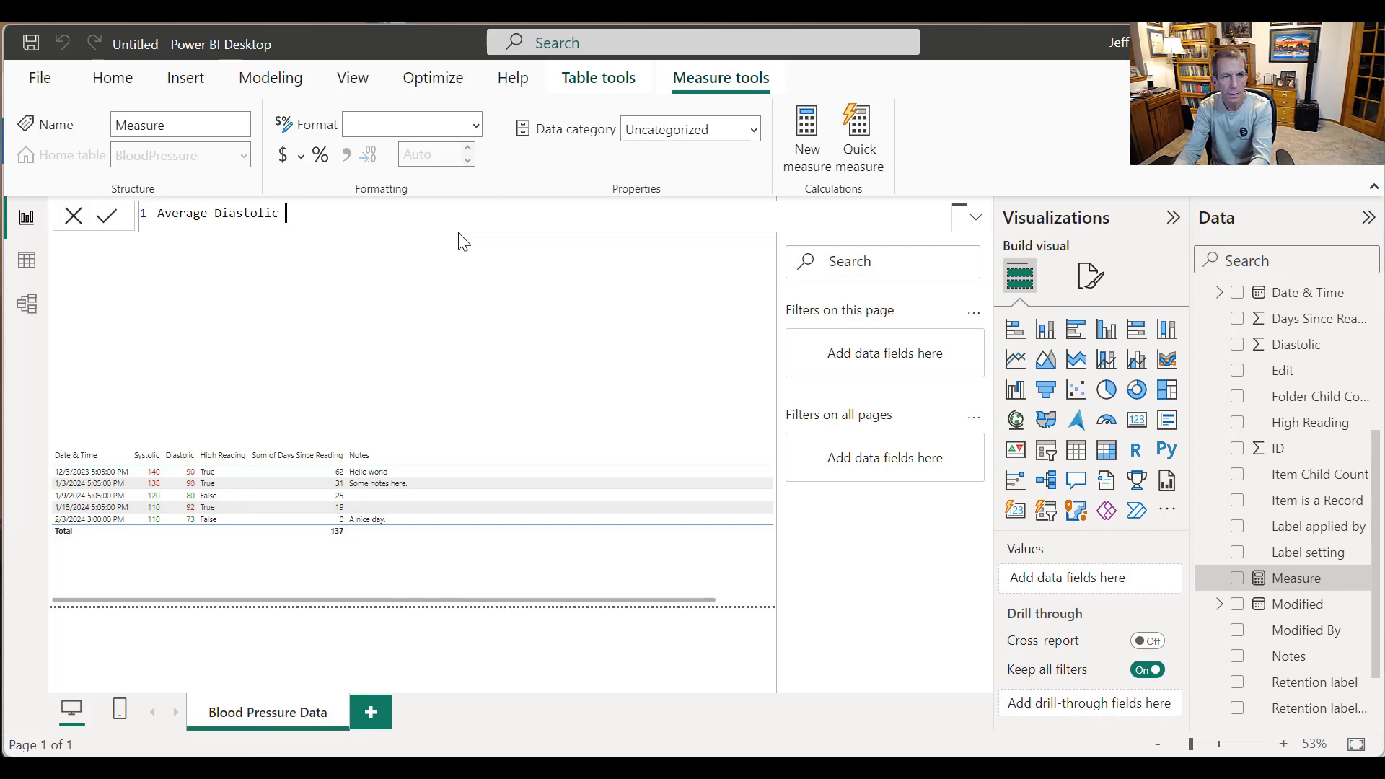
{"action": "type", "text": "AVERAGE("}
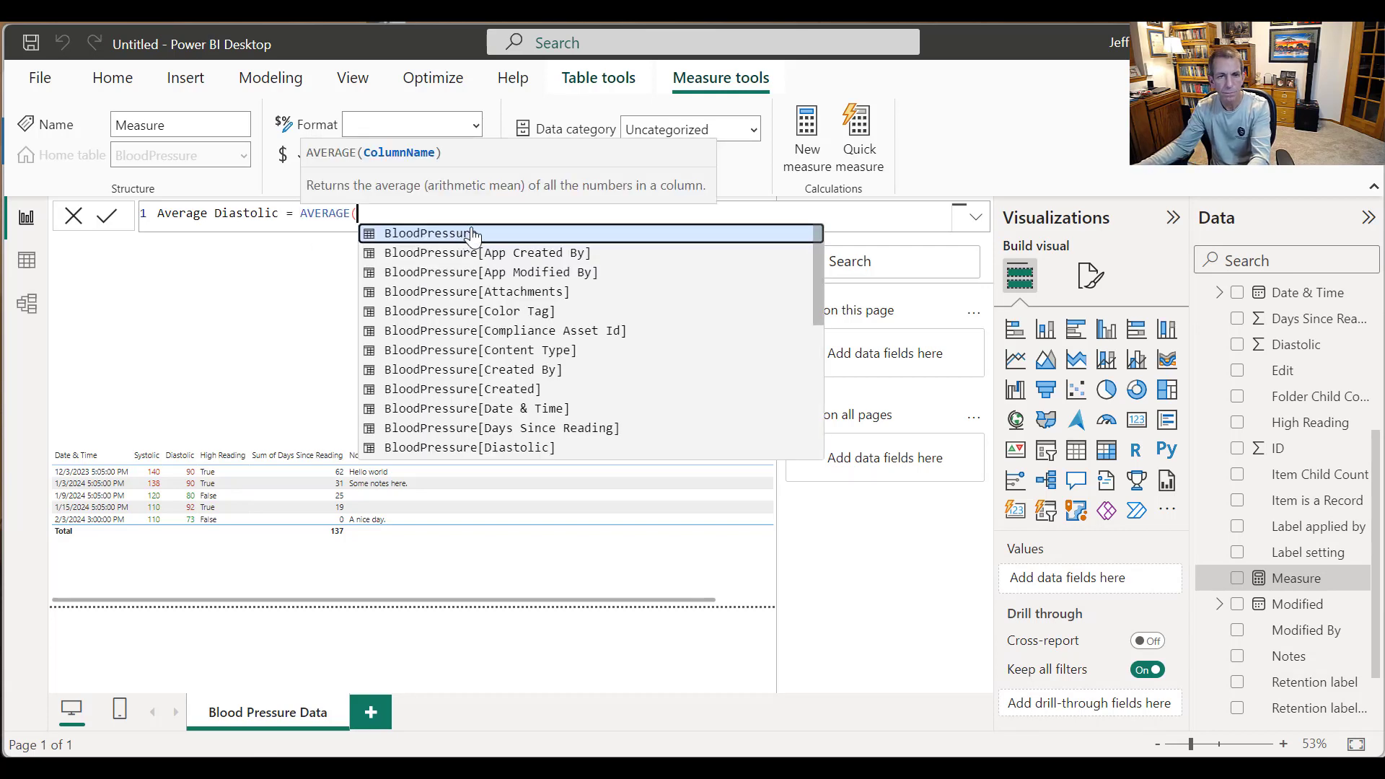
{"action": "left_click", "coordinate": [543, 455]}
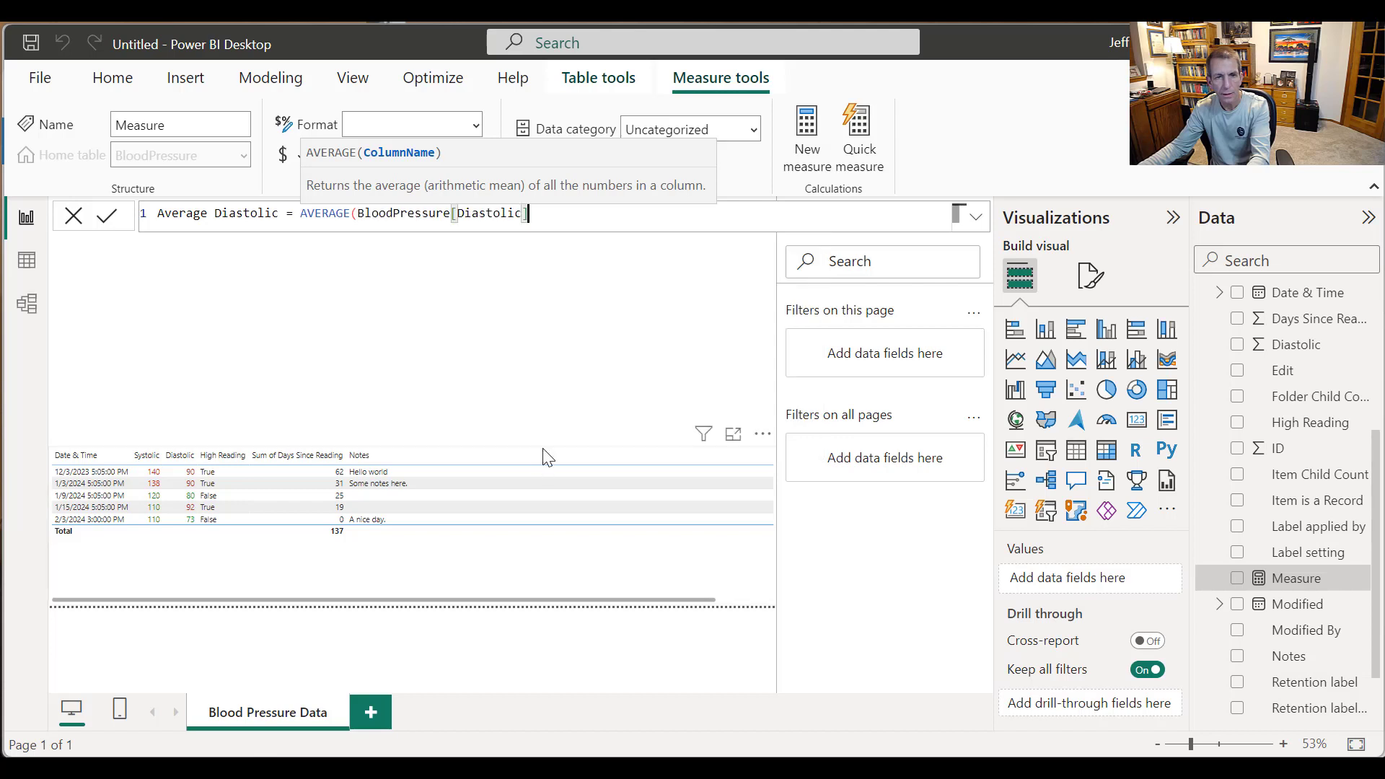
{"action": "type", "text": ")"}
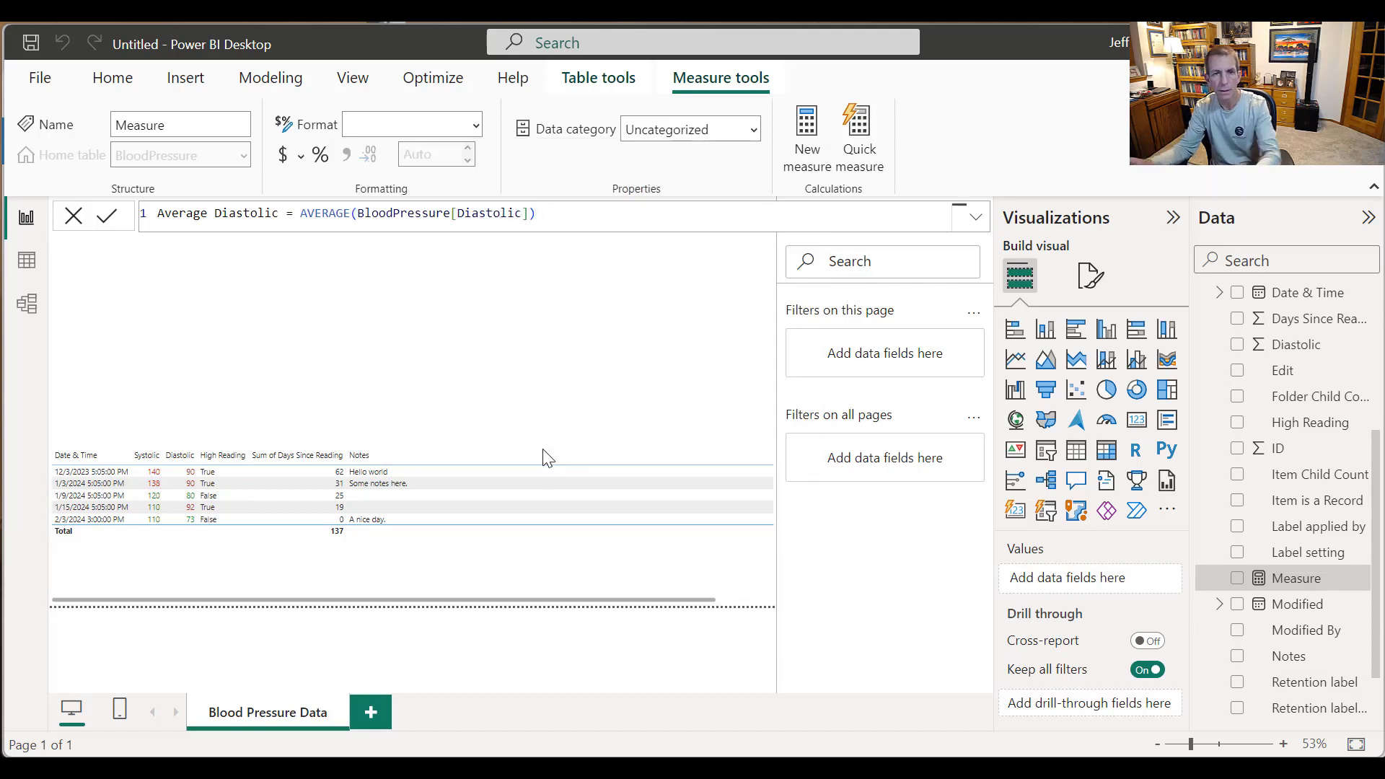
{"action": "key", "text": "Return"}
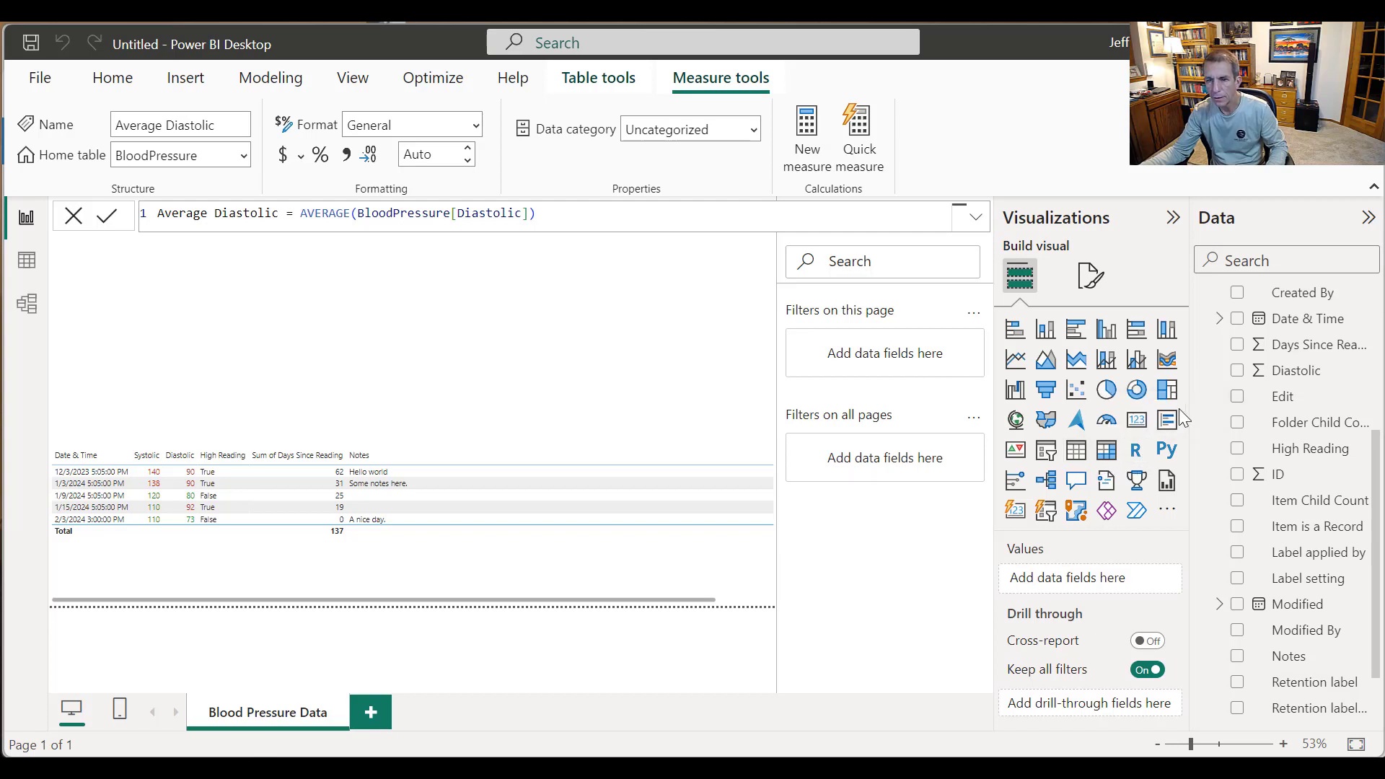
Step: Add a card visual showing the count of ID and rename its field as # of Readings
{"action": "left_click_drag", "start_coordinate": [801, 366], "coordinate": [346, 312]}
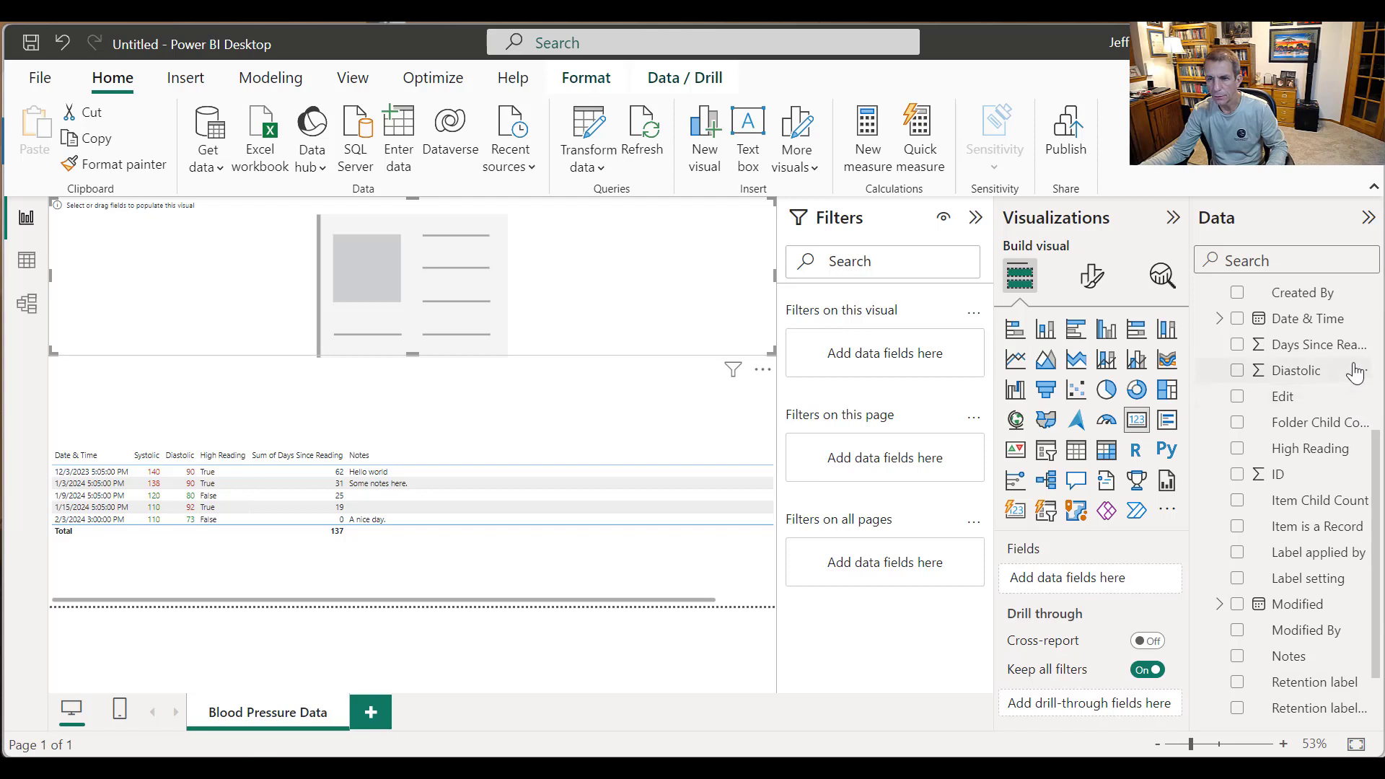
{"action": "left_click_drag", "start_coordinate": [1277, 474], "coordinate": [1108, 573]}
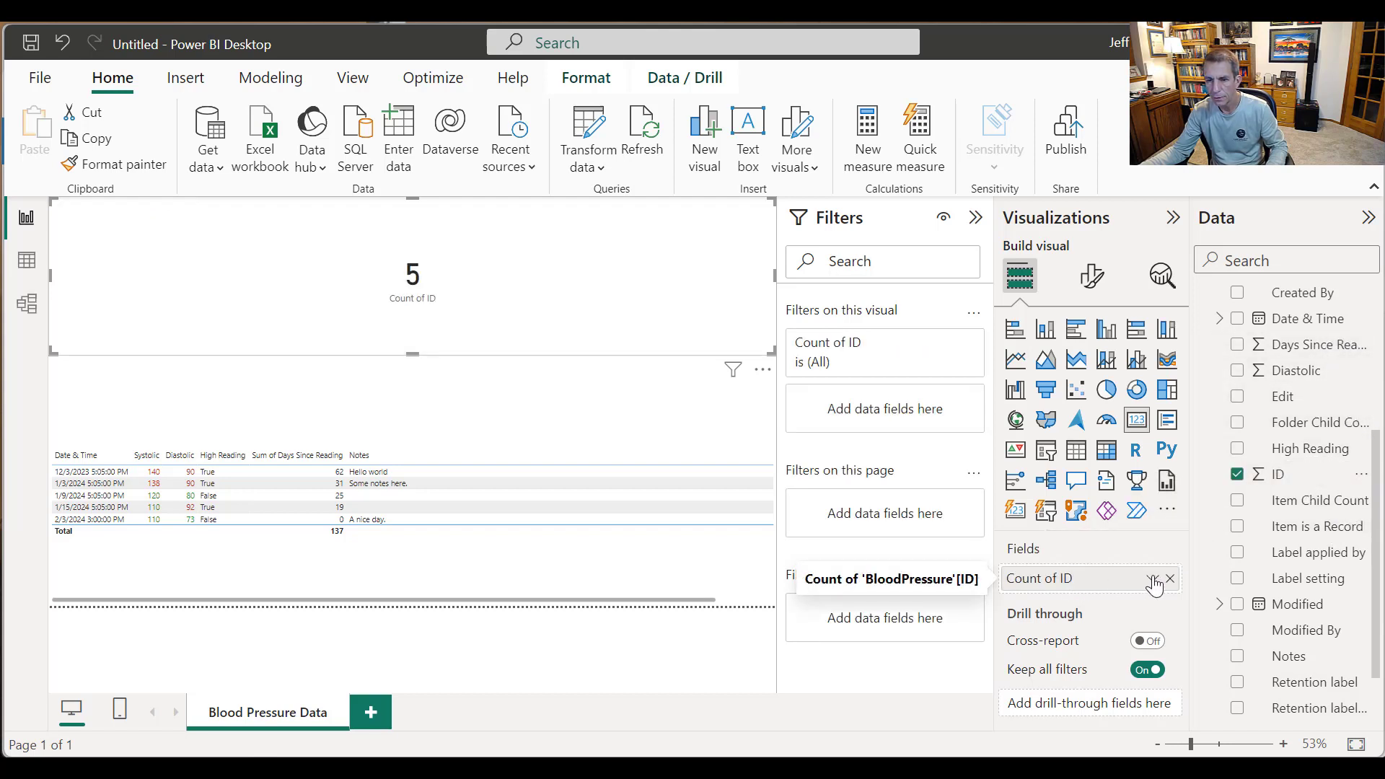
{"action": "left_click", "coordinate": [1151, 581]}
{"action": "left_click", "coordinate": [1250, 285]}
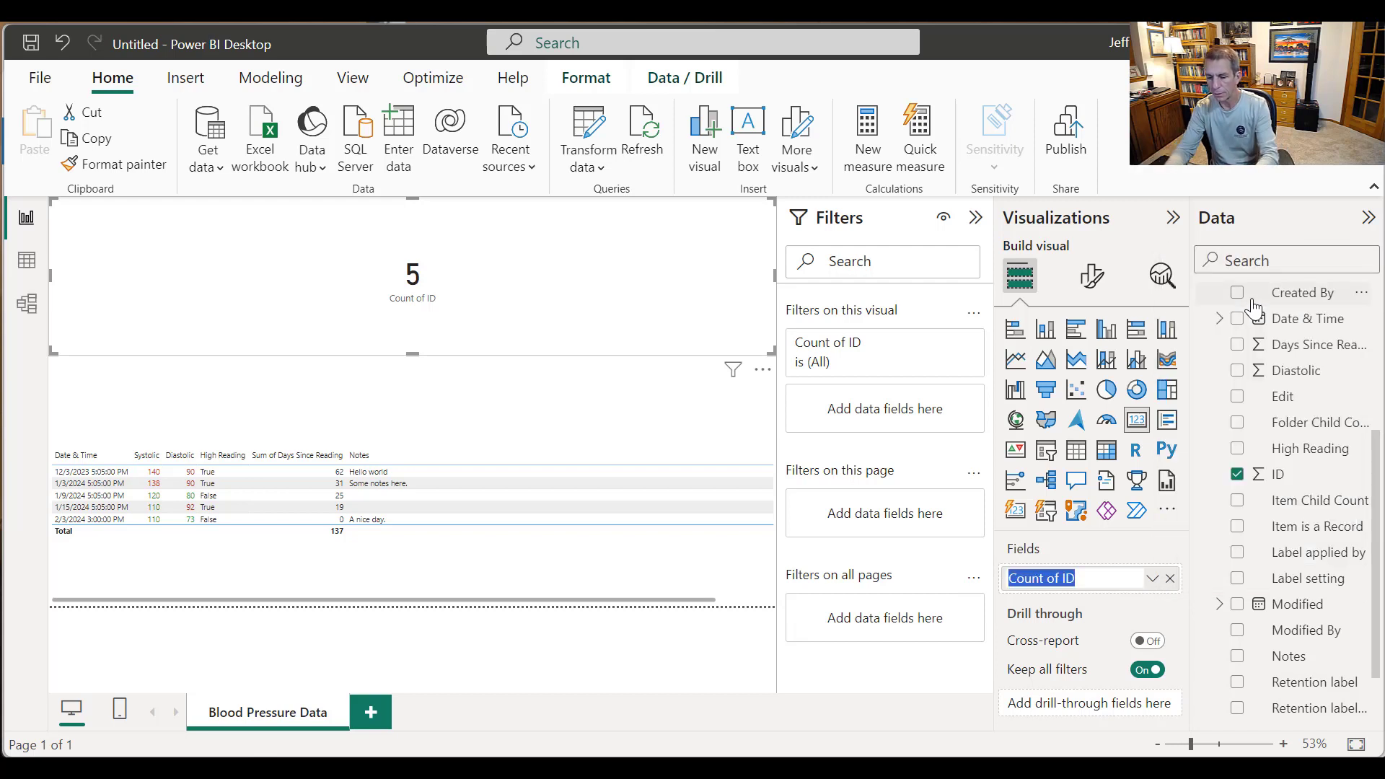
{"action": "type", "text": "# of RE"}
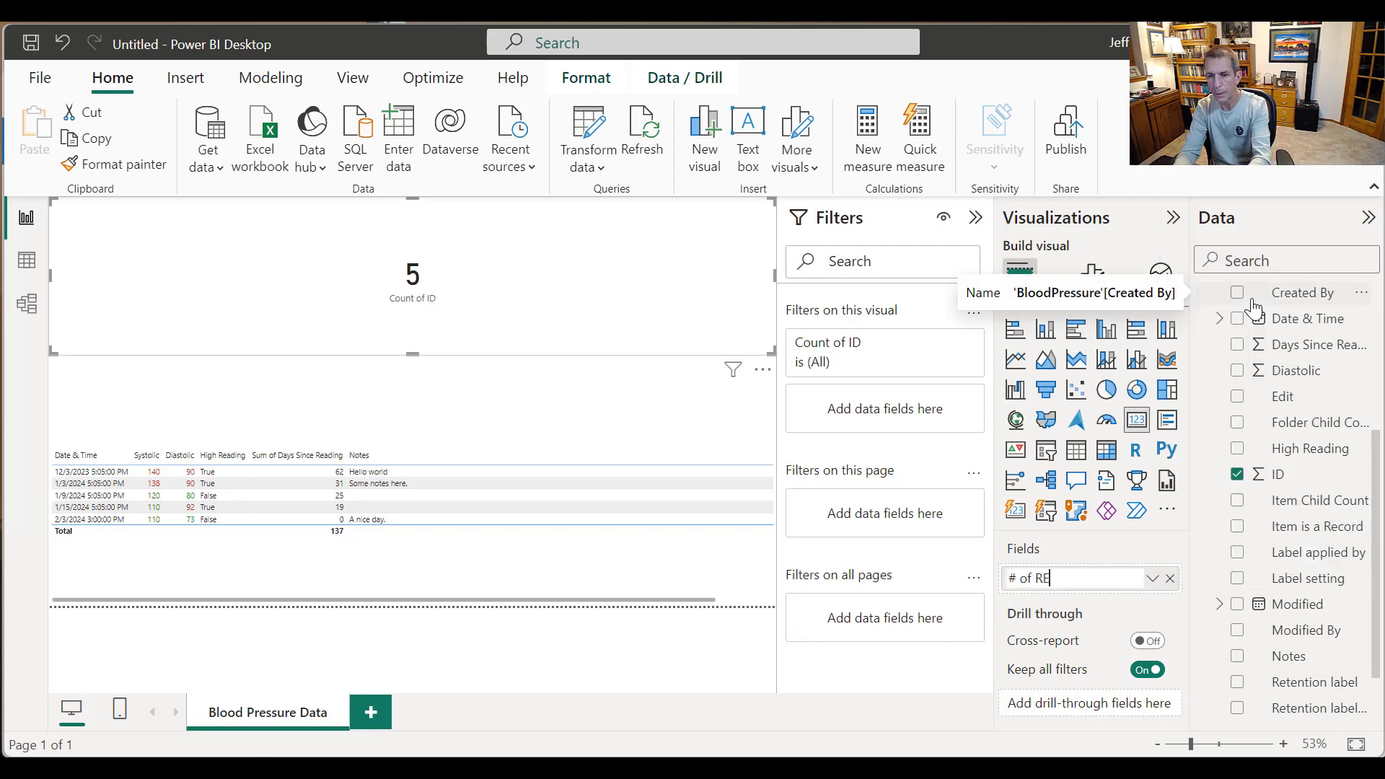
{"action": "type", "text": "adings"}
{"action": "key", "text": "Return"}
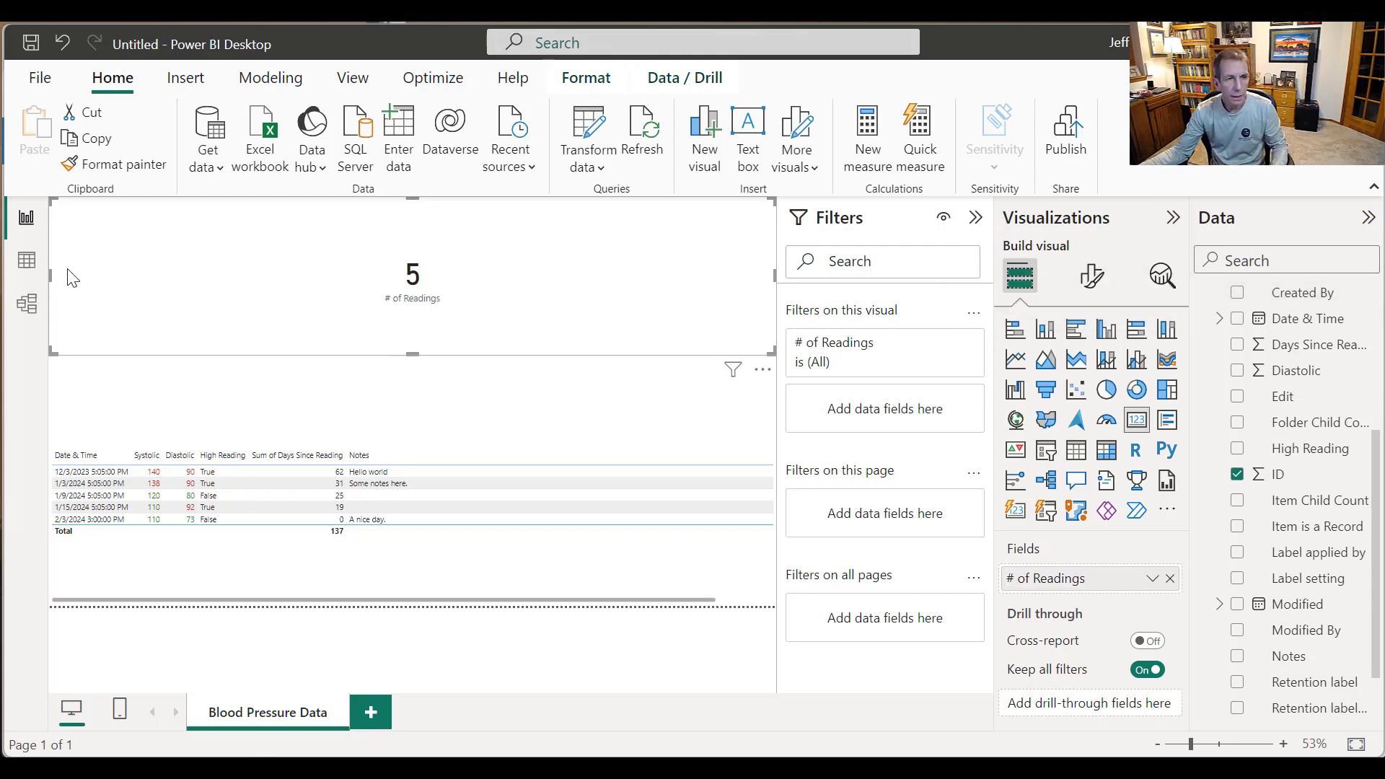
Step: Shrink the # of Readings card to a small box in the report page's upper-right corner
{"action": "left_click_drag", "start_coordinate": [50, 274], "coordinate": [667, 269]}
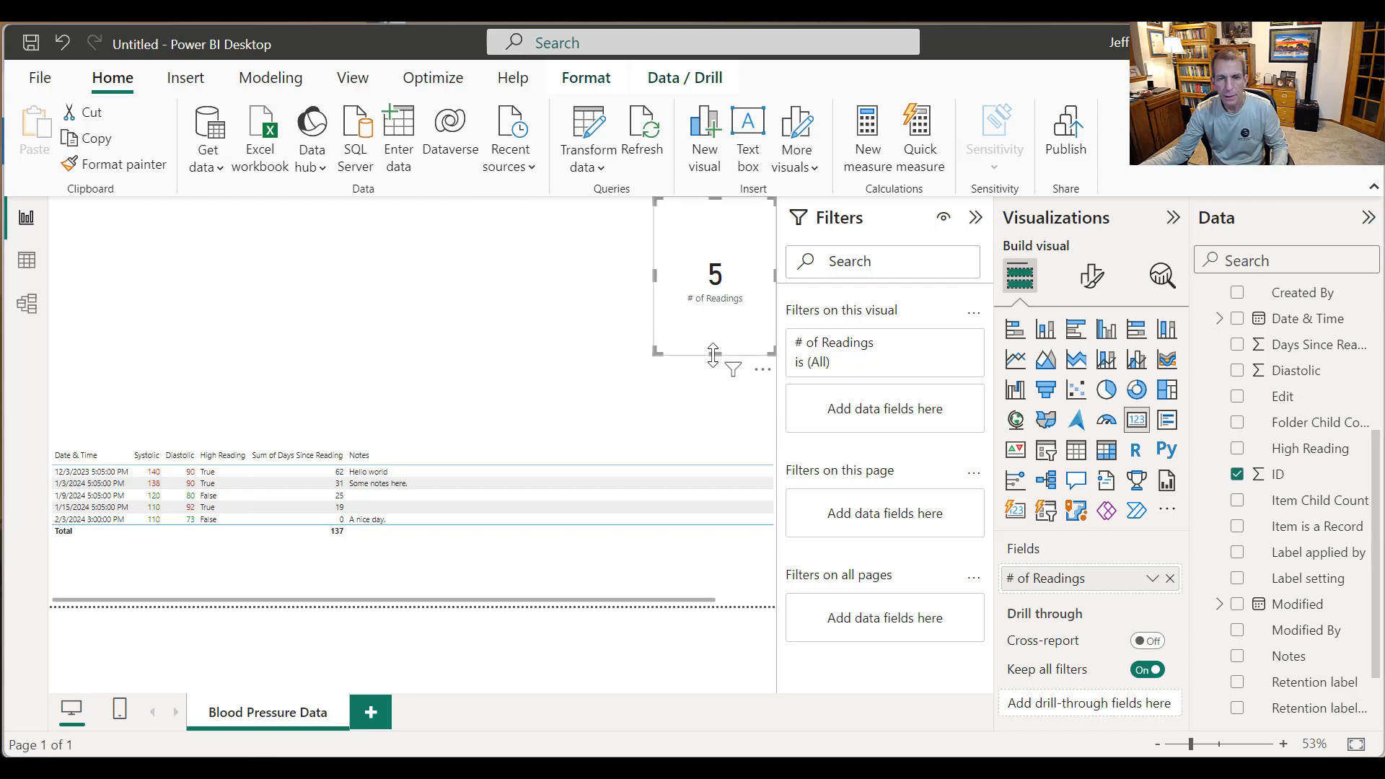
{"action": "left_click_drag", "start_coordinate": [713, 354], "coordinate": [729, 274]}
{"action": "left_click", "coordinate": [727, 289]}
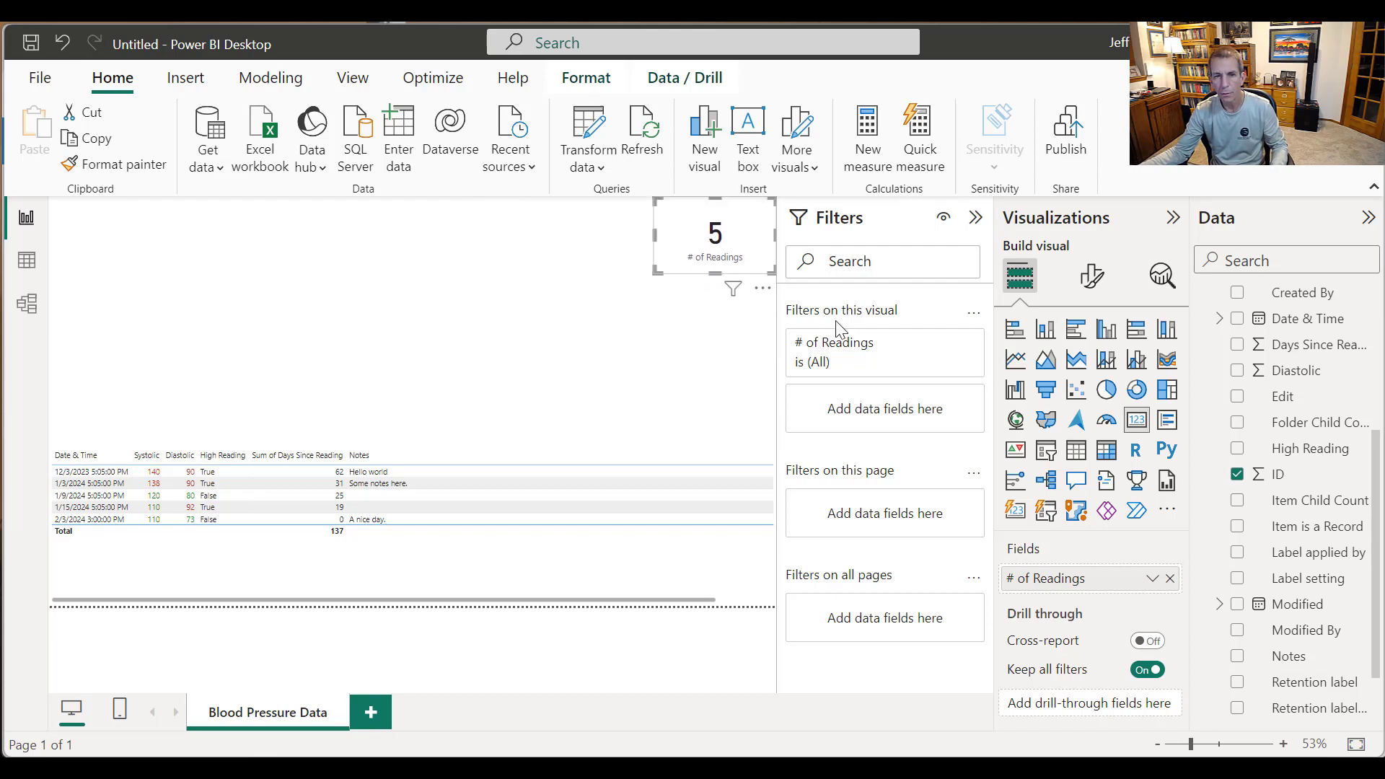
Step: Duplicate the # of Readings card into the page's upper-left corner and replace the copy's field with Average Systolic
{"action": "key", "text": "ctrl+c"}
{"action": "key", "text": "ctrl+v"}
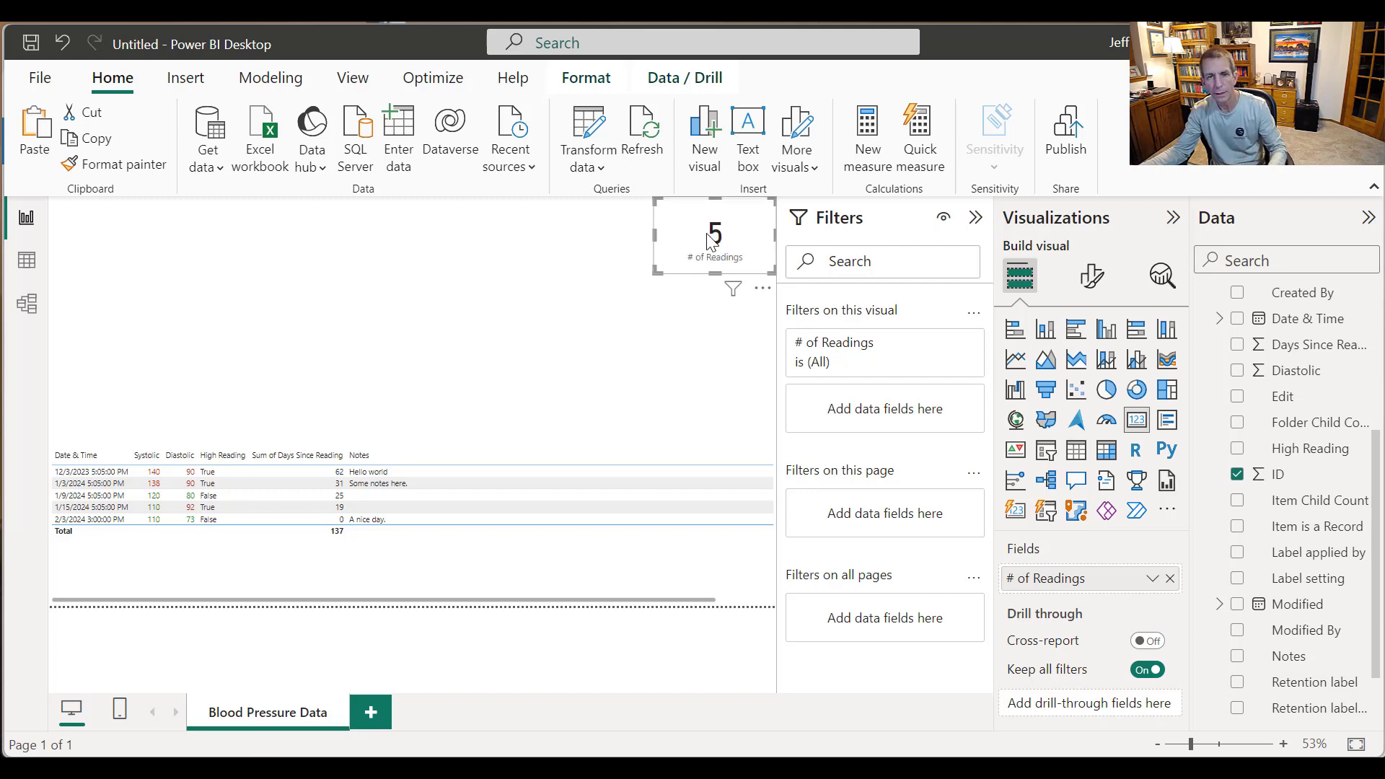
{"action": "left_click_drag", "start_coordinate": [676, 229], "coordinate": [71, 234]}
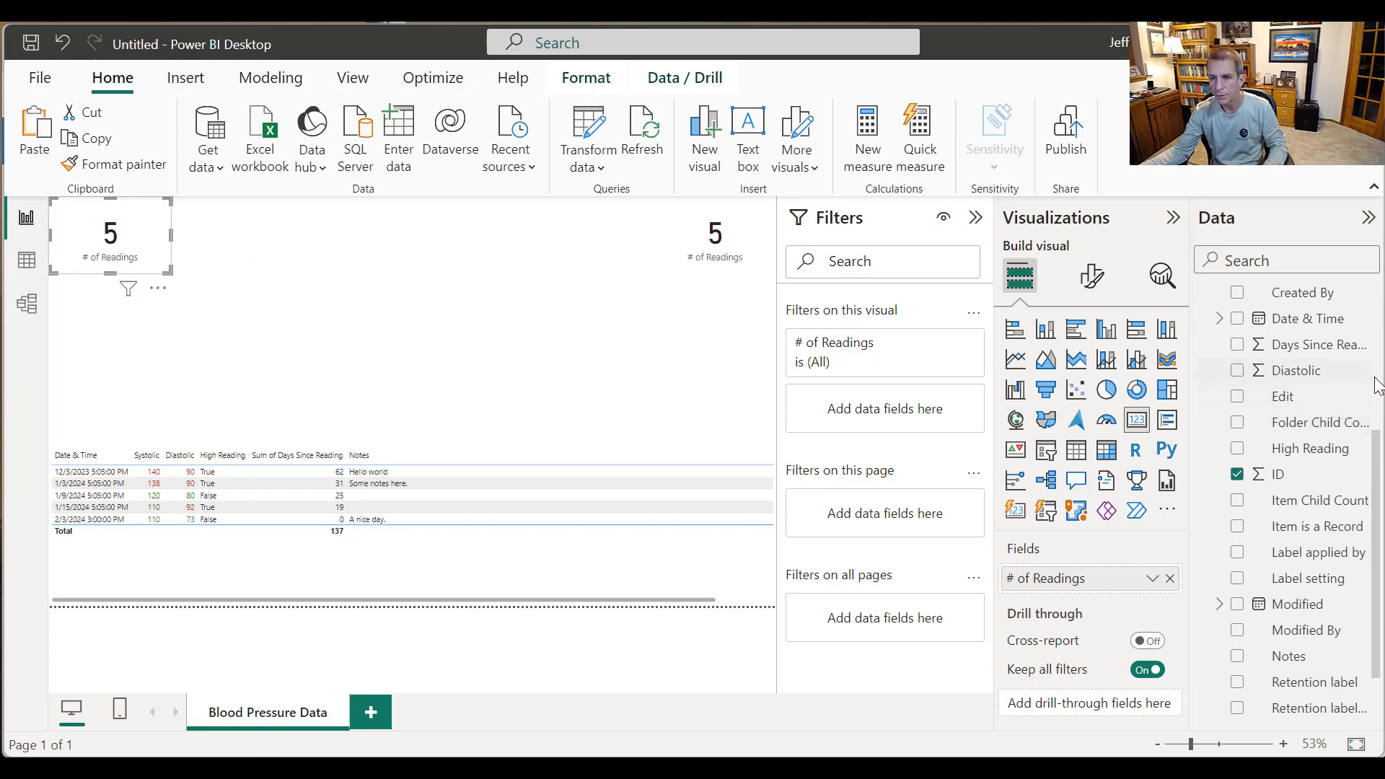
{"action": "scroll", "coordinate": [1298, 505], "scroll_direction": "up", "scroll_amount": 4}
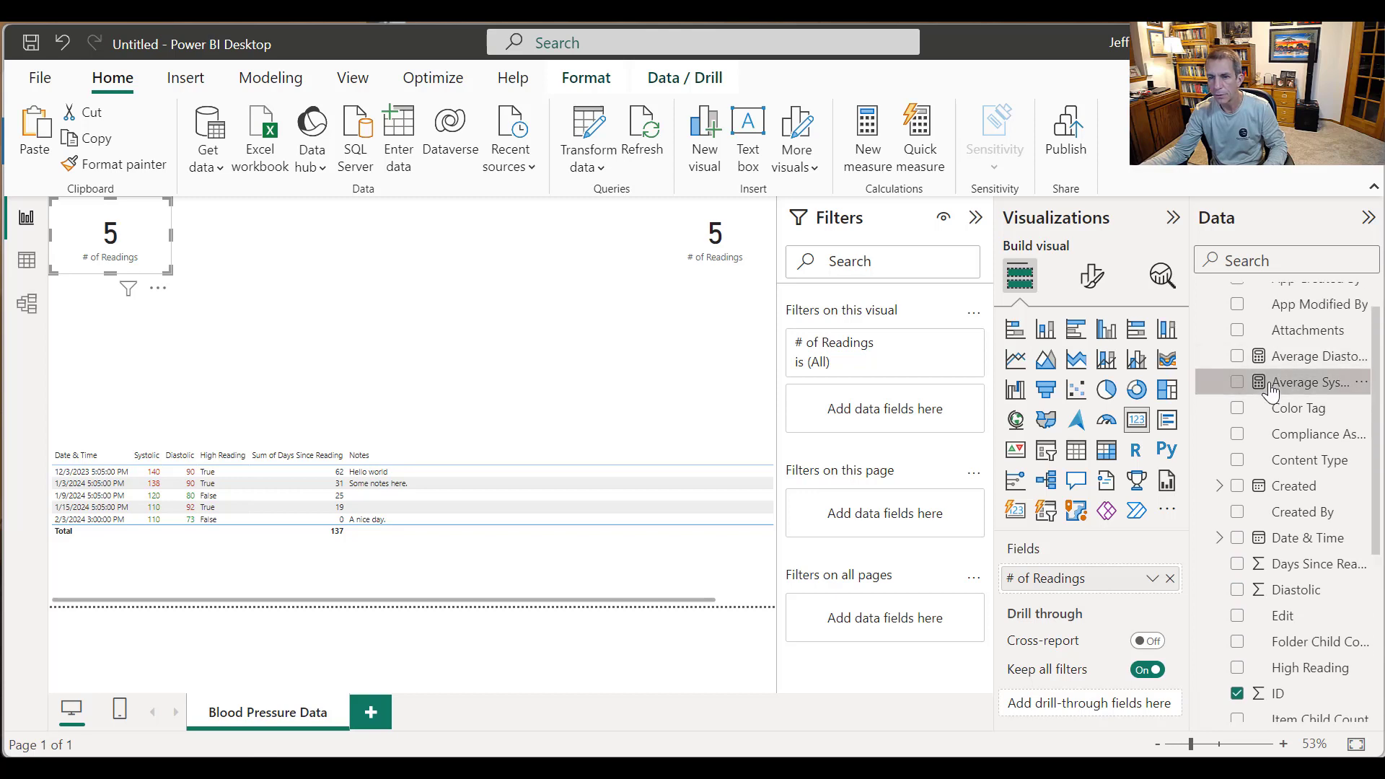
{"action": "left_click_drag", "start_coordinate": [1273, 386], "coordinate": [1096, 580]}
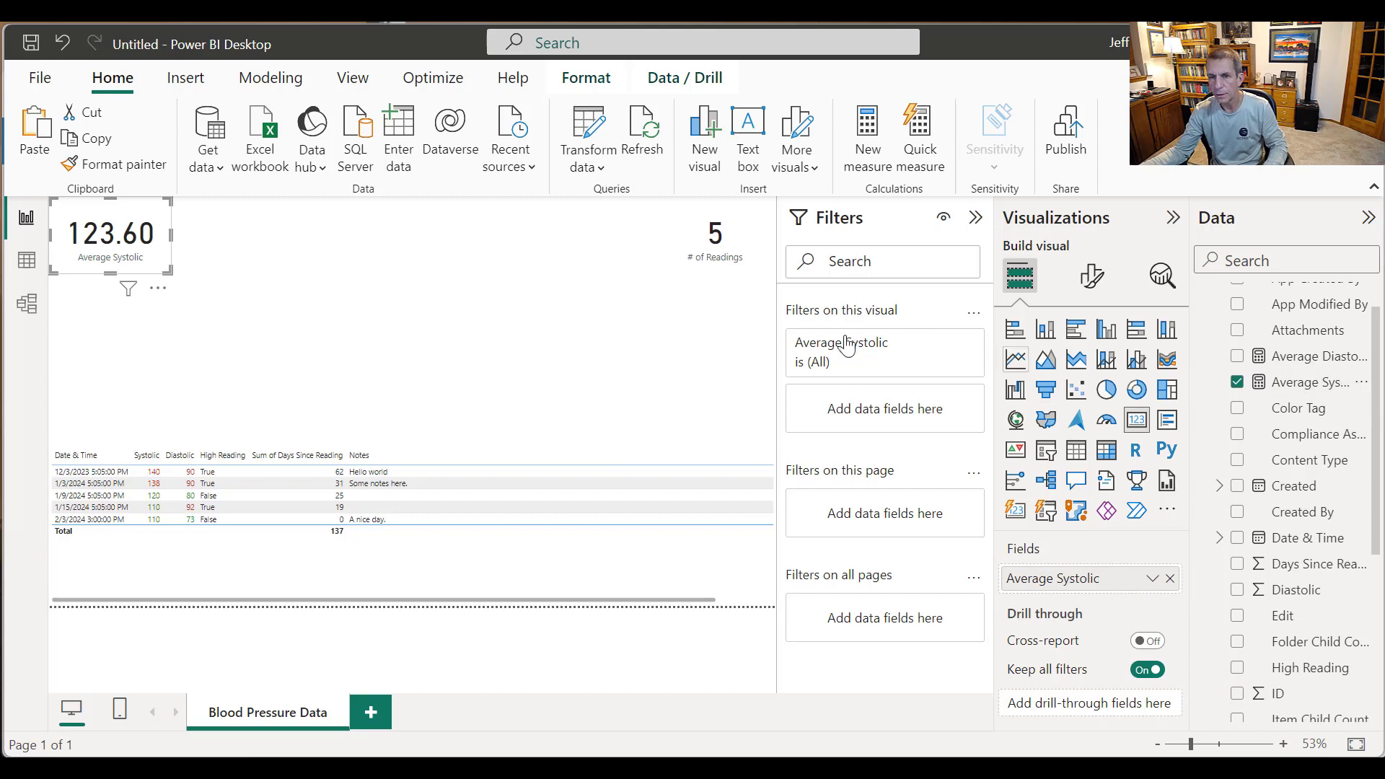
Step: Duplicate the Average Systolic card, place the copy directly beside it, and replace the copy's field with Average Diastolic
{"action": "left_click", "coordinate": [271, 257]}
{"action": "left_click", "coordinate": [154, 261]}
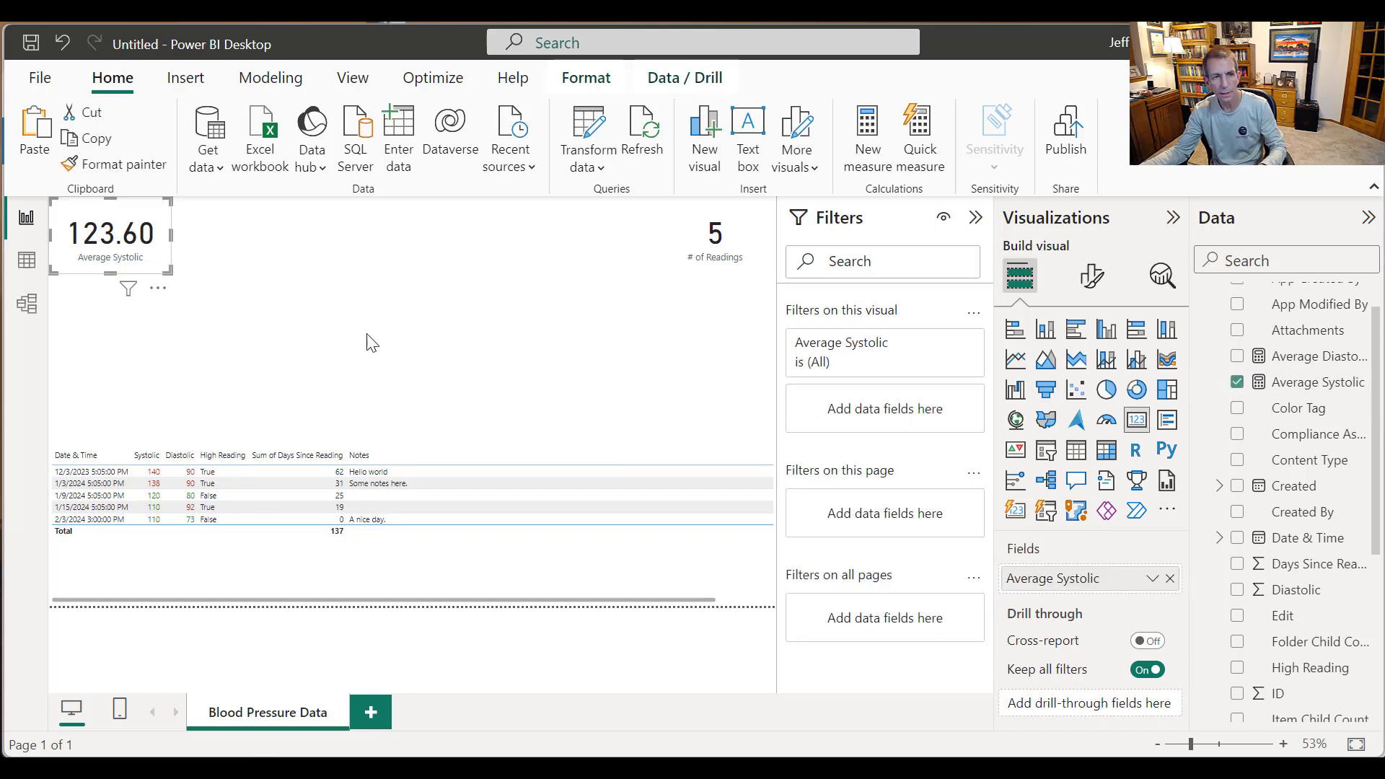
{"action": "key", "text": "ctrl+v"}
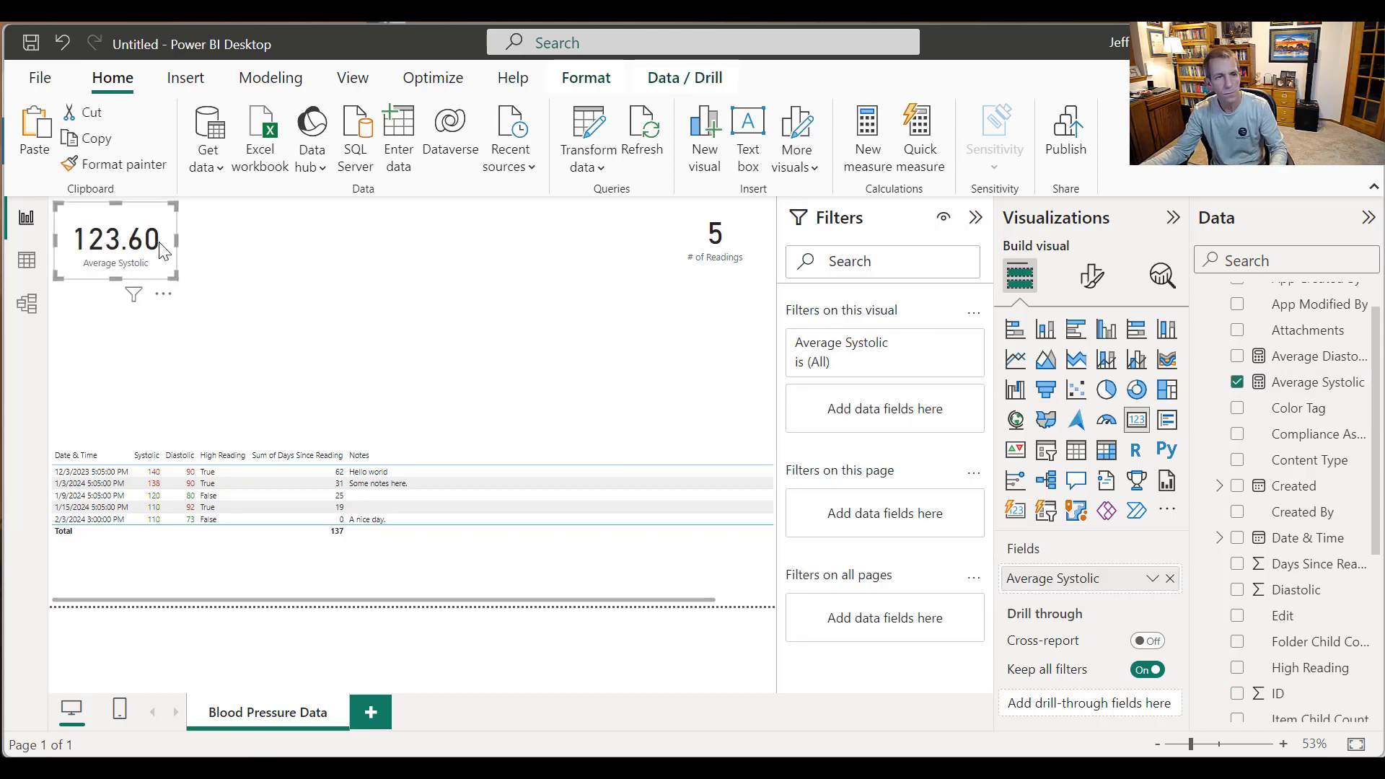
{"action": "left_click_drag", "start_coordinate": [121, 240], "coordinate": [256, 251]}
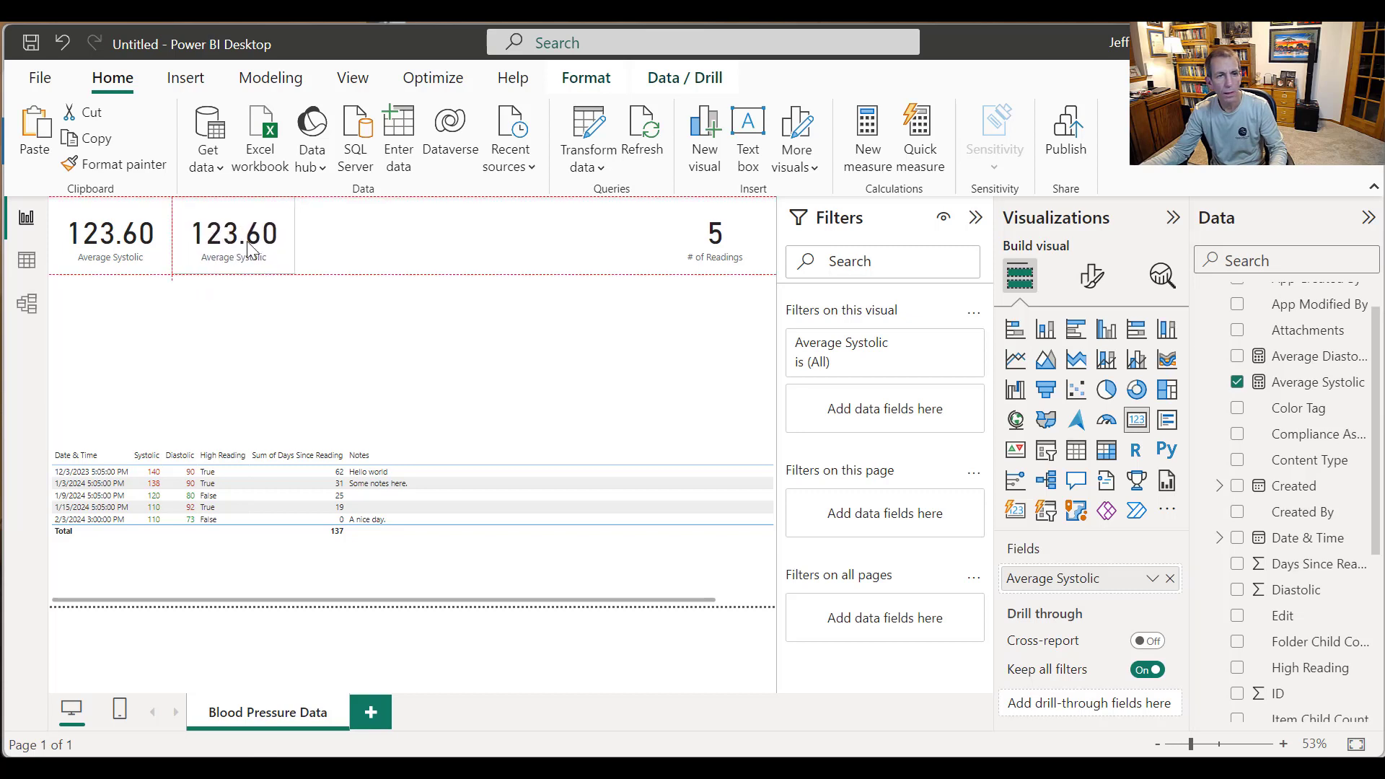
{"action": "left_click", "coordinate": [249, 248]}
{"action": "left_click_drag", "start_coordinate": [1313, 357], "coordinate": [1128, 580]}
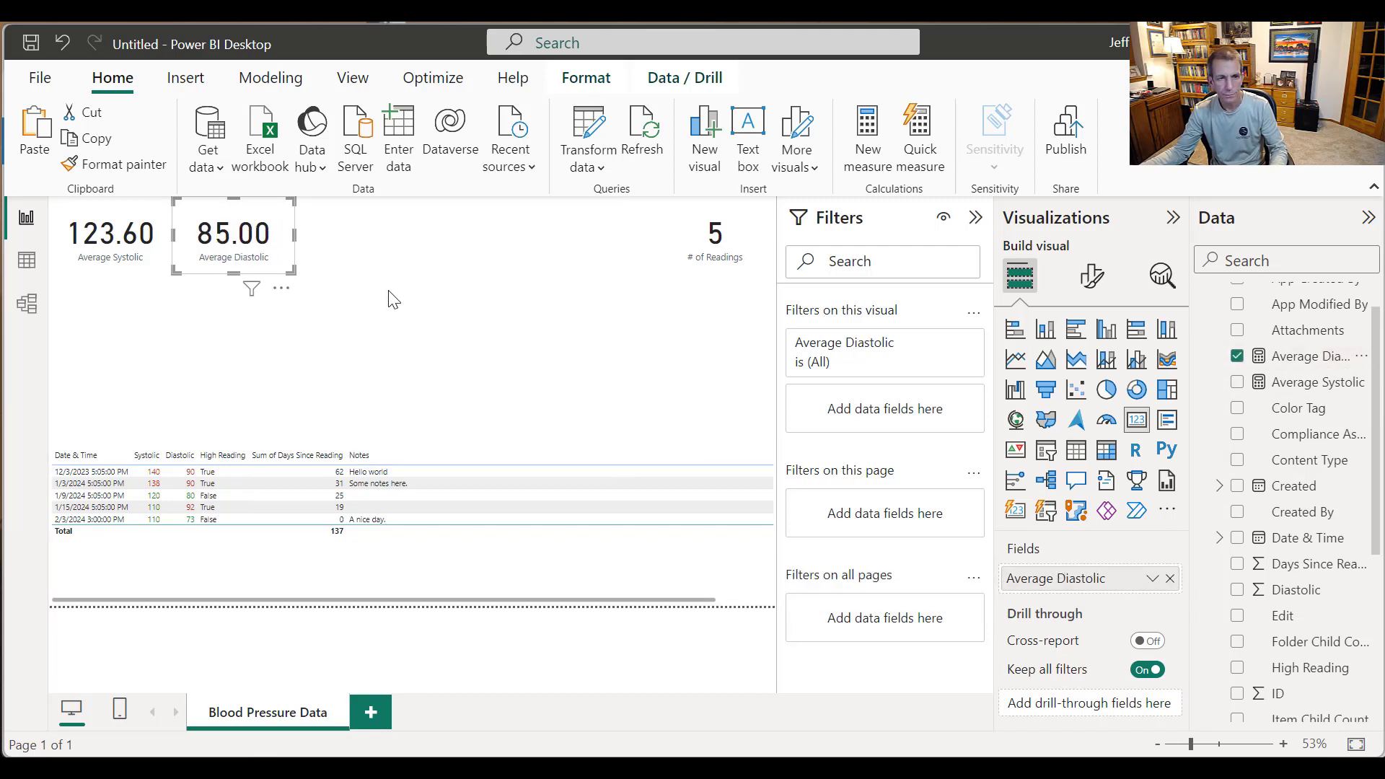
Step: Add an empty slicer visual to the page and place it just right of the Average Diastolic card
{"action": "left_click", "coordinate": [513, 238]}
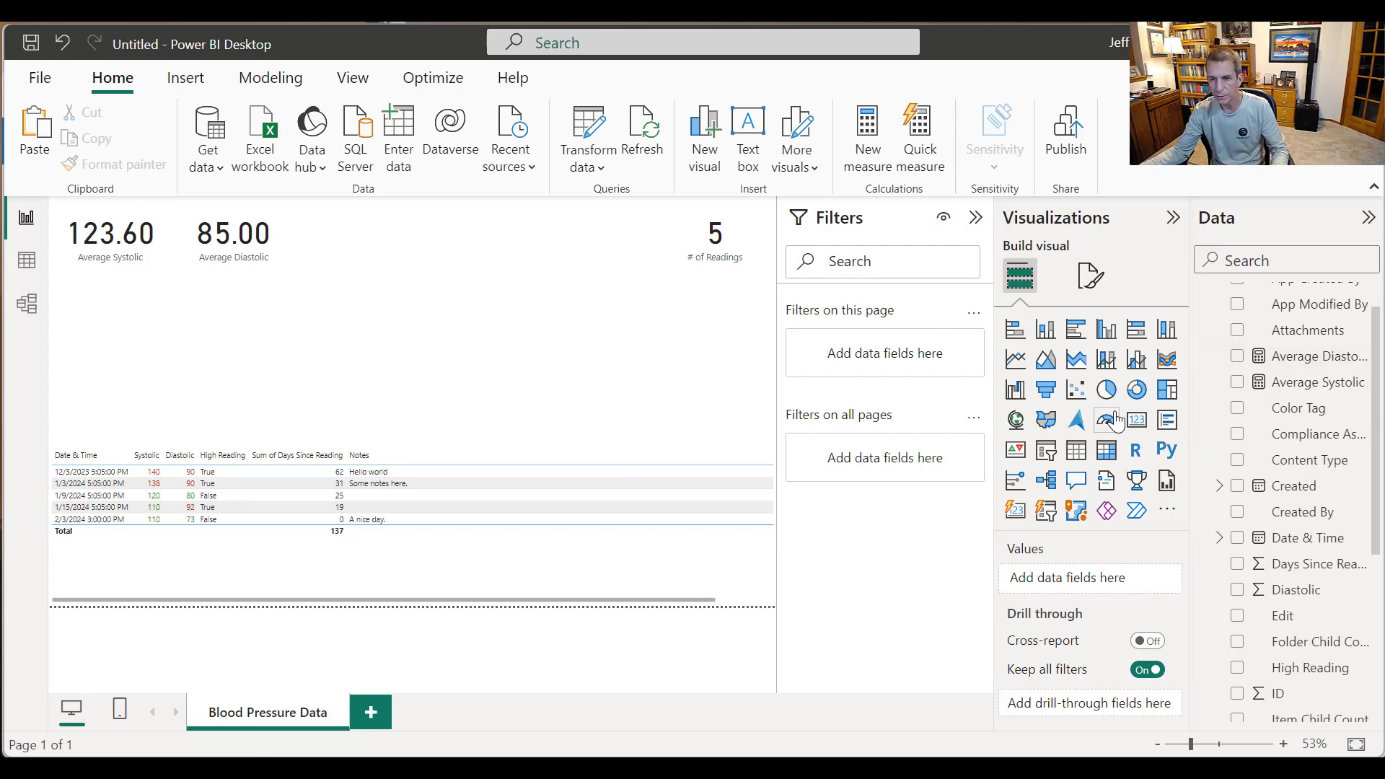
{"action": "left_click", "coordinate": [1043, 454]}
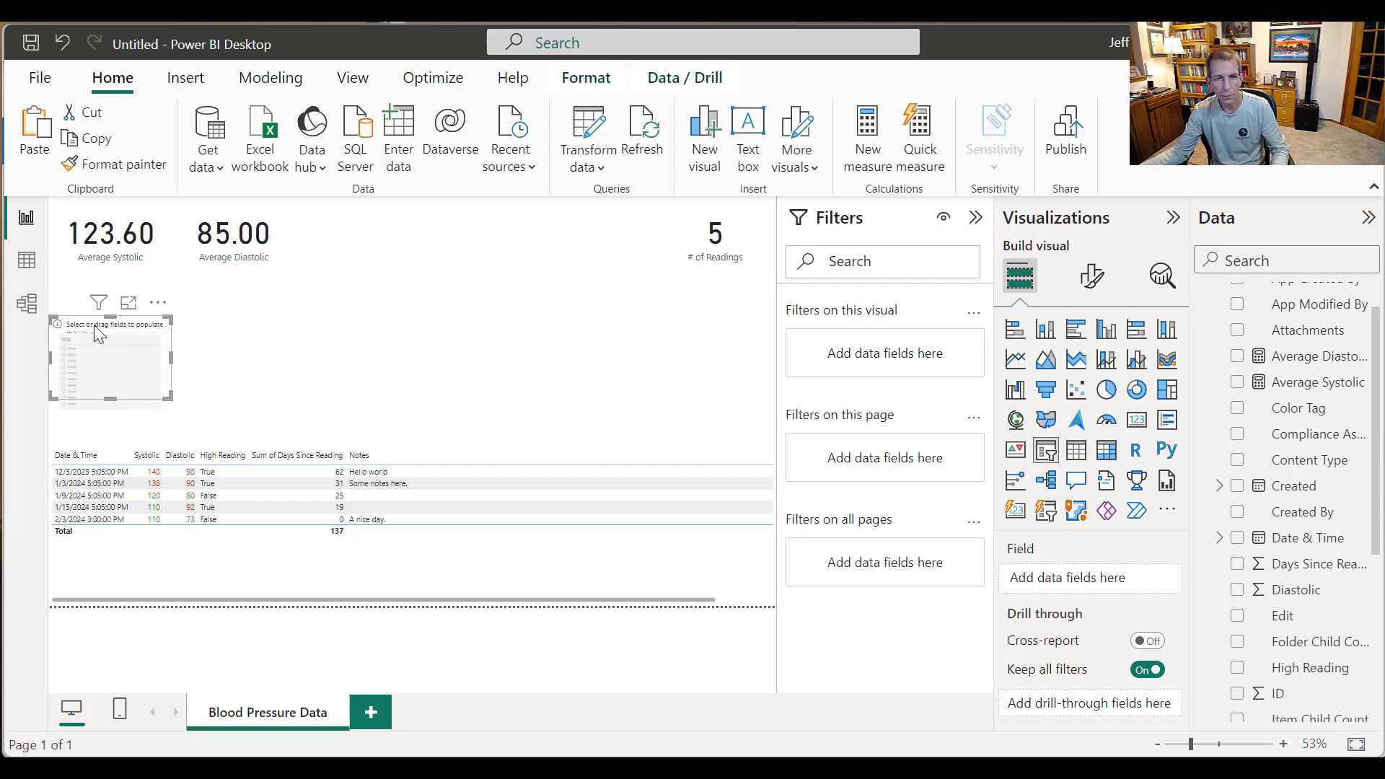
{"action": "left_click_drag", "start_coordinate": [99, 331], "coordinate": [325, 211]}
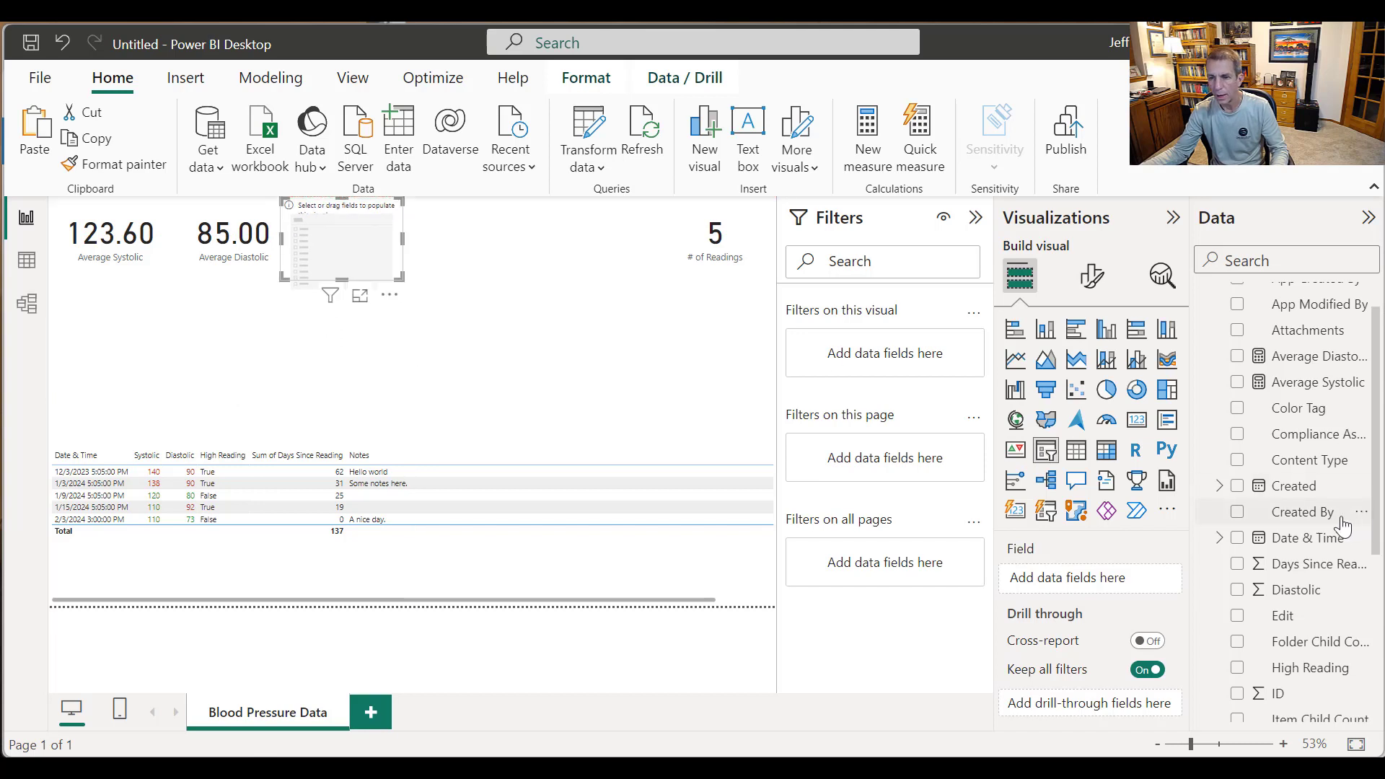
Step: Add the High Reading field to the empty slicer and shorten the slicer to match the neighbouring cards
{"action": "left_click_drag", "start_coordinate": [1310, 666], "coordinate": [1133, 577]}
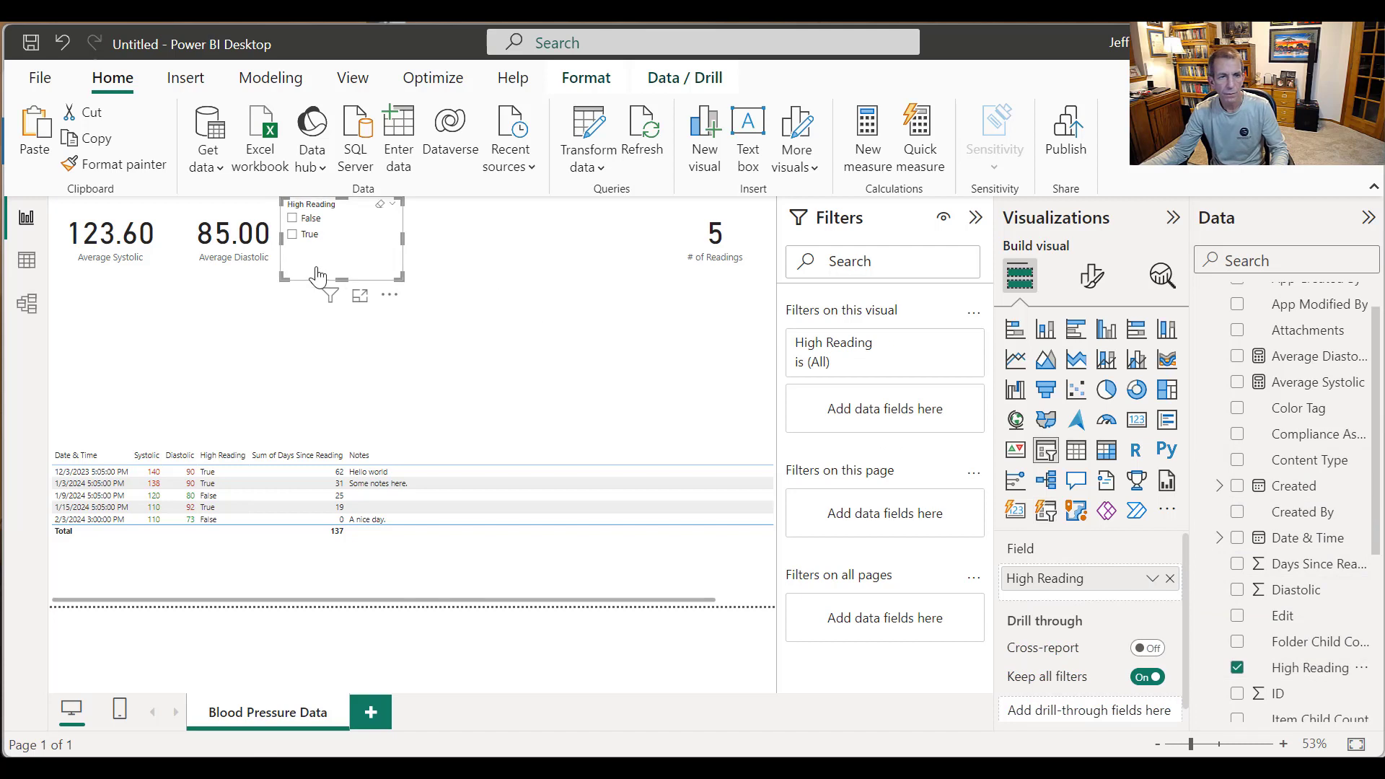
{"action": "left_click_drag", "start_coordinate": [339, 275], "coordinate": [343, 274]}
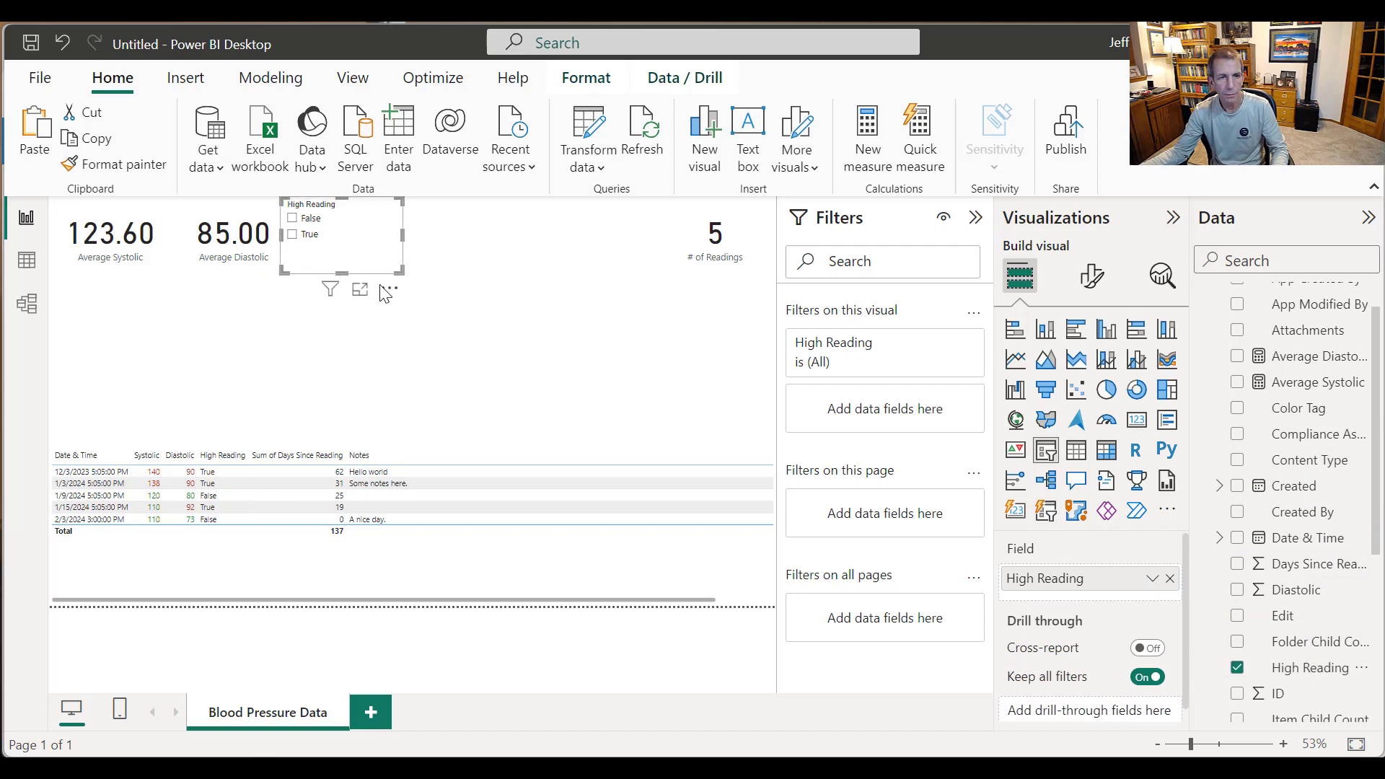
Step: Check the High Reading slicer by filtering the report to True and to False, and clear the selection
{"action": "left_click", "coordinate": [296, 241]}
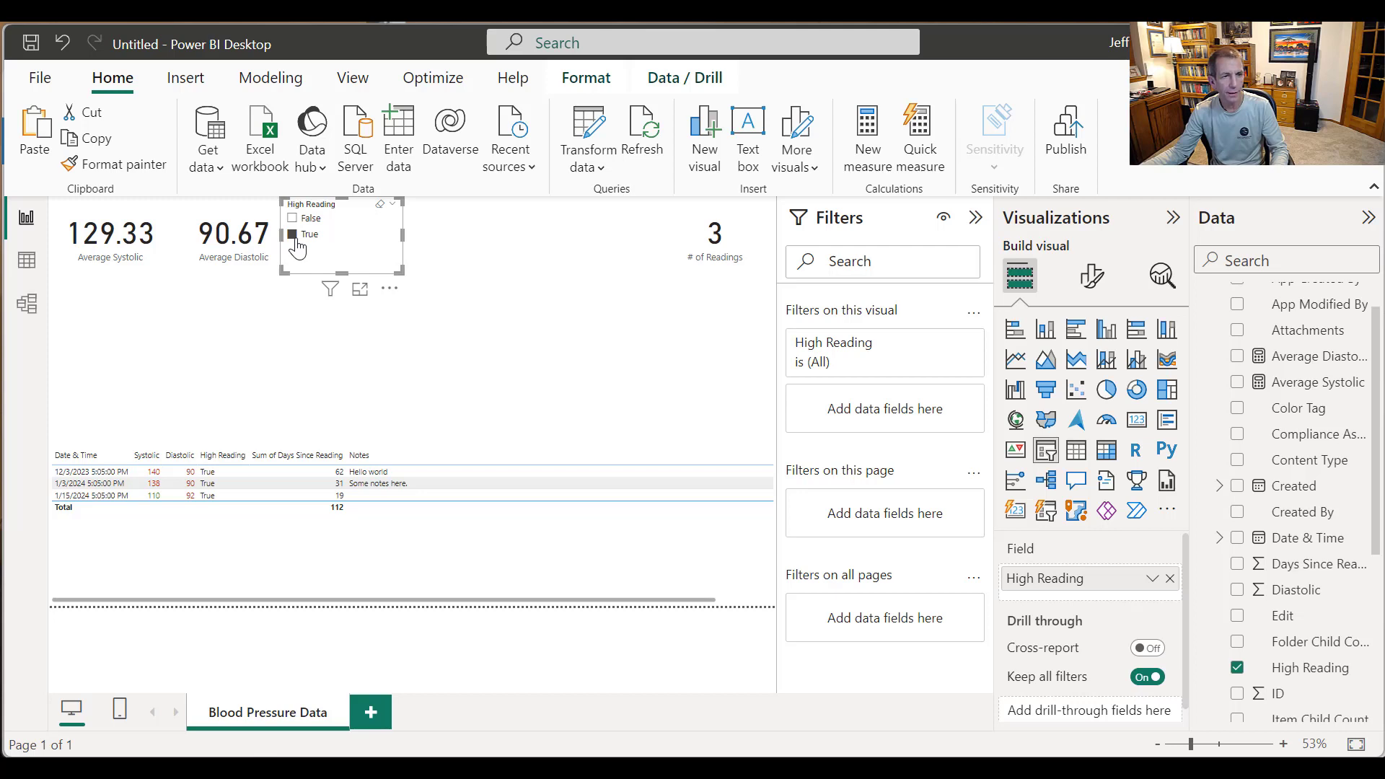
{"action": "left_click", "coordinate": [296, 240]}
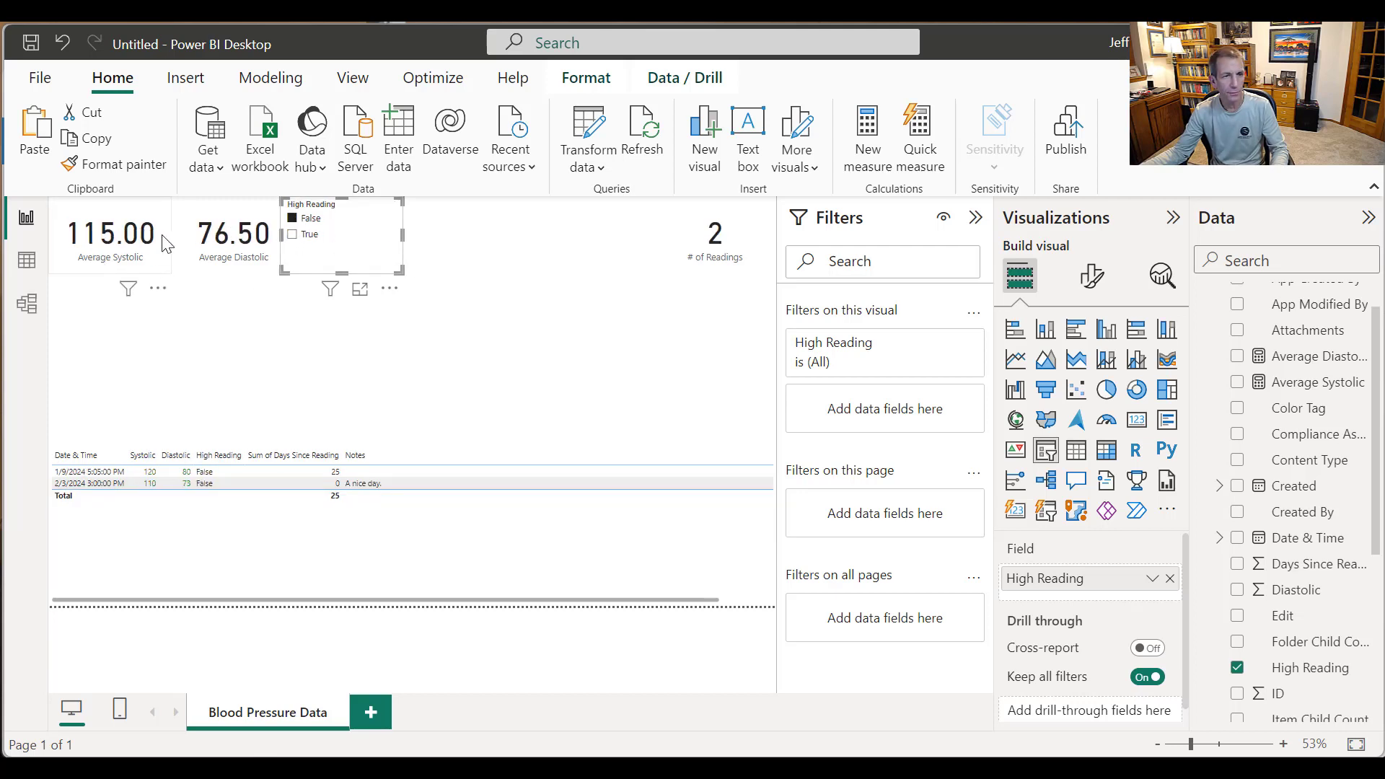
{"action": "left_click", "coordinate": [292, 219]}
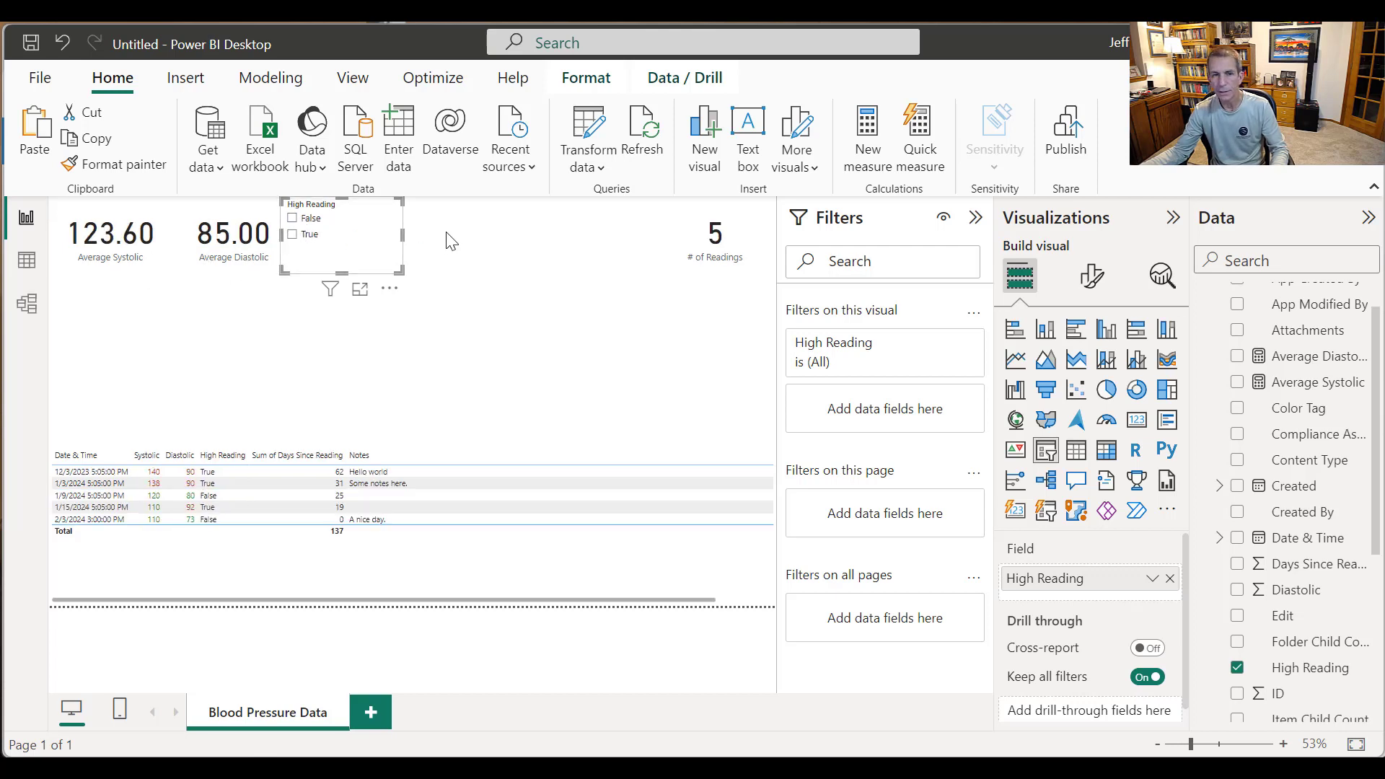
{"action": "left_click", "coordinate": [454, 249]}
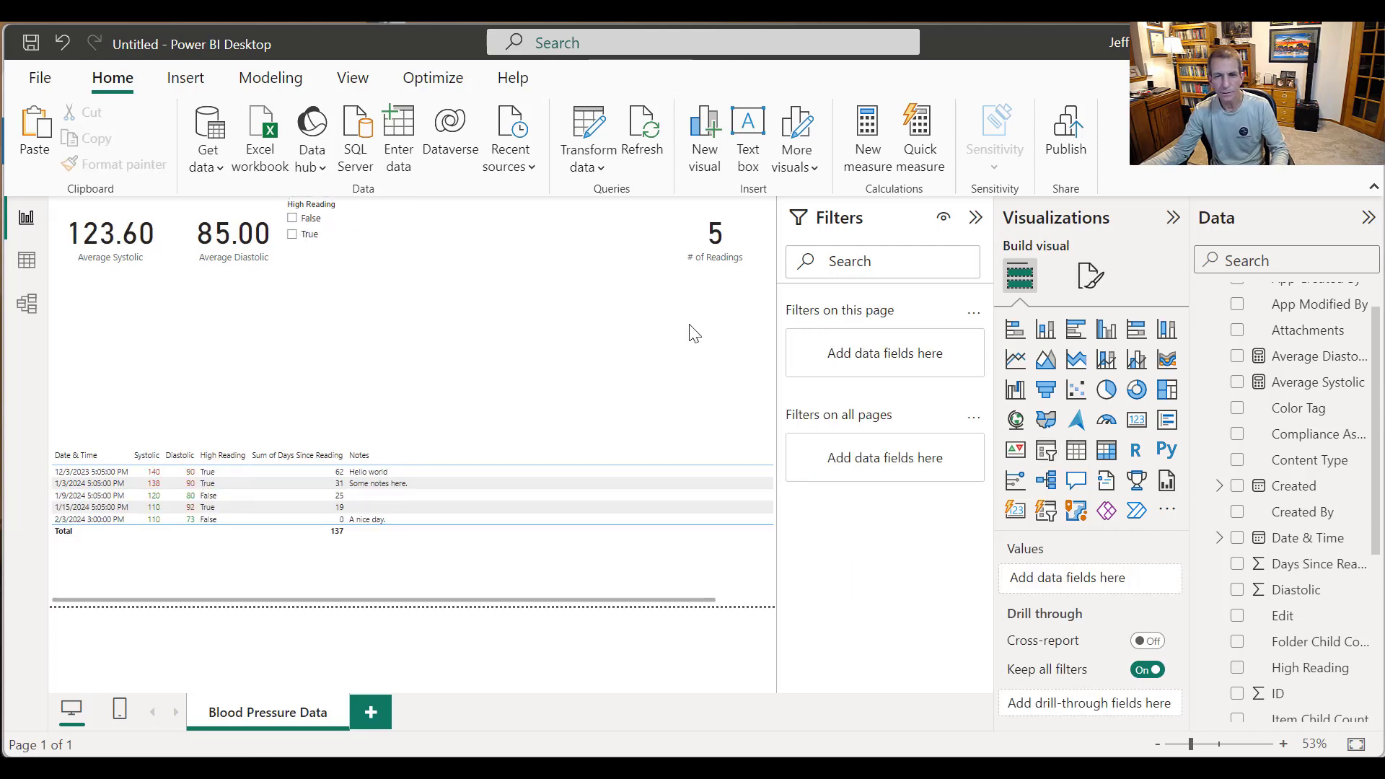
Step: Add a Date & Time slicer directly right of the High Reading slicer, shorten it to the row's height and widen it
{"action": "left_click", "coordinate": [1046, 455]}
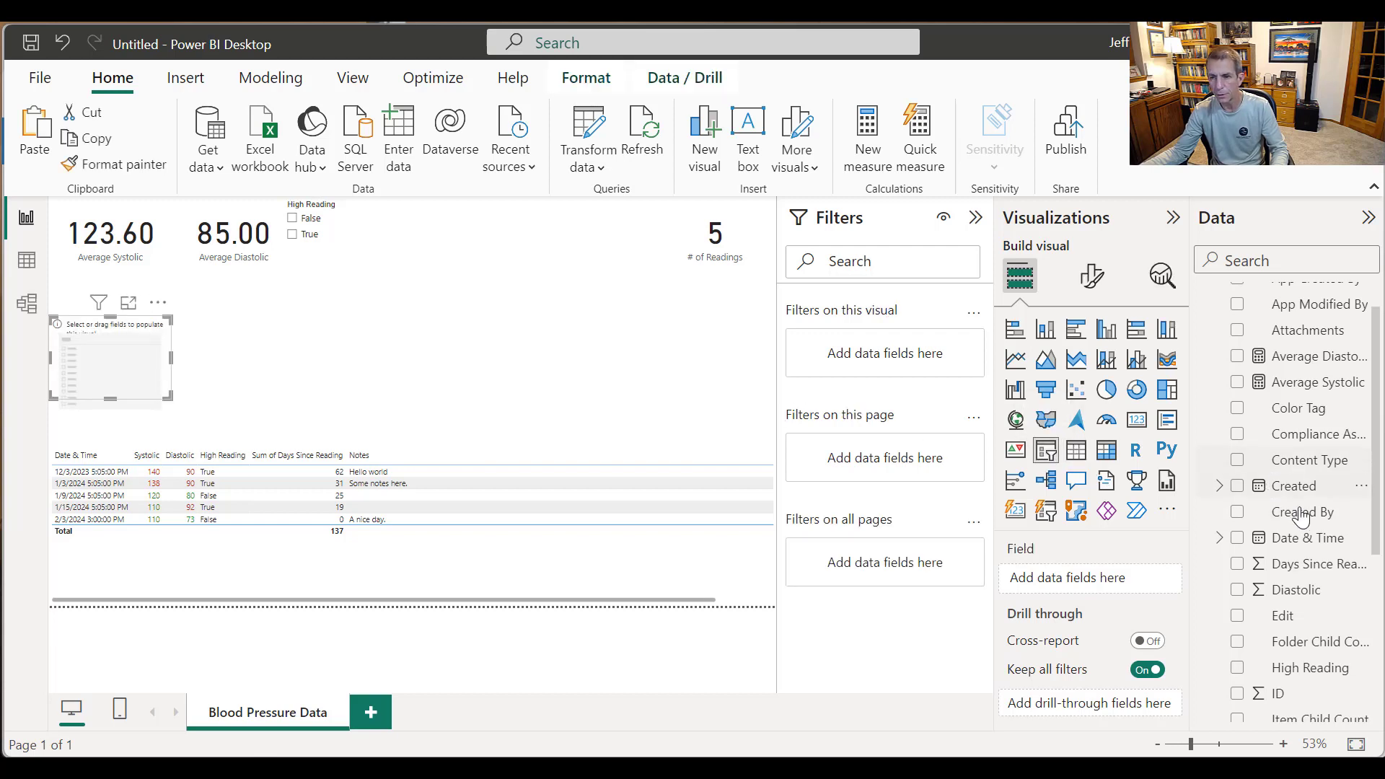
{"action": "scroll", "coordinate": [1320, 397], "scroll_direction": "up", "scroll_amount": 1}
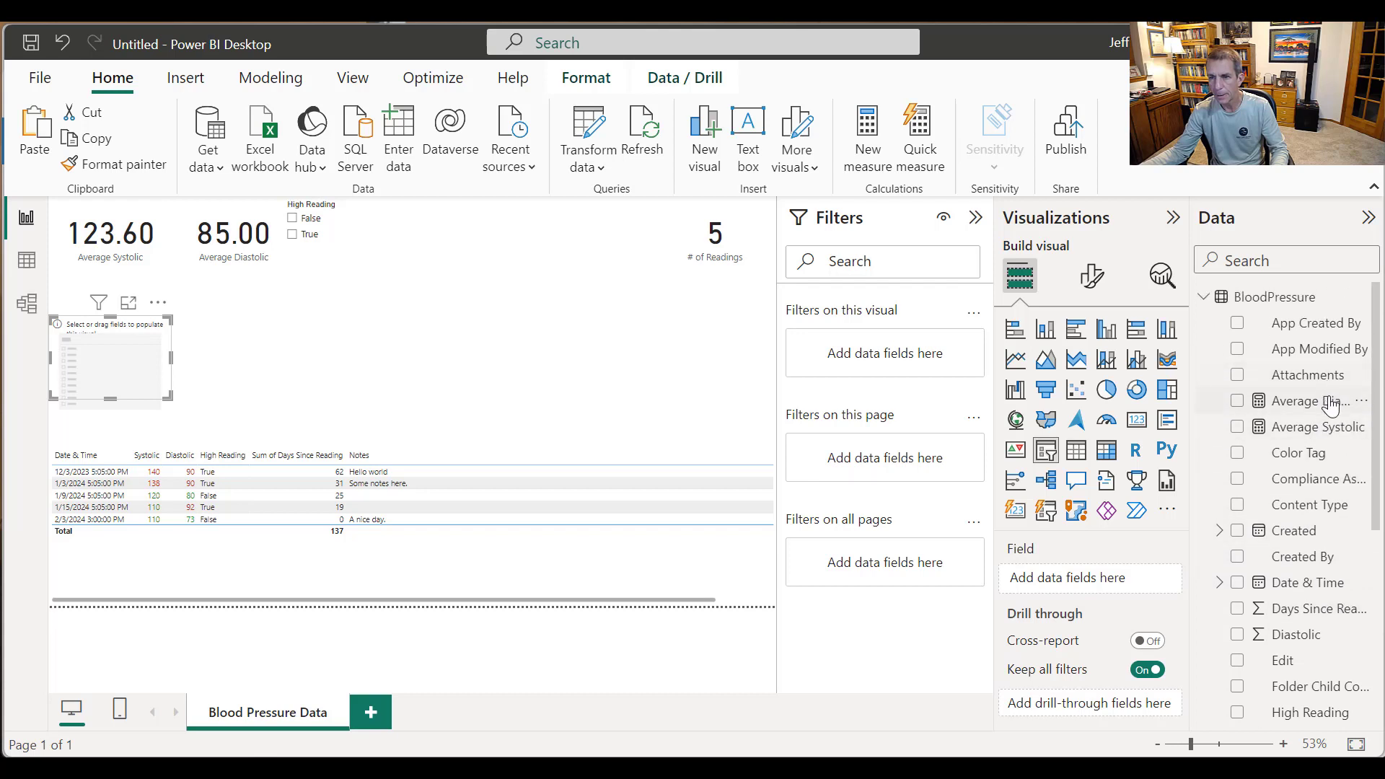
{"action": "left_click_drag", "start_coordinate": [1307, 583], "coordinate": [1129, 578]}
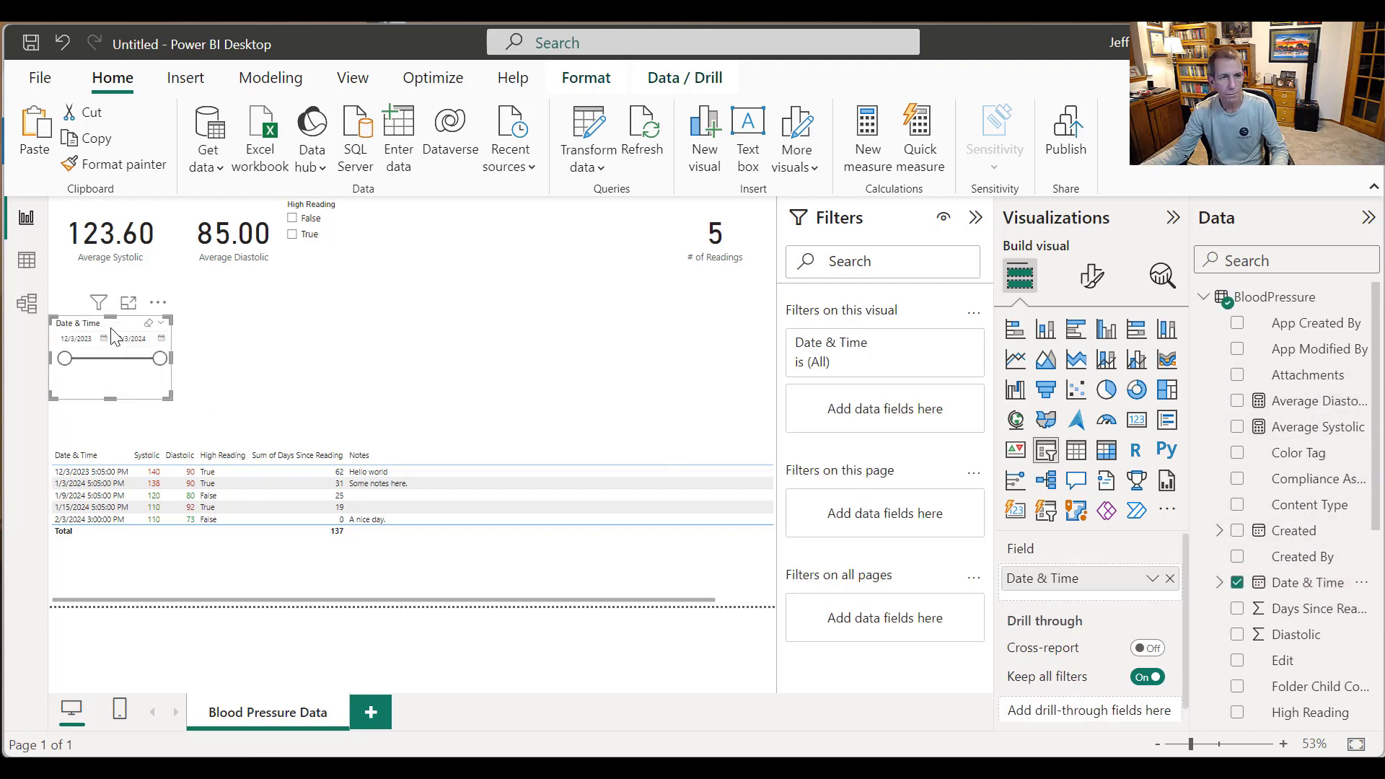
{"action": "left_click_drag", "start_coordinate": [96, 326], "coordinate": [400, 210]}
{"action": "left_click_drag", "start_coordinate": [410, 277], "coordinate": [410, 271]}
{"action": "left_click_drag", "start_coordinate": [475, 238], "coordinate": [526, 240]}
{"action": "left_click", "coordinate": [569, 289]}
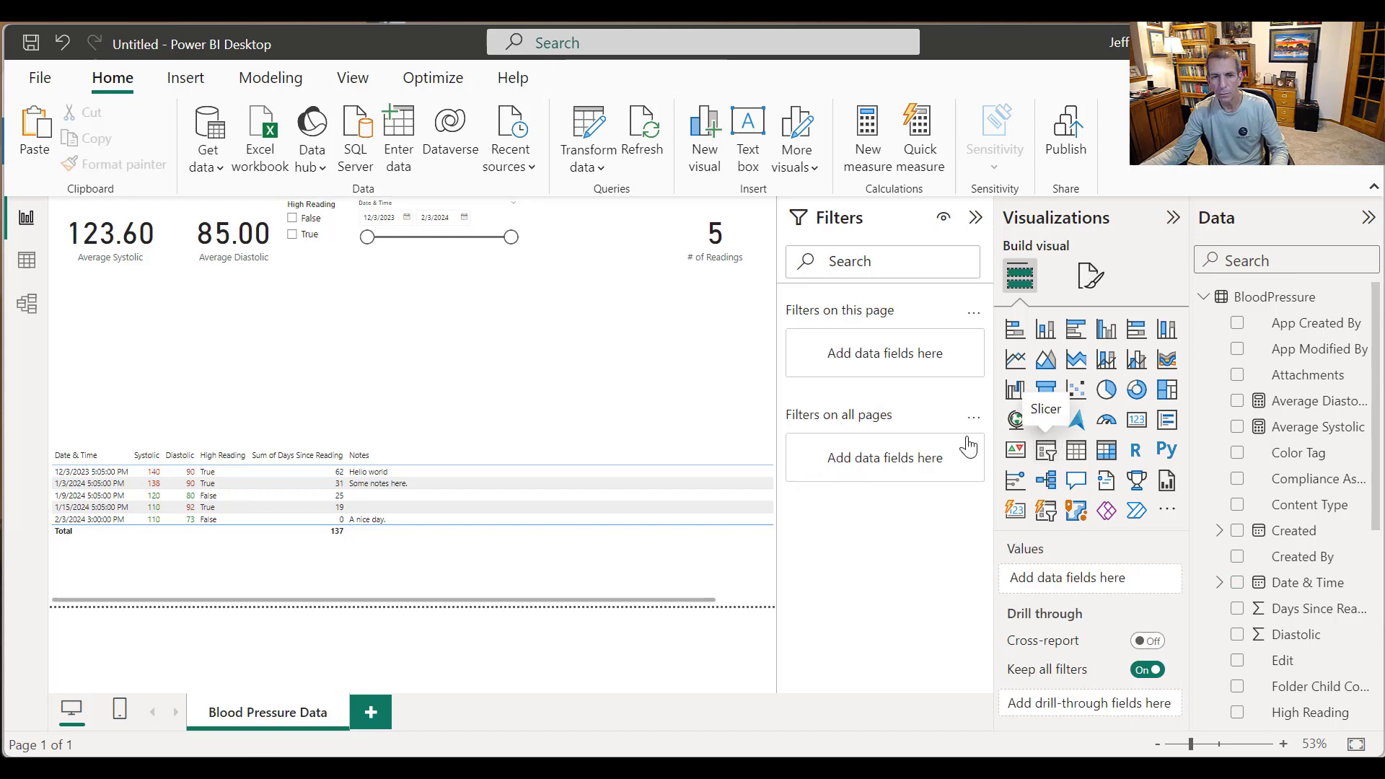
Step: Add a Days Since Reading slicer between the Date & Time slicer and the # of Readings card, sized to fit and covering 0 to 62
{"action": "left_click", "coordinate": [1046, 449]}
{"action": "left_click_drag", "start_coordinate": [165, 329], "coordinate": [620, 220]}
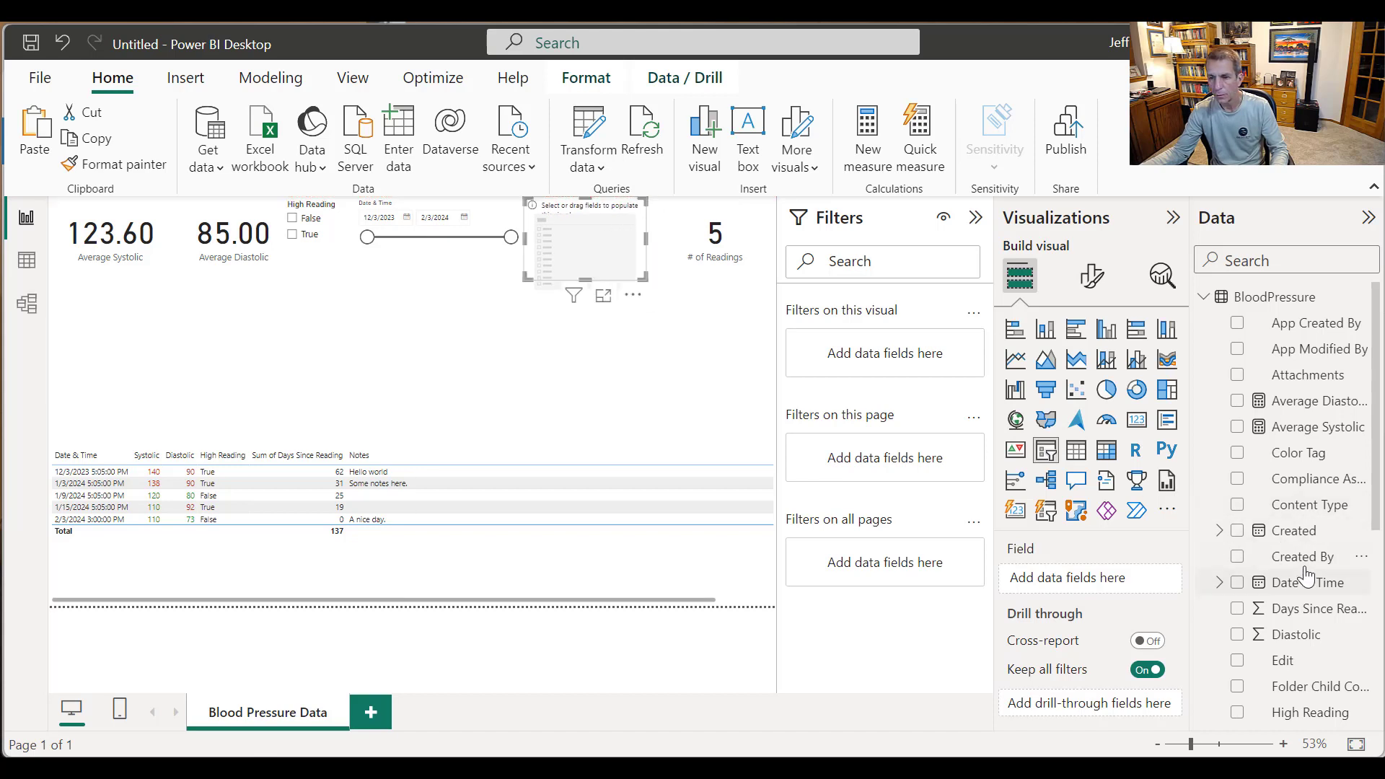
{"action": "left_click_drag", "start_coordinate": [1308, 609], "coordinate": [1150, 581]}
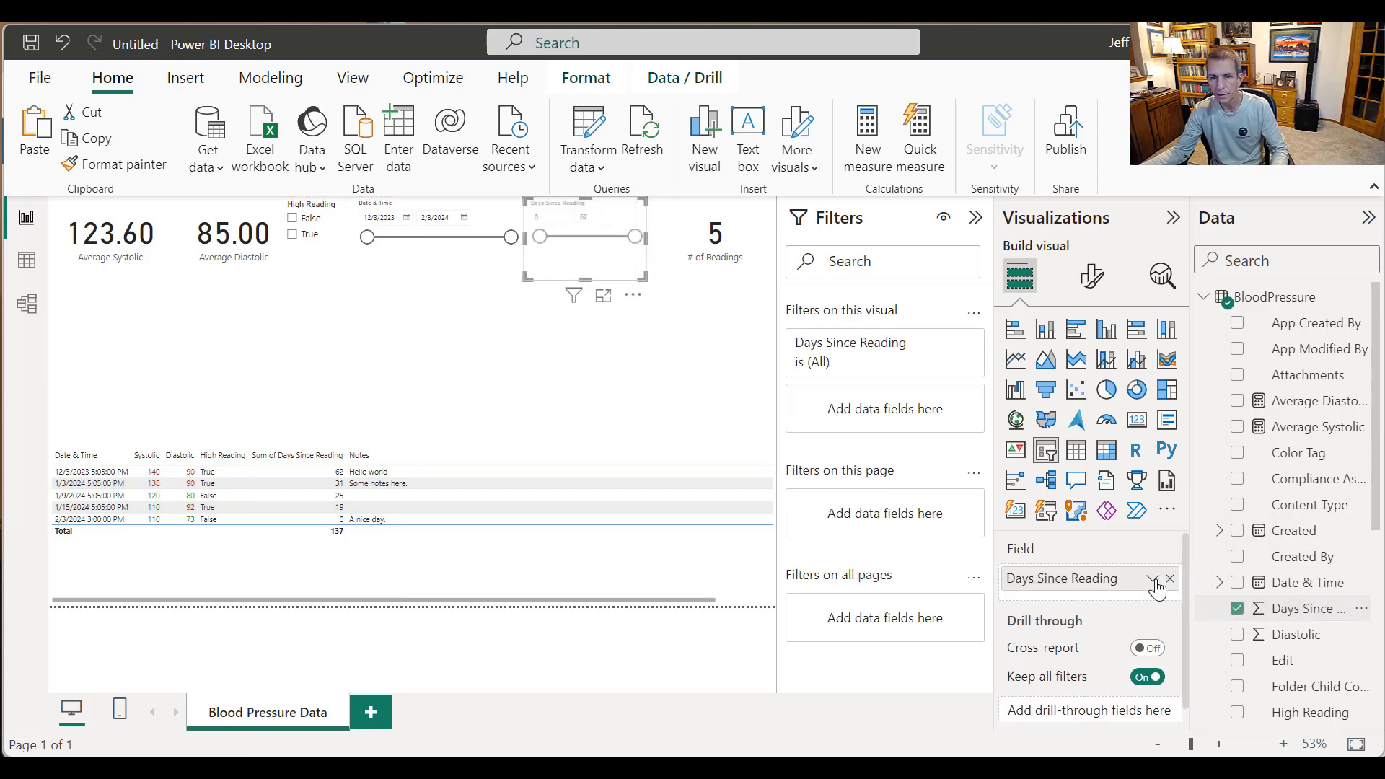
{"action": "left_click_drag", "start_coordinate": [644, 239], "coordinate": [669, 239]}
{"action": "left_click_drag", "start_coordinate": [598, 276], "coordinate": [605, 272]}
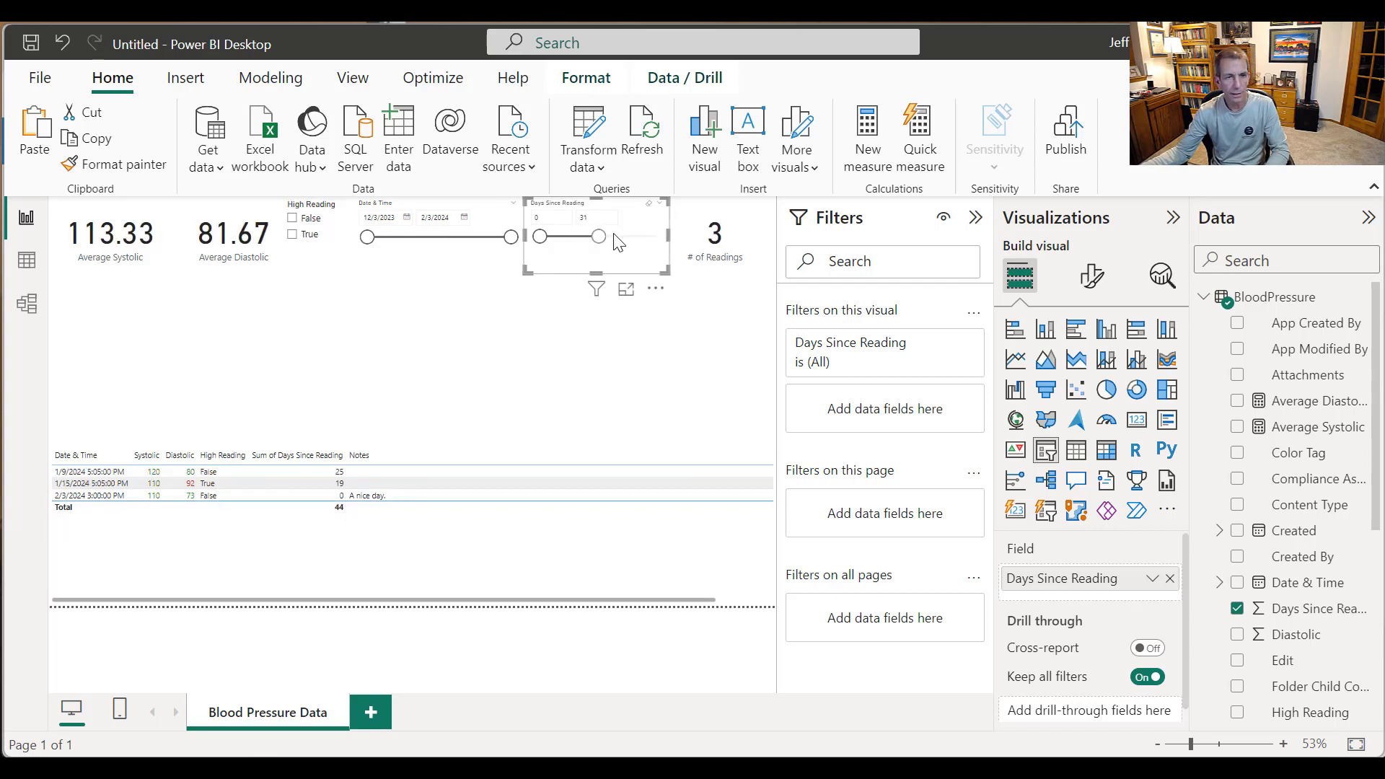
{"action": "left_click_drag", "start_coordinate": [598, 236], "coordinate": [660, 238]}
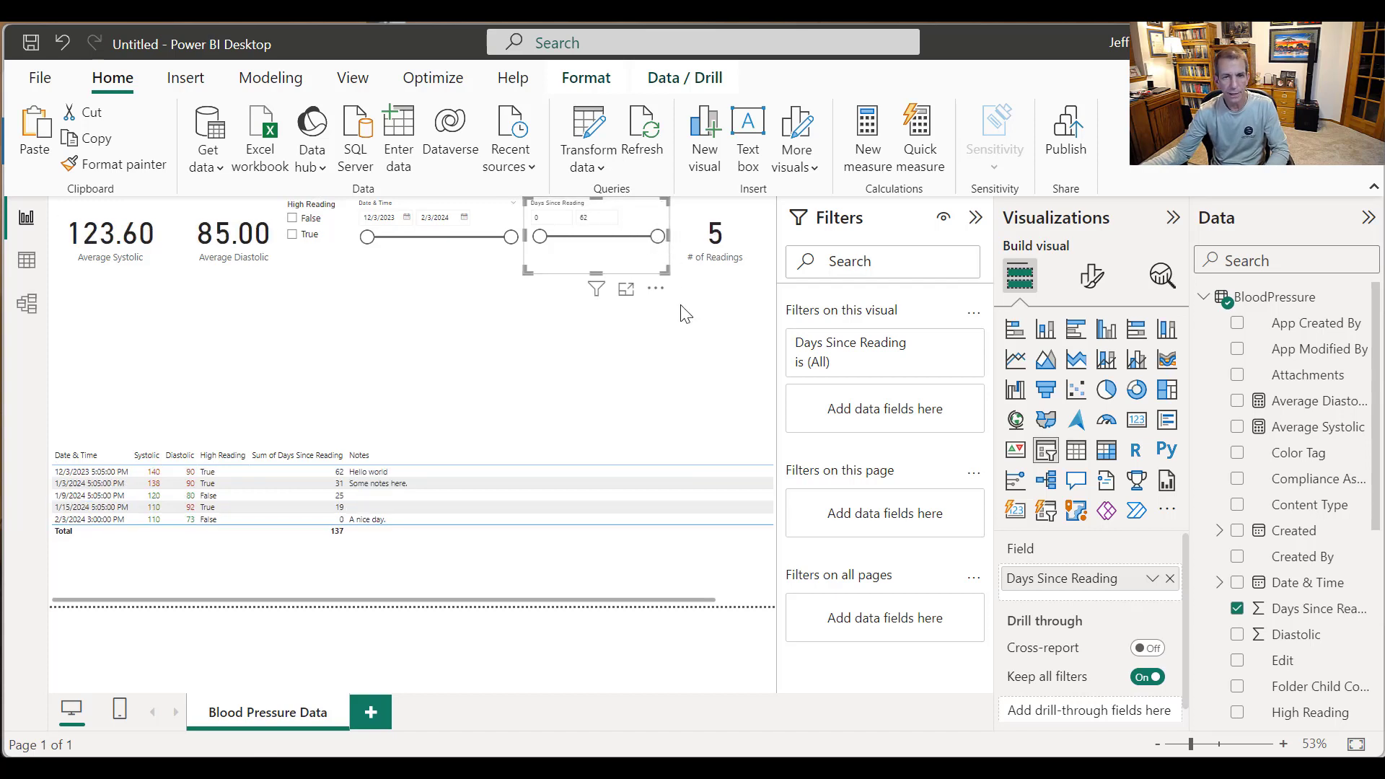
Step: Add a line chart and stretch it across the page between the upper row of visuals and the readings table
{"action": "left_click", "coordinate": [710, 309]}
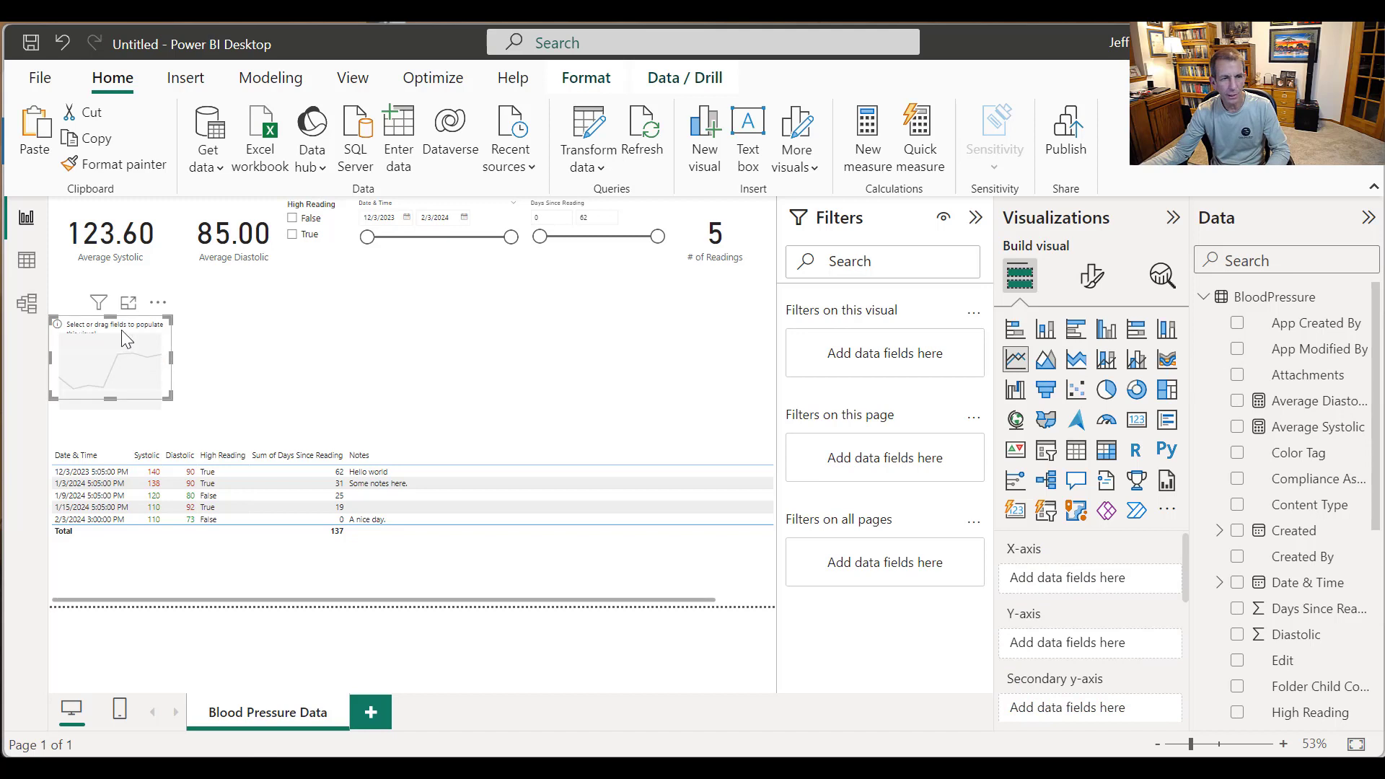
{"action": "left_click_drag", "start_coordinate": [125, 325], "coordinate": [126, 289]}
{"action": "left_click_drag", "start_coordinate": [173, 364], "coordinate": [760, 443]}
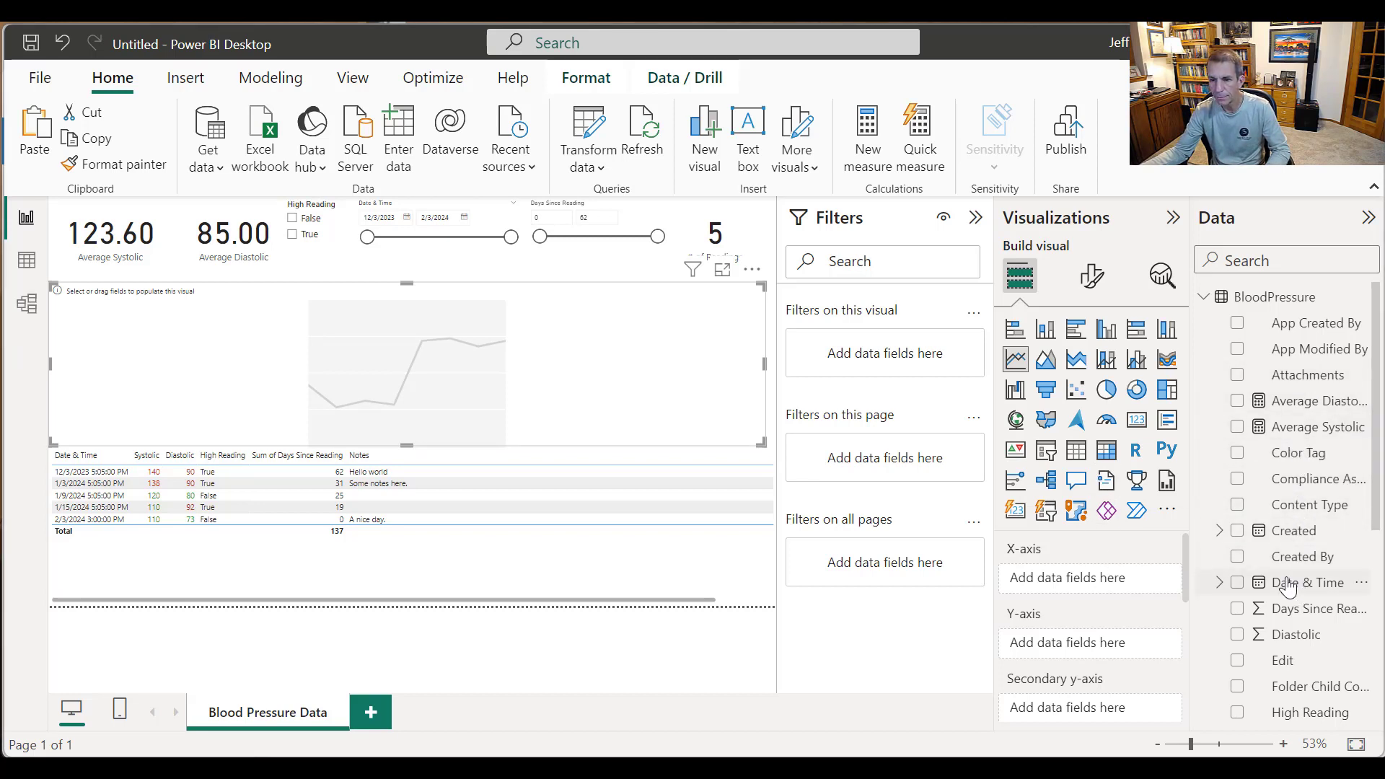
Step: Use Date & Time as the line chart's X-axis, with plain Date & Time values instead of the Date Hierarchy
{"action": "left_click_drag", "start_coordinate": [1294, 577], "coordinate": [1117, 574]}
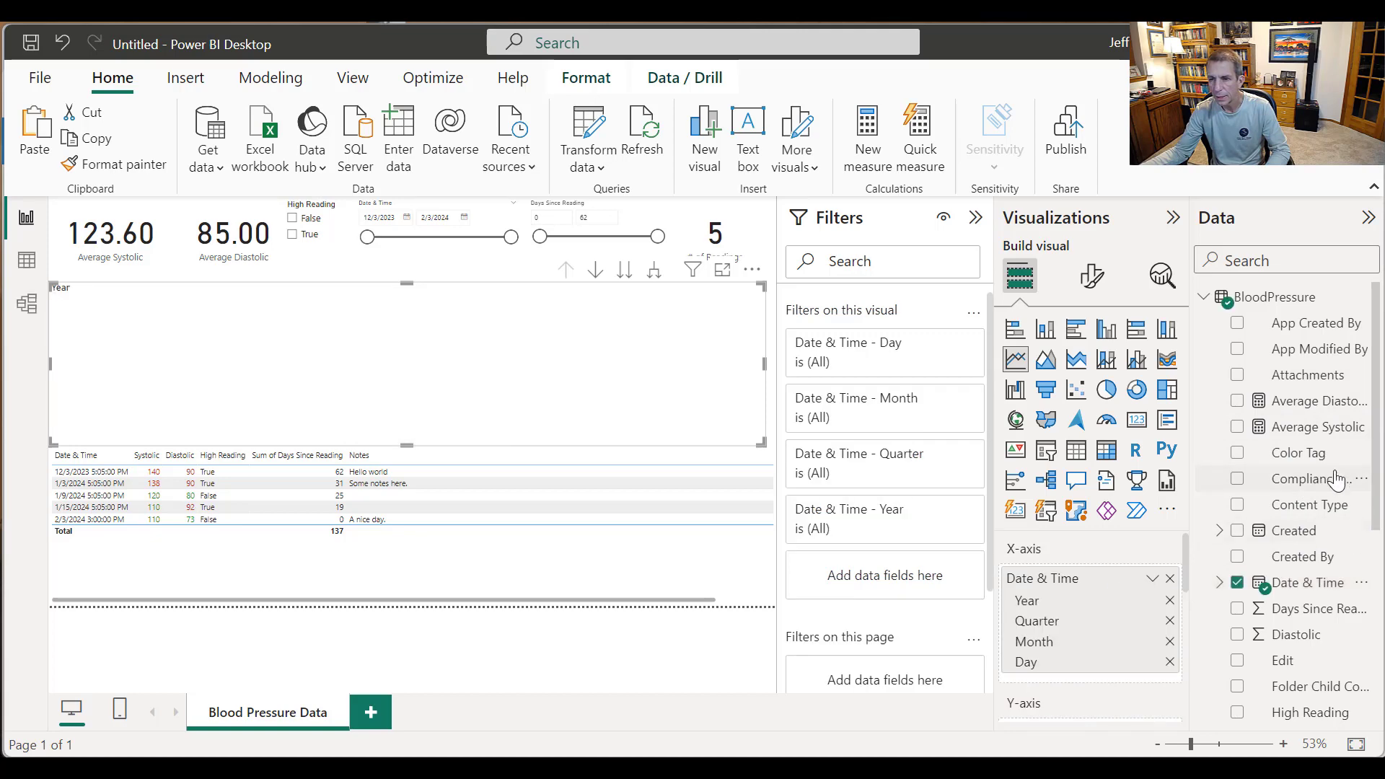
{"action": "scroll", "coordinate": [1363, 534], "scroll_direction": "down", "scroll_amount": 3}
{"action": "left_click_drag", "start_coordinate": [1374, 548], "coordinate": [1332, 550]}
{"action": "left_click", "coordinate": [1291, 505]}
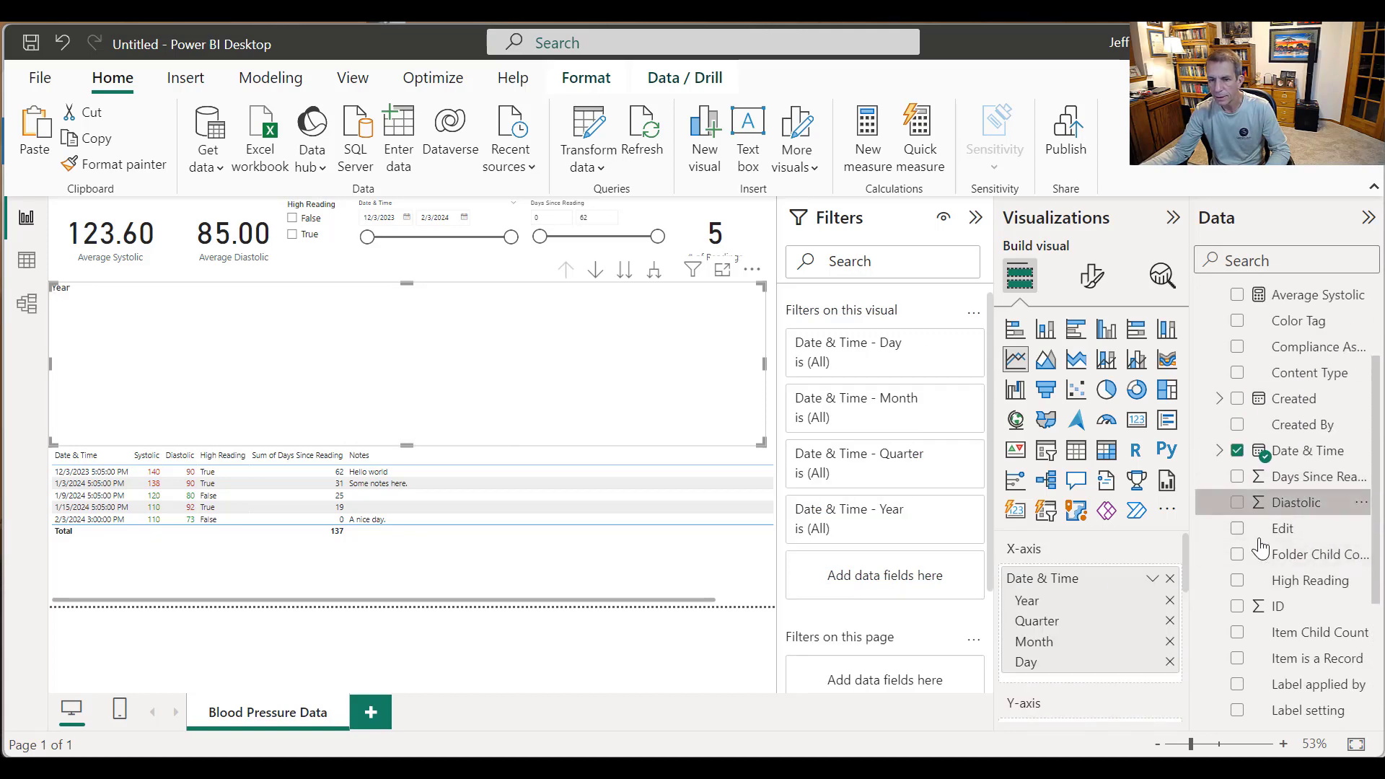
{"action": "left_click", "coordinate": [1148, 581]}
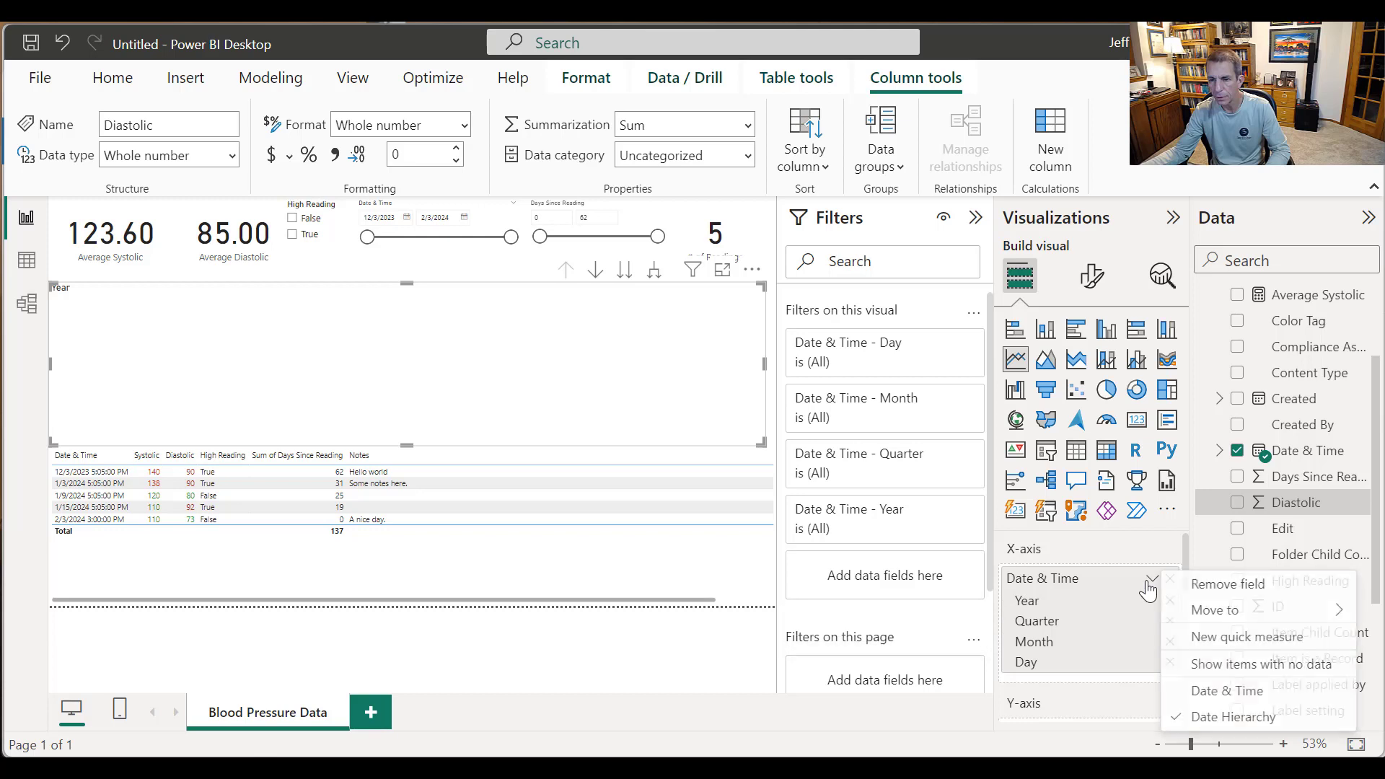
{"action": "left_click", "coordinate": [1230, 691]}
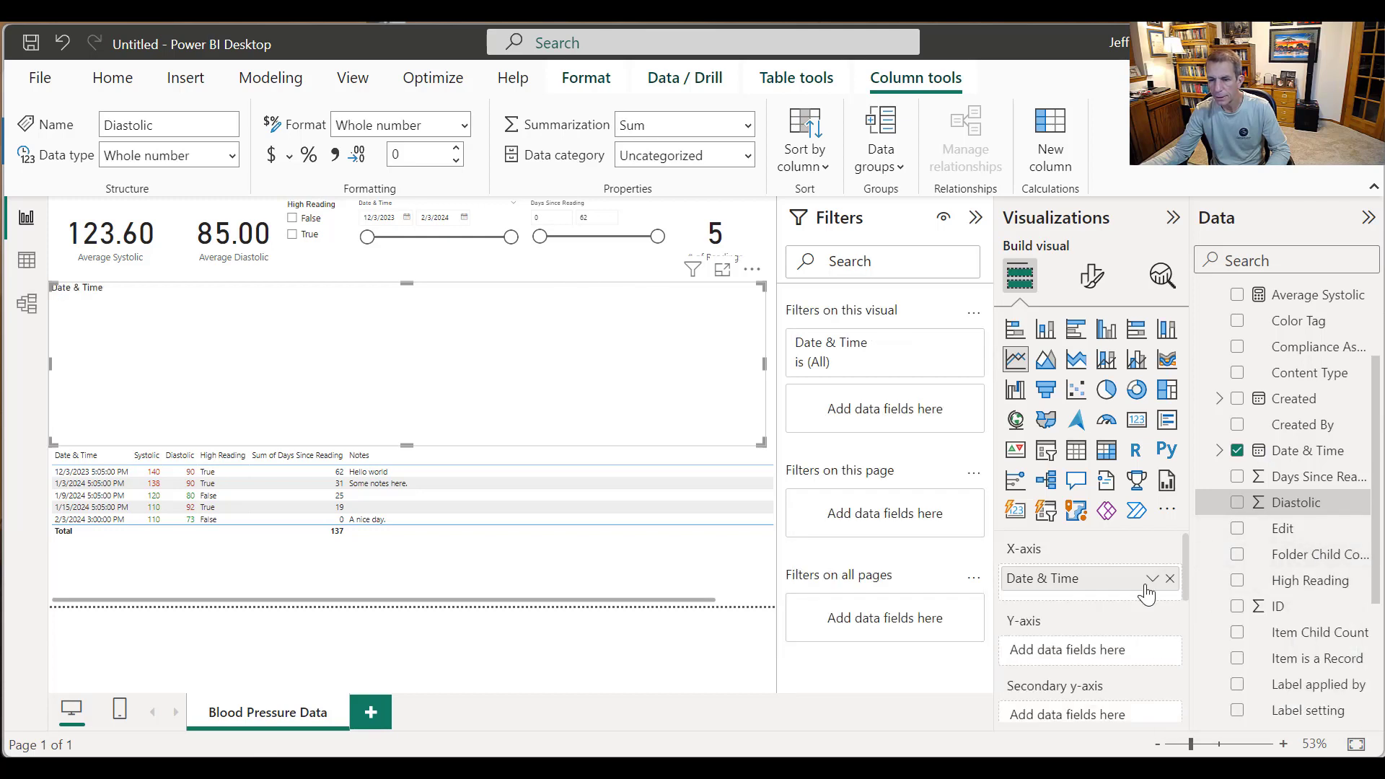
Step: Plot the Diastolic and Systolic fields on the line chart's Y-axis
{"action": "scroll", "coordinate": [1160, 590], "scroll_direction": "down", "scroll_amount": 1}
{"action": "scroll", "coordinate": [1360, 588], "scroll_direction": "down", "scroll_amount": 1}
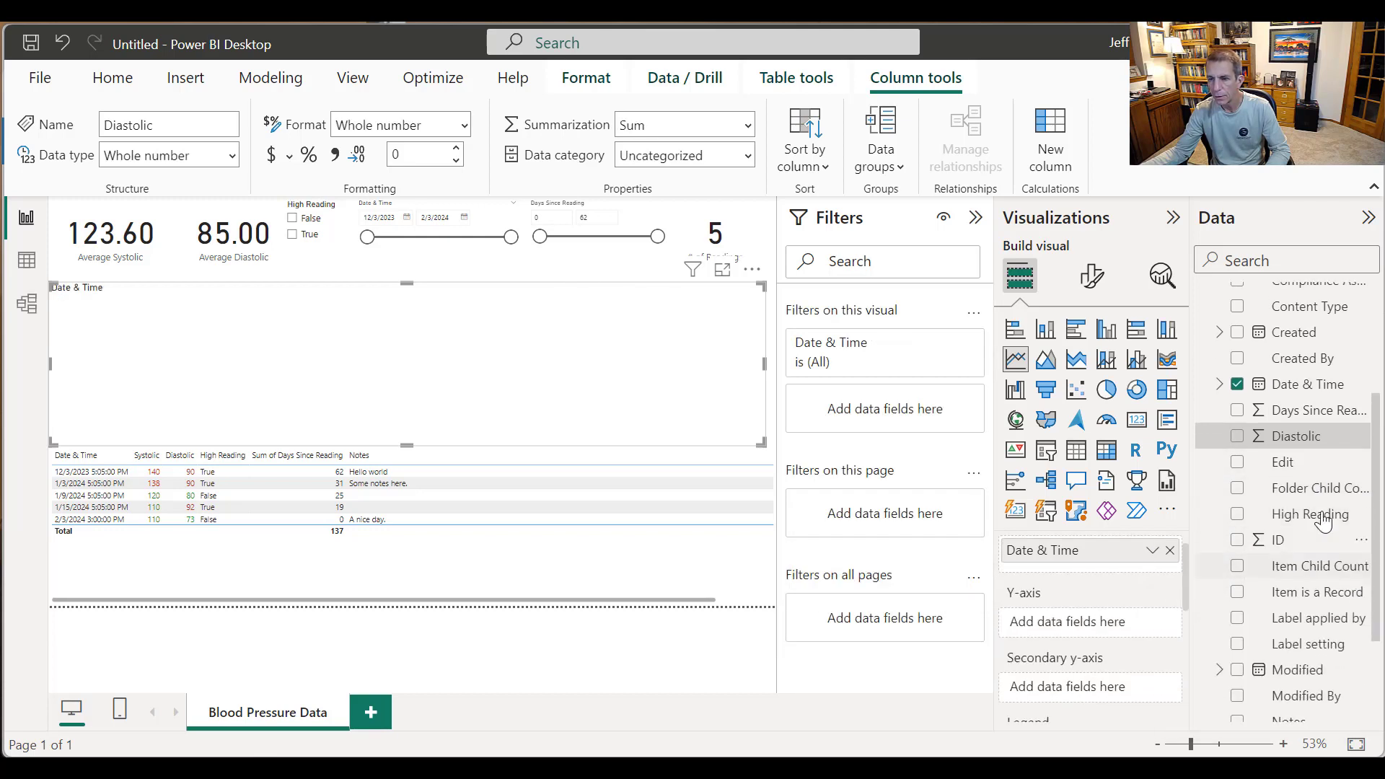
{"action": "left_click_drag", "start_coordinate": [1295, 435], "coordinate": [1111, 626]}
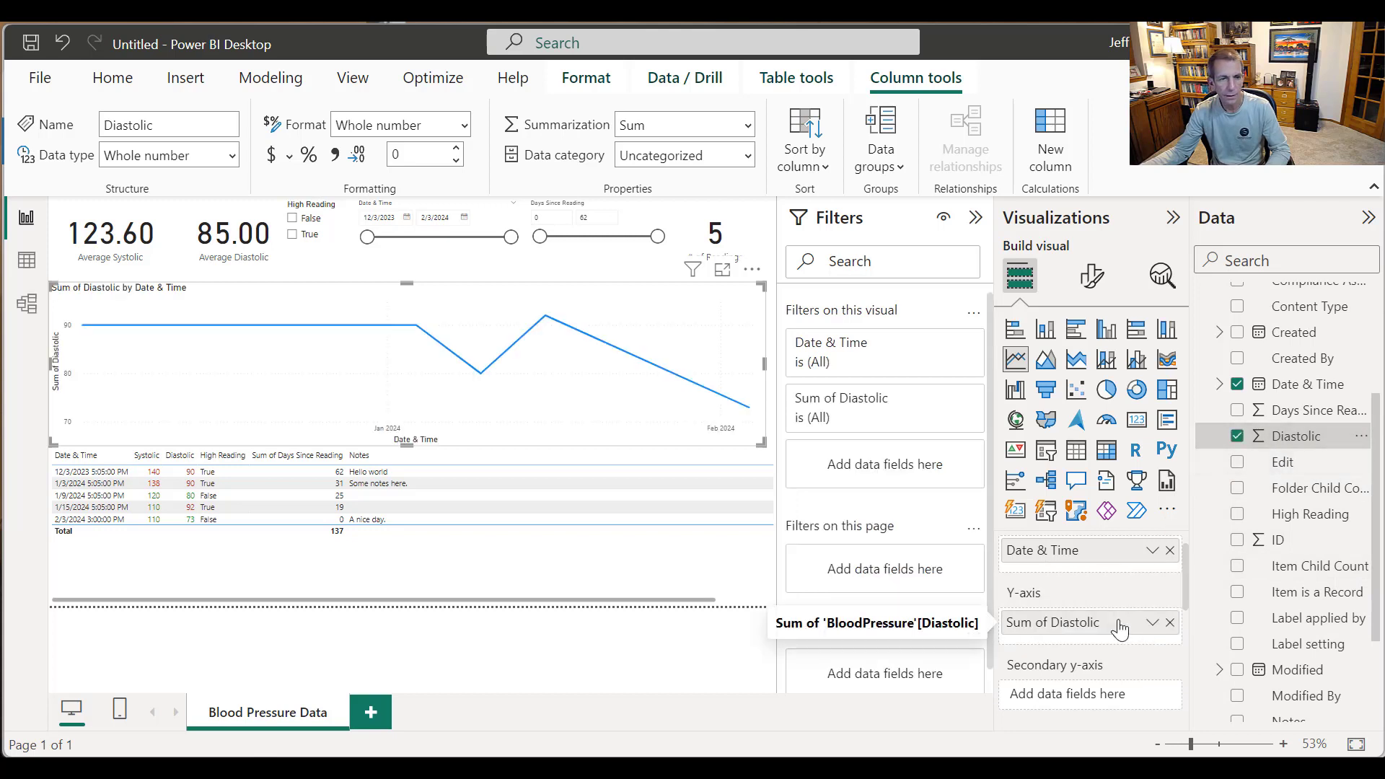
{"action": "scroll", "coordinate": [1377, 634], "scroll_direction": "down", "scroll_amount": 2}
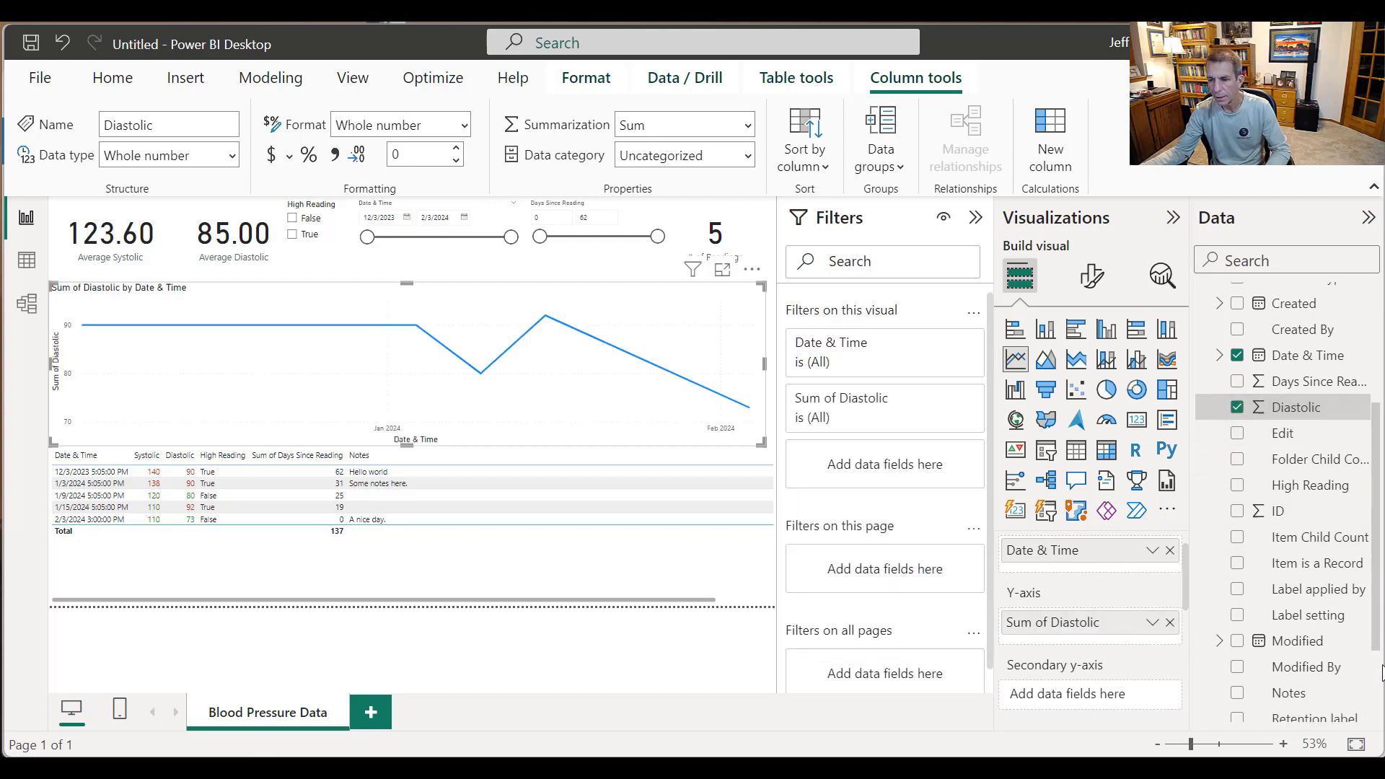
{"action": "left_click_drag", "start_coordinate": [1267, 665], "coordinate": [1045, 645]}
Step: Summarize the line chart's Diastolic values by Average and rename the field to Diastolic for this visual
{"action": "left_click", "coordinate": [1152, 623]}
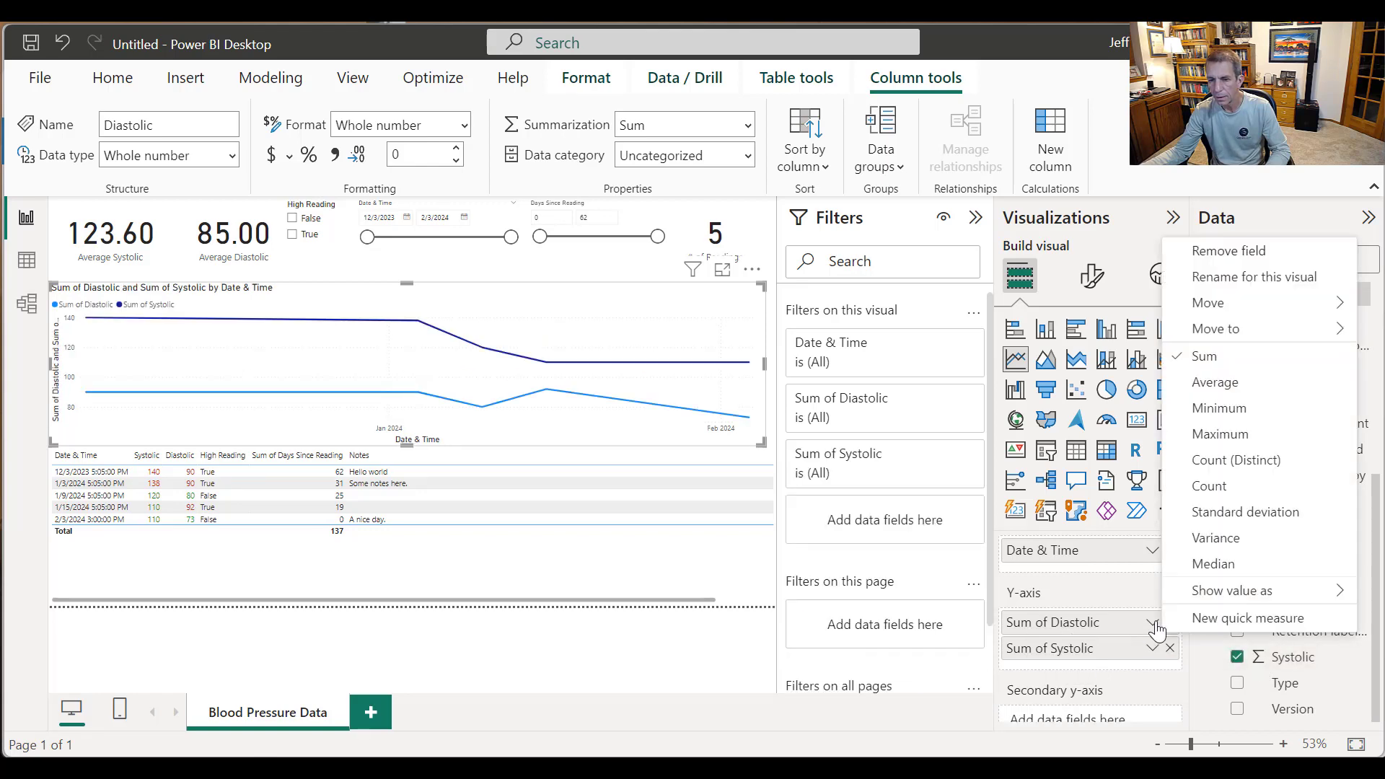
{"action": "left_click", "coordinate": [1226, 383]}
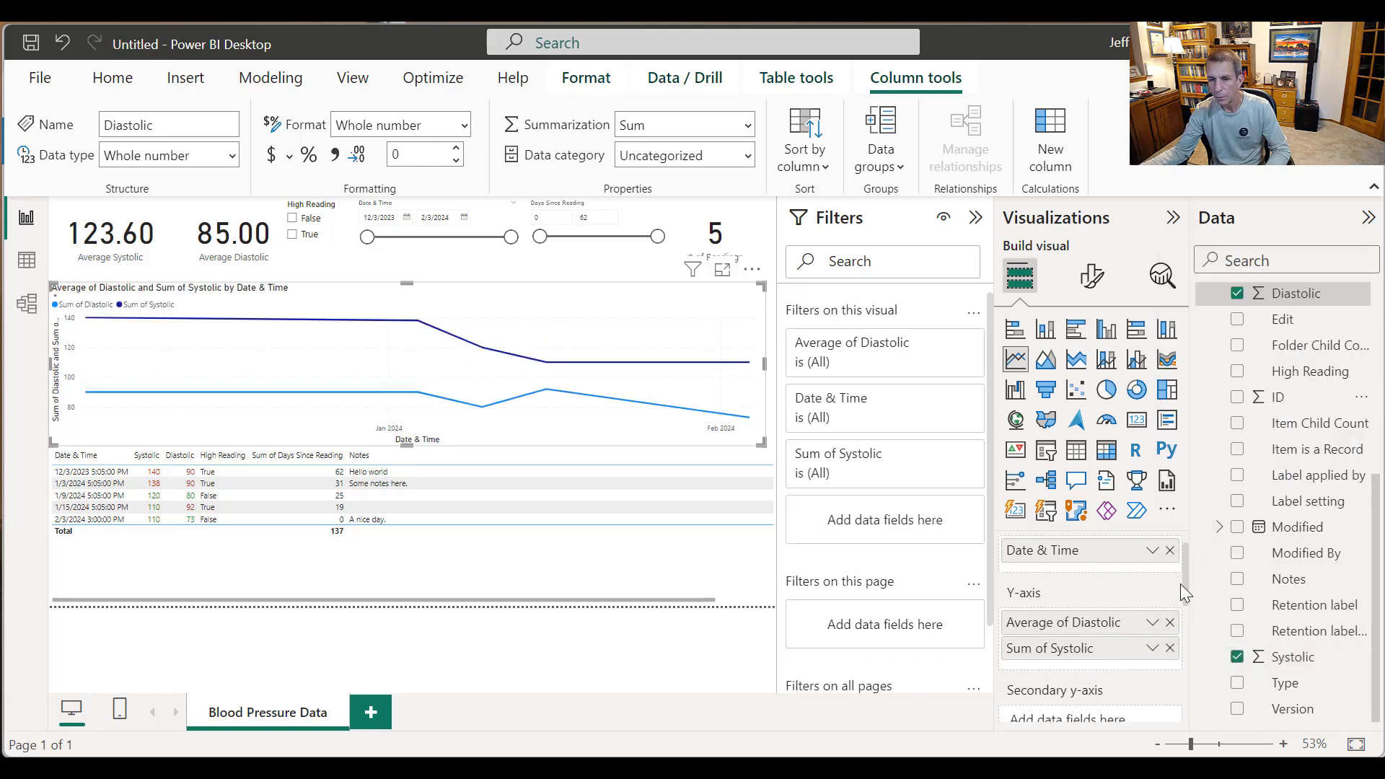
{"action": "left_click", "coordinate": [1152, 625]}
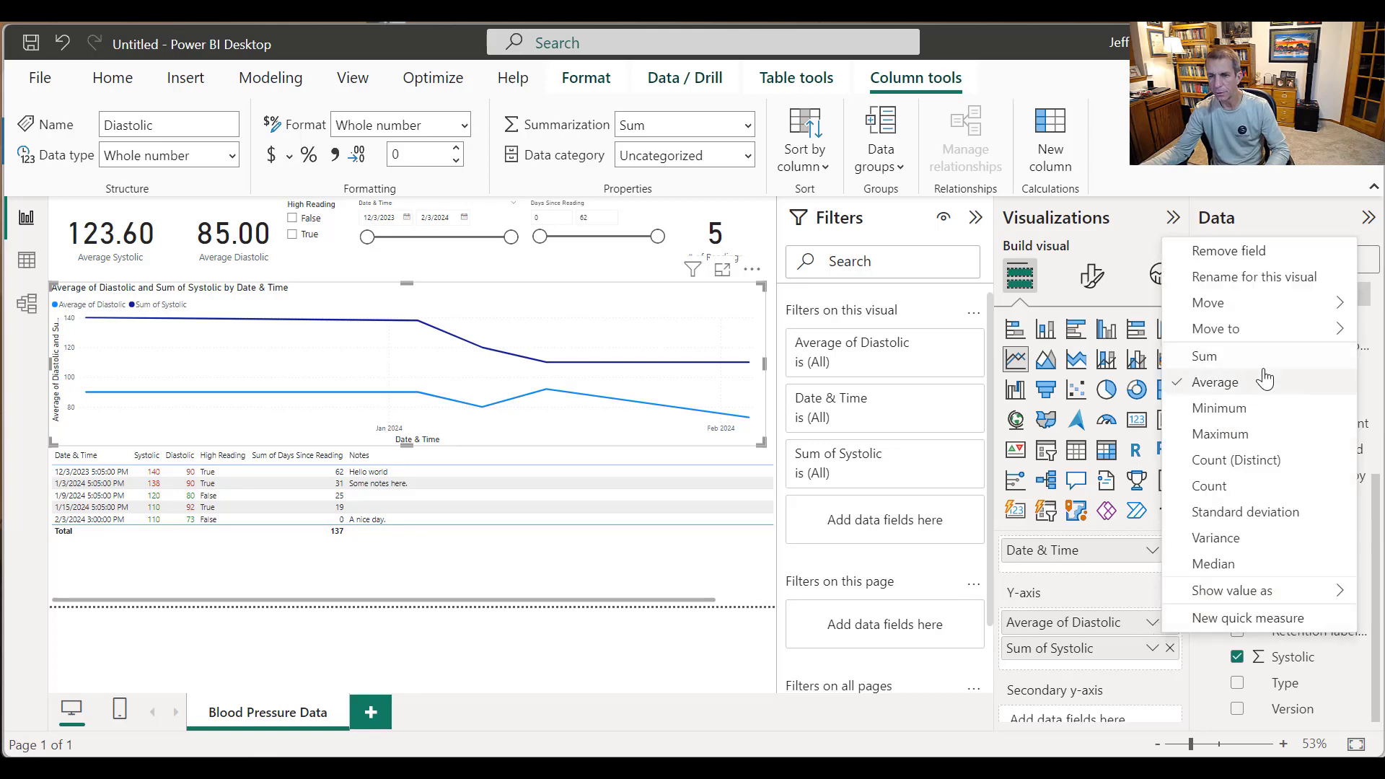
{"action": "left_click", "coordinate": [1255, 278]}
{"action": "left_click", "coordinate": [1073, 621]}
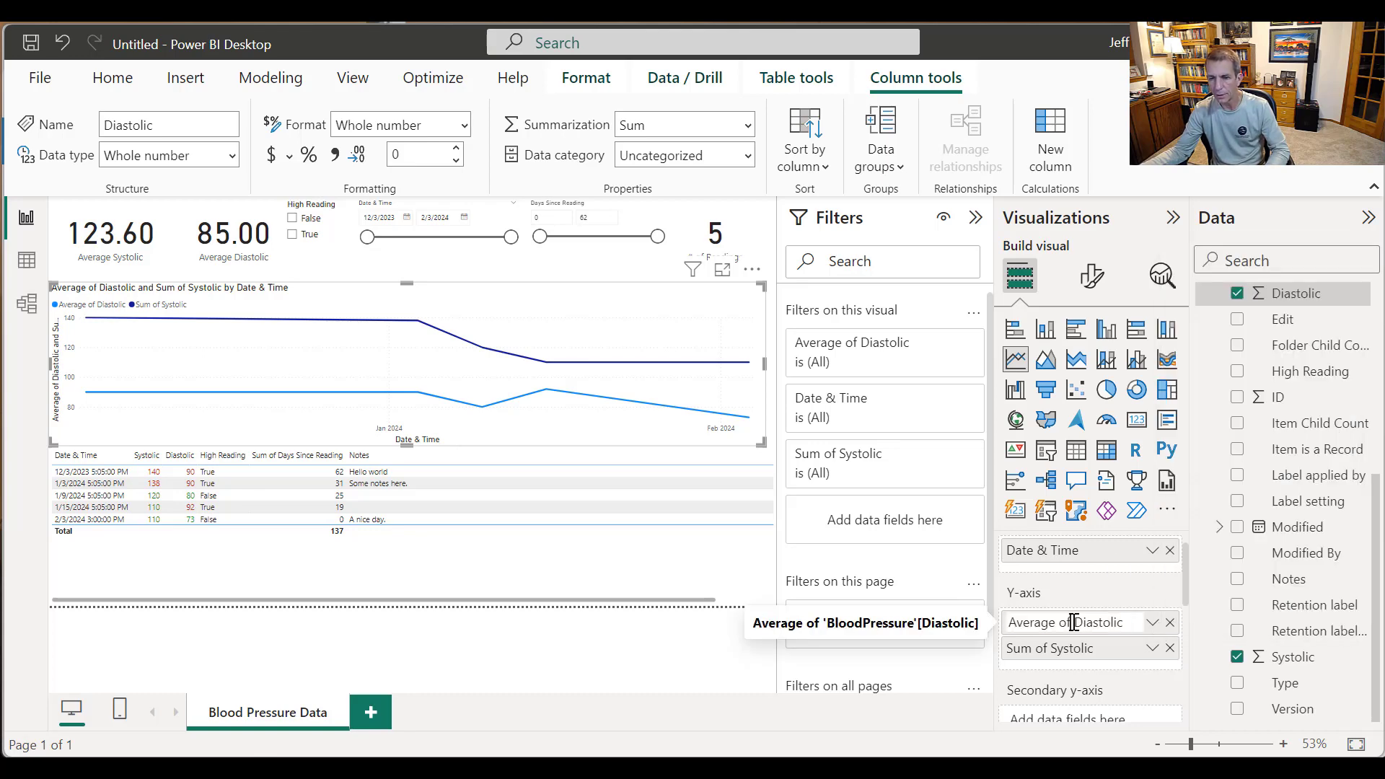
{"action": "left_click_drag", "start_coordinate": [1074, 621], "coordinate": [996, 625]}
{"action": "key", "text": "BackSpace"}
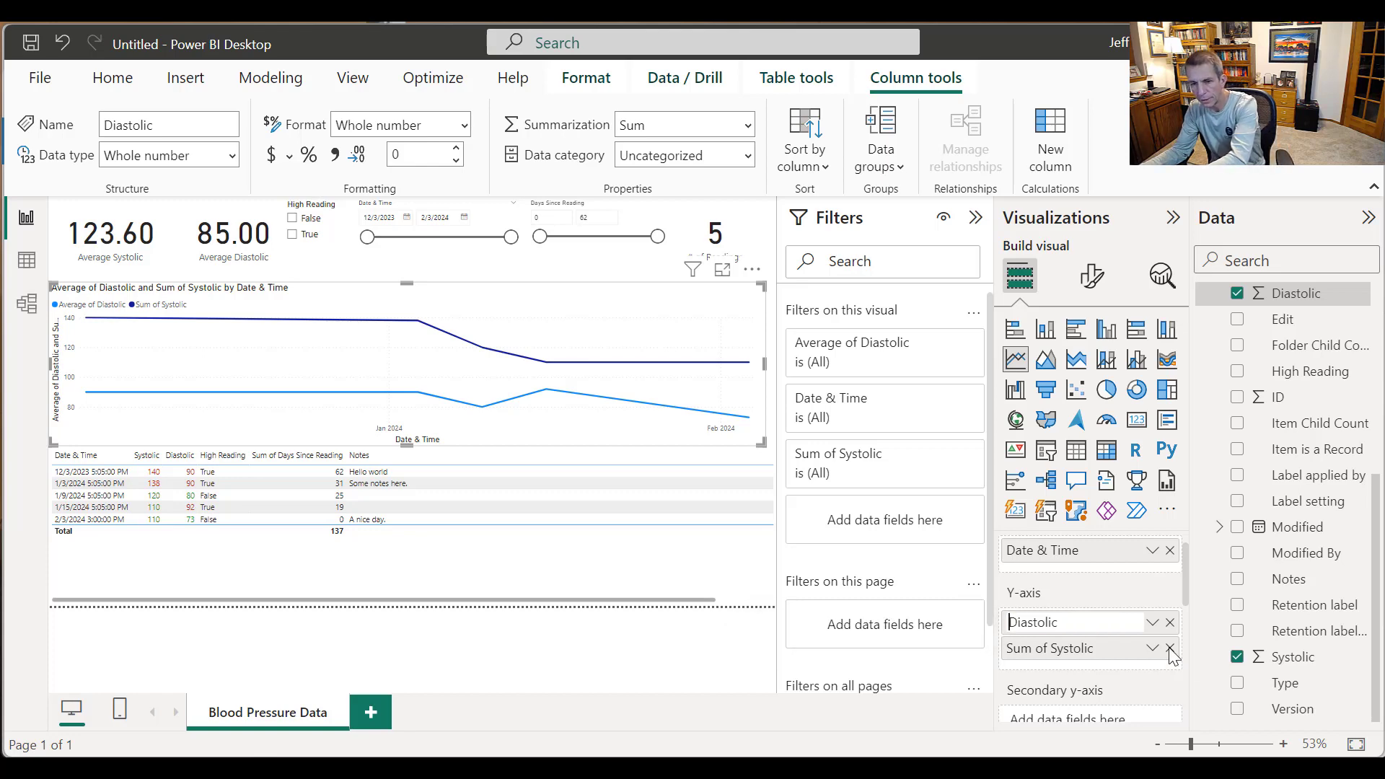
{"action": "key", "text": "Return"}
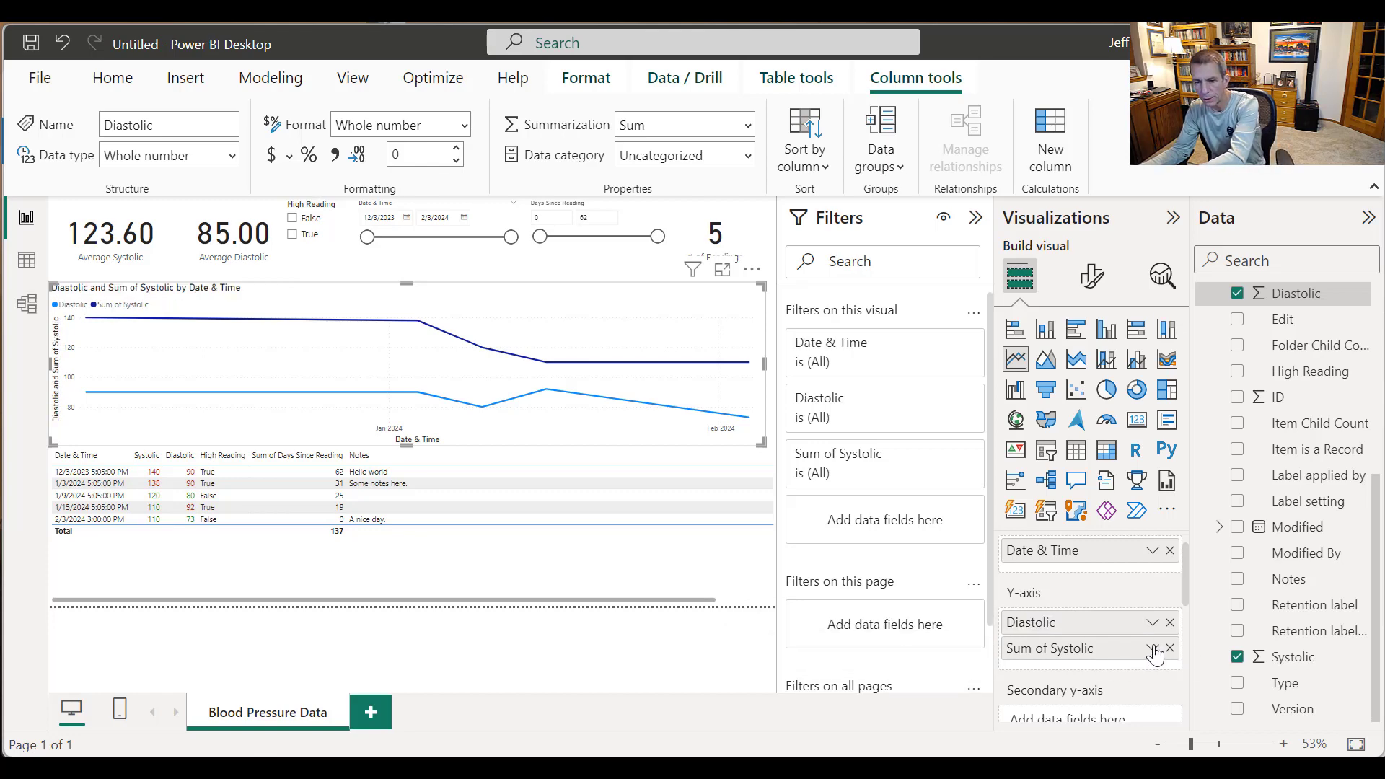
Step: Summarize the line chart's Systolic values by Average and rename the field to Systolic for this visual
{"action": "left_click", "coordinate": [1152, 648]}
{"action": "left_click", "coordinate": [1243, 410]}
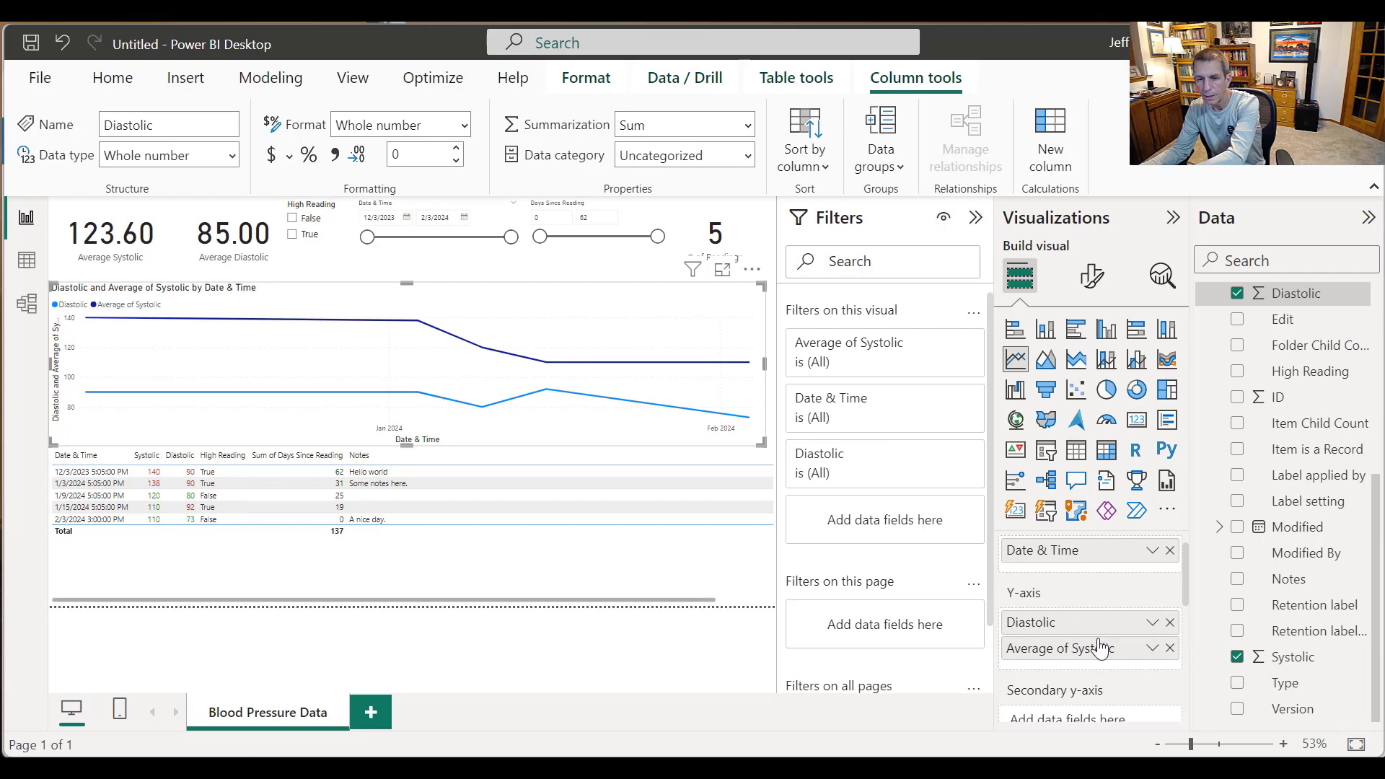
{"action": "left_click", "coordinate": [1151, 648]}
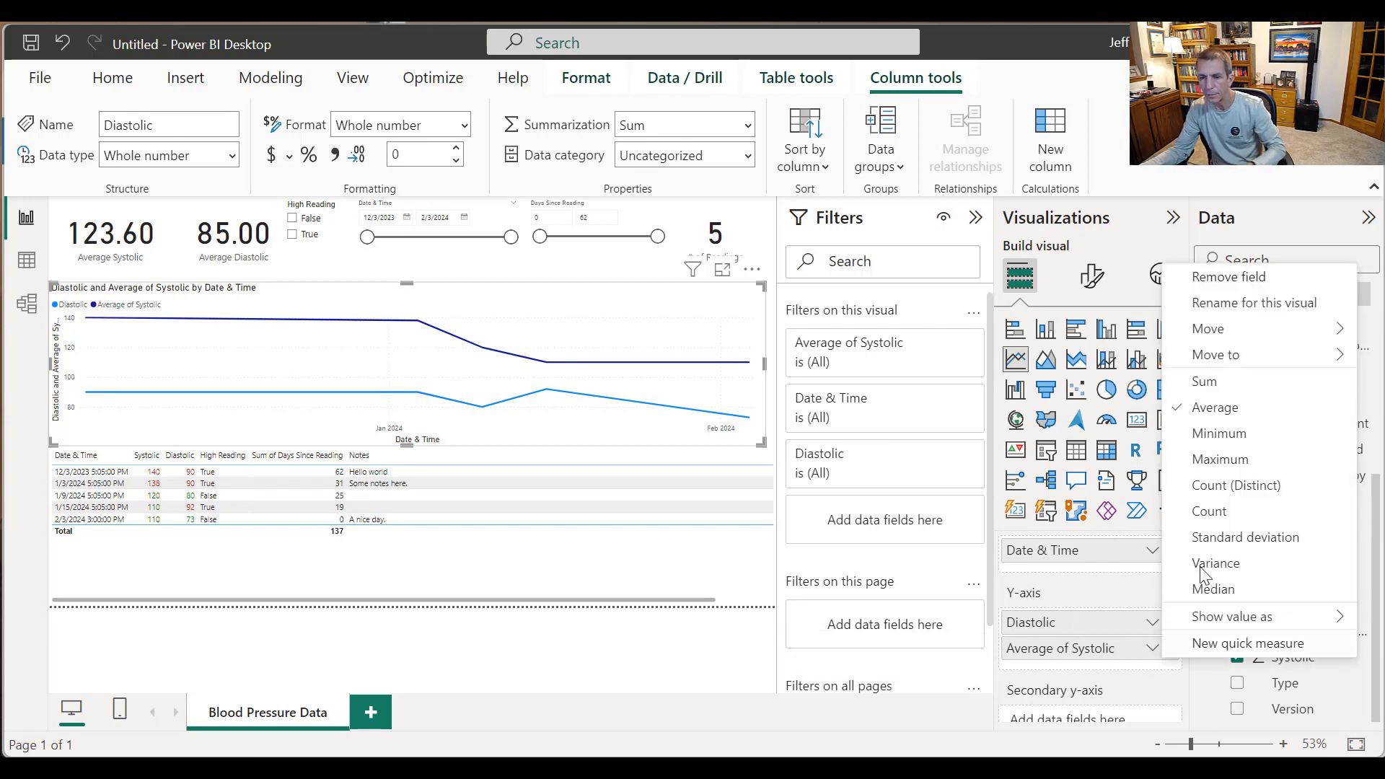
{"action": "left_click", "coordinate": [1287, 305]}
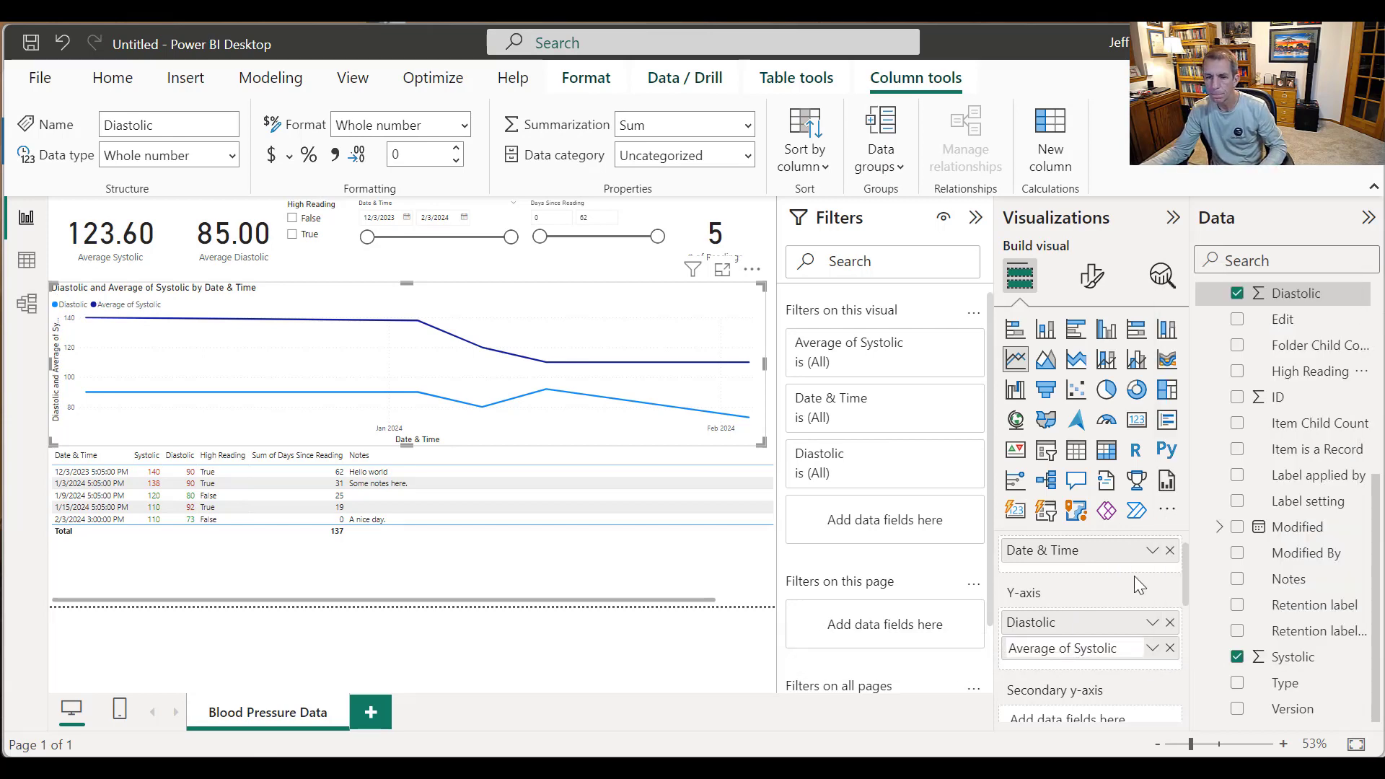
{"action": "left_click", "coordinate": [1075, 647]}
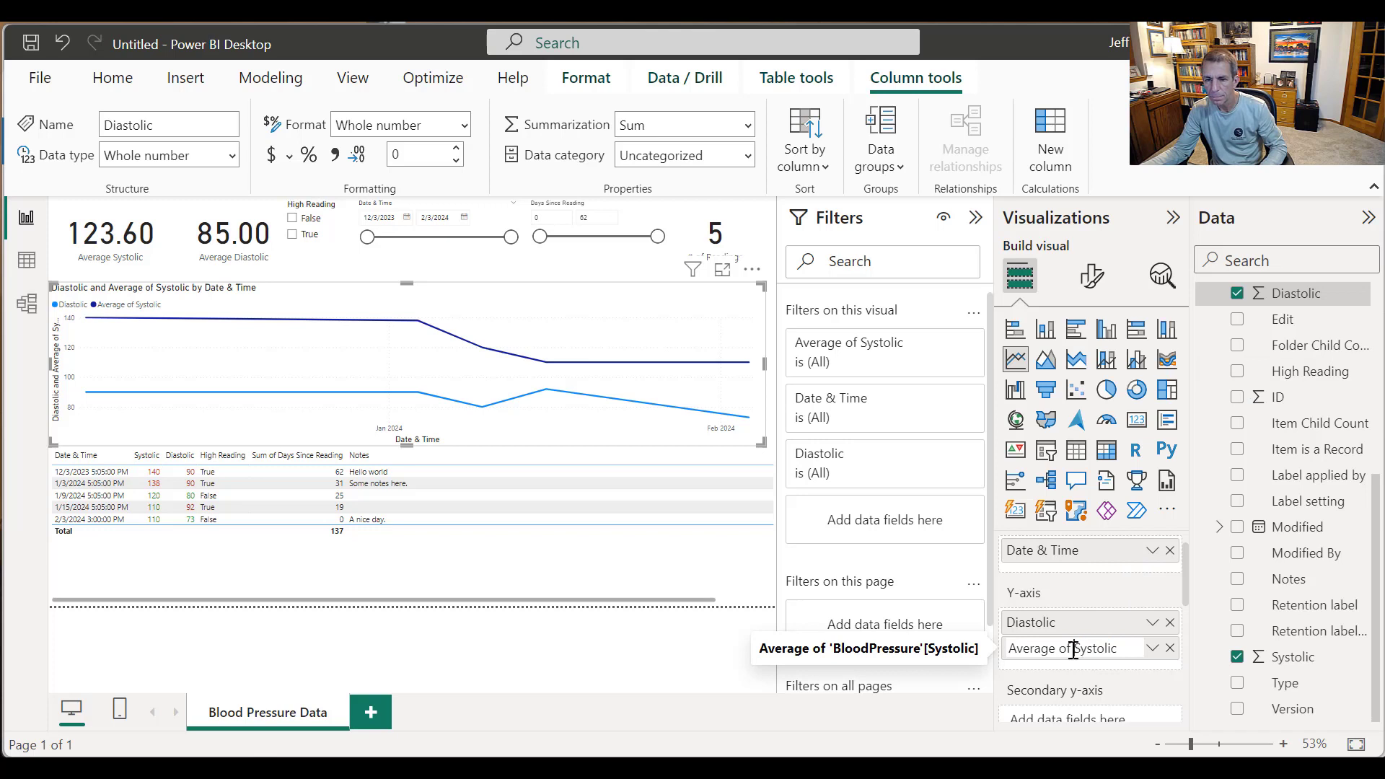
{"action": "left_click_drag", "start_coordinate": [1074, 648], "coordinate": [1009, 648]}
{"action": "key", "text": "BackSpace"}
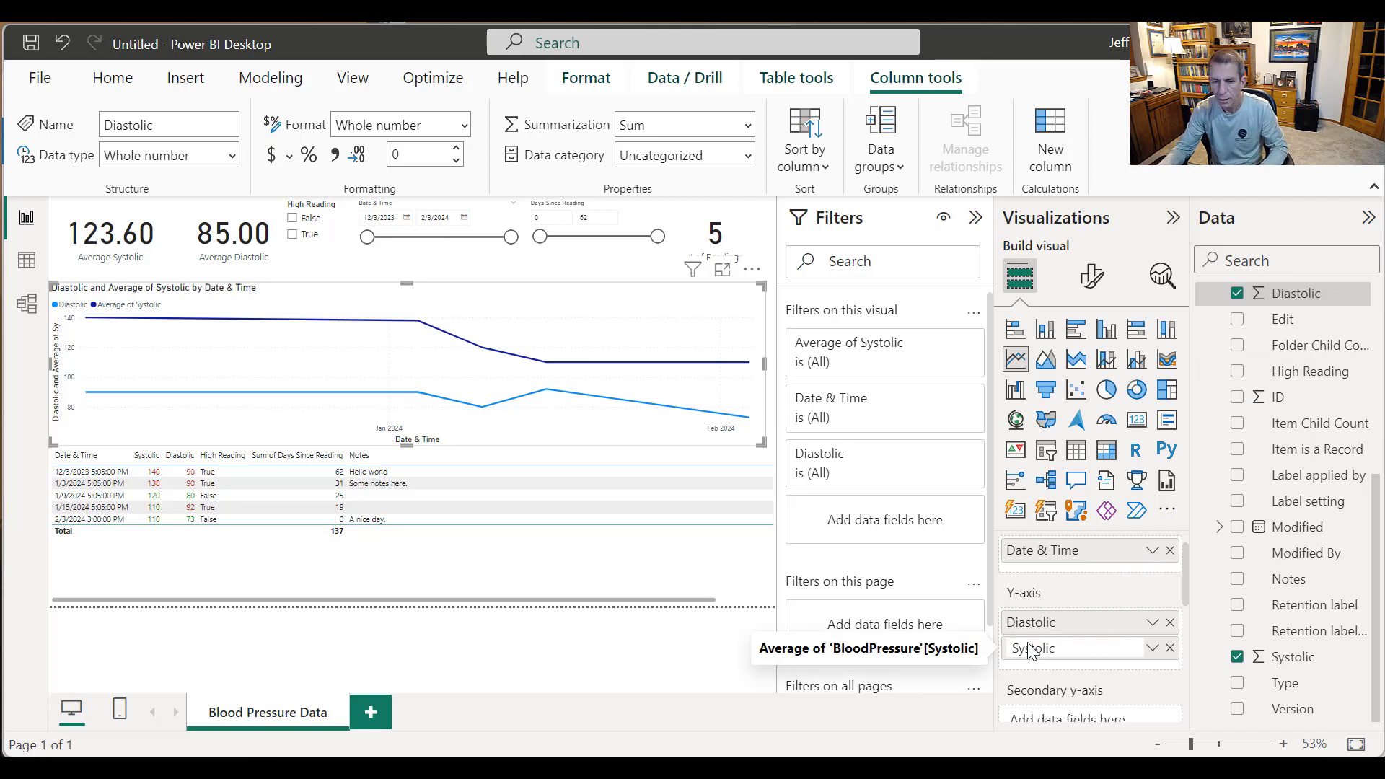
{"action": "key", "text": "Return"}
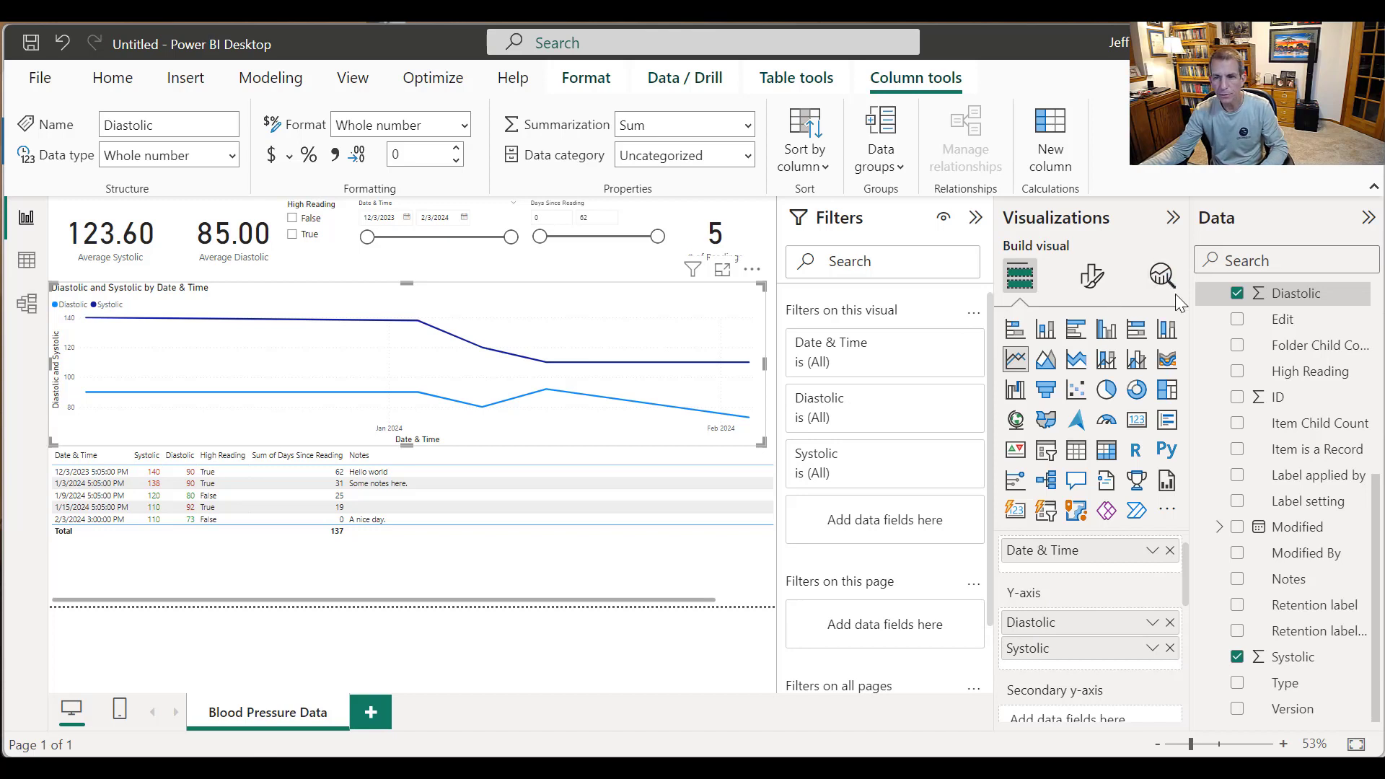
Step: Turn on data labels for the Diastolic and Systolic line chart
{"action": "left_click", "coordinate": [1093, 277]}
{"action": "scroll", "coordinate": [1103, 470], "scroll_direction": "down", "scroll_amount": 5}
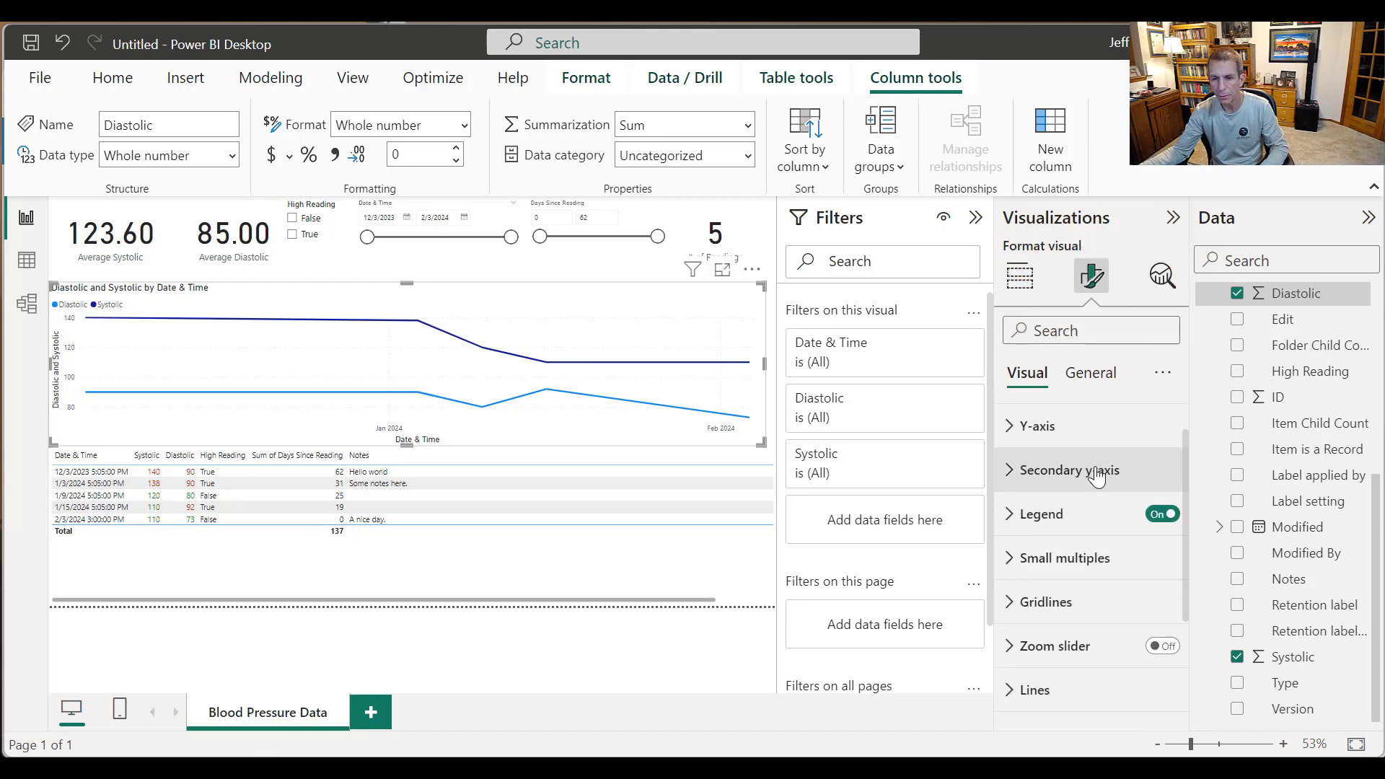
{"action": "left_click", "coordinate": [1162, 630]}
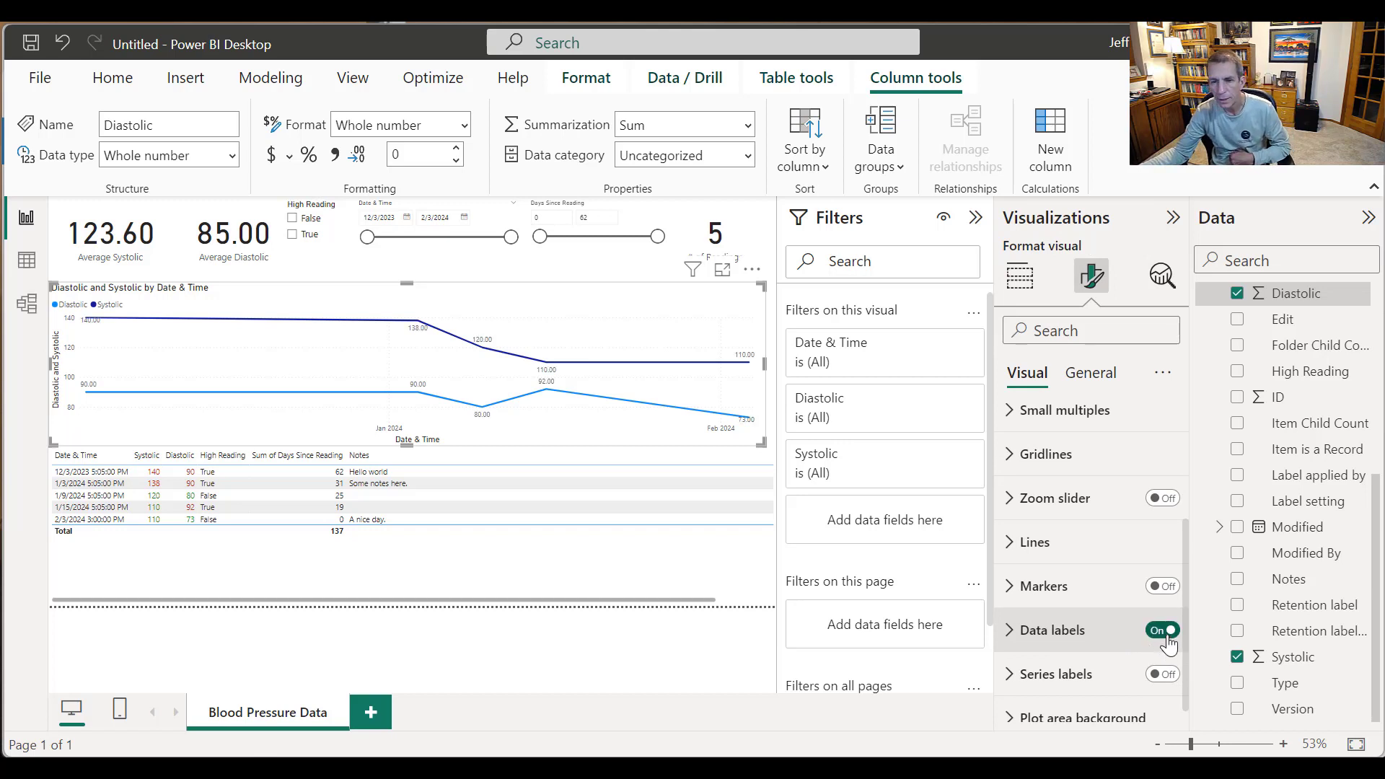
Step: Set the value decimal places of the line chart's data labels to 0 for all series
{"action": "scroll", "coordinate": [1122, 657], "scroll_direction": "down", "scroll_amount": 1}
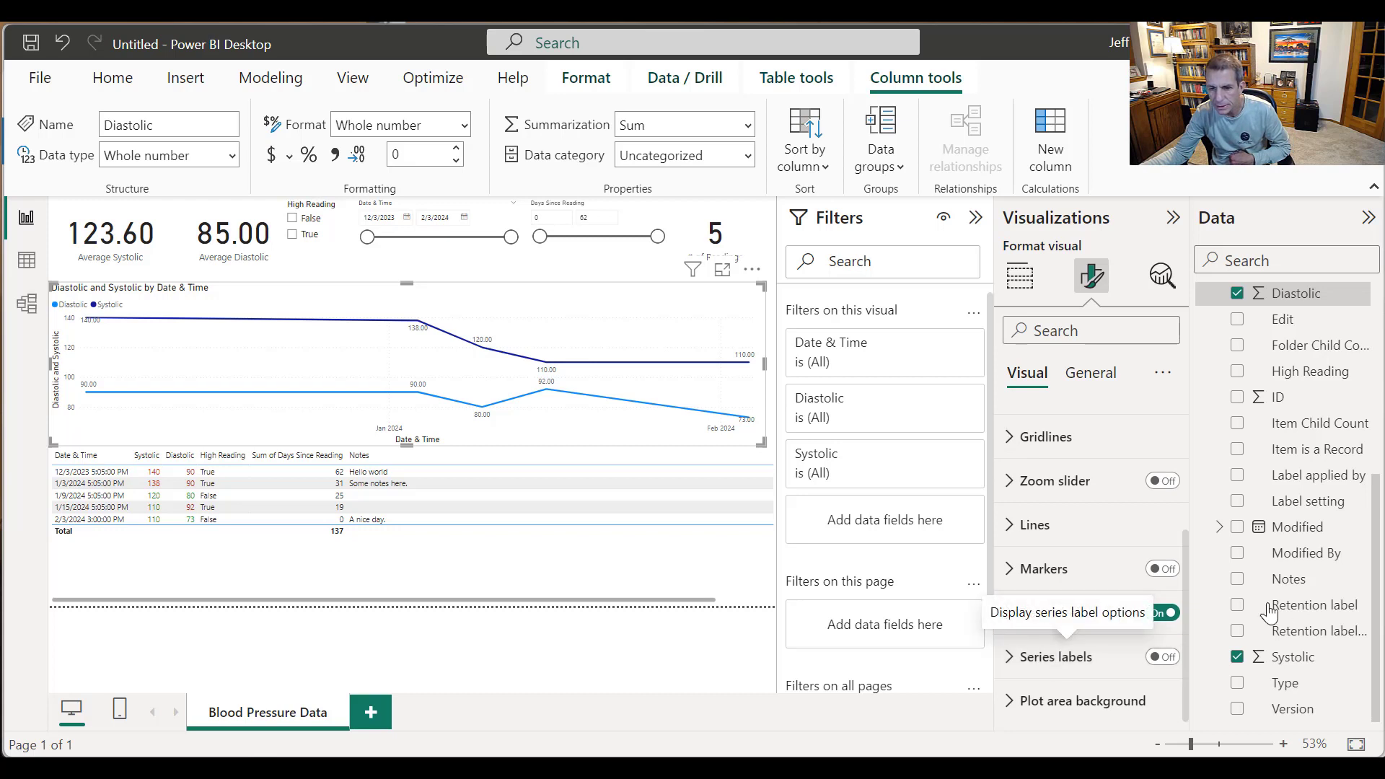
{"action": "left_click", "coordinate": [1012, 623]}
{"action": "scroll", "coordinate": [1109, 594], "scroll_direction": "down", "scroll_amount": 5}
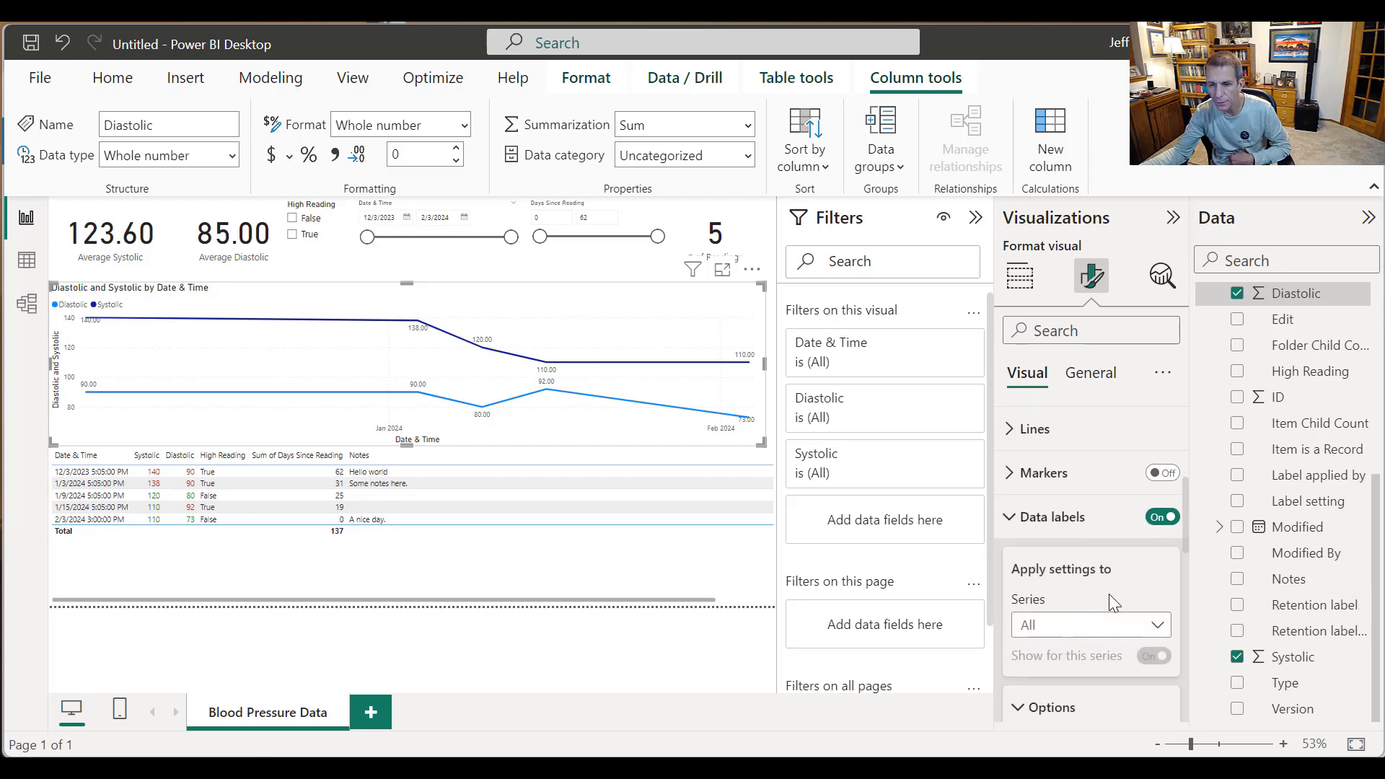
{"action": "scroll", "coordinate": [1109, 602], "scroll_direction": "down", "scroll_amount": 4}
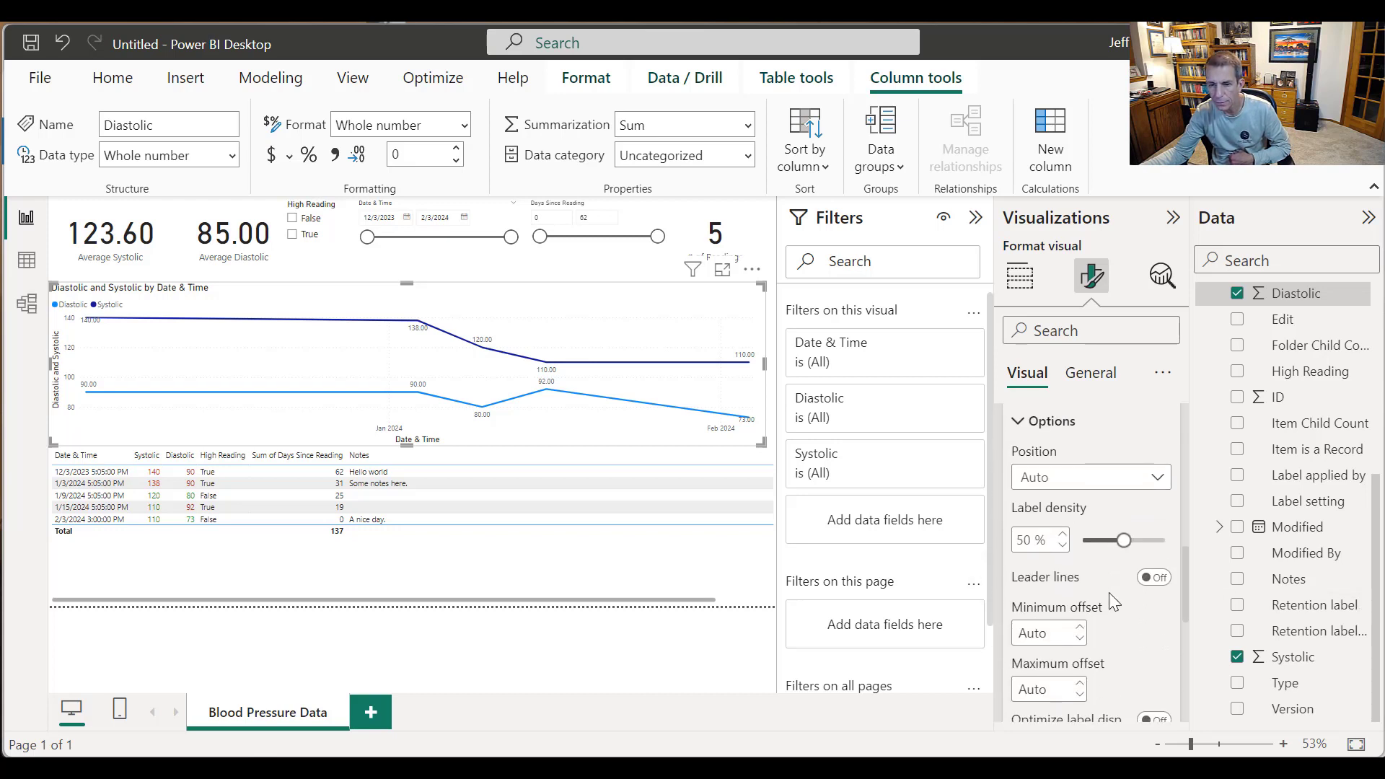
{"action": "scroll", "coordinate": [1109, 591], "scroll_direction": "down", "scroll_amount": 2}
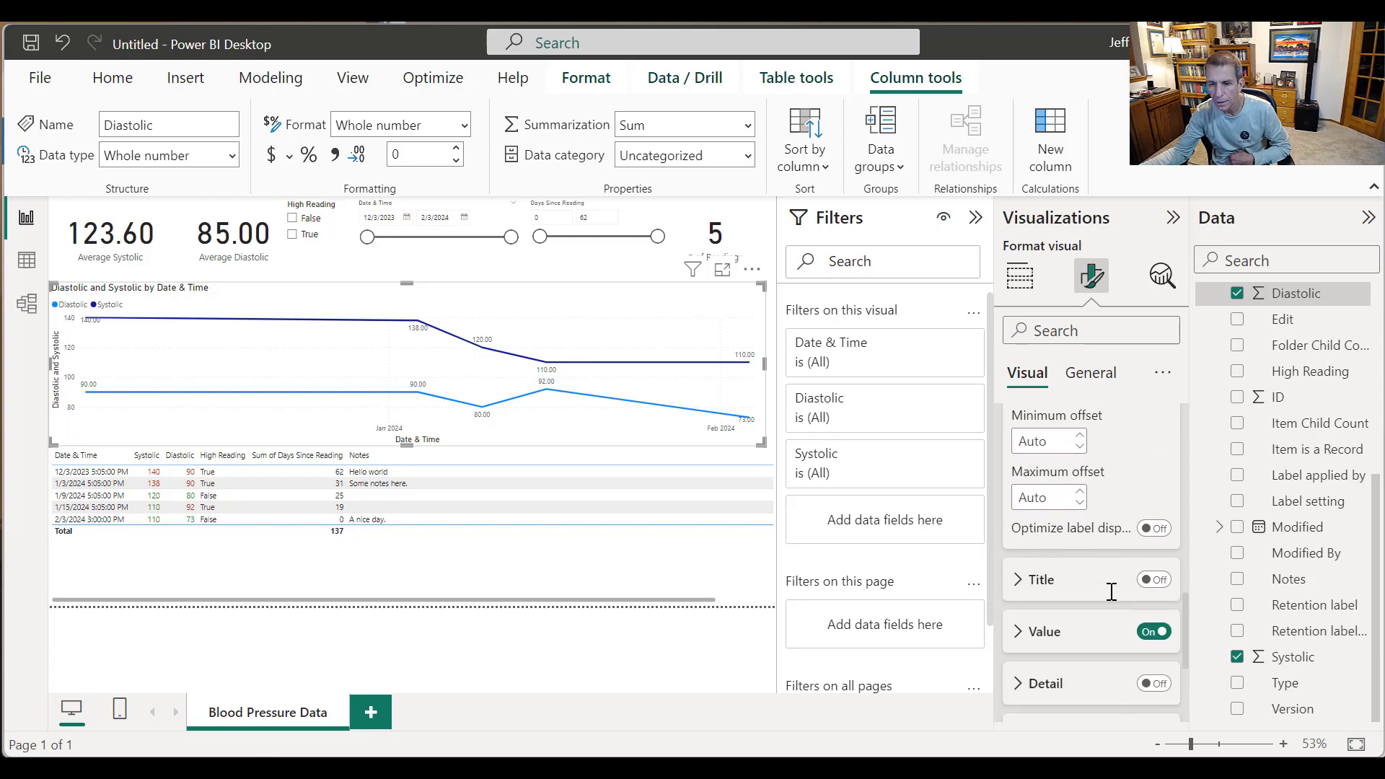
{"action": "left_click", "coordinate": [1016, 632]}
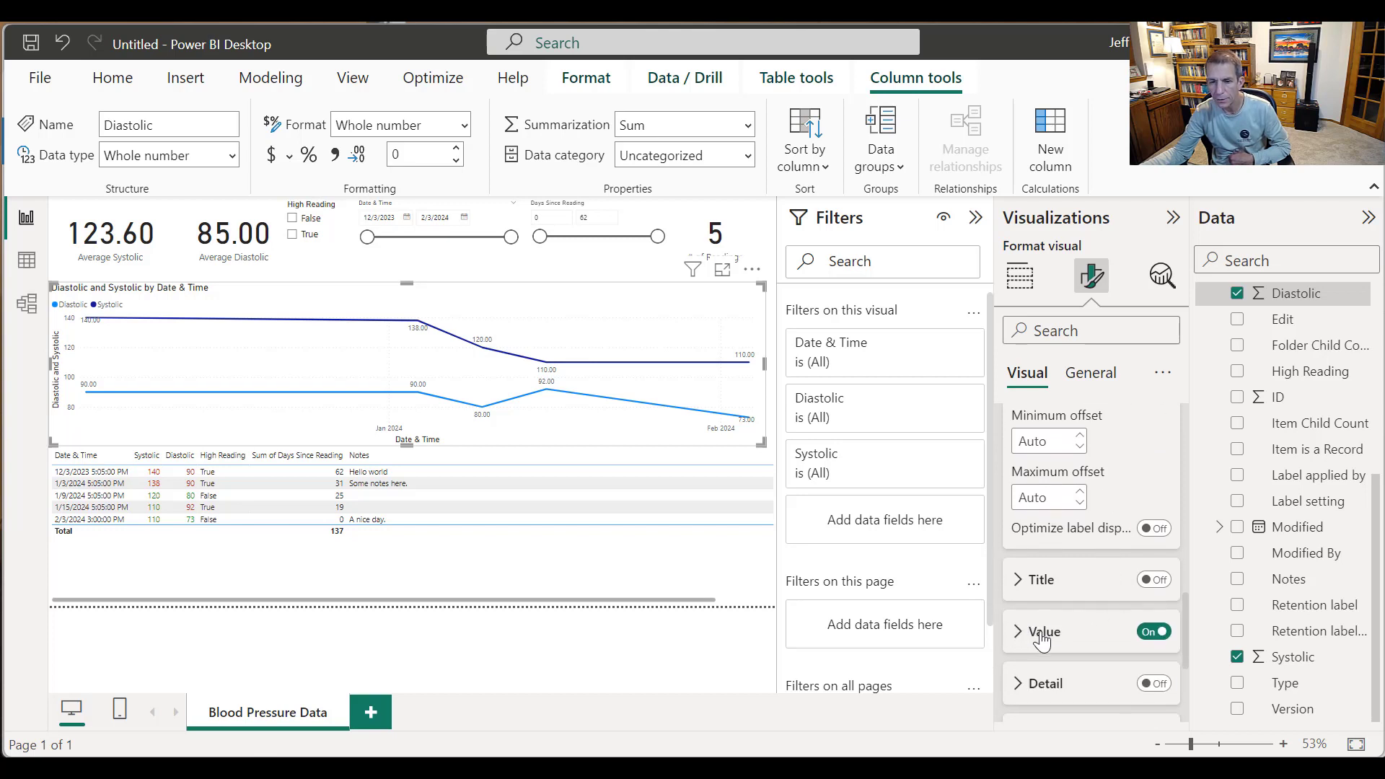
{"action": "scroll", "coordinate": [1096, 587], "scroll_direction": "down", "scroll_amount": 6}
{"action": "scroll", "coordinate": [1098, 598], "scroll_direction": "down", "scroll_amount": 2}
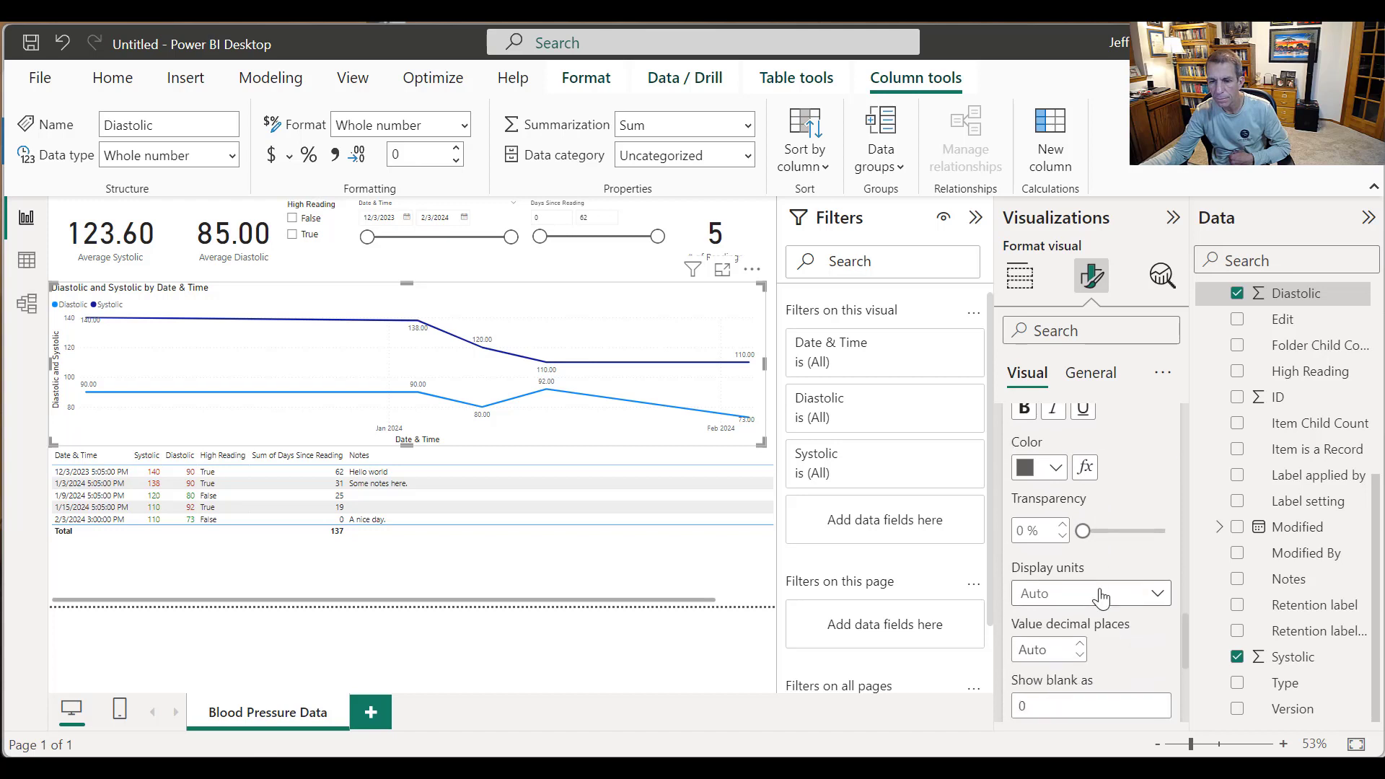
{"action": "left_click", "coordinate": [1080, 654]}
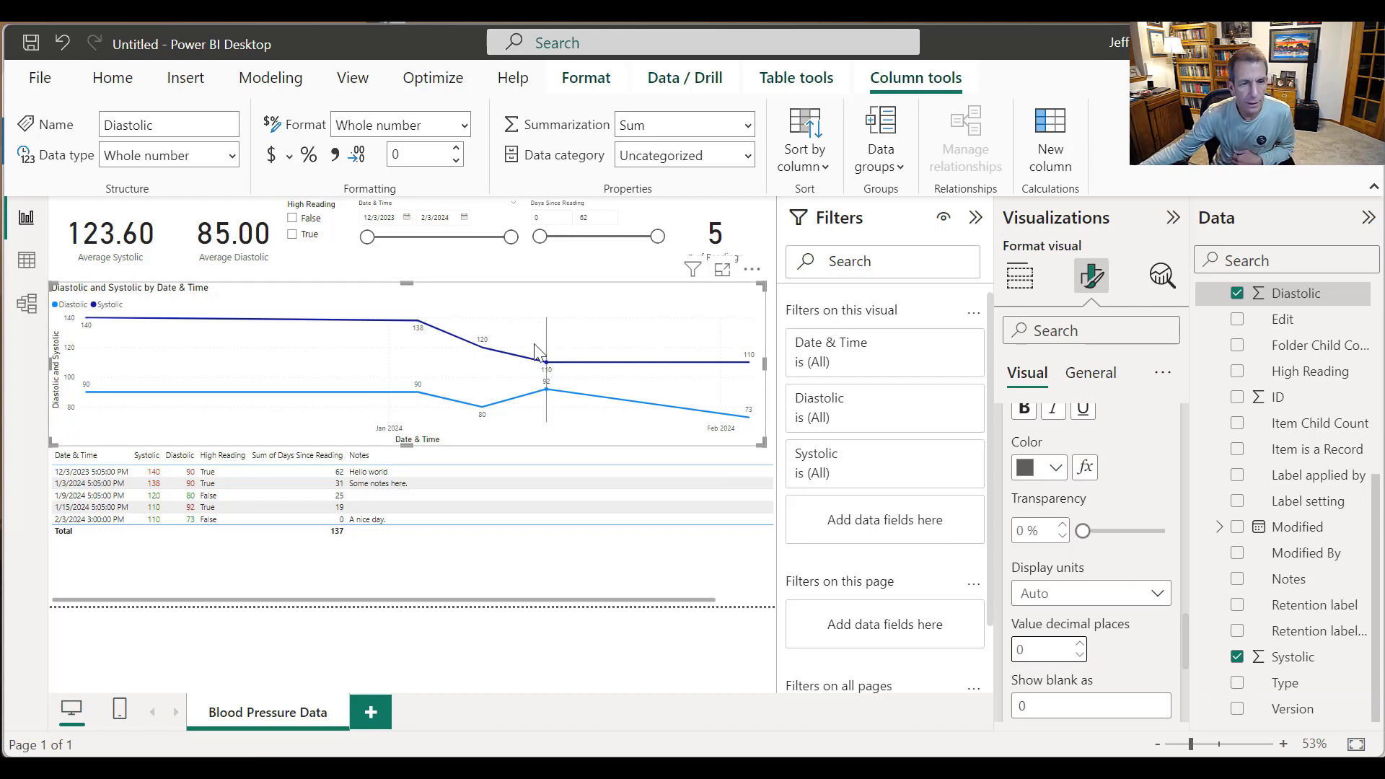
{"action": "mouse_move", "coordinate": [661, 428]}
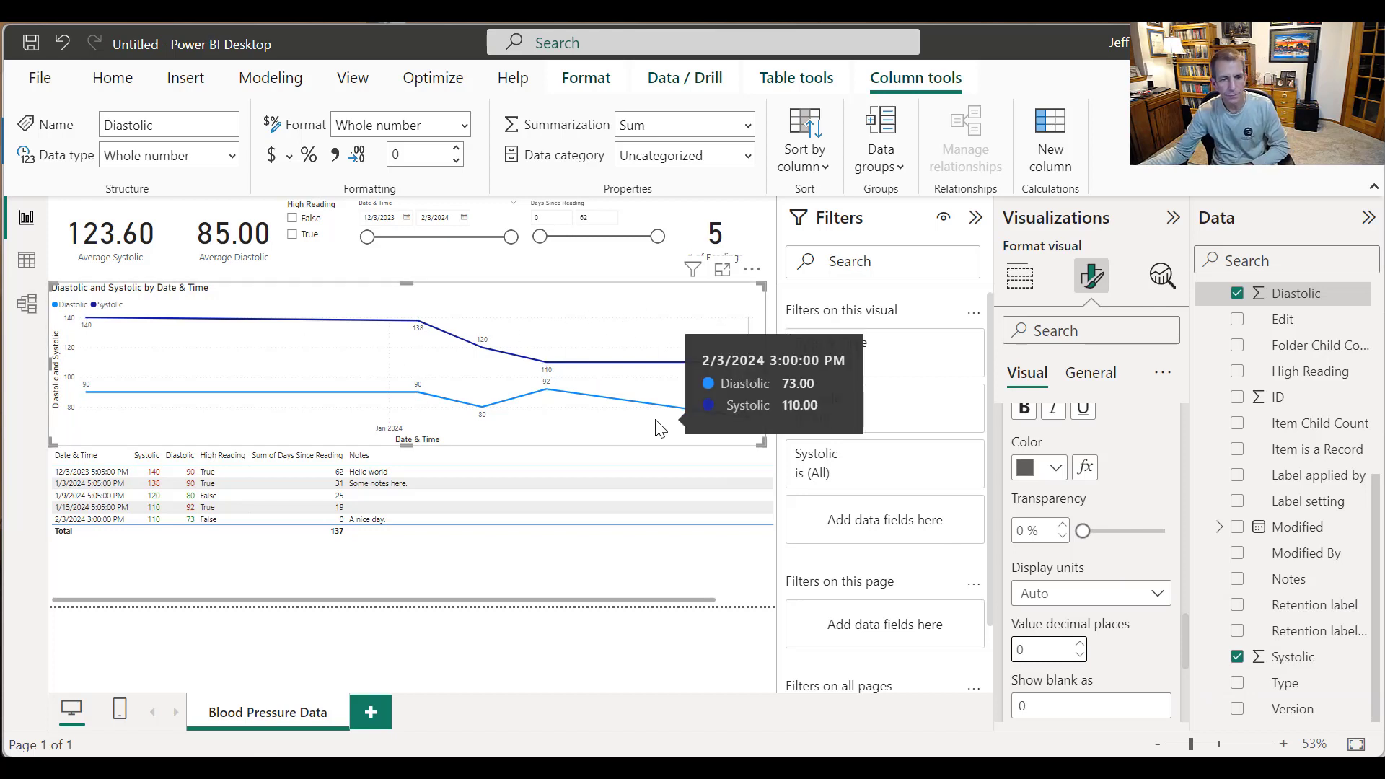